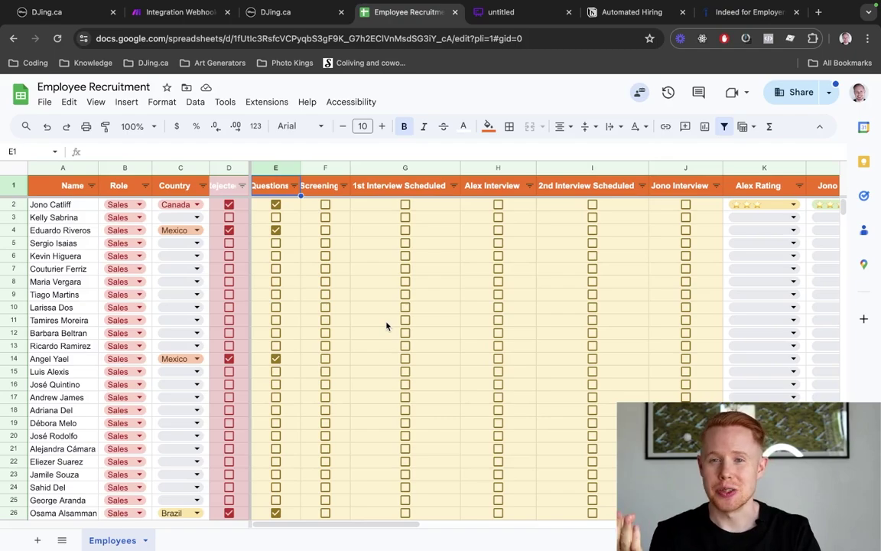
Select the last candidate's row, row 457, in the recruitment sheet
scroll(386, 326, "down", 20)
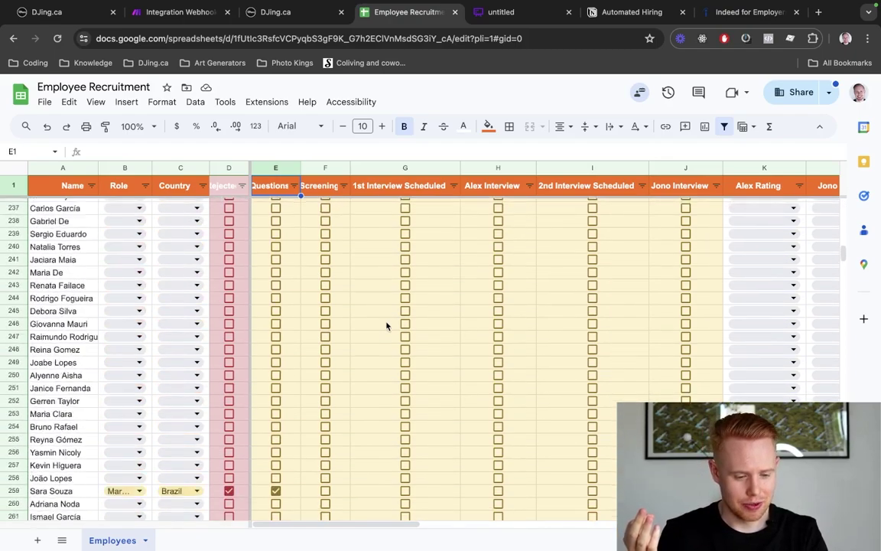
scroll(387, 326, "down", 20)
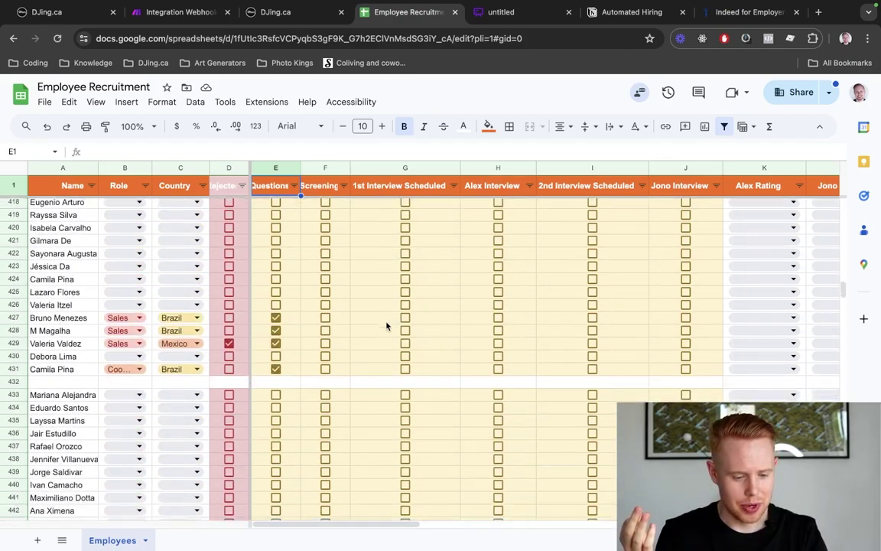
scroll(387, 326, "down", 8)
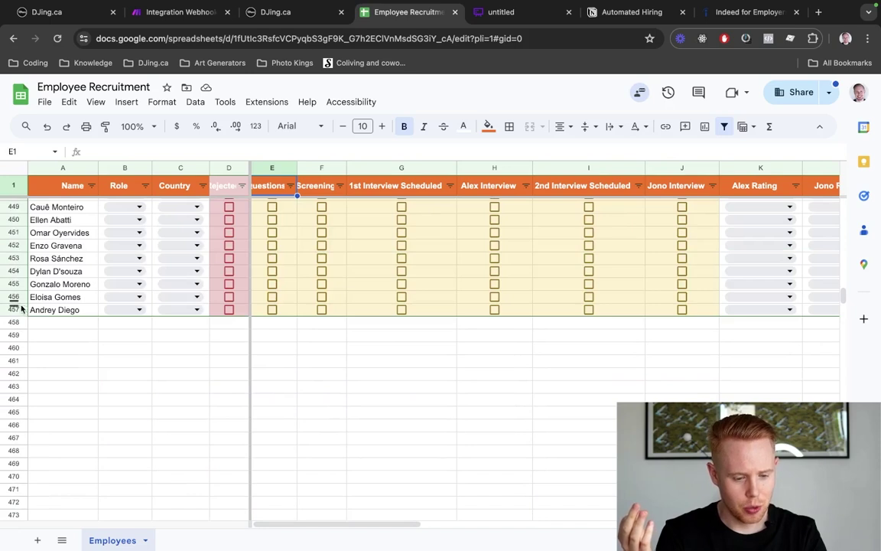
left_click(15, 309)
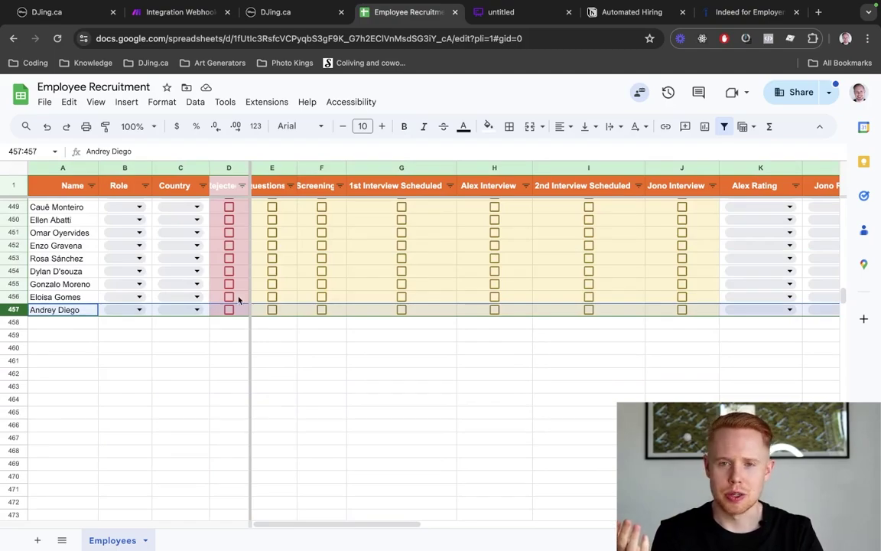
scroll(222, 301, "up", 20)
scroll(238, 300, "up", 20)
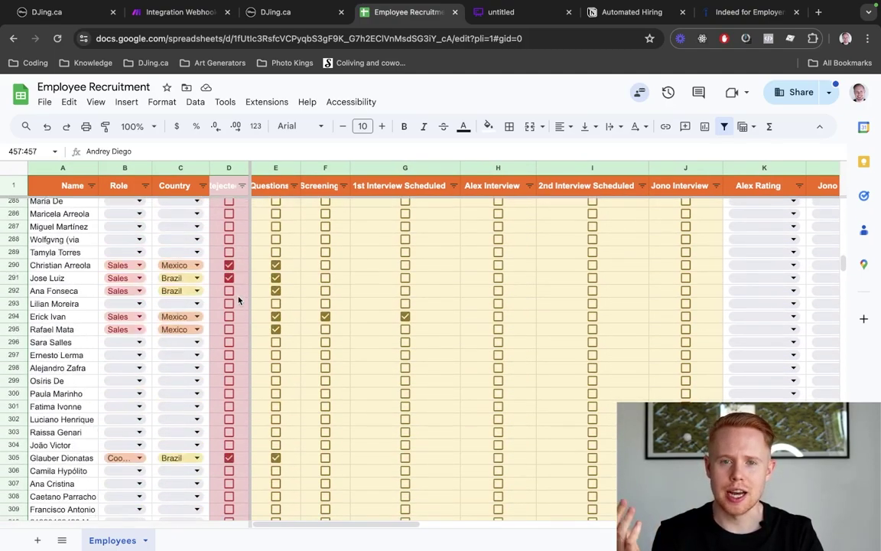
scroll(238, 300, "up", 4)
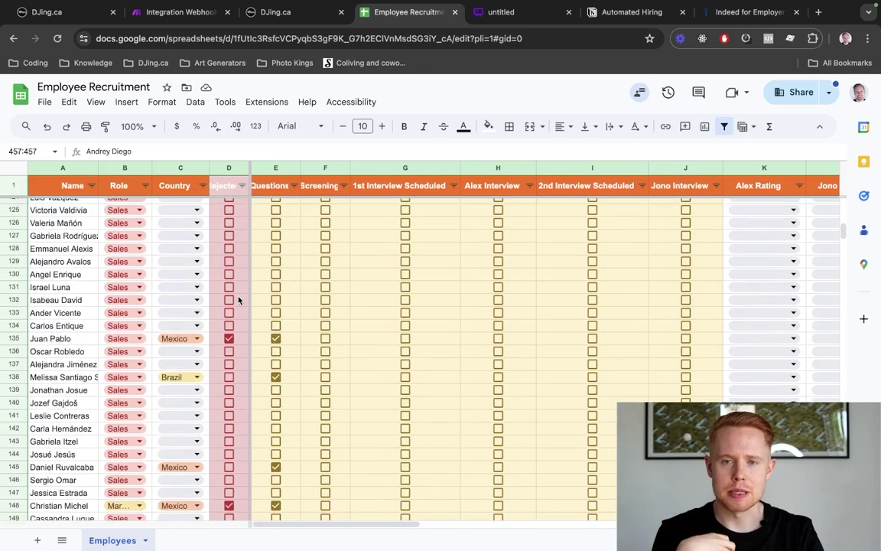
scroll(237, 300, "up", 15)
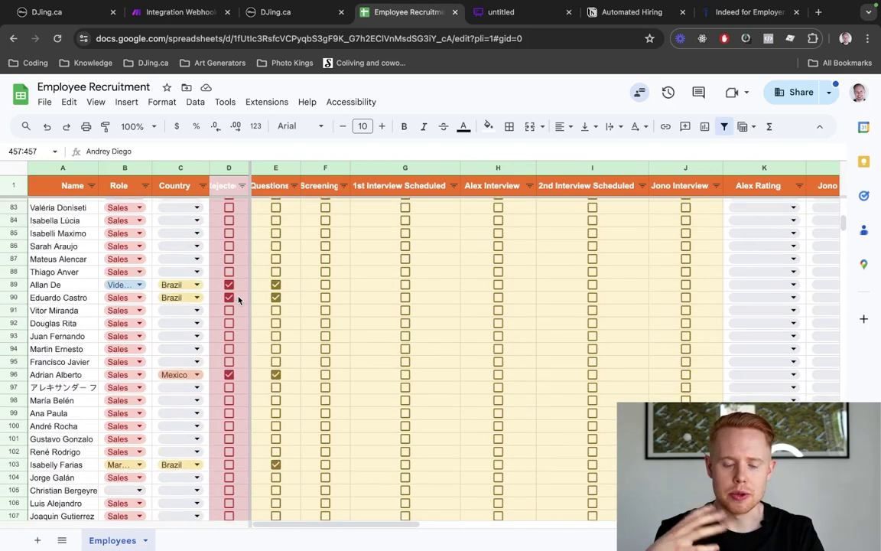
scroll(238, 299, "up", 11)
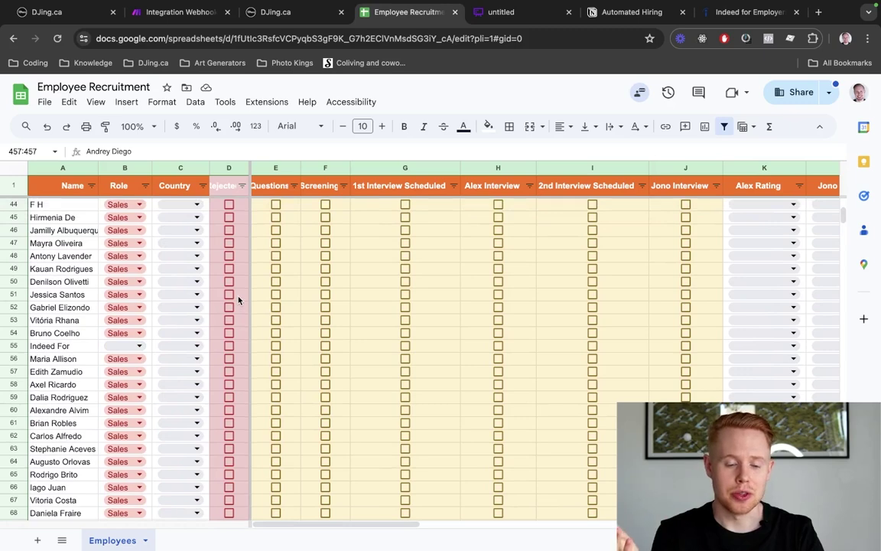
scroll(238, 300, "up", 14)
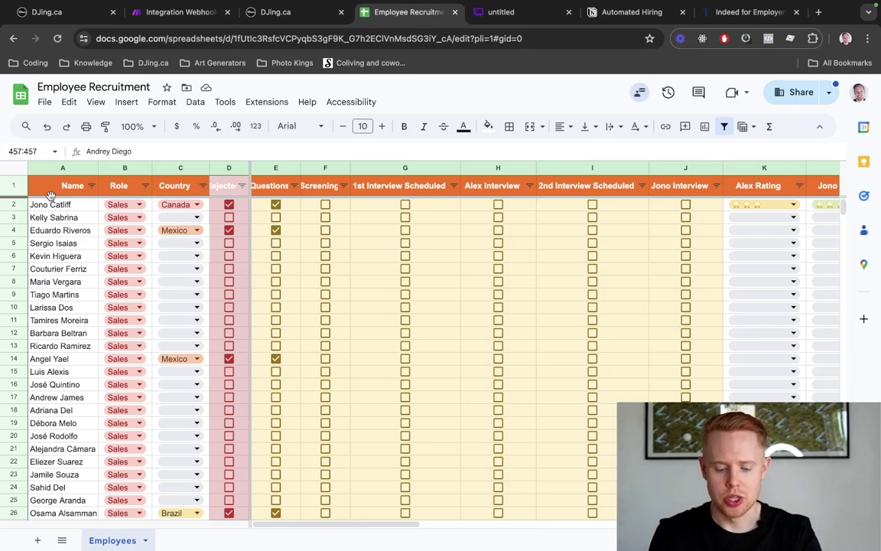
Load apps.djing.ca/careers/welcome in a new tab, with the query string removed
key("super+t")
type("apps.djing,ca")
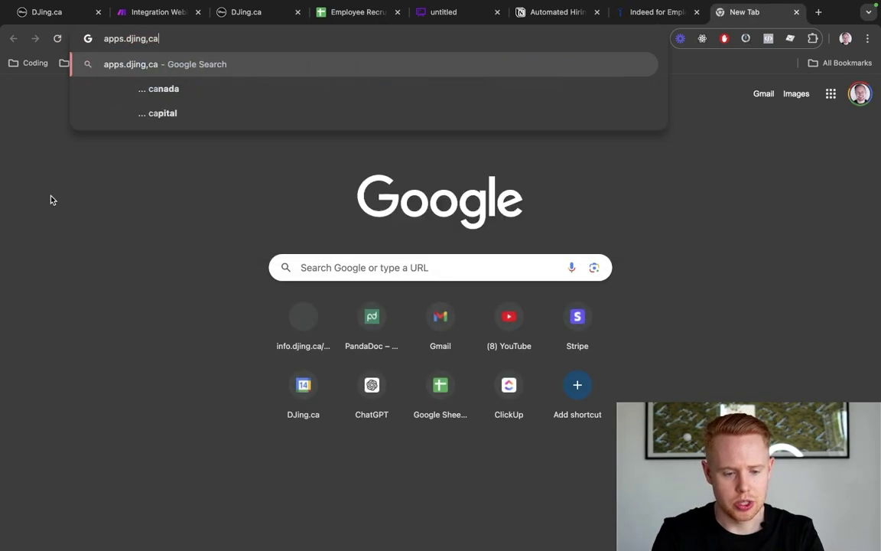
key("BackSpace")
key("BackSpace")
key("BackSpace")
type(".ca/")
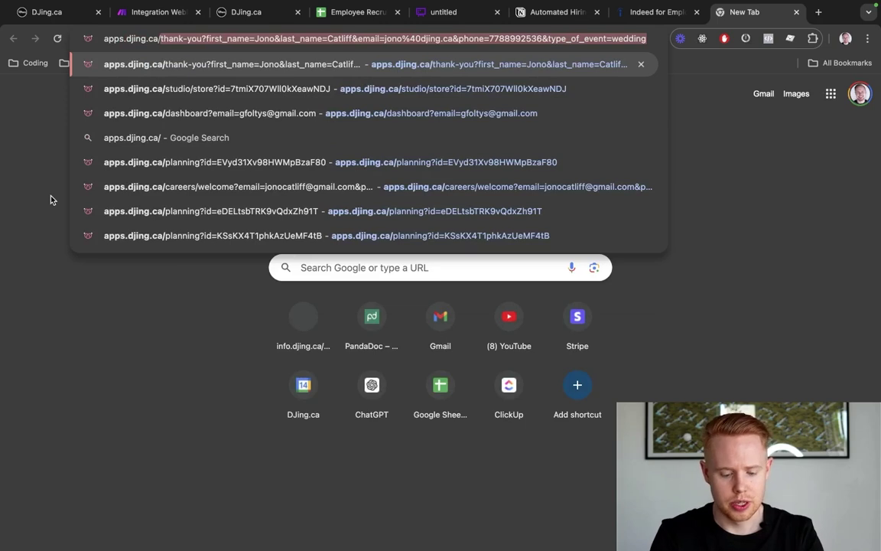
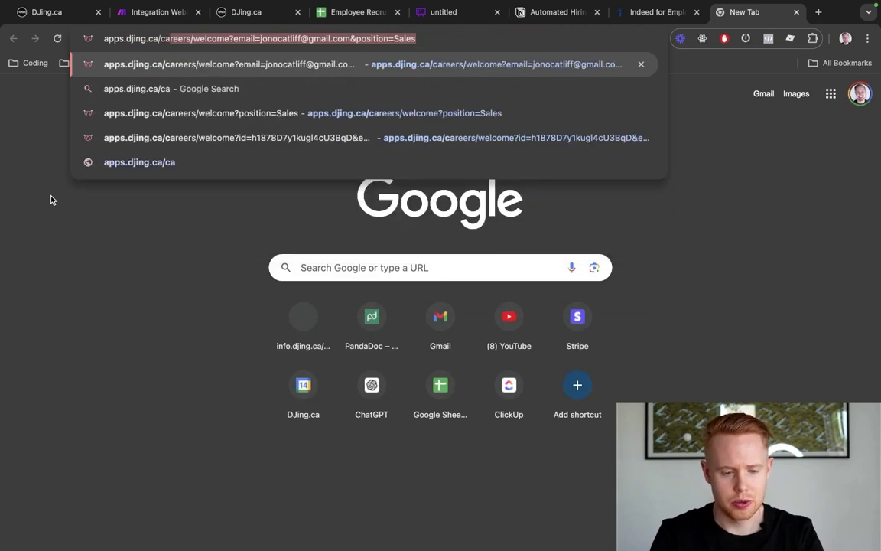
key("Right")
key("alt+shift+Left")
key("alt+shift+Left")
key("alt+shift+Left")
key("alt+shift+Left")
key("alt+shift+Left")
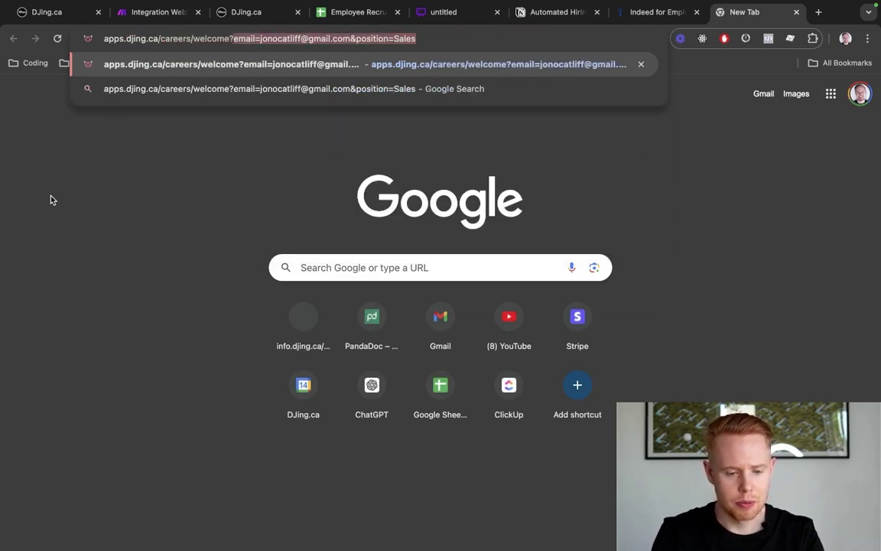
key("BackSpace")
key("BackSpace")
key("Return")
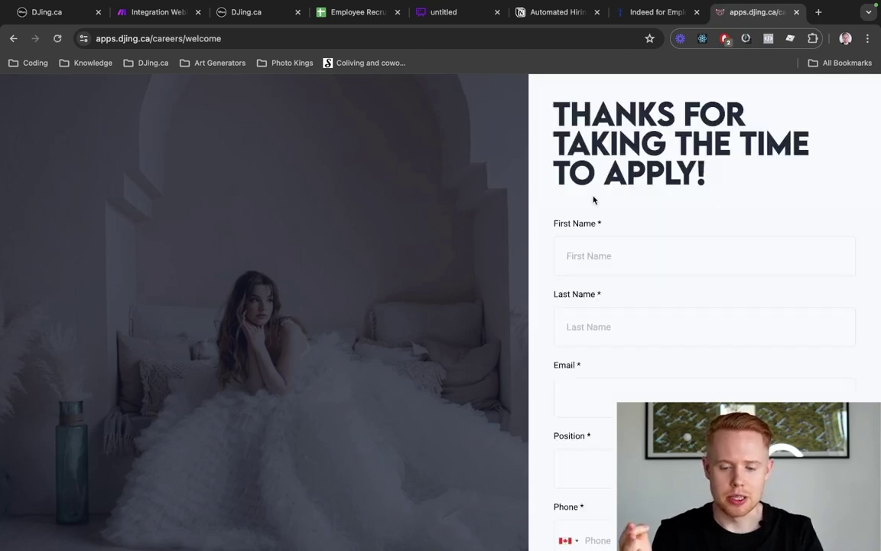
Choose Coordinator as the applied Position in the careers form
scroll(593, 200, "down", 8)
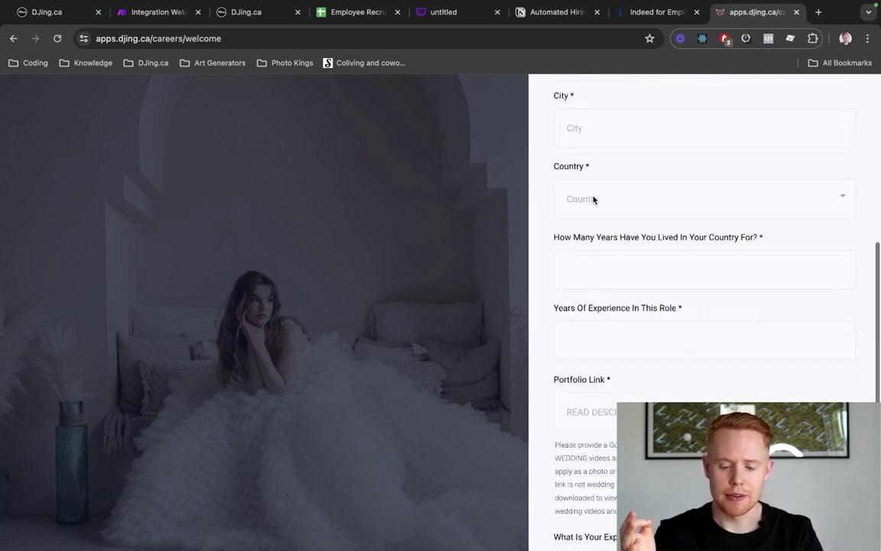
scroll(593, 200, "down", 5)
scroll(593, 199, "up", 12)
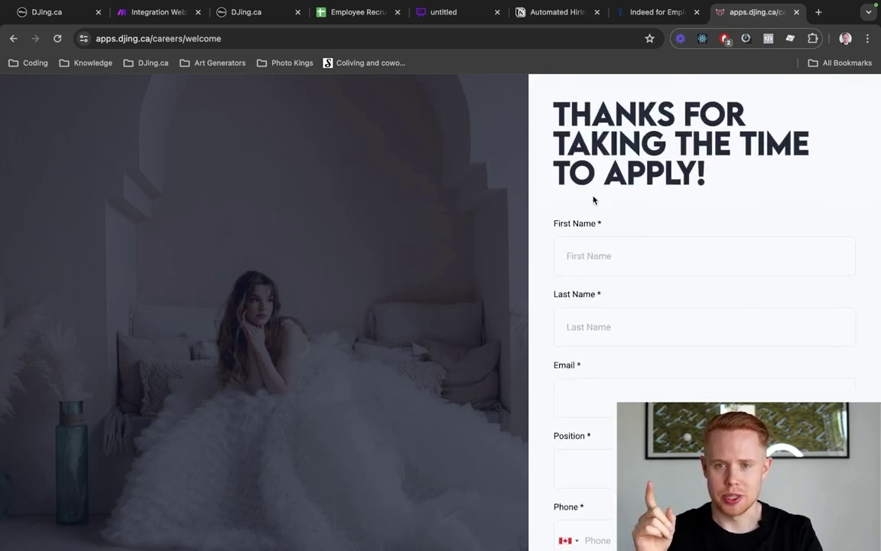
scroll(637, 399, "down", 3)
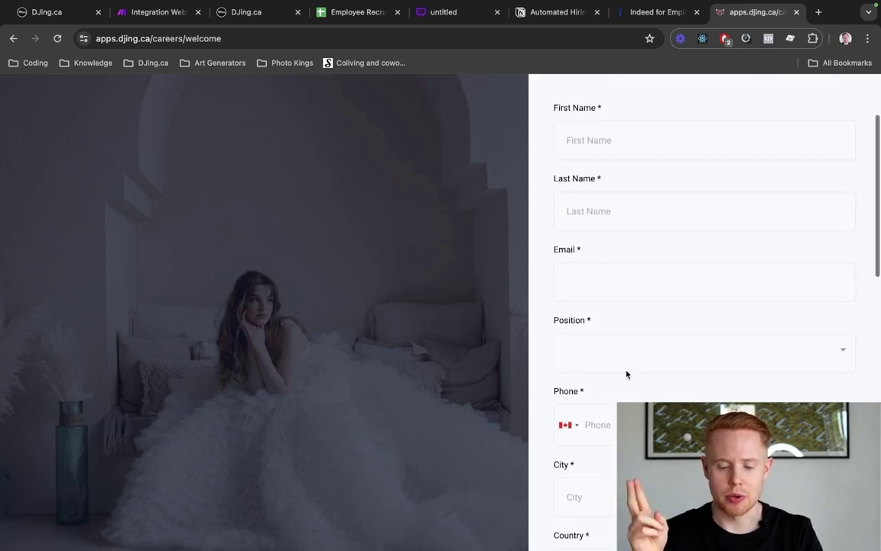
left_click(626, 372)
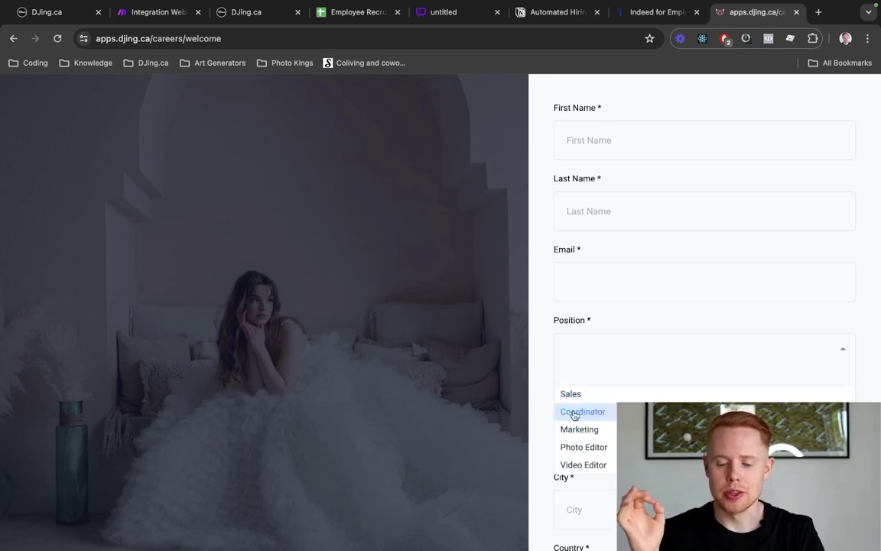
left_click(574, 413)
Look over the form's remaining fields, including the resume and voice uploads, then return to the sheet
scroll(574, 414, "down", 6)
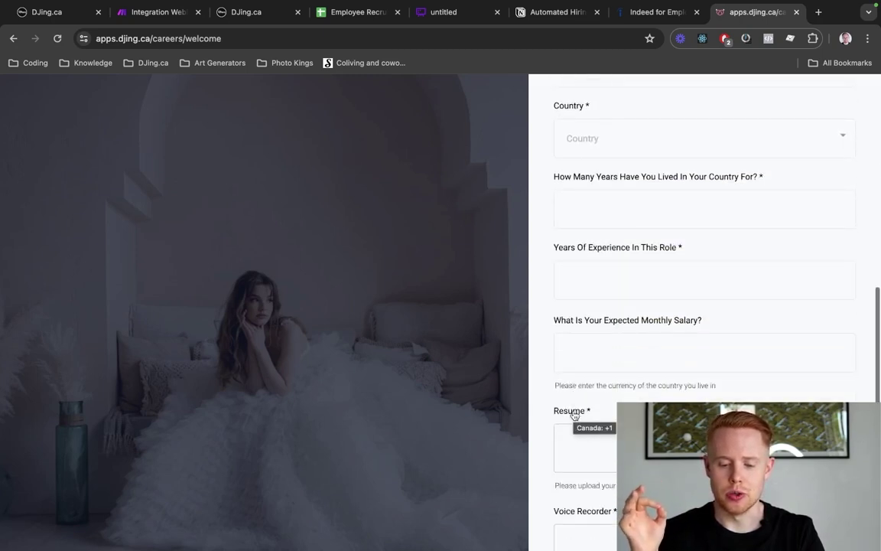
scroll(575, 414, "down", 1)
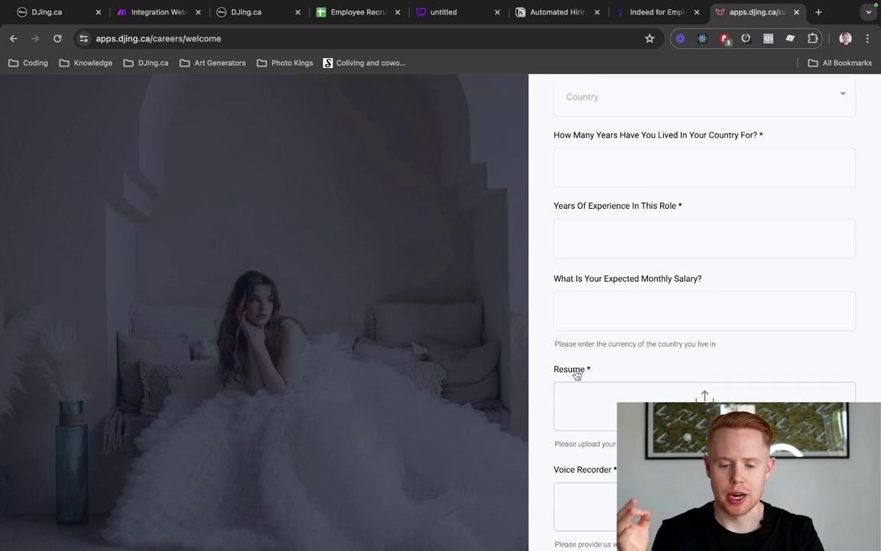
scroll(578, 314, "up", 4)
scroll(579, 317, "up", 4)
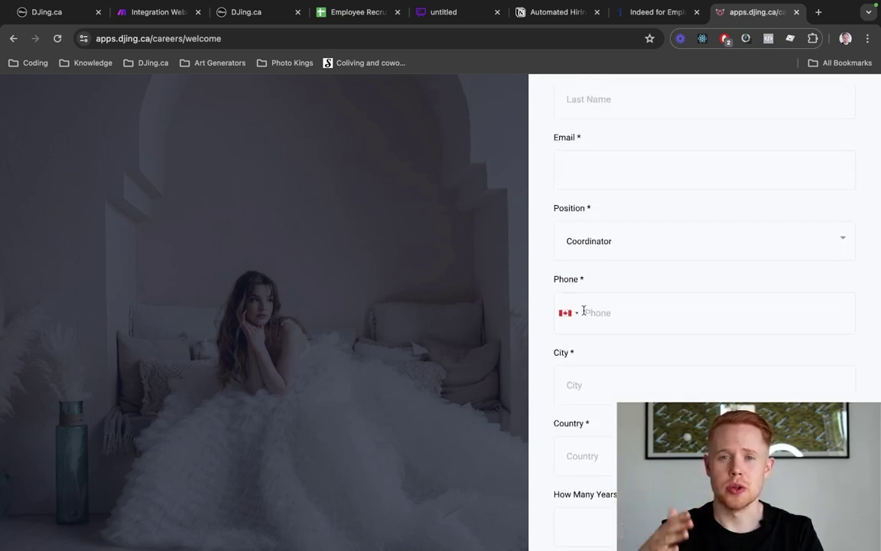
scroll(584, 309, "down", 10)
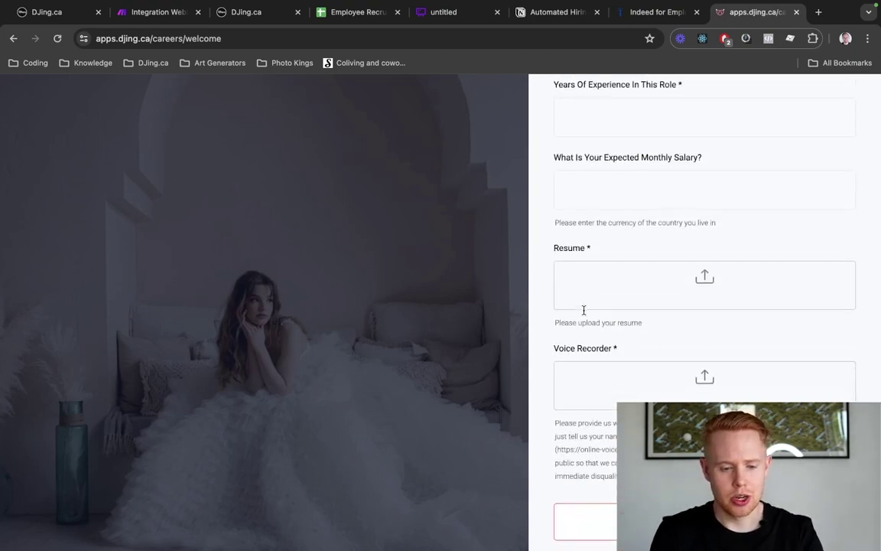
key("super+4")
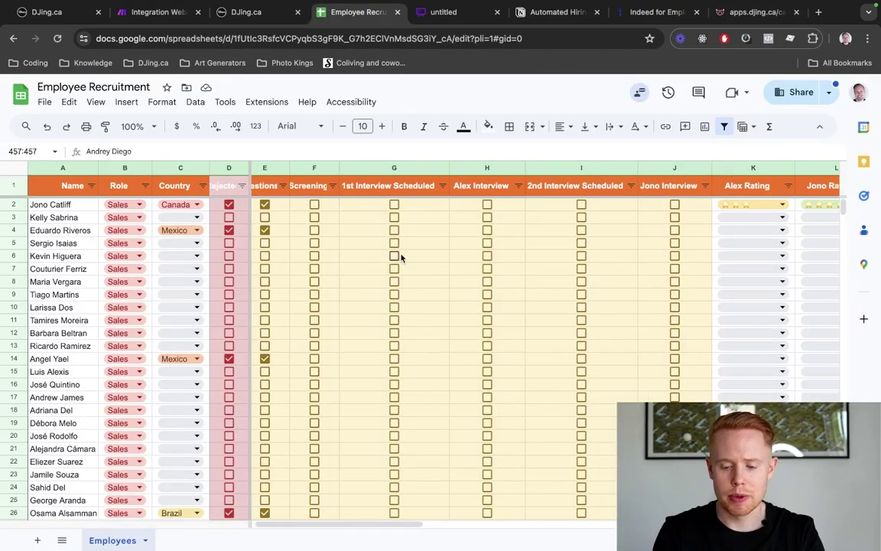
Scroll across the candidate data columns, then bring up the candidate's DJing.ca CRM contact record
scroll(401, 257, "right", 10)
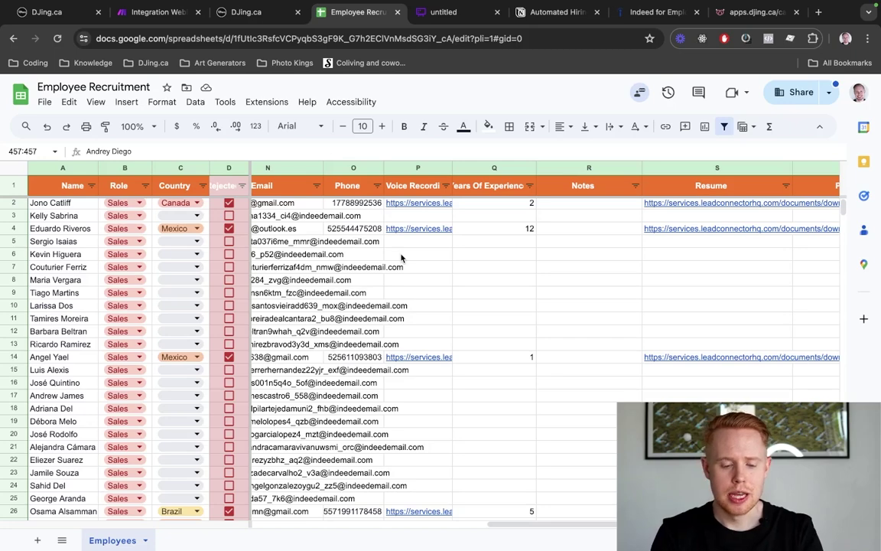
scroll(401, 258, "left", 3)
scroll(401, 258, "left", 5)
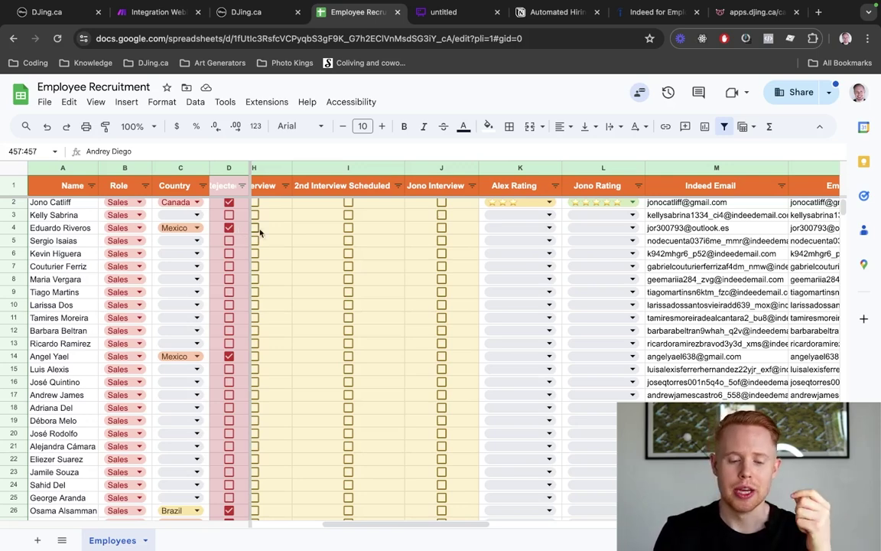
scroll(279, 232, "left", 4)
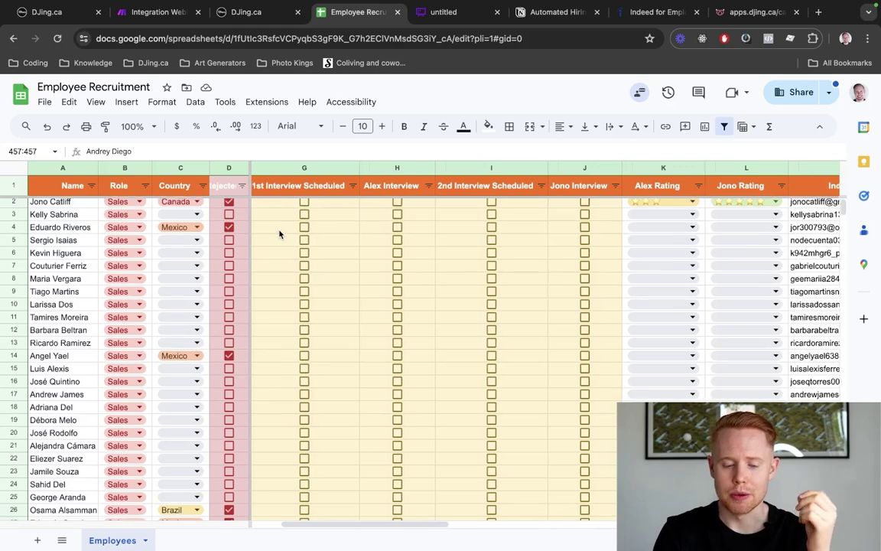
scroll(279, 235, "left", 2)
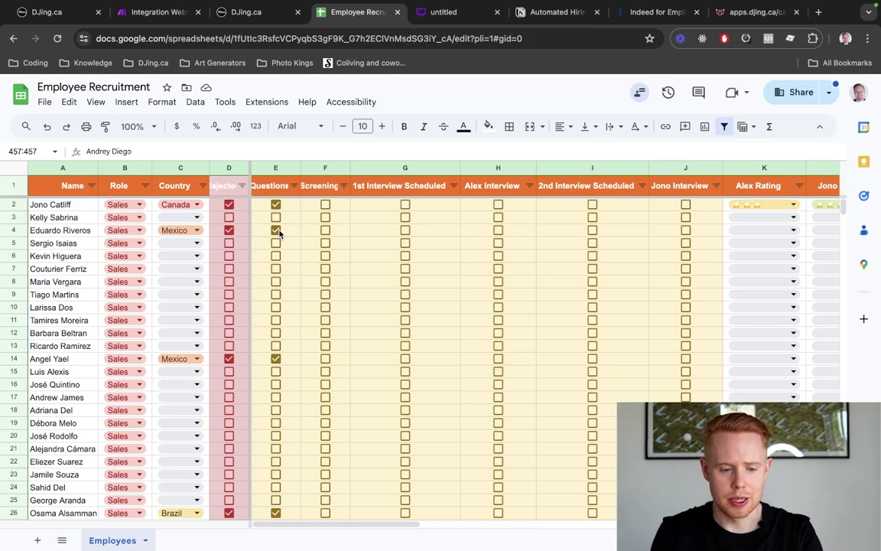
key("super+1")
key("super+3")
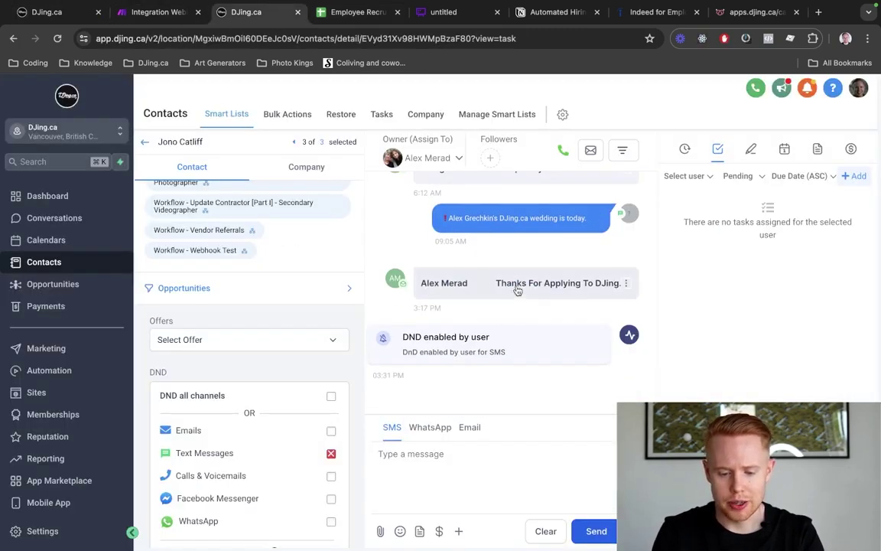
Expand and read the full 'Thanks For Applying To DJing.' email
left_click(517, 286)
scroll(518, 290, "down", 4)
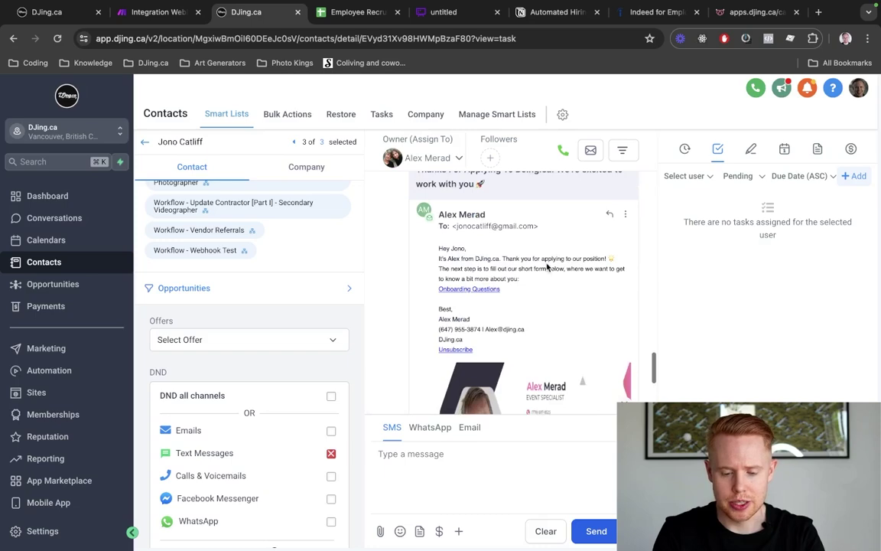
scroll(539, 265, "up", 5)
scroll(538, 265, "right", 2)
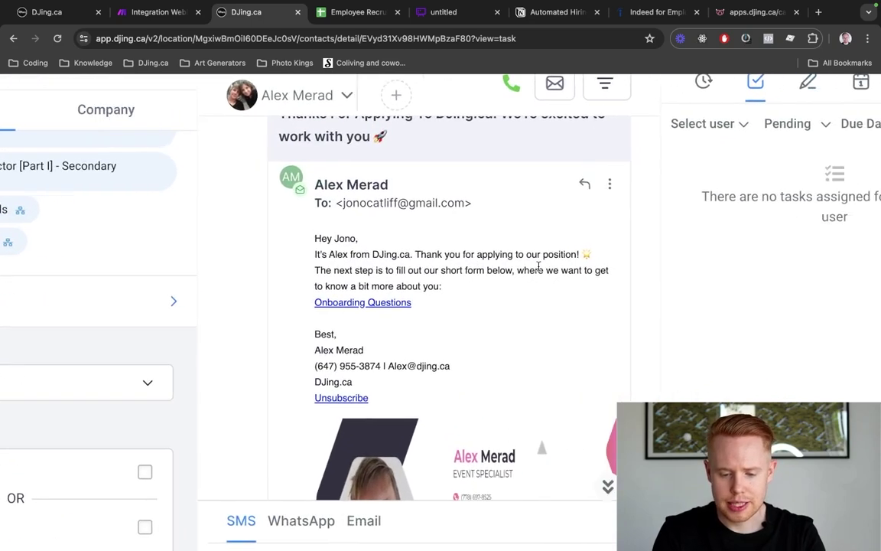
scroll(539, 265, "down", 1)
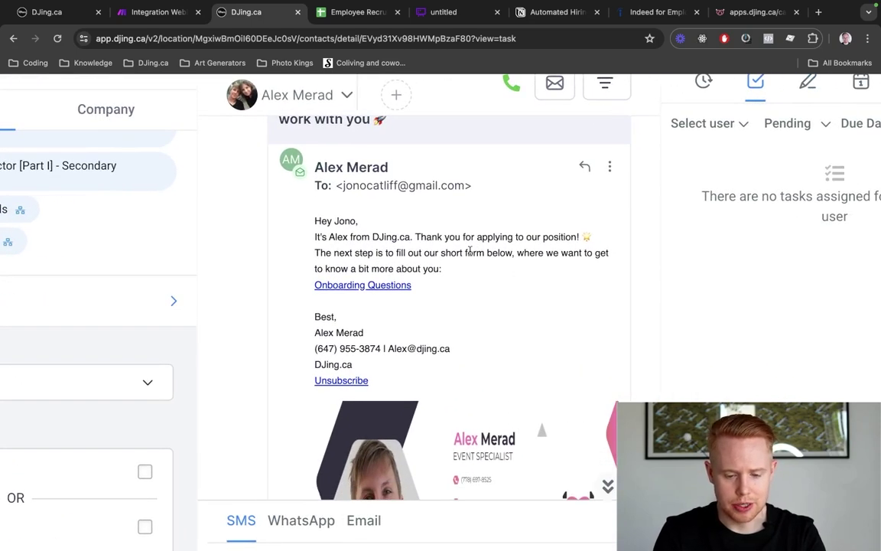
Test the Onboarding Questions link, close its not-found page, and return to the Employee Recruitment sheet
left_click(373, 288)
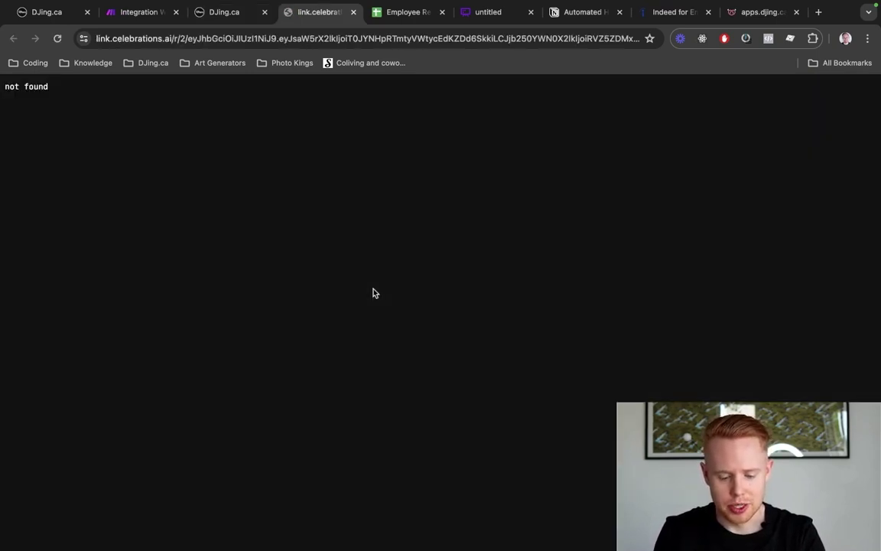
key("super+w")
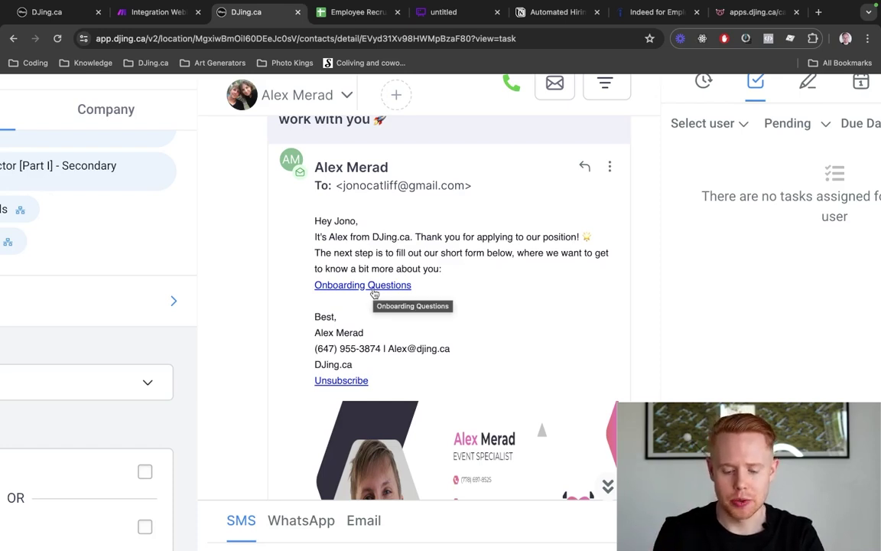
key("super+9")
scroll(799, 289, "up", 10)
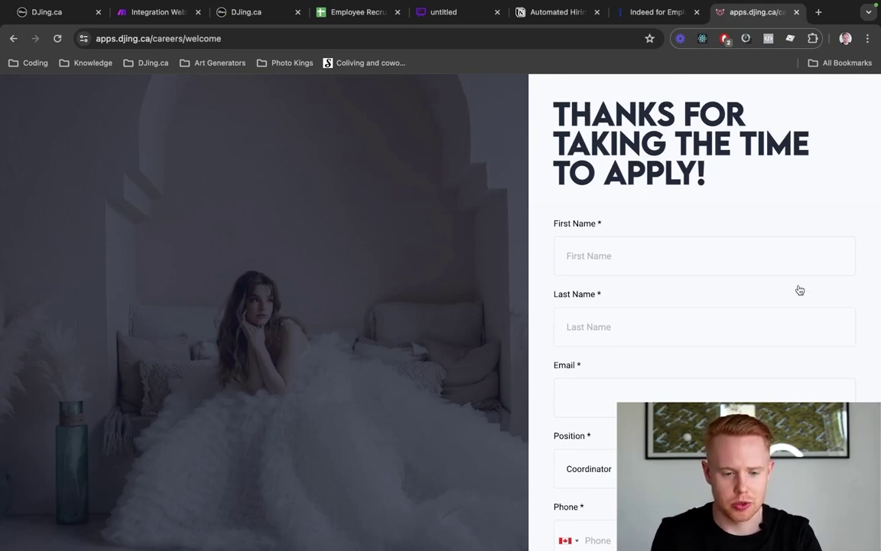
key("super+3")
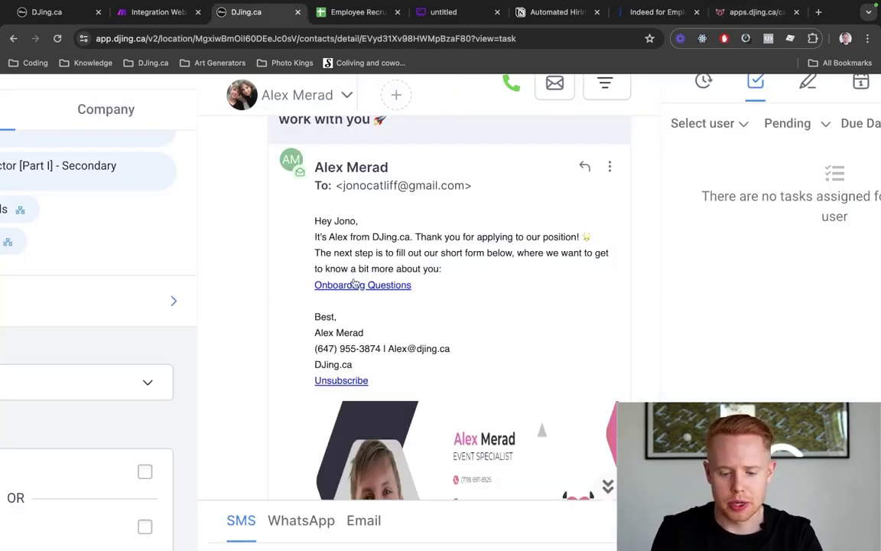
key("super+4")
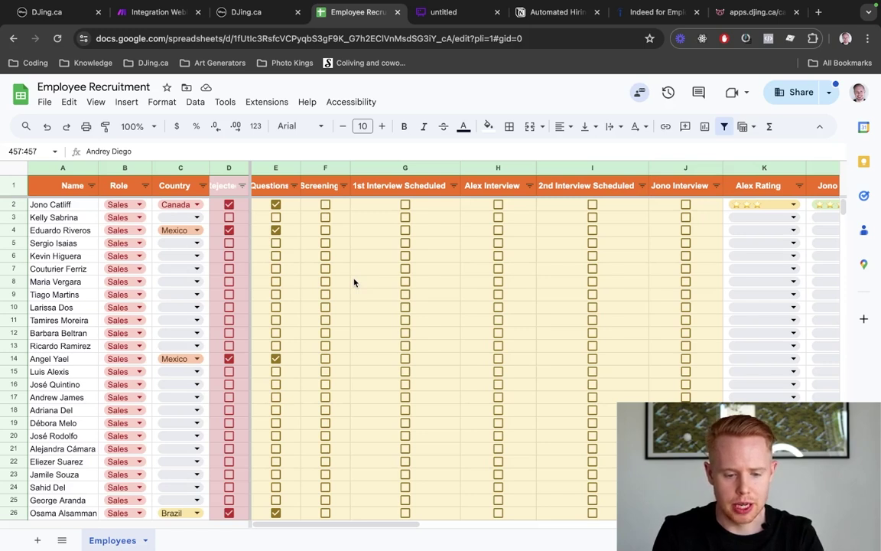
Tick the Screening checkbox in F2 for the first candidate, then return to their CRM contact
left_click(325, 204)
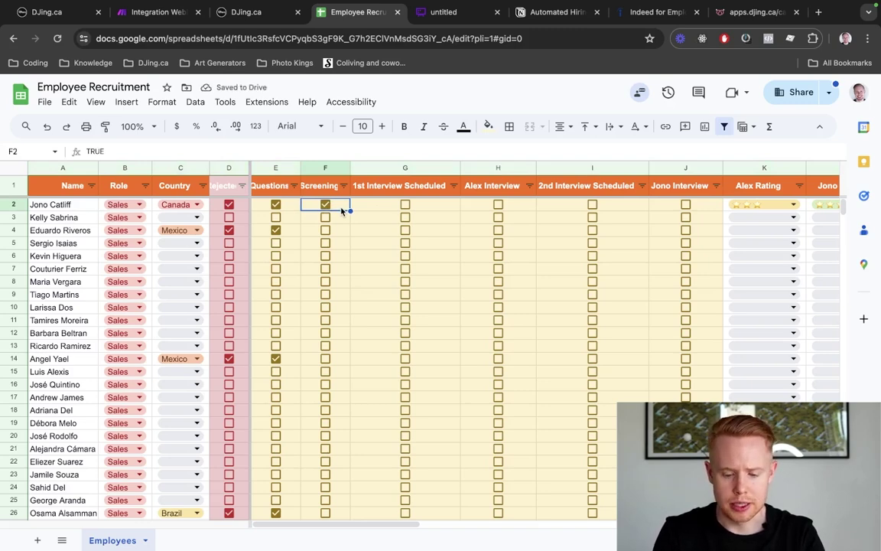
left_click(389, 41)
key("ctrl+shift+Tab")
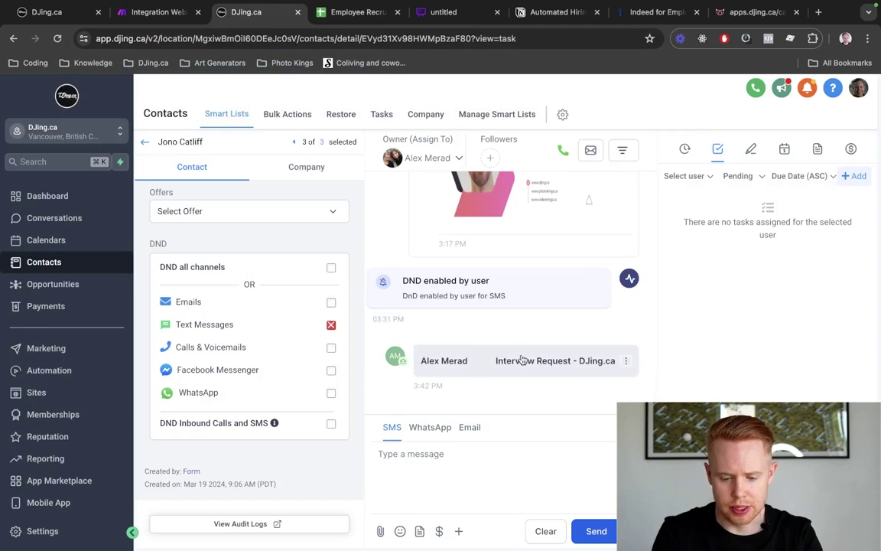
Expand the 'Interview Request - DJing.ca' email and open its link.celebrations.ai booking URL
left_click(521, 361)
scroll(540, 341, "down", 5)
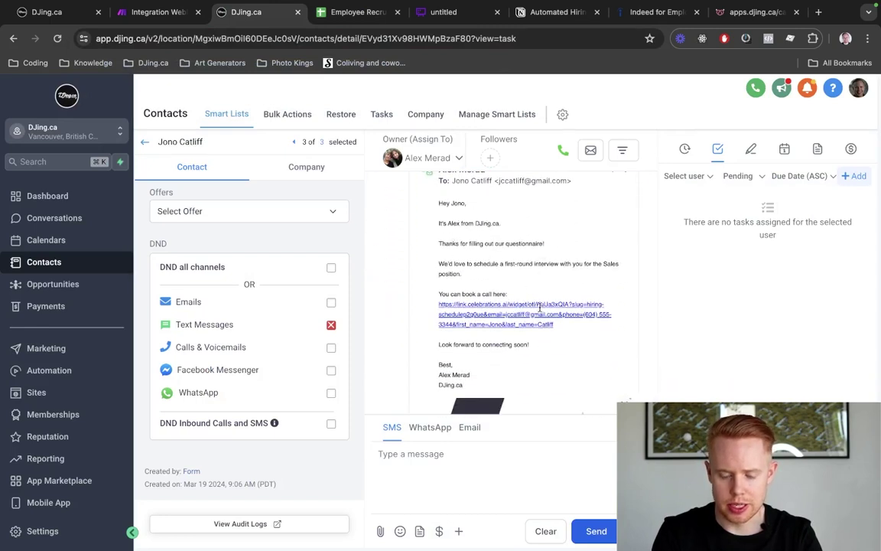
scroll(540, 257, "down", 2)
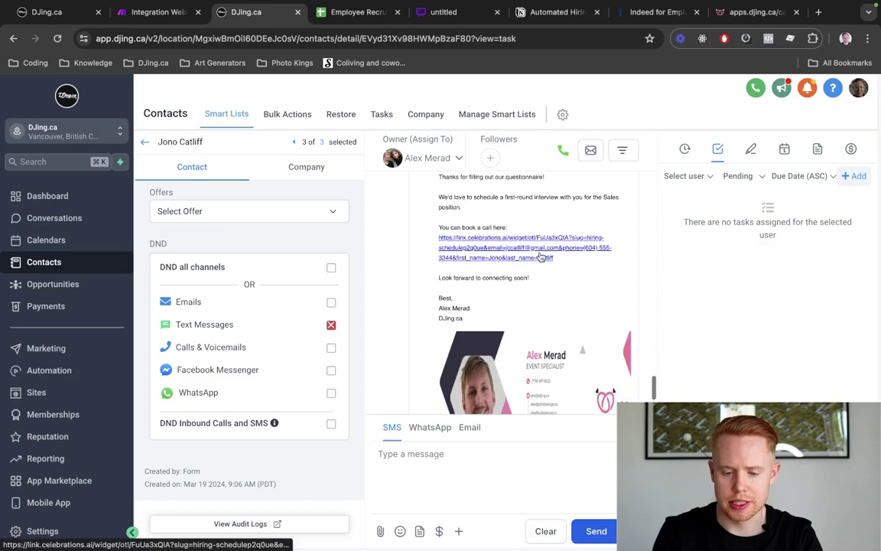
left_click(541, 257)
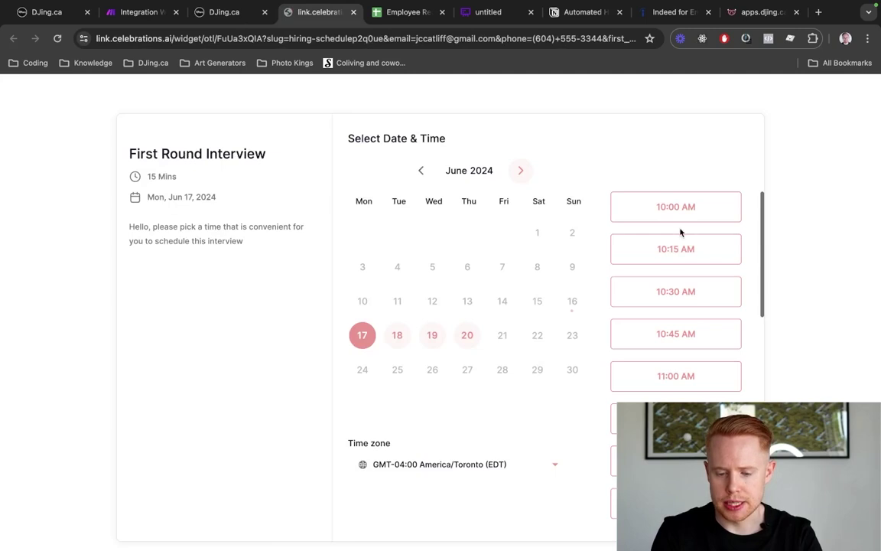
Book the 10:15 AM slot on Mon, Jun 17, 2024 with the prefilled details, then return to the CRM
left_click(673, 249)
left_click(692, 250)
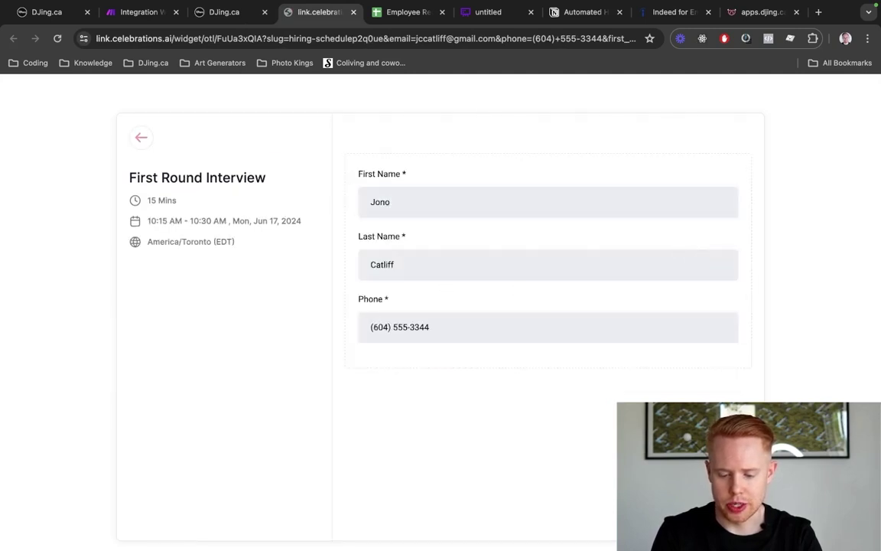
left_click(693, 513)
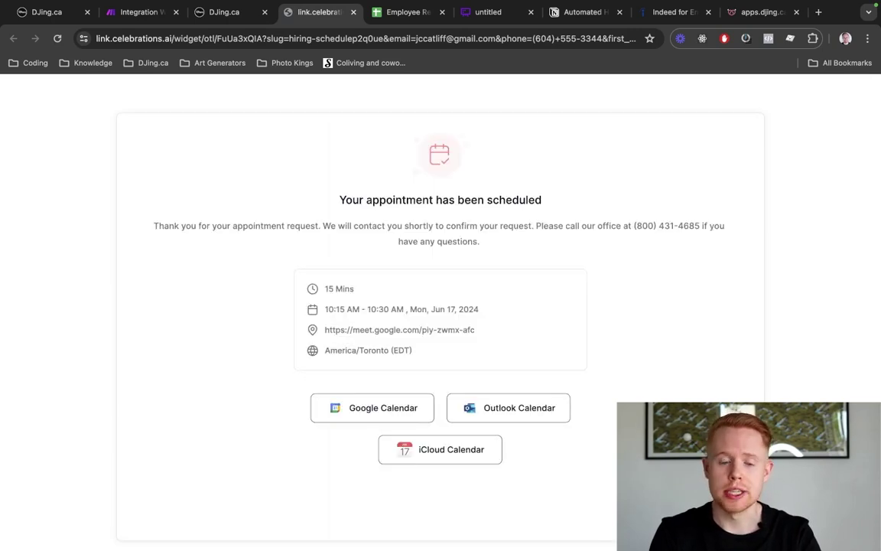
key("ctrl+shift+Tab")
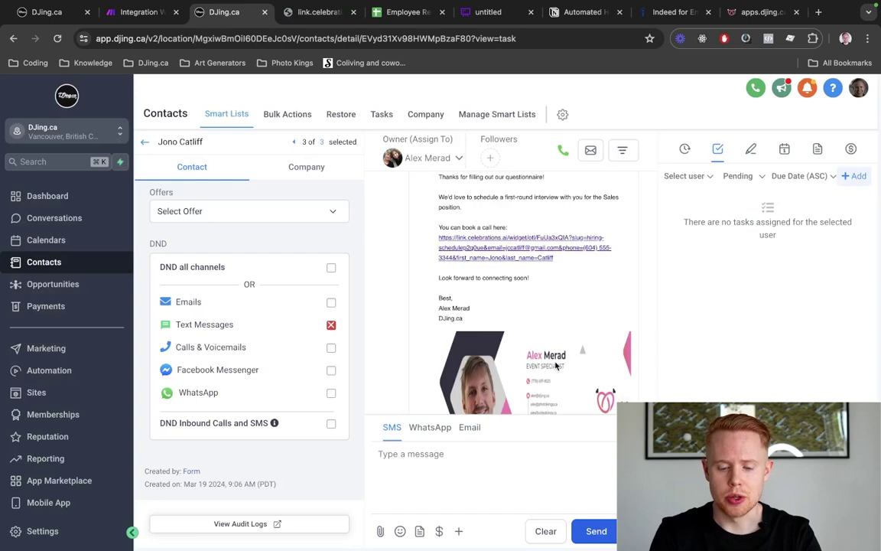
Close the appointment confirmation page and switch back to the Employee Recruitment sheet
scroll(528, 344, "down", 3)
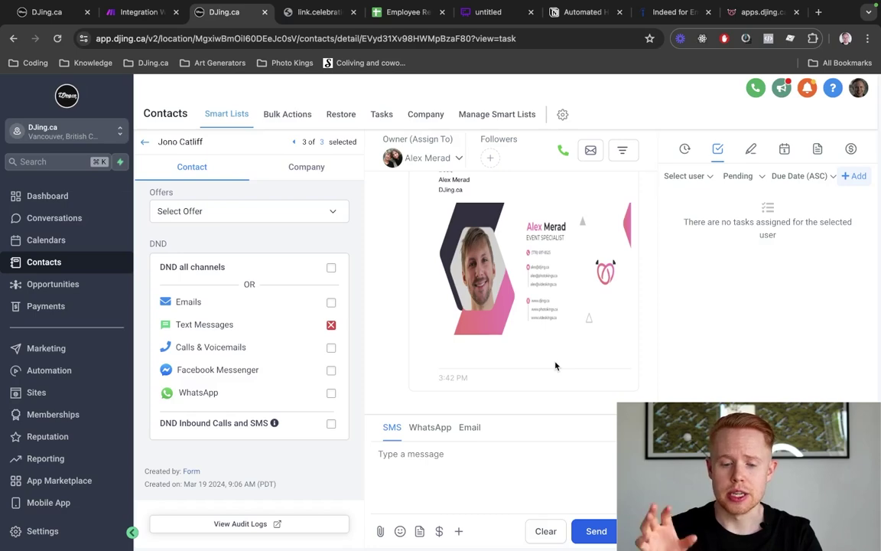
key("super+4")
key("super+w")
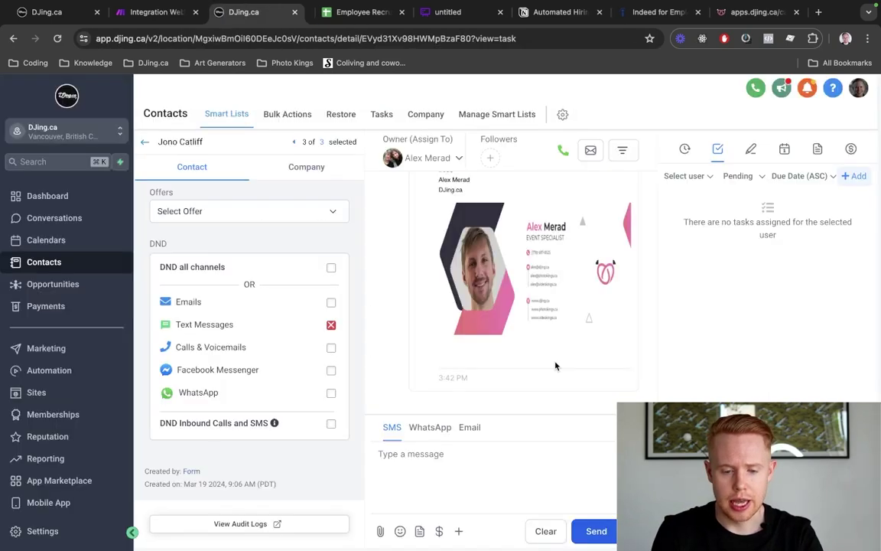
key("super+4")
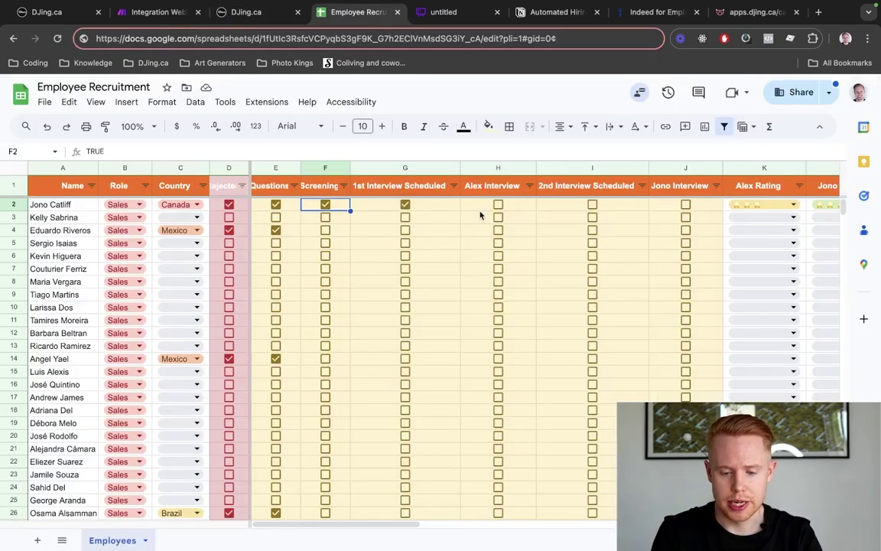
Tick row 2's 1st Interview Scheduled (G2) and Alex Interview (H2) boxes, then return to the CRM contact
left_click(404, 205)
left_click(514, 209)
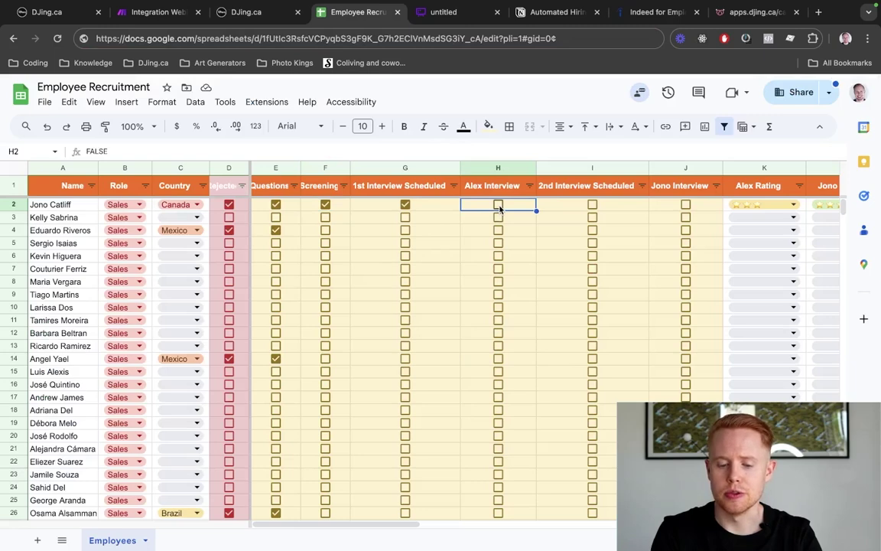
left_click(499, 207)
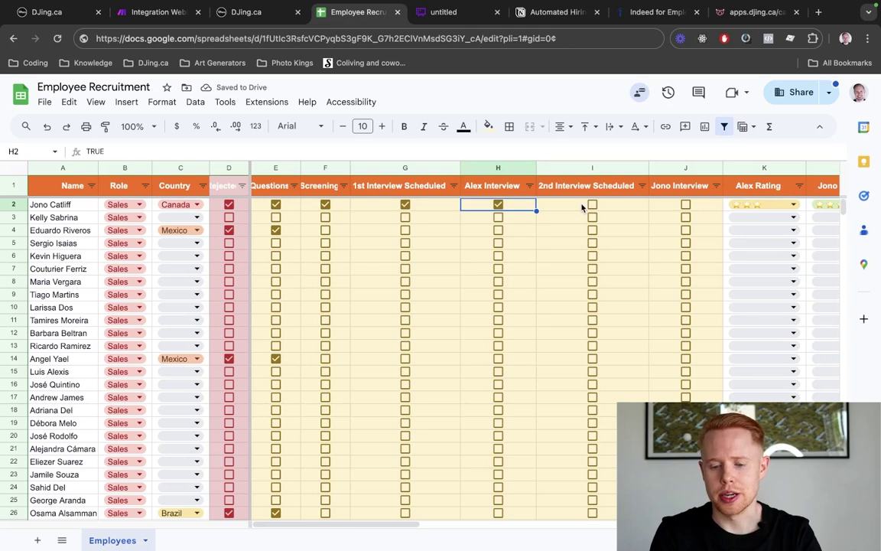
left_click(585, 205)
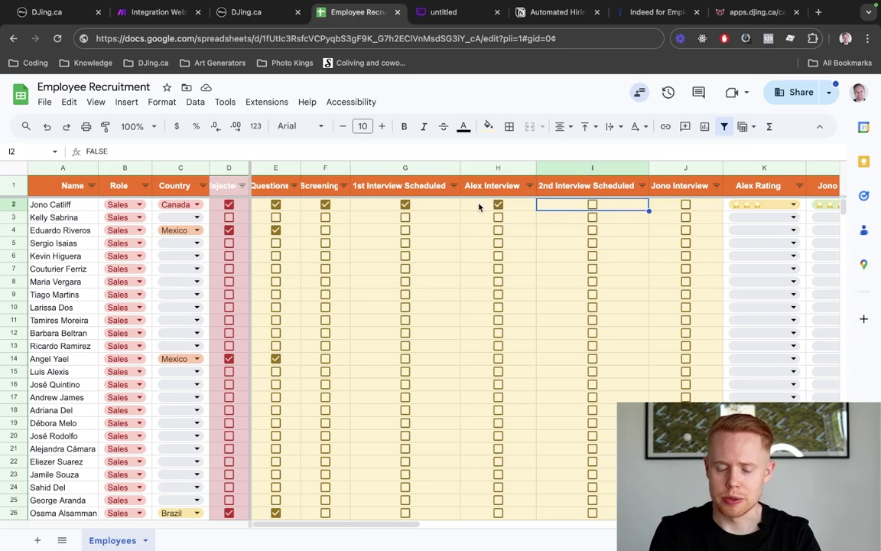
scroll(543, 227, "right", 2)
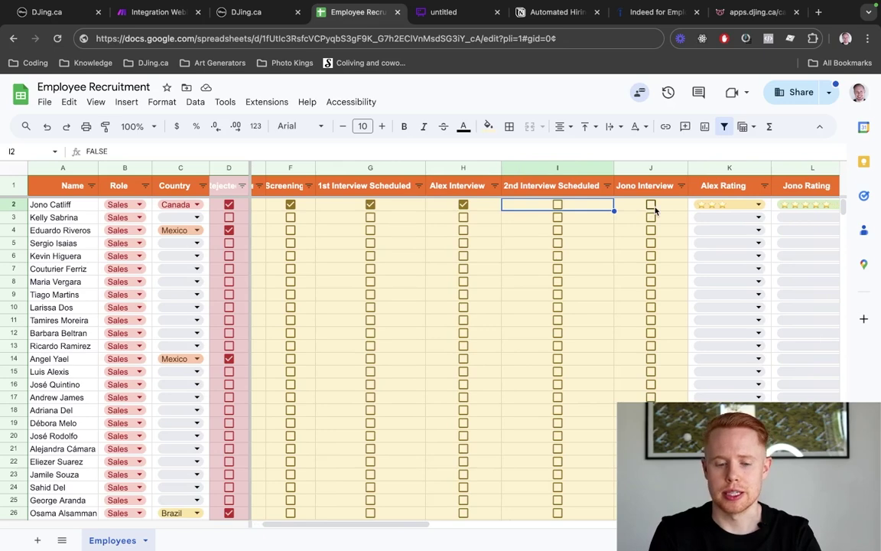
key("ctrl+shift+Tab")
Scroll through the Follow Up Interview Request email's body and its second-interview calendar link
scroll(535, 239, "down", 2)
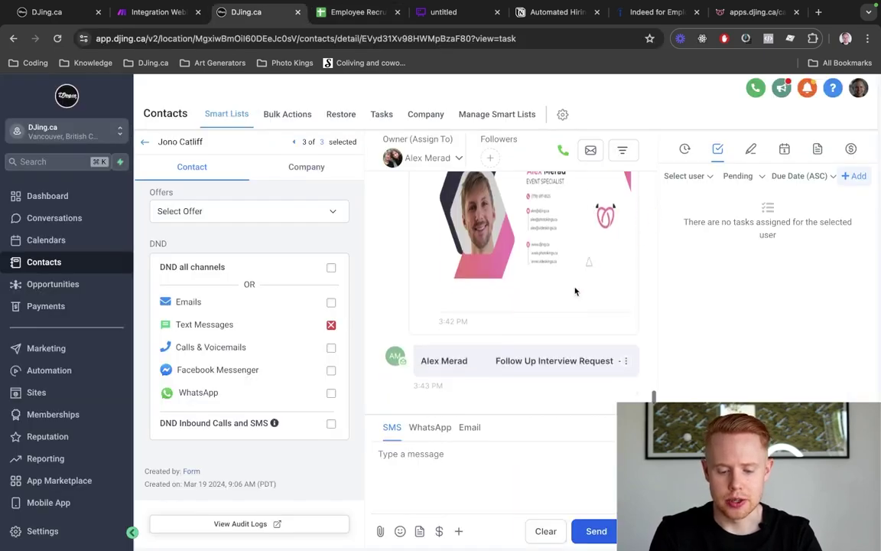
scroll(569, 326, "down", 5)
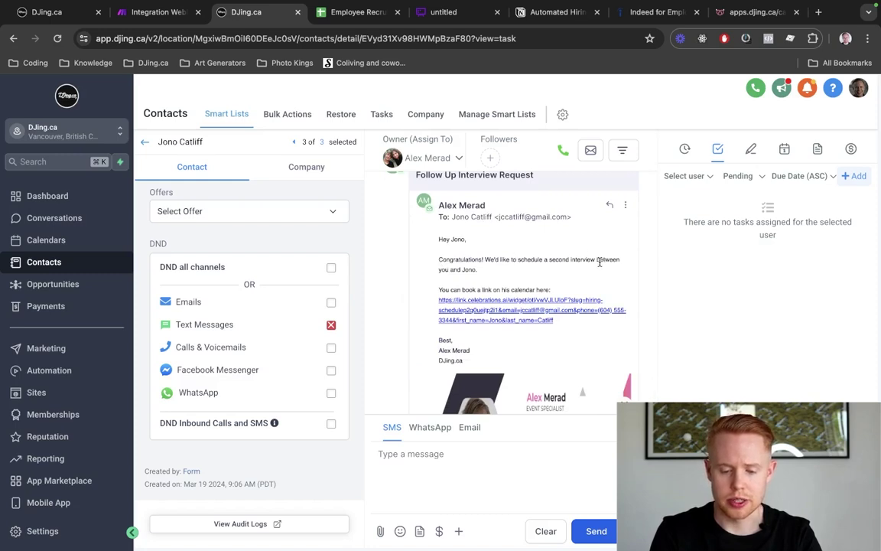
scroll(451, 265, "up", 3)
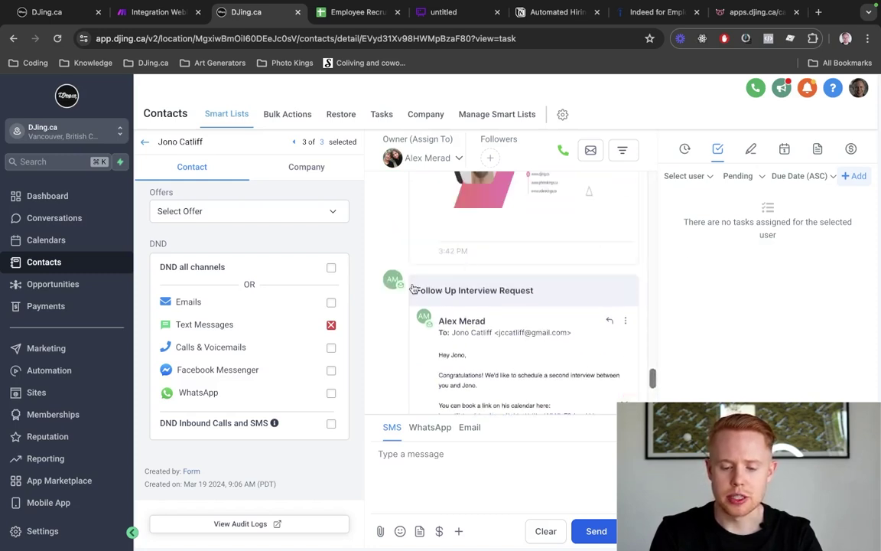
scroll(429, 291, "up", 2)
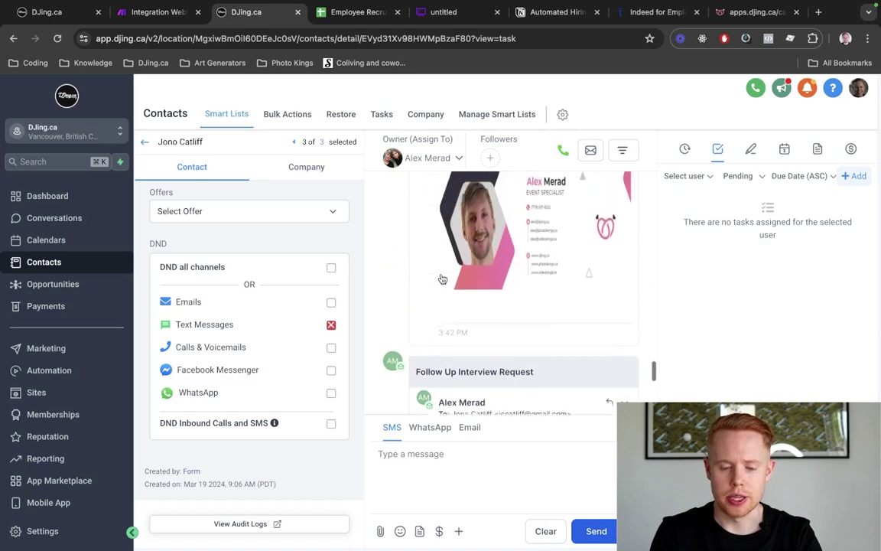
scroll(441, 279, "down", 3)
scroll(442, 278, "down", 4)
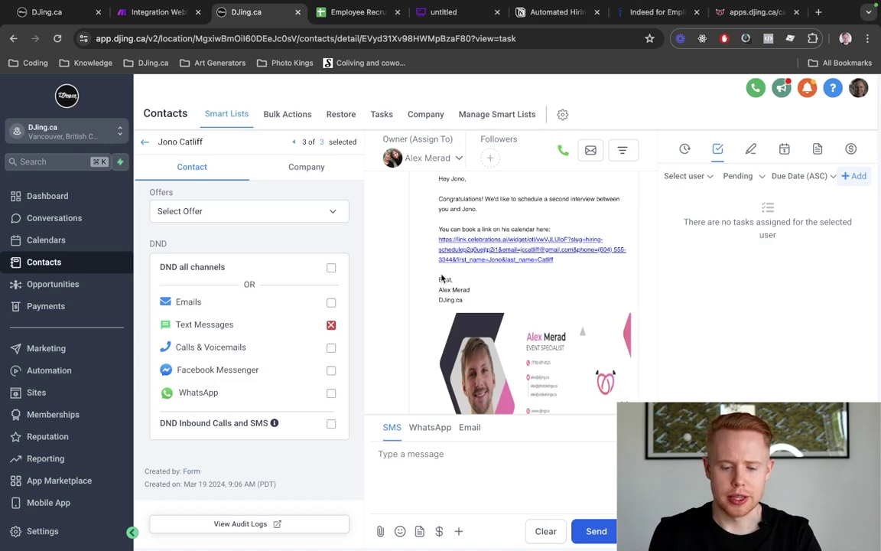
scroll(442, 278, "down", 3)
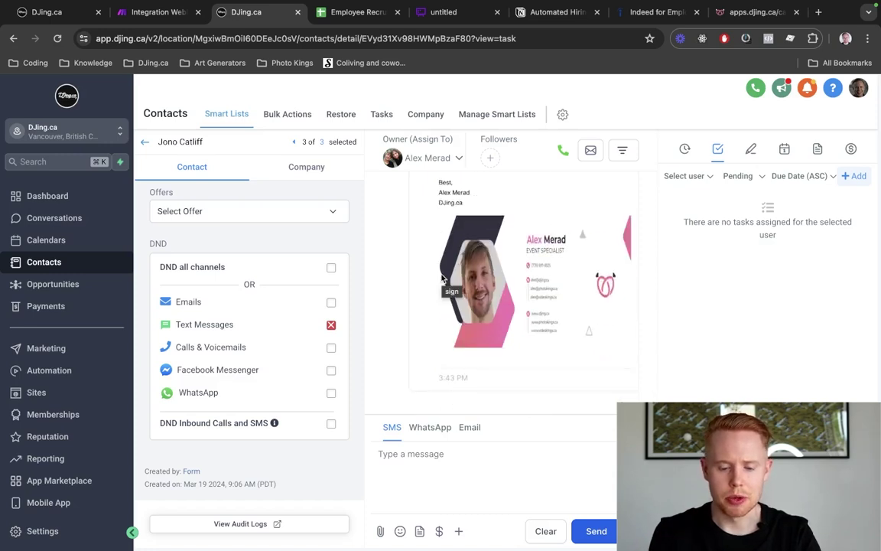
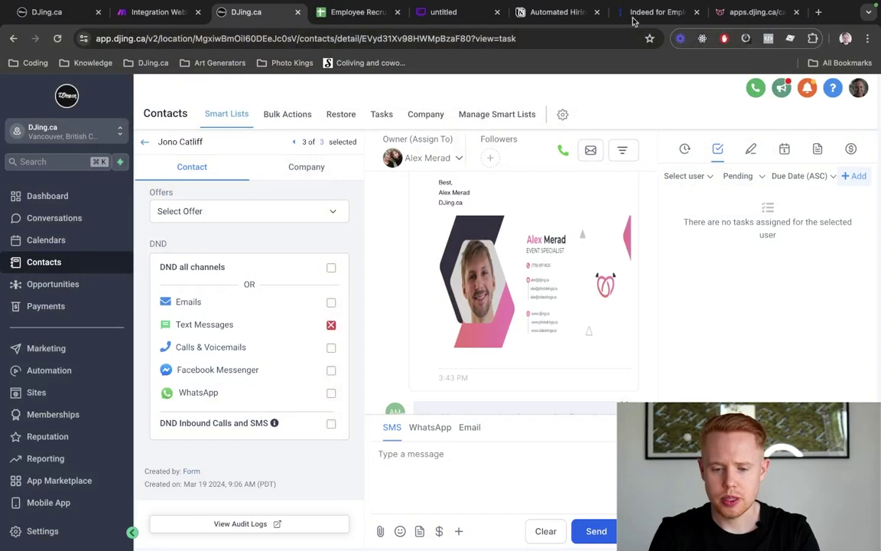
Switch to the Indeed for Employers tab to show the Jobs list of 69 postings
left_click(645, 12)
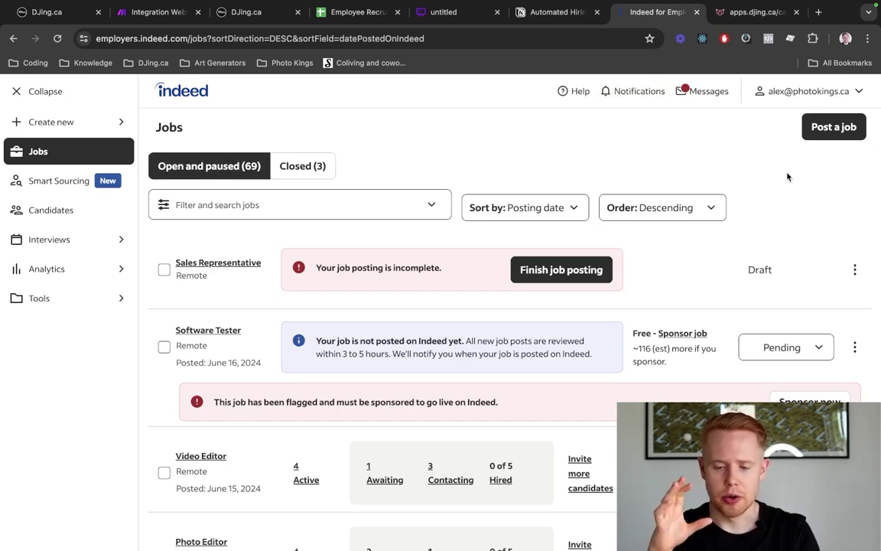
Start a new job post as a brand new post instead of a template
left_click(821, 129)
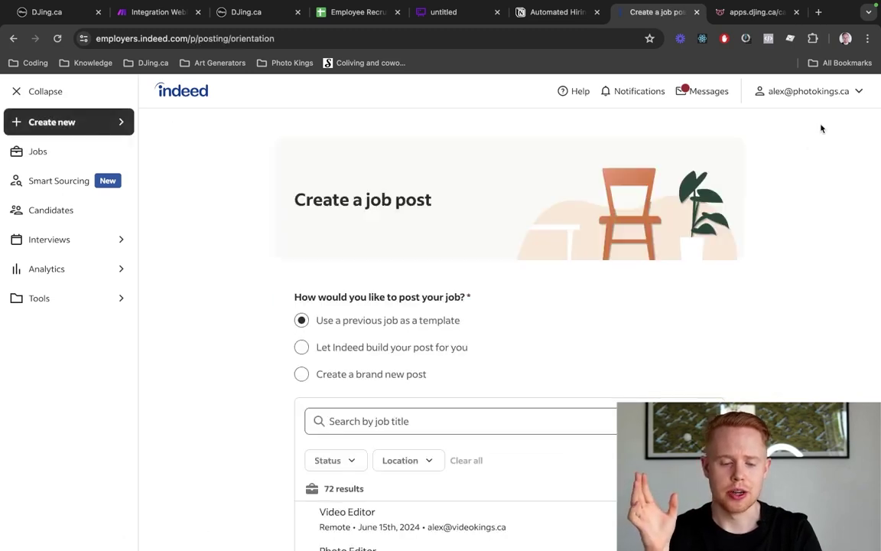
left_click(405, 374)
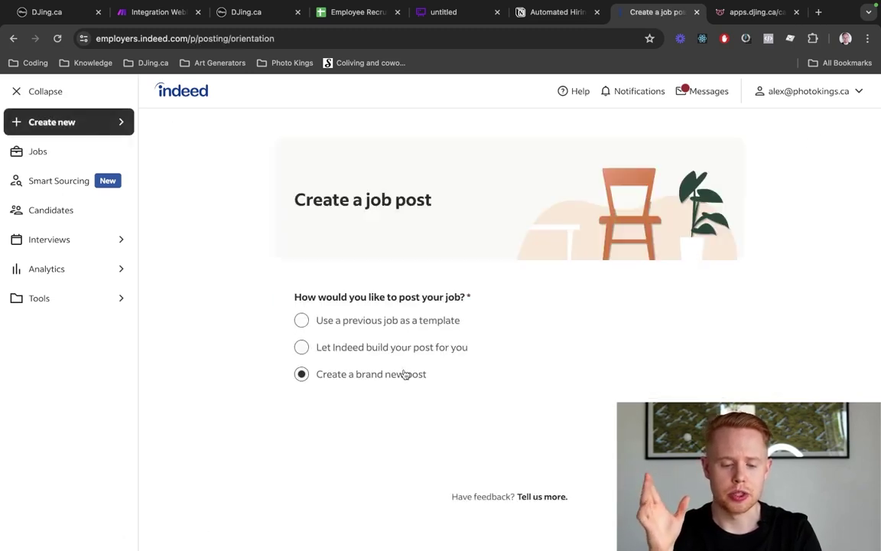
left_click(663, 368)
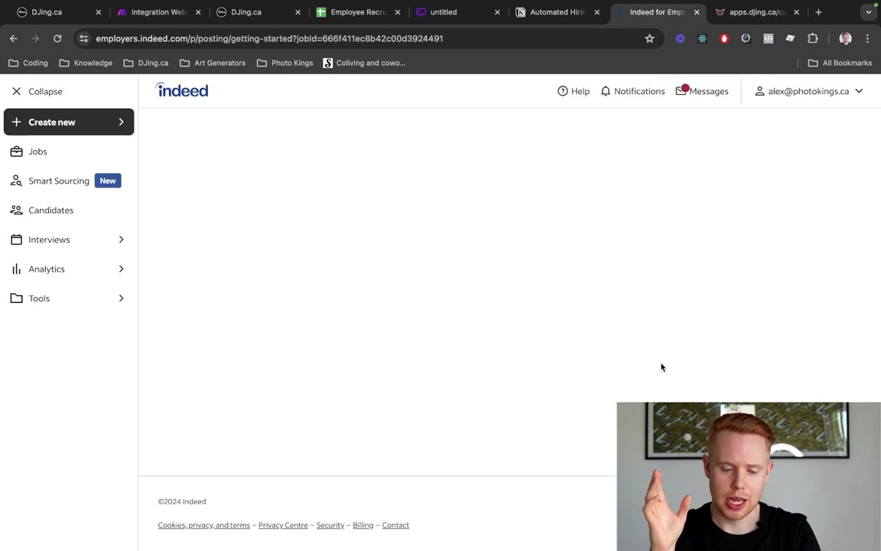
scroll(661, 366, "down", 3)
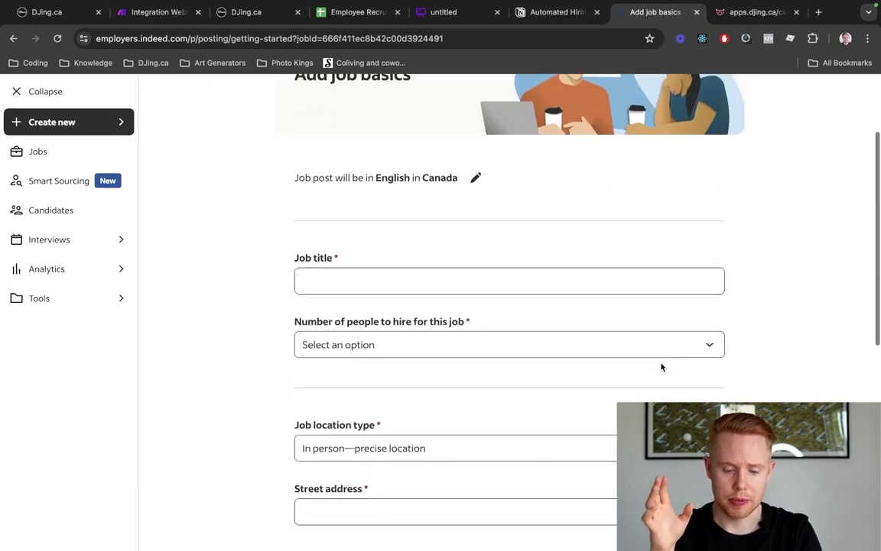
Search 'Sales' in Job title and pick Sales Representative
left_click(466, 280)
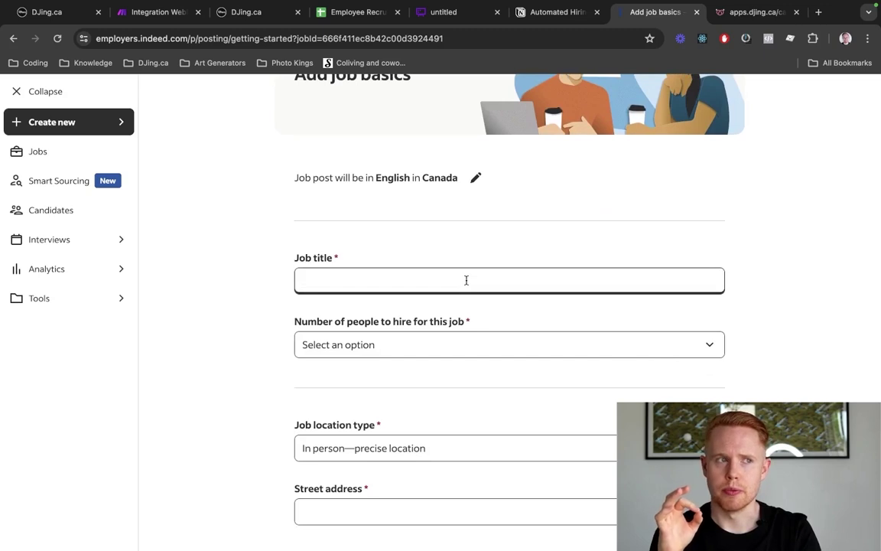
type("Sales")
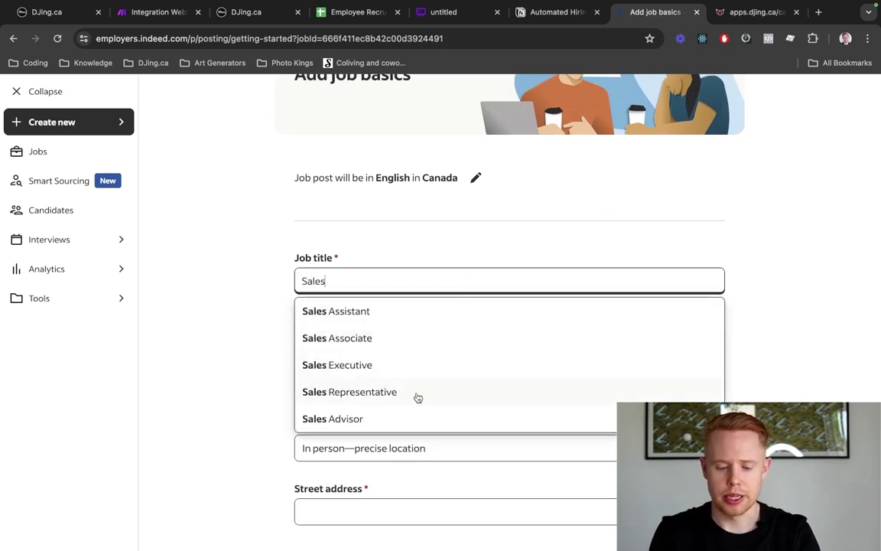
left_click(418, 393)
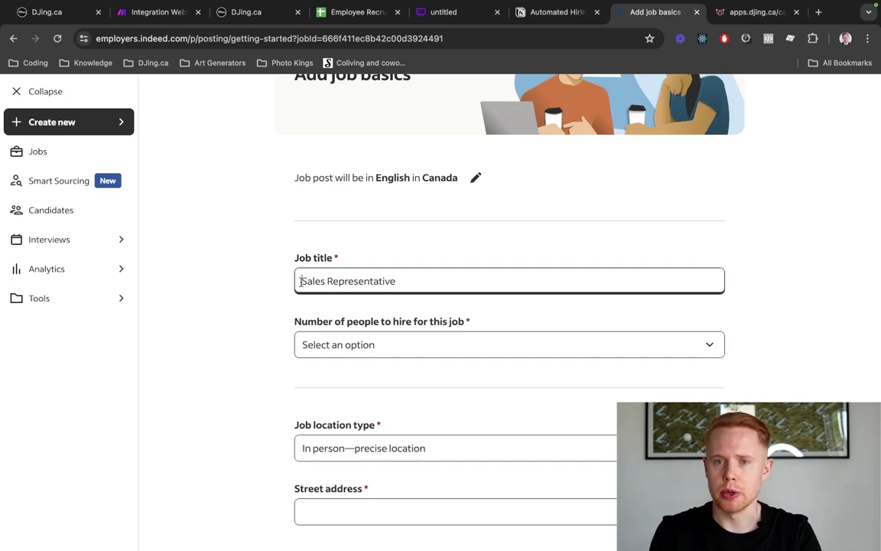
left_click_drag(300, 281, 420, 280)
left_click(258, 289)
scroll(260, 290, "down", 1)
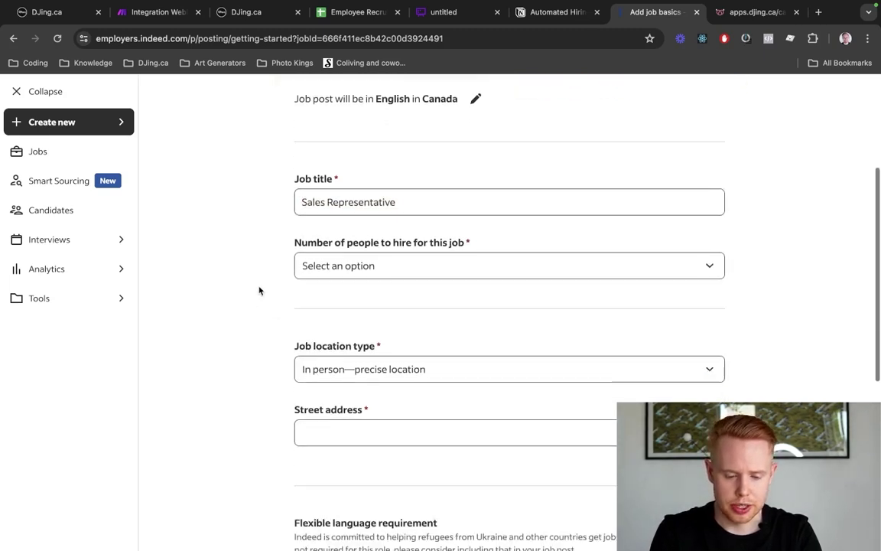
scroll(259, 291, "down", 2)
scroll(264, 276, "up", 1)
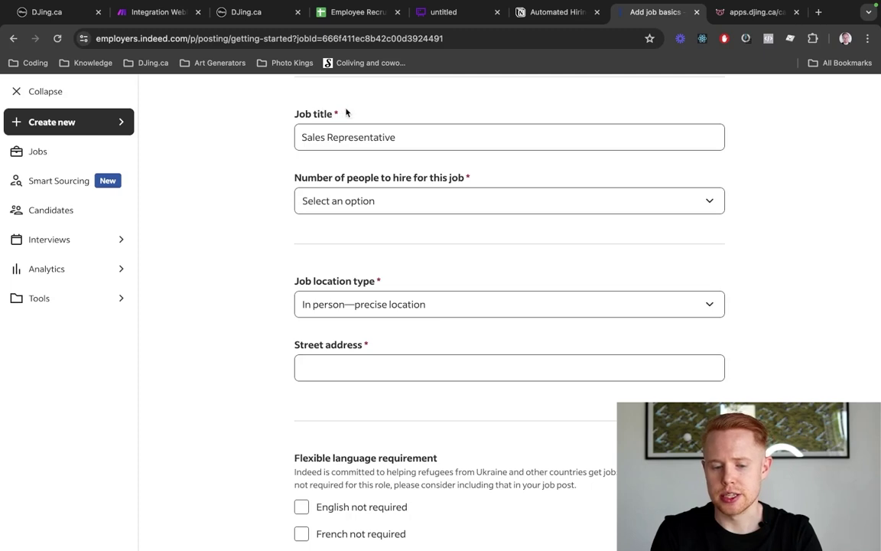
left_click_drag(345, 112, 293, 114)
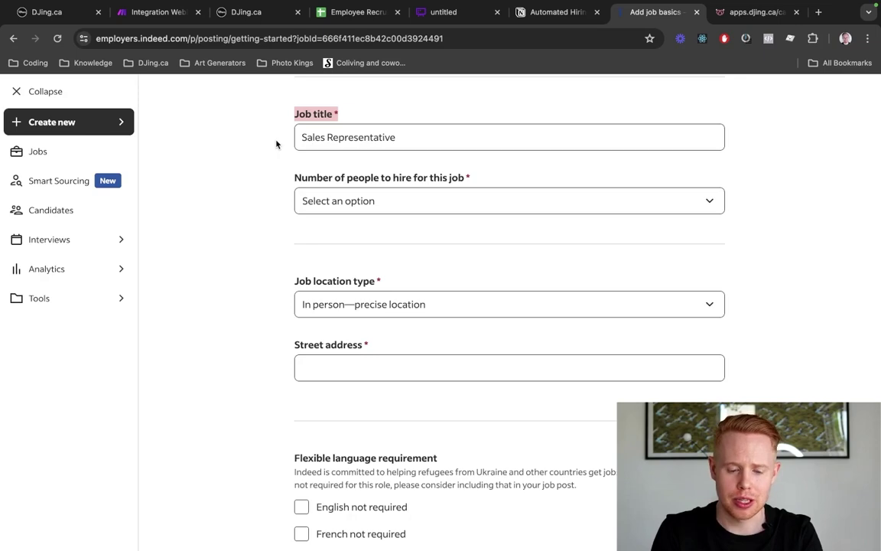
Make the job fully remote with 1 person to hire, then continue to job details
scroll(275, 142, "down", 5)
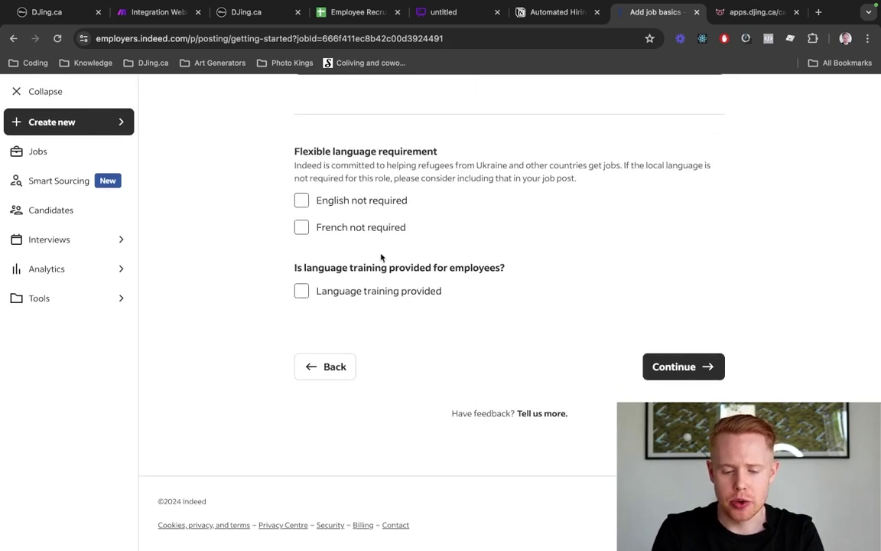
left_click(662, 367)
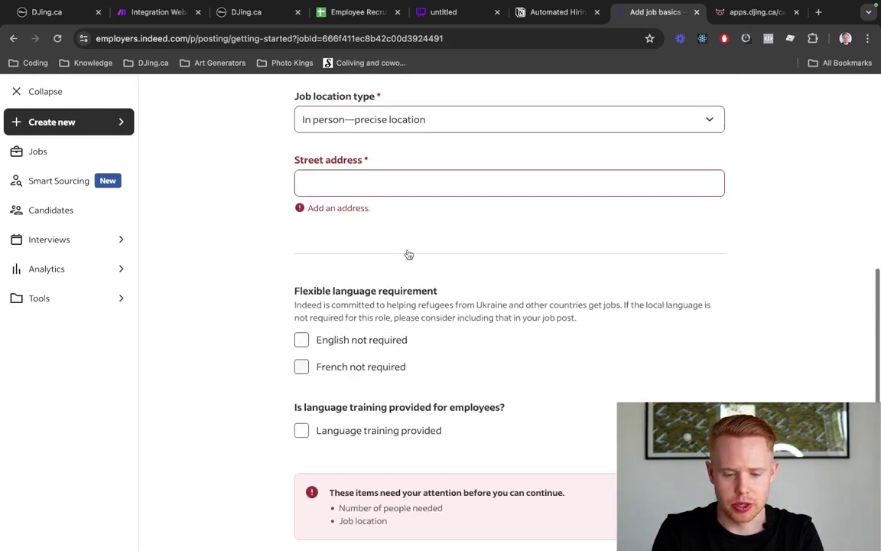
left_click(386, 306)
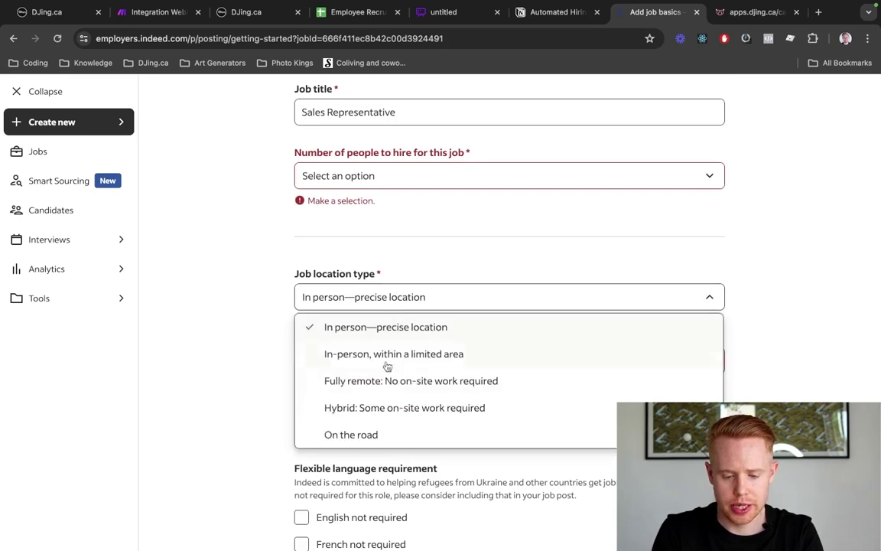
scroll(383, 406, "down", 1)
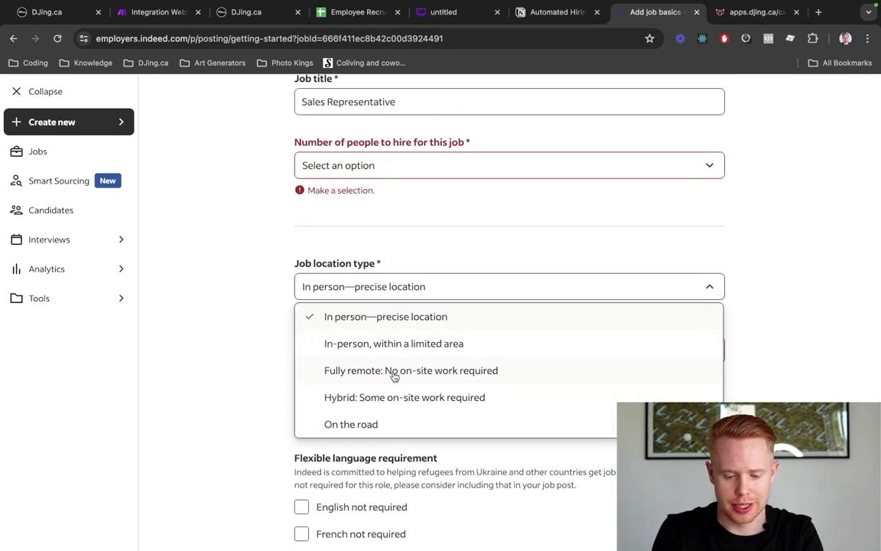
left_click(390, 372)
left_click(353, 165)
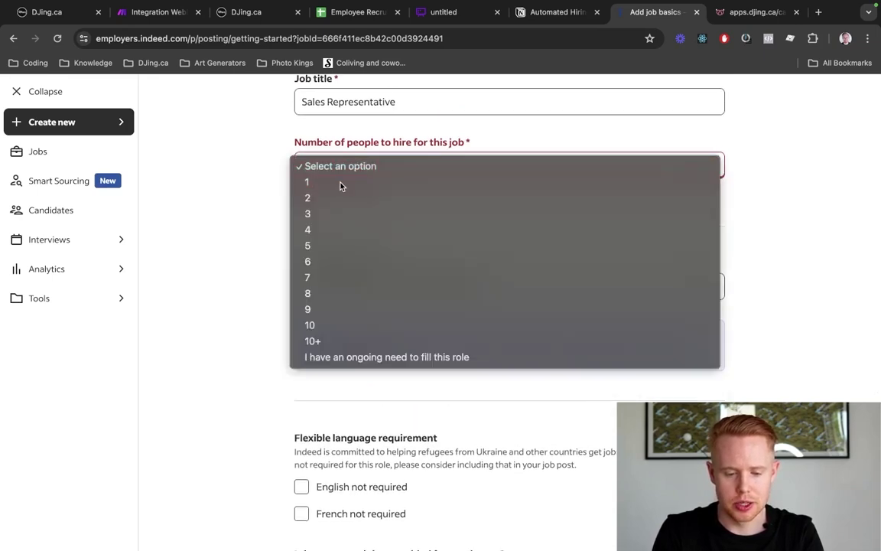
left_click(342, 183)
scroll(342, 189, "down", 5)
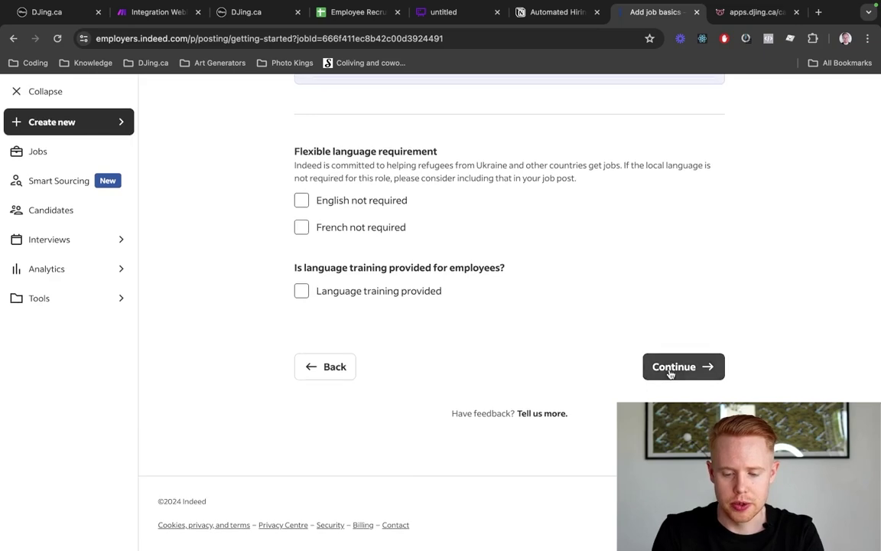
left_click(669, 370)
Set the job type to Full-time only, dropping Seasonal and Part-time
scroll(595, 357, "down", 5)
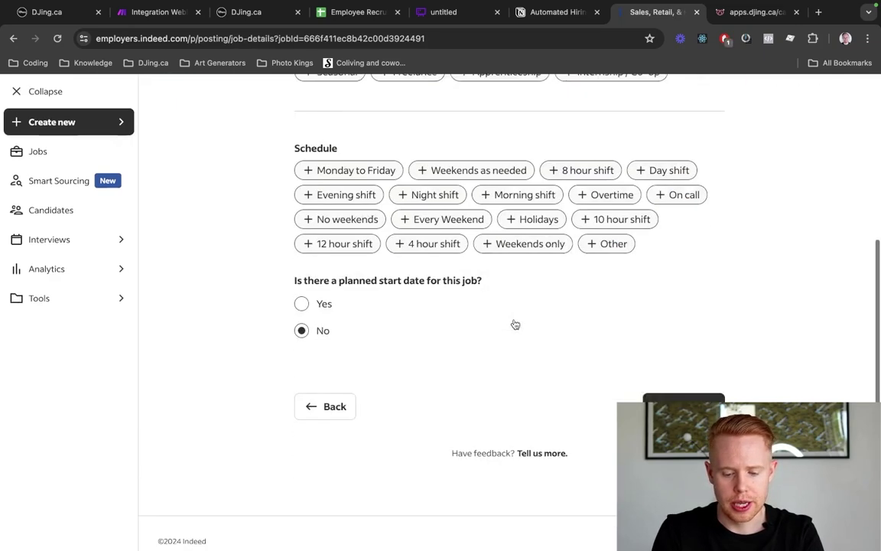
left_click(658, 370)
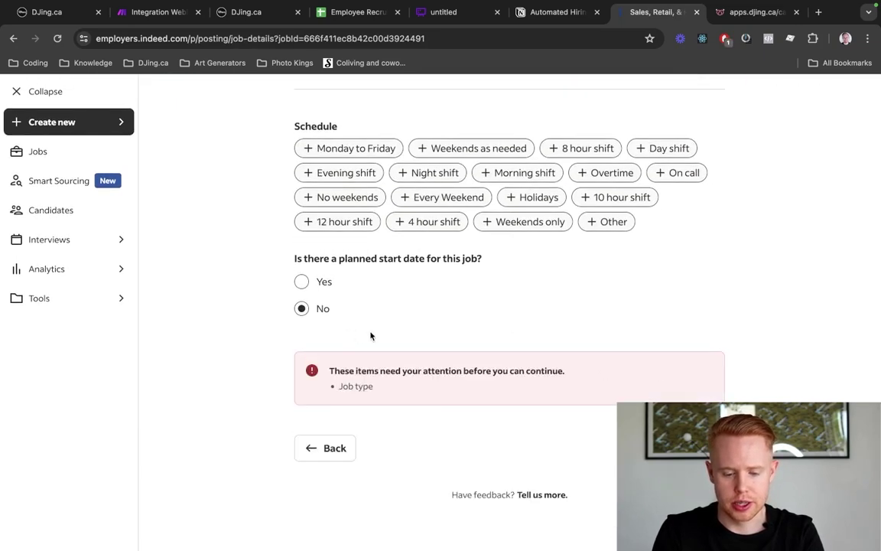
scroll(372, 334, "up", 5)
left_click(328, 343)
scroll(425, 348, "down", 5)
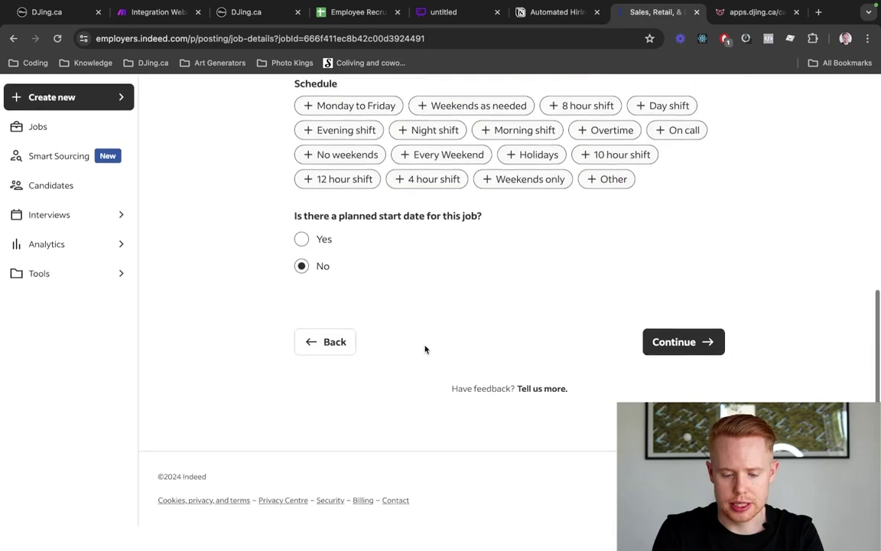
scroll(424, 348, "up", 5)
left_click(429, 261)
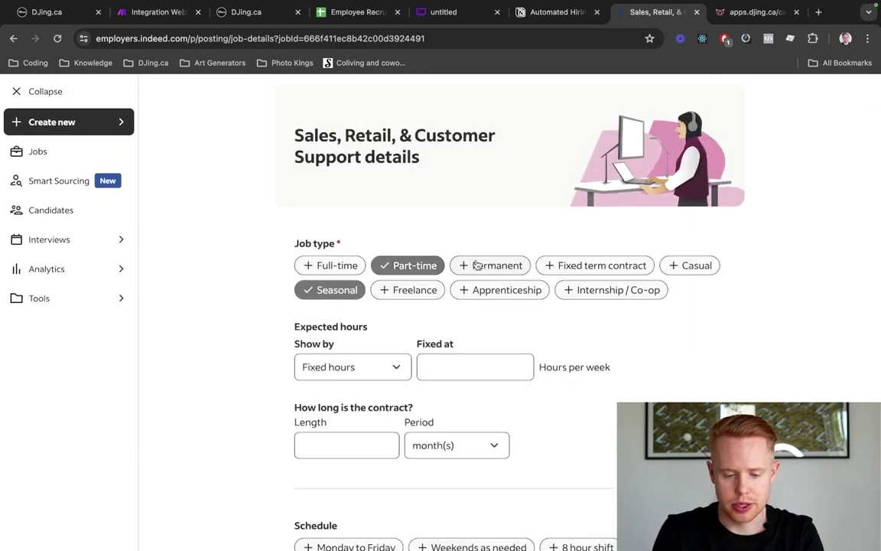
left_click(351, 264)
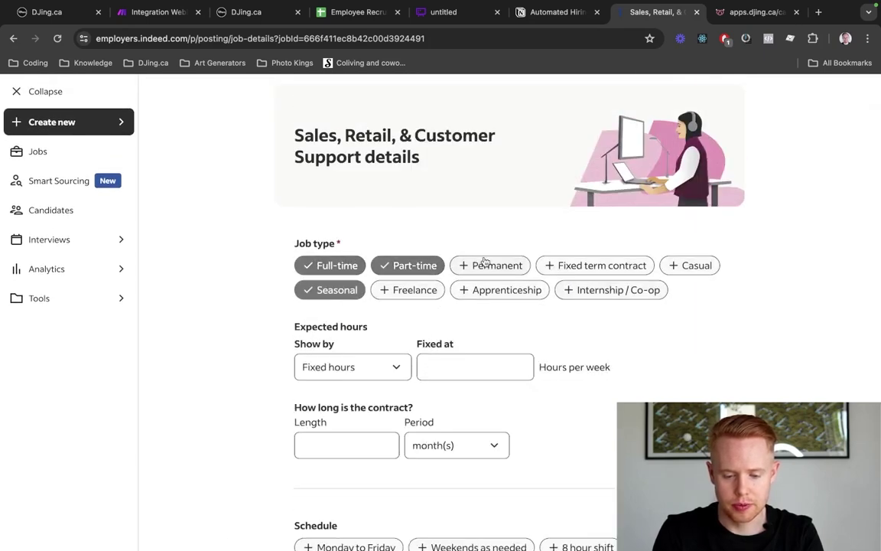
left_click(307, 296)
left_click(408, 266)
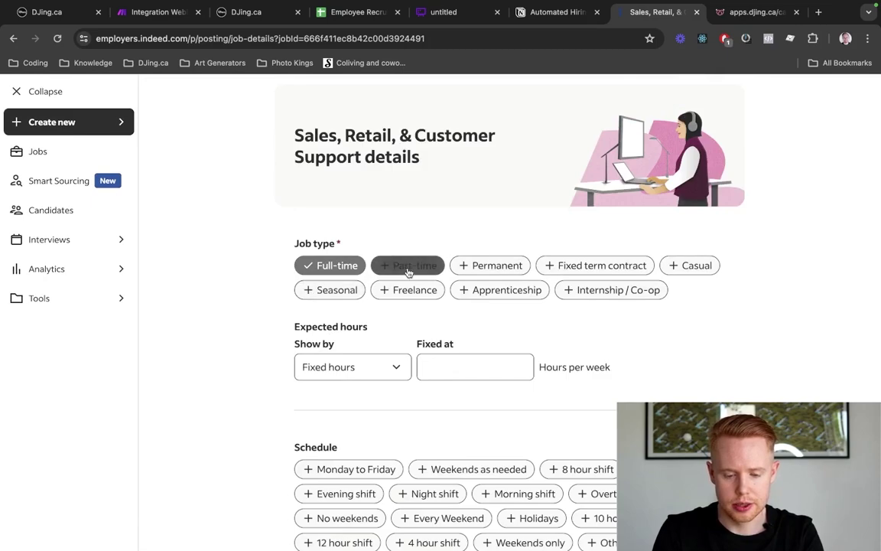
scroll(535, 306, "down", 5)
left_click(688, 371)
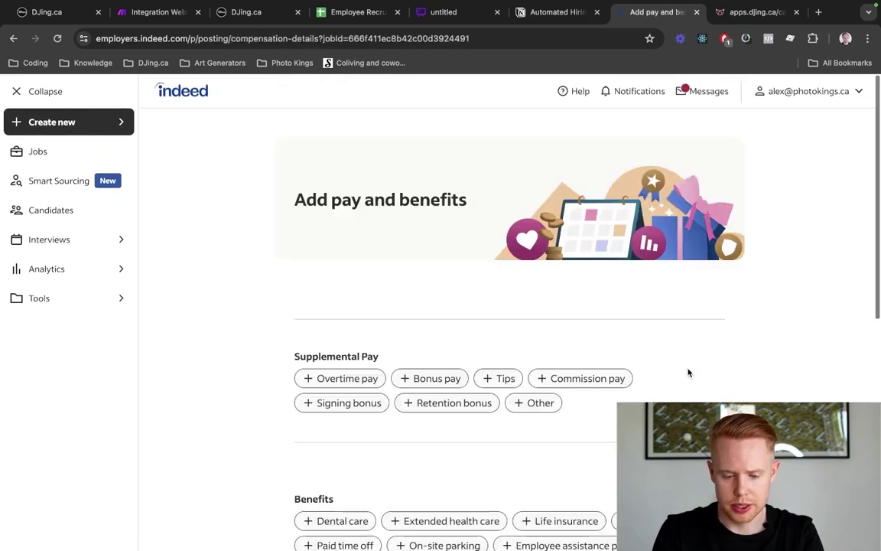
Pass the pay and benefits step and accept the AI-generated job description
scroll(689, 372, "down", 5)
scroll(689, 371, "down", 10)
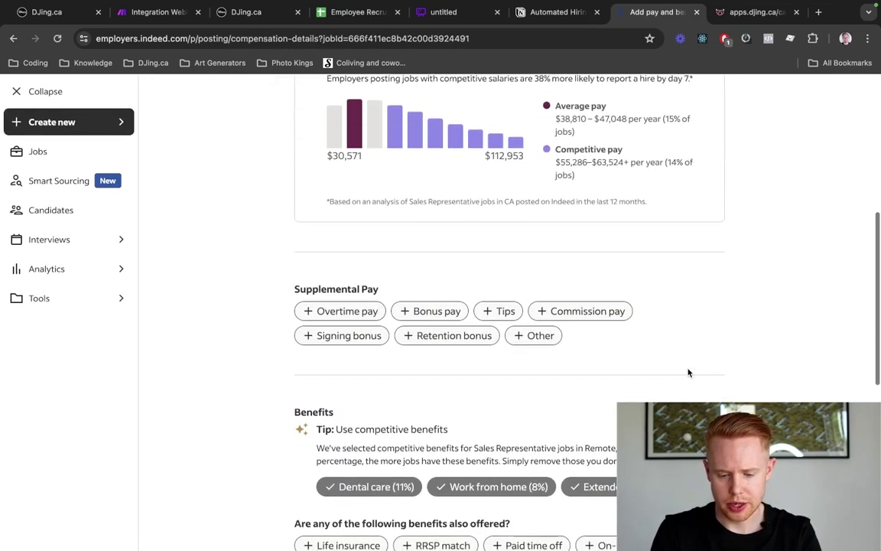
left_click(687, 360)
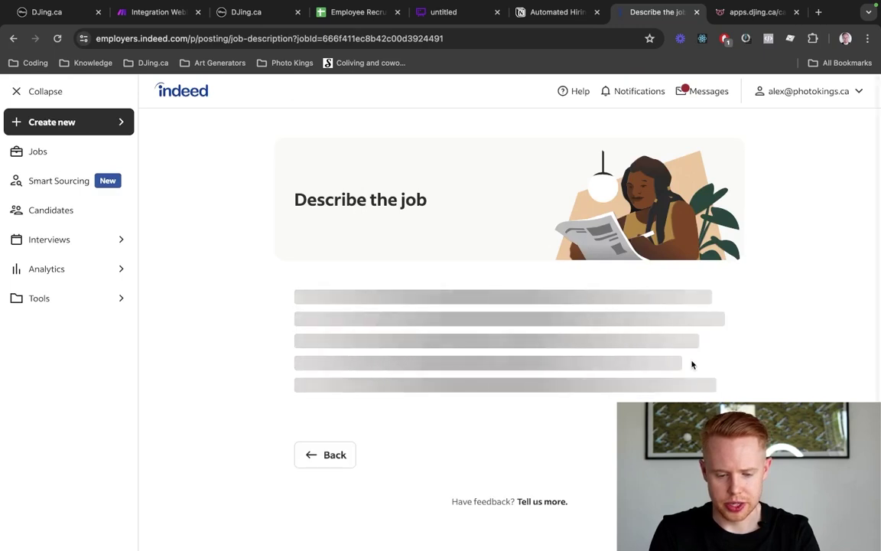
scroll(693, 365, "down", 2)
scroll(693, 365, "down", 1)
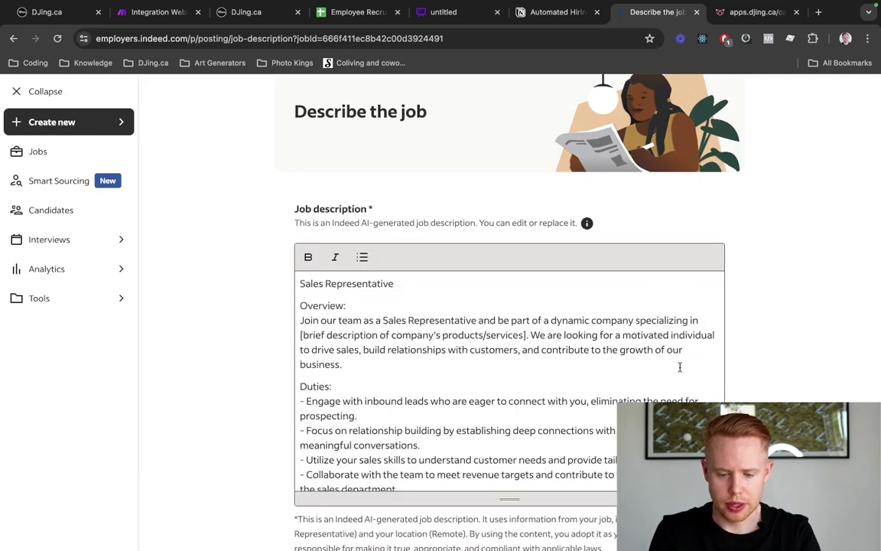
scroll(680, 367, "down", 10)
scroll(680, 367, "down", 5)
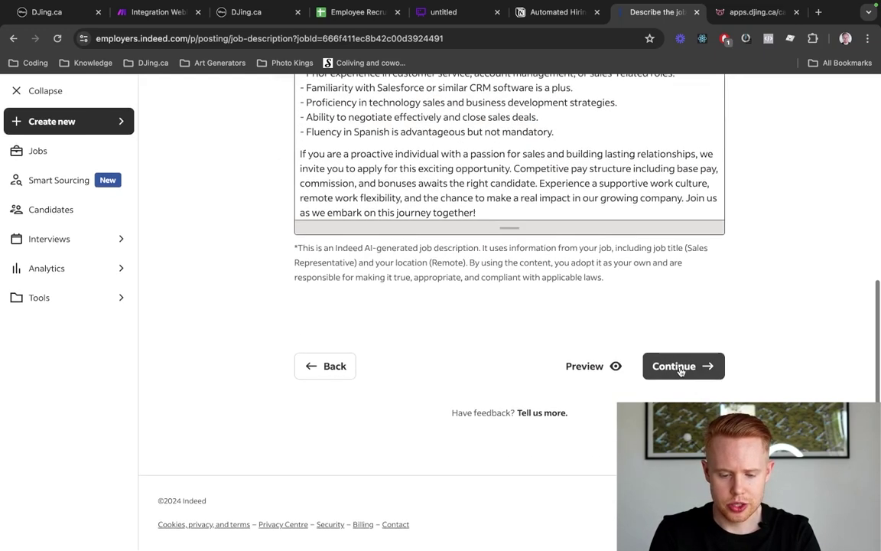
left_click(681, 368)
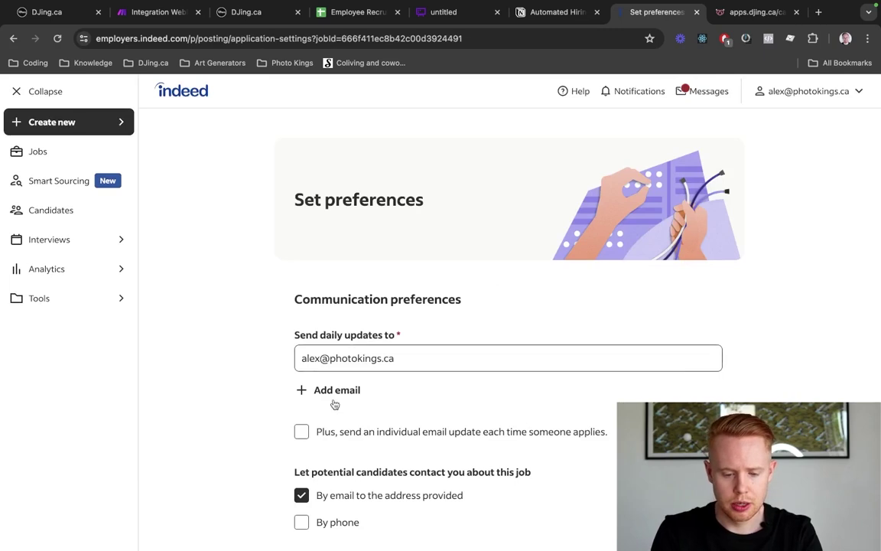
Toggle the per-applicant email update on and back off, then switch to the Employee Recruitment sheet
scroll(363, 228, "down", 3)
triple_click(363, 228)
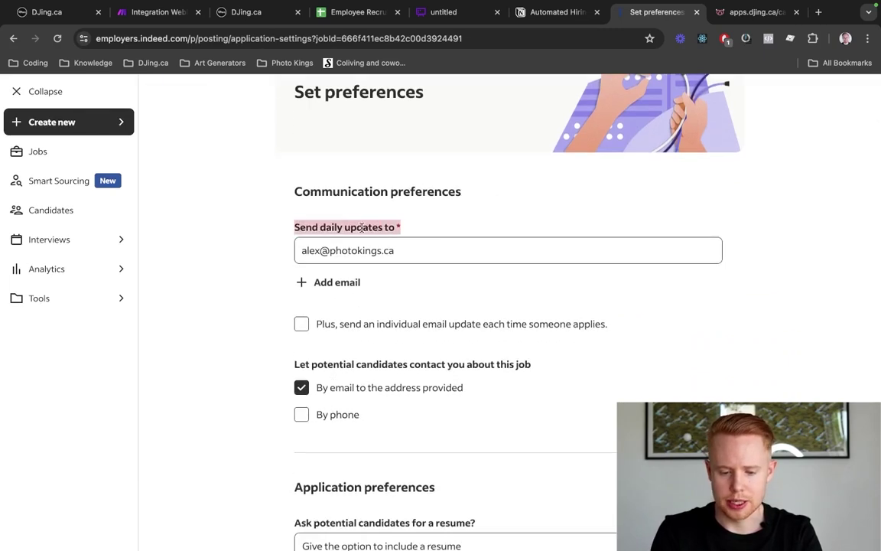
triple_click(369, 249)
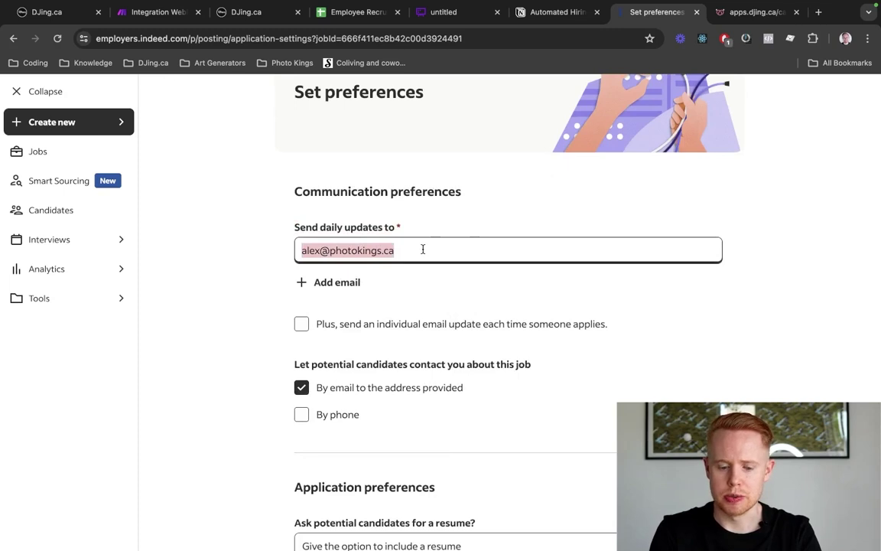
left_click(302, 323)
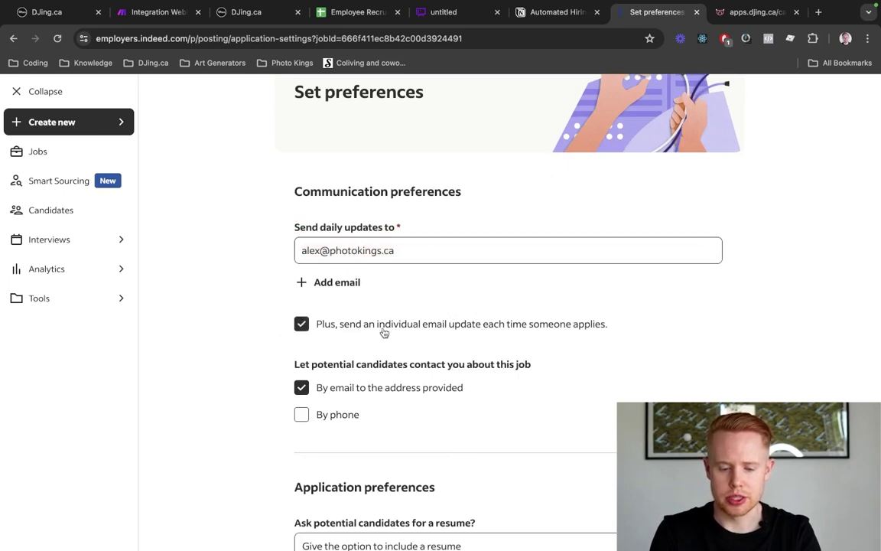
triple_click(384, 332)
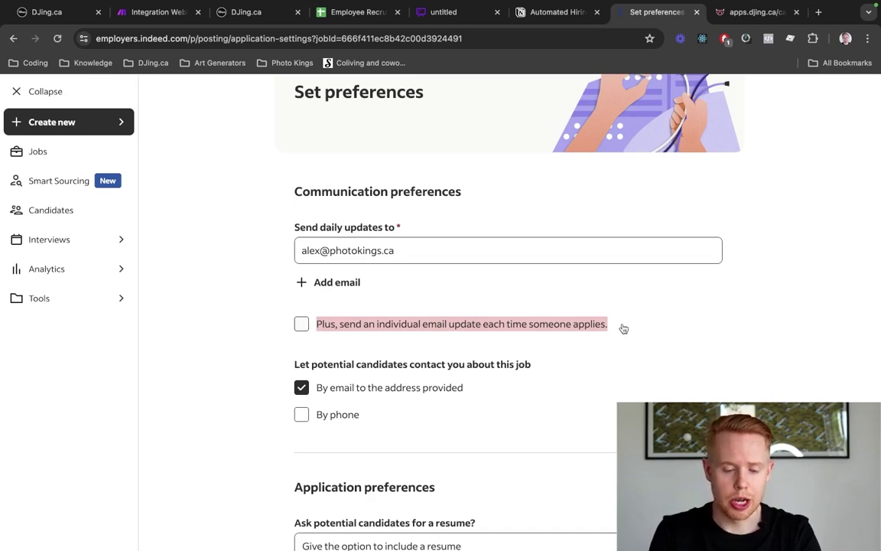
triple_click(347, 248)
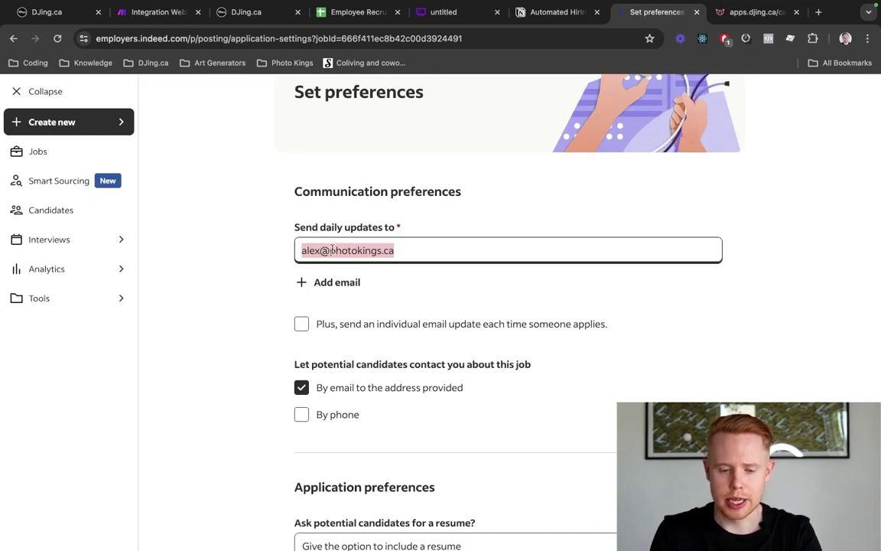
key("ctrl+shift+Tab")
key("ctrl+shift+Tab")
key("ctrl+shift+Tab")
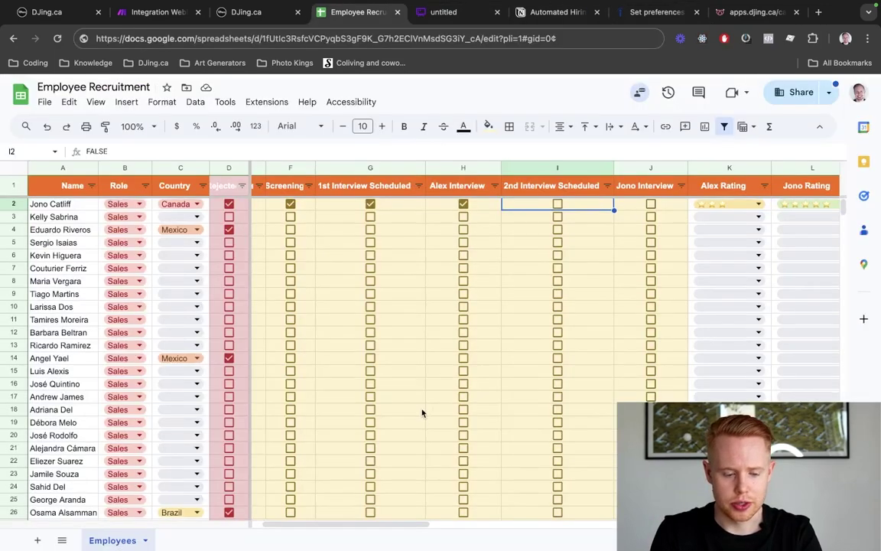
Scroll the Employees sheet to its last row, then return to Indeed's Set preferences tab
scroll(422, 413, "down", 20)
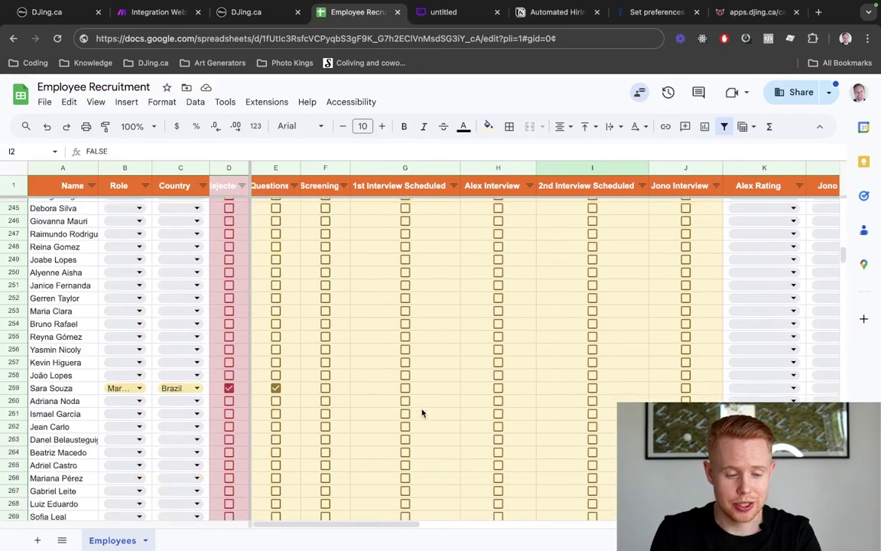
scroll(422, 413, "down", 12)
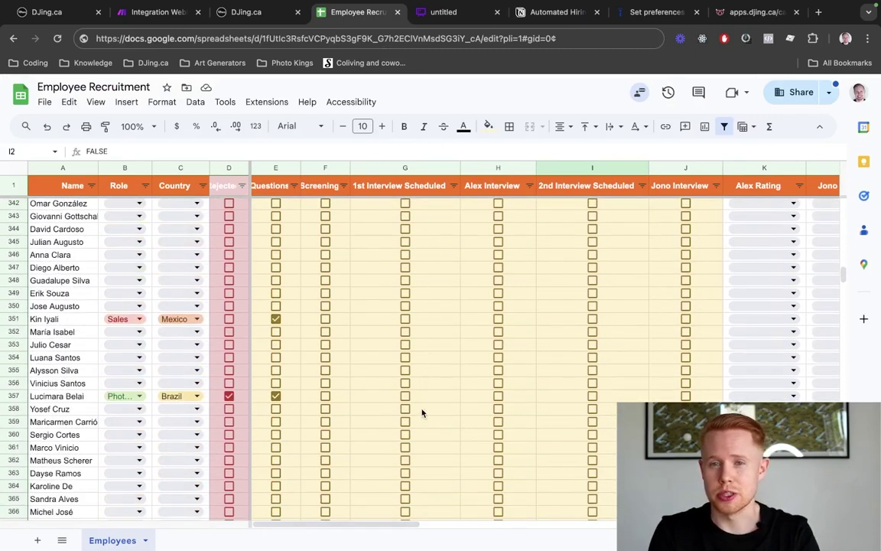
scroll(422, 414, "down", 10)
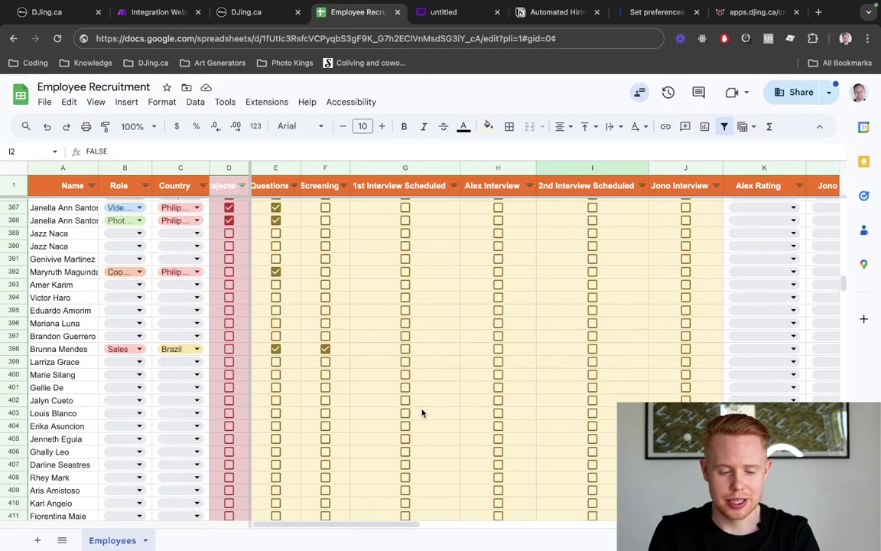
scroll(421, 413, "down", 6)
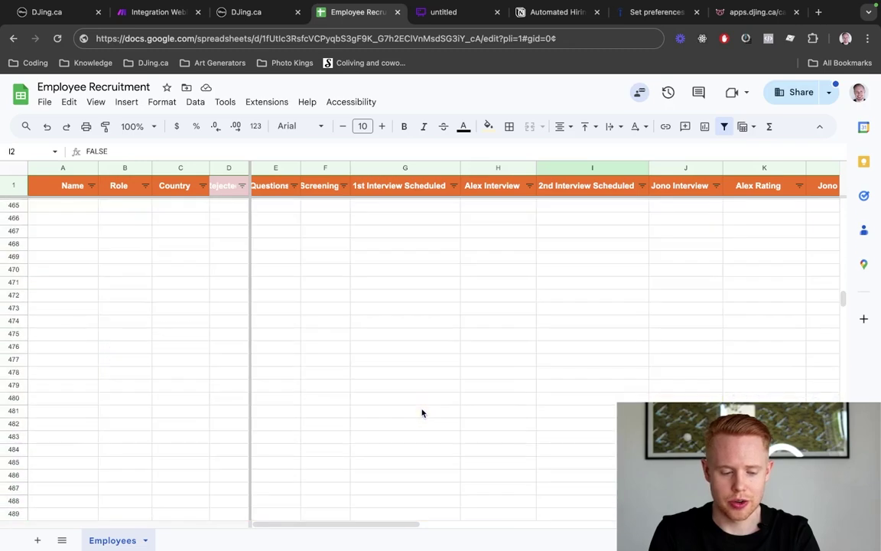
scroll(421, 413, "up", 3)
key("ctrl+Tab")
key("ctrl+Tab")
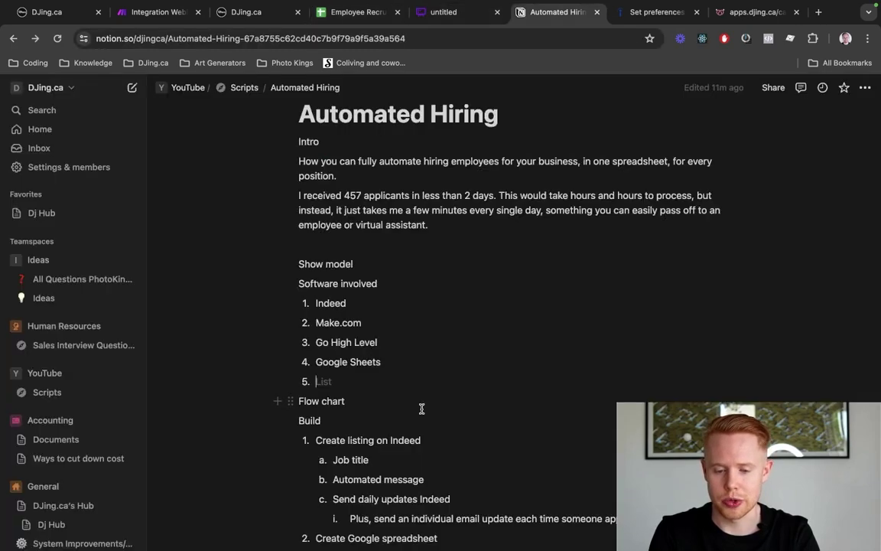
key("ctrl+Tab")
scroll(437, 376, "down", 4)
Turn on 'Plus, send an individual email update' for every new applicant
scroll(437, 376, "up", 4)
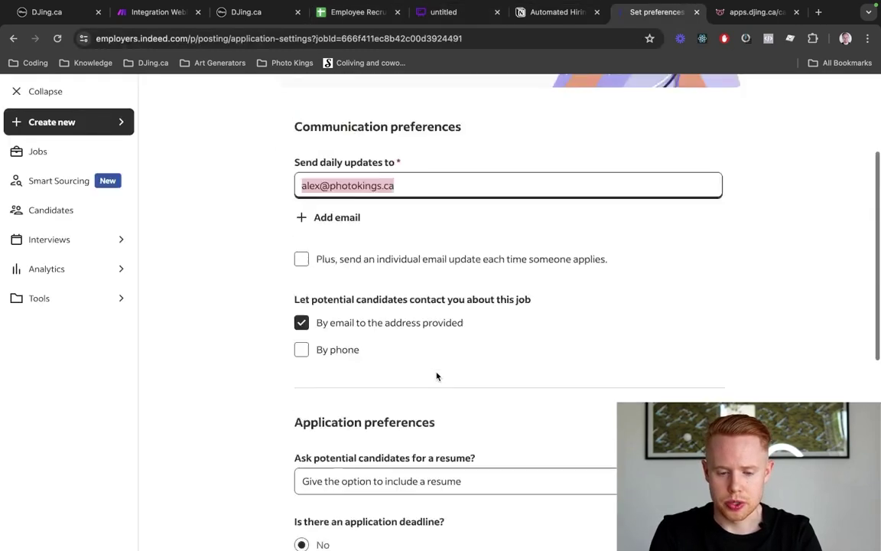
left_click(305, 319)
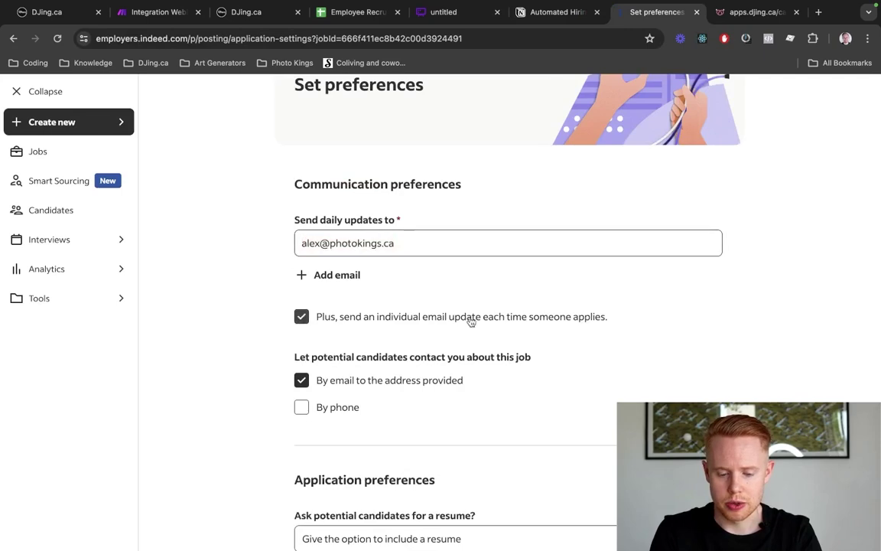
triple_click(341, 240)
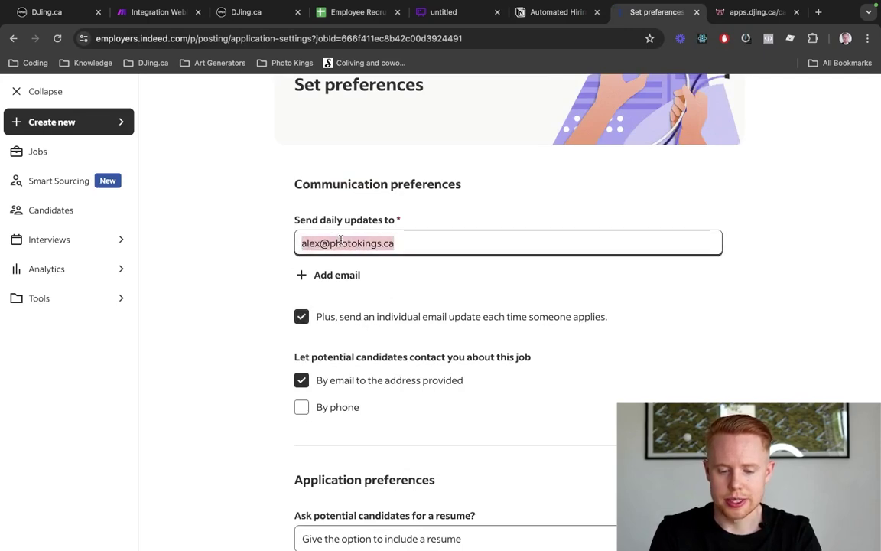
scroll(432, 240, "down", 10)
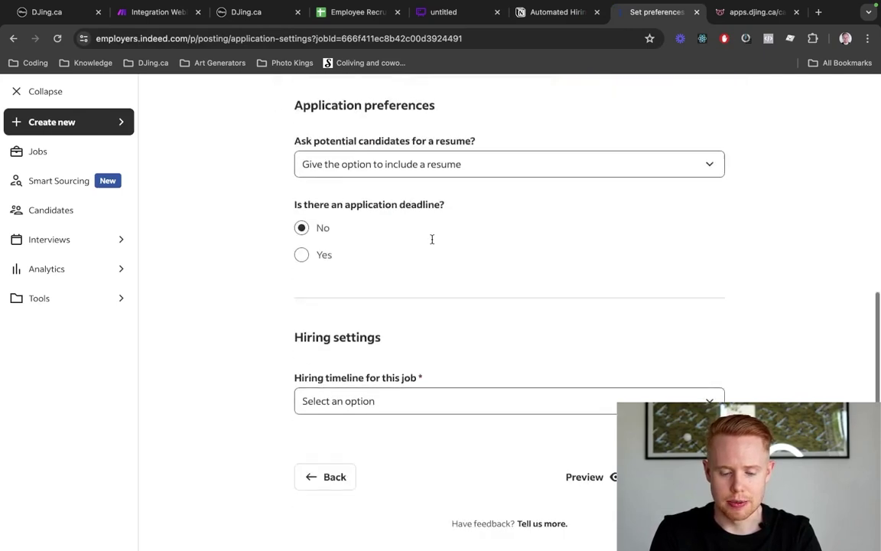
left_click(669, 368)
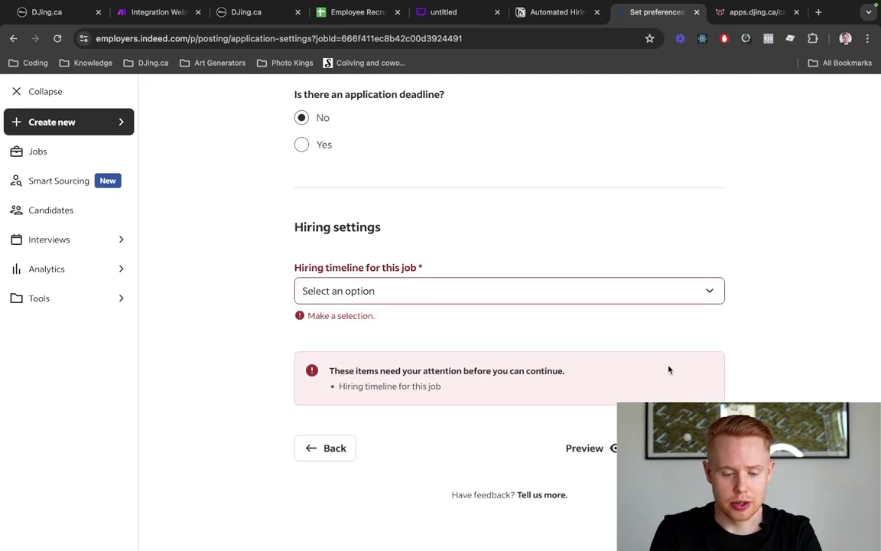
Set the hiring timeline to 1 to 3 days and confirm the job post review
left_click(583, 289)
left_click(522, 307)
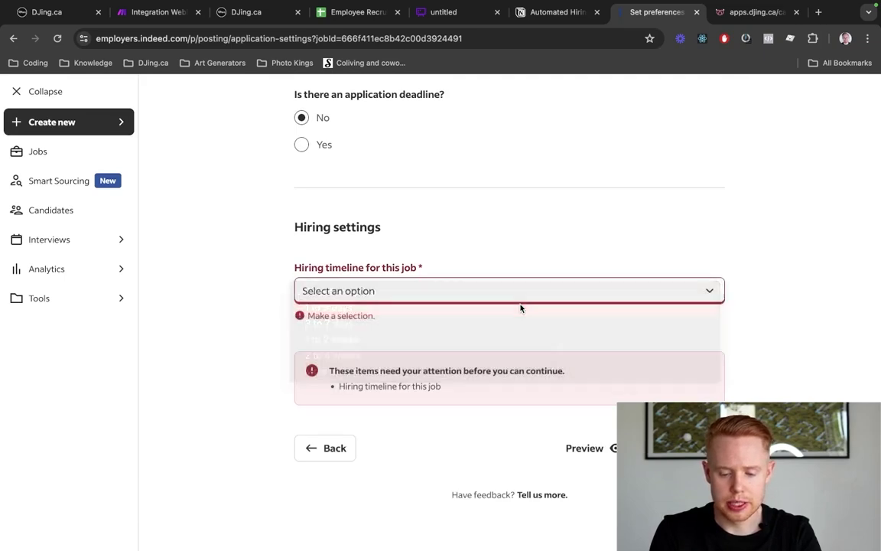
left_click(681, 370)
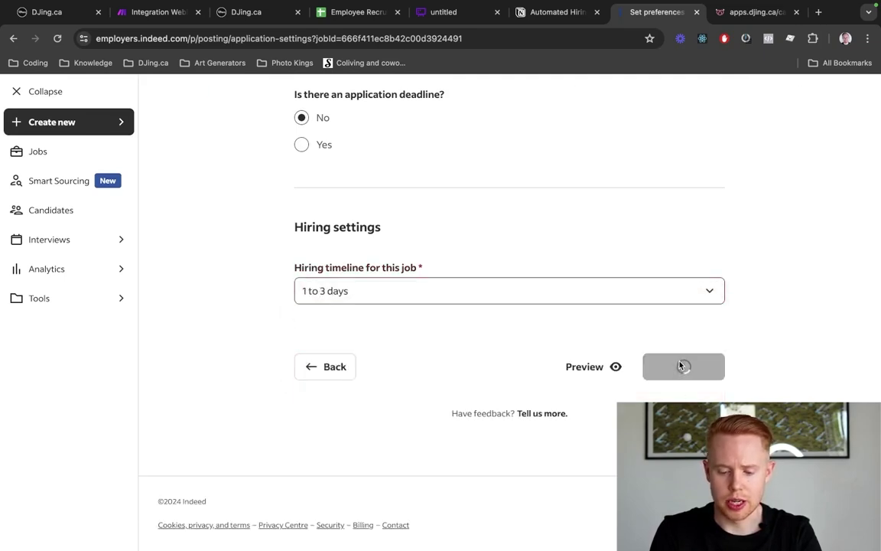
scroll(681, 367, "down", 5)
scroll(681, 367, "down", 10)
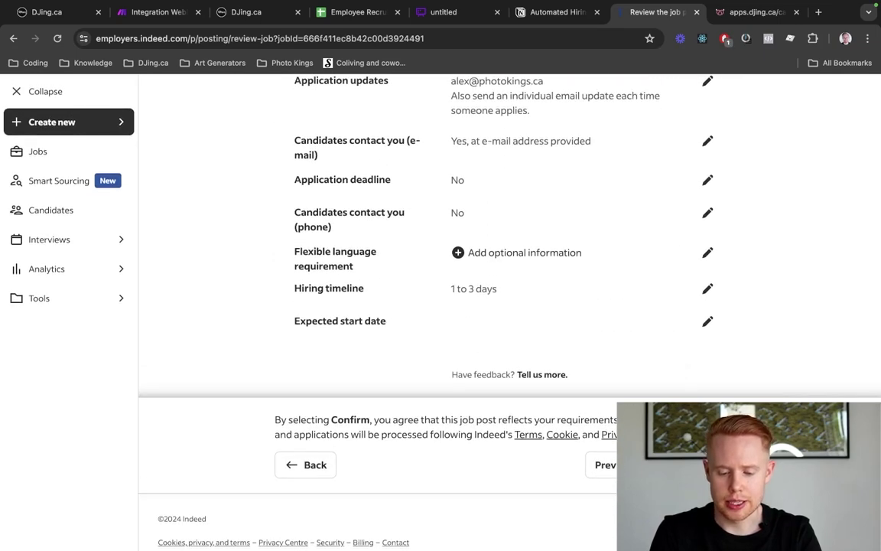
left_click(705, 465)
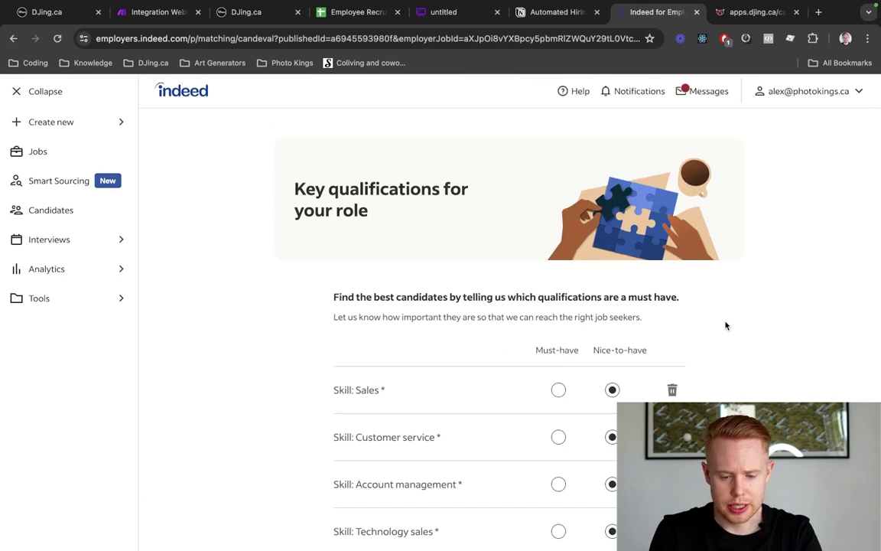
Accept the listed Sales qualifications and the pre-screen applicants questions unchanged
scroll(726, 326, "down", 5)
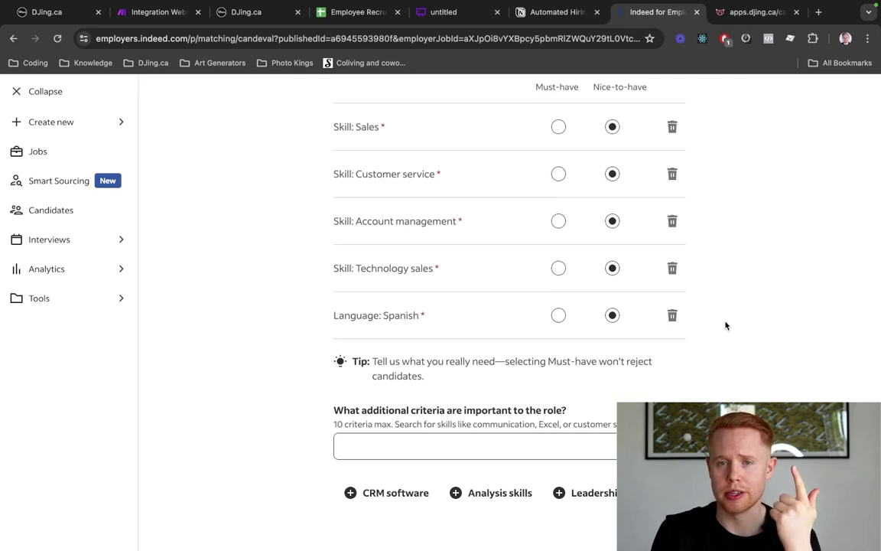
scroll(726, 326, "down", 3)
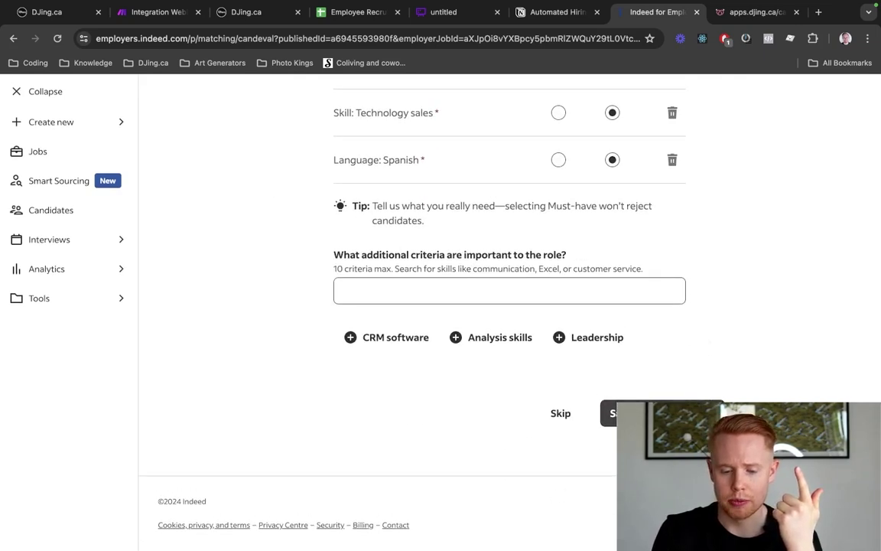
left_click(663, 413)
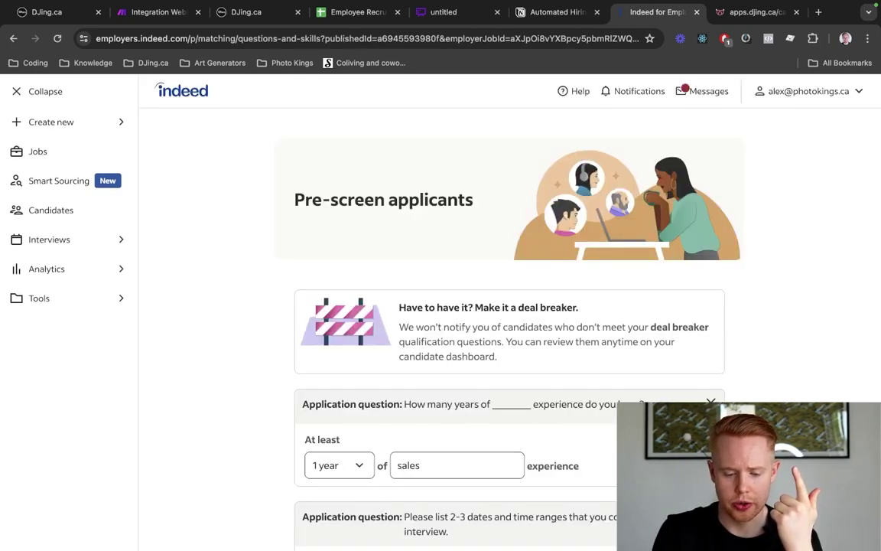
scroll(662, 413, "down", 5)
scroll(674, 367, "down", 10)
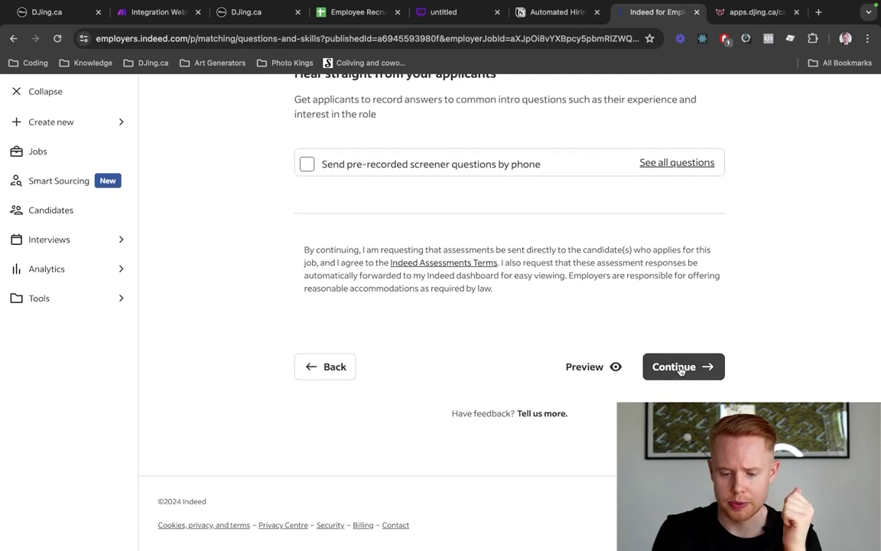
left_click(681, 367)
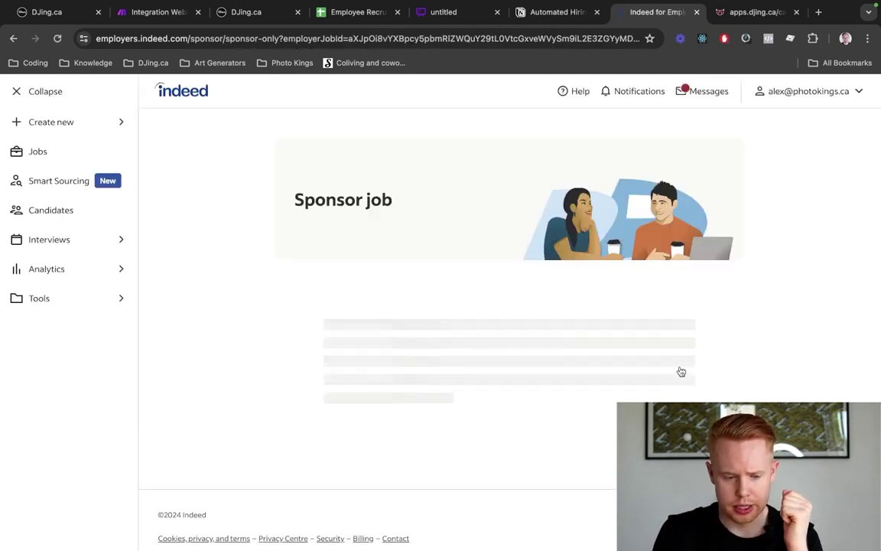
Review the Sponsor job budget, then go to the Tools section from the sidebar
scroll(681, 371, "down", 5)
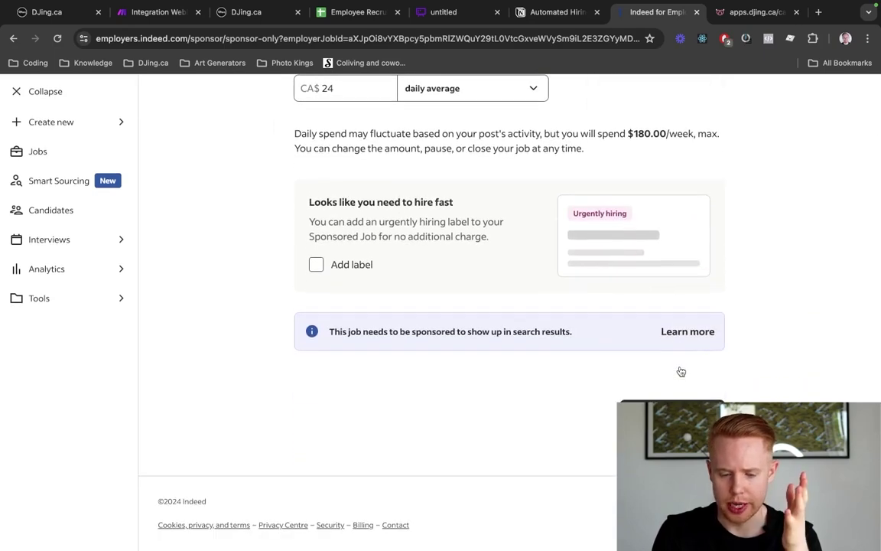
scroll(681, 371, "up", 5)
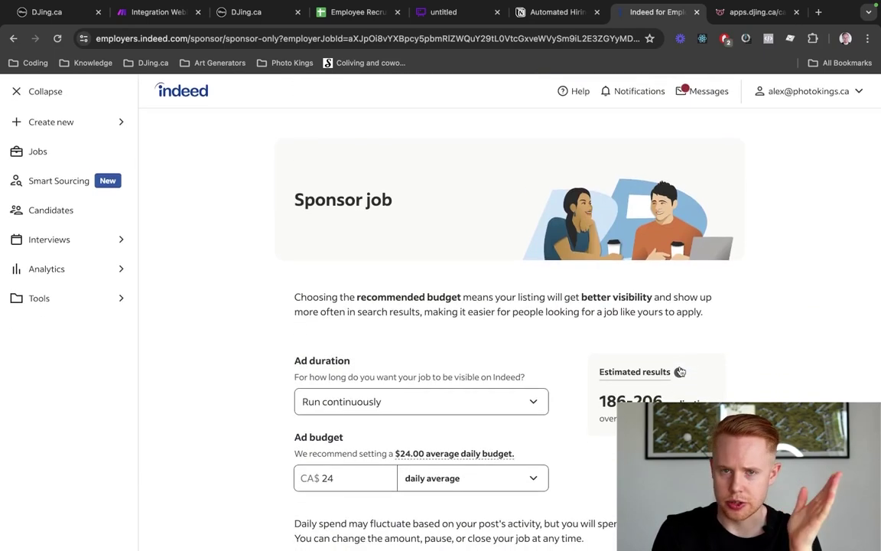
scroll(680, 371, "down", 5)
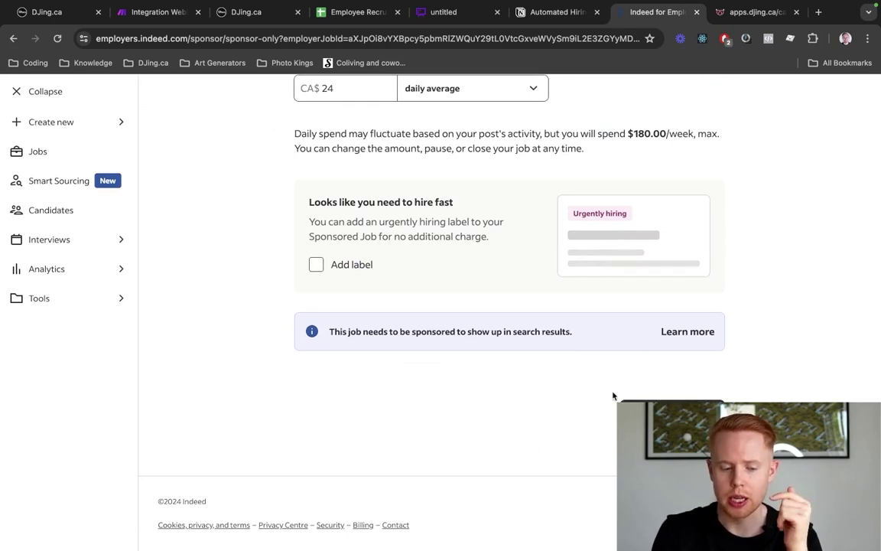
left_click(80, 299)
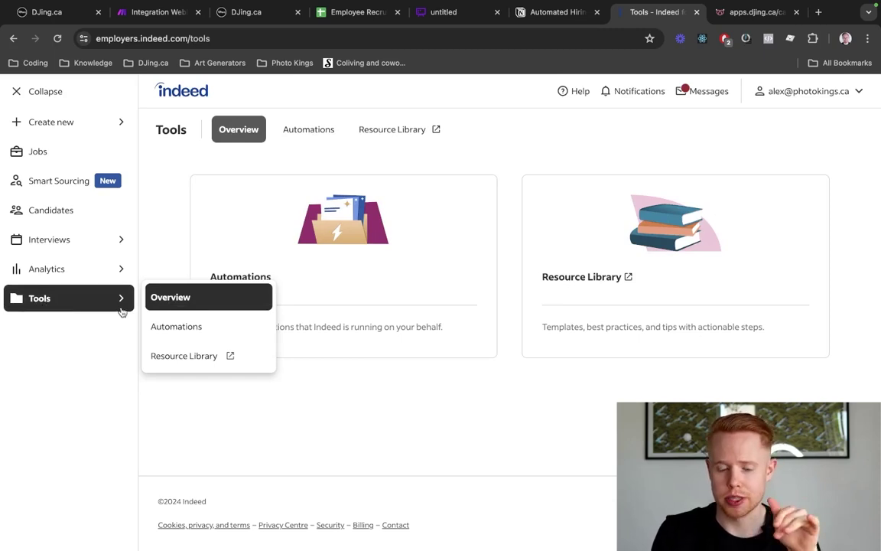
Open Automations and highlight the library's Message new candidates card and its description
left_click(175, 325)
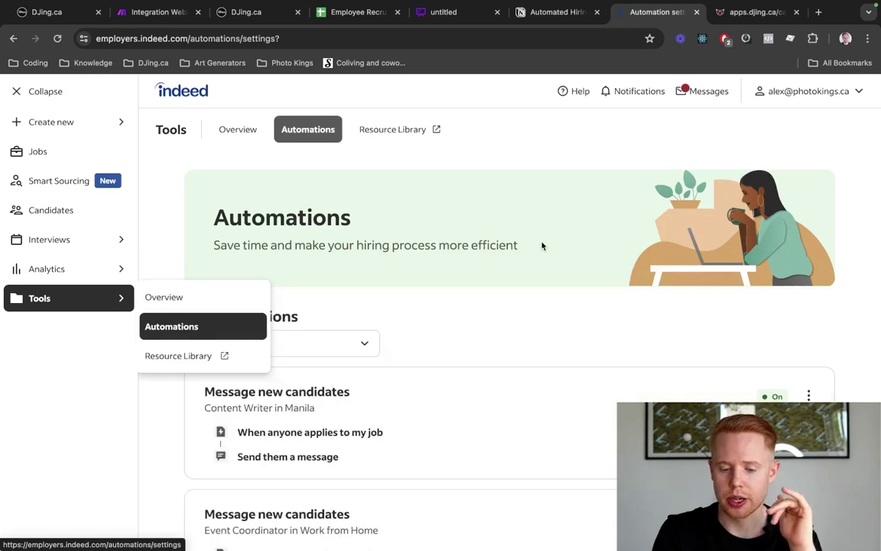
left_click_drag(522, 245, 342, 197)
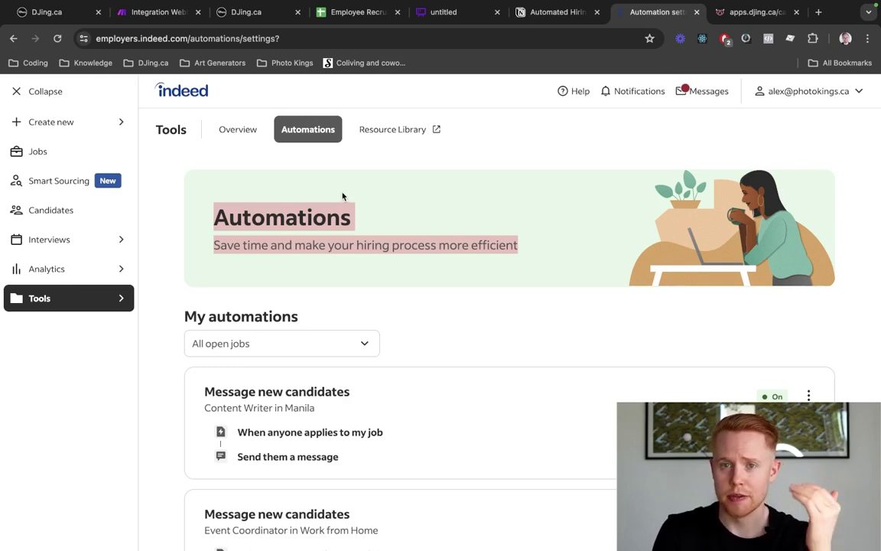
scroll(356, 222, "down", 7)
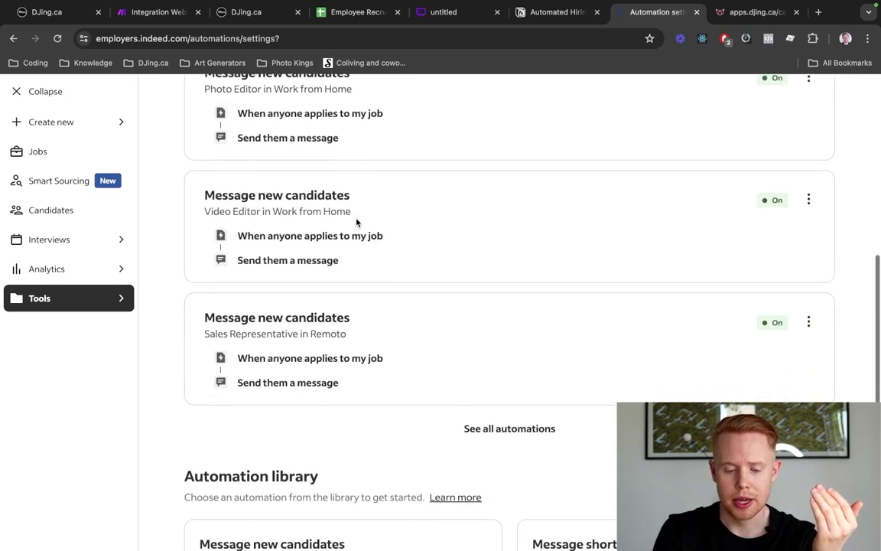
scroll(356, 221, "down", 5)
scroll(357, 222, "up", 2)
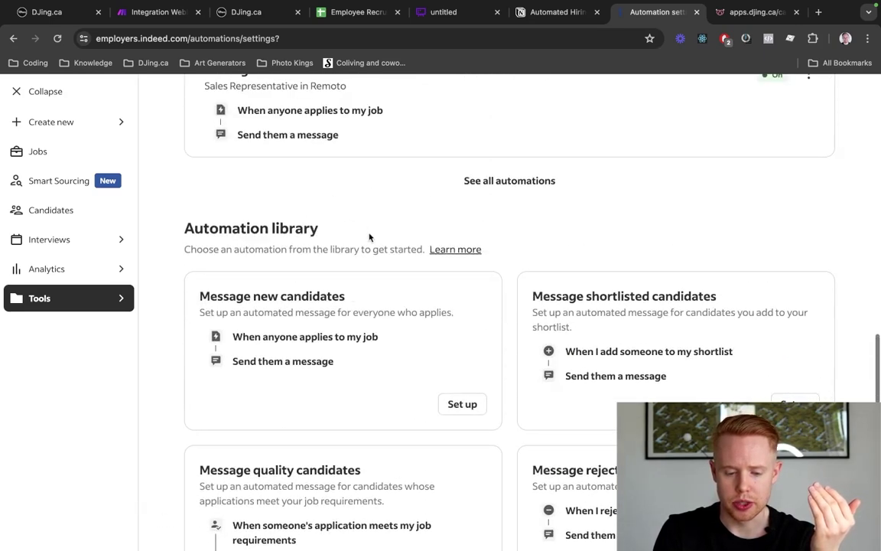
left_click_drag(185, 224, 358, 226)
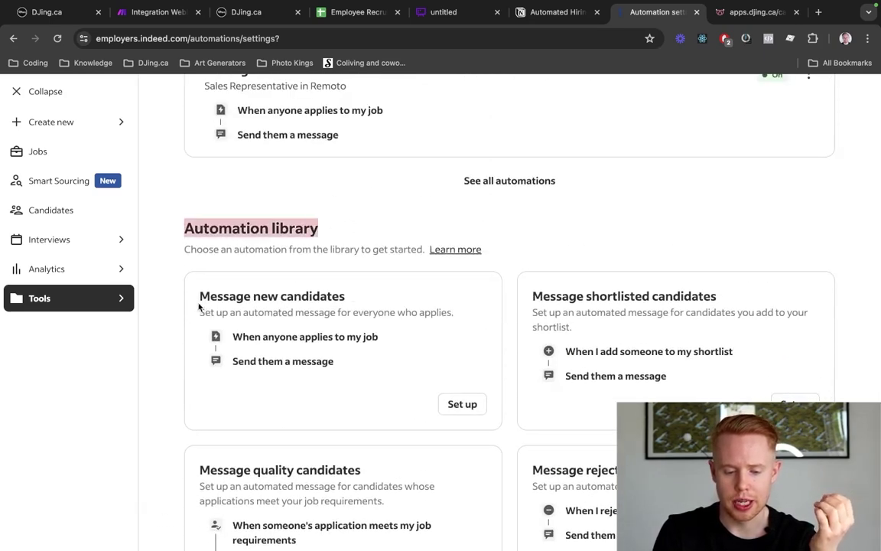
left_click_drag(199, 300, 350, 296)
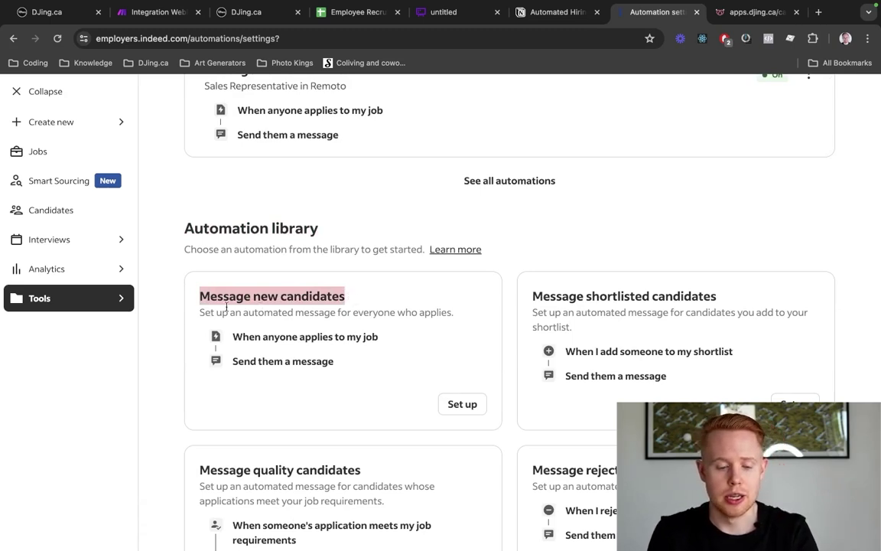
left_click_drag(199, 312, 407, 328)
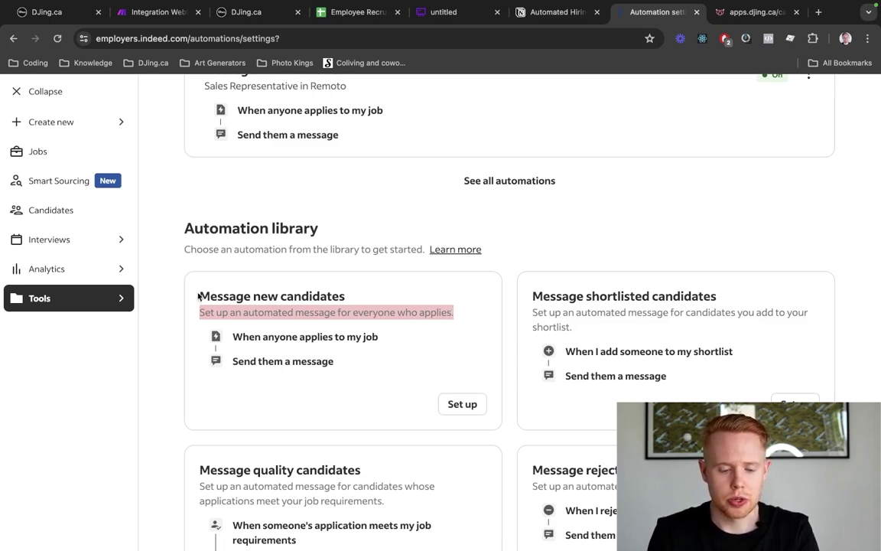
left_click_drag(201, 293, 396, 313)
Set up the Message new candidates automation for the Sales Representative job
left_click(472, 410)
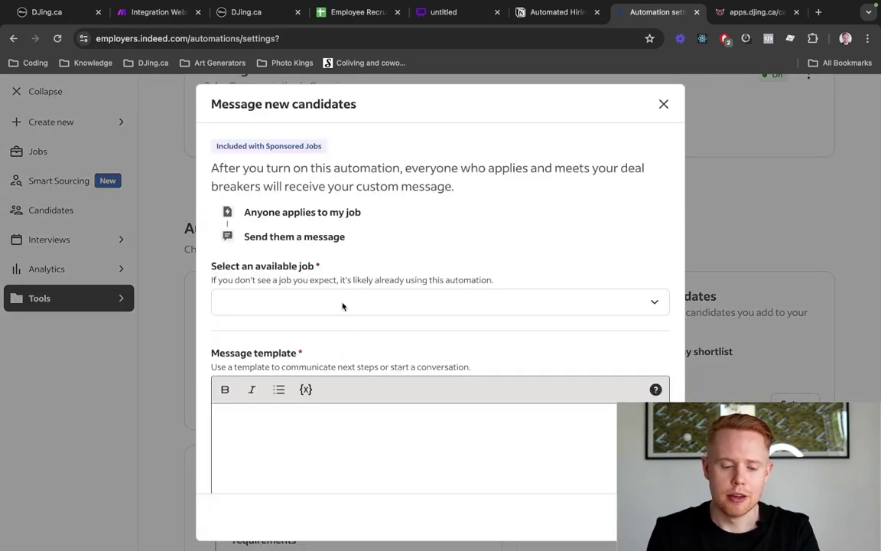
left_click(307, 304)
type("sales")
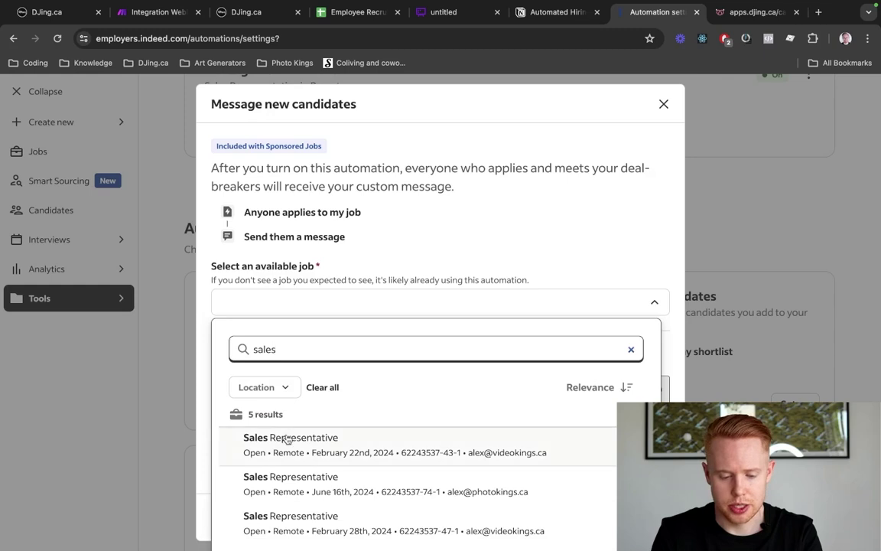
left_click(298, 451)
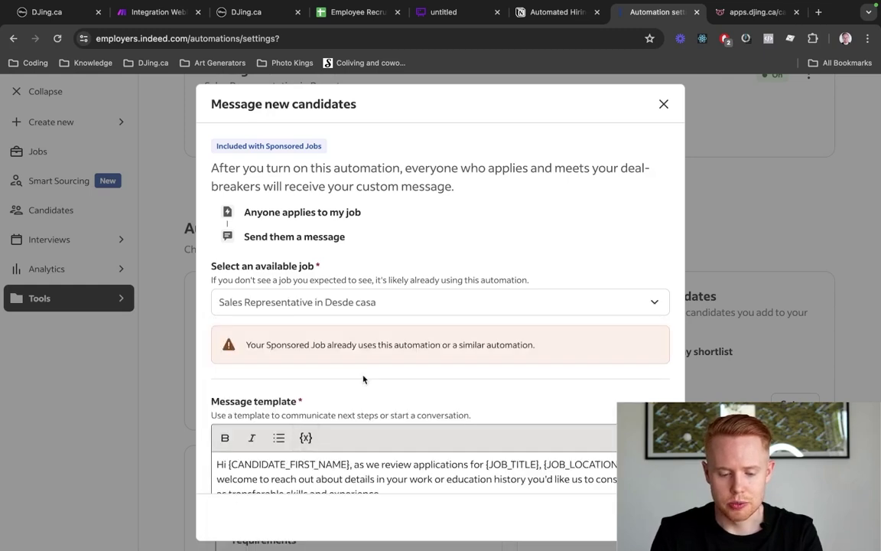
scroll(337, 352, "down", 2)
triple_click(289, 289)
scroll(354, 354, "down", 4)
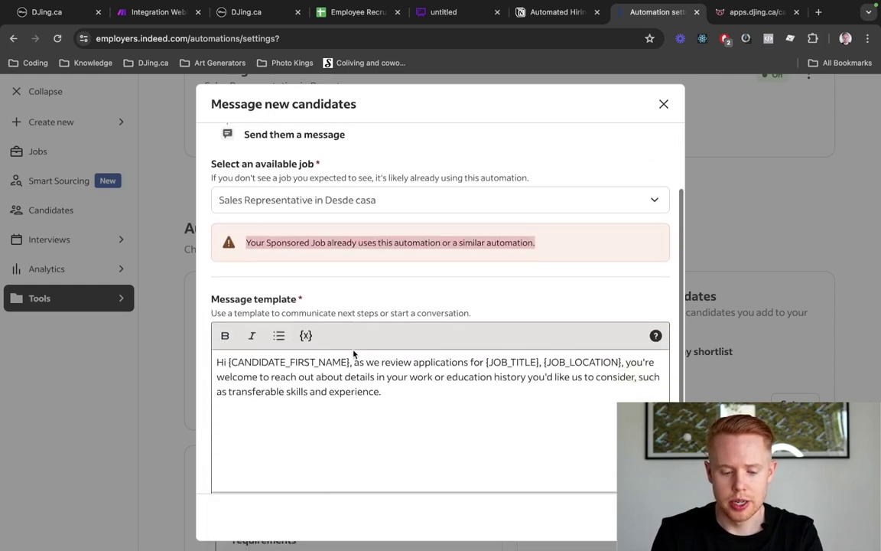
Write 'thanks for applying to our position' plus the short-form request line in the template
triple_click(430, 286)
left_click(430, 286)
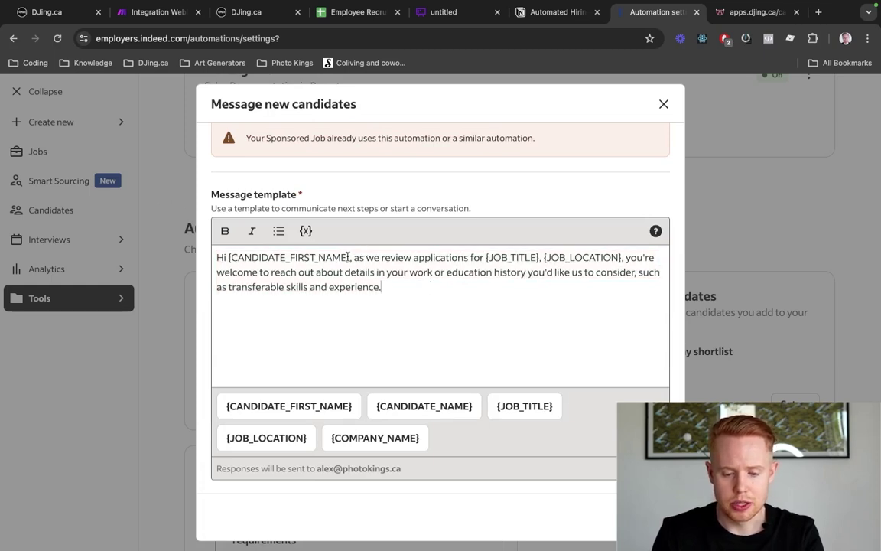
left_click_drag(351, 257, 227, 260)
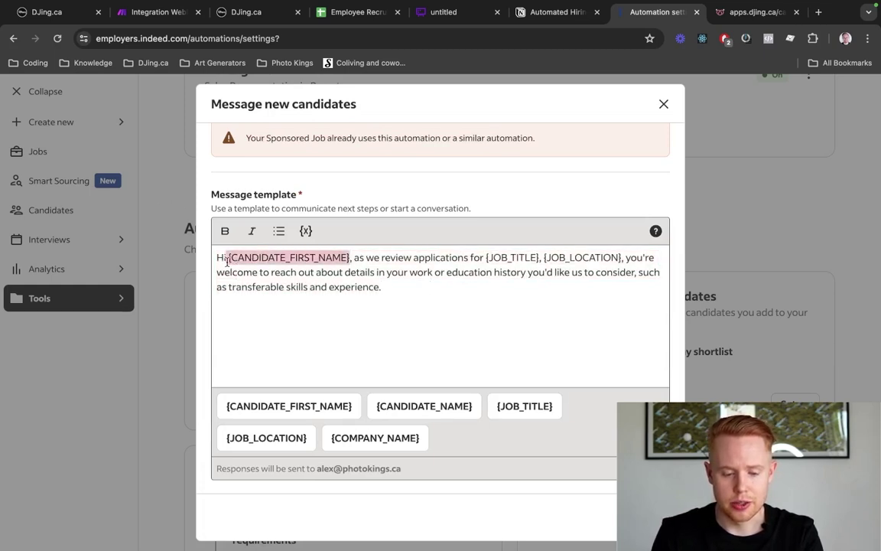
left_click_drag(355, 258, 483, 258)
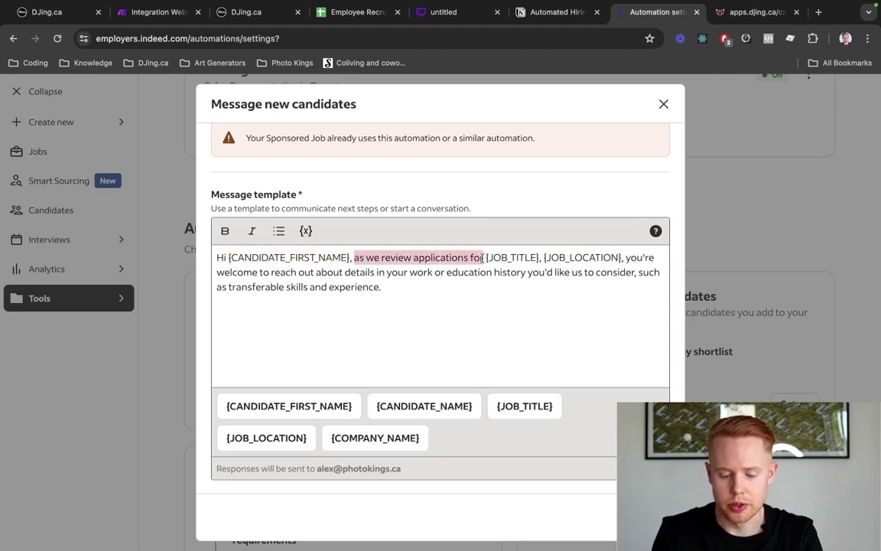
type("thanks for applying to")
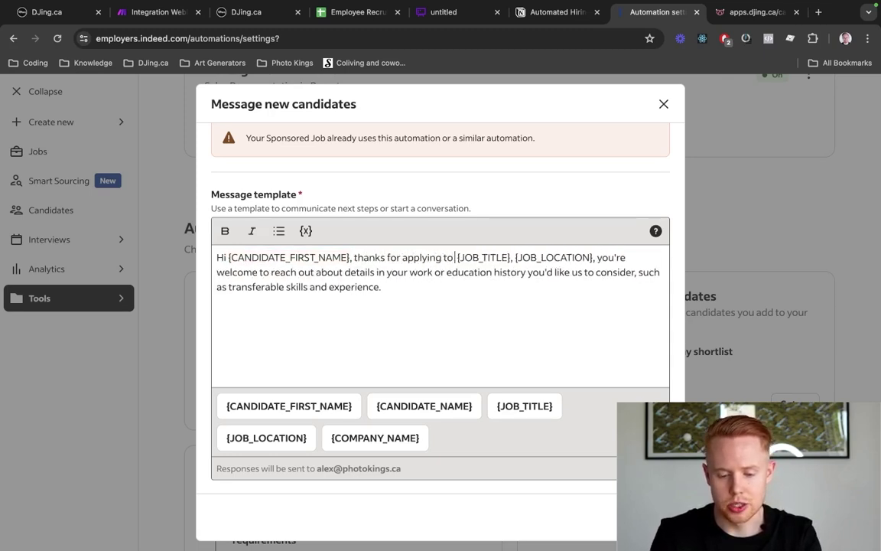
type(" our position")
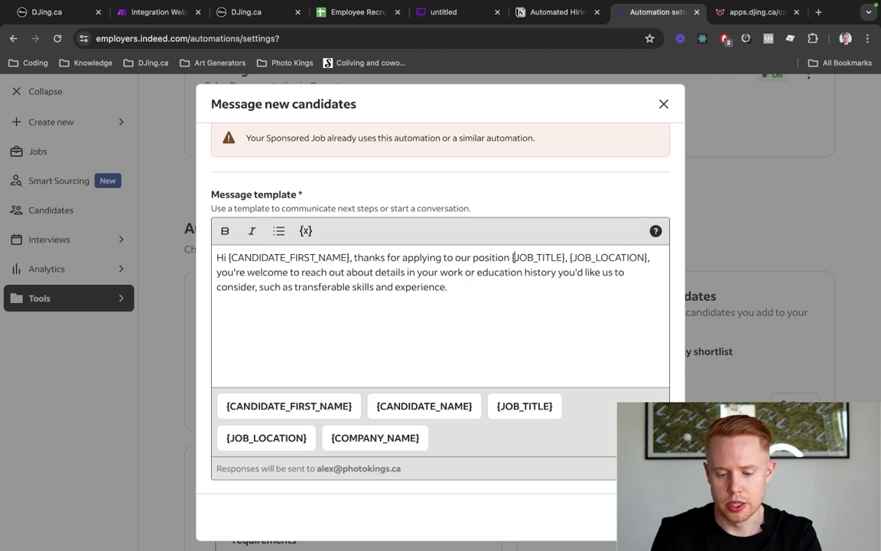
key("shift+super+Down")
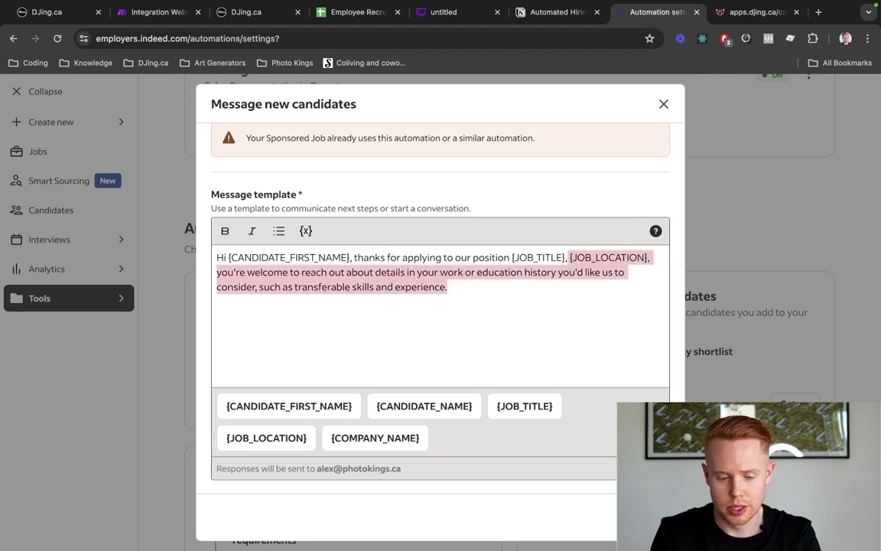
key("BackSpace")
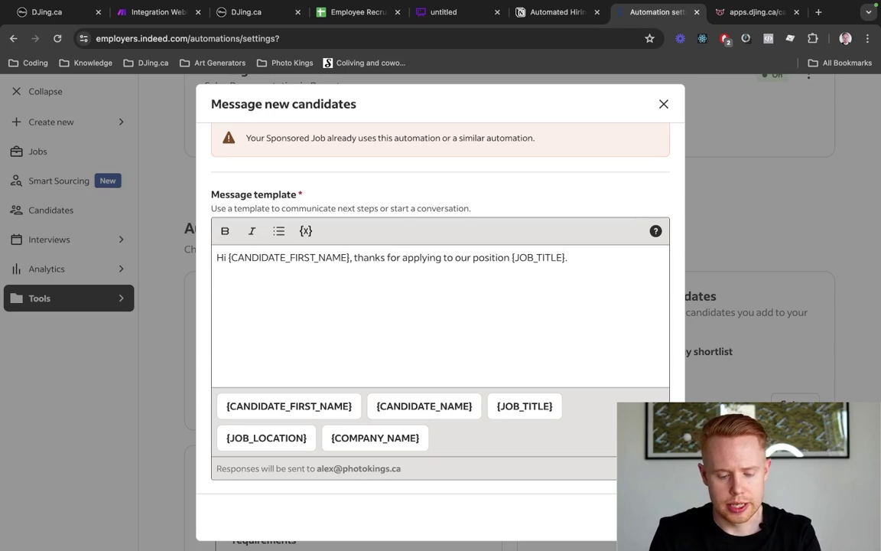
type("There's just one m")
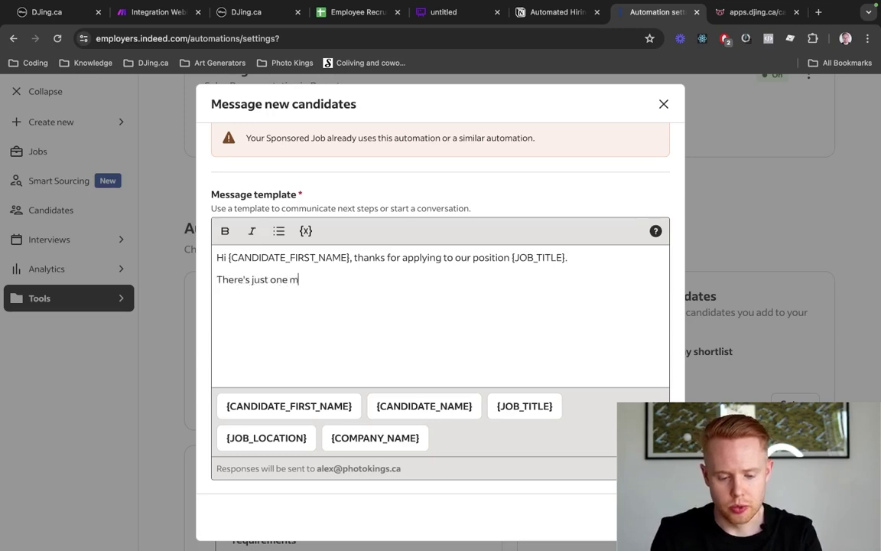
type("osre step we ne")
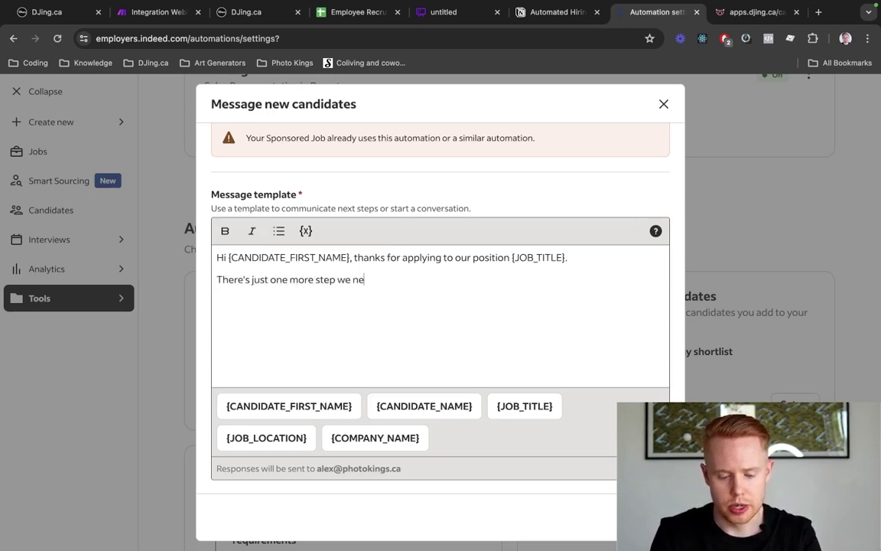
type("ed, can yuou")
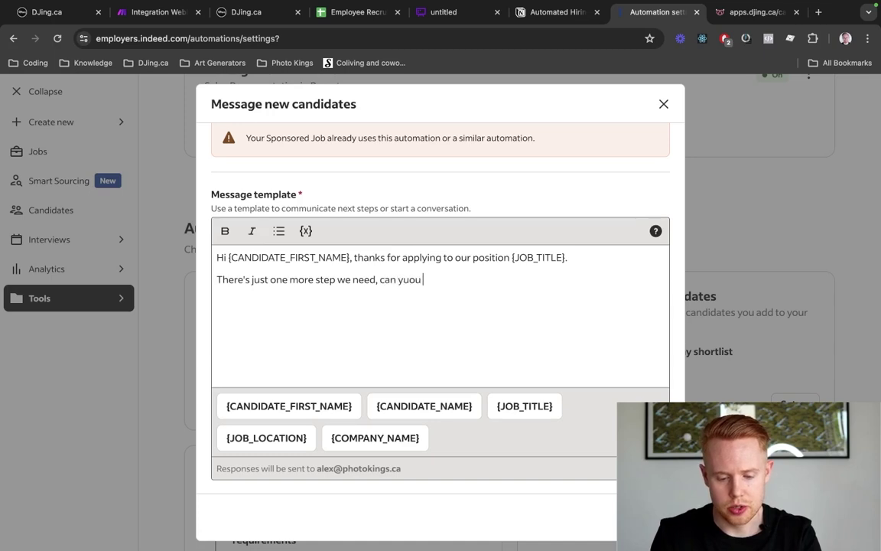
key("BackSpace")
key("BackSpace")
key("BackSpace")
key("BackSpace")
type("ou please fill")
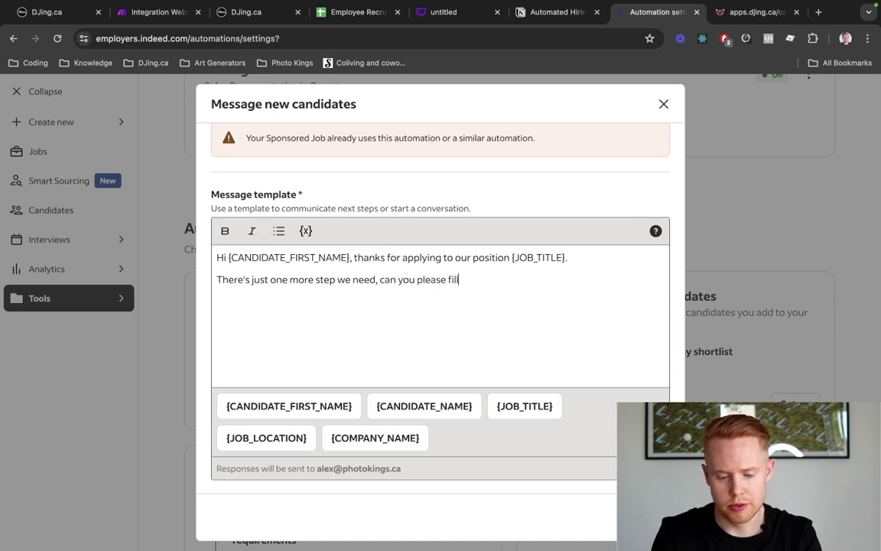
type(" out our shor")
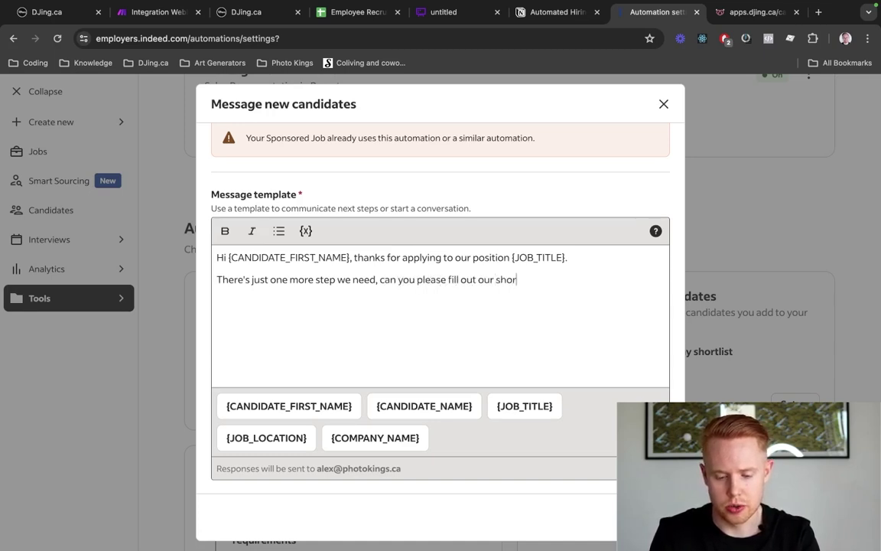
type("t form to complete ")
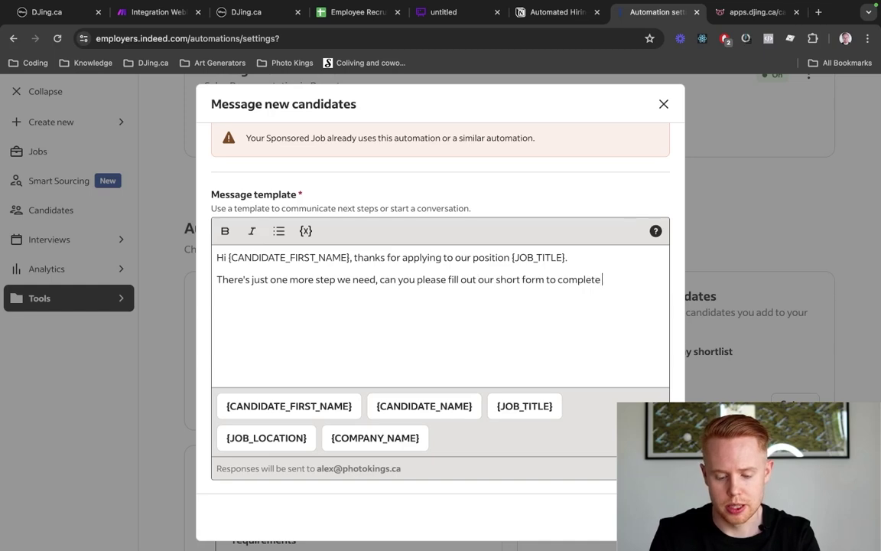
type("your application:")
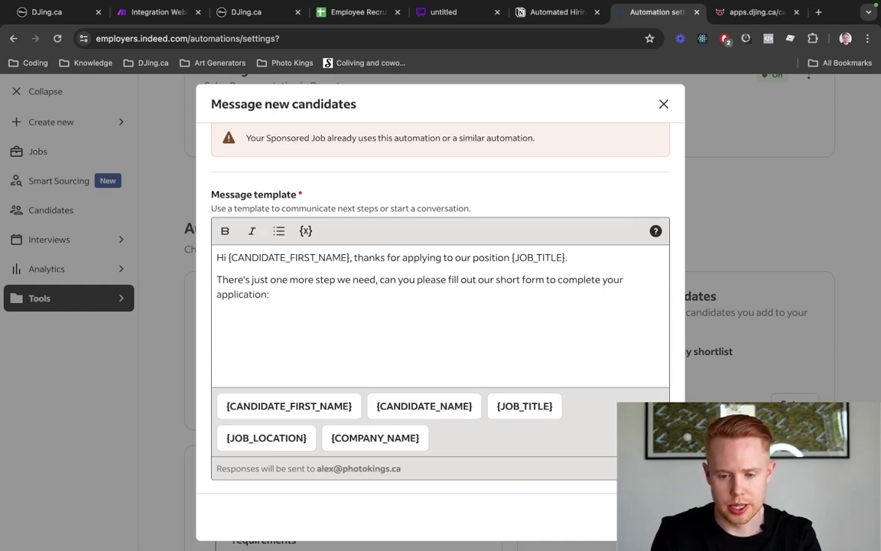
key("ctrl+Tab")
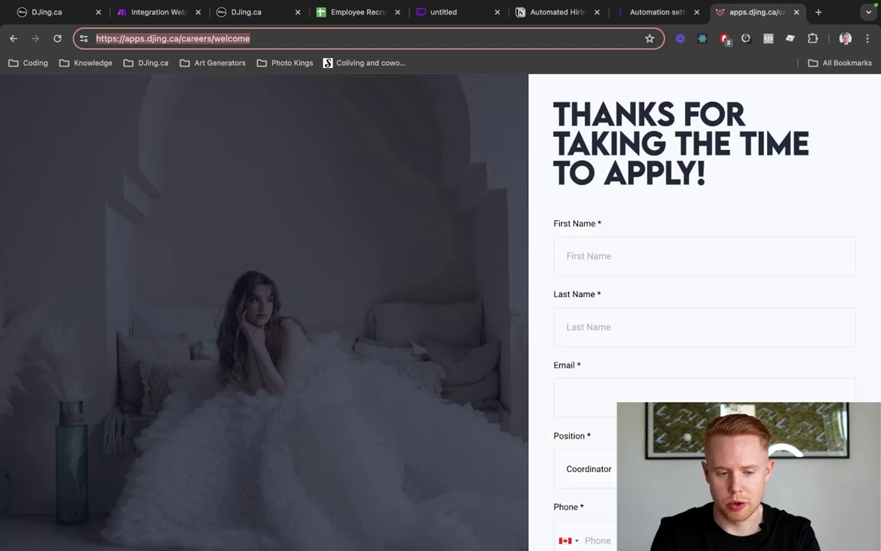
key("ctrl+shift+Tab")
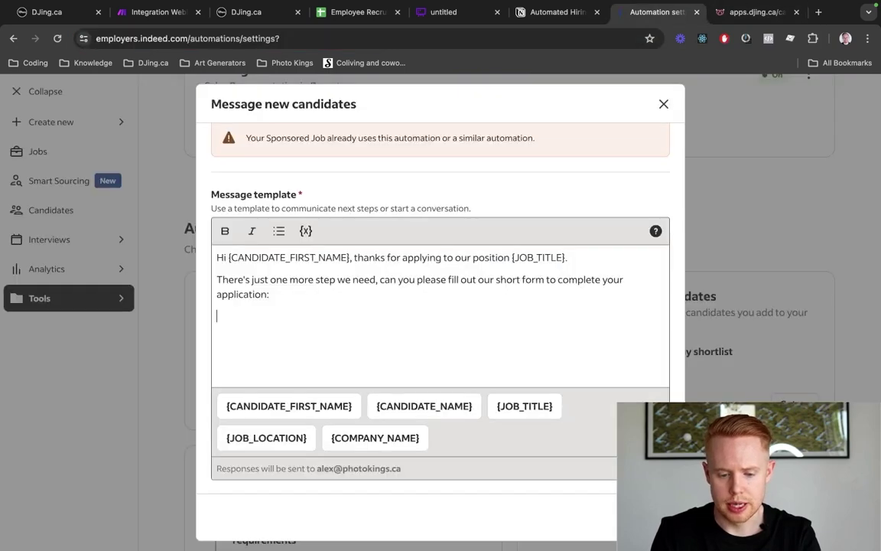
key("Return")
type("https://apps.djing.ca/careers/welcome")
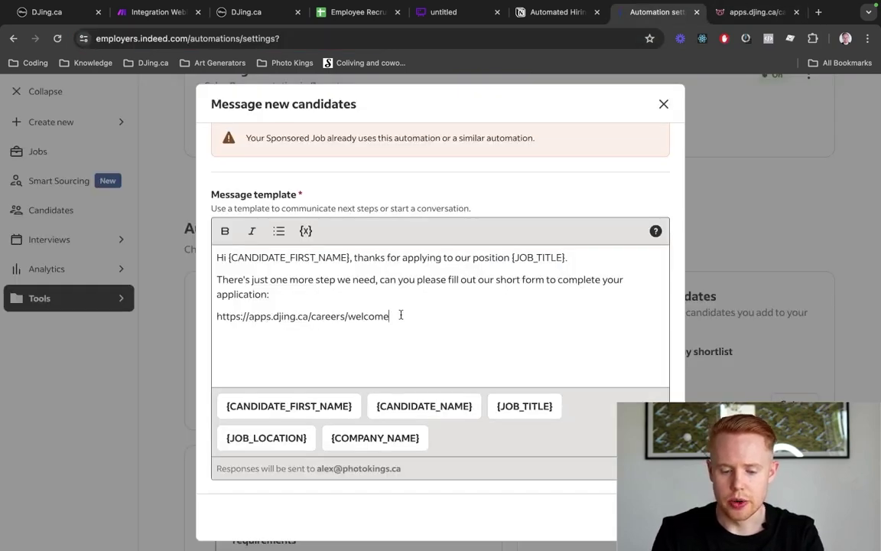
key("shift+super+Left")
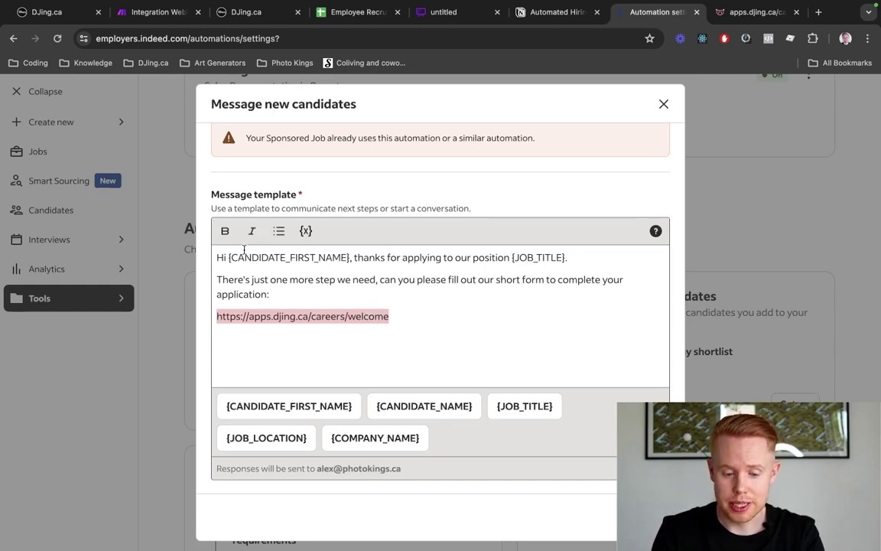
left_click(276, 316)
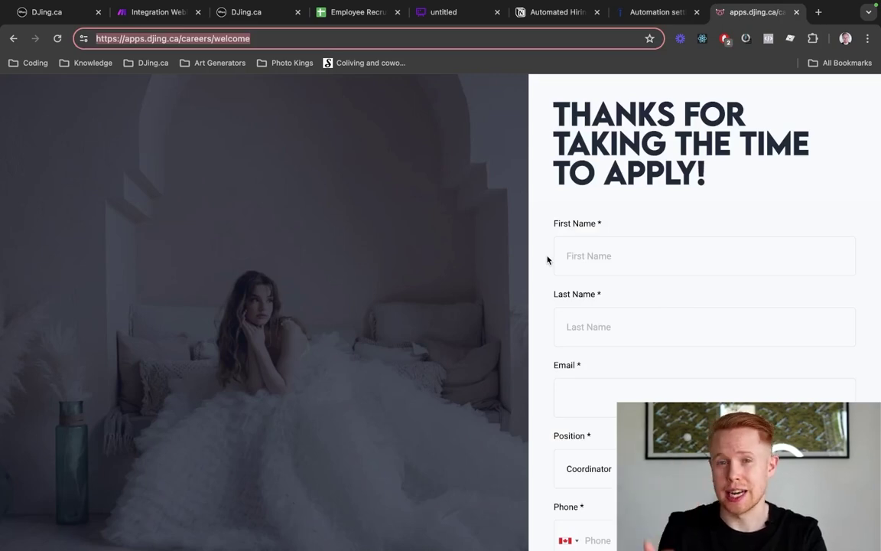
scroll(547, 260, "down", 10)
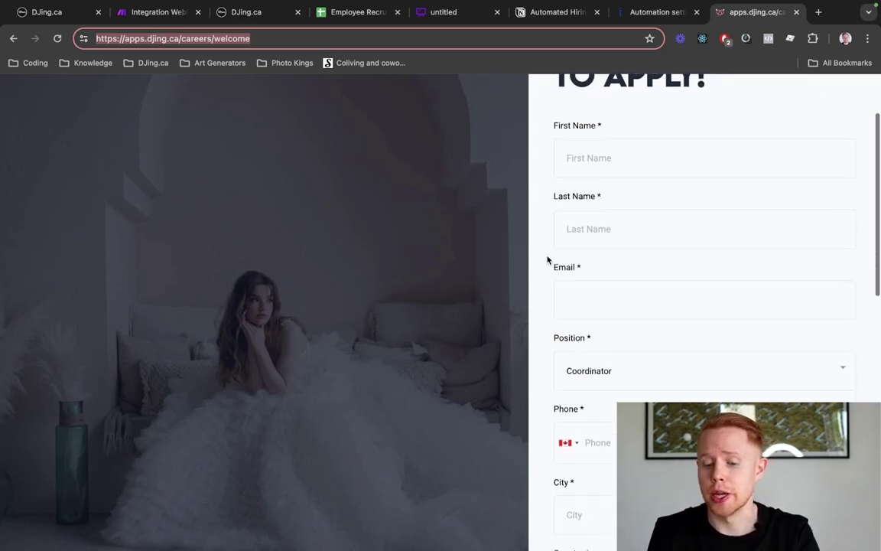
scroll(547, 261, "up", 8)
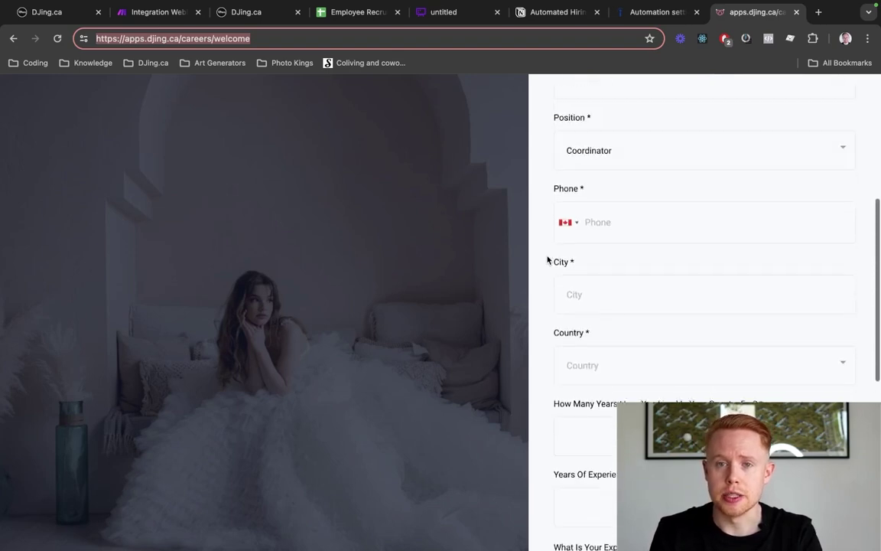
scroll(547, 260, "up", 4)
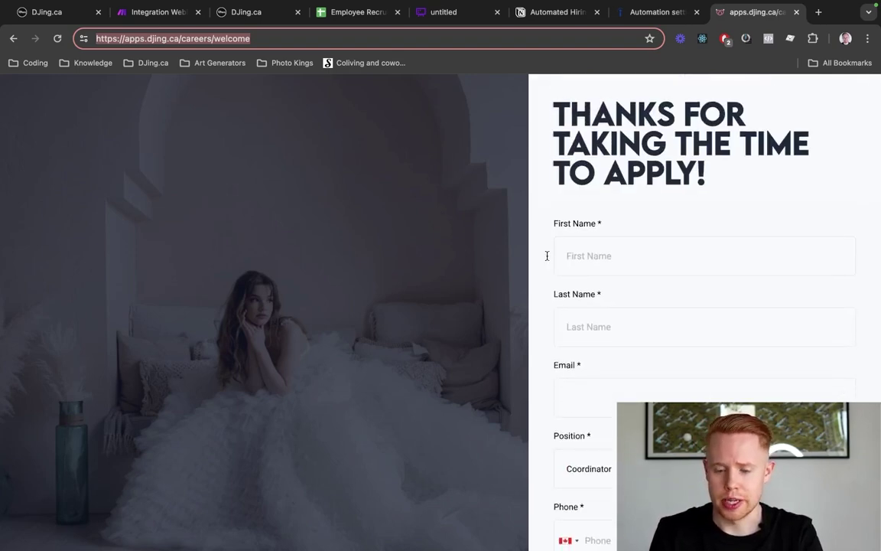
key("ctrl+shift+Tab")
Select the careers link line, then close the Message new candidates dialog
left_click(404, 316)
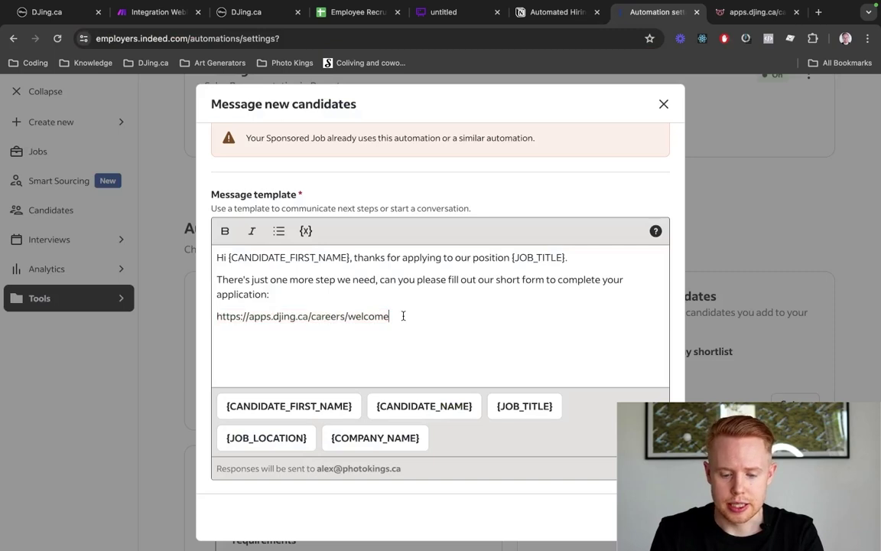
triple_click(404, 316)
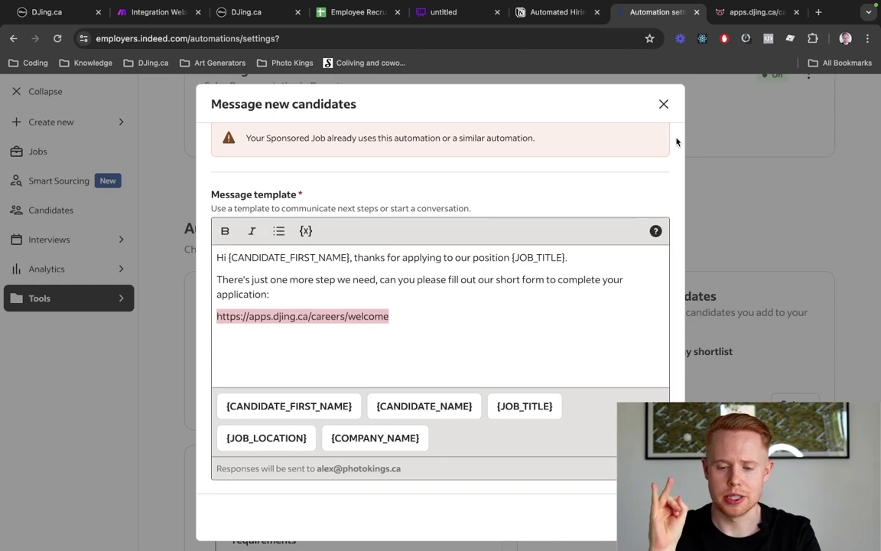
left_click(664, 106)
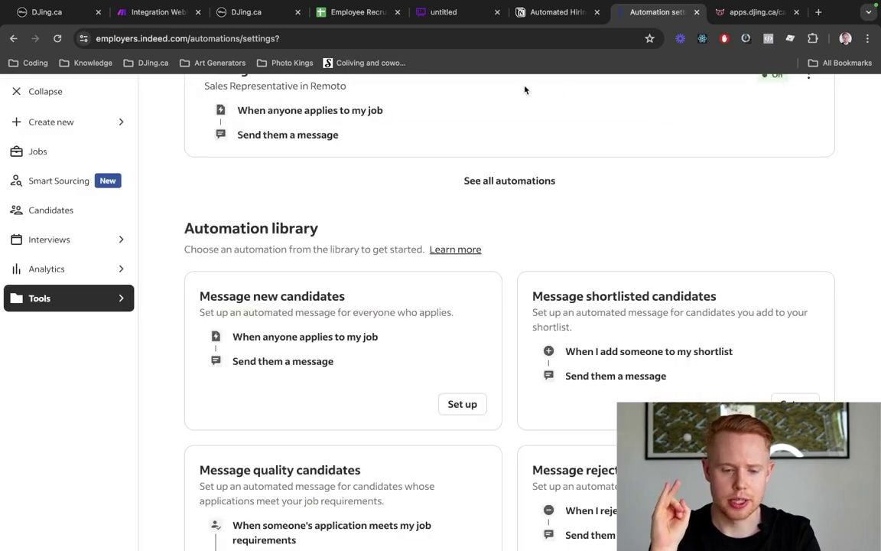
left_click(451, 13)
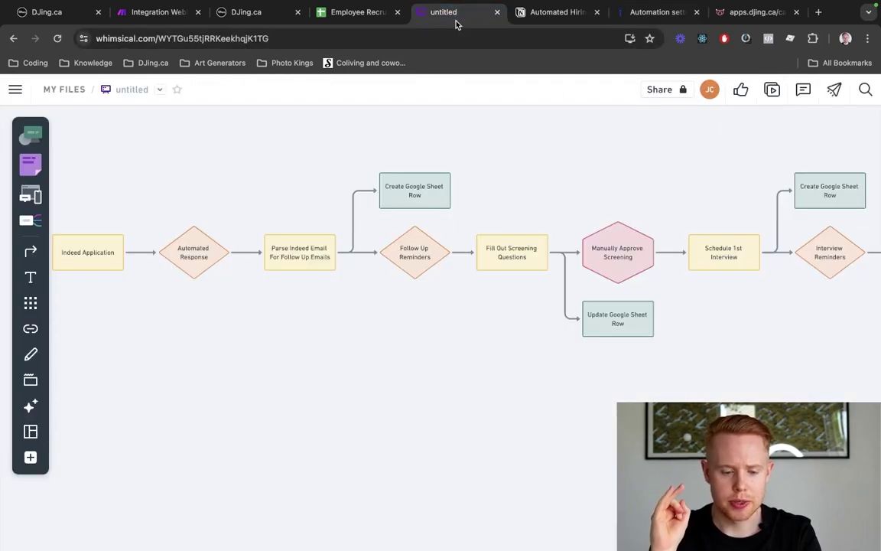
scroll(366, 195, "left", 10)
scroll(365, 194, "right", 5)
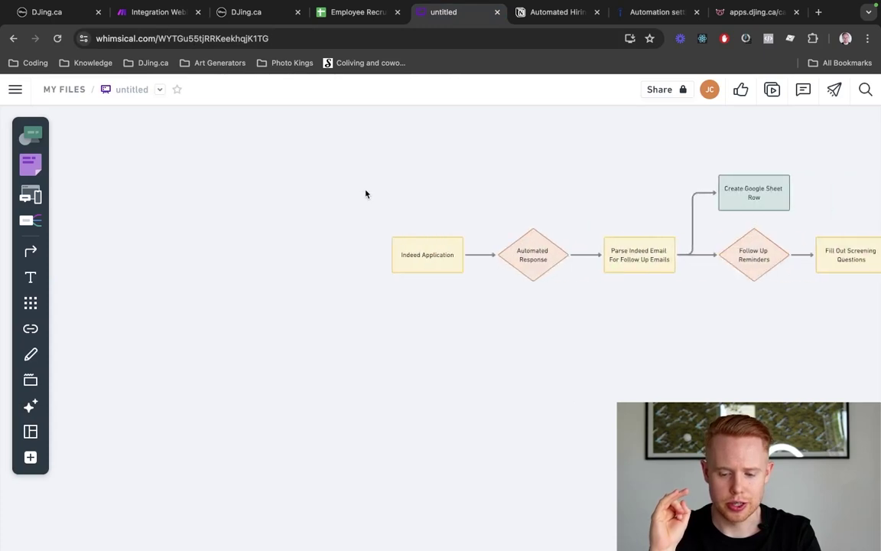
scroll(365, 195, "right", 7)
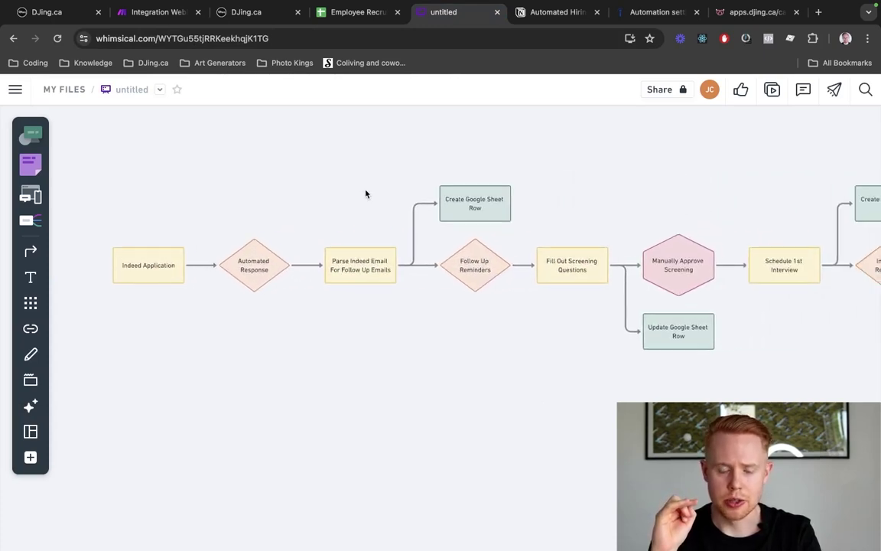
scroll(379, 217, "right", 2)
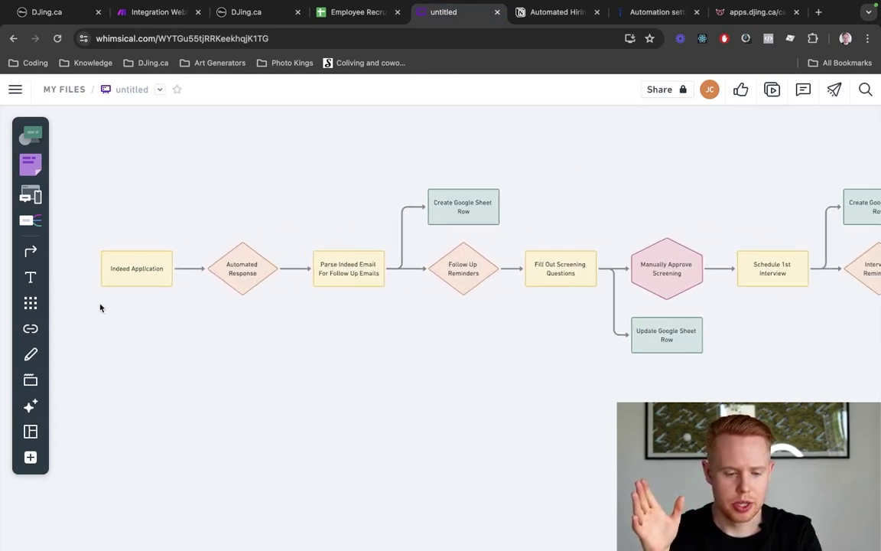
left_click(131, 275)
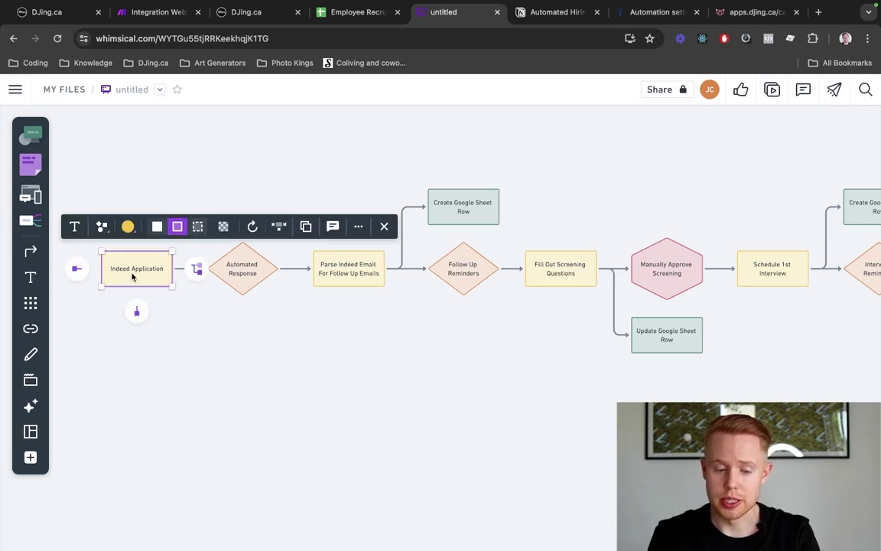
left_click(239, 282)
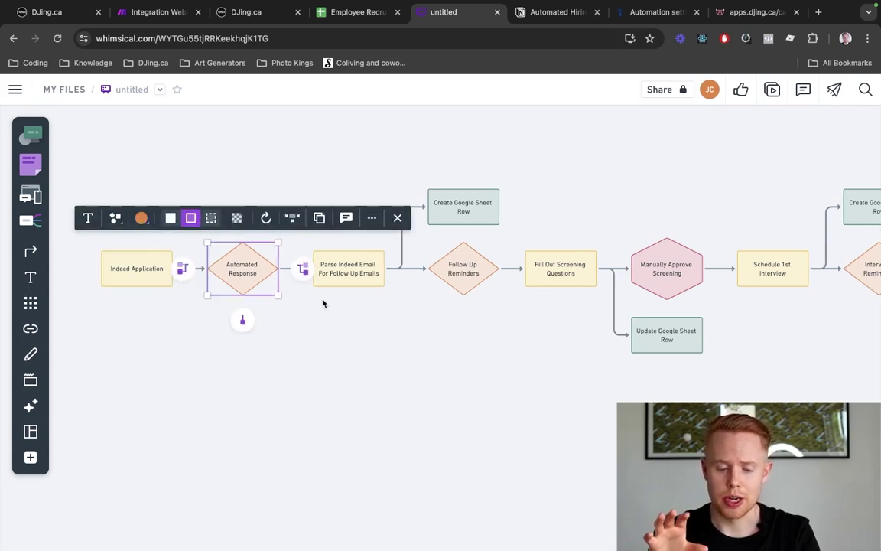
left_click(289, 296)
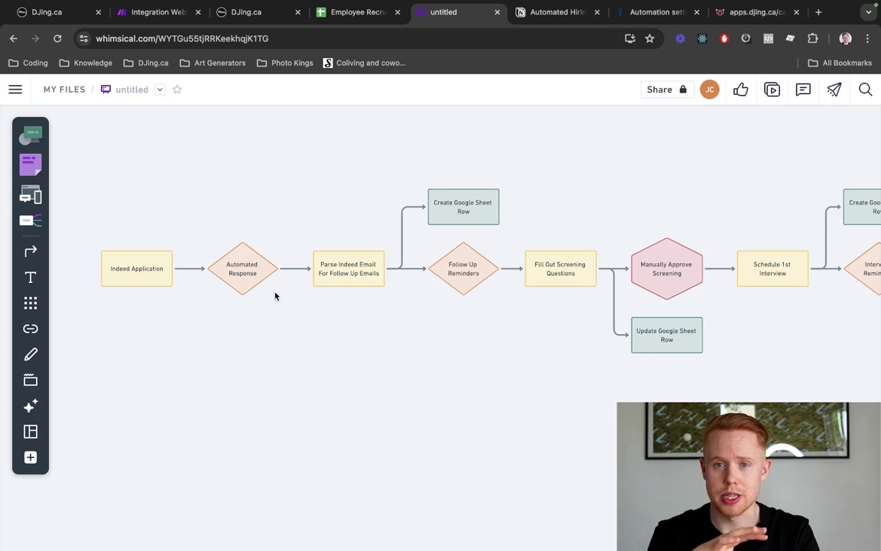
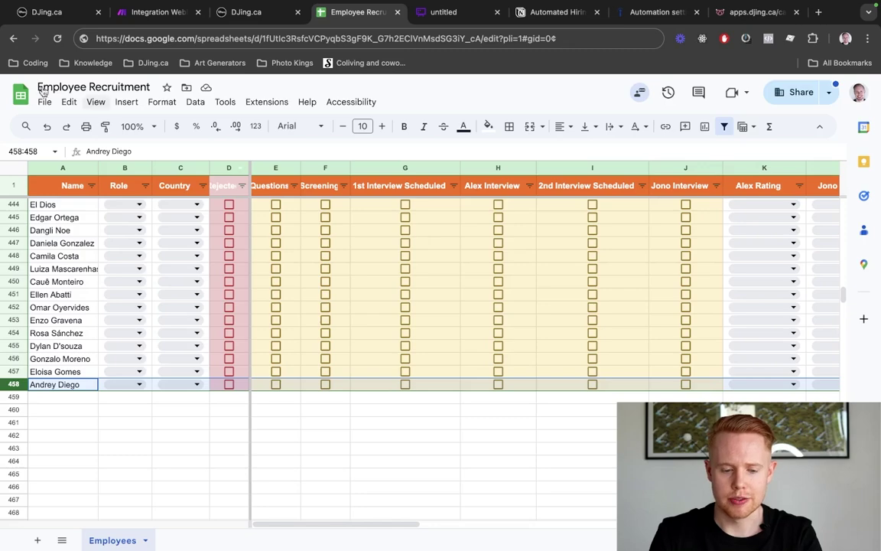
Select the recruitment sheet's header row, then bring up the Whimsical hiring-process flowchart
left_click(10, 185)
scroll(164, 253, "up", 20)
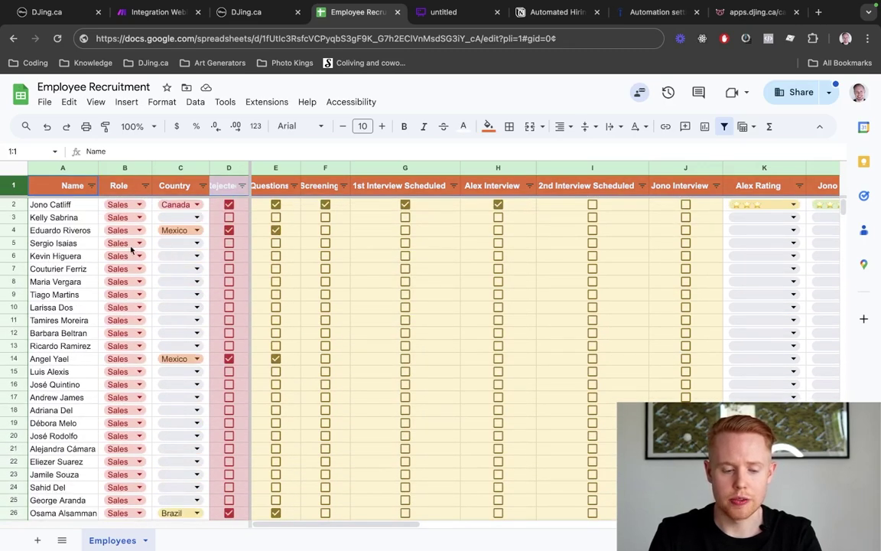
key("ctrl+Tab")
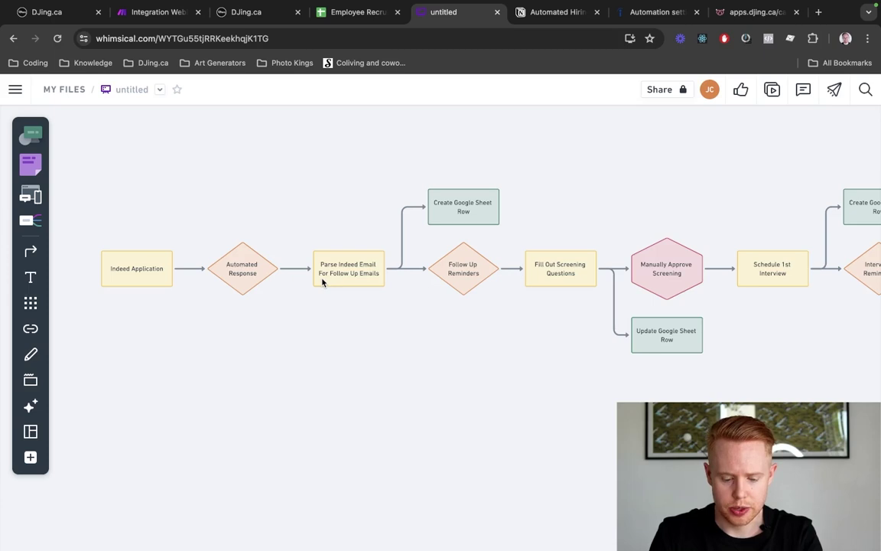
Create a new blank Google Sheets spreadsheet in a fresh tab
key("ctrl+t")
type("sheets")
key("Return")
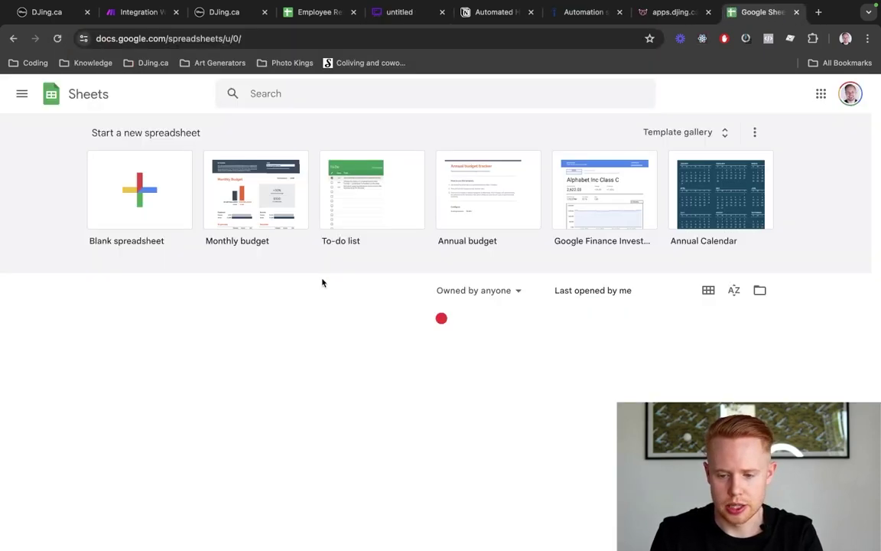
left_click_drag(721, 18, 420, 23)
left_click(164, 164)
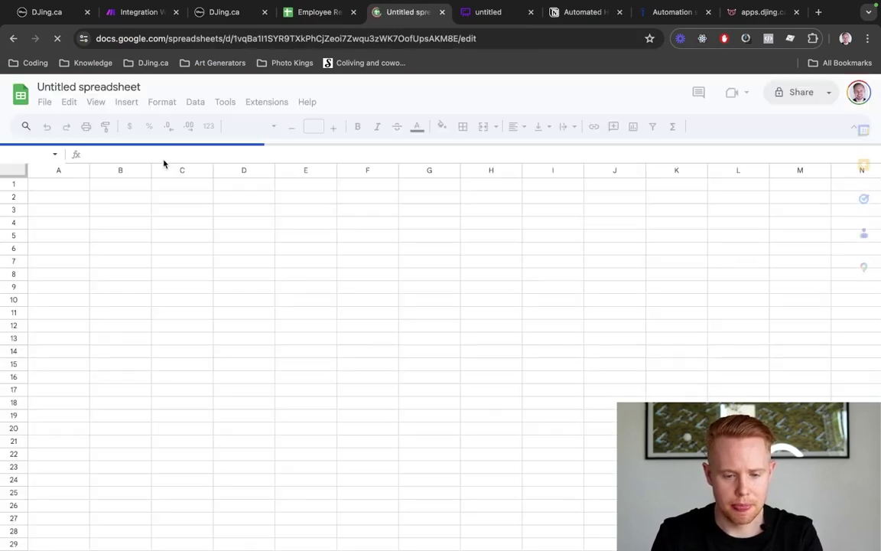
Copy the header and first applicant rows from Employee Recruitment for the new sheet
key("ctrl+shift+Tab")
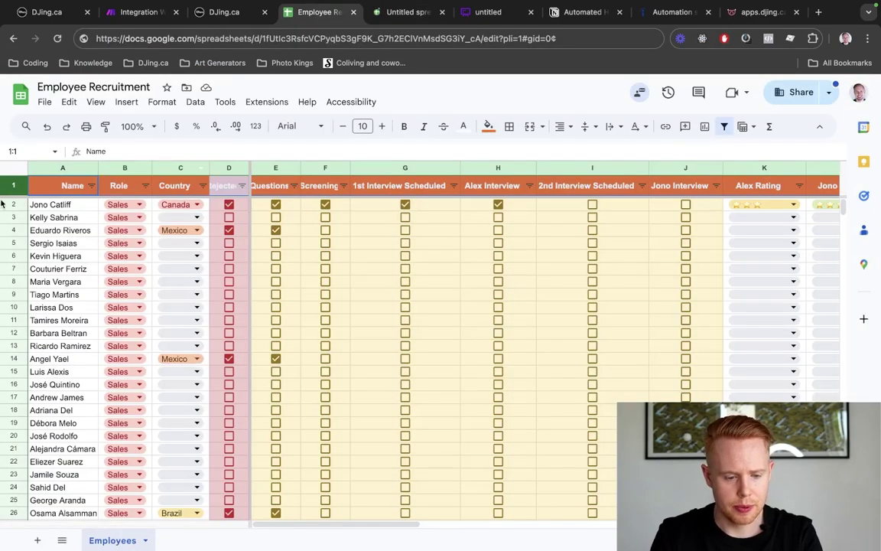
left_click(14, 204)
key("ctrl+c")
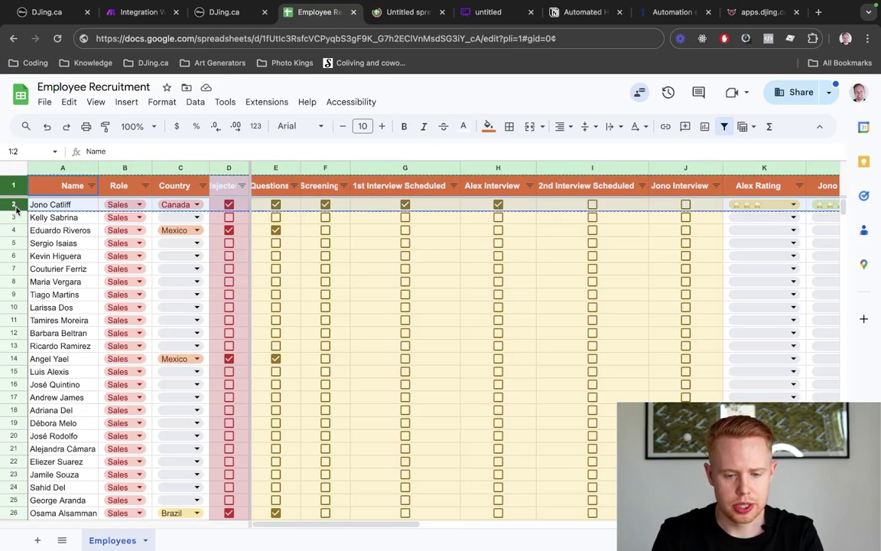
key("ctrl+Tab")
Paste the header and applicant rows into A1 and close the Tables panel
key("ctrl+v")
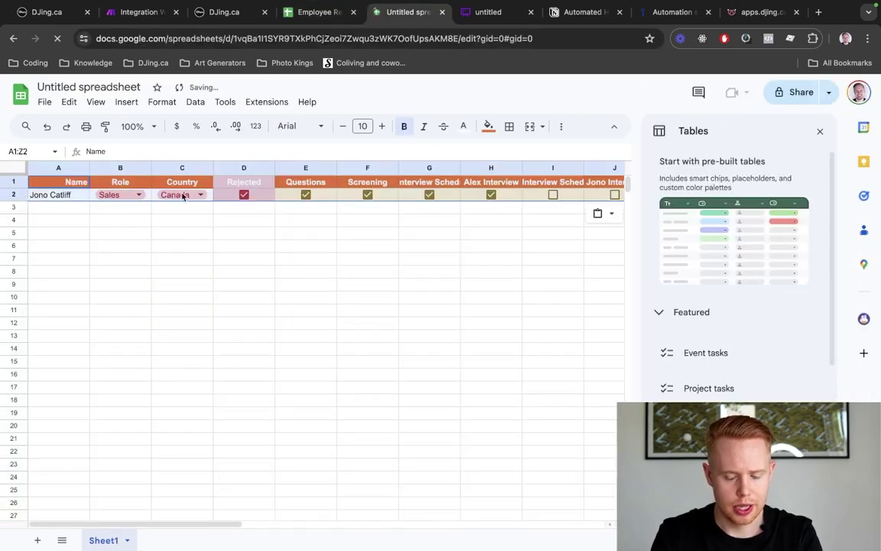
left_click(821, 134)
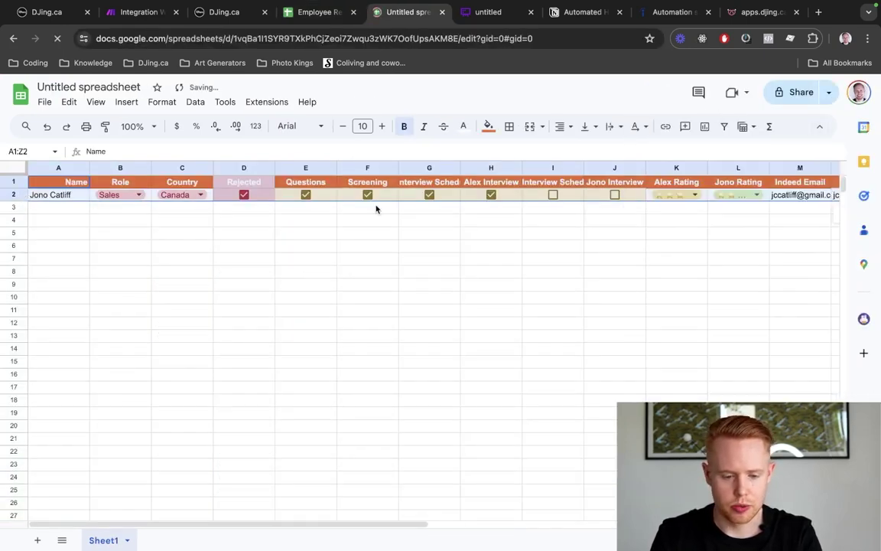
scroll(332, 221, "right", 10)
scroll(331, 220, "left", 10)
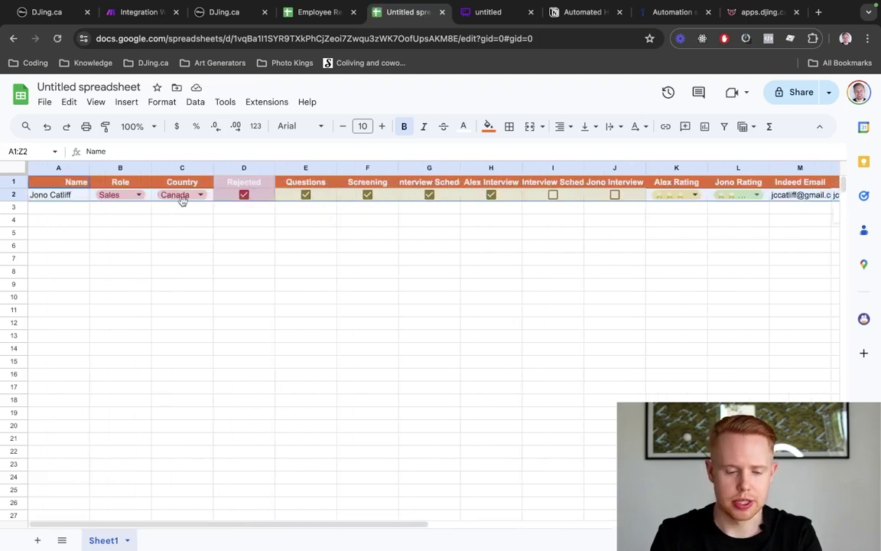
left_click(80, 209)
Make the header row taller, align it Middle vertically and center the Name header
left_click(14, 182)
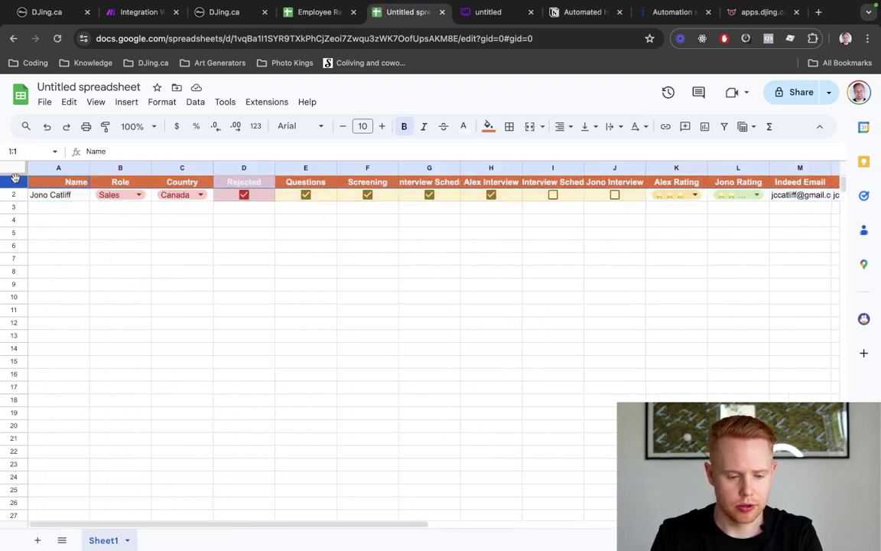
left_click_drag(14, 182, 13, 200)
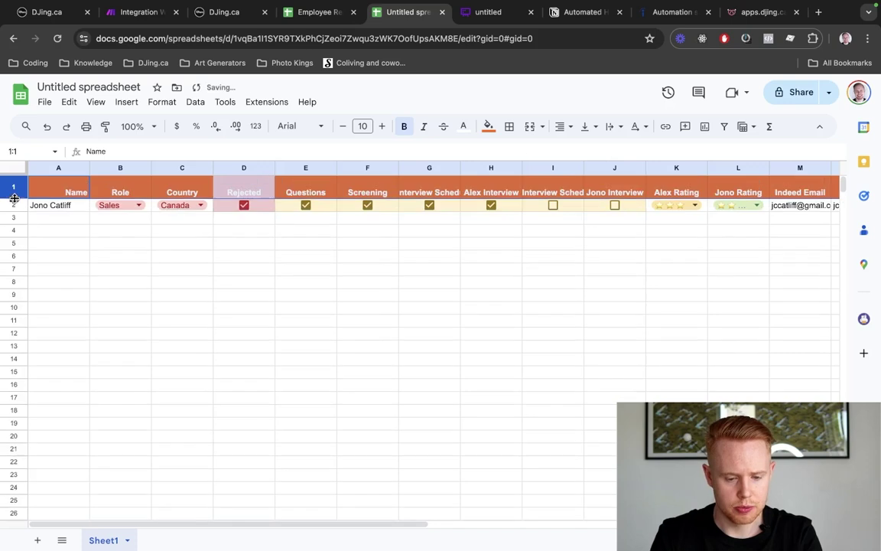
left_click(595, 129)
left_click(606, 149)
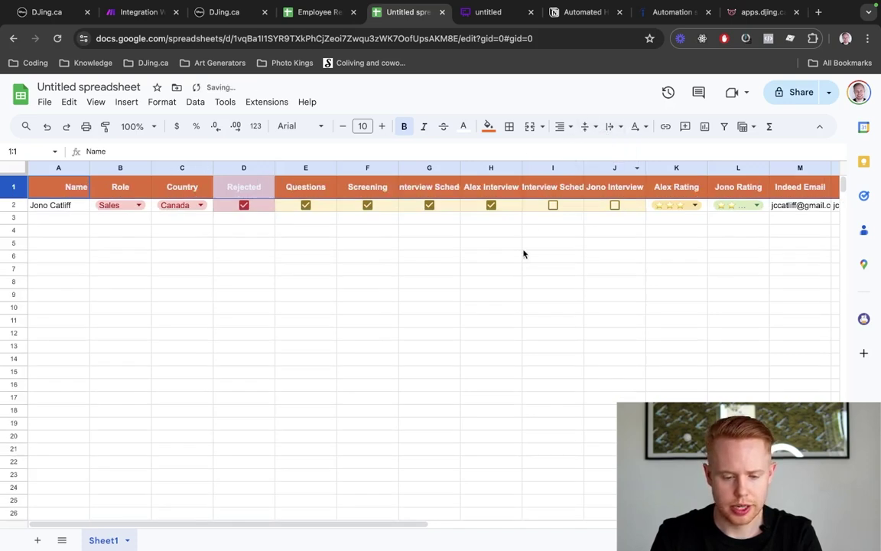
scroll(523, 254, "right", 10)
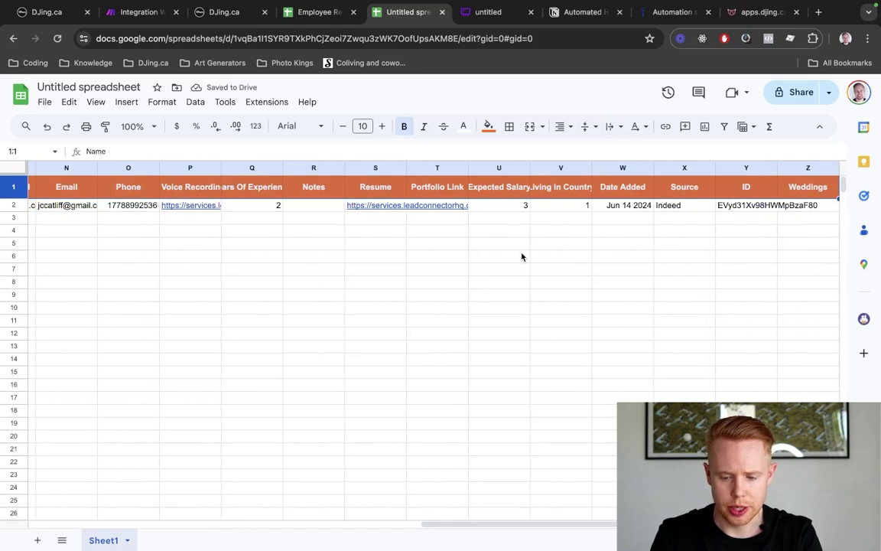
scroll(522, 257, "left", 10)
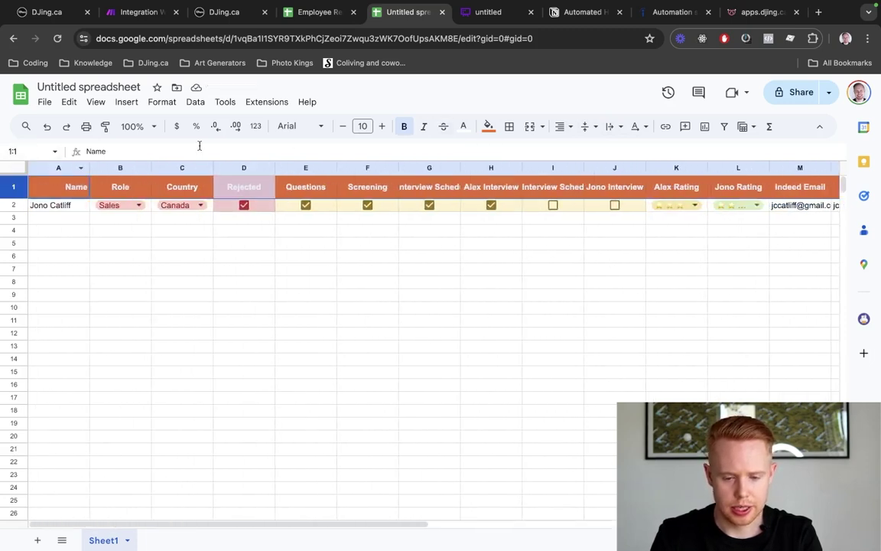
left_click(564, 126)
left_click(583, 149)
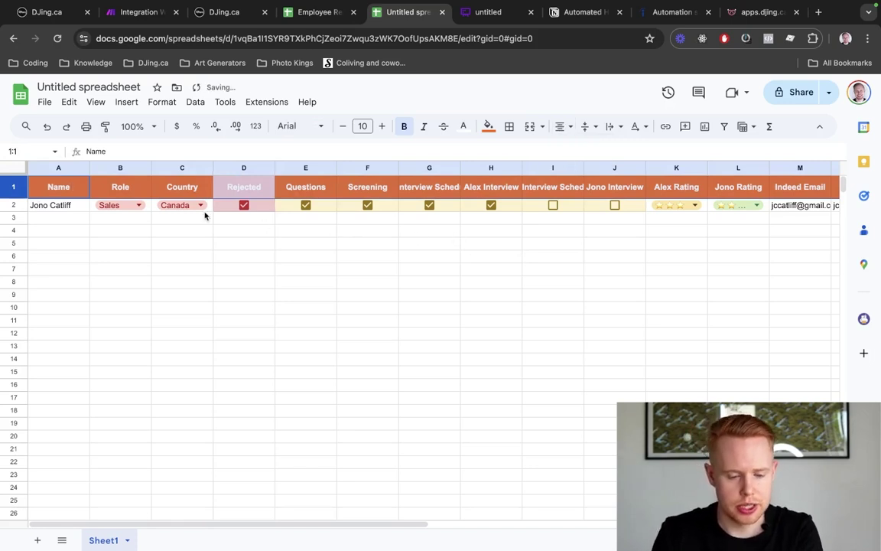
left_click(61, 205)
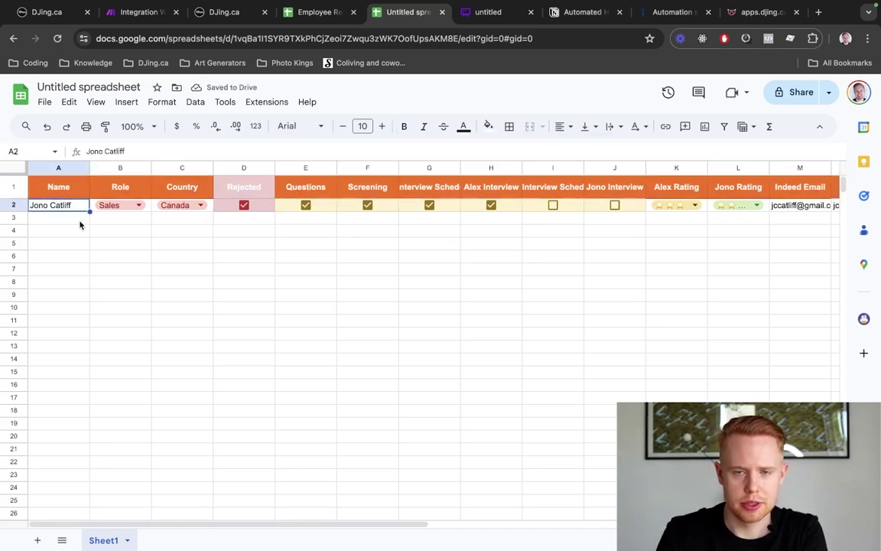
key("Right")
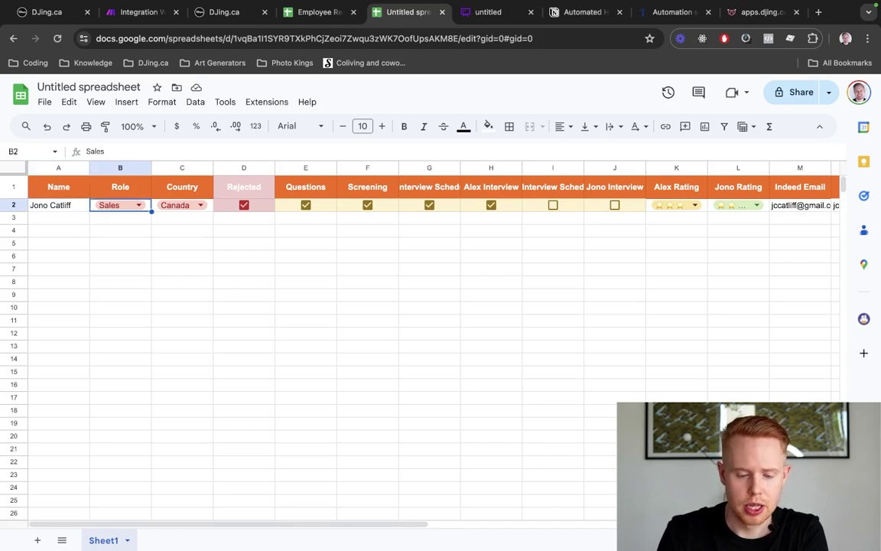
double_click(113, 206)
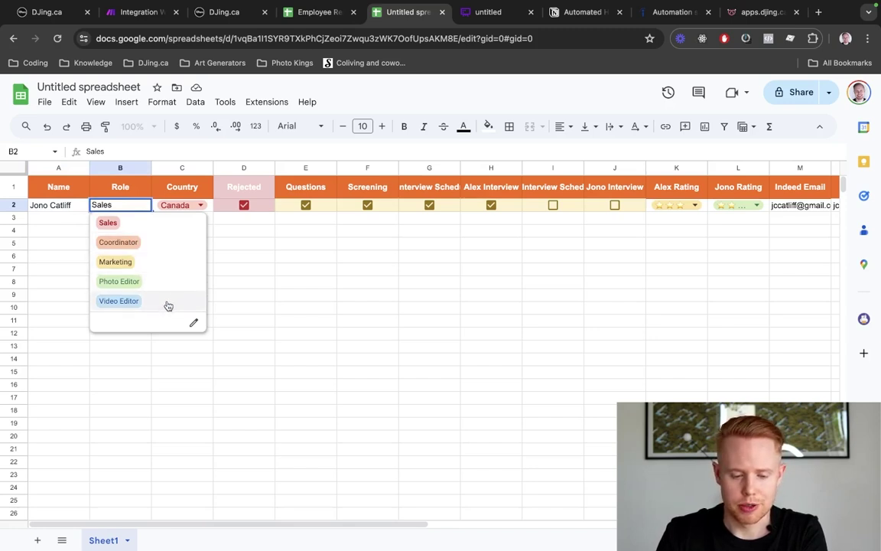
left_click(237, 230)
left_click(201, 205)
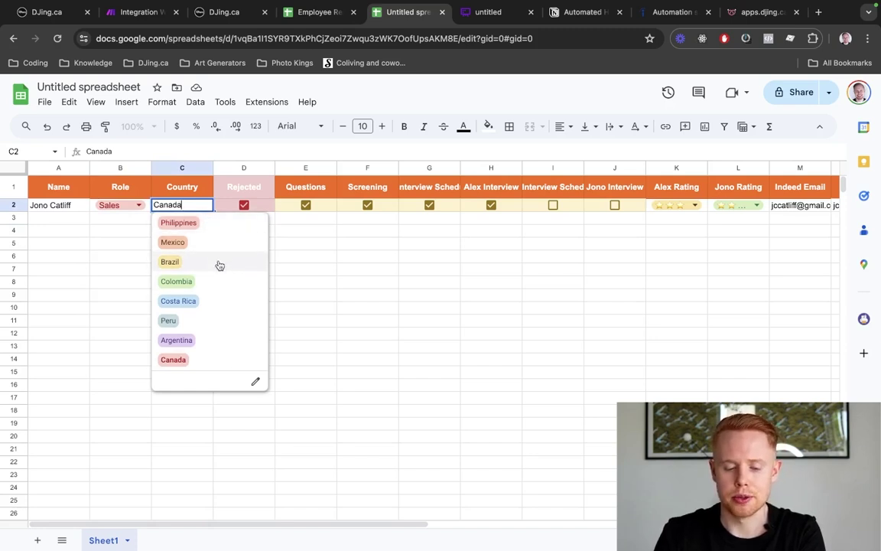
left_click(367, 322)
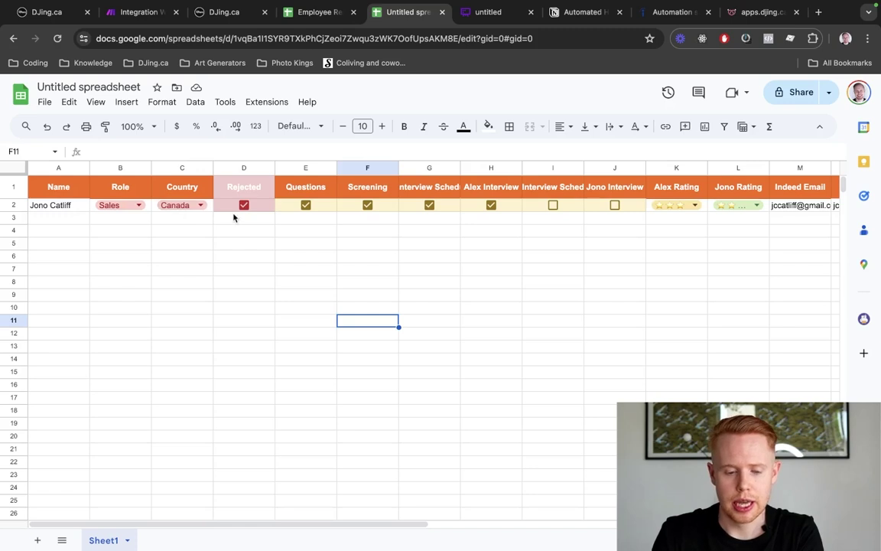
left_click_drag(222, 207, 625, 212)
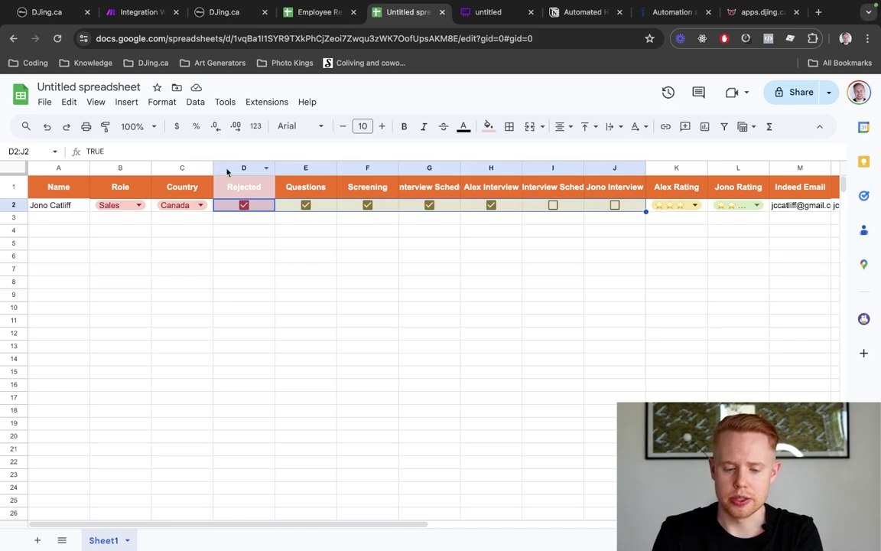
left_click(243, 188)
left_click(271, 207)
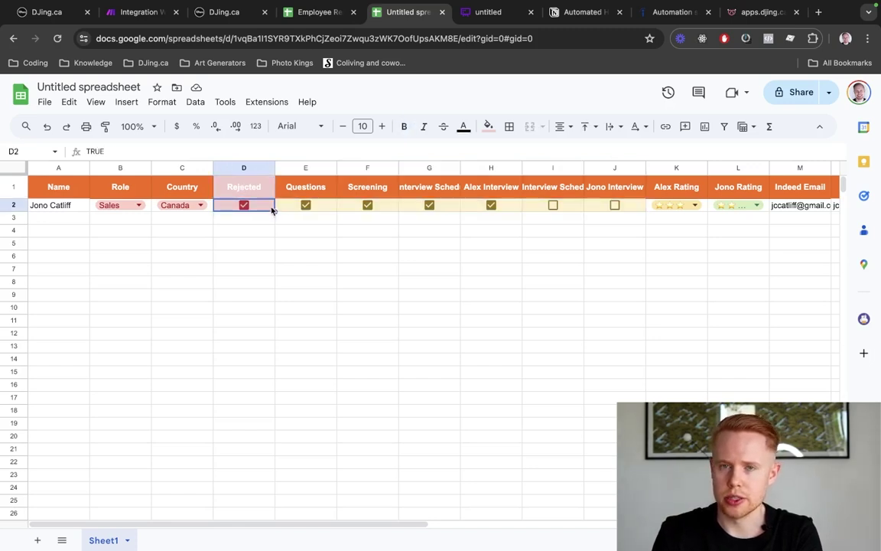
left_click(322, 210)
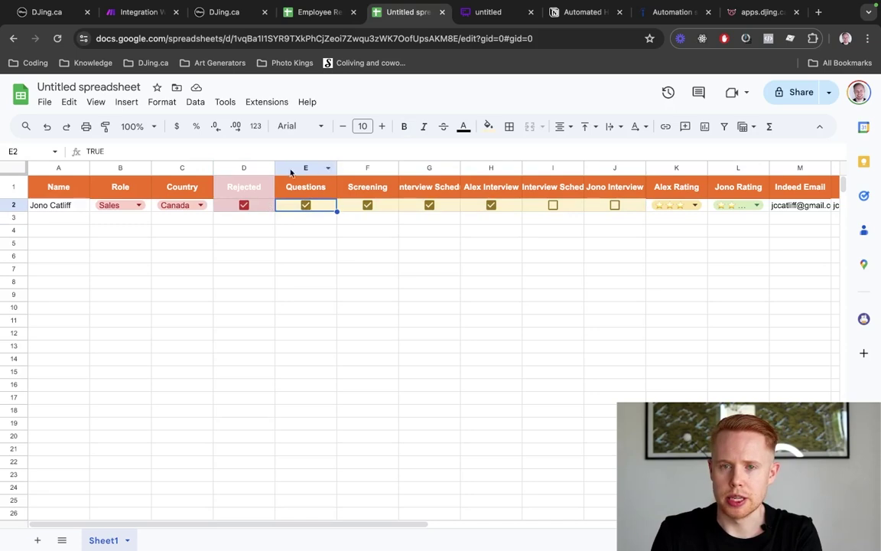
key("super+9")
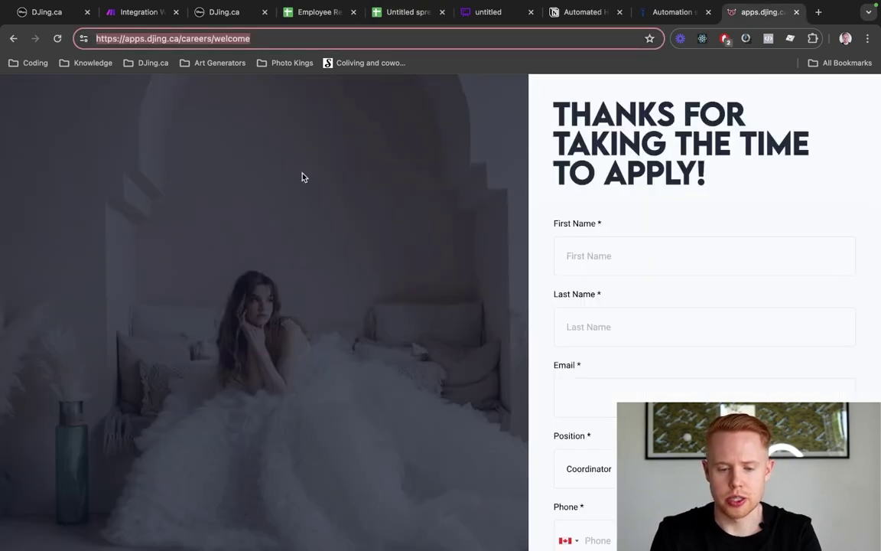
left_click(396, 10)
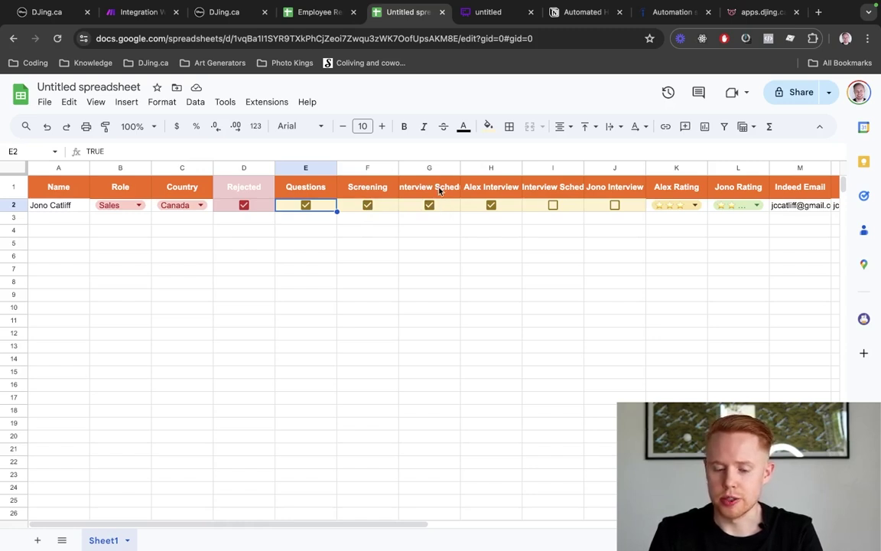
Widen column G, review headers like 2nd Interview Scheduled, and select Indeed Email and Email (M1:N1)
key("ctrl+a")
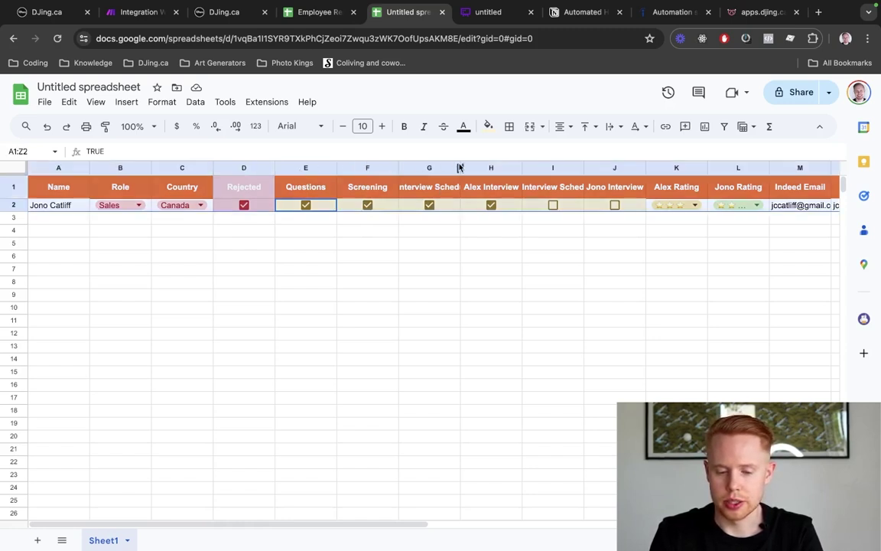
double_click(459, 167)
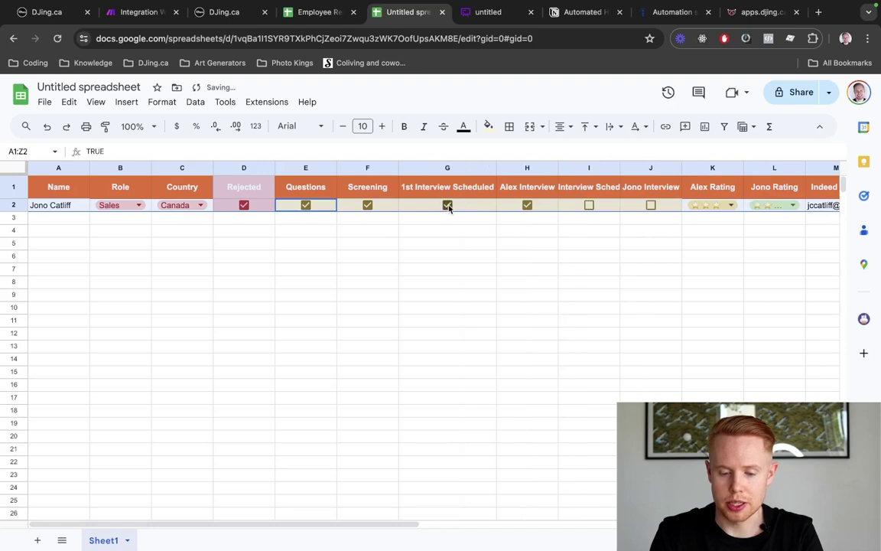
scroll(464, 209, "right", 2)
left_click(477, 205)
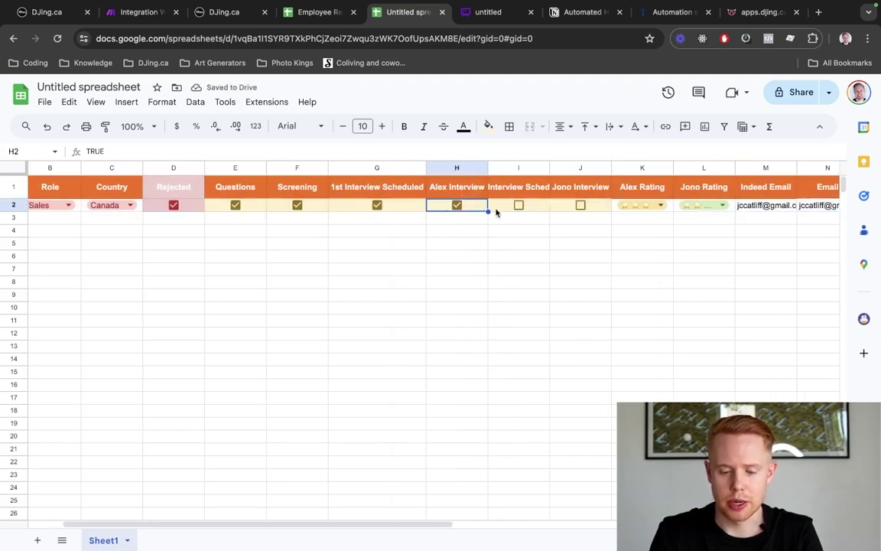
scroll(496, 210, "right", 1)
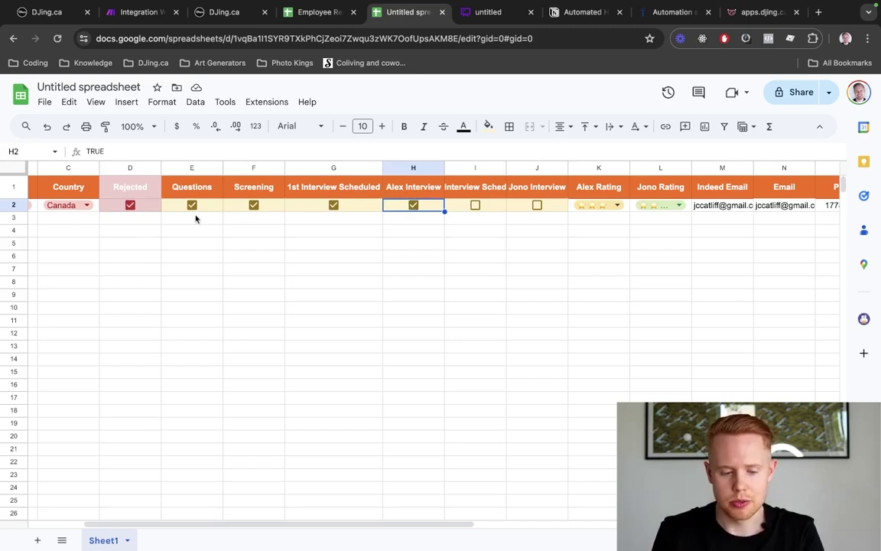
left_click(500, 187)
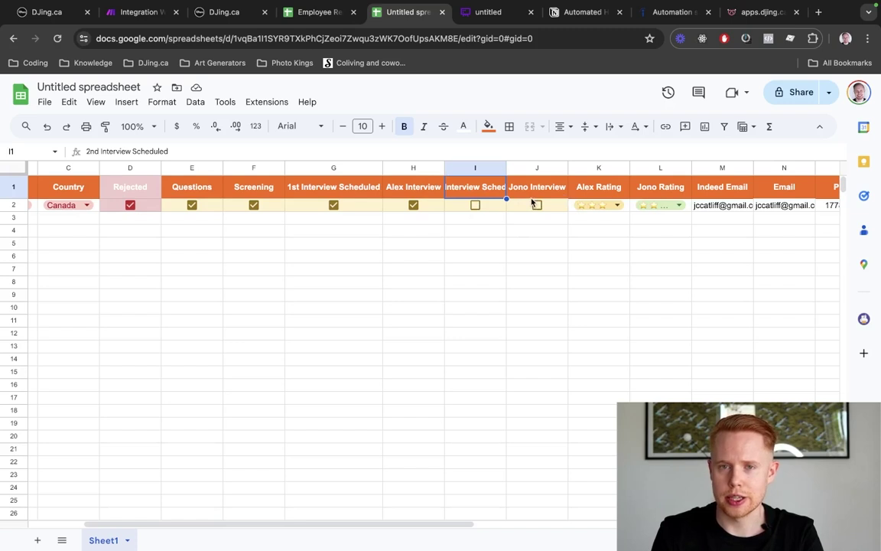
scroll(580, 208, "right", 3)
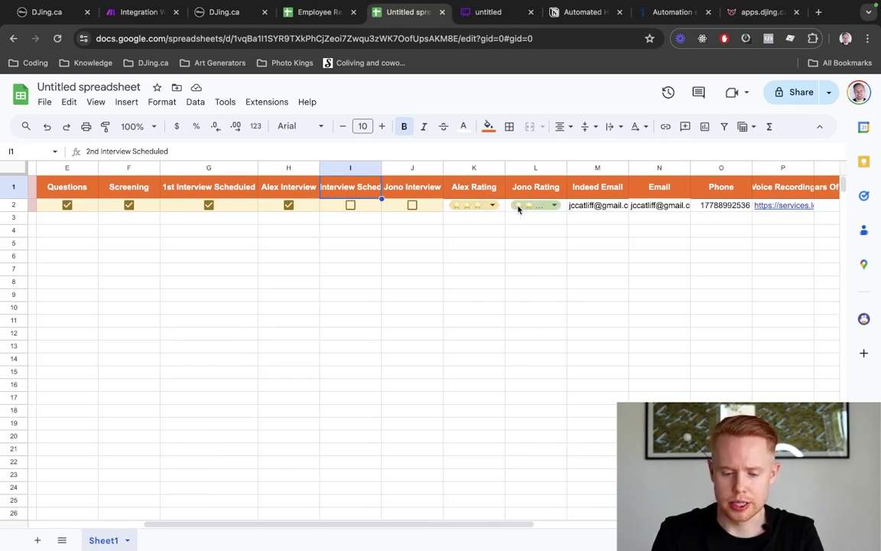
left_click_drag(616, 187, 604, 168)
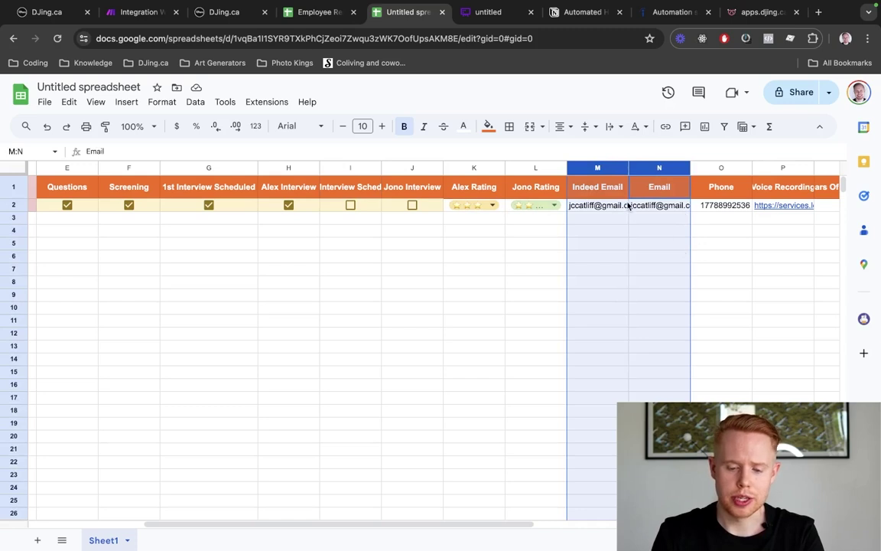
mouse_move(624, 203)
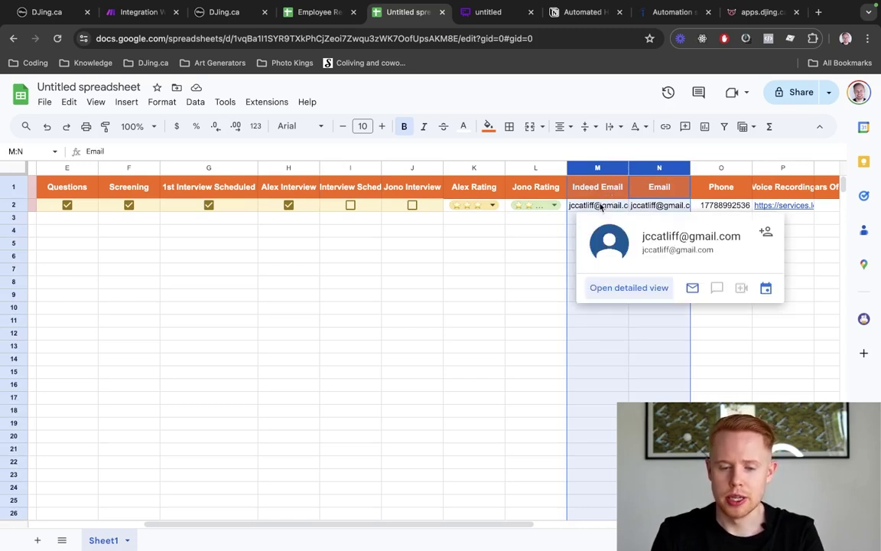
Inspect applicants' Indeed and regular email cells in Employee Recruitment, then the sample row's Indeed email
key("ctrl+shift+Tab")
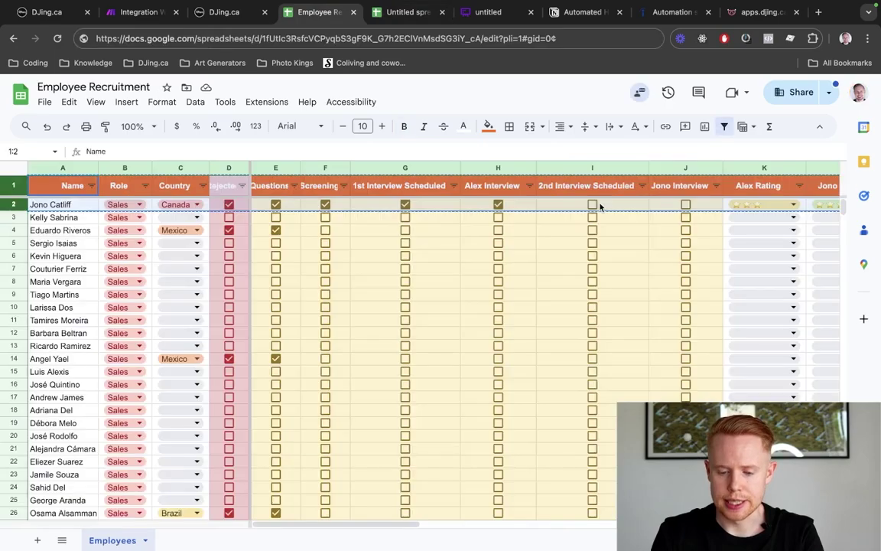
scroll(601, 205, "right", 5)
scroll(602, 206, "left", 1)
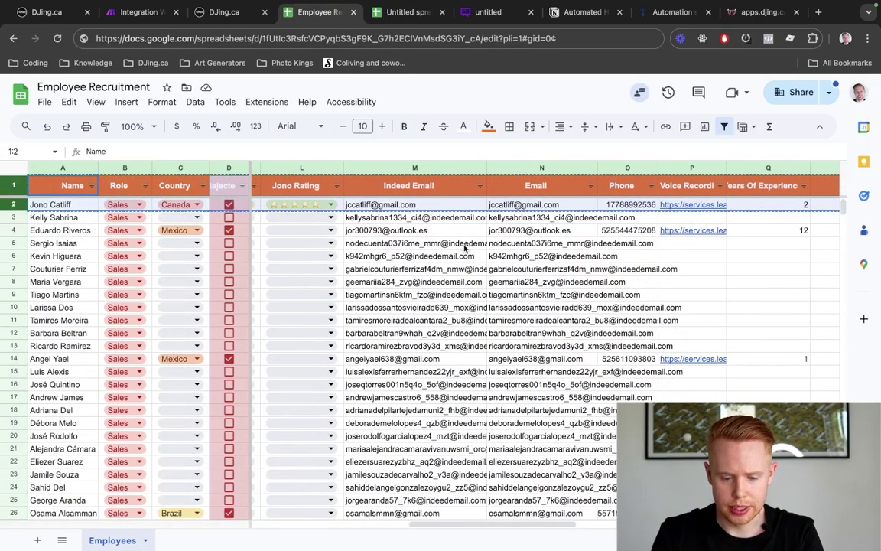
left_click(423, 310)
scroll(422, 314, "down", 10)
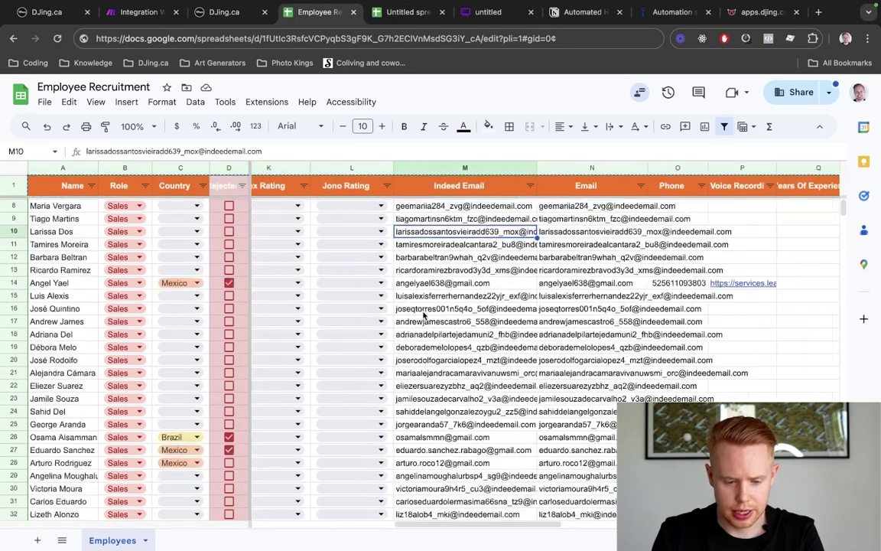
scroll(422, 314, "left", 5)
scroll(424, 314, "right", 5)
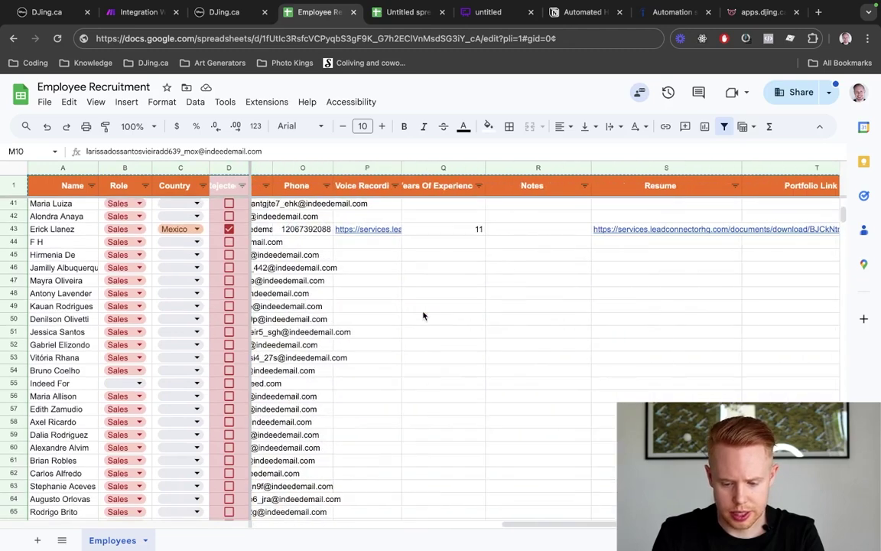
left_click(391, 376)
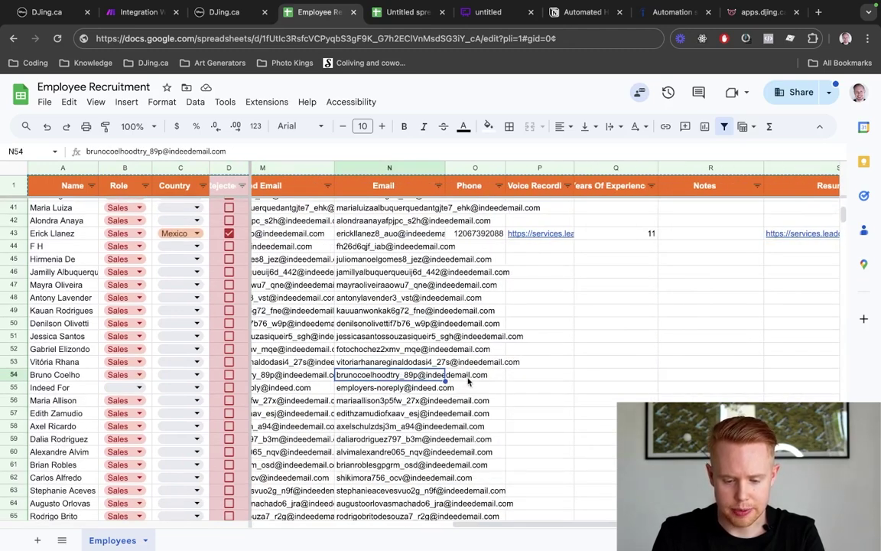
mouse_move(424, 371)
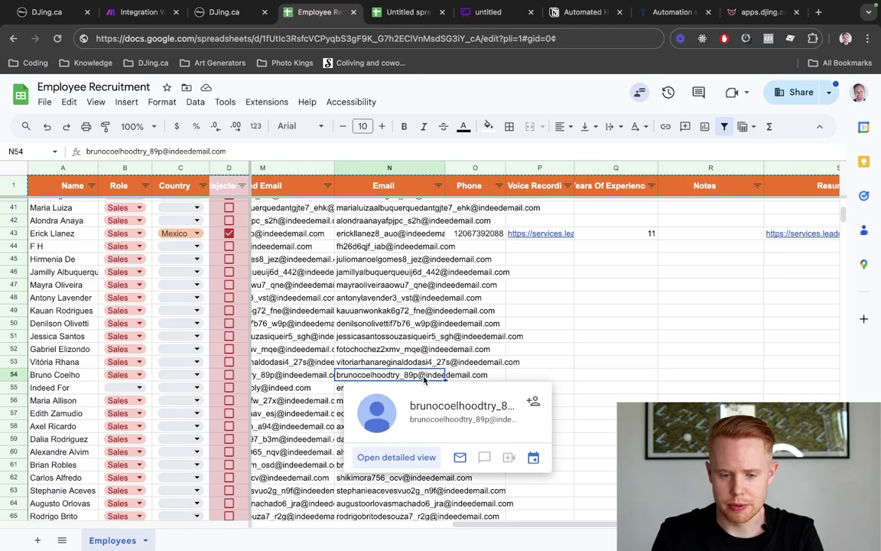
key("ctrl+Tab")
left_click(591, 206)
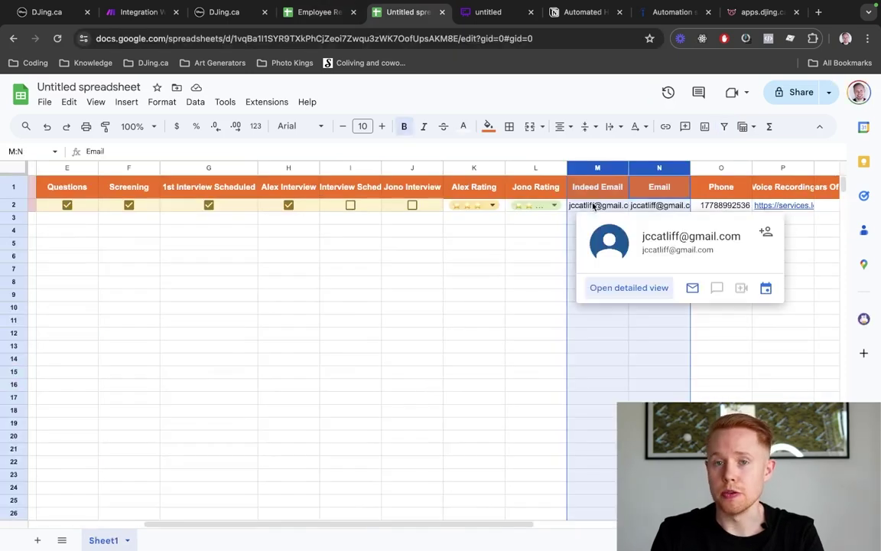
left_click(658, 207)
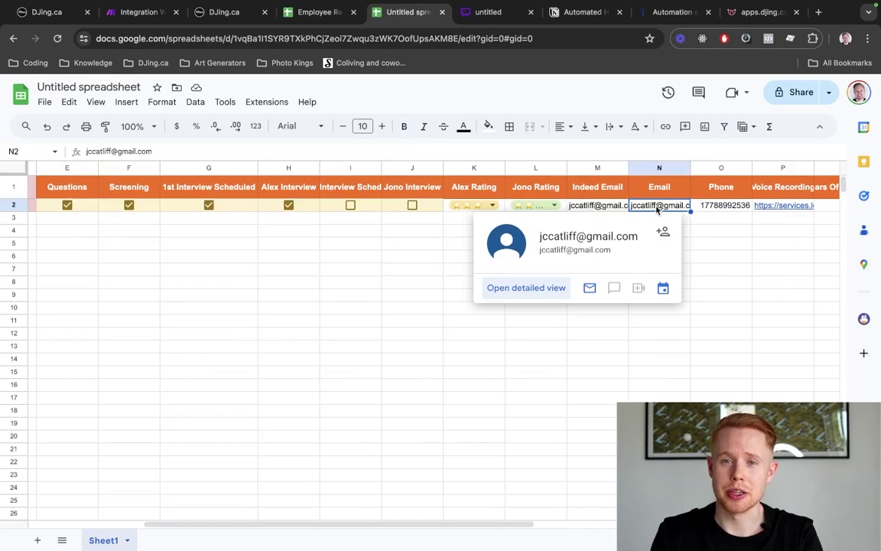
left_click(609, 208, "shift")
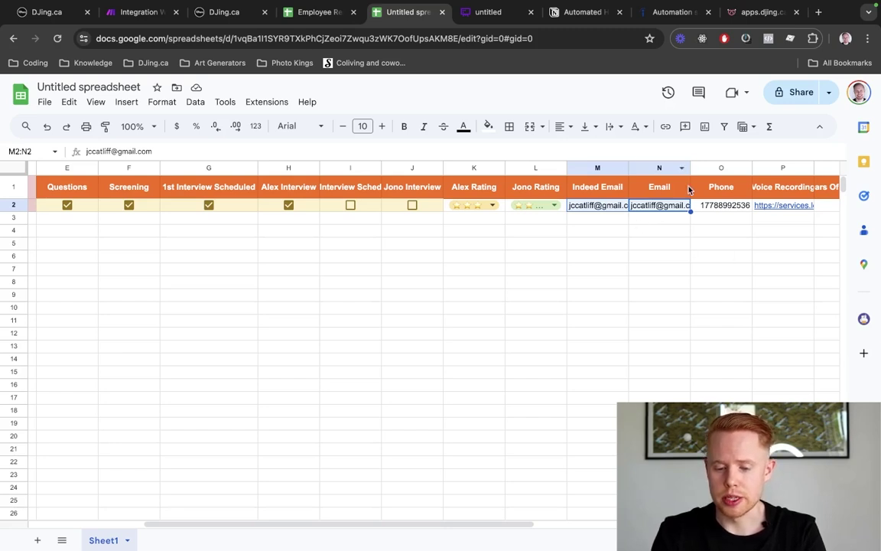
left_click(746, 12)
left_click(567, 398)
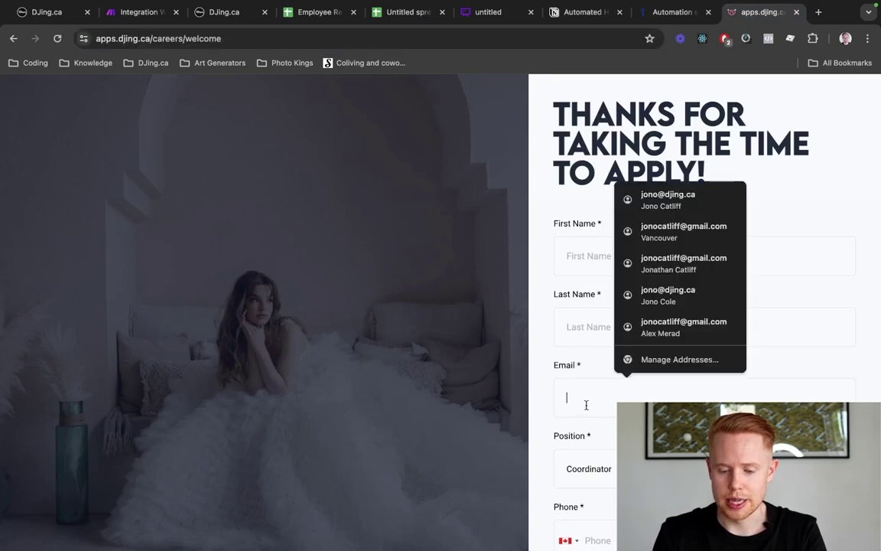
left_click(545, 397)
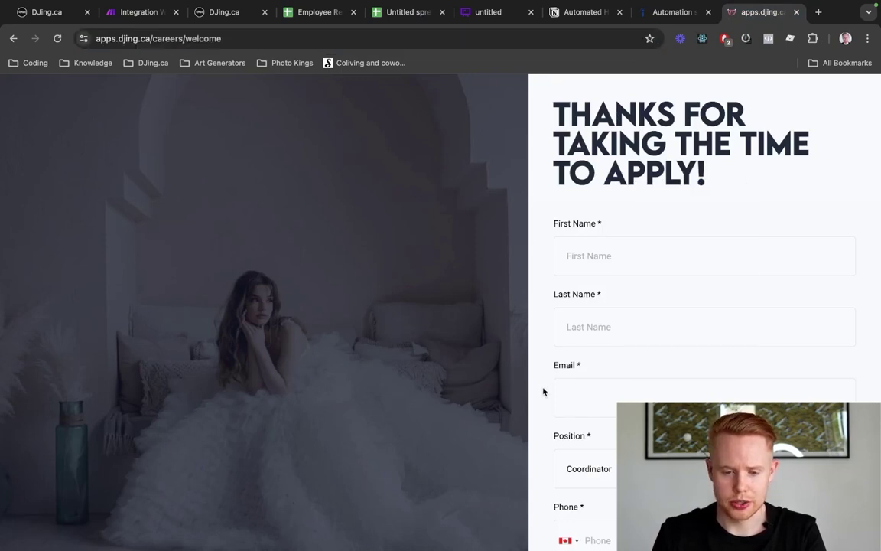
left_click(408, 18)
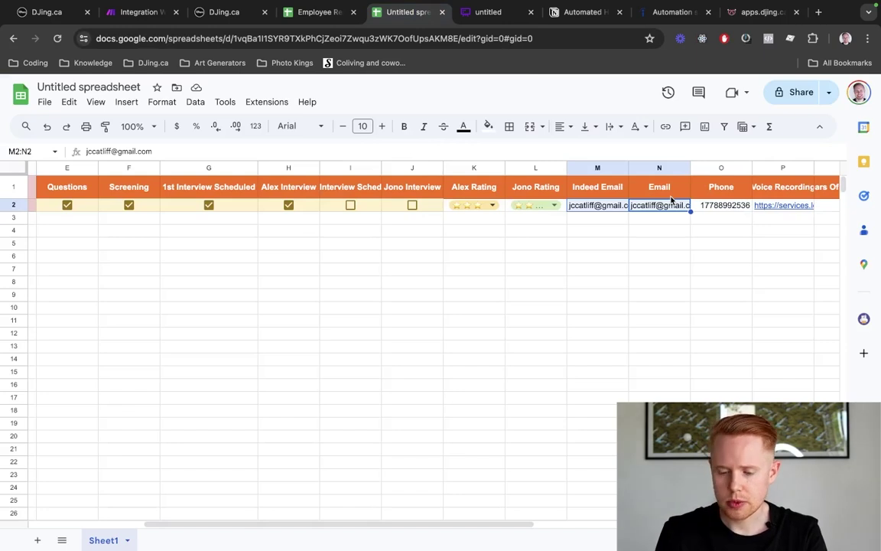
scroll(672, 201, "right", 2)
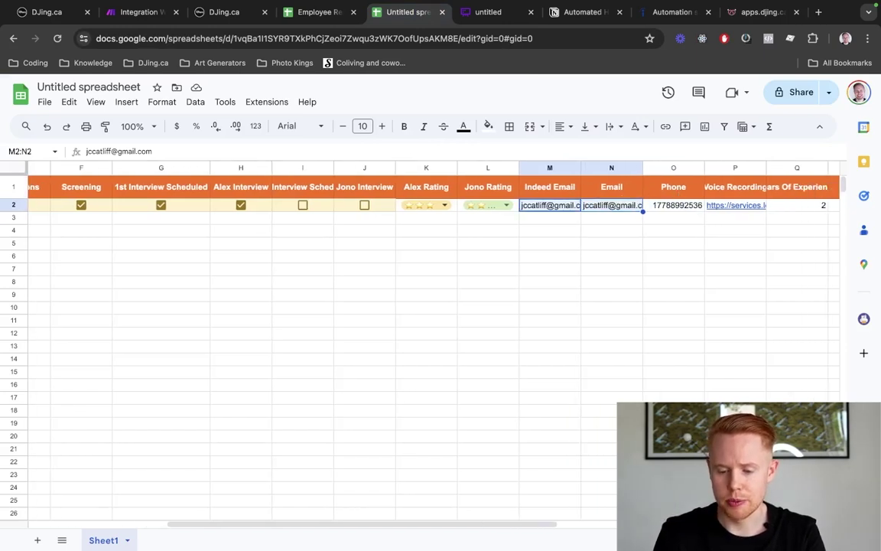
left_click(734, 205)
scroll(735, 205, "right", 10)
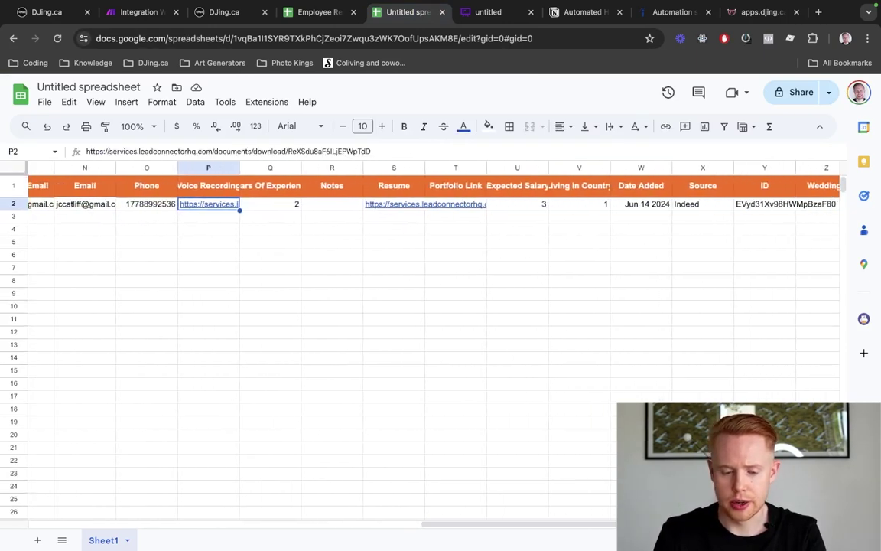
scroll(259, 169, "right", 1)
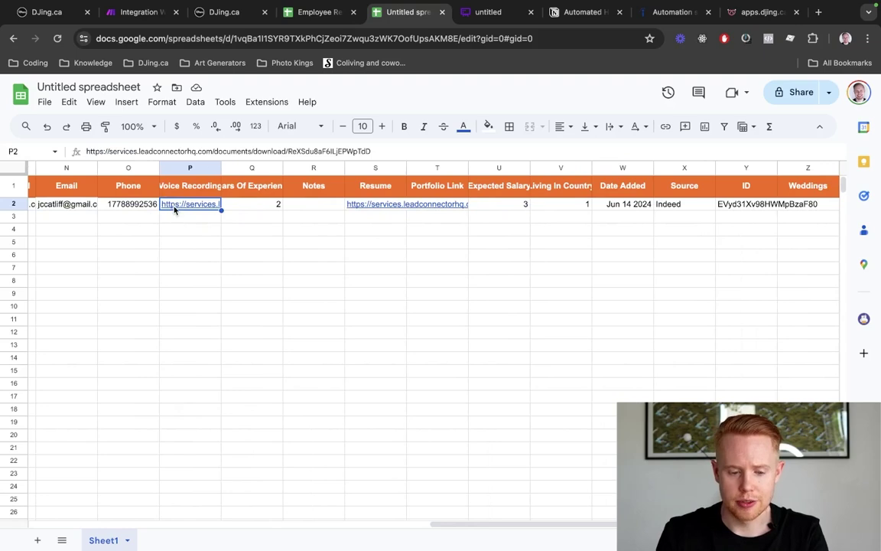
mouse_move(174, 207)
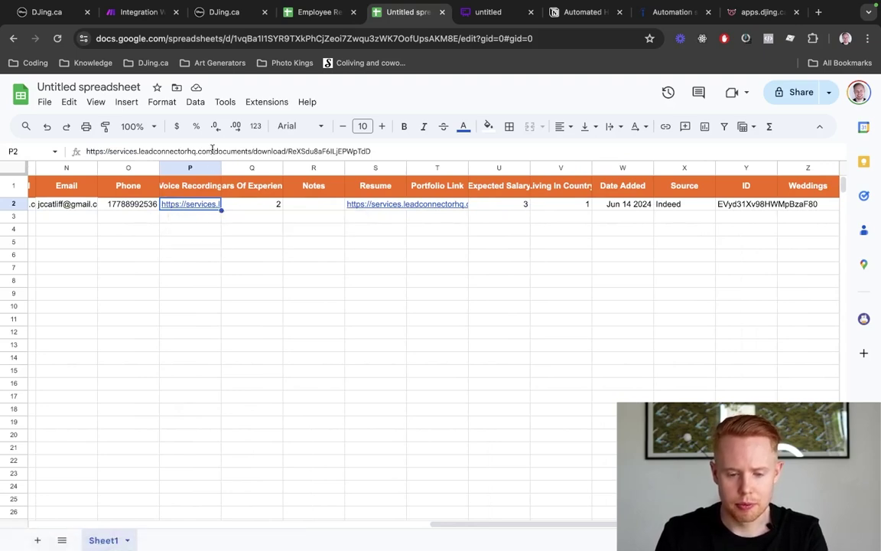
left_click(319, 11)
scroll(592, 380, "down", 20)
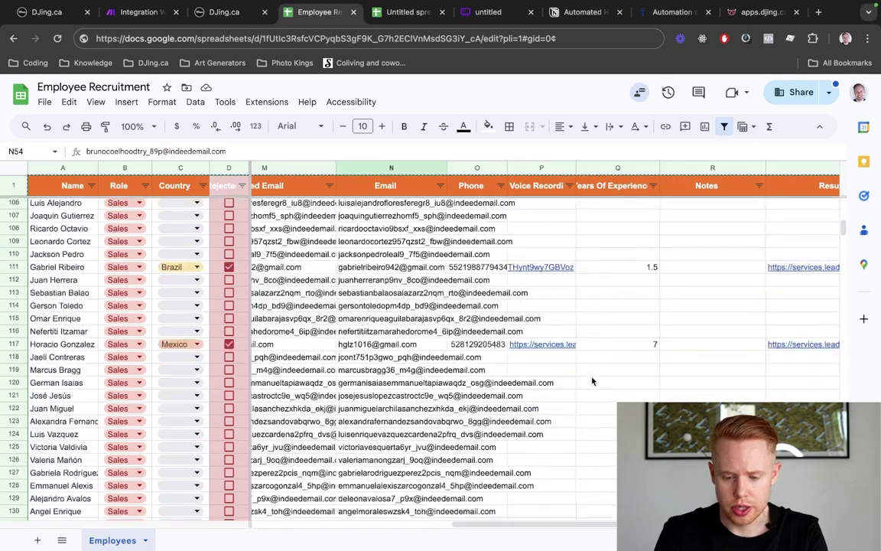
scroll(592, 381, "down", 5)
left_click(562, 408)
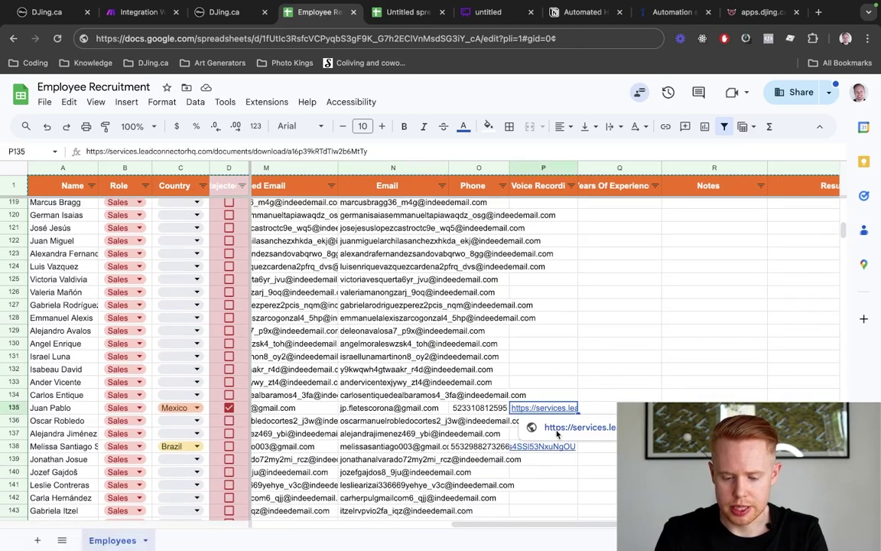
left_click(557, 433)
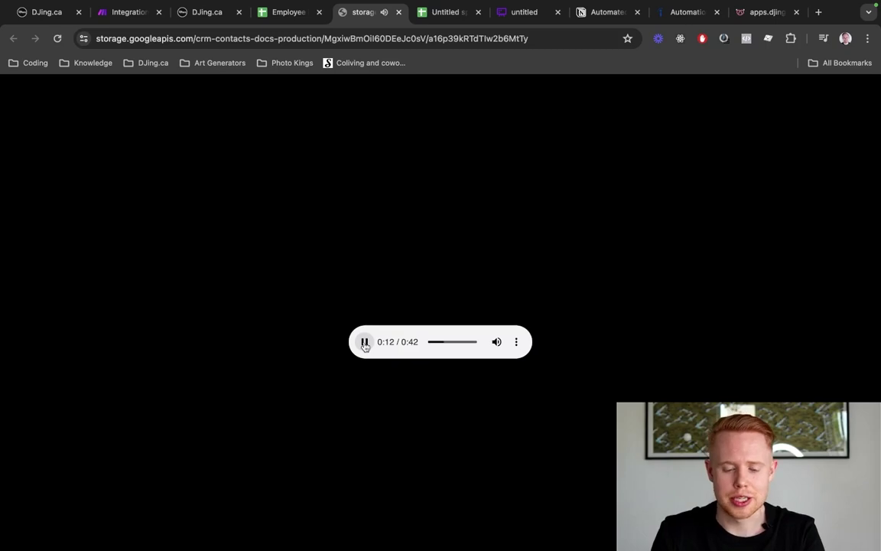
key("super+w")
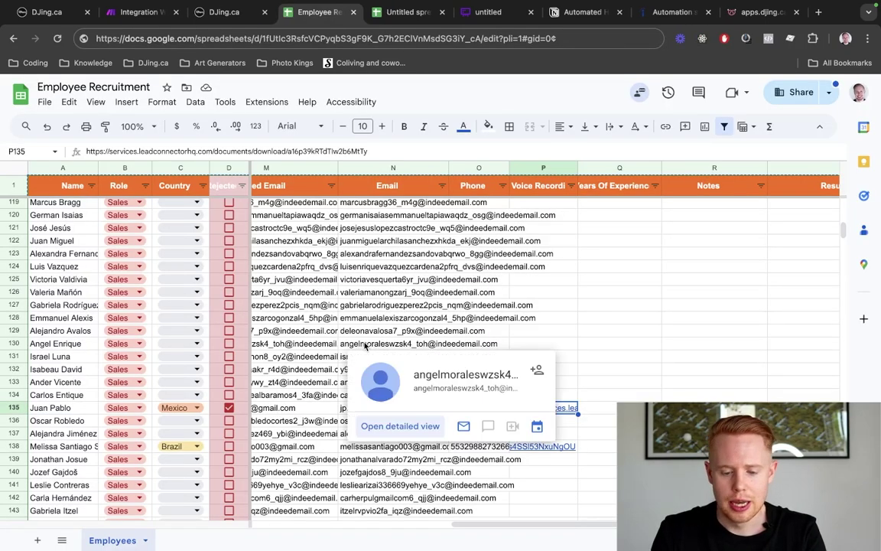
key("ctrl+Tab")
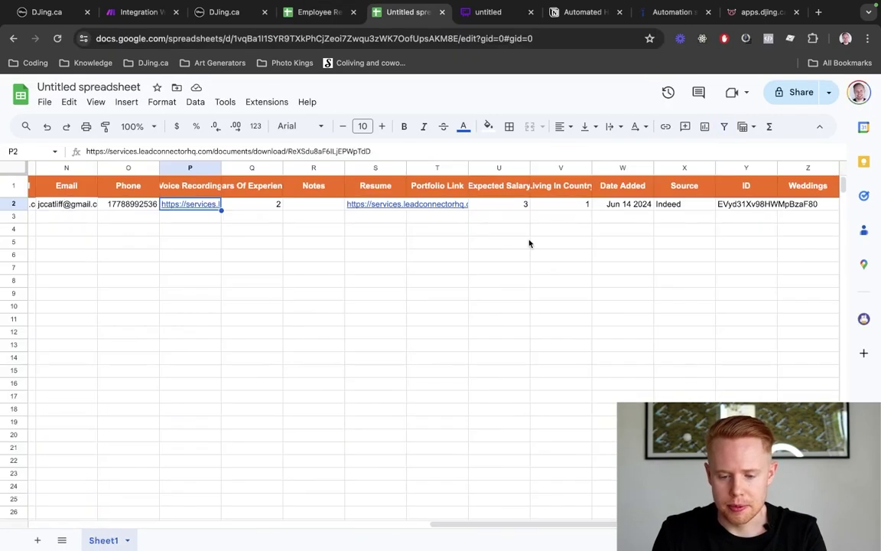
scroll(529, 244, "left", 1)
left_click(321, 186)
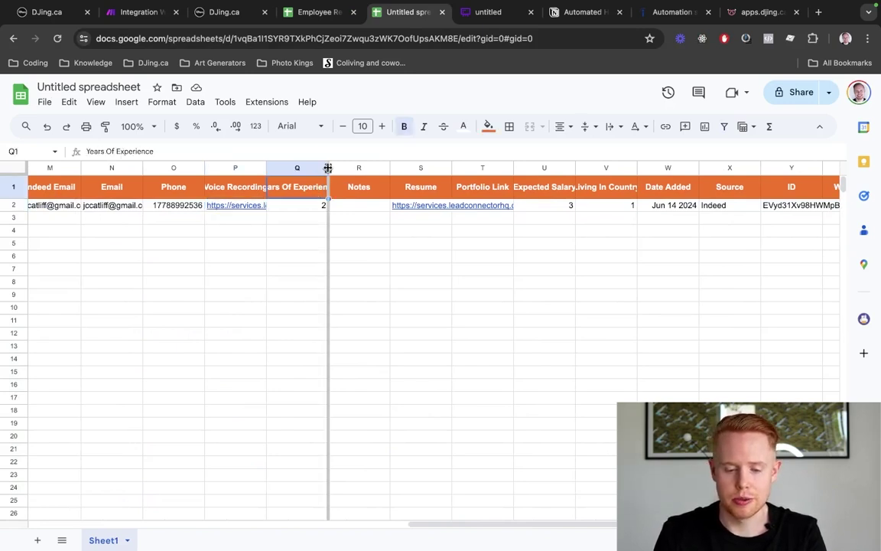
double_click(329, 167)
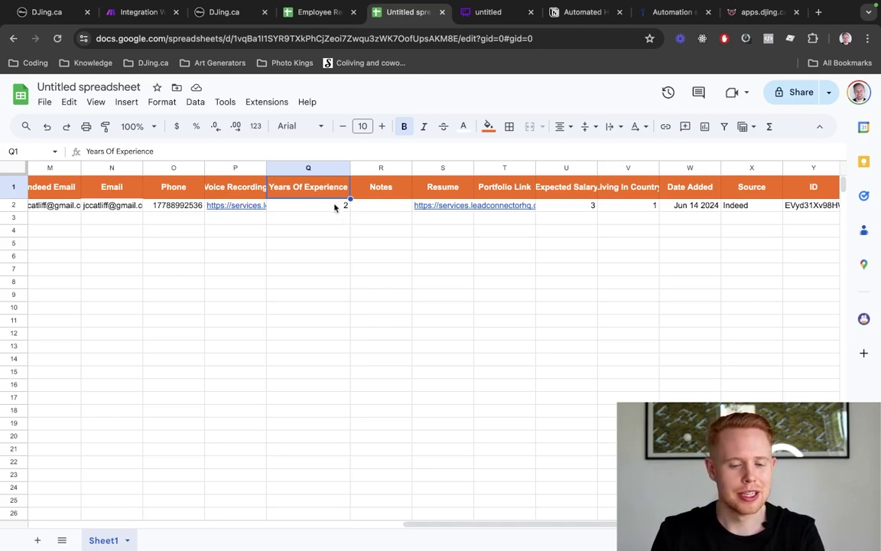
key("Right")
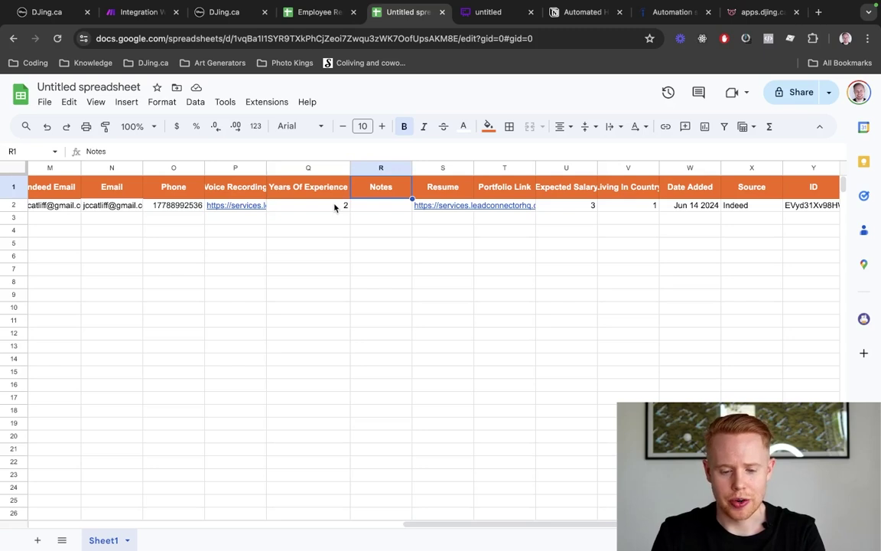
key("Right")
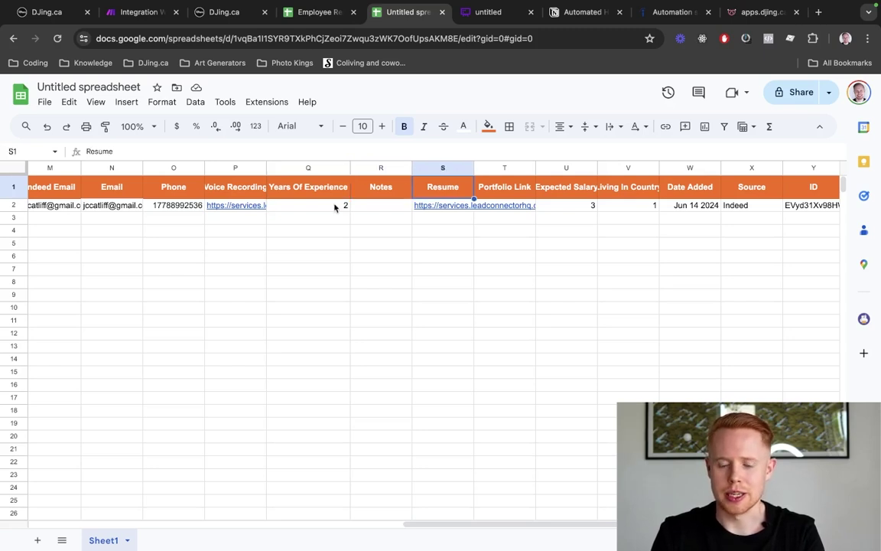
key("Right")
scroll(375, 222, "left", 10)
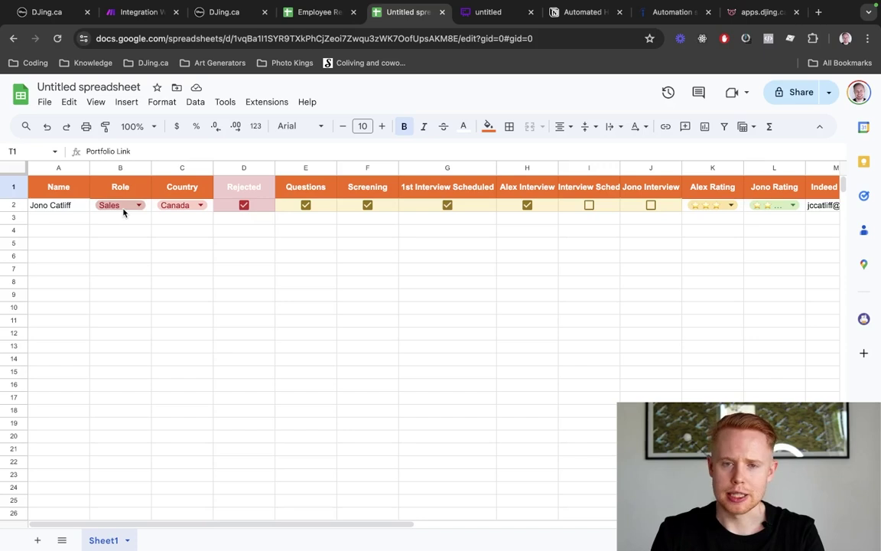
left_click(124, 208)
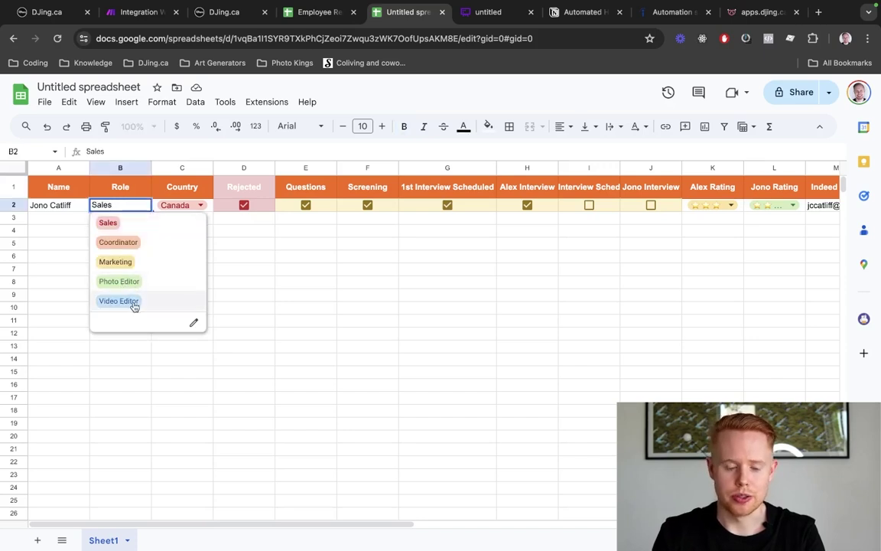
key("Escape")
scroll(390, 306, "right", 10)
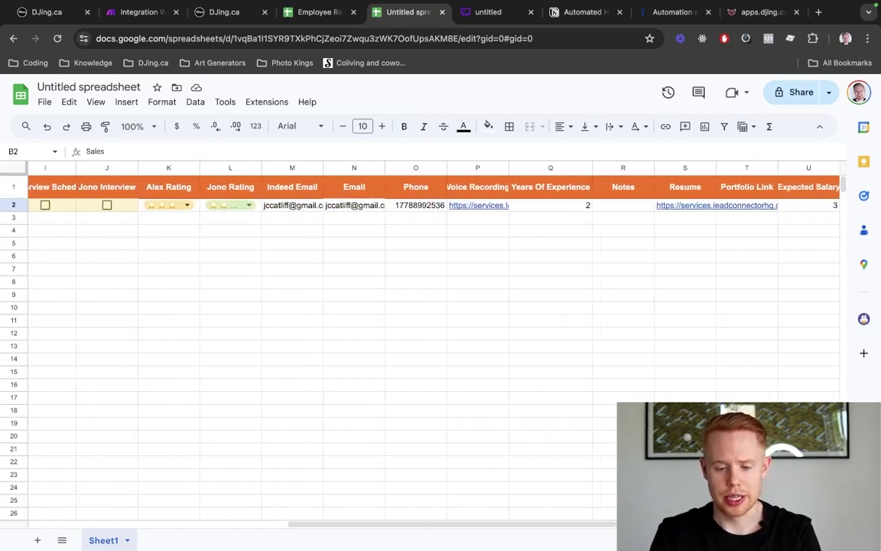
left_click(586, 206)
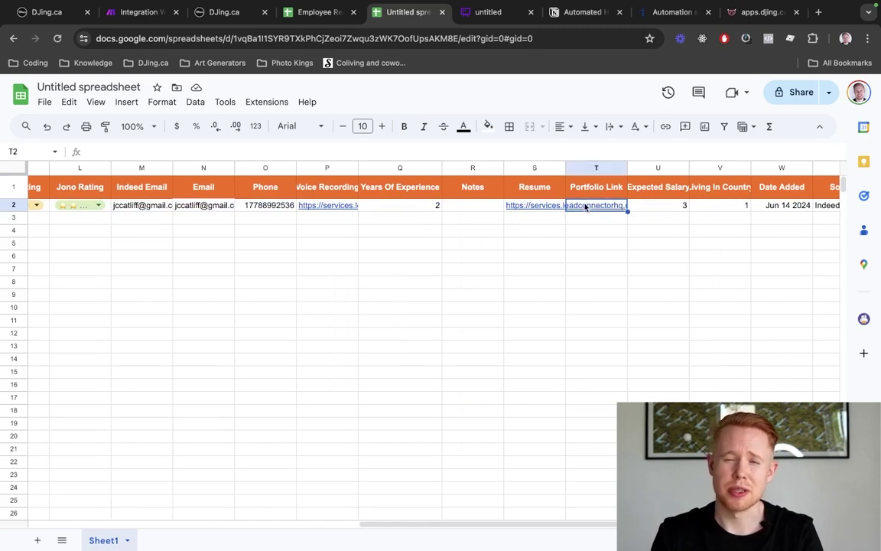
scroll(585, 207, "right", 3)
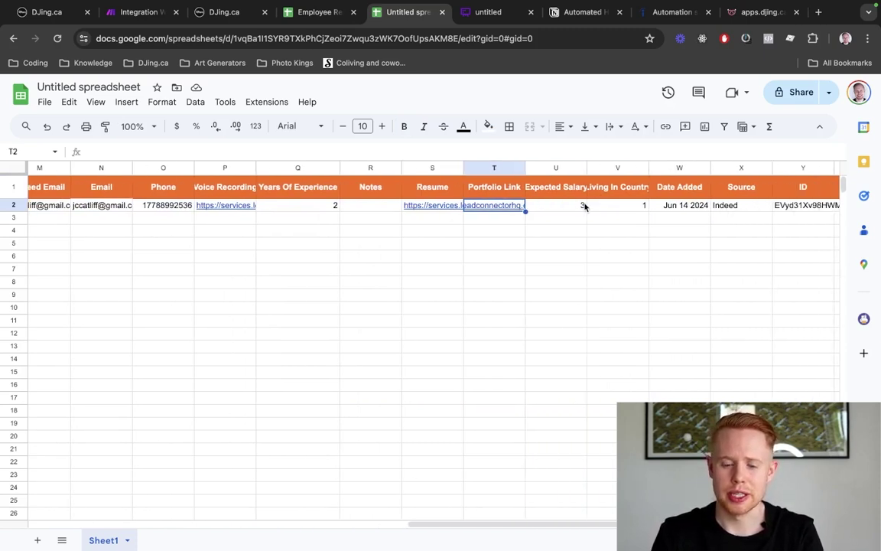
left_click(521, 210)
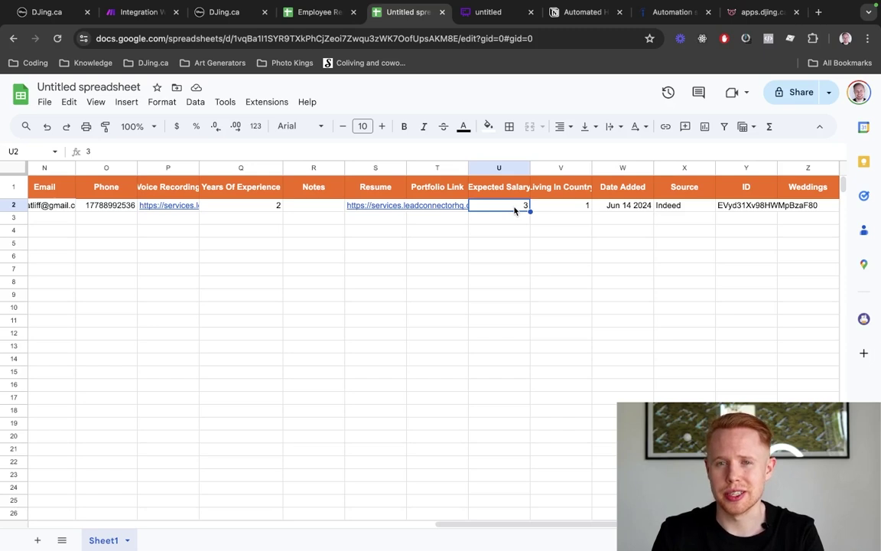
left_click(537, 201)
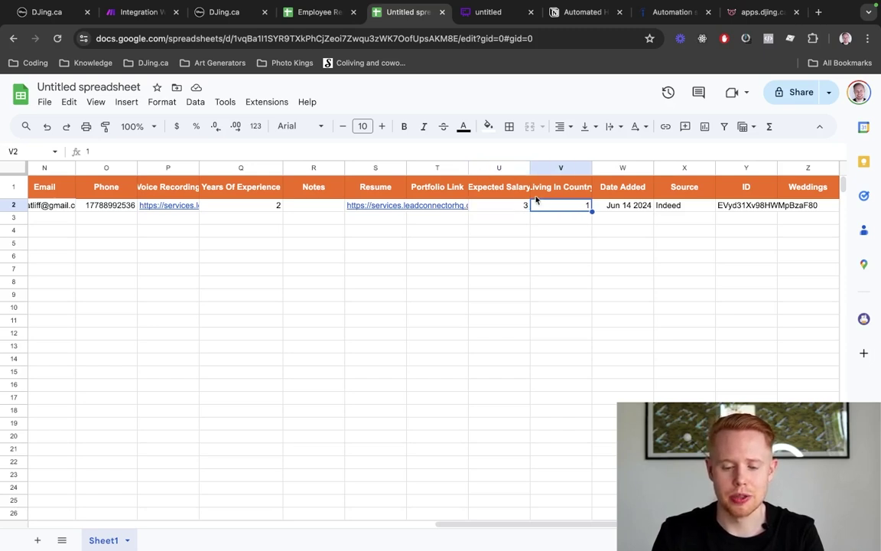
left_click(538, 197)
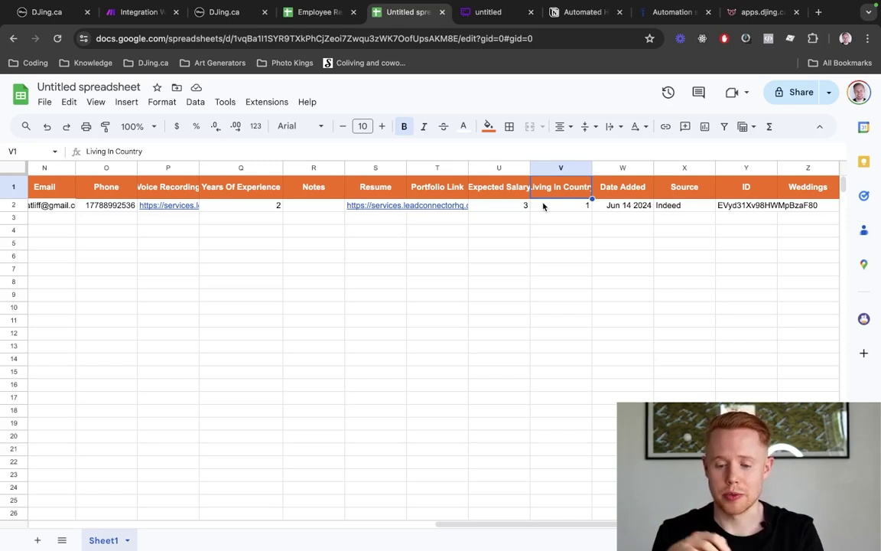
key("Right")
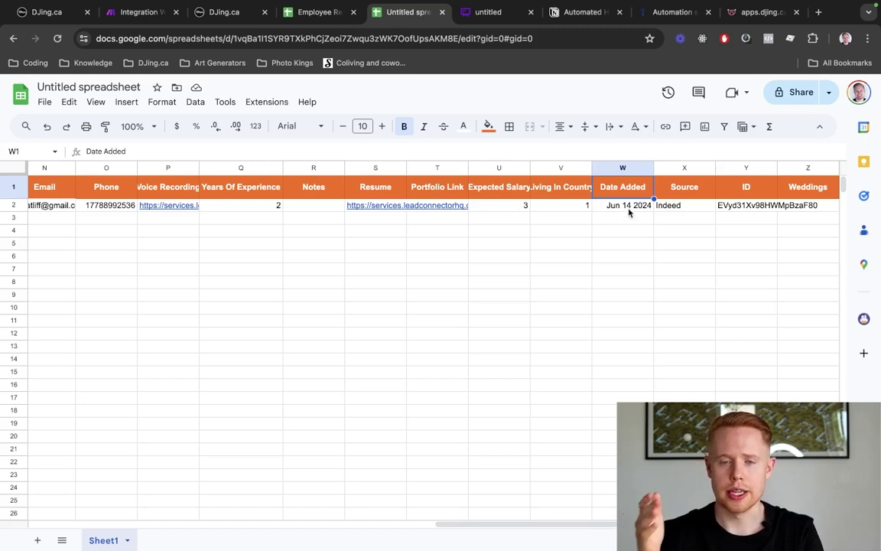
key("Right")
key("Right")
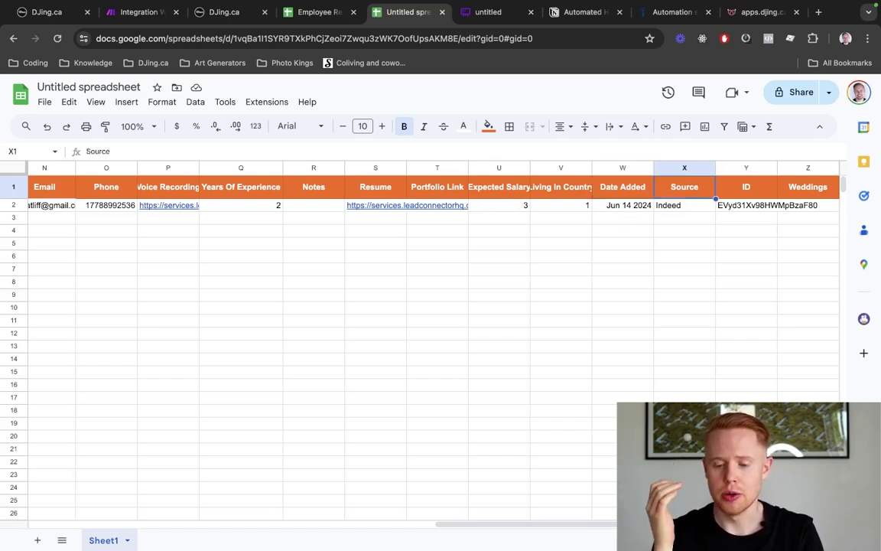
key("Right")
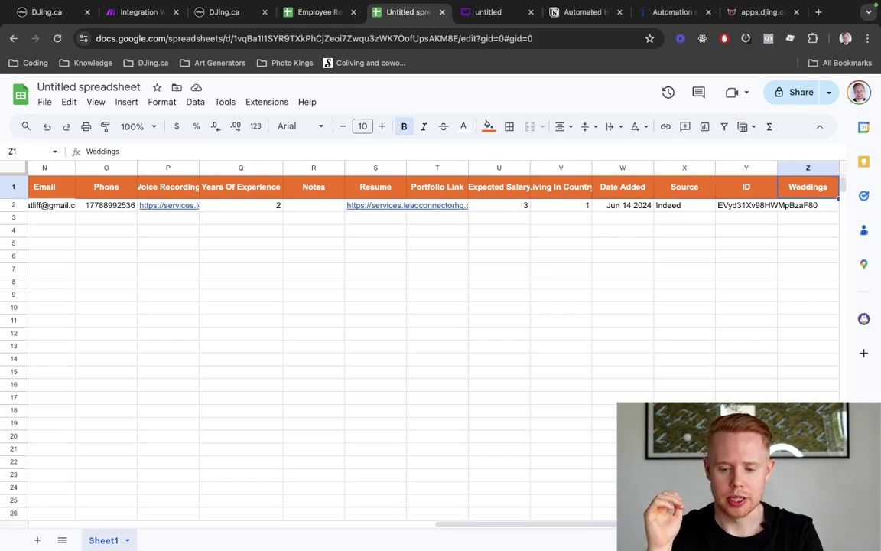
key("Left")
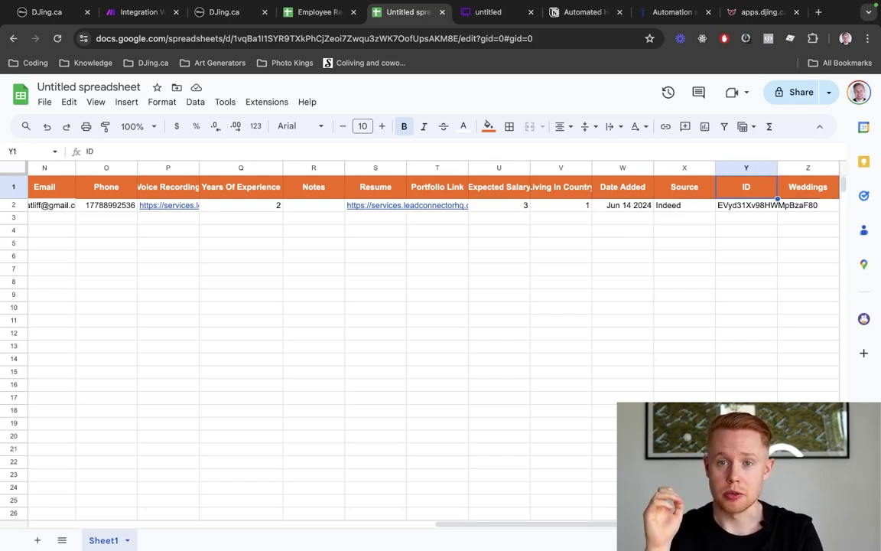
left_click(808, 186)
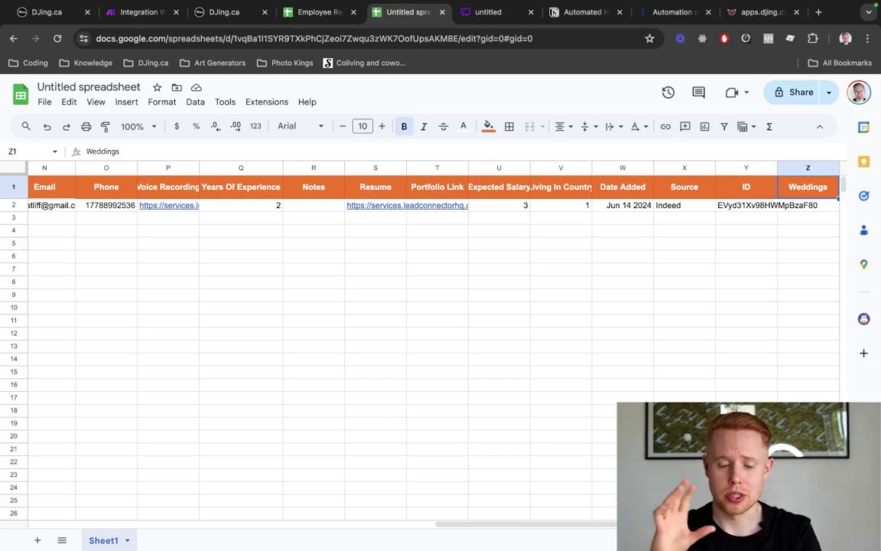
scroll(429, 306, "left", 10)
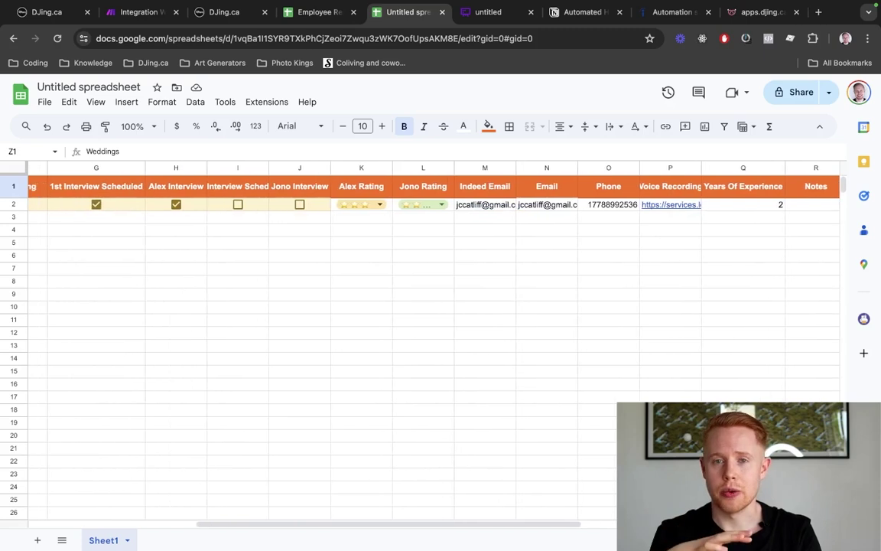
scroll(429, 306, "right", 3)
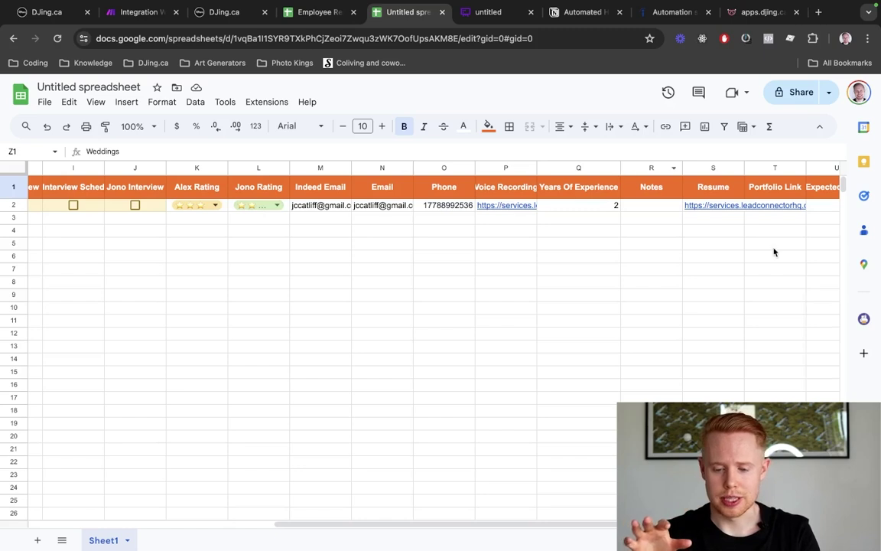
scroll(773, 252, "right", 5)
scroll(773, 251, "left", 2)
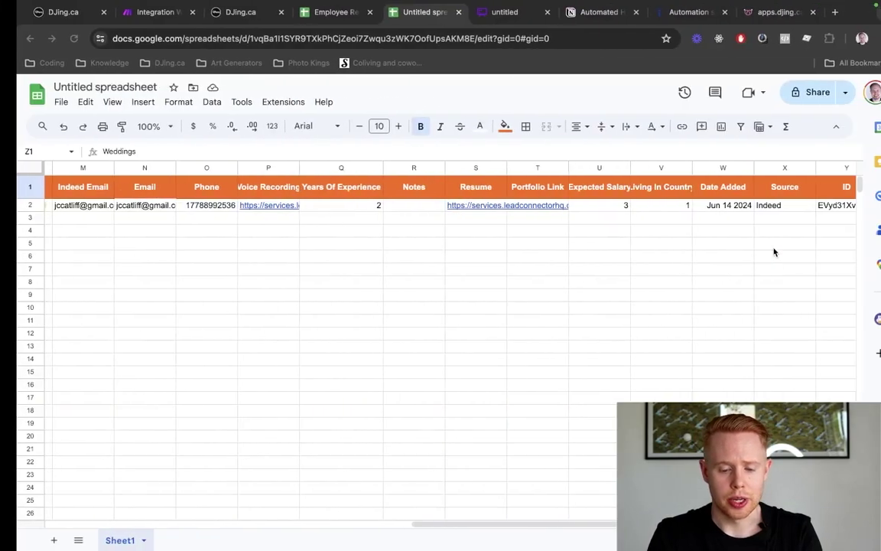
scroll(463, 311, "left", 10)
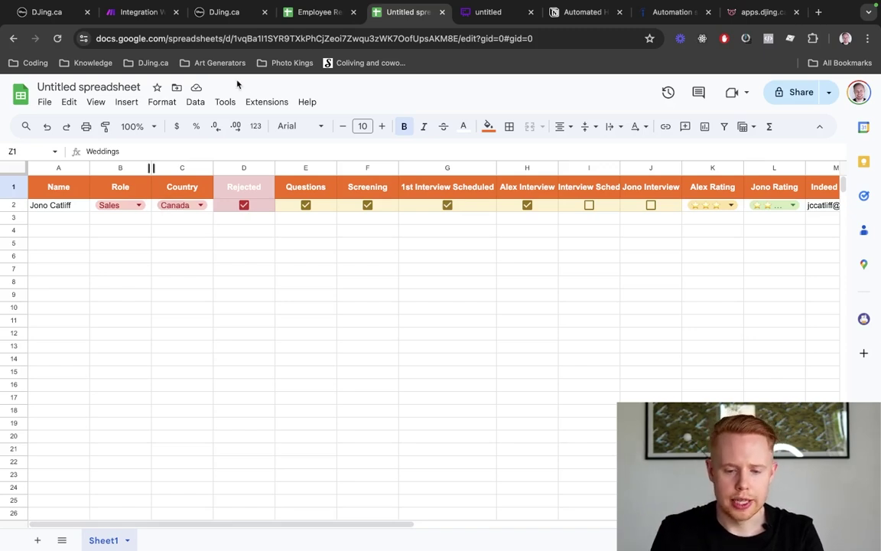
Revisit the Whimsical hiring flowchart, then load gmail.com in a new tab
left_click(487, 14)
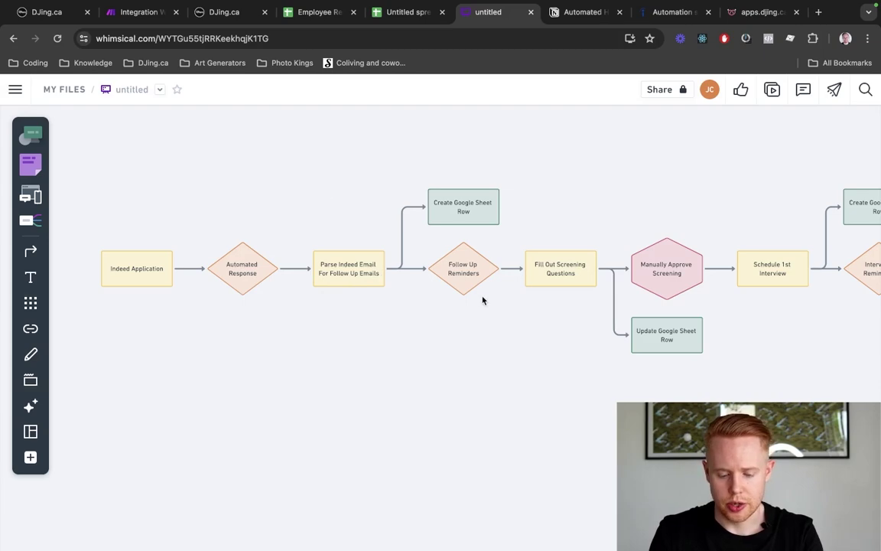
key("ctrl+t")
type("gmail.com")
key("Return")
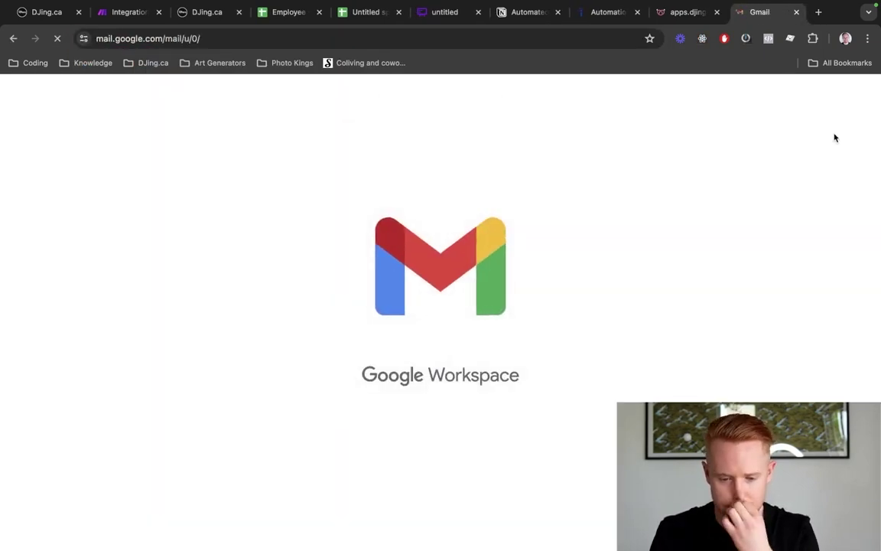
Switch to the Google account receiving applicant alerts and open an Indeed applicant alert email
left_click(859, 95)
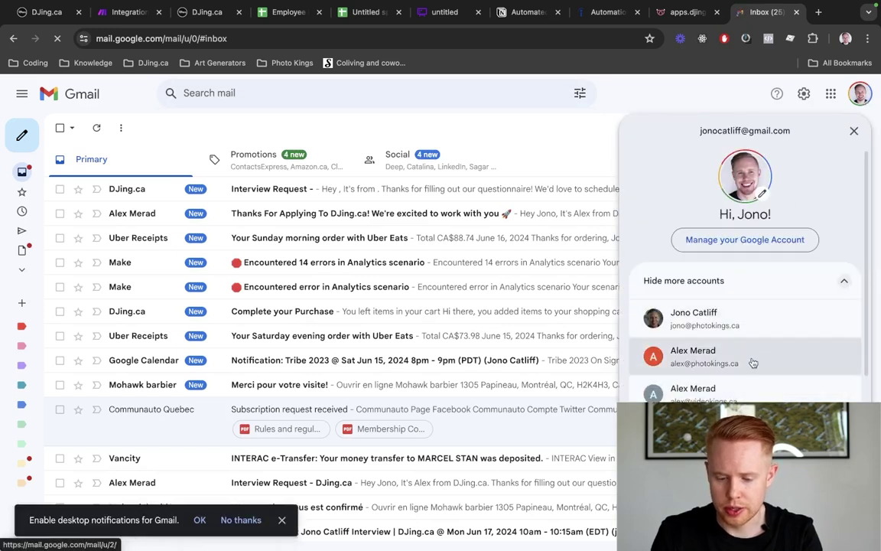
left_click(735, 400)
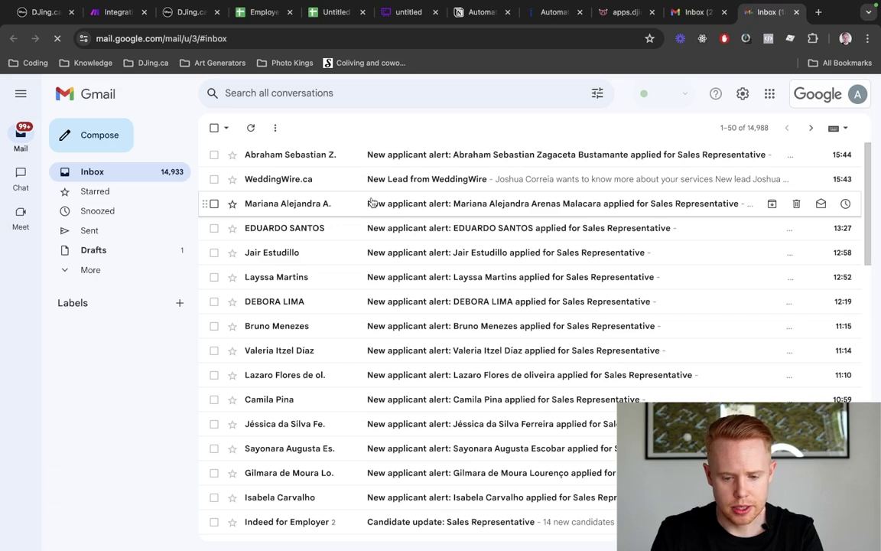
left_click(380, 228)
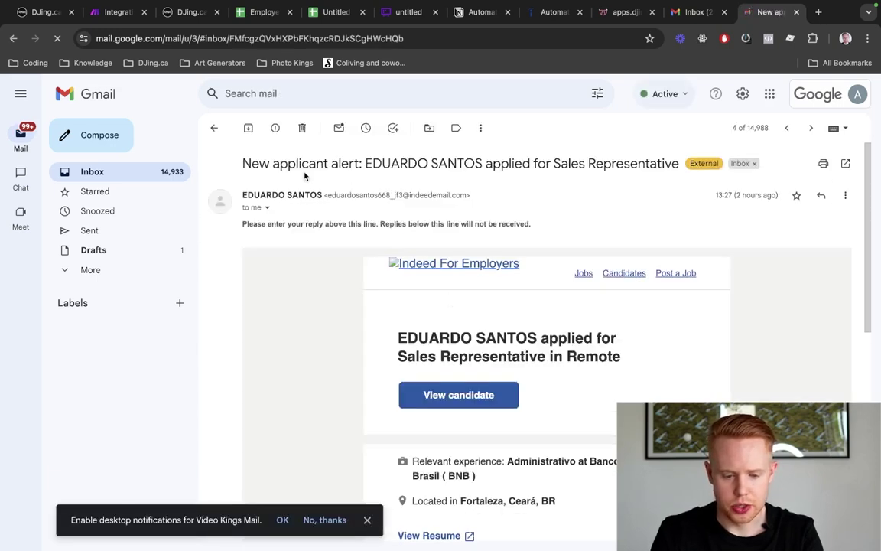
Read the alert and select the applicant's Indeed relay email address
triple_click(273, 161)
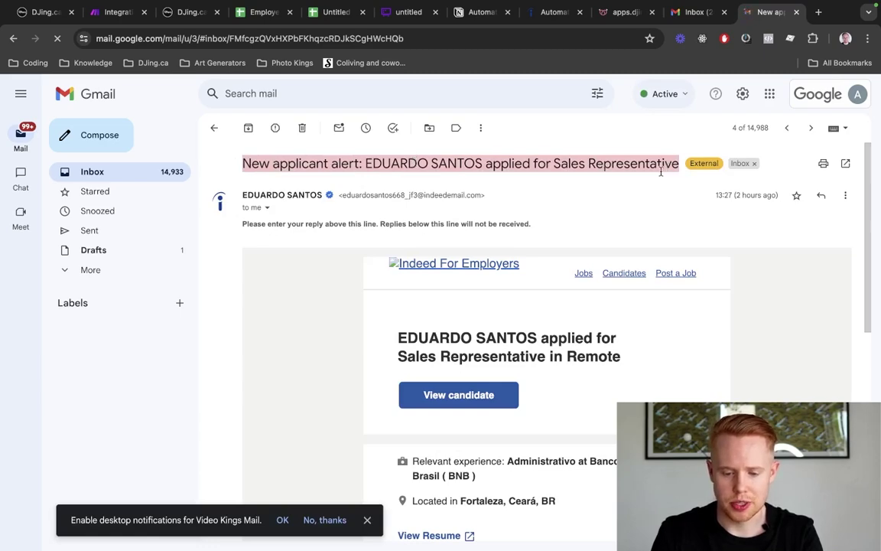
scroll(667, 164, "down", 1)
scroll(616, 329, "down", 8)
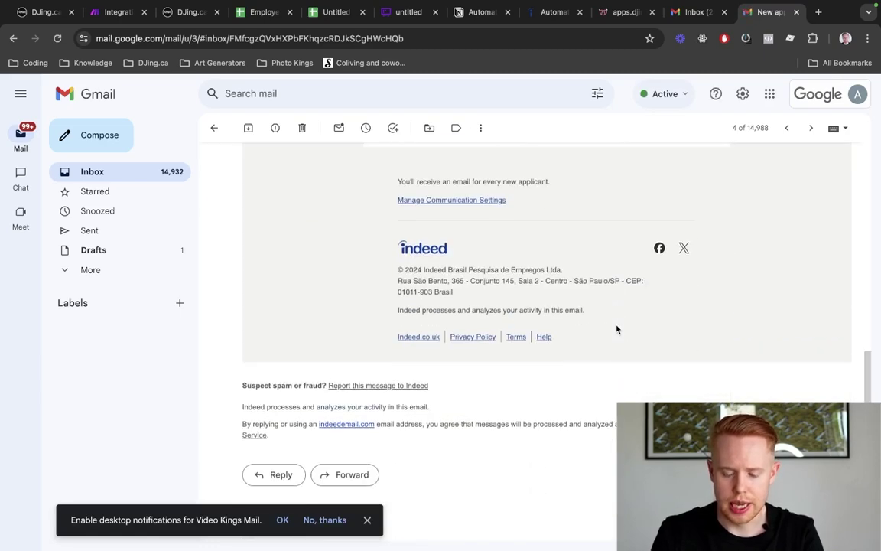
scroll(616, 329, "up", 10)
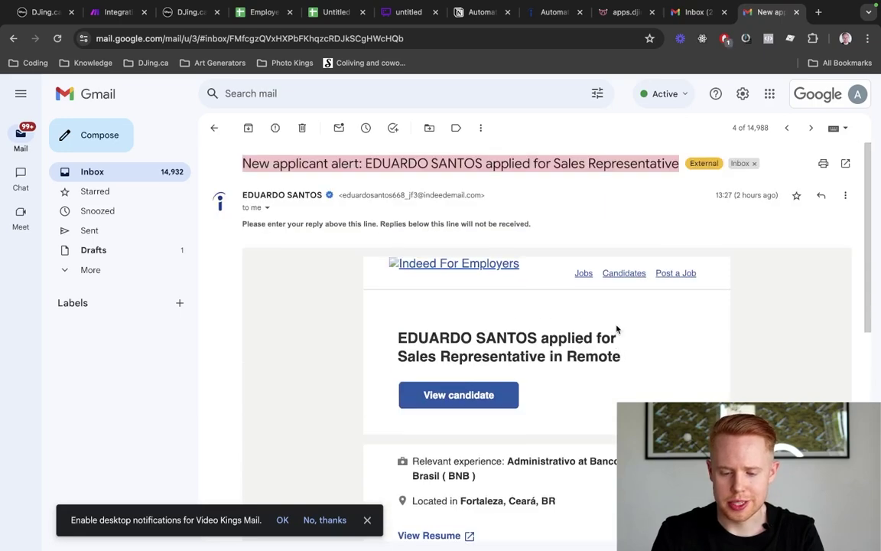
scroll(617, 329, "down", 3)
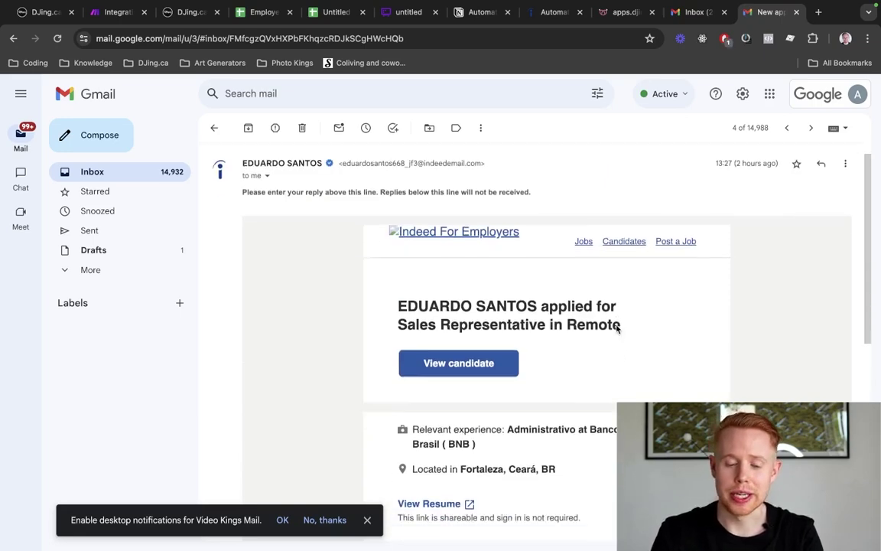
scroll(616, 329, "up", 3)
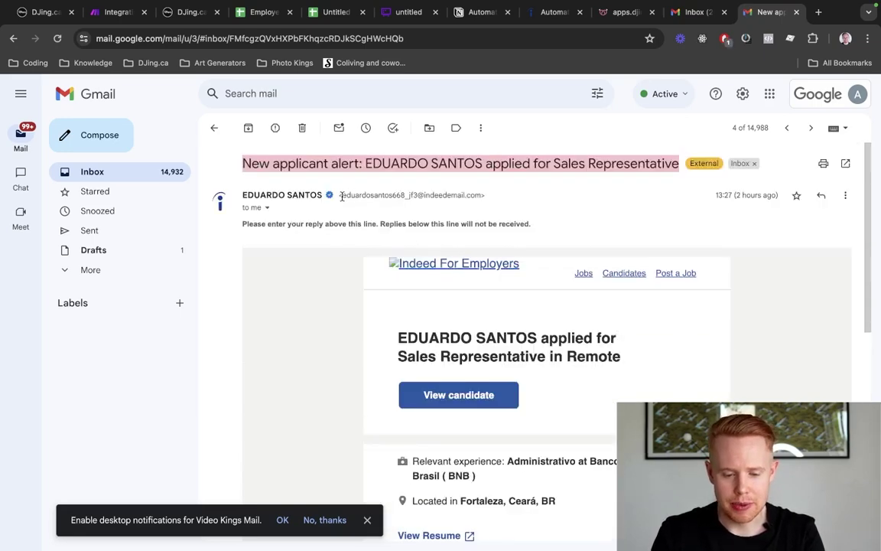
left_click_drag(343, 196, 475, 197)
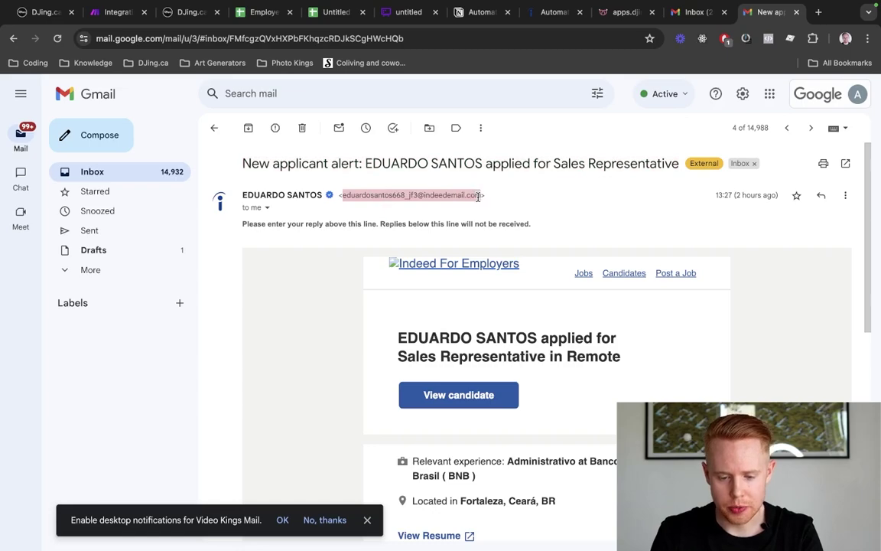
scroll(401, 196, "up", 10)
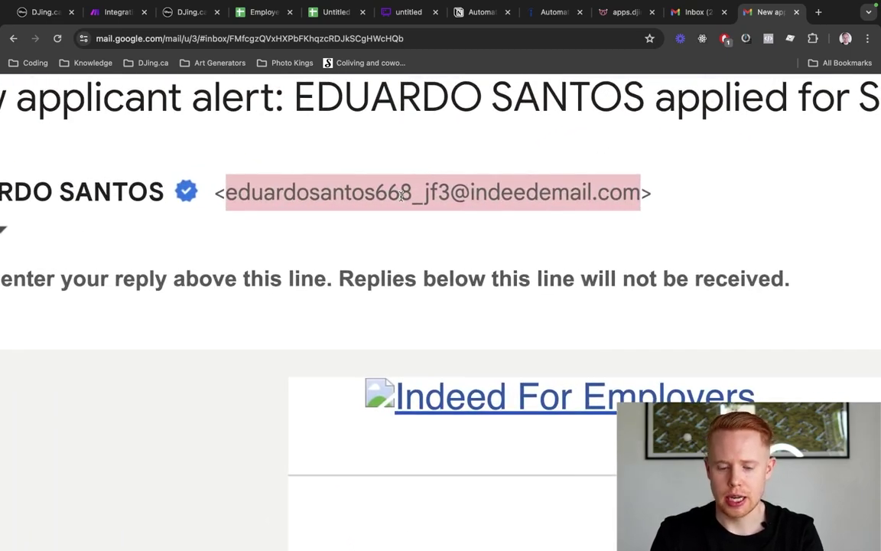
scroll(401, 196, "down", 10)
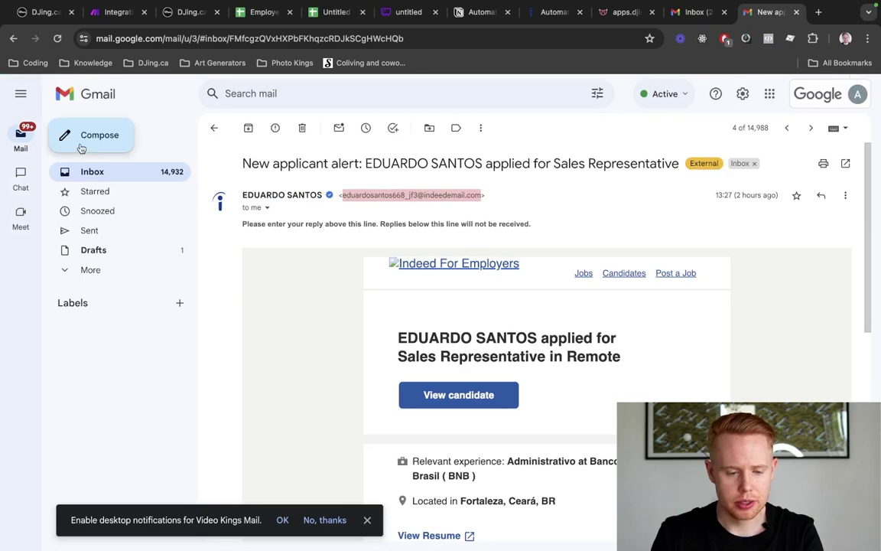
Draft a new email to the applicant's relay address with subject 'Test' and body 'tset'
left_click(79, 141)
key("ctrl+v")
key("Tab")
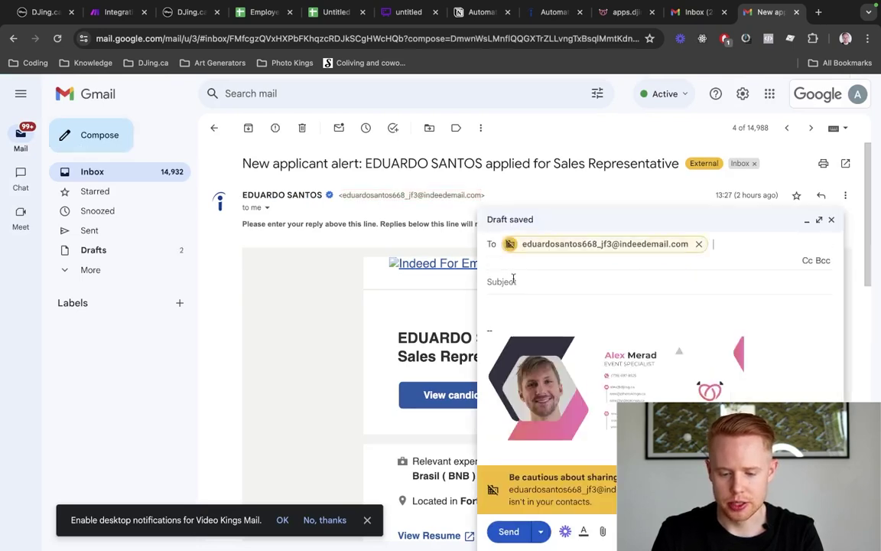
type("Test")
left_click(510, 287)
type("tset")
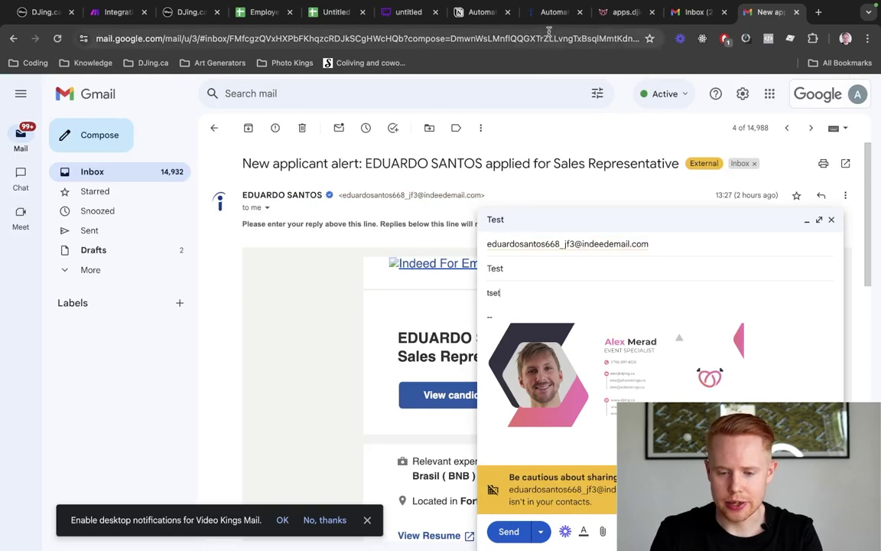
Open the Candidates list on Indeed's employer page
left_click_drag(549, 12, 677, 15)
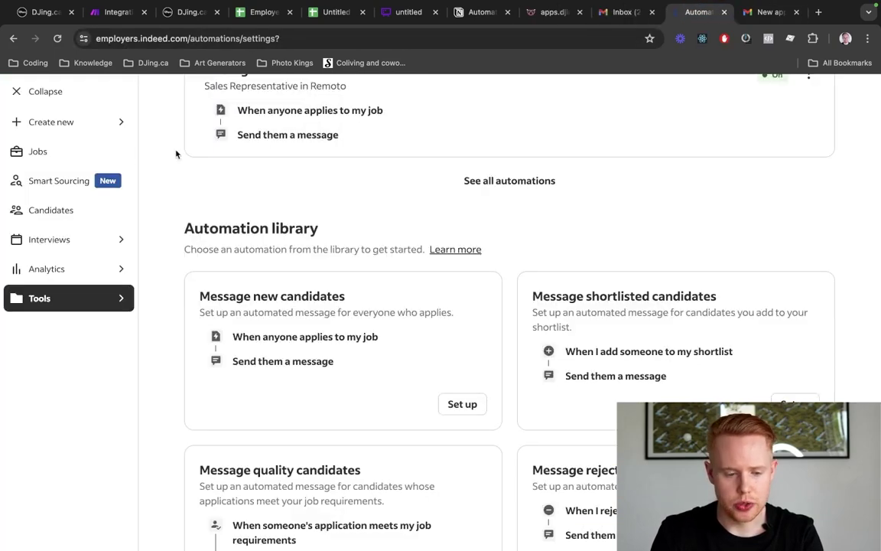
left_click(89, 156)
left_click(65, 211)
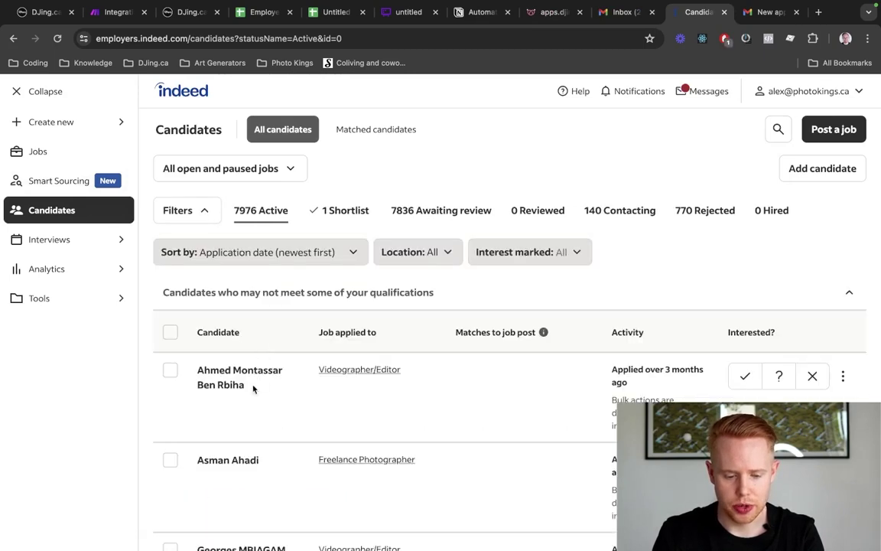
Open the first candidate's profile and read its automated welcome message
left_click(245, 374)
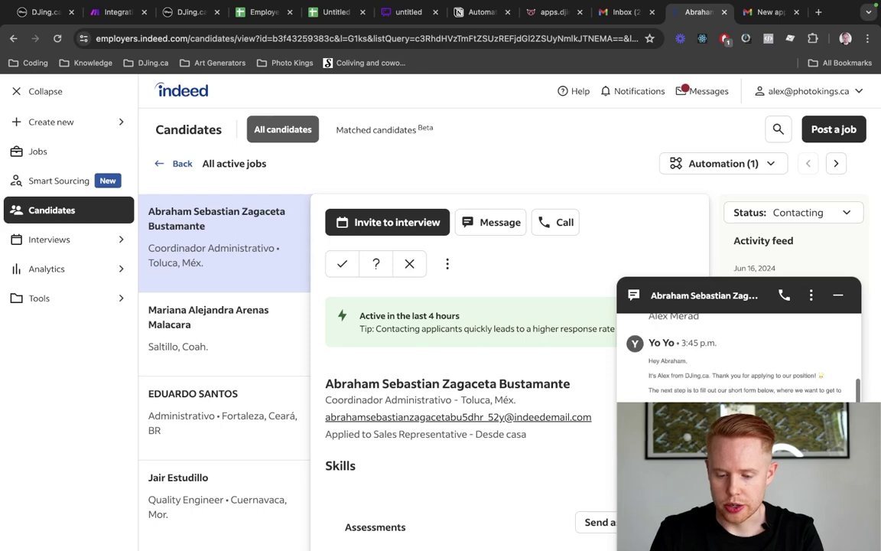
scroll(705, 375, "up", 1)
scroll(705, 375, "down", 1)
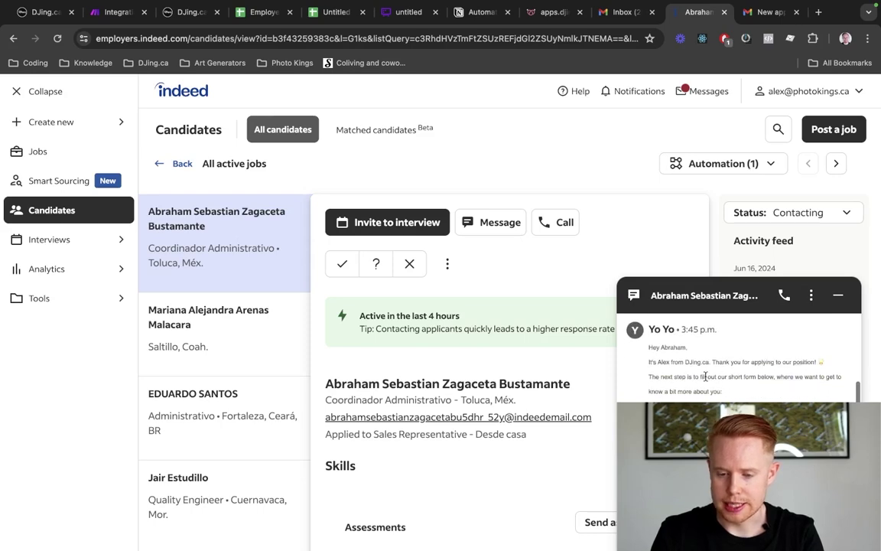
Compare the draft's recipient details with the candidate profile, then discard the test draft
key("ctrl+Tab")
left_click(590, 246)
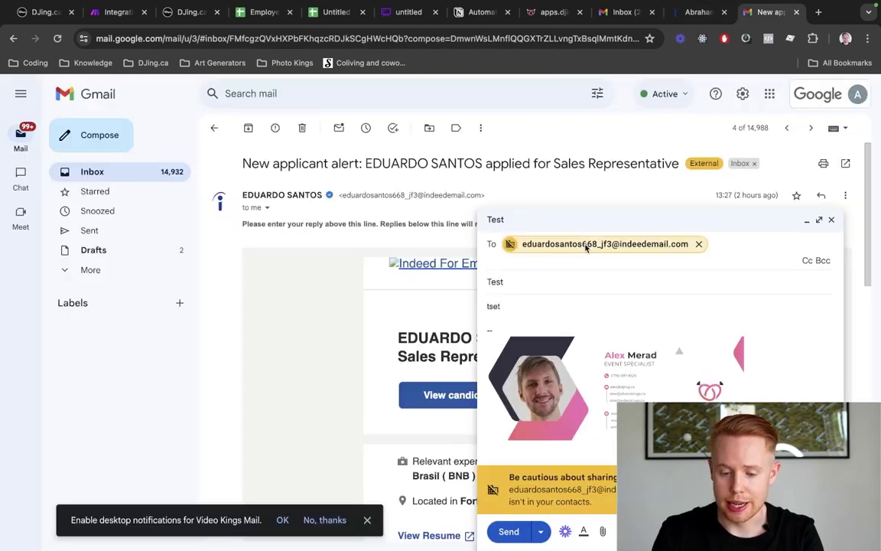
left_click(585, 244)
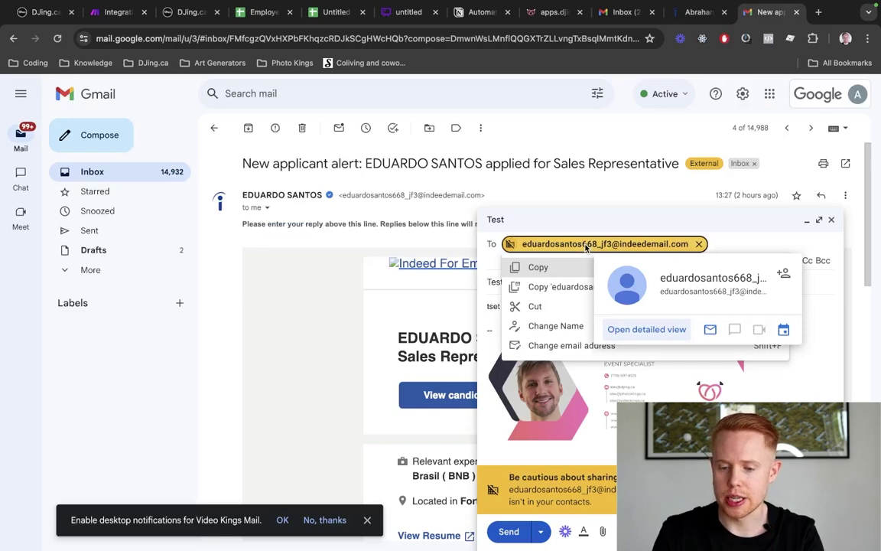
key("ctrl+shift+Tab")
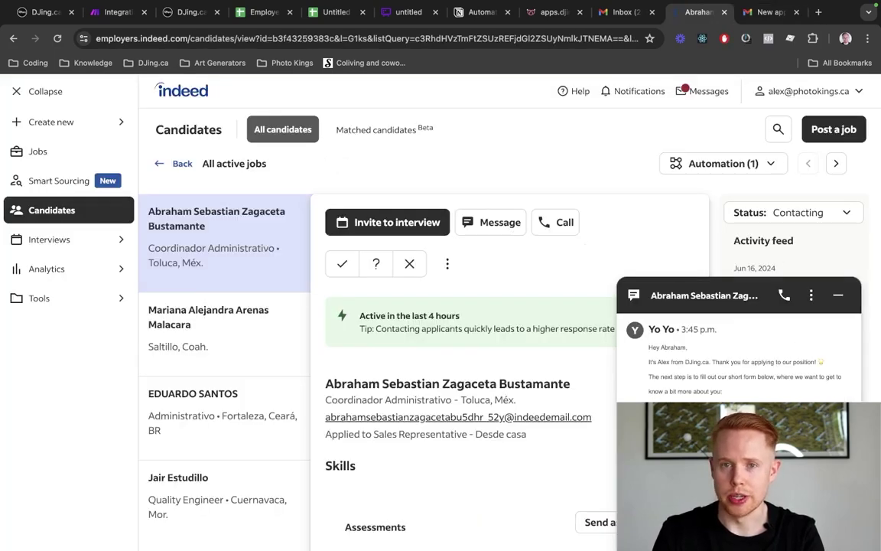
scroll(723, 388, "down", 1)
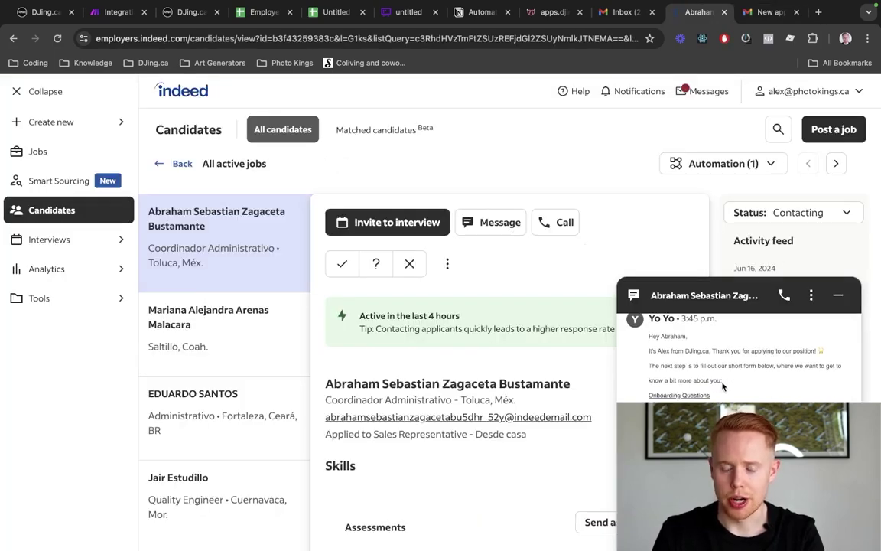
key("ctrl+Tab")
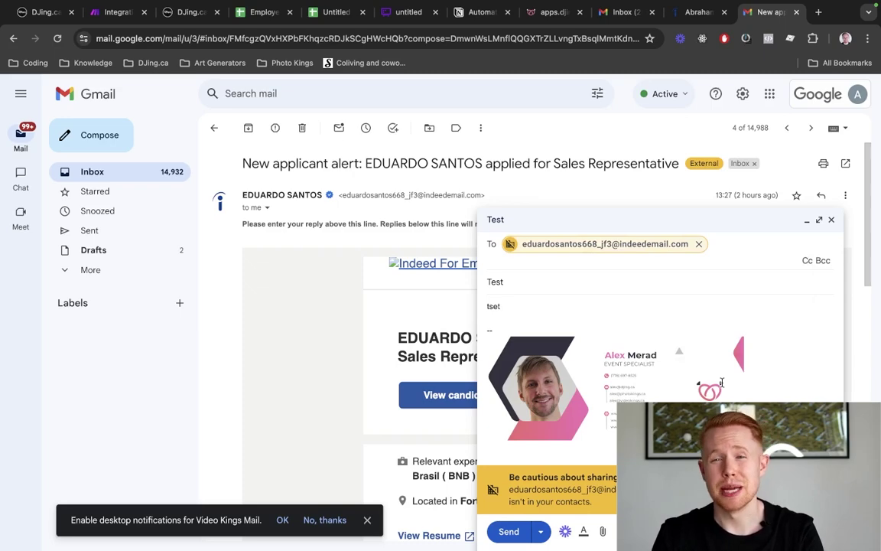
key("ctrl+shift+Tab")
key("ctrl+shift+Tab")
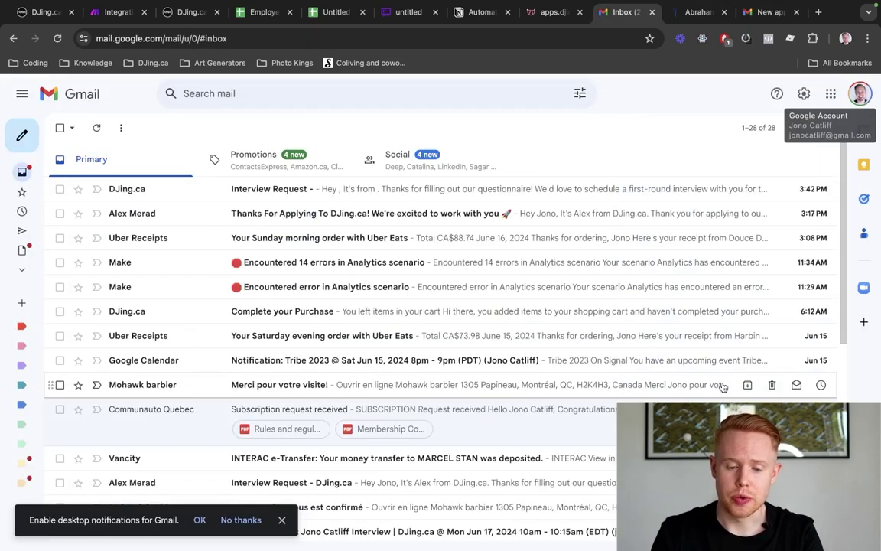
key("ctrl+Tab")
key("ctrl+Tab")
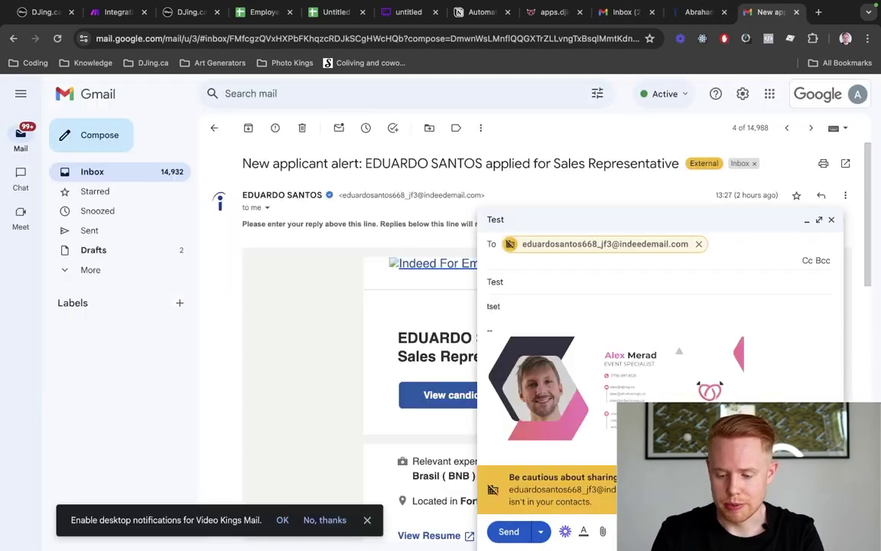
key("ctrl+shift+d")
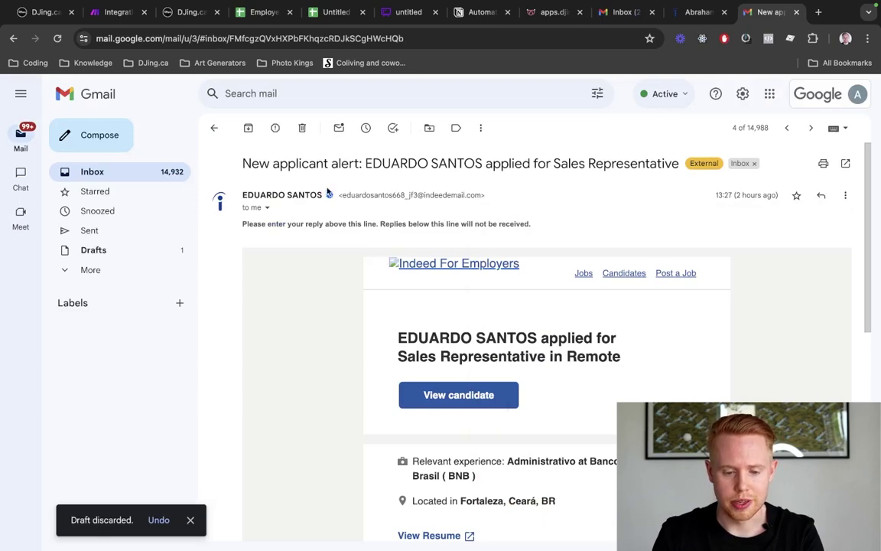
left_click_drag(341, 194, 474, 193)
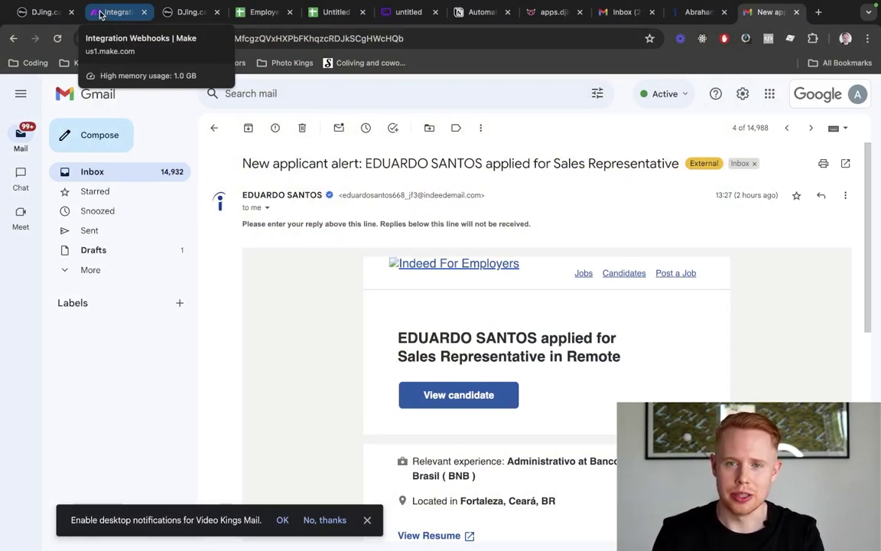
Leave the current Make scenario without saving its changes and create a new scenario
left_click(101, 14)
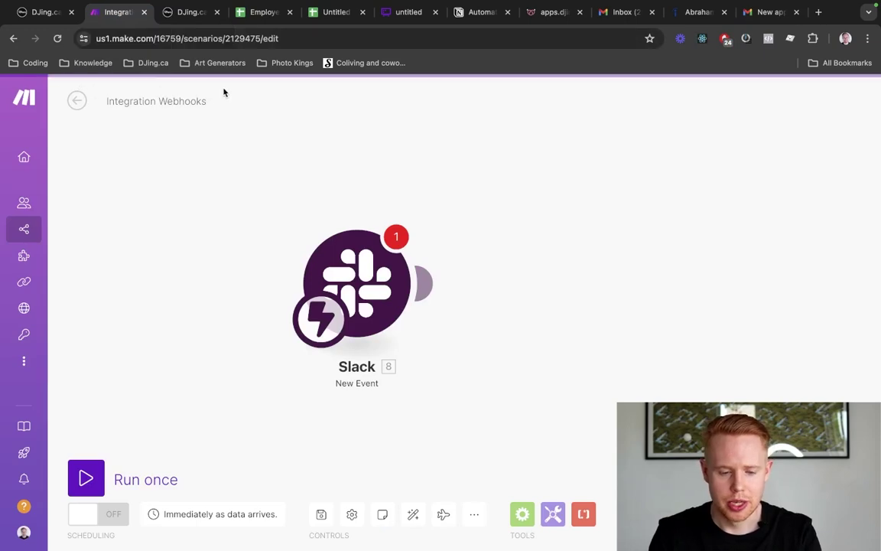
left_click(28, 237)
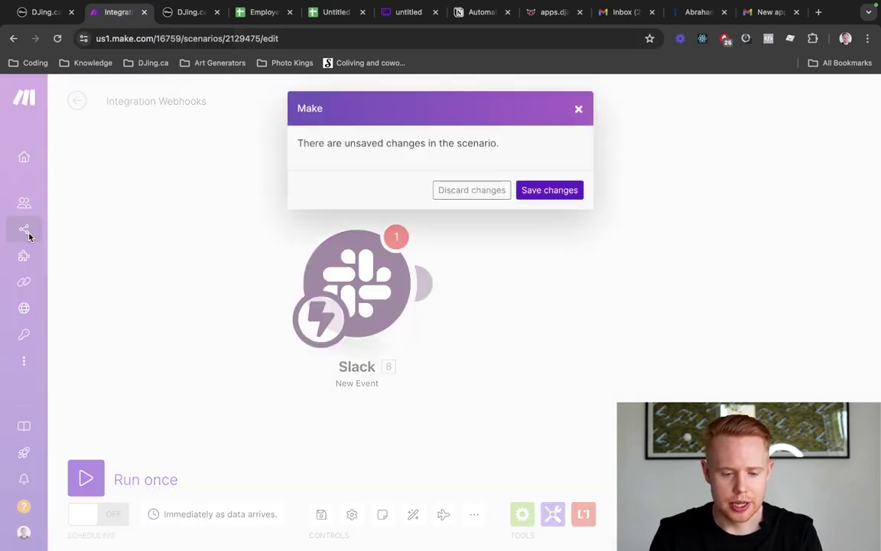
left_click(456, 196)
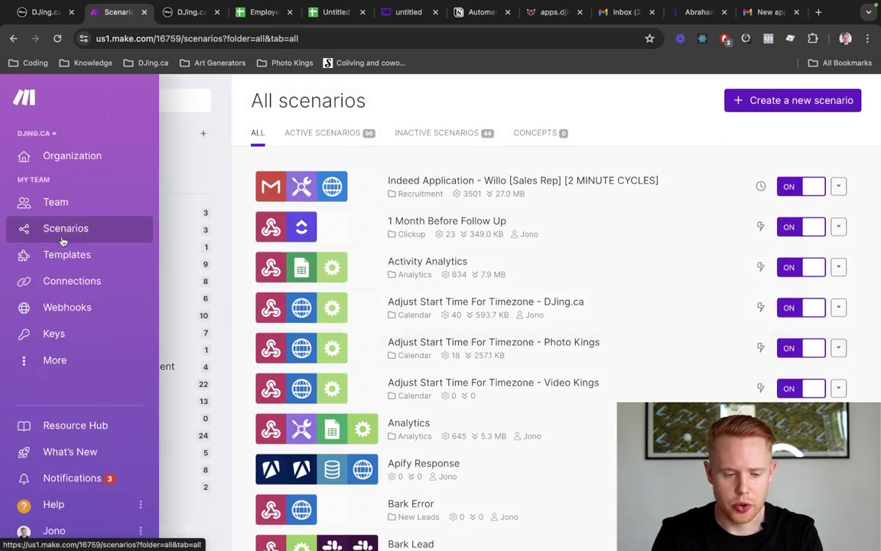
left_click(756, 104)
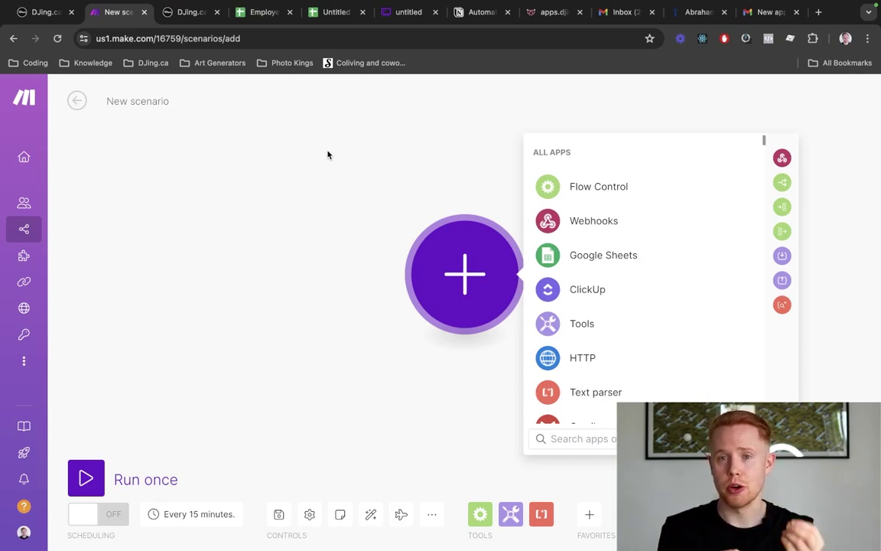
key("ctrl+Tab")
key("ctrl+Tab")
key("ctrl+Tab")
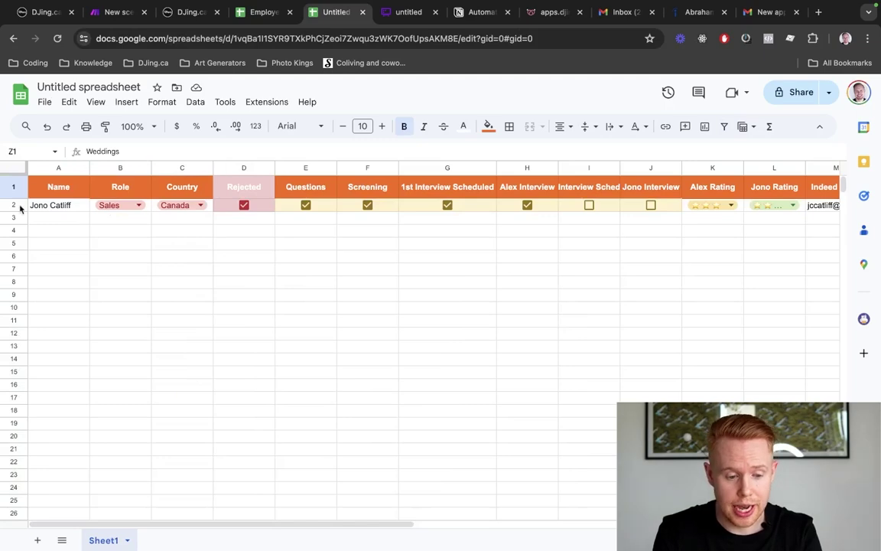
left_click(13, 219)
key("ctrl+shift+Tab")
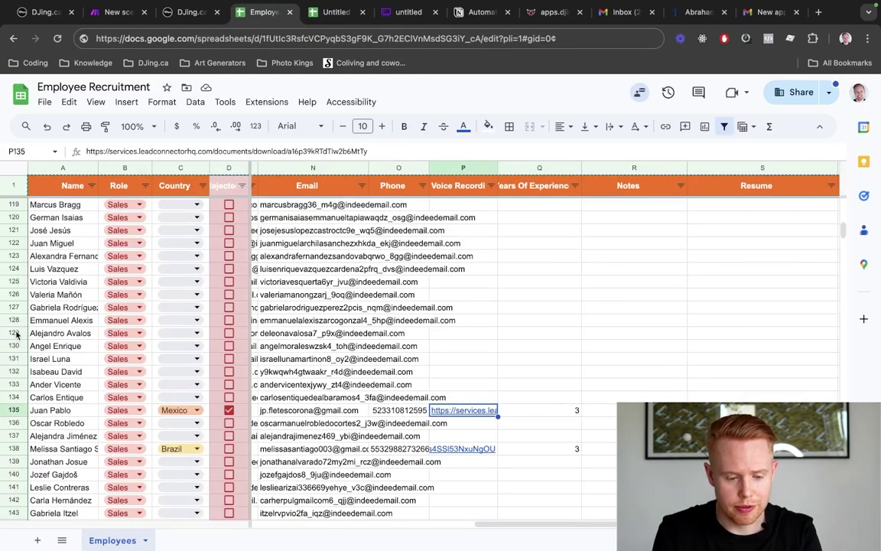
left_click(11, 217)
left_click(10, 229, "shift")
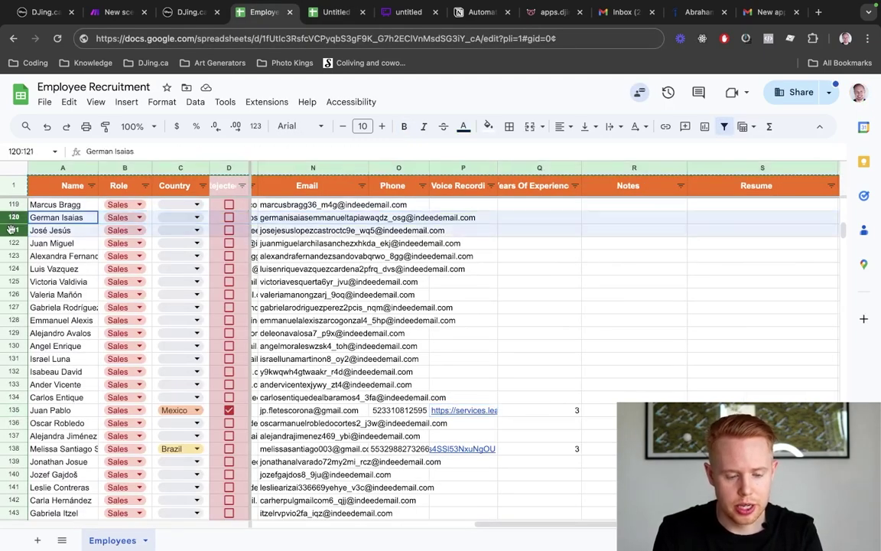
key("super+2")
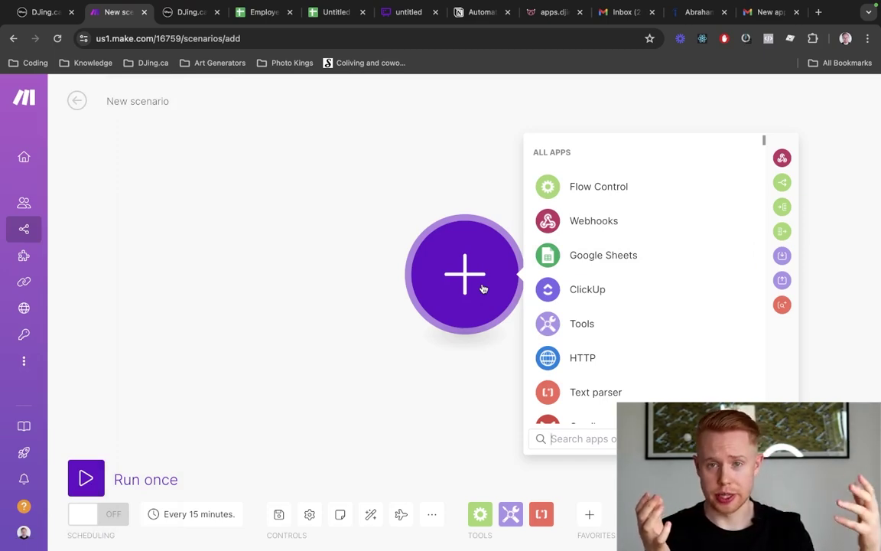
Add a Gmail Watch Emails trigger using the Video Kings connection
type("gmail")
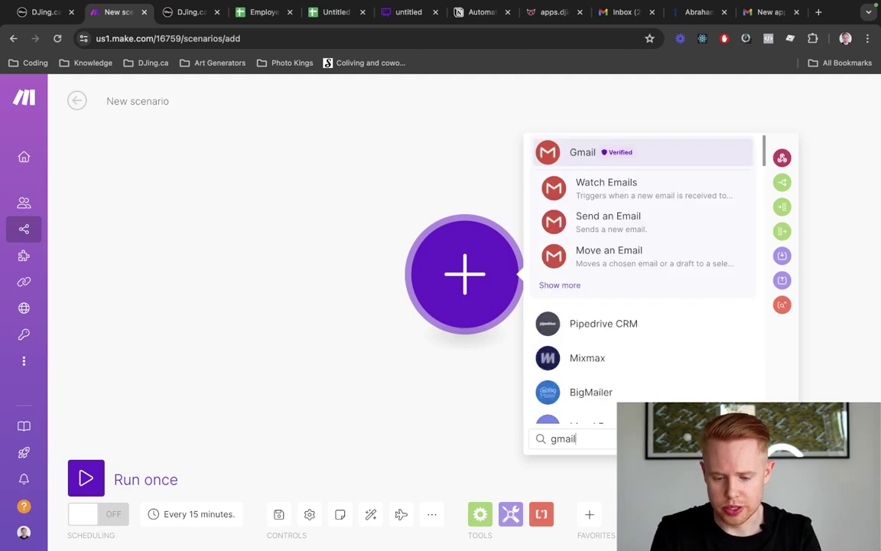
left_click(576, 155)
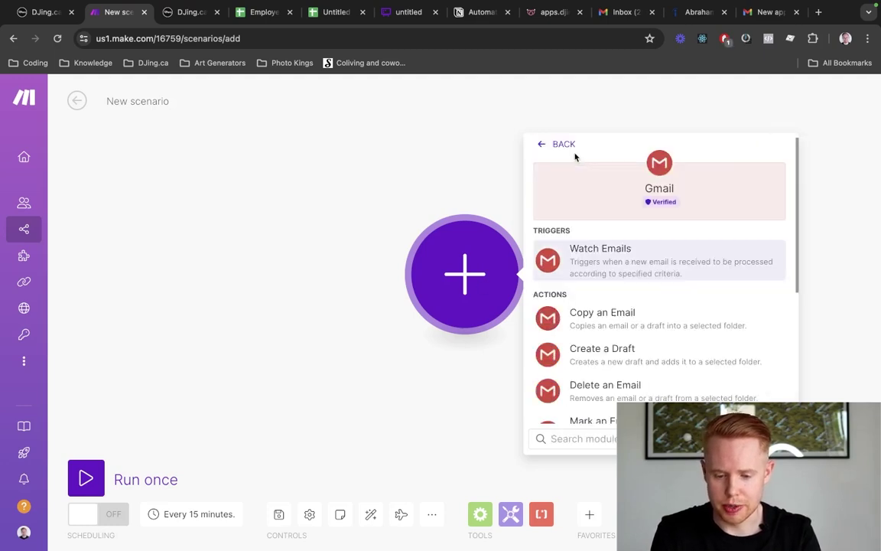
left_click(576, 253)
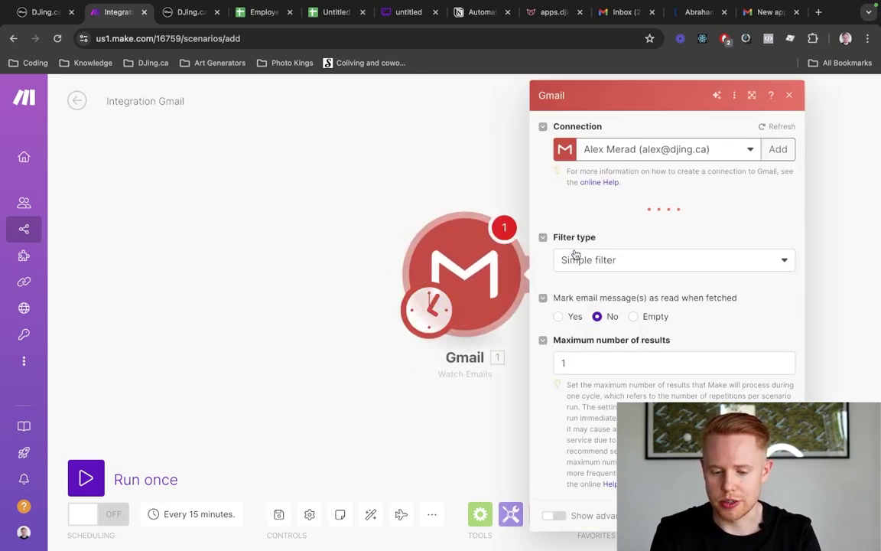
left_click(711, 151)
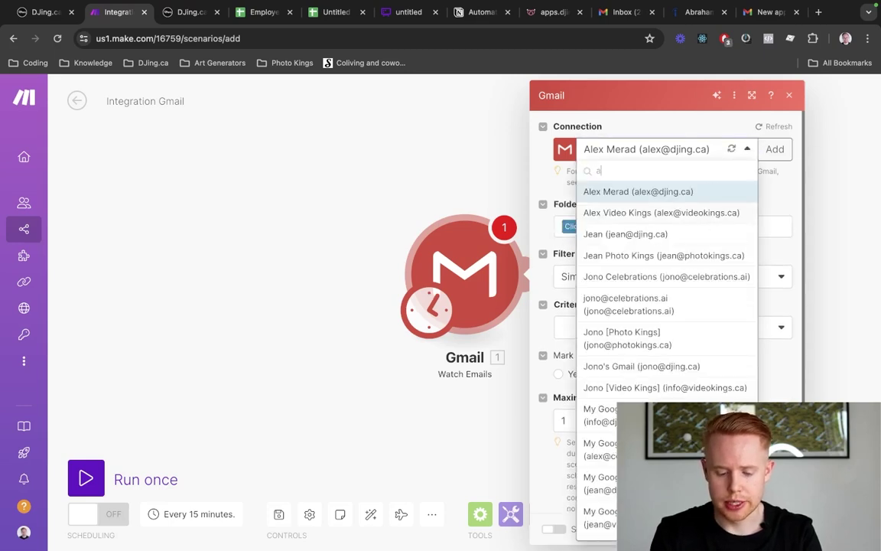
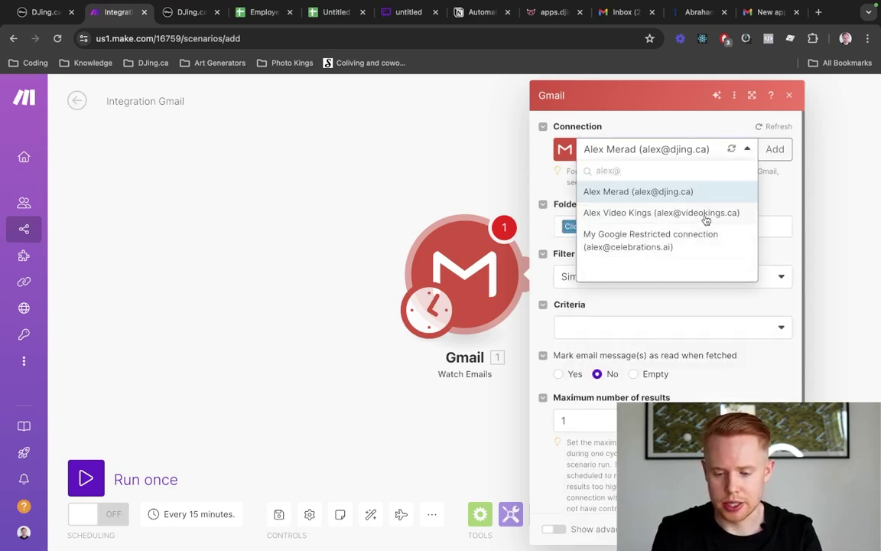
left_click(705, 214)
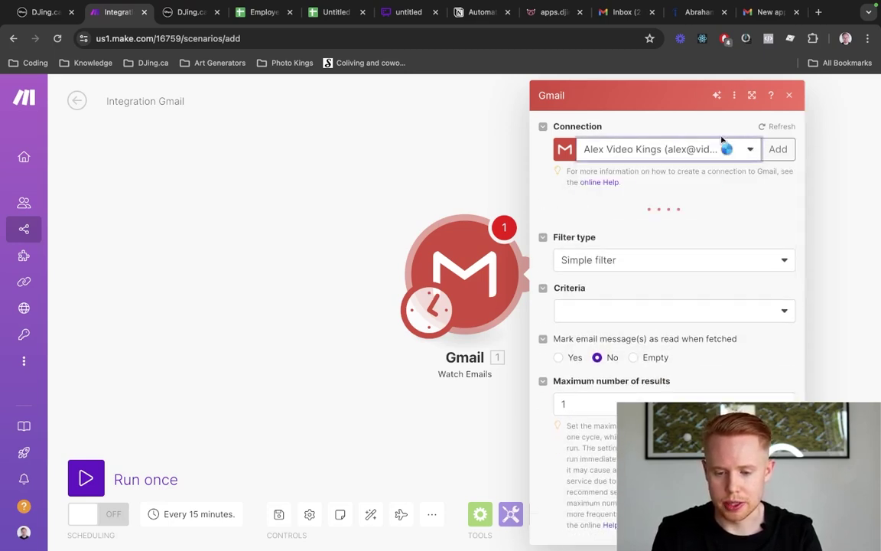
Look over a sample Indeed applicant alert email in Gmail
left_click(761, 14)
scroll(396, 305, "down", 2)
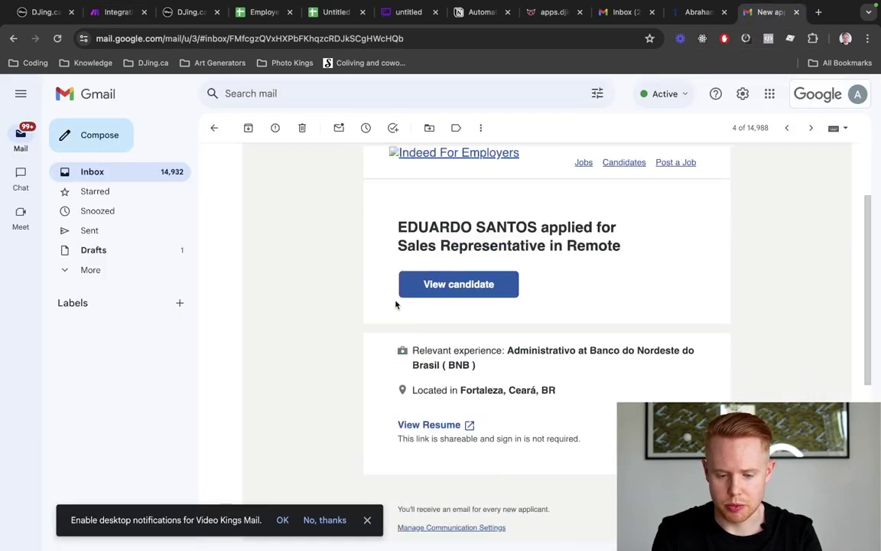
scroll(395, 306, "up", 2)
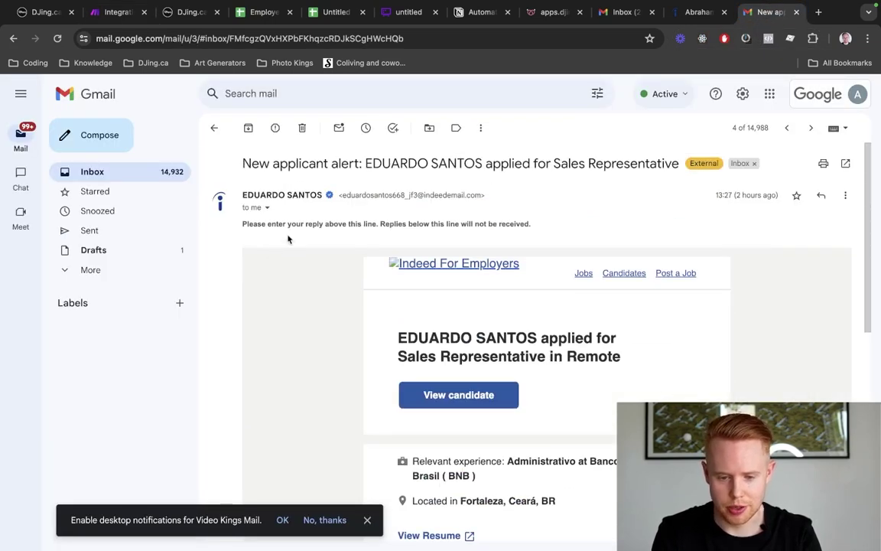
left_click(127, 12)
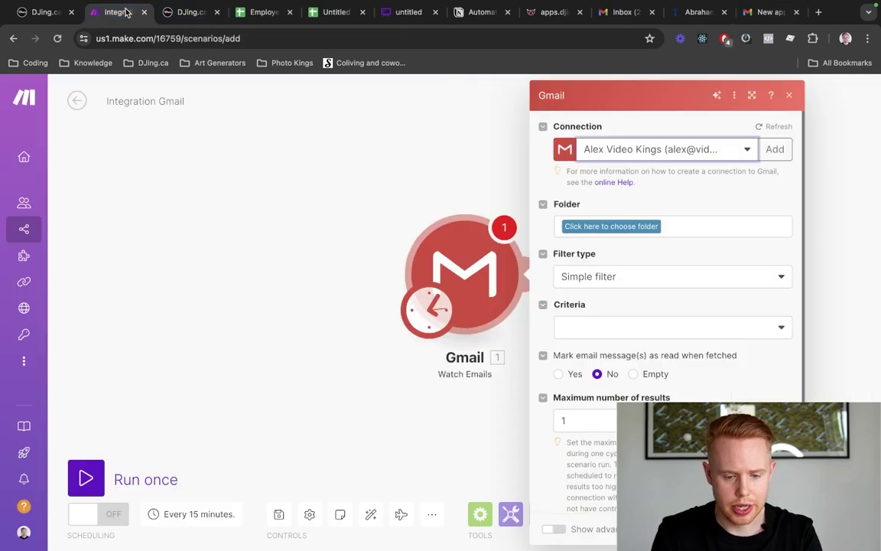
Set the trigger's filter type to Gmail filter with query 'indeed'
left_click(595, 335)
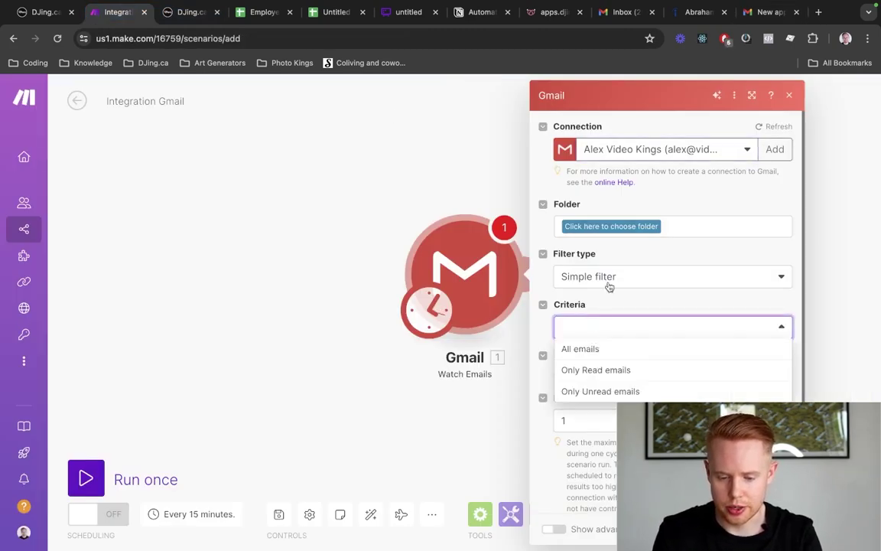
left_click(611, 279)
left_click(592, 319)
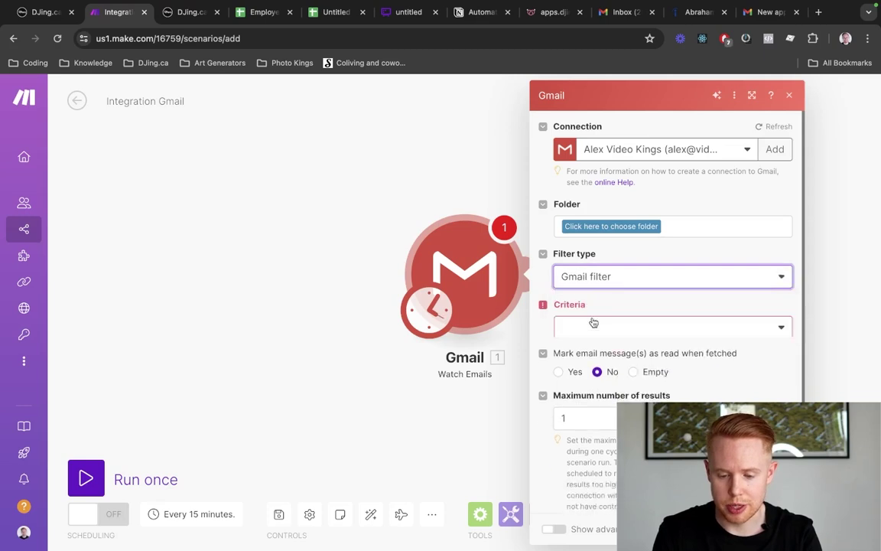
left_click(595, 327)
type("indeed")
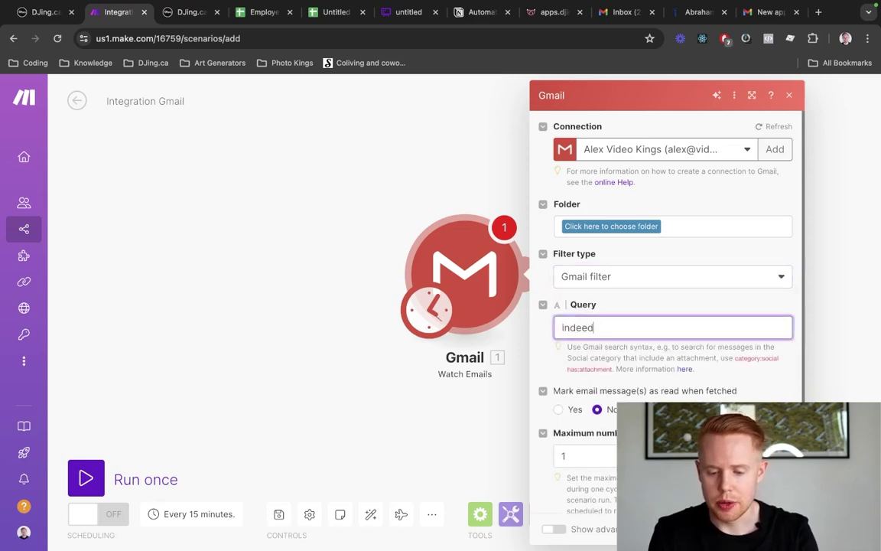
left_click_drag(605, 310, 567, 305)
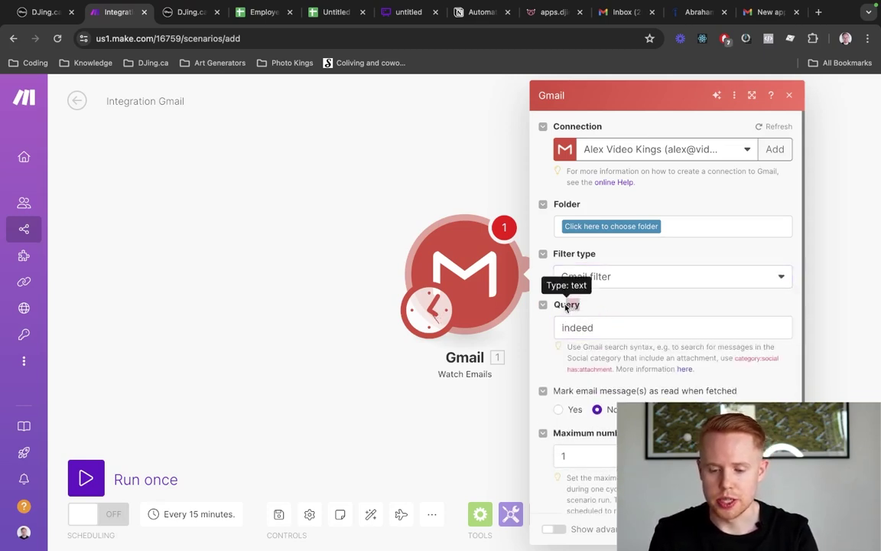
left_click(769, 12)
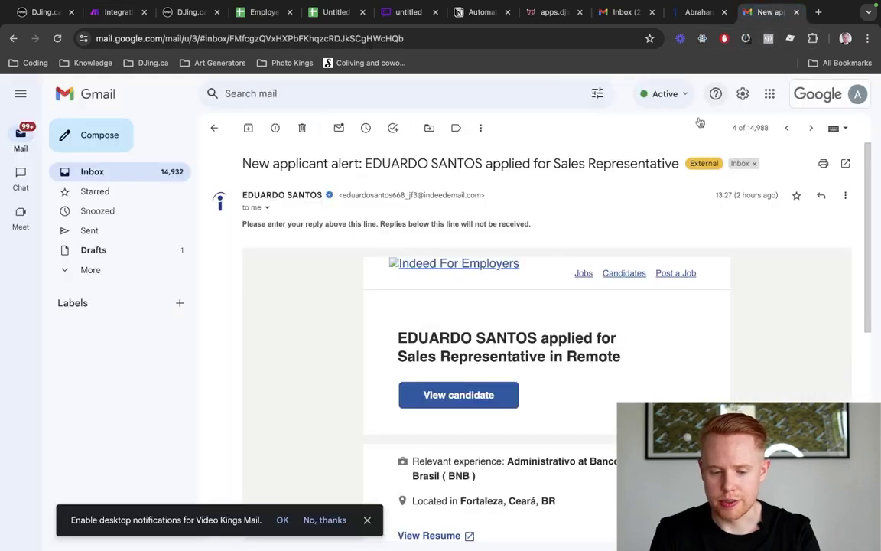
Search Gmail for 'indeed' and scan the listed Sales Representative new-applicant alert emails
left_click(355, 103)
type("ind")
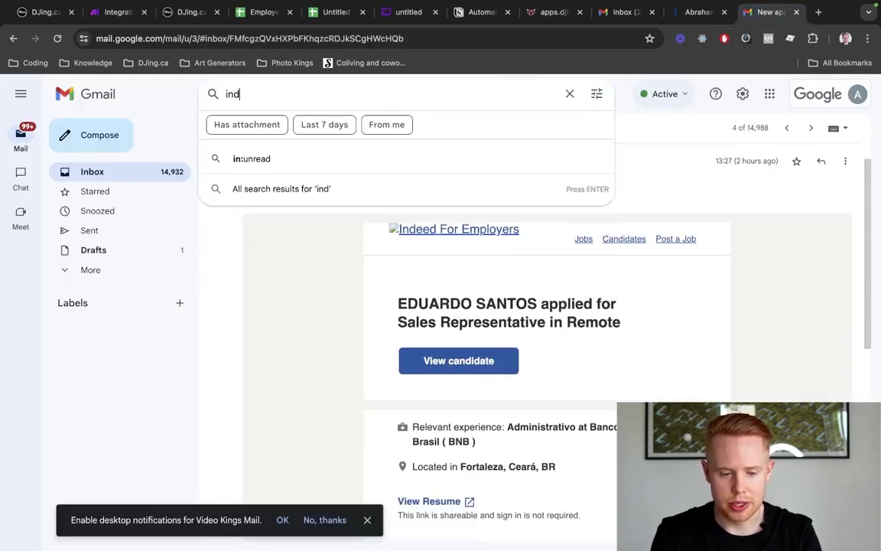
type("eed")
key("Return")
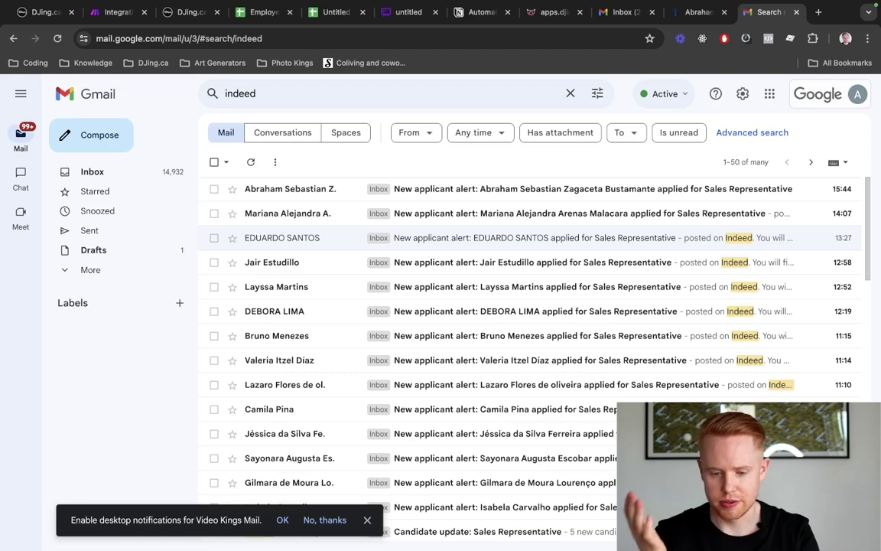
scroll(257, 290, "down", 8)
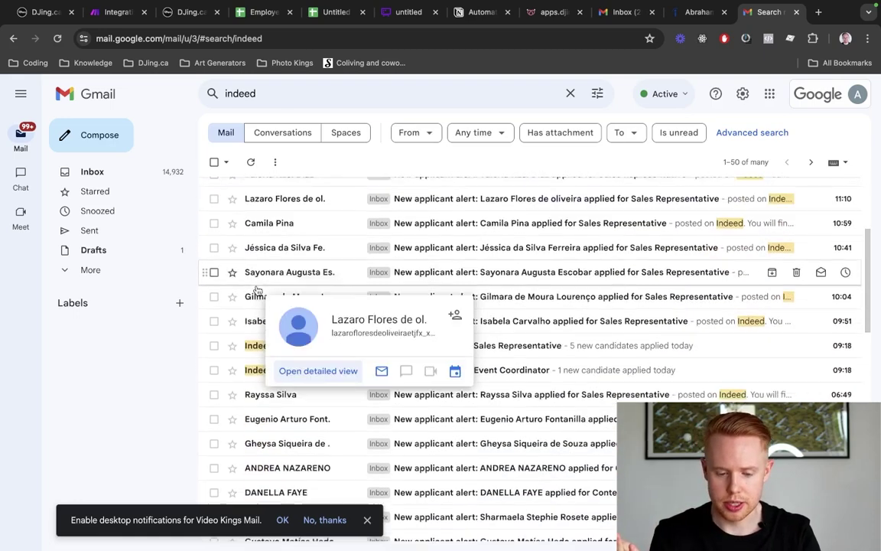
scroll(475, 271, "up", 8)
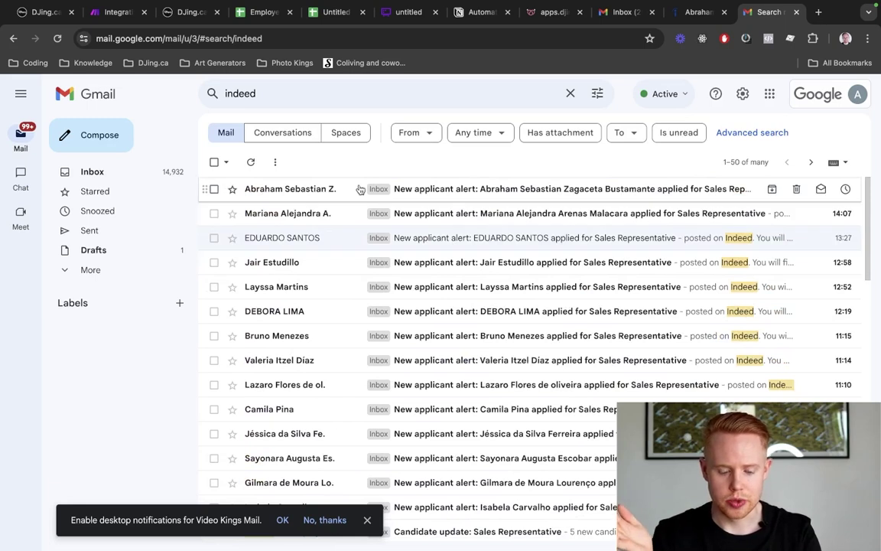
Back in Make, check the Watch Emails module's maximum number of results setting
key("ctrl+2")
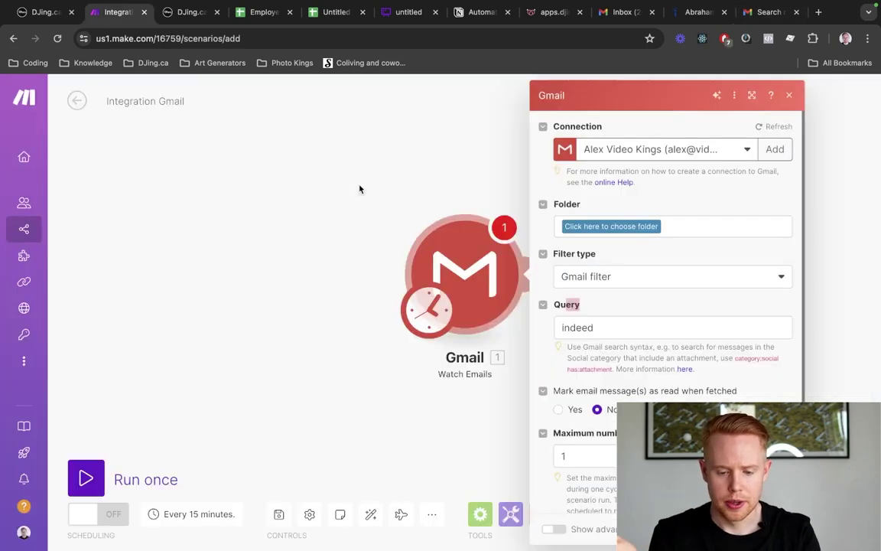
scroll(622, 281, "down", 2)
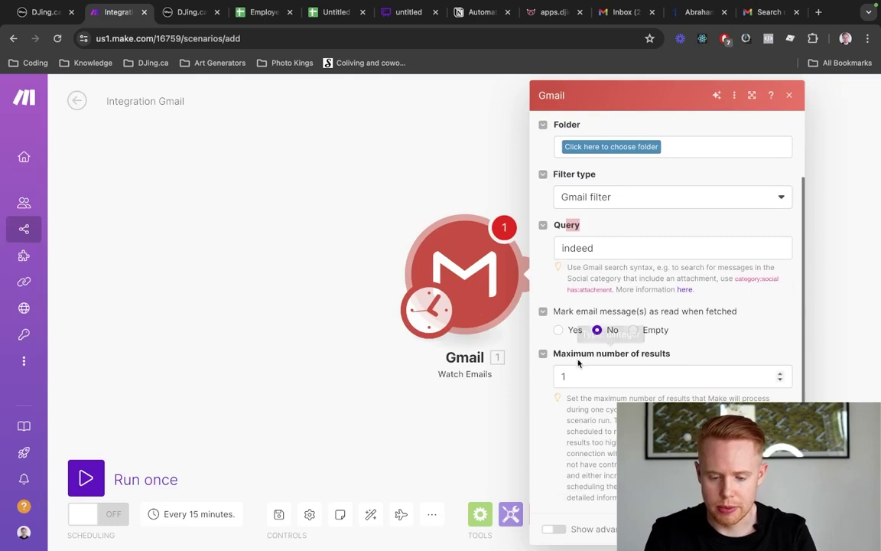
left_click_drag(581, 359, 673, 361)
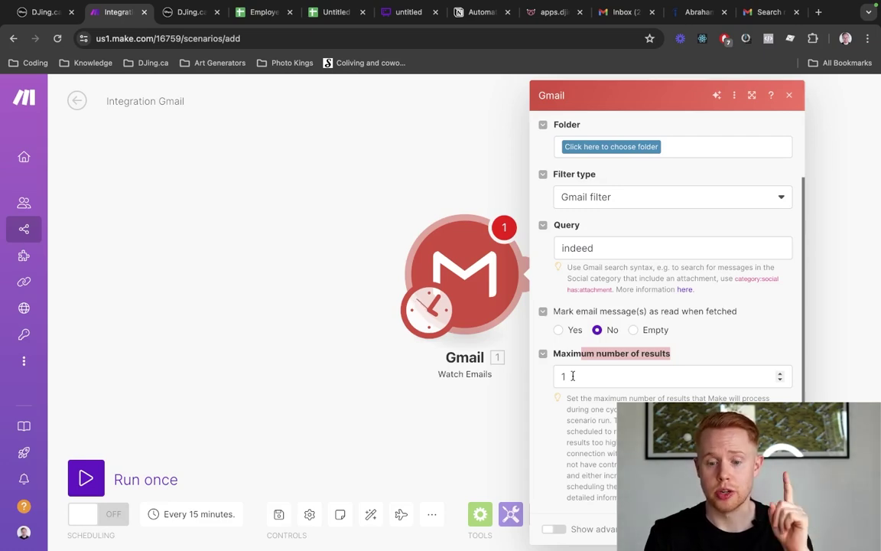
In the 'indeed' results, tick the four newest applicant alert emails
key("super+9")
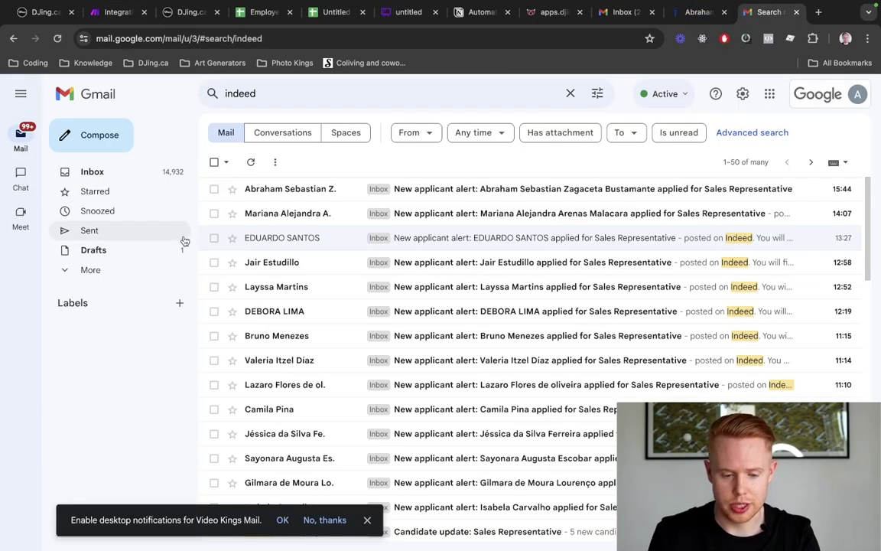
left_click(214, 189)
left_click(215, 190)
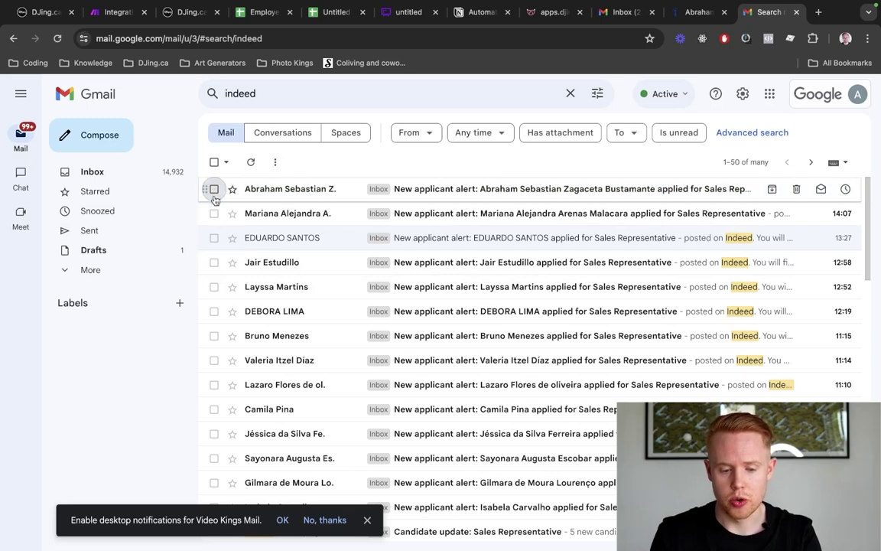
left_click(215, 189)
left_click(215, 213)
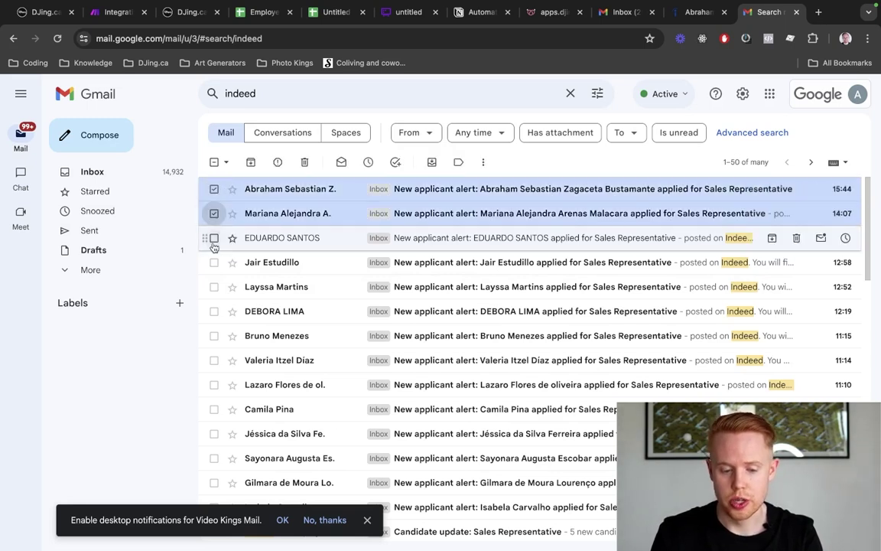
left_click(214, 238)
left_click(214, 263)
Set the Watch Emails module to watch the Inbox folder and save it
key("super+2")
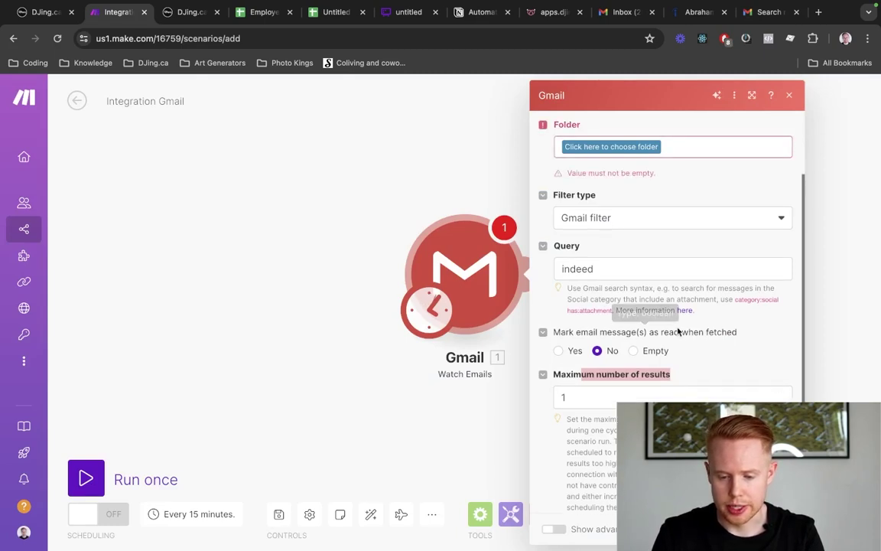
scroll(675, 327, "up", 2)
left_click(624, 224)
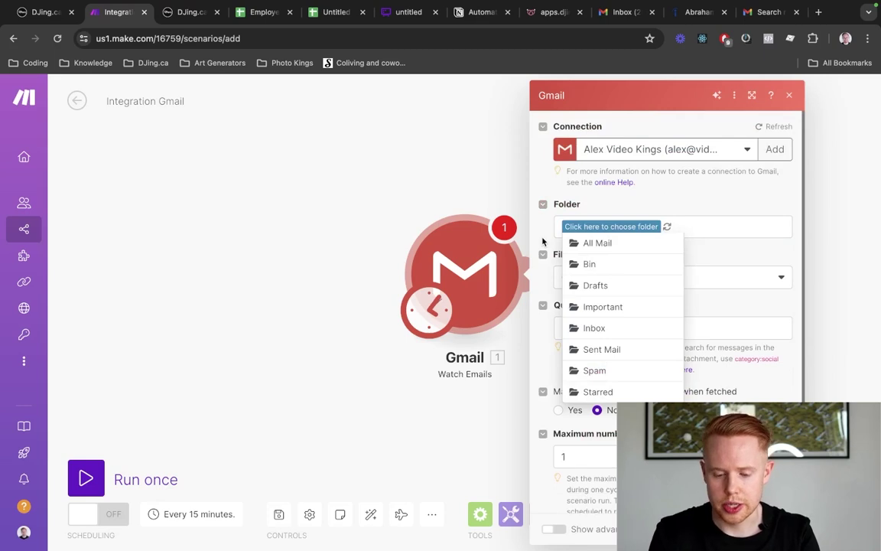
left_click(597, 332)
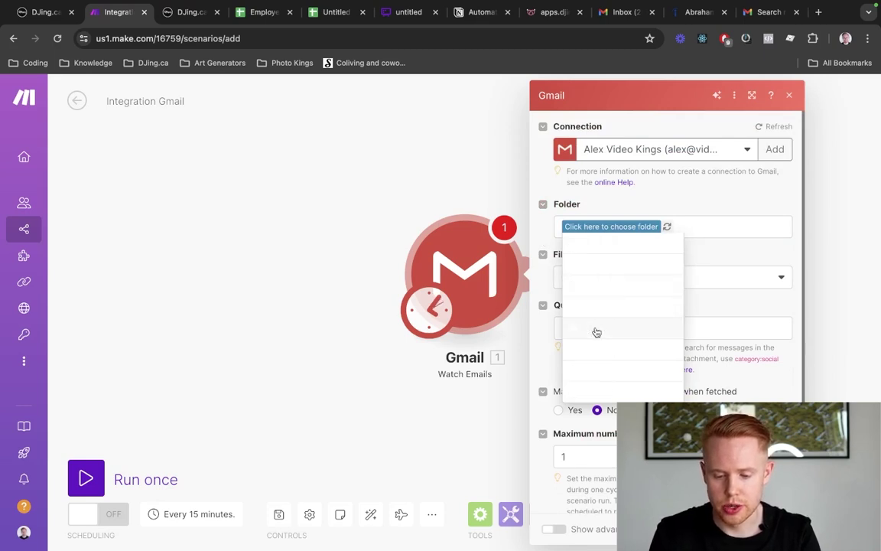
key("Return")
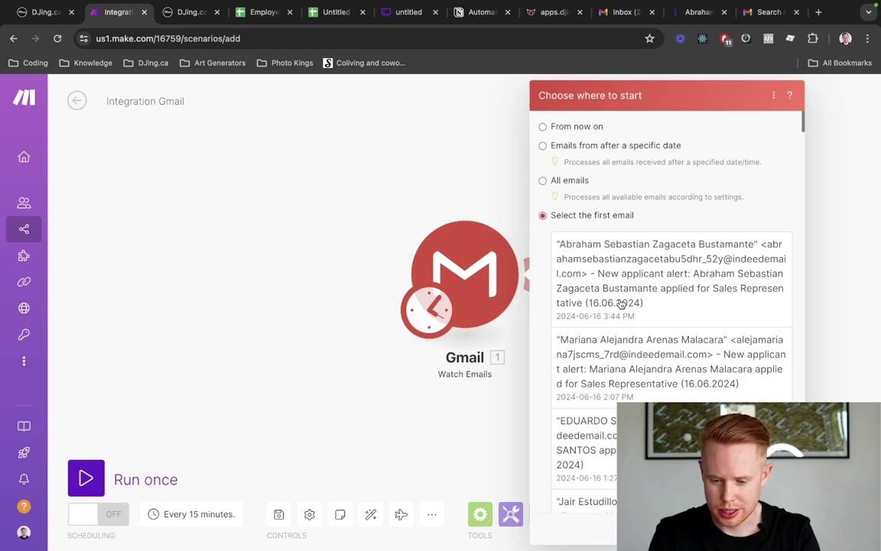
Start from the newest applicant alert email and run the scenario once
left_click(621, 305)
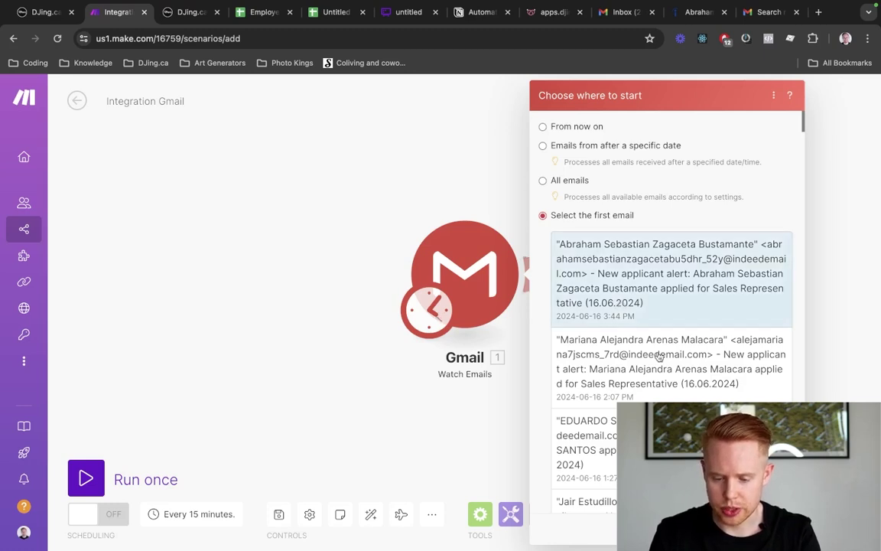
left_click(781, 528)
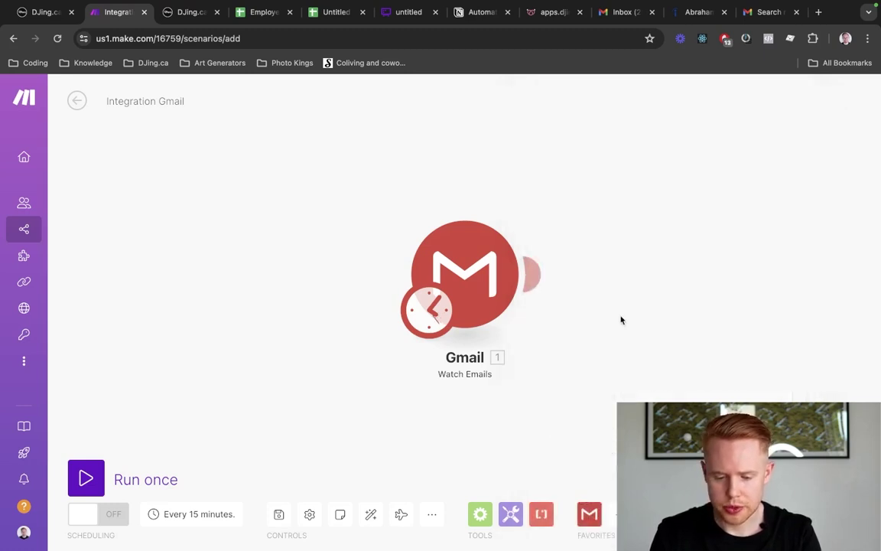
left_click_drag(621, 320, 545, 318)
left_click(85, 478)
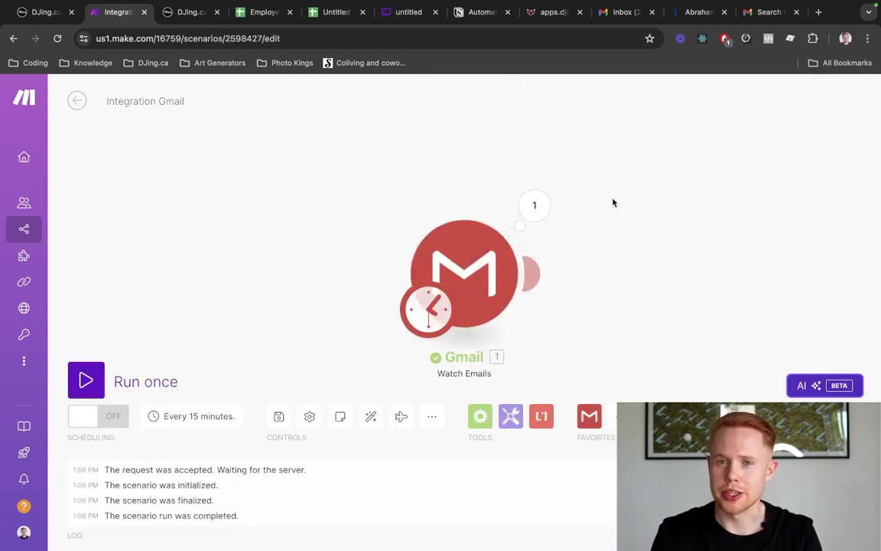
Inspect Bundle 1 in the Gmail module's output, then return to the Gmail search results
left_click(537, 213)
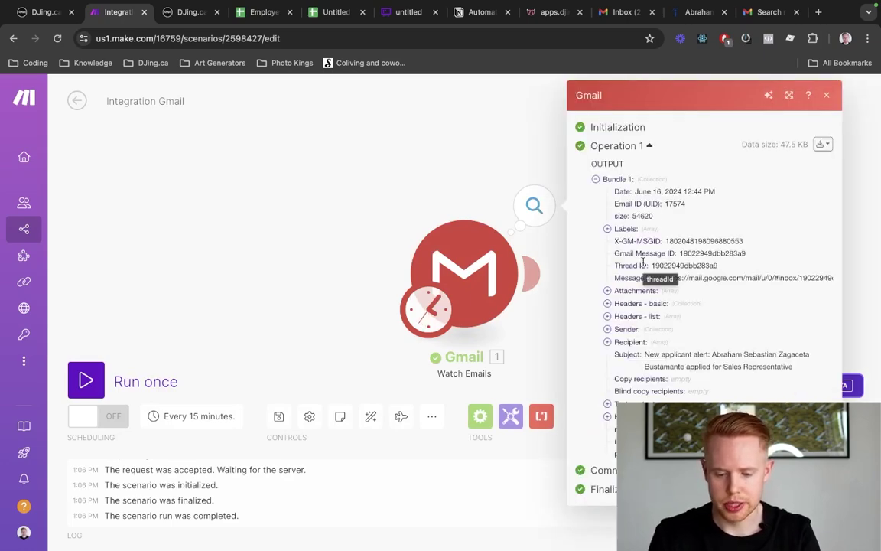
key("super+9")
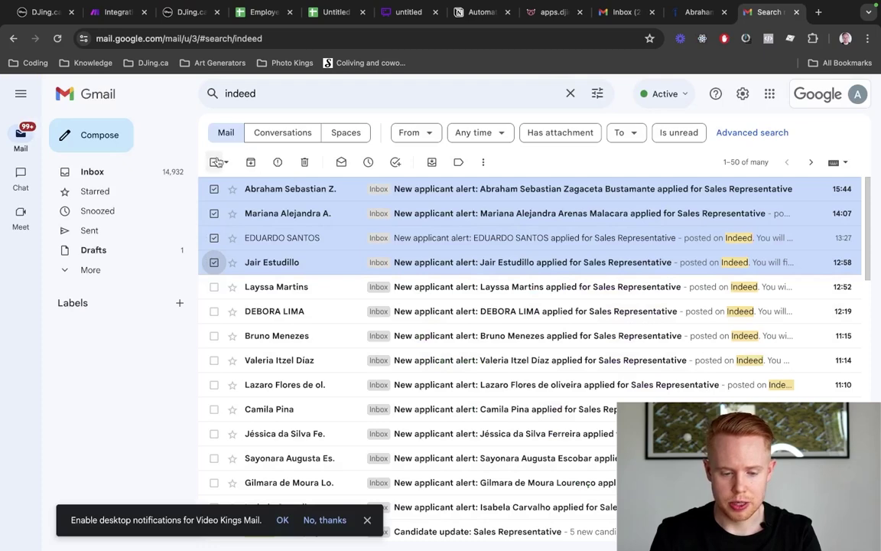
Open the newest Indeed Sales Representative applicant alert and read it through before returning to Make
left_click(217, 162)
left_click(369, 184)
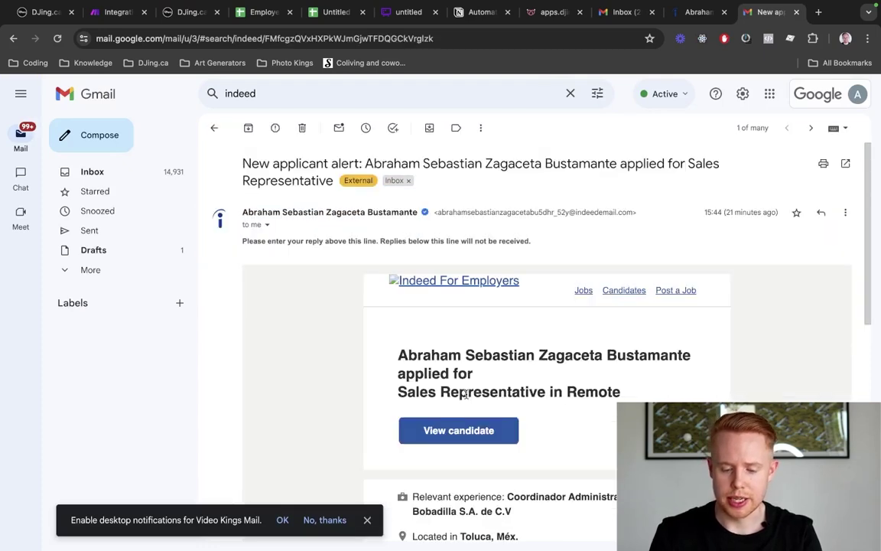
scroll(491, 434, "down", 5)
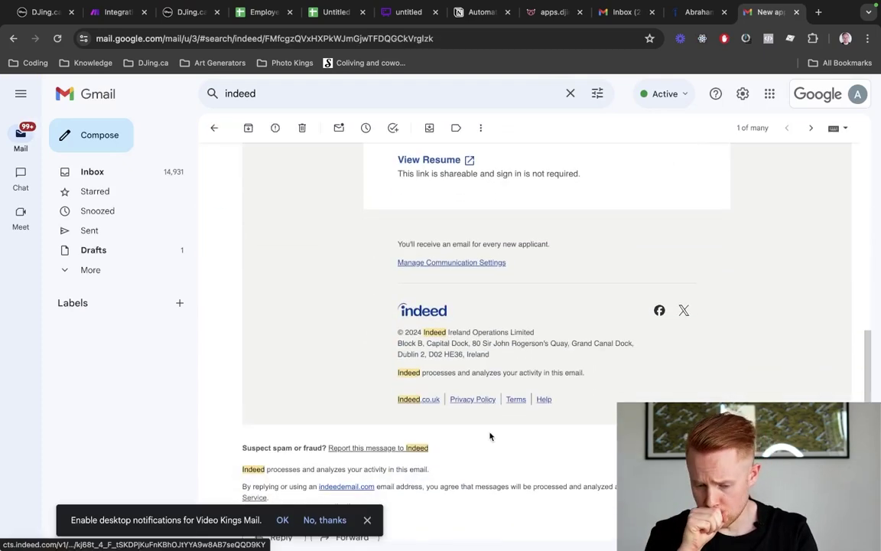
scroll(490, 435, "up", 3)
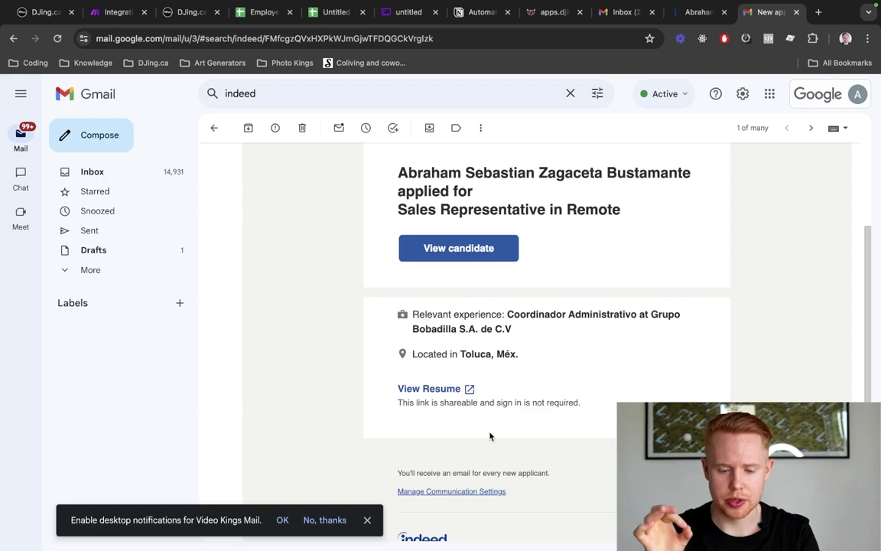
scroll(491, 436, "up", 2)
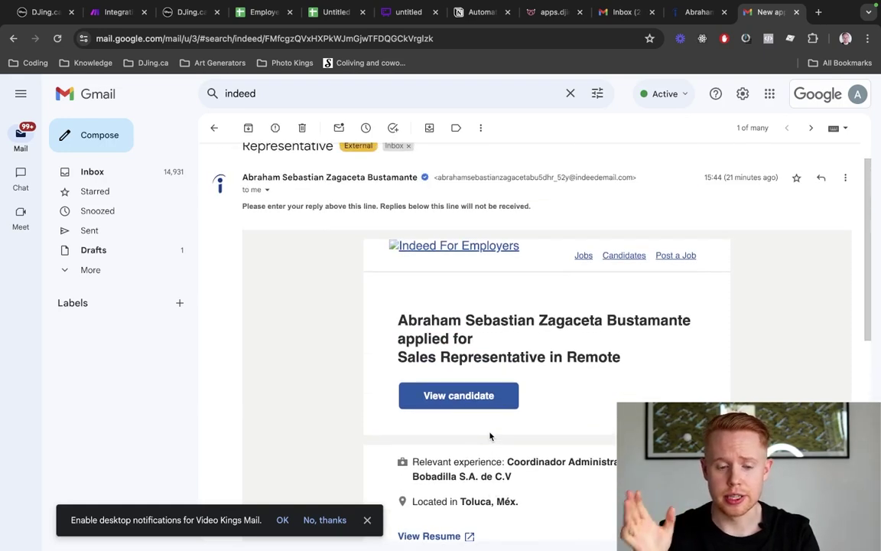
scroll(491, 436, "up", 1)
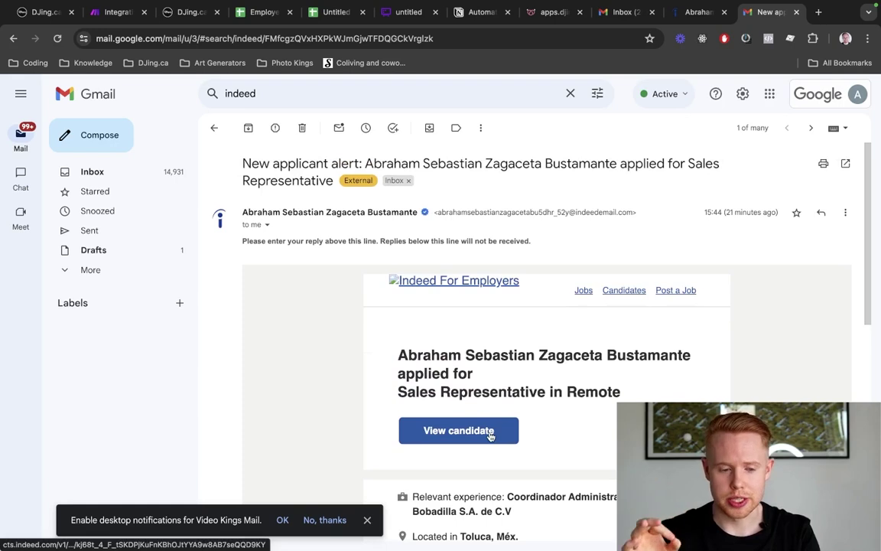
key("super+2")
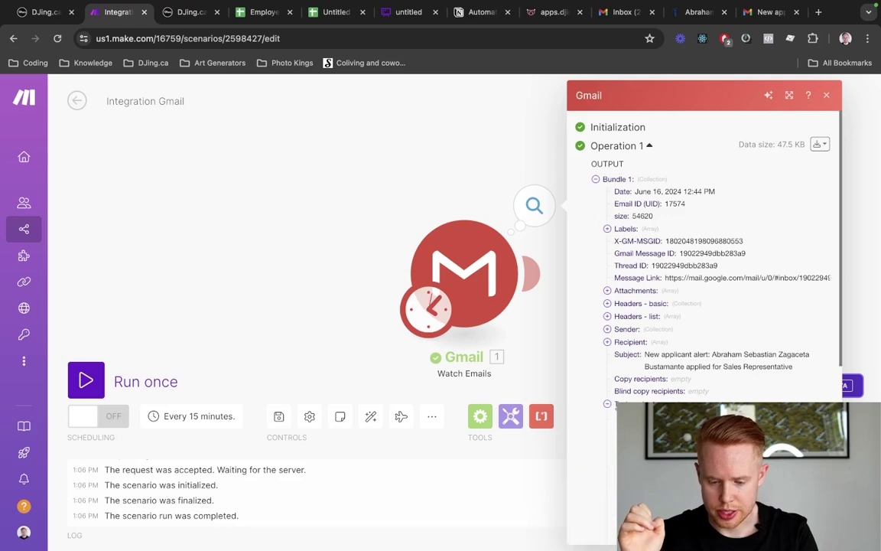
Expand the output bundle's Text content and scroll through it
left_click(607, 403)
scroll(606, 403, "down", 3)
scroll(683, 334, "down", 5)
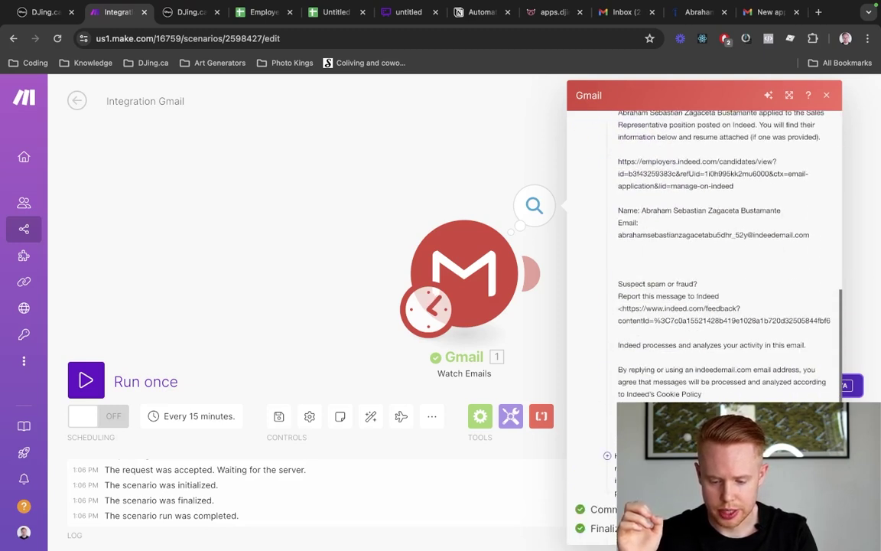
scroll(704, 253, "up", 7)
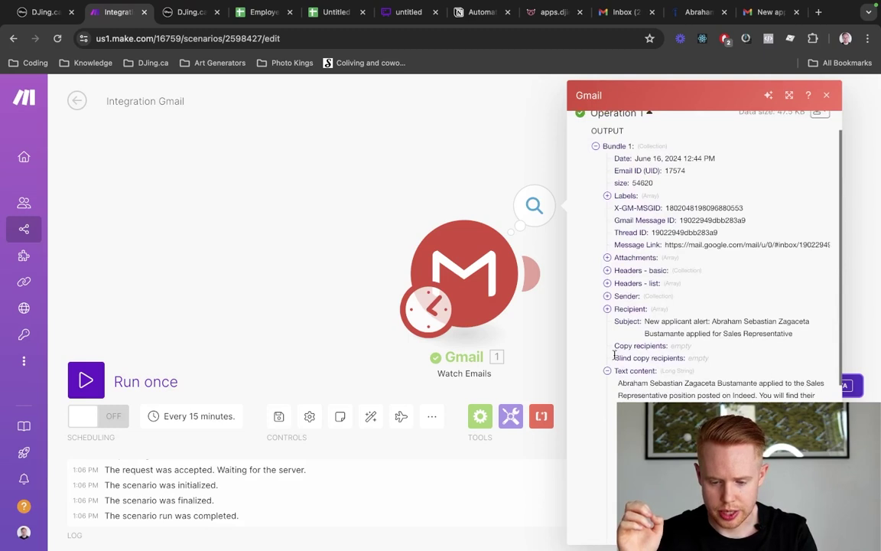
Expand the Recipient and Sender details and highlight both email addresses
left_click(608, 309)
left_click(619, 322)
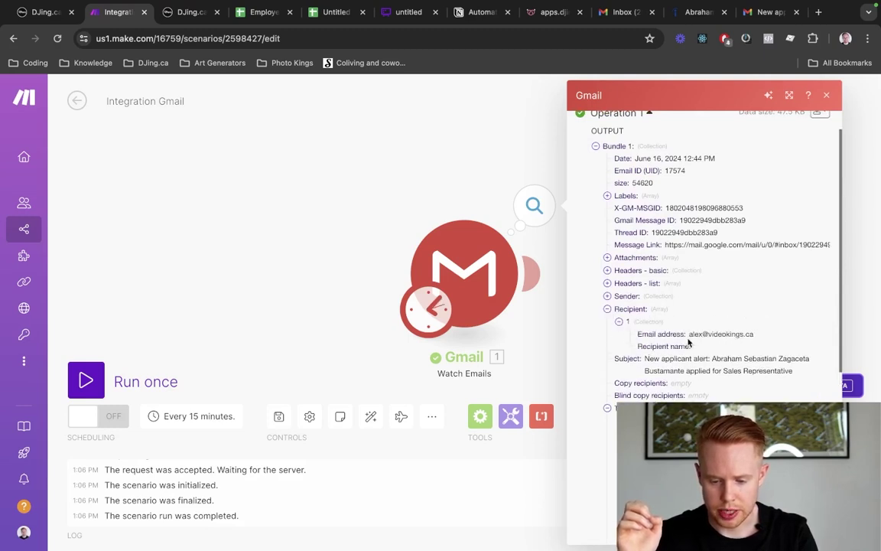
left_click_drag(690, 335, 756, 335)
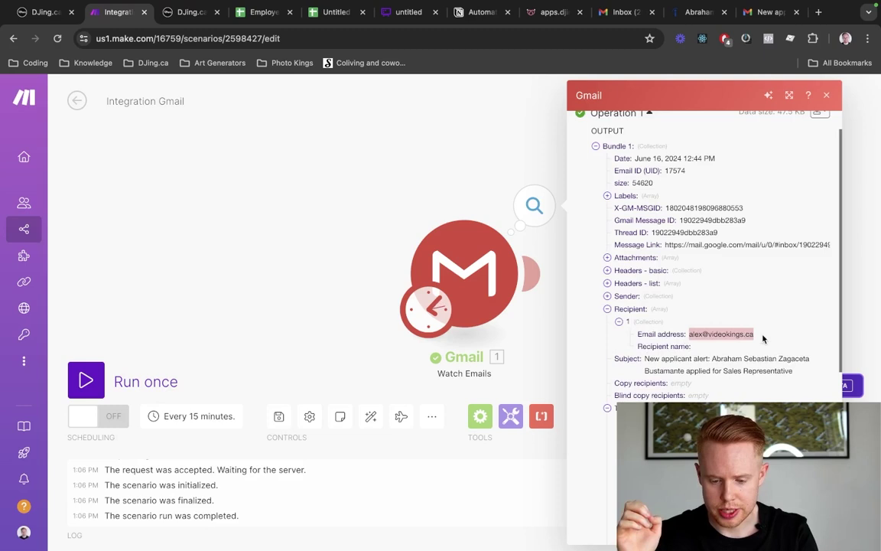
left_click(608, 296)
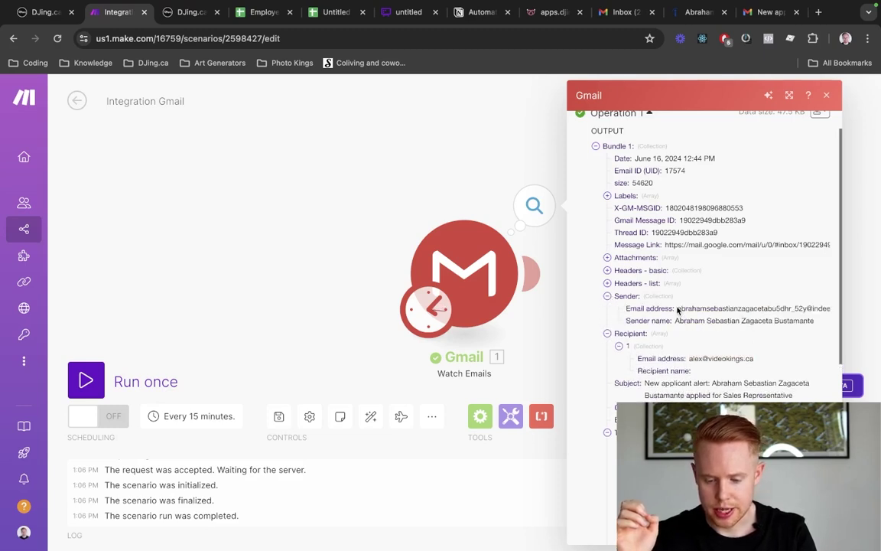
left_click_drag(678, 310, 837, 309)
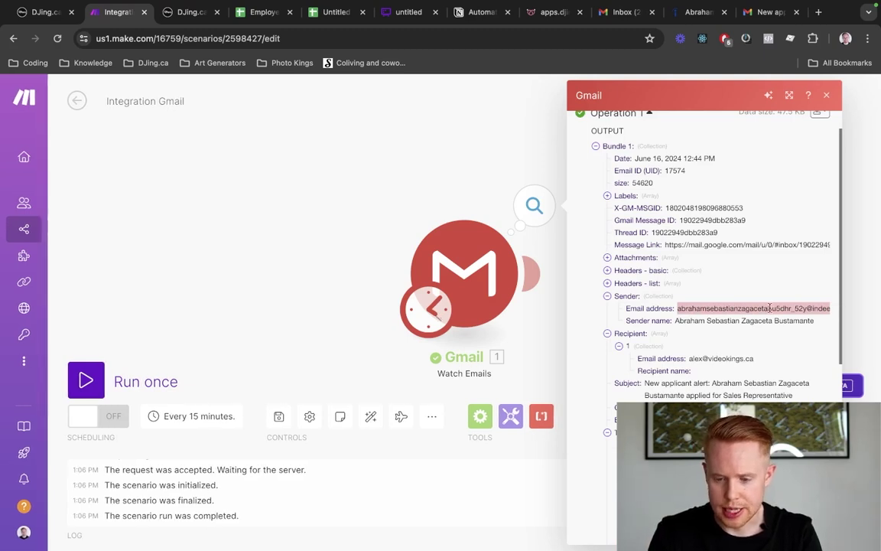
left_click(757, 13)
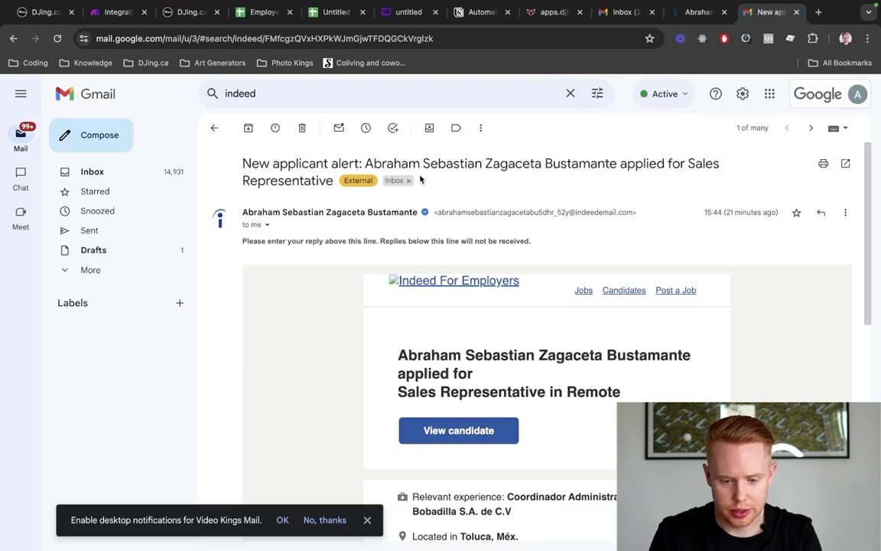
Find the sender's relay address in the Gmail email header using a page search
left_click_drag(365, 163, 618, 167)
key("ctrl+f")
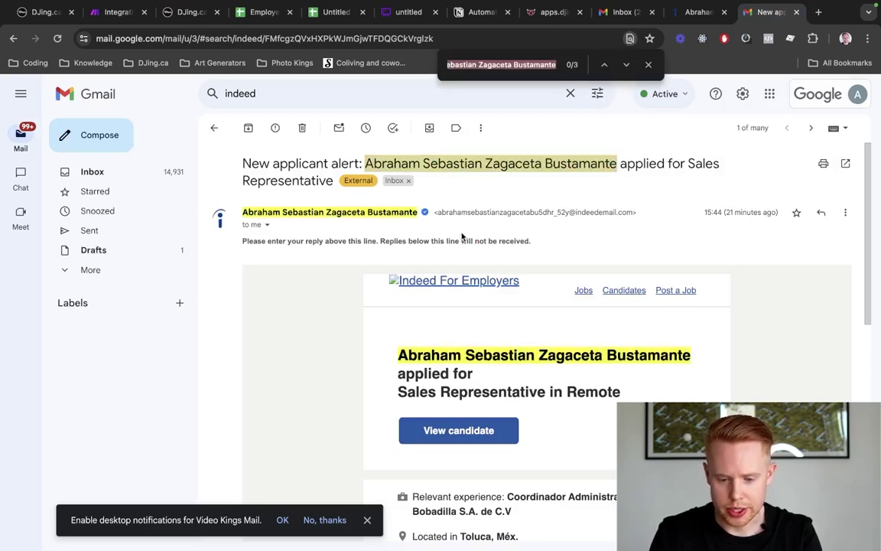
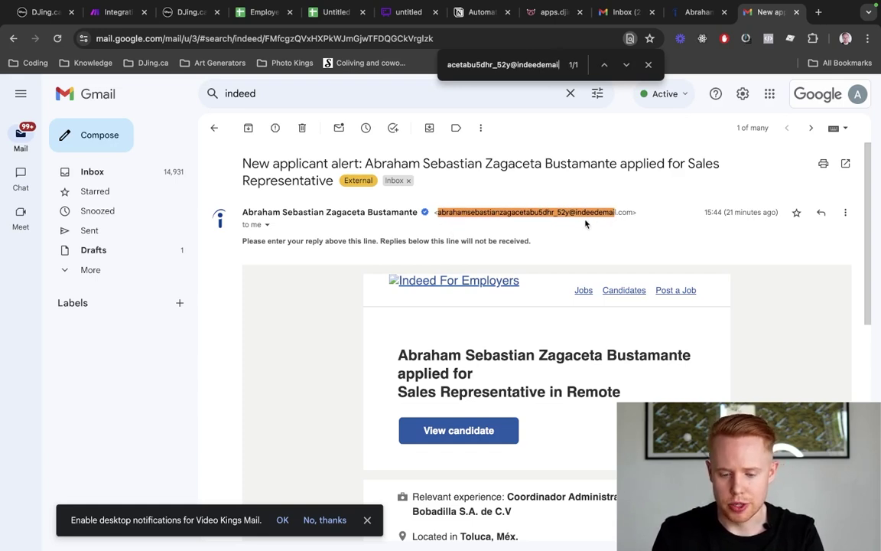
key("super+2")
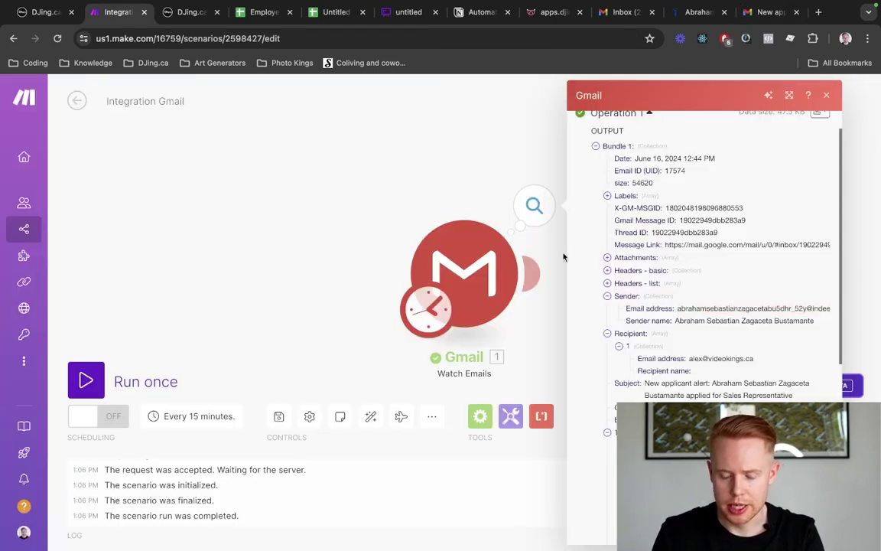
Recheck the Gmail trigger's settings and sender output, then add an empty module after it
left_click(401, 218)
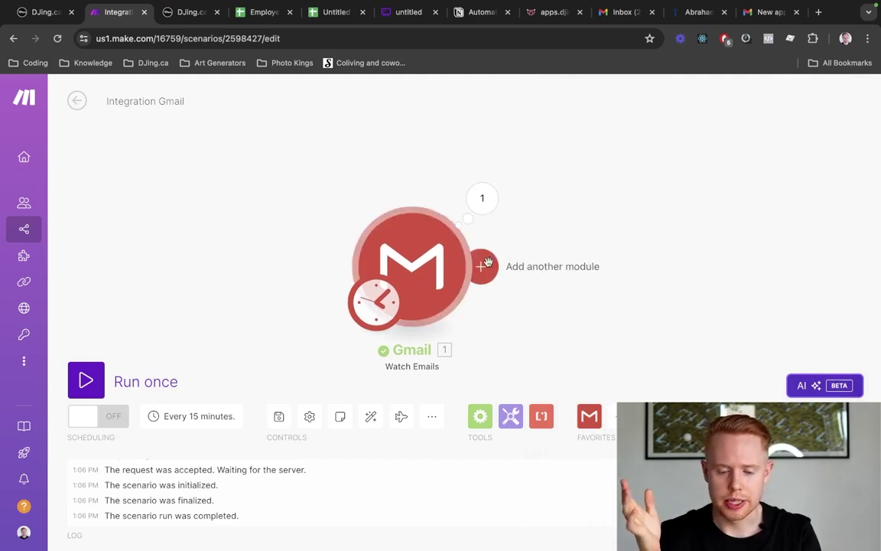
left_click(435, 238)
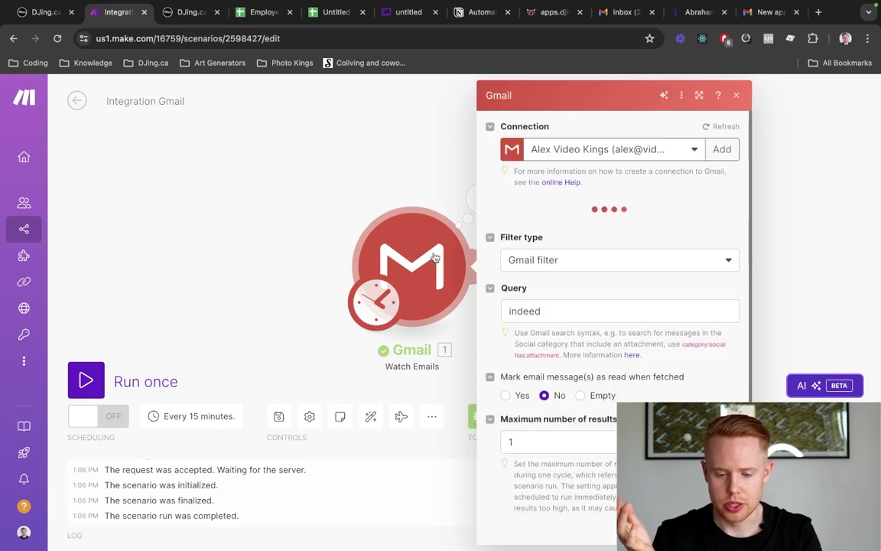
left_click(479, 198)
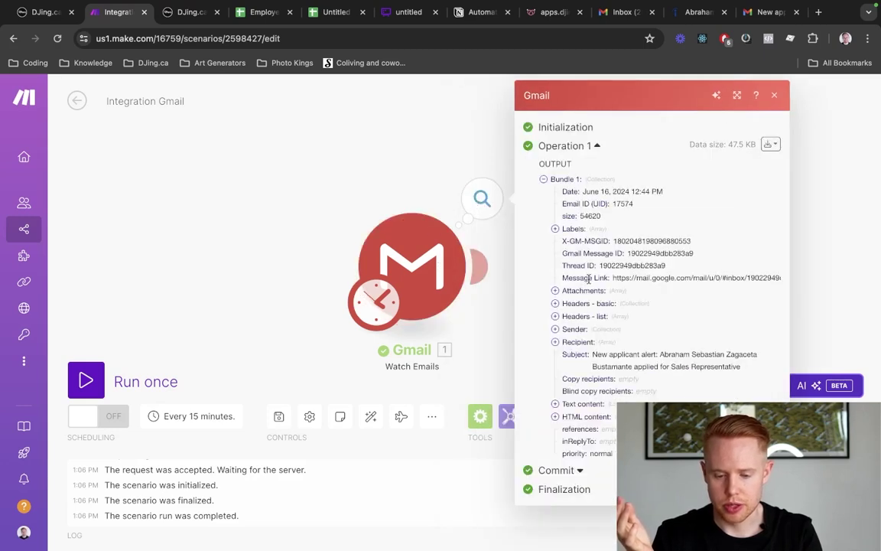
left_click(570, 330)
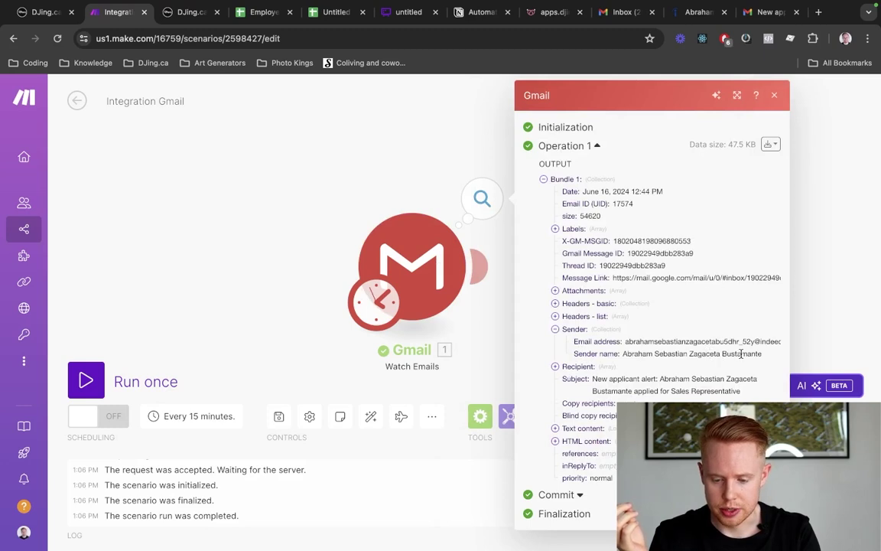
left_click(405, 211)
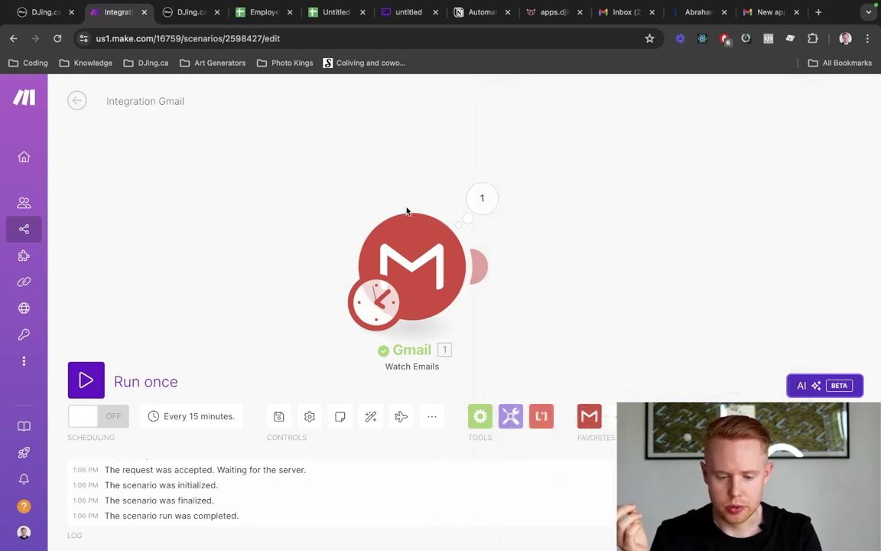
left_click(486, 268)
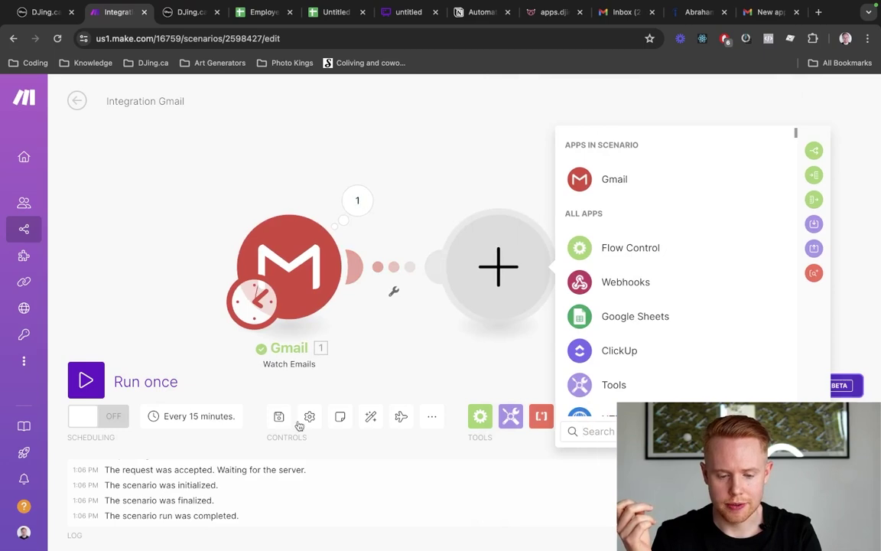
Add a Tools Set variable module and name the variable 'Employee Name'
left_click(617, 386)
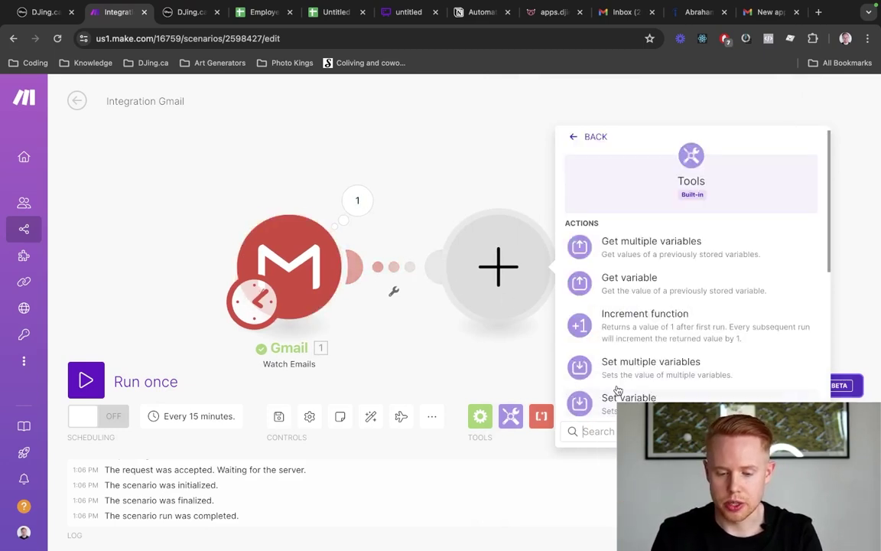
scroll(651, 326, "down", 1)
scroll(656, 327, "down", 2)
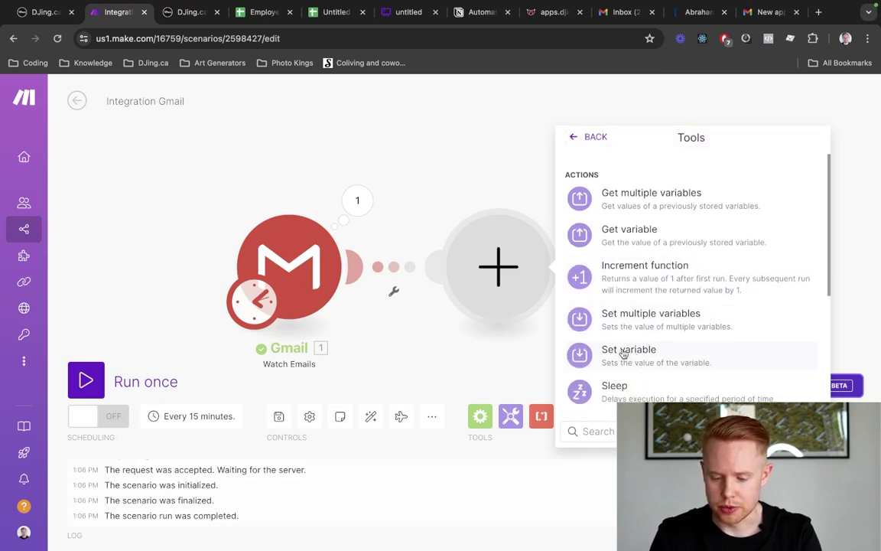
left_click(625, 354)
left_click(636, 222)
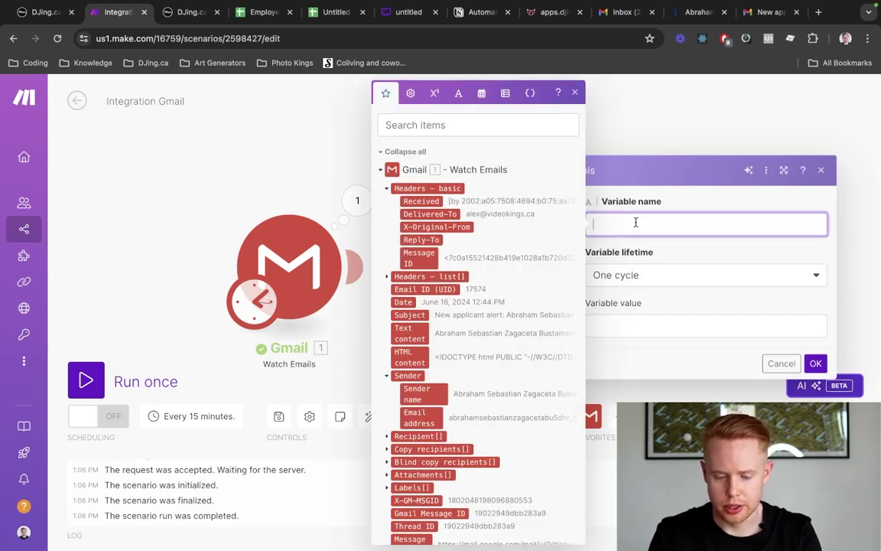
type("Emloyee")
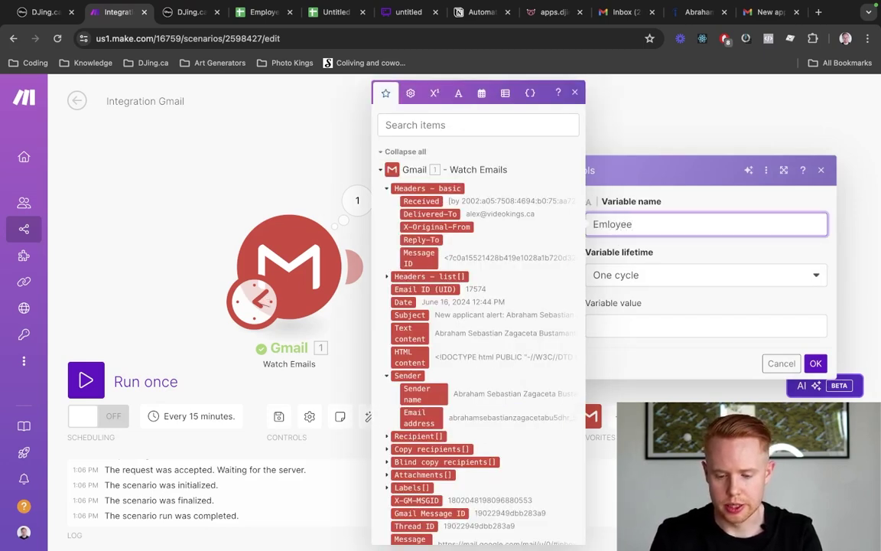
key("alt+BackSpace")
type("Employee N")
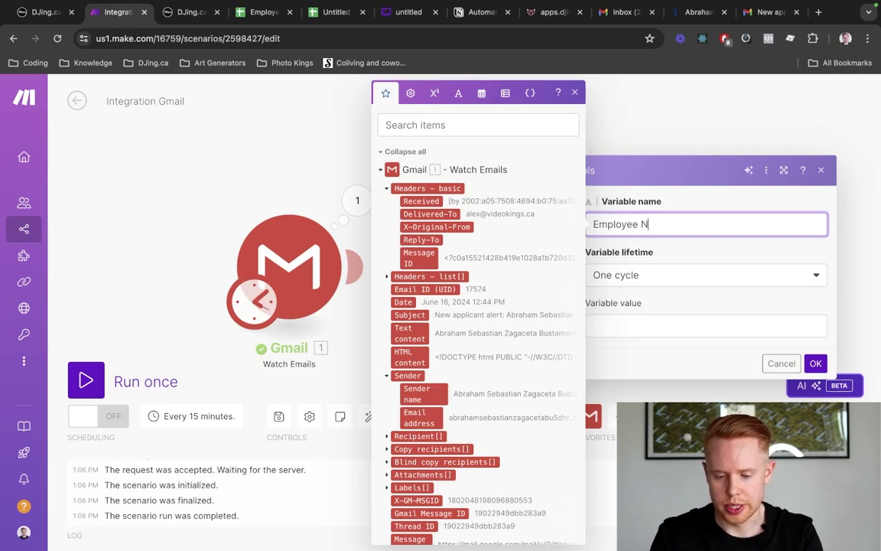
type("ame")
key("Tab")
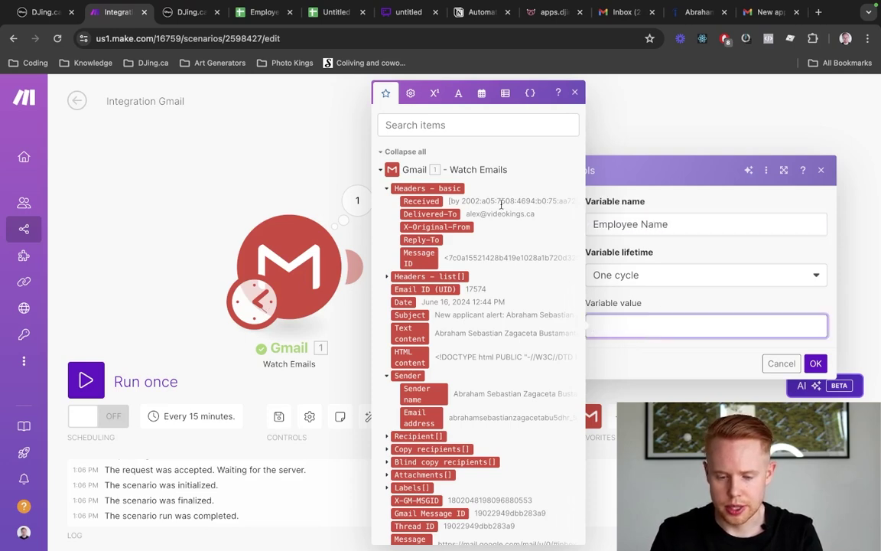
Insert split() into the value with the space keyword as separator
left_click(459, 93)
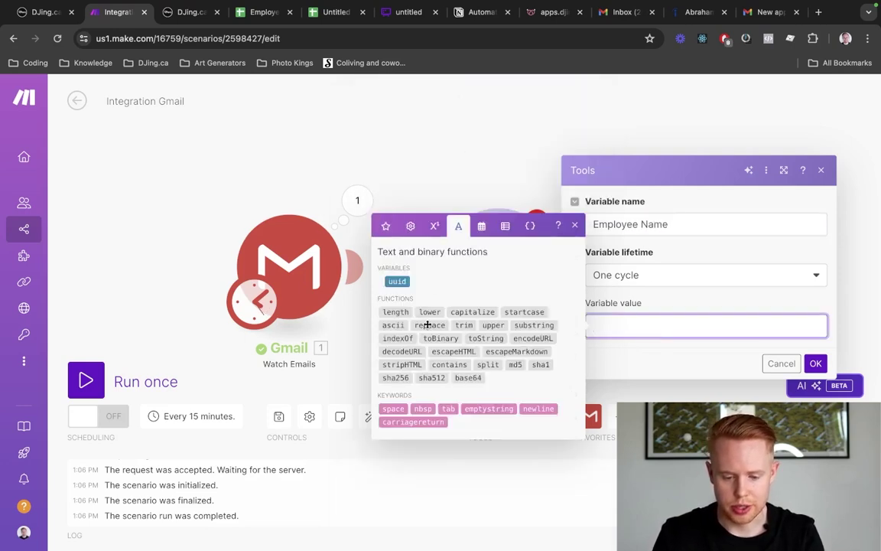
left_click(482, 365)
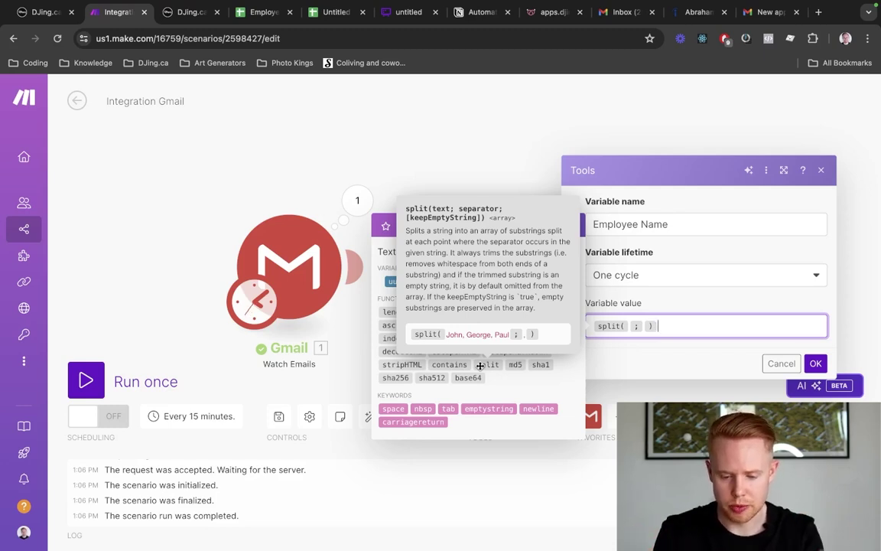
key("Left")
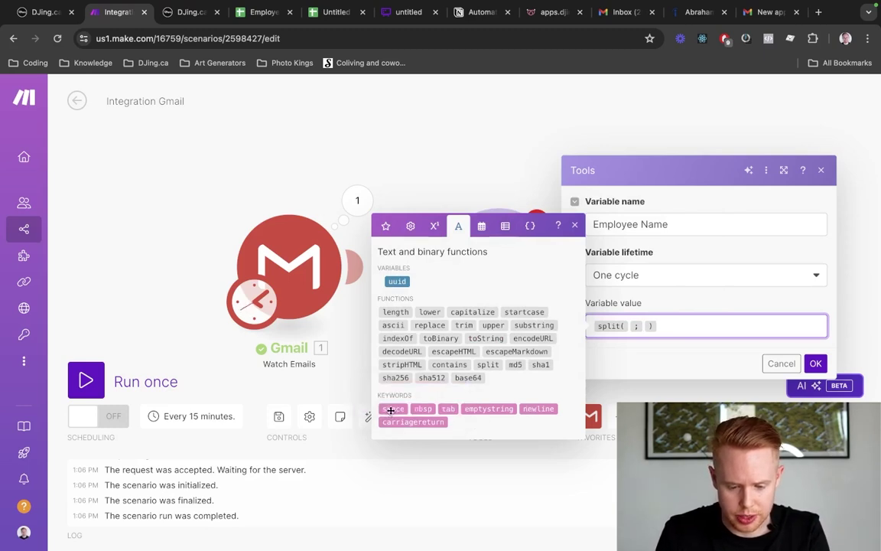
left_click(392, 410)
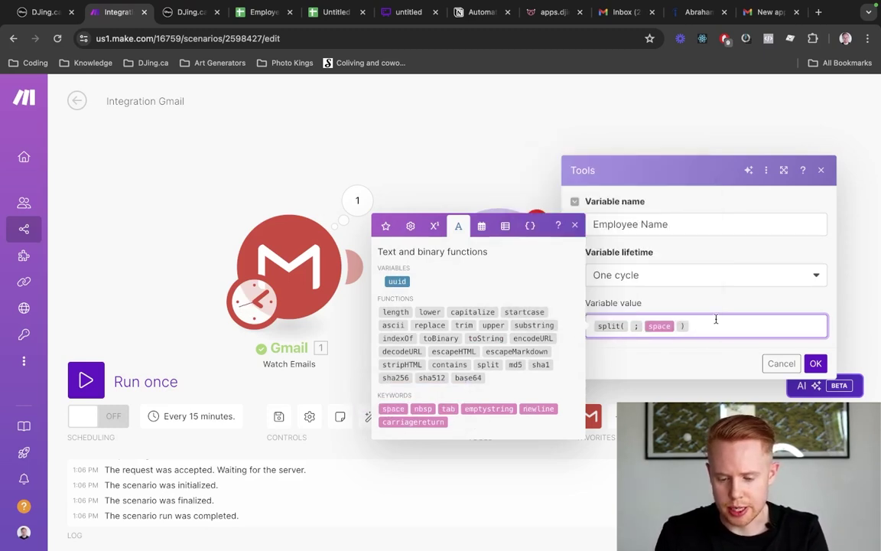
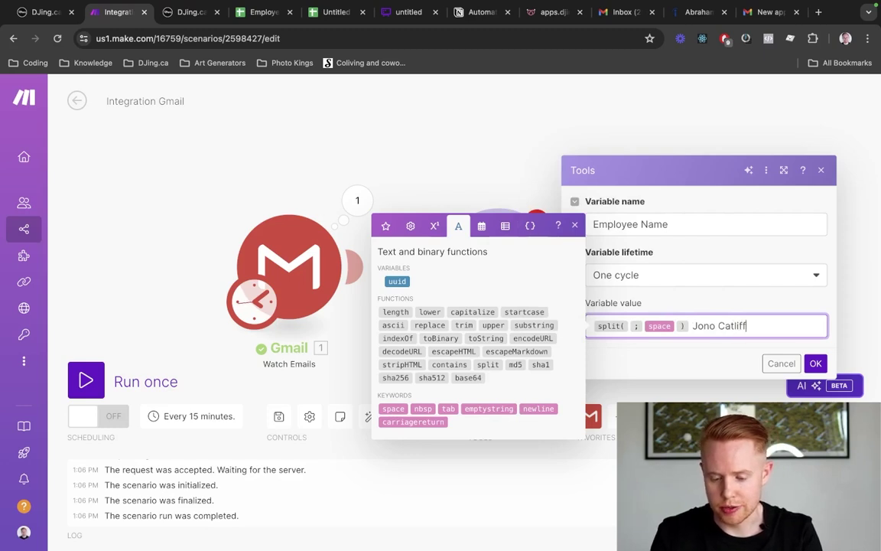
Type a sample full name into the value, then cut it out again
key("alt+Left")
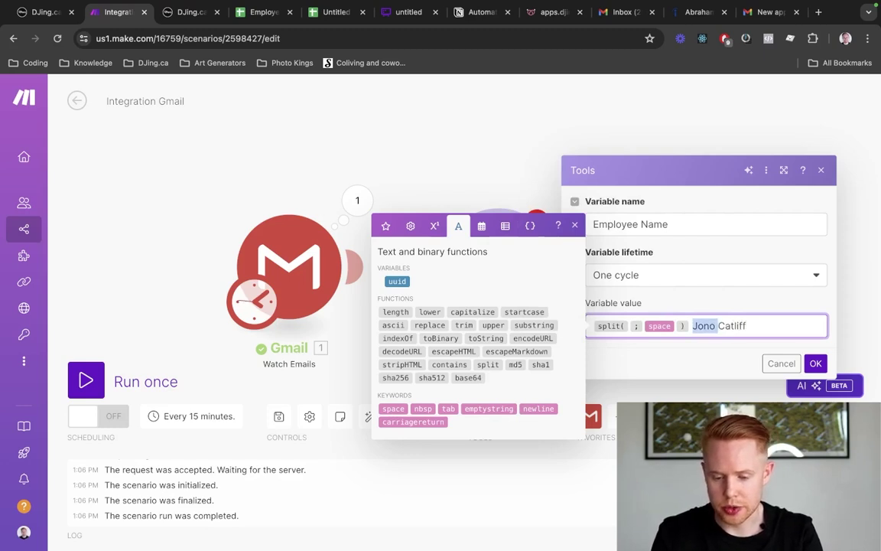
key("shift+alt+Left")
key("Right")
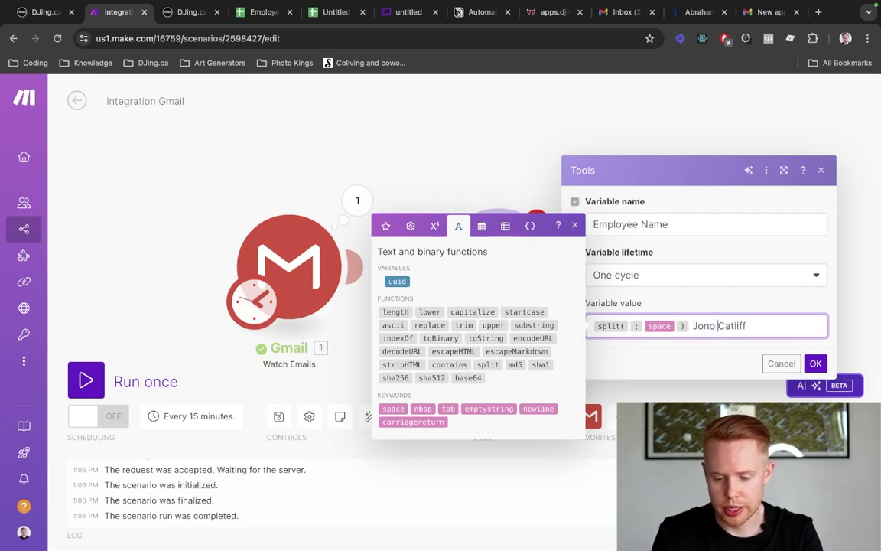
key("shift+alt+Right")
key("Left")
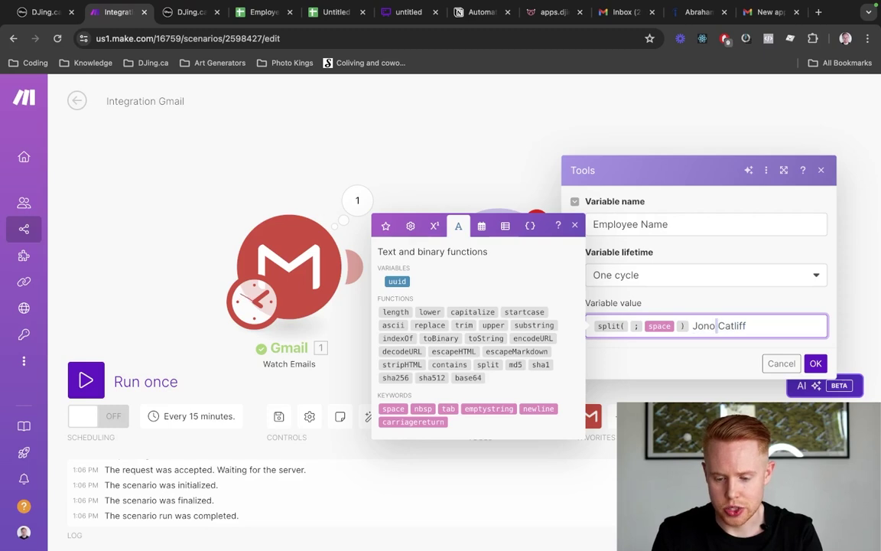
key("Left")
key("alt+Left")
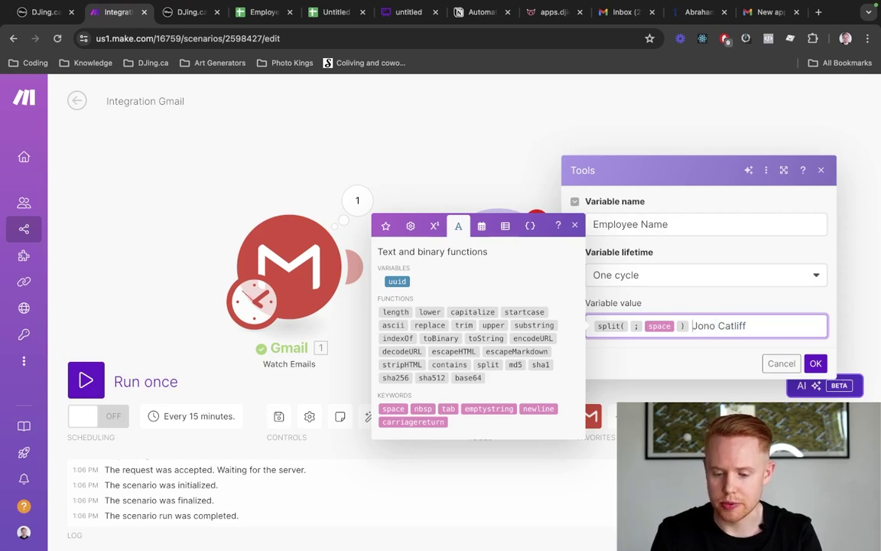
key("shift+super+Right")
key("super+x")
key("Left")
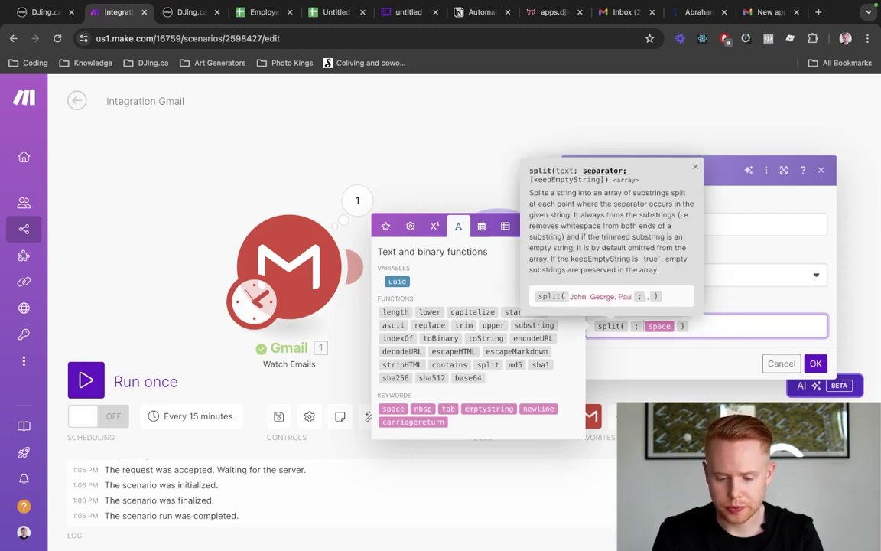
Map 1. Sender: Sender name as the text argument of split()
key("Left")
left_click(385, 225)
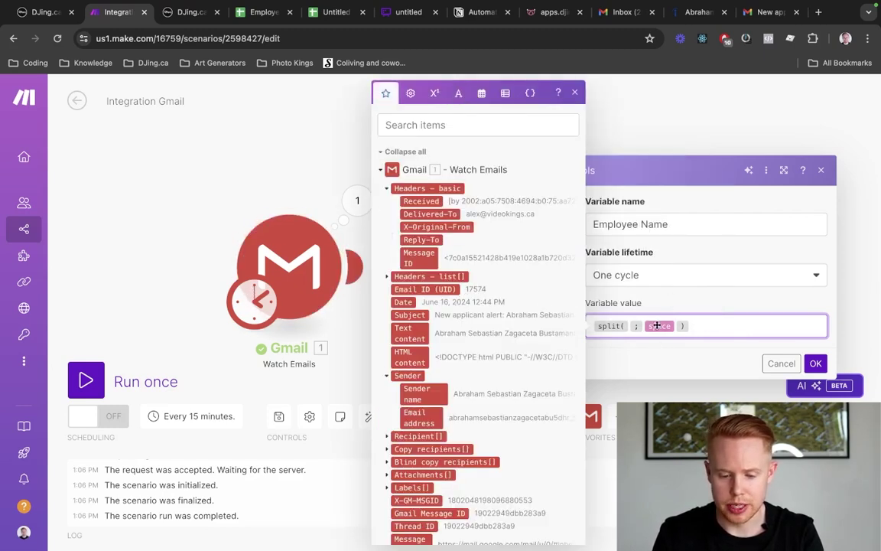
left_click(427, 397)
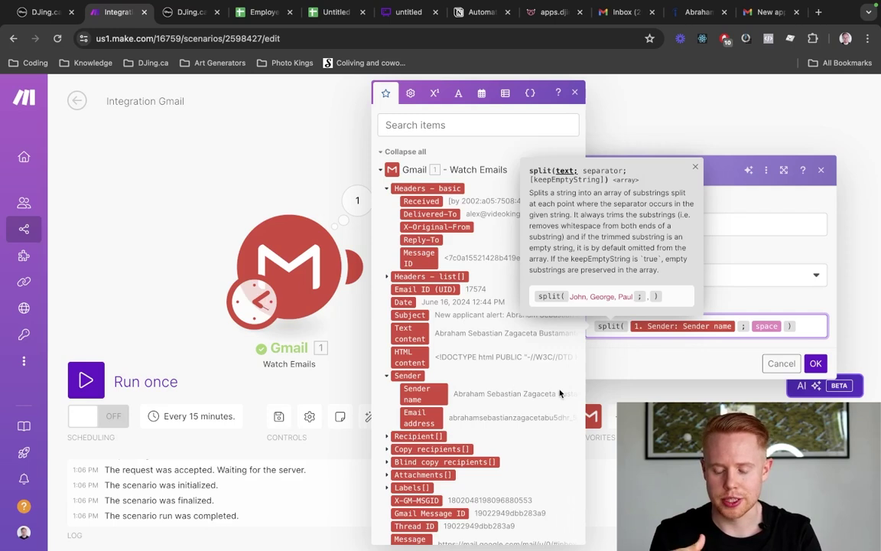
Confirm the Employee Name Set variable settings with OK
left_click(815, 364)
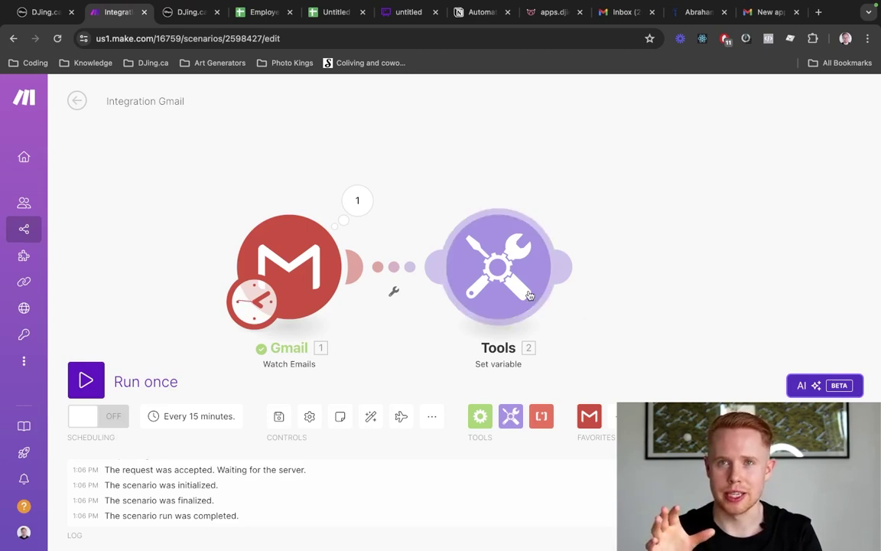
Add an HTTP 'Make a request' module after the Tools step
left_click(570, 267)
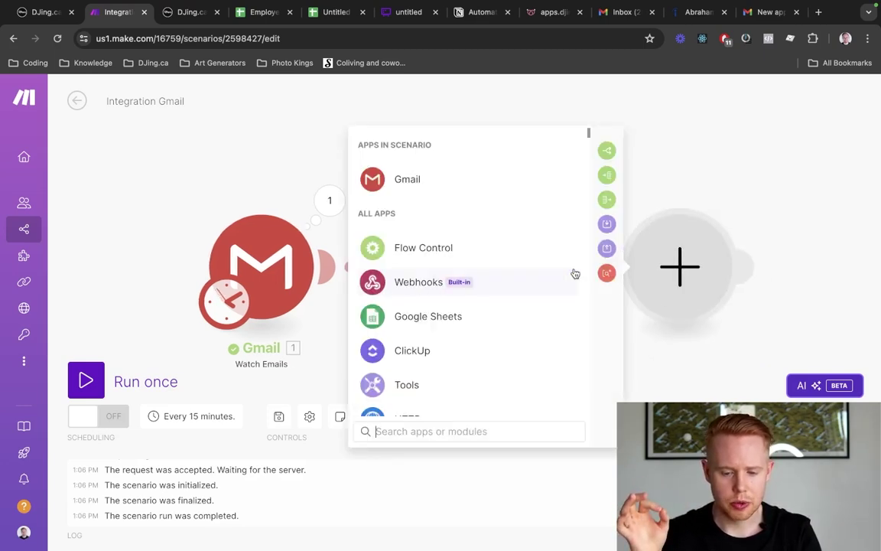
scroll(439, 337, "down", 2)
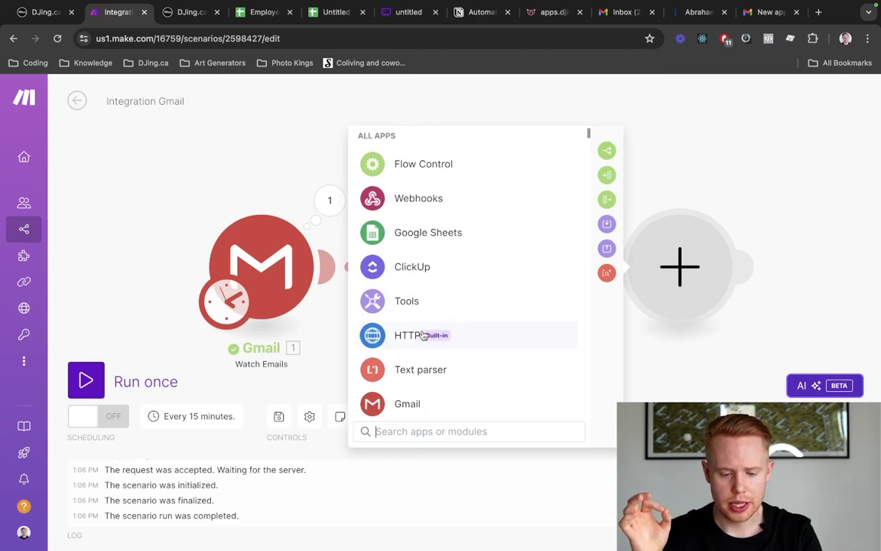
left_click(407, 338)
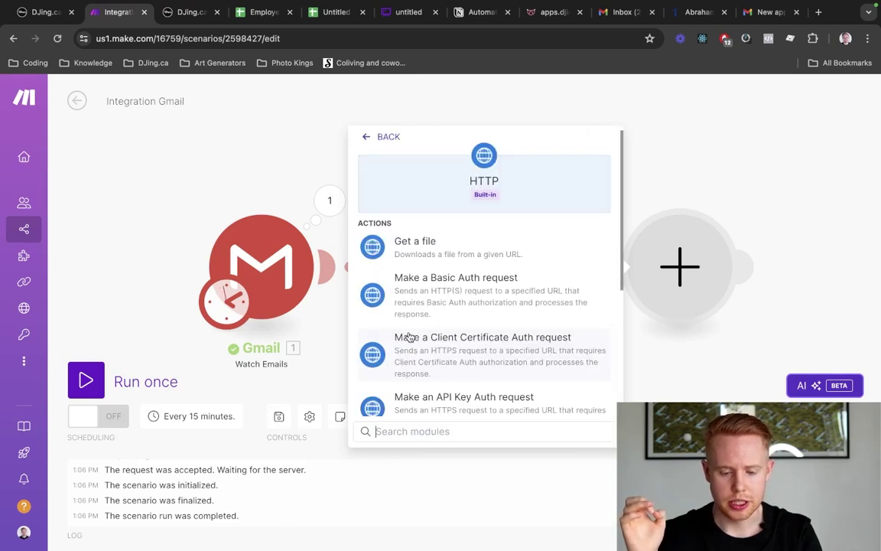
scroll(409, 337, "down", 4)
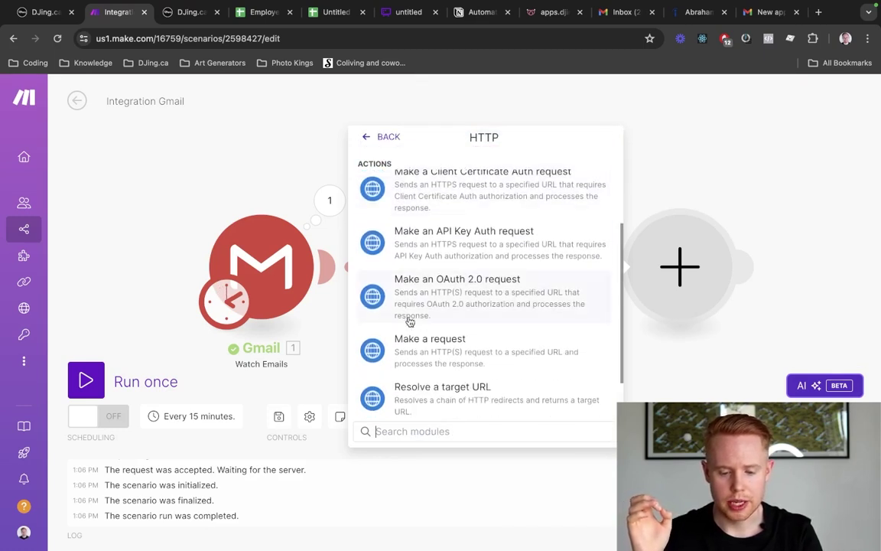
left_click(422, 345)
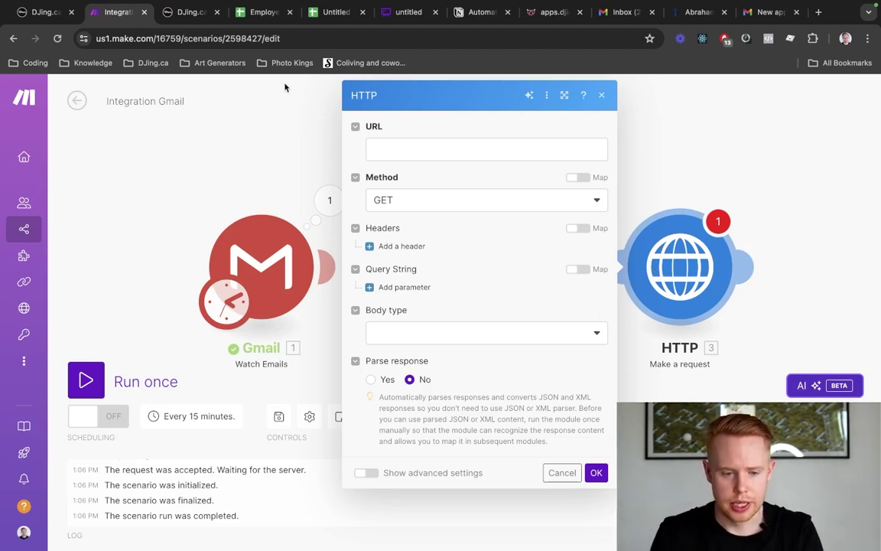
In DJing.ca, search the workflows for 'test' and open the Test folder, then return to the top-level folders
left_click(188, 14)
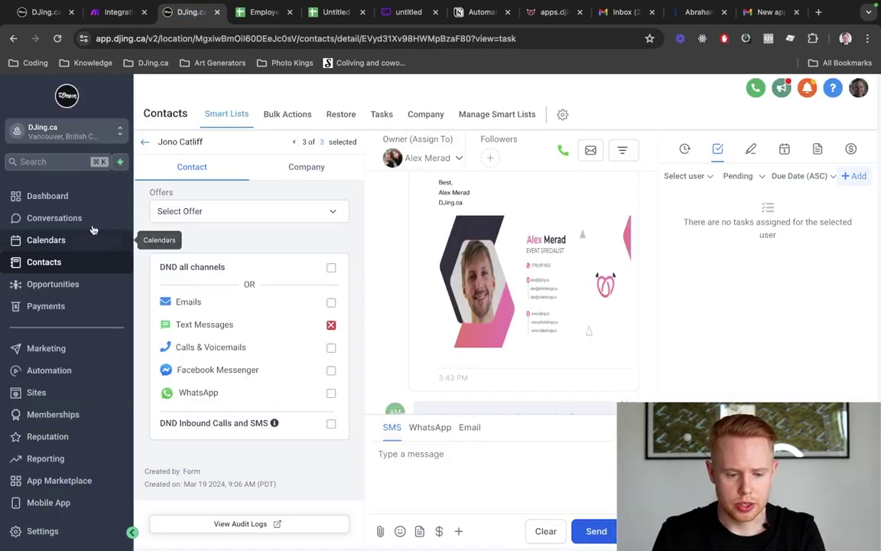
left_click(75, 375)
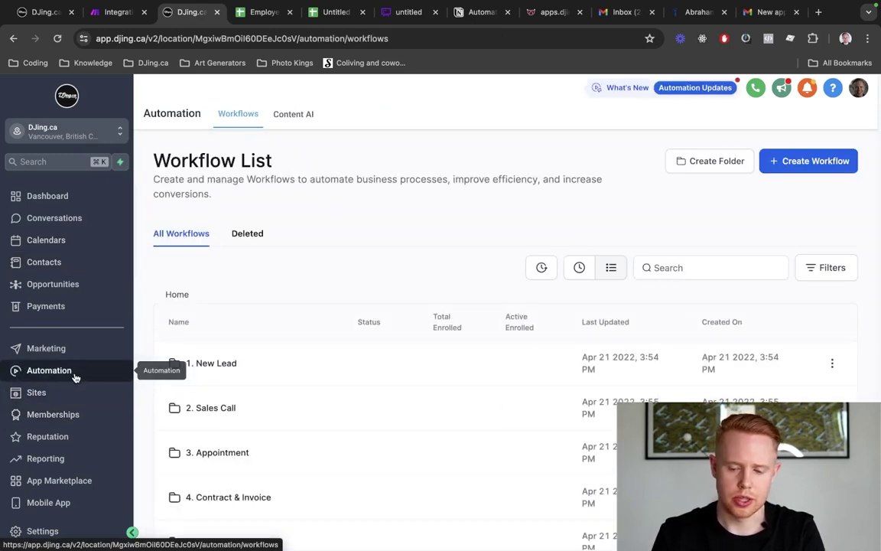
left_click(740, 269)
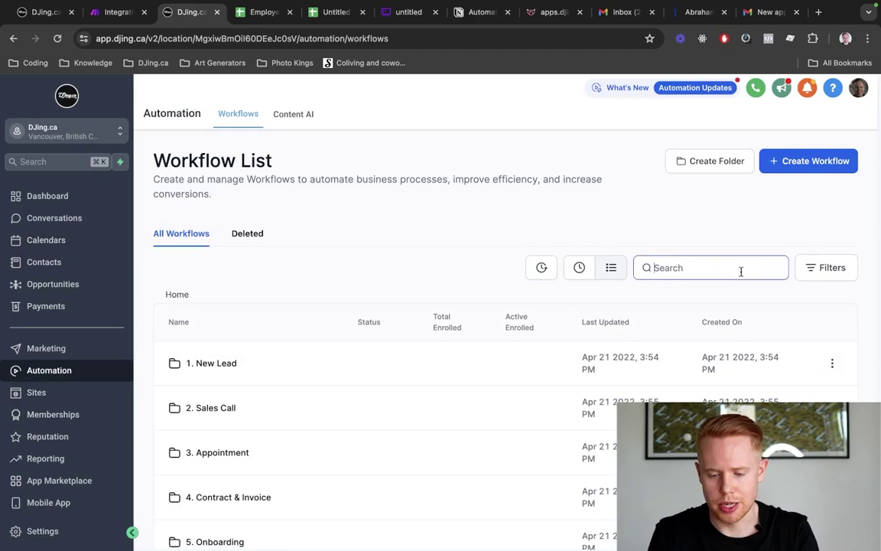
type("test")
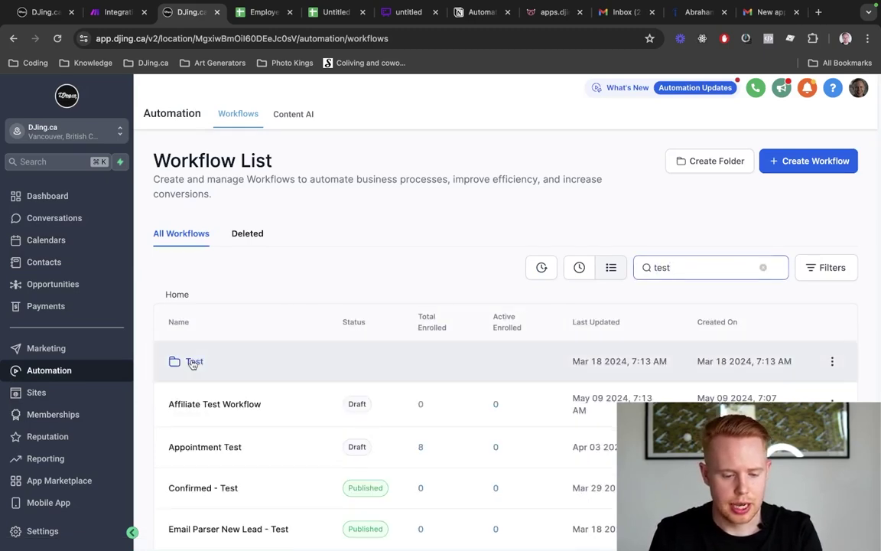
left_click(193, 361)
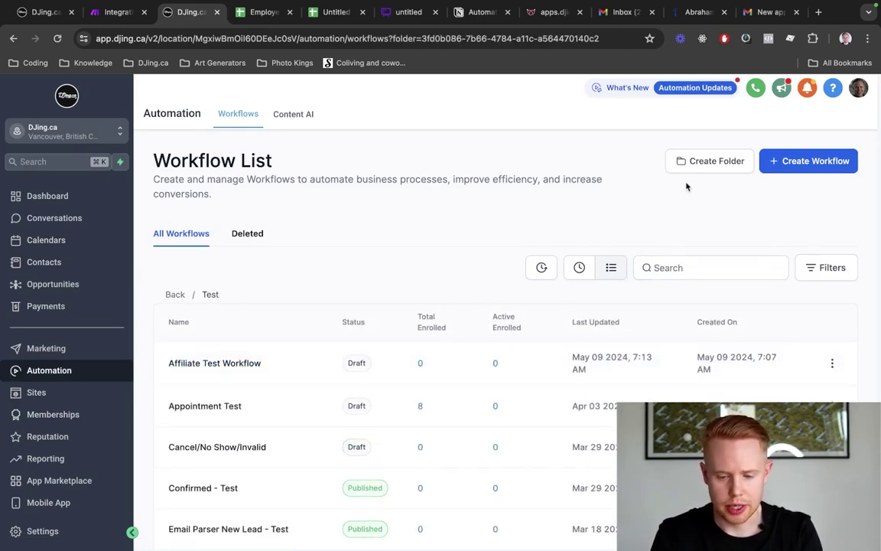
left_click(799, 162)
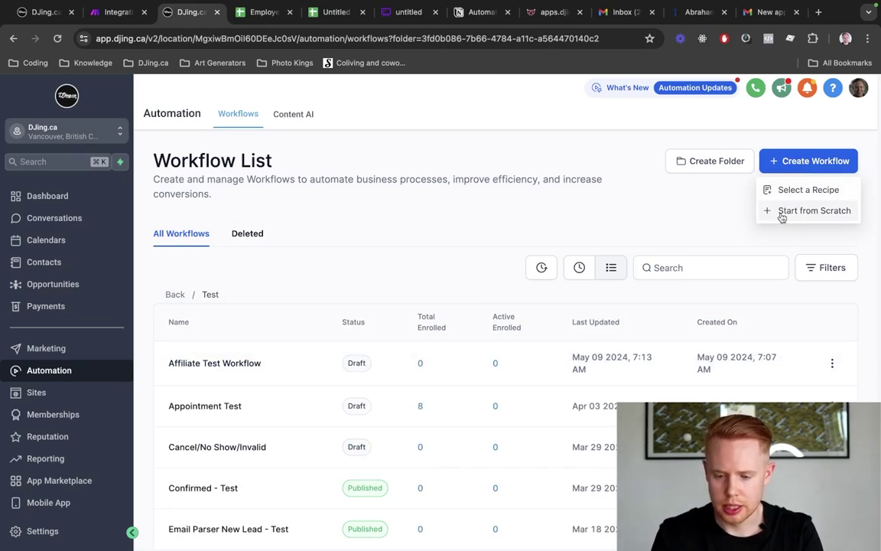
left_click(184, 232)
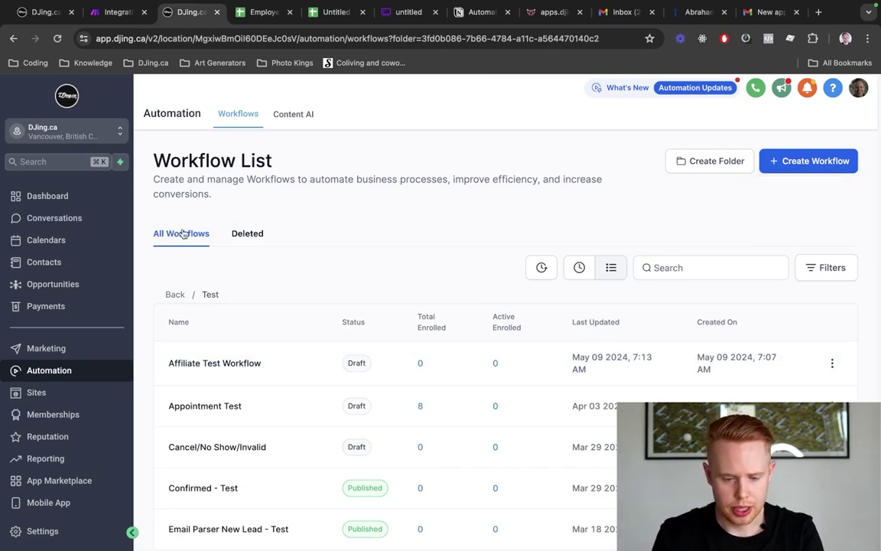
left_click(173, 295)
Create an 'Employee TEST' workflow folder, find and open it, and start a new workflow there
left_click(714, 167)
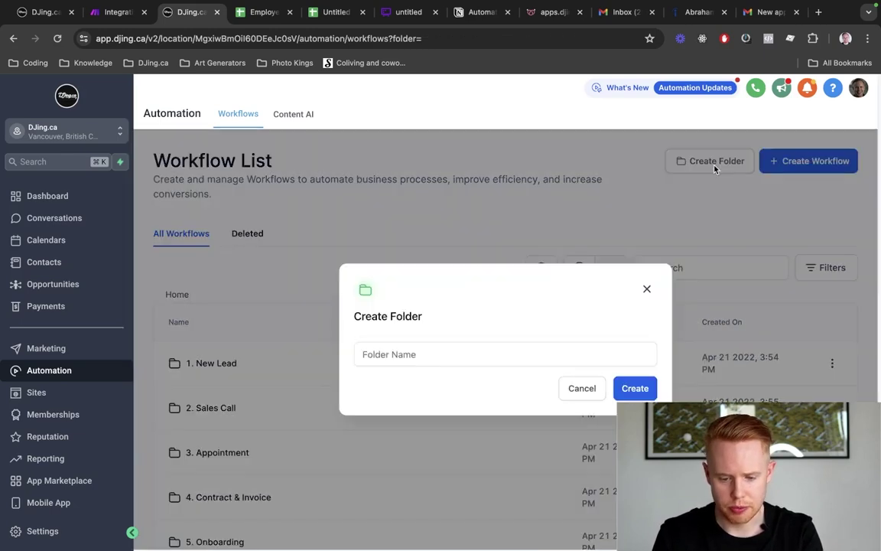
left_click(409, 354)
type("Empl")
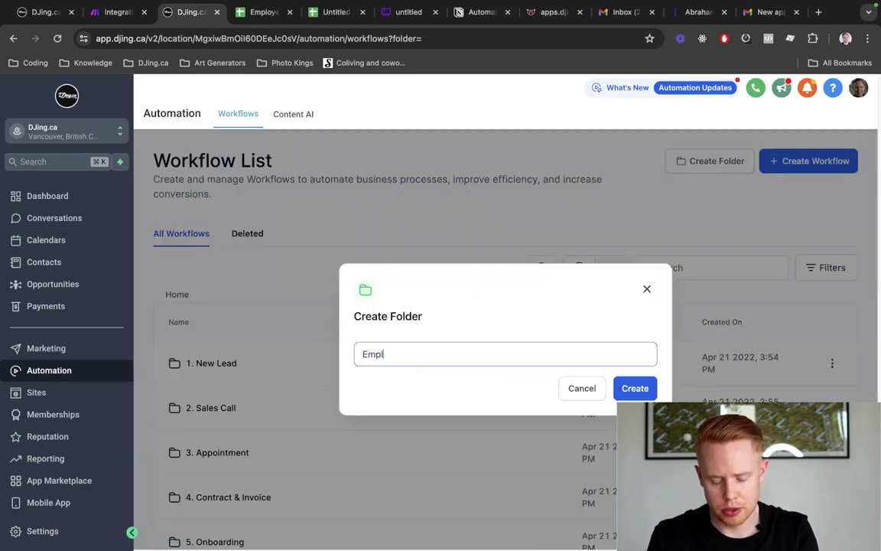
type("oyee TEST")
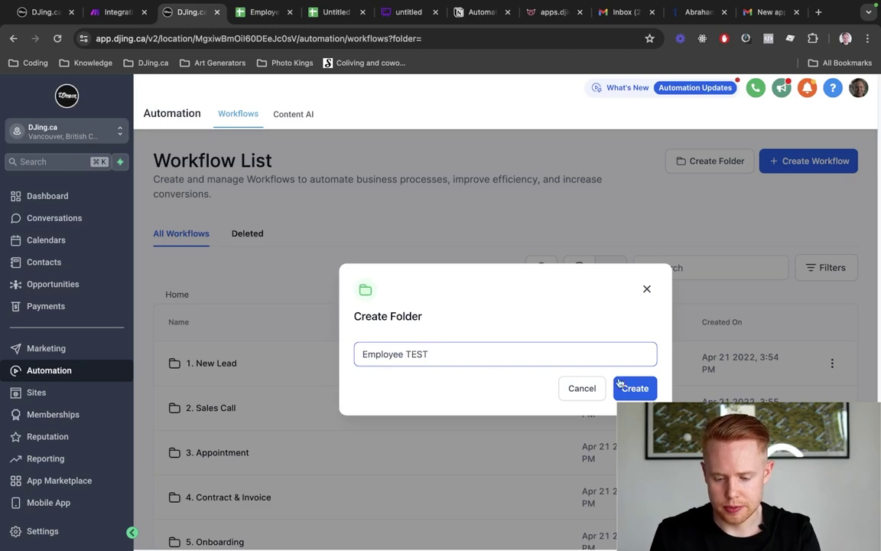
left_click(640, 386)
left_click(662, 268)
type("empl")
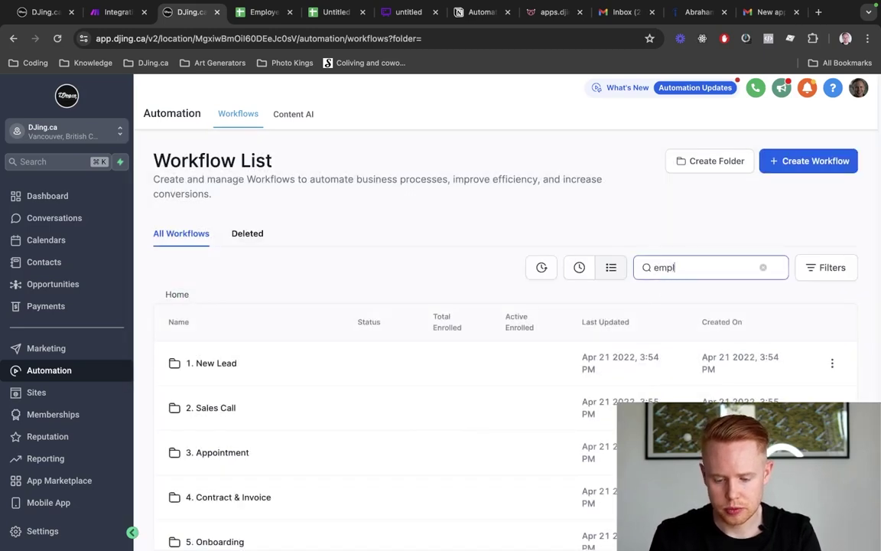
type("oyee")
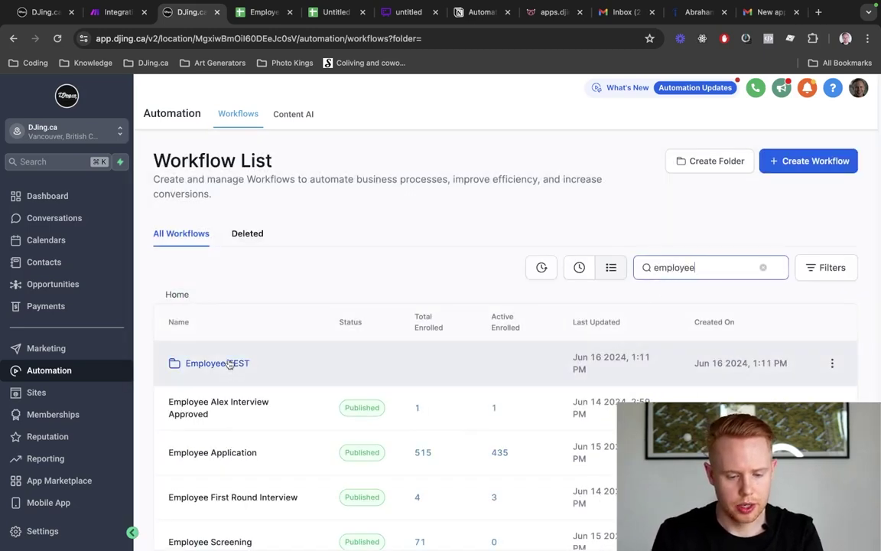
left_click(229, 364)
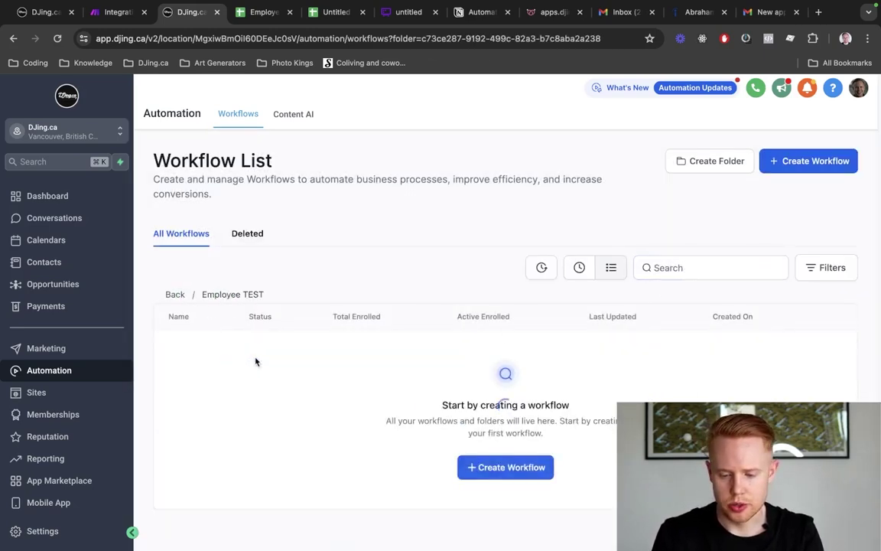
left_click(505, 472)
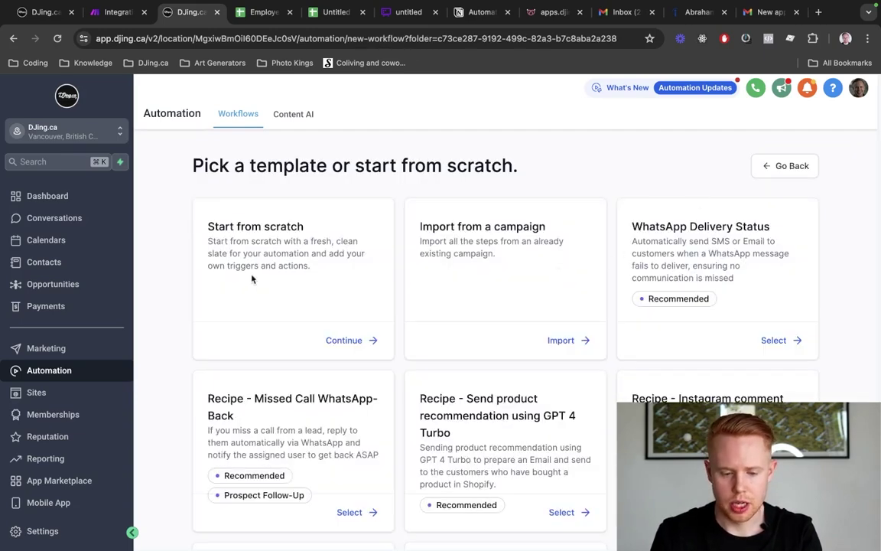
Start a blank workflow from scratch and rename it 'Employee Application [TEST]'
triple_click(245, 224)
left_click(359, 339)
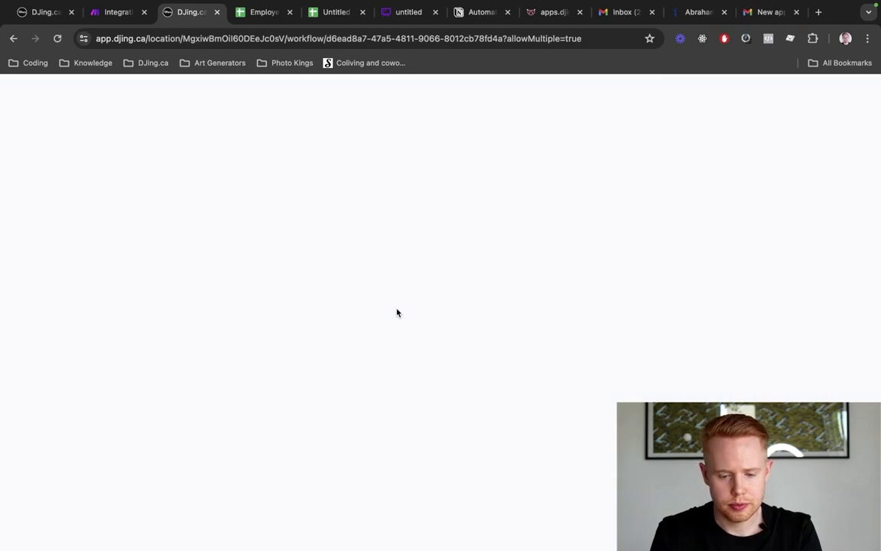
left_click(459, 90)
key("ctrl+a")
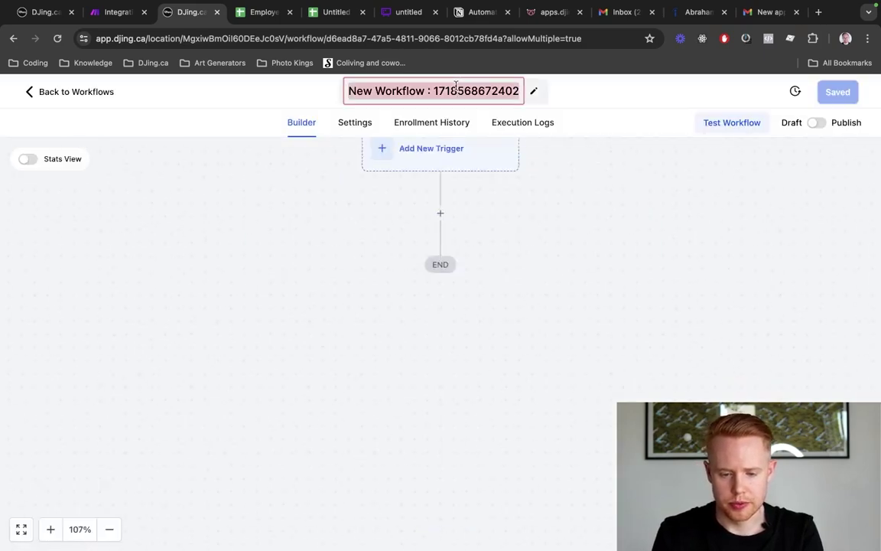
type("Employe")
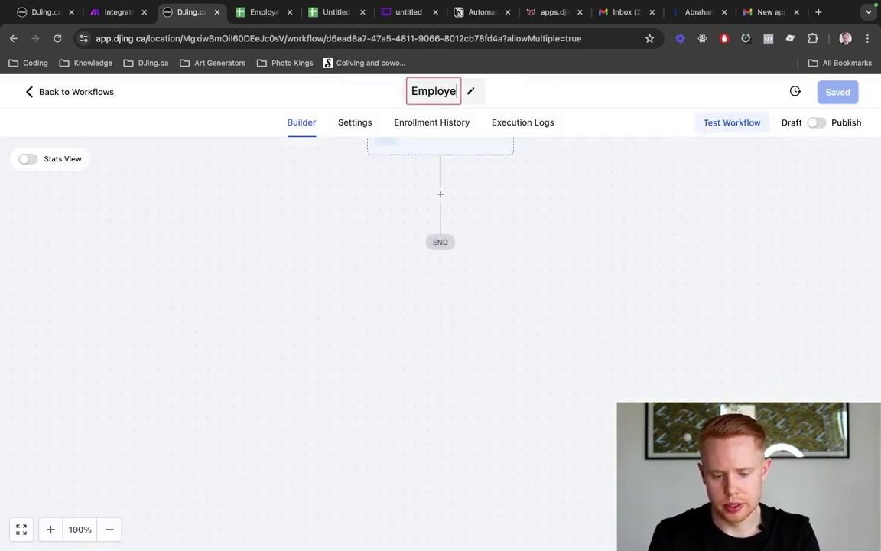
type("e Application [TEST]")
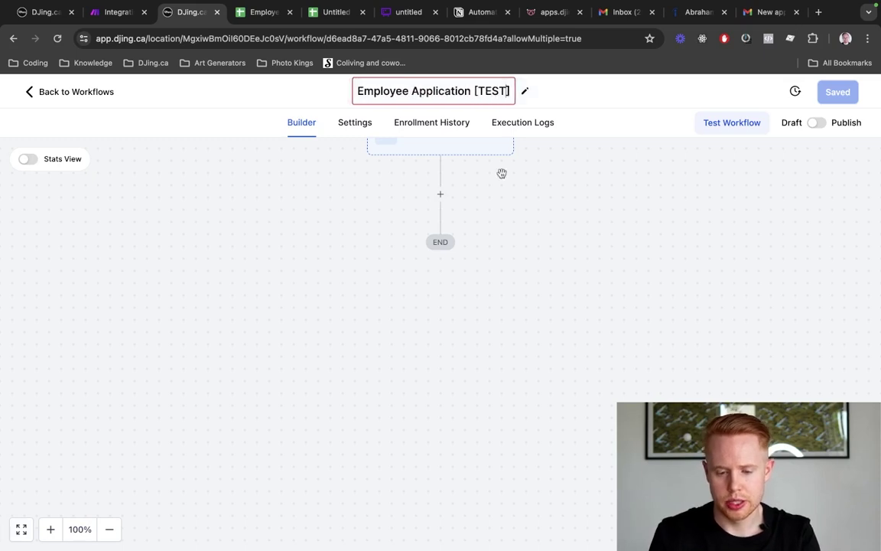
left_click_drag(520, 201, 500, 341)
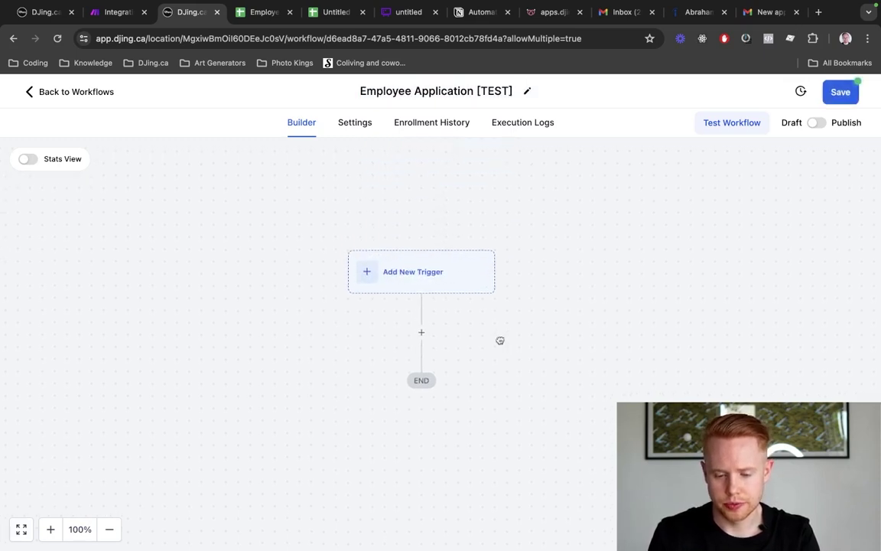
scroll(500, 341, "up", 5)
scroll(396, 271, "left", 1)
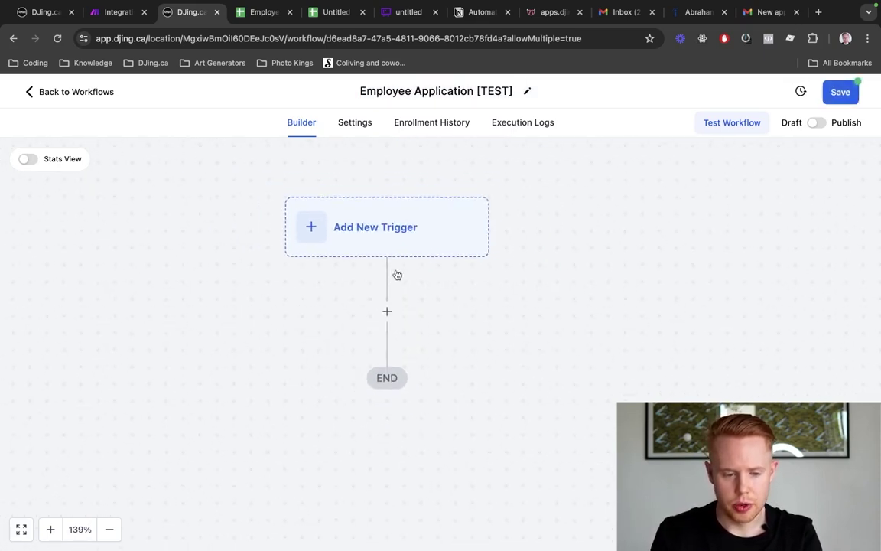
Add an Inbound Webhook trigger to the workflow and select its generated webhook URL
key("ctrl+shift+Tab")
key("ctrl+Tab")
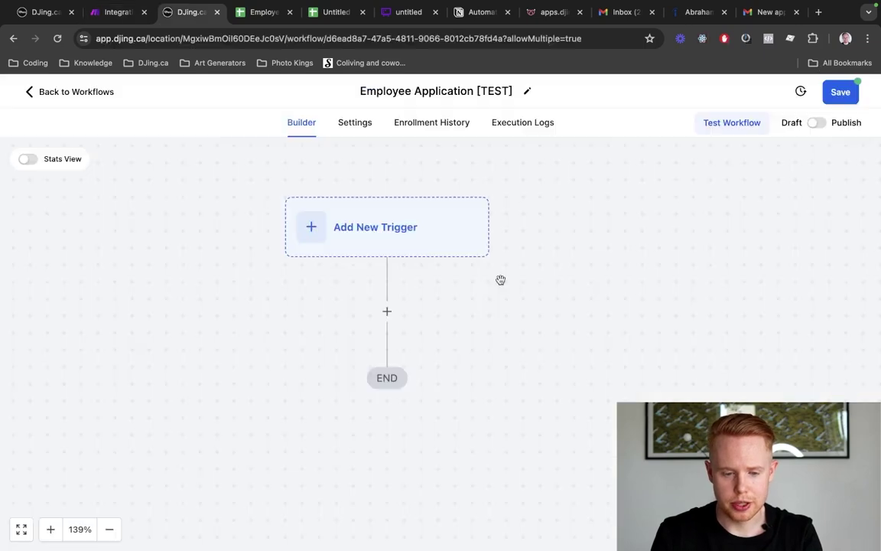
key("ctrl+shift+Tab")
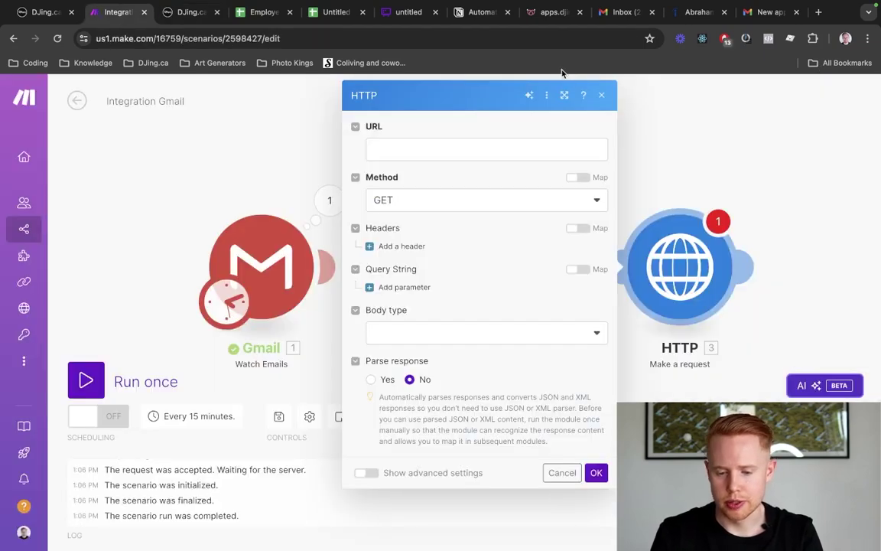
key("ctrl+Tab")
left_click(365, 229)
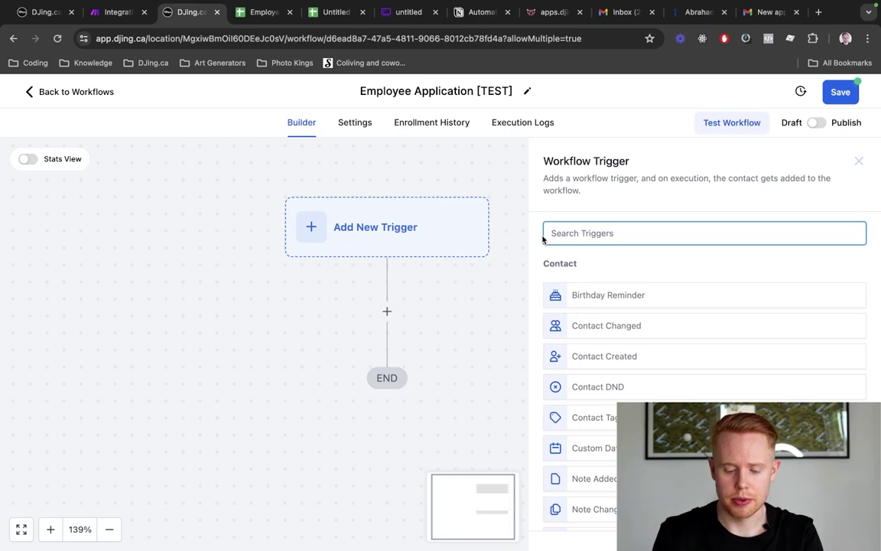
type("inbound")
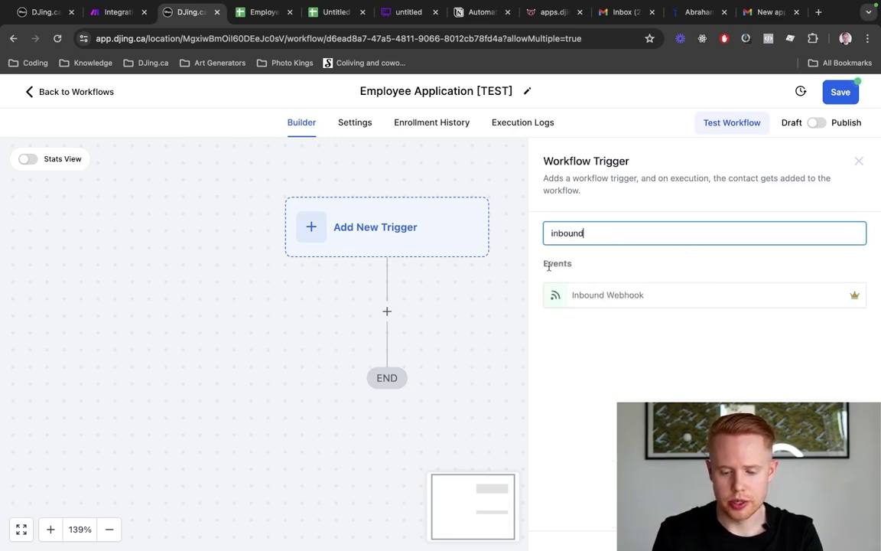
left_click(587, 299)
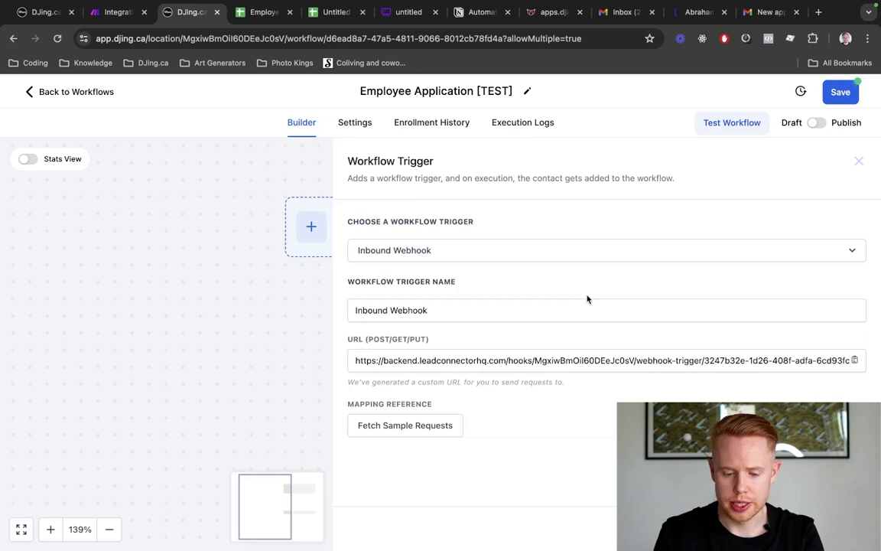
left_click(458, 364)
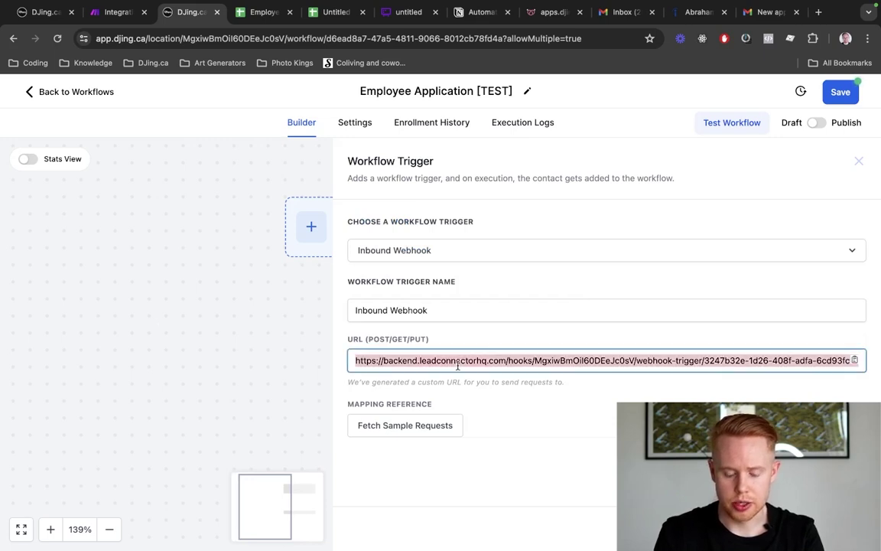
Paste the DJing.ca webhook URL into the Make HTTP module's URL field and check it
key("ctrl+shift+Tab")
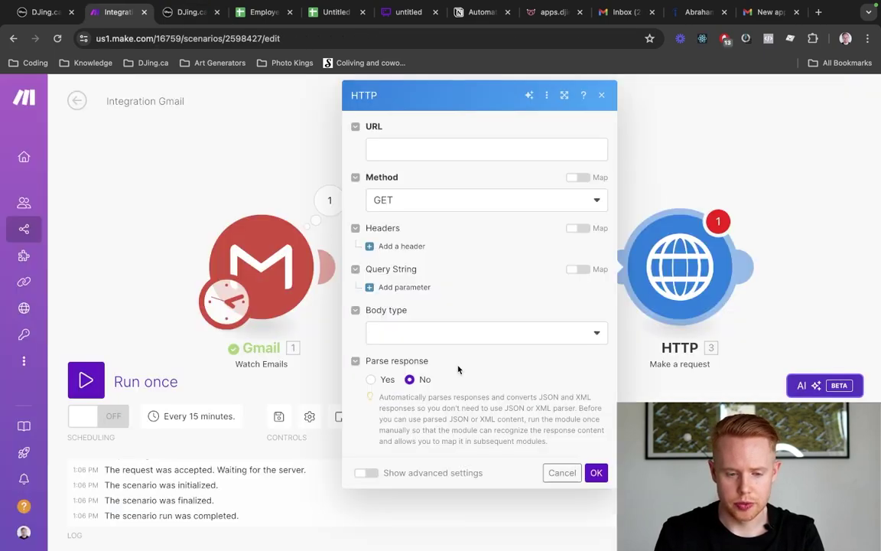
left_click(402, 148)
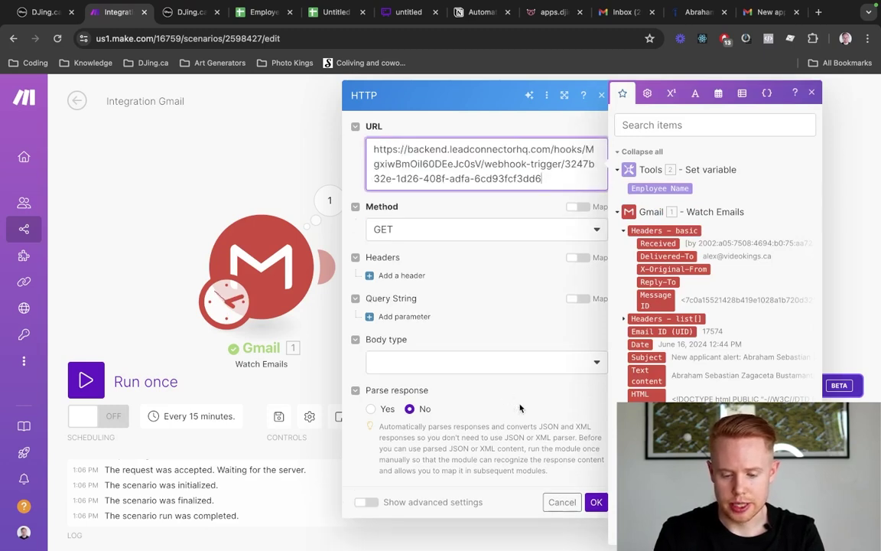
left_click(601, 507)
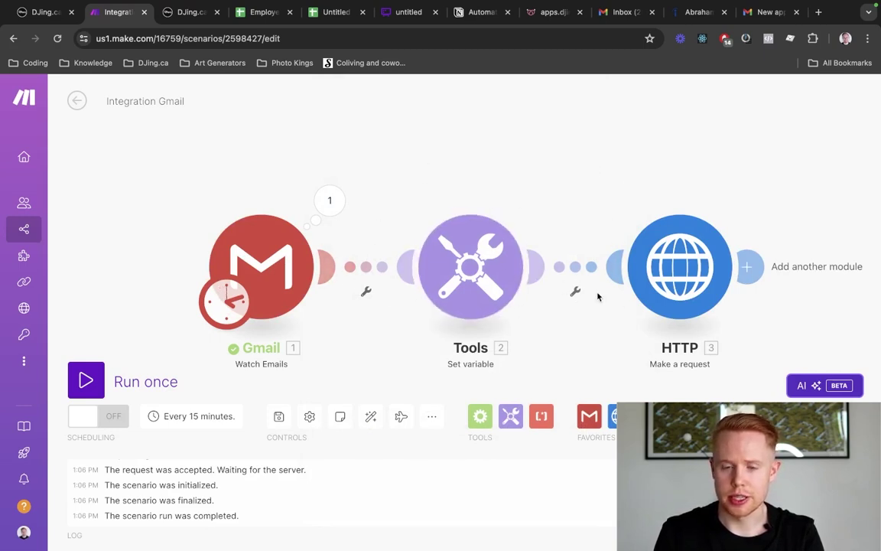
left_click(662, 267)
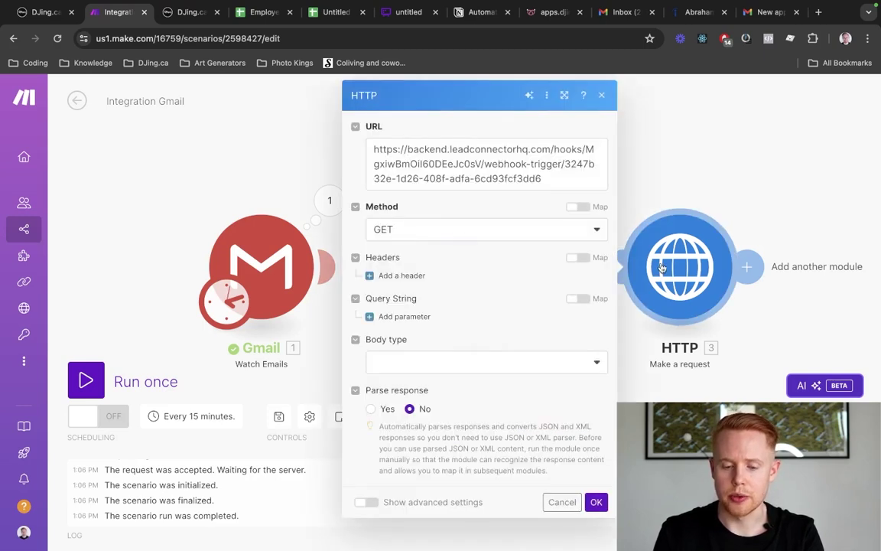
triple_click(415, 151)
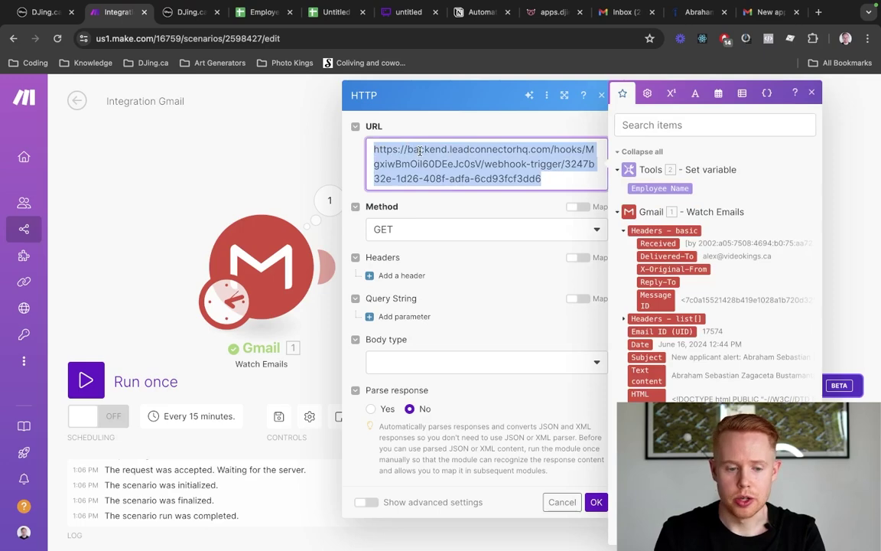
key("ctrl+Tab")
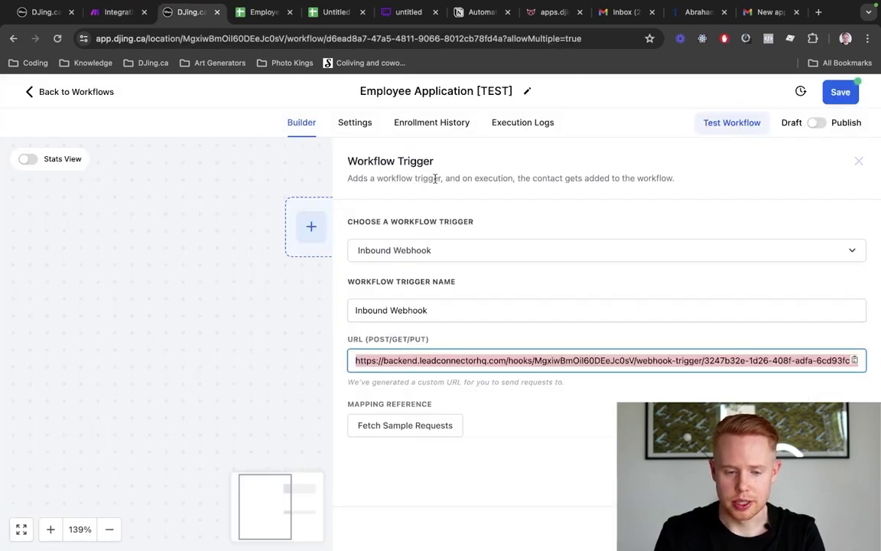
key("ctrl+shift+Tab")
Set the HTTP body type to Application/x-www-form-urlencoded and the method to POST
left_click(424, 366)
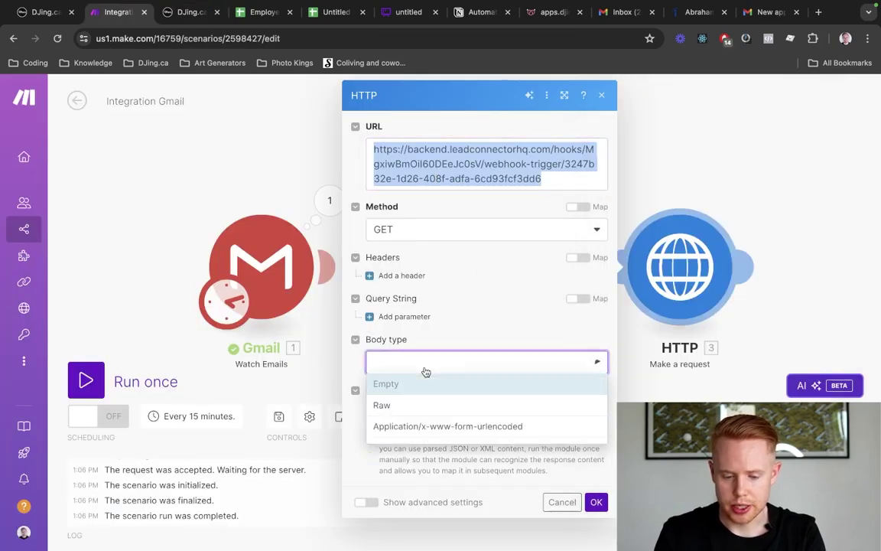
left_click(406, 426)
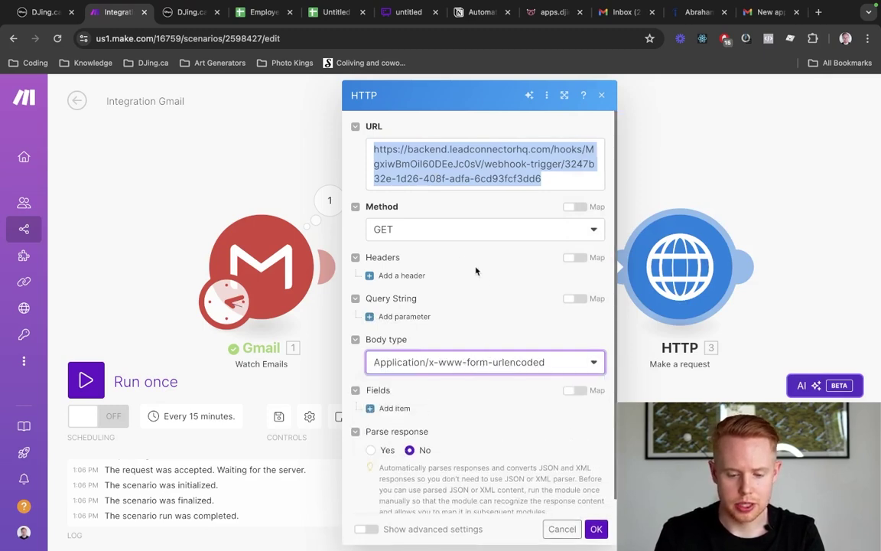
left_click(398, 222)
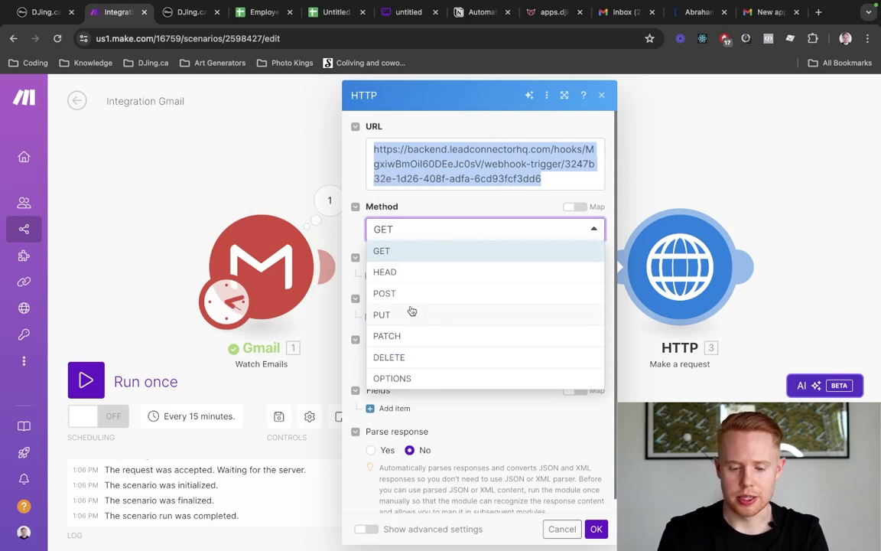
left_click(411, 293)
left_click(413, 229)
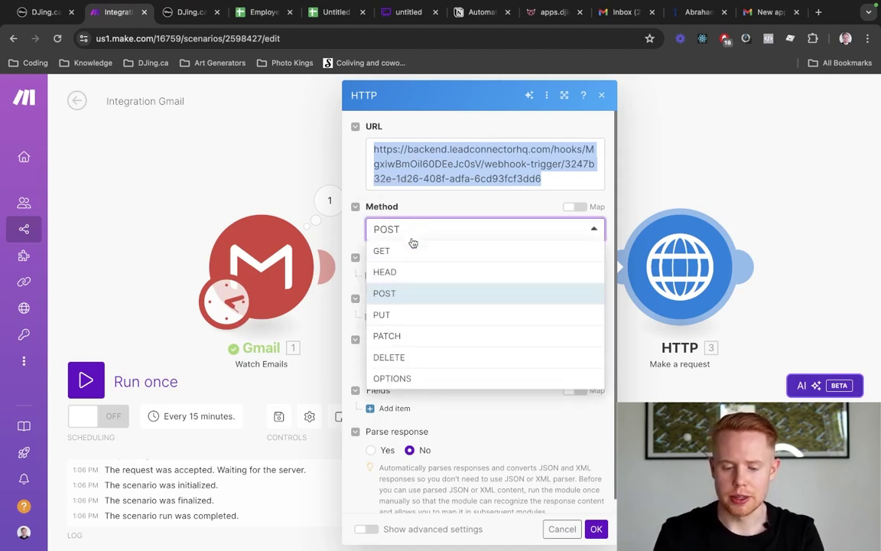
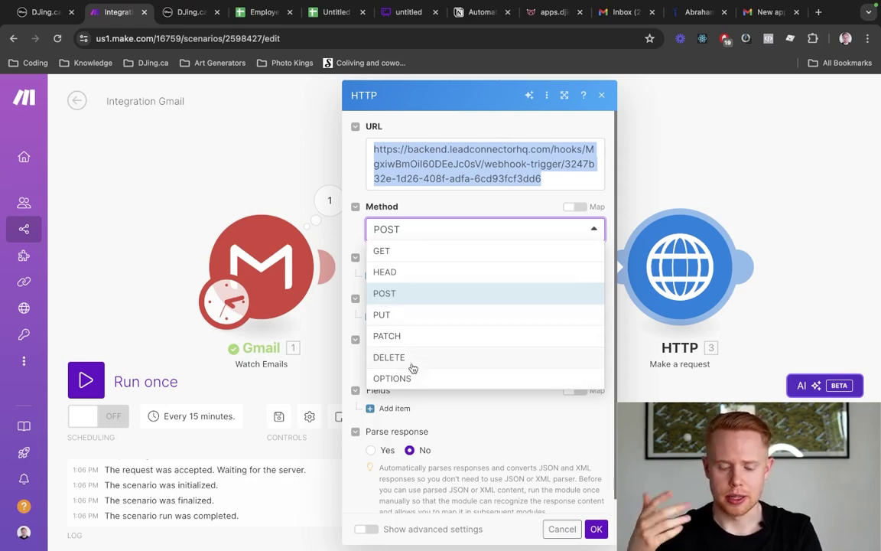
Keep POST as the method and add three empty key/value items under the body Fields
left_click(403, 300)
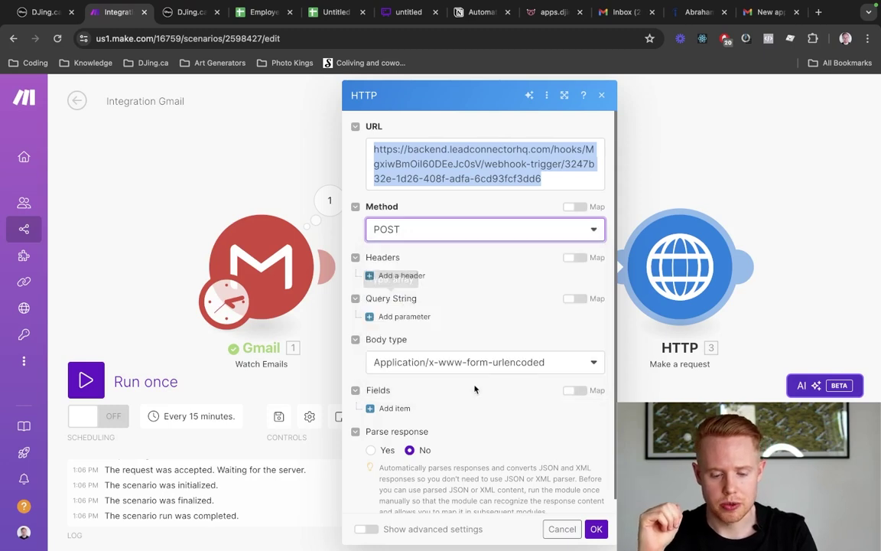
left_click(392, 409)
scroll(392, 408, "down", 3)
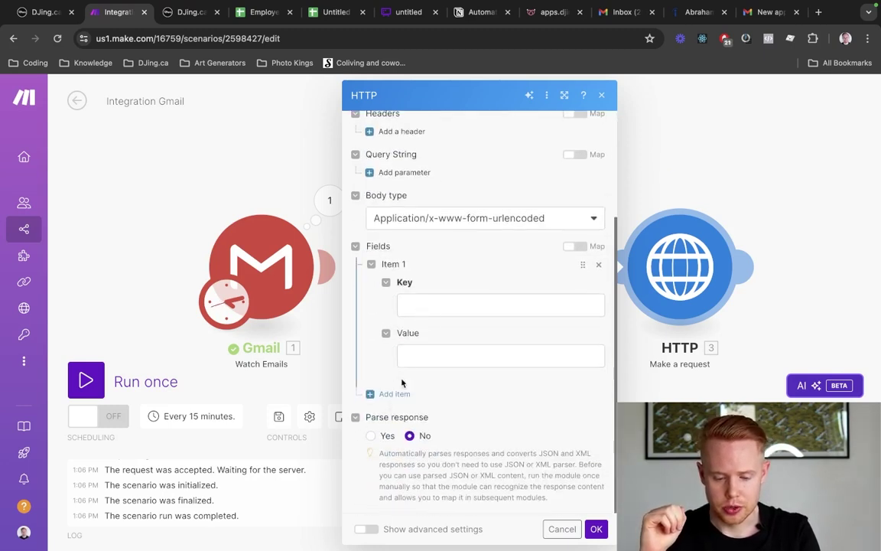
left_click(401, 393)
scroll(401, 393, "down", 3)
left_click(401, 394)
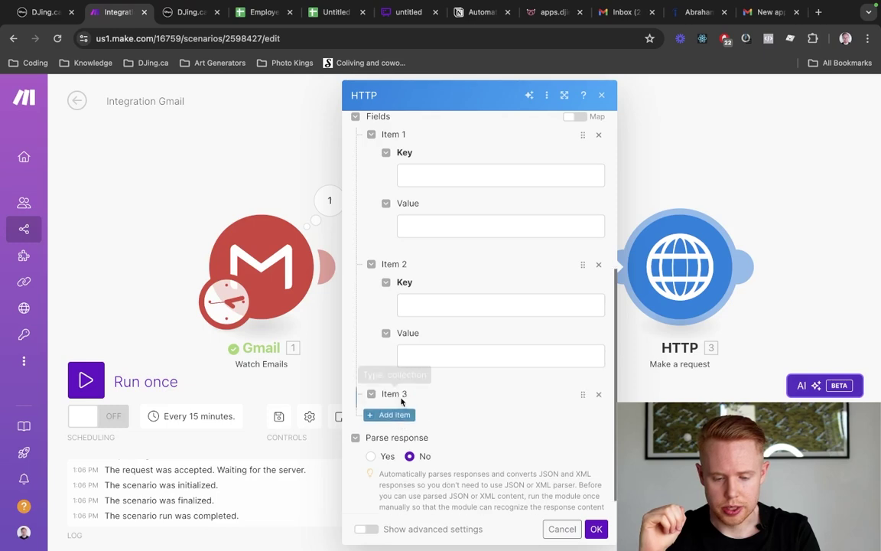
Key the body fields email, first_name, last_name, and a fourth added item position
left_click(423, 176)
type("email")
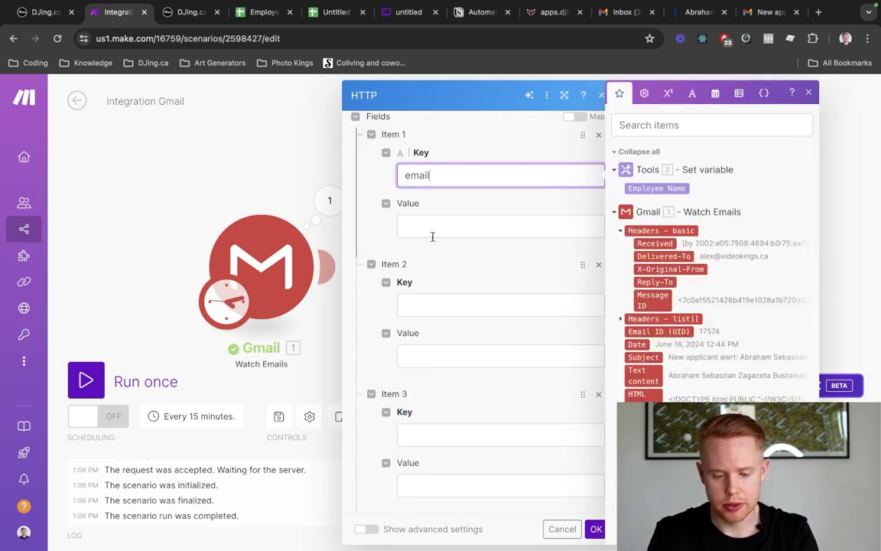
left_click(427, 306)
type("first_name")
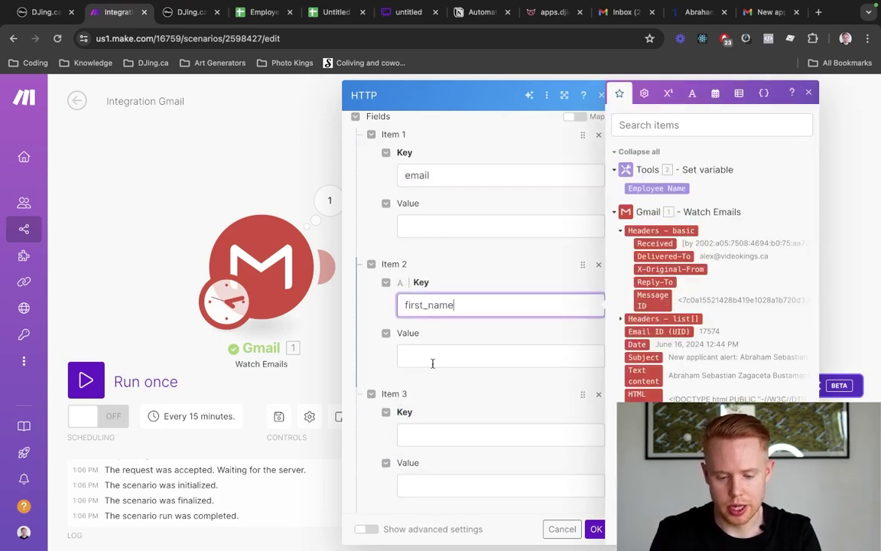
left_click(443, 444)
type("last_name")
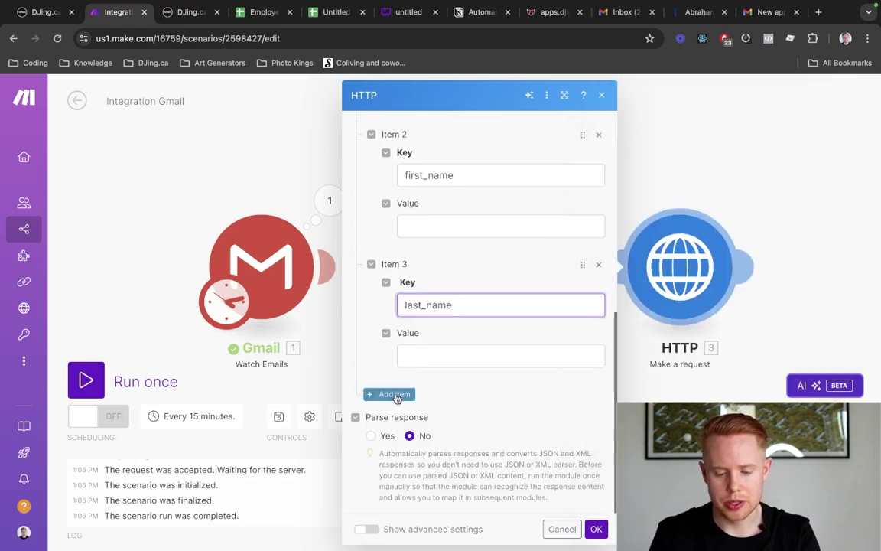
left_click(384, 391)
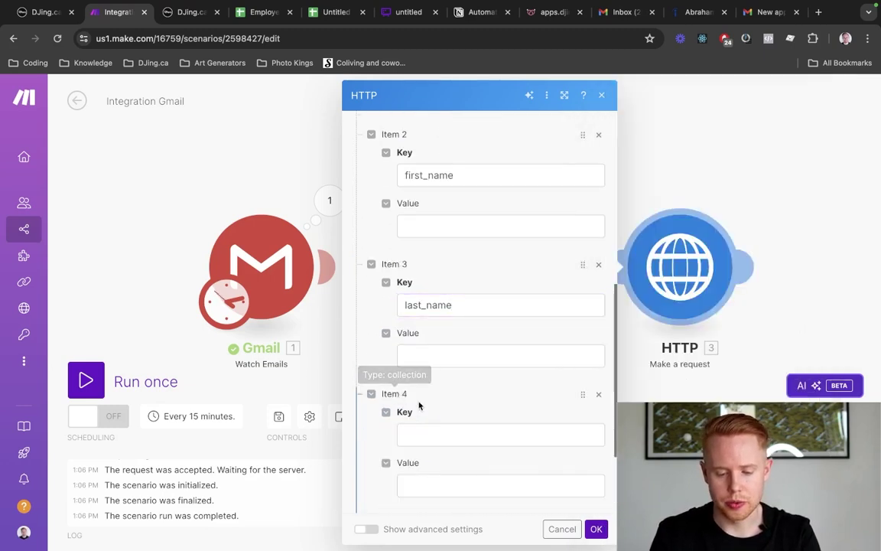
left_click(415, 432)
type("positio")
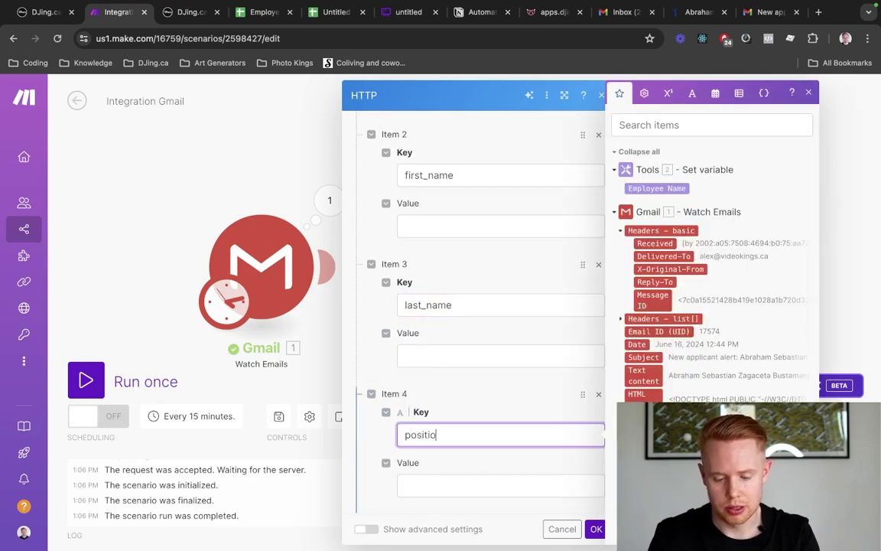
type("n")
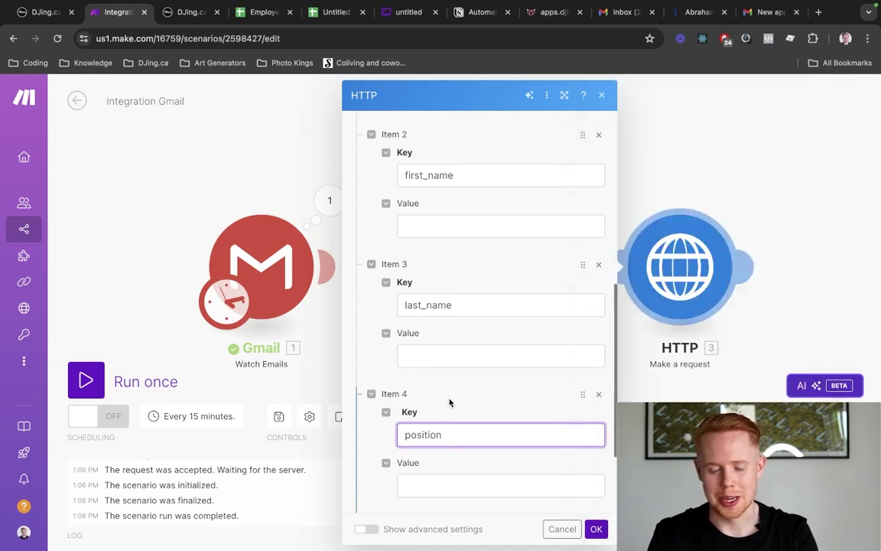
scroll(448, 401, "up", 3)
left_click(424, 284)
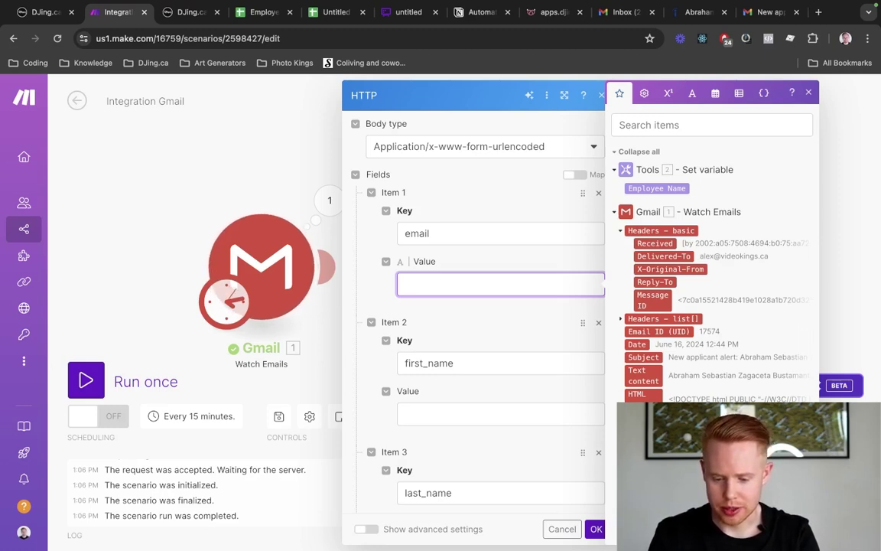
Map the email value to the Gmail sender's email address, checking it against the alert email
left_click(663, 461)
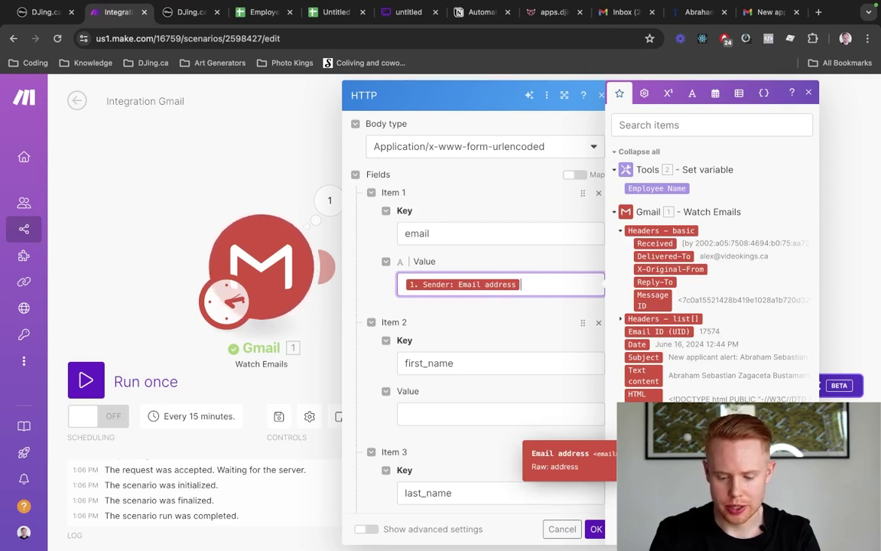
key("ctrl+f")
key("super+9")
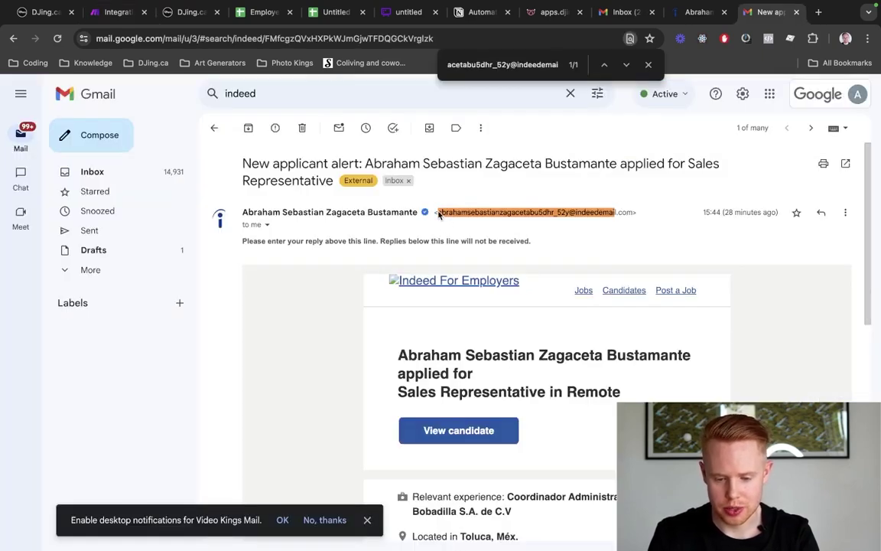
key("super+2")
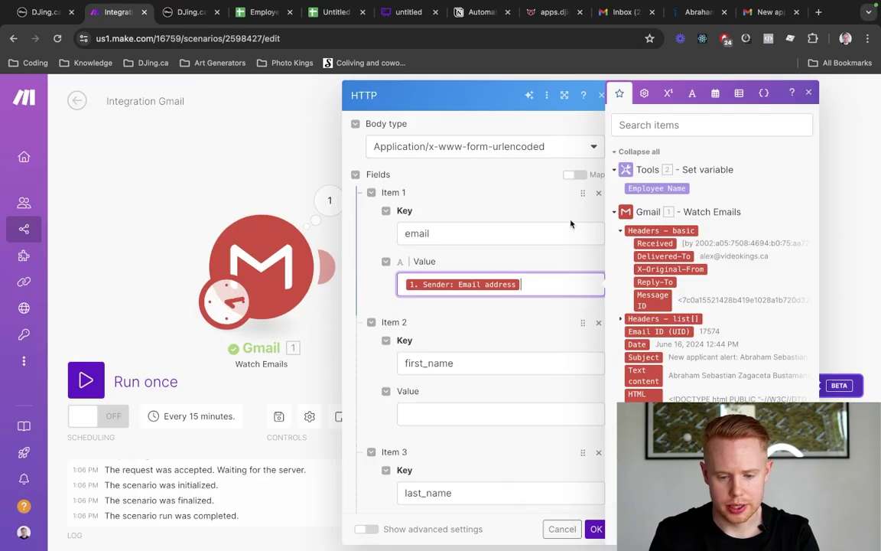
Pan to show all three modules, hide the mappable data list and zoom the page in
scroll(438, 402, "down", 2)
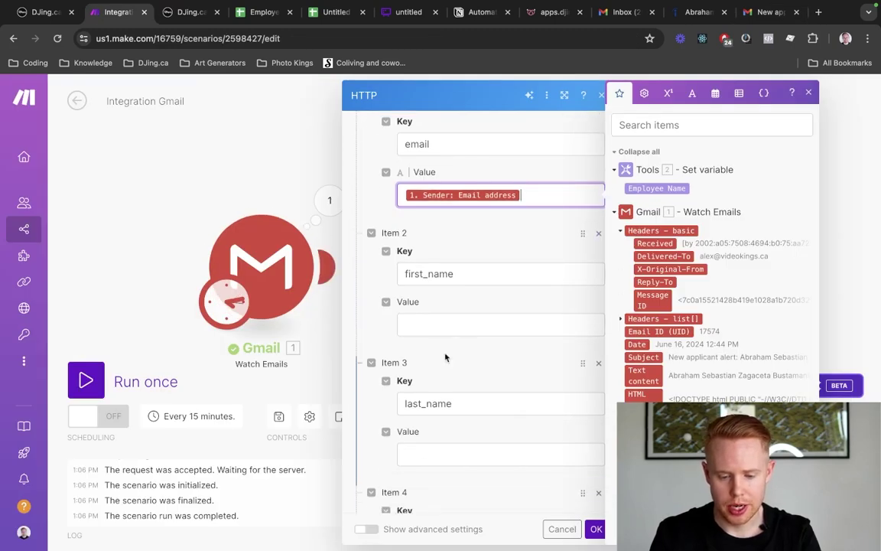
left_click(450, 326)
scroll(458, 342, "down", 1)
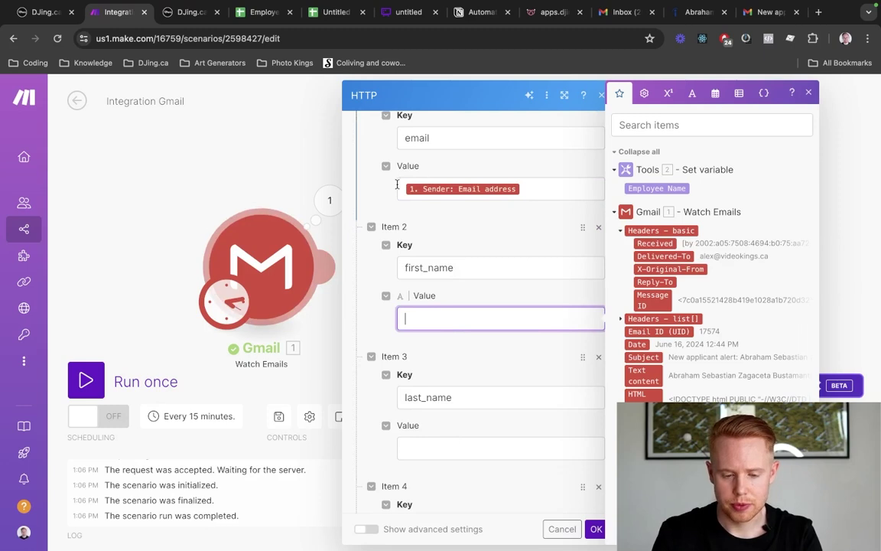
left_click_drag(258, 217, 79, 191)
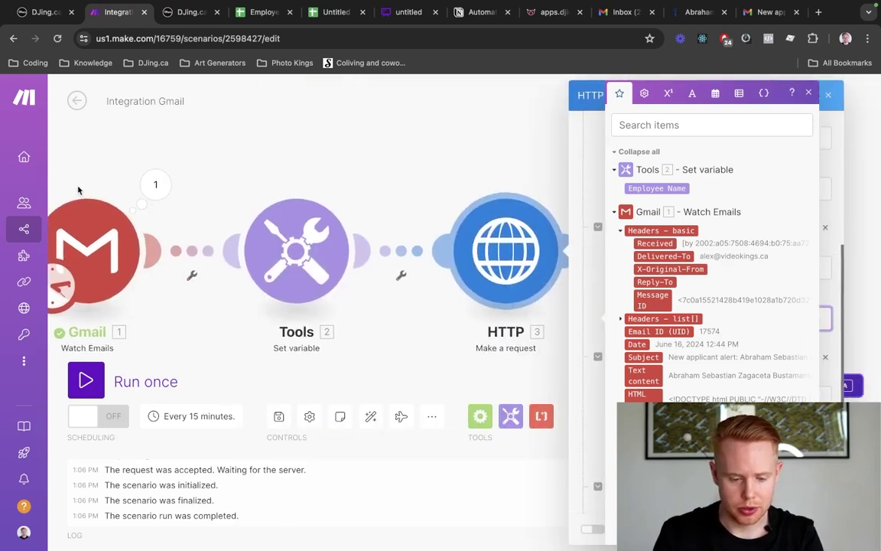
left_click(809, 94)
scroll(674, 319, "down", 3)
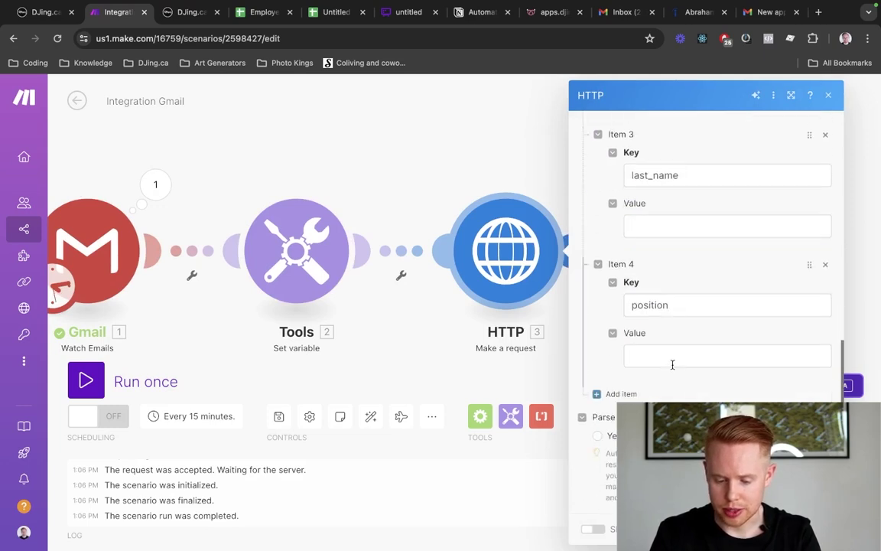
key("super+plus")
key("super+plus")
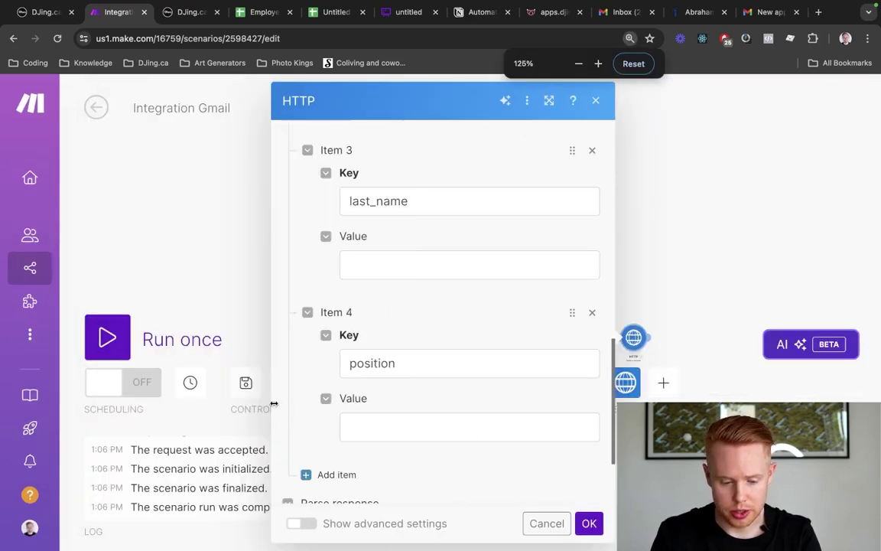
scroll(364, 426, "down", 1)
left_click(383, 403)
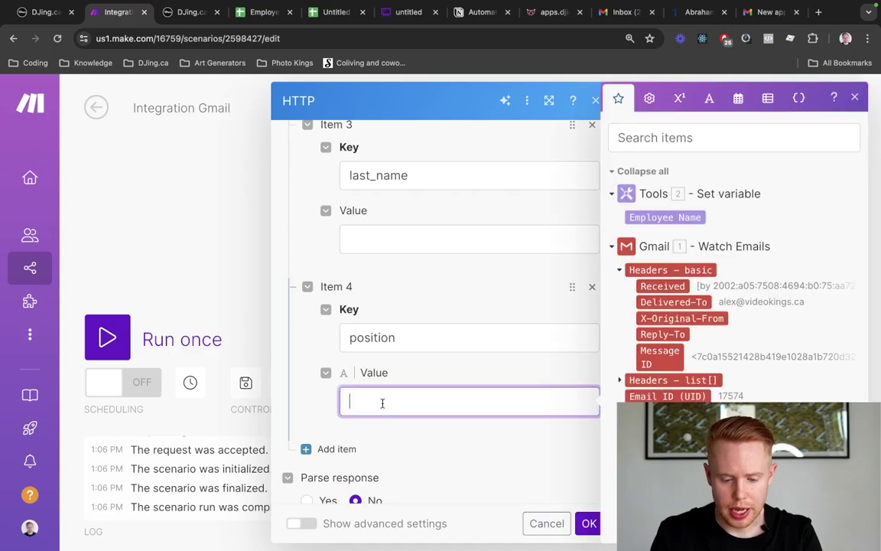
key("ctrl+Tab")
key("ctrl+Tab")
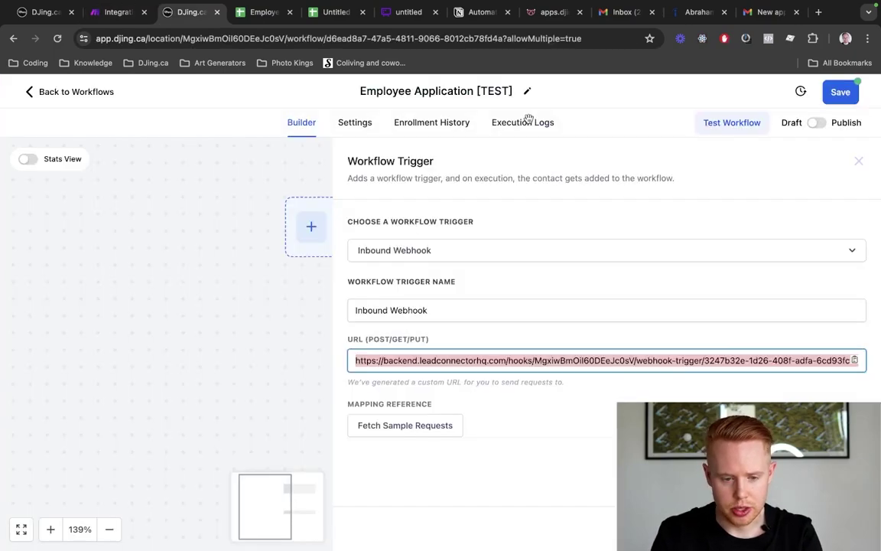
scroll(205, 298, "up", 20)
scroll(205, 298, "left", 5)
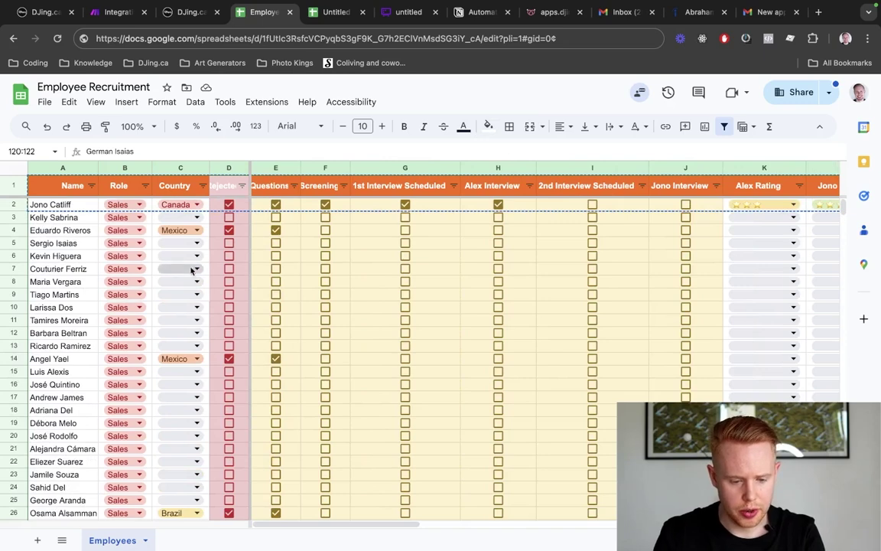
left_click(126, 246)
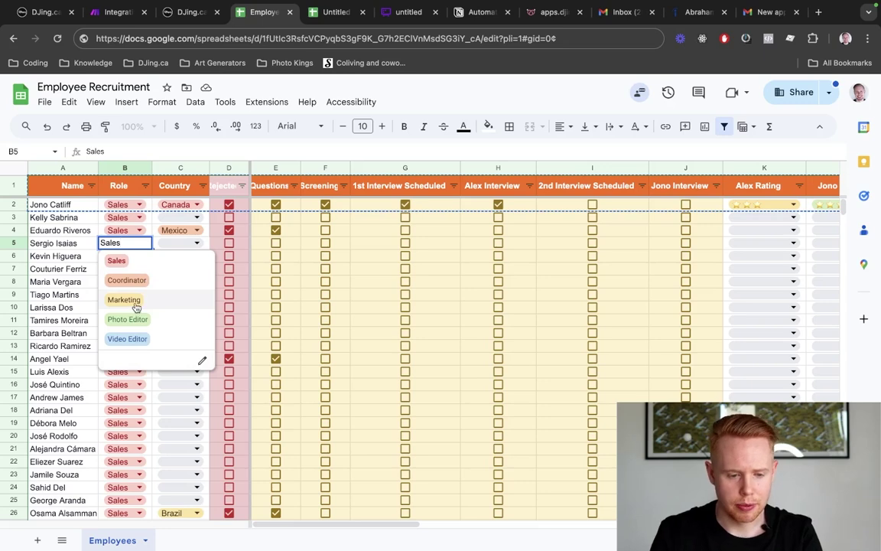
key("ctrl+shift+Tab")
key("ctrl+shift+Tab")
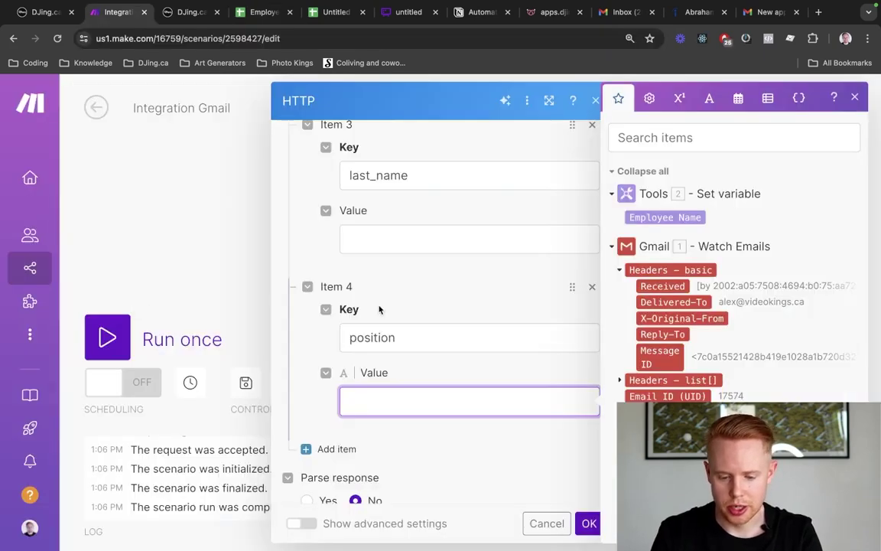
Insert an if() function from the general functions into the position value
scroll(379, 306, "down", 1)
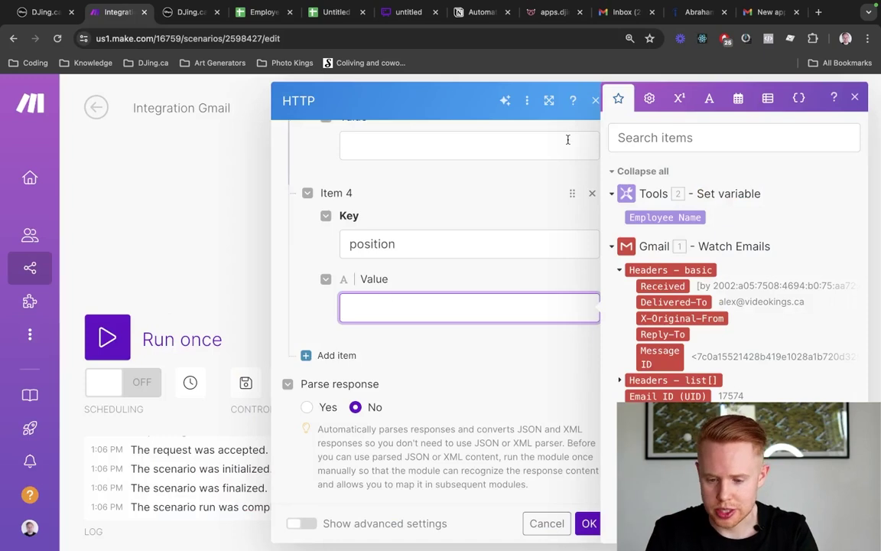
left_click(648, 98)
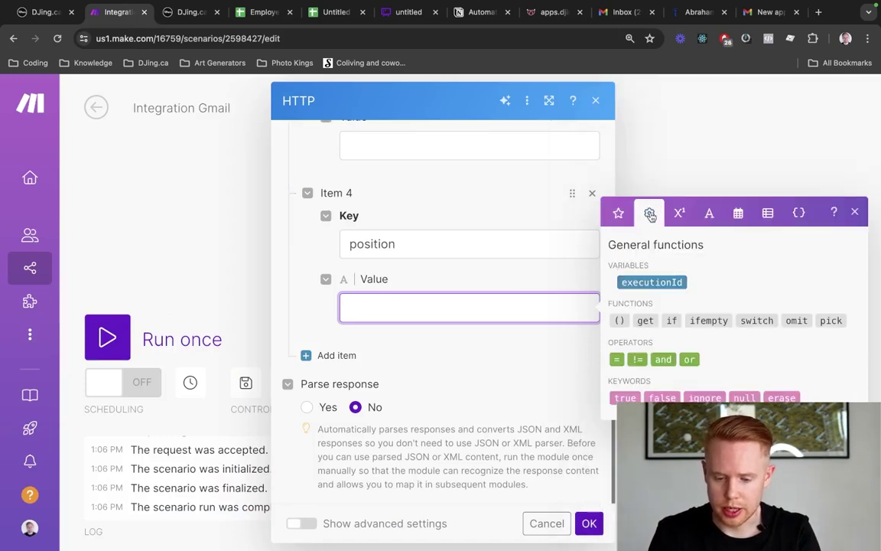
left_click(674, 323)
left_click(674, 322)
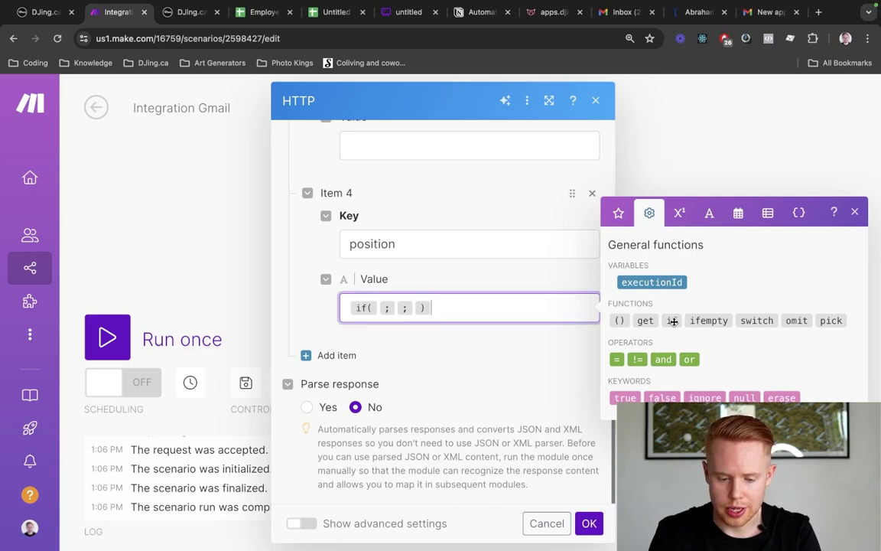
key("Left")
key("Left")
key("Left")
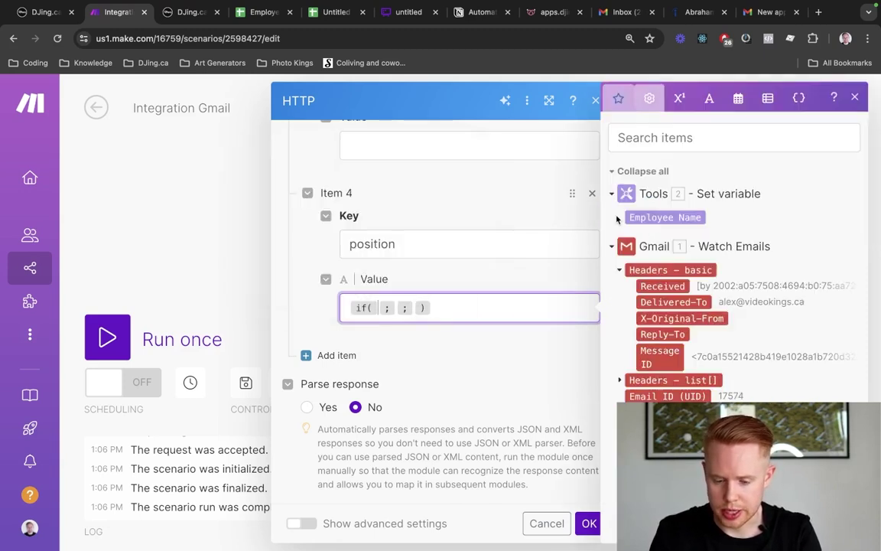
Build a '1. Subject = sales' condition inside the if, then delete it, leaving if( ; ; )
left_click(619, 212)
left_click(653, 139)
type("subject")
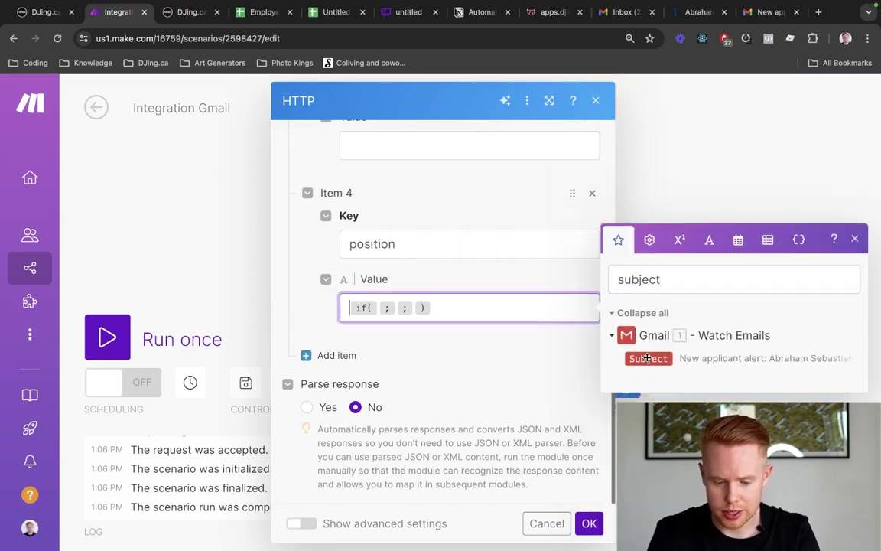
left_click(647, 360)
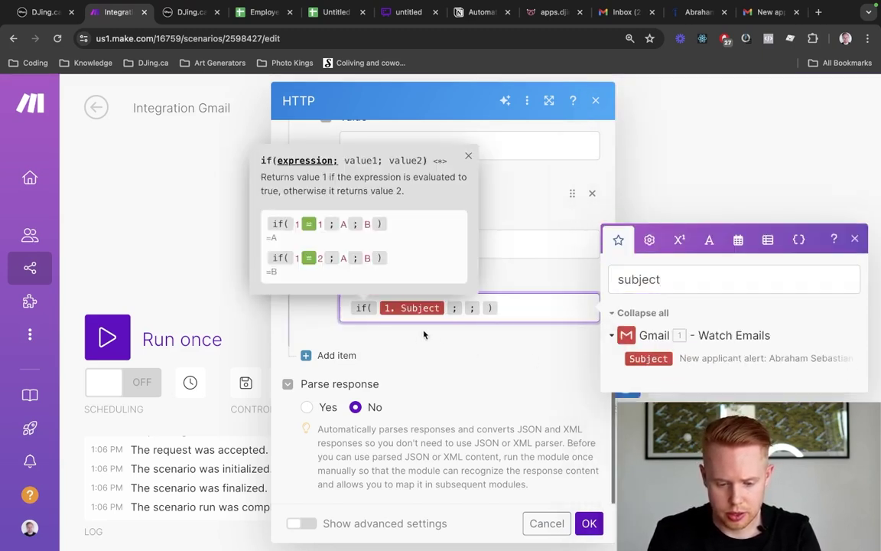
left_click(650, 239)
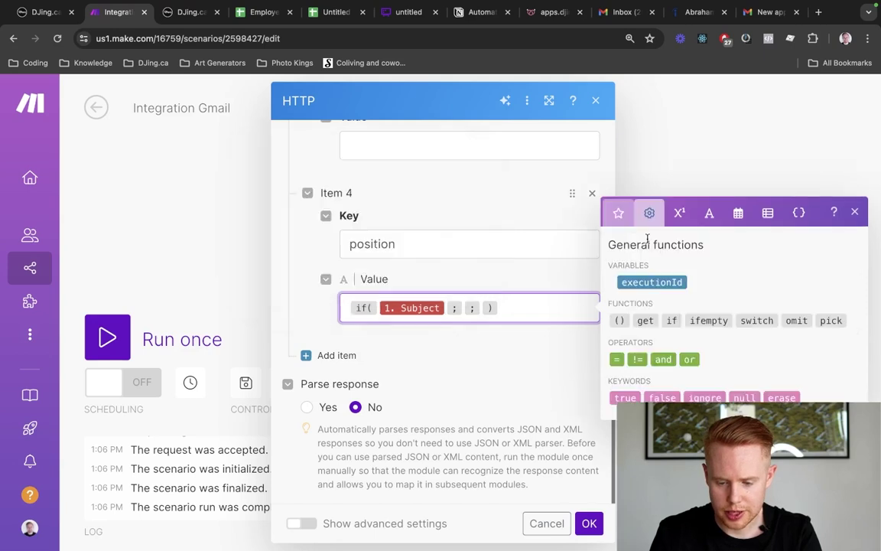
left_click(616, 360)
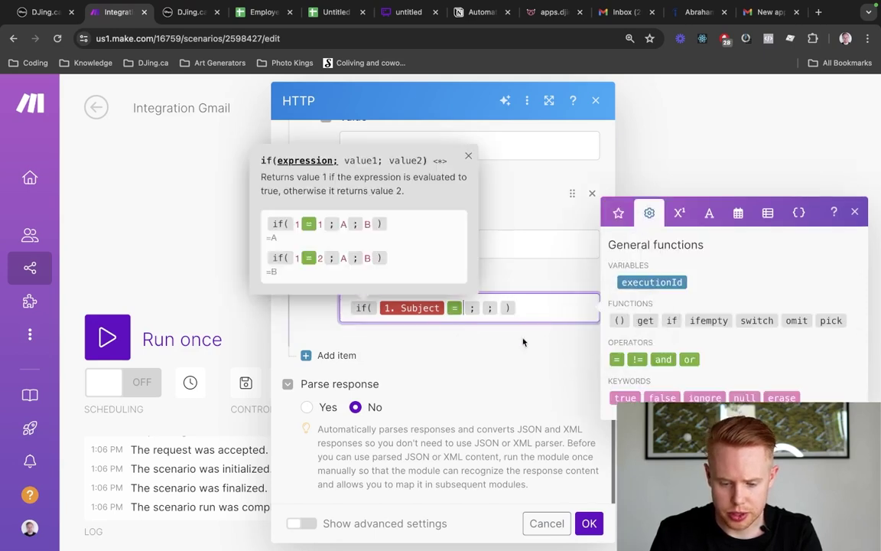
type("sales")
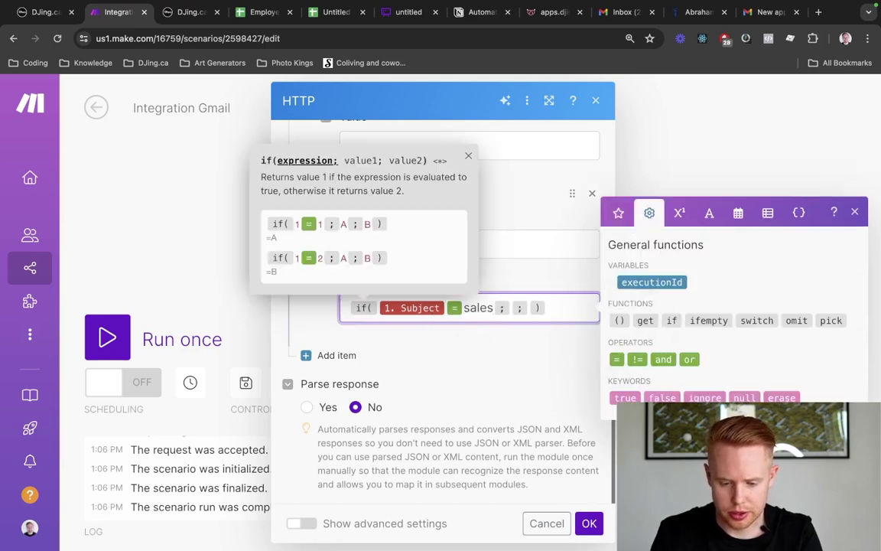
key("shift+Left")
key("shift+Left")
key("shift+Left")
key("shift+Left")
key("shift+Left")
key("shift+Left")
key("shift+Left")
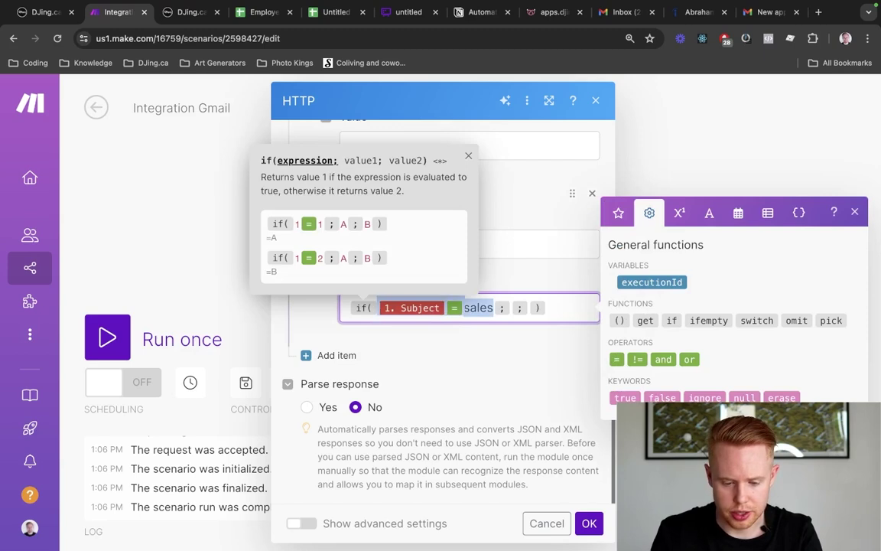
key("BackSpace")
left_click(679, 213)
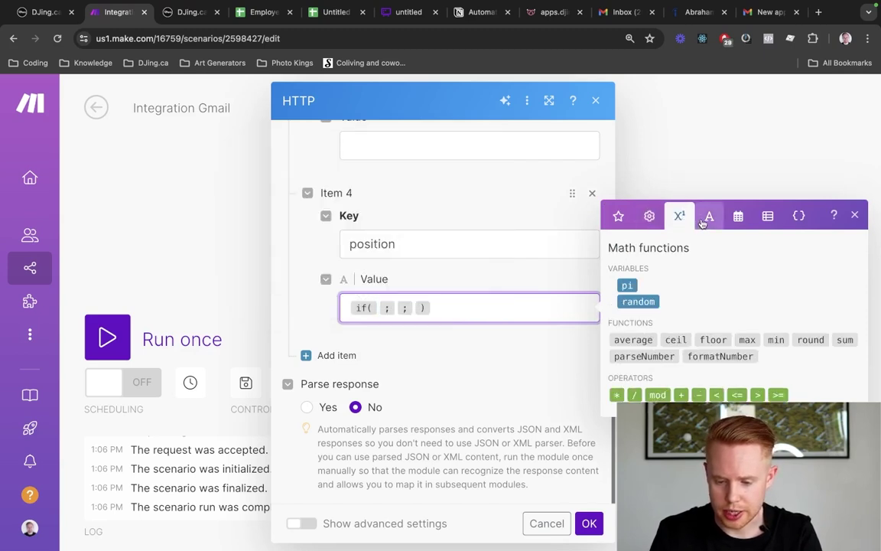
Build a contains(1. Subject; sales) expression from the text functions
left_click(708, 213)
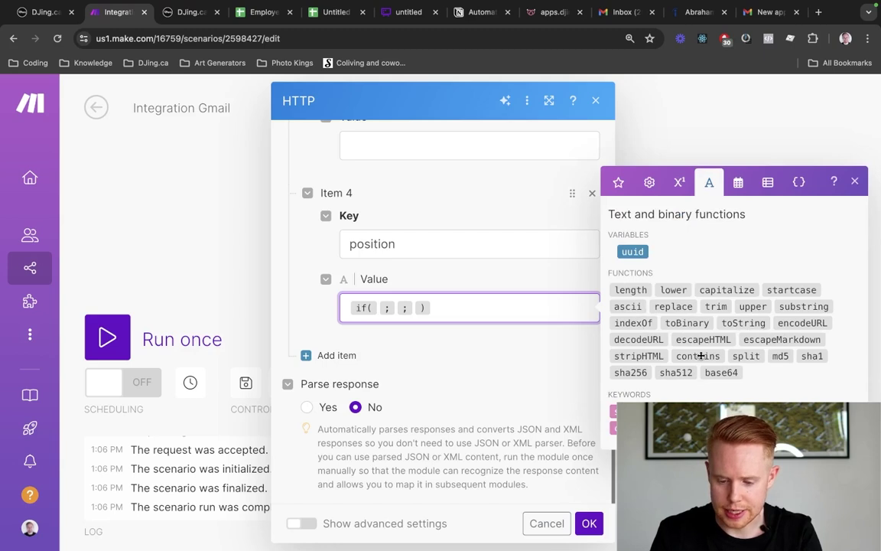
left_click(698, 356)
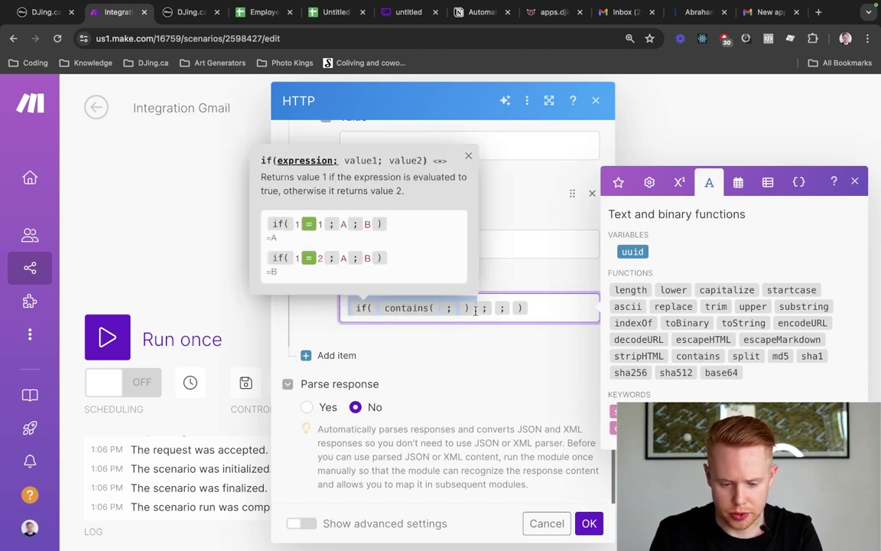
key("BackSpace")
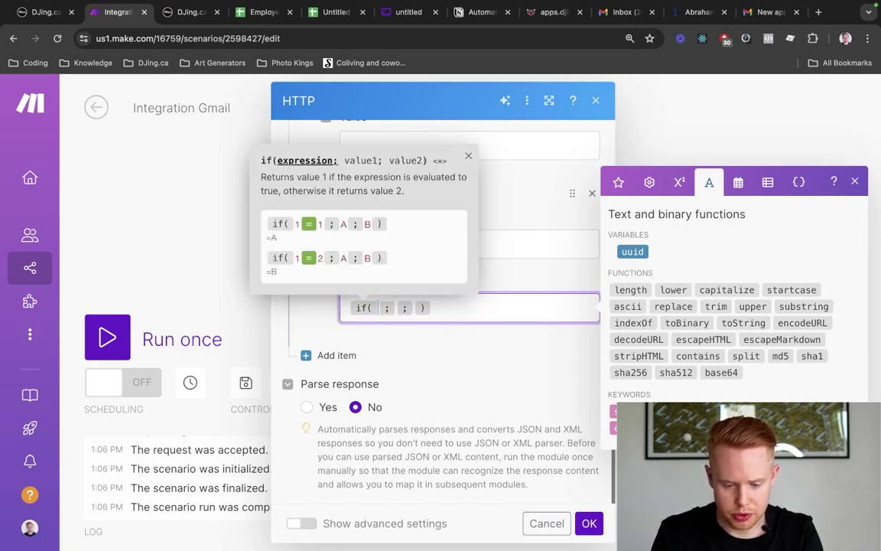
key("BackSpace")
key("BackSpace")
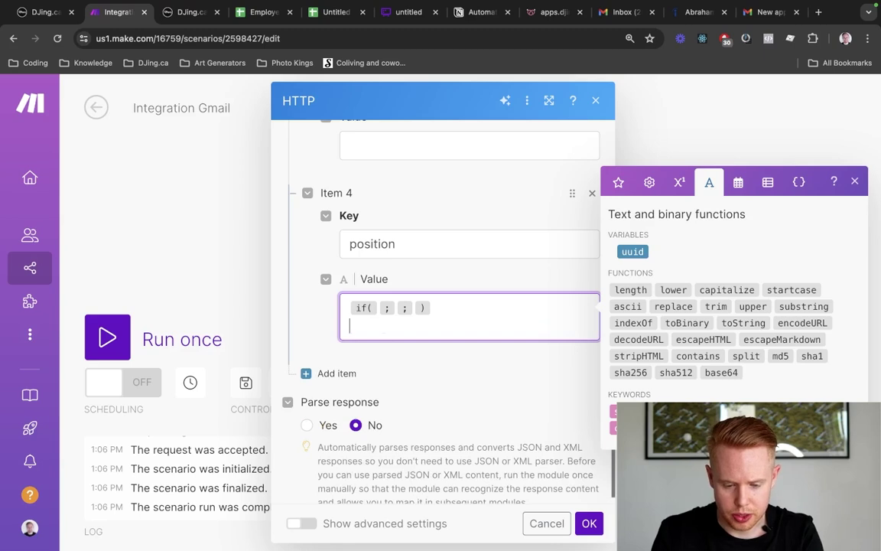
left_click(698, 355)
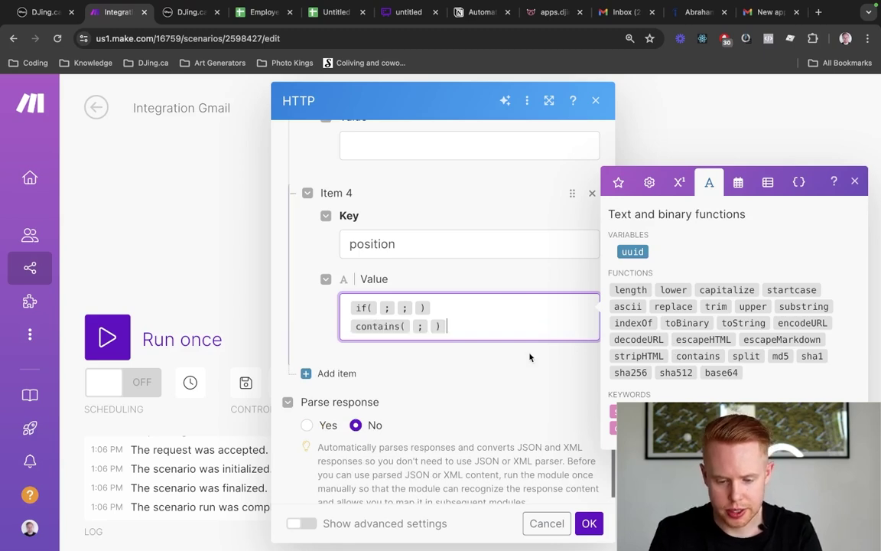
left_click(624, 178)
left_click(648, 368)
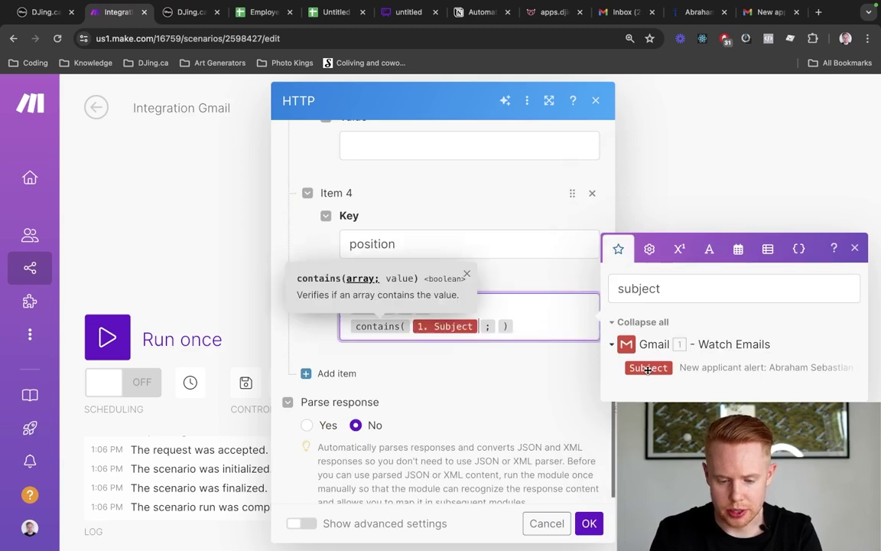
type("sales")
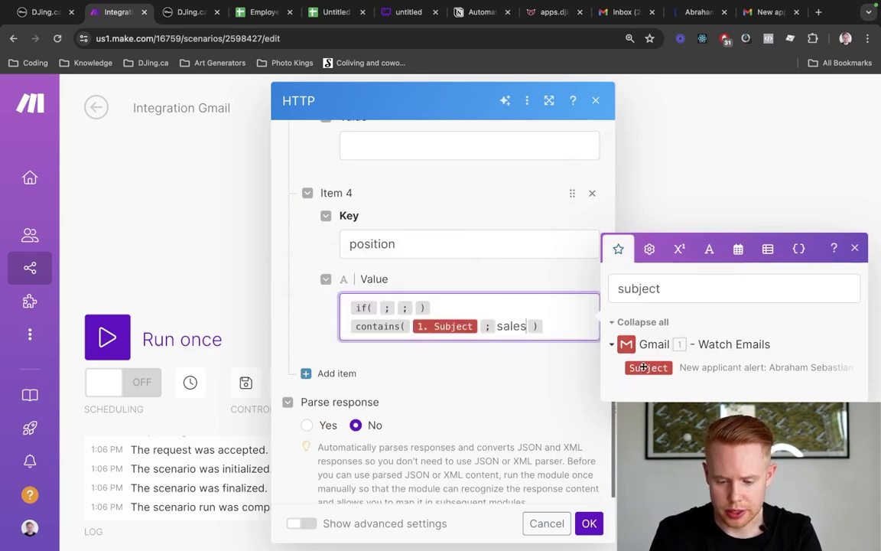
Move the contains(Subject; sales) check into the if's condition slot
triple_click(555, 328)
key("super+x")
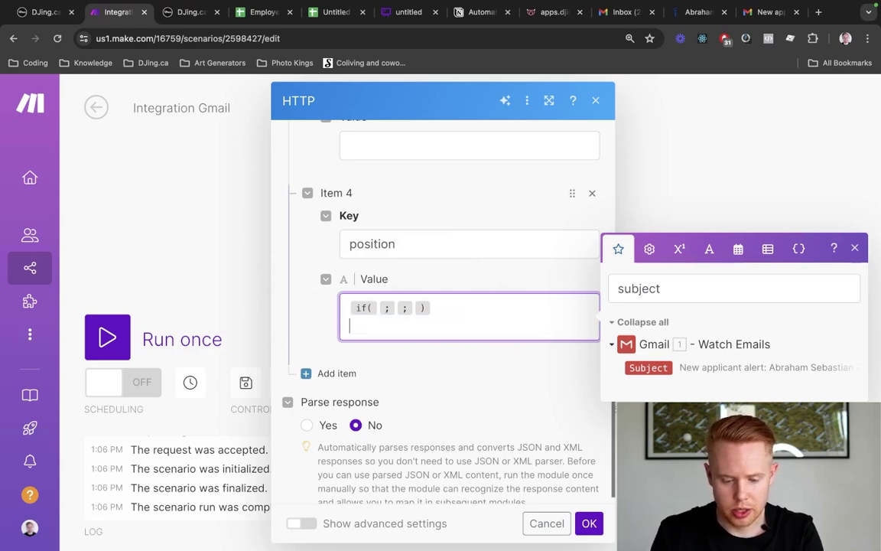
key("Right")
key("super+v")
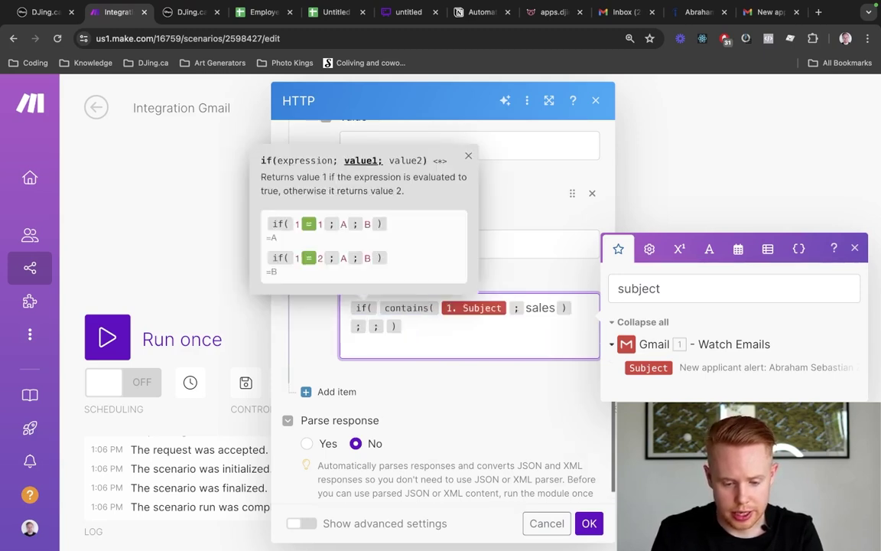
key("Right")
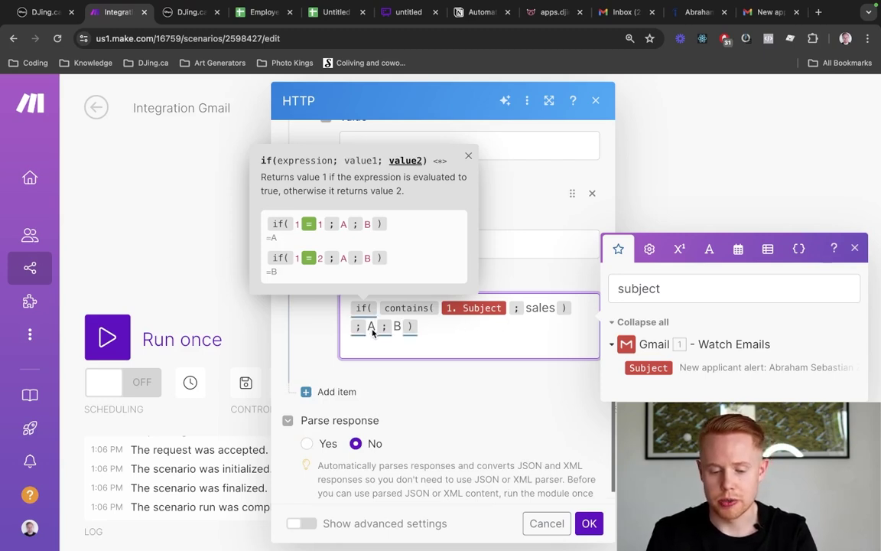
key("Right")
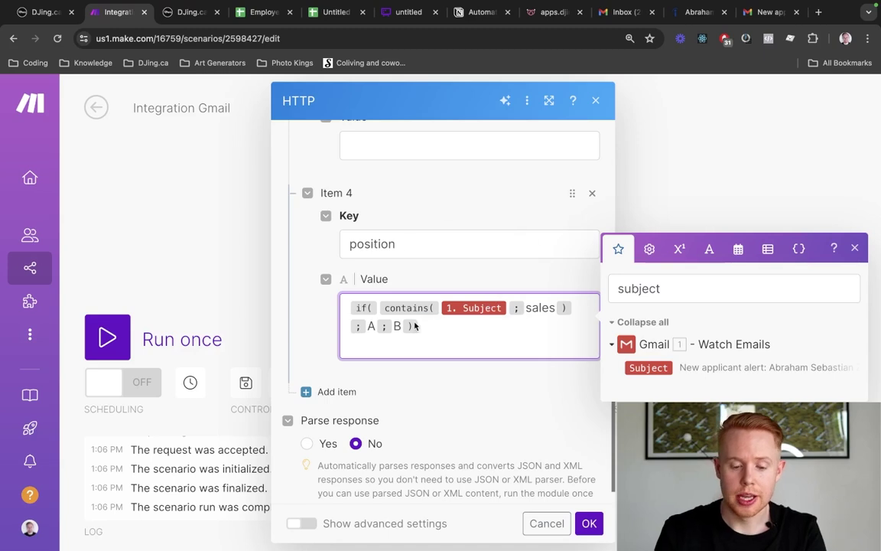
Set the if's first result to Sales and clear the fallback placeholder
left_click(374, 326)
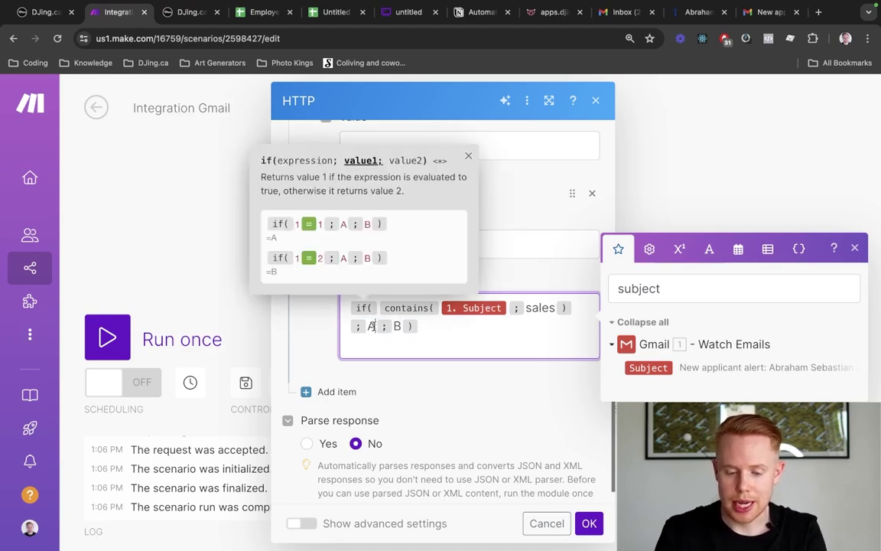
key("BackSpace")
type("Sales")
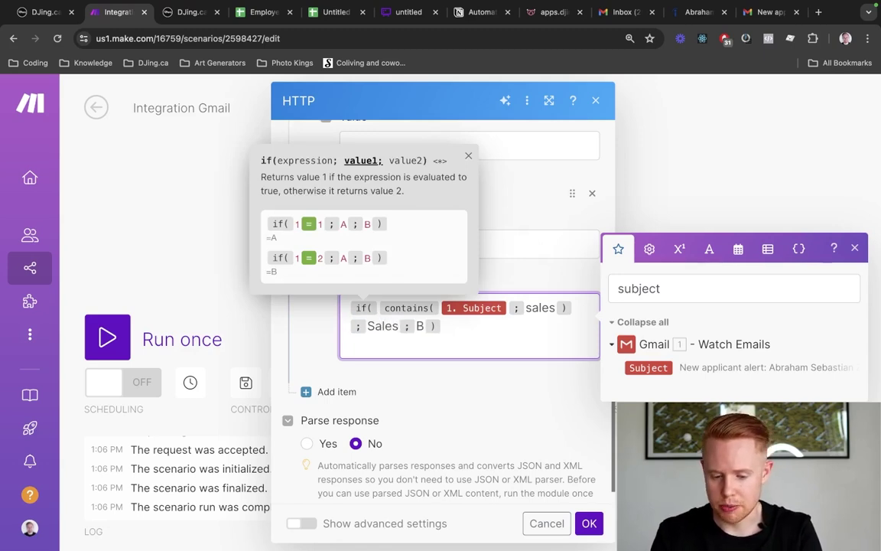
left_click(424, 326)
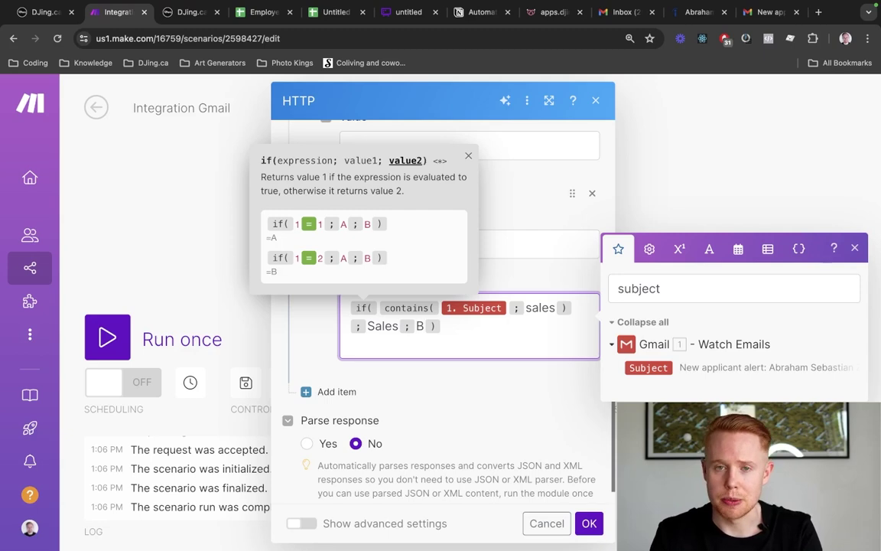
key("BackSpace")
Paste a nested copy of the if as its fallback, placing the nested if and closing bracket on their own lines
key("ctrl+a")
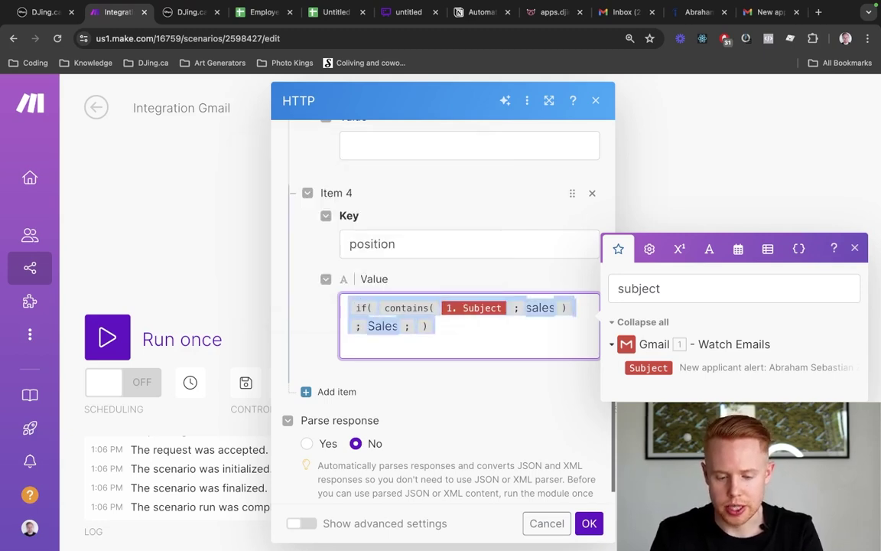
key("Right")
key("Up")
key("Down")
key("BackSpace")
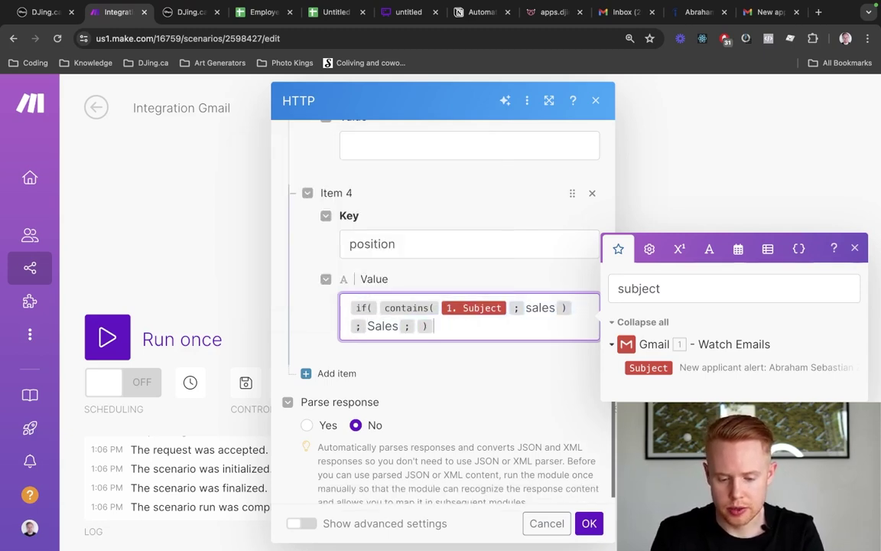
key("Left")
key("ctrl+v")
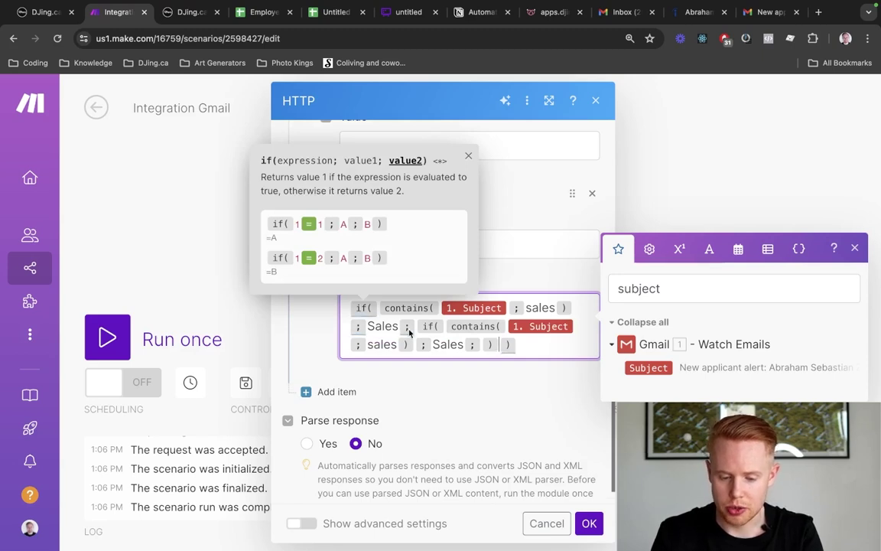
key("Return")
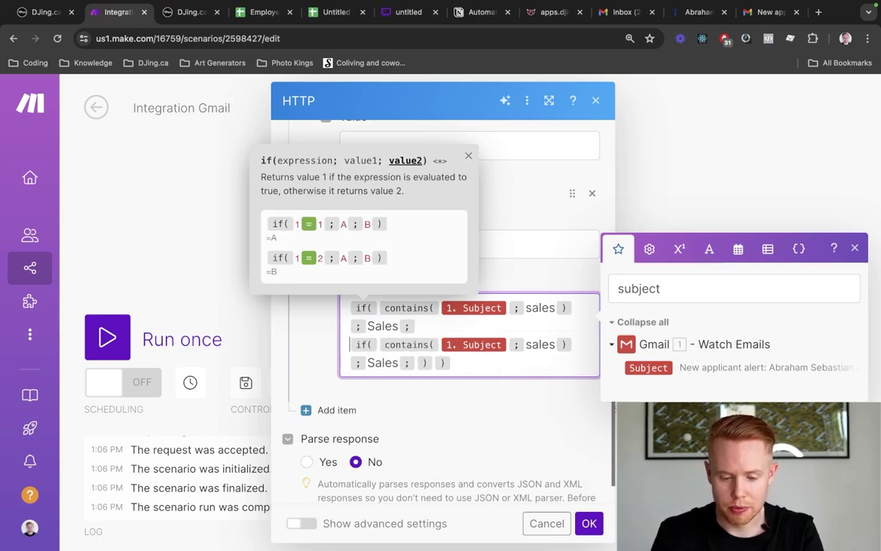
left_click(434, 362)
key("Return")
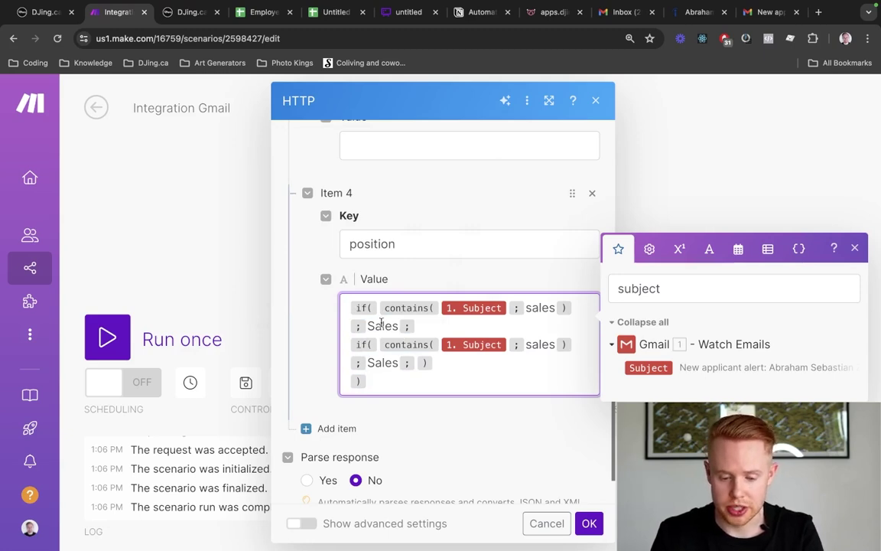
Change the nested if's condition to coordinator and its result to Coordinator
double_click(539, 343)
type("coordinator")
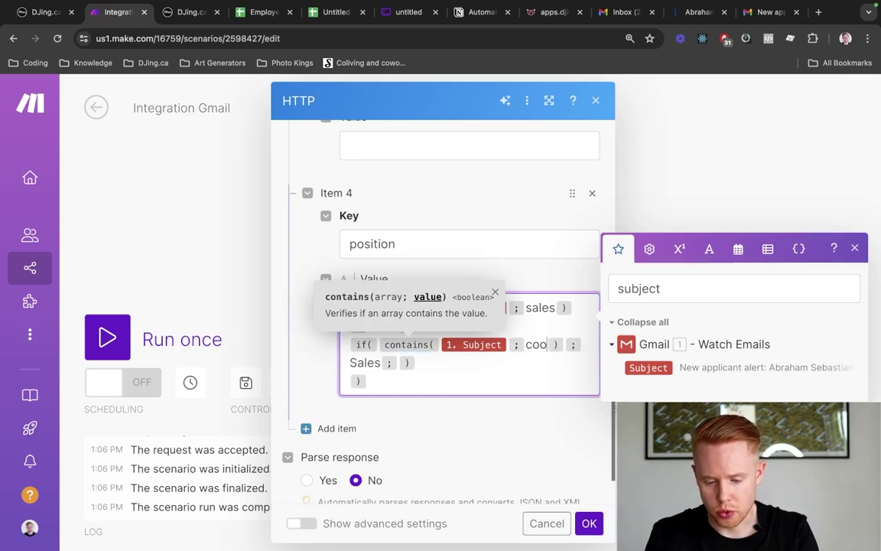
key("Right")
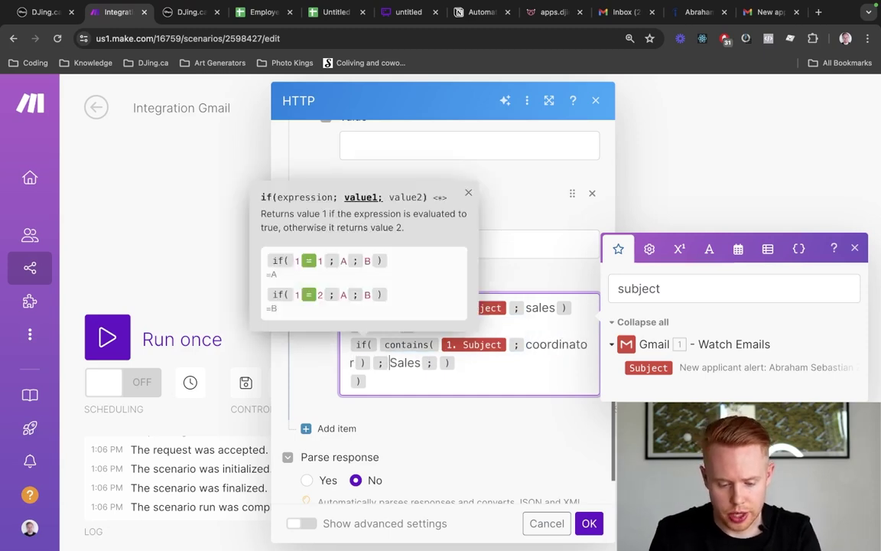
key("alt+shift+Right")
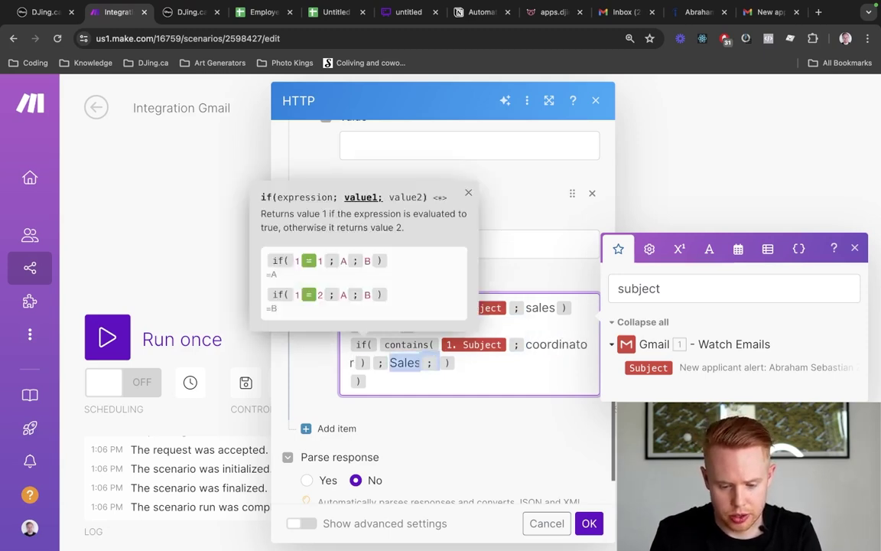
type("Coordinato")
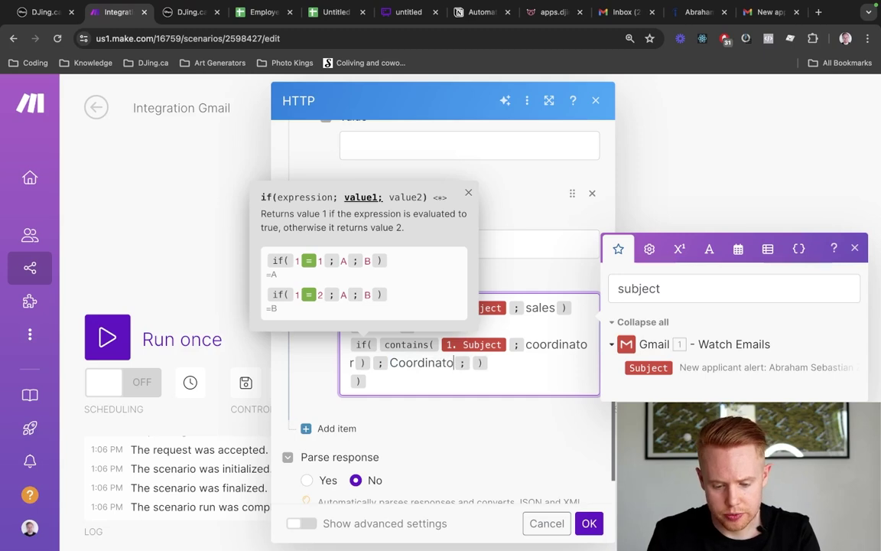
type("r")
key("Right")
key("Right")
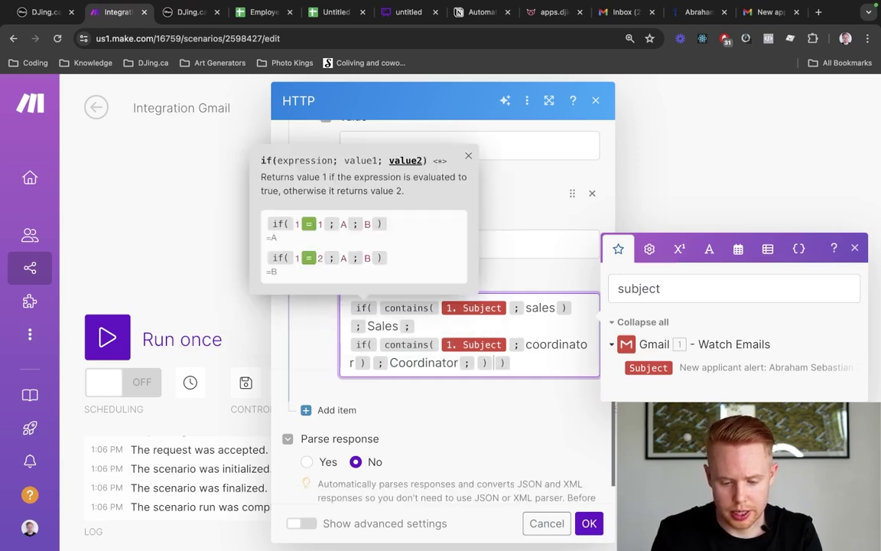
key("super+Left")
key("BackSpace")
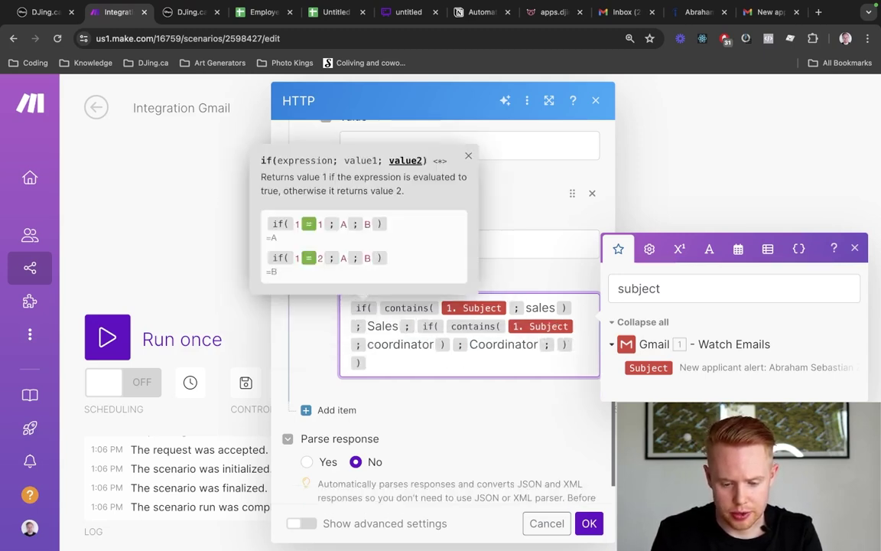
key("Down")
key("super+Right")
key("Left")
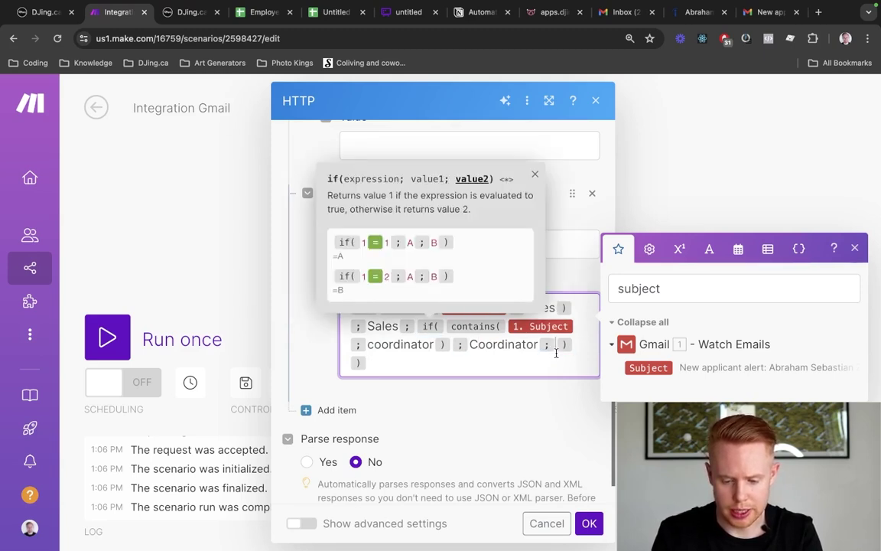
Paste a third nested if that tests for photo editor and returns Photo Editor
type("if(contains(1. Subject; sales); Sales; )")
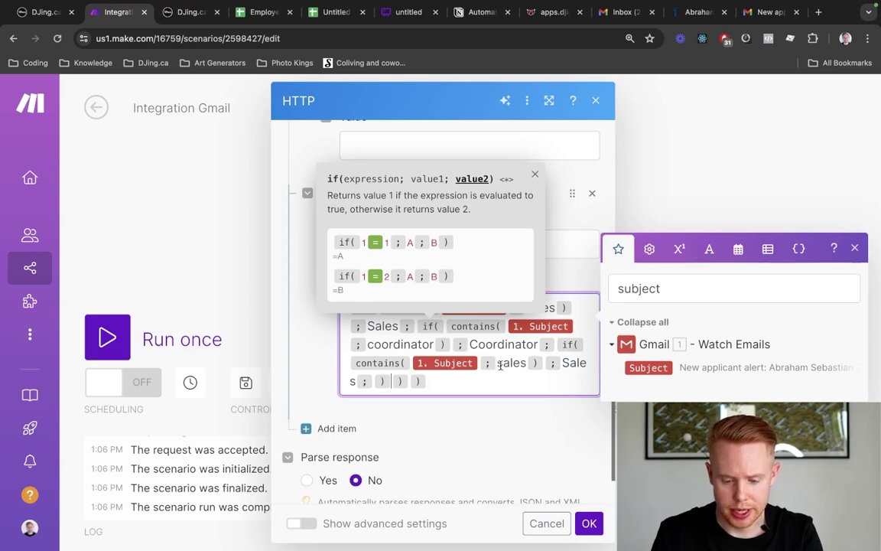
double_click(500, 365)
type("photo editor")
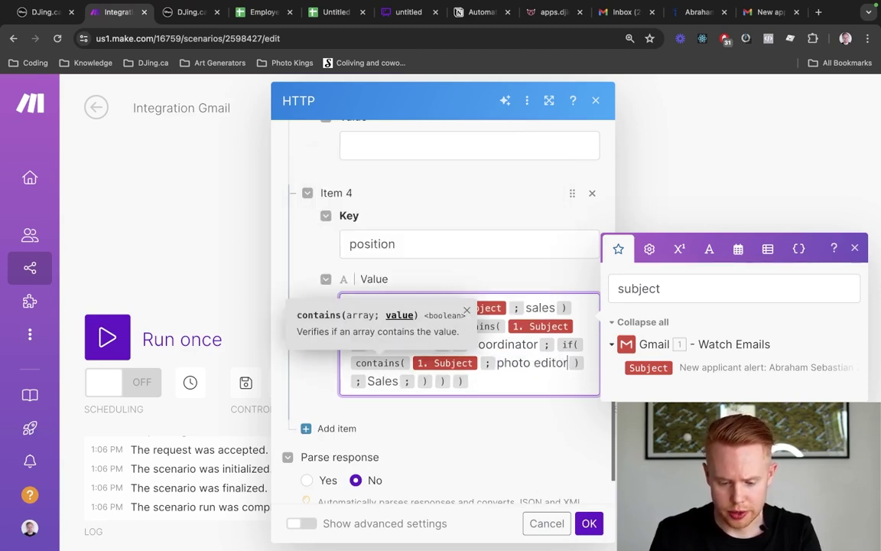
key("Down")
key("Left")
key("Left")
key("Left")
key("Left")
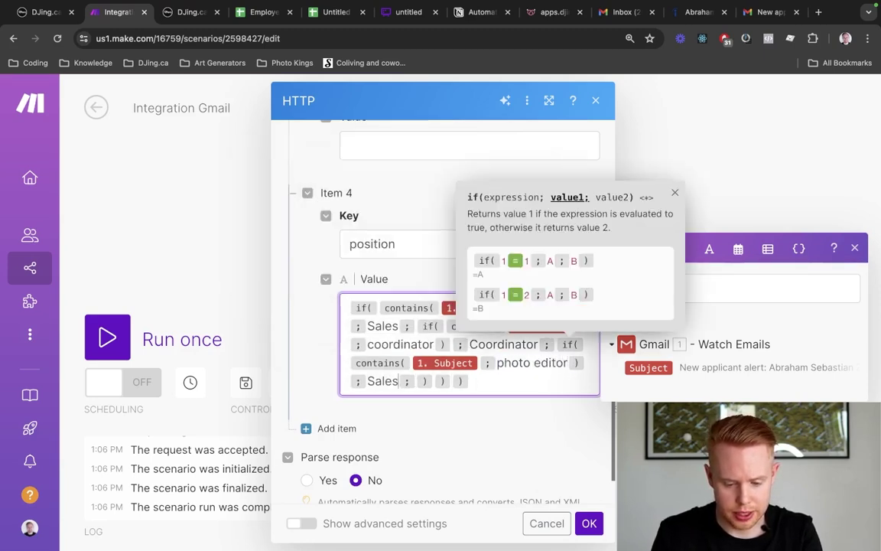
key("alt+shift+Left")
type("Photo Edit")
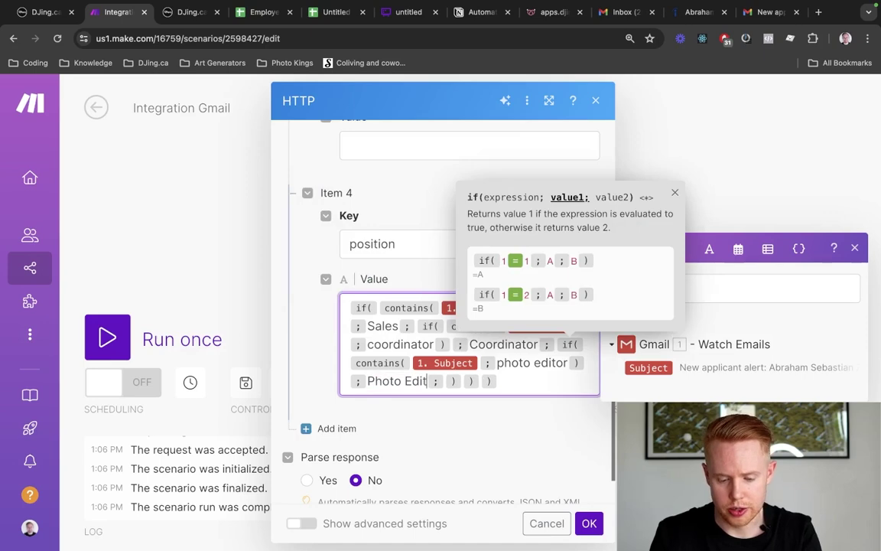
type("or")
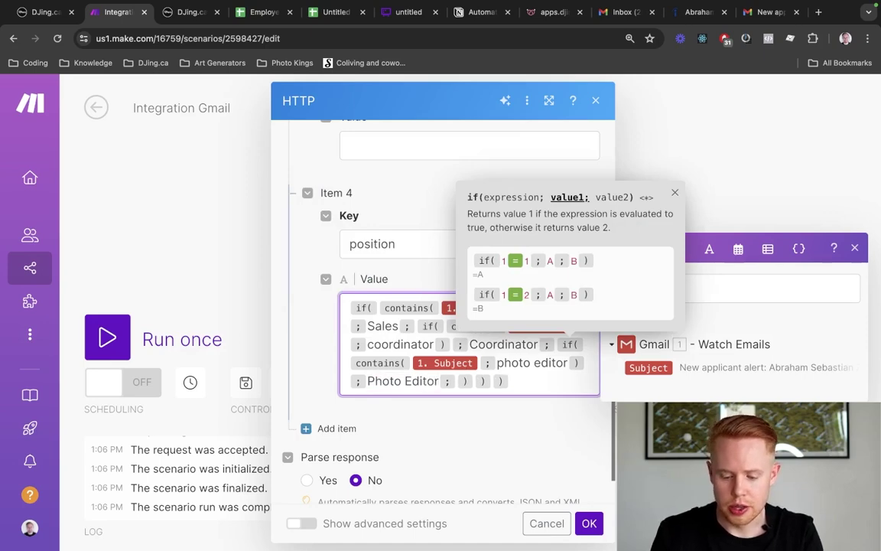
key("super+9")
Open the draft job from the Indeed Jobs list with Continue draft
key("ctrl+shift+Tab")
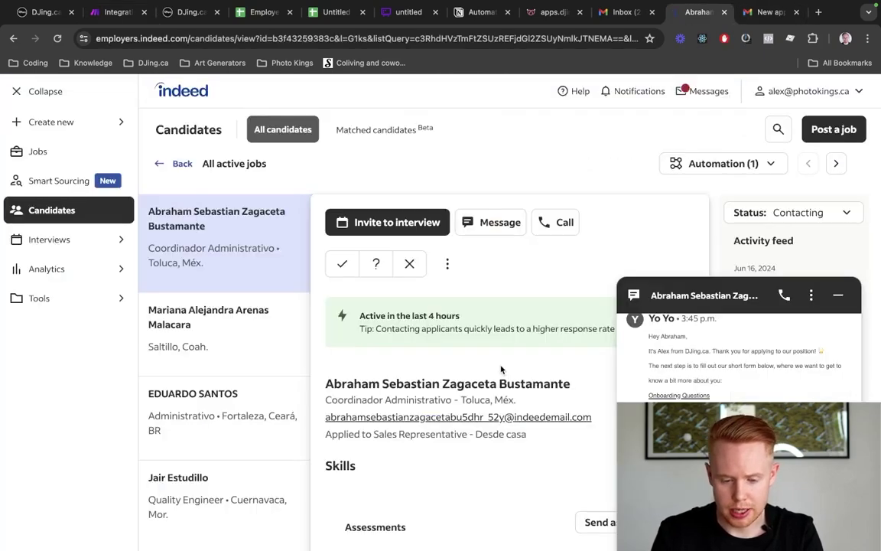
left_click(49, 152)
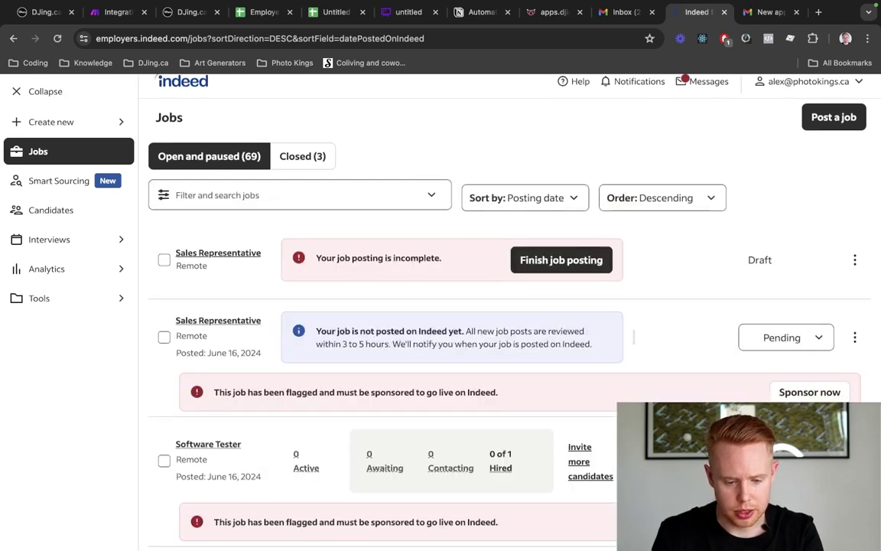
left_click(855, 261)
left_click(816, 297)
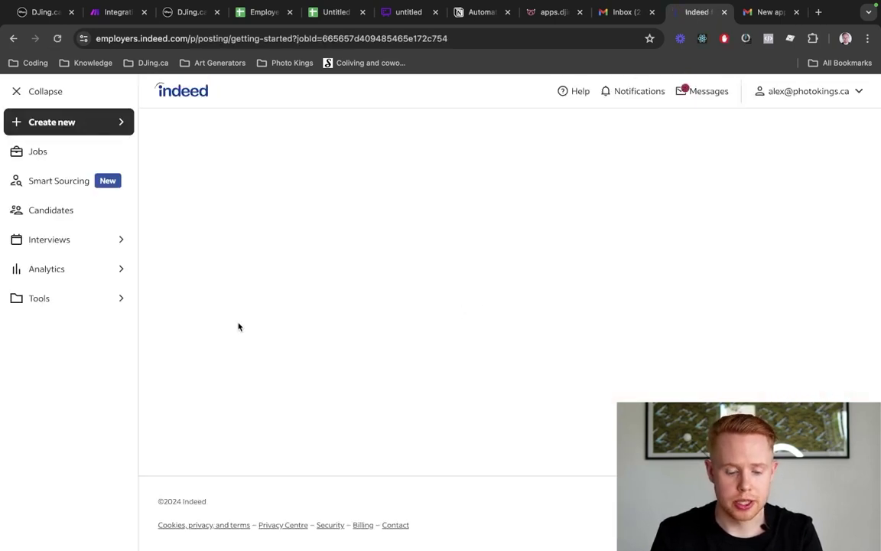
Replace the Sales Representative job title with Photo Editor
scroll(257, 378, "down", 2)
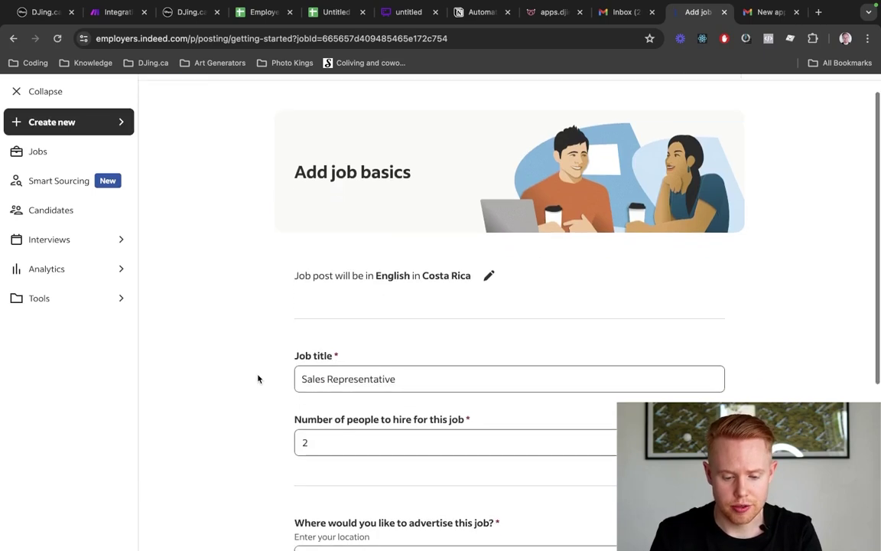
double_click(321, 329)
left_click(321, 329)
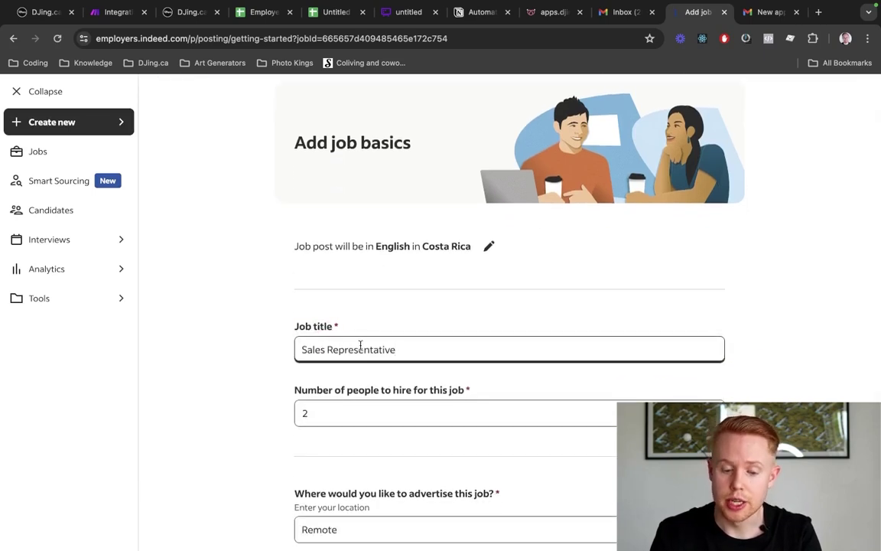
double_click(361, 349)
left_click_drag(361, 349, 304, 349)
double_click(304, 349)
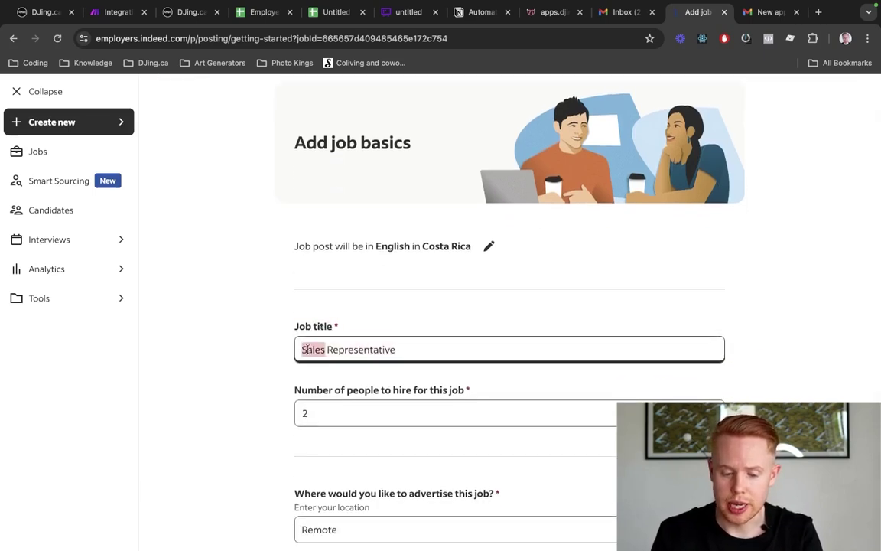
triple_click(303, 350)
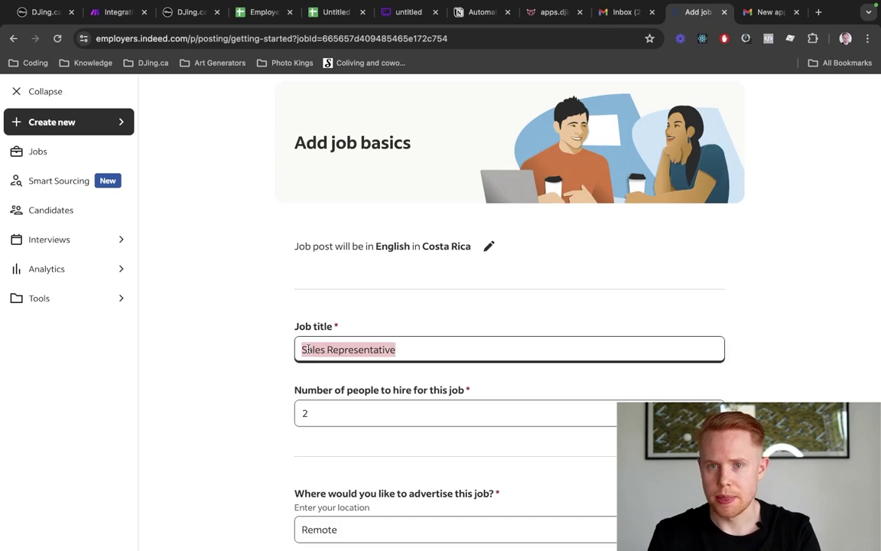
type("Phot")
key("BackSpace")
key("BackSpace")
key("BackSpace")
key("BackSpace")
type("Pho")
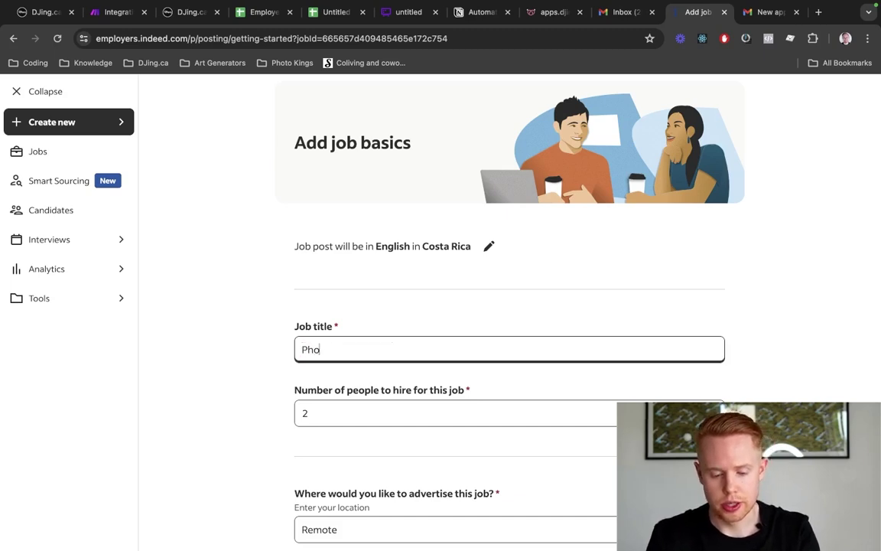
type("to Editor")
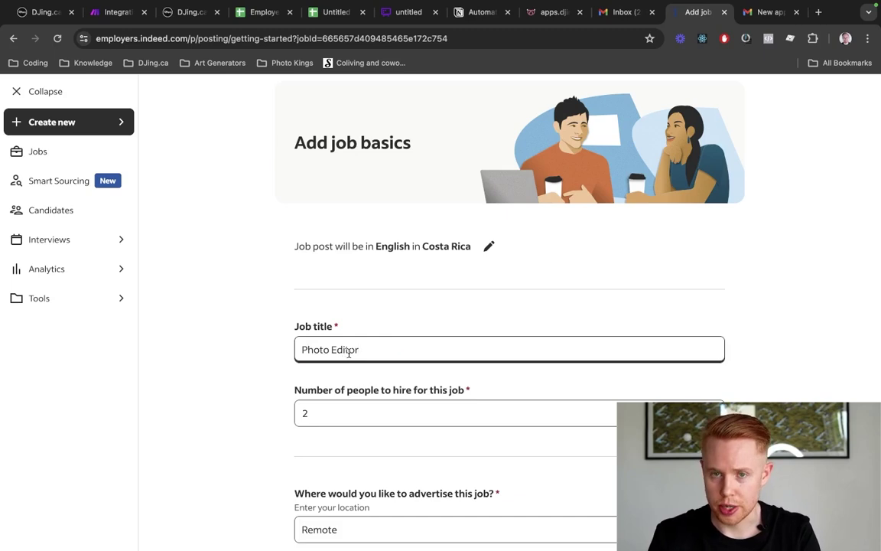
triple_click(349, 352)
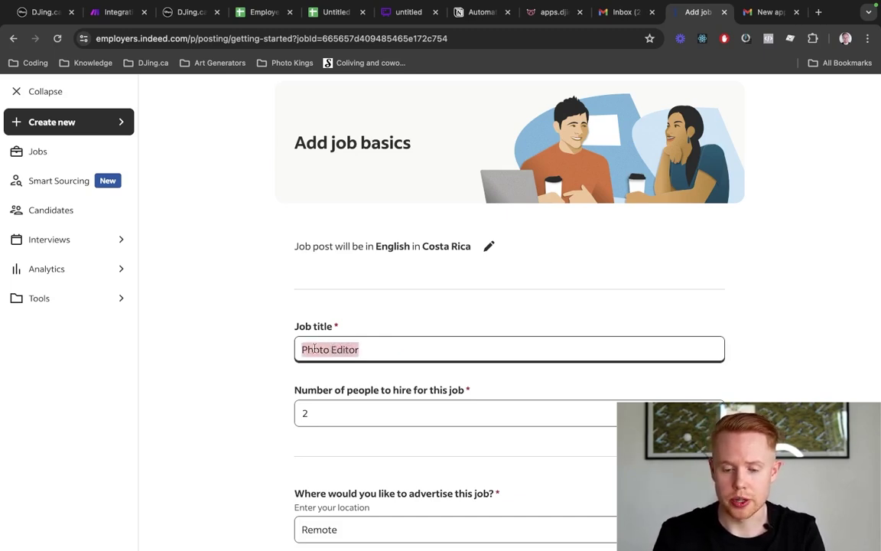
key("ctrl+Tab")
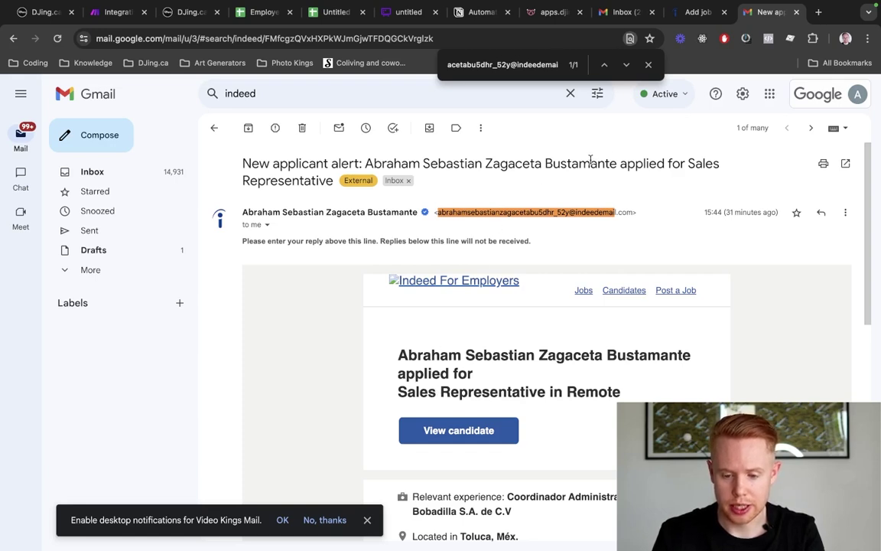
Highlight the applicant's name and Sales Representative in the alert email's subject, then return to Make
left_click_drag(687, 163, 337, 190)
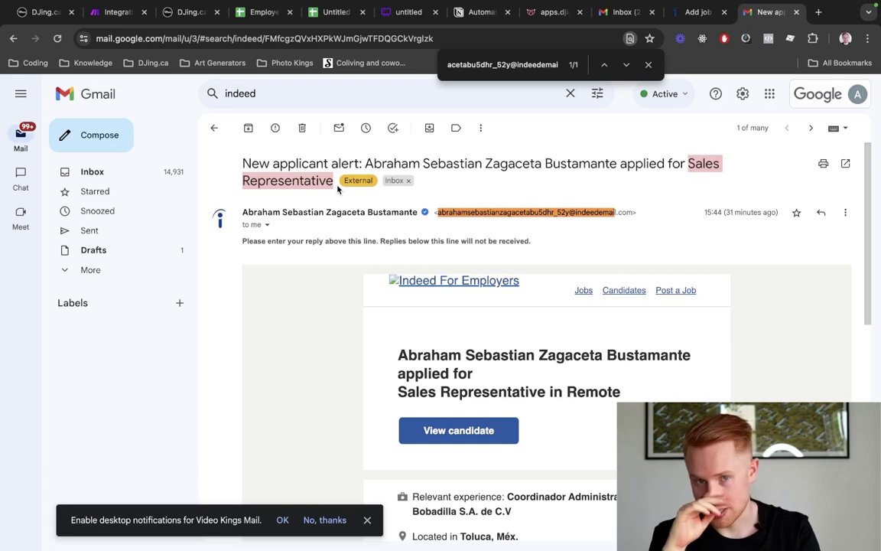
left_click_drag(364, 164, 620, 167)
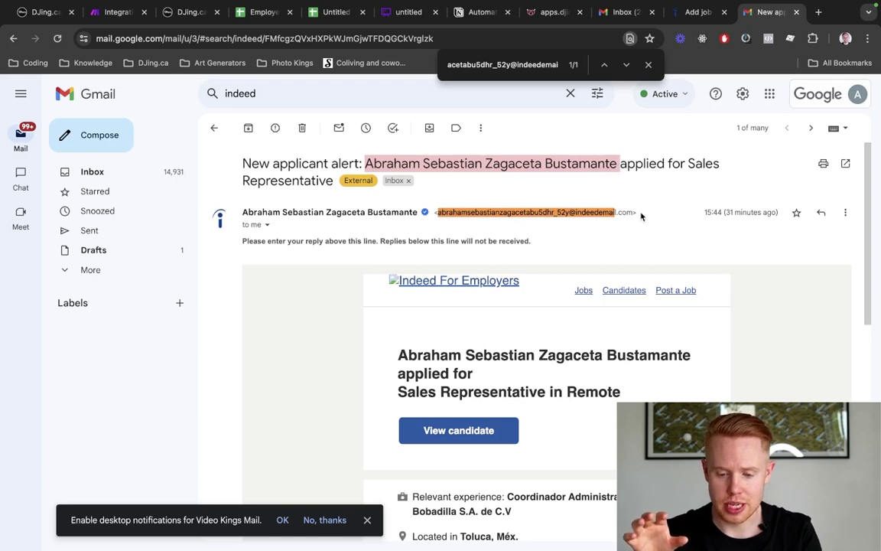
left_click_drag(687, 163, 335, 181)
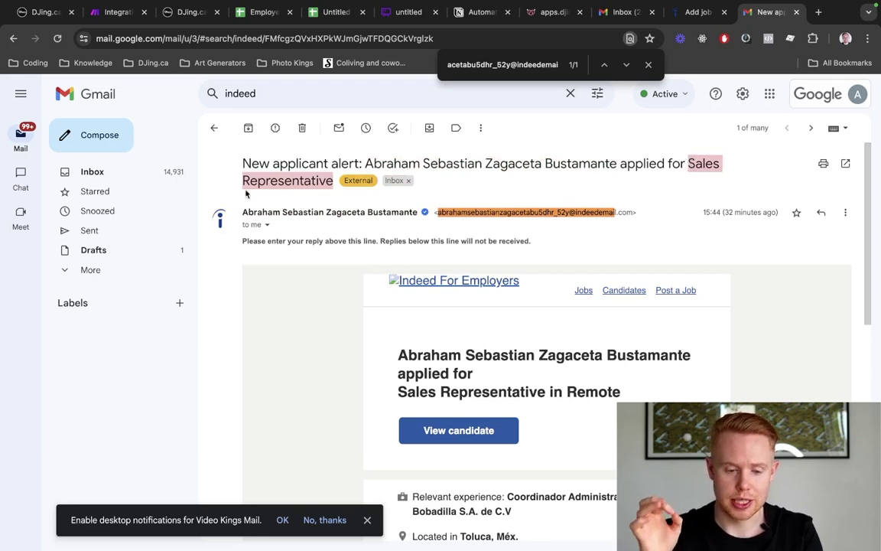
key("super+2")
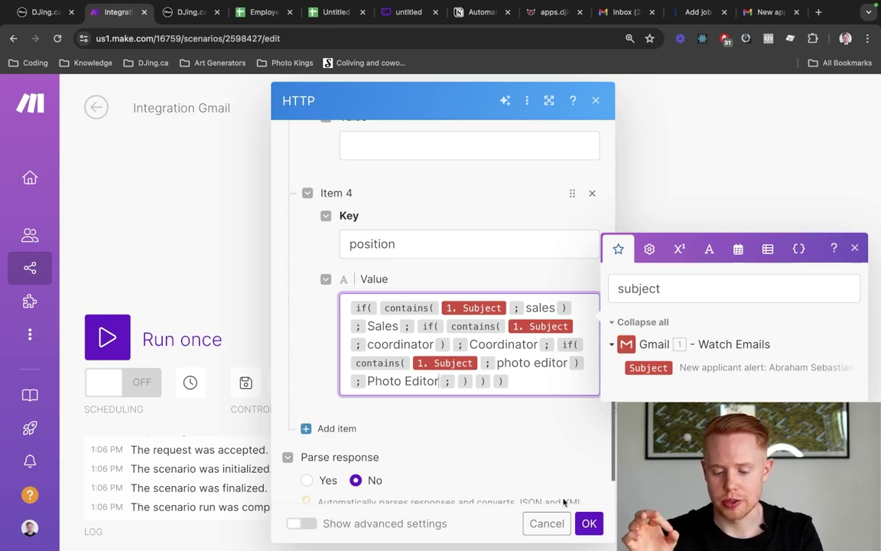
Save and close the HTTP request settings and recentre the modules on the canvas
left_click(589, 523)
right_click(589, 523)
left_click(539, 458)
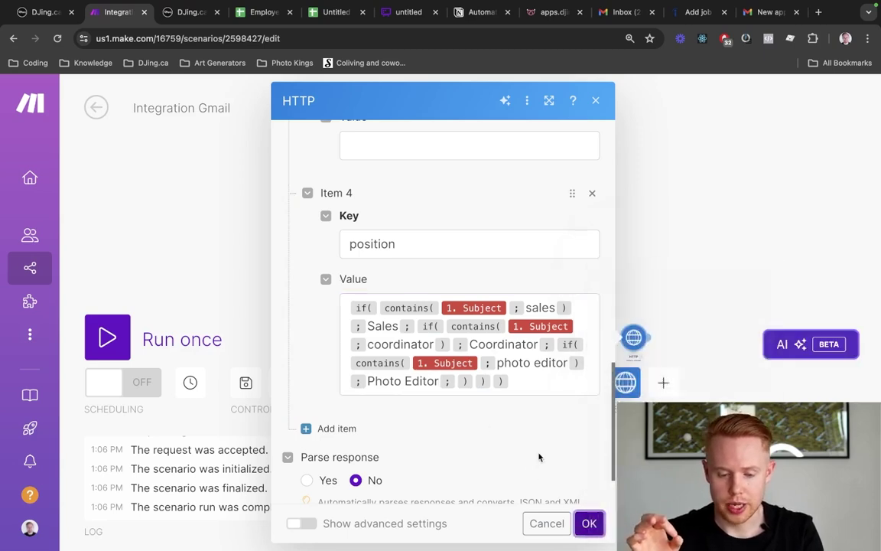
left_click(589, 523)
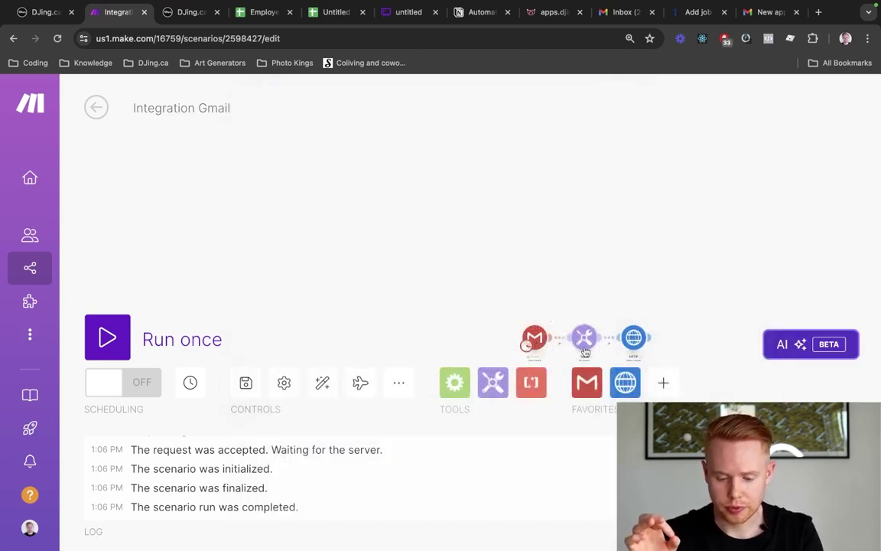
left_click_drag(612, 299, 471, 215)
scroll(517, 262, "up", 5)
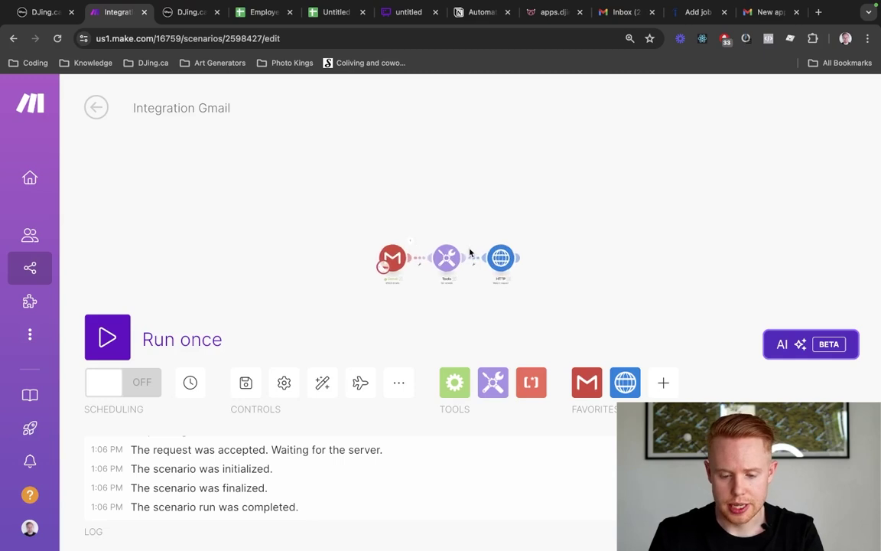
left_click(517, 262)
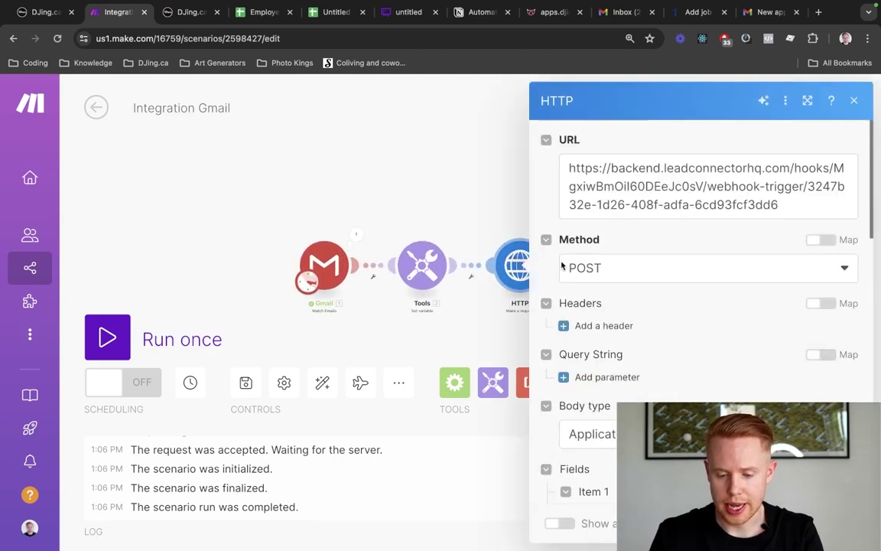
scroll(602, 283, "down", 10)
scroll(602, 280, "up", 3)
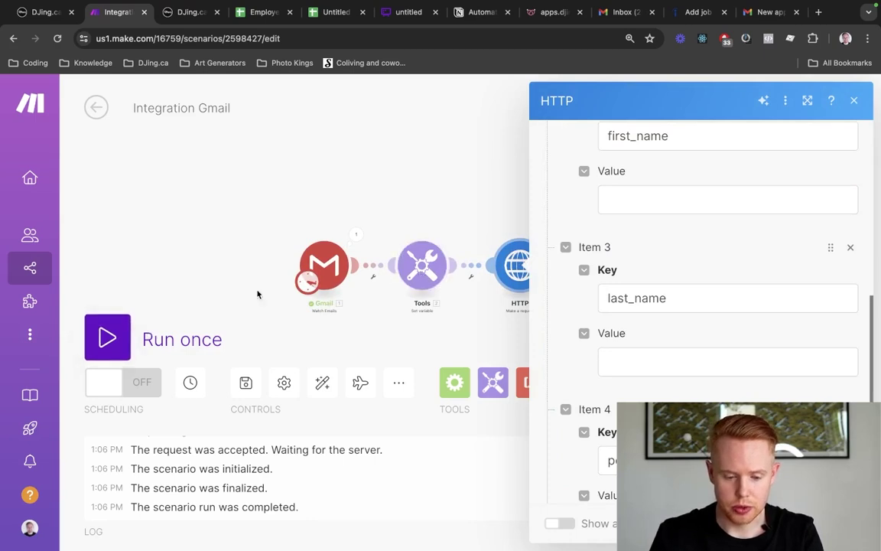
Set the Gmail trigger to start from the first applicant alert email
right_click(325, 266)
left_click(376, 326)
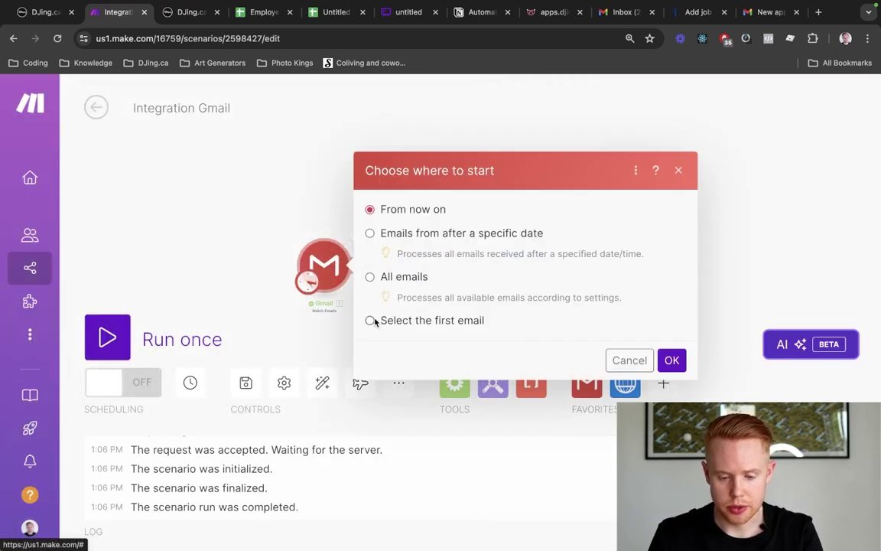
left_click(370, 320)
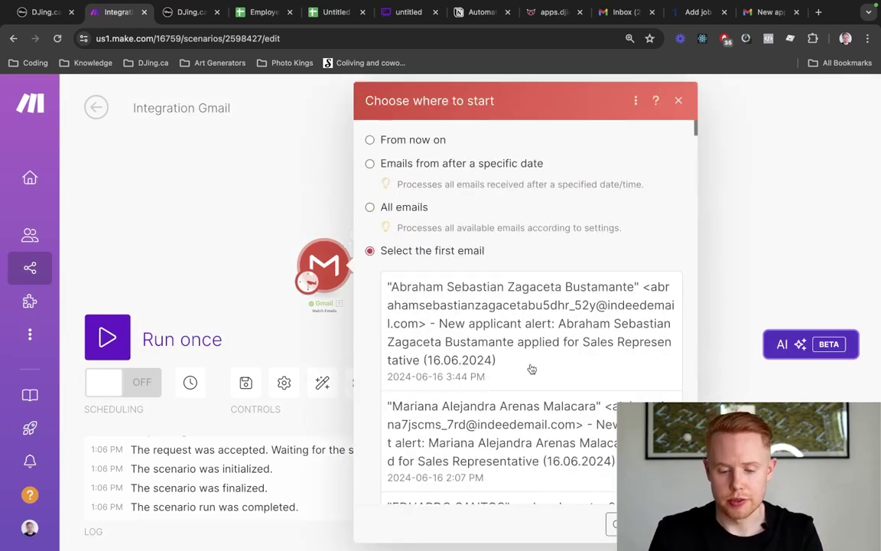
left_click(532, 363)
left_click(671, 524)
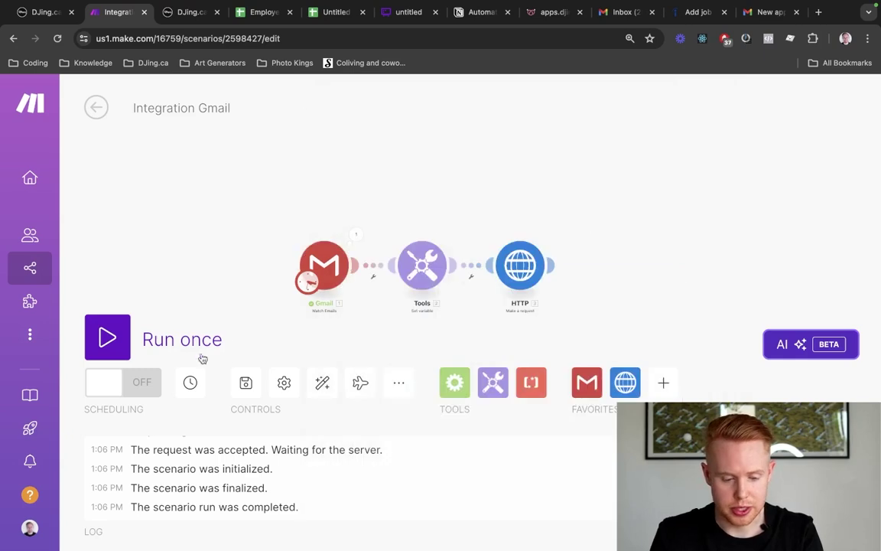
Run the scenario once and expand the Tools output's Employee Name list
left_click(107, 335)
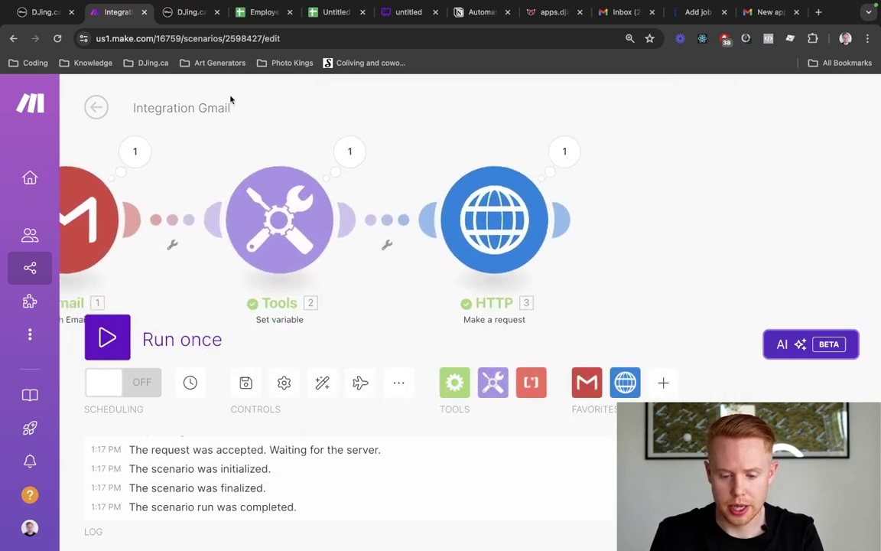
scroll(418, 212, "down", 5)
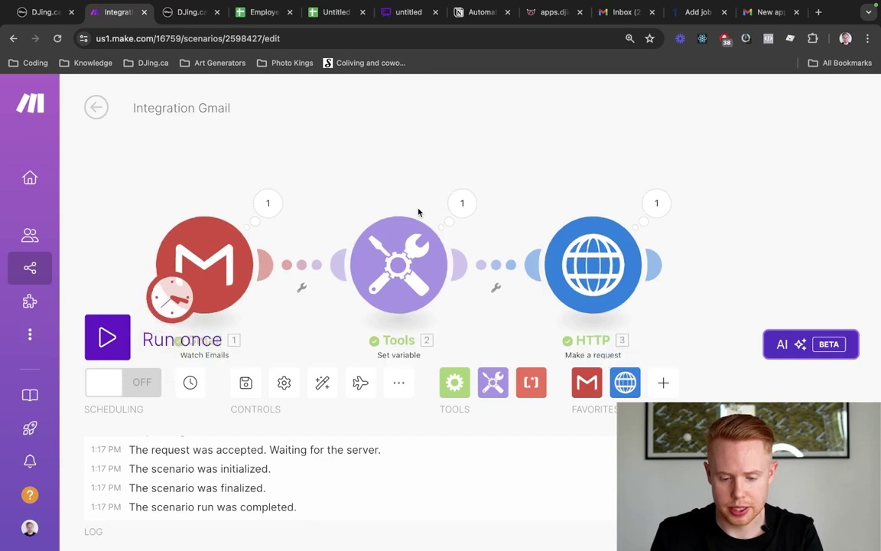
left_click(440, 208)
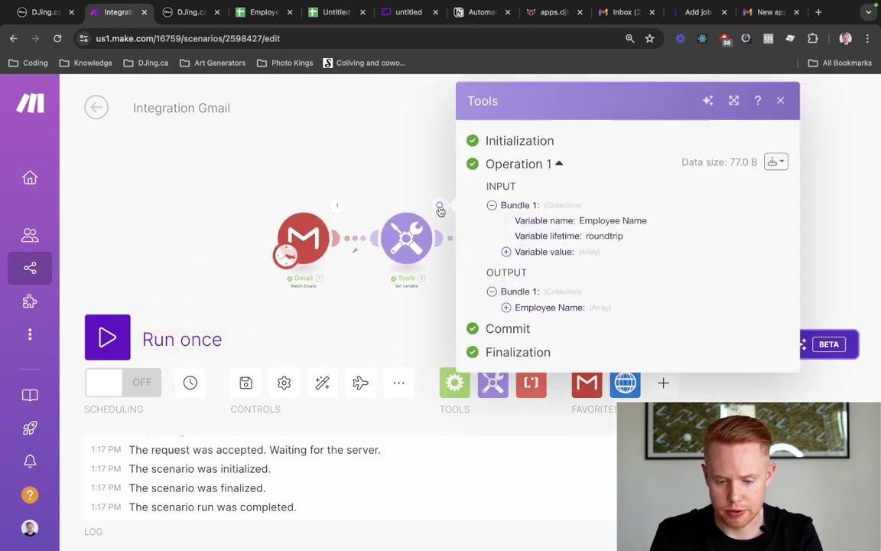
left_click(506, 308)
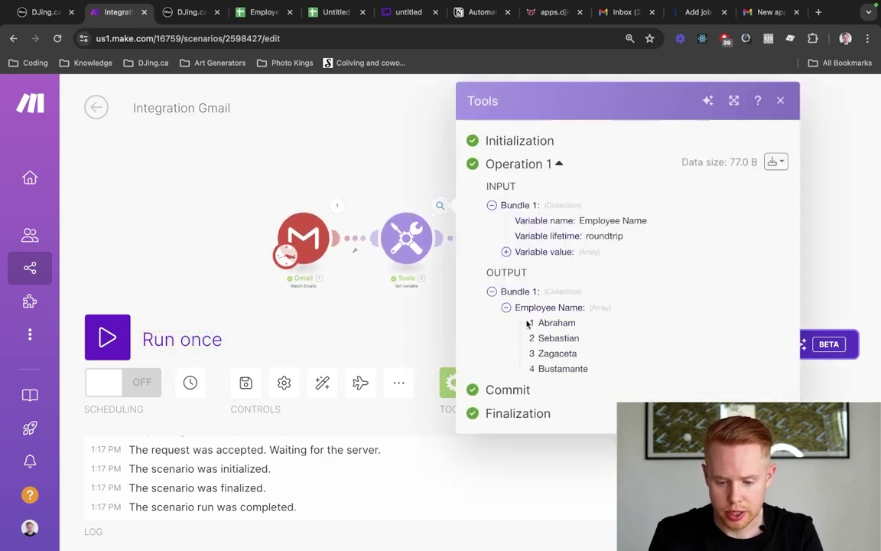
Check the names listed in the Tools module's Employee Name output
left_click_drag(533, 320, 583, 352)
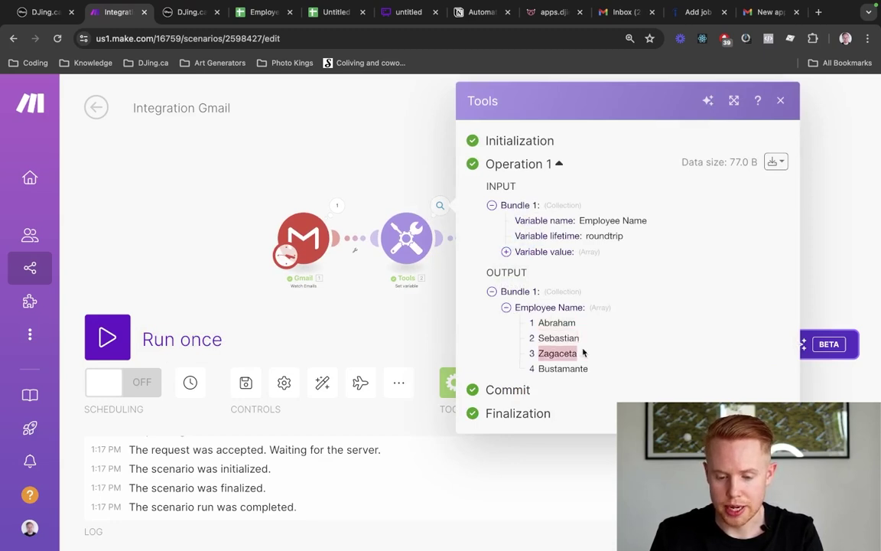
left_click_drag(535, 369, 603, 369)
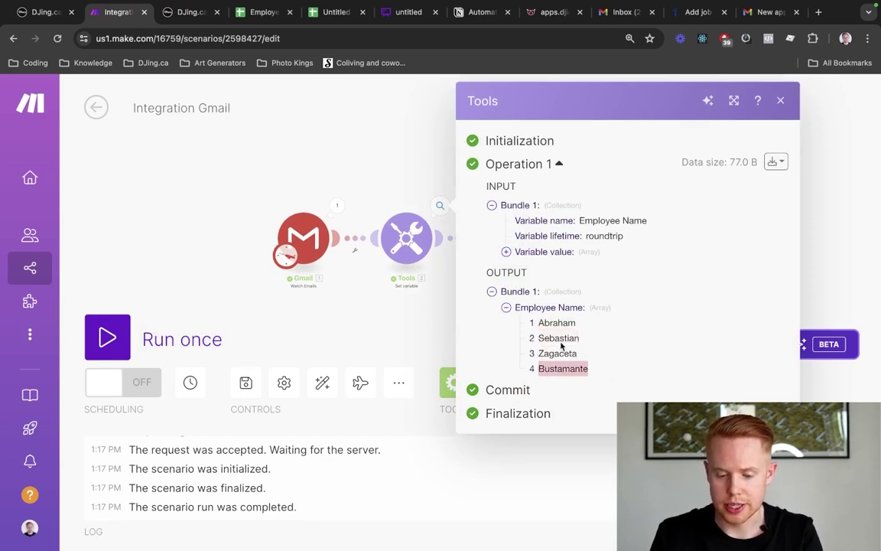
left_click(322, 176)
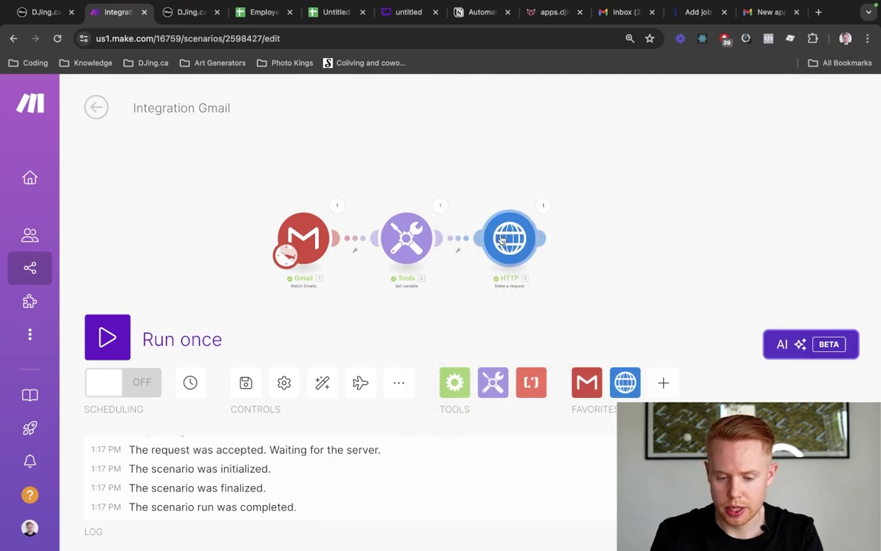
Map Employee Name item 1 into the HTTP request's first_name value
left_click(509, 238)
scroll(598, 312, "down", 8)
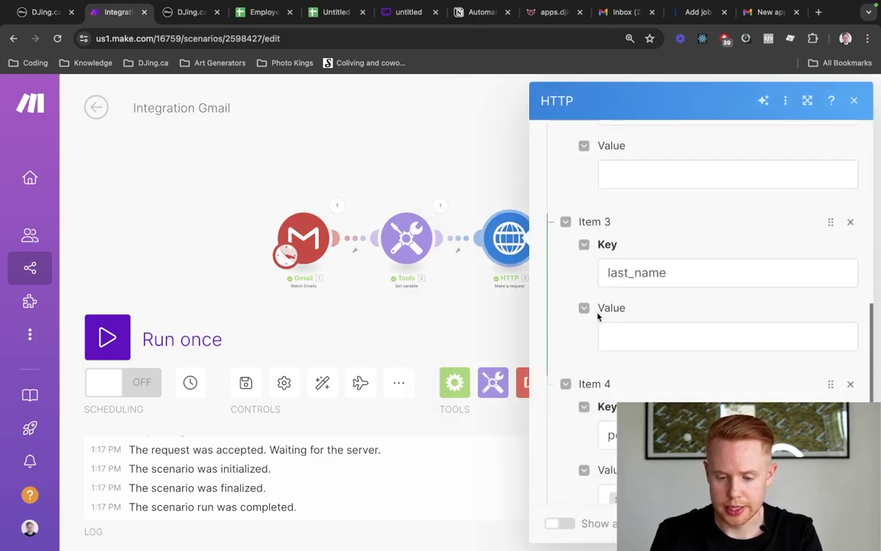
scroll(605, 321, "up", 2)
left_click(621, 351)
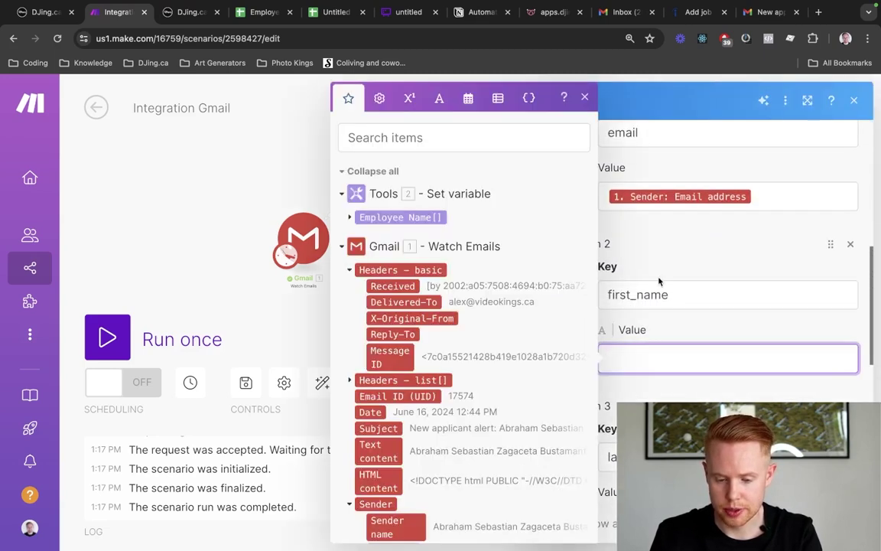
scroll(660, 282, "down", 3)
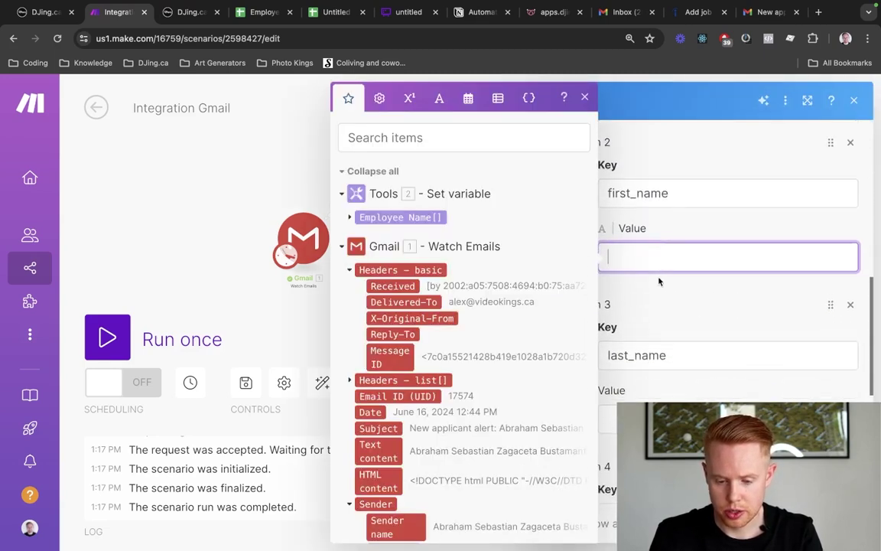
left_click(350, 220)
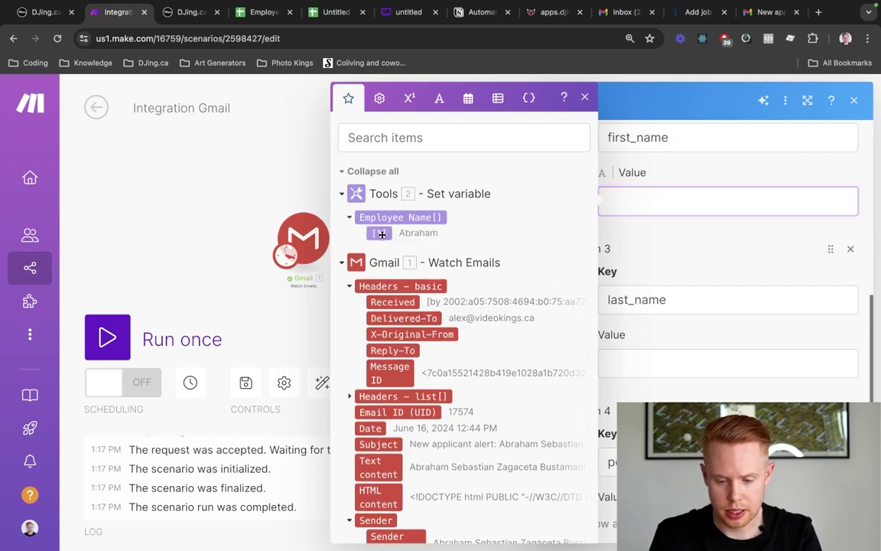
left_click(382, 233)
left_click(717, 201)
type("1")
Change the last_name mapping to use Employee Name item 2
key("super+a")
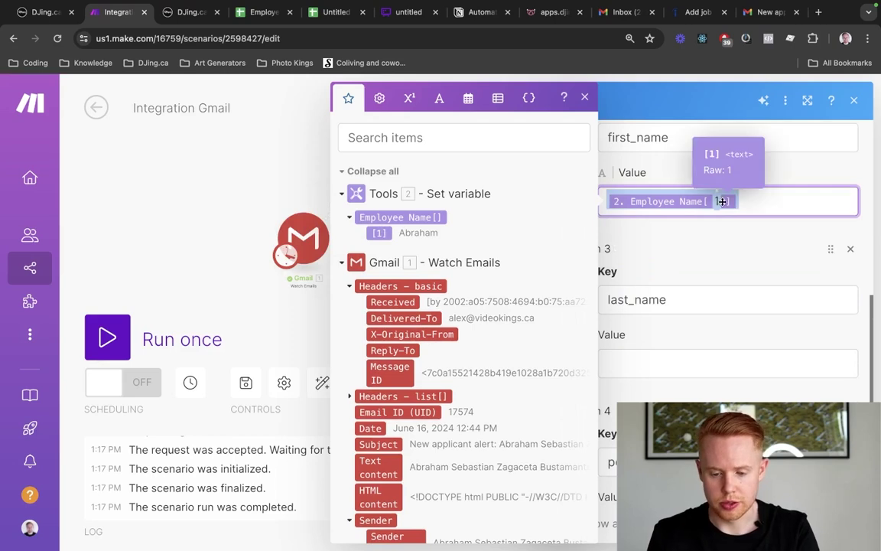
left_click(641, 365)
key("BackSpace")
type("2. Employee Name[2")
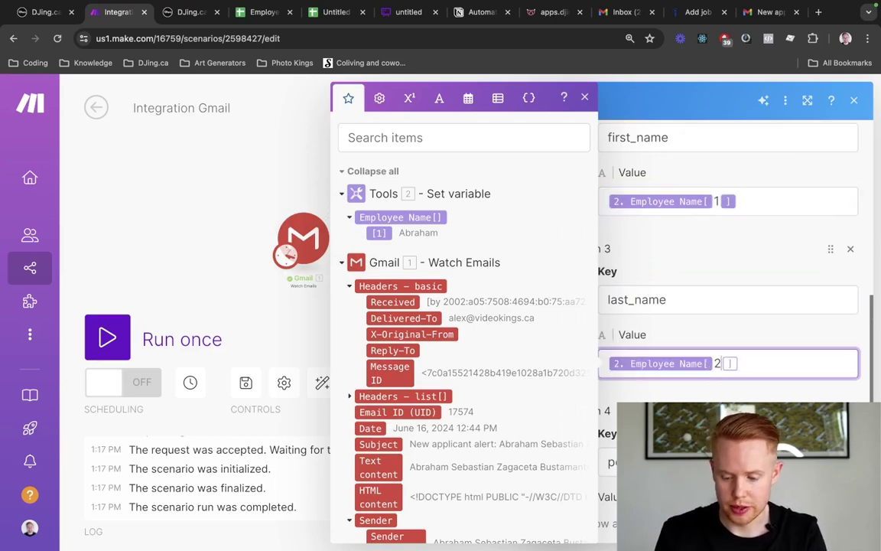
key("Return")
key("Return")
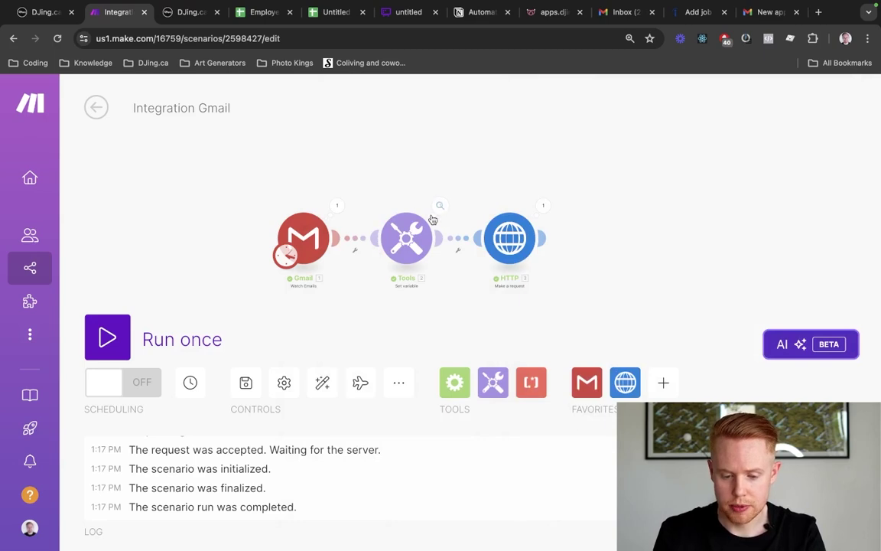
Review the Employee Name output from the Tools module's last run
left_click(440, 205)
left_click(528, 306)
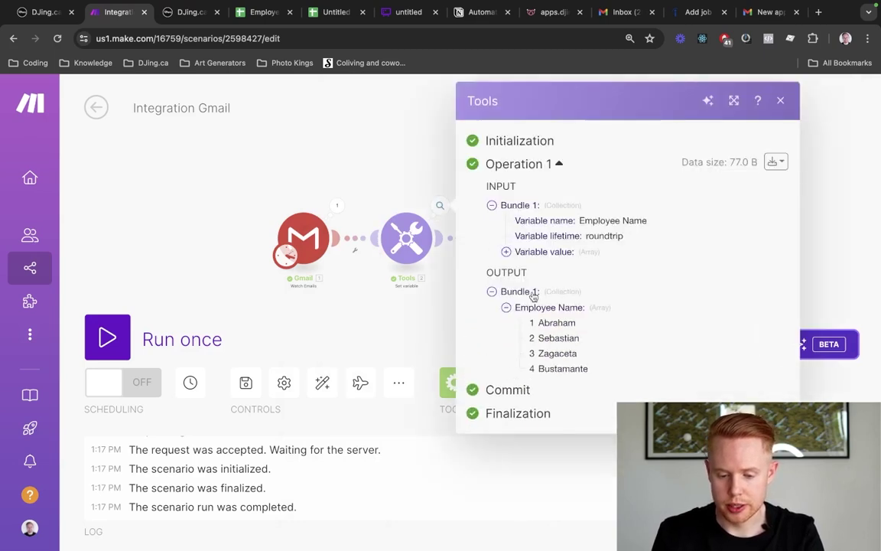
double_click(546, 323)
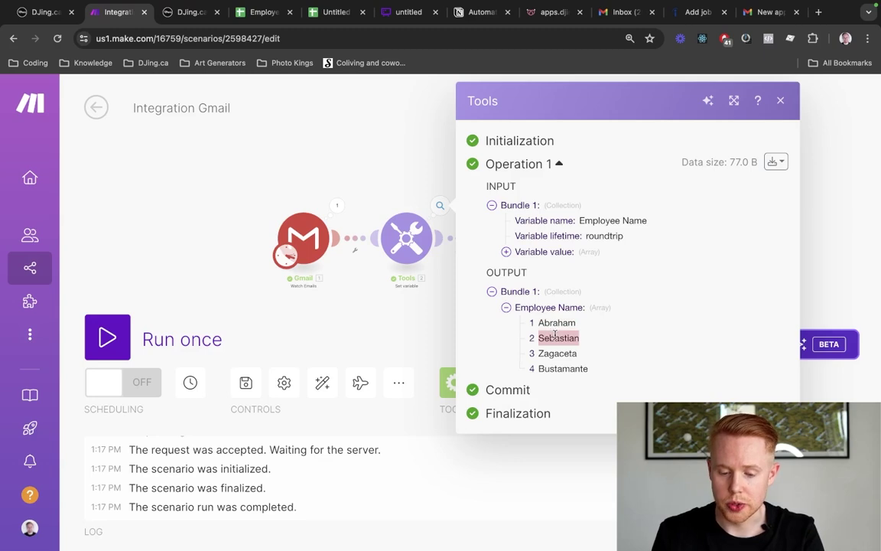
left_click(292, 185)
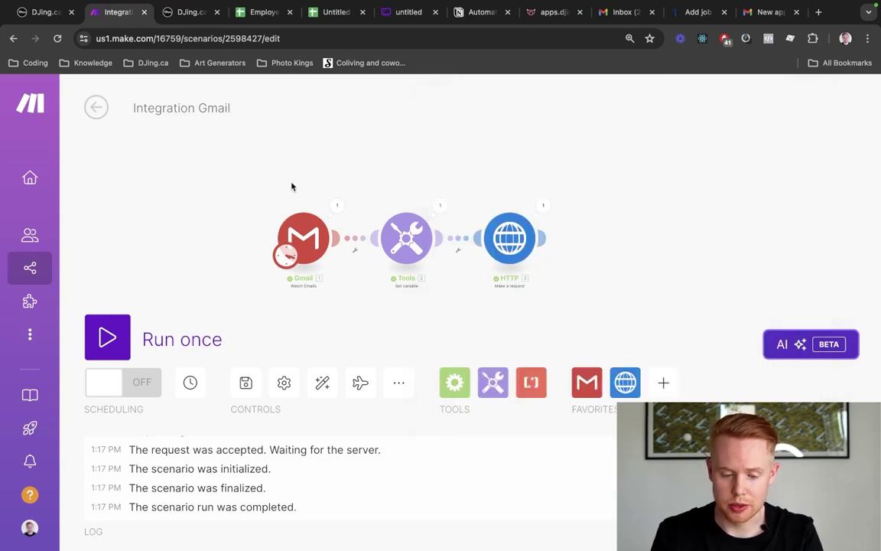
Start the Gmail trigger from the latest applicant alert email and run the scenario once
right_click(272, 216)
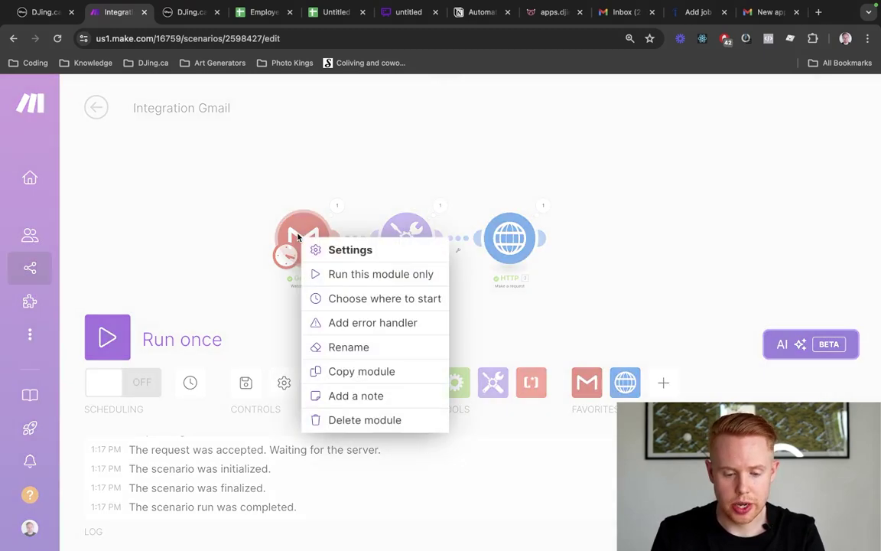
left_click(347, 298)
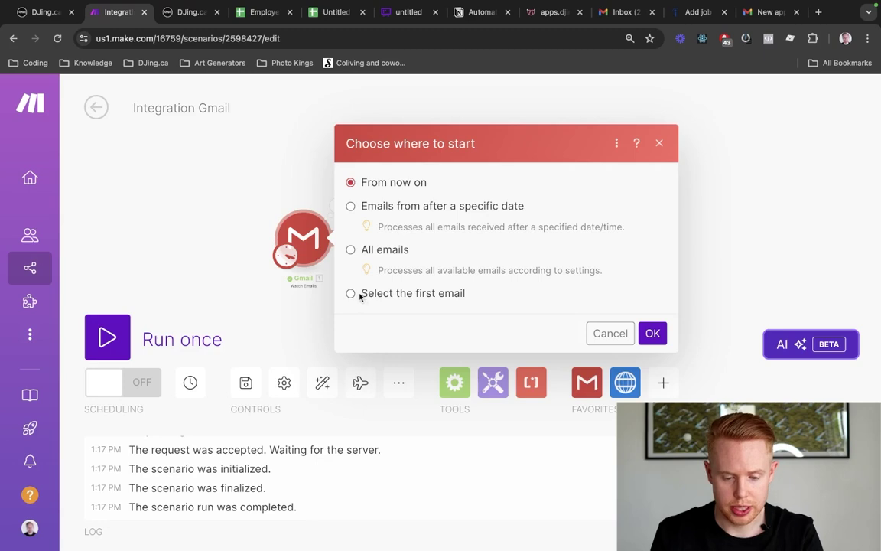
left_click(351, 295)
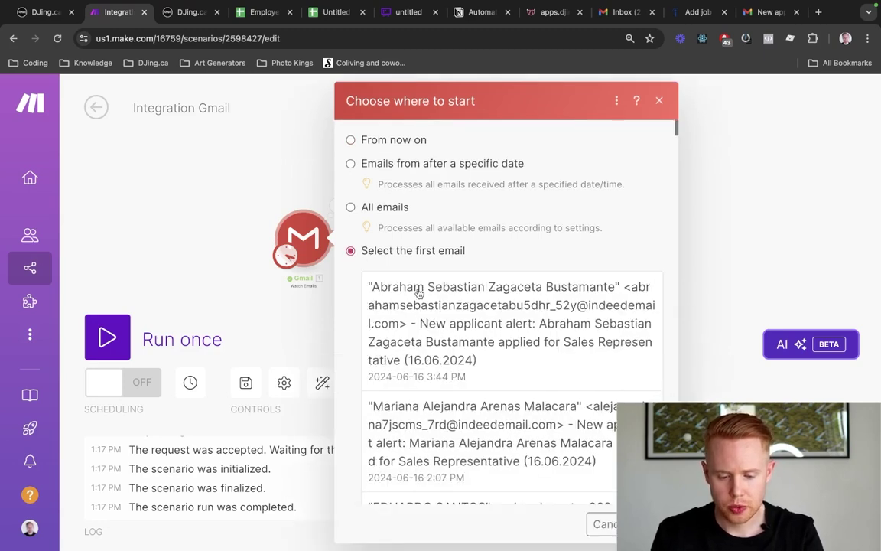
left_click(419, 294)
scroll(420, 294, "down", 2)
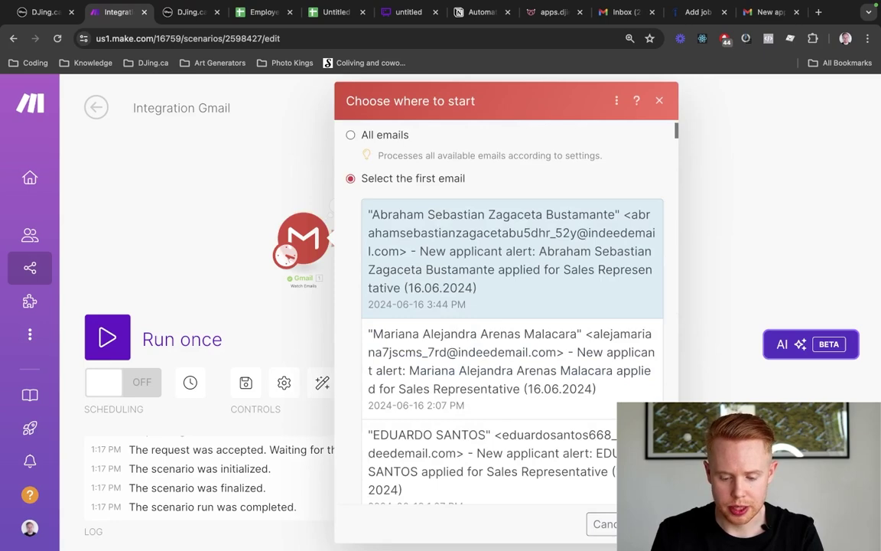
left_click(653, 524)
left_click(108, 337)
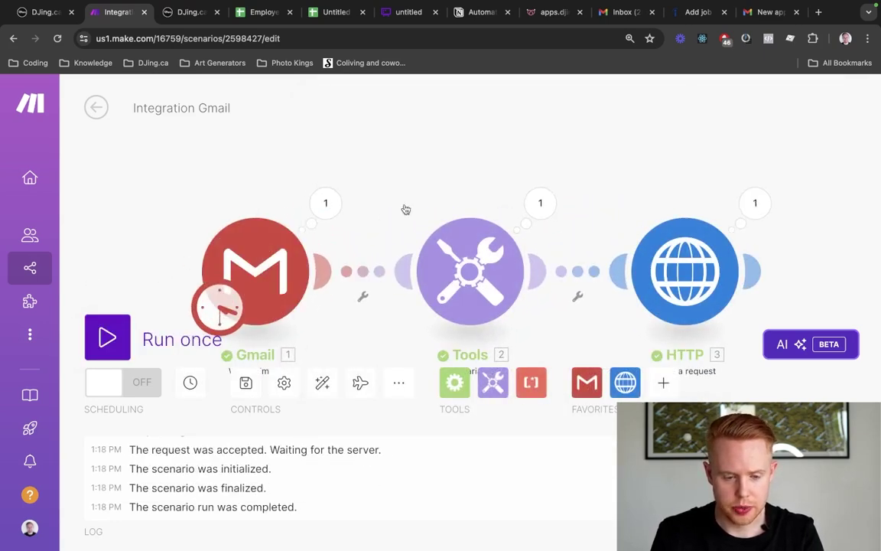
key("ctrl+Tab")
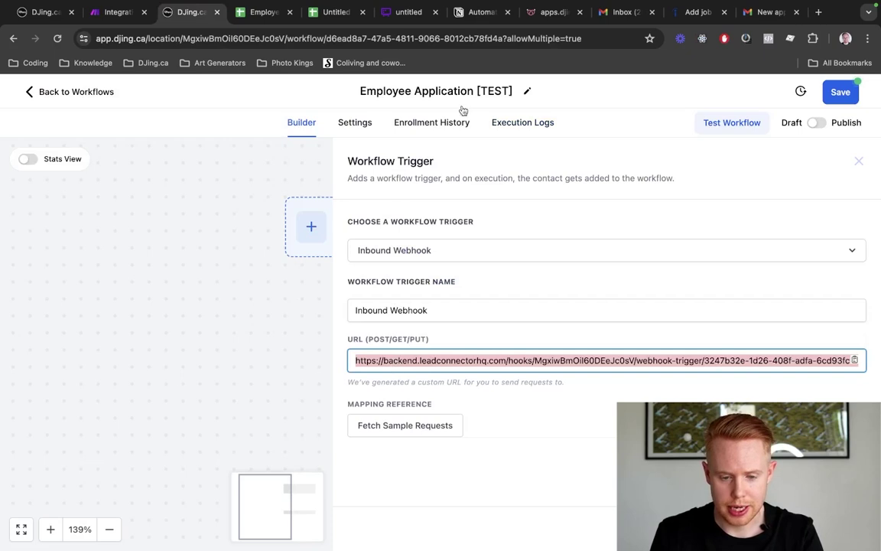
Use the 13:18:29 webhook request, with email, first_name and last_name, as mapping reference
left_click(402, 425)
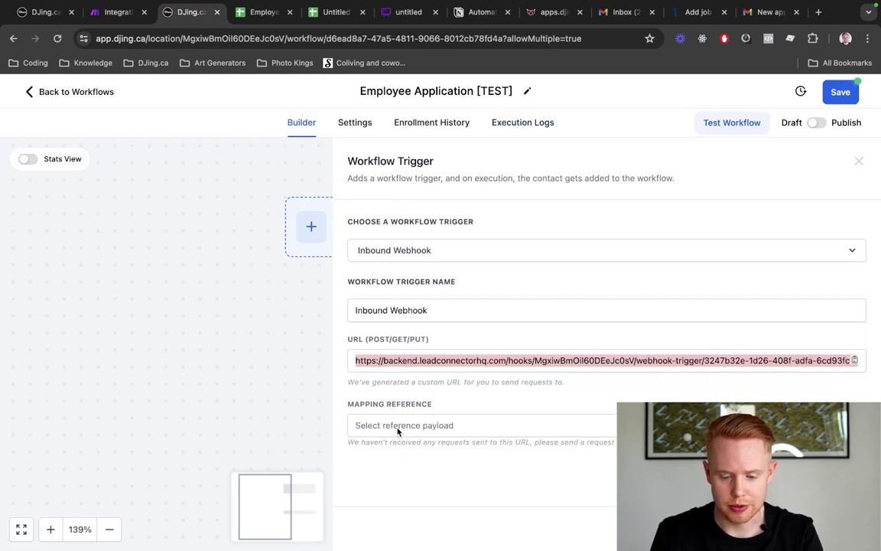
left_click(419, 425)
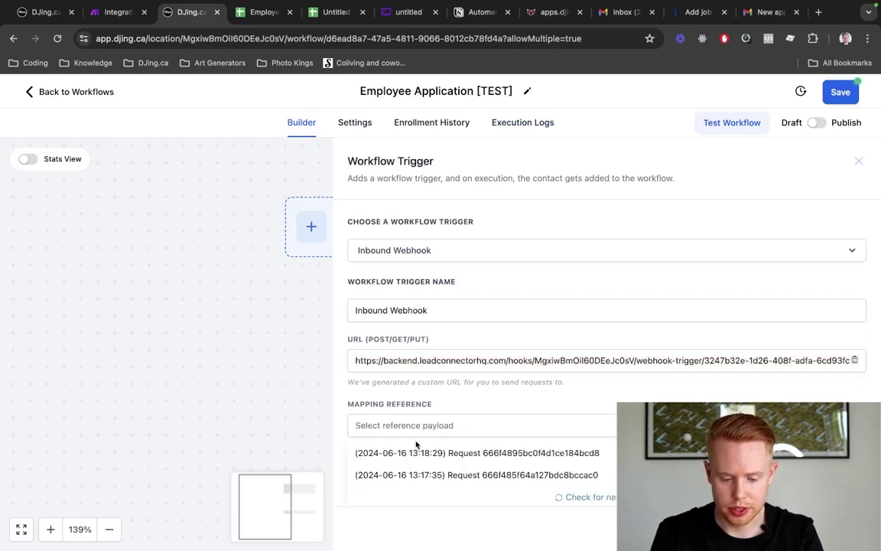
left_click(413, 450)
scroll(444, 299, "down", 3)
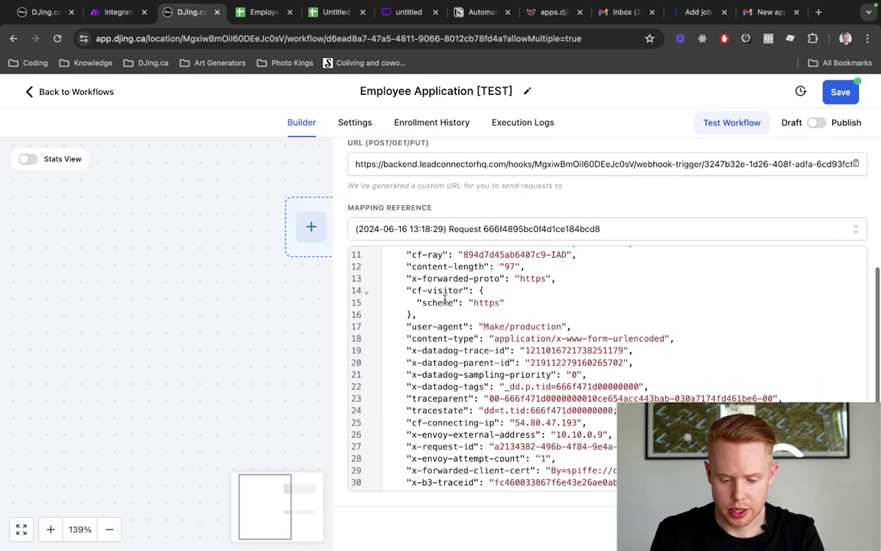
scroll(446, 300, "up", 3)
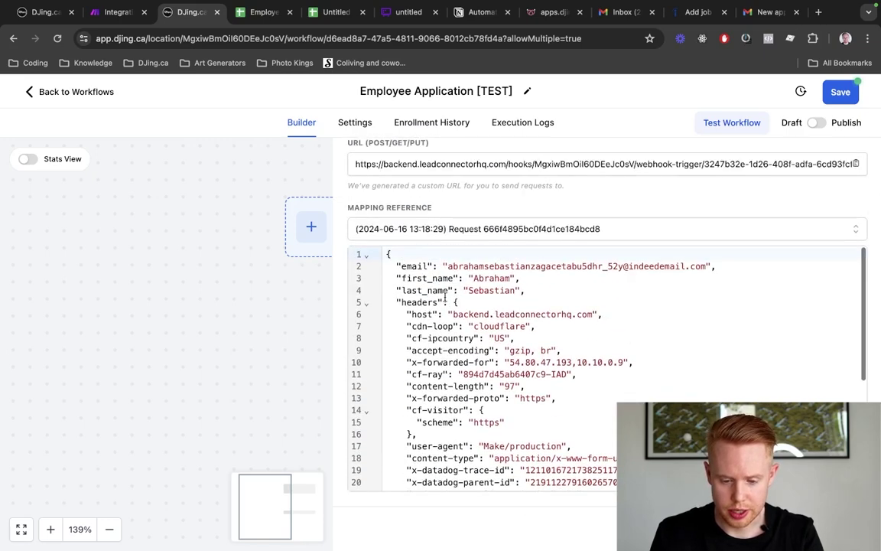
left_click_drag(387, 265, 621, 277)
left_click(621, 277)
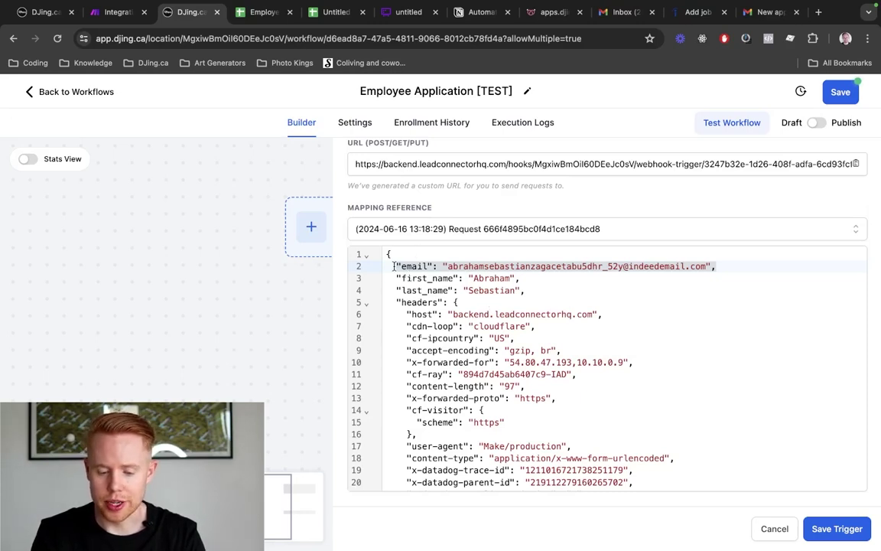
left_click_drag(393, 265, 598, 308)
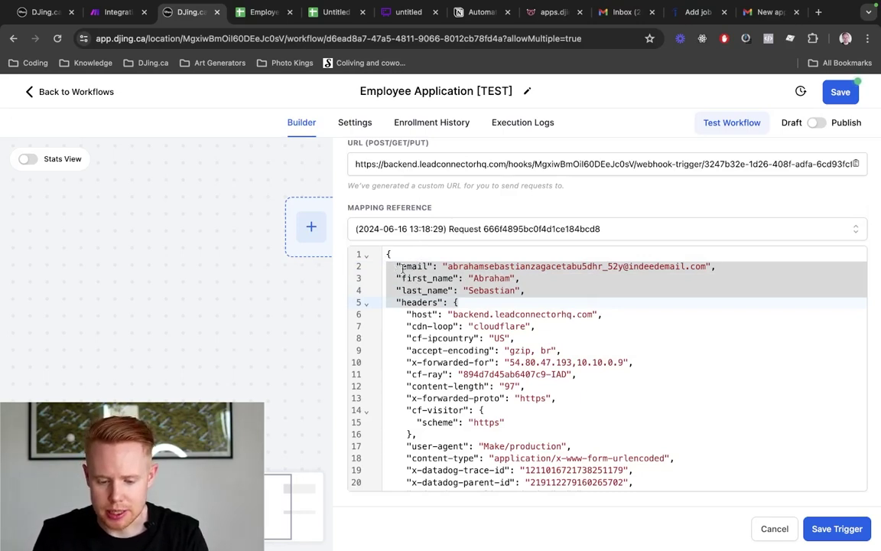
left_click(401, 268)
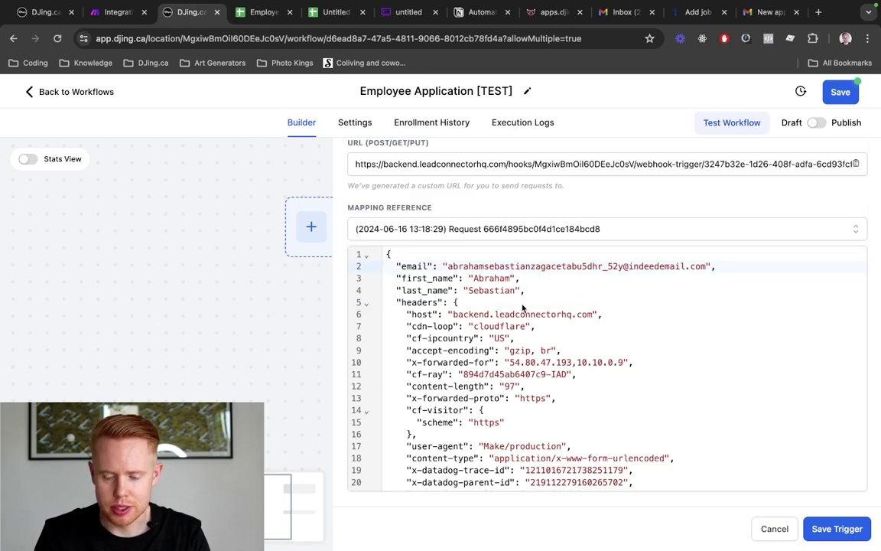
Save the webhook trigger and map Create Contact's Email field to the Inbound Webhook email
left_click(837, 529)
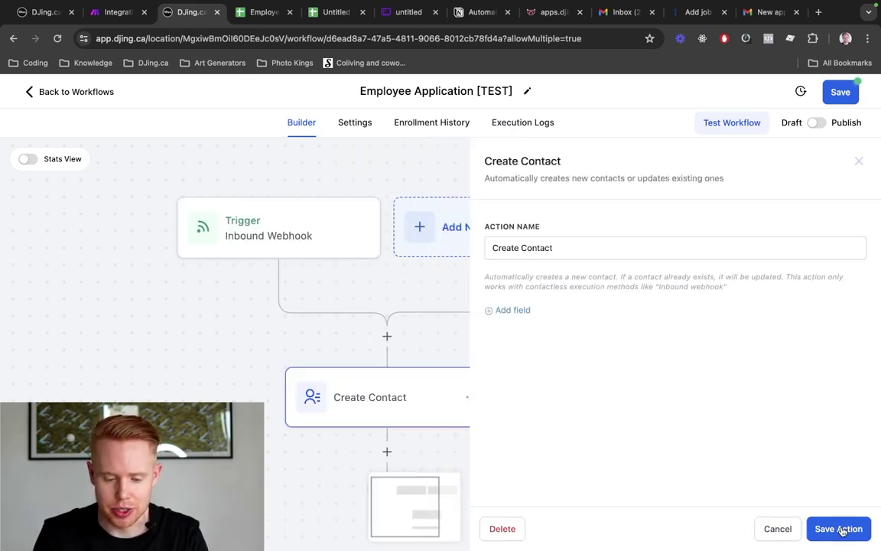
left_click(509, 311)
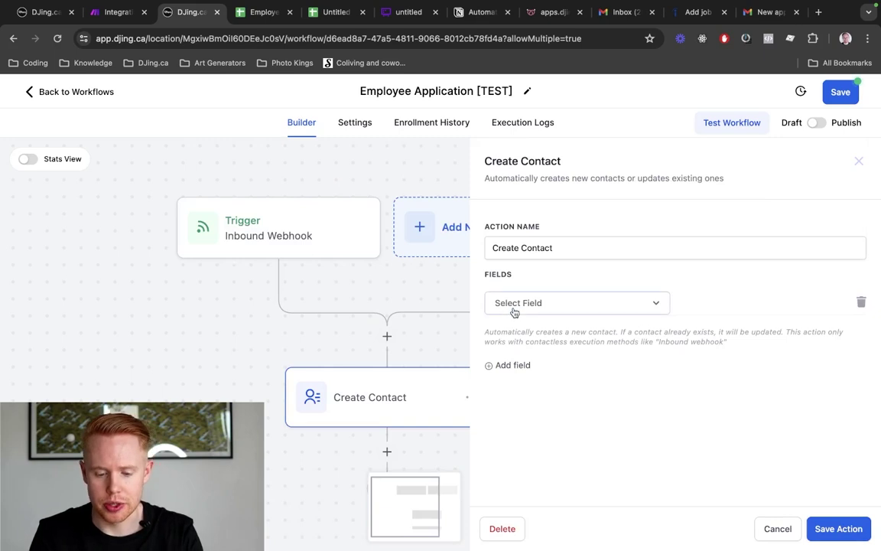
left_click(515, 307)
type("email")
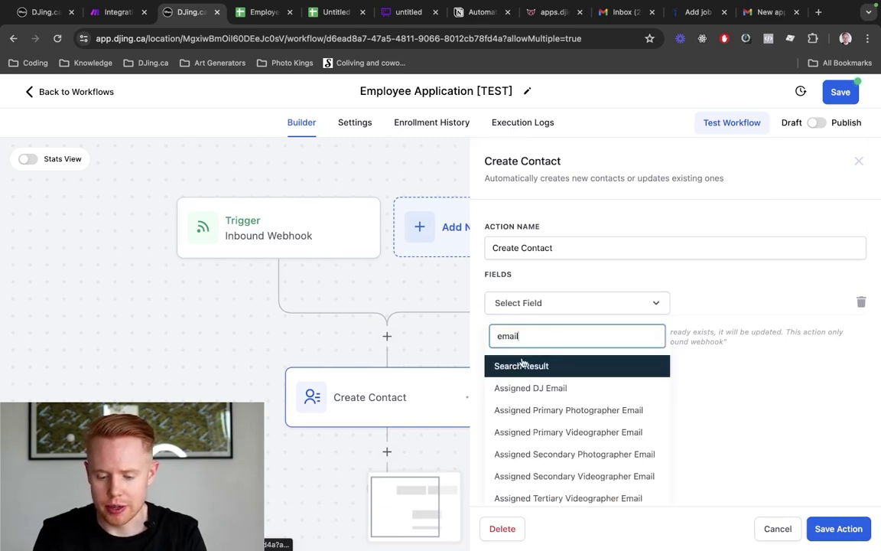
scroll(565, 398, "down", 5)
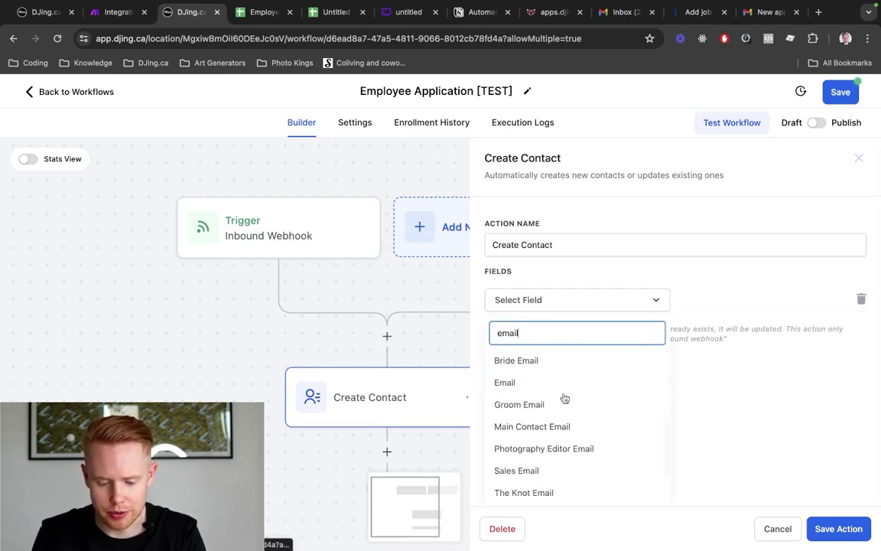
left_click(501, 382)
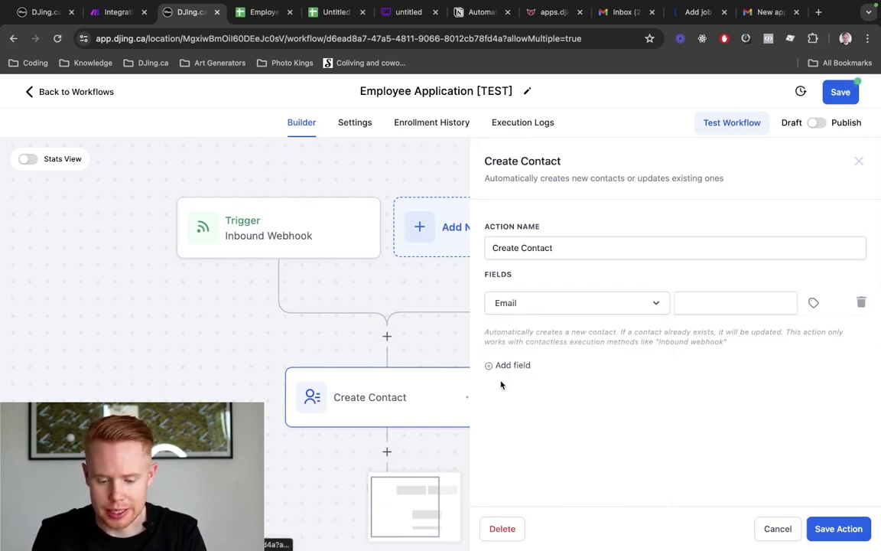
left_click(811, 301)
left_click(795, 356)
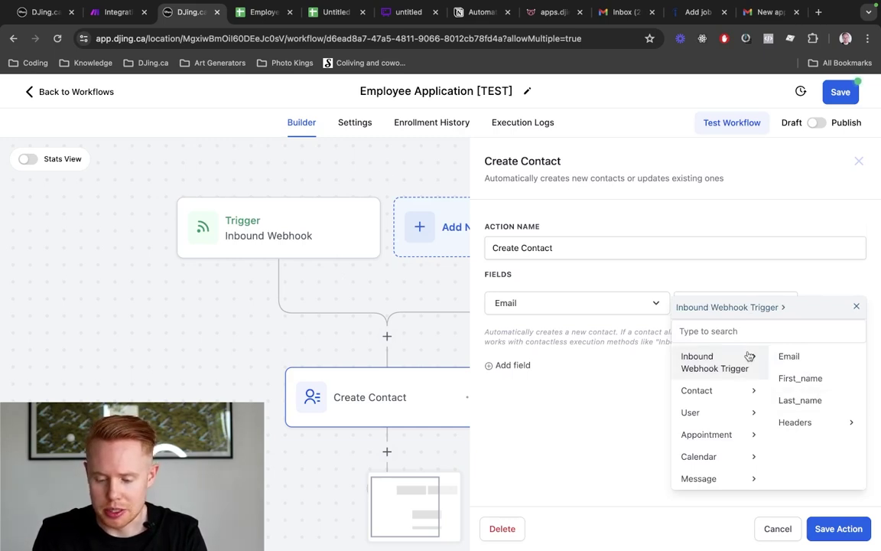
left_click(788, 357)
key("ctrl+shift+Tab")
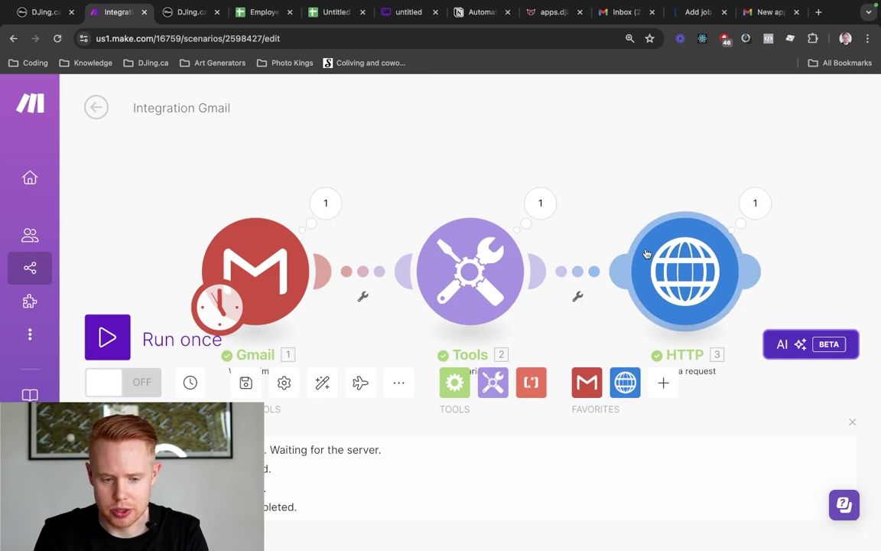
Return to the HighLevel workflow's Create Contact settings
key("ctrl+Tab")
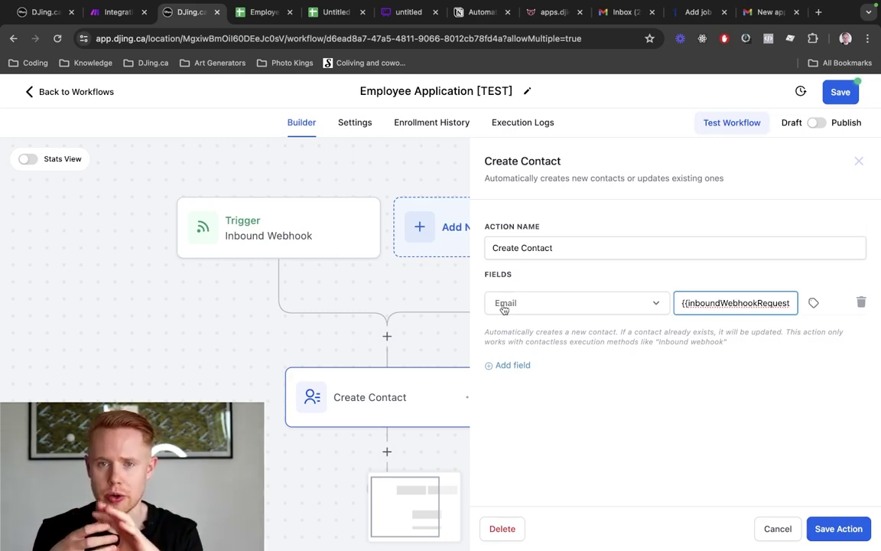
Review the Email mapping against the Indeed applicant email and the Make scenario
triple_click(690, 304)
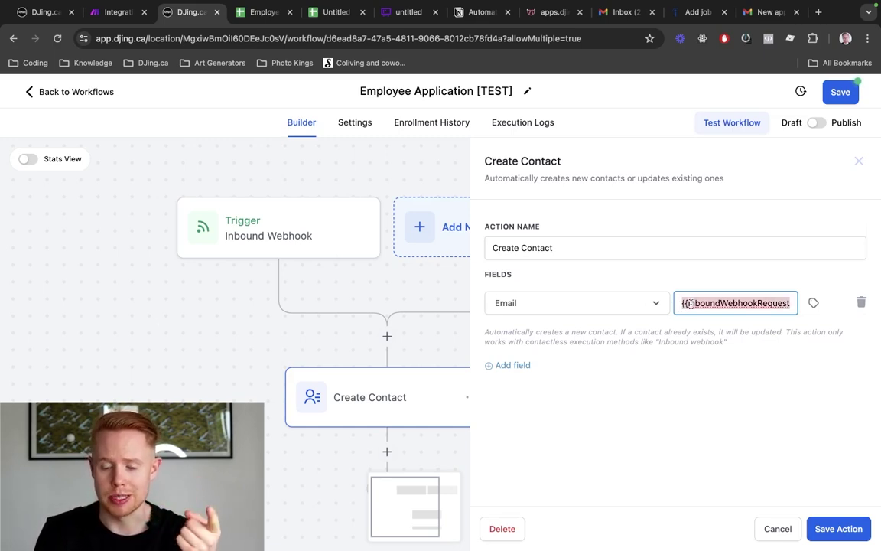
scroll(690, 303, "right", 1)
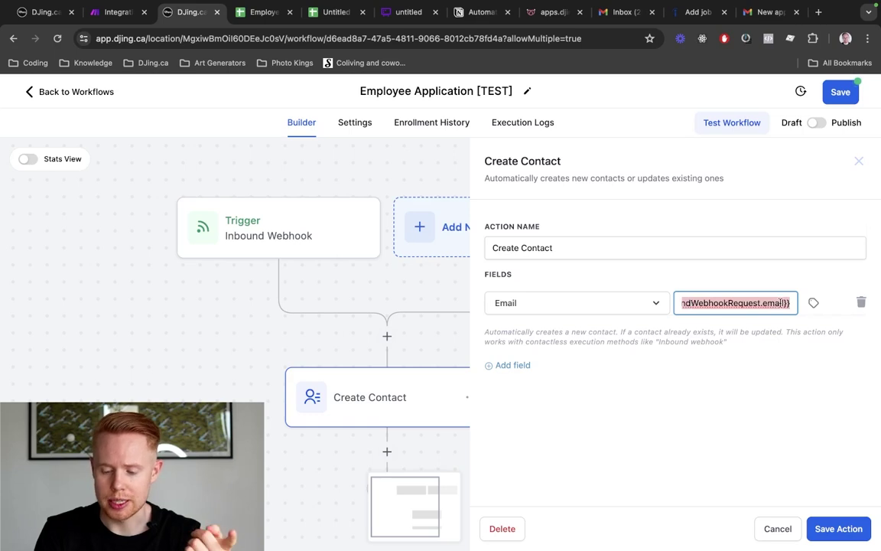
left_click(771, 13)
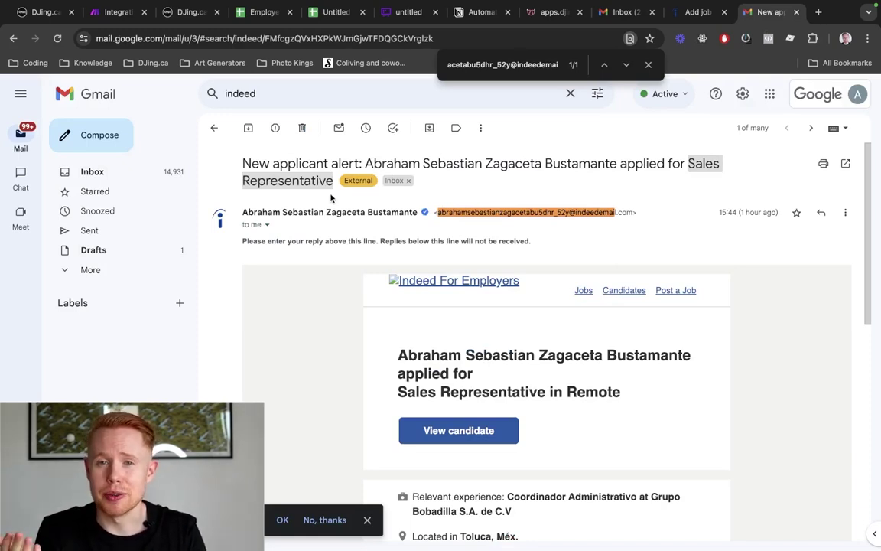
key("super+2")
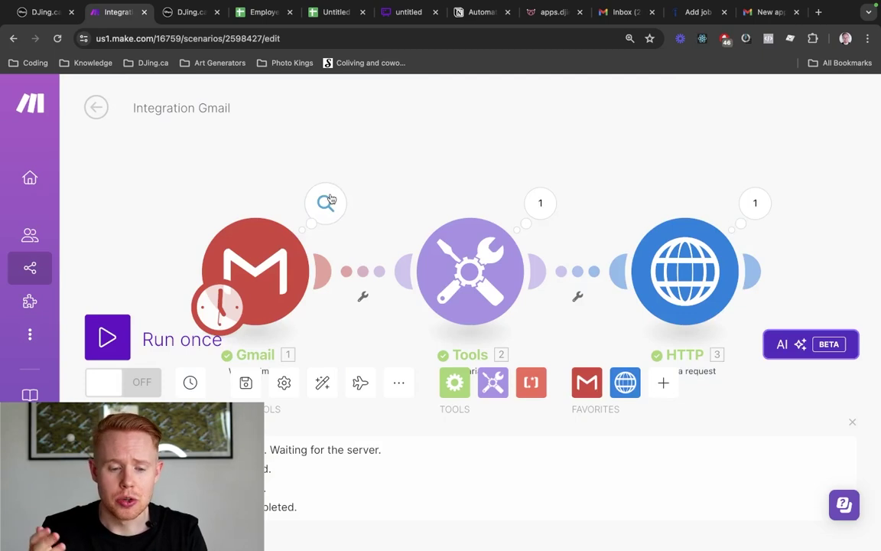
key("super+3")
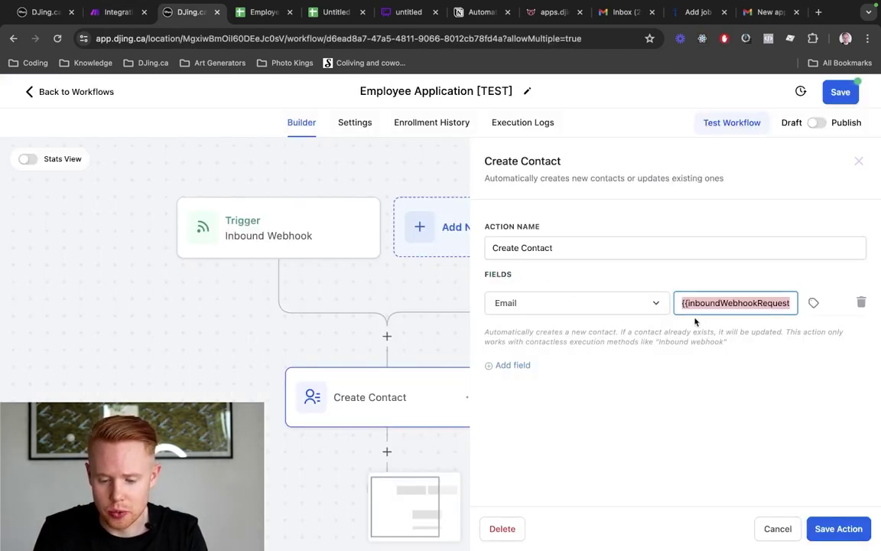
scroll(718, 306, "right", 1)
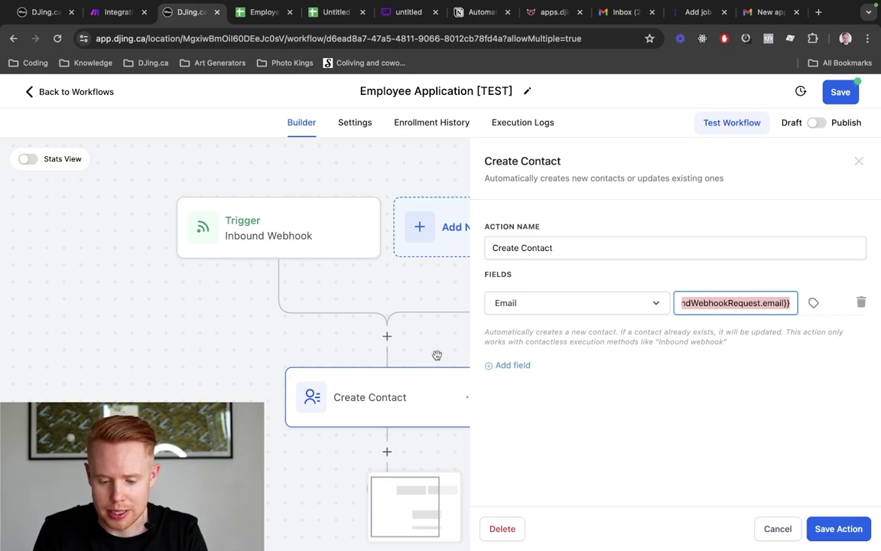
Add a First Name field filled from the Inbound Webhook Trigger's First_name
left_click(507, 365)
left_click(526, 344)
type("first name")
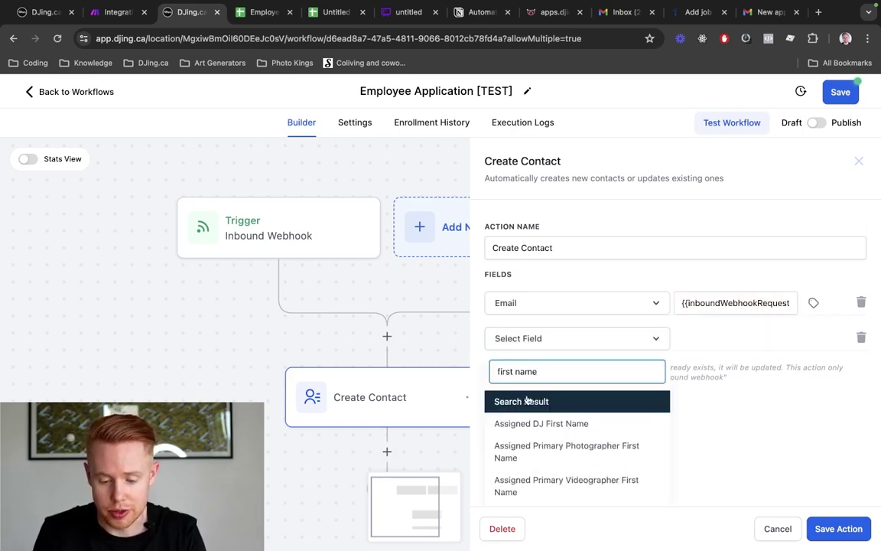
scroll(535, 428, "down", 3)
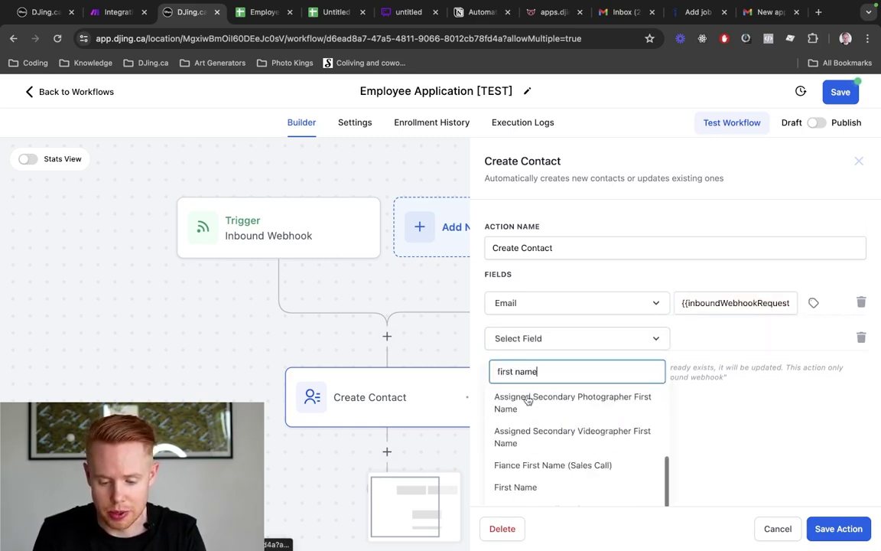
left_click(520, 485)
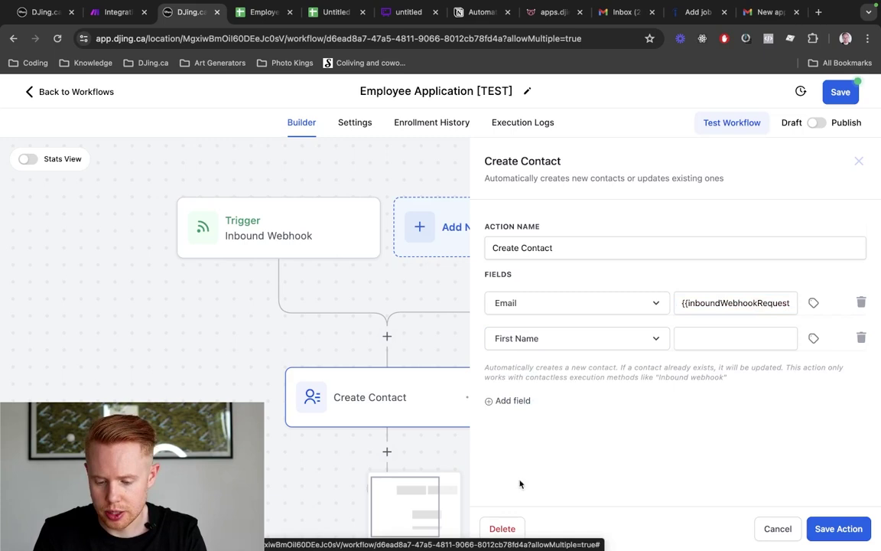
left_click(813, 338)
left_click(796, 392)
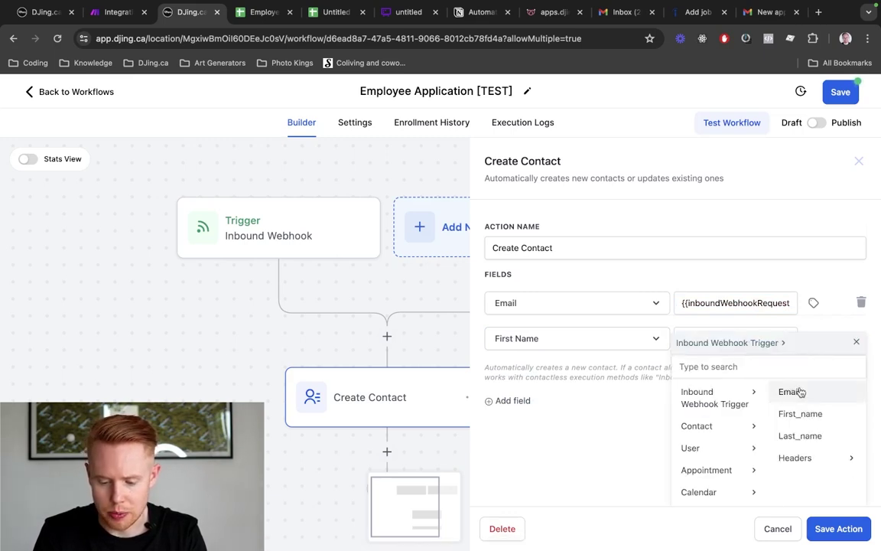
left_click(803, 413)
Add a Last Name field filled from the Inbound Webhook Trigger's Last_name
left_click(514, 401)
left_click(529, 373)
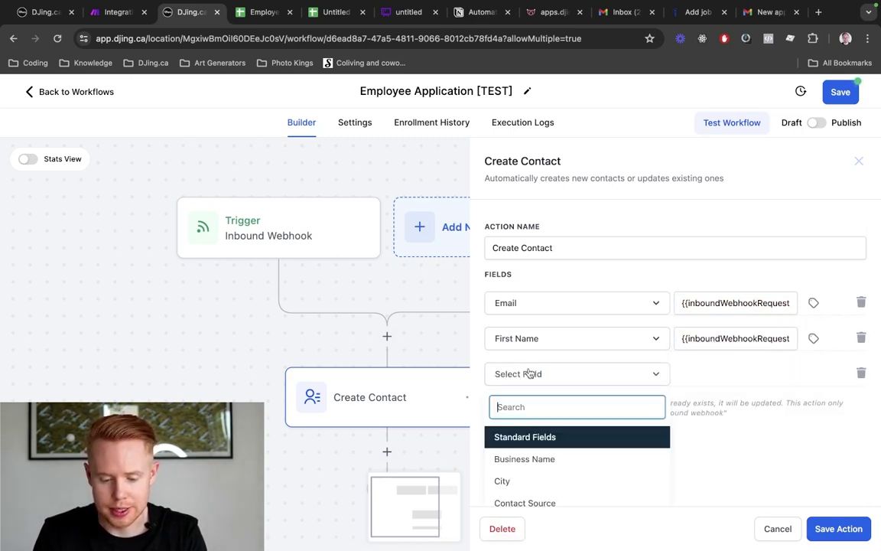
type("last name")
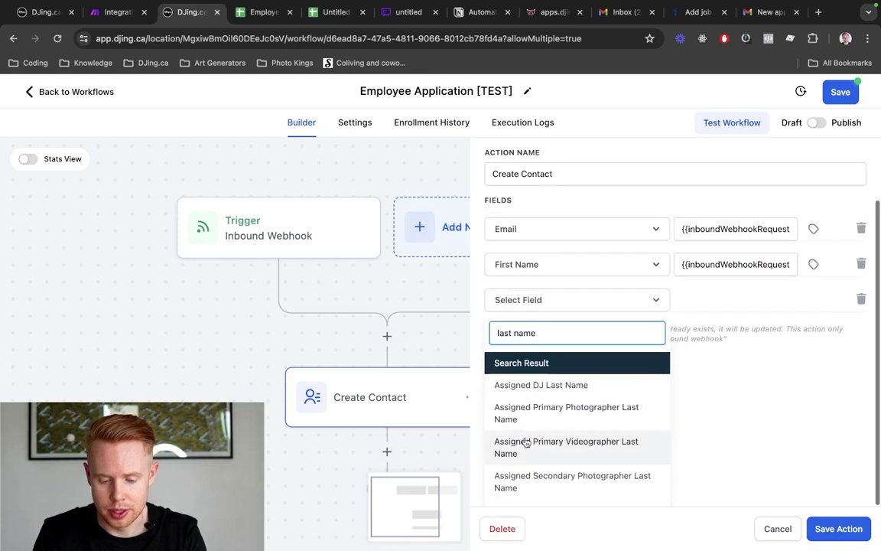
scroll(524, 444, "down", 3)
left_click(551, 451)
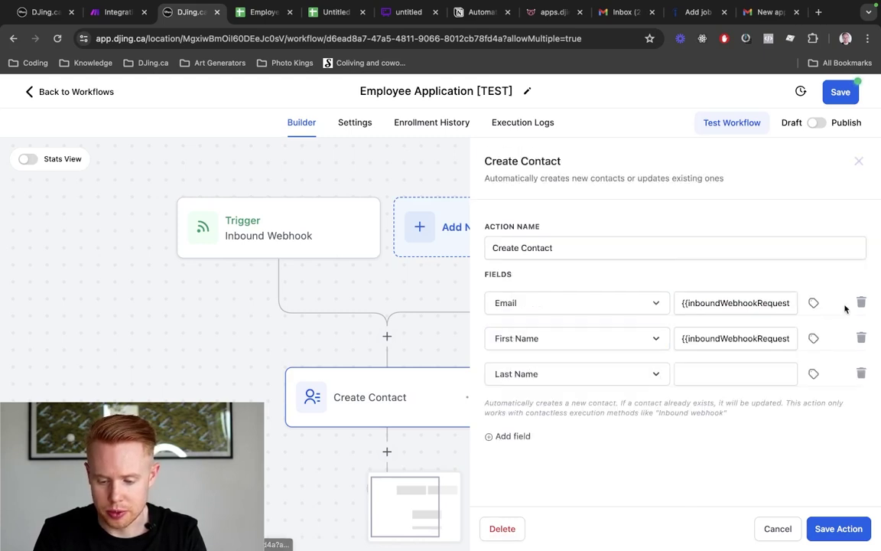
left_click(813, 374)
left_click(761, 425)
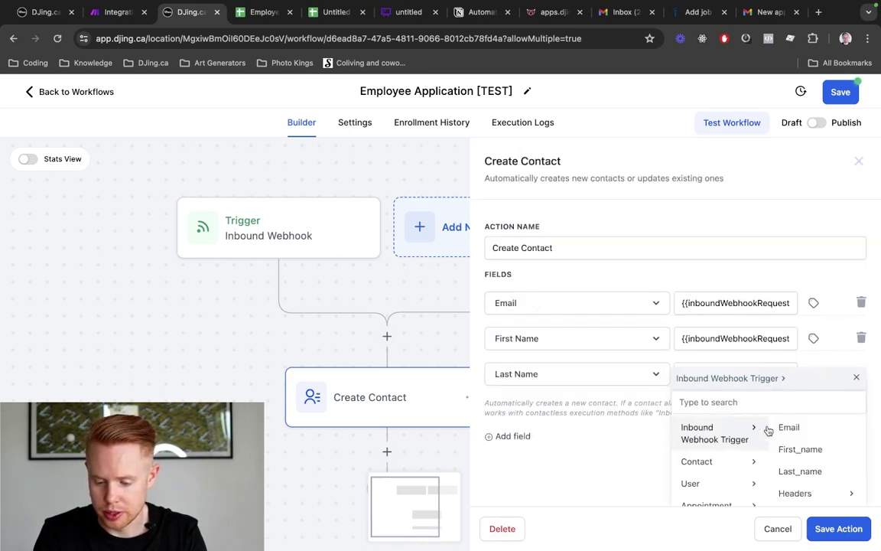
left_click(800, 472)
Save the Create Contact action and the workflow
left_click(826, 528)
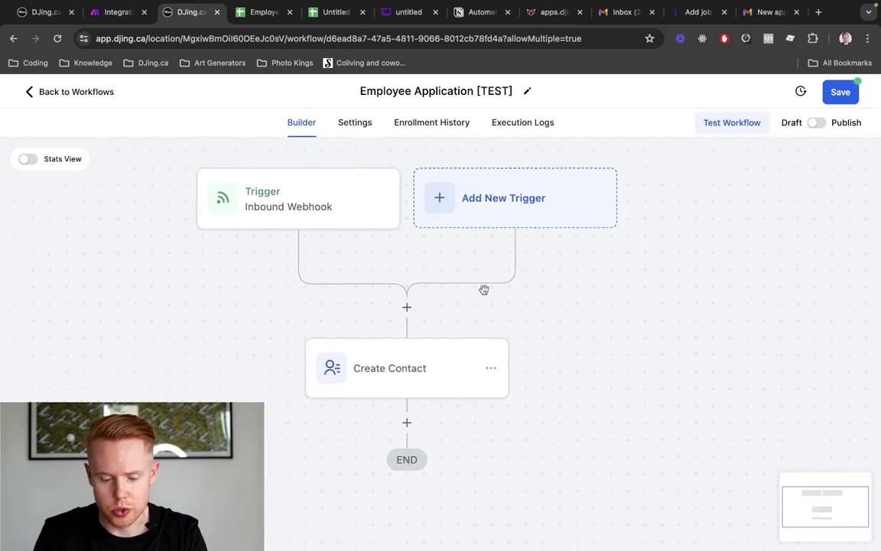
left_click(841, 93)
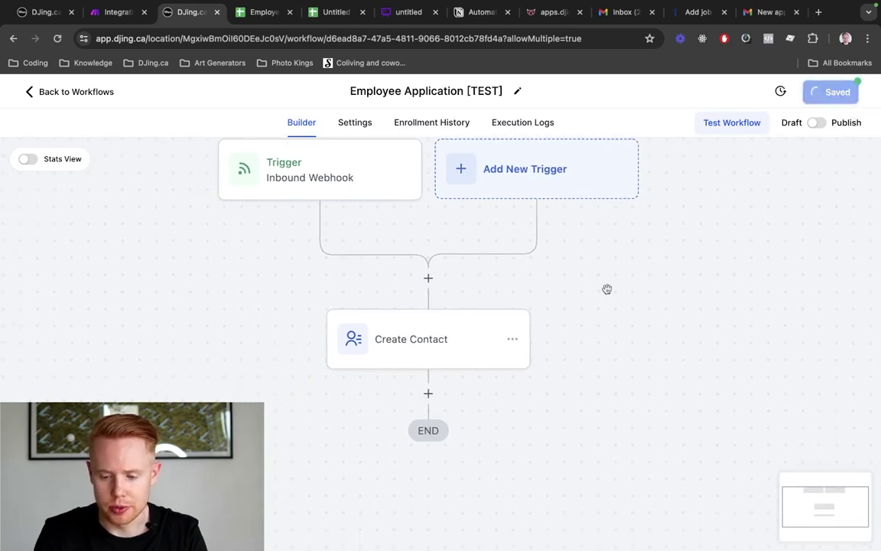
scroll(360, 360, "down", 1)
Add an Assign To User step after Create Contact that assigns one team member
left_click(427, 339)
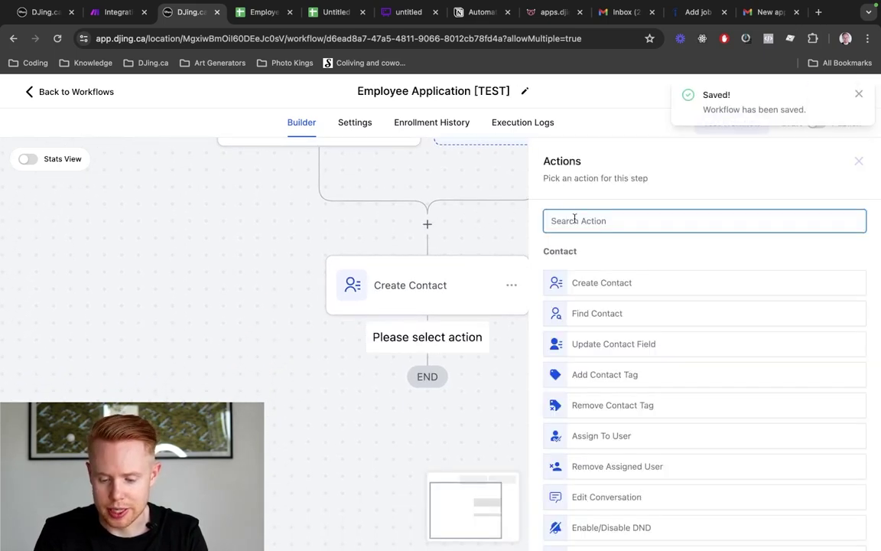
type("assign")
left_click(680, 274)
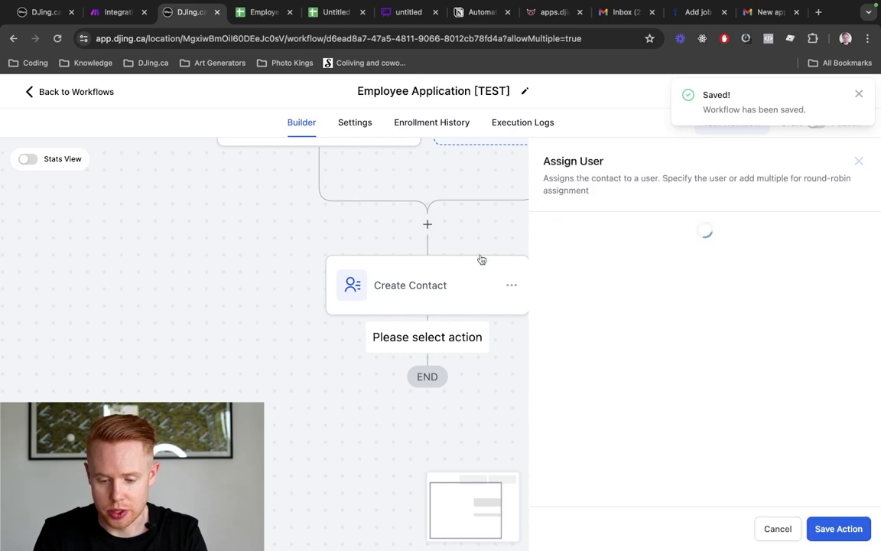
left_click(579, 324)
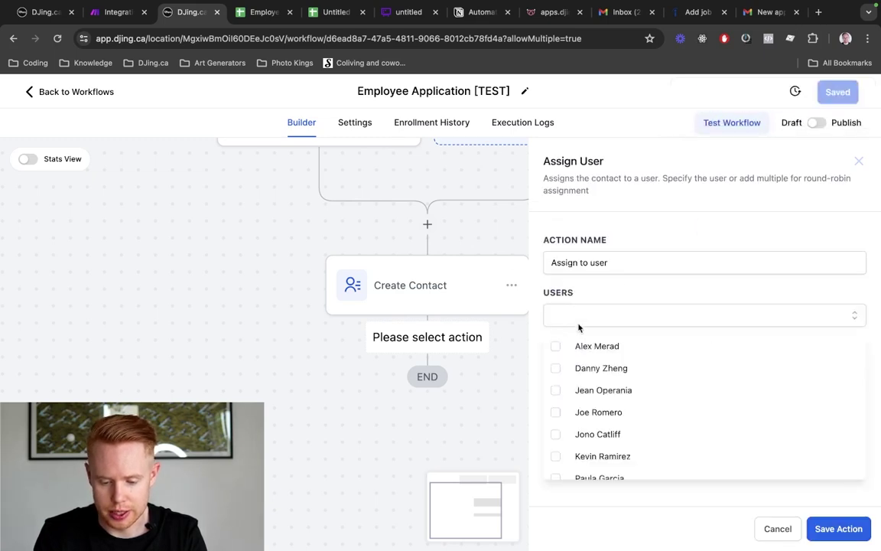
left_click(593, 433)
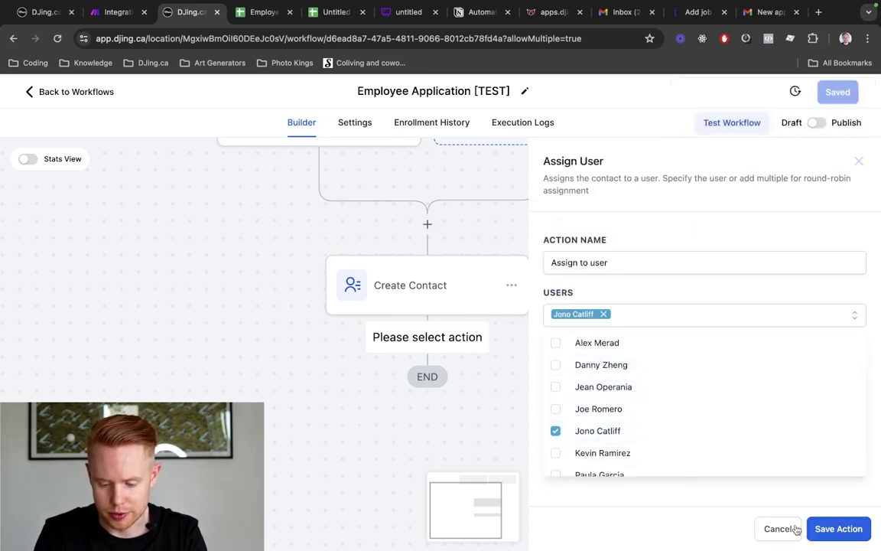
left_click(773, 289)
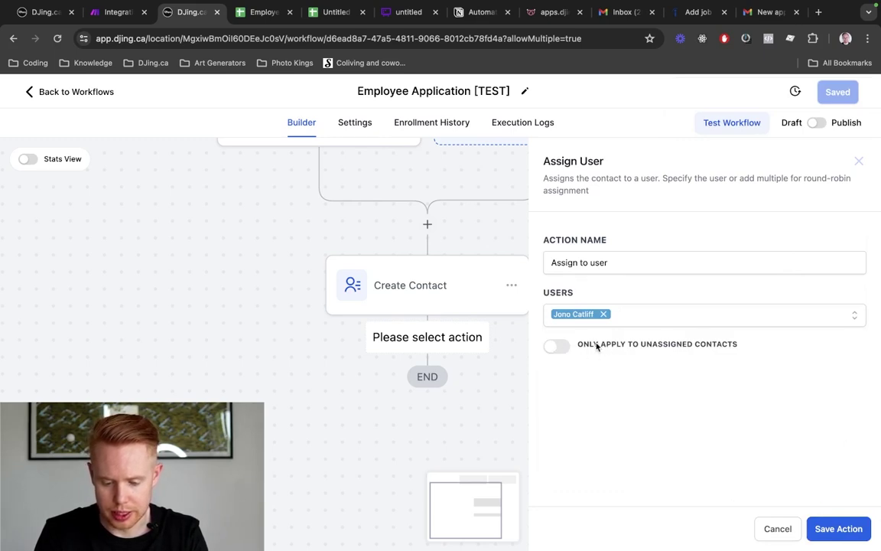
left_click_drag(574, 345, 738, 347)
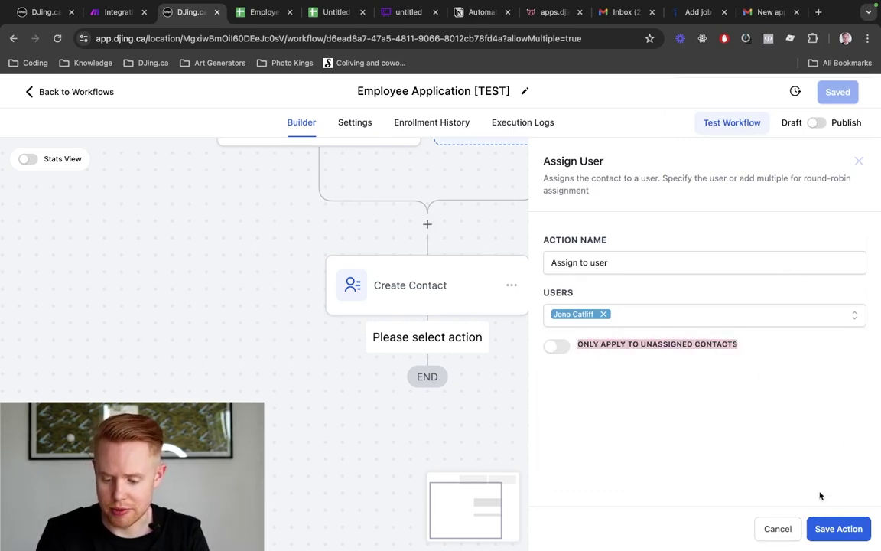
left_click(836, 528)
Start a new step below the Assign to user step
scroll(606, 362, "down", 5)
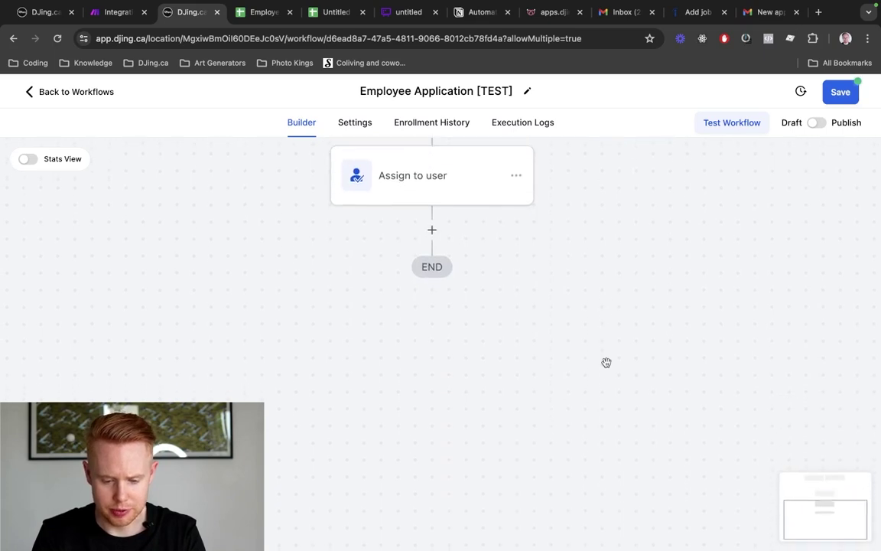
scroll(606, 362, "down", 3)
scroll(606, 362, "down", 1)
scroll(547, 307, "right", 1)
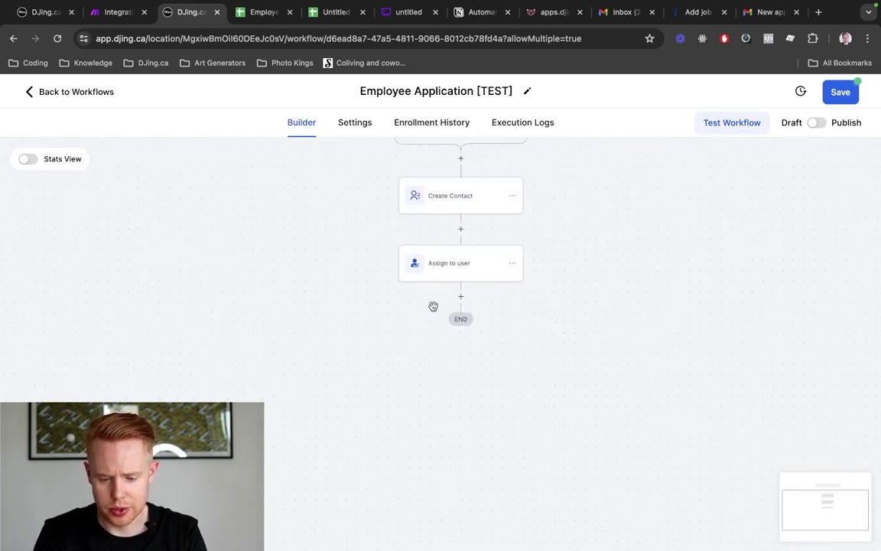
left_click(461, 298)
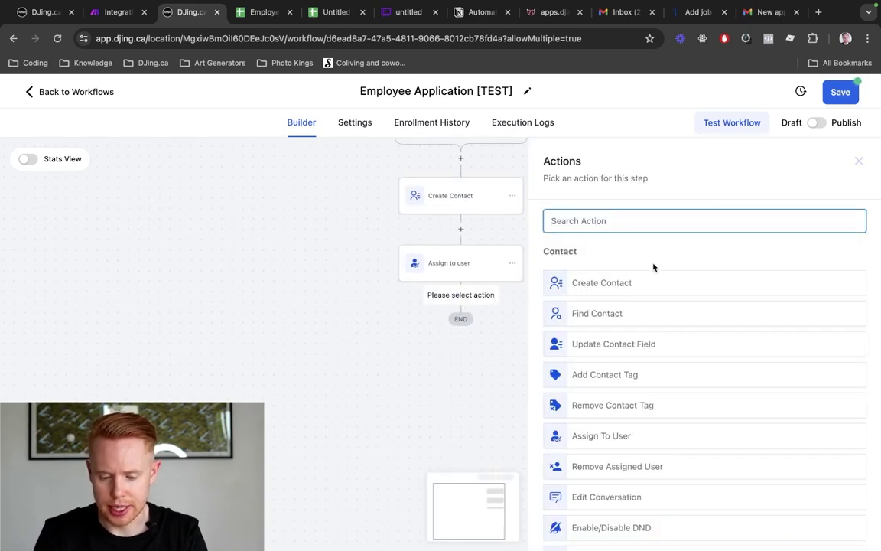
Add a Send Email action with From Name {{user.name}} and From Email {{user.email}}
type("send")
left_click(565, 277)
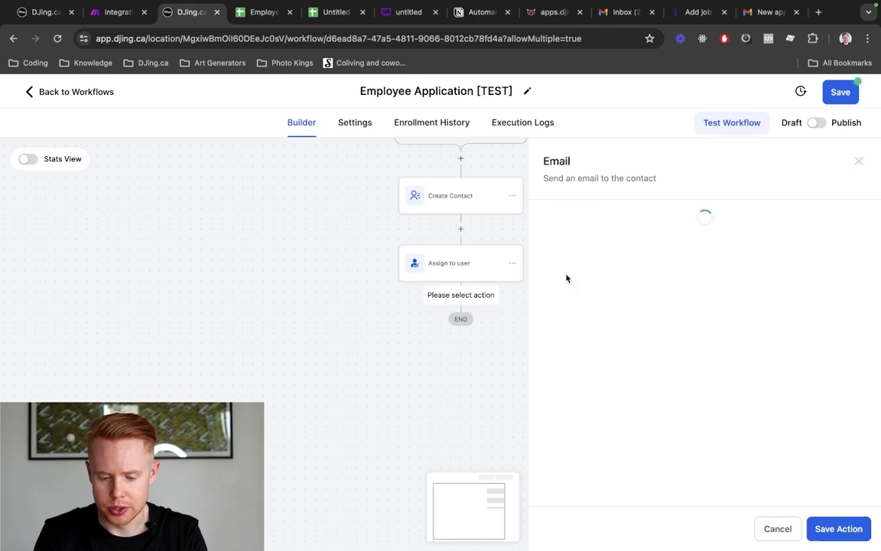
scroll(657, 368, "down", 5)
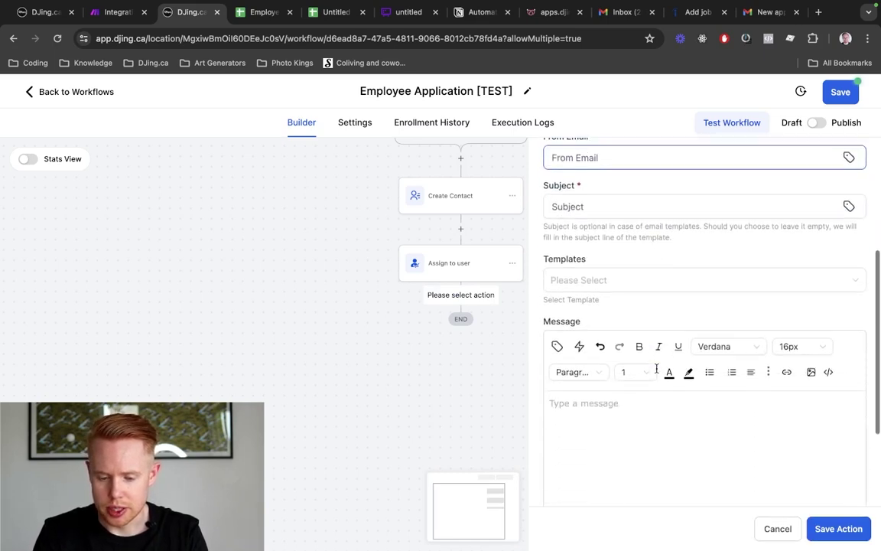
scroll(668, 265, "up", 2)
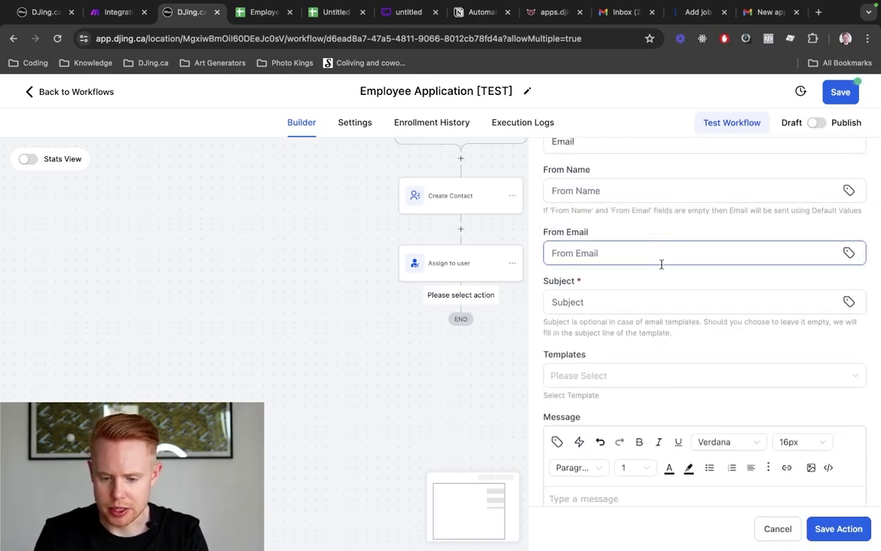
left_click(849, 190)
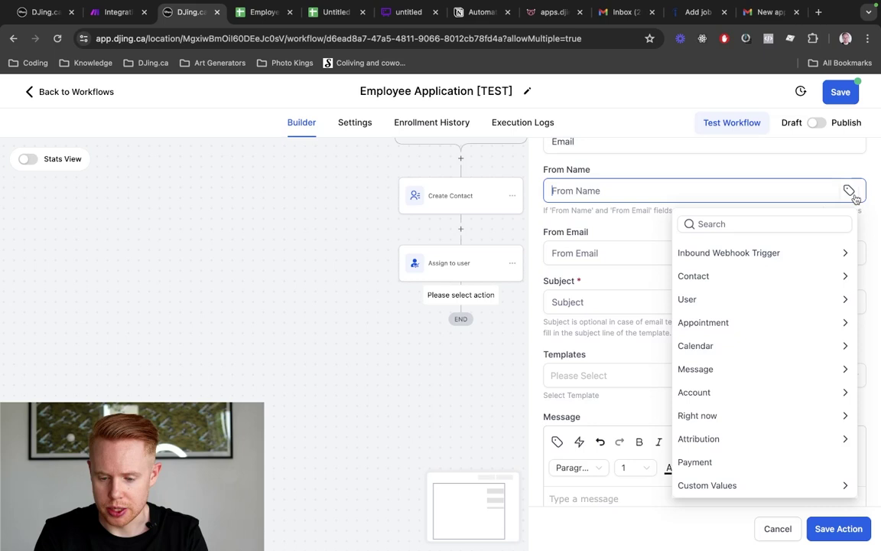
left_click(709, 298)
left_click(713, 273)
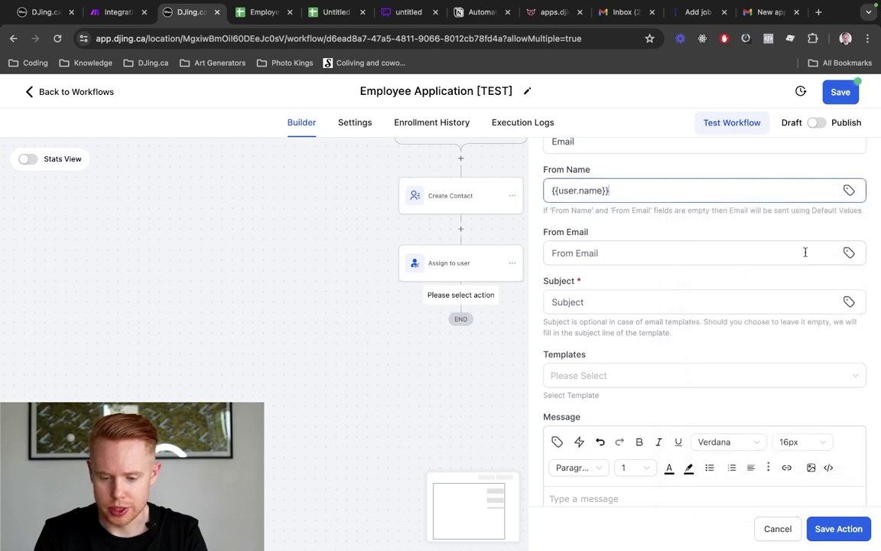
left_click(850, 253)
left_click(724, 362)
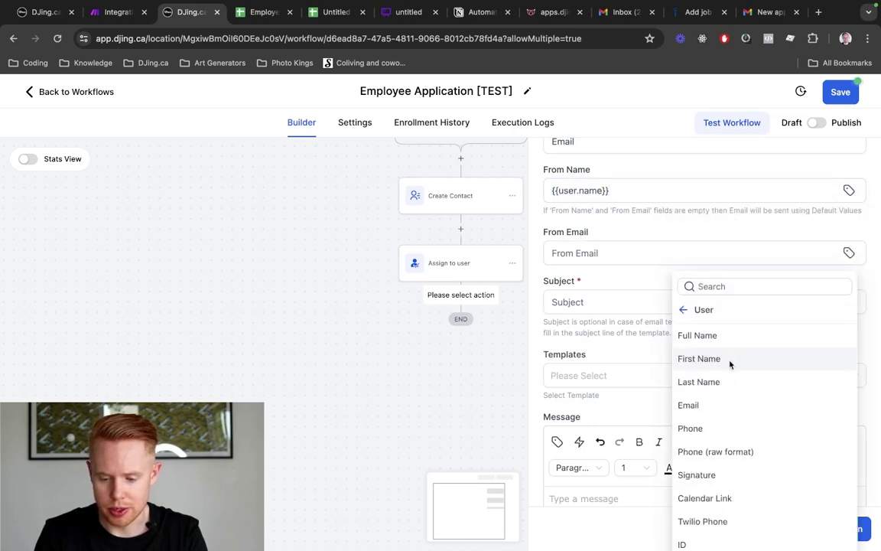
left_click(706, 405)
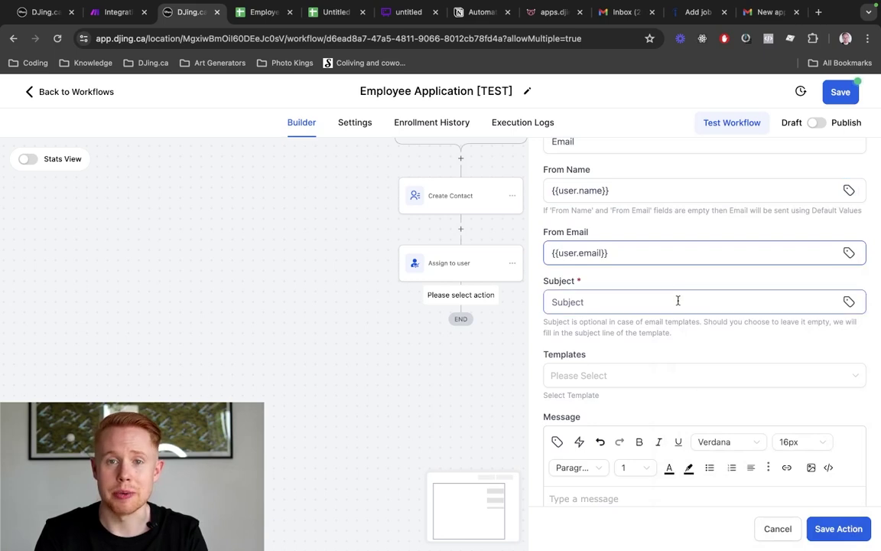
Enter the subject 'Thanks for applying to DJing.ca! Just a few more steps...'
left_click(616, 311)
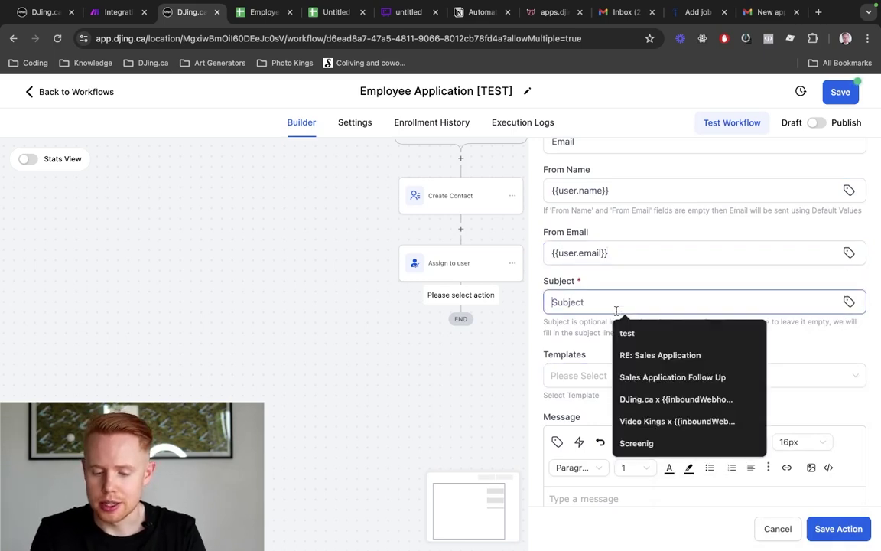
type("Congraut")
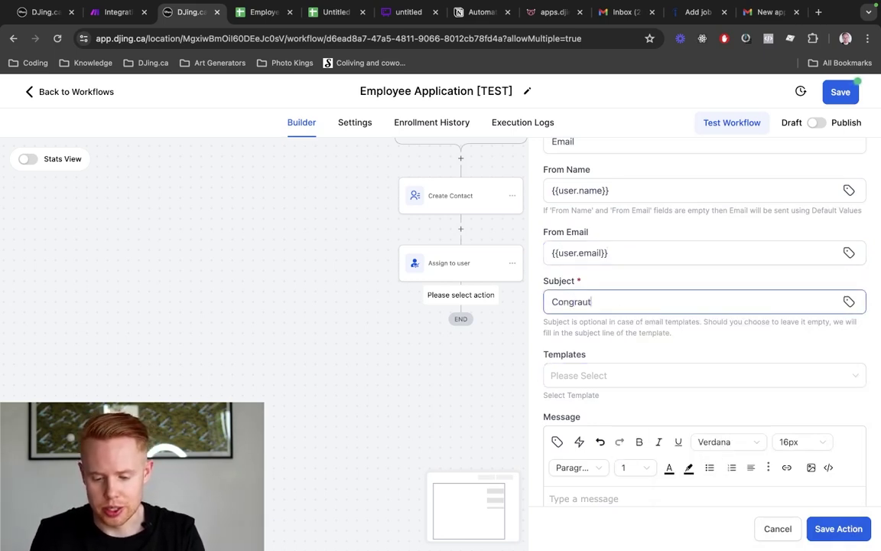
key("alt+BackSpace")
type("T")
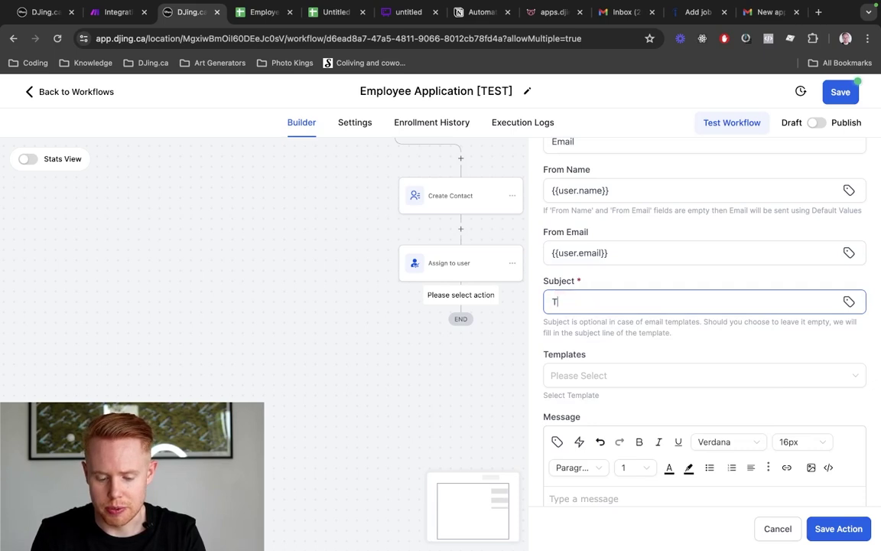
type("hanks for applying to")
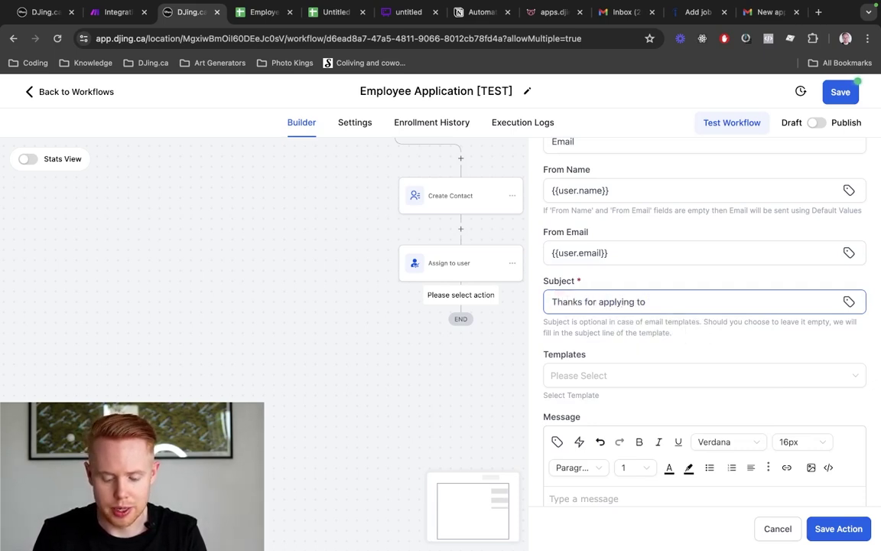
type(" DJing.ca!")
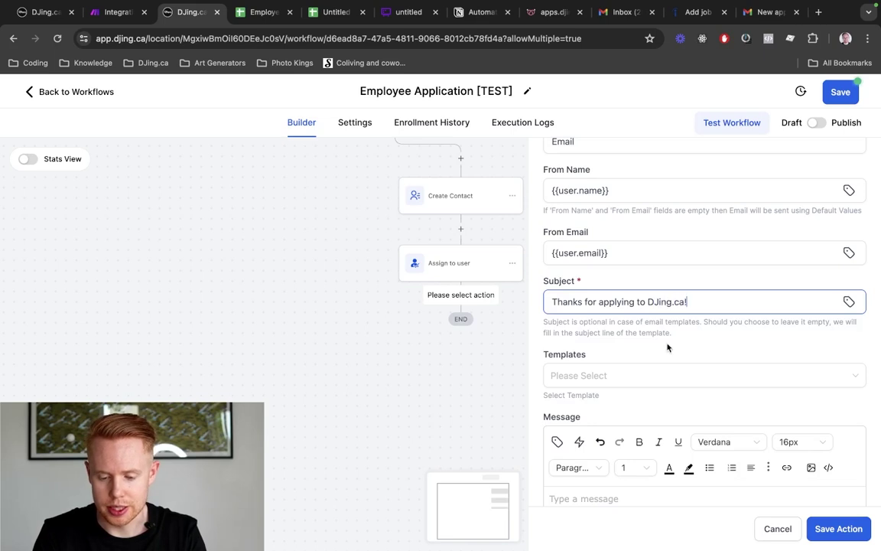
scroll(677, 356, "down", 3)
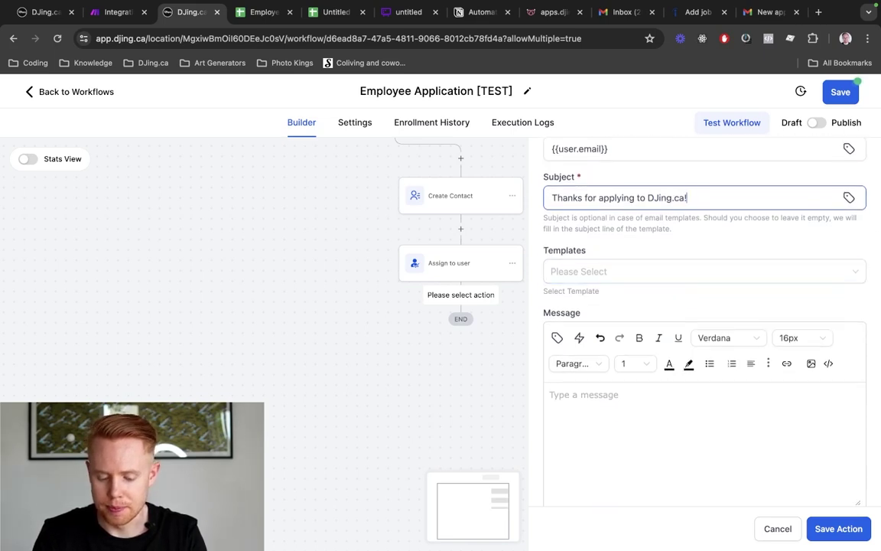
type("Just a few more steop")
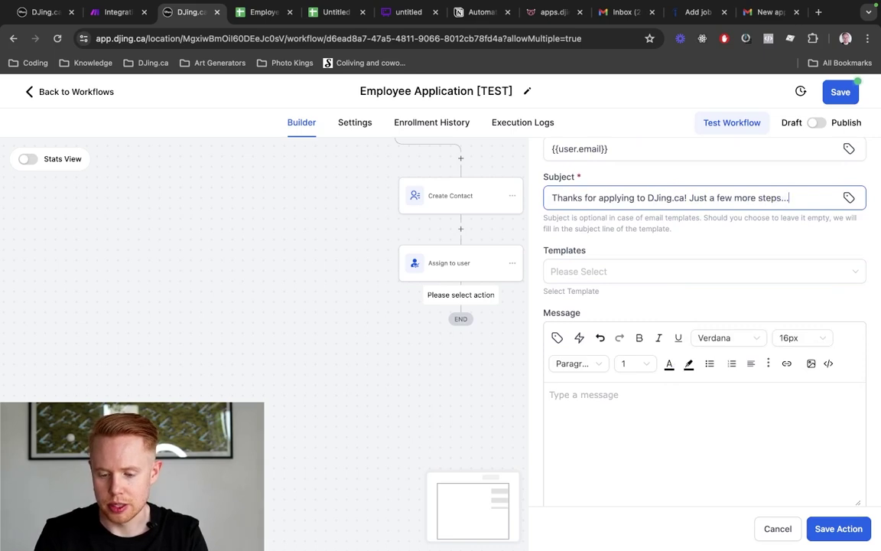
left_click(604, 415)
scroll(604, 415, "down", 3)
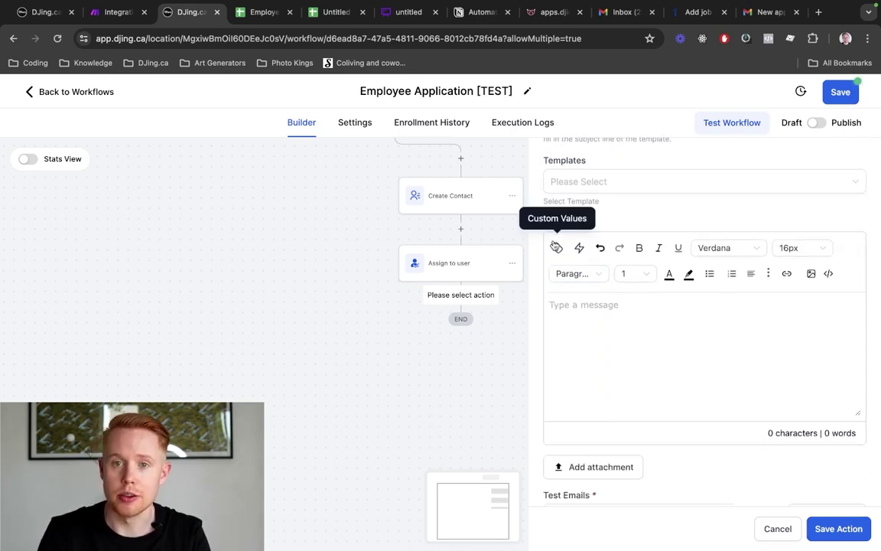
Start the message body with the greeting 'Hey {{contact.first_name}},'
left_click(557, 247)
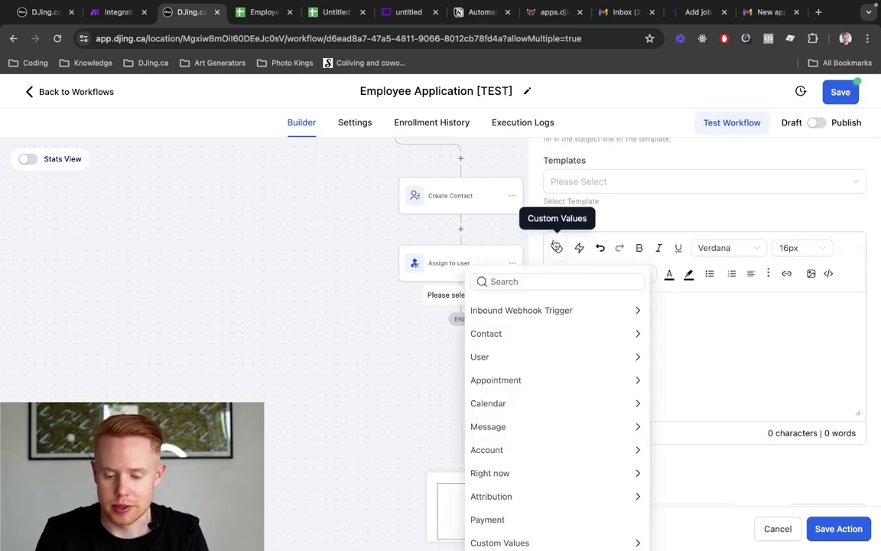
left_click(765, 338)
type("Hey")
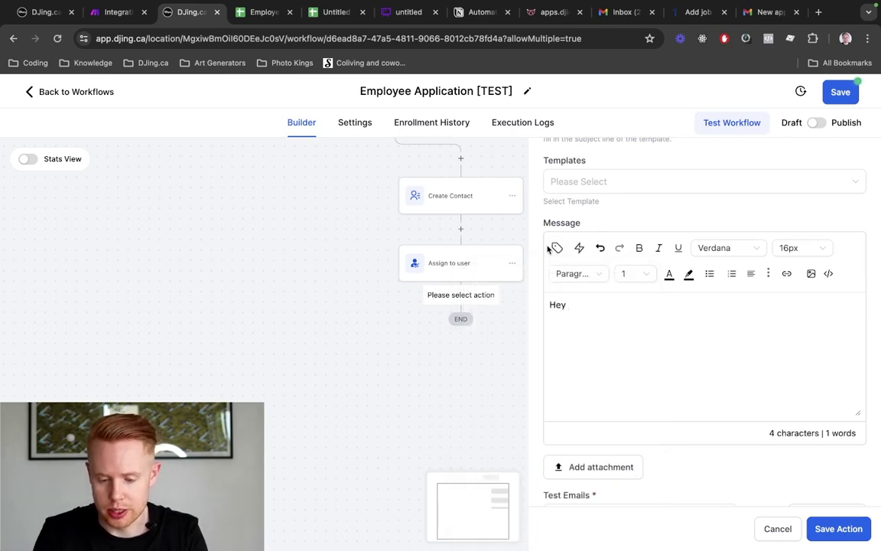
left_click(557, 247)
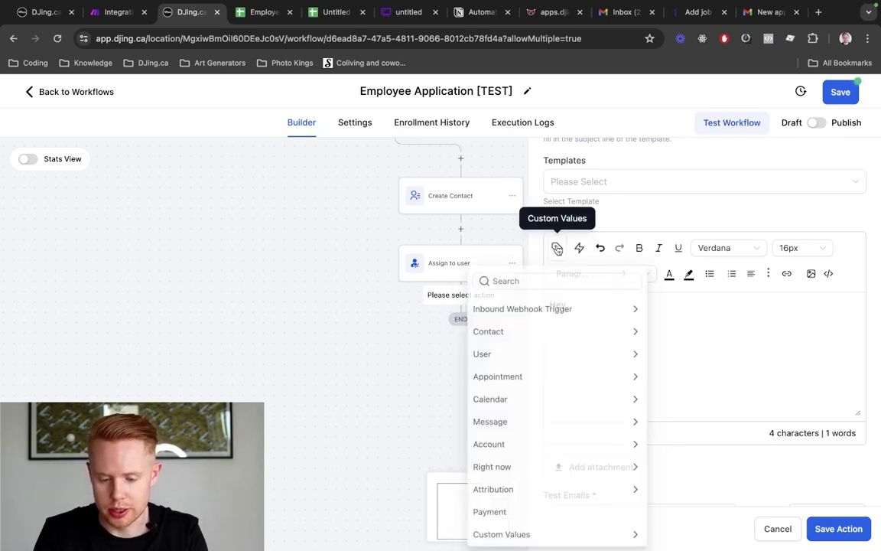
left_click(545, 335)
left_click(547, 352)
type(",")
key("Return")
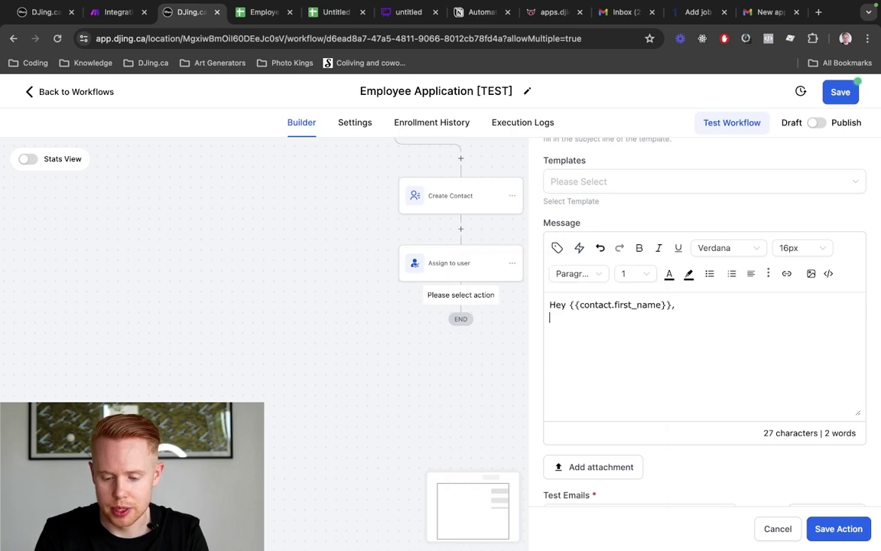
key("Return")
Add the line 'Thanks for applying to our position' below the greeting
type("Thanks for applying to")
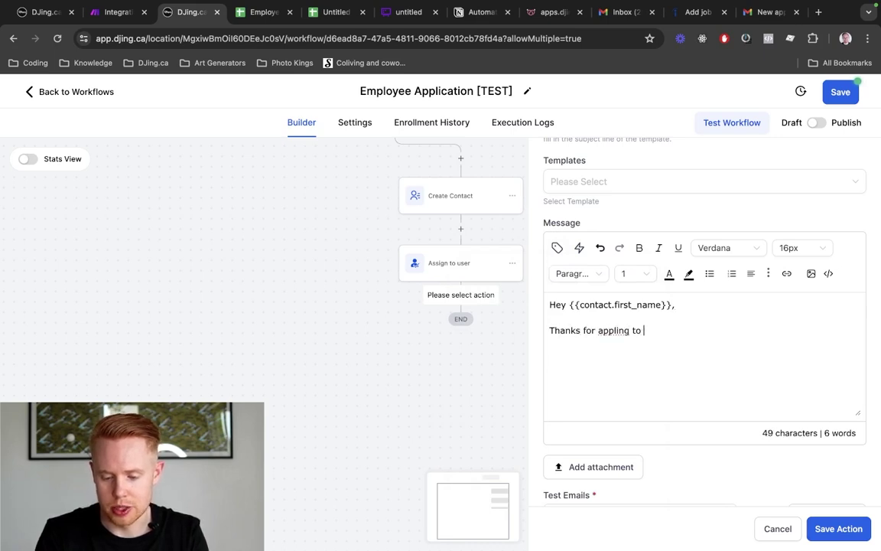
type(" our")
key("alt+BackSpace")
key("alt+BackSpace")
key("alt+BackSpace")
type("appl")
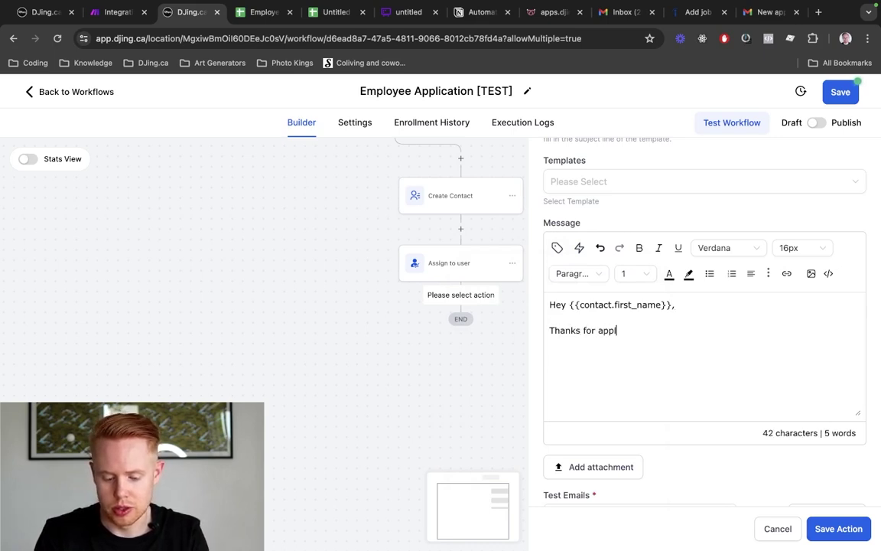
type("ying to our position")
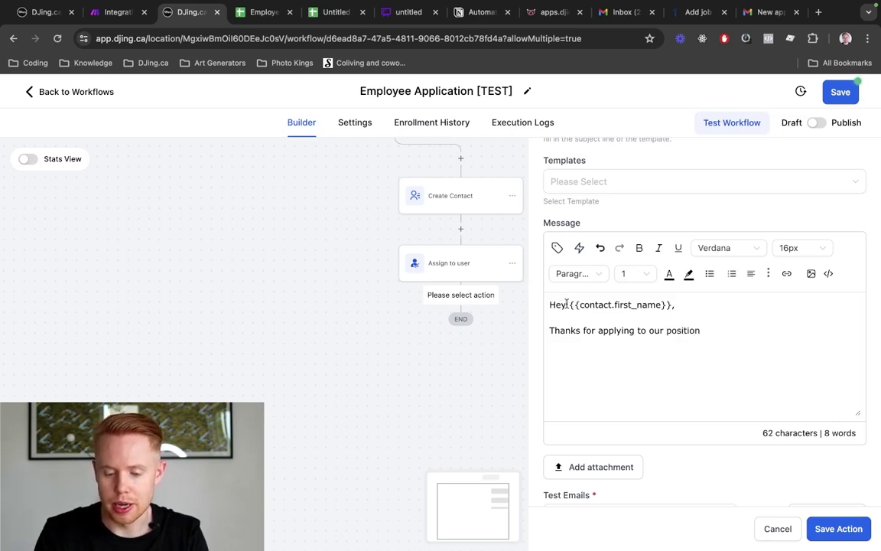
left_click_drag(571, 304, 673, 306)
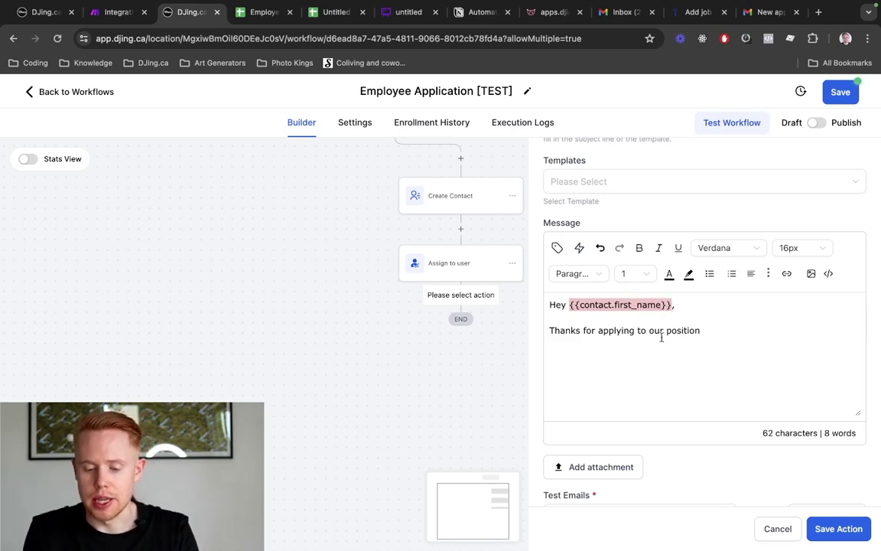
left_click(662, 338)
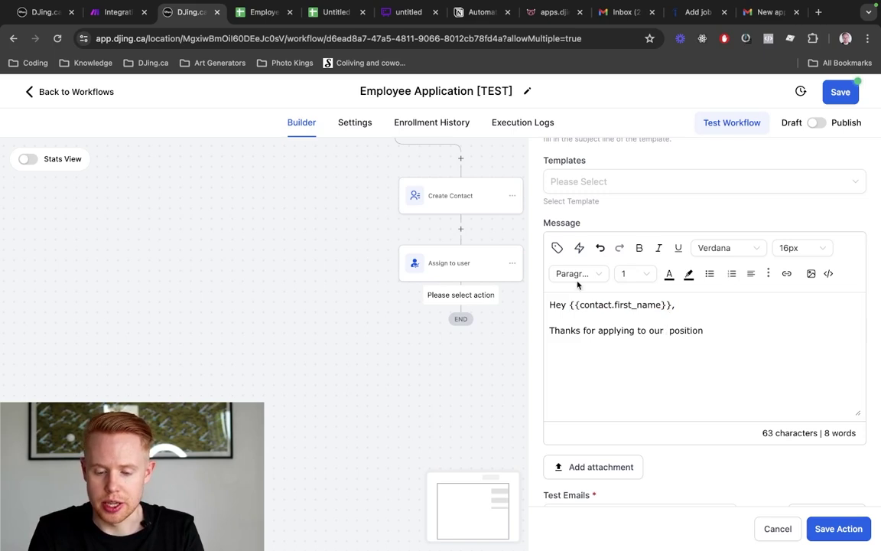
Look through the Position custom field and webhook fields without inserting any value
left_click(558, 247)
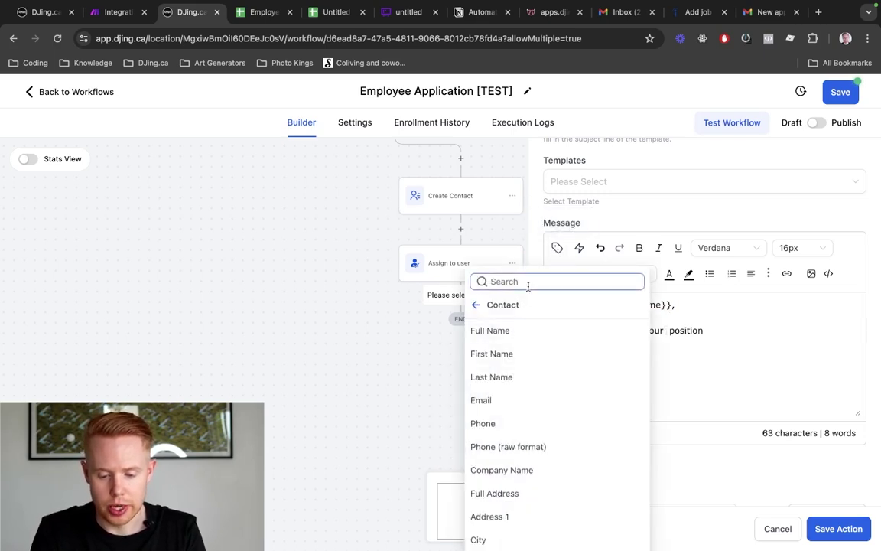
type("position")
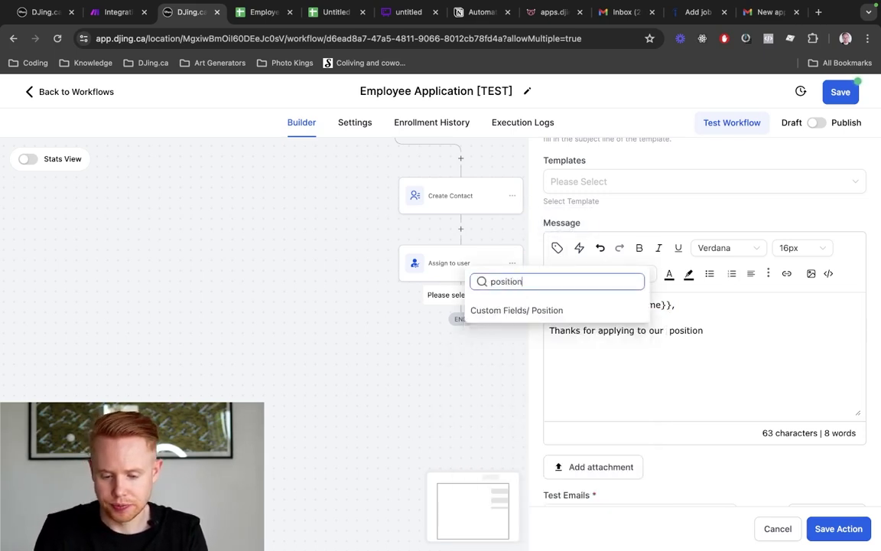
left_click(518, 312)
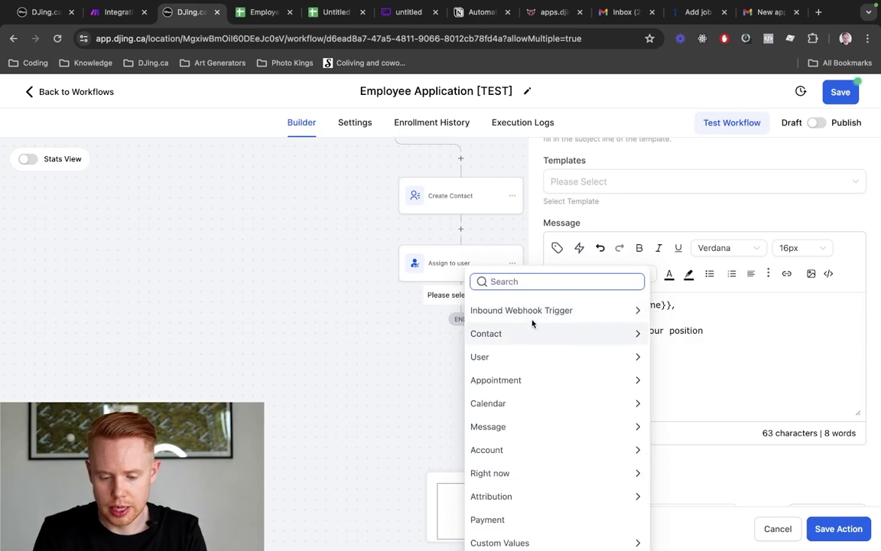
left_click(545, 312)
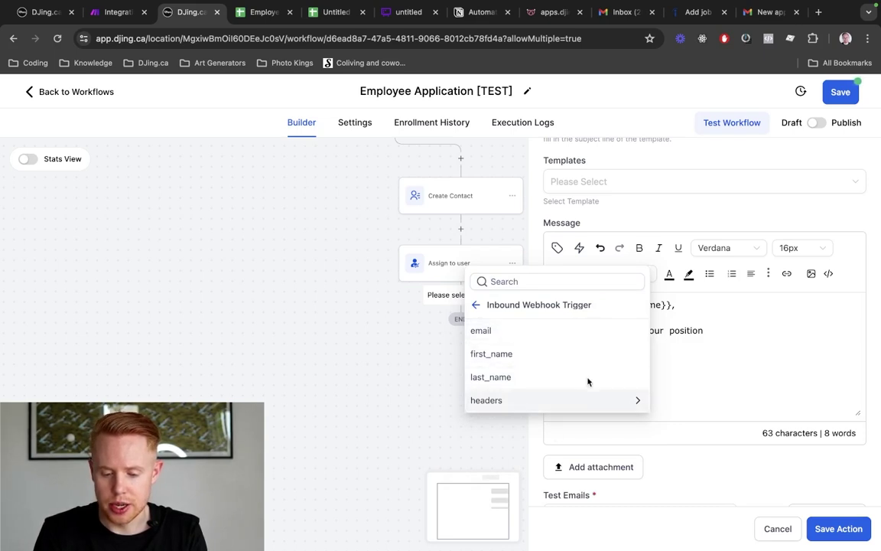
left_click(722, 355)
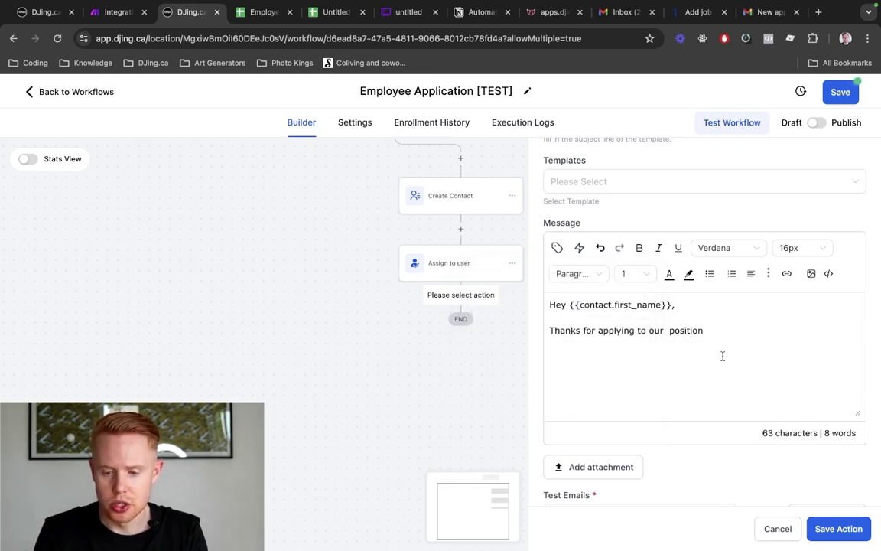
key("ctrl+shift+Tab")
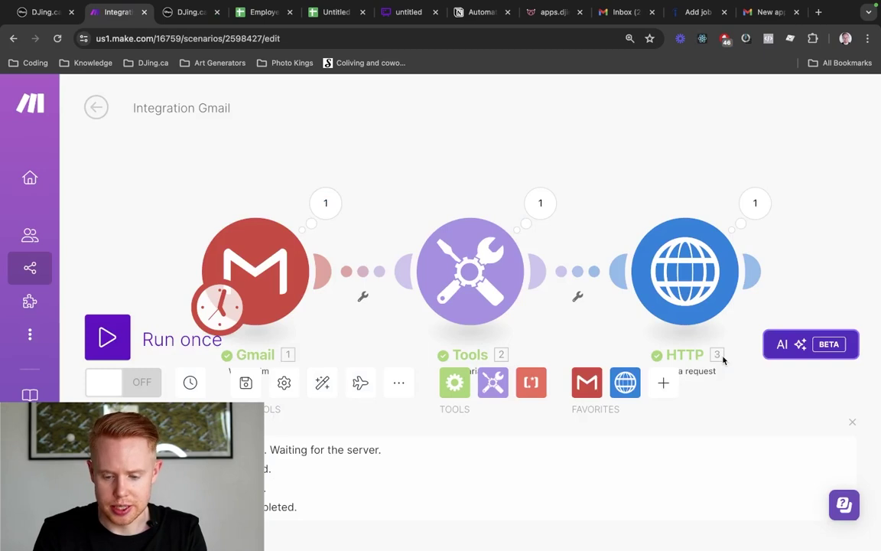
Inspect the HTTP module's last run data, checking the fourth form field that holds position
left_click_drag(645, 171, 559, 127)
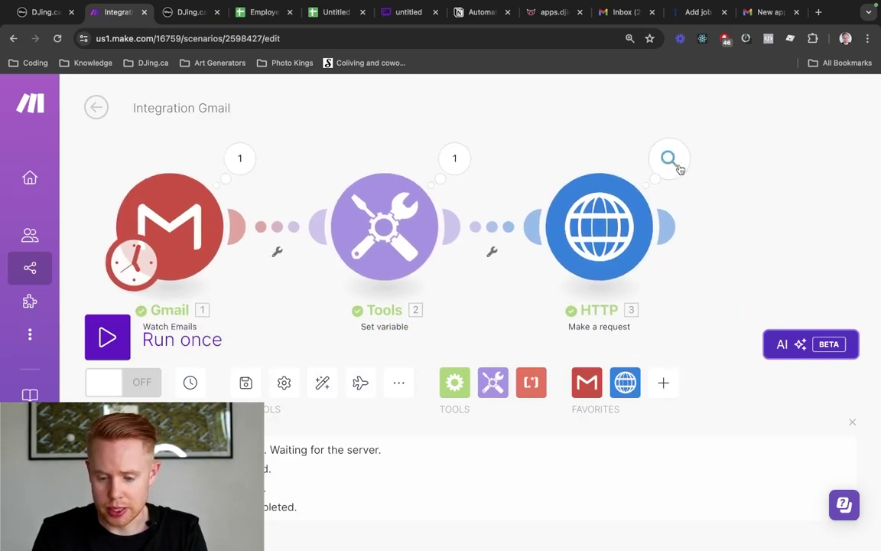
left_click(676, 163)
left_click(364, 404)
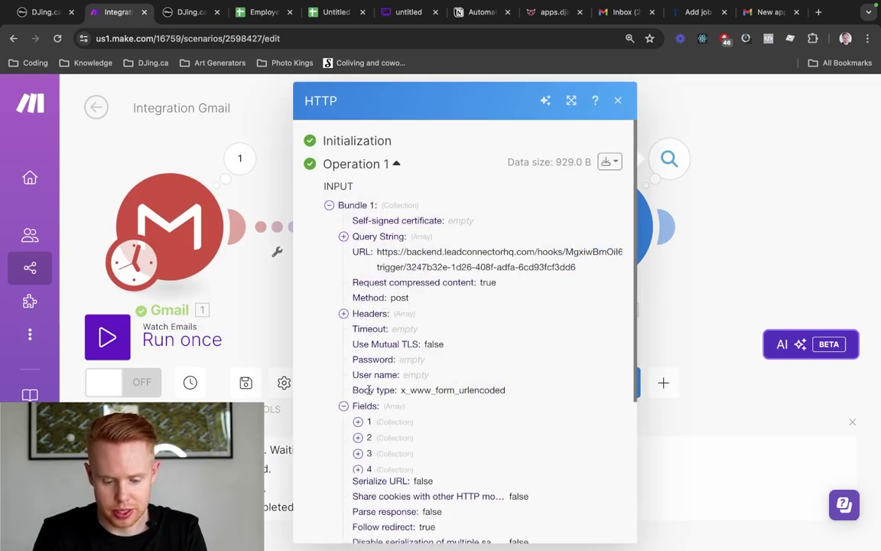
scroll(441, 358, "down", 3)
left_click(358, 376)
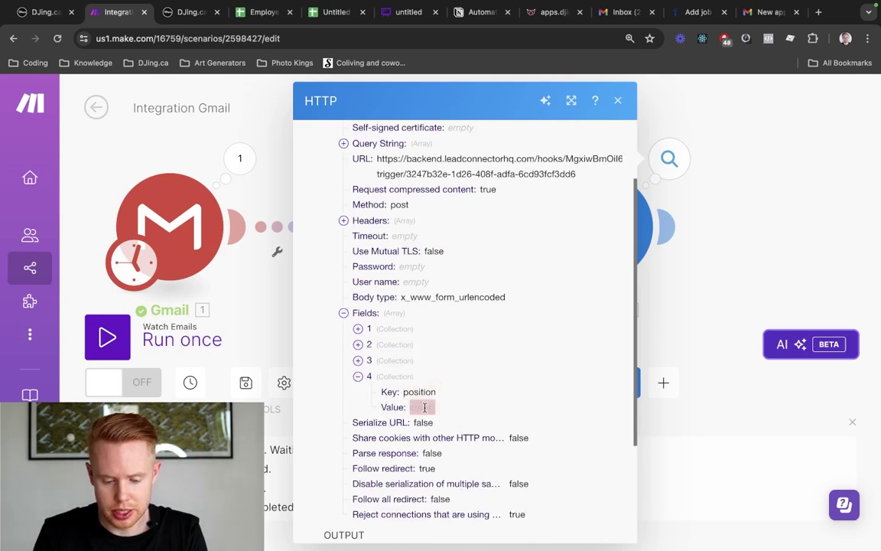
left_click(737, 255)
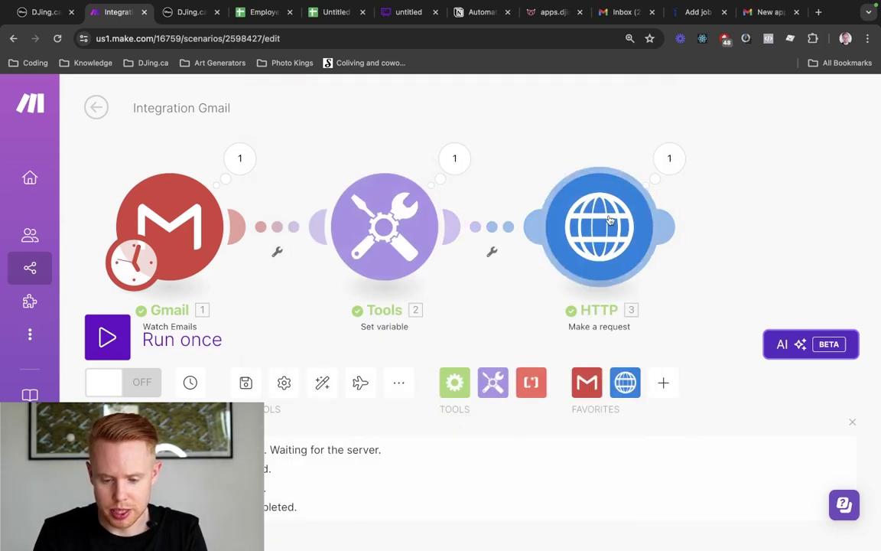
left_click(610, 220)
scroll(392, 314, "down", 10)
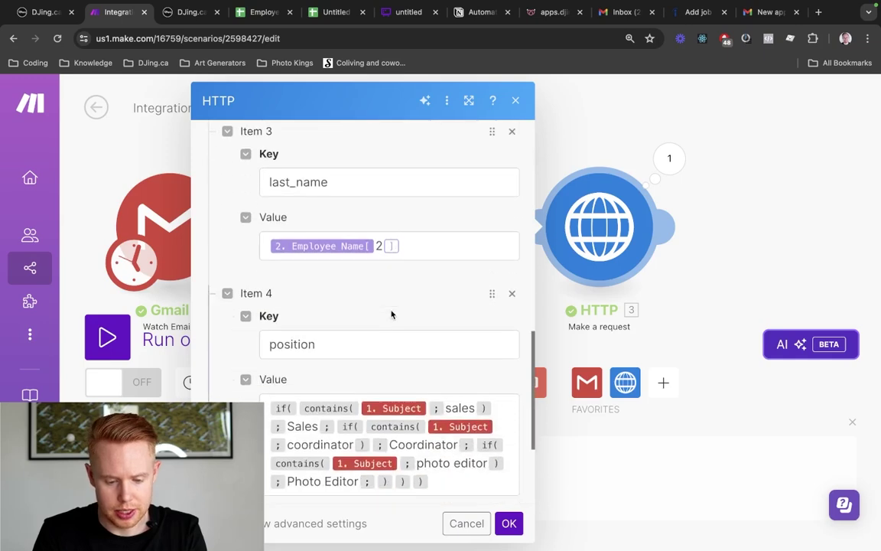
scroll(391, 314, "down", 3)
key("super+minus")
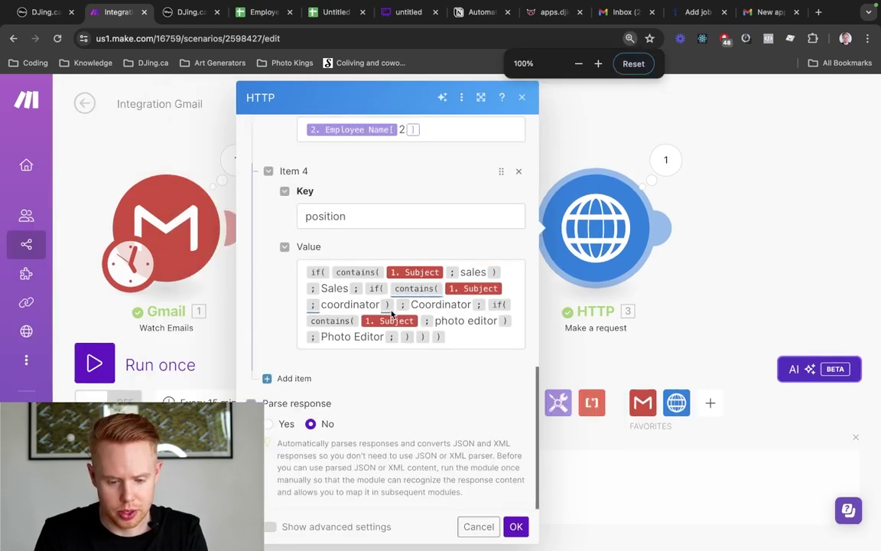
key("super+minus")
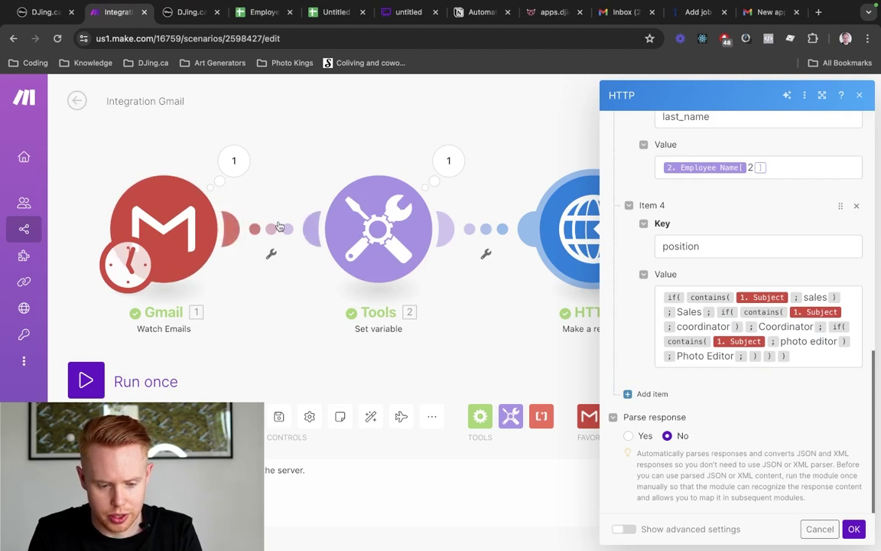
Check 'Sales' in the Gmail bundle's subject, then fix and save the HTTP module's Item 4 position mapping
left_click(234, 161)
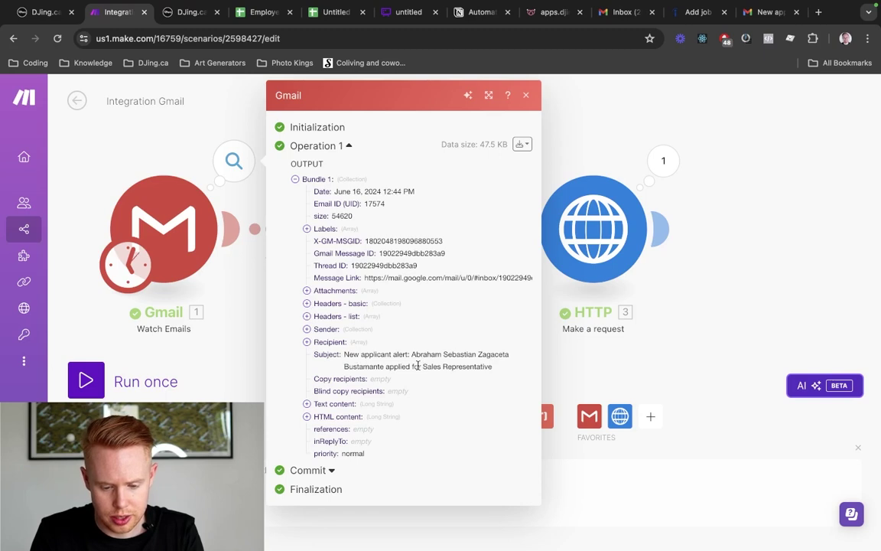
mouse_move(422, 367)
left_mouse_down()
mouse_move(472, 366)
mouse_move(432, 367)
left_mouse_up()
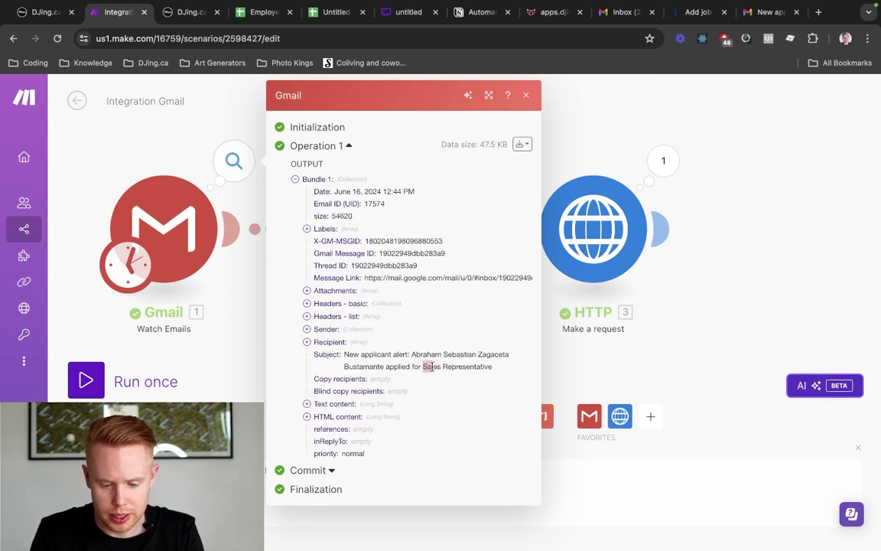
left_click(586, 271)
scroll(440, 350, "down", 8)
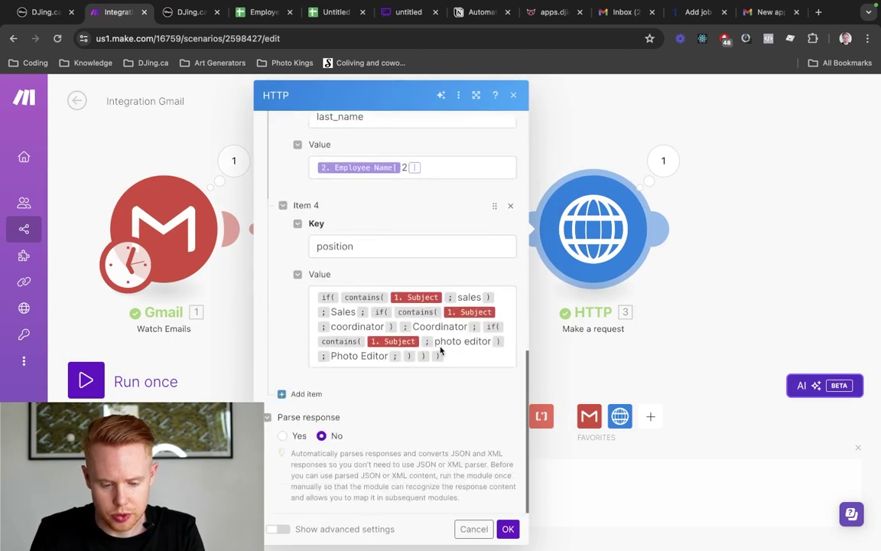
left_click(461, 299)
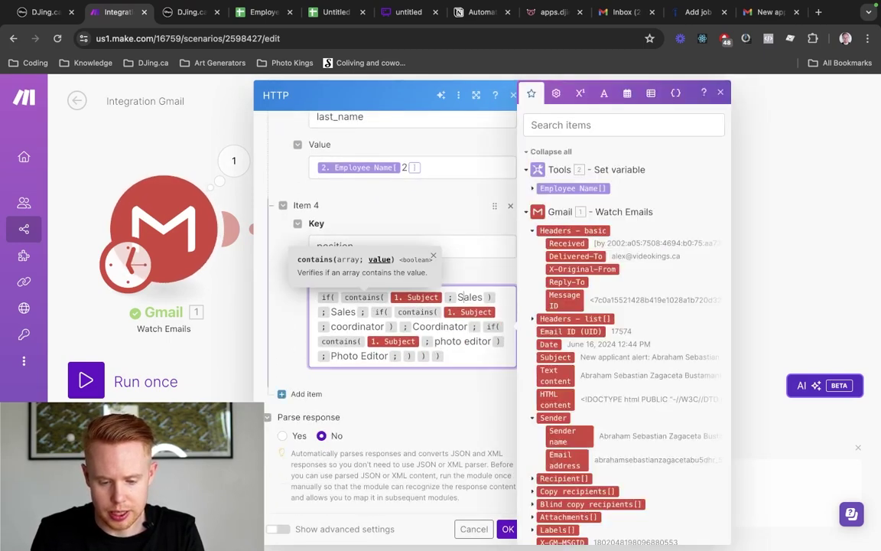
left_click(509, 528)
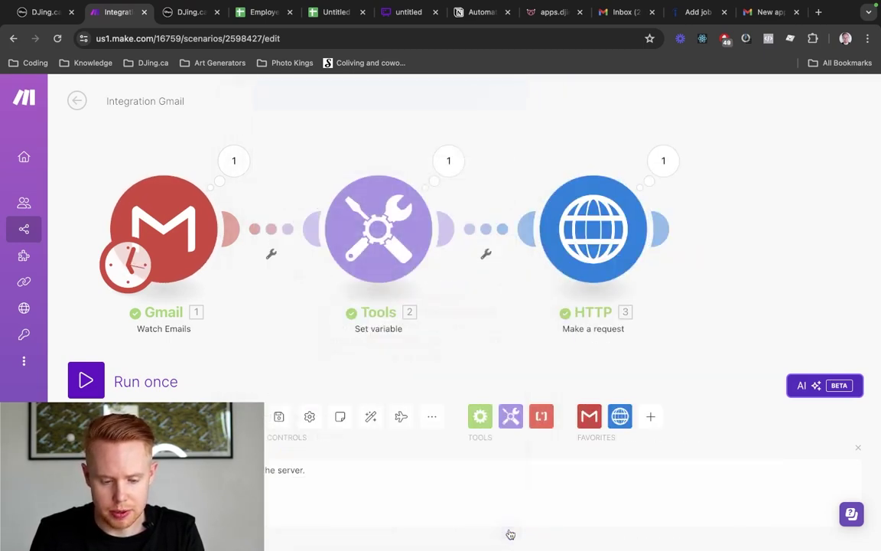
Start the Gmail trigger from the newest applicant alert email and run the scenario once
right_click(193, 243)
left_click(218, 289)
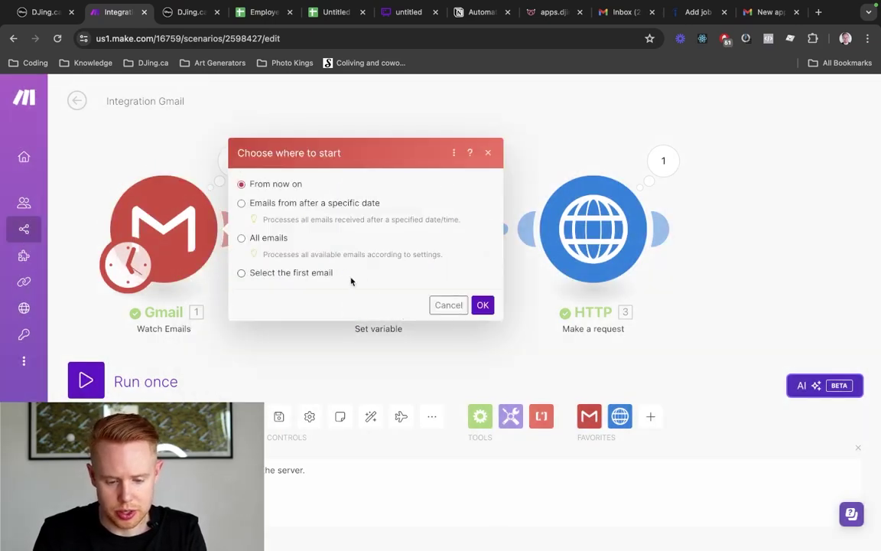
left_click(313, 273)
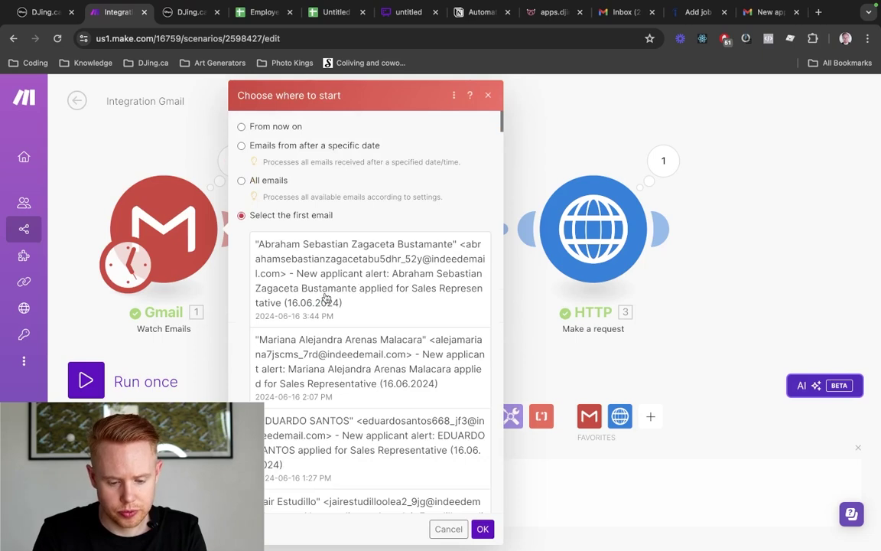
left_click(326, 301)
left_click(483, 528)
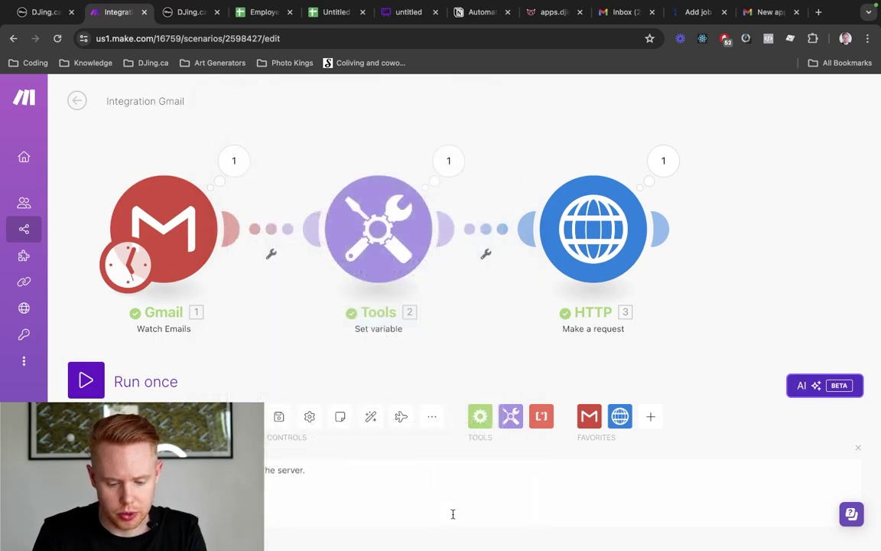
left_click(85, 378)
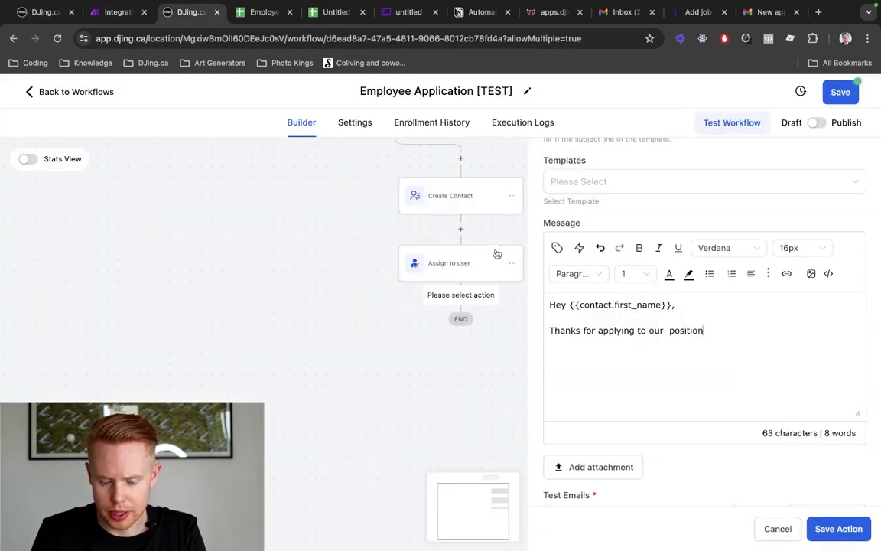
scroll(497, 254, "up", 2)
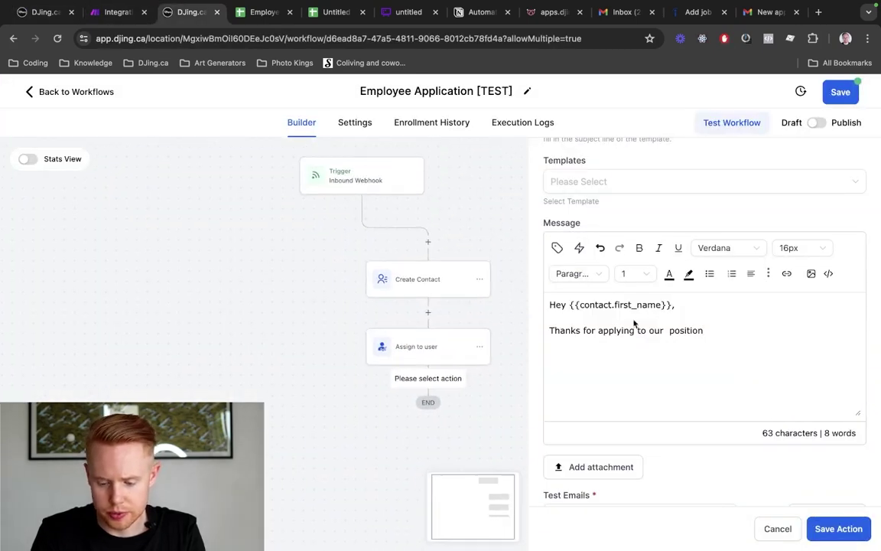
Save the email action and set the webhook trigger's mapping reference to the 14:03:29 request with position Sales
left_click(812, 531)
left_click(356, 192)
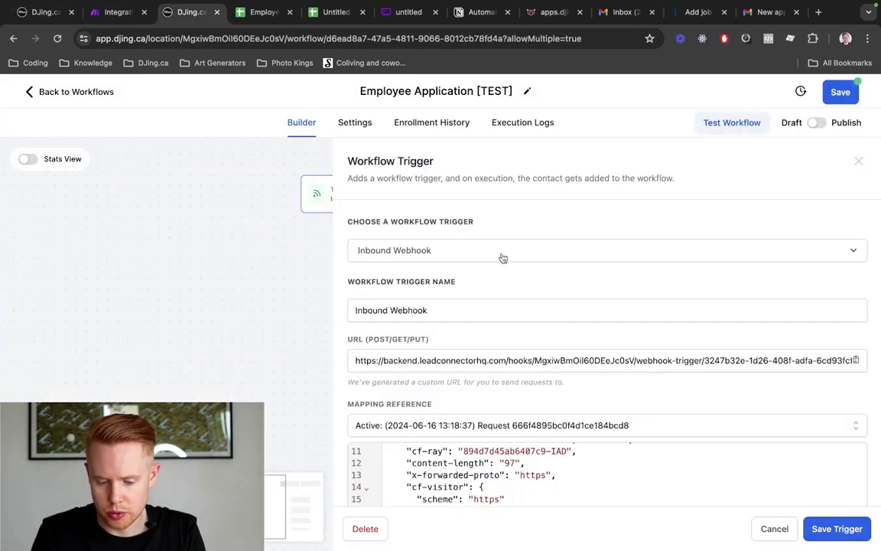
left_click(480, 427)
scroll(517, 311, "down", 3)
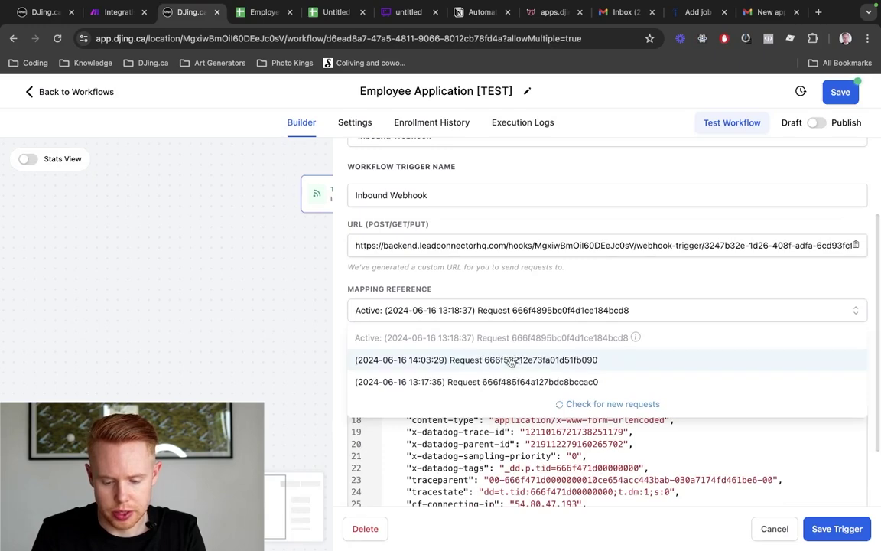
left_click(548, 361)
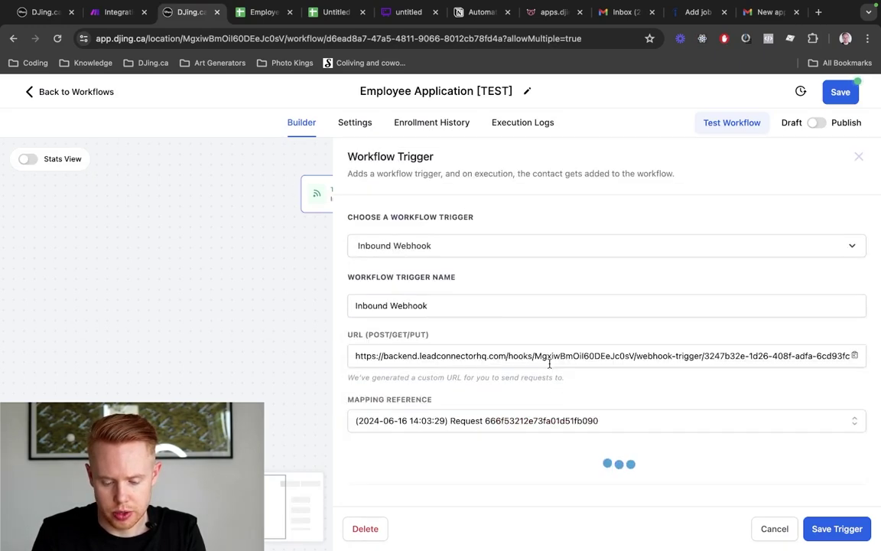
scroll(548, 362, "down", 5)
scroll(564, 328, "up", 3)
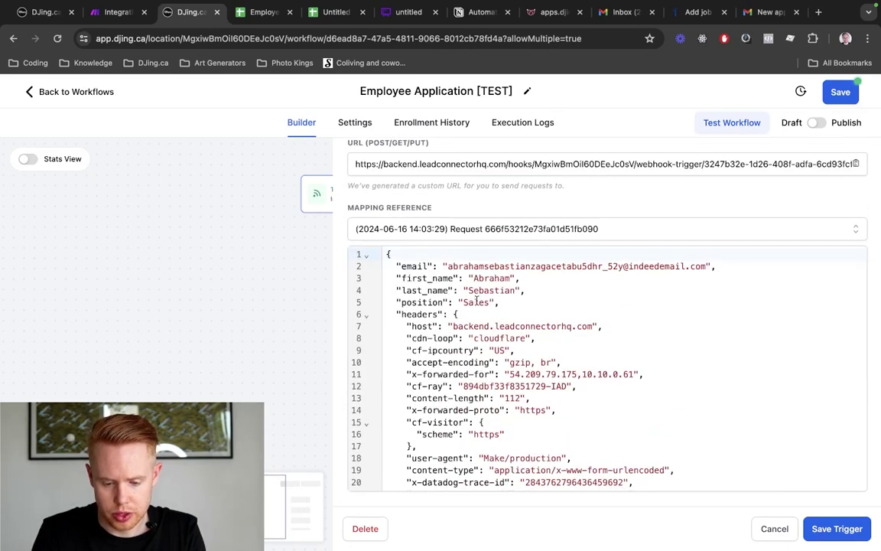
left_click_drag(506, 305, 398, 302)
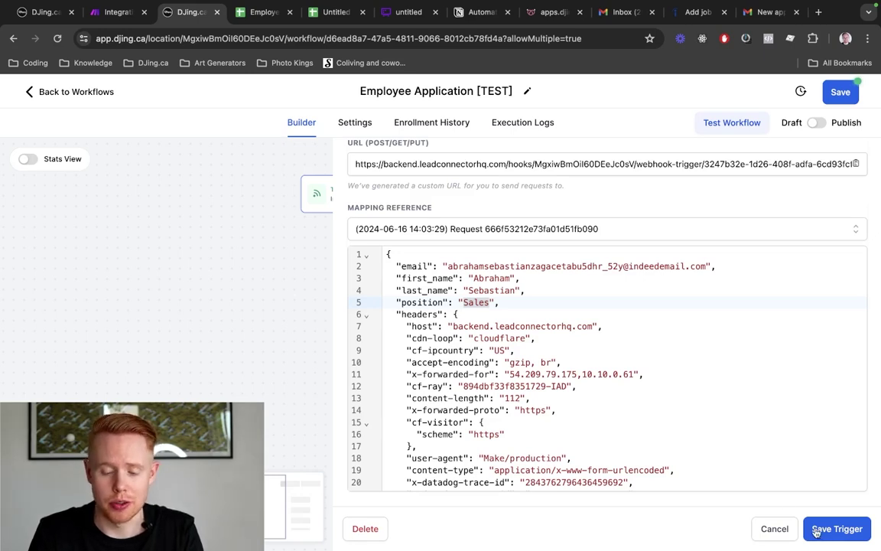
left_click(837, 529)
scroll(614, 435, "down", 2)
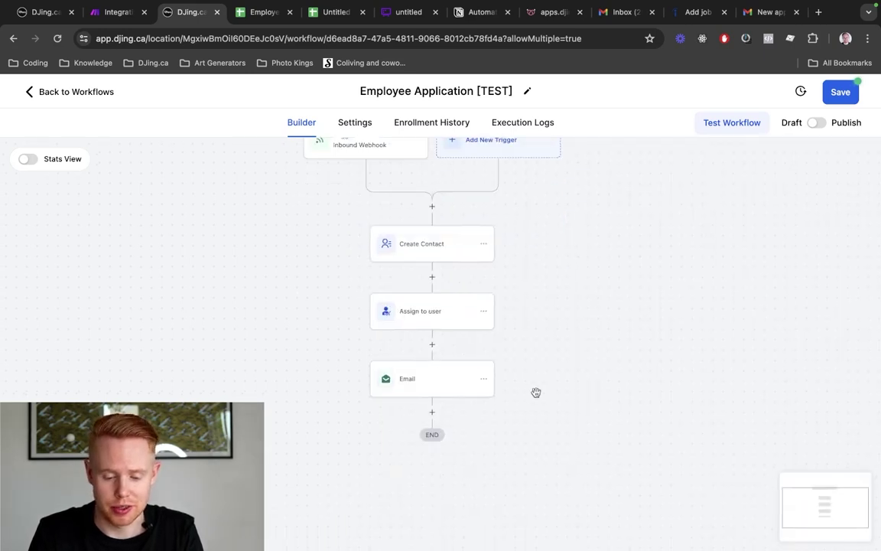
Insert the Inbound Webhook Trigger position value into the Email step's message
left_click(383, 360)
scroll(687, 382, "down", 5)
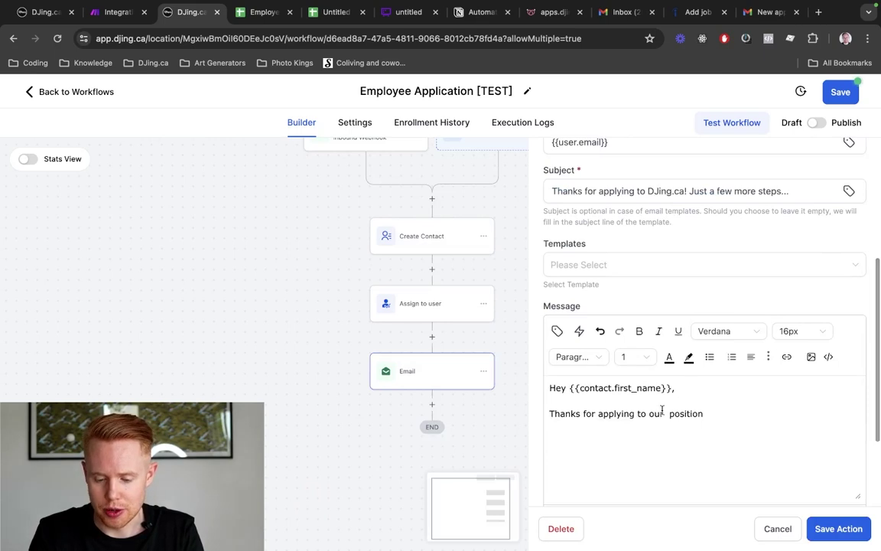
left_click(557, 331)
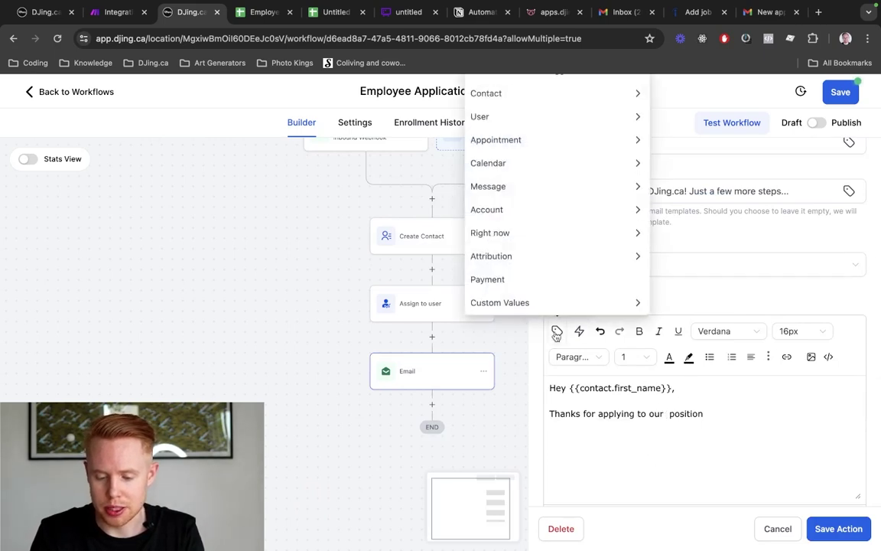
left_click(561, 82)
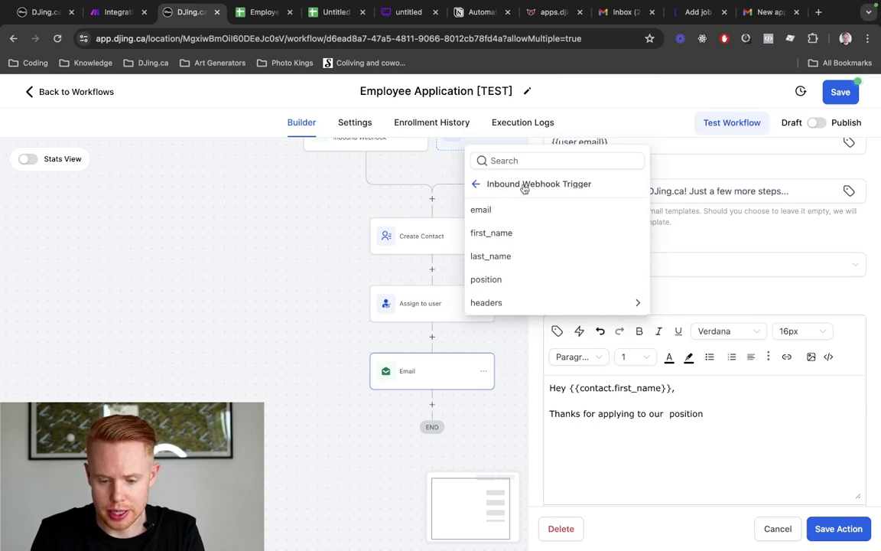
left_click(498, 278)
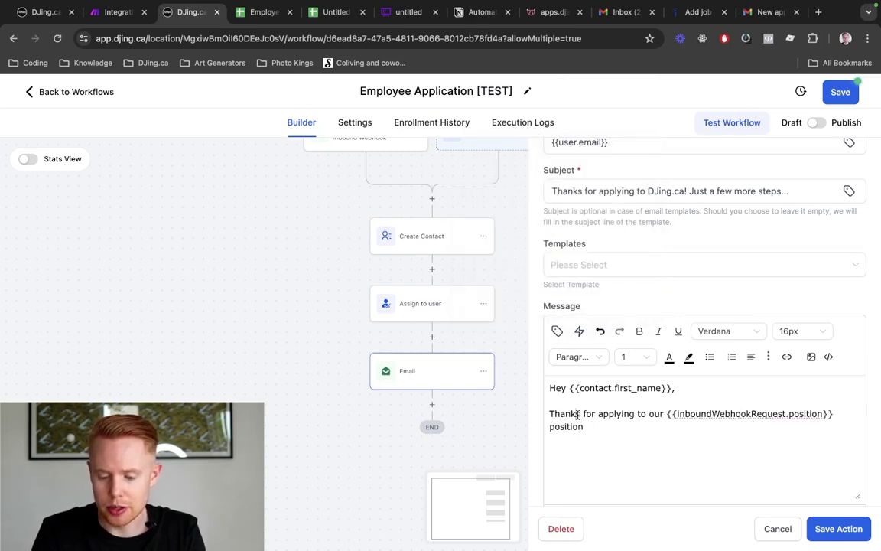
Continue the message with '. We just need you to fill out a quick form. Here's the link:' and a //link line
key("alt+Right")
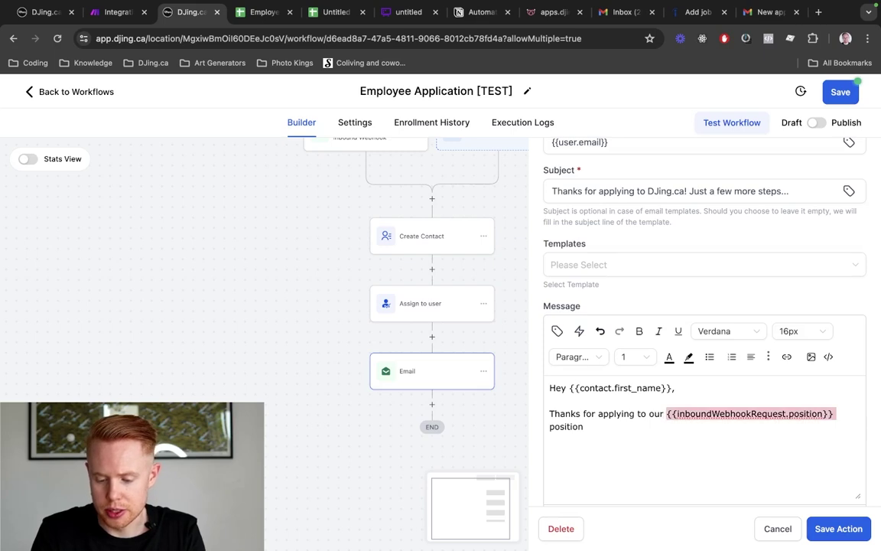
key("alt+Right")
type(". We ju")
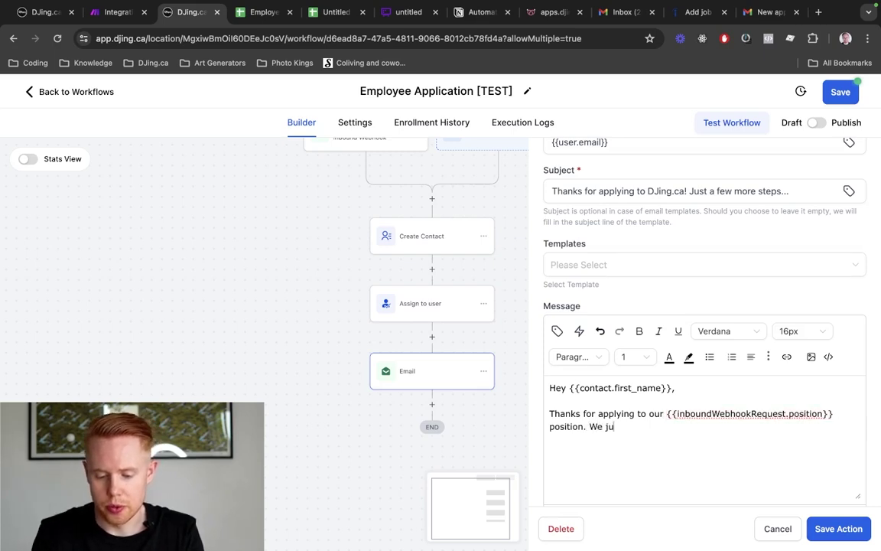
type("st need y")
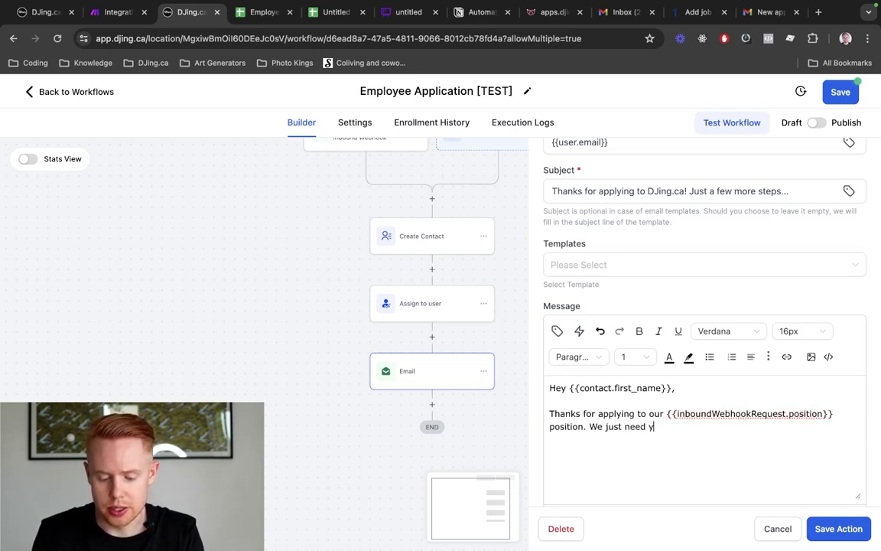
type("ou to fill out a")
scroll(576, 419, "down", 3)
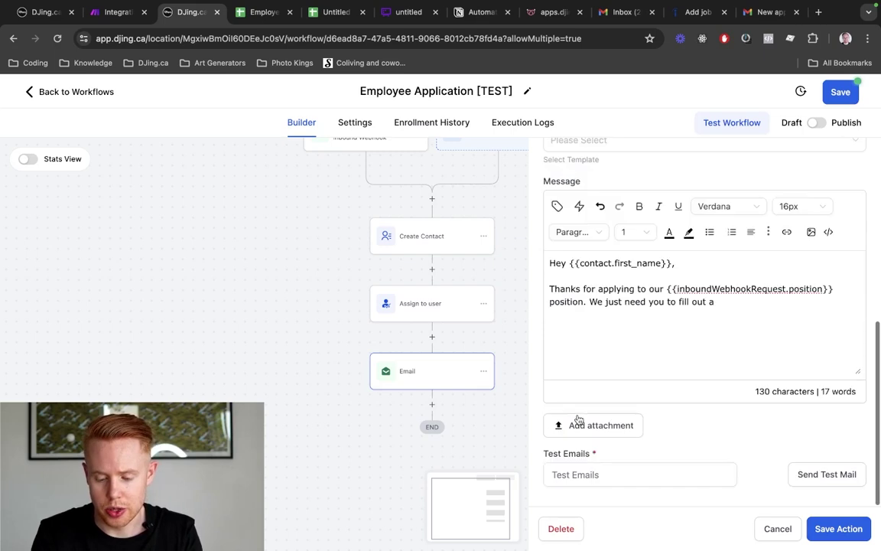
type("quick f")
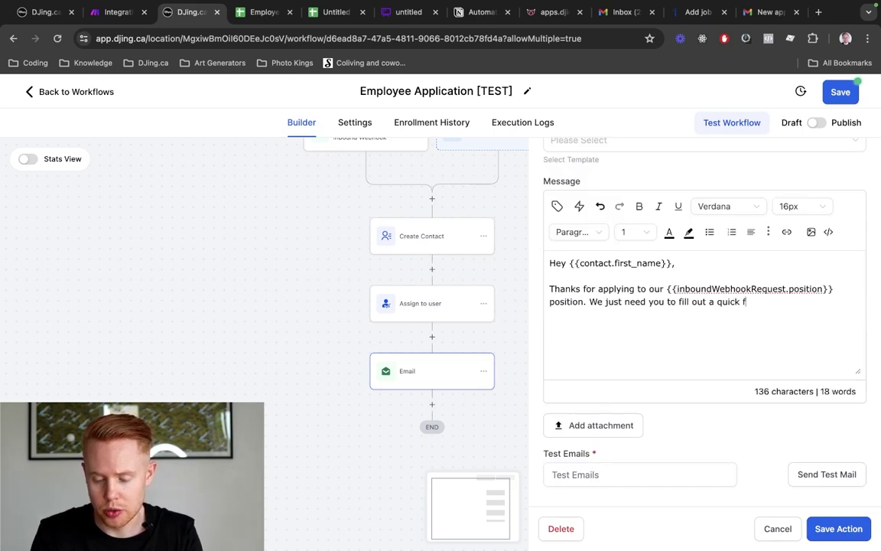
type("orm. Here's the link:")
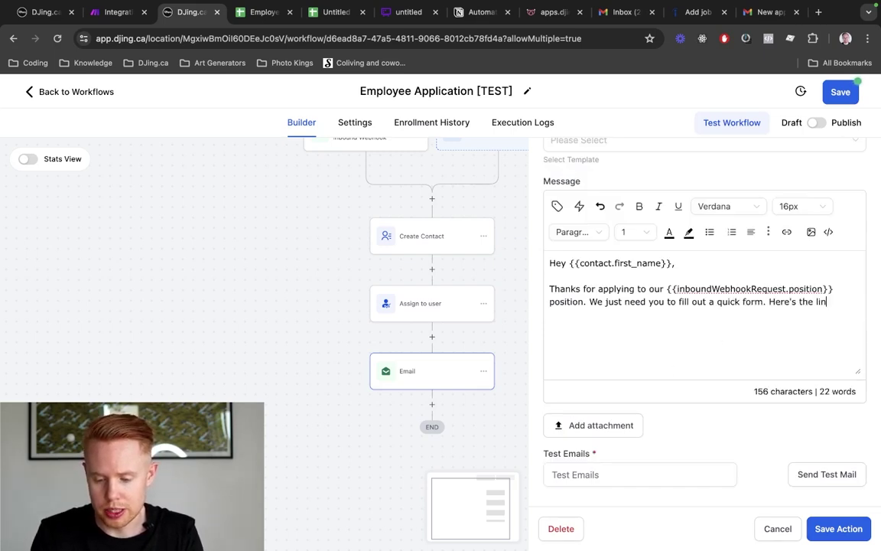
key("Return")
type("//")
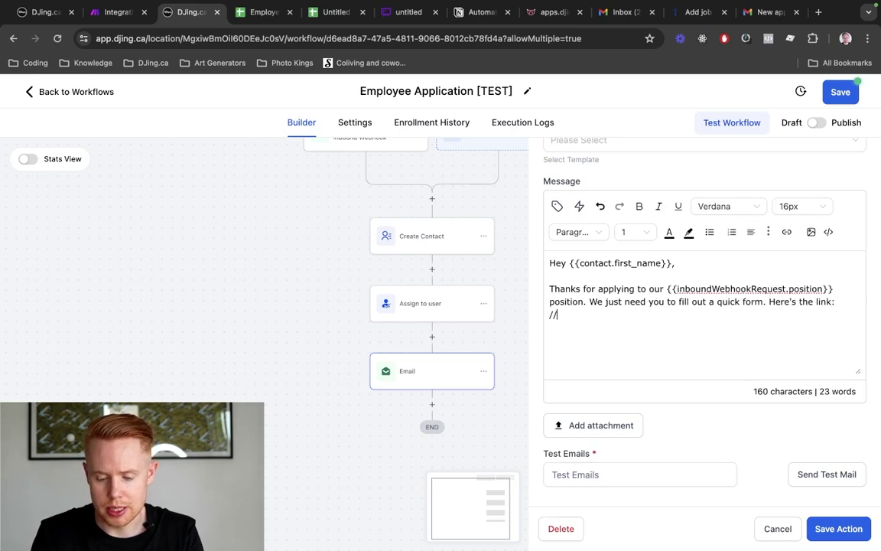
type("link")
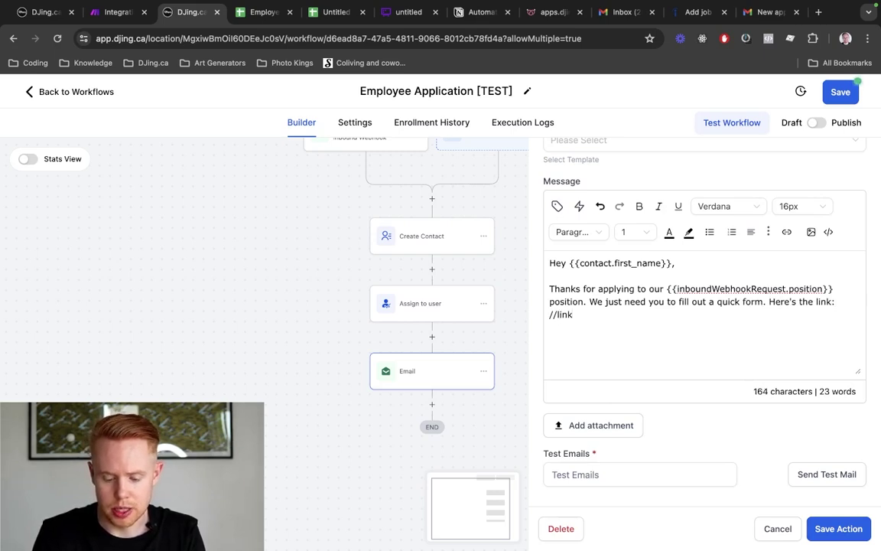
key("super+8")
scroll(741, 326, "down", 10)
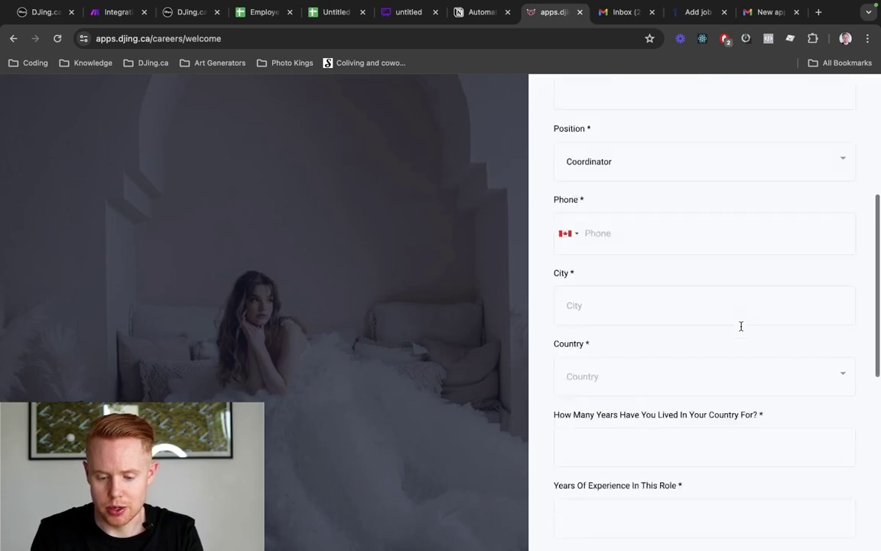
Save the Employee Application [TEST] workflow with its finished email and return to the workflow list
scroll(741, 326, "up", 8)
scroll(742, 326, "up", 3)
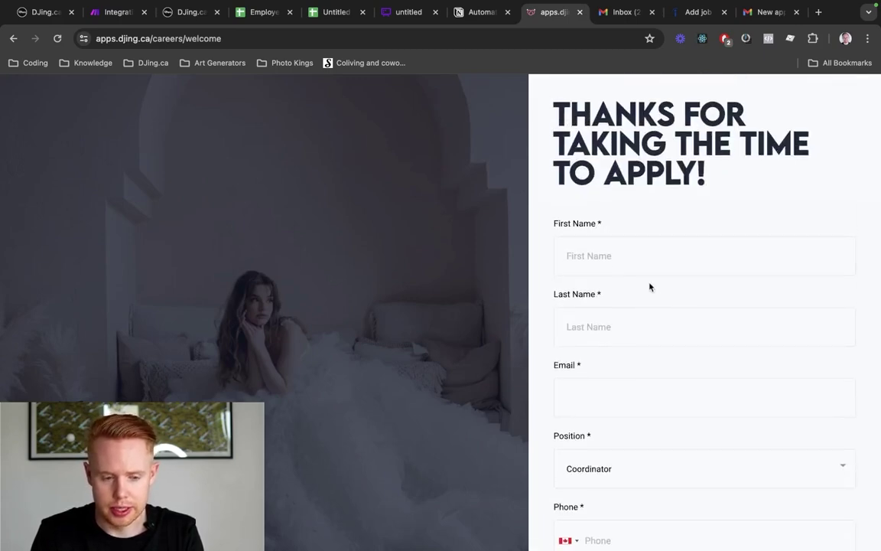
key("super+1")
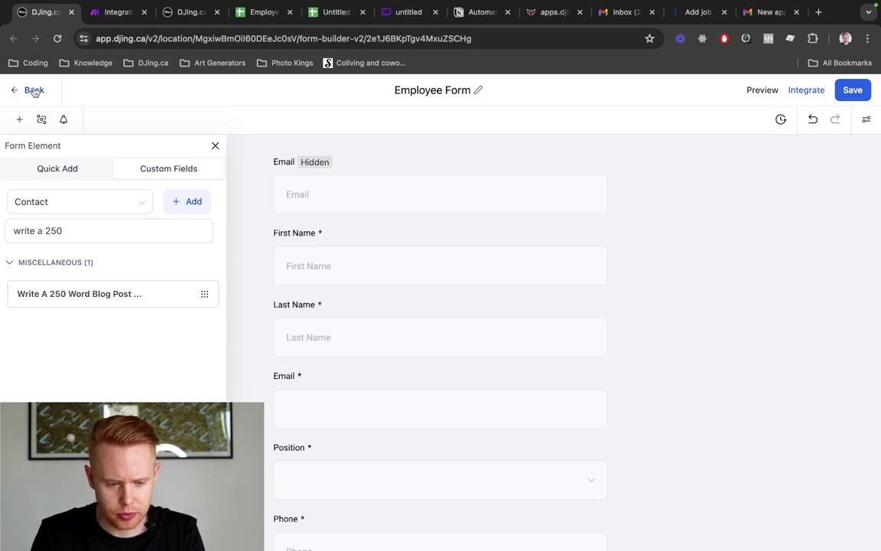
scroll(616, 264, "down", 5)
scroll(616, 263, "up", 5)
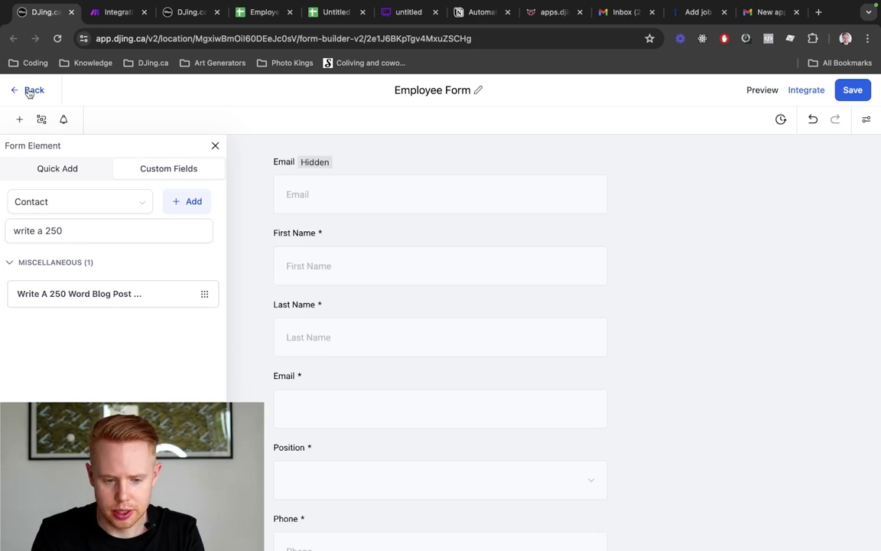
key("super+3")
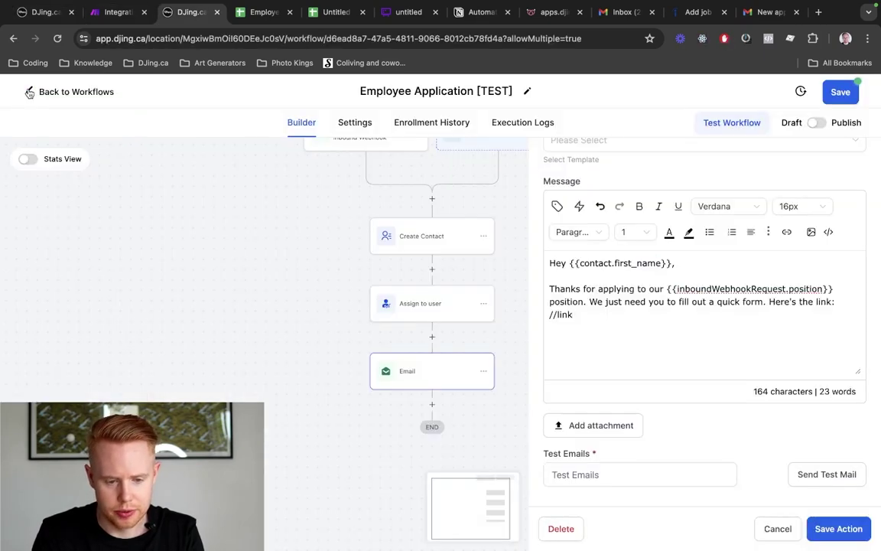
key("super+l")
key("super+Return")
left_click(855, 98)
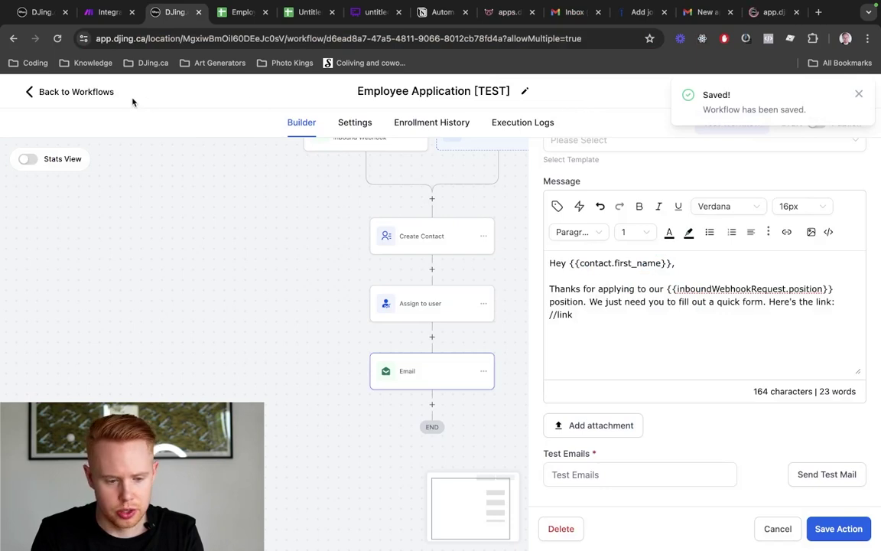
left_click(90, 92)
Create a blank form from scratch under Sites > Forms and name it 'Employee Form [Test]'
left_click_drag(774, 11, 230, 12)
left_click(175, 11)
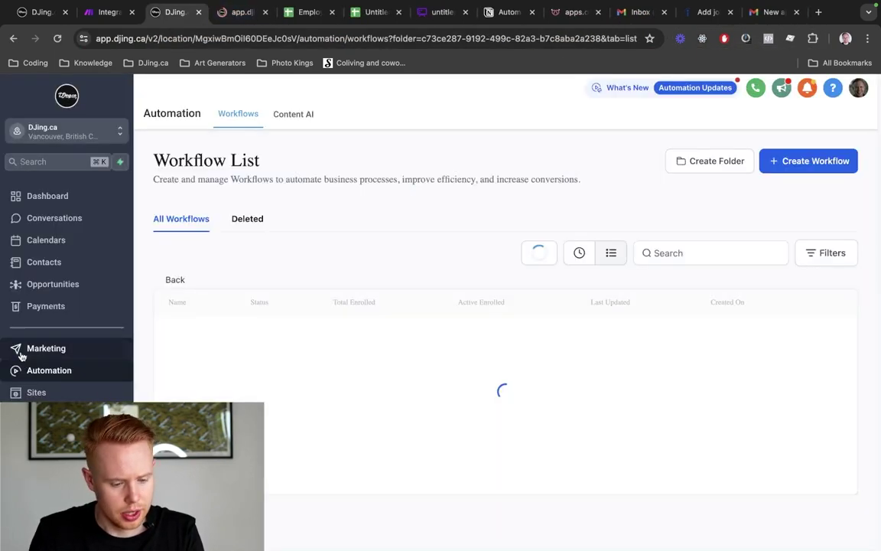
left_click(50, 393)
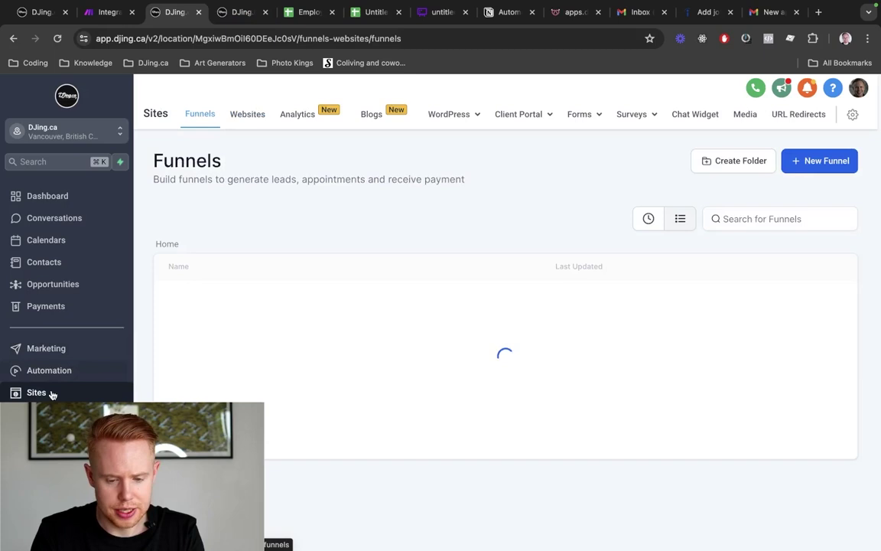
left_click(572, 140)
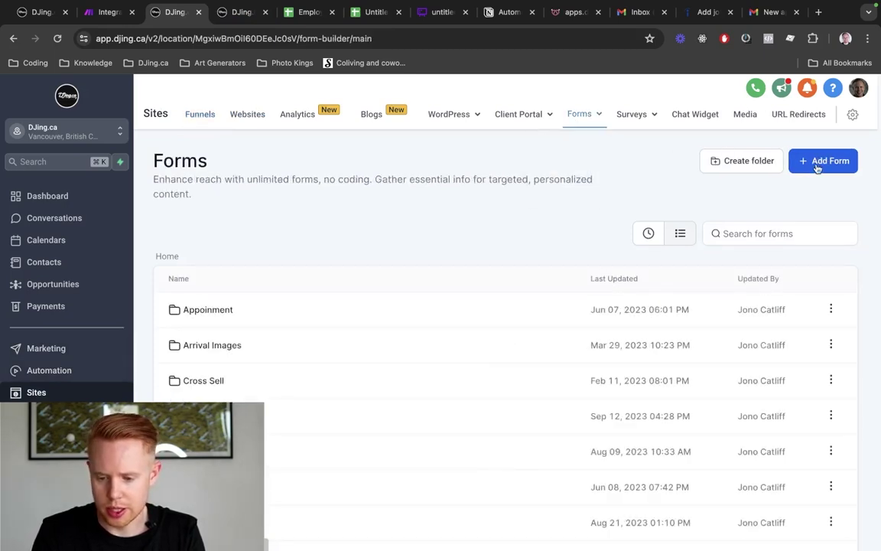
left_click(817, 166)
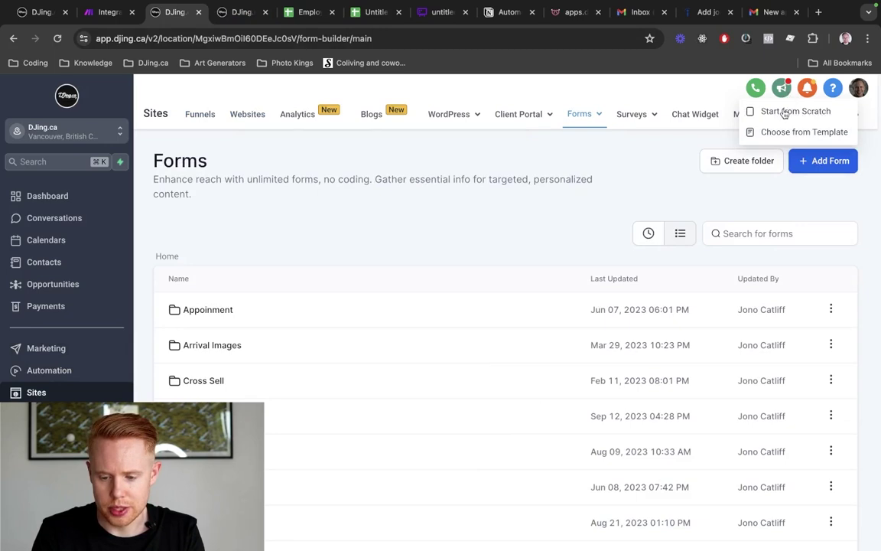
left_click(785, 113)
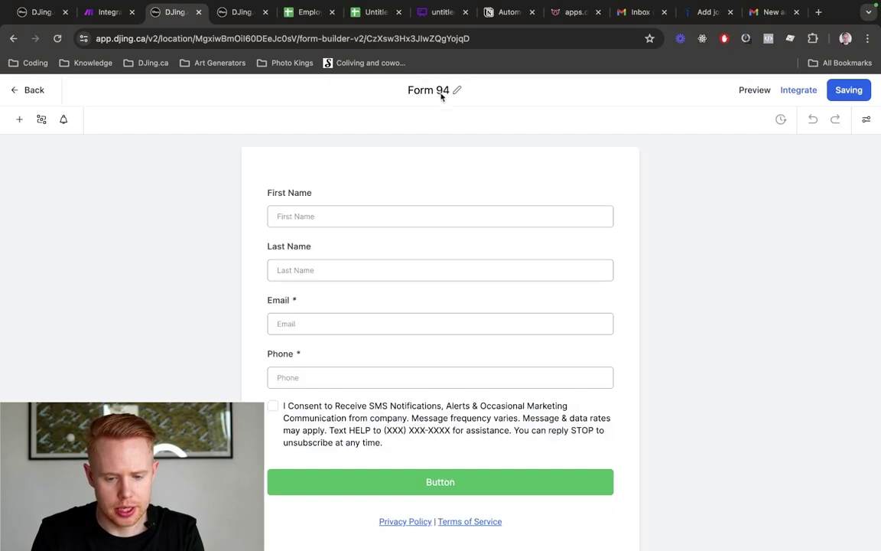
double_click(438, 90)
triple_click(438, 89)
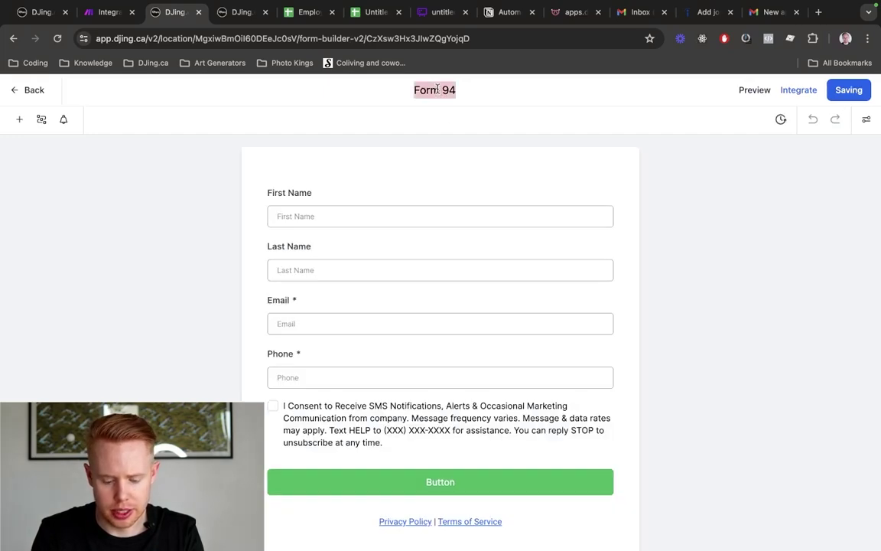
type("Employee Form [")
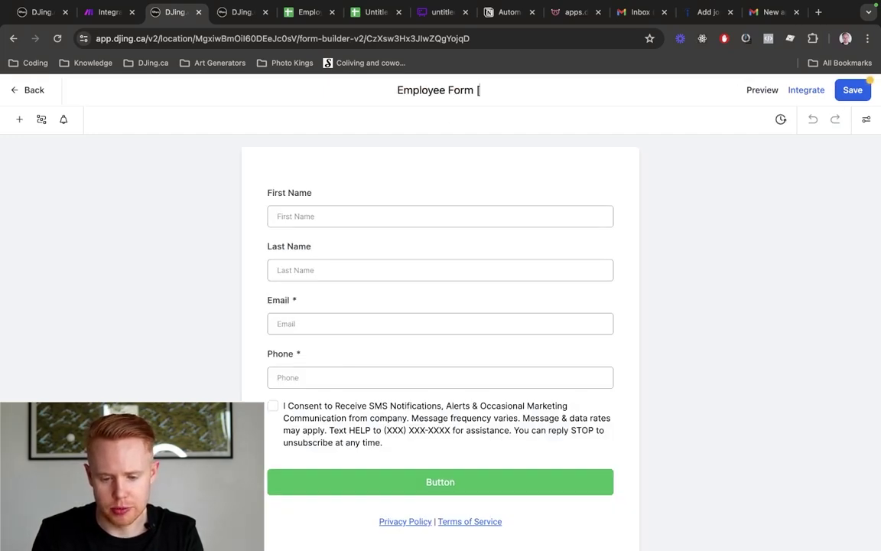
type("]")
type("est]")
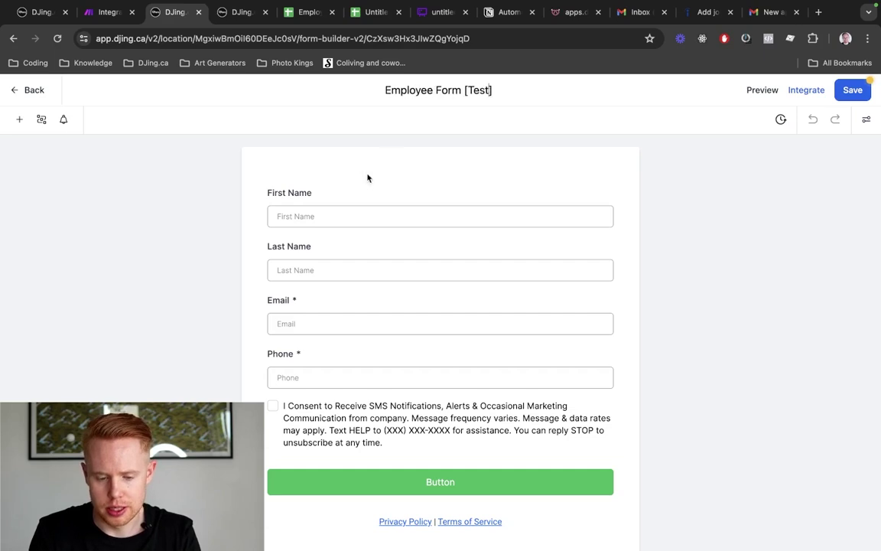
Delete the SMS consent element and the privacy policy and terms text
scroll(500, 479, "down", 1)
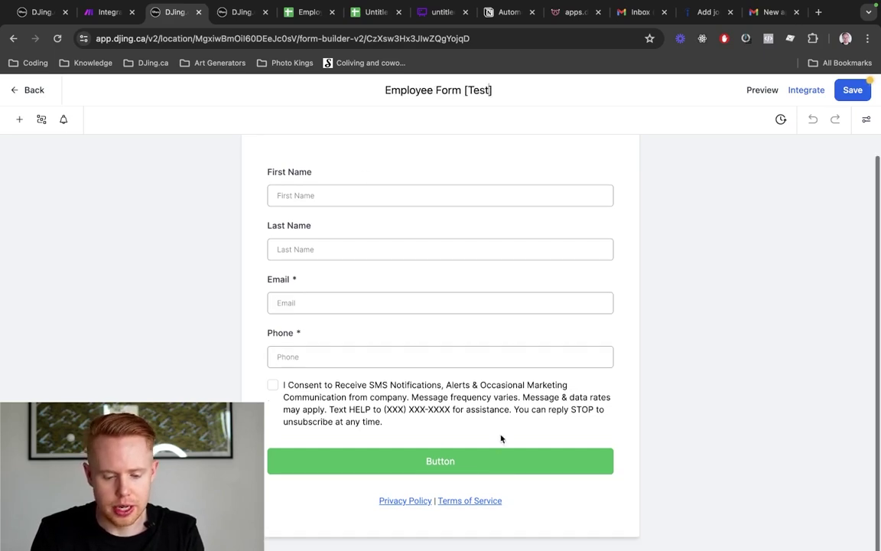
left_click(507, 406)
left_click(610, 376)
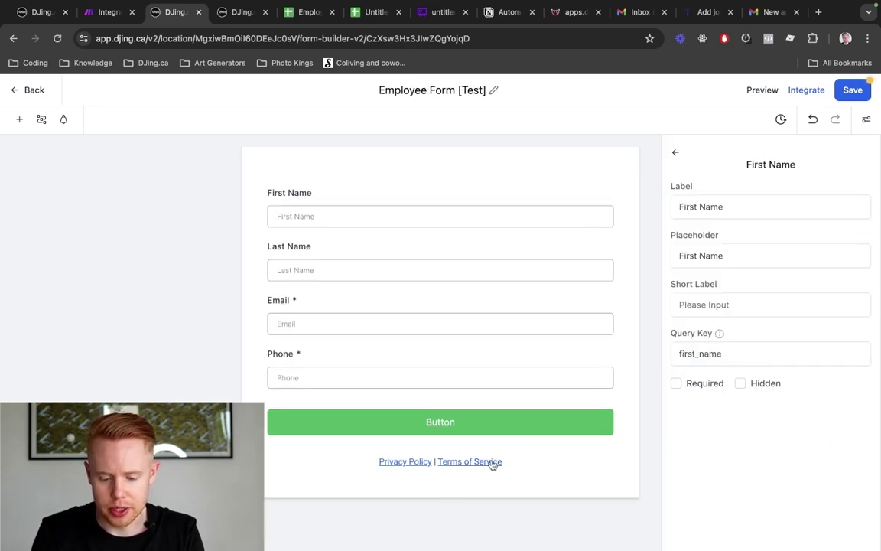
left_click(551, 459)
left_click(612, 446)
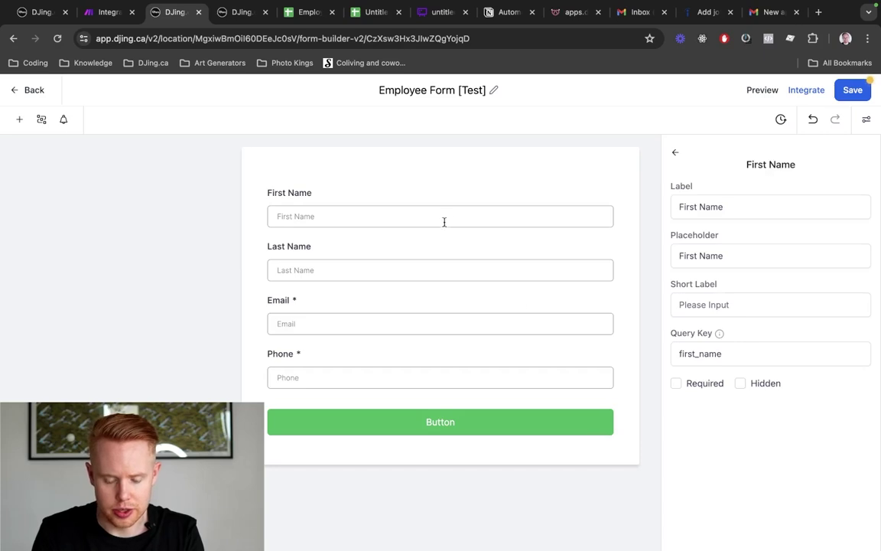
Move Email to the top as an optional field, keeping Last Name above First Name
left_click_drag(385, 323, 396, 209)
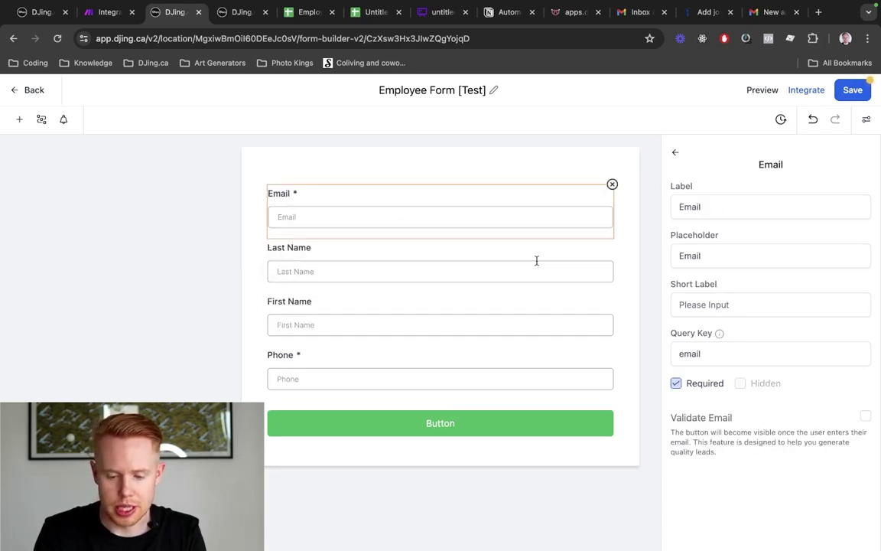
left_click(675, 384)
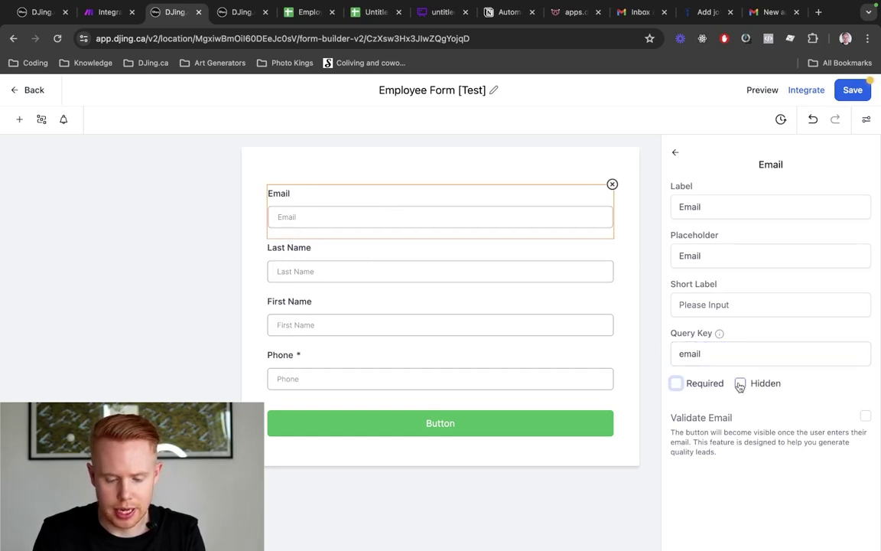
left_click_drag(431, 268, 431, 327)
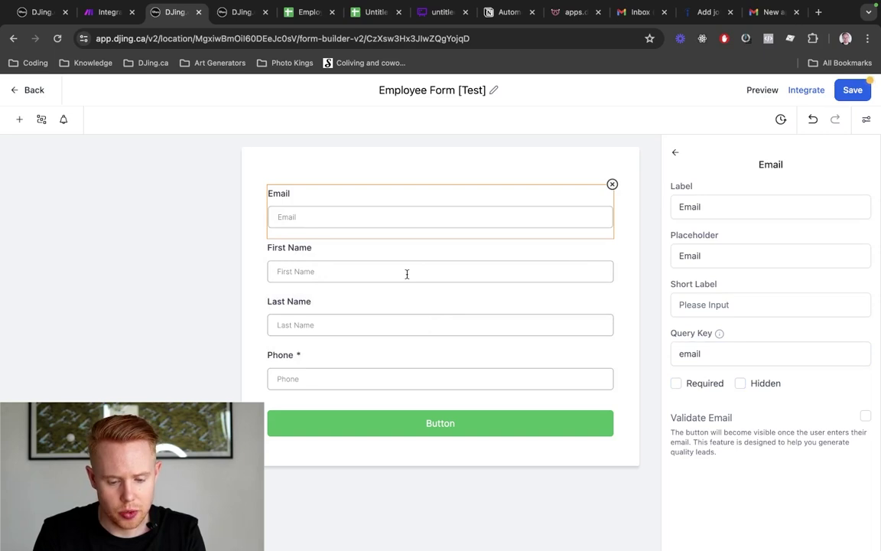
left_click_drag(407, 273, 410, 331)
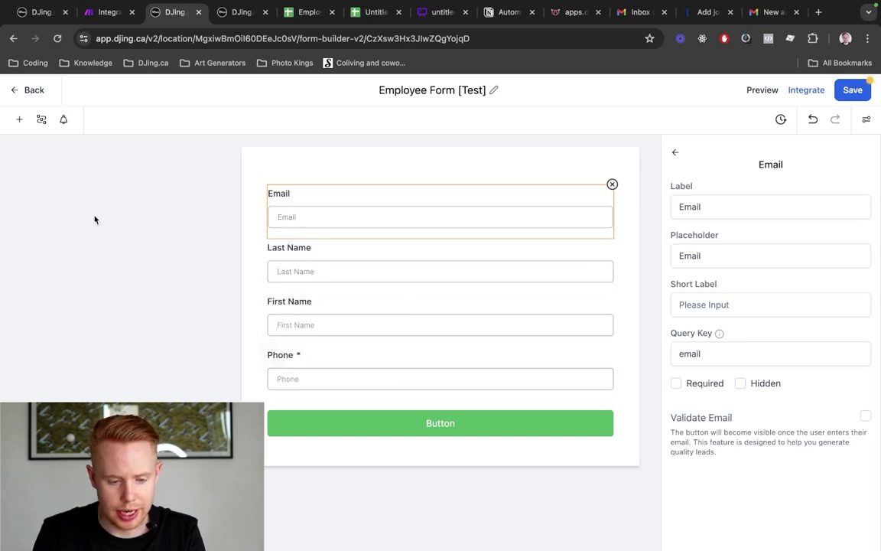
left_click(19, 118)
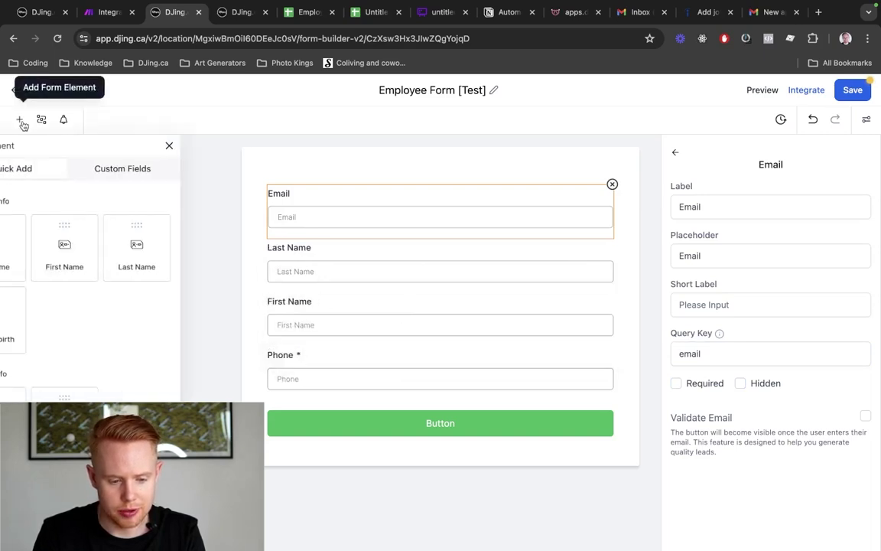
Add the Main Contact Email custom field from ADDITIONAL INFO below the first Email and relabel it Email
left_click(140, 170)
left_click(121, 229)
type("email")
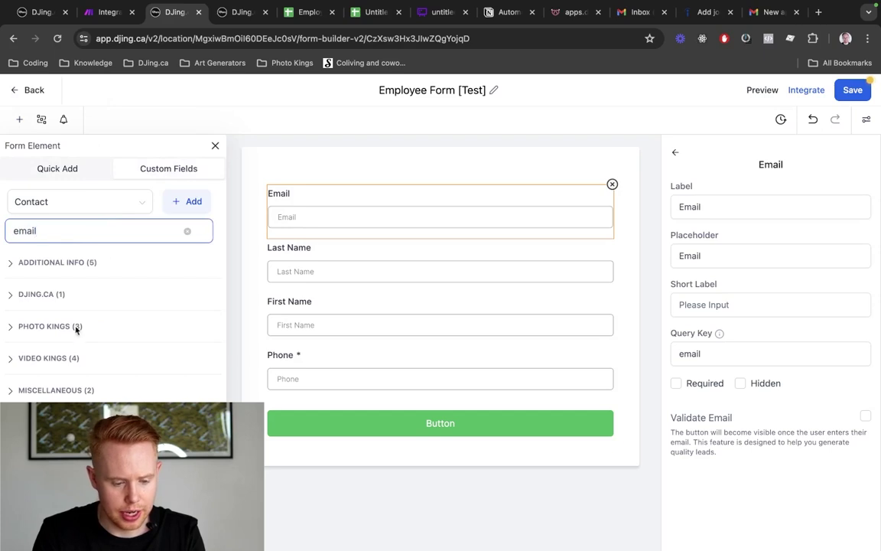
left_click(10, 389)
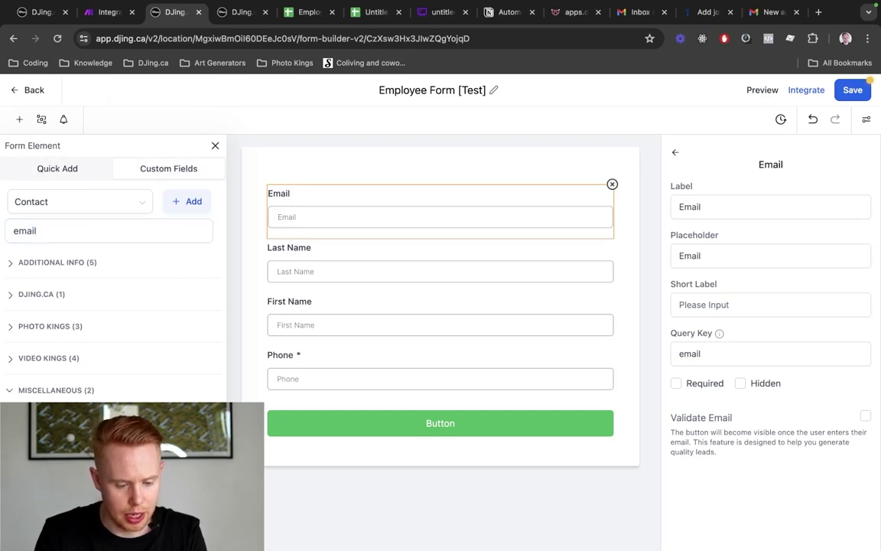
left_click(12, 393)
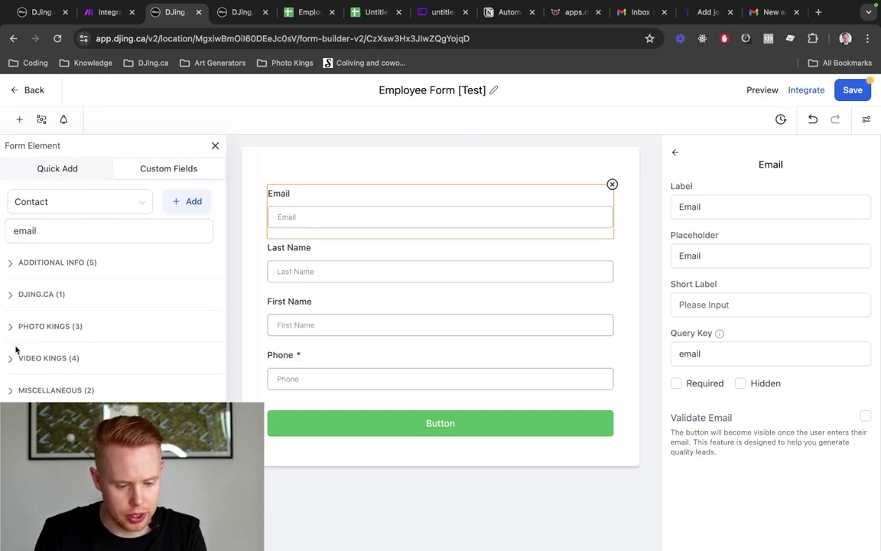
left_click(10, 265)
left_click_drag(57, 359, 341, 261)
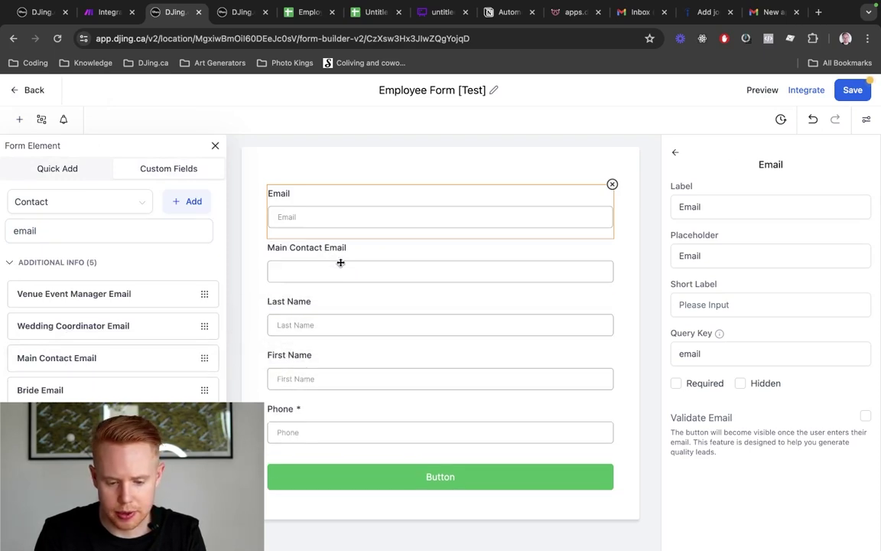
left_click(735, 207)
key("super+BackSpace")
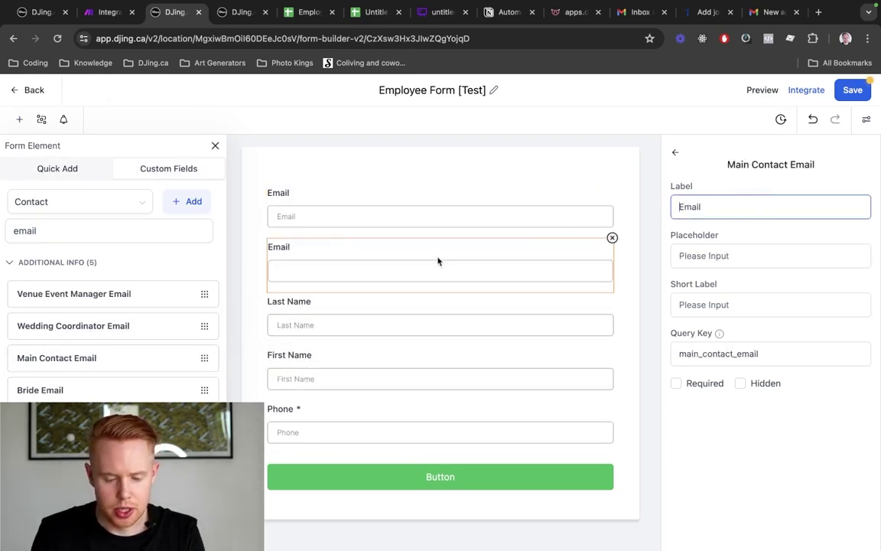
left_click(761, 90)
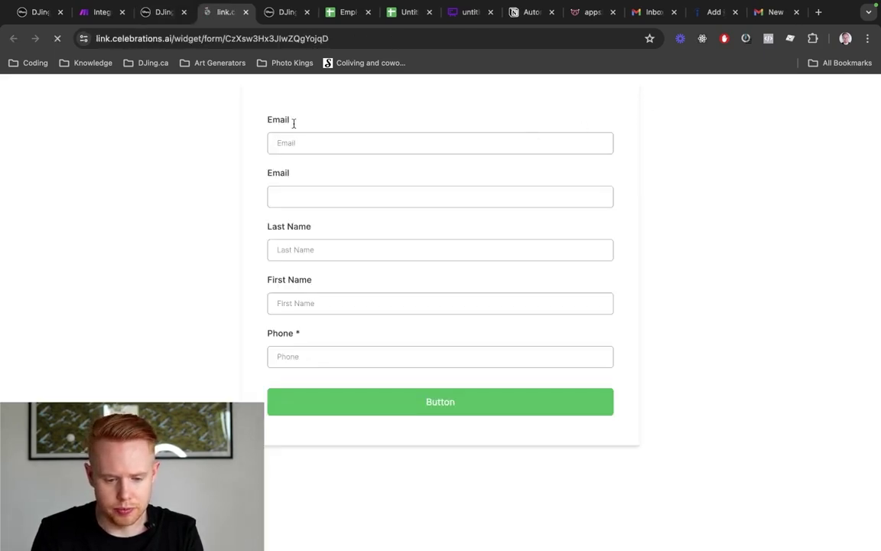
Compare the two Email field labels in the form preview, then move on to the recruitment spreadsheet
left_click_drag(264, 120, 339, 123)
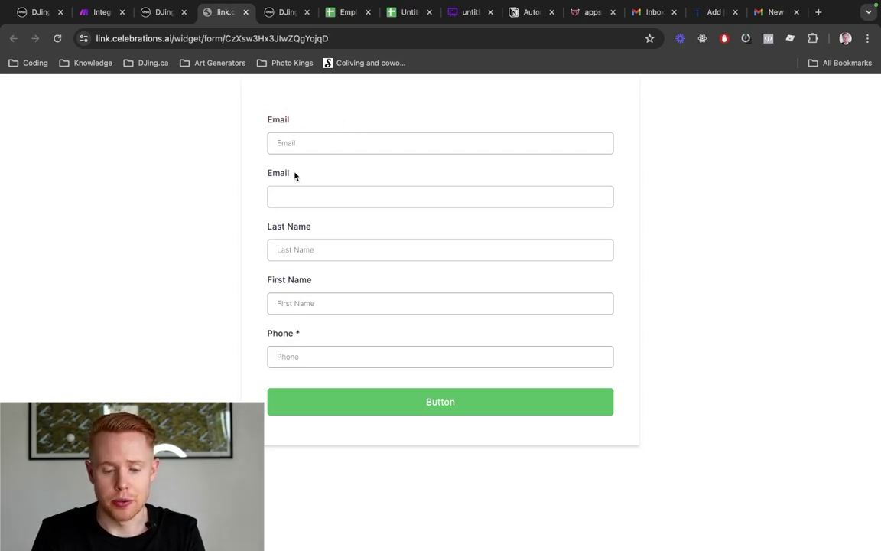
left_click_drag(296, 173, 265, 173)
key("ctrl+Tab")
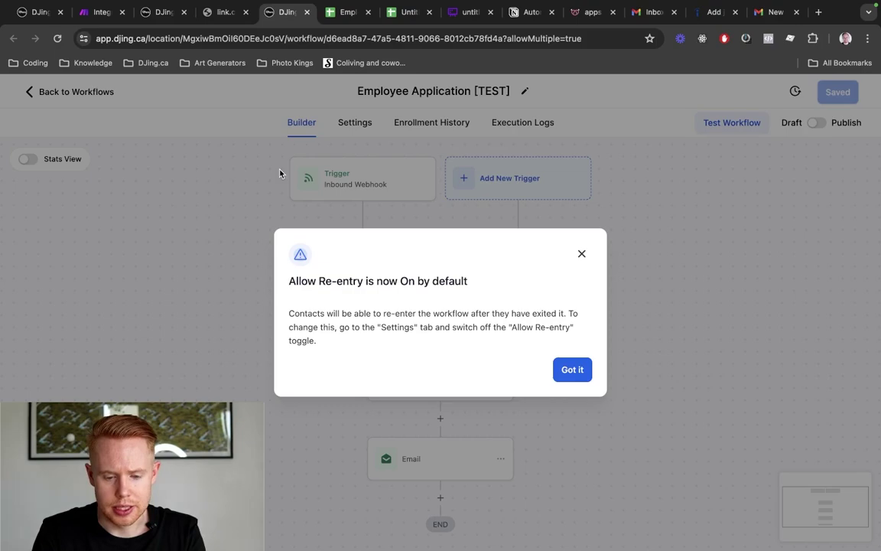
key("ctrl+Tab")
key("ctrl+Tab")
Look up the candidates' email addresses in the Employee Recruitment sheet's Email column N
key("ctrl+shift+Tab")
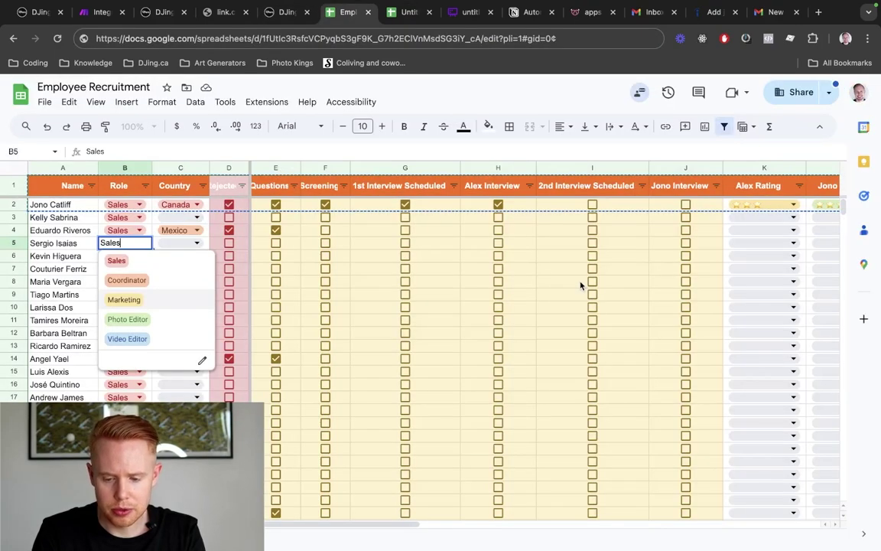
scroll(581, 285, "right", 5)
left_click(468, 253)
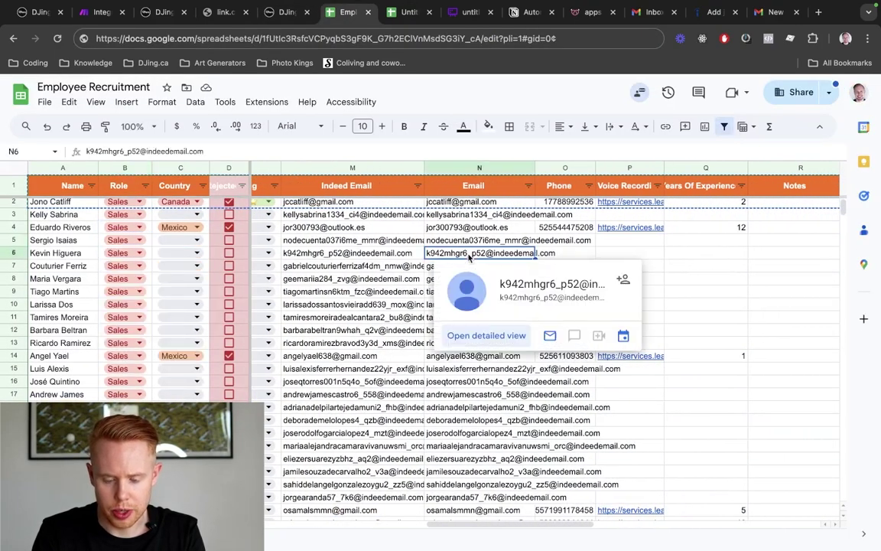
double_click(469, 252)
triple_click(513, 252)
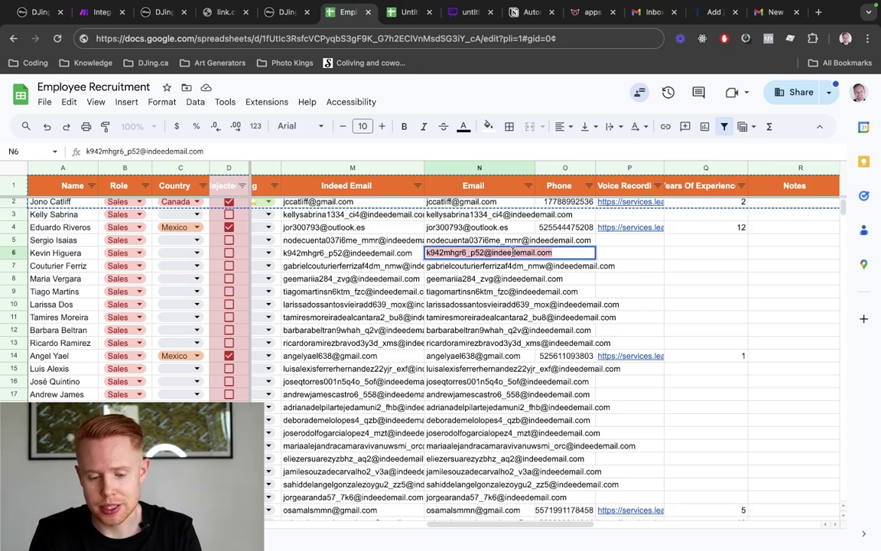
left_click(487, 205)
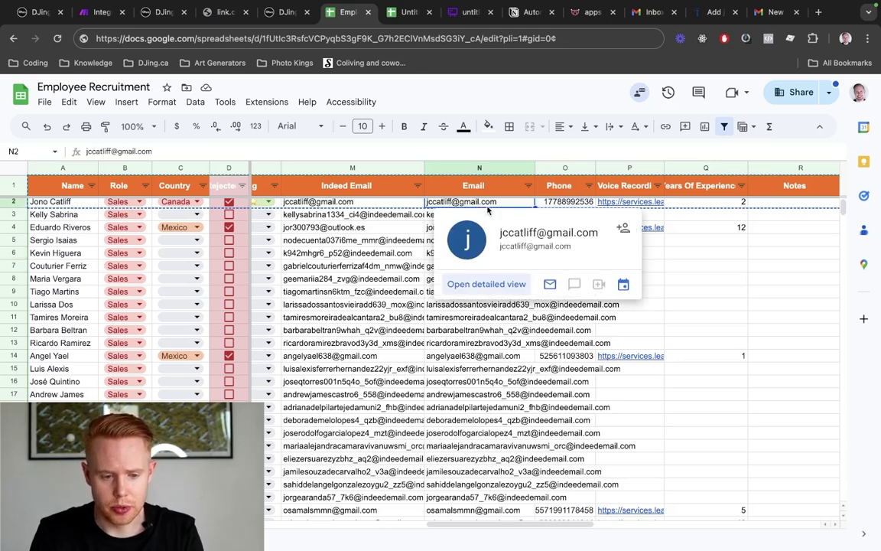
key("super+1")
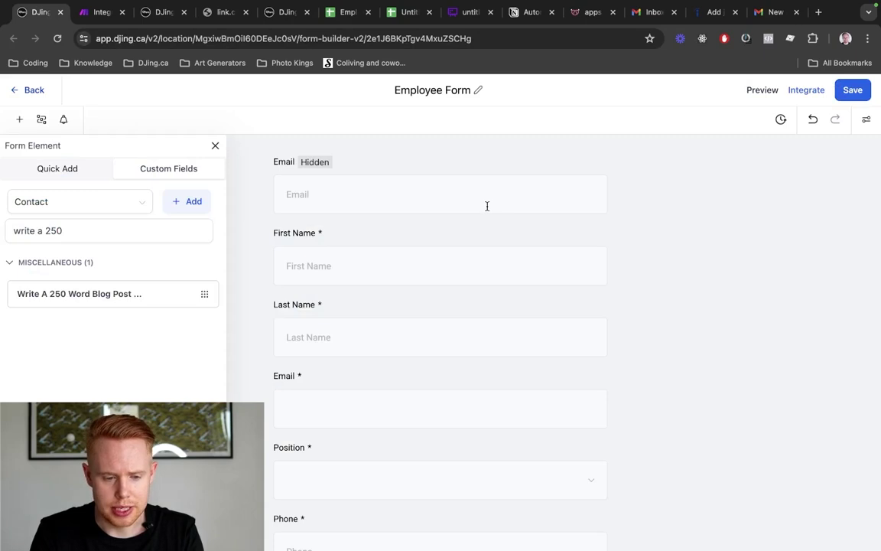
Open the test form's preview and append an ?email= parameter with a candidate's address to its link
key("super+3")
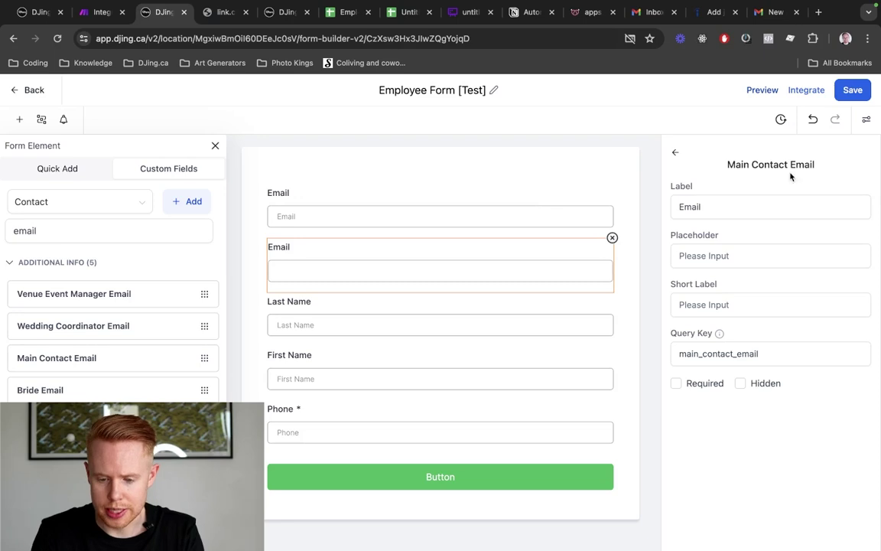
left_click(761, 93)
left_click(303, 143)
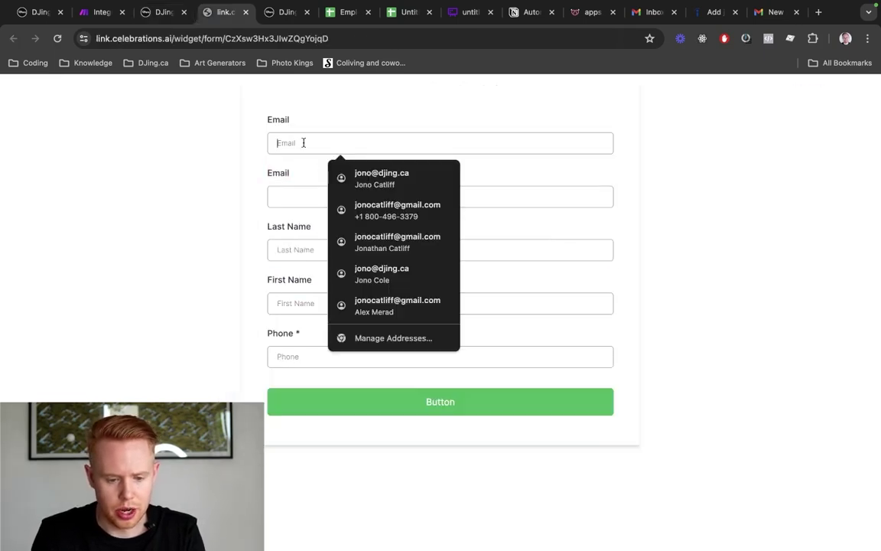
key("super+l")
key("Right")
type("?")
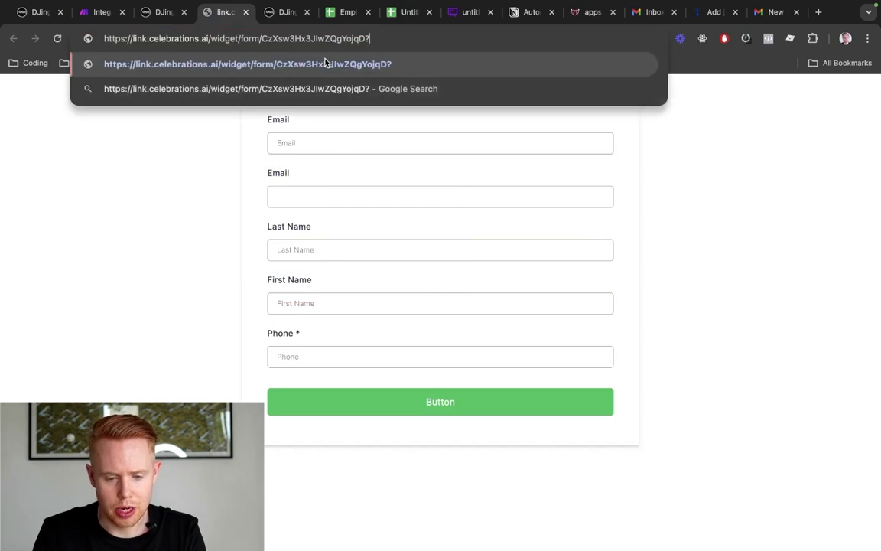
type("email")
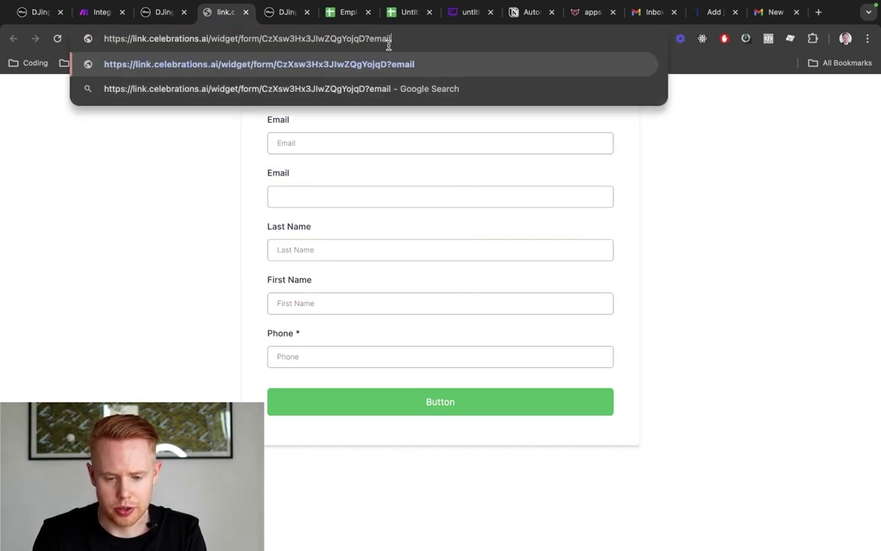
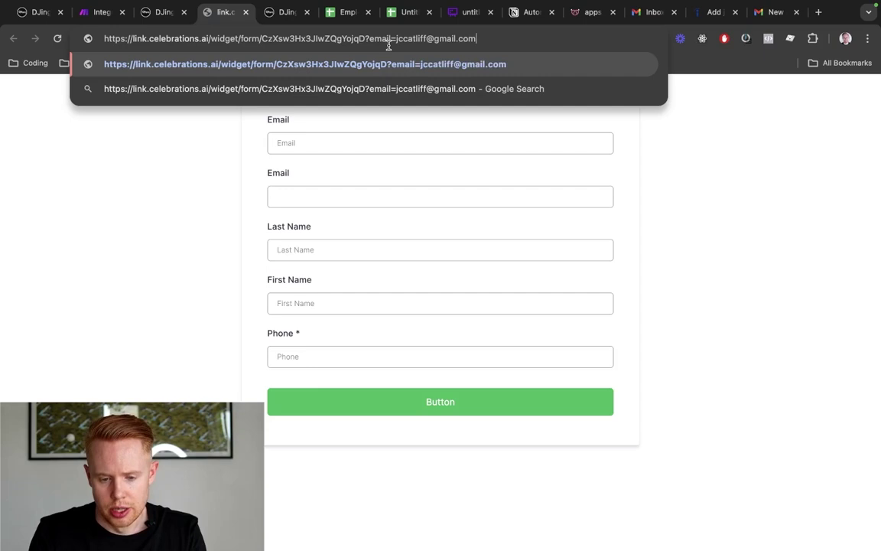
key("Return")
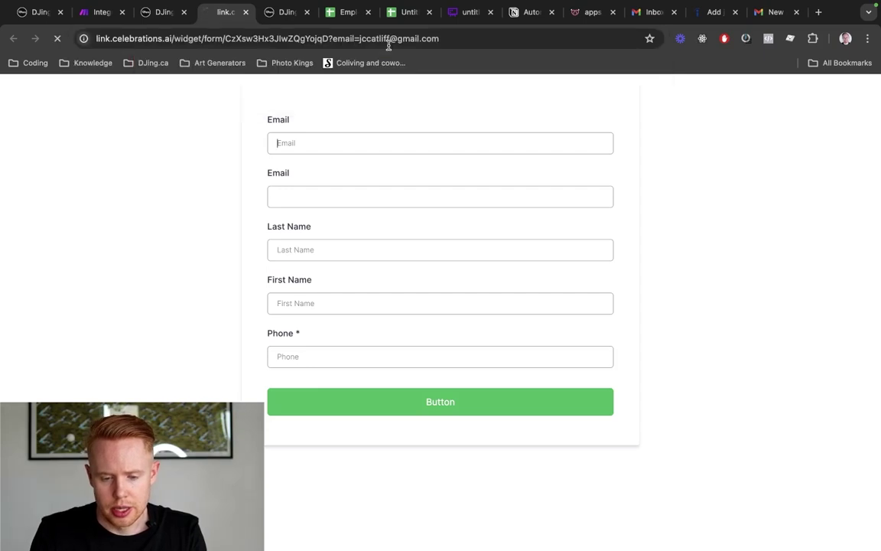
Confirm the top Email field is prefilled and examine the email parameter in the link
triple_click(321, 142)
scroll(354, 143, "up", 5)
scroll(354, 143, "up", 2)
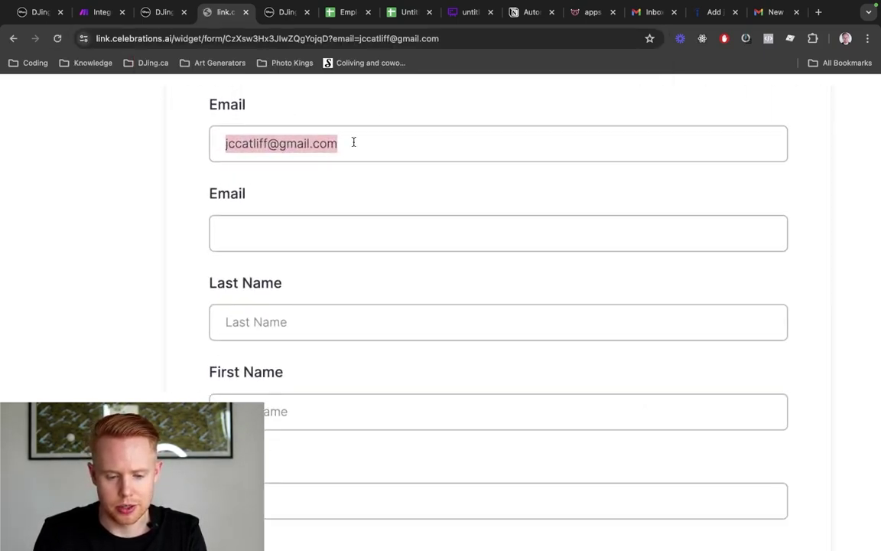
left_click(215, 138)
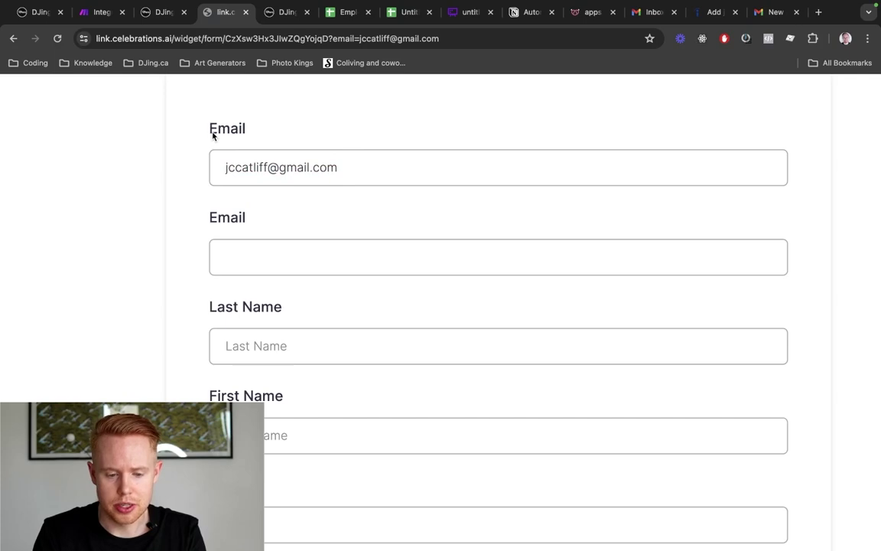
left_click_drag(213, 134, 278, 135)
left_click(211, 220)
left_click_drag(211, 220, 262, 222)
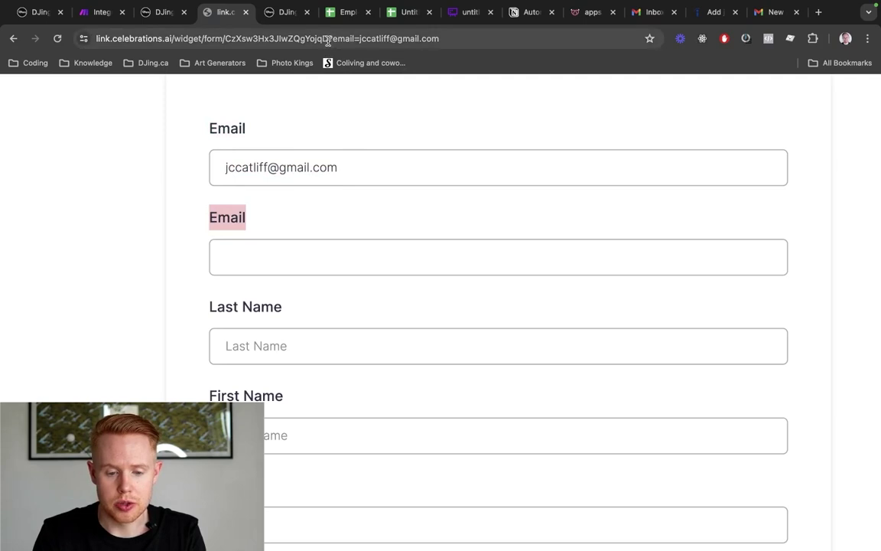
left_click_drag(328, 41, 474, 39)
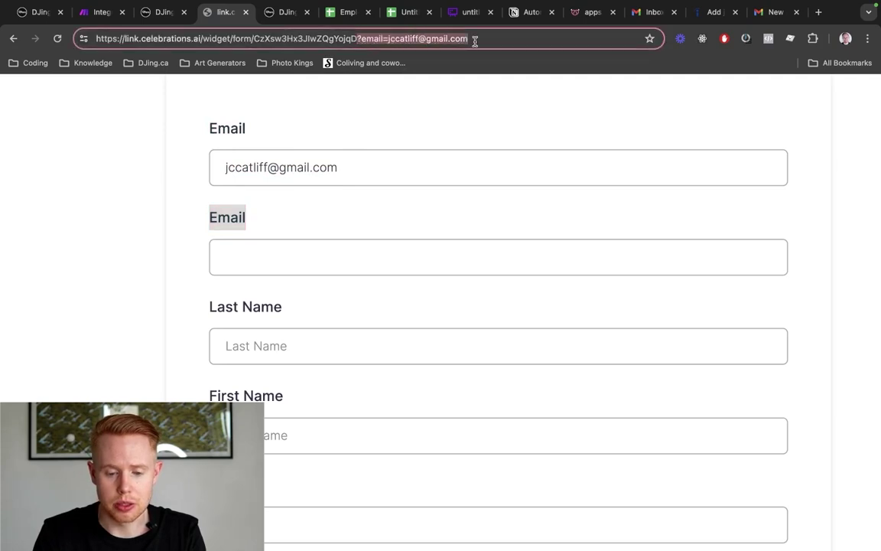
double_click(372, 40)
double_click(429, 40)
double_click(373, 41)
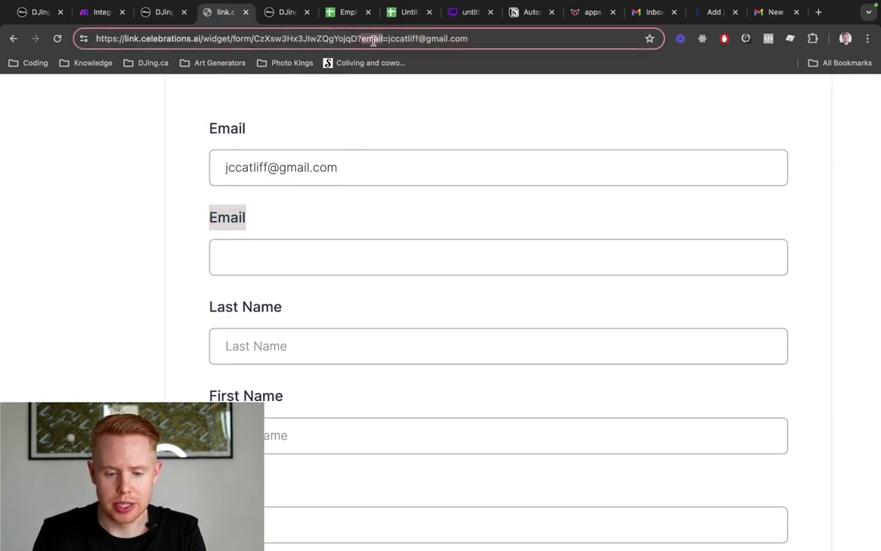
left_click_drag(388, 39, 521, 38)
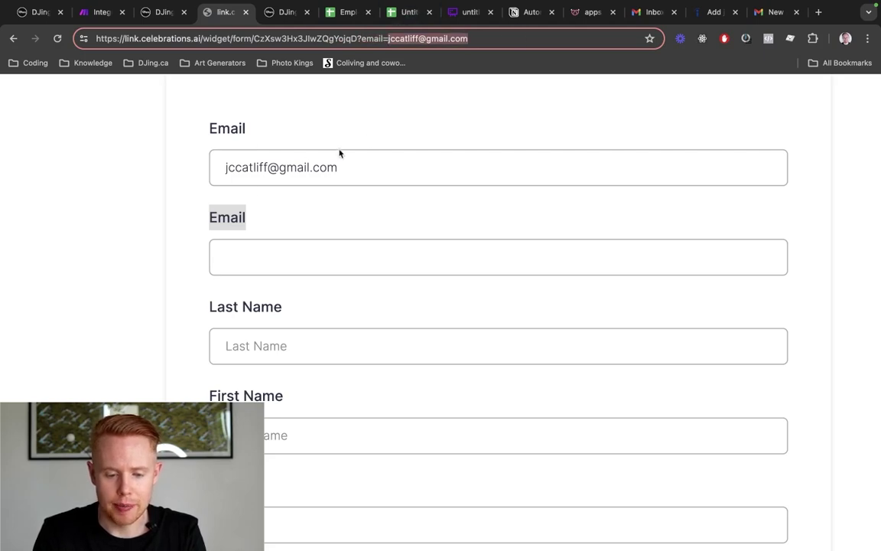
Check the Query Keys of the Main Contact Email, Email and Last Name fields in the builder
key("ctrl+shift+Tab")
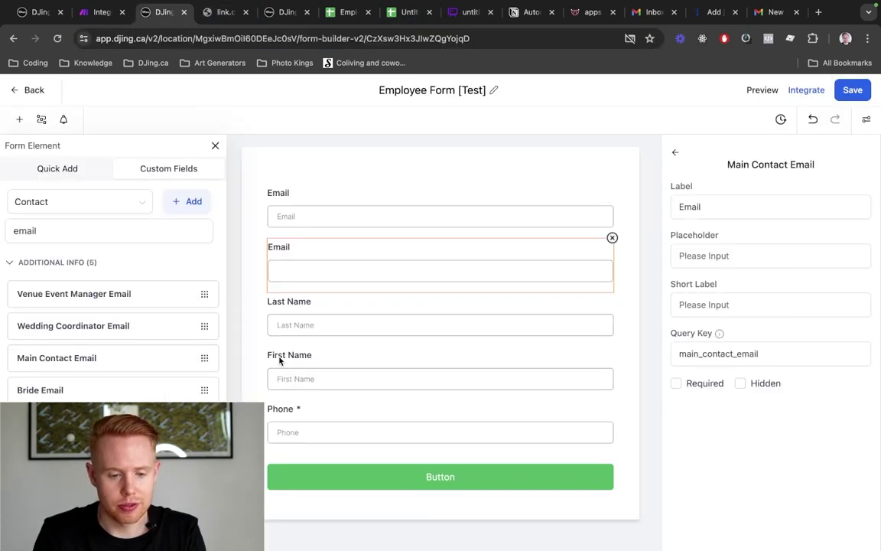
triple_click(700, 334)
left_click(708, 363)
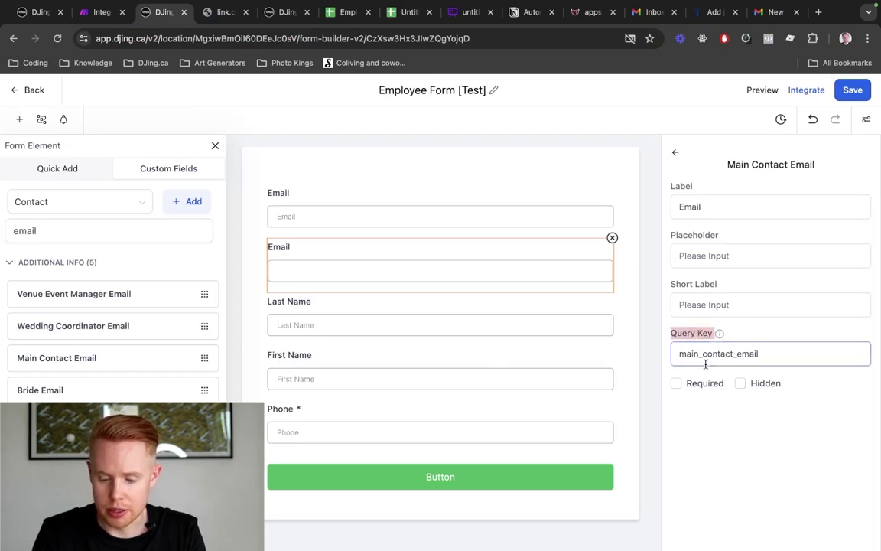
left_click(365, 222)
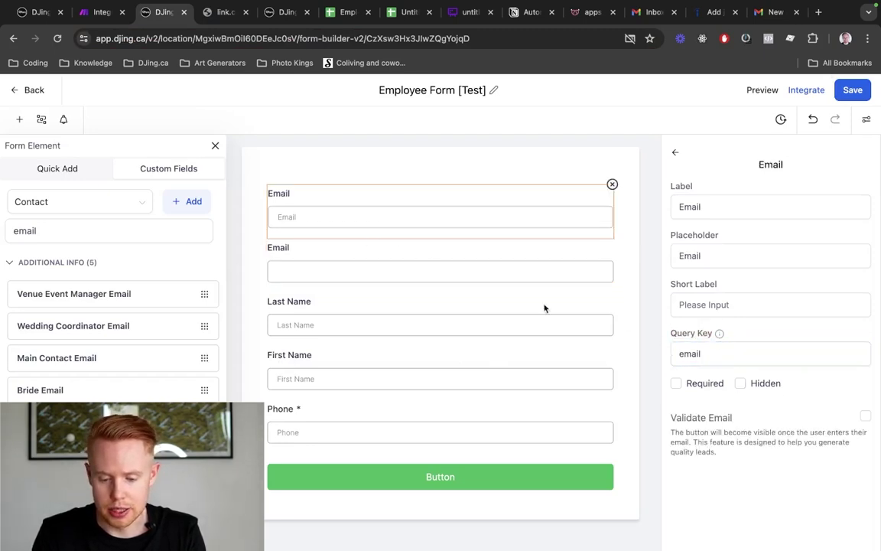
double_click(685, 359)
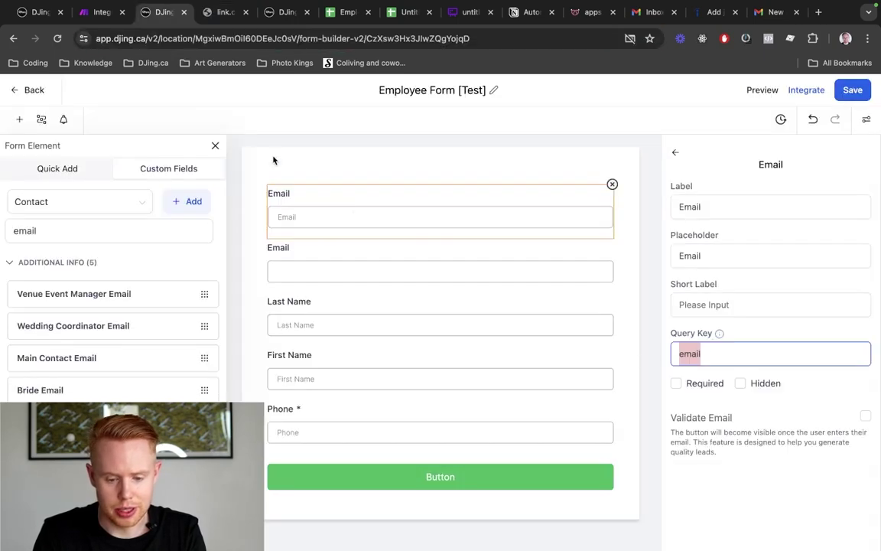
left_click(397, 329)
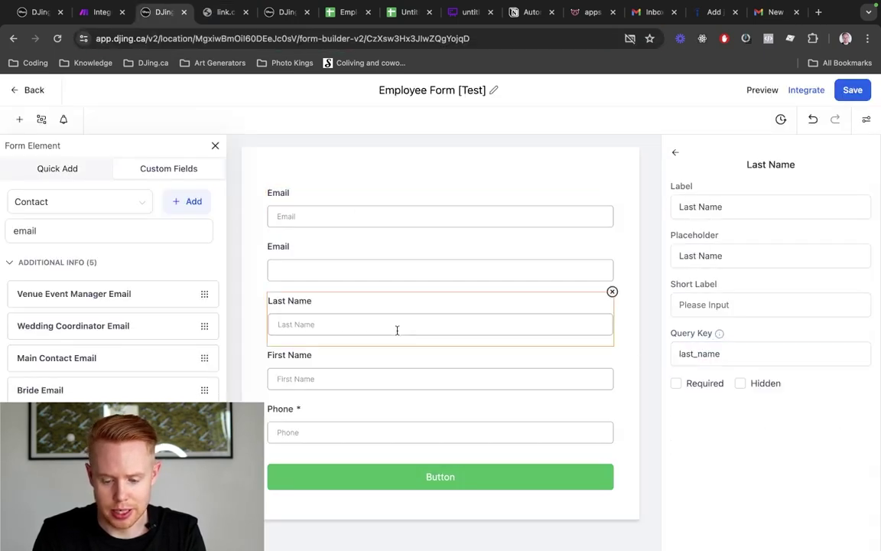
double_click(722, 358)
key("ctrl+c")
Append &last_name=TEST to the preview link and confirm Email and Last Name prefill
key("ctrl+Tab")
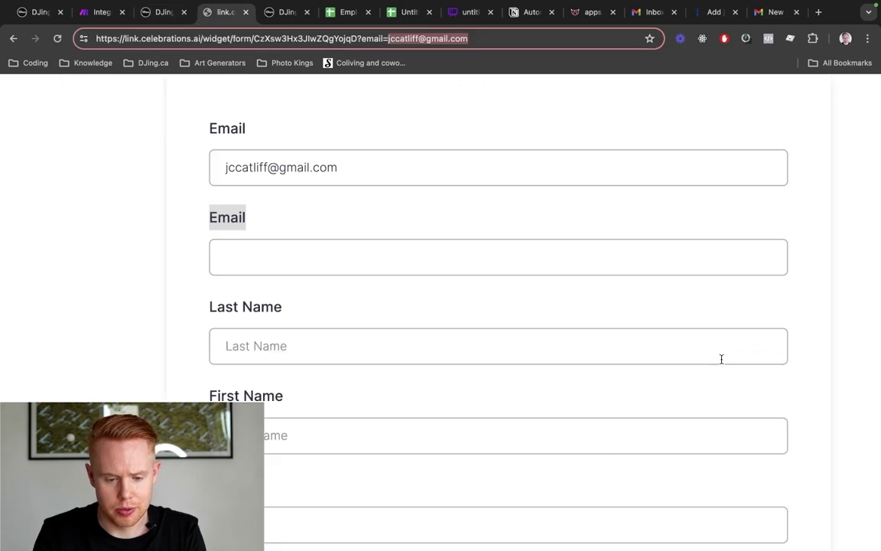
key("Right")
type("&")
key("ctrl+v")
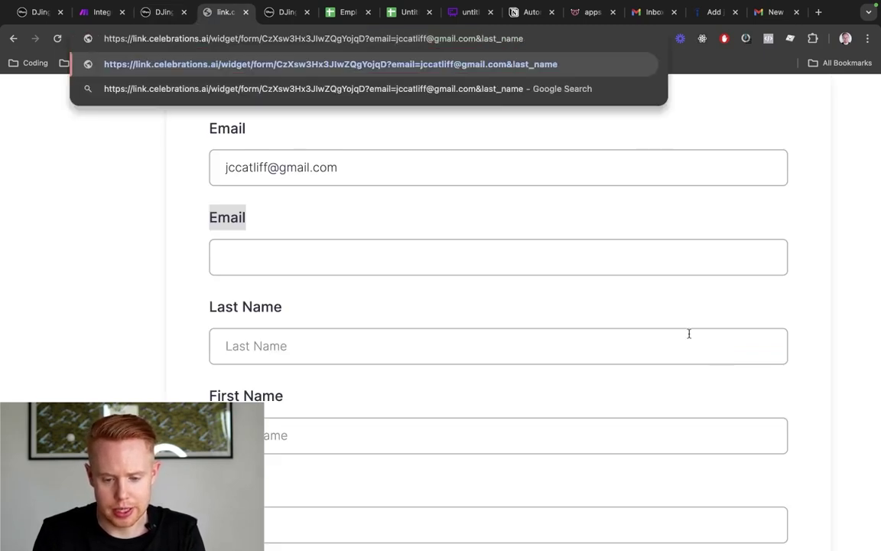
type("=TEST")
key("Return")
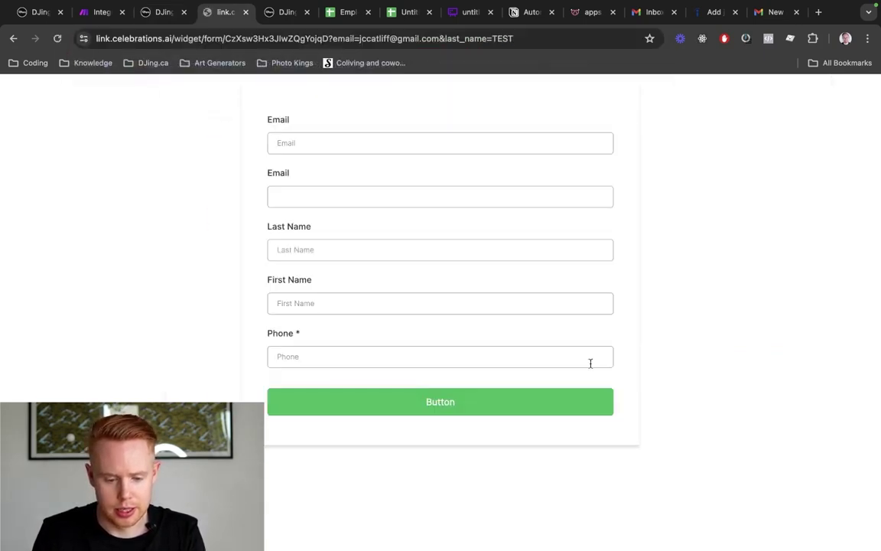
scroll(350, 270, "up", 5)
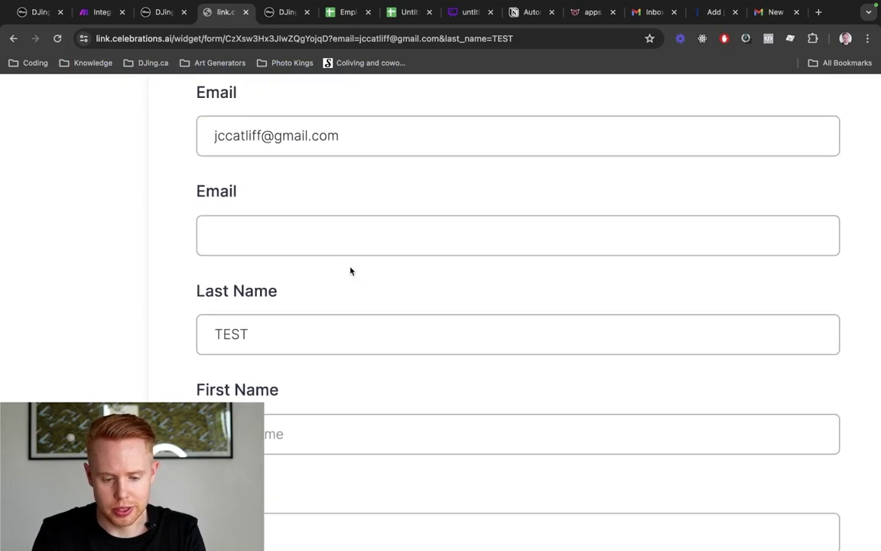
scroll(351, 271, "up", 1)
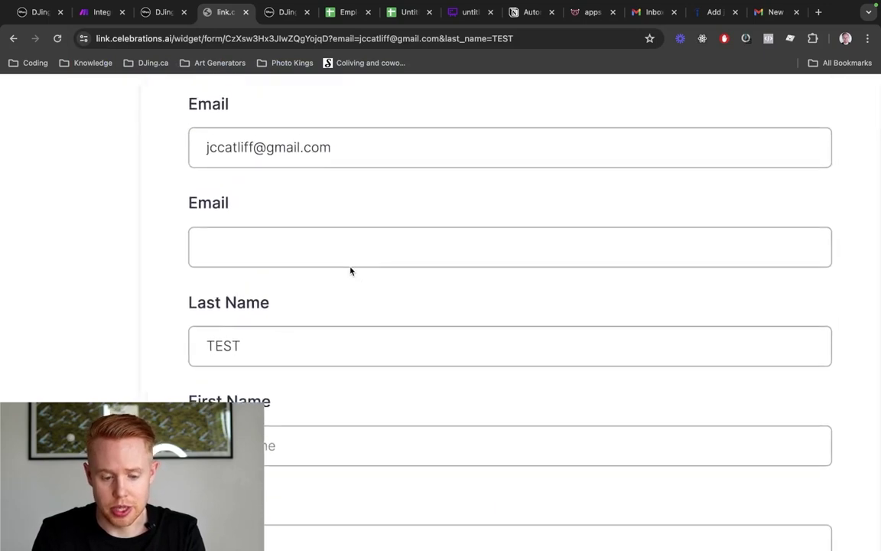
left_click(273, 159)
key("super+a")
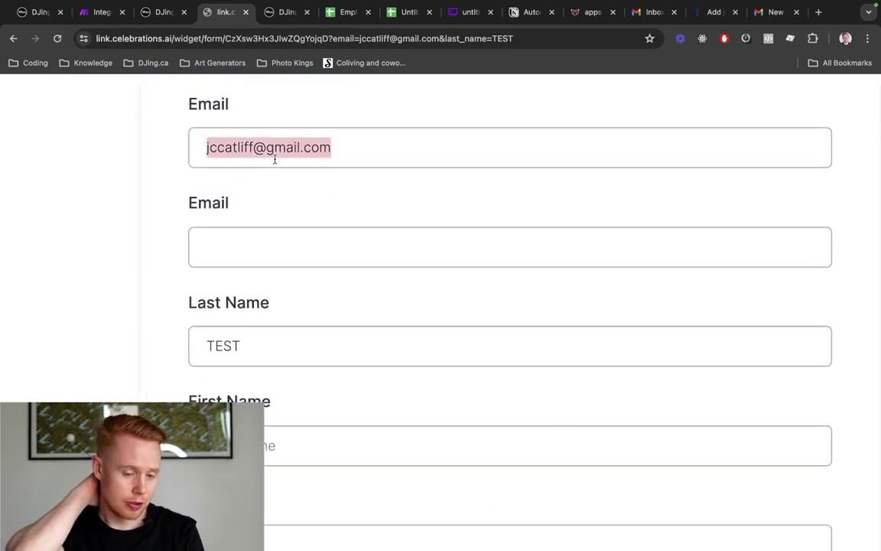
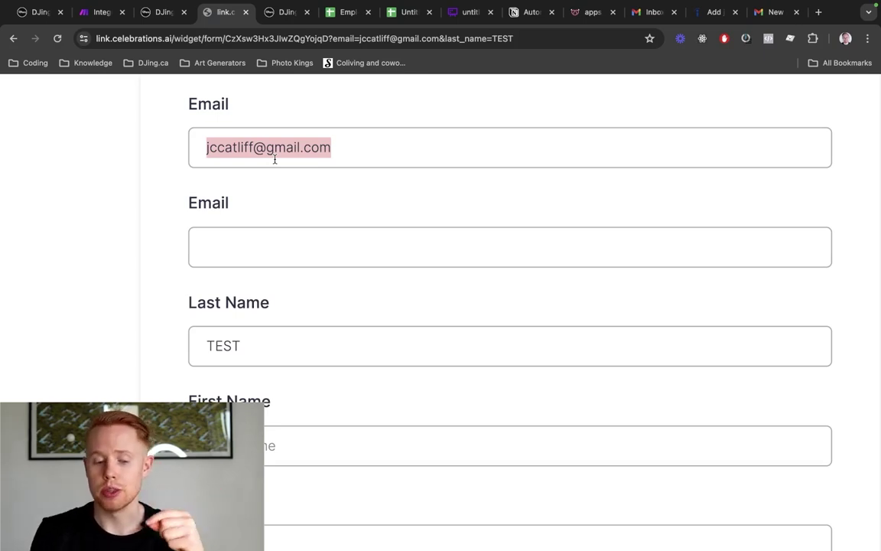
Reload the preview, overwrite the prefilled email with a test address, then undo back to the original
scroll(276, 163, "down", 5)
key("ctrl+shift+Tab")
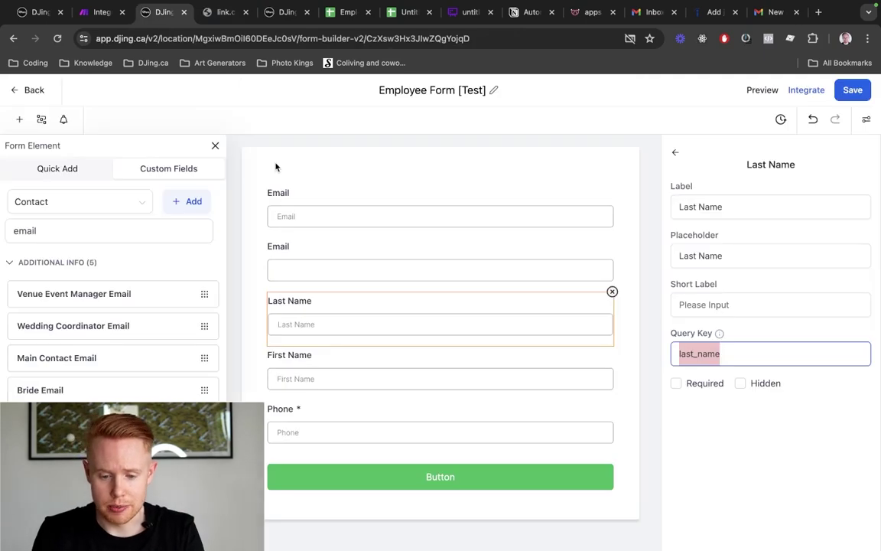
key("ctrl+Tab")
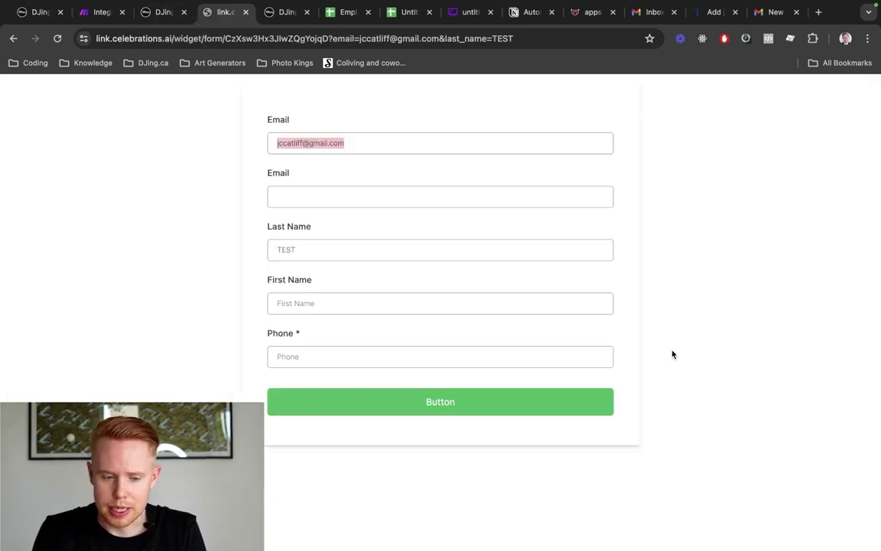
key("super+r")
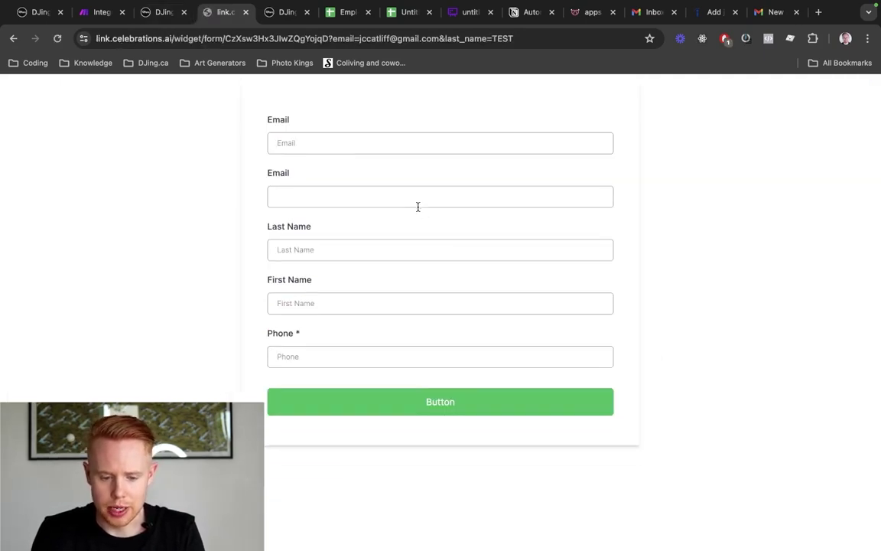
key("super+a")
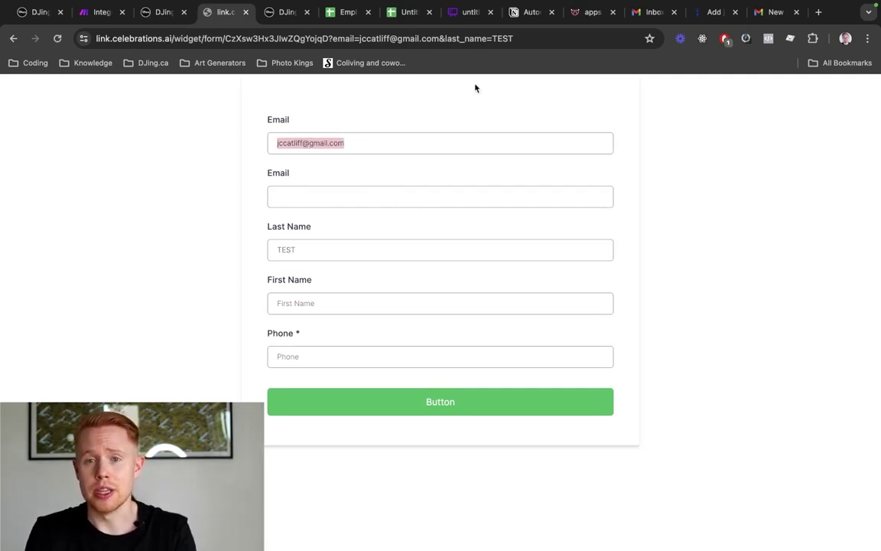
type("test@d")
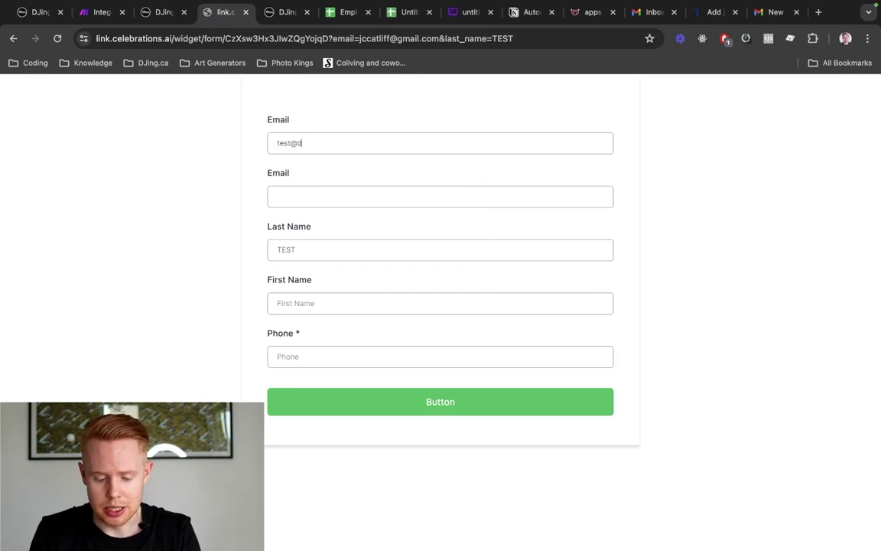
key("BackSpace")
type("gmail.com")
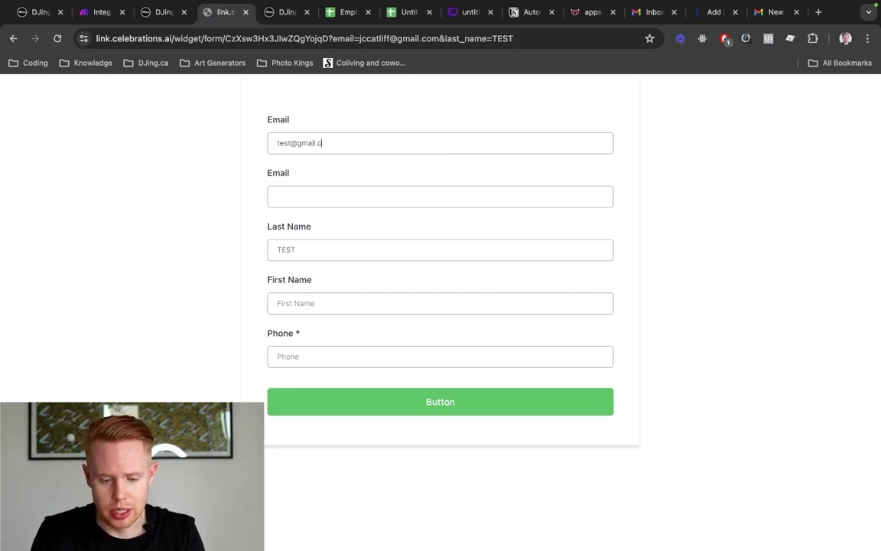
triple_click(304, 144)
key("super+z")
key("super+z")
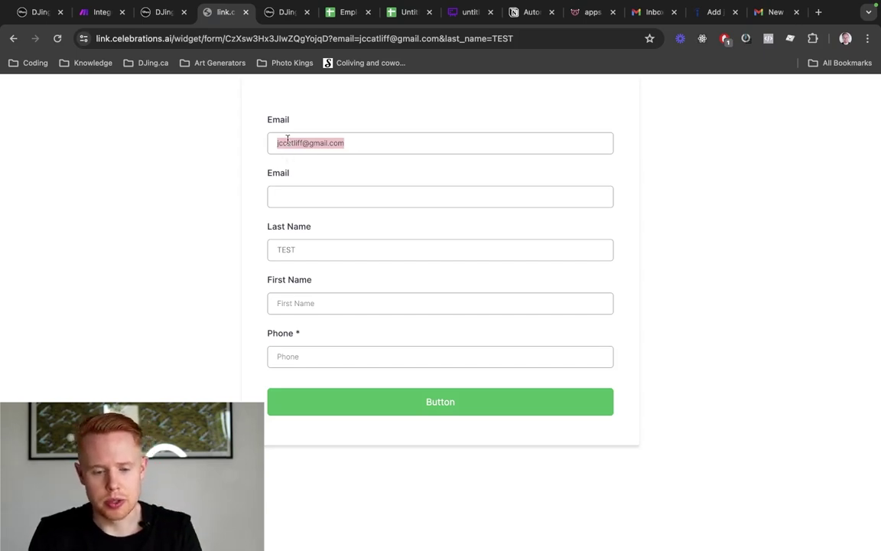
left_click(285, 142)
Put another candidate's email from the Employee Recruitment sheet into the URL's email parameter and reload
left_click_drag(331, 37, 442, 35)
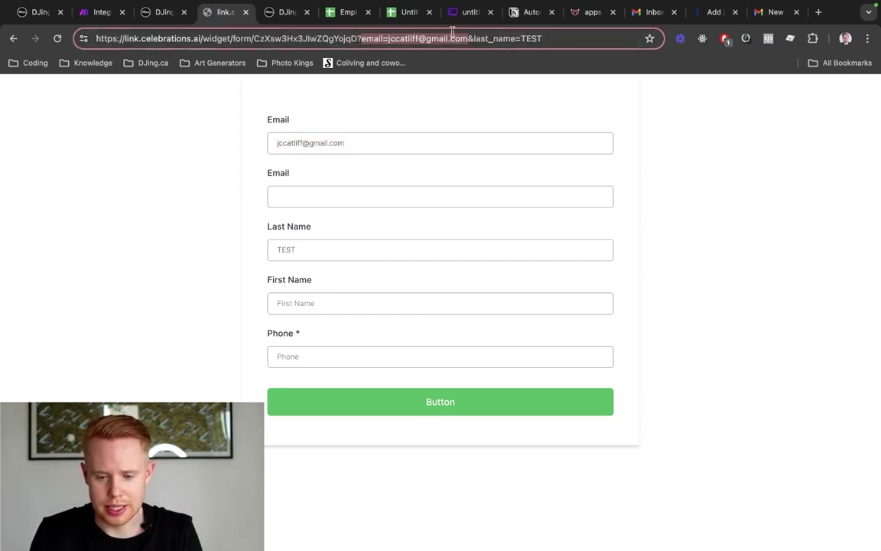
left_click(587, 12)
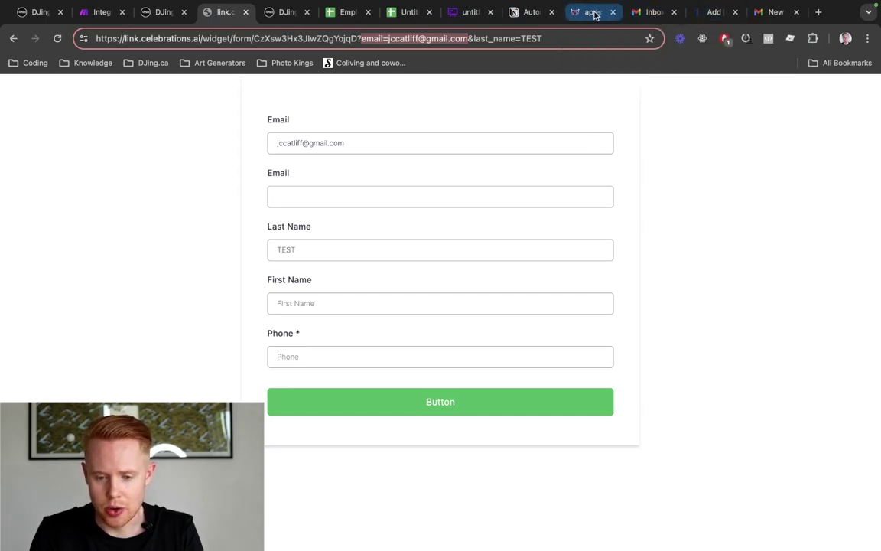
key("super+6")
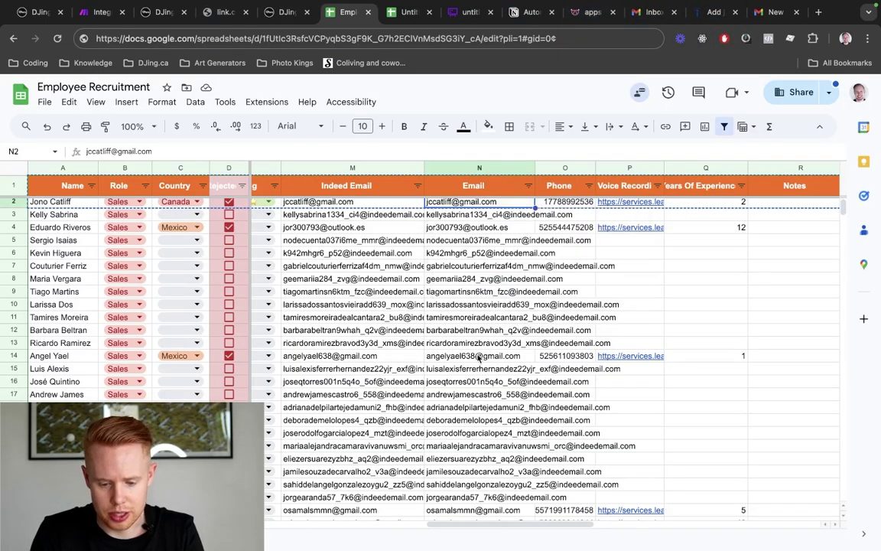
left_click(477, 330)
key("super+4")
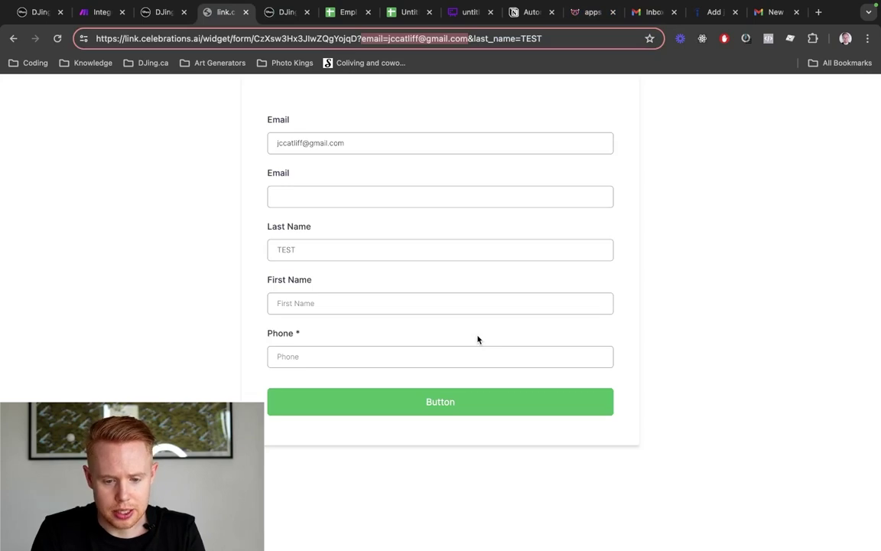
key("Right")
key("alt+shift+Left")
key("alt+shift+Left")
key("super+v")
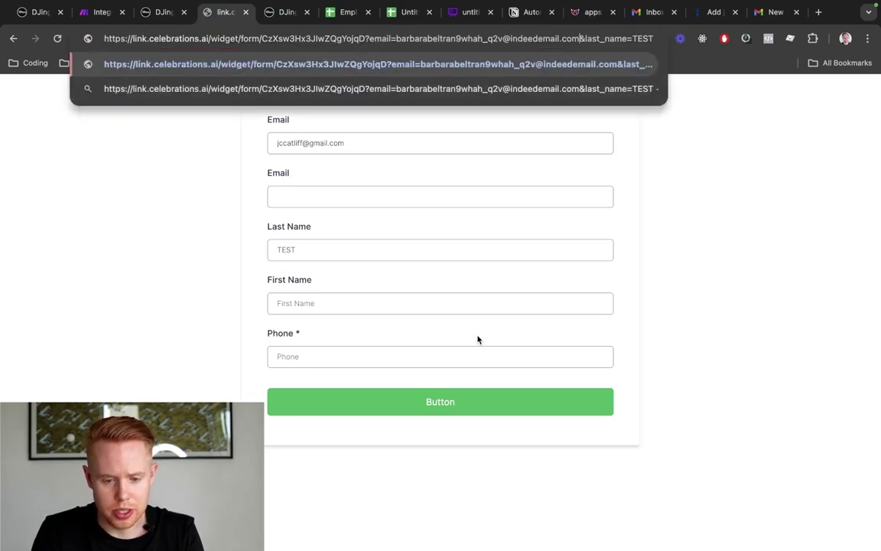
key("Return")
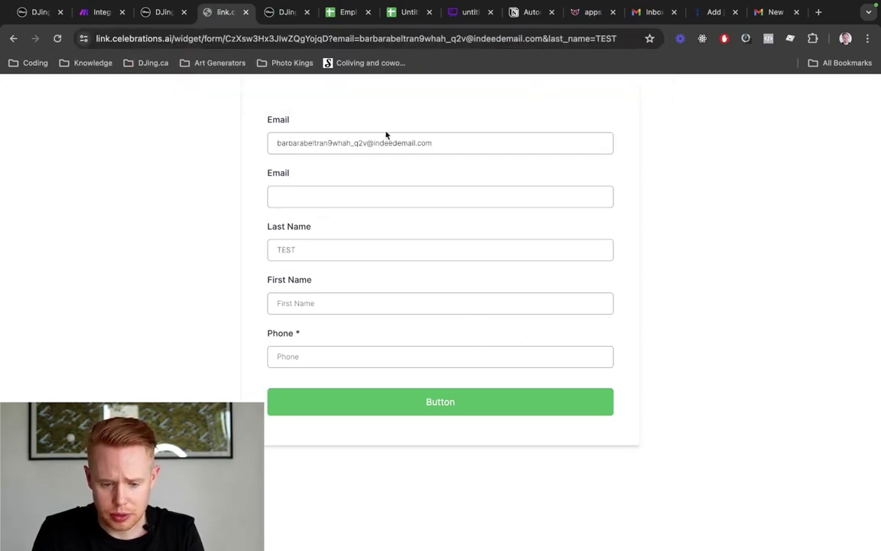
key("super+3")
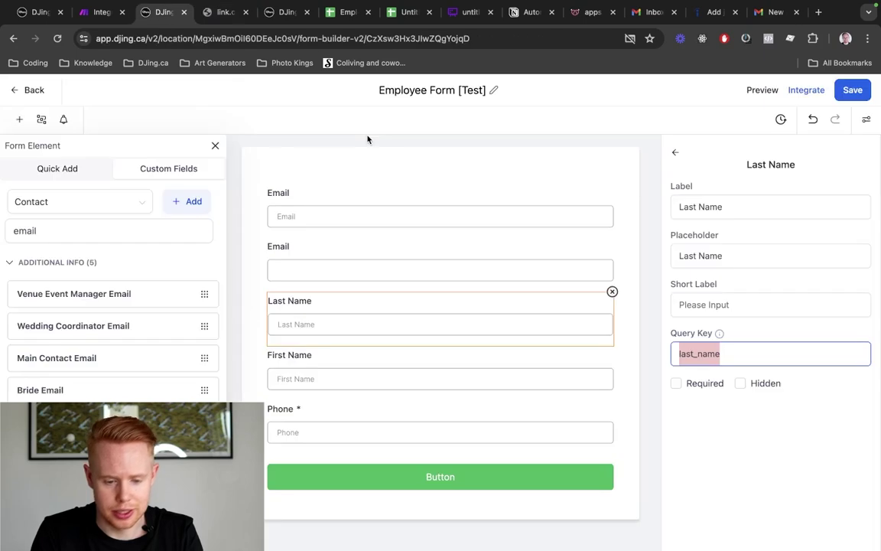
Make the first Email field hidden and save the form
left_click(353, 219)
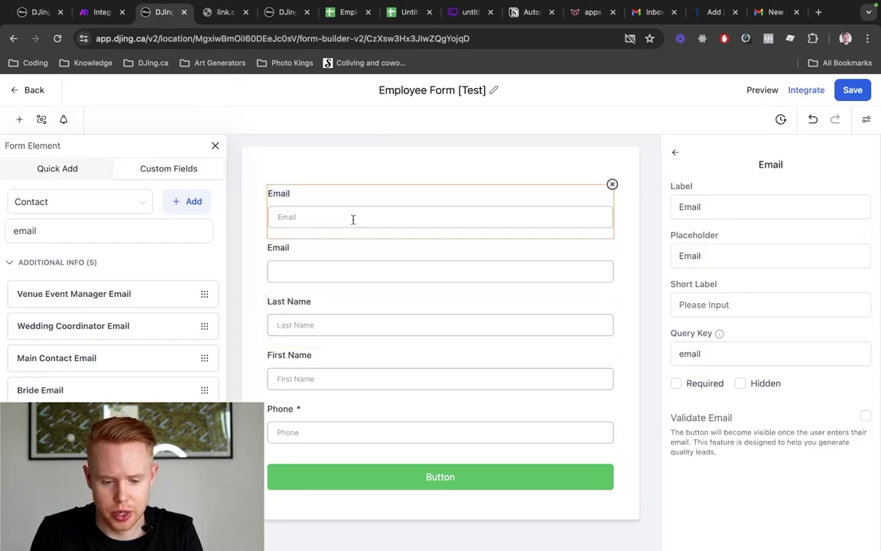
left_click(740, 383)
key("super+s")
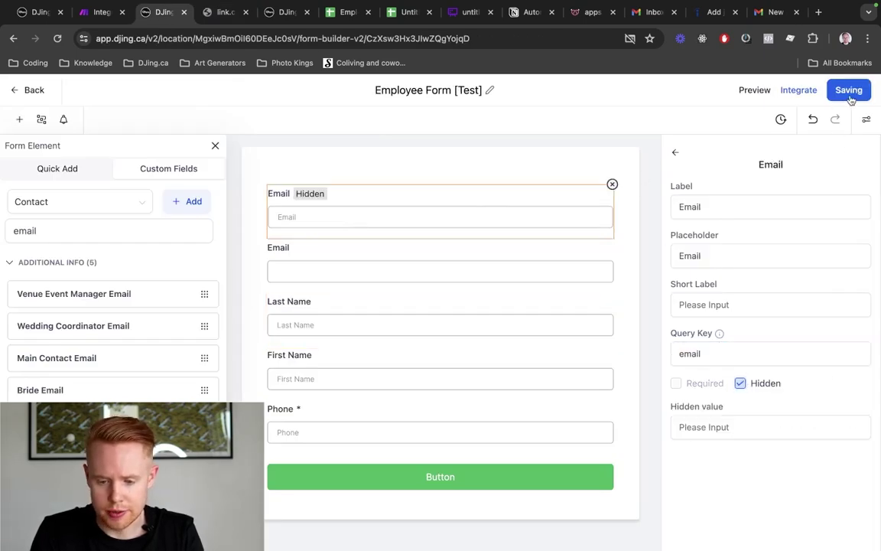
Preview the form and enter a test email in the single visible Email field
left_click(754, 91)
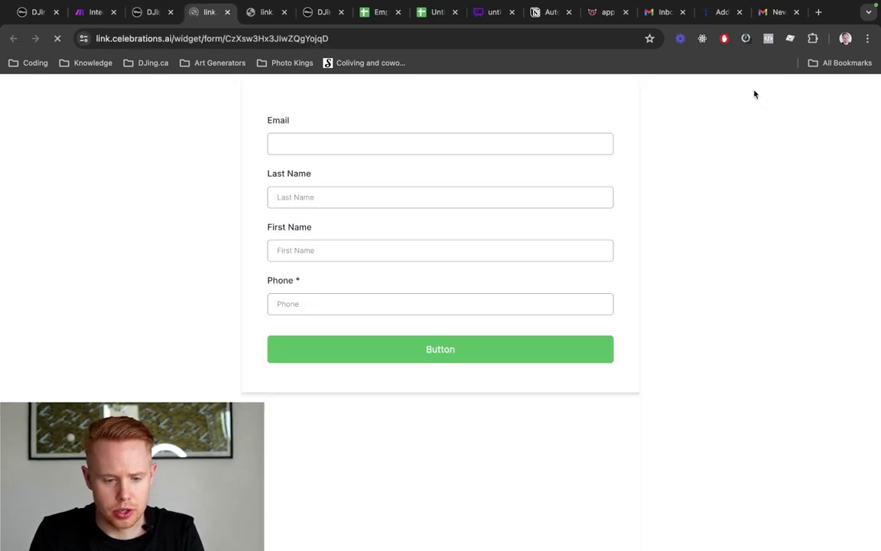
key("ctrl+Tab")
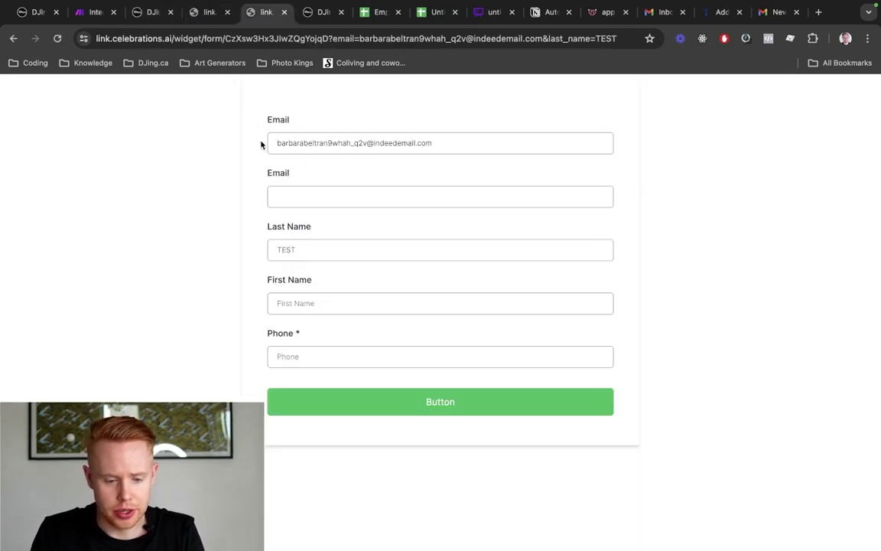
triple_click(362, 148)
key("ctrl+shift+Tab")
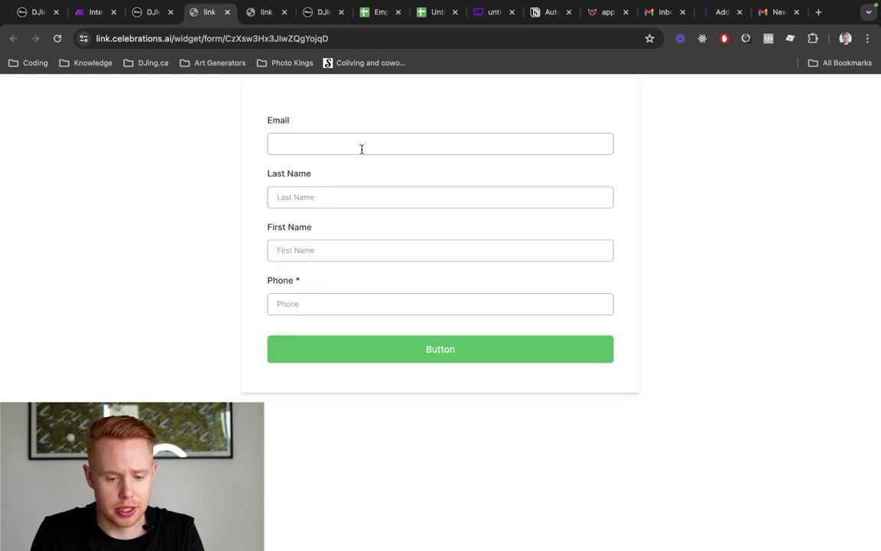
left_click(283, 143)
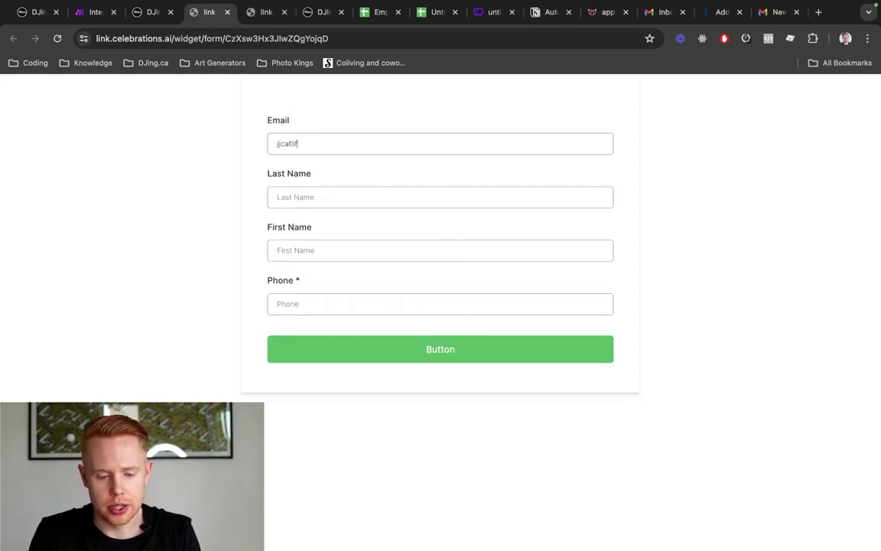
key("super+a")
key("BackSpace")
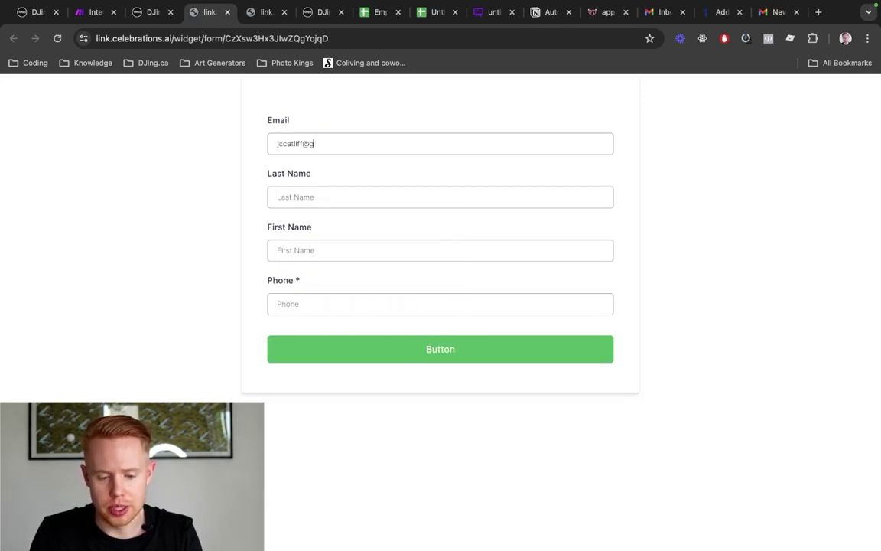
key("super+a")
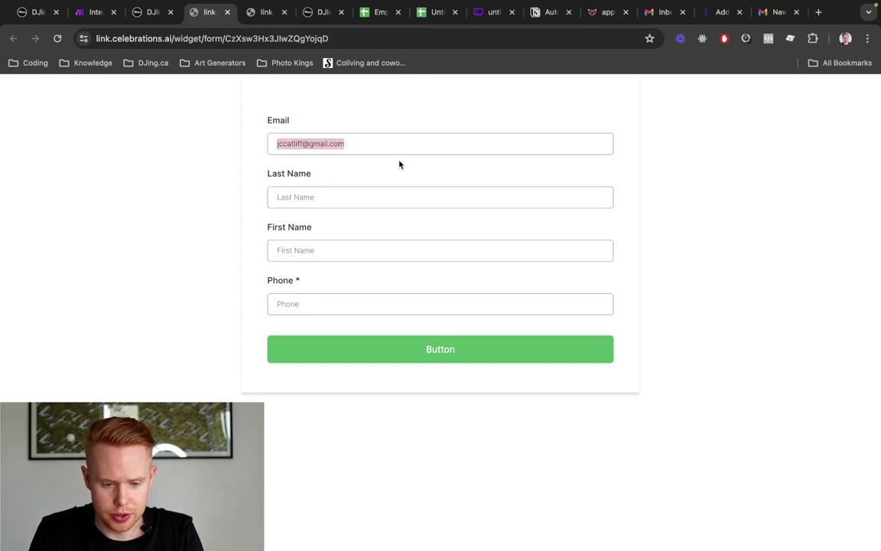
key("ctrl+shift+Tab")
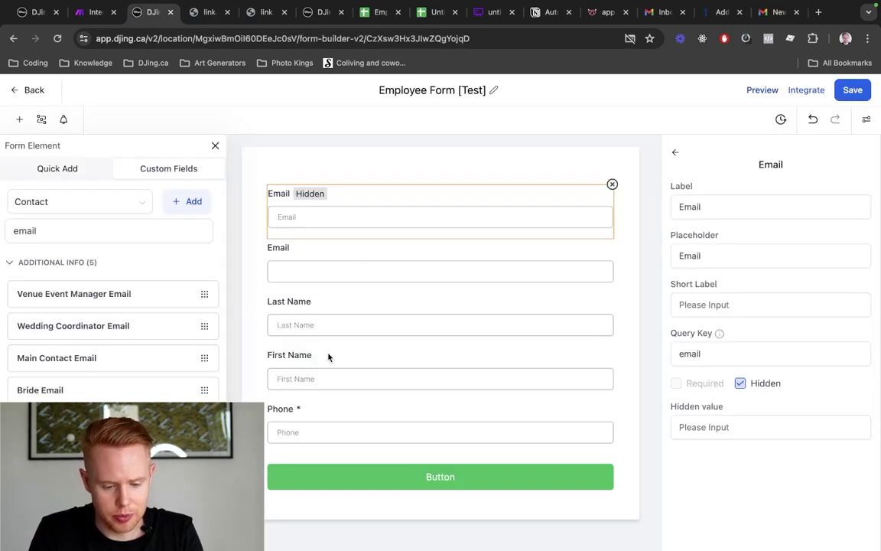
Move First Name above Last Name and add a Position field below Phone
left_click_drag(324, 366, 327, 303)
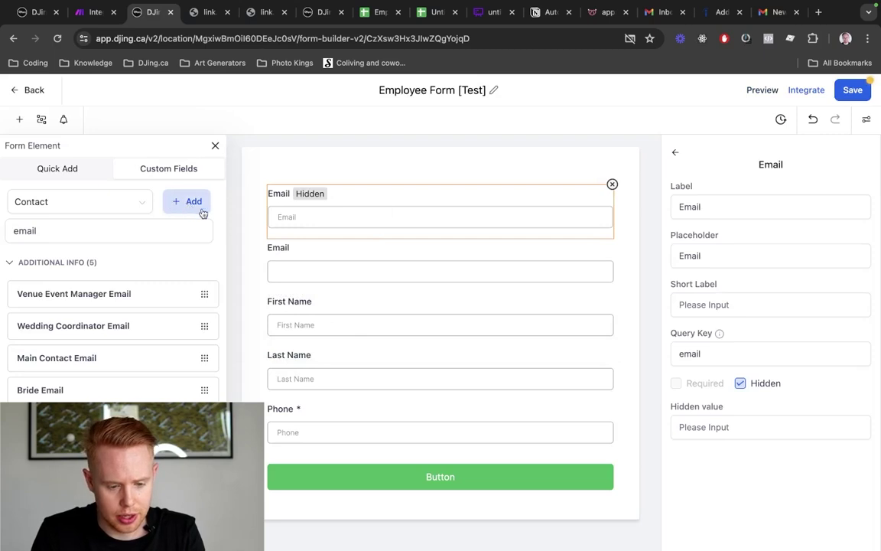
left_click(161, 230)
key("super+a")
type("position")
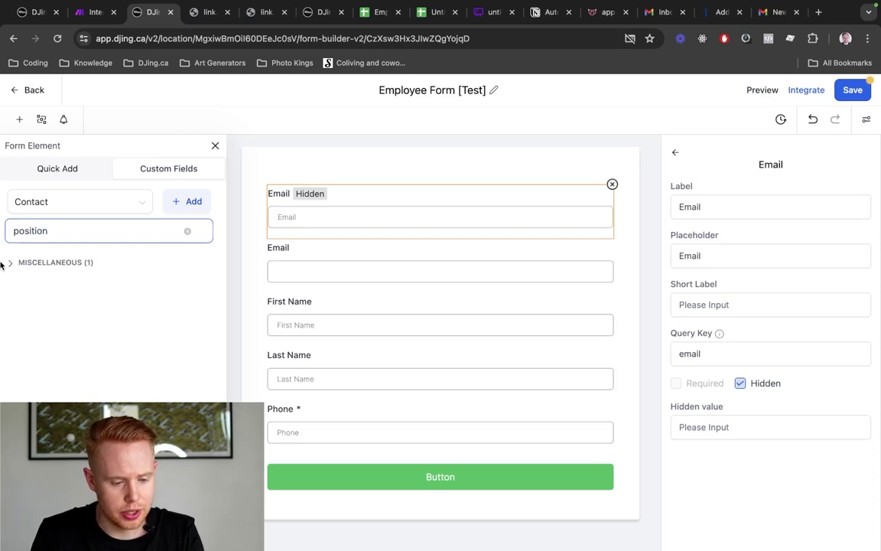
left_click(9, 263)
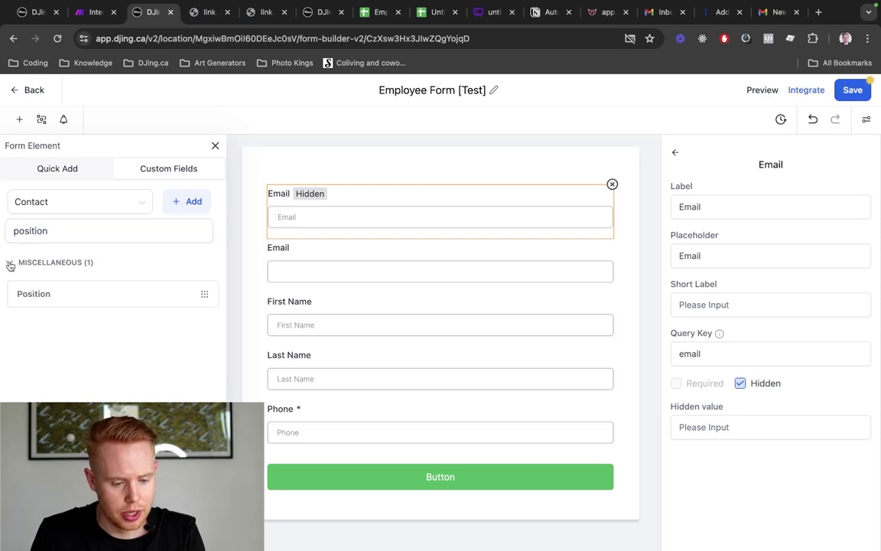
left_click_drag(30, 297, 287, 455)
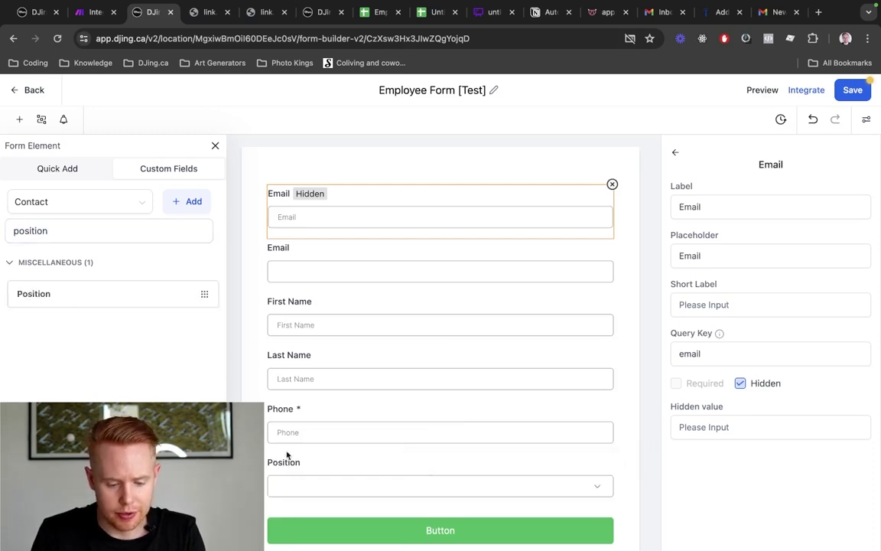
Create a Dropdown (Single) custom field with options Sales and Coordinator
left_click(168, 203)
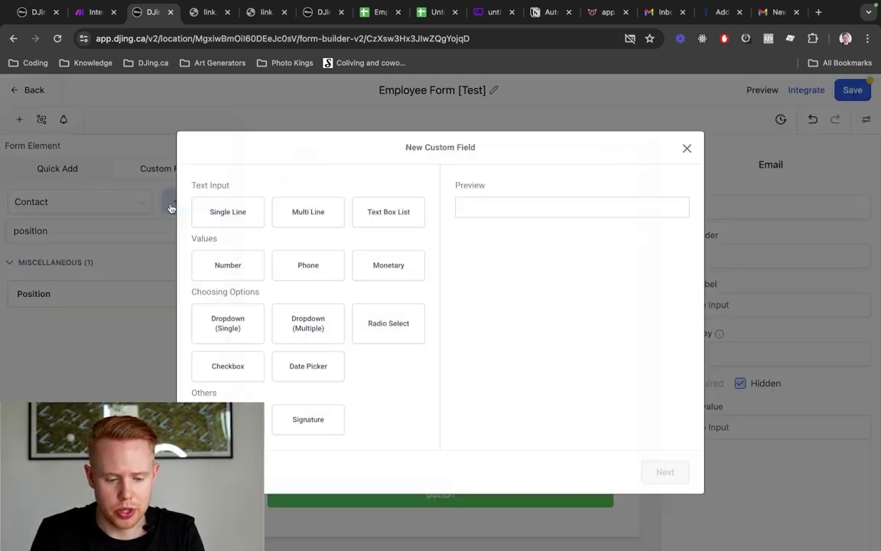
left_click(227, 328)
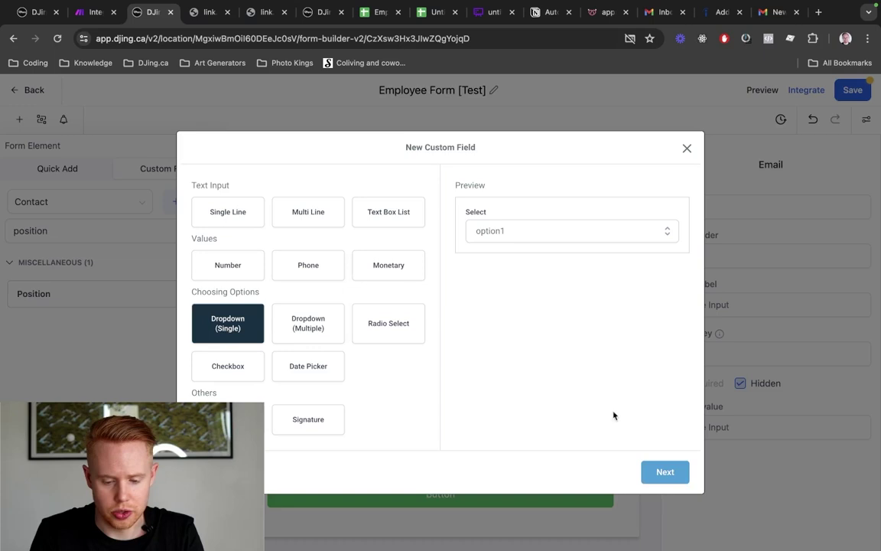
left_click(660, 475)
left_click(291, 360)
type("Sales")
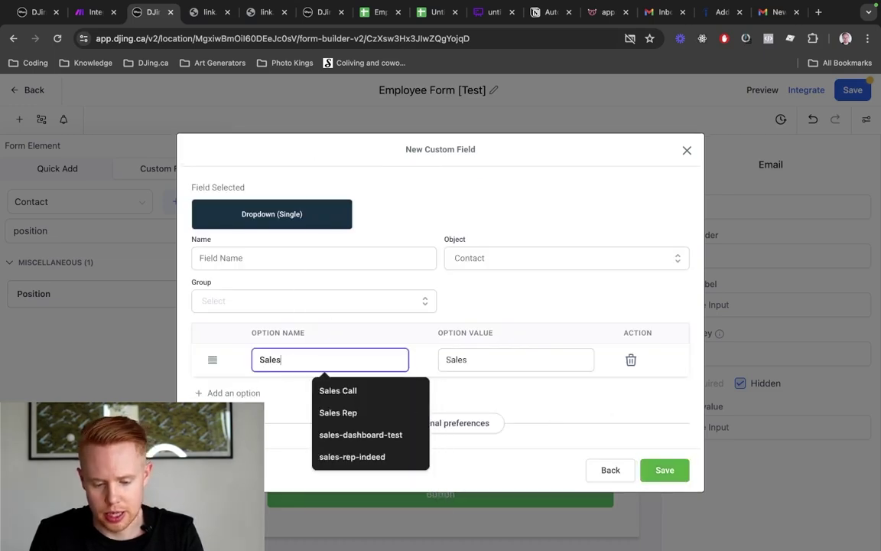
left_click(229, 393)
left_click(295, 390)
type("Coordinator")
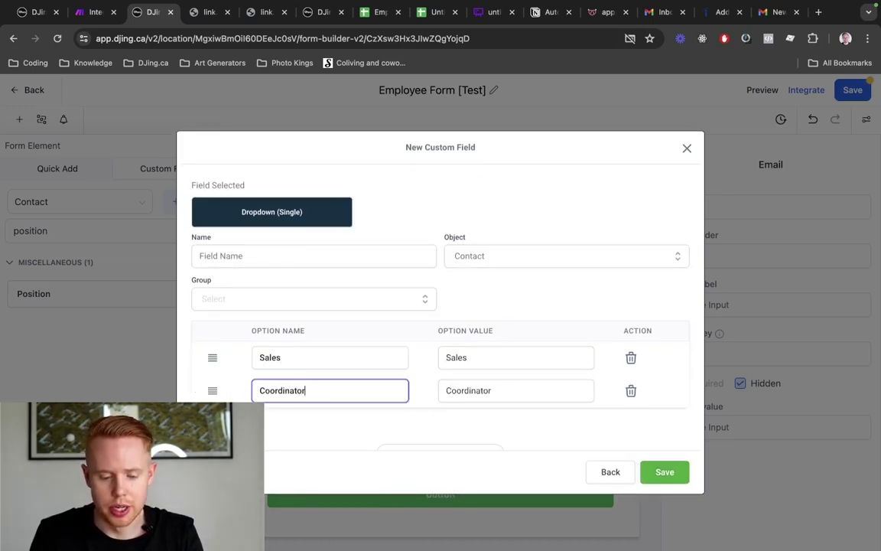
left_click(687, 149)
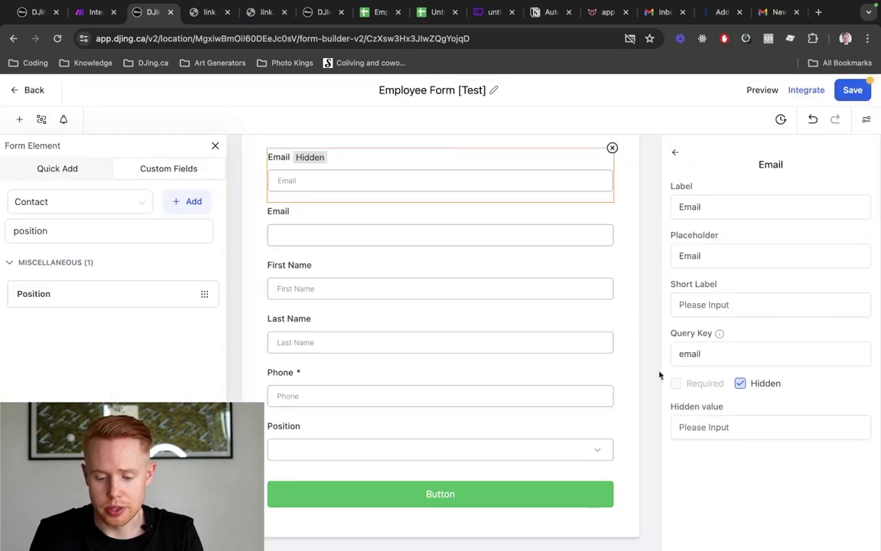
Make the Position, First Name and Last Name fields required
left_click(299, 449)
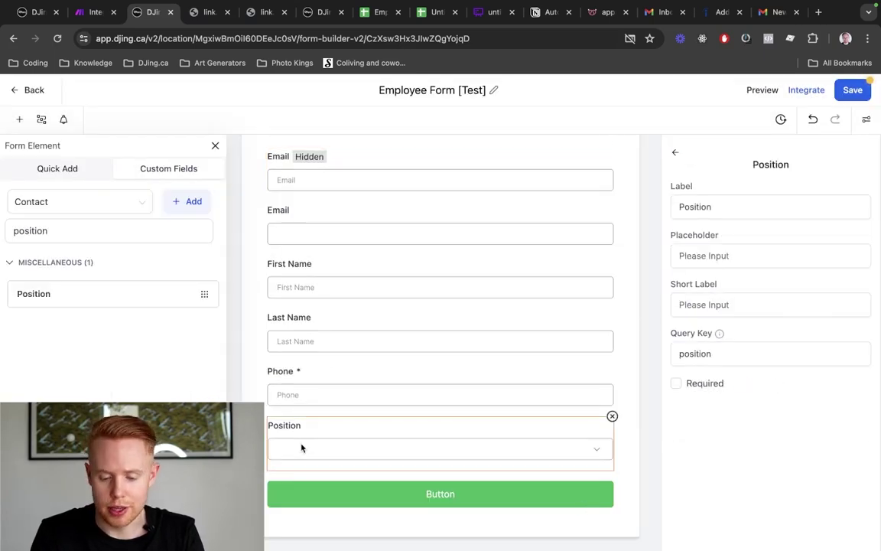
left_click(676, 384)
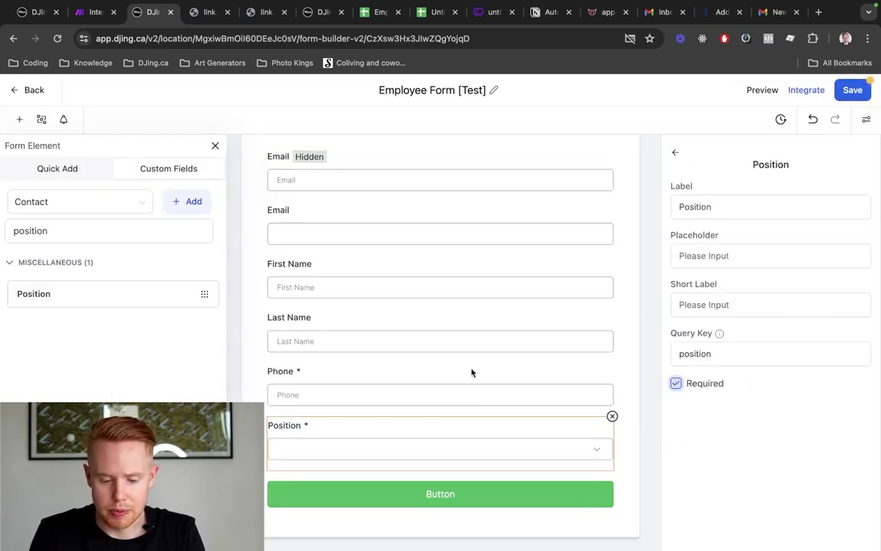
left_click(449, 285)
left_click(677, 383)
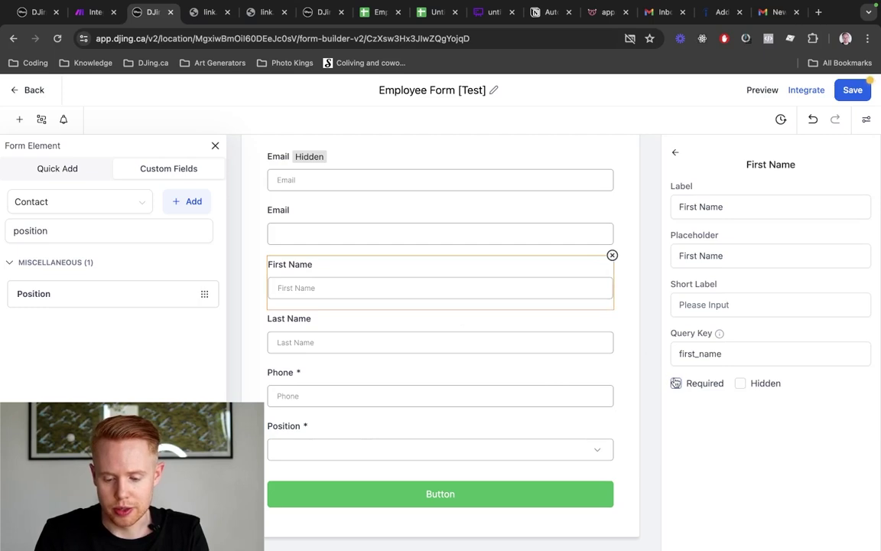
left_click(388, 349)
left_click(676, 383)
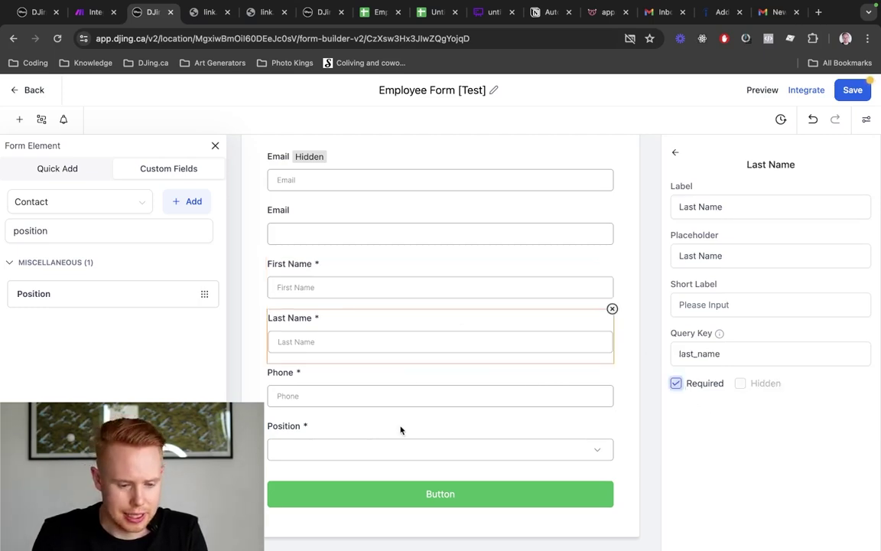
left_click(51, 171)
left_click(165, 172)
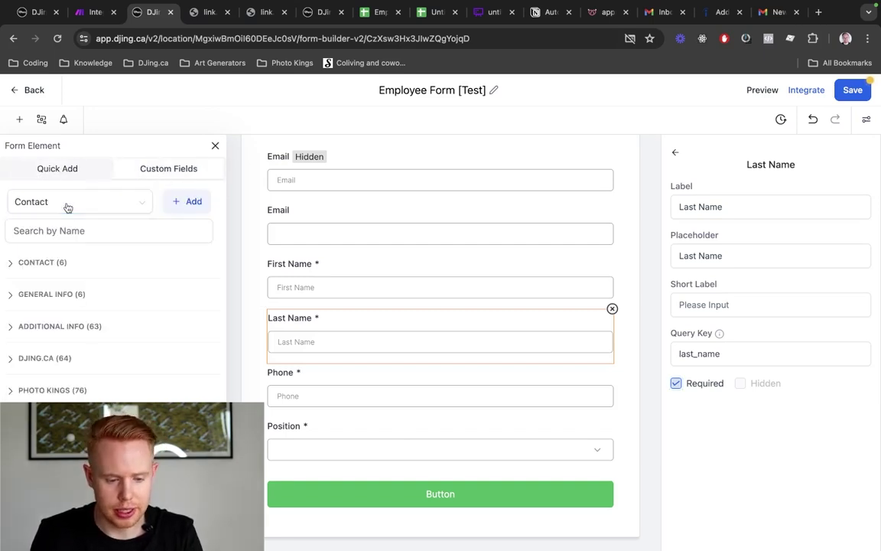
Add the Resume and Voice Recorder custom fields to the form below Position
left_click(68, 208)
left_click(67, 207)
left_click(114, 239)
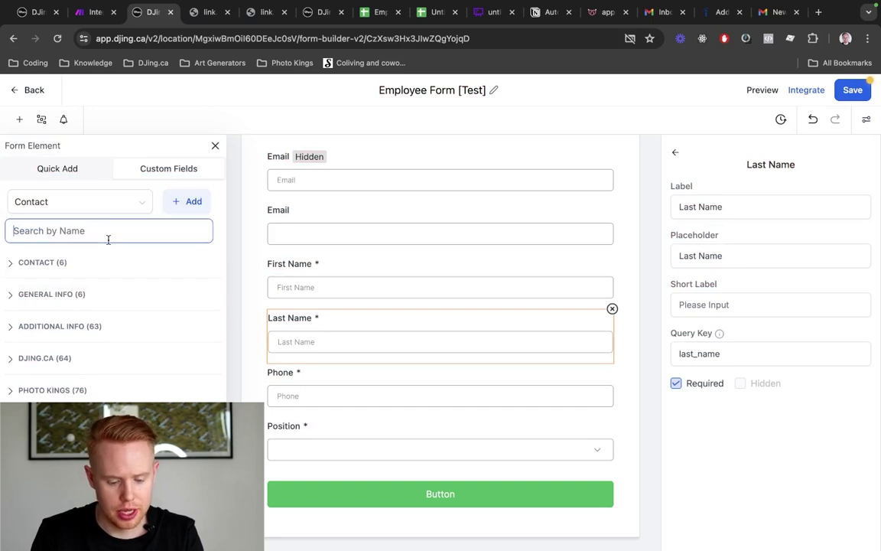
type("resume")
left_click(23, 264)
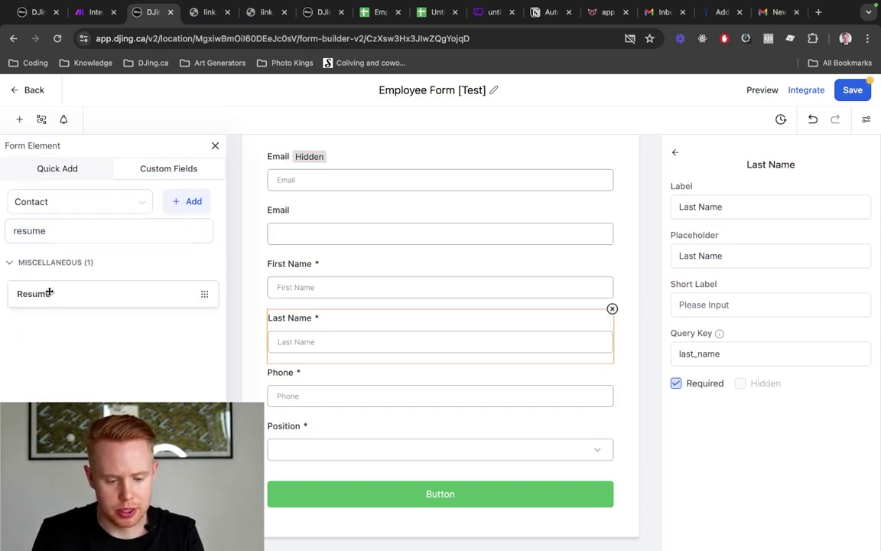
left_click_drag(47, 291, 468, 487)
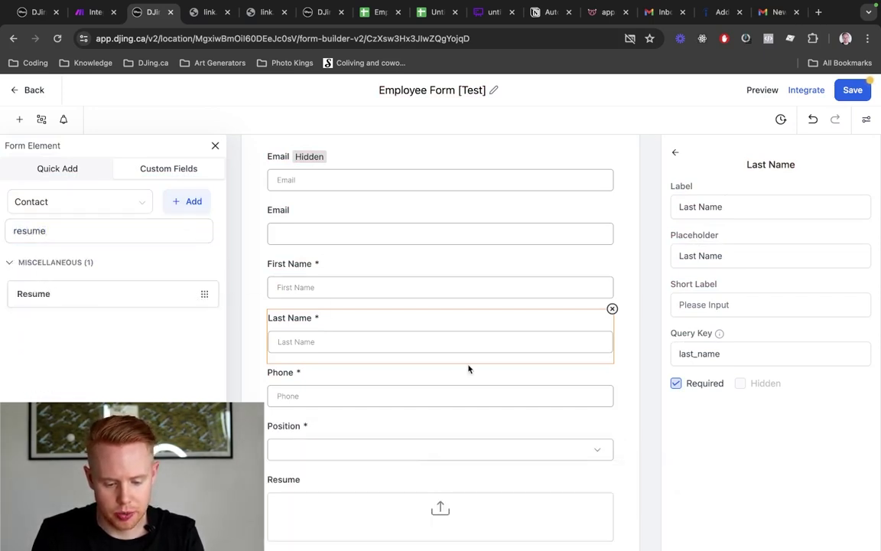
scroll(468, 368, "down", 1)
left_click(95, 235)
double_click(95, 235)
type("voice")
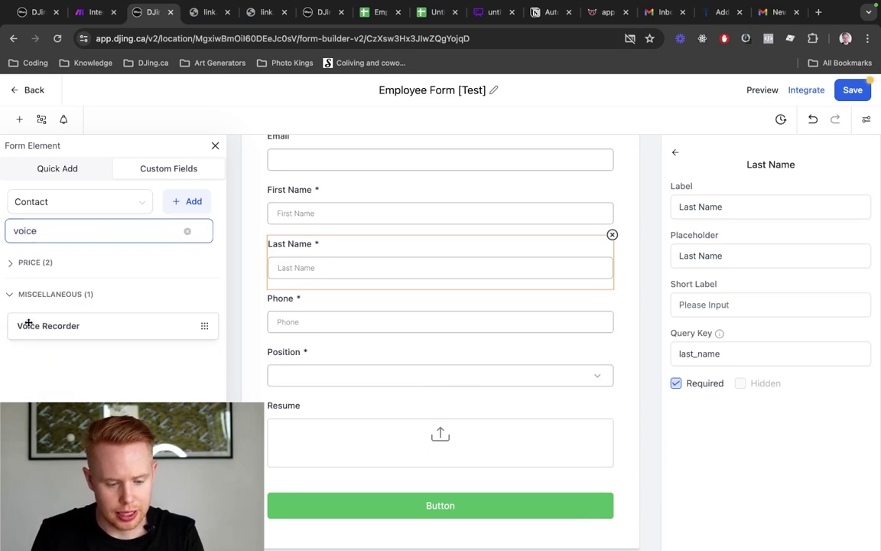
left_click_drag(29, 323, 309, 433)
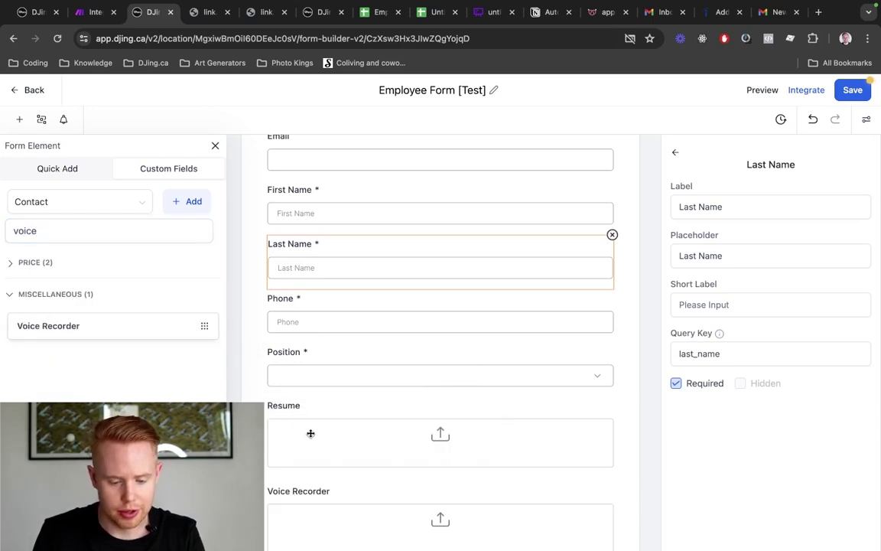
scroll(309, 433, "down", 1)
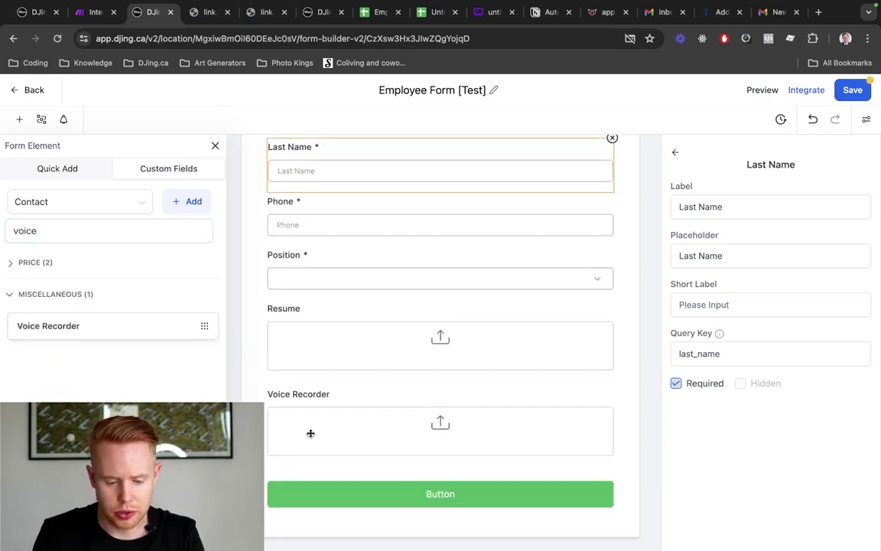
Make both the Resume upload and Voice Recorder fields required
left_click(497, 349)
left_click(677, 335)
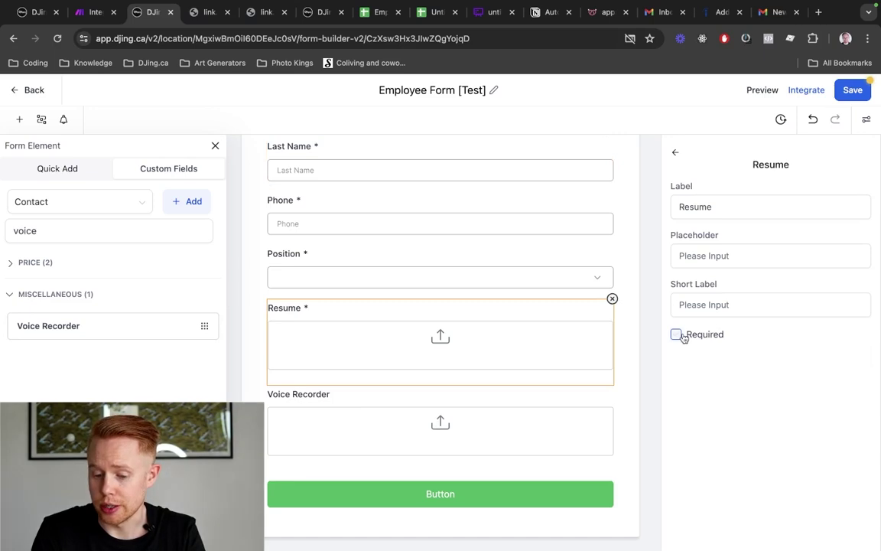
left_click(459, 433)
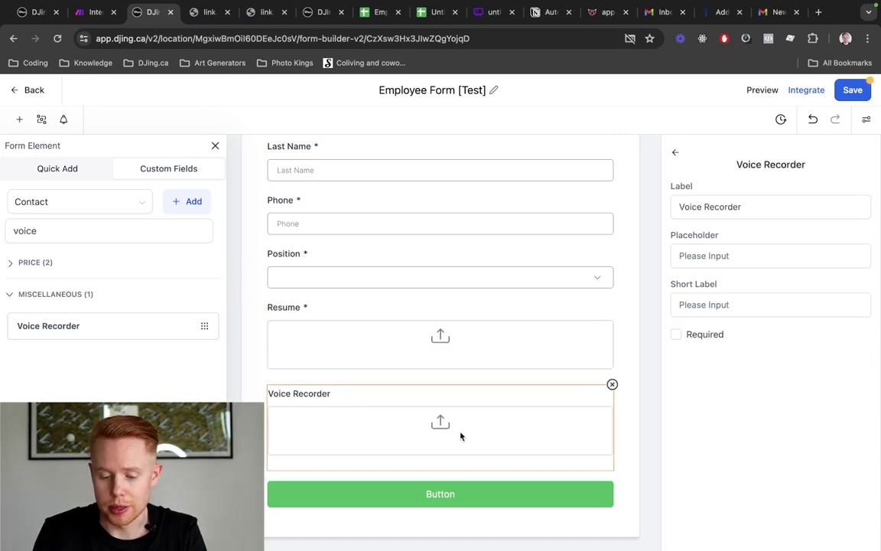
left_click(678, 335)
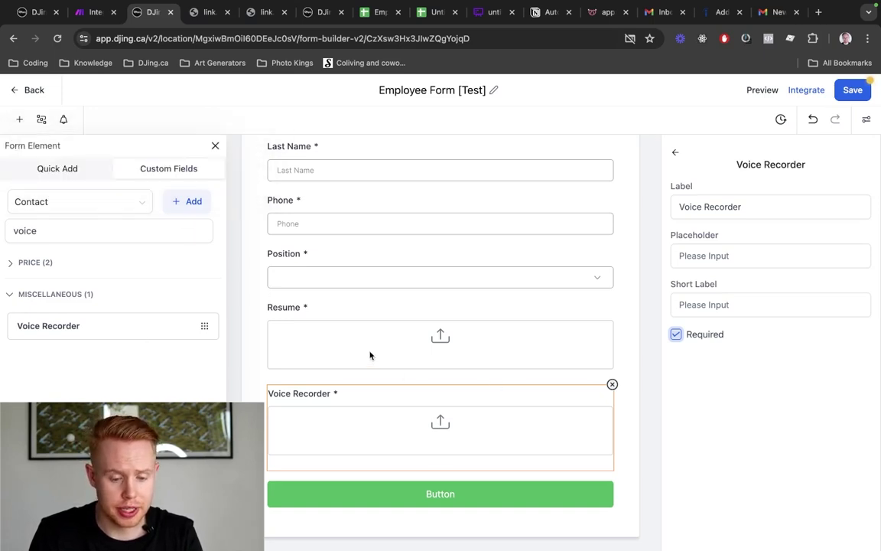
left_click(306, 309)
scroll(383, 335, "up", 4)
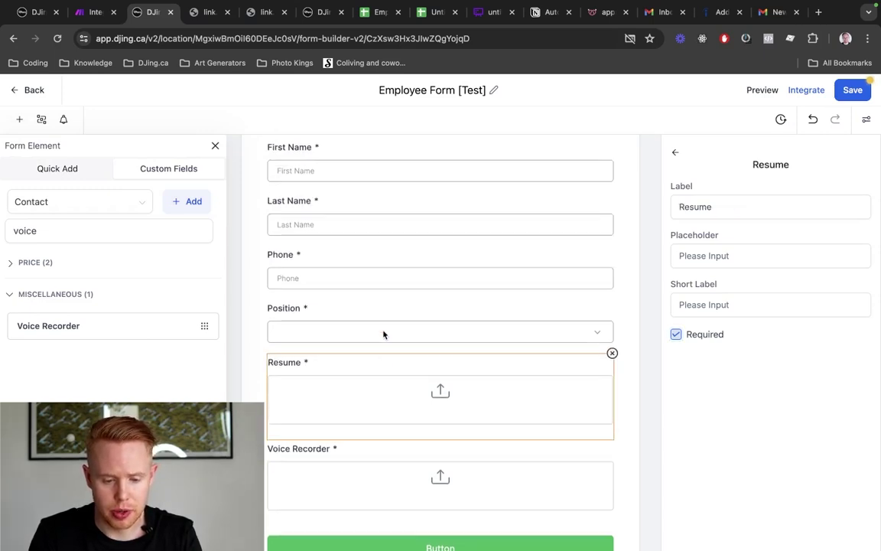
scroll(383, 335, "down", 3)
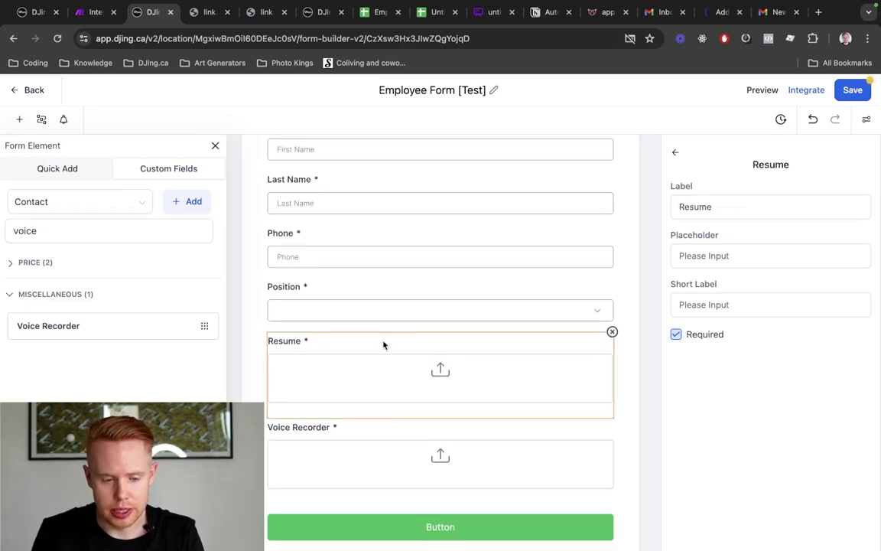
scroll(352, 406, "up", 4)
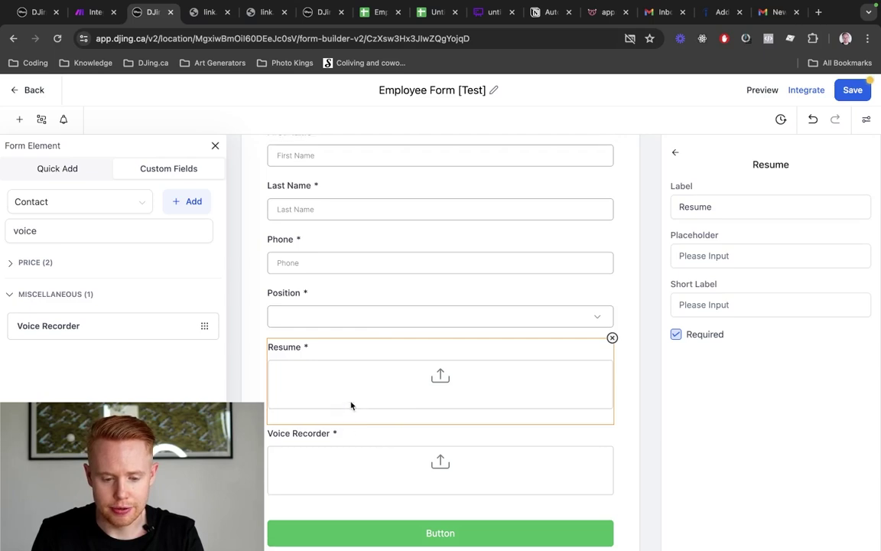
scroll(354, 383, "down", 5)
left_click(309, 434)
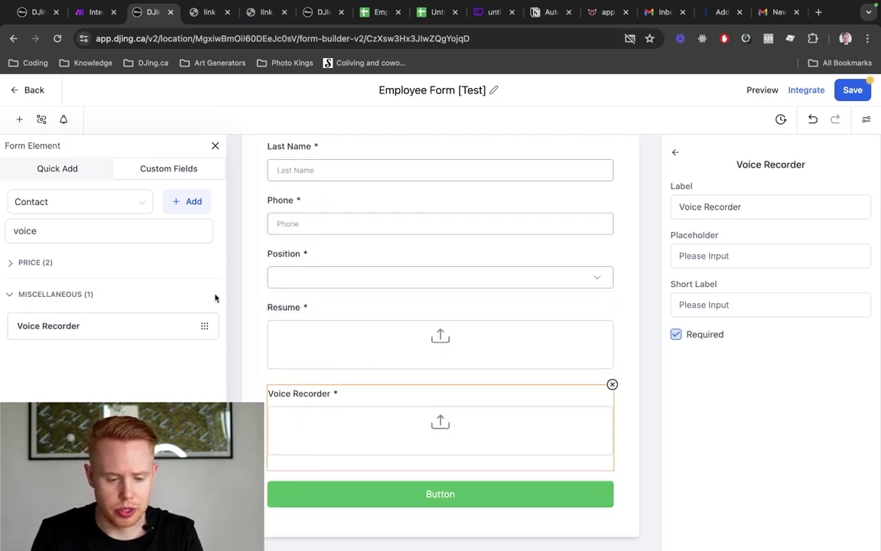
Start a show/hide rule with the condition Position equals Photo Editor
left_click(42, 121)
left_click(291, 256)
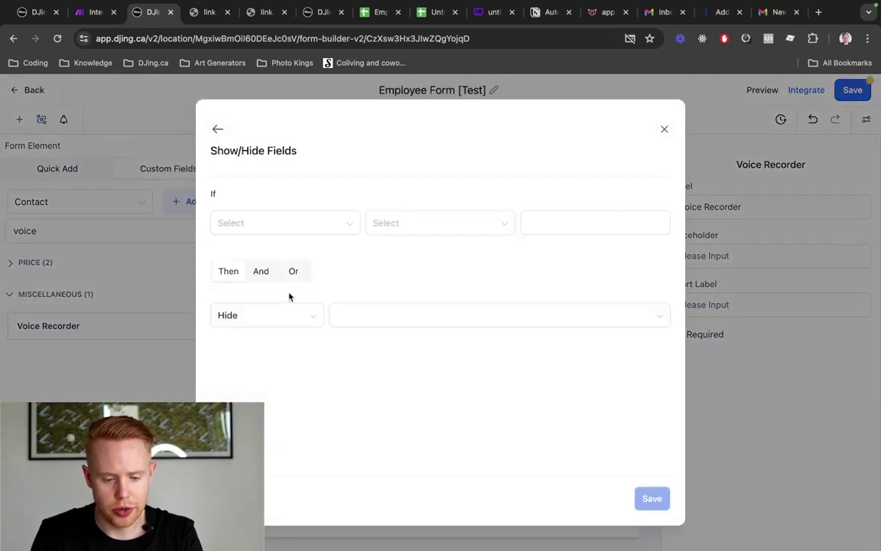
left_click(309, 229)
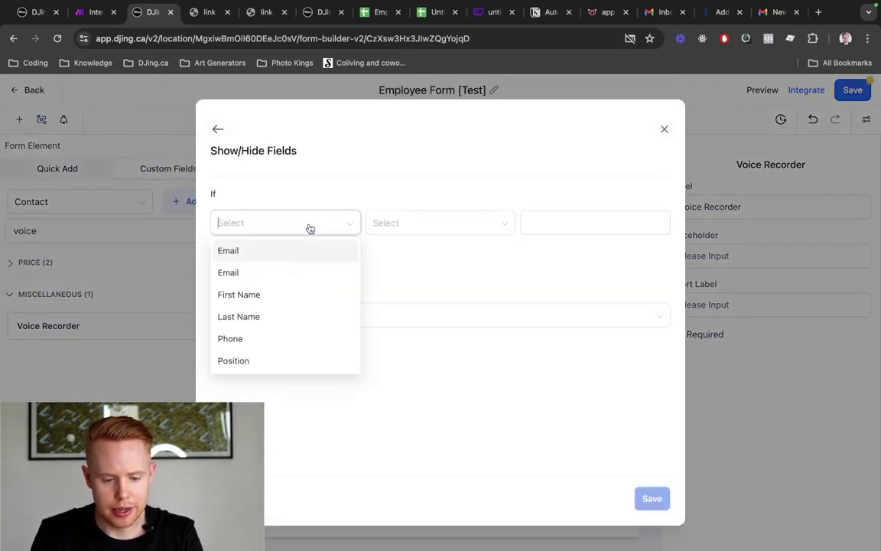
left_click(266, 360)
left_click(529, 228)
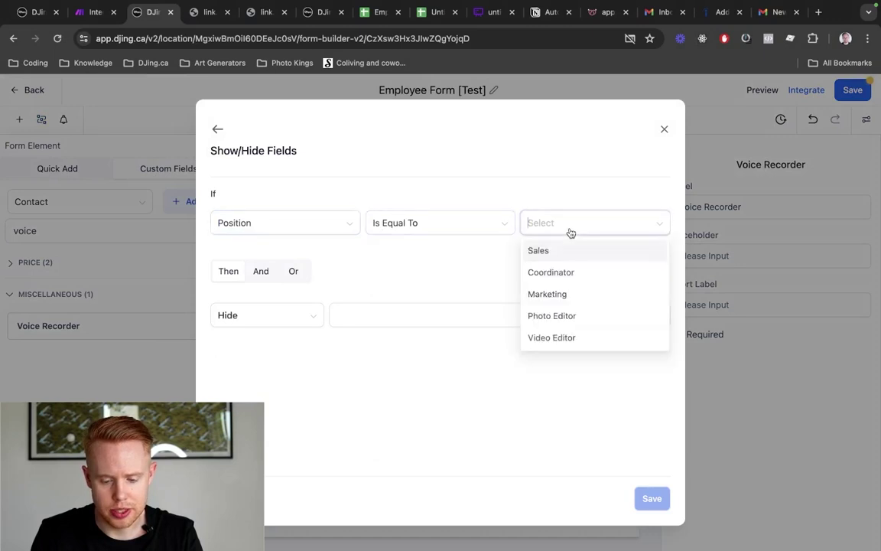
left_click(540, 313)
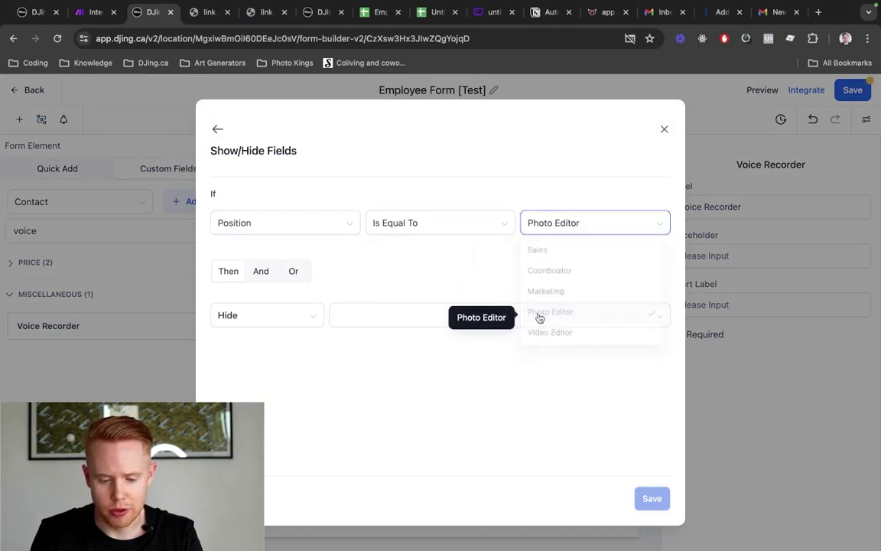
Add an alternative Position equals Video Editor condition, hide Voice Recorder, and save the rule
left_click(295, 273)
left_click(257, 299)
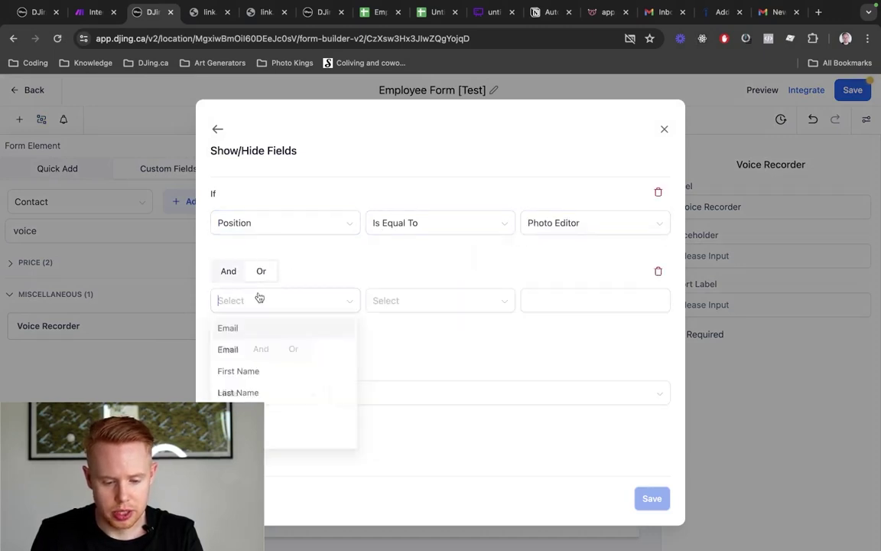
left_click(279, 437)
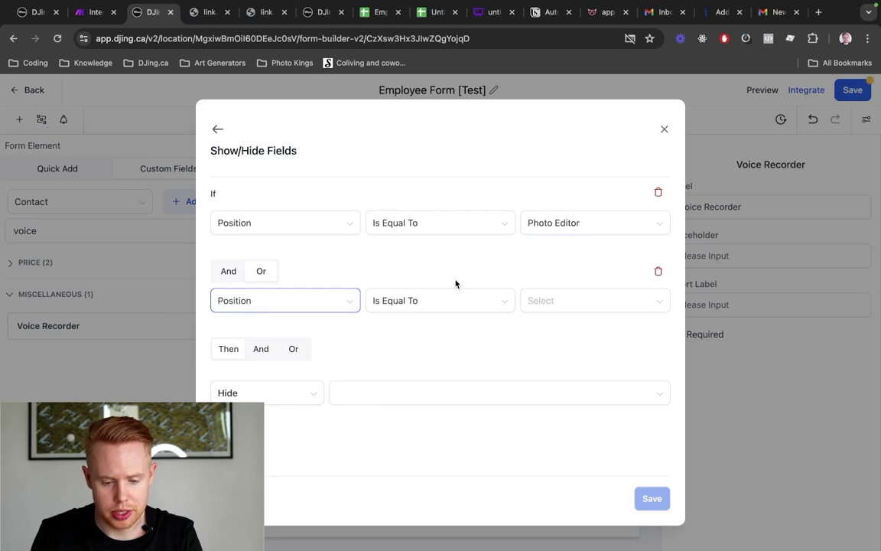
left_click(575, 303)
left_click(565, 417)
left_click(393, 393)
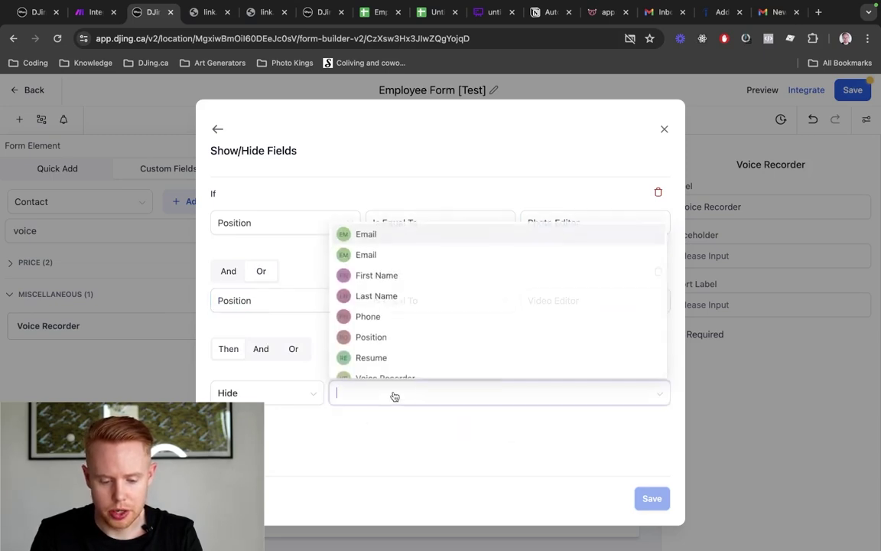
scroll(403, 360, "down", 1)
left_click(402, 365)
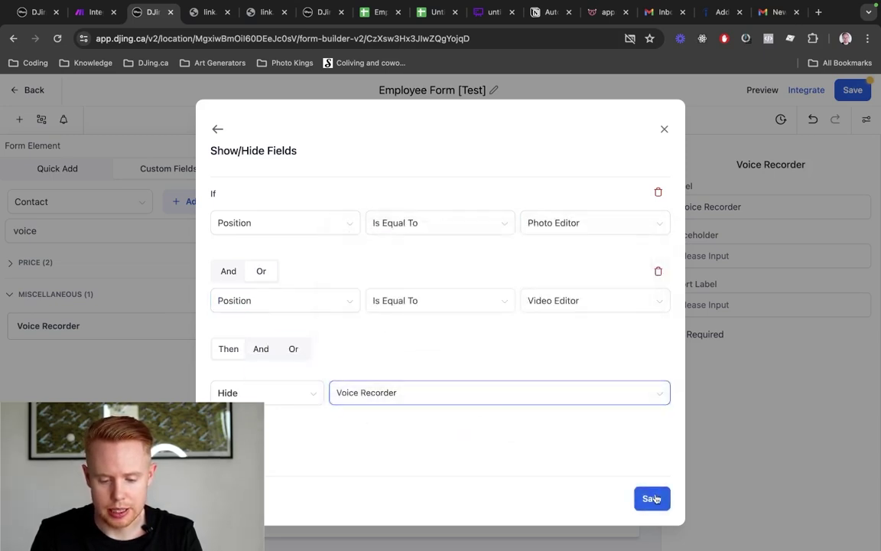
left_click(656, 499)
left_click(665, 177)
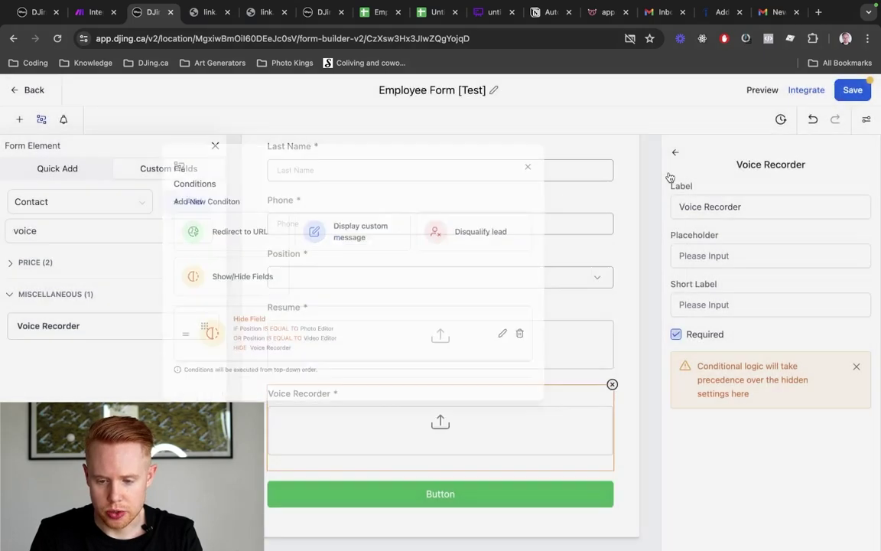
Save the form, preview it, and pick Photo Editor as Position to test the hide rule
left_click(853, 91)
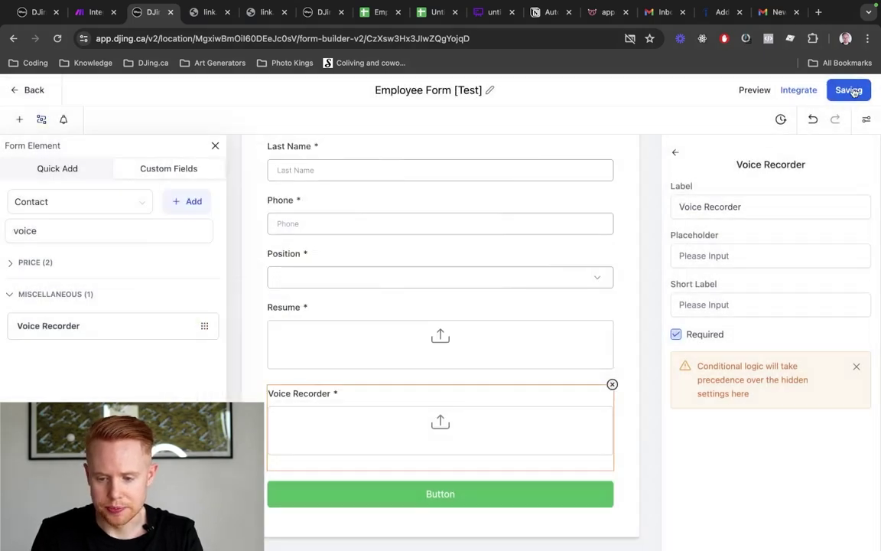
left_click(758, 92)
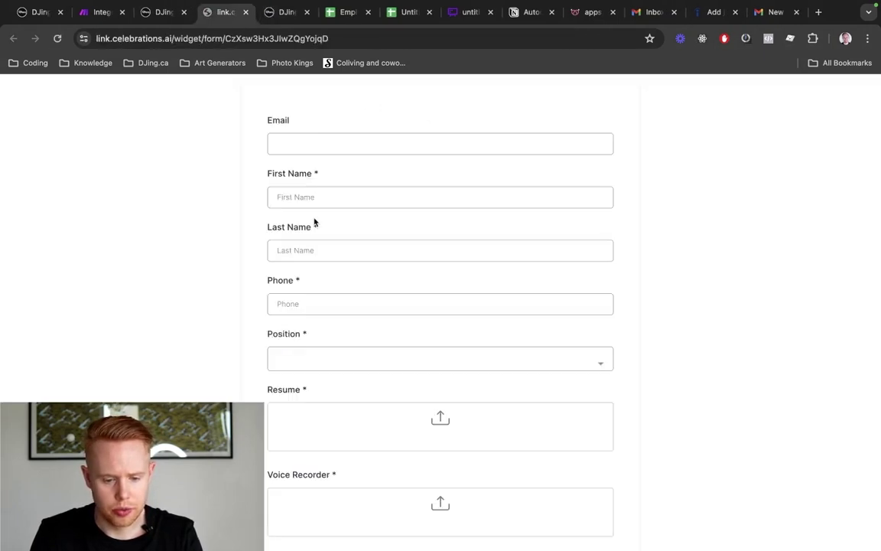
scroll(314, 223, "down", 1)
left_click(313, 302)
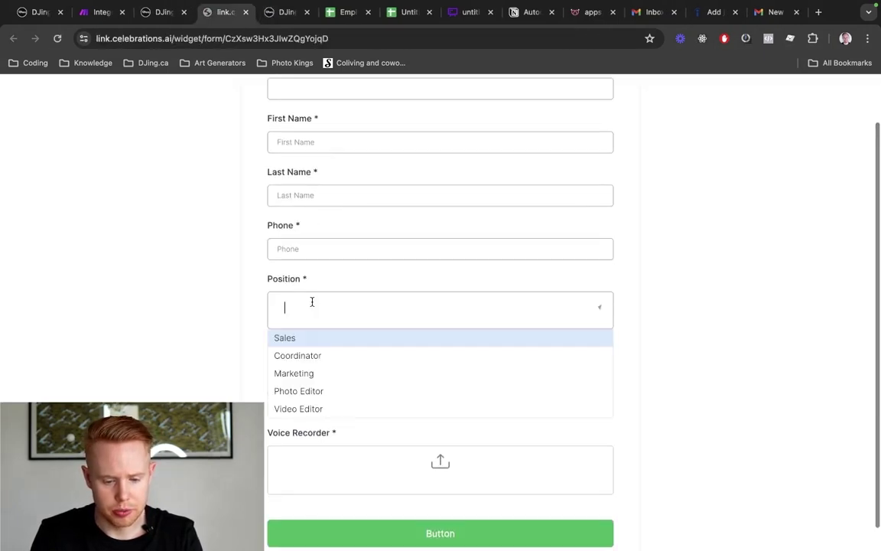
left_click(306, 391)
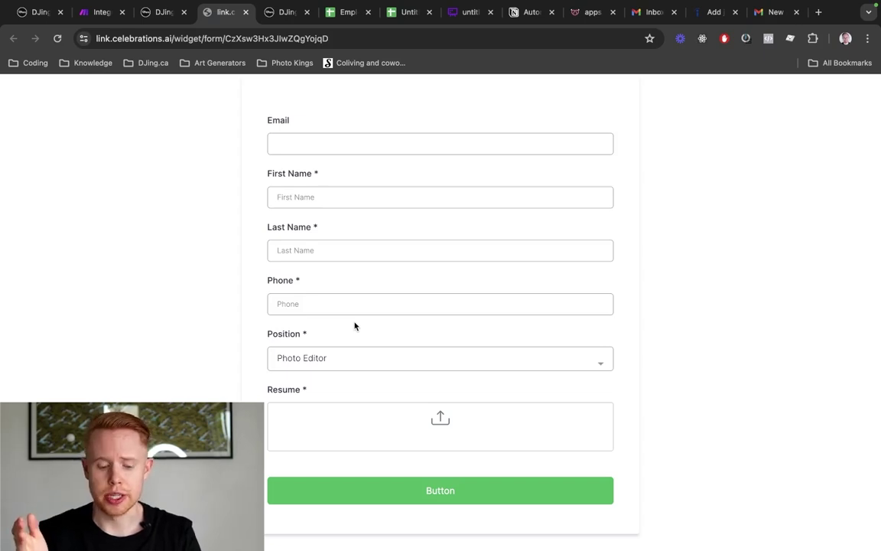
Copy the form preview's web address, close the preview, and dismiss the re-entry notice
key("super+w")
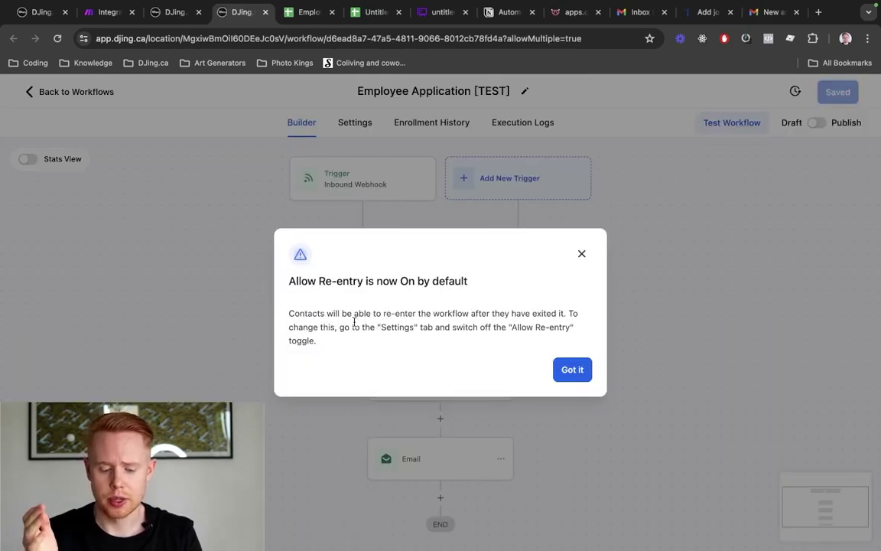
key("super+shift+t")
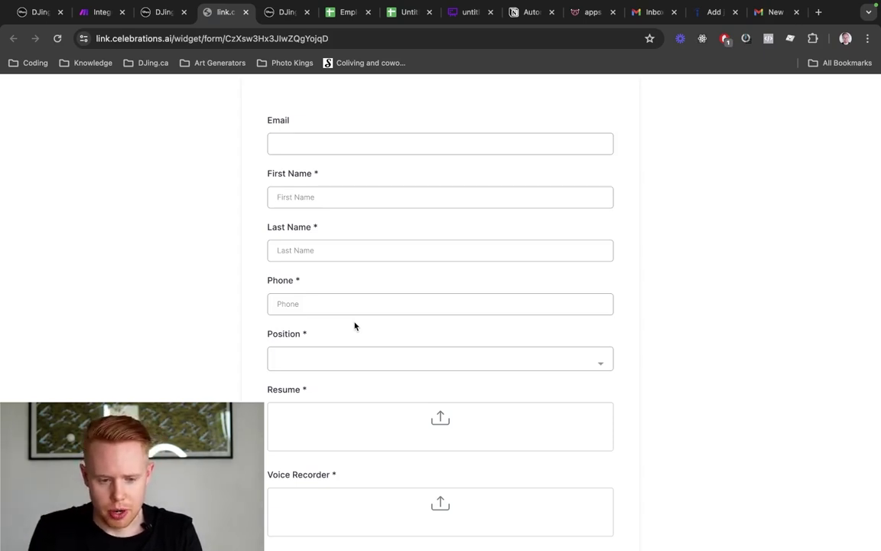
key("super+l")
key("ctrl+c")
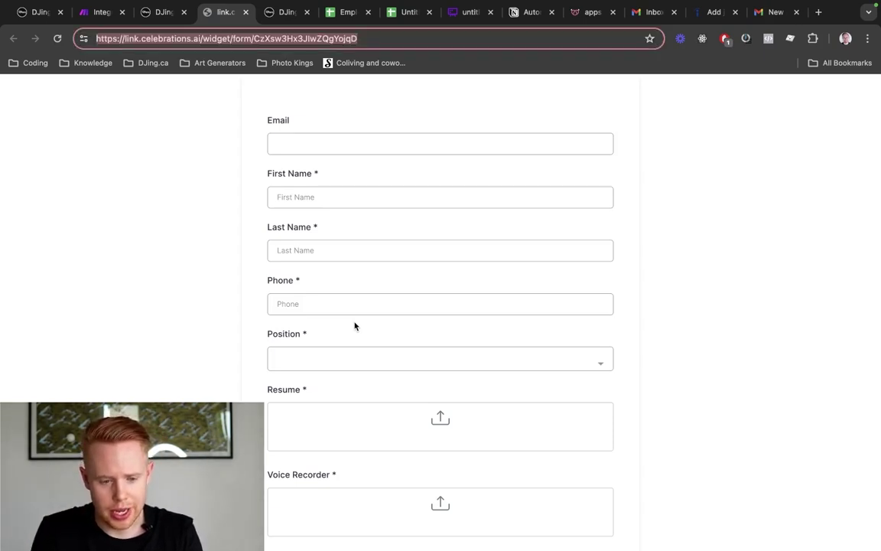
scroll(354, 326, "down", 2)
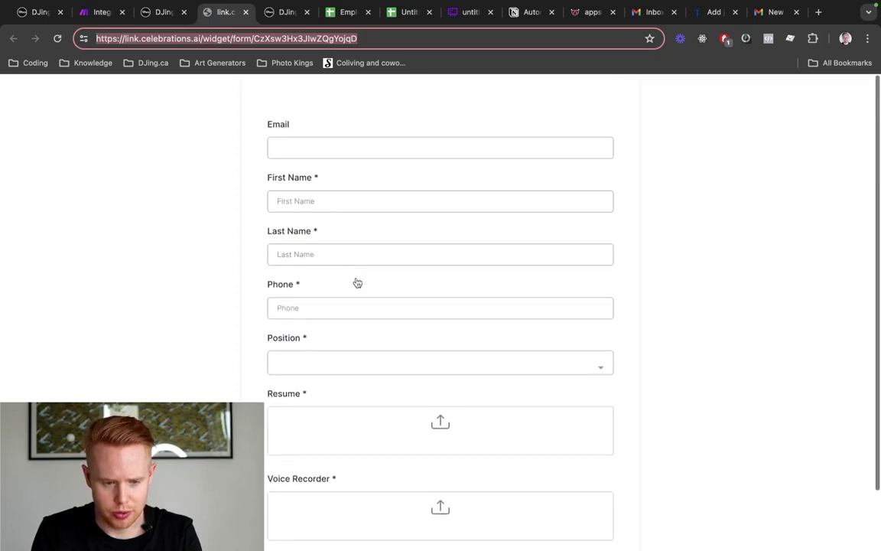
key("super+2")
key("ctrl+shift+Tab")
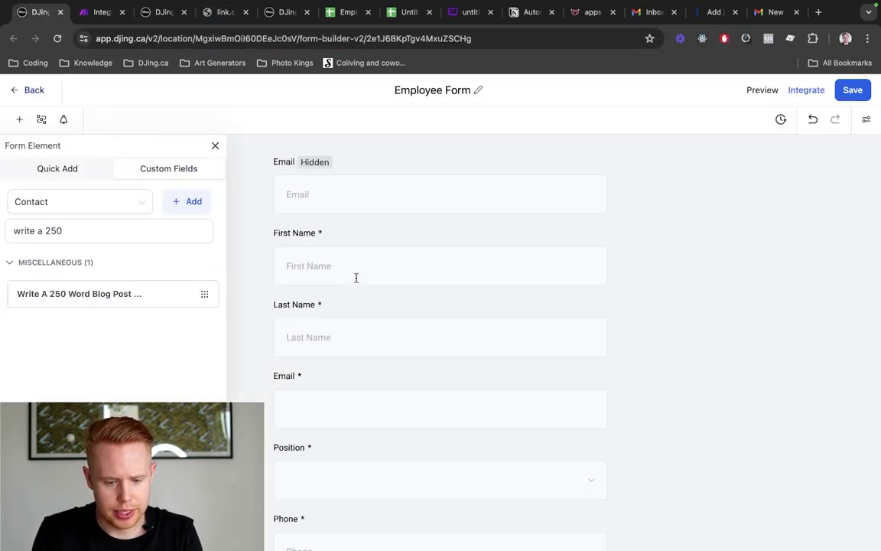
key("ctrl+Tab")
key("ctrl+Tab")
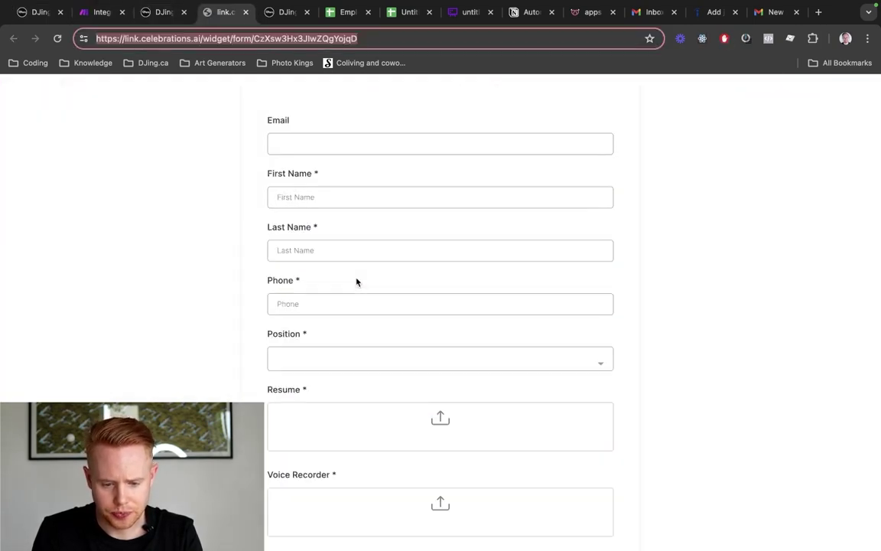
key("super+w")
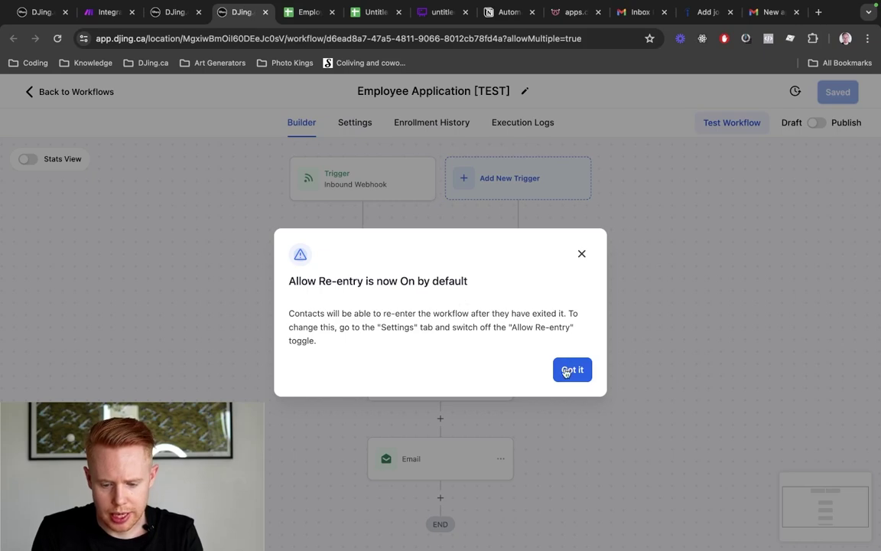
left_click(571, 369)
scroll(417, 383, "down", 2)
In the Email action, insert the webhook position value, the finish-your-application sentence, and the form link
left_click(417, 388)
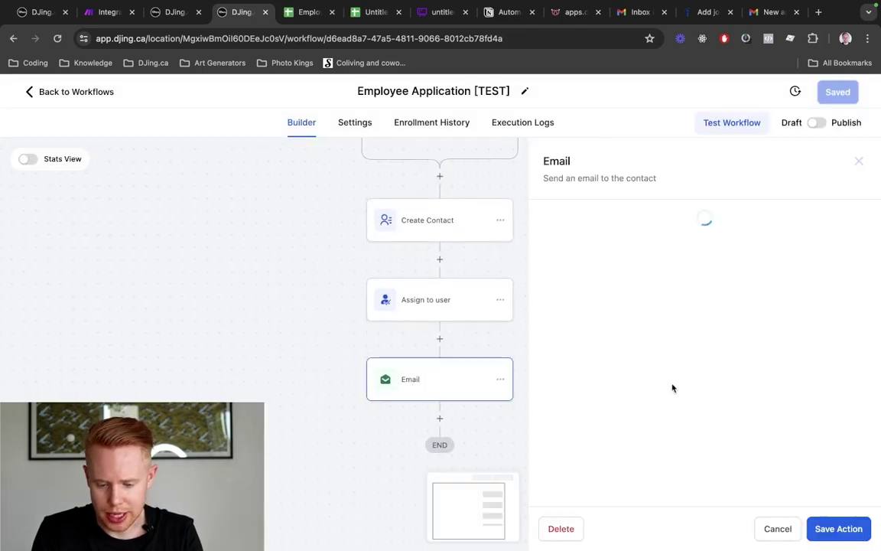
scroll(673, 360, "down", 5)
left_click(709, 290)
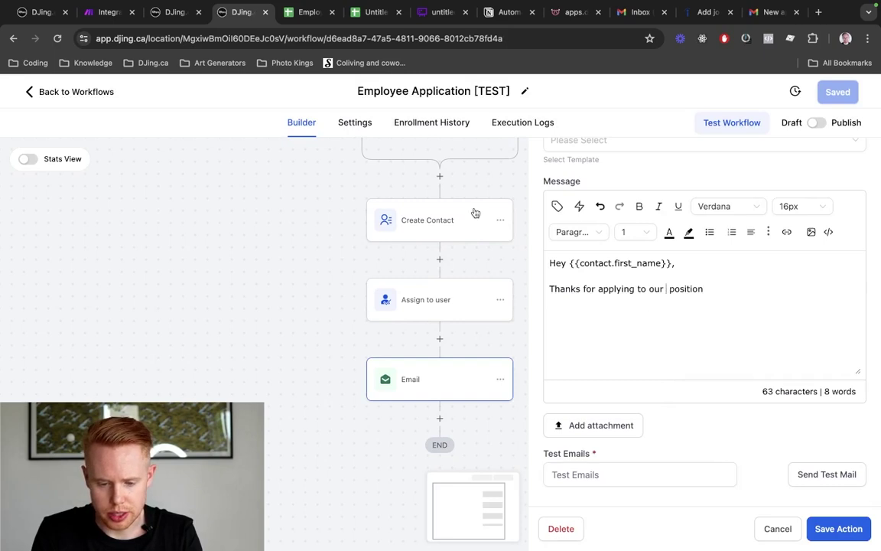
left_click(557, 206)
left_click(557, 270)
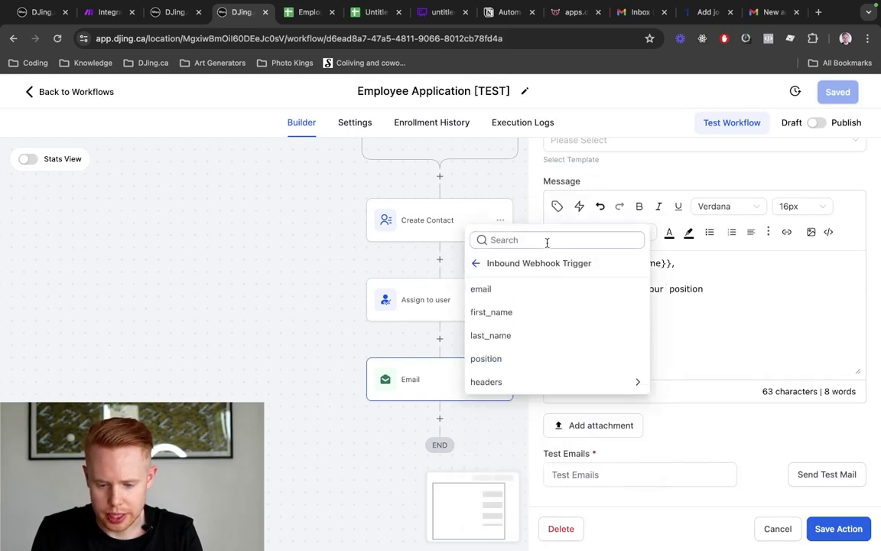
left_click(515, 360)
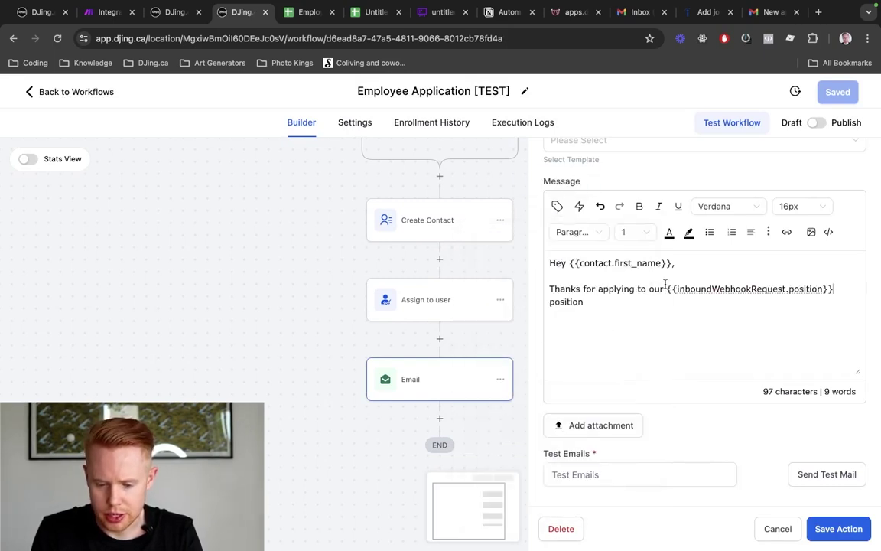
type(". Ca")
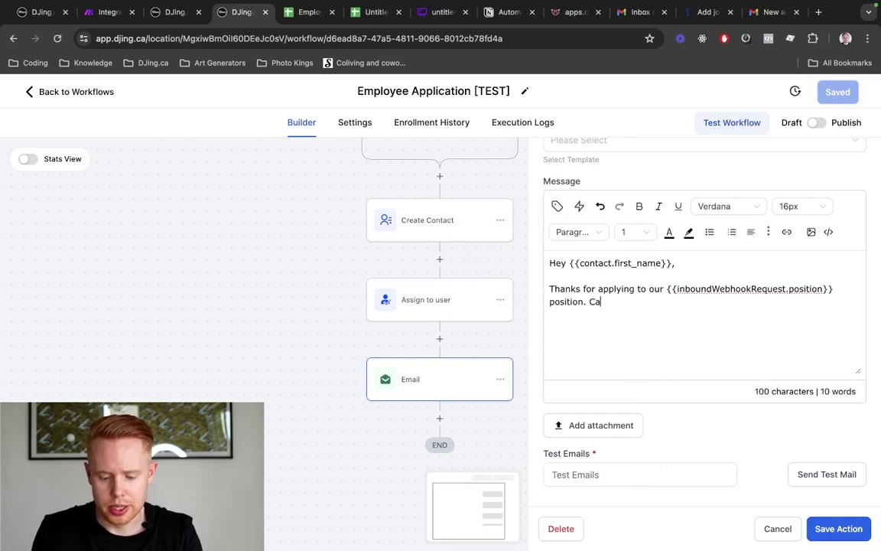
type("n you please finish ")
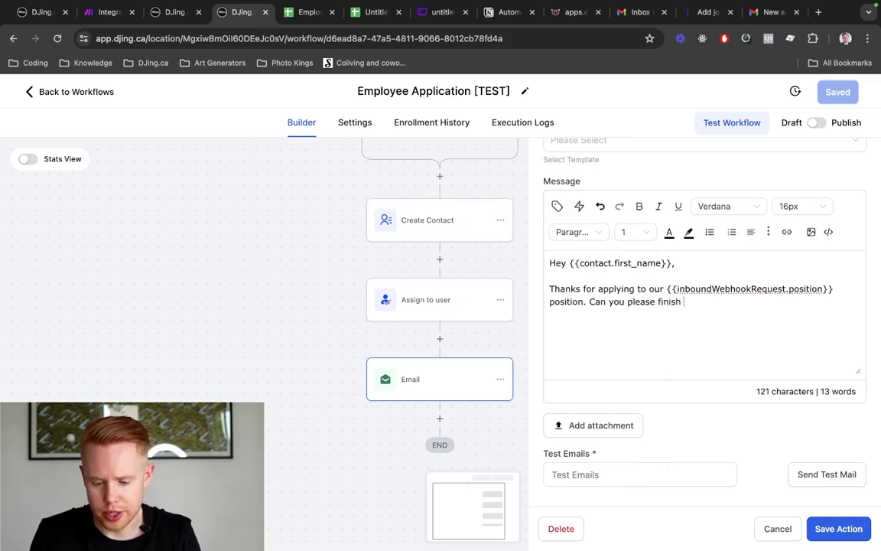
type("your application by")
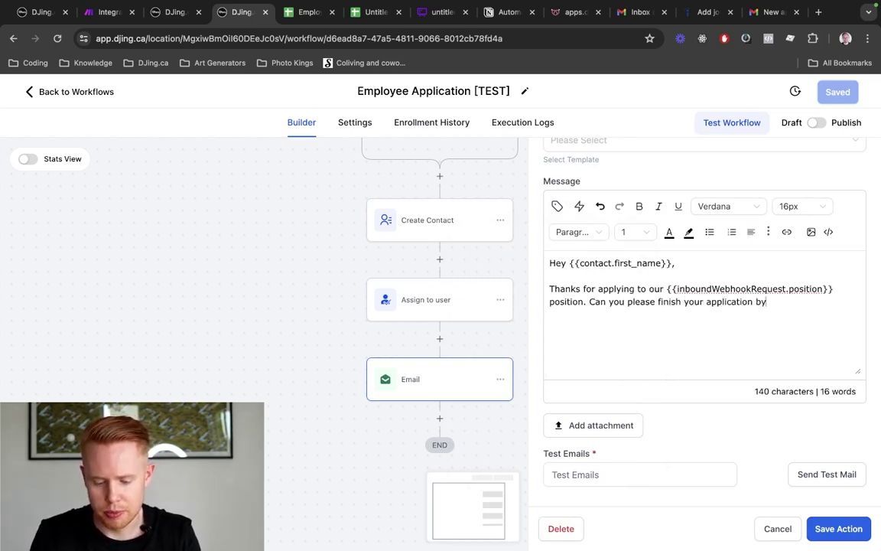
type(" filling out ou")
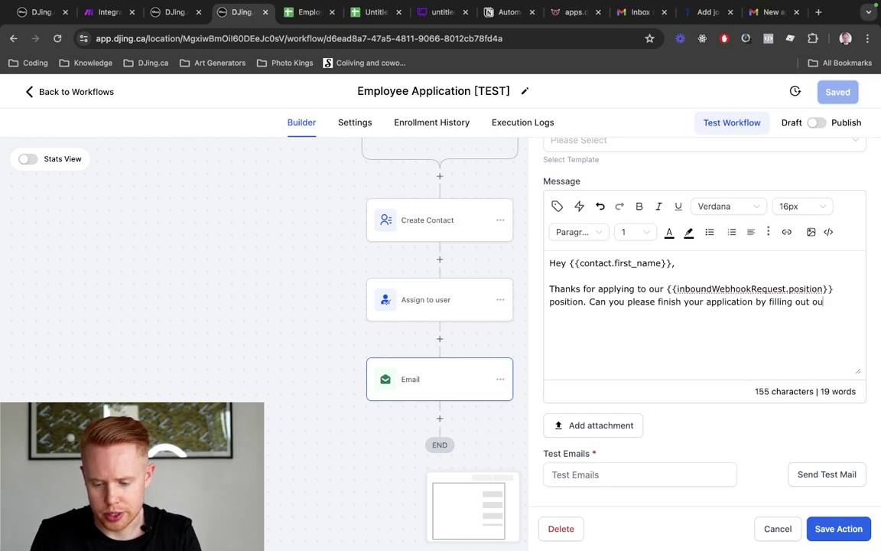
type("r form below:")
key("Return")
key("ctrl+v")
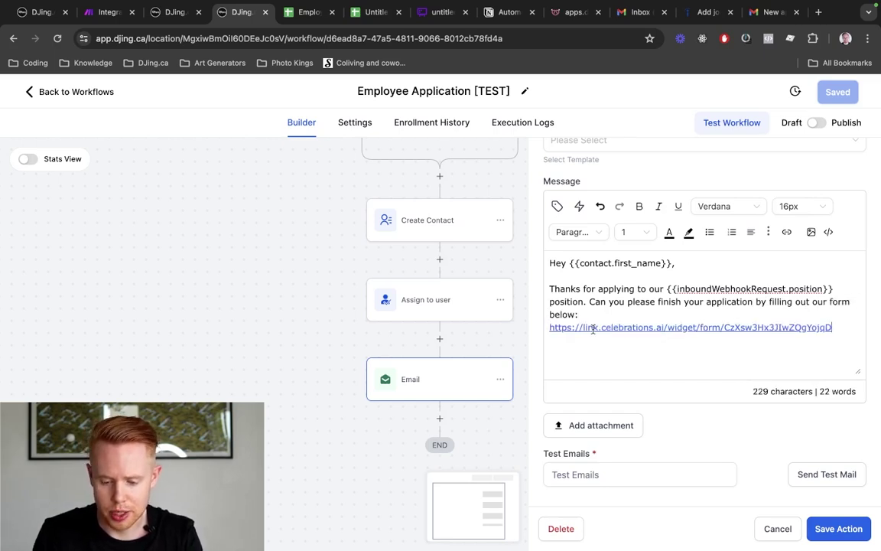
Test the form link in a new tab, then return to the form builder
key("ctrl+t")
type("https://link.celebrations.ai/widget/form/CzXsw3Hx3JIwZQgYojqD")
key("Return")
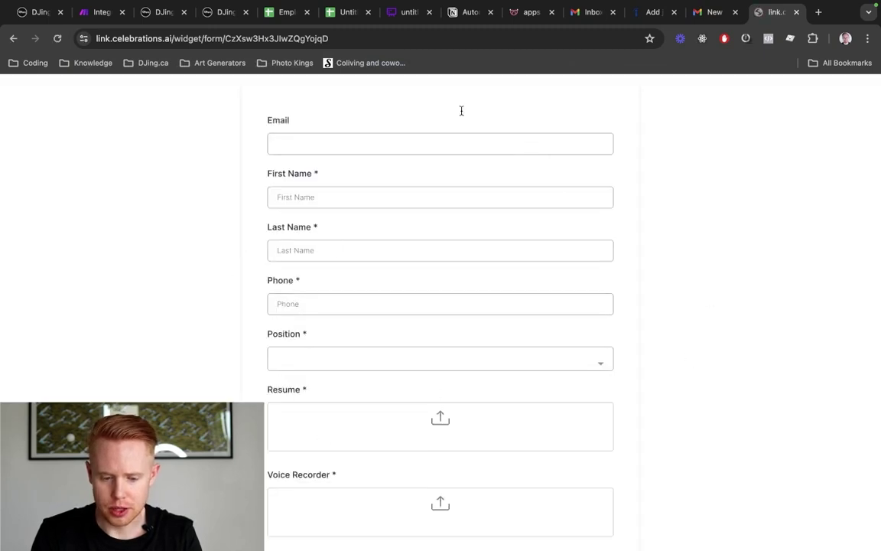
double_click(280, 124)
key("ctrl+w")
left_click(170, 14)
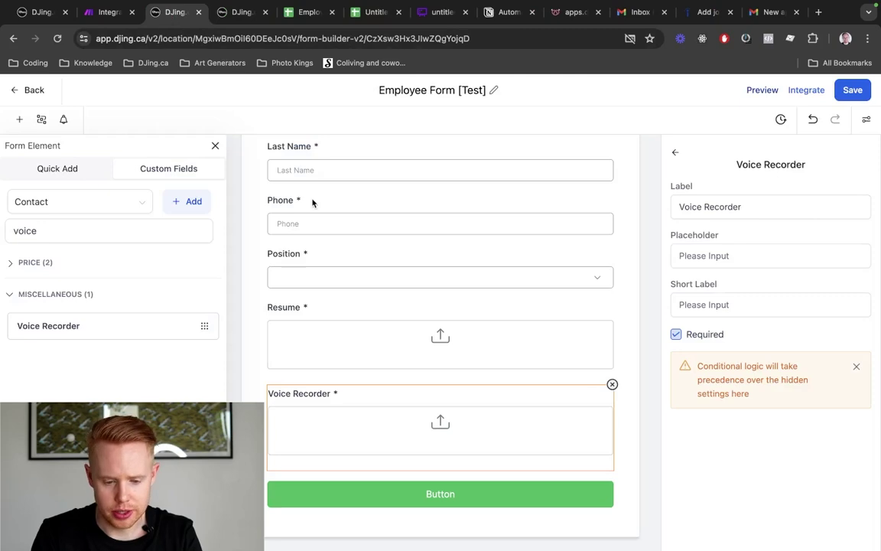
Make the visible Email field required, save the form, and return to the workflow email
scroll(312, 203, "up", 5)
left_click(299, 272)
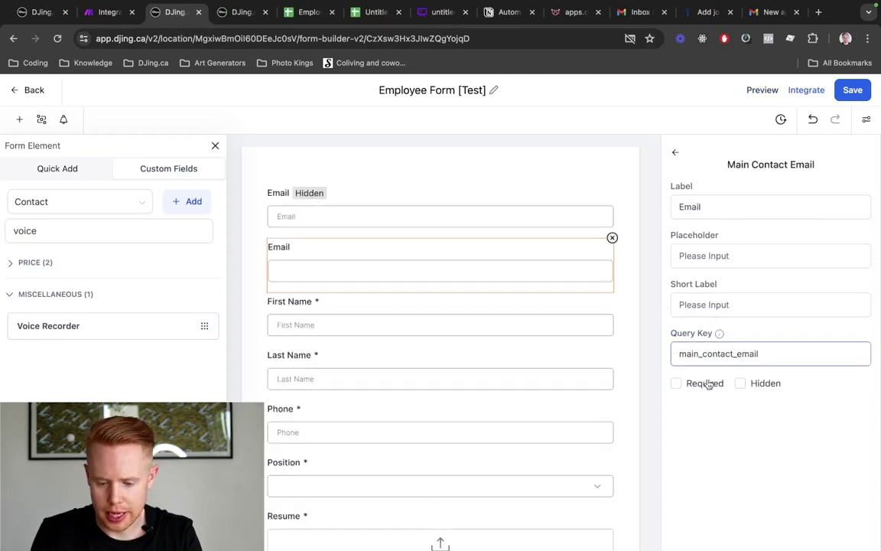
left_click(677, 384)
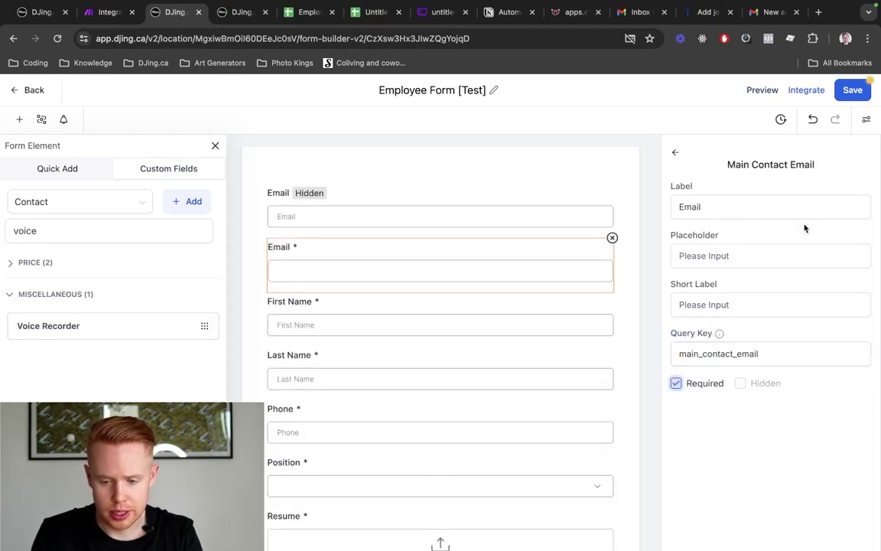
left_click(852, 92)
key("ctrl+Tab")
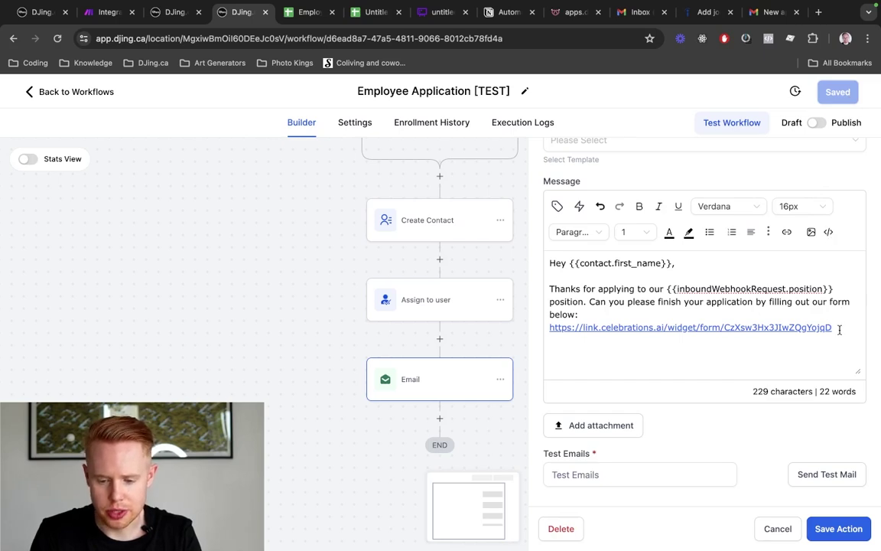
Append ?email={{inboundWebhookRequest.email}} to the email's form link, on the link's own line
key("ctrl+shift+Tab")
key("ctrl+Tab")
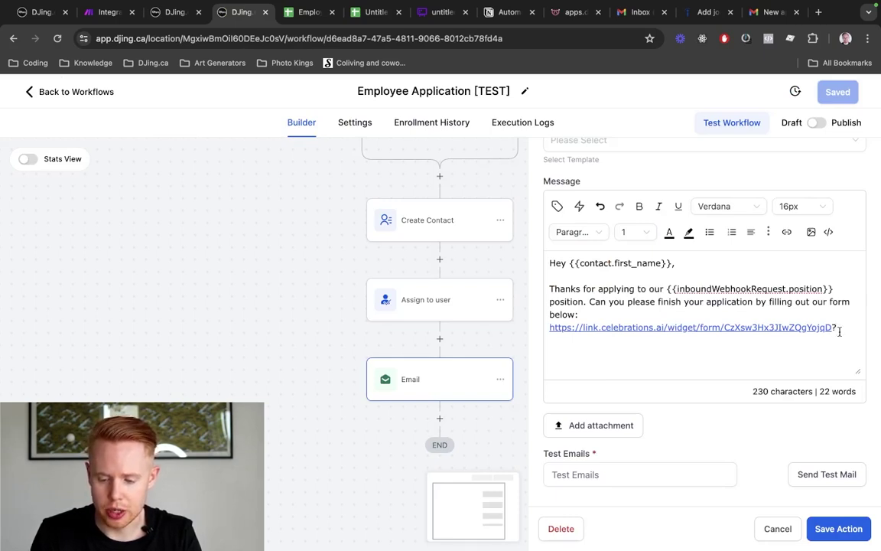
left_click(835, 327)
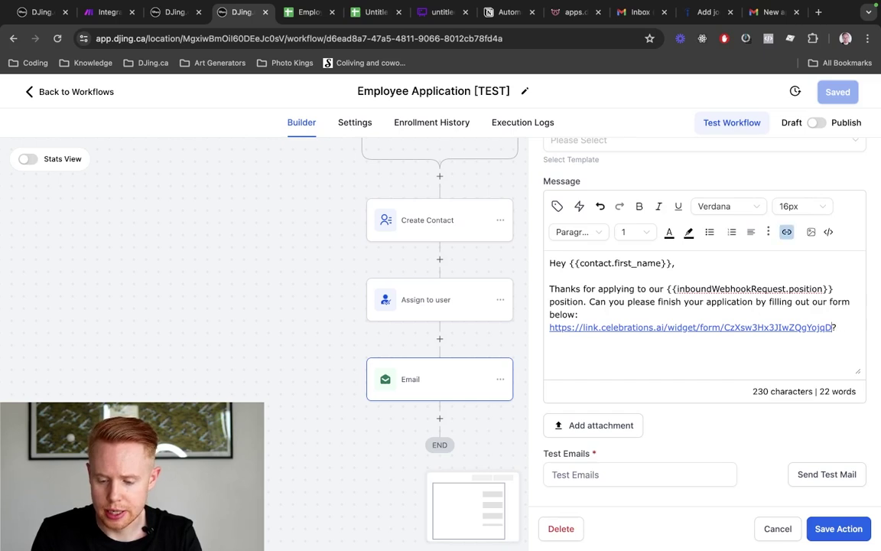
key("Return")
type("email=")
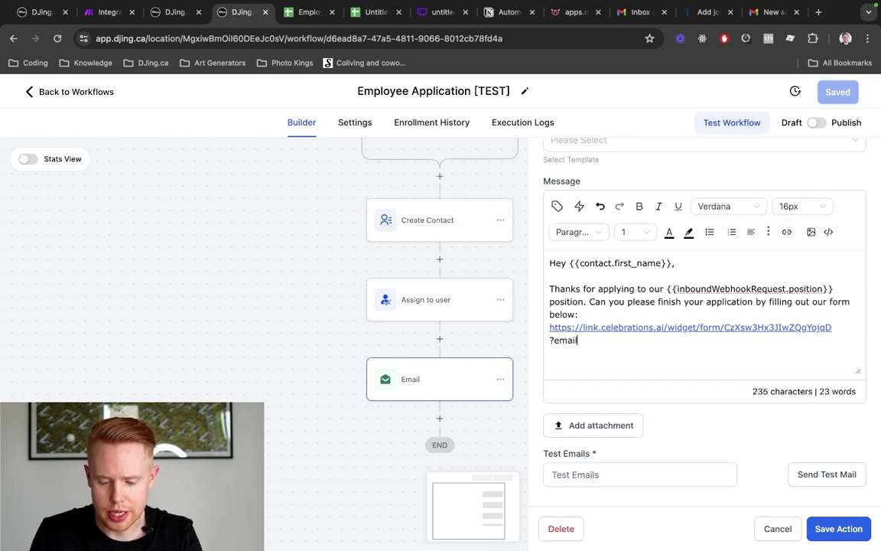
left_click(556, 209)
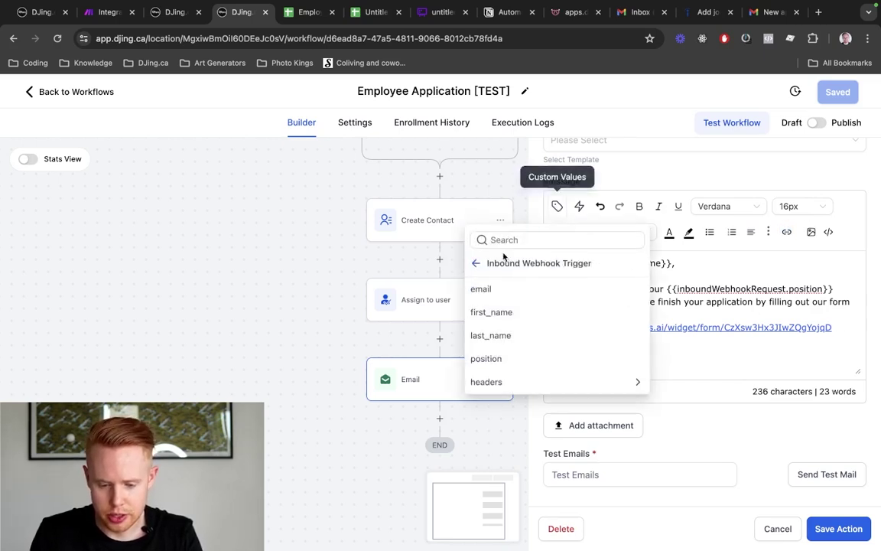
left_click(477, 268)
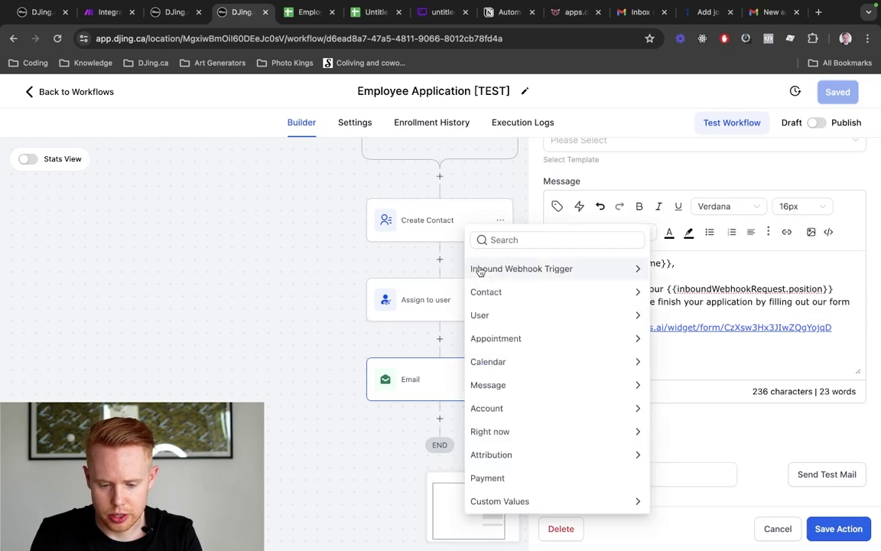
left_click(507, 269)
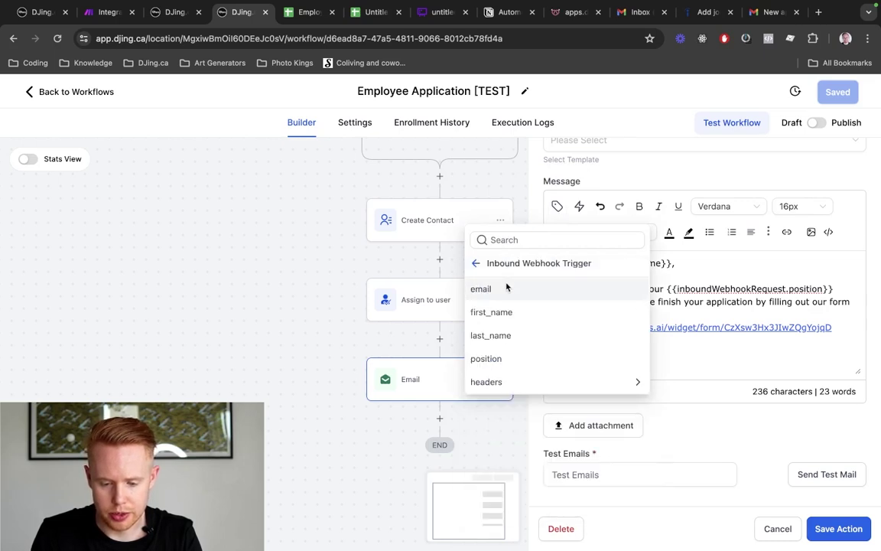
left_click(506, 289)
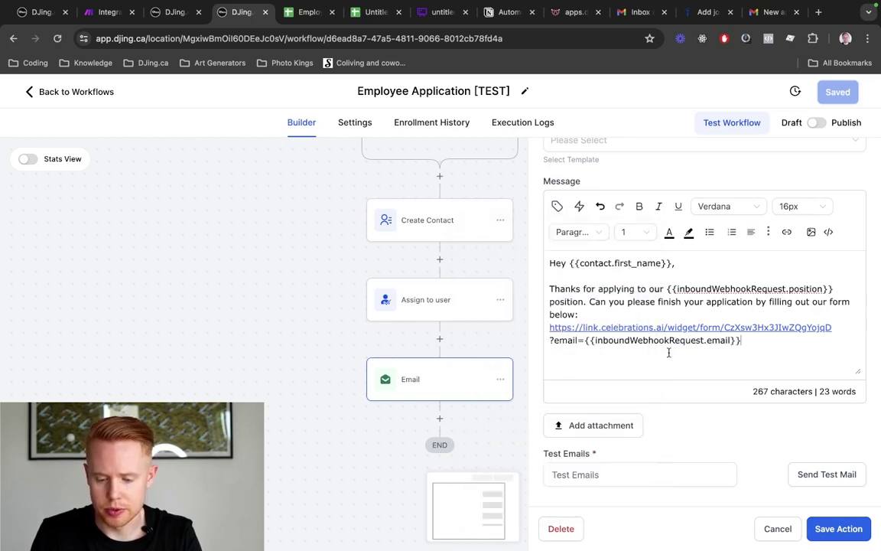
key("super+shift+Left")
key("Left")
key("BackSpace")
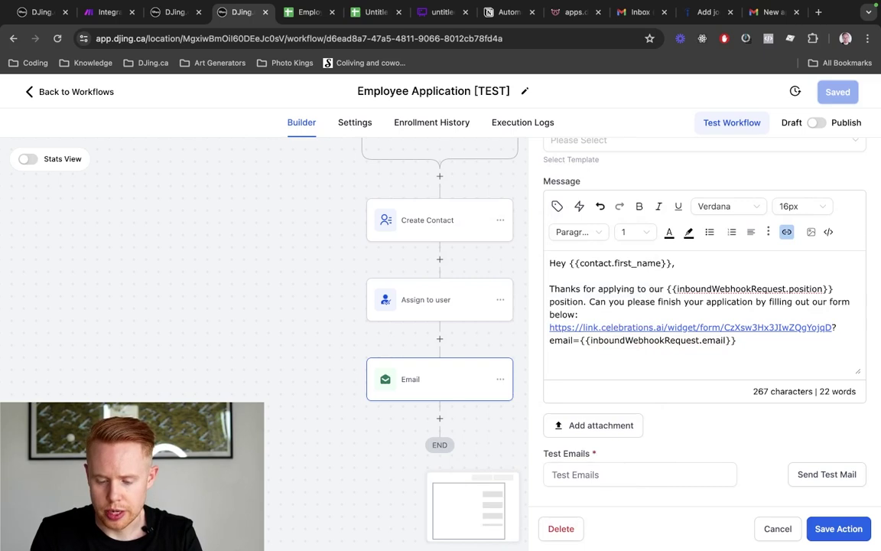
Copy the full form link into a new tab's address bar and select the email placeholder
left_click_drag(753, 342, 524, 326)
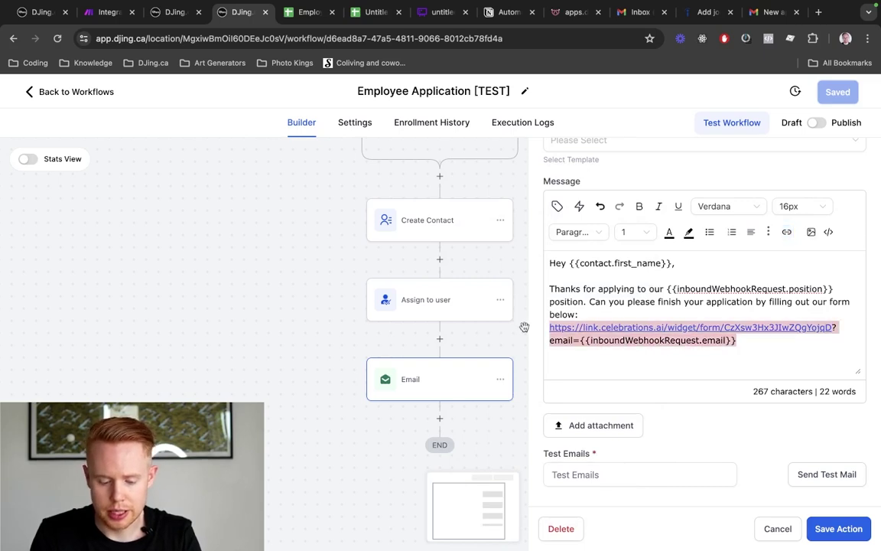
key("super+c")
key("super+t")
key("super+v")
key("alt+shift+Left")
key("alt+shift+Left")
key("alt+shift+Left")
key("alt+shift+Left")
key("alt+shift+Left")
key("alt+shift+Left")
key("alt+shift+Right")
key("alt+shift+Right")
key("alt+shift+Right")
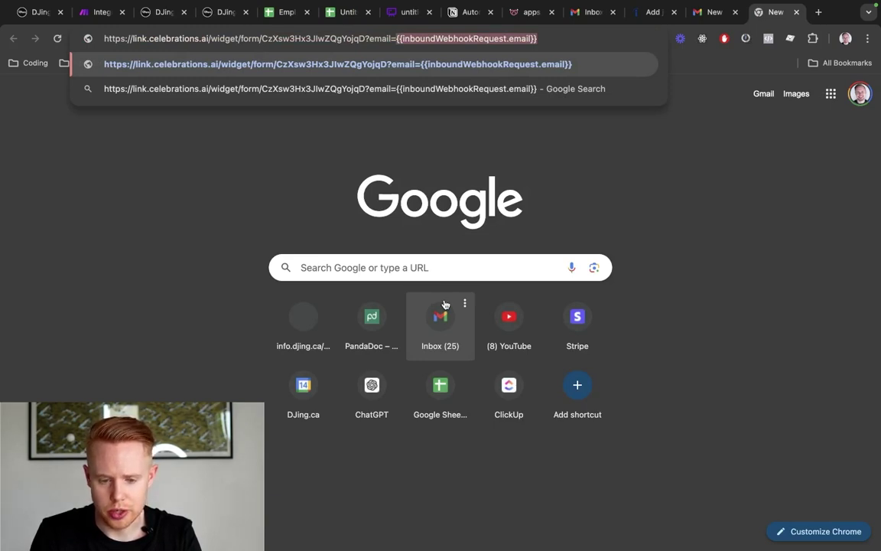
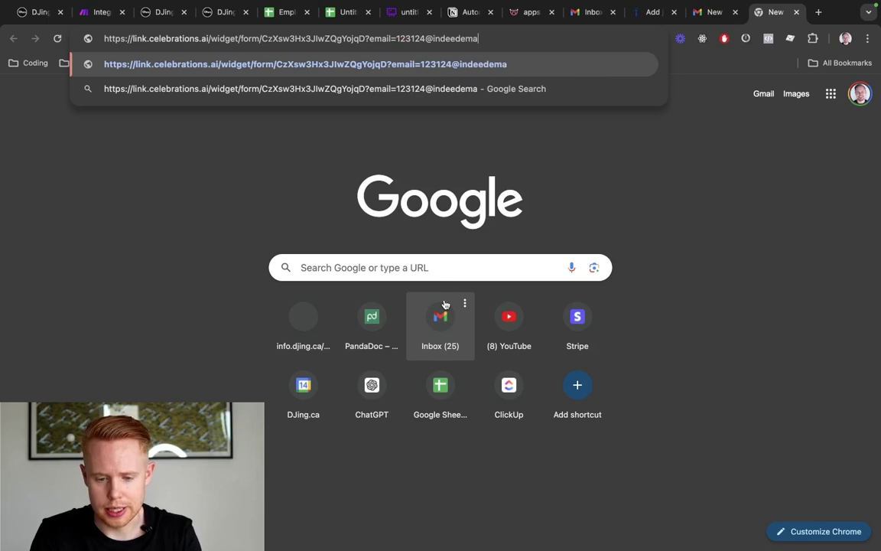
Load the form link with a sample test email in place of the placeholder and try the Email field
key("Return")
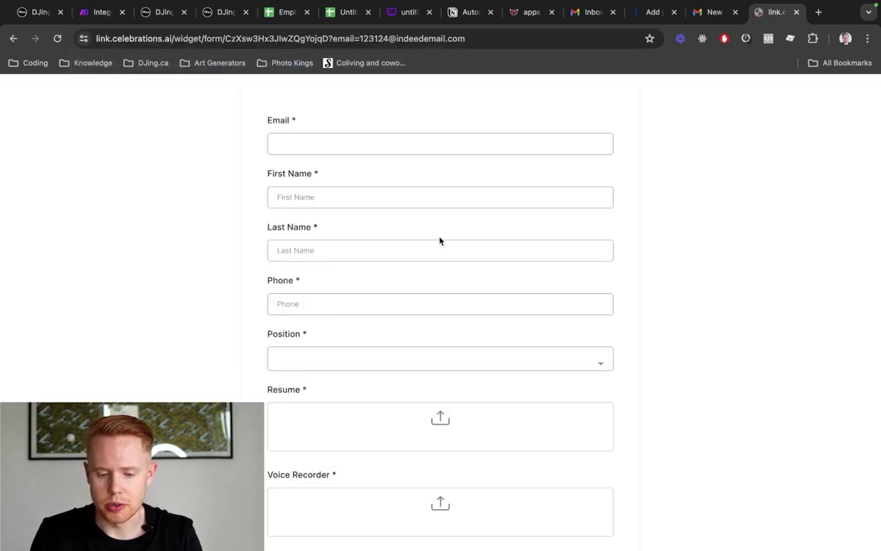
left_click(355, 146)
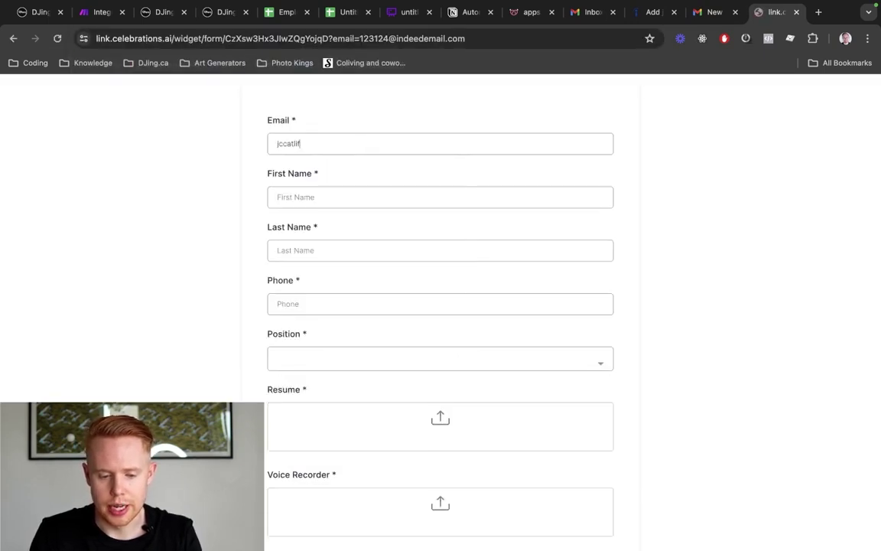
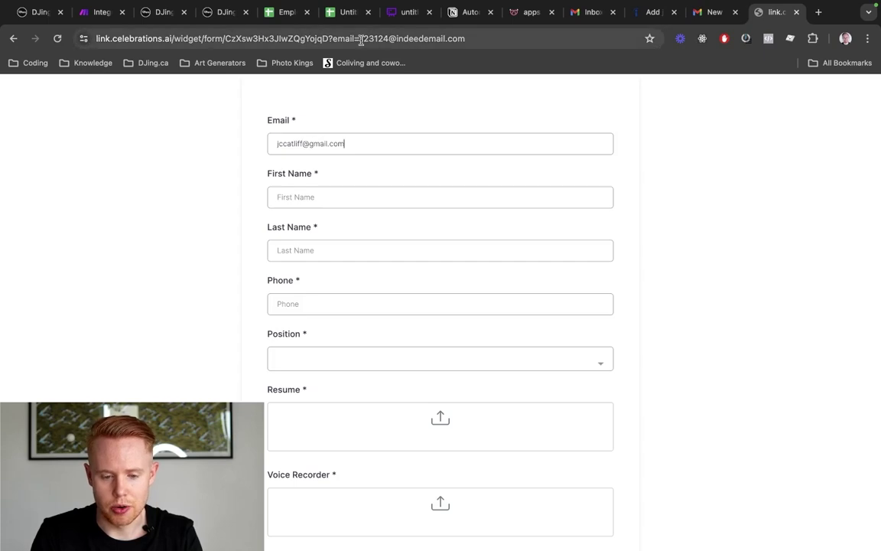
left_click_drag(361, 40, 474, 40)
triple_click(278, 150)
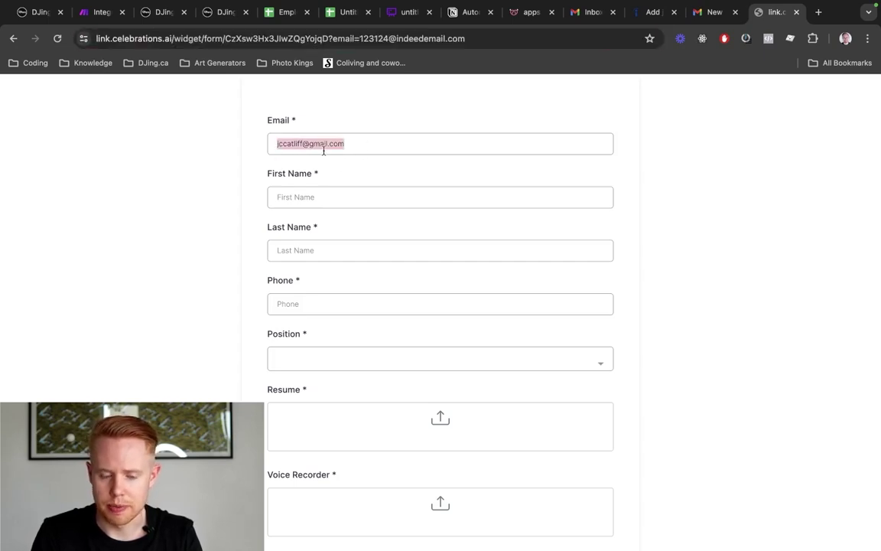
key("super+3")
End the email with a 'Best,' sign-off followed by the User Full Name custom value
key("super+4")
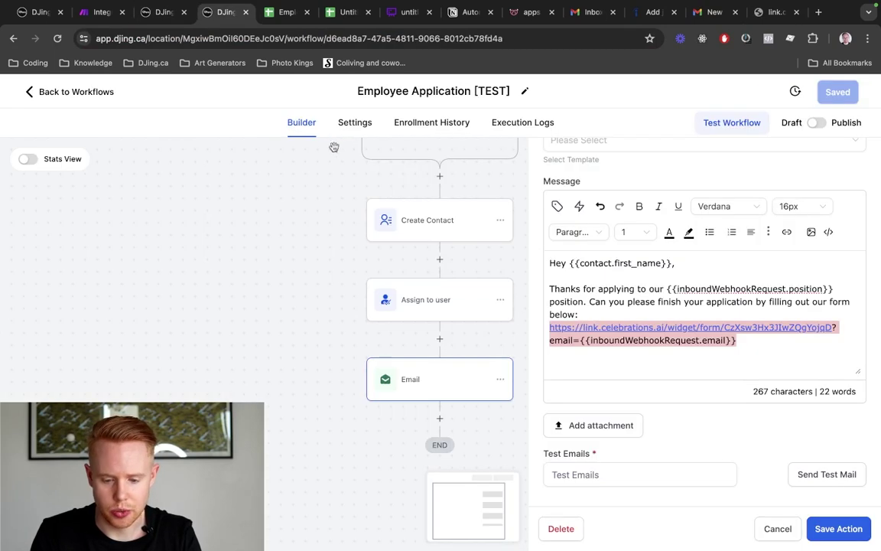
left_click(740, 349)
type("Best,")
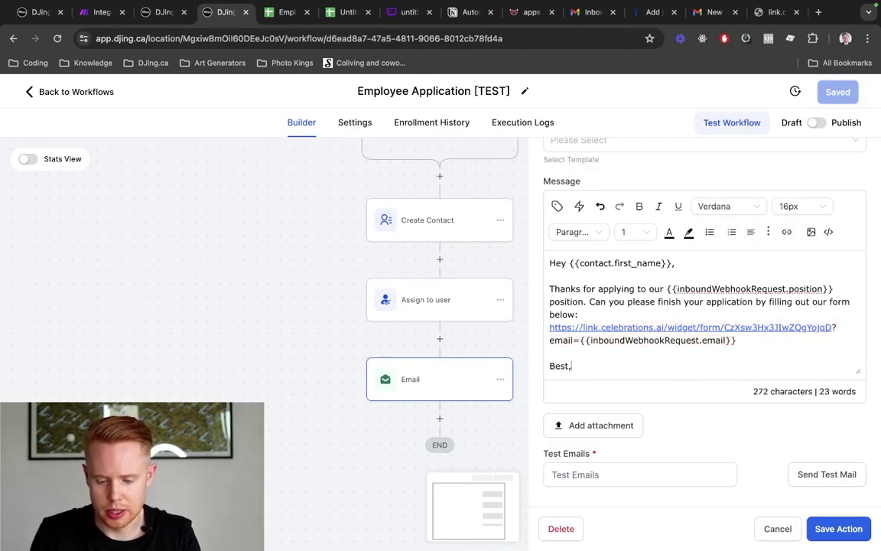
key("Return")
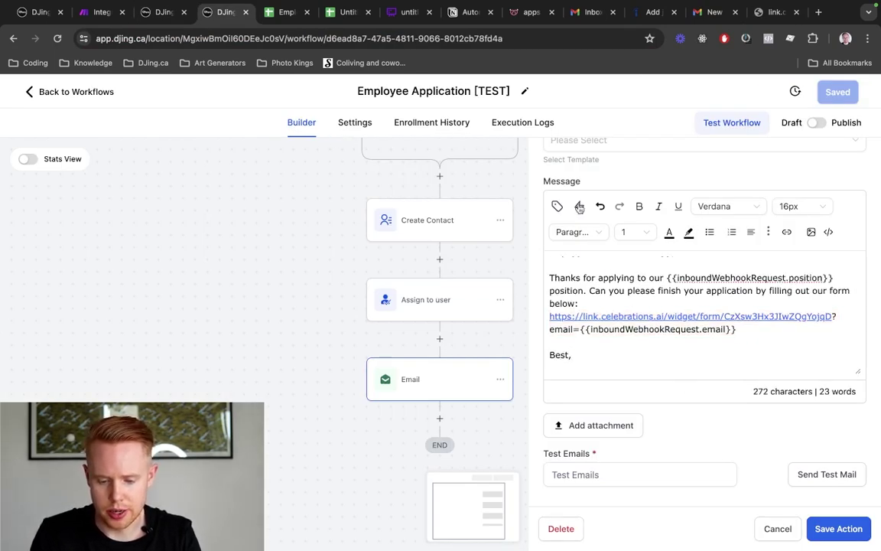
left_click(557, 206)
left_click(479, 264)
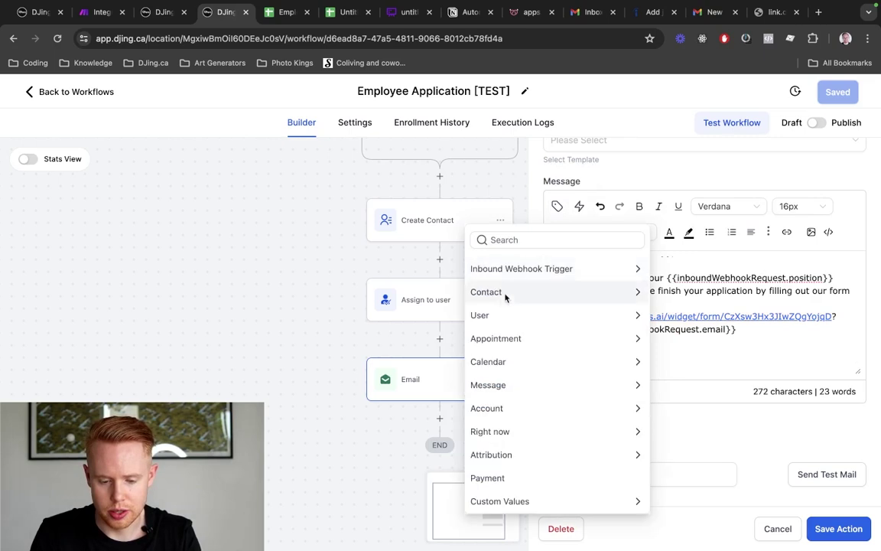
left_click(500, 313)
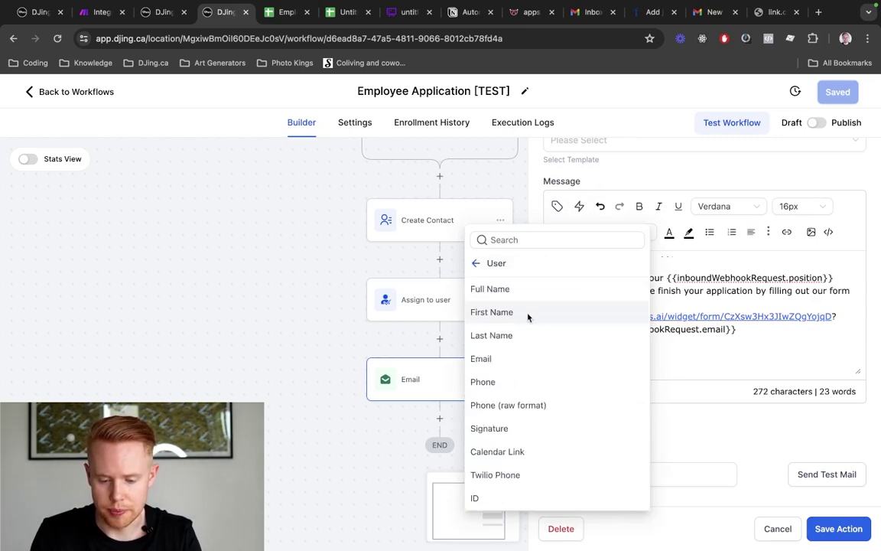
left_click(528, 289)
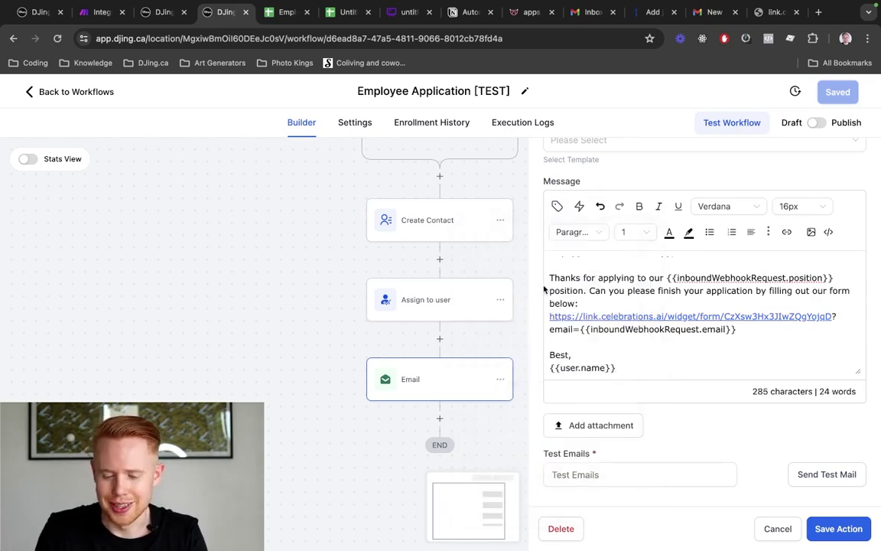
Save the email action and the whole workflow
scroll(632, 301, "up", 2)
scroll(634, 294, "down", 2)
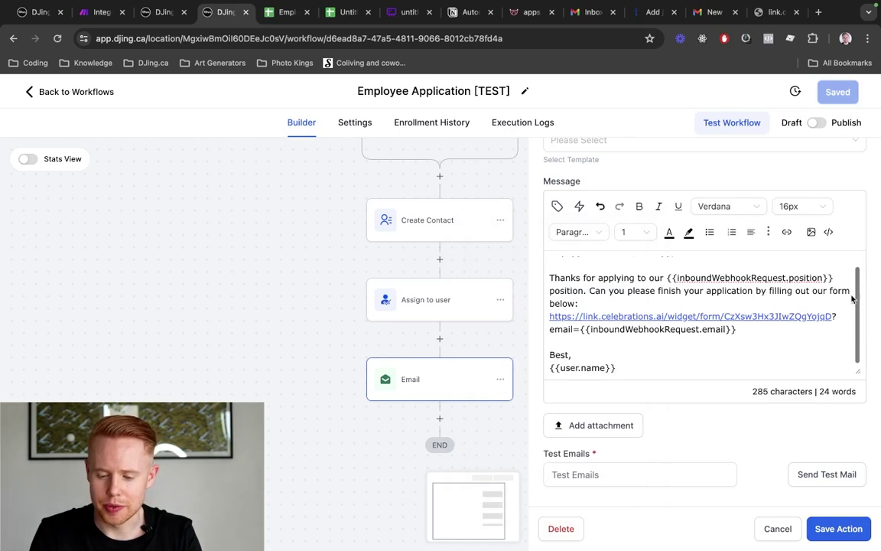
left_click(839, 528)
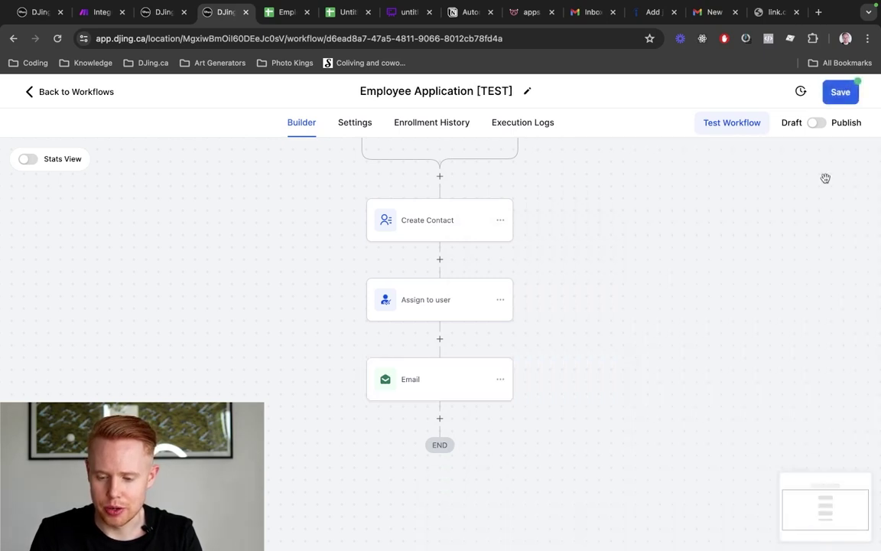
left_click(836, 92)
scroll(482, 299, "down", 2)
left_click(443, 330)
type("wait")
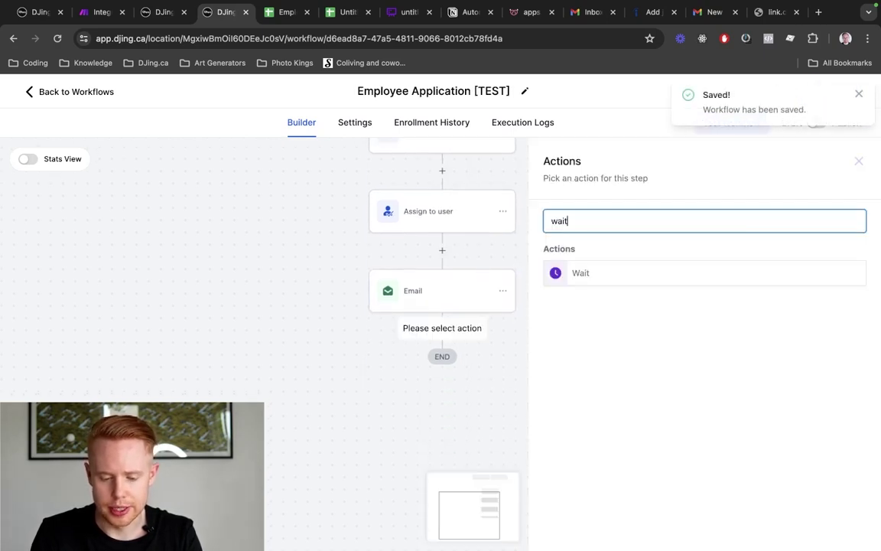
left_click(596, 268)
double_click(380, 353)
type("1")
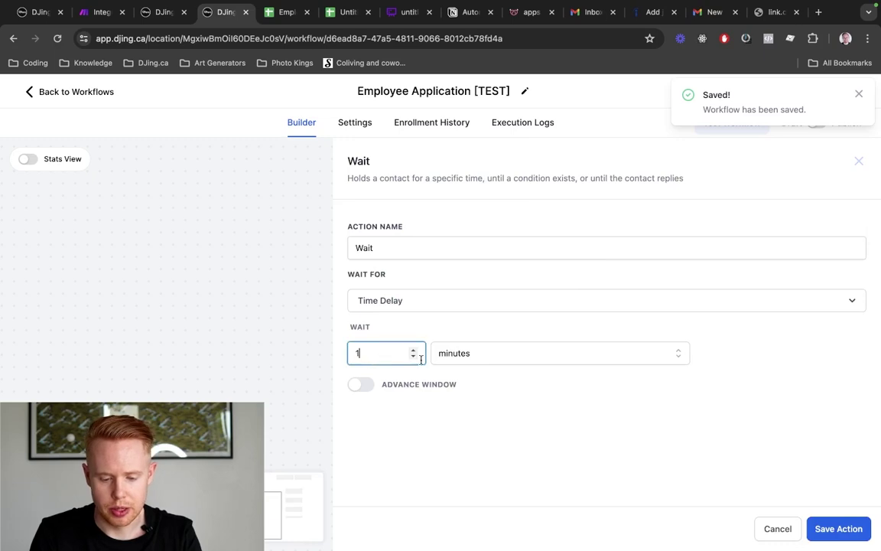
left_click(452, 354)
left_click(450, 424)
left_click(818, 524)
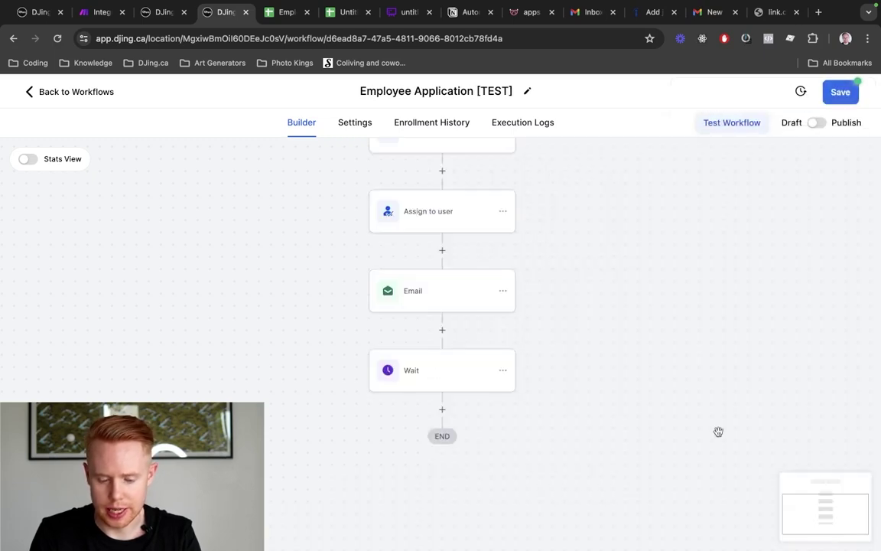
scroll(612, 383, "down", 1)
left_click(505, 244)
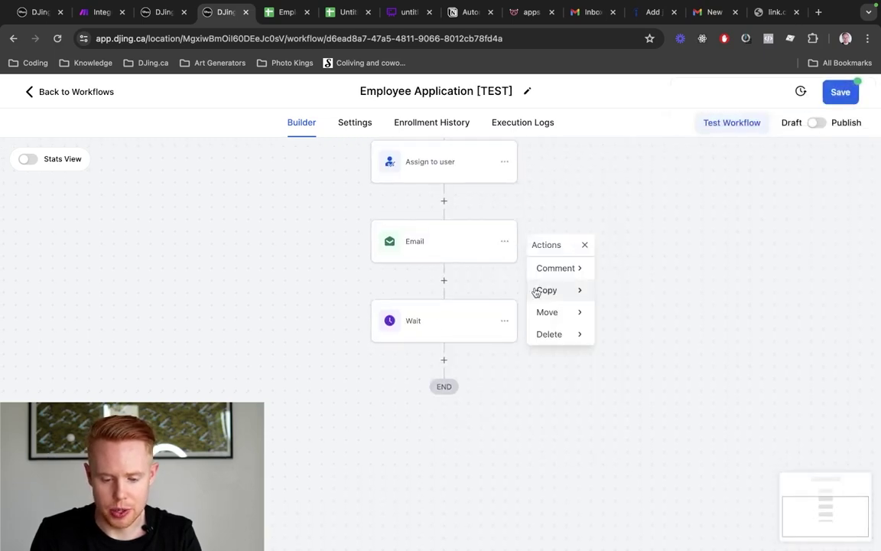
mouse_move(546, 290)
left_click(652, 264)
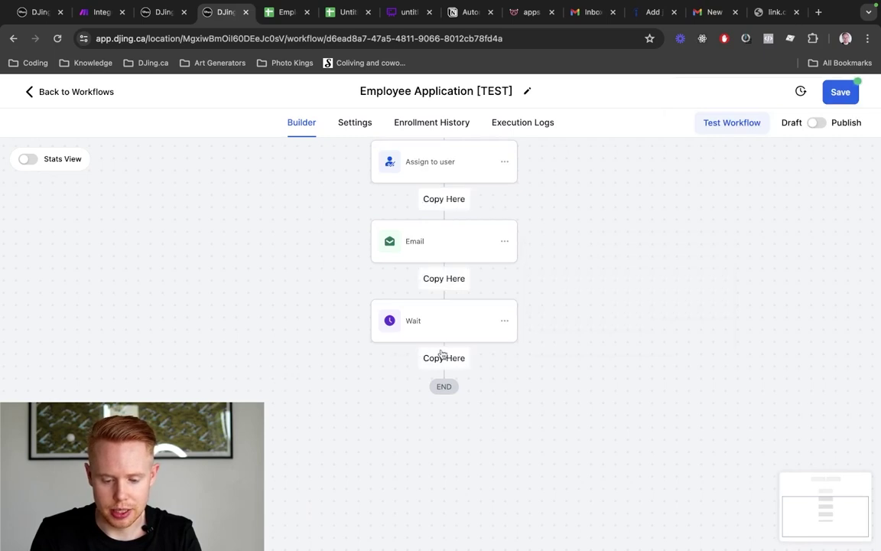
left_click(446, 357)
left_click(453, 310)
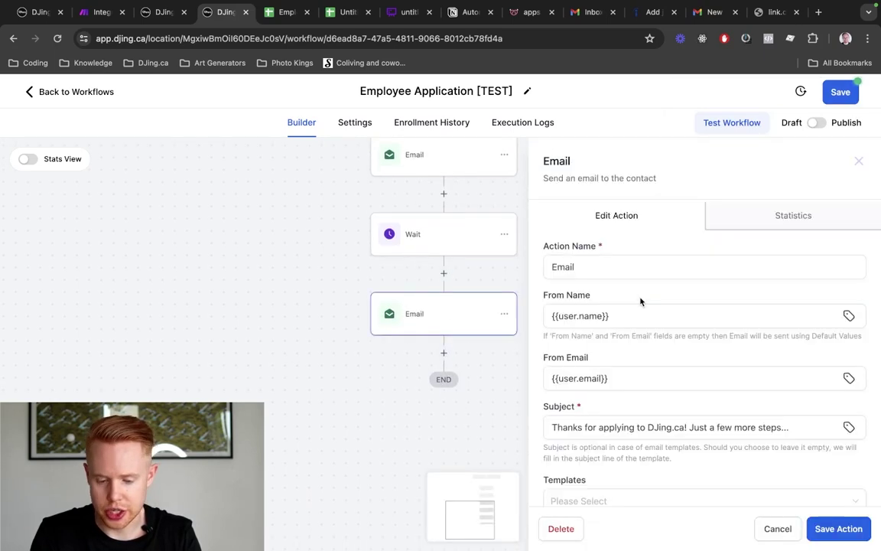
left_click(774, 523)
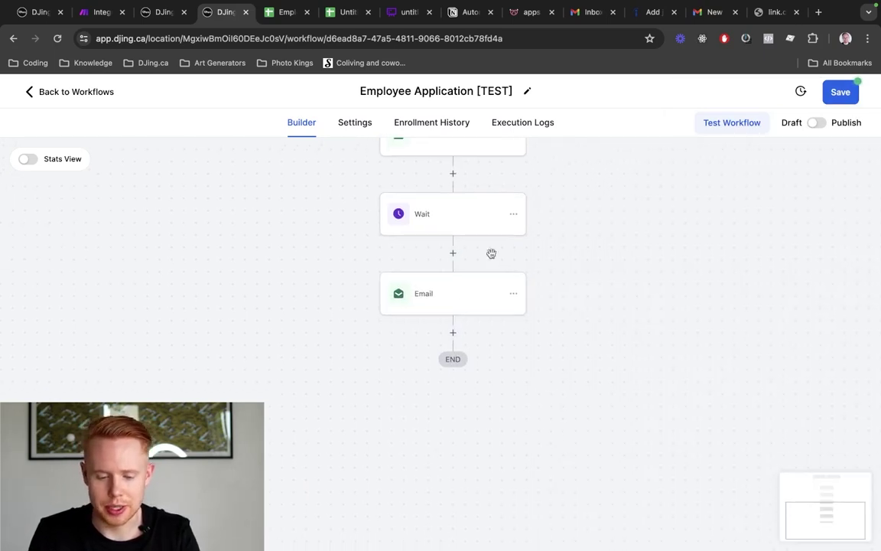
left_click(513, 214)
mouse_move(545, 264)
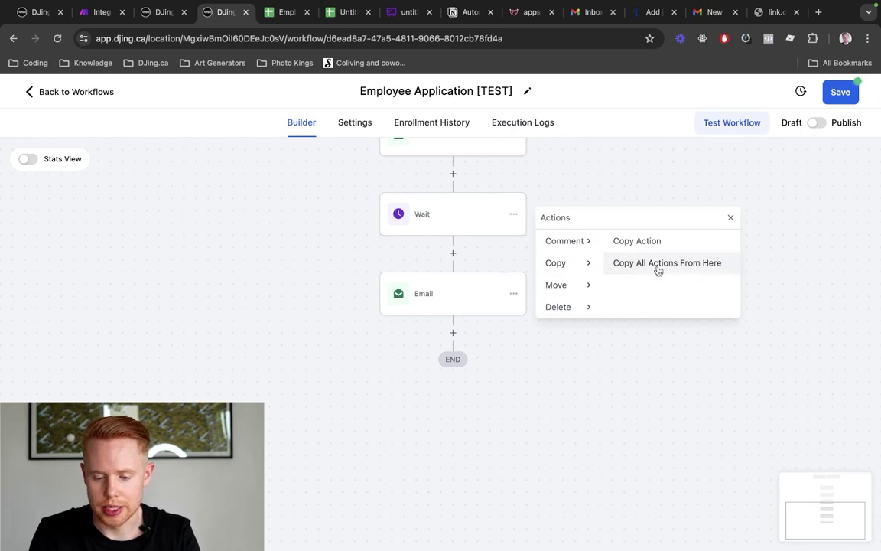
left_click(657, 267)
left_click(454, 335)
scroll(606, 386, "down", 3)
scroll(606, 385, "down", 1)
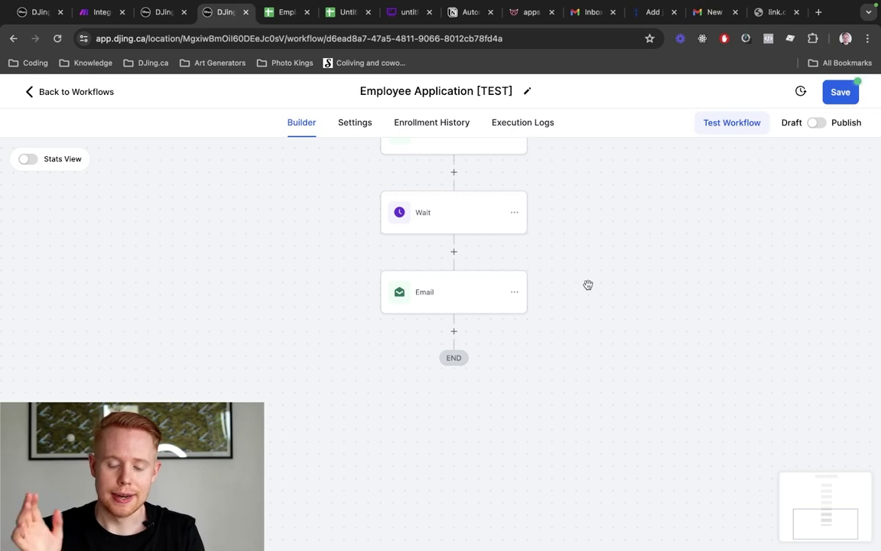
left_click(454, 330)
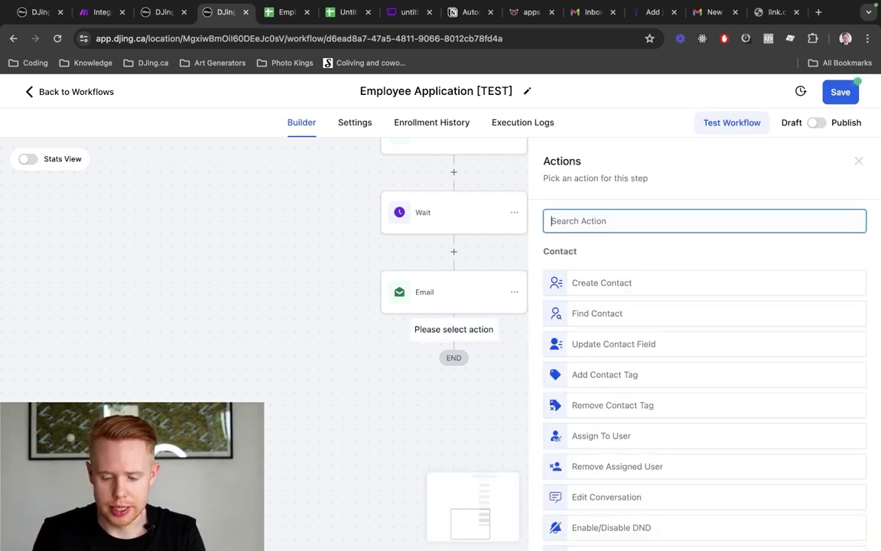
type("sms")
left_click(604, 274)
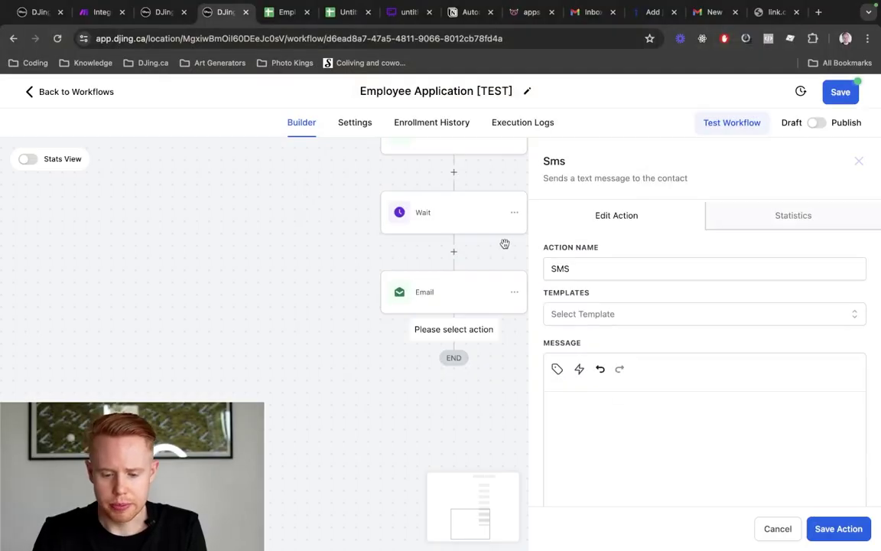
Discard the SMS step and add a WhatsApp step using the inquiry_received template after Email
left_click(778, 529)
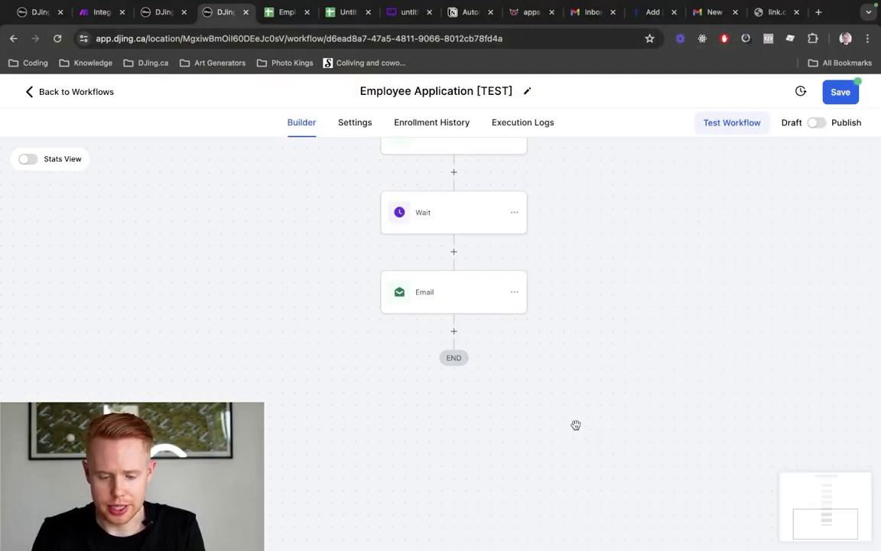
left_click(455, 332)
type("what")
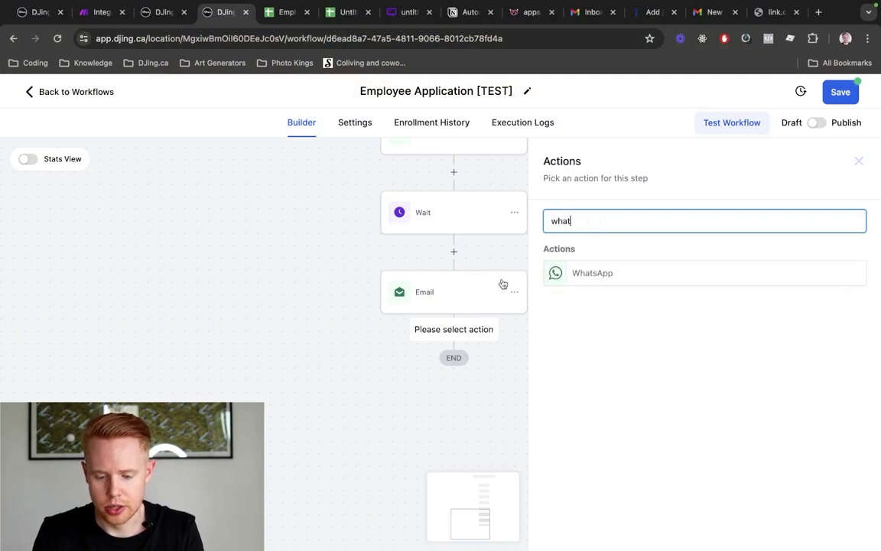
left_click(577, 276)
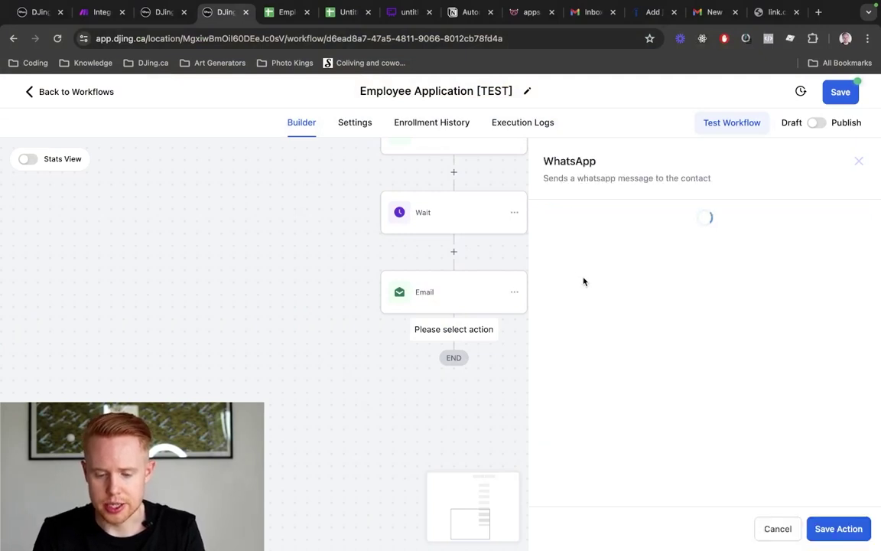
left_click(597, 309)
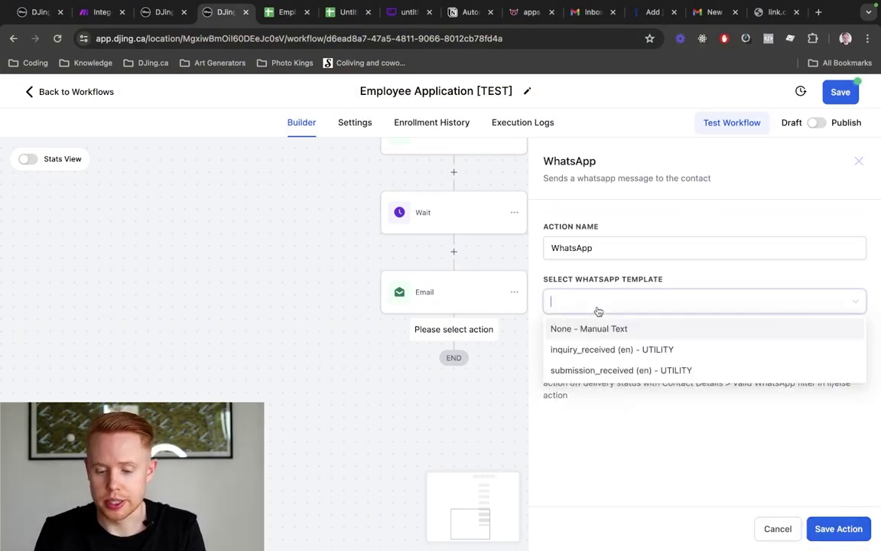
left_click(604, 351)
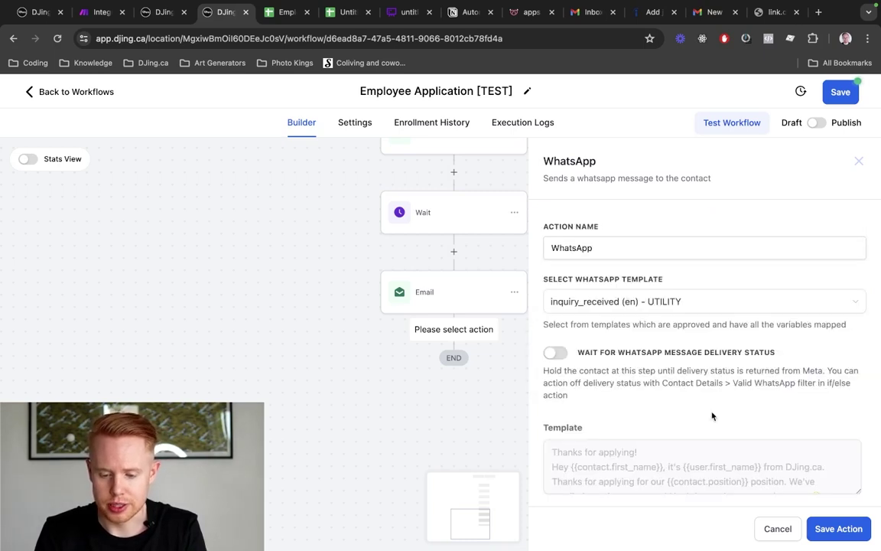
left_click(820, 529)
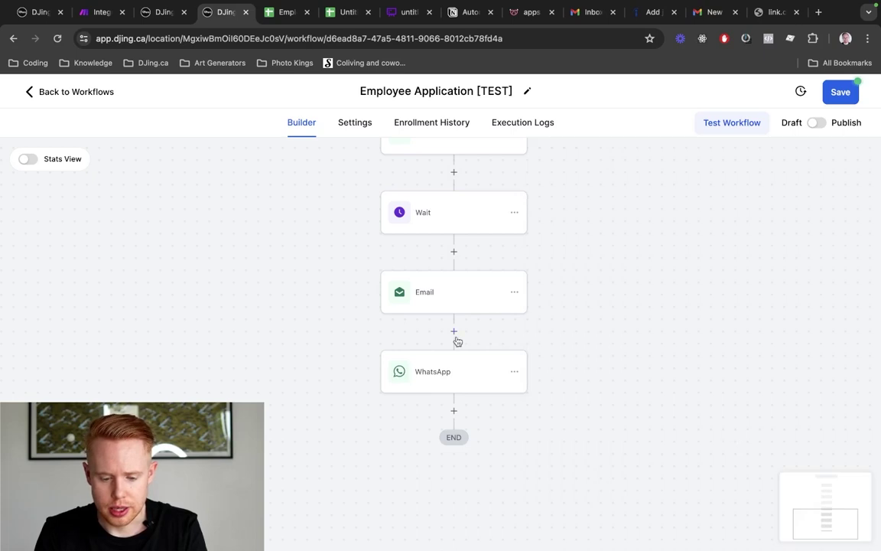
left_click(452, 329)
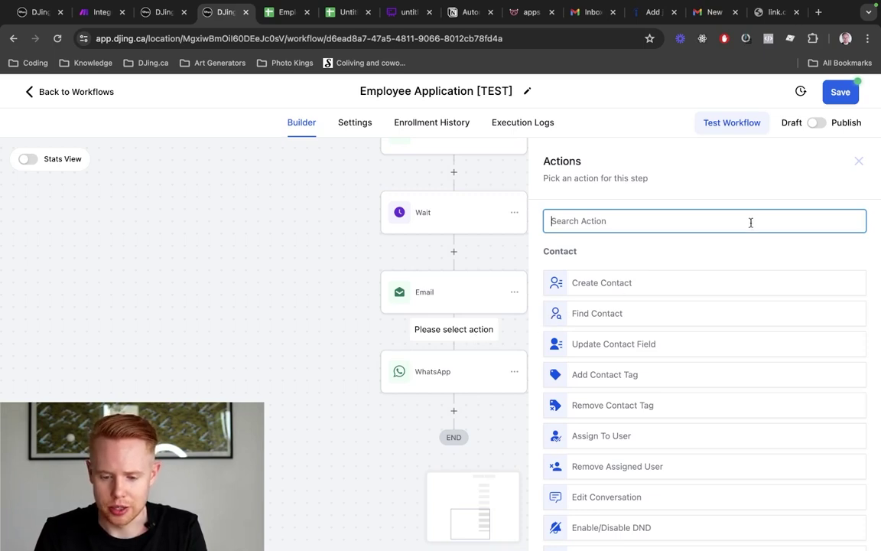
Add an If / Else step named WhatsApp with its first branch named Phone
type("if")
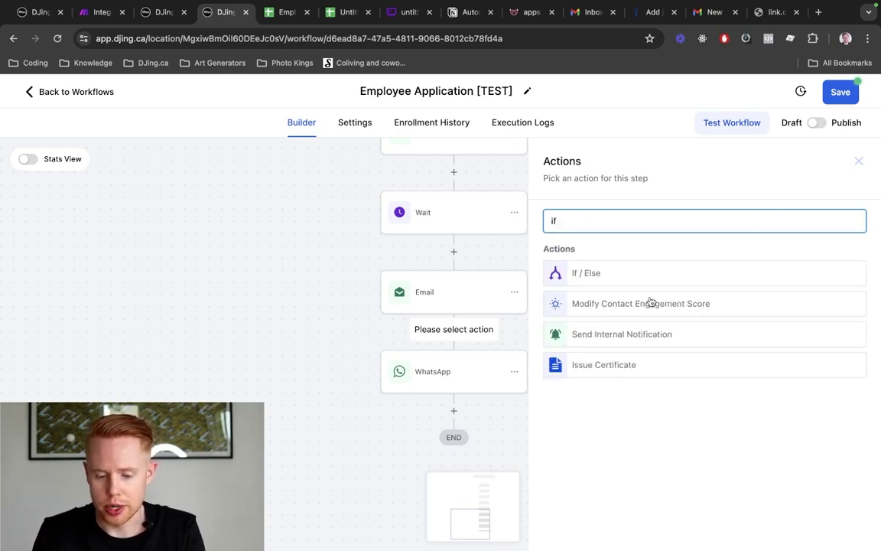
left_click(642, 282)
left_click(421, 250)
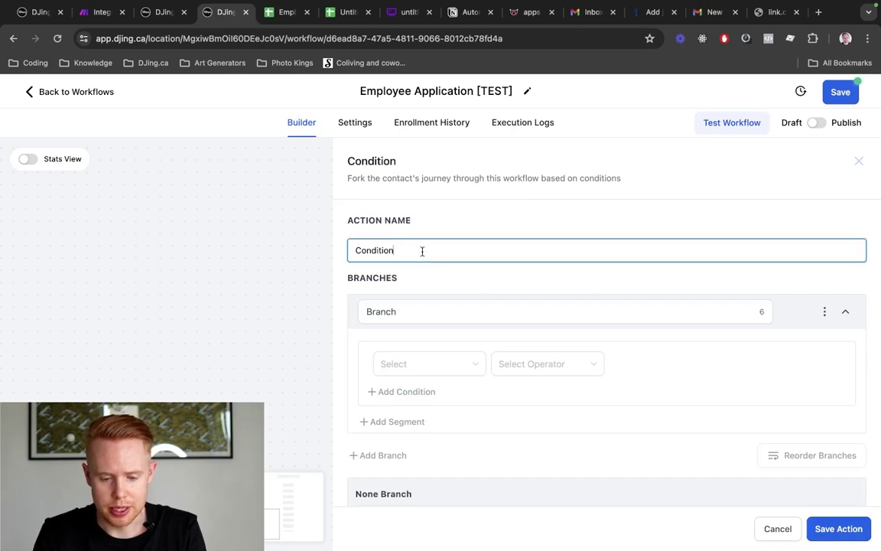
key("ctrl+a")
type("W")
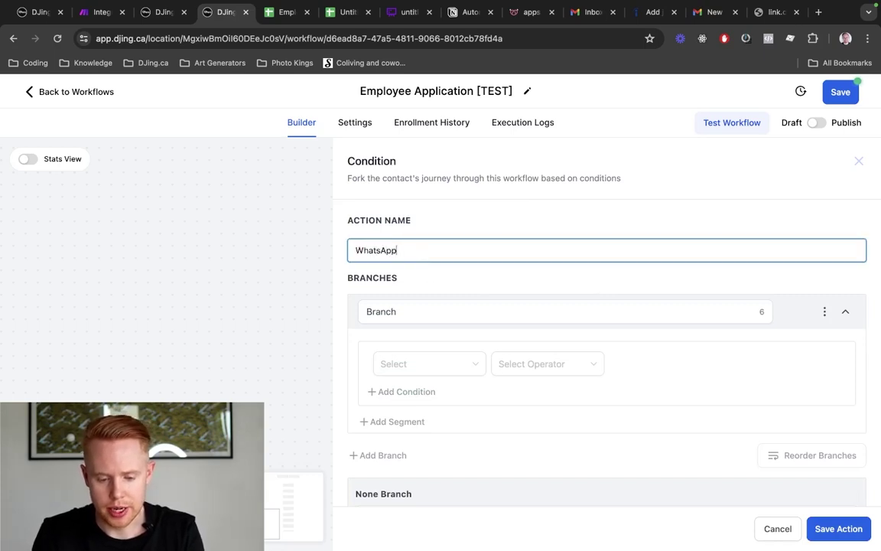
key("Tab")
type("Phone")
Set the Phone branch condition to Contact Details > Phone is not empty and save
left_click(400, 364)
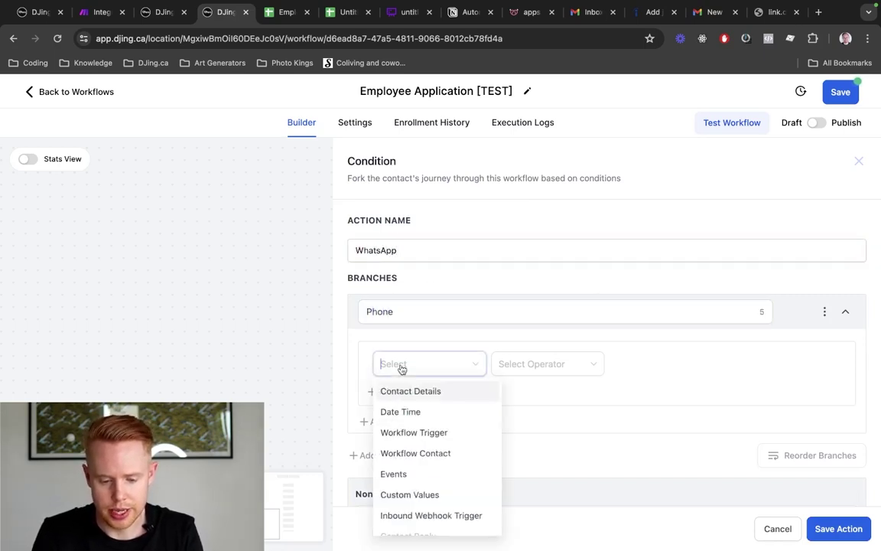
left_click(421, 400)
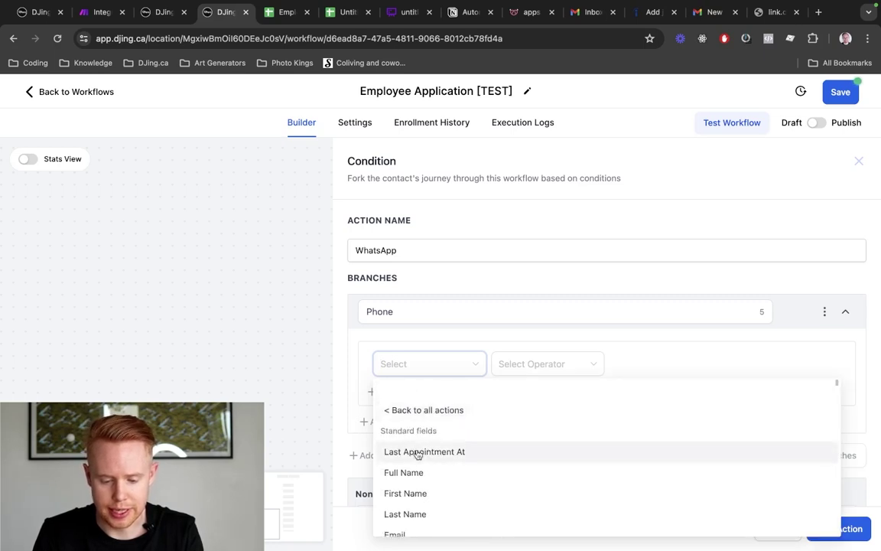
scroll(416, 466, "down", 2)
left_click(411, 485)
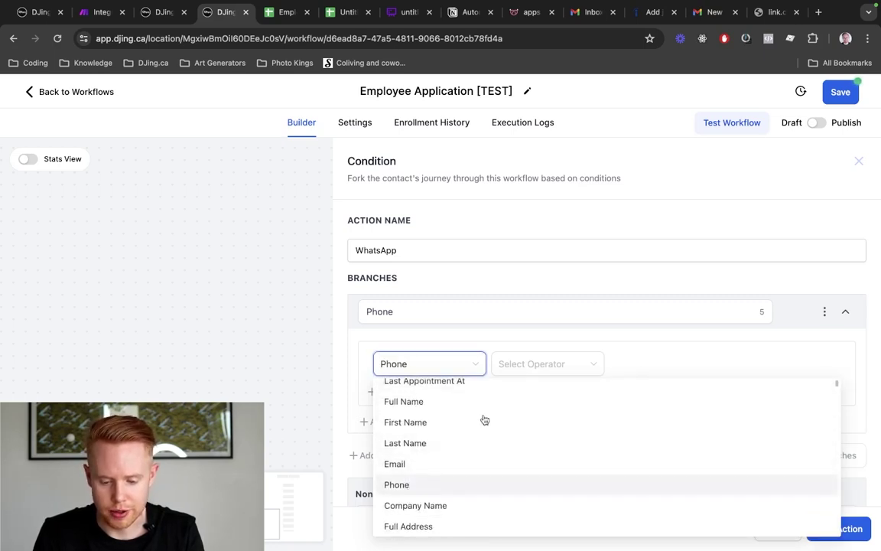
left_click(524, 365)
left_click(539, 475)
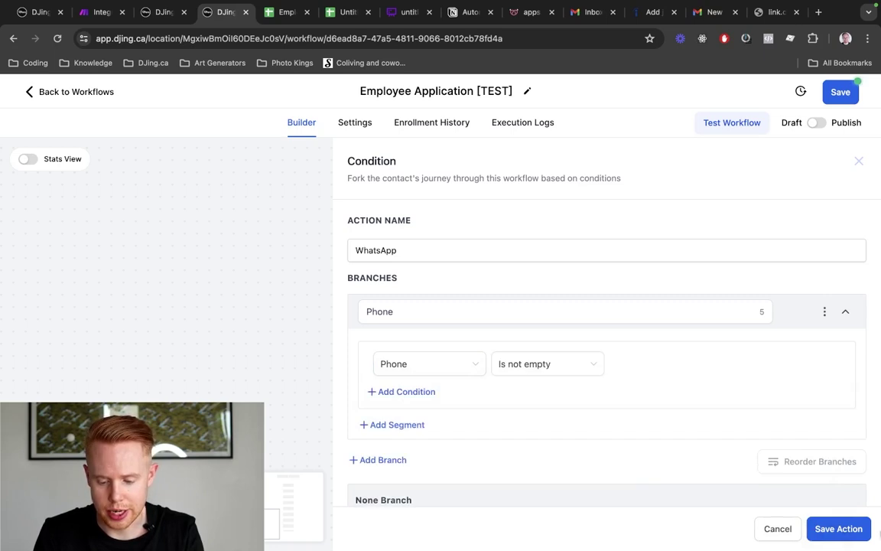
left_click(852, 540)
scroll(533, 328, "down", 5)
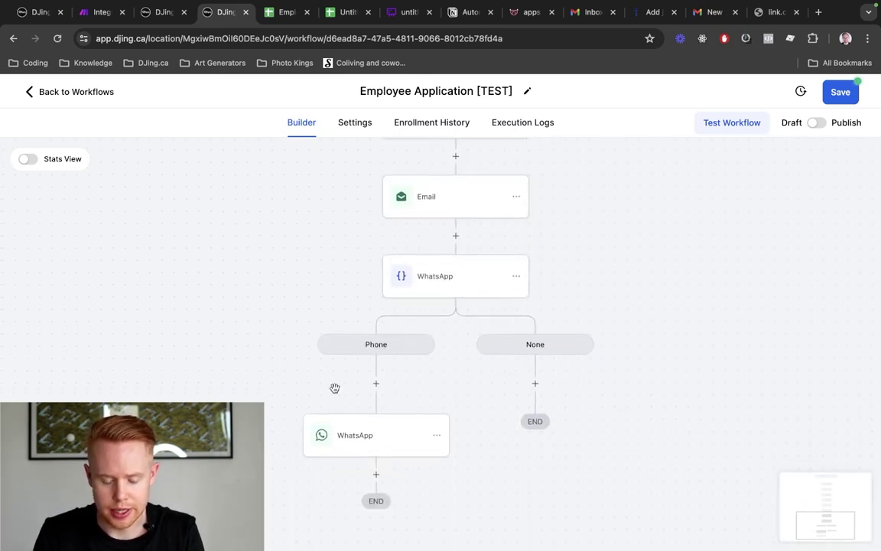
scroll(417, 252, "up", 2)
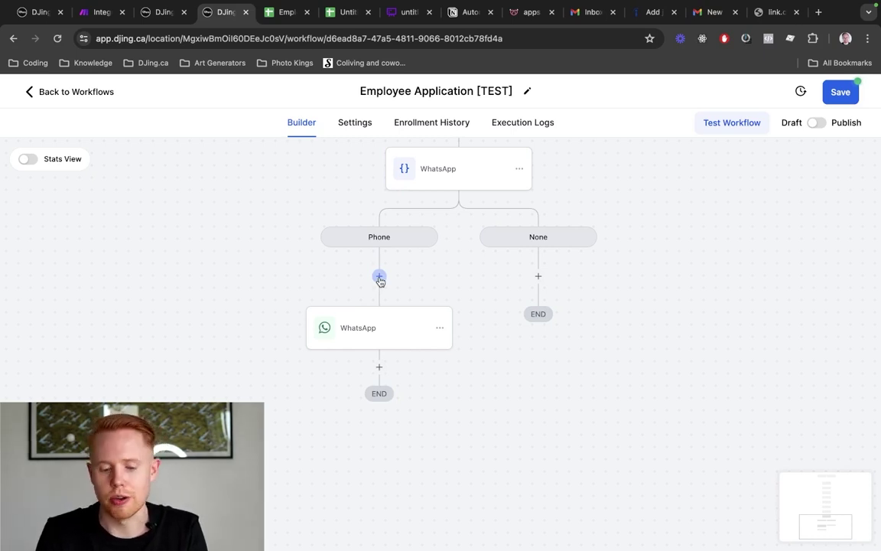
Add a Drip step (batch size 1, 6-minute interval) before WhatsApp and save the workflow
left_click(379, 277)
type("drip")
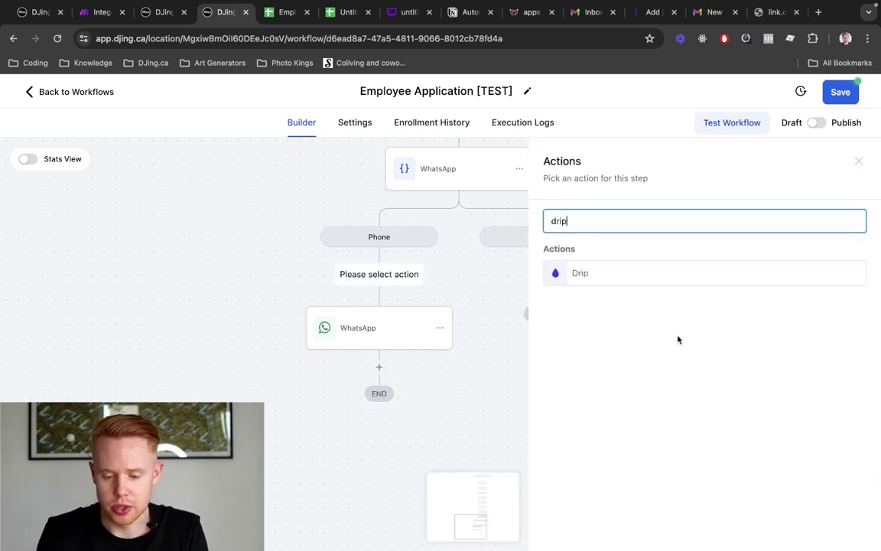
left_click(652, 275)
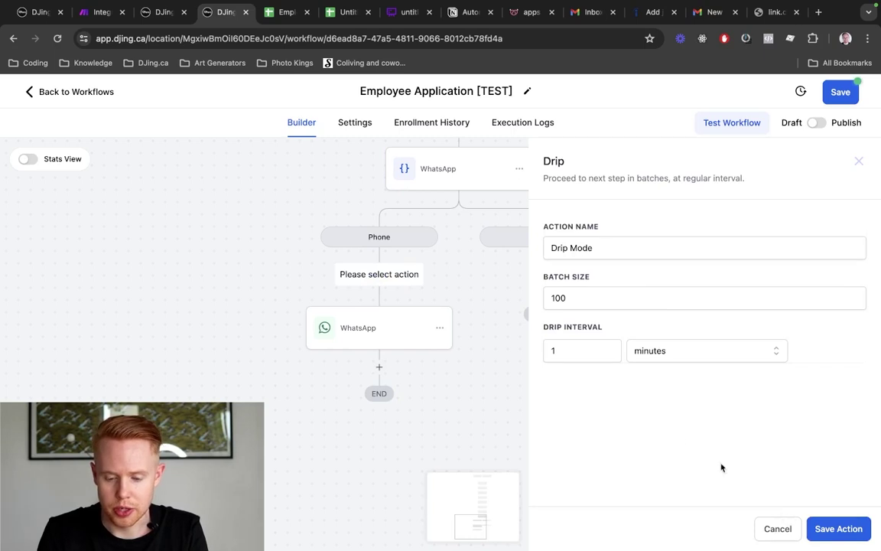
double_click(567, 295)
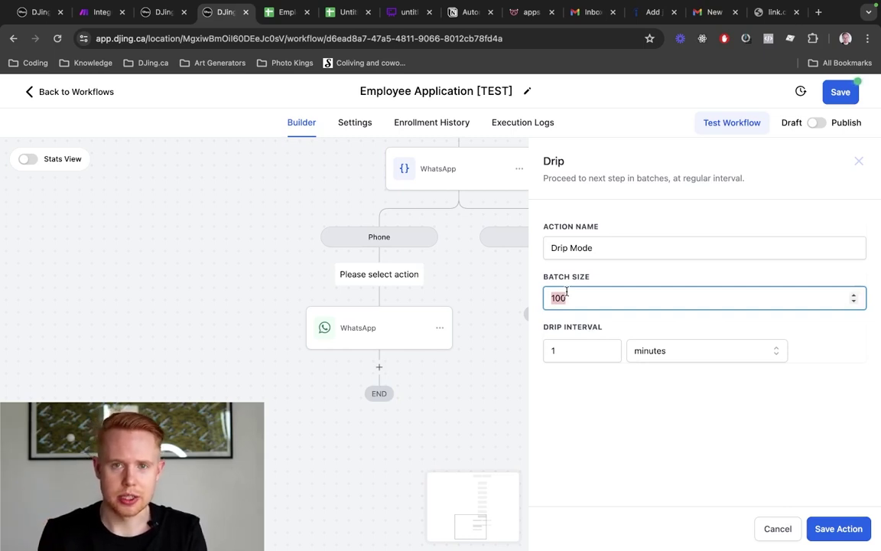
type("1")
double_click(569, 345)
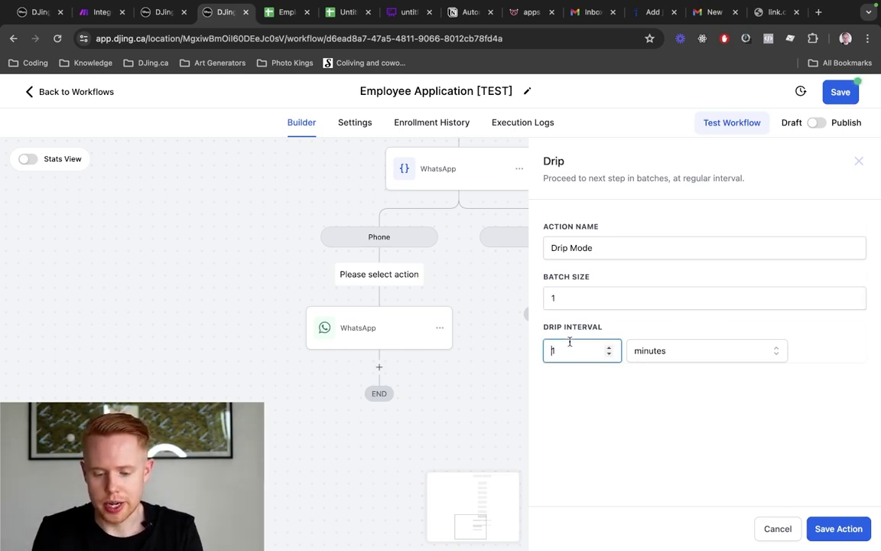
type("6")
left_click(839, 529)
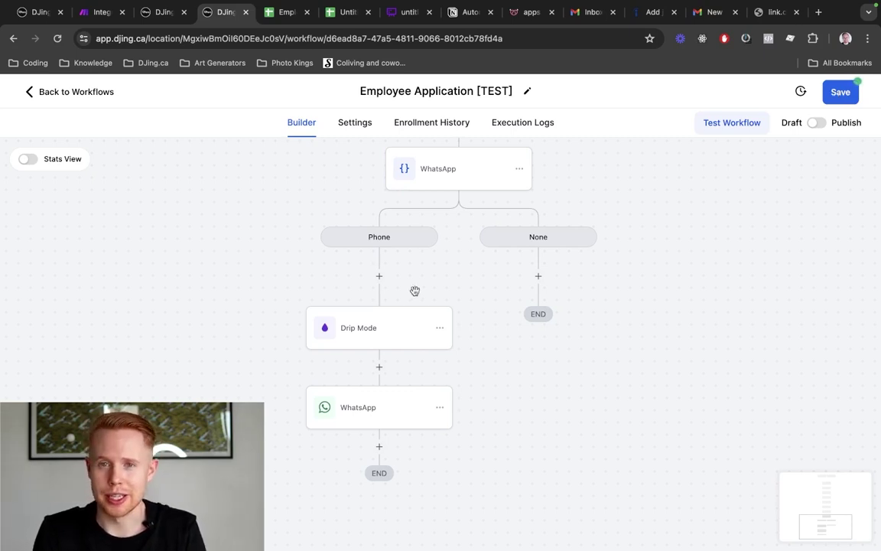
left_click(834, 93)
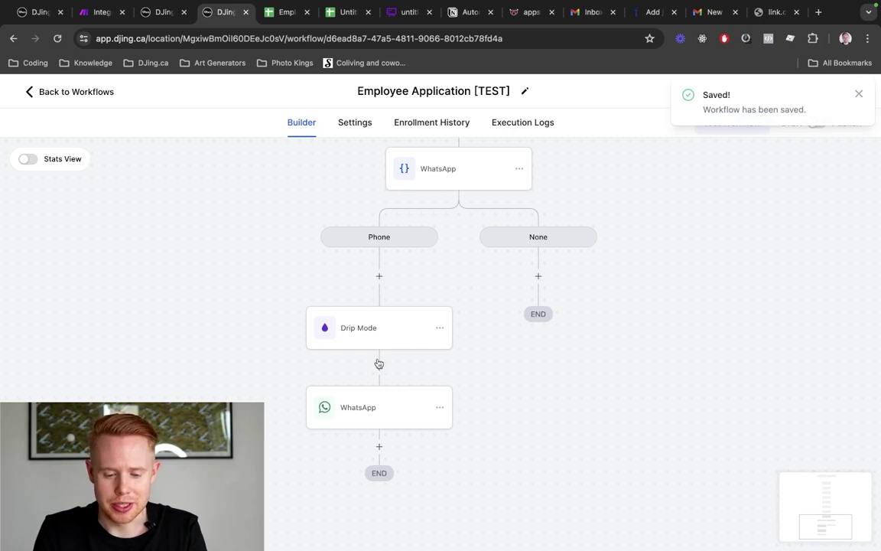
scroll(379, 362, "down", 1)
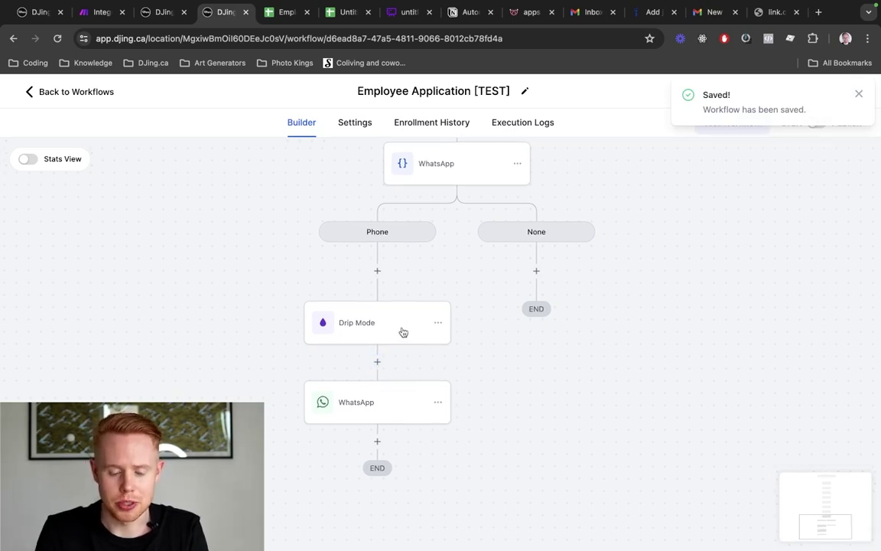
left_click(403, 332)
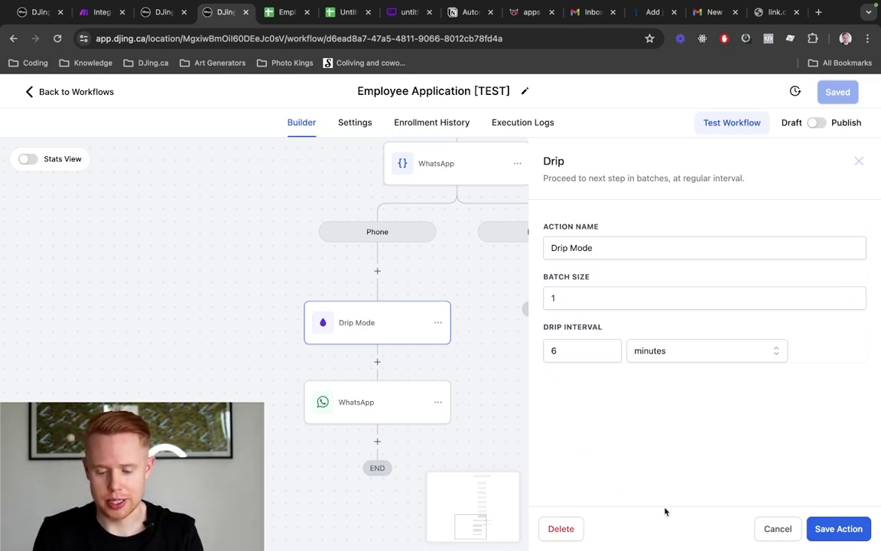
left_click(770, 529)
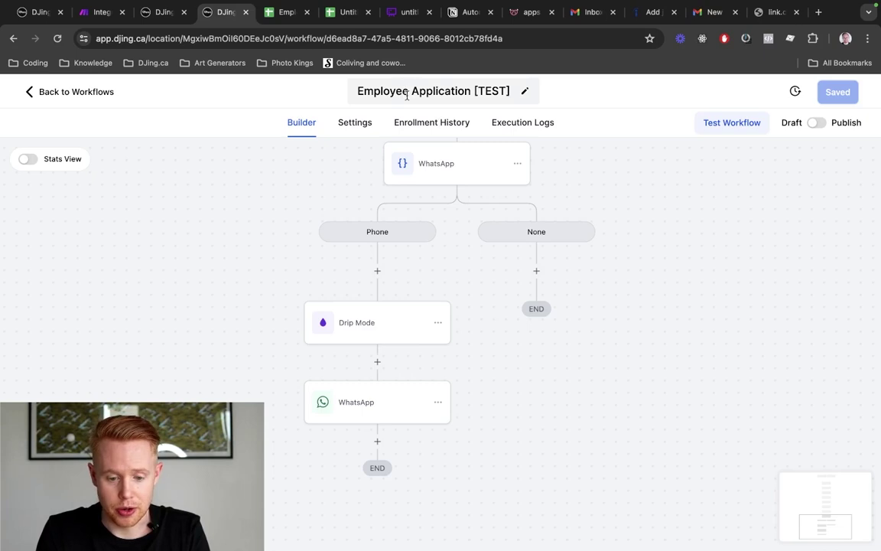
Scroll through the new test application form on link.celebrations.ai
left_click(755, 14)
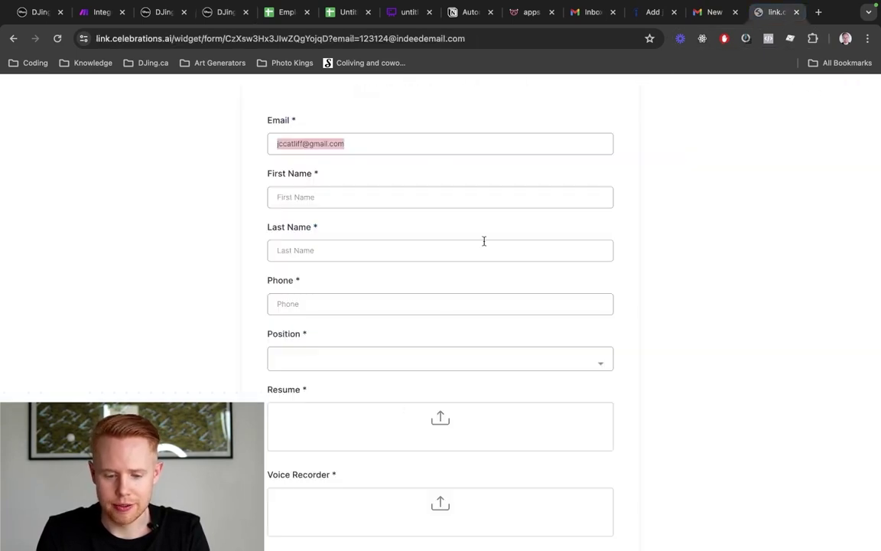
scroll(255, 336, "down", 3)
scroll(256, 337, "up", 3)
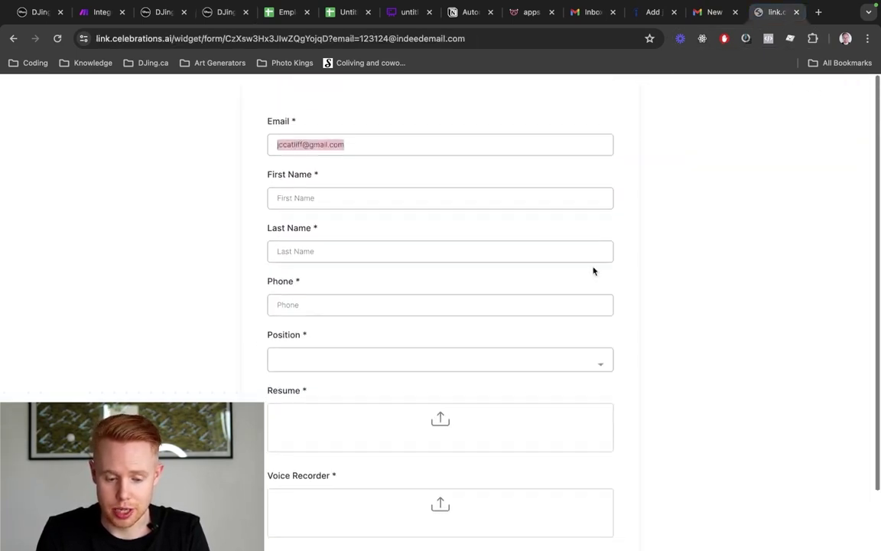
scroll(387, 356, "down", 2)
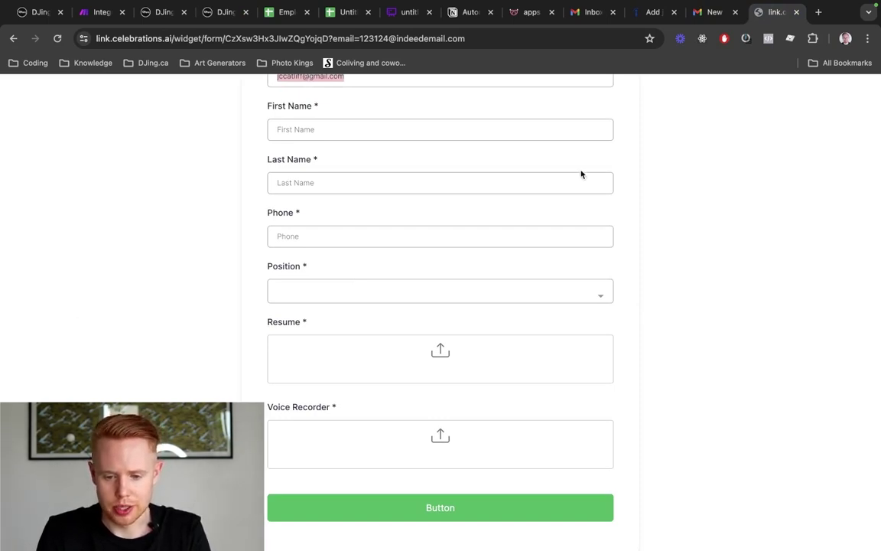
Review the original apps.djing.ca careers form's fields, including the City field
left_click(521, 14)
scroll(685, 204, "down", 5)
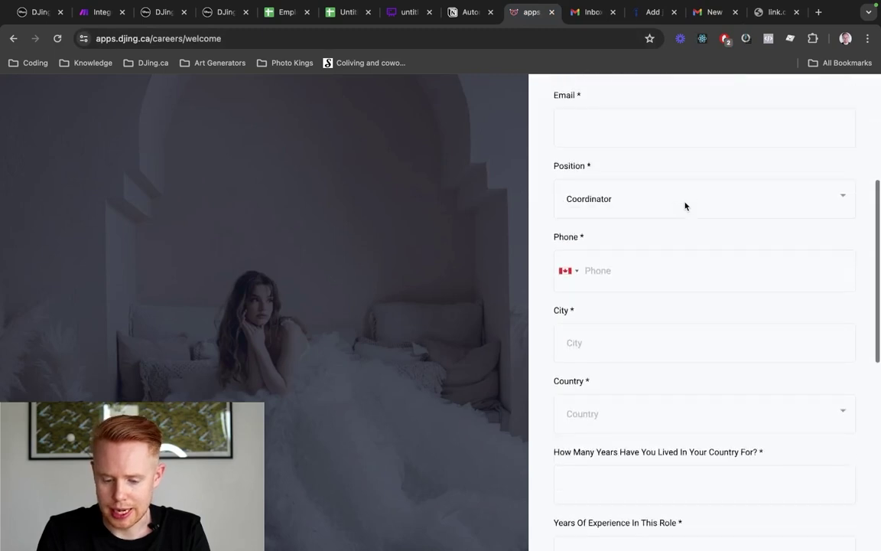
scroll(621, 218, "up", 2)
scroll(597, 289, "down", 1)
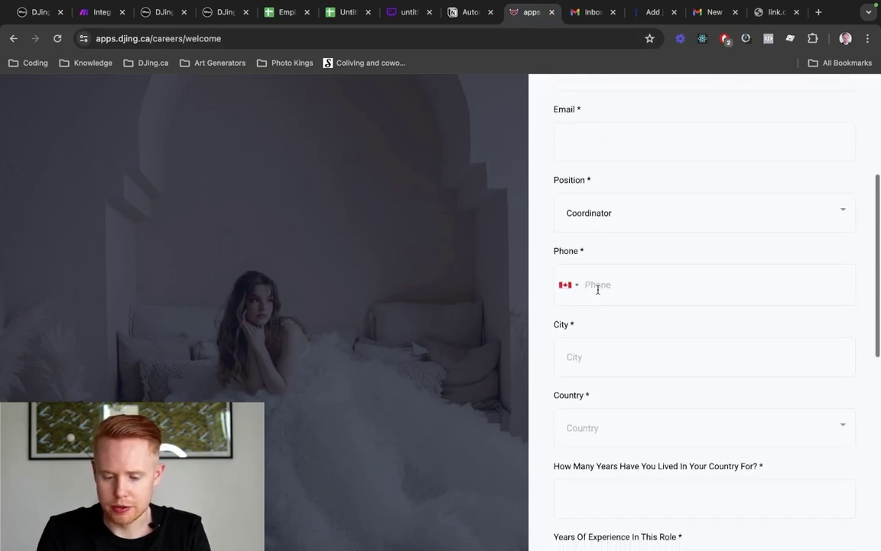
left_click(593, 314)
left_click(490, 333)
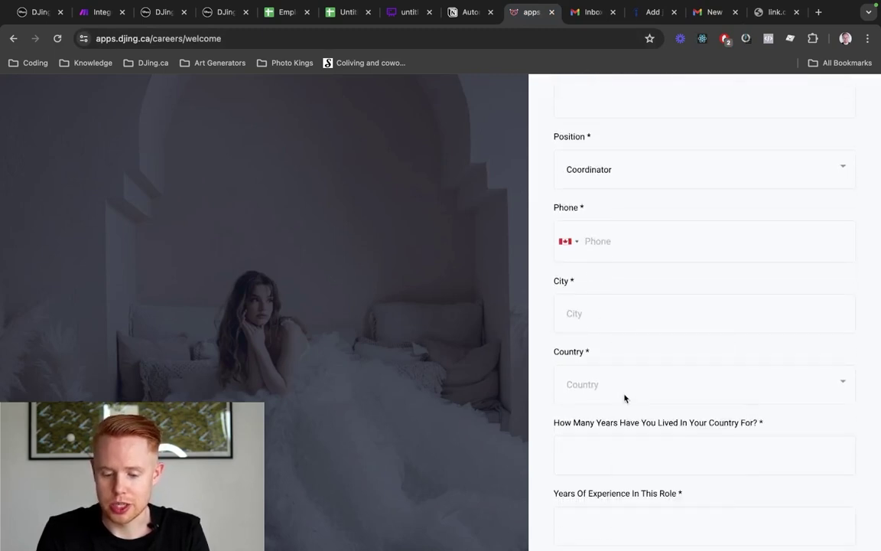
scroll(626, 382, "down", 2)
scroll(647, 322, "down", 2)
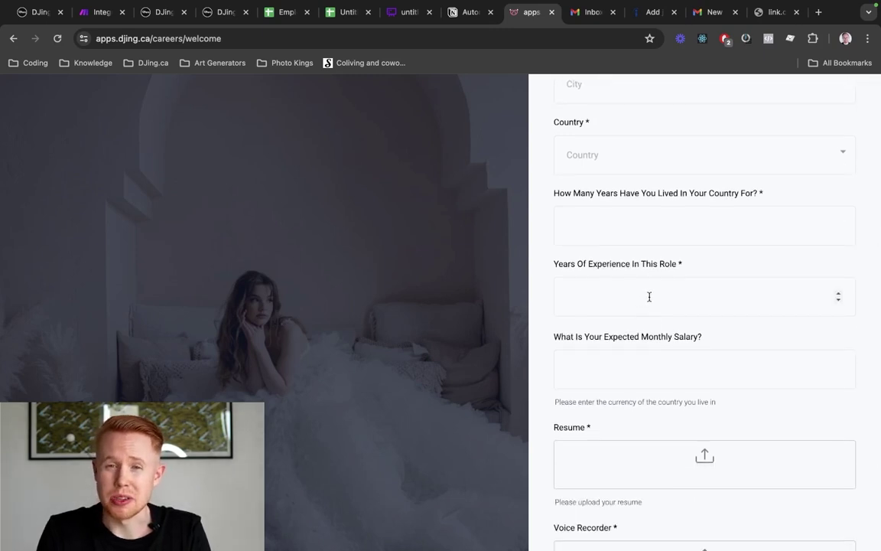
scroll(650, 297, "down", 3)
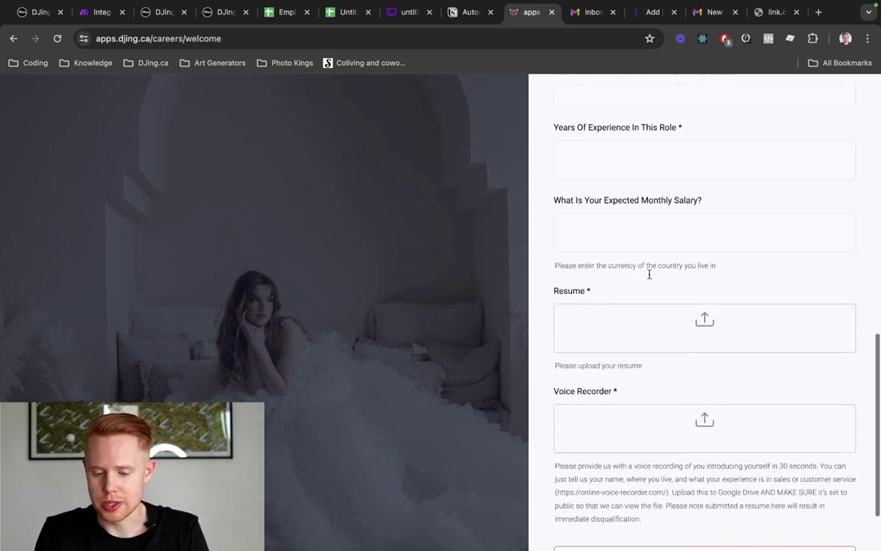
scroll(649, 274, "down", 2)
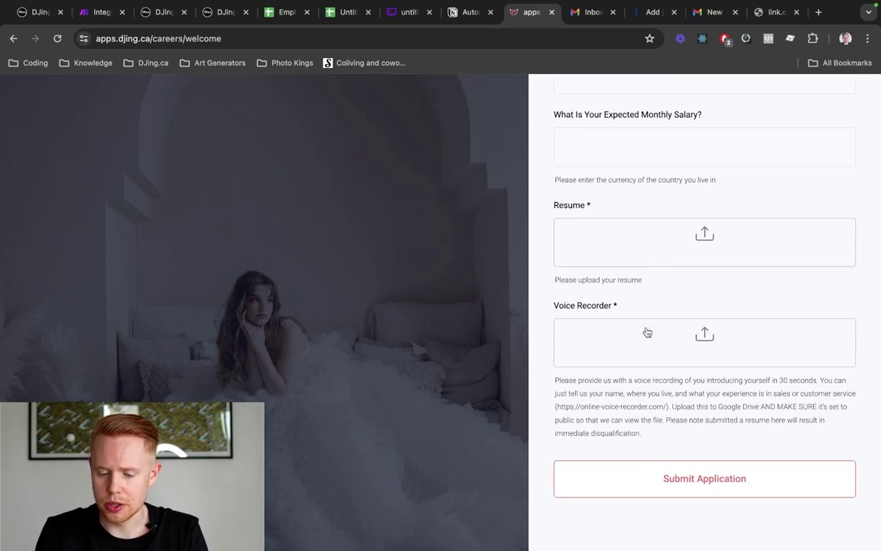
scroll(633, 308, "up", 8)
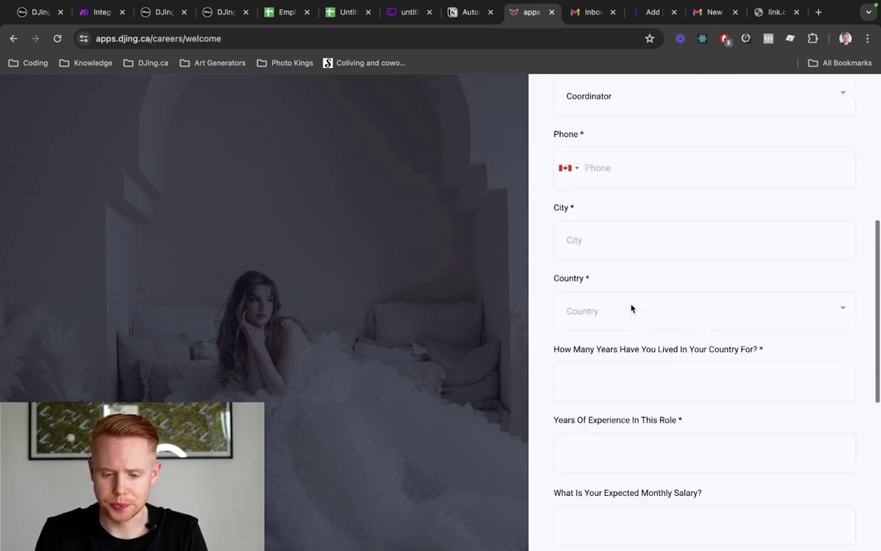
scroll(632, 308, "up", 5)
scroll(631, 307, "down", 12)
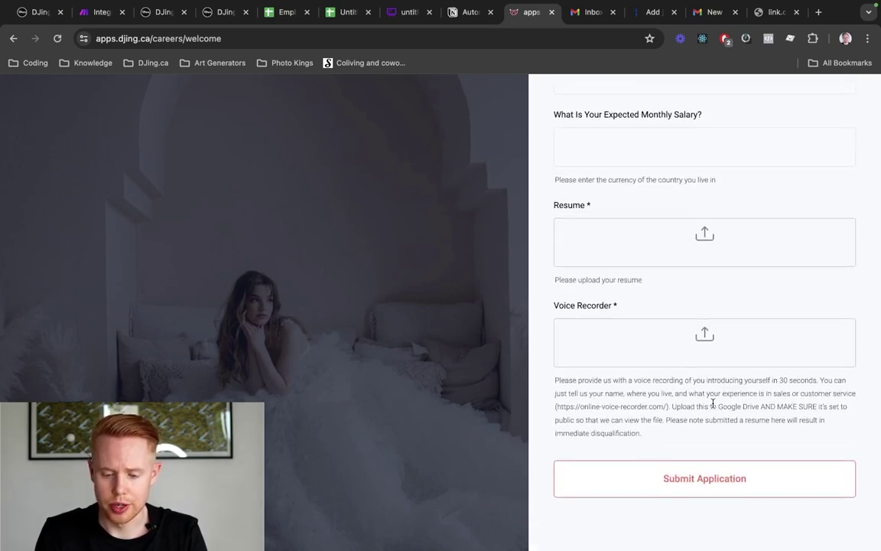
scroll(713, 404, "up", 15)
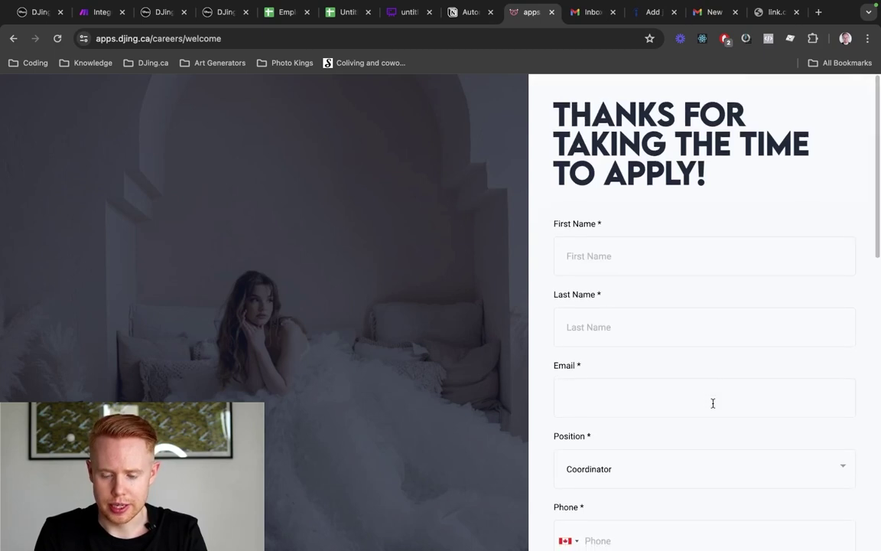
Fill the test form's First Name, Last Name and Phone with the applicant's details
left_click(761, 19)
scroll(431, 301, "up", 2)
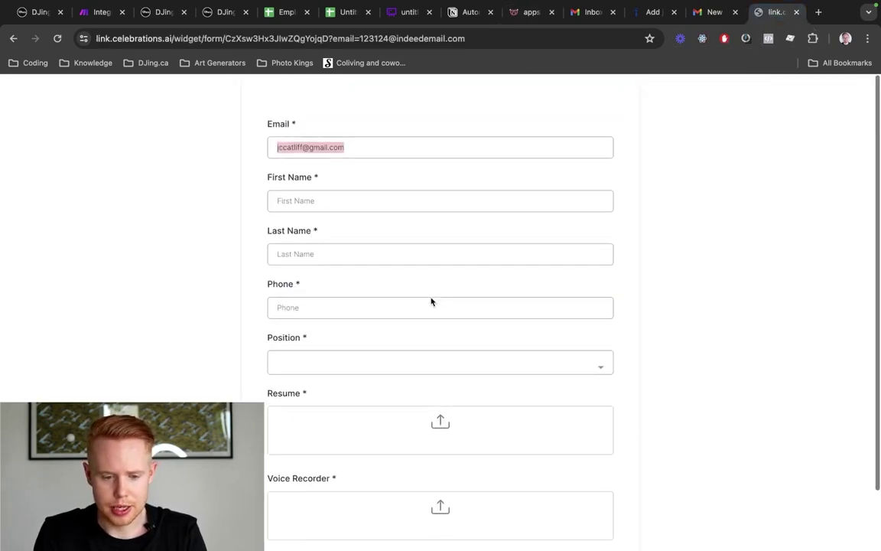
left_click(339, 196)
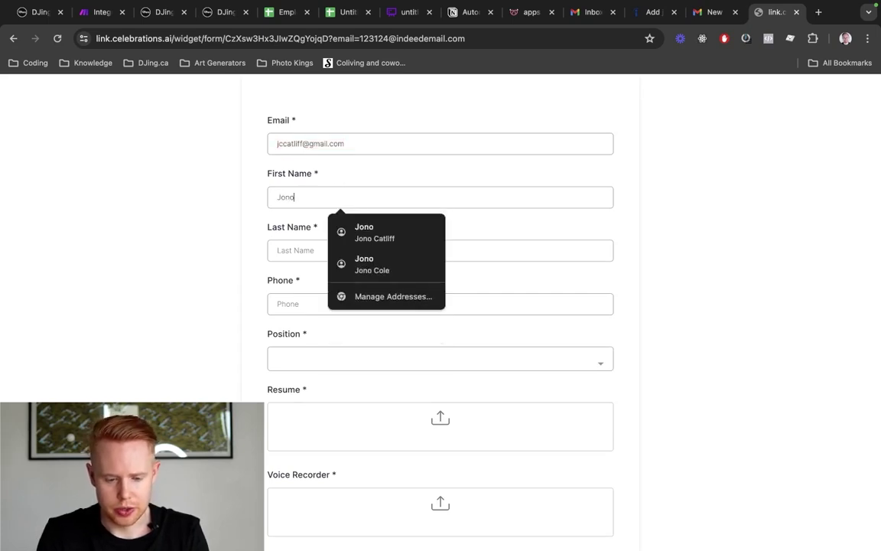
key("Tab")
key("Tab")
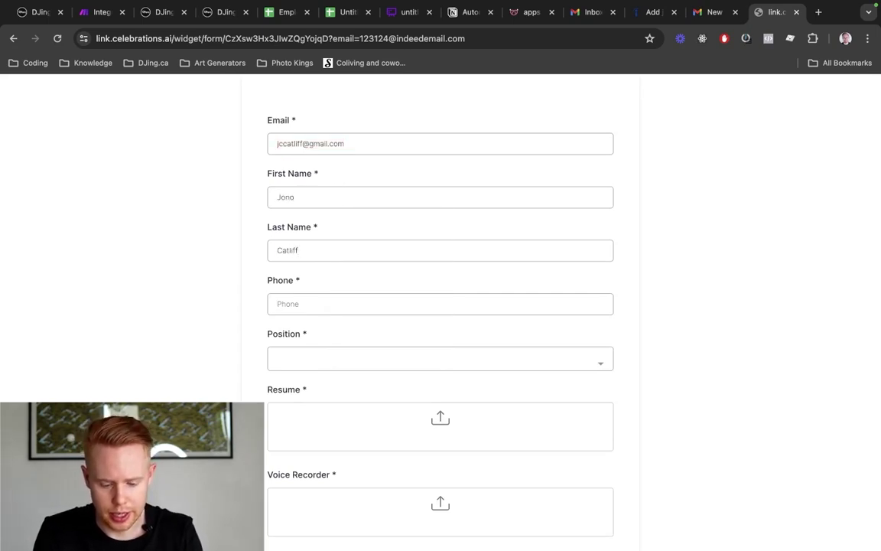
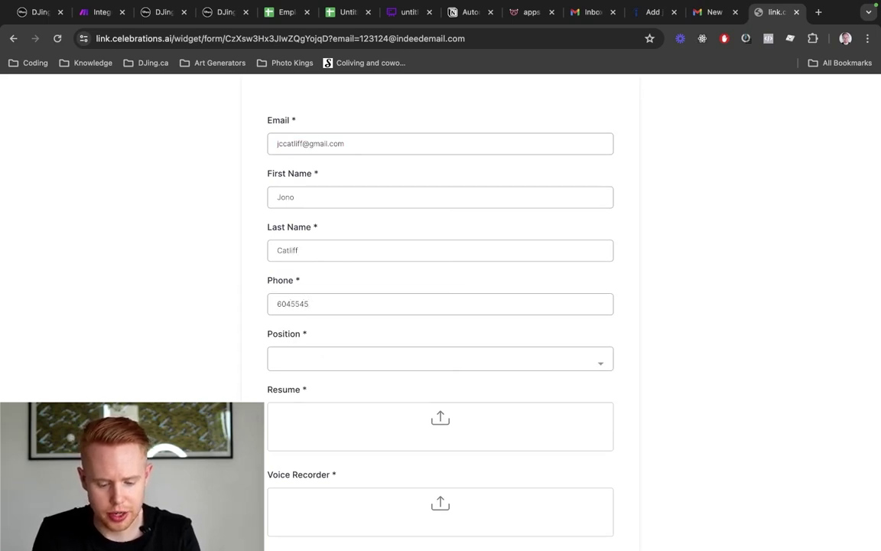
scroll(337, 199, "down", 2)
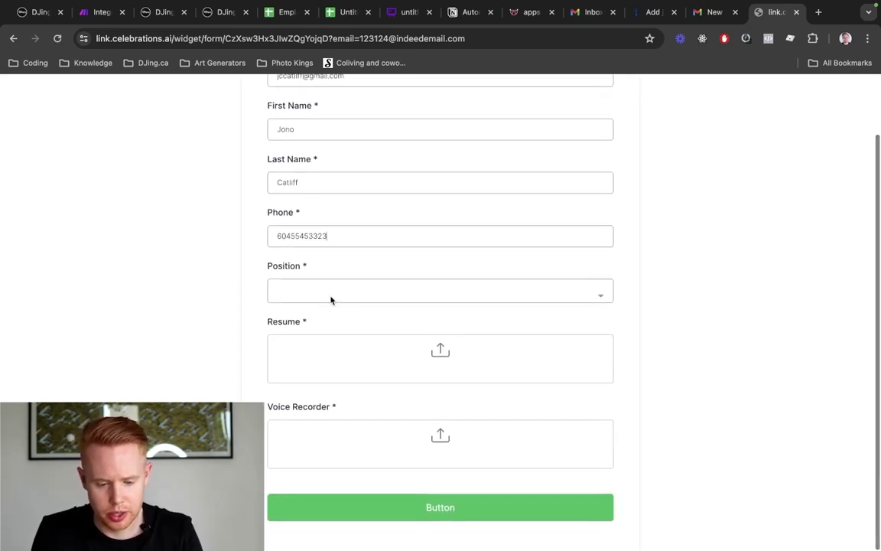
Choose Sales as the position and attach the recording mp3 to Resume and Voice Recorder
left_click(329, 299)
left_click(324, 324)
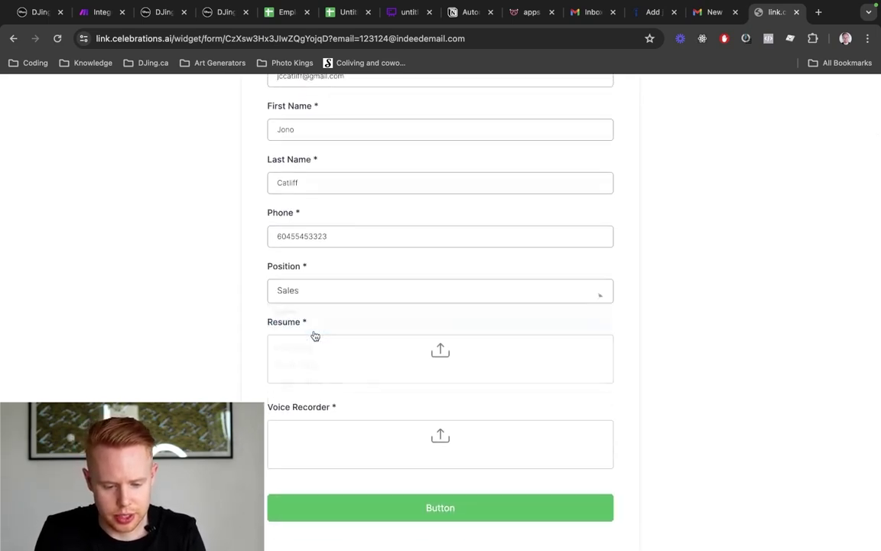
left_click(452, 359)
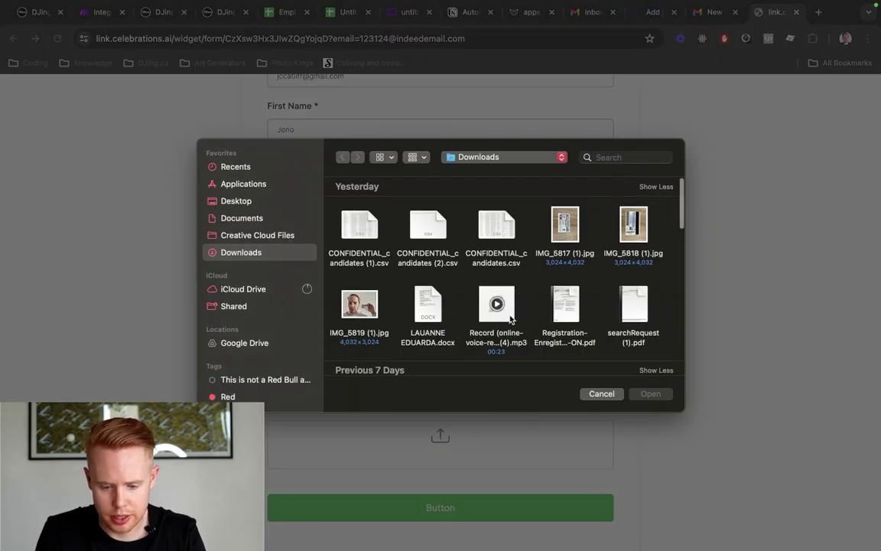
double_click(510, 320)
left_click(441, 452)
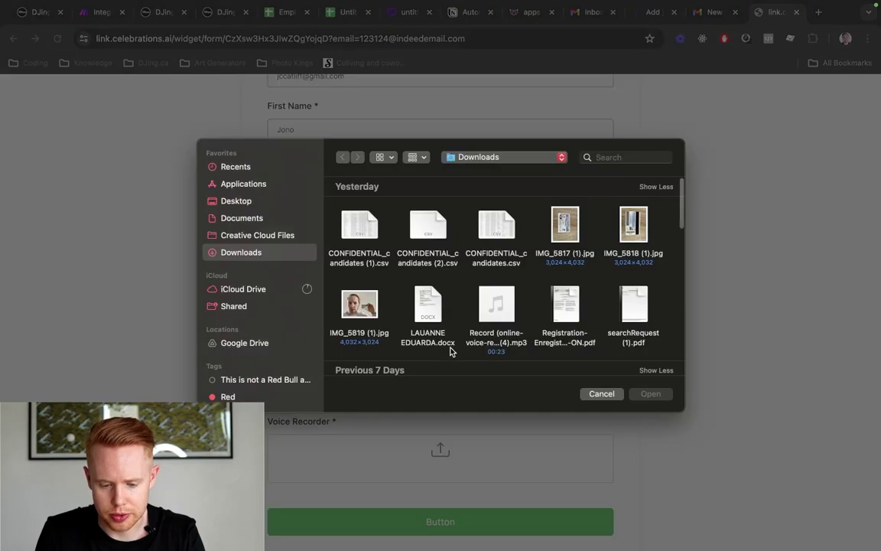
left_click(496, 299)
double_click(509, 314)
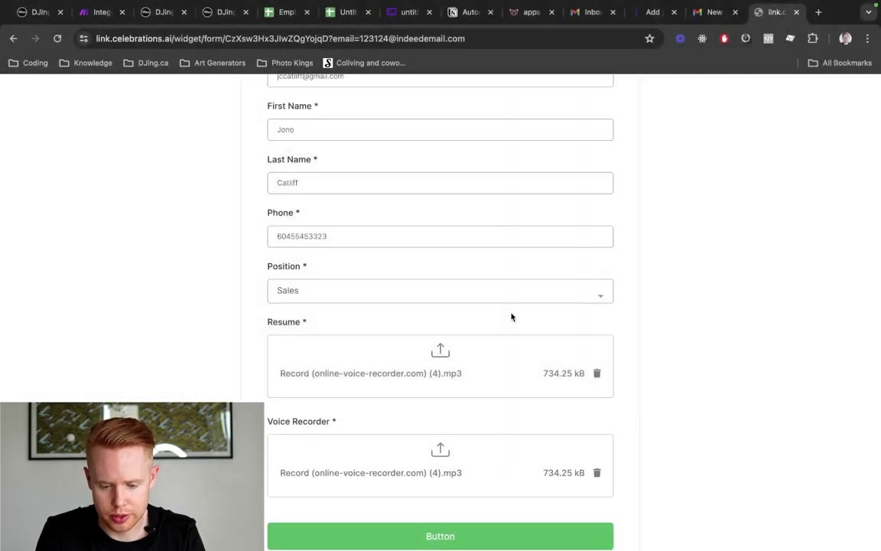
Attempt to submit, then re-enter the phone number in a valid formatted style
scroll(478, 464, "down", 1)
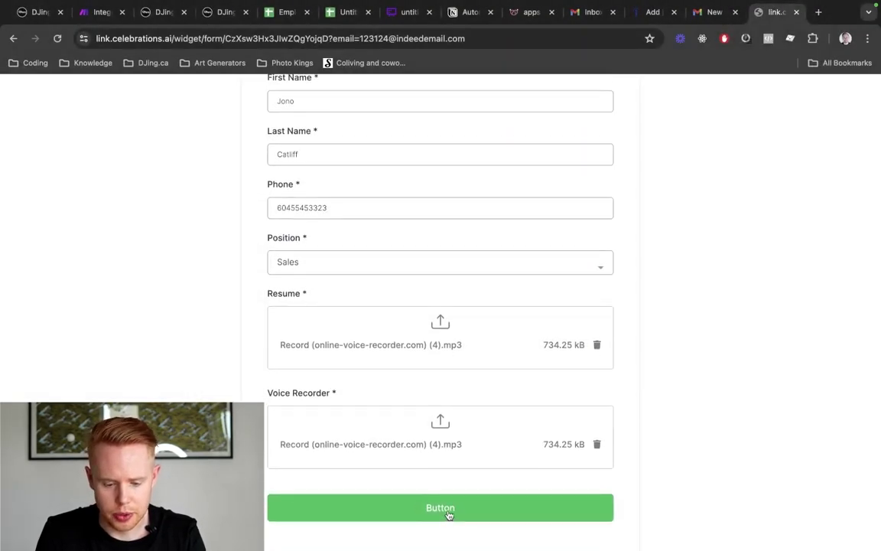
left_click(449, 511)
left_click(363, 301)
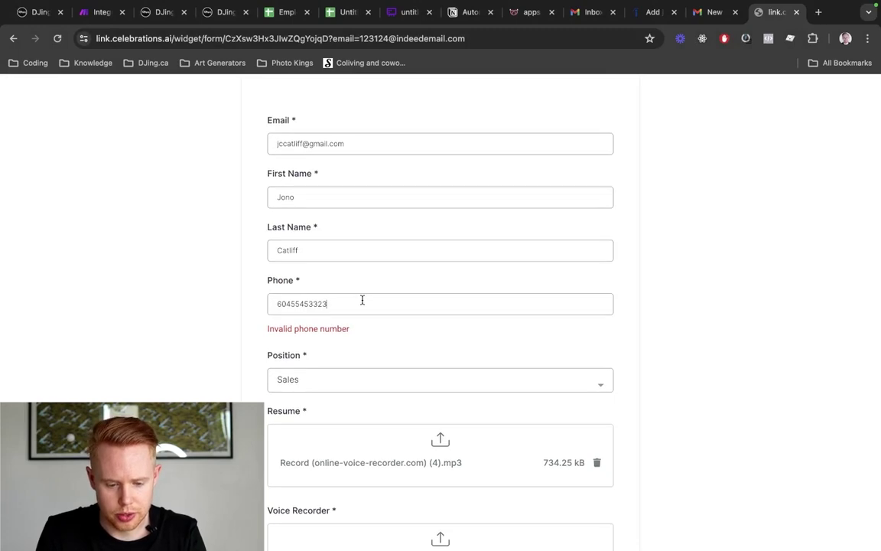
key("super+a")
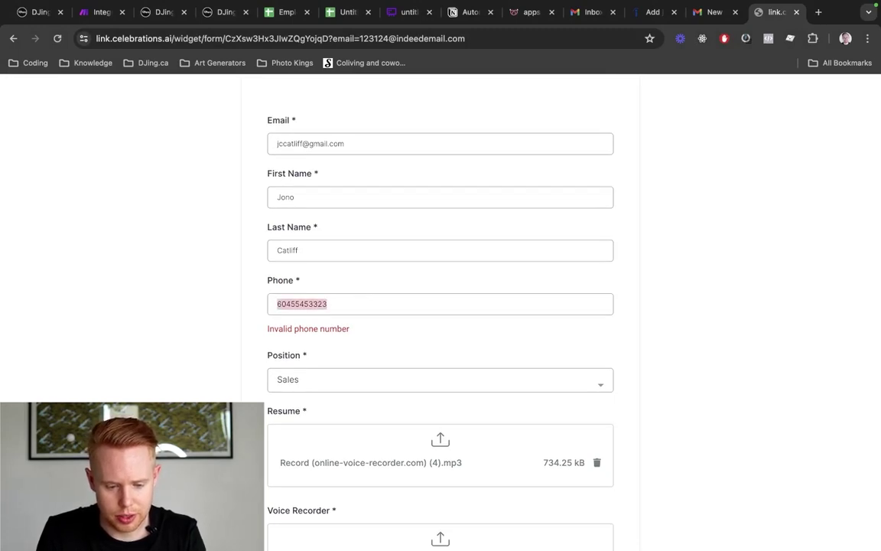
type("604) 555-545")
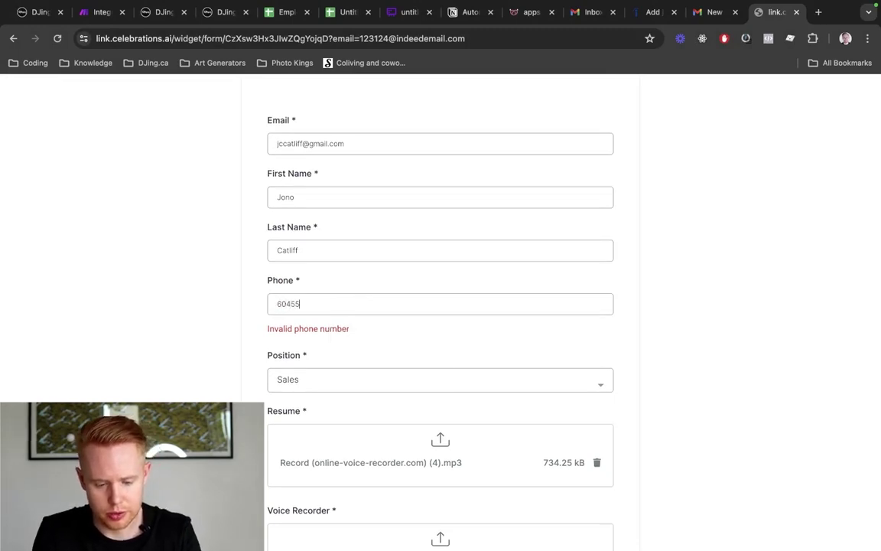
type("5")
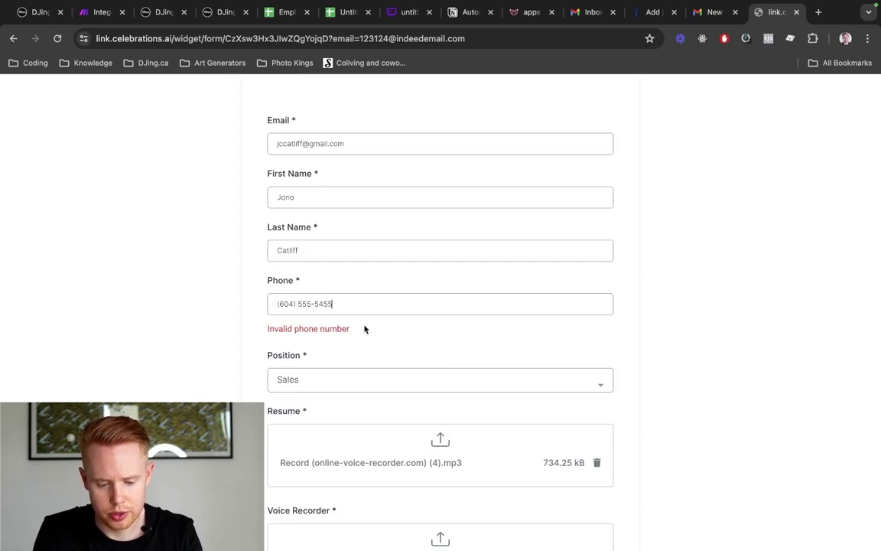
scroll(364, 328, "down", 3)
Submit the completed test application and return to the Whimsical hiring flowchart
left_click(380, 508)
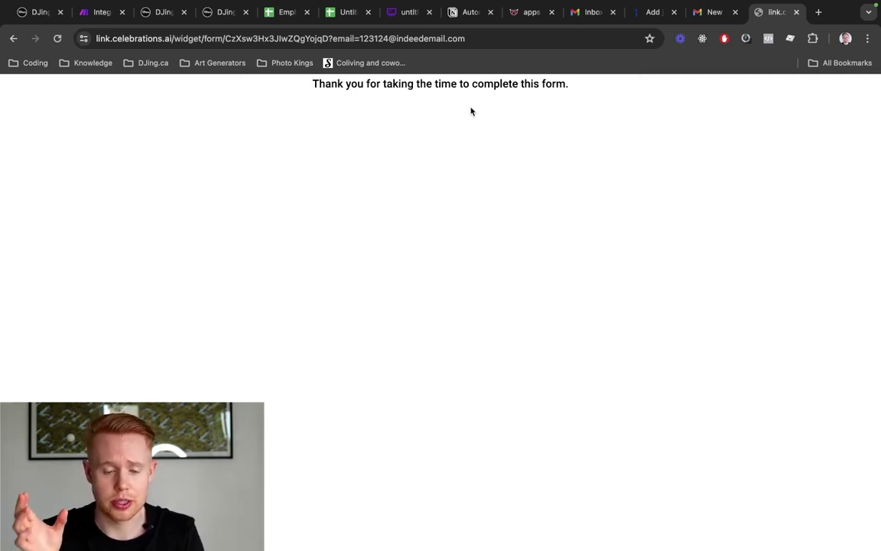
left_click(405, 11)
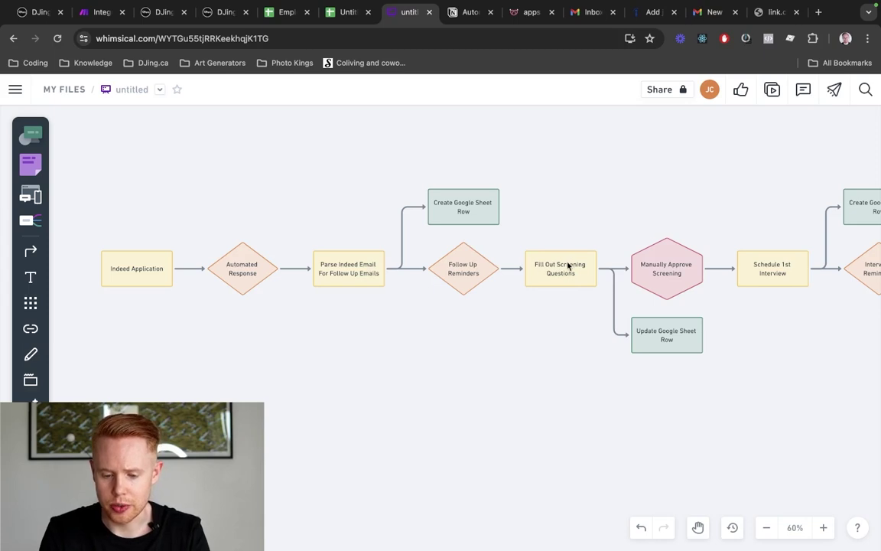
Leave the Whimsical diagram for the HighLevel Employee Form [Test] builder tab
scroll(569, 266, "right", 5)
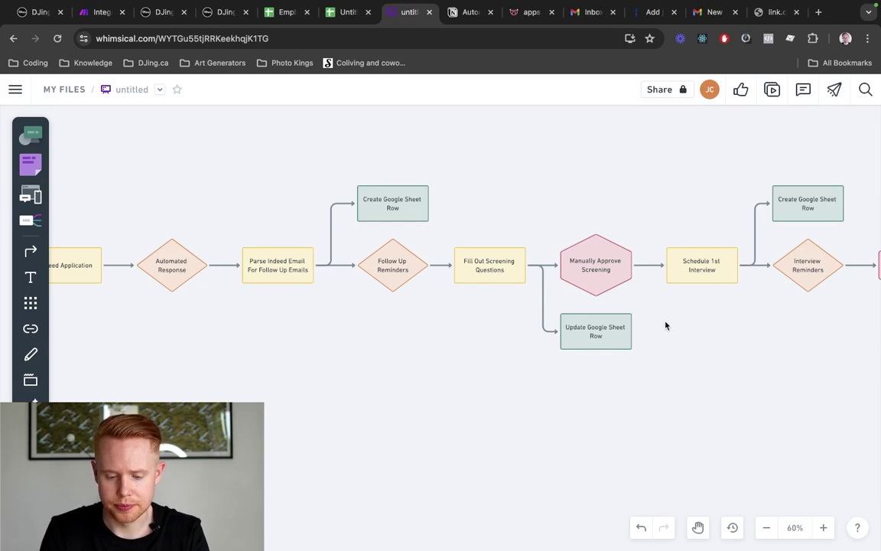
left_click(150, 11)
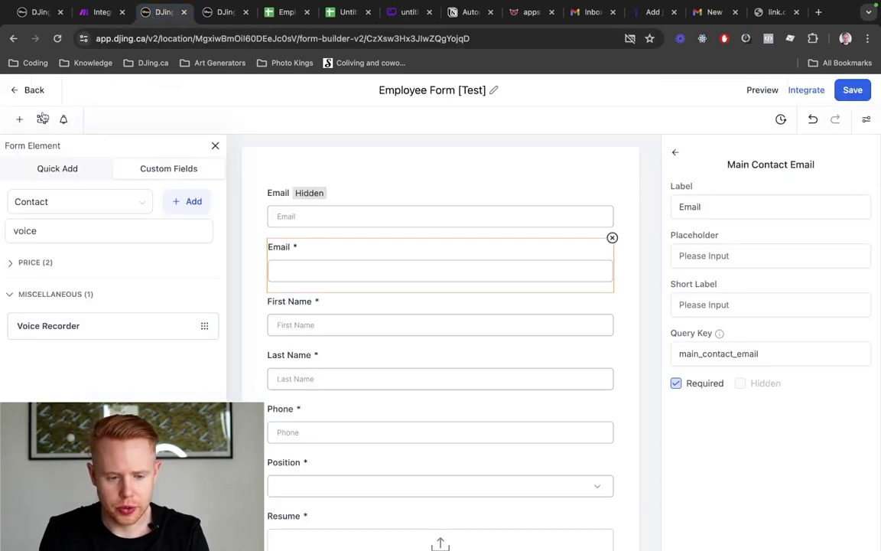
Search the workflows for 'employee' and open the Employee TEST folder
left_click(34, 90)
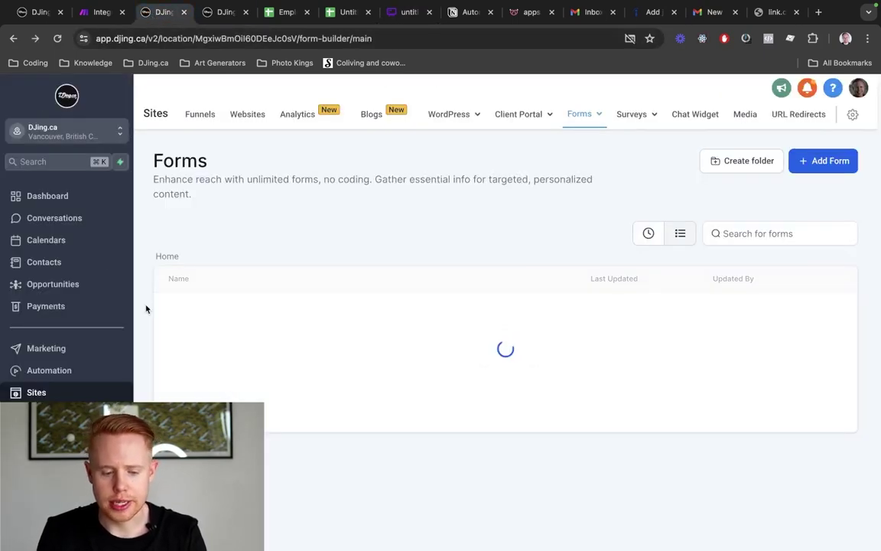
left_click(75, 374)
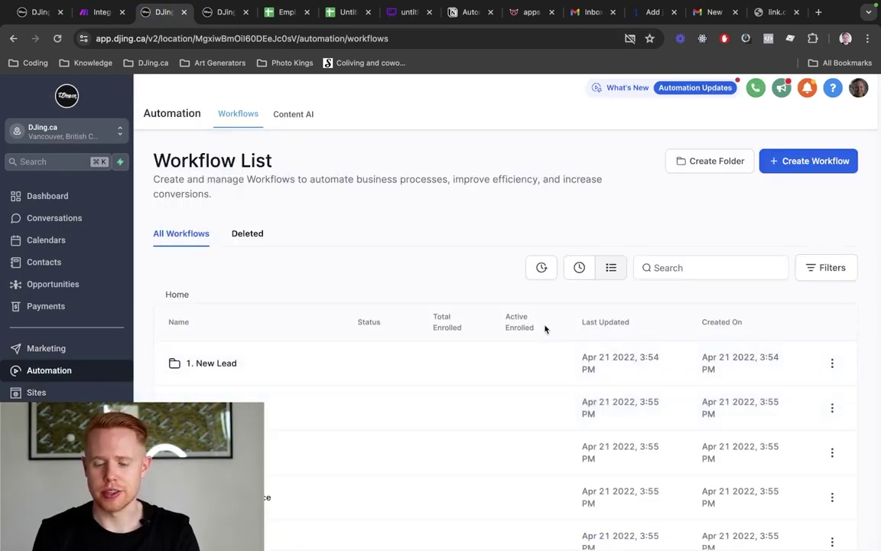
left_click(686, 270)
type("employee")
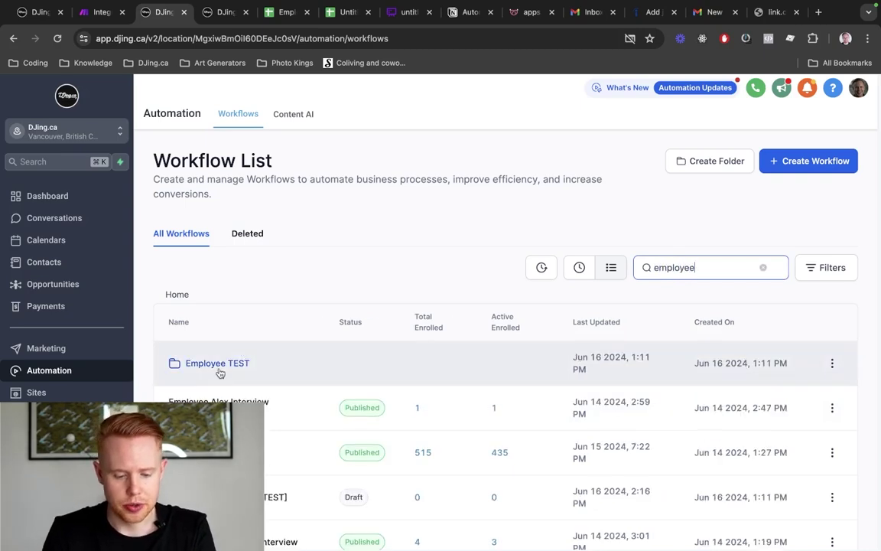
left_click(221, 365)
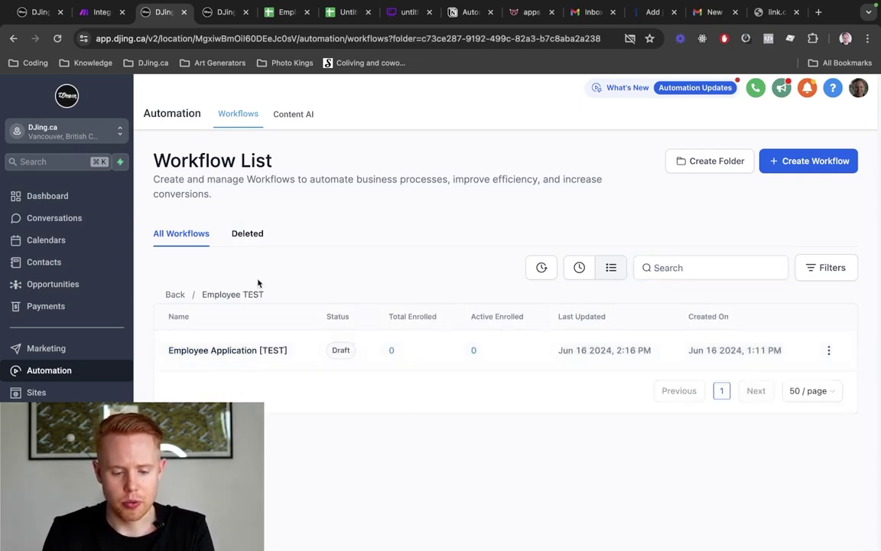
Create a workflow from scratch and rename it 'Employee Screening'
left_click(825, 157)
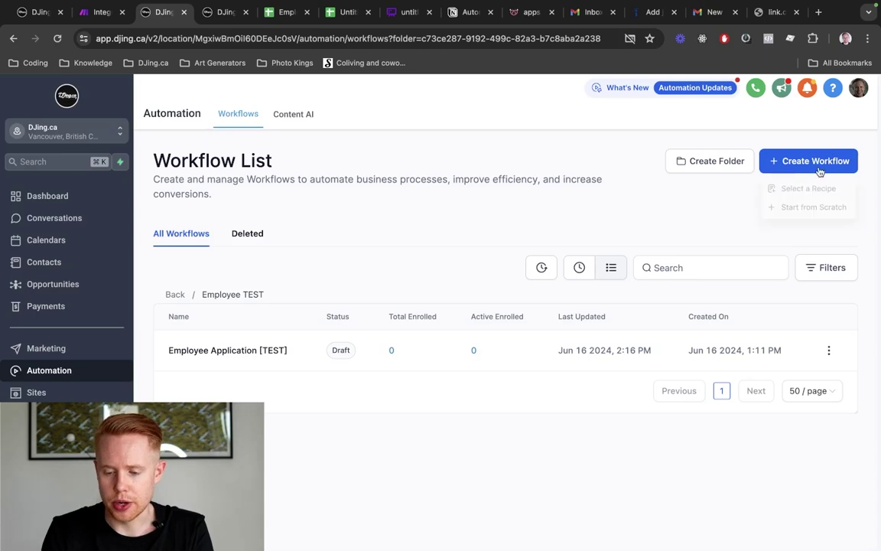
left_click(801, 209)
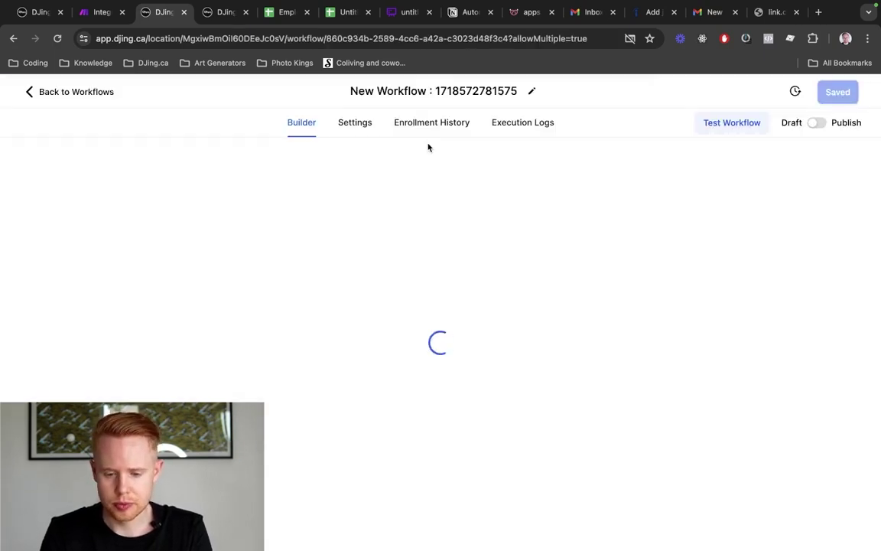
triple_click(429, 86)
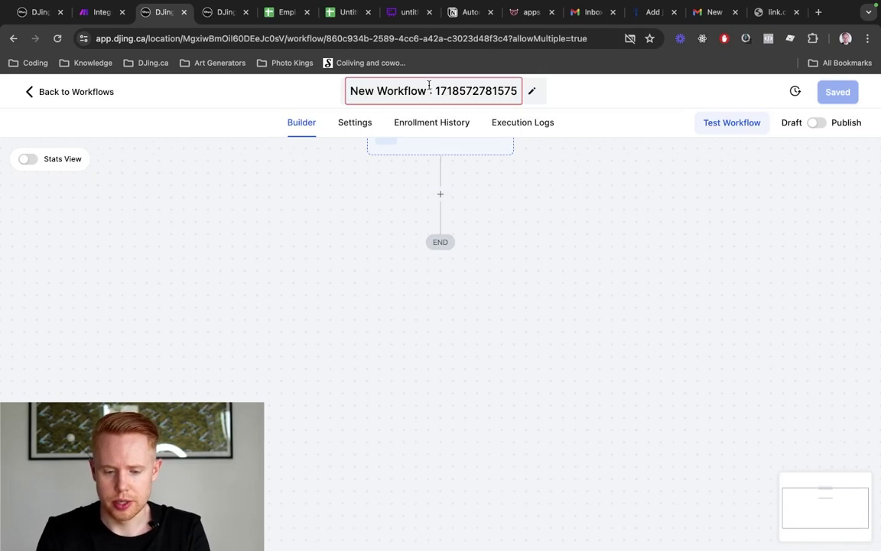
triple_click(429, 86)
type("Employee Screening")
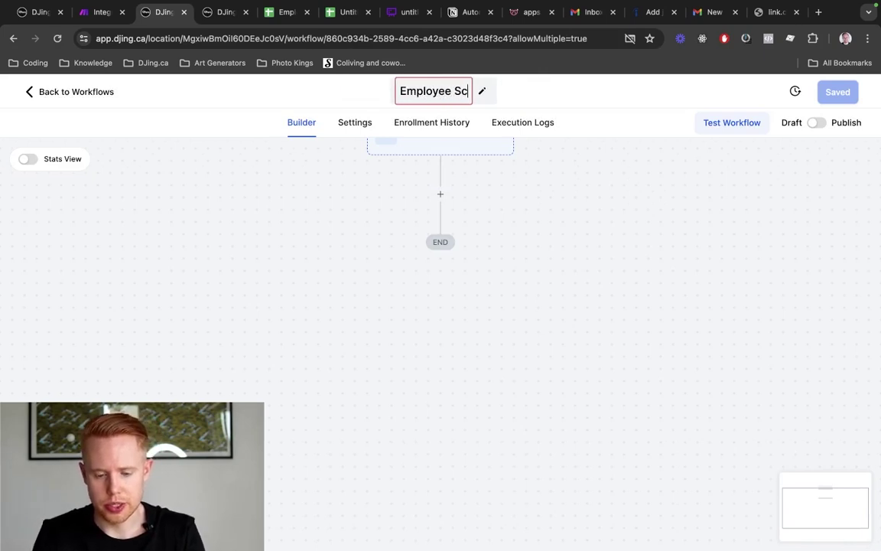
Reload the public application form page so it is blank
left_click(756, 12)
key("super+r")
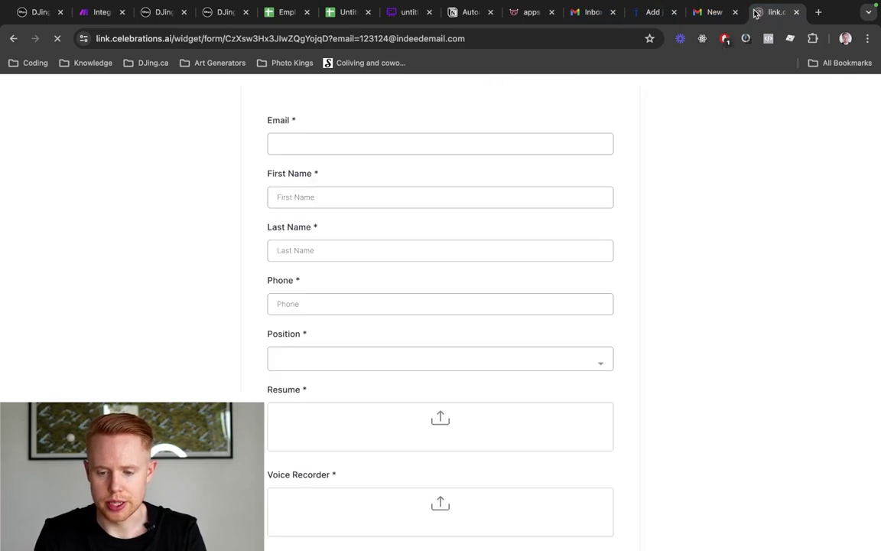
left_click(215, 22)
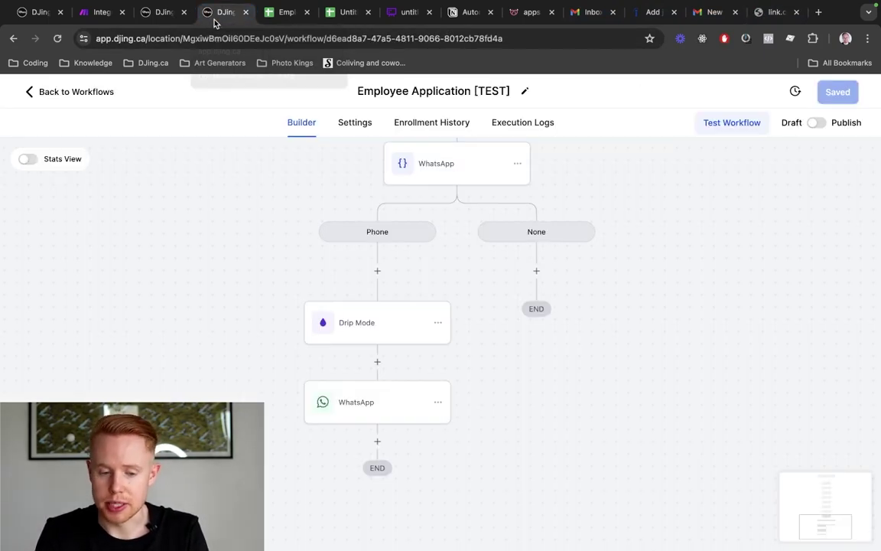
key("ctrl+shift+Tab")
Add a Form Submitted trigger to Employee Screening and start a filter on it
left_click(411, 210)
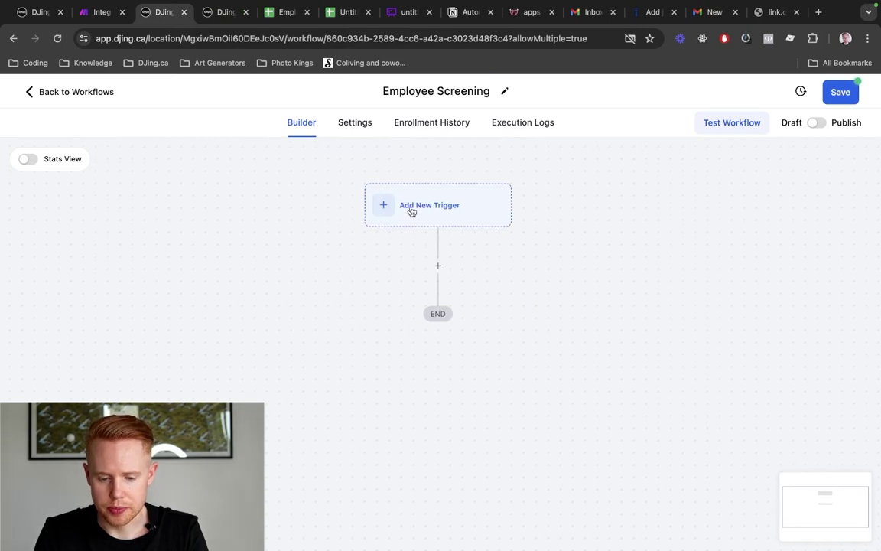
type("form")
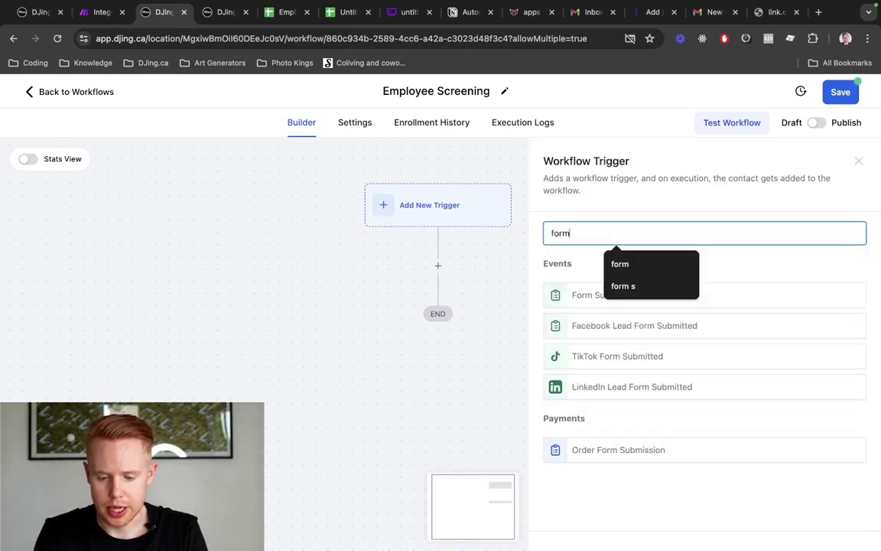
left_click(575, 295)
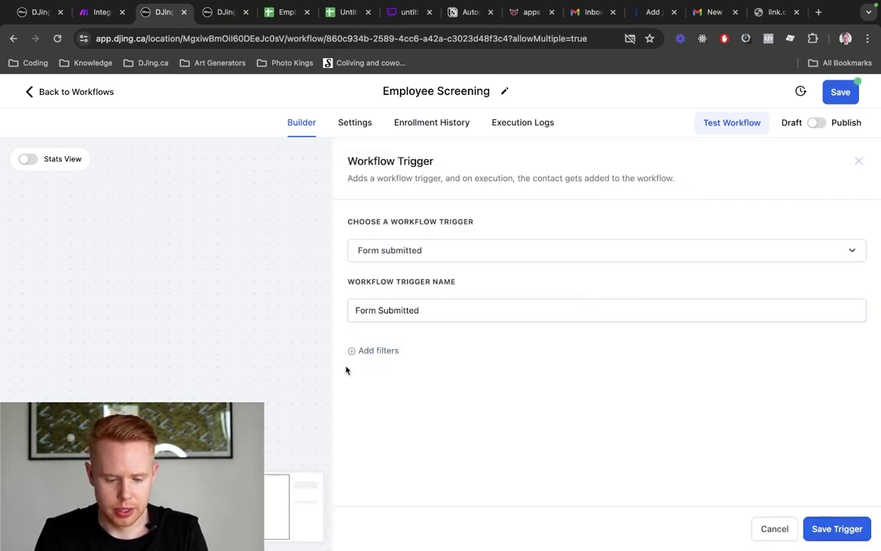
left_click(365, 351)
left_click(382, 367)
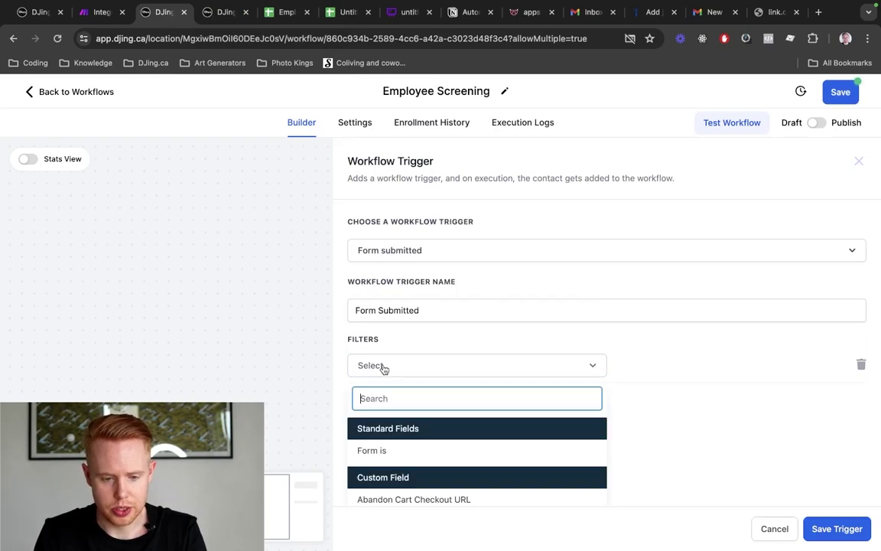
key("ctrl+Tab")
key("ctrl+shift+Tab")
key("ctrl+shift+Tab")
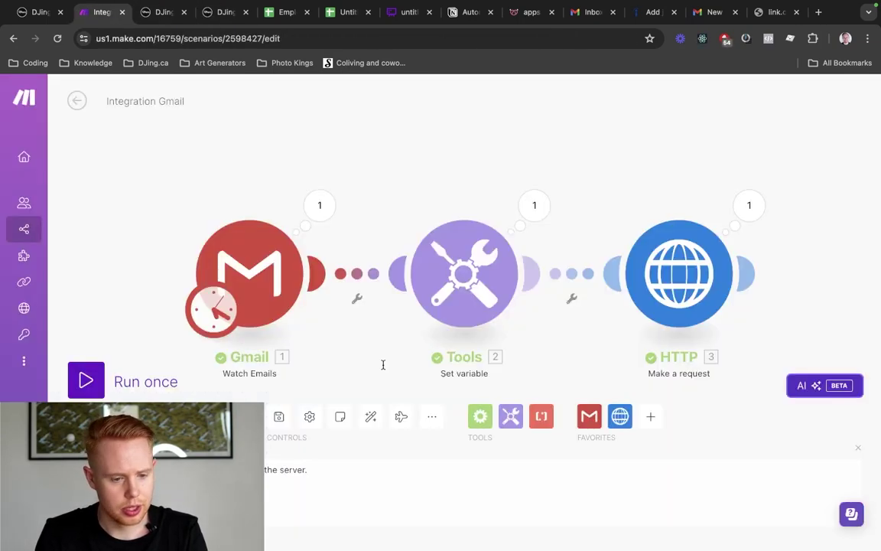
key("ctrl+shift+Tab")
key("ctrl+Tab")
key("ctrl+Tab")
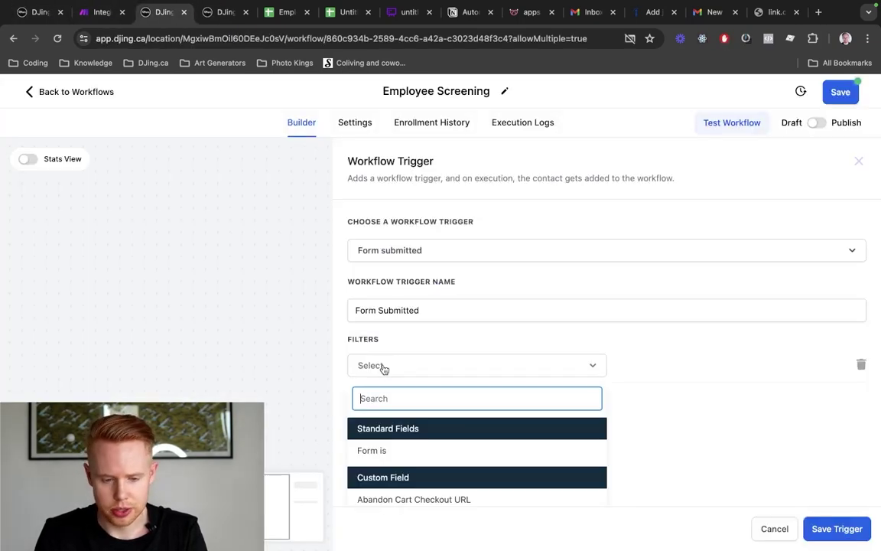
Filter the trigger to Form is Employee Form [Test] and save it
left_click(392, 456)
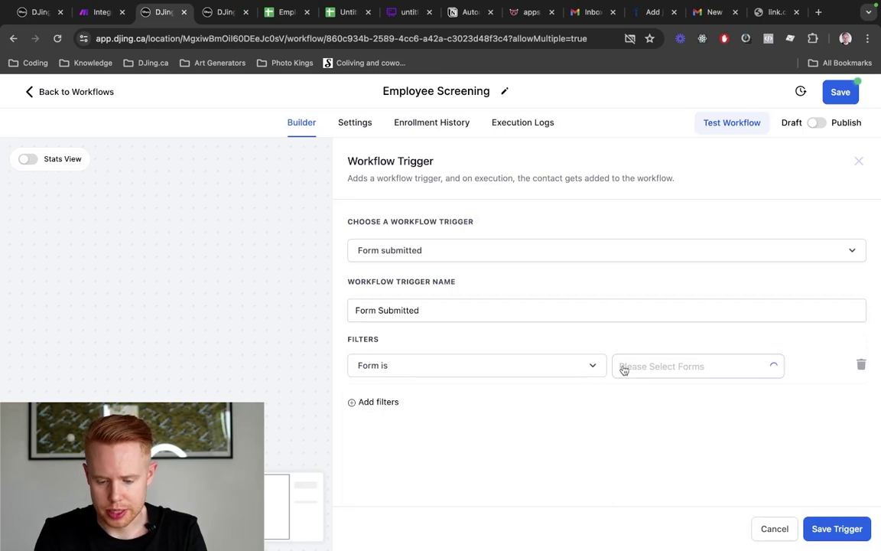
left_click(649, 367)
type("test")
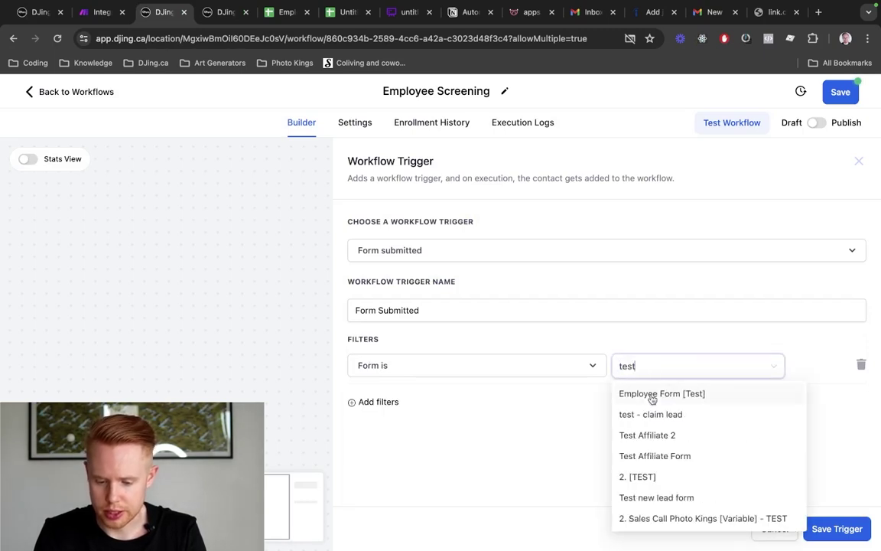
left_click(651, 394)
left_click(649, 341)
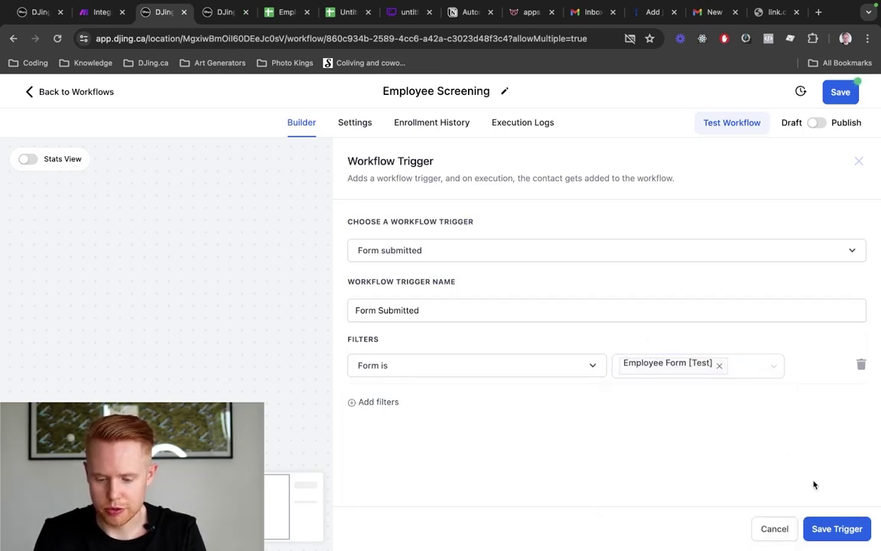
left_click(816, 528)
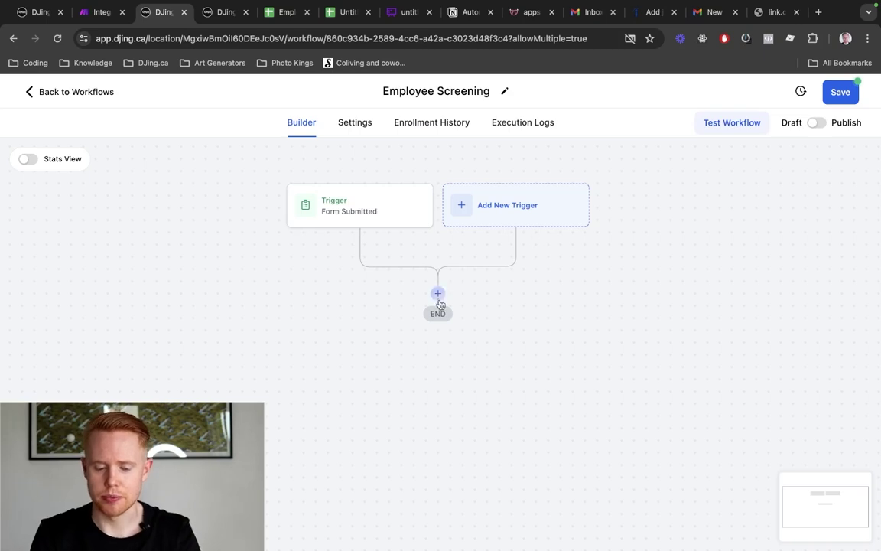
Add a Remove From Workflow action targeting Employee Application [TEST] and save it
left_click(440, 295)
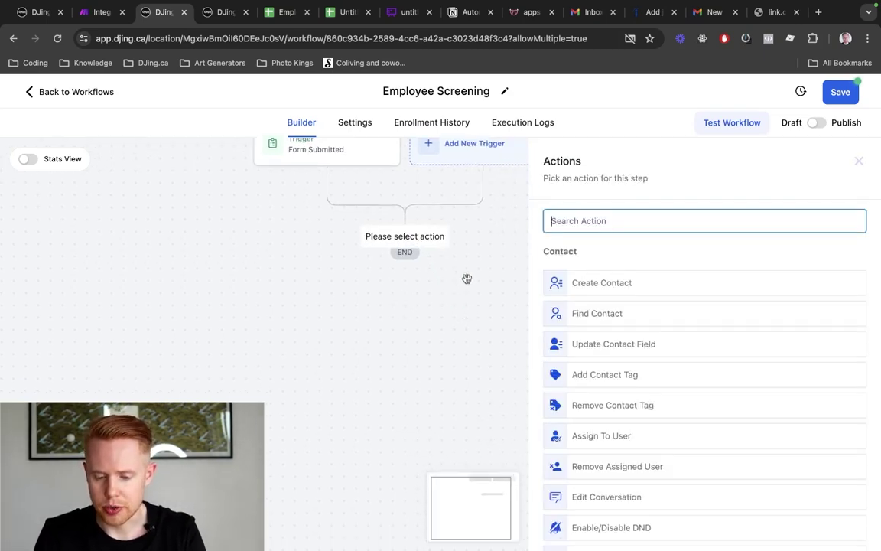
type("remove")
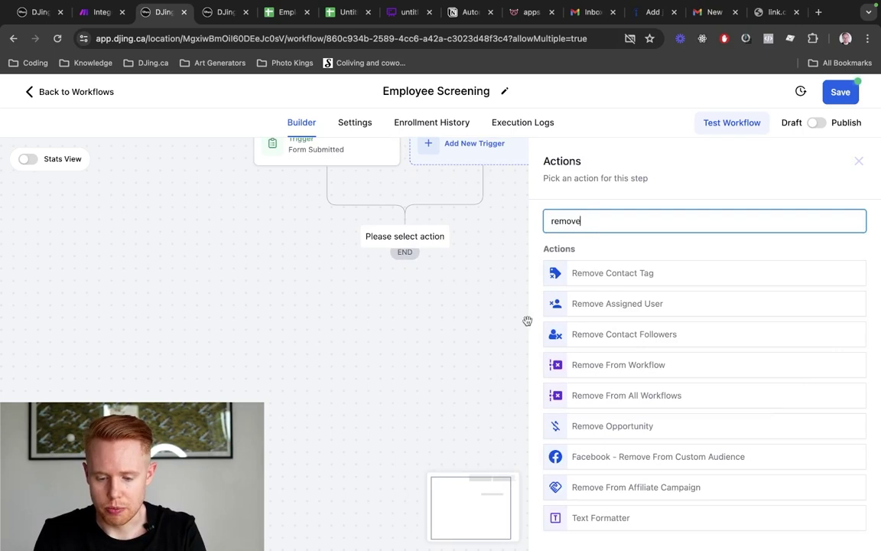
left_click(607, 373)
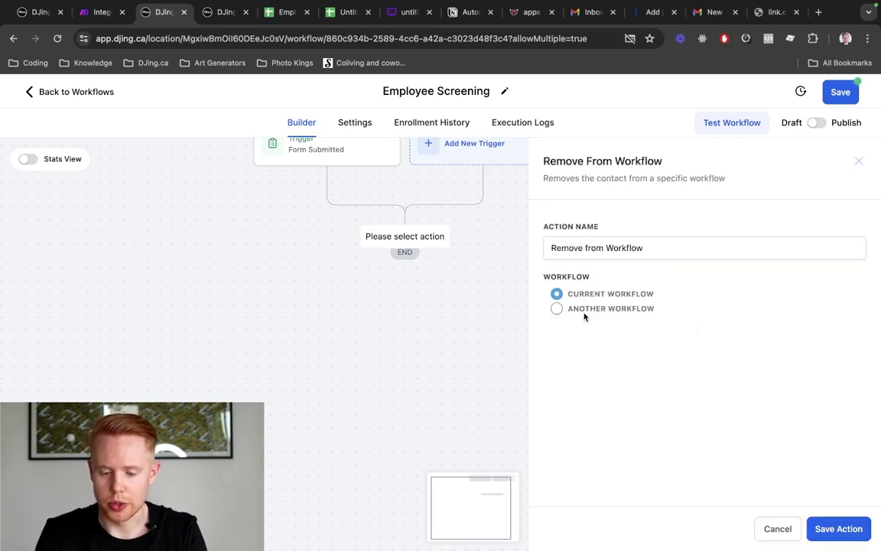
left_click(557, 309)
left_click(606, 345)
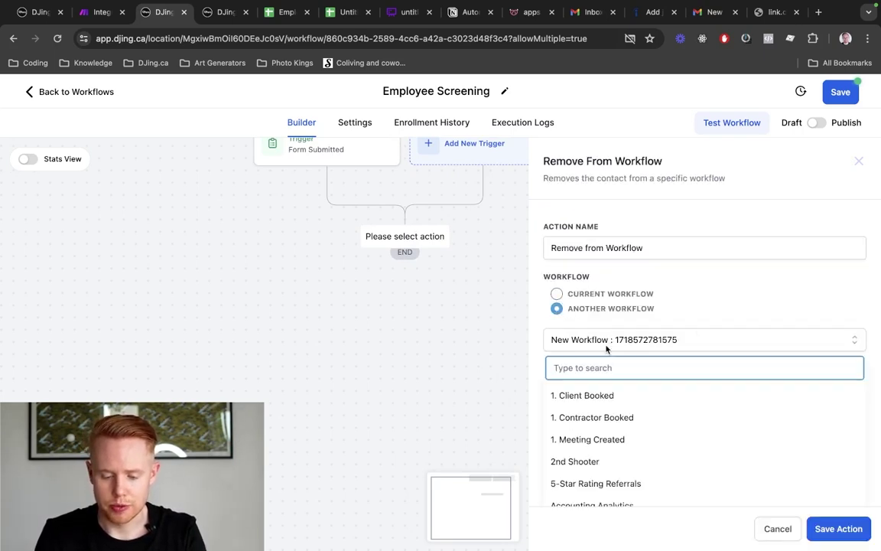
type("employee")
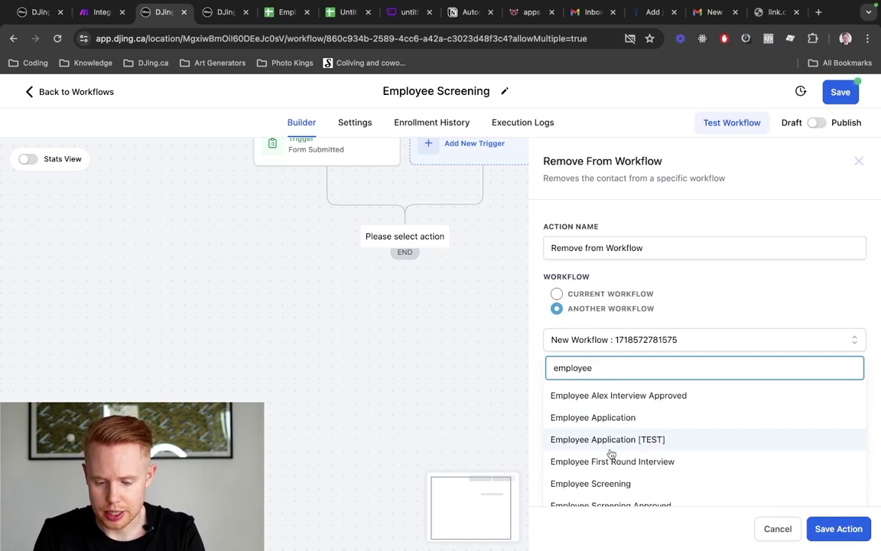
left_click(610, 441)
left_click(839, 528)
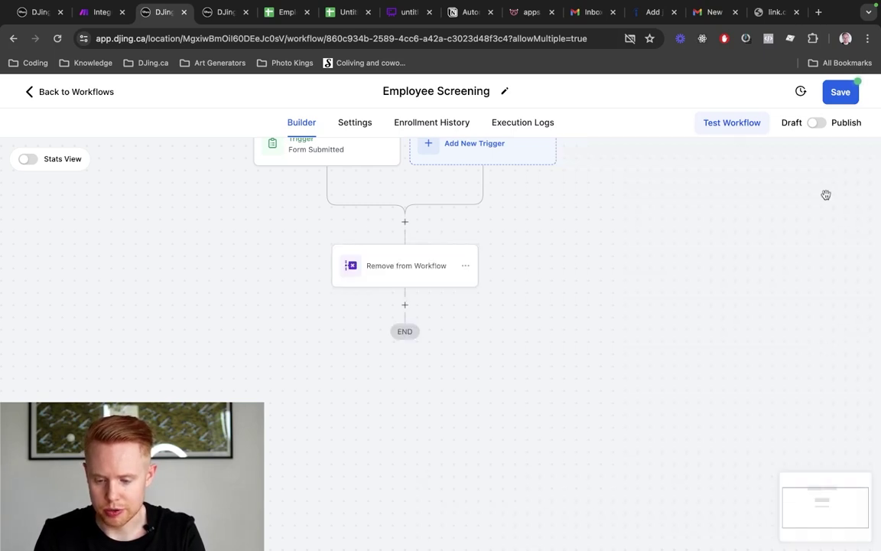
Save the Employee Screening workflow and return to Employee Application [TEST]
left_click(843, 94)
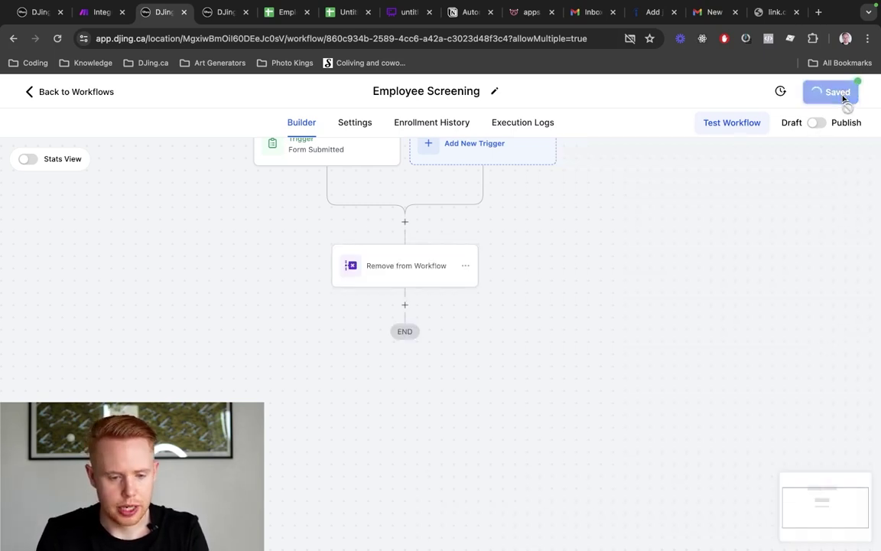
key("ctrl+Tab")
scroll(523, 206, "up", 10)
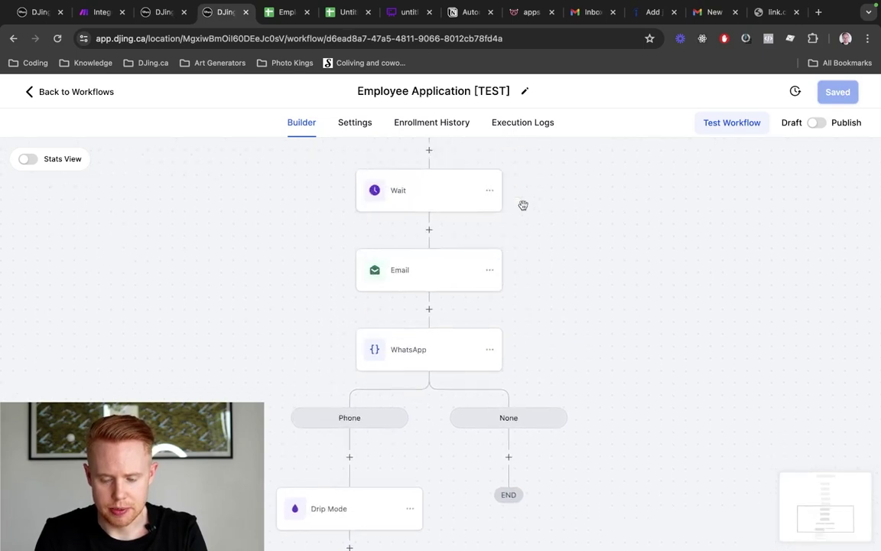
Review the first Email, Wait and second Email steps of Employee Application [TEST]
scroll(373, 295, "up", 5)
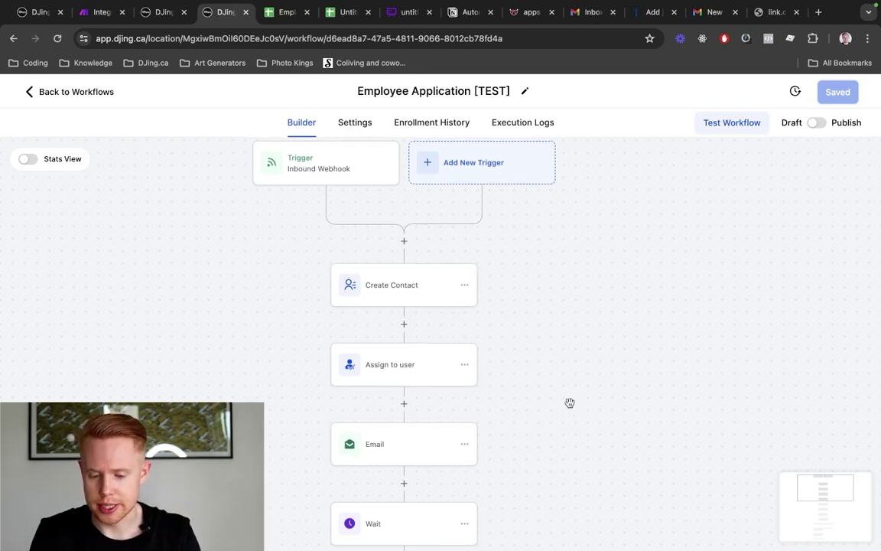
left_click(379, 445)
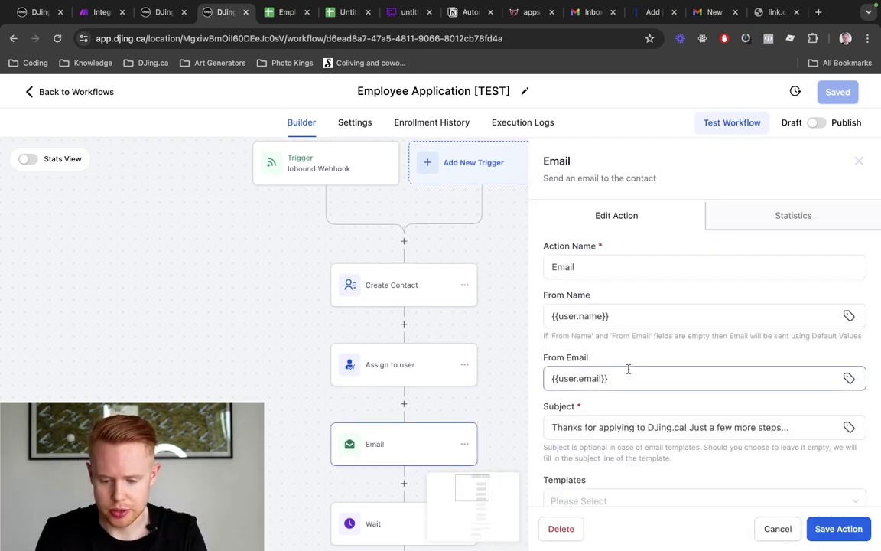
scroll(628, 368, "down", 5)
scroll(635, 275, "up", 2)
scroll(635, 276, "down", 2)
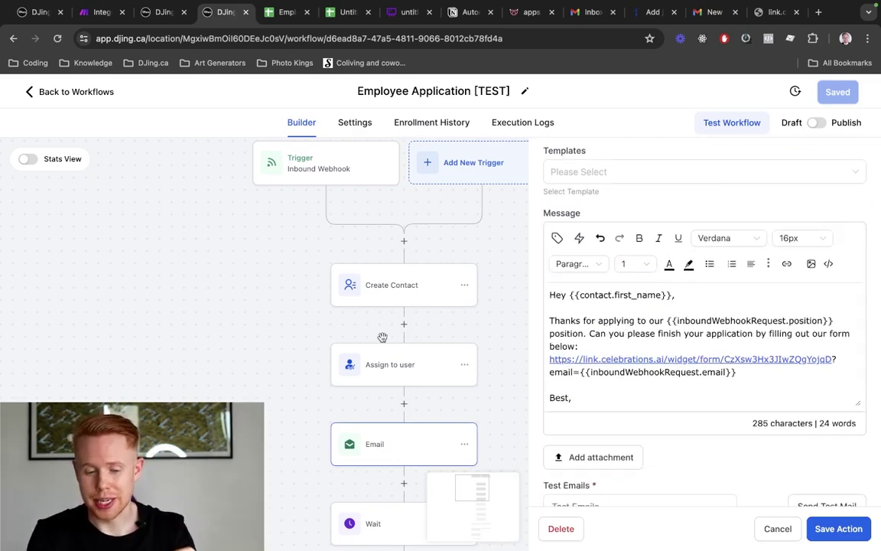
scroll(383, 337, "down", 4)
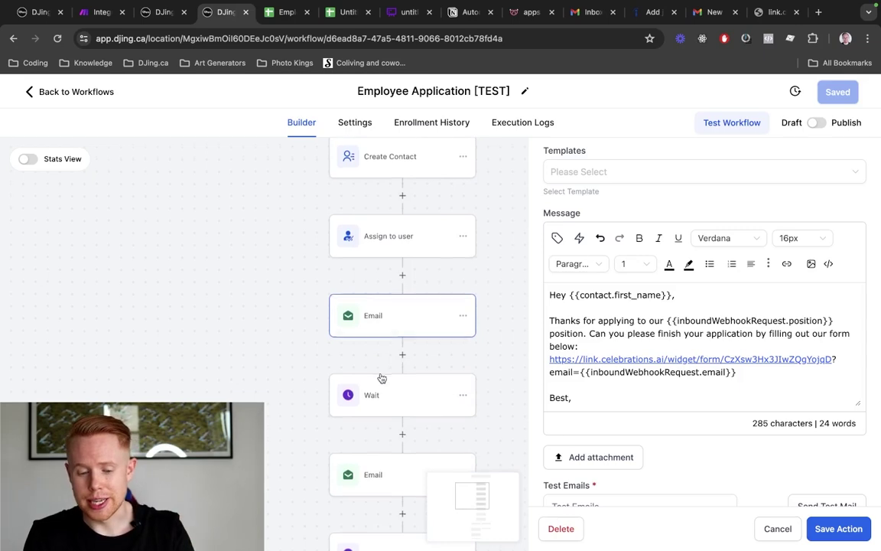
scroll(380, 372, "down", 1)
left_click(381, 383)
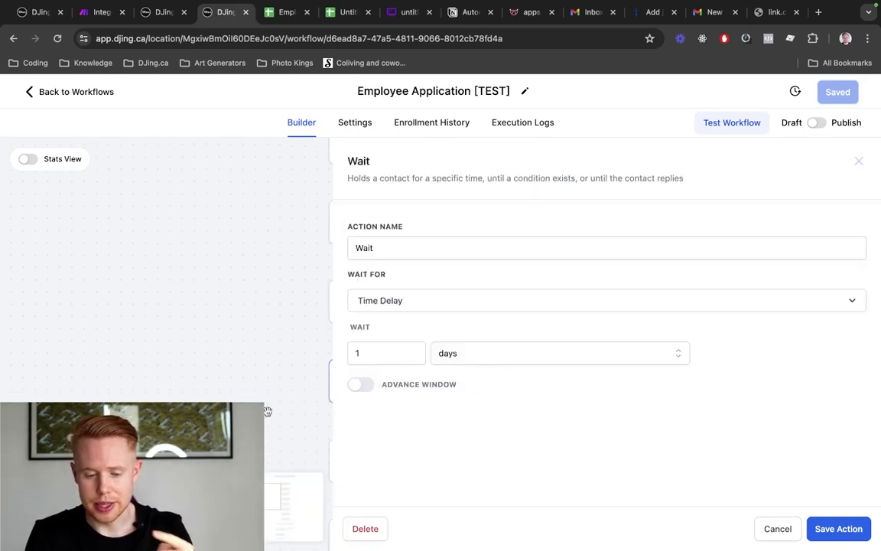
left_click(276, 386)
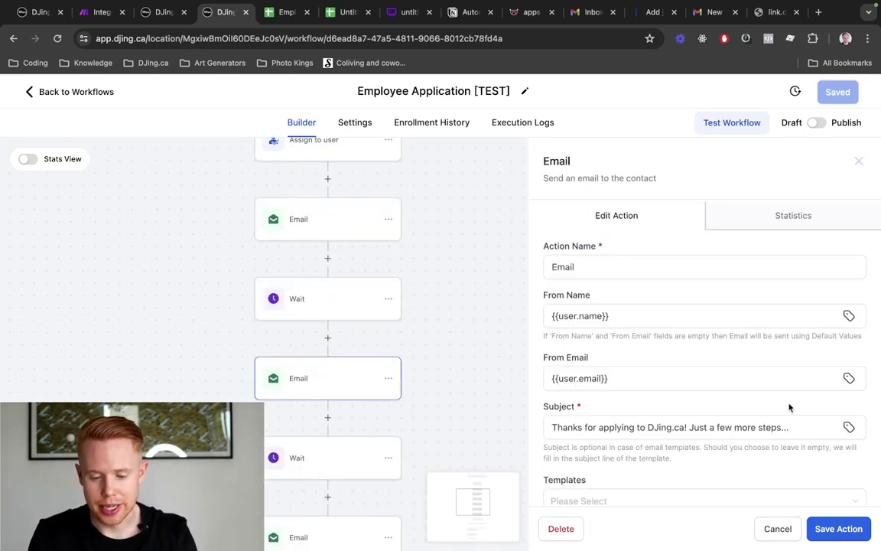
scroll(789, 407, "down", 5)
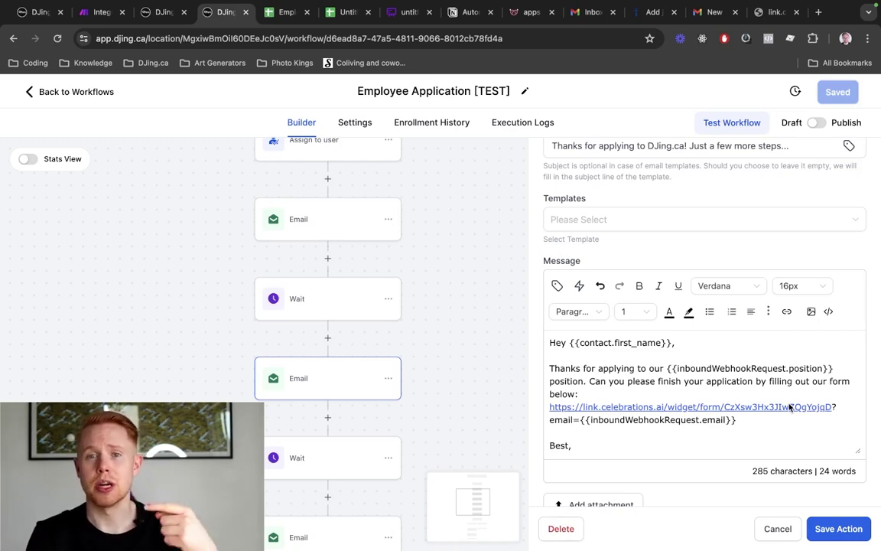
Add an empty step below Remove from Workflow, then view the application form page
key("ctrl+shift+Tab")
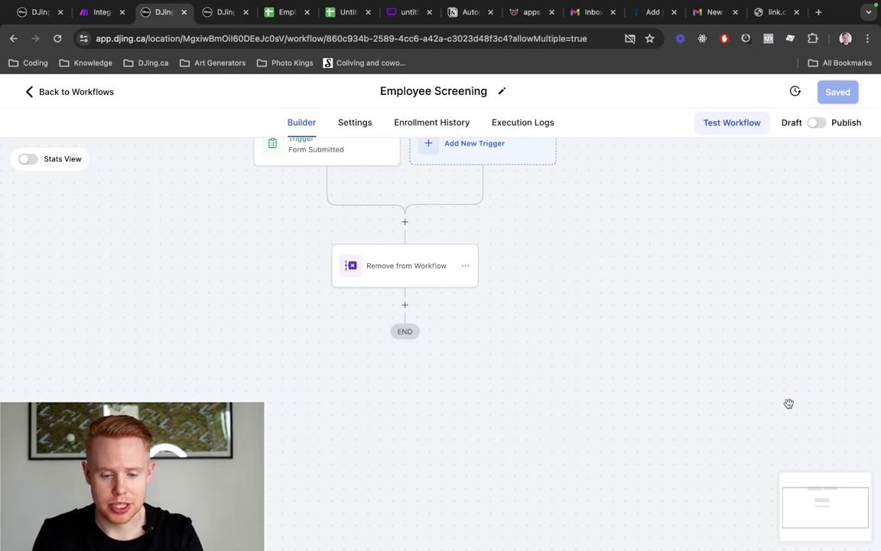
left_click(420, 267)
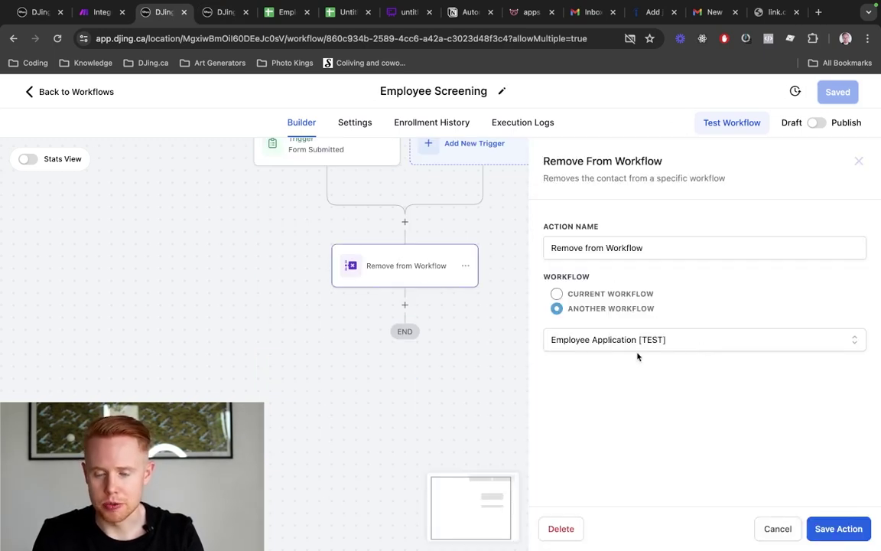
left_click(769, 536)
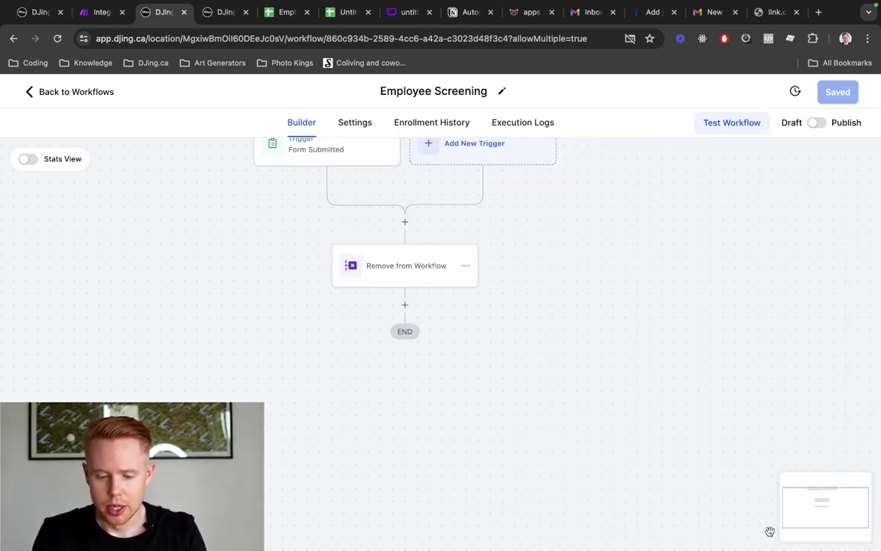
left_click(406, 304)
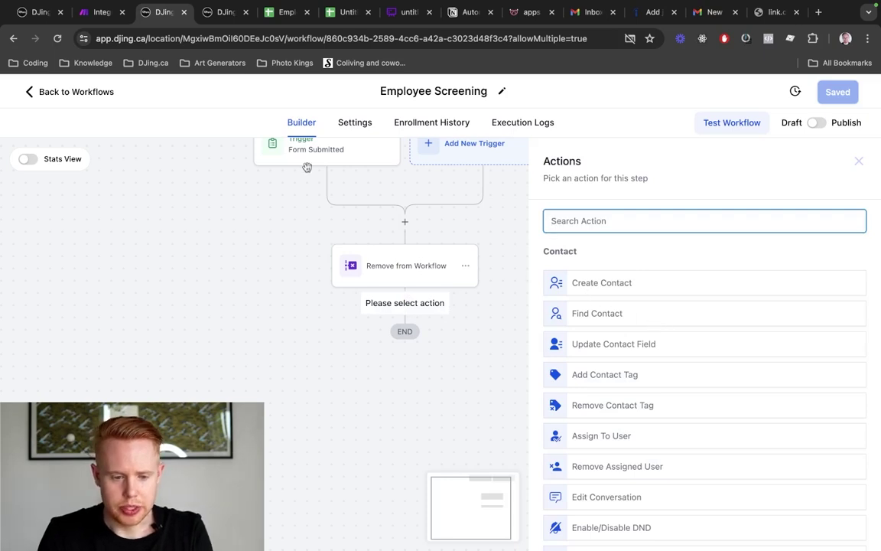
left_click(768, 15)
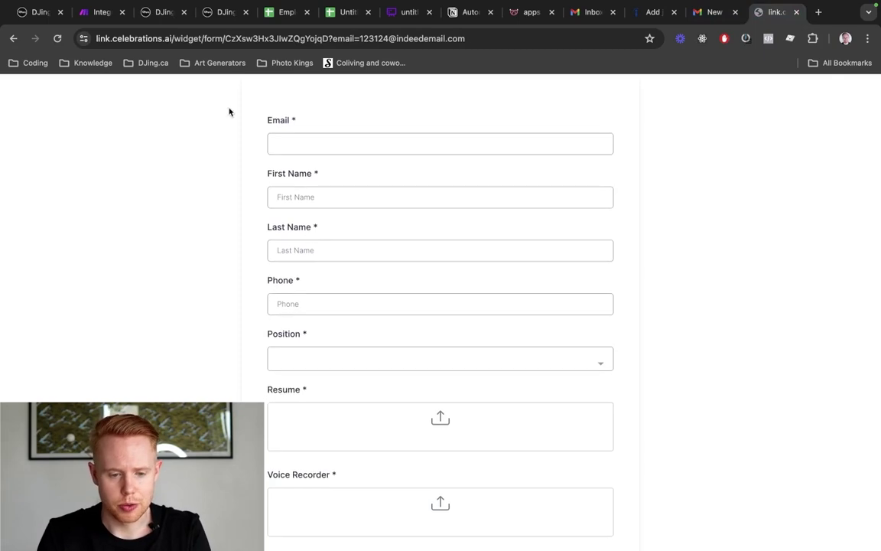
Rename the untitled spreadsheet to '[Test] Employee Hire'
left_click_drag(341, 16, 280, 13)
left_click(59, 87)
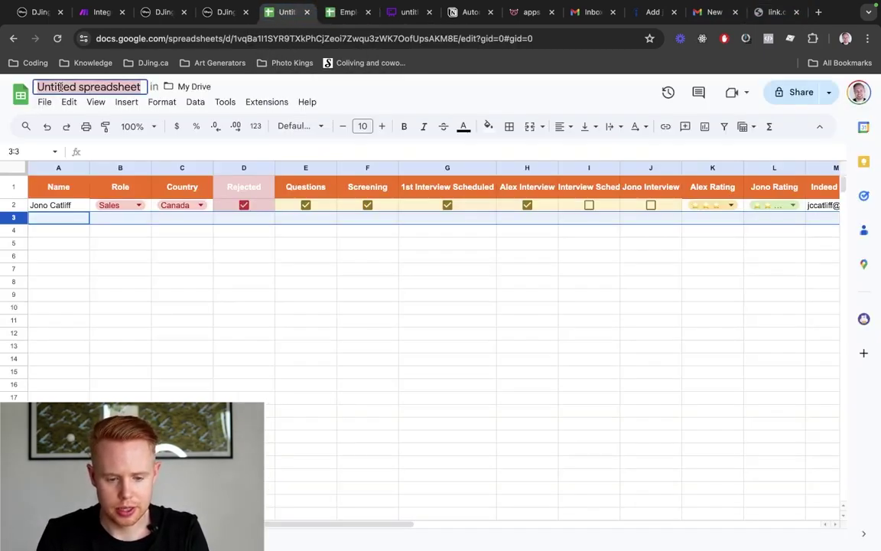
key("BackSpace")
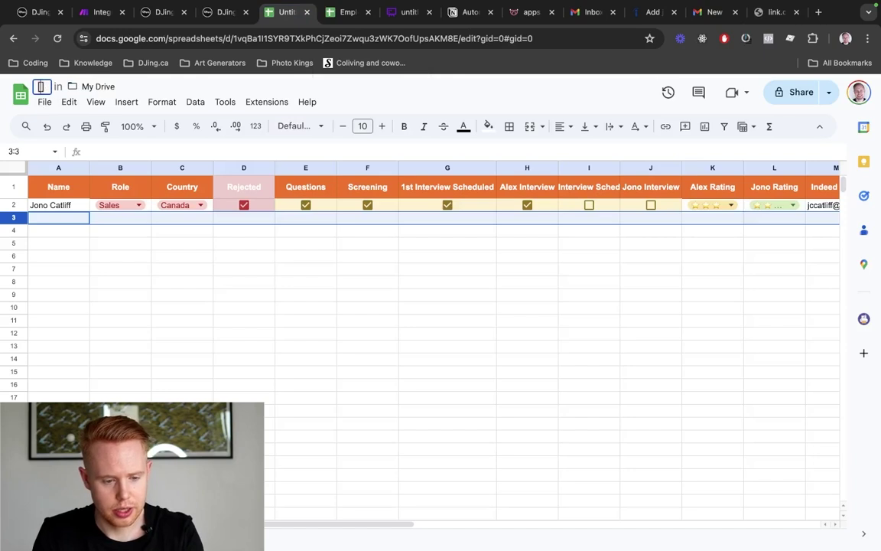
type("[Test]")
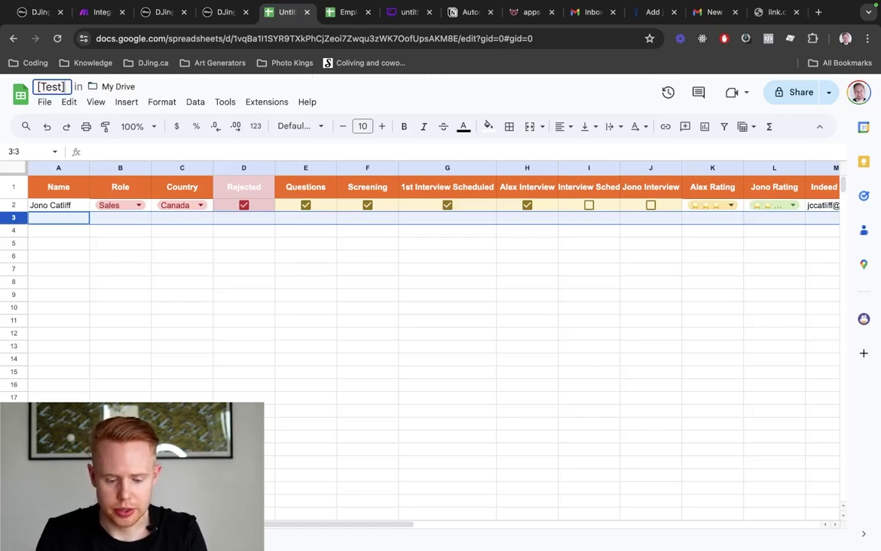
type(" Employee Hir")
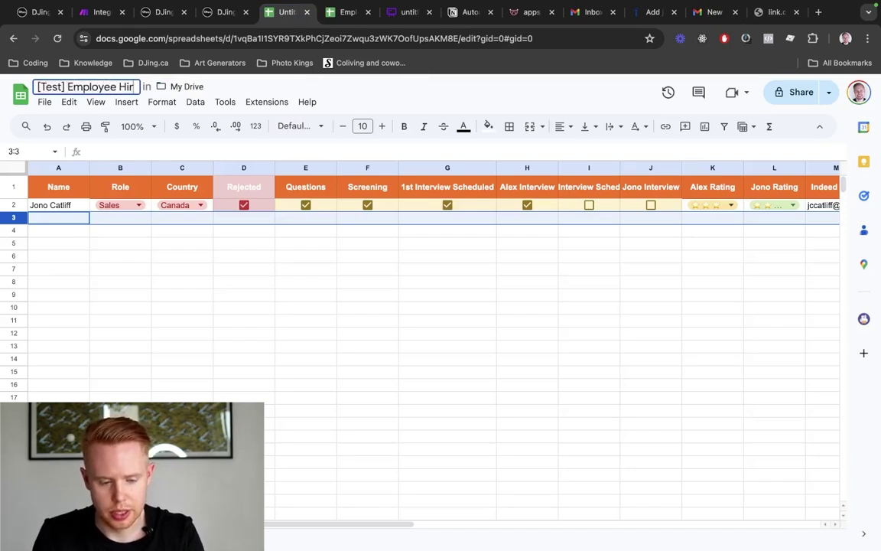
type("e")
left_click(122, 257)
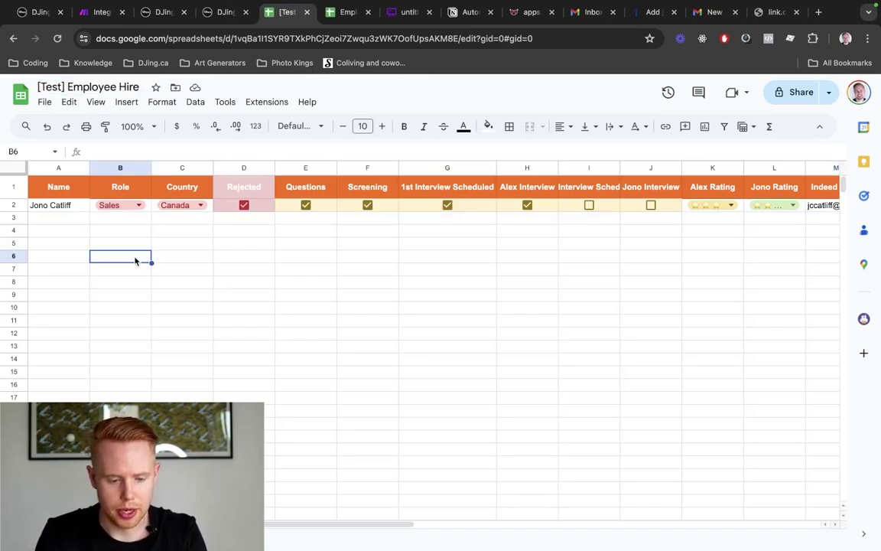
Select applicant row 2 and scroll across to review its values
left_click(13, 207)
scroll(749, 205, "right", 10)
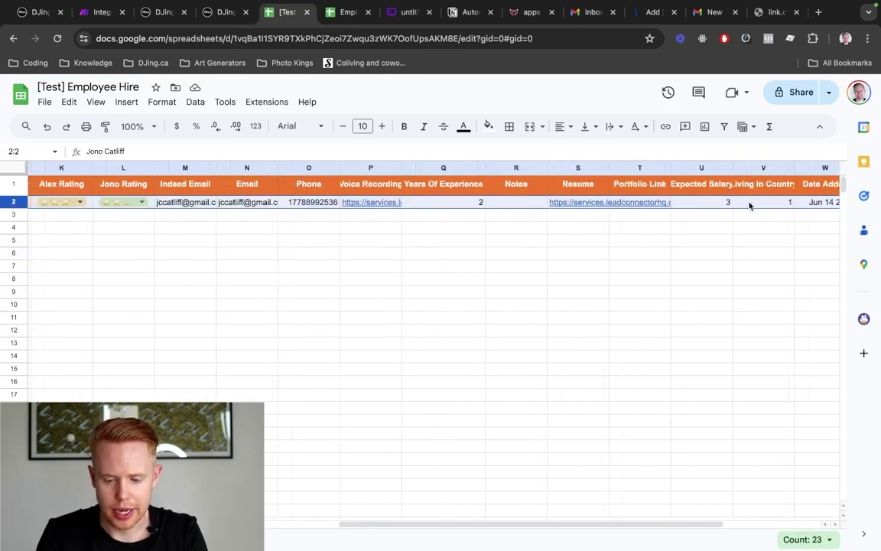
scroll(749, 205, "right", 3)
scroll(749, 205, "left", 15)
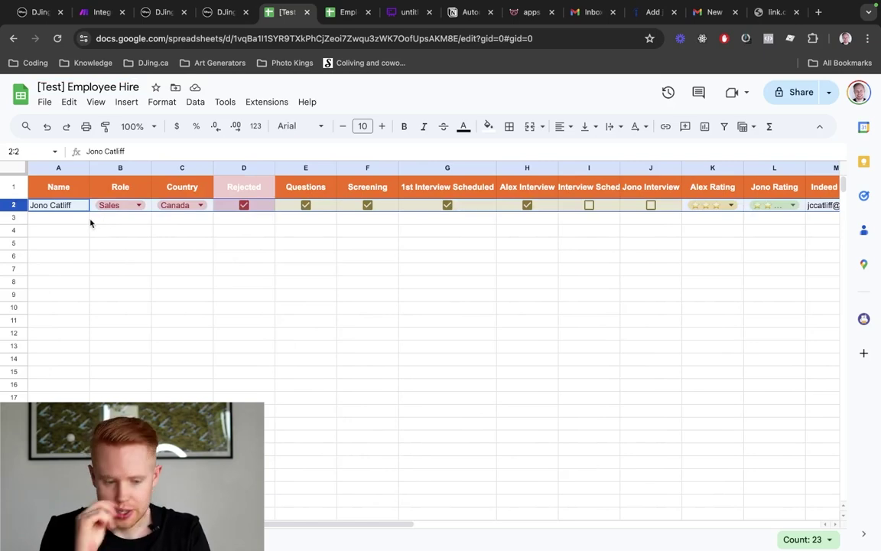
Save the Integration Gmail scenario in Make and return to the sheet
key("ctrl+shift+Tab")
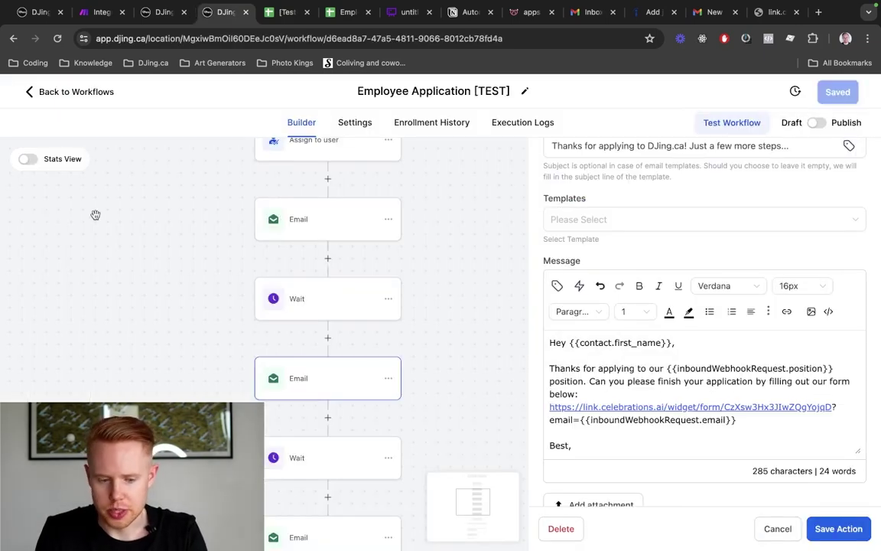
left_click(98, 15)
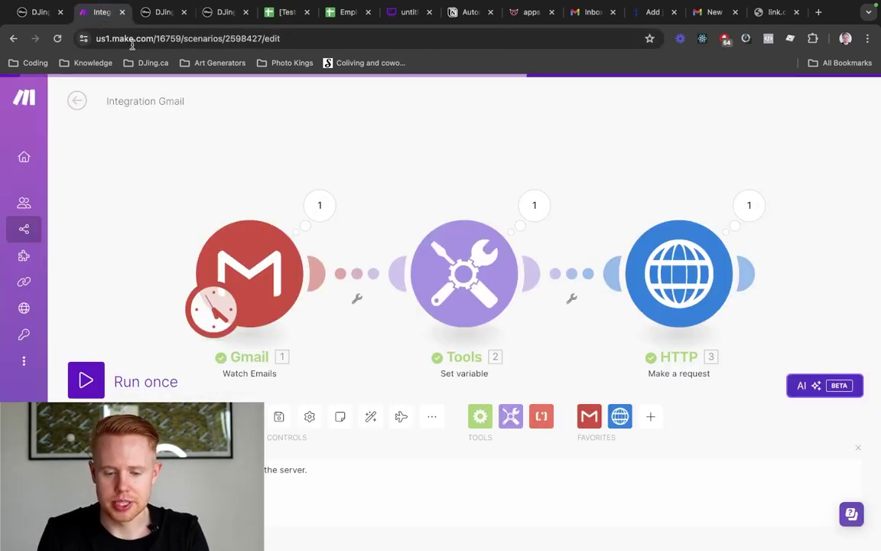
triple_click(279, 418)
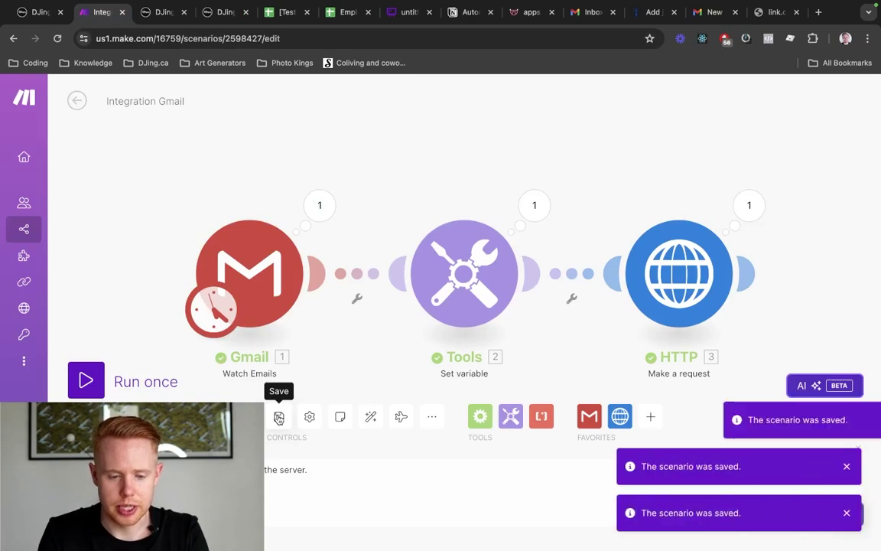
key("ctrl+Tab")
key("ctrl+Tab")
key("ctrl+Tab")
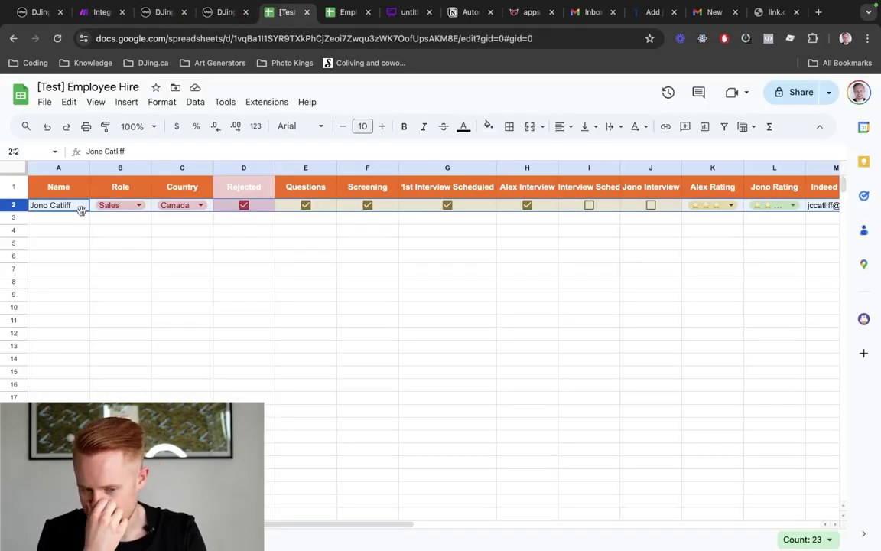
Make the new Employee Screening step a Webhook action
key("ctrl+shift+Tab")
key("ctrl+shift+Tab")
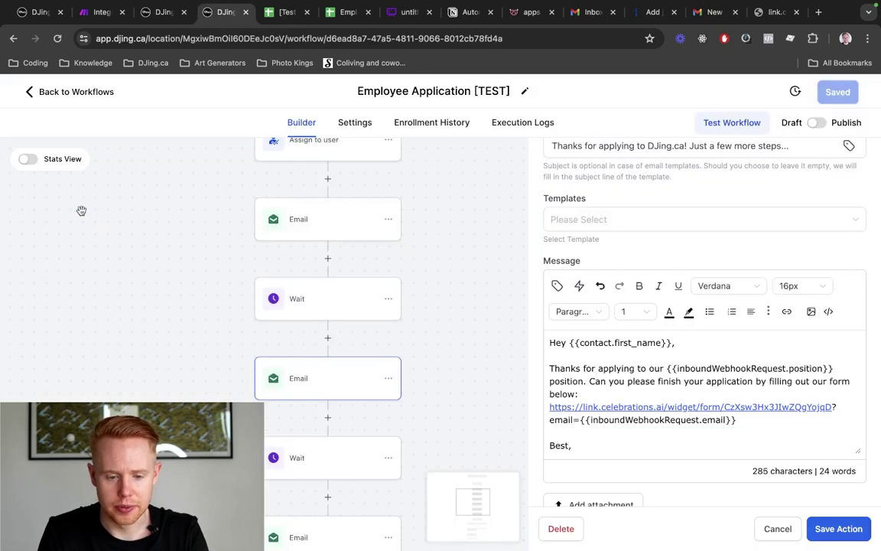
type("webhook")
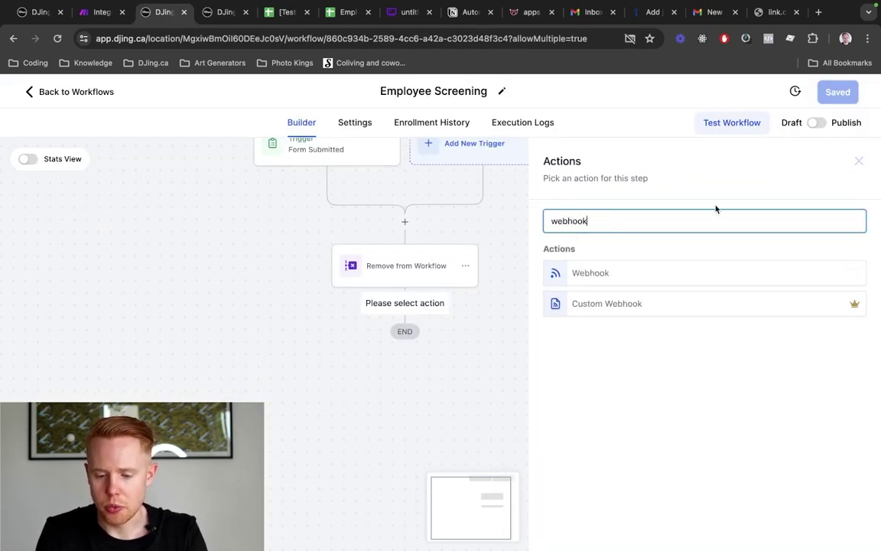
left_click(649, 273)
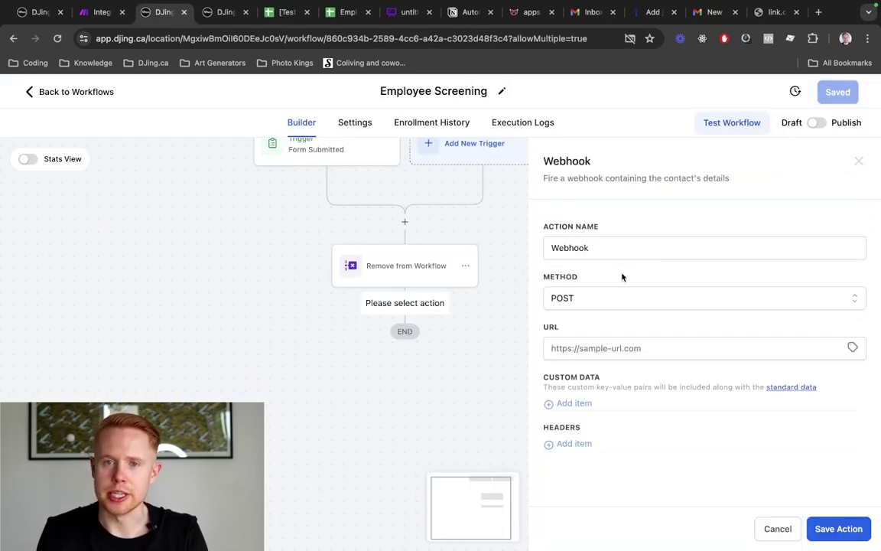
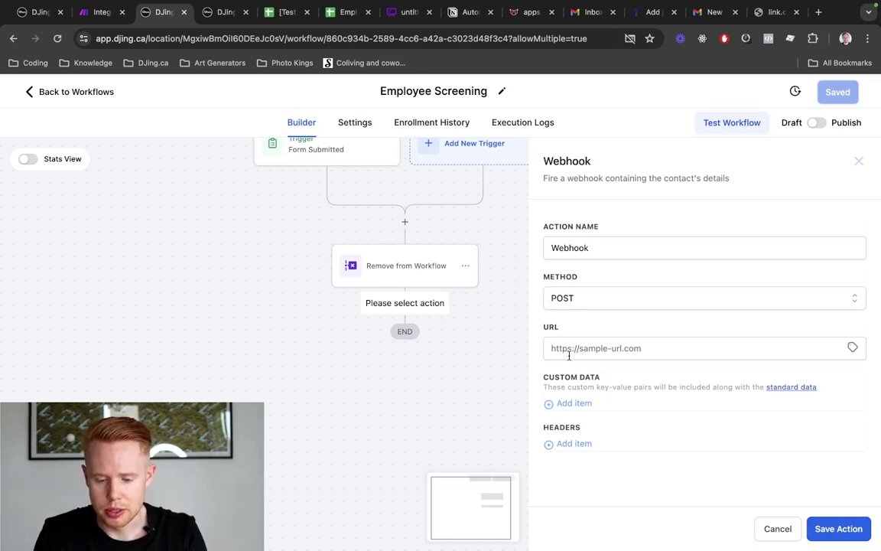
Switch from the HighLevel workflow to the Make Integration Gmail scenario tab
key("ctrl+shift+Tab")
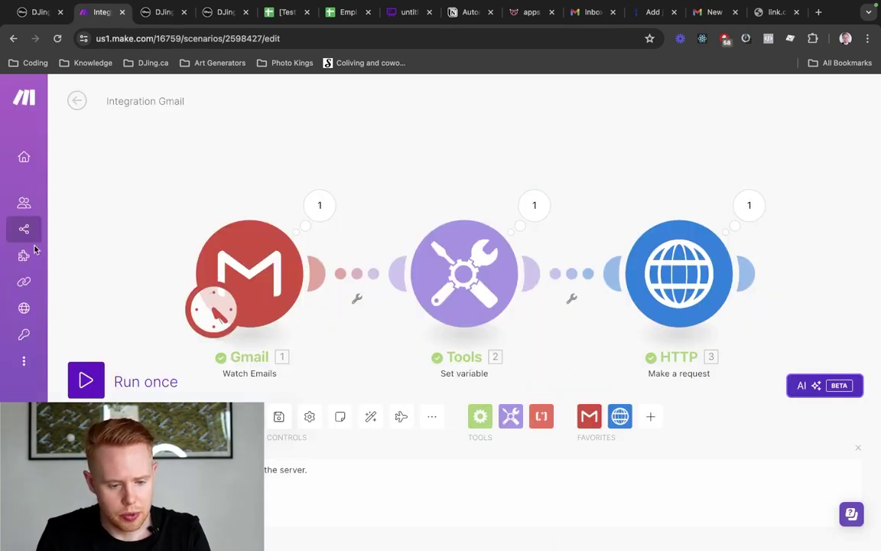
Create a new scenario in the Test folder named 'Employee Screening [TEST]'
mouse_move(54, 239)
left_click(72, 227)
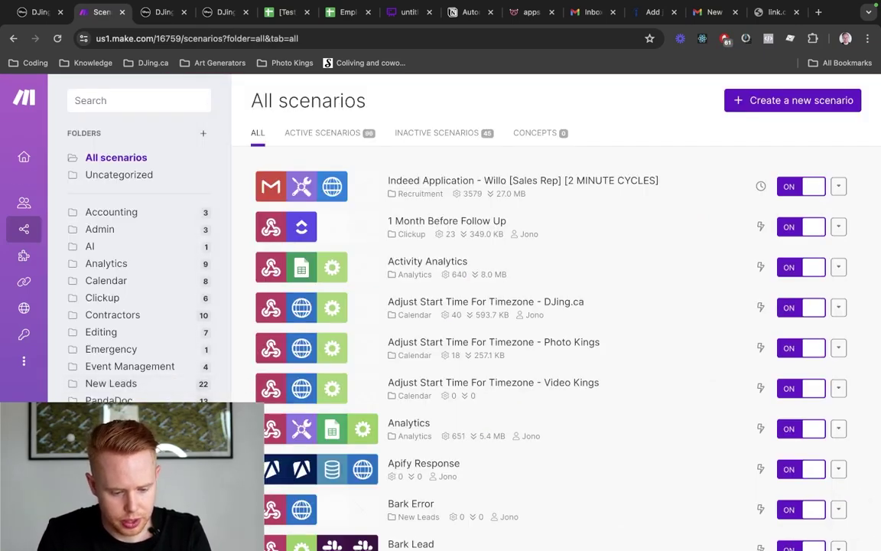
left_click(738, 104)
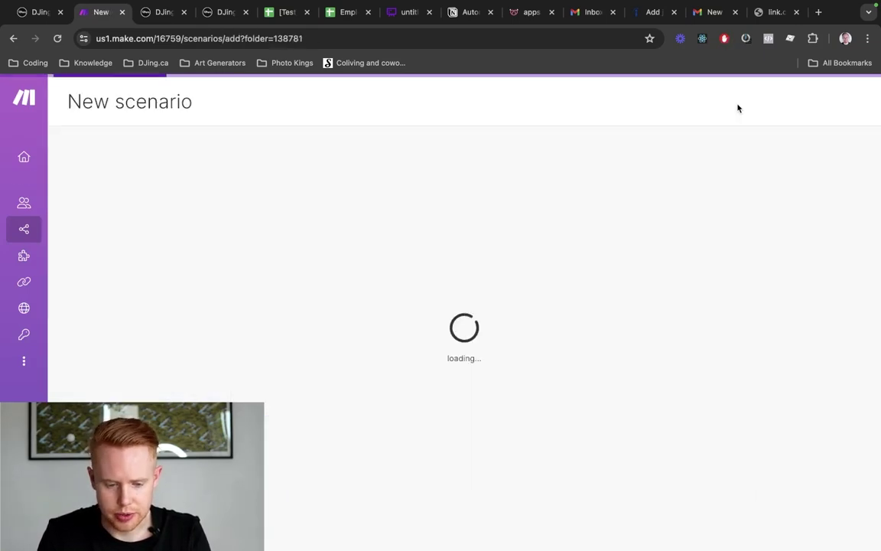
left_click(148, 103)
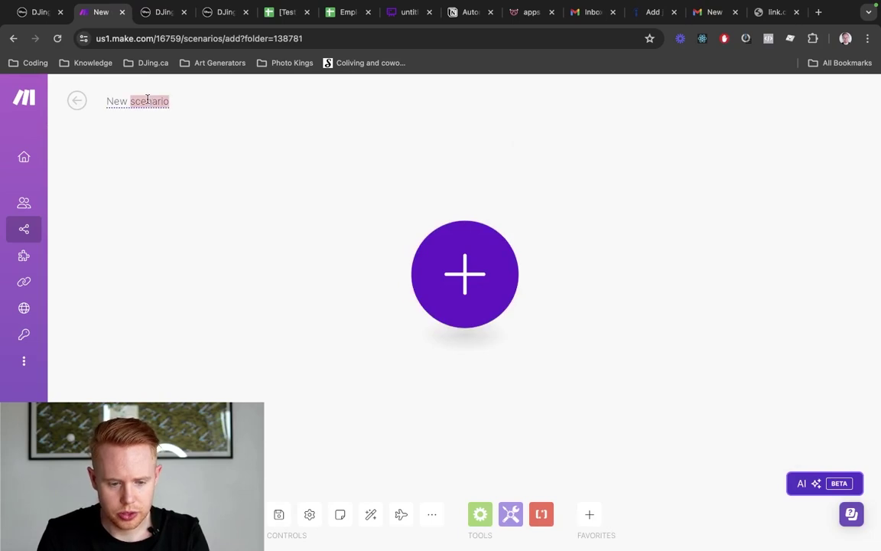
type("Employee Sc")
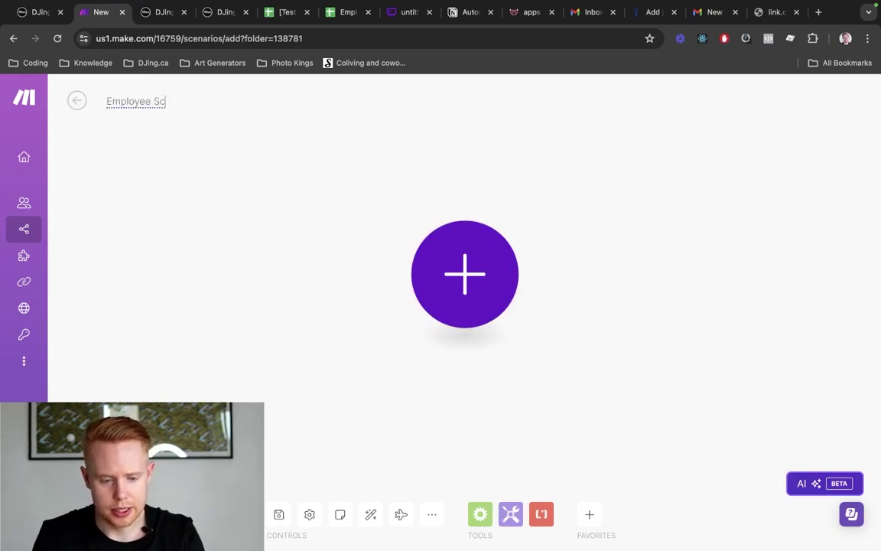
type("reening [TEST]")
key("Return")
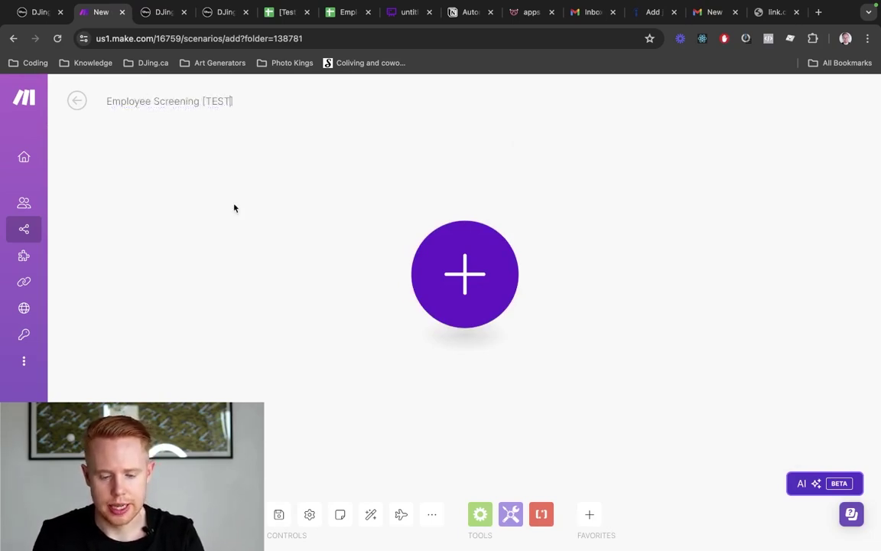
Add a Webhooks Custom webhook trigger as the scenario's first module
left_click(460, 264)
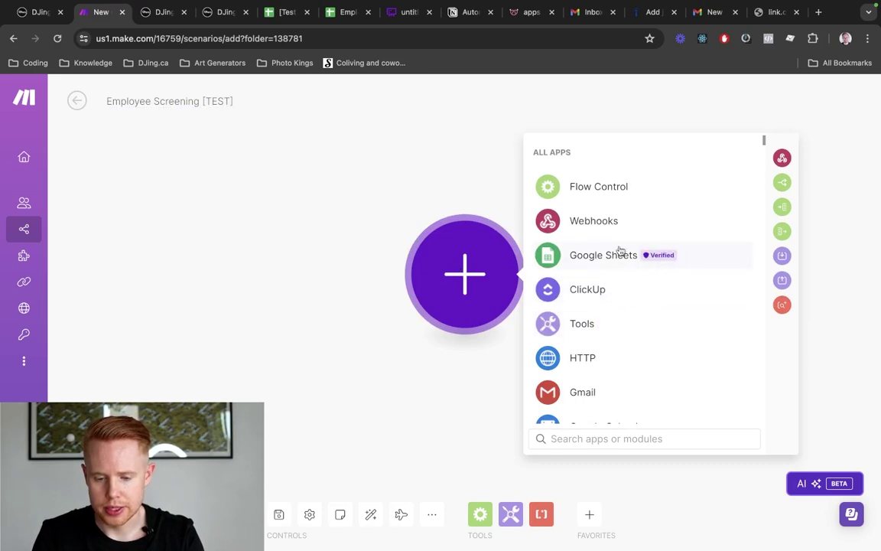
key("ctrl+Tab")
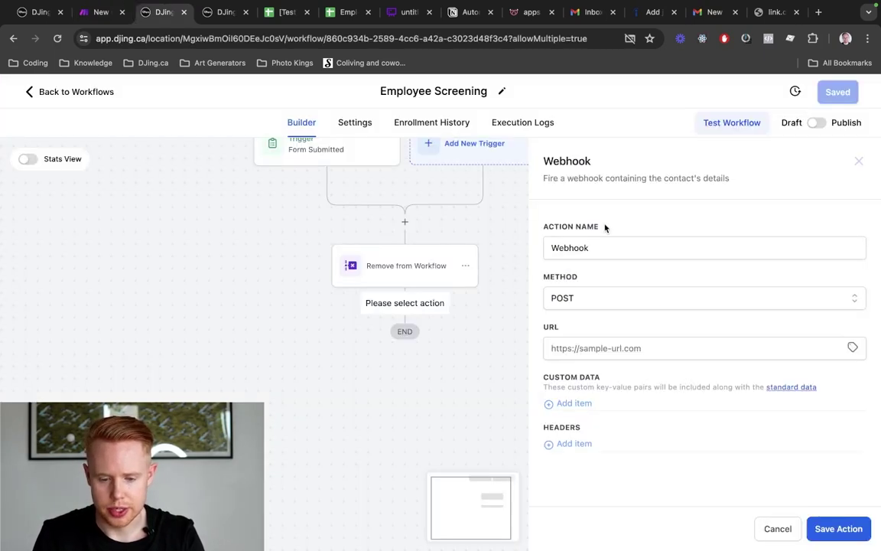
double_click(566, 163)
key("ctrl+shift+Tab")
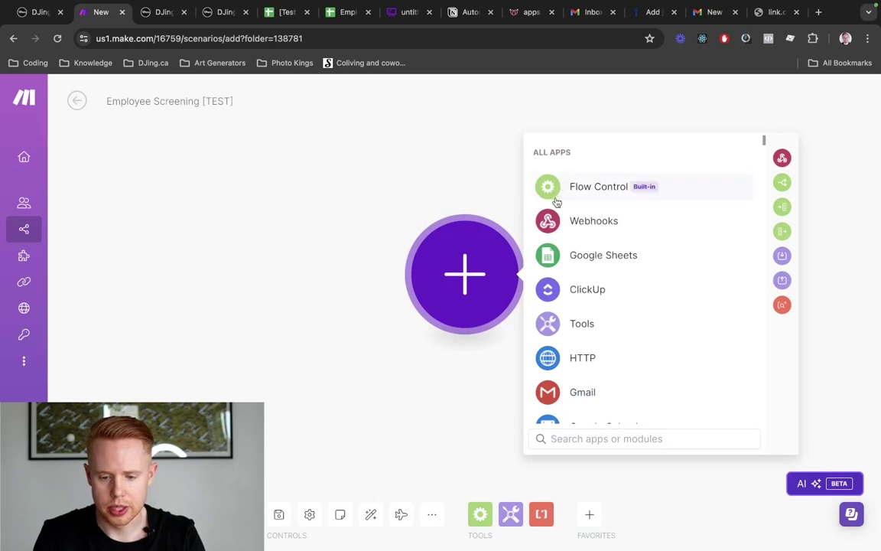
left_click(560, 219)
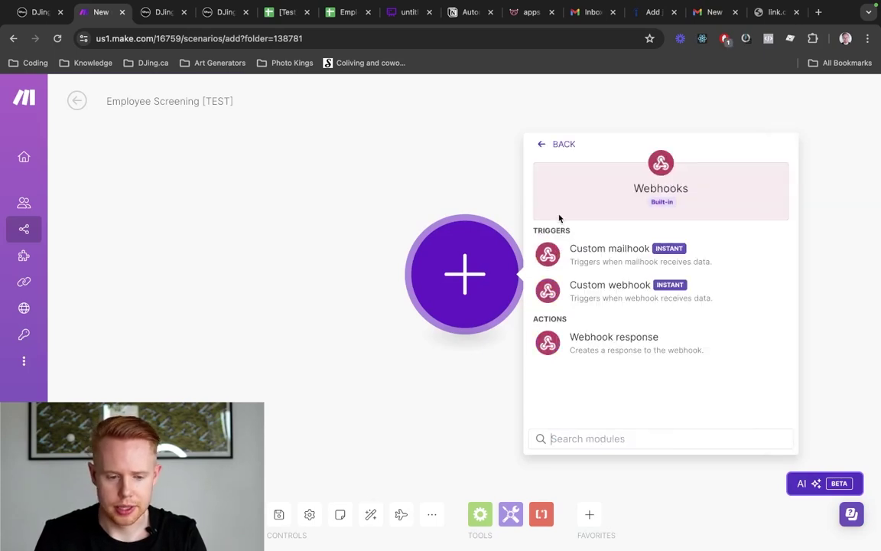
left_click(589, 291)
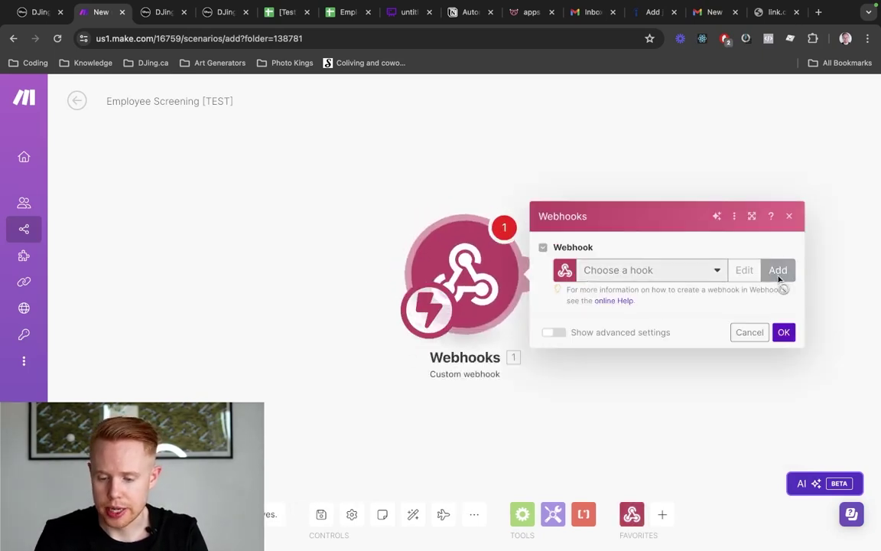
Create and save the employee-screening-test webhook, then select its address for copying
left_click(779, 270)
triple_click(579, 220)
type("employee")
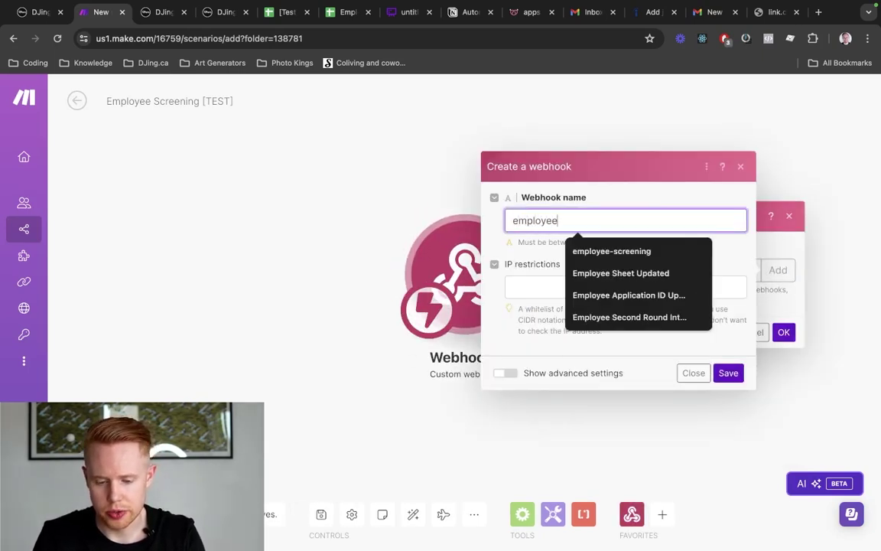
type("-screening=")
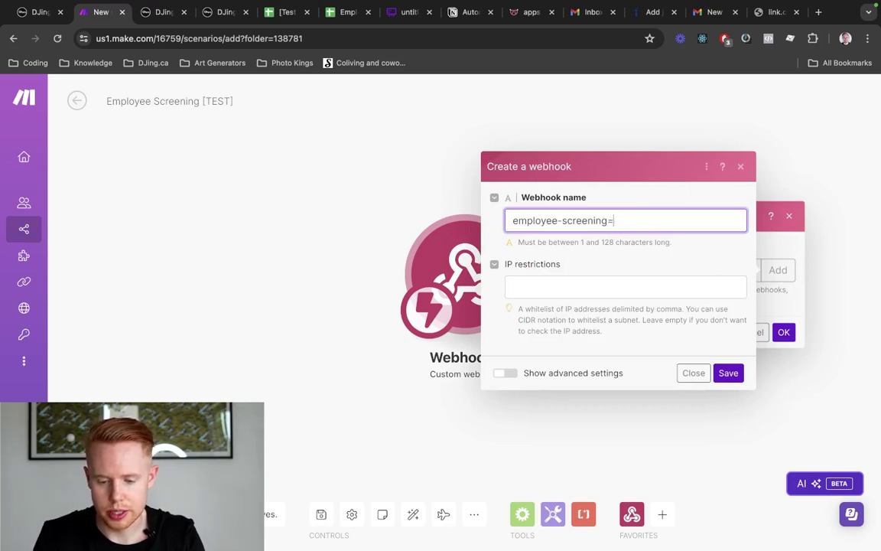
type("test-test")
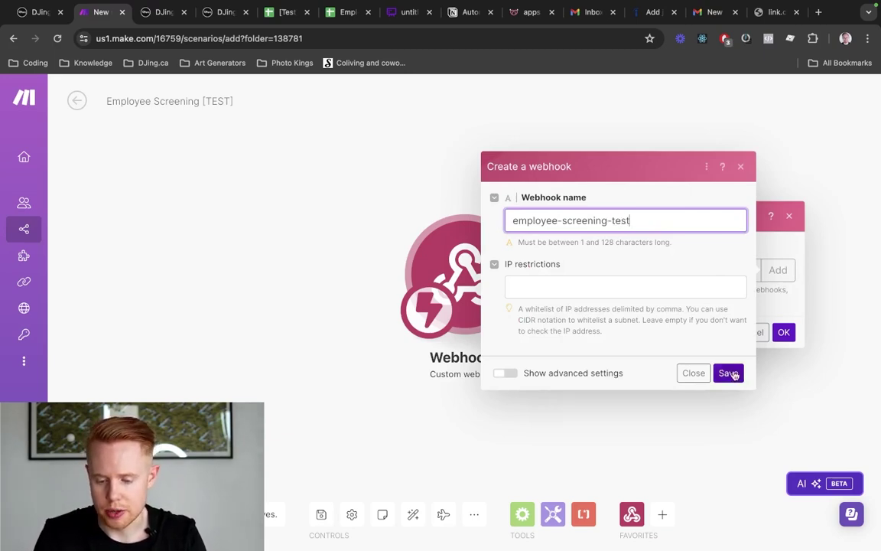
left_click(728, 373)
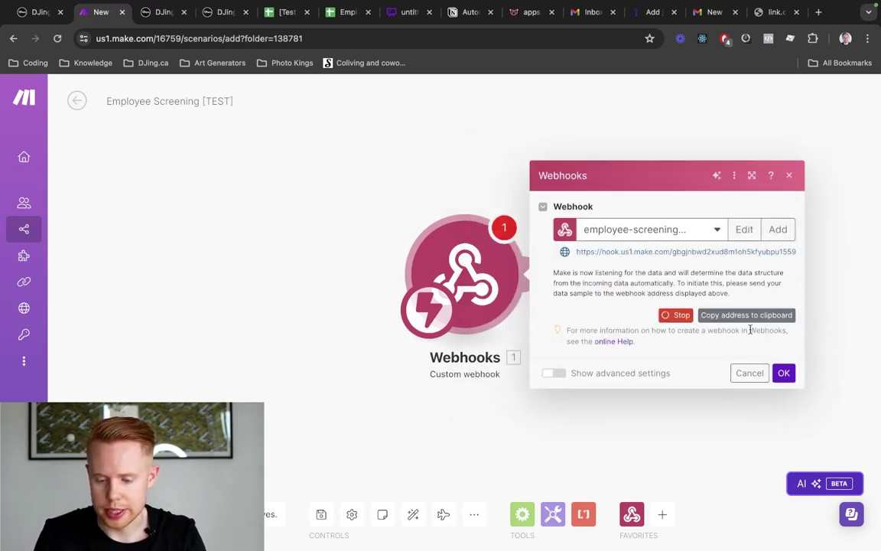
triple_click(702, 260)
Paste the Make webhook address into HighLevel's Webhook URL and save the action
key("ctrl+Tab")
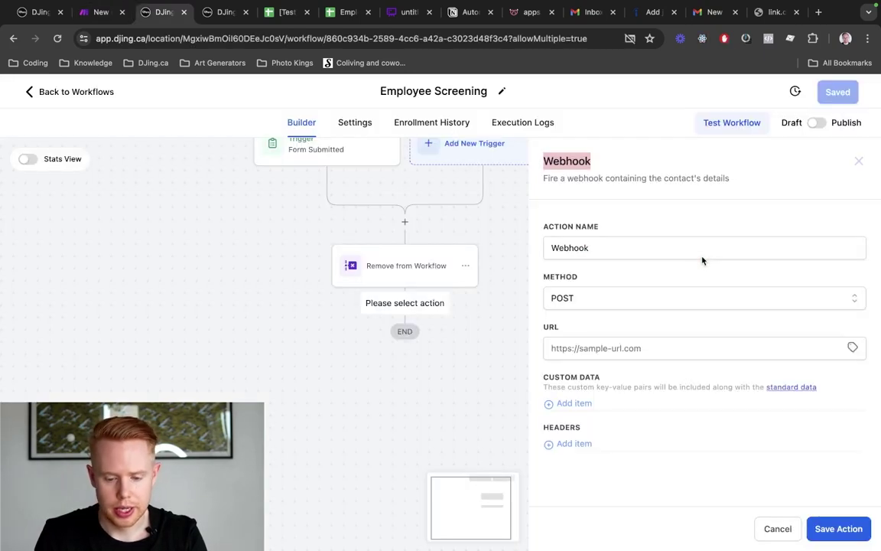
left_click(649, 349)
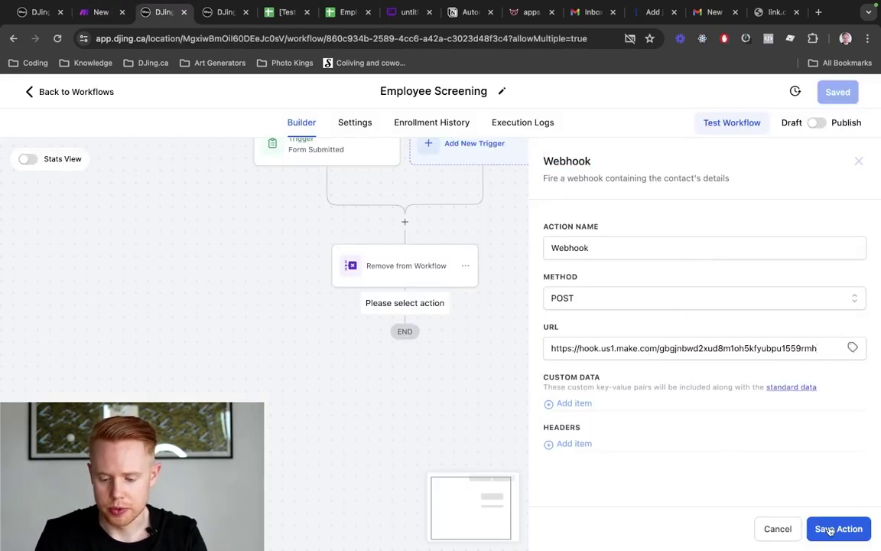
left_click(834, 528)
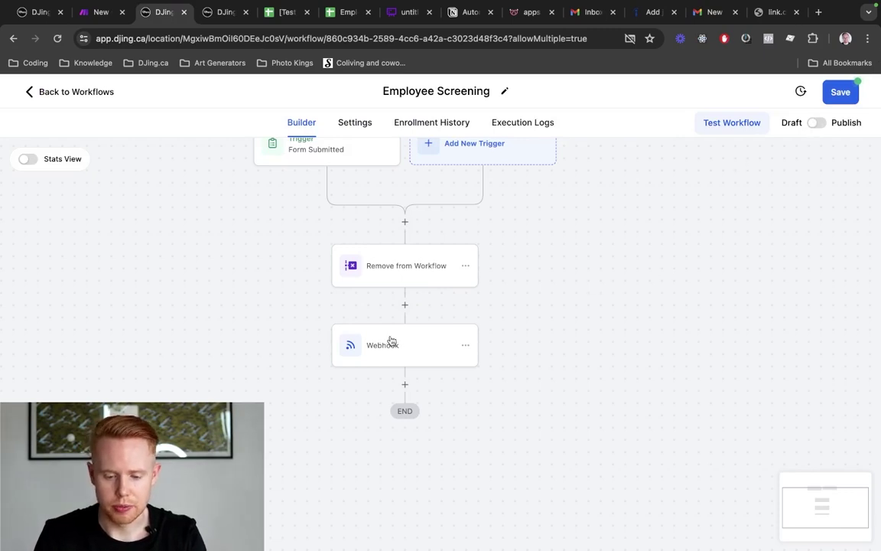
Publish the Employee Screening workflow and confirm the Make webhook so it listens
left_click(816, 122)
left_click(841, 92)
key("ctrl+Tab")
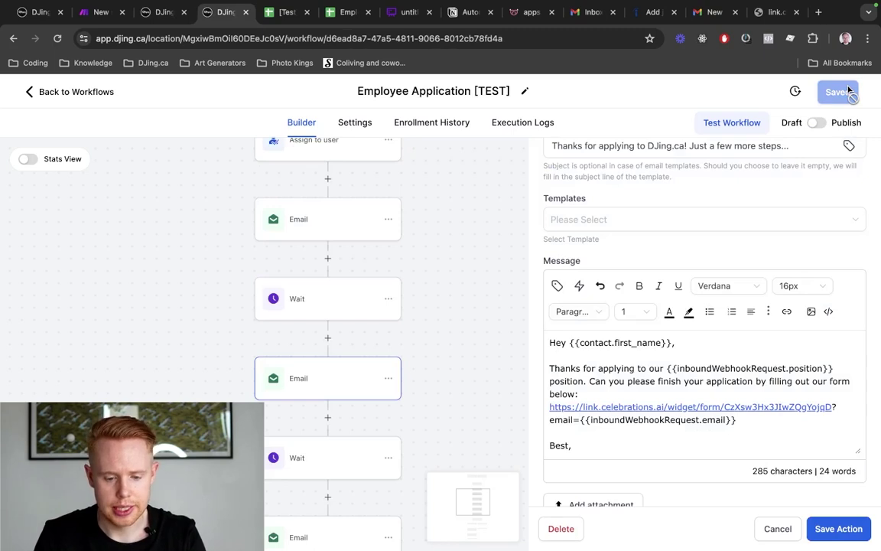
key("ctrl+shift+Tab")
key("ctrl+shift+Tab")
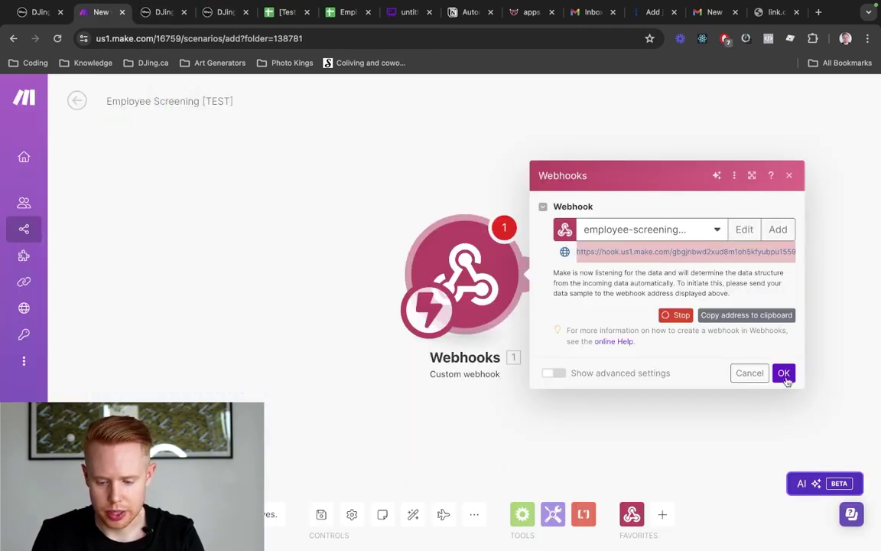
left_click(785, 374)
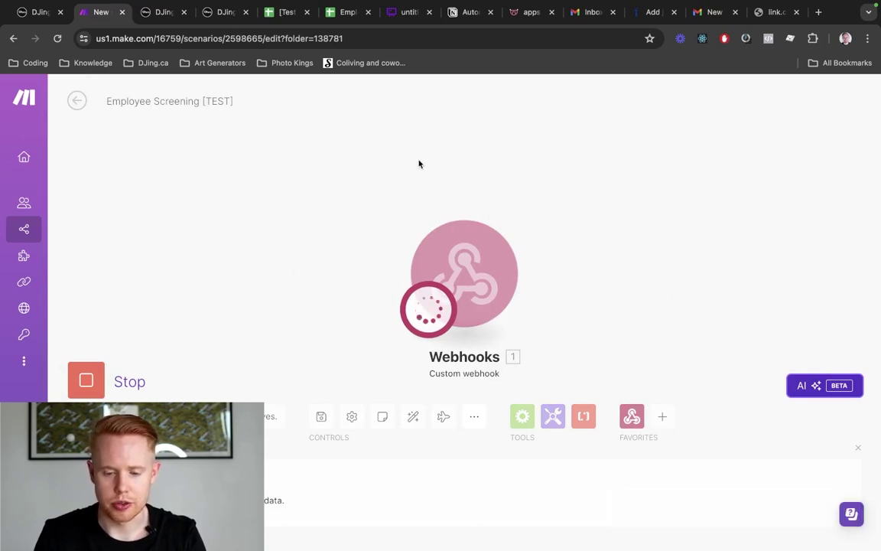
Return to HighLevel and bring up the application form tab
key("ctrl+Tab")
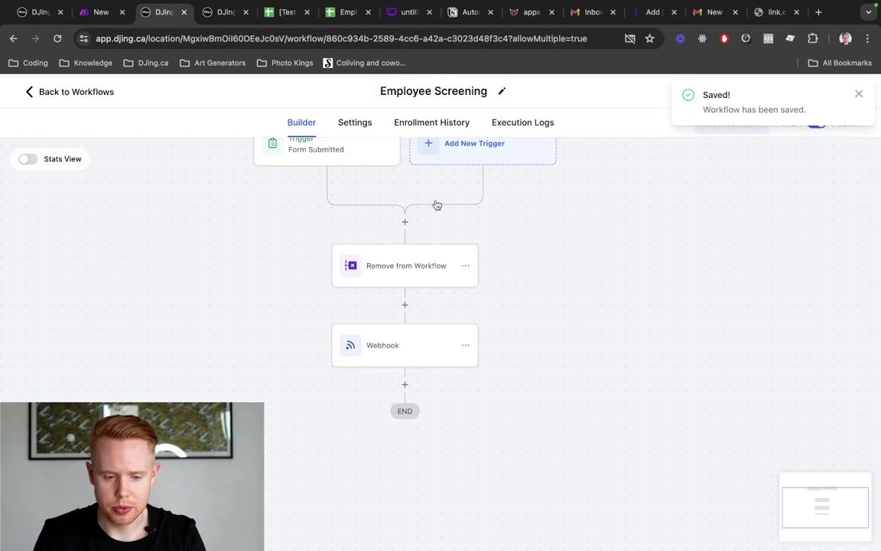
scroll(298, 194, "up", 2)
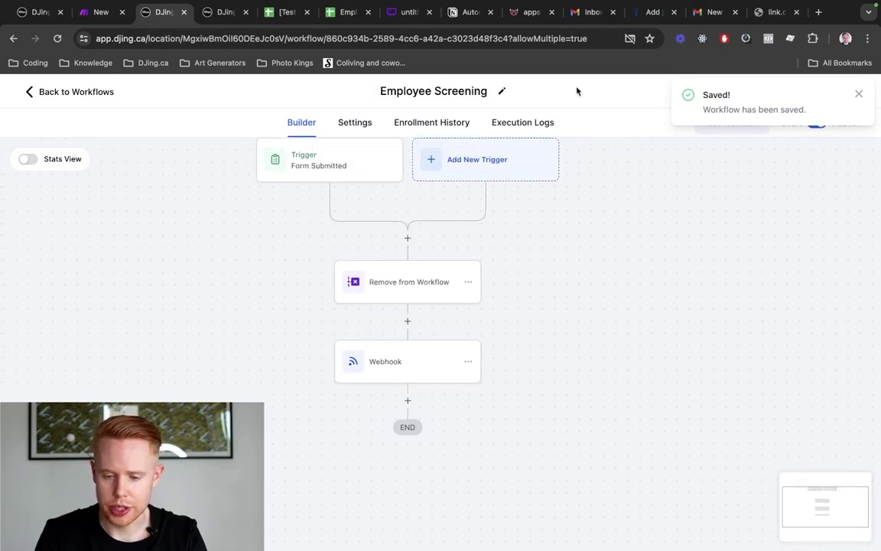
left_click(778, 17)
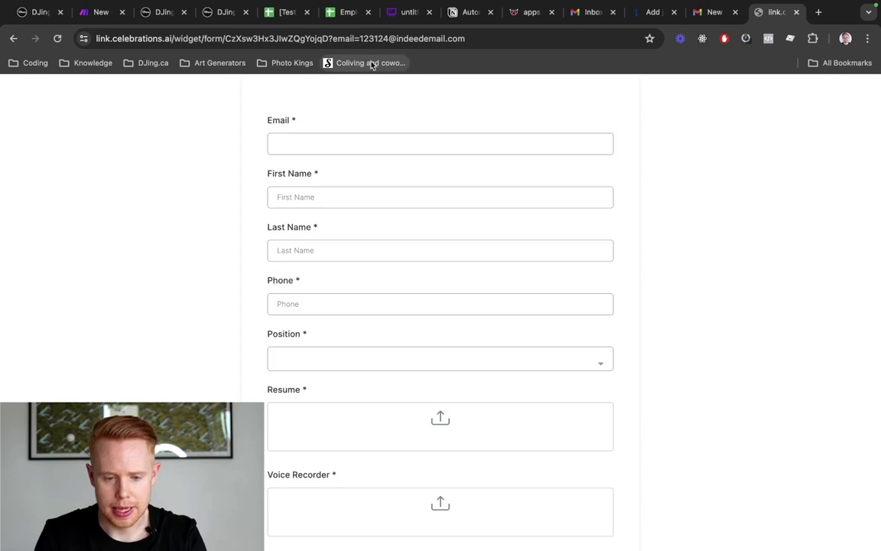
Trim the form URL so only the applicant's email parameter remains, and reload it
left_click_drag(335, 36, 464, 39)
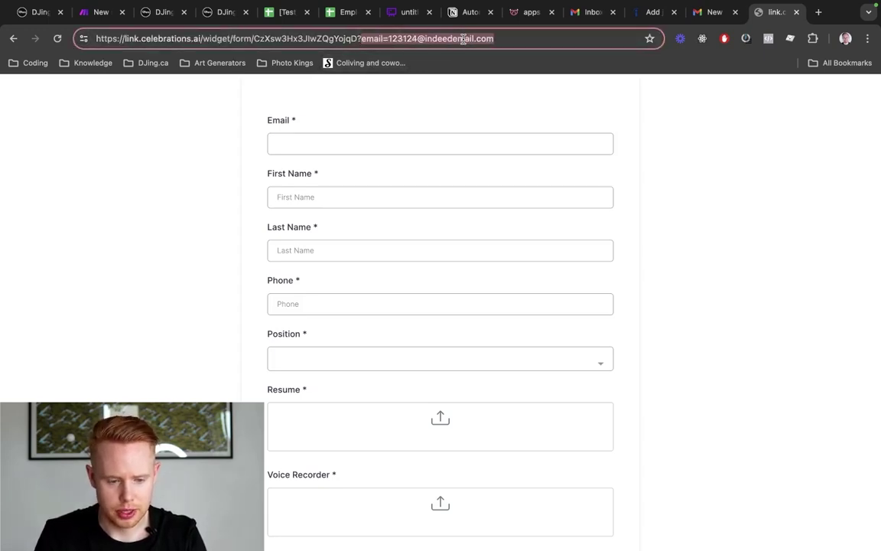
type("e")
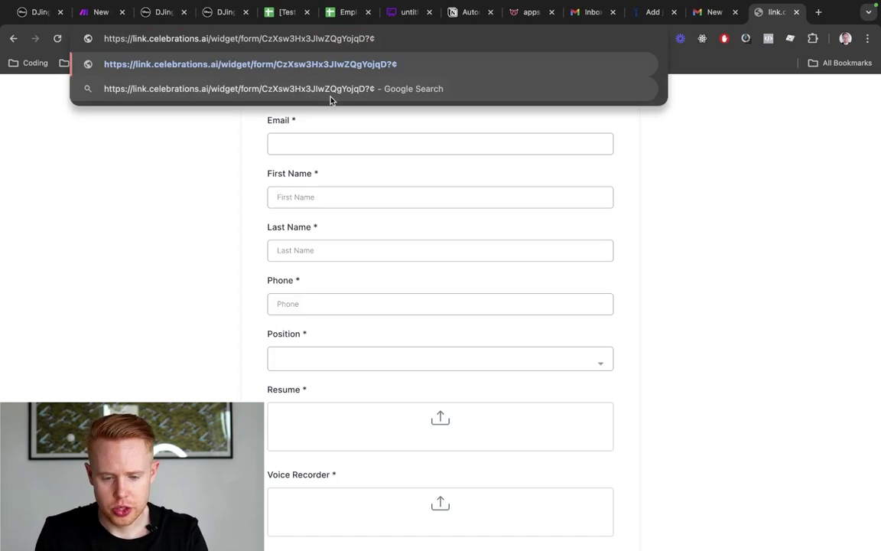
key("BackSpace")
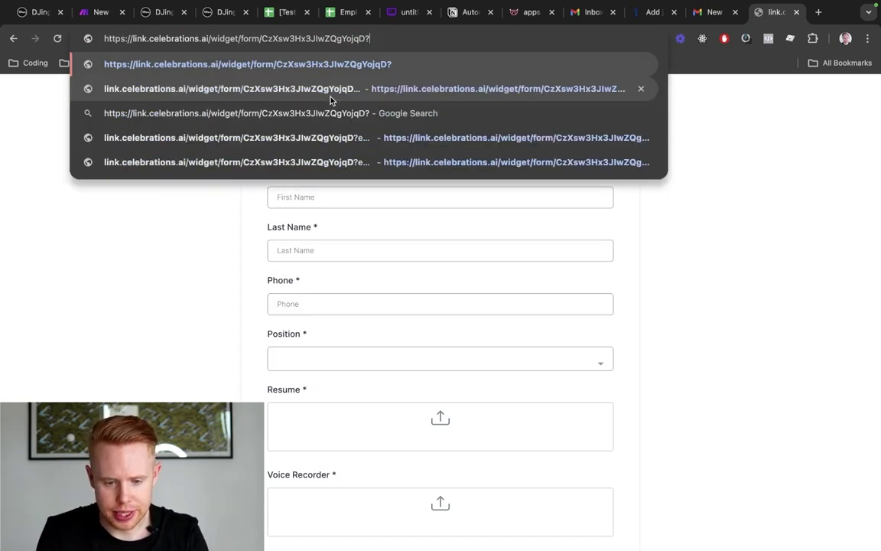
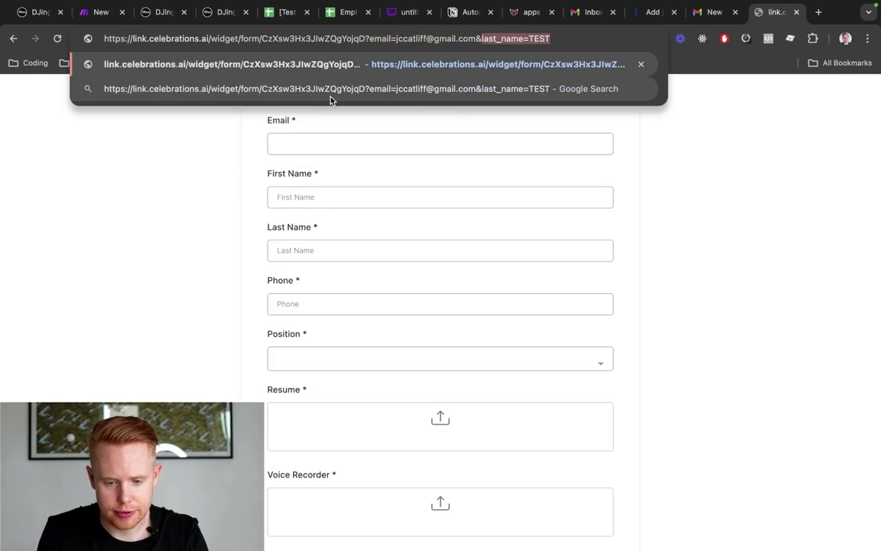
key("shift+Left")
key("BackSpace")
key("alt+shift+Left")
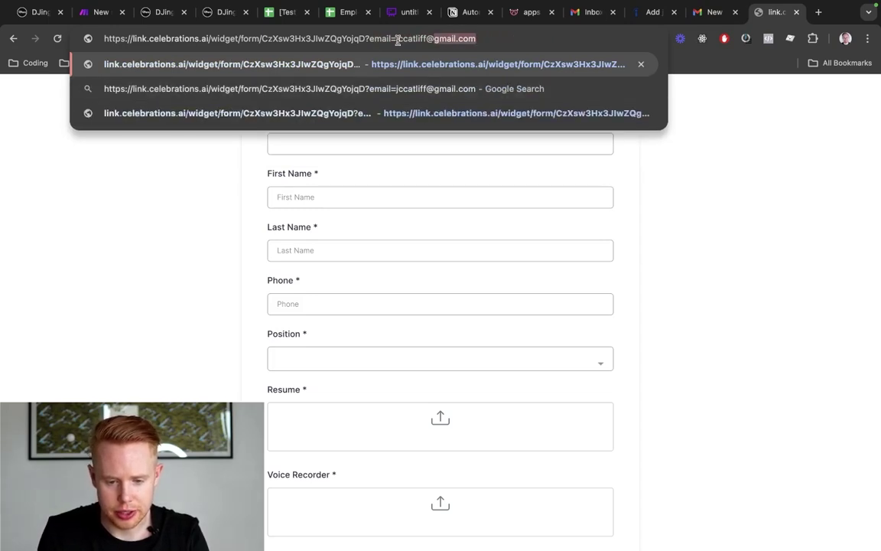
key("Return")
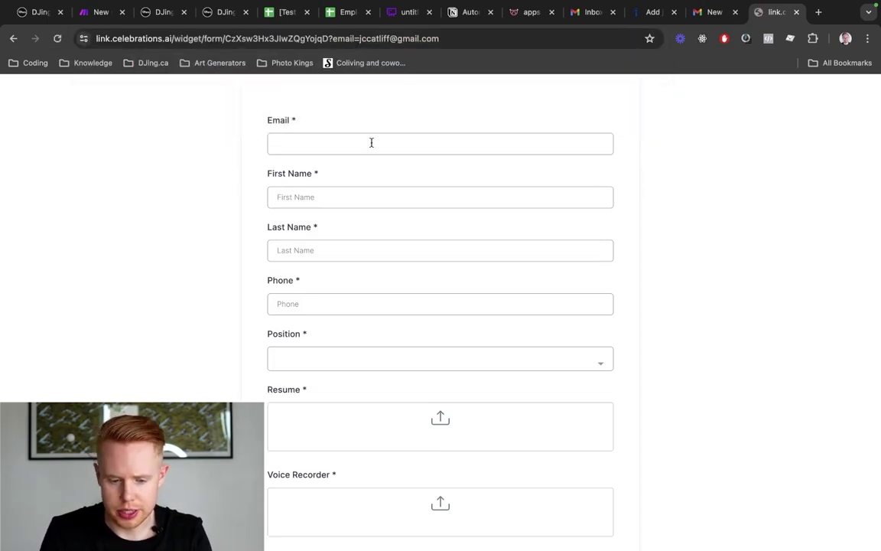
Fill in the applicant's email, first name, last name and phone number
left_click(372, 143)
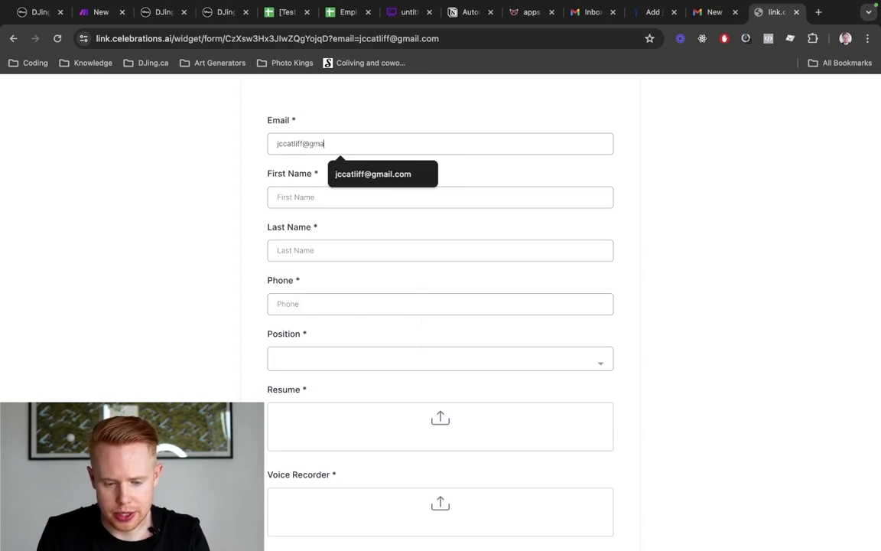
key("Tab")
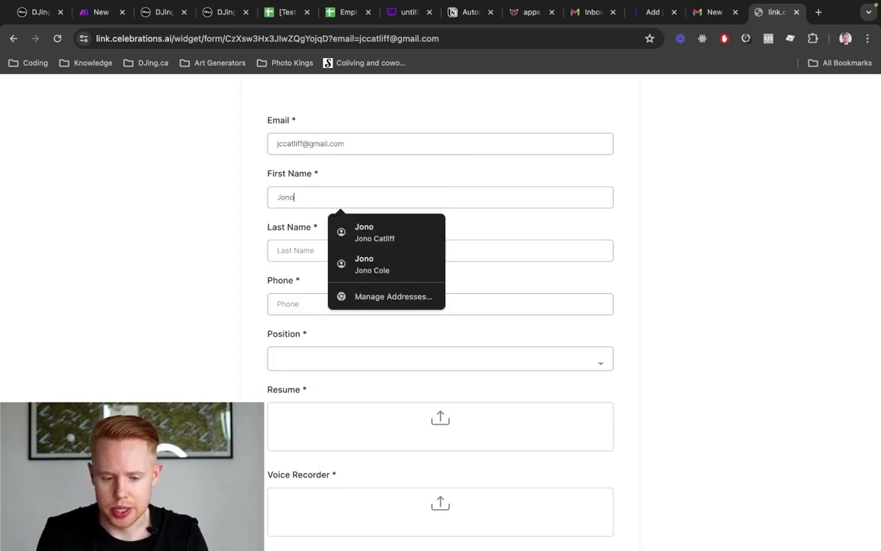
key("Tab")
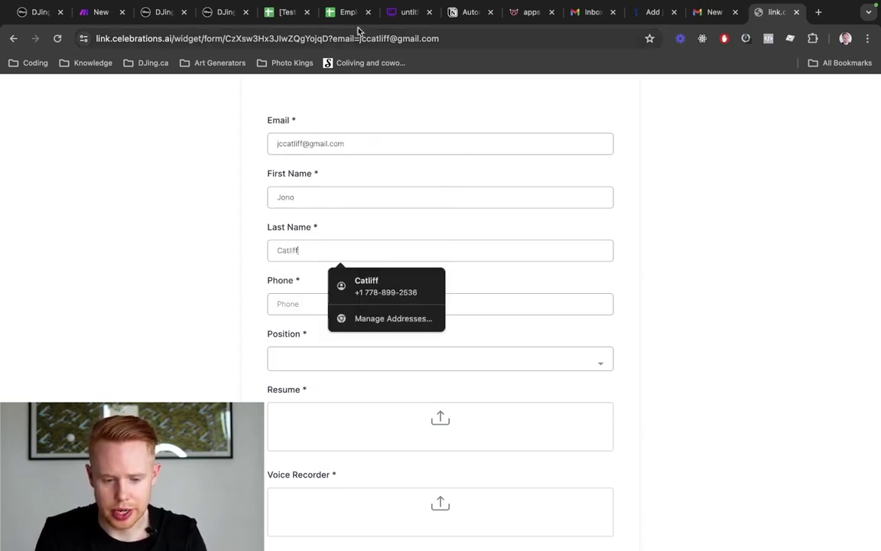
left_click(302, 302)
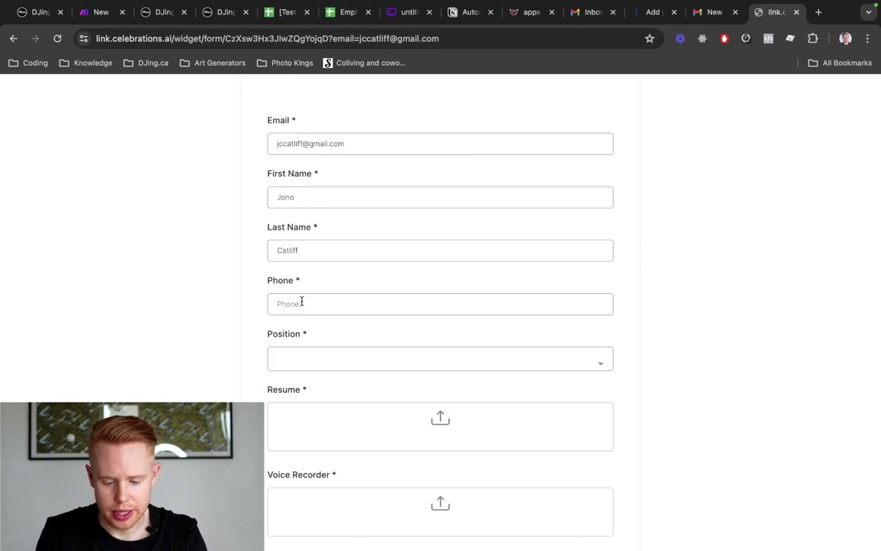
type("6045554555")
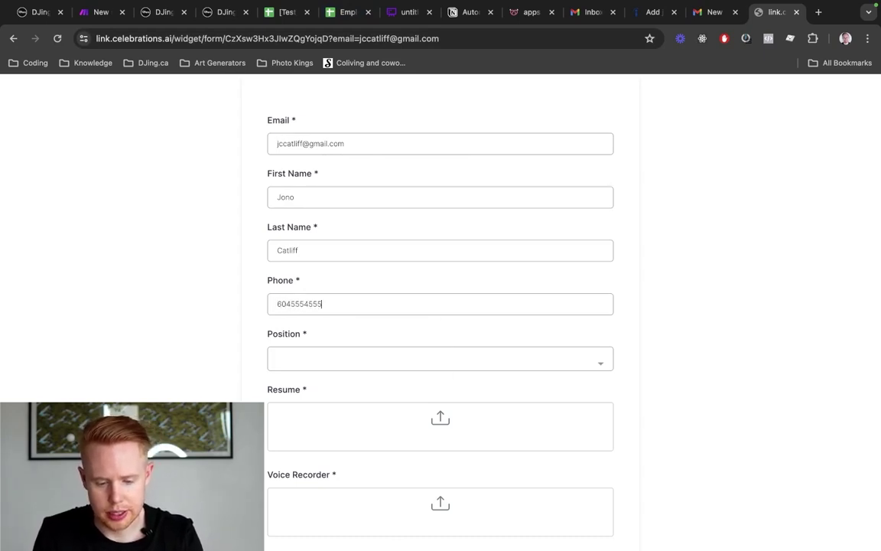
Choose Sales as the position and attach the voice recording mp3 to Resume and Voice Recorder
left_click(306, 358)
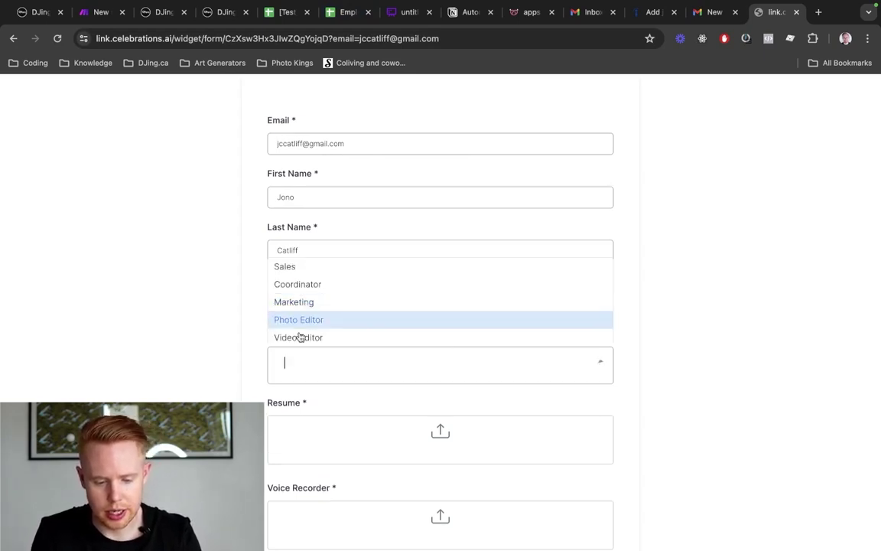
left_click(313, 267)
scroll(314, 270, "down", 1)
scroll(315, 290, "down", 1)
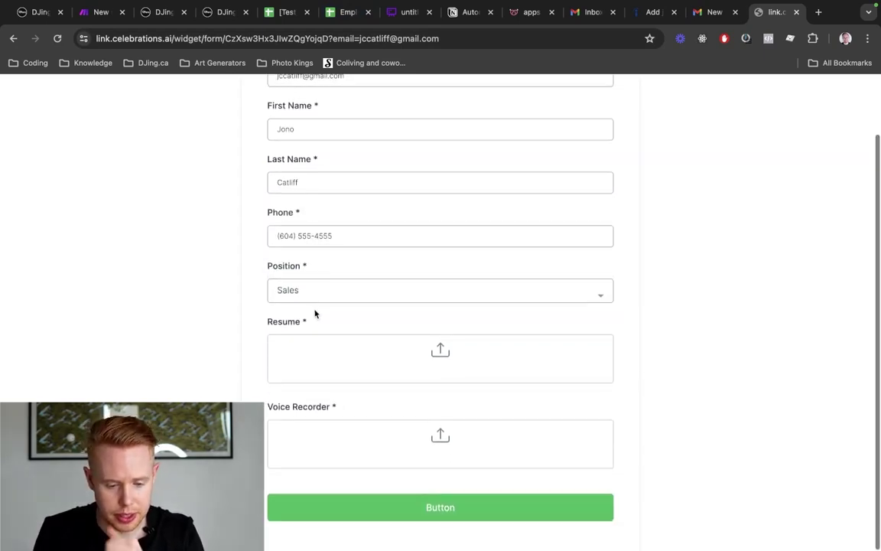
left_click(316, 359)
double_click(481, 316)
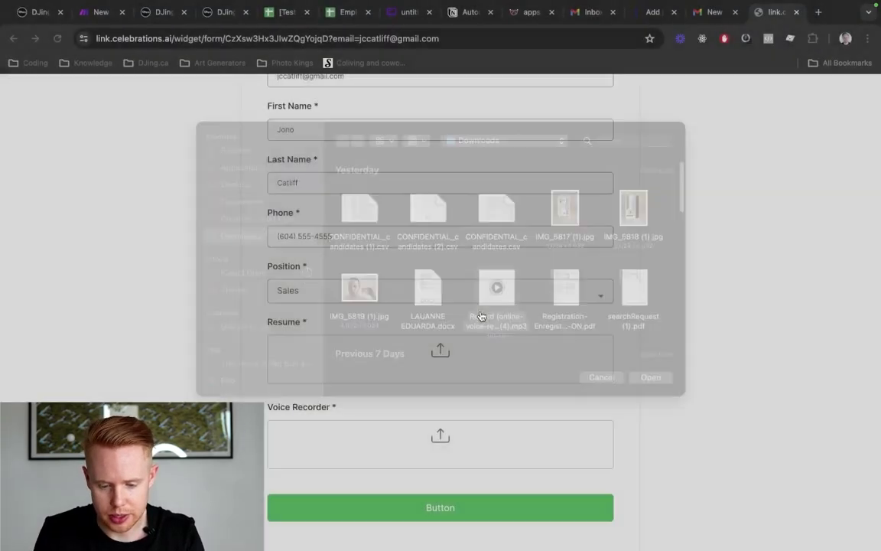
left_click(373, 447)
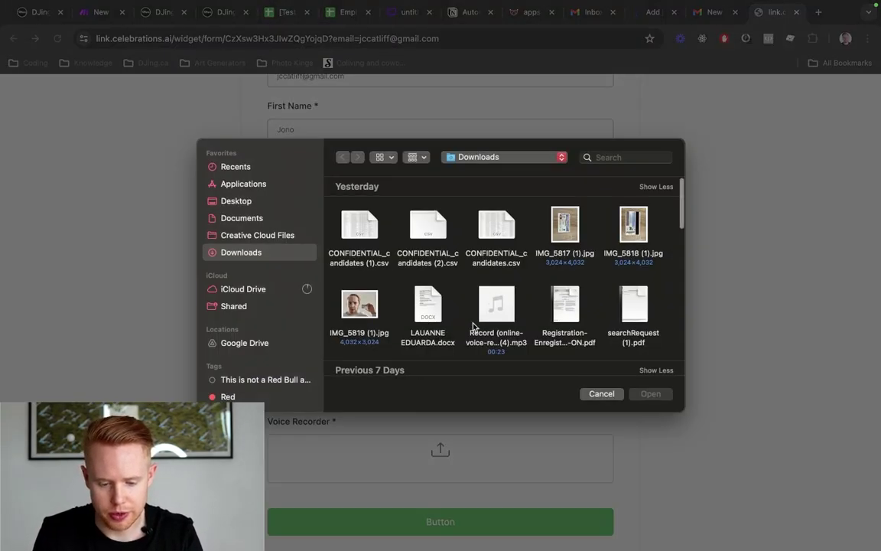
double_click(494, 335)
Submit the application form and go back to the Employee Screening workflow
scroll(482, 417, "down", 1)
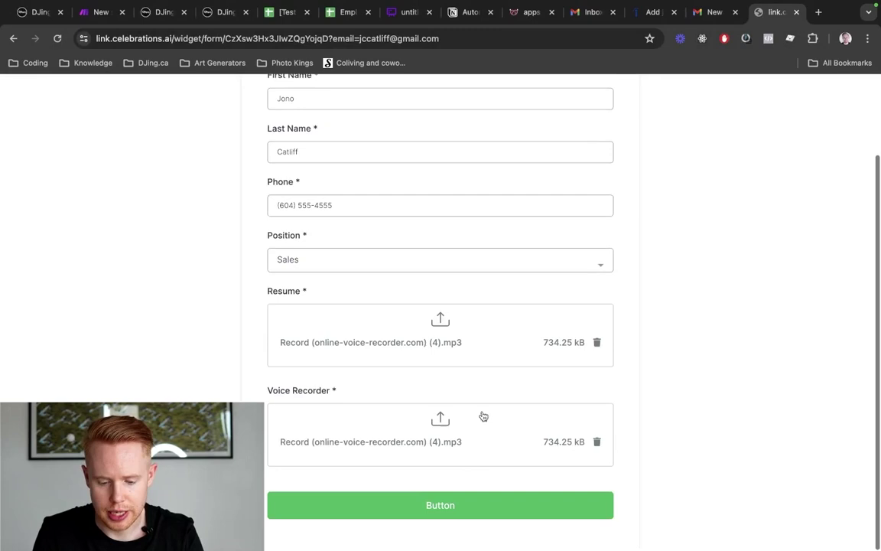
left_click(462, 508)
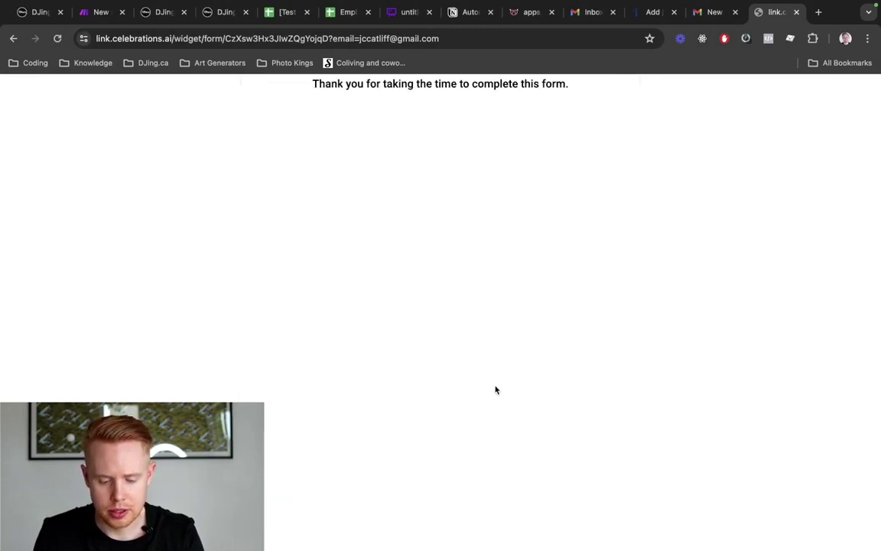
triple_click(425, 104)
key("super+3")
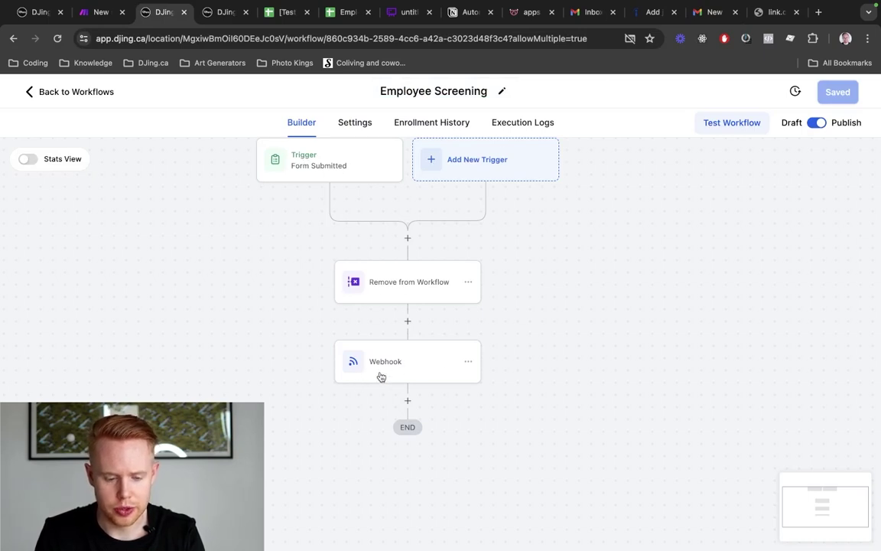
Review the form data bundle the Make webhook received, then bring up the [Test] Employee Hire sheet
key("ctrl+shift+Tab")
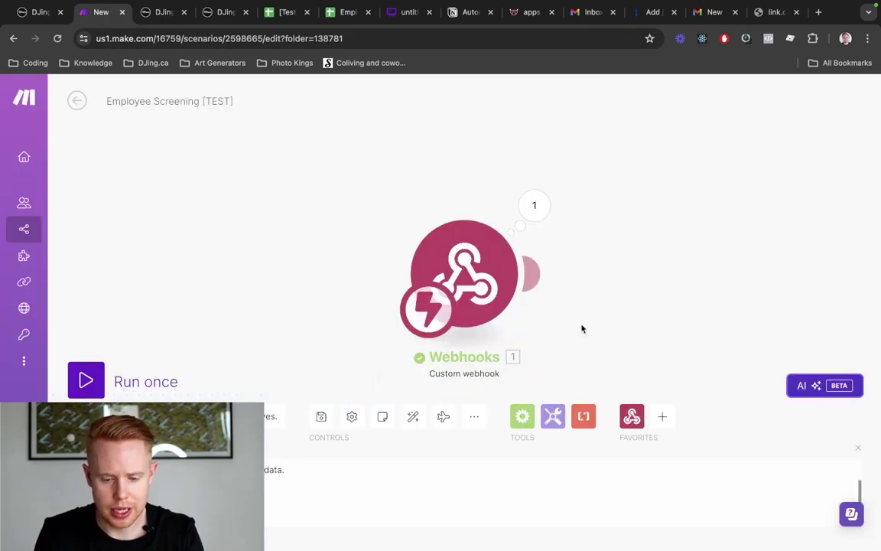
left_click(535, 207)
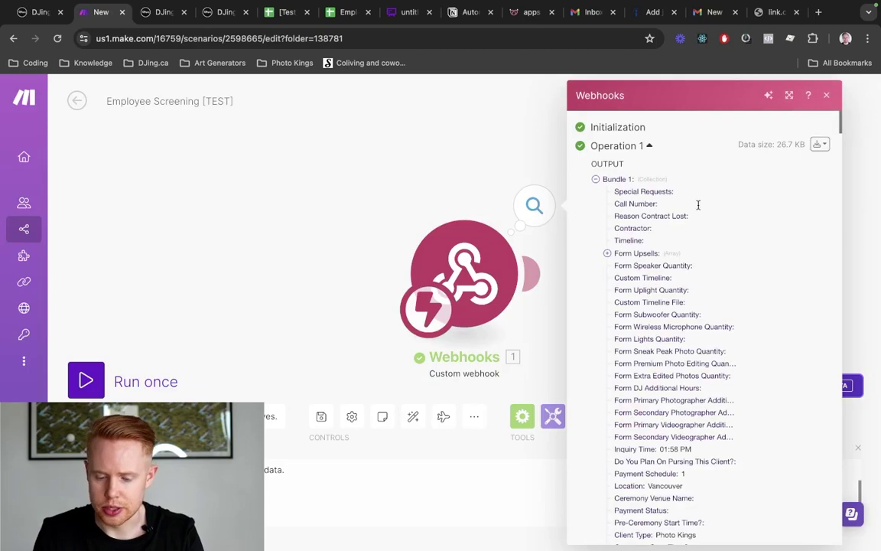
scroll(728, 226, "down", 5)
scroll(728, 226, "down", 15)
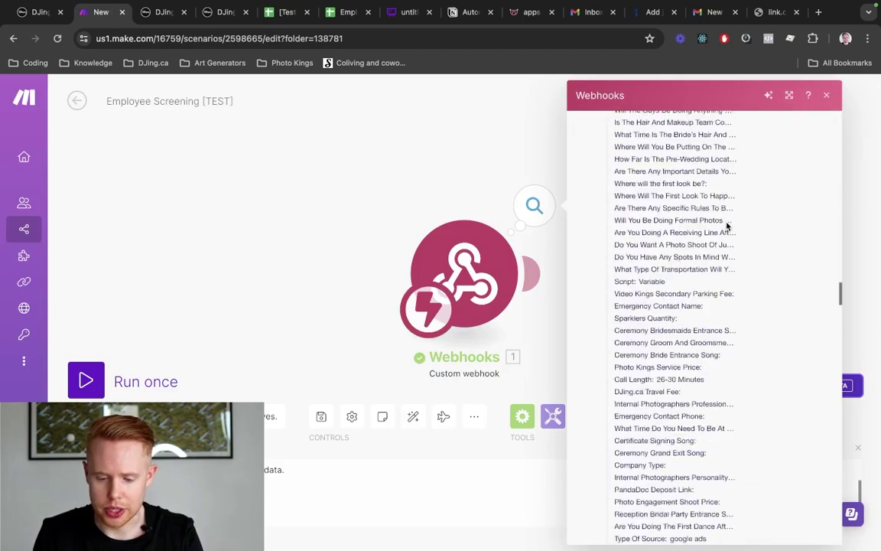
left_click(419, 207)
left_click_drag(630, 211, 447, 173)
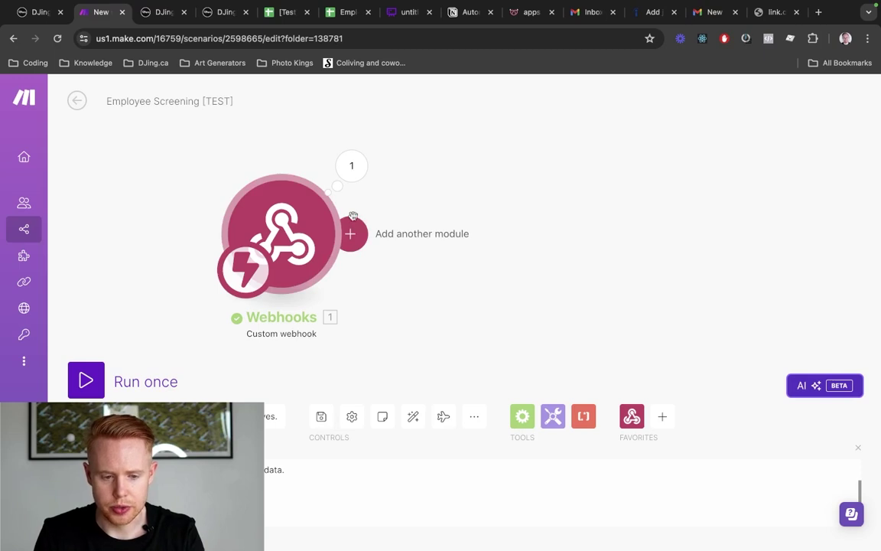
left_click_drag(282, 12, 162, 14)
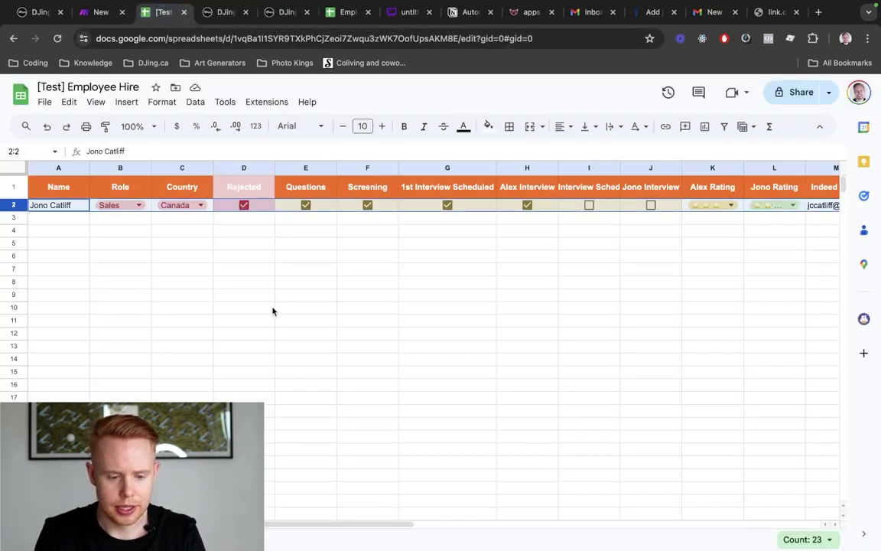
Add a Google Sheets Search Rows module right after the Custom webhook
left_click(10, 217)
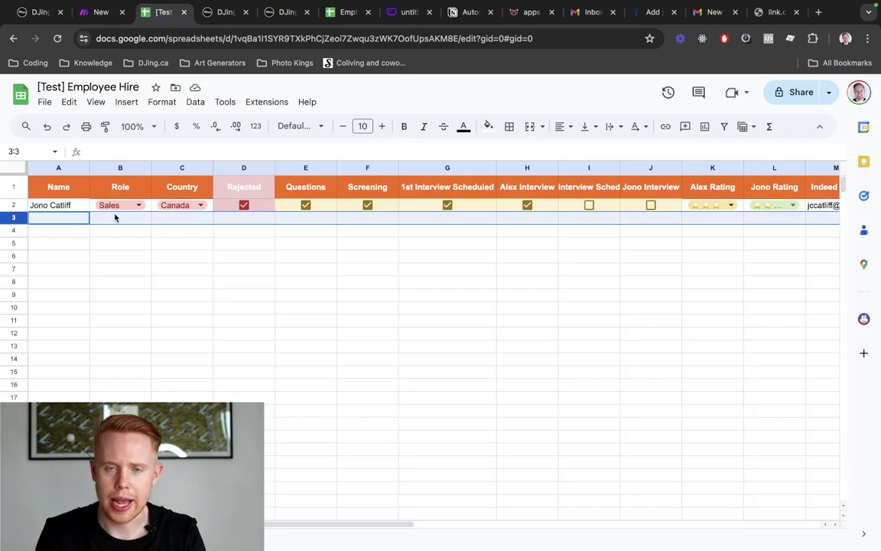
key("ctrl+shift+Tab")
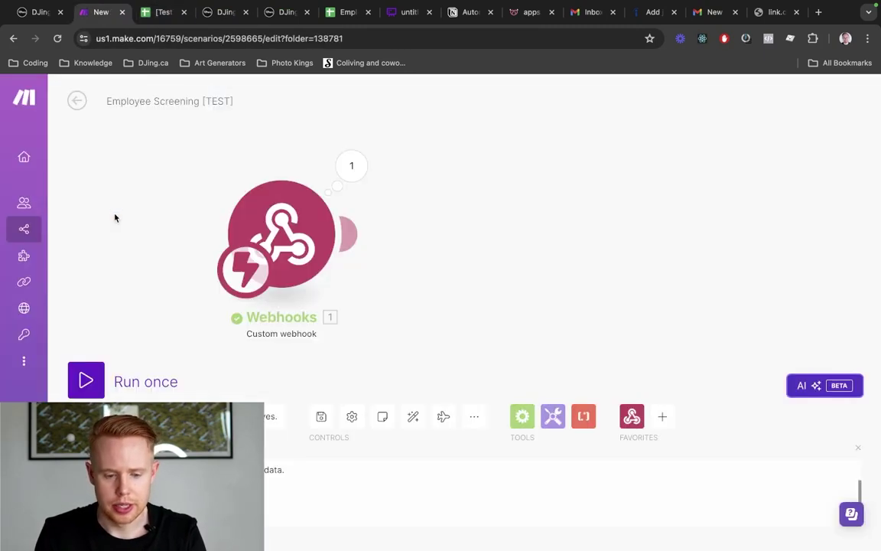
left_click(350, 234)
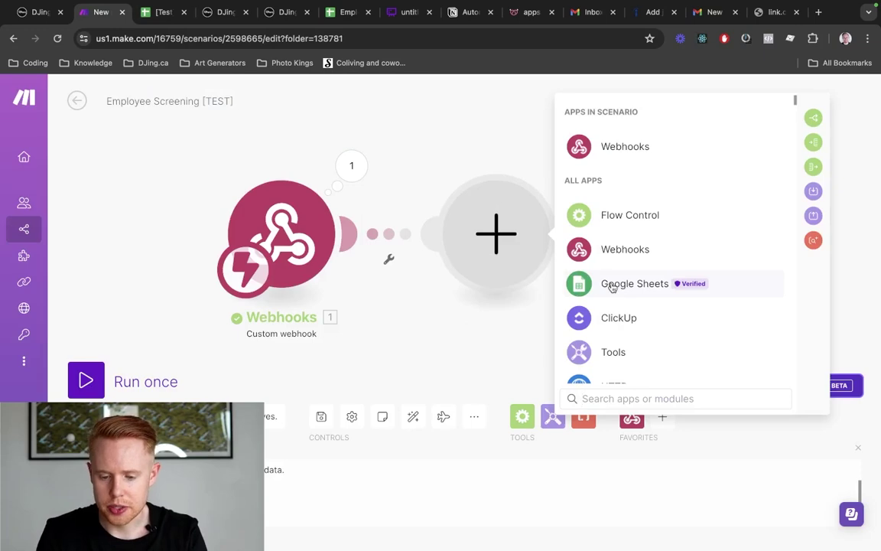
left_click(612, 285)
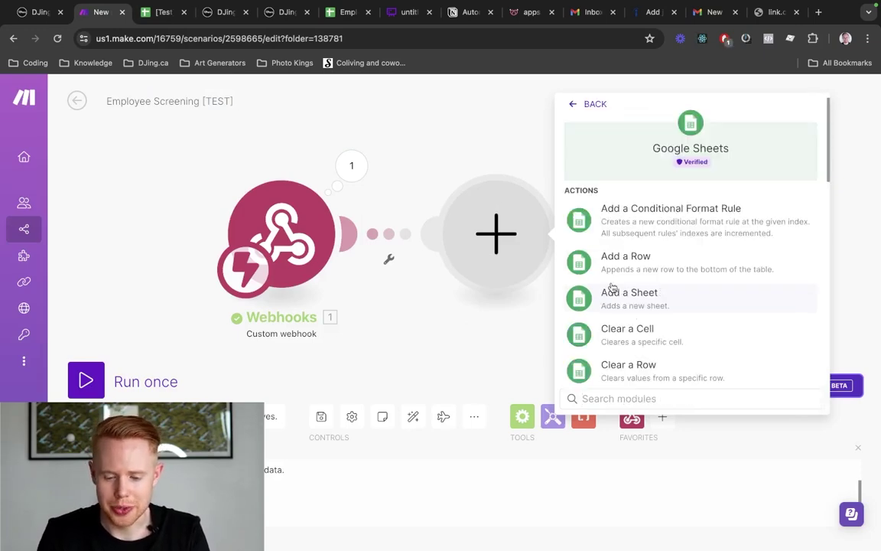
scroll(612, 287, "down", 5)
type("sea")
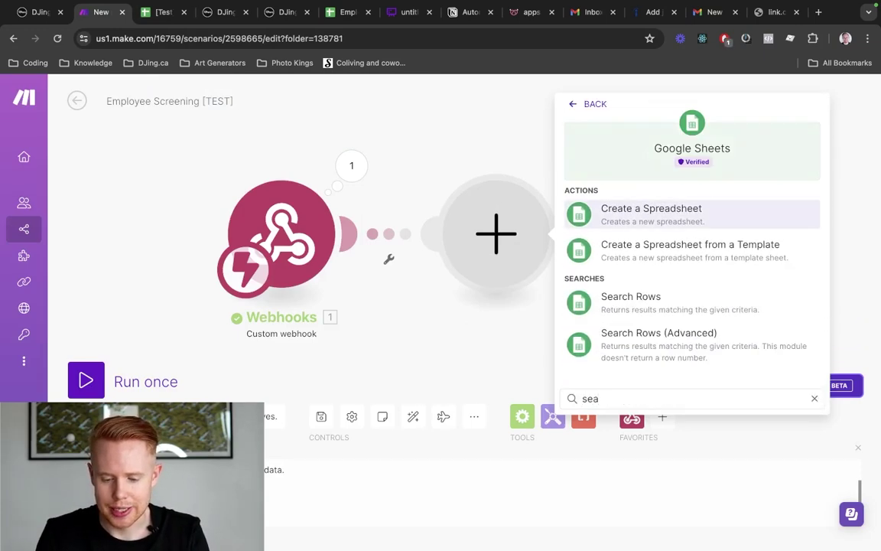
key("BackSpace")
key("BackSpace")
key("BackSpace")
scroll(710, 297, "down", 5)
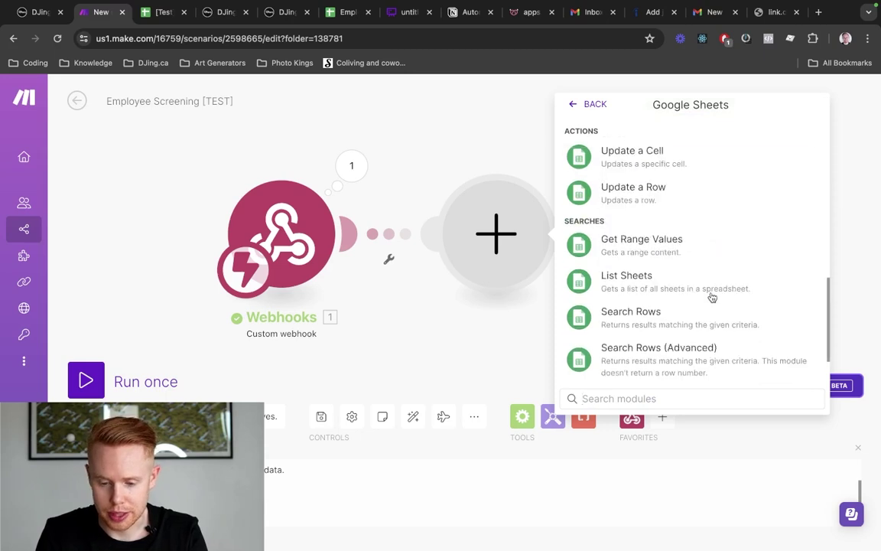
scroll(711, 297, "up", 5)
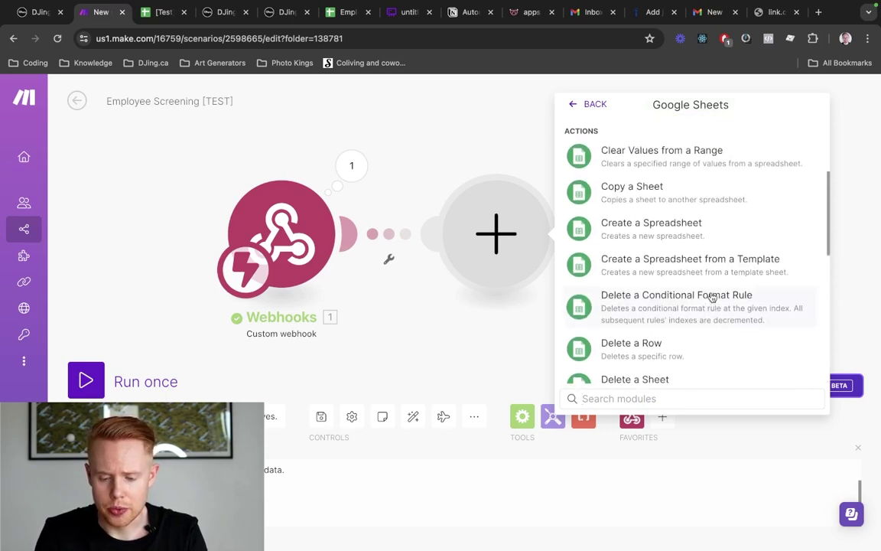
scroll(711, 297, "up", 4)
type("search")
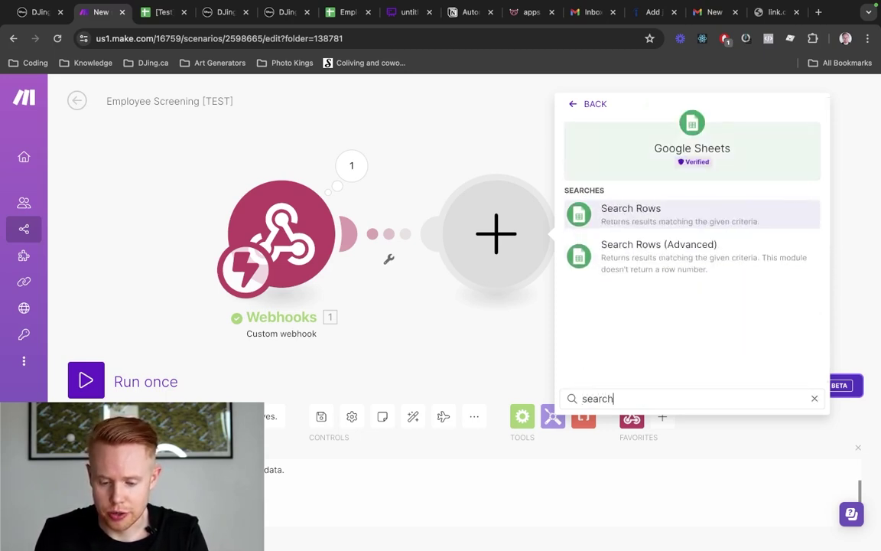
left_click(632, 212)
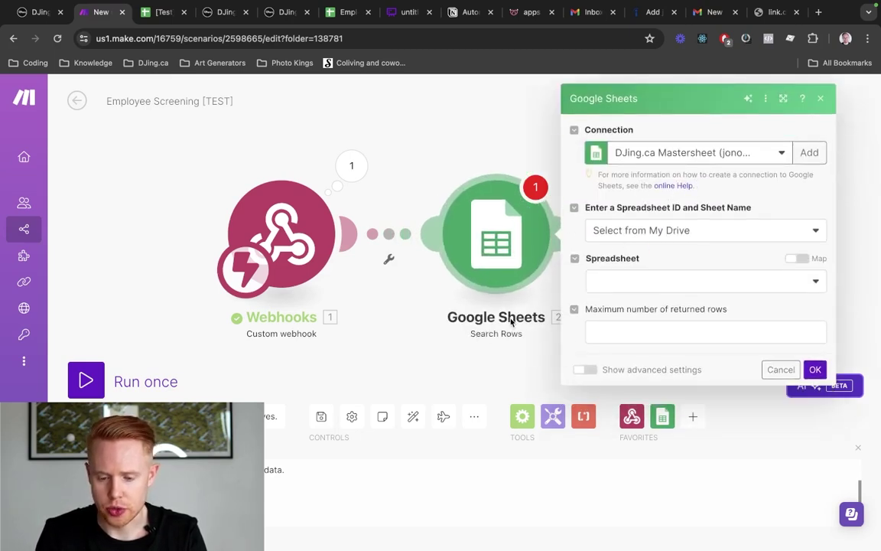
Enter the Employee Hire spreadsheet's ID, copied from its URL, as the Spreadsheet ID
left_click(618, 229)
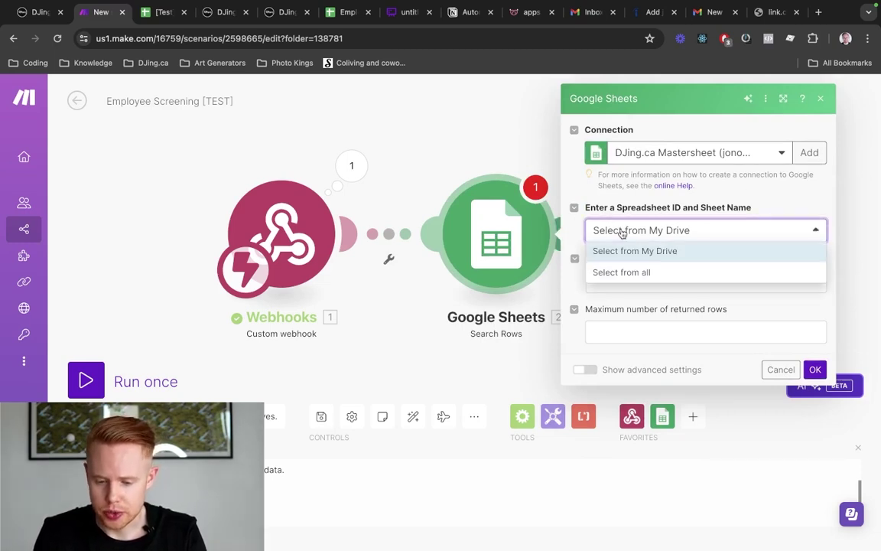
left_click(638, 274)
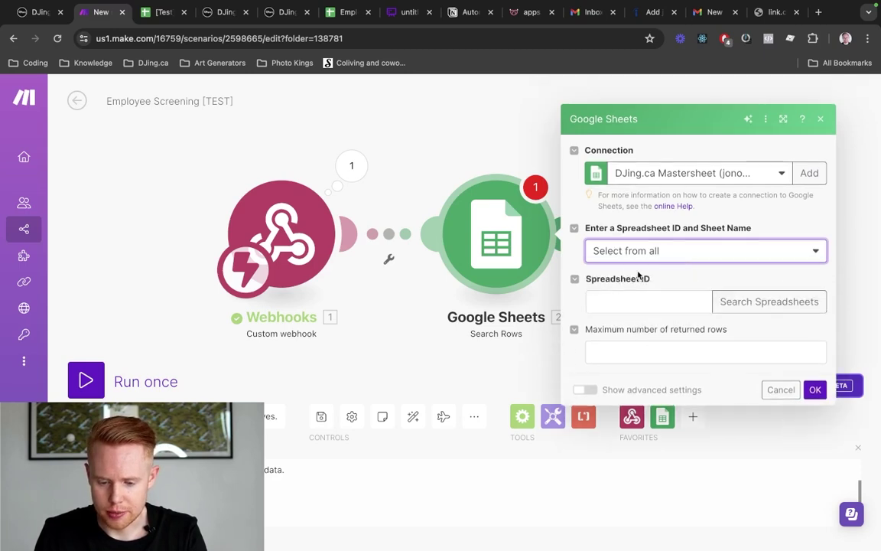
key("ctrl+Tab")
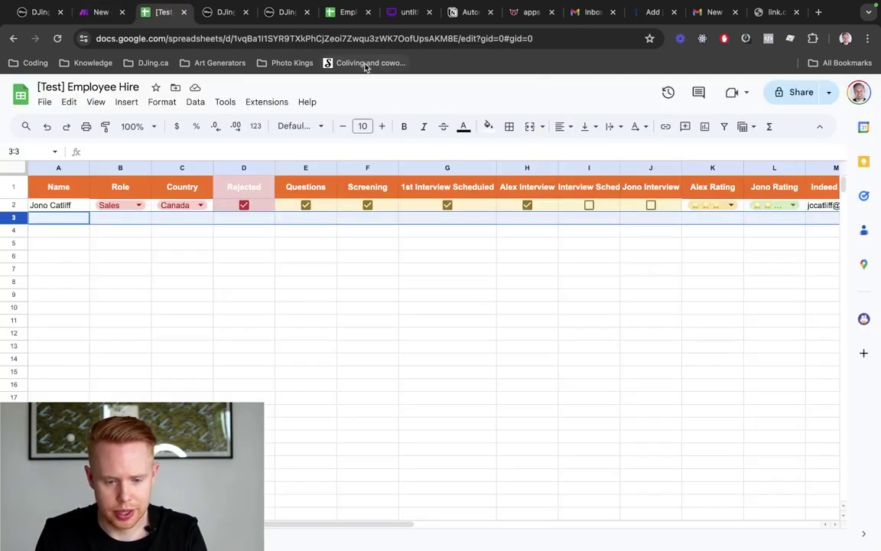
double_click(373, 38)
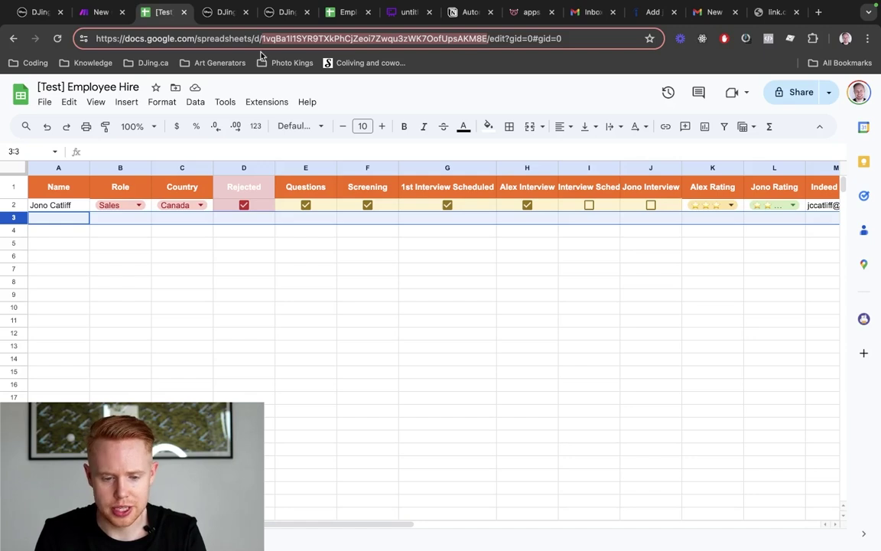
key("ctrl+shift+Tab")
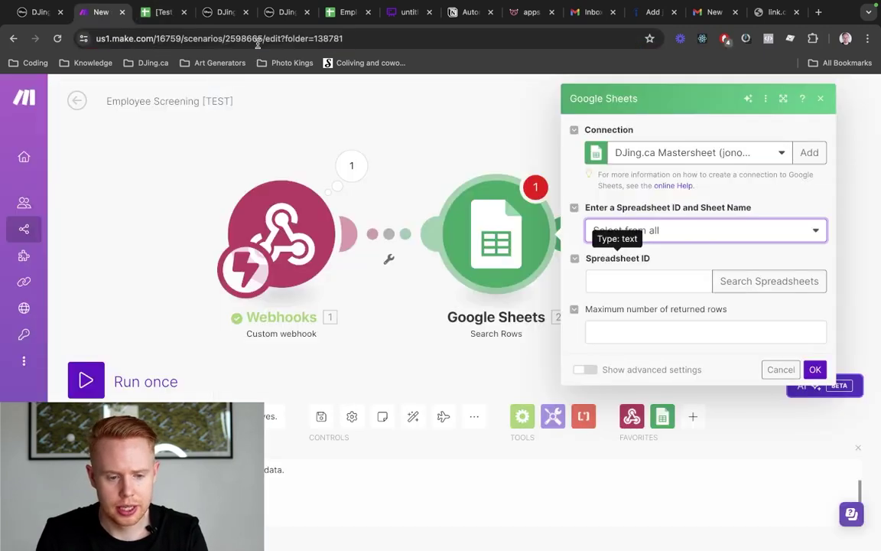
left_click(606, 275)
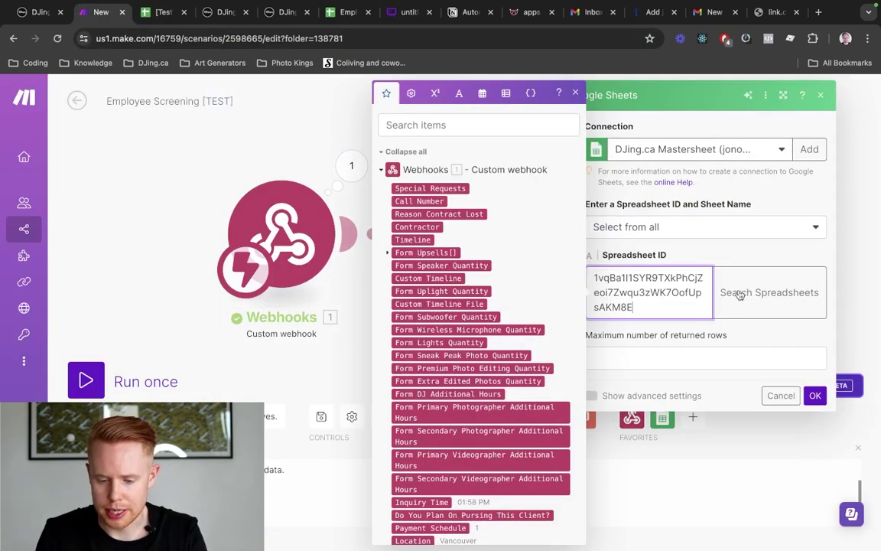
left_click(763, 304)
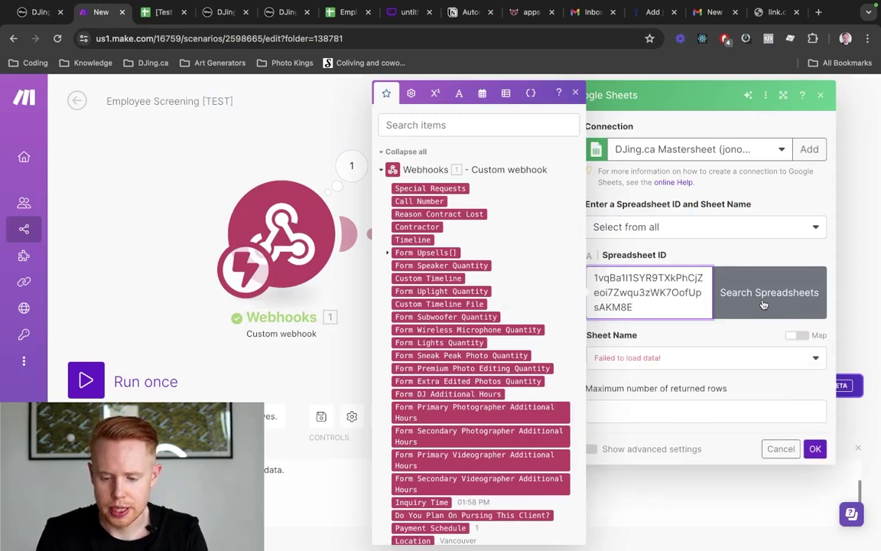
Switch Search Rows to the other Google connection and choose Sheet1 as the sheet
left_click(732, 149)
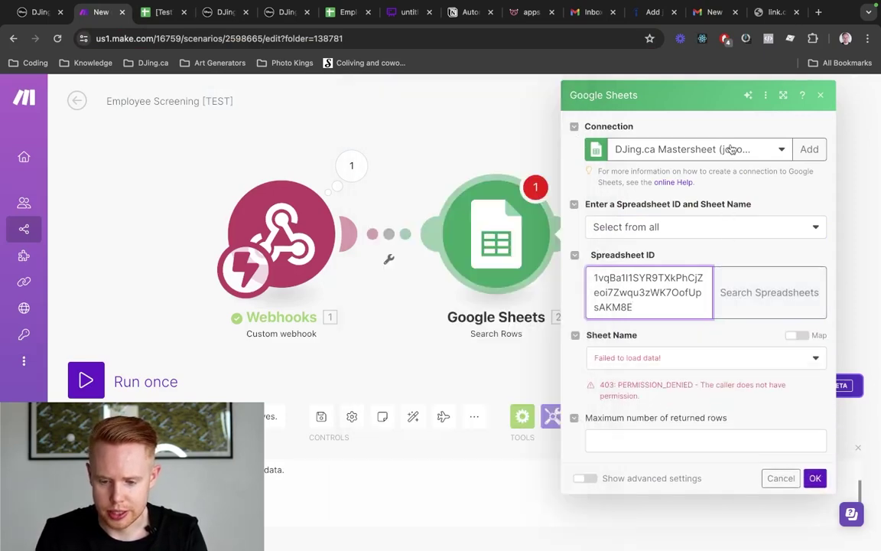
key("ctrl+Tab")
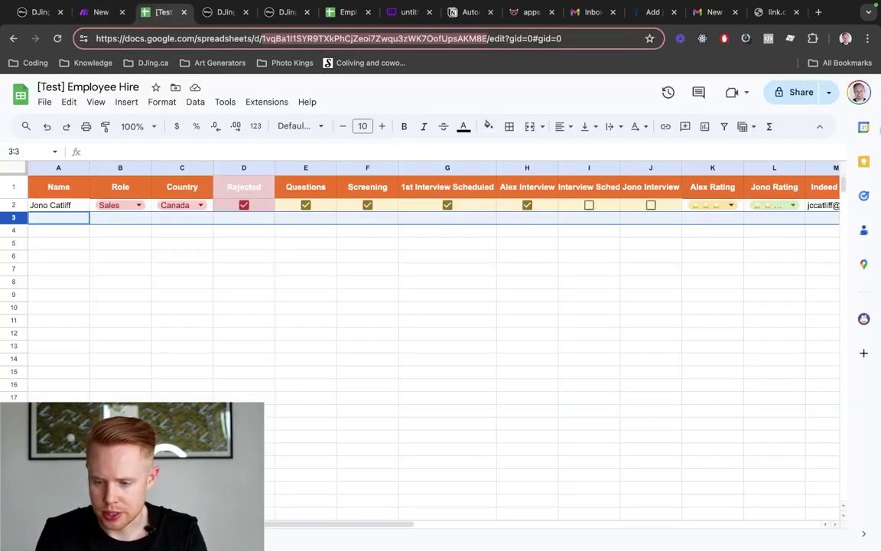
left_click(853, 92)
left_click(853, 93)
key("ctrl+shift+Tab")
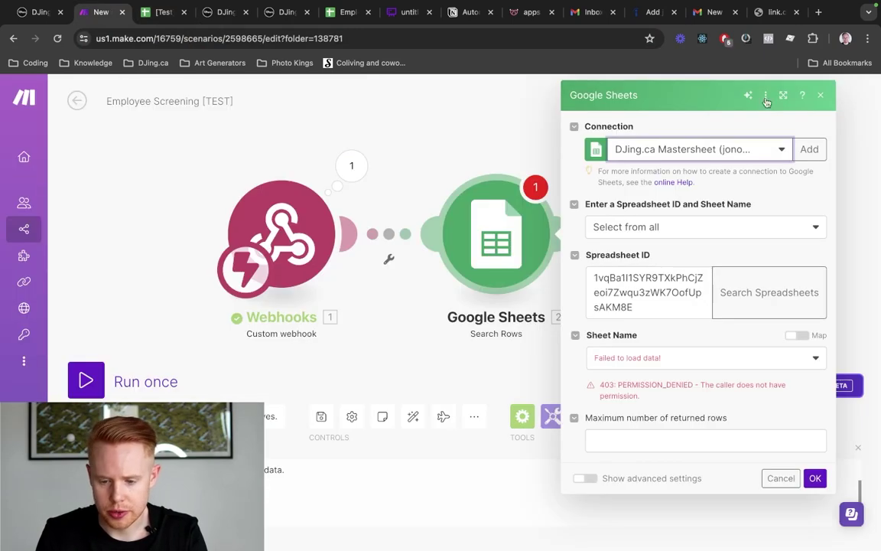
left_click(728, 148)
left_click(676, 244)
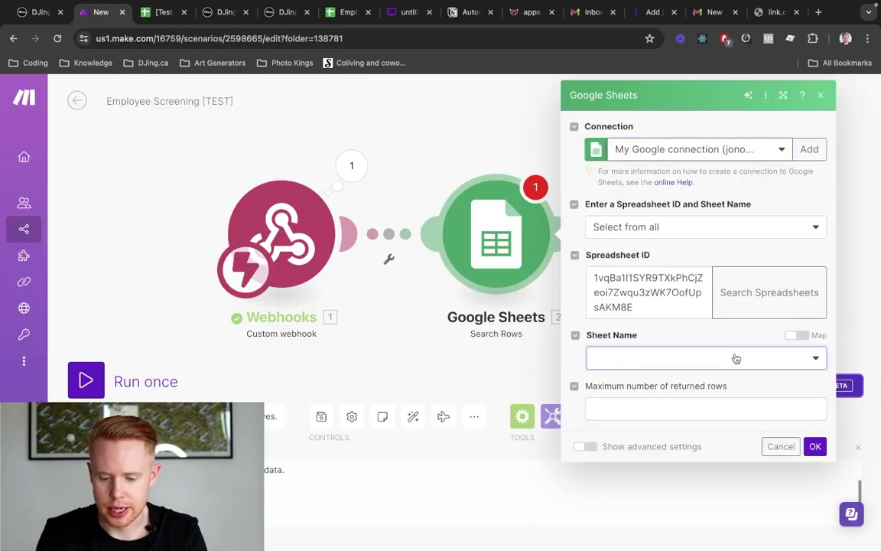
left_click(733, 359)
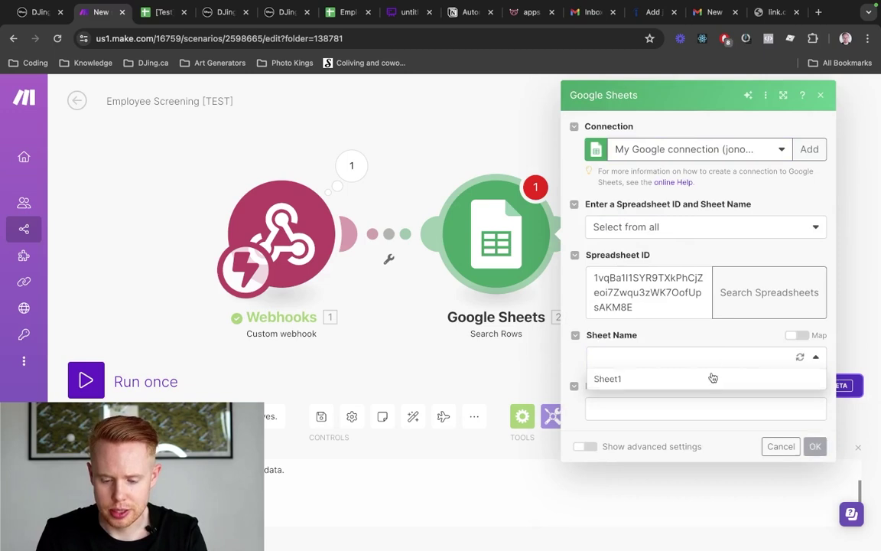
left_click(623, 380)
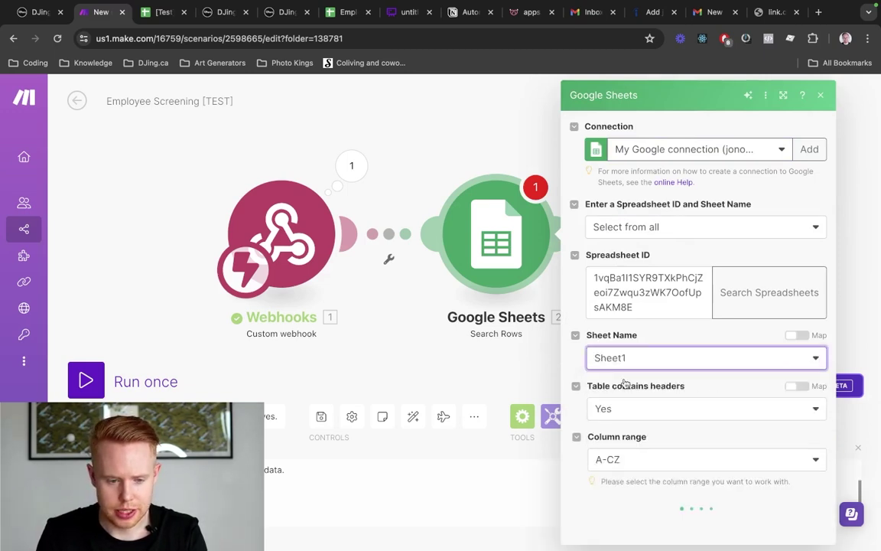
Add four blank sheets to the Employee Hire spreadsheet and return to the employee table
key("ctrl+Tab")
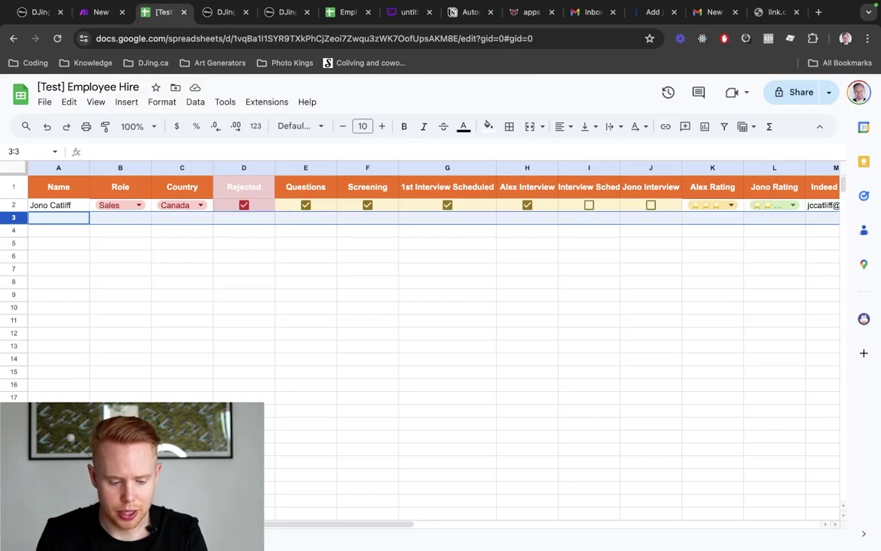
left_click(39, 540)
left_click(38, 540)
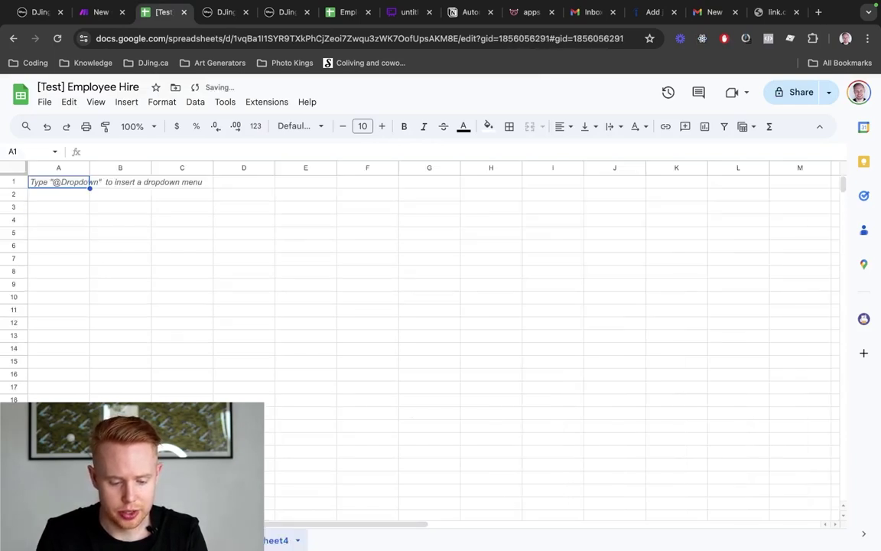
left_click(38, 540)
left_click(38, 540)
left_click(38, 540)
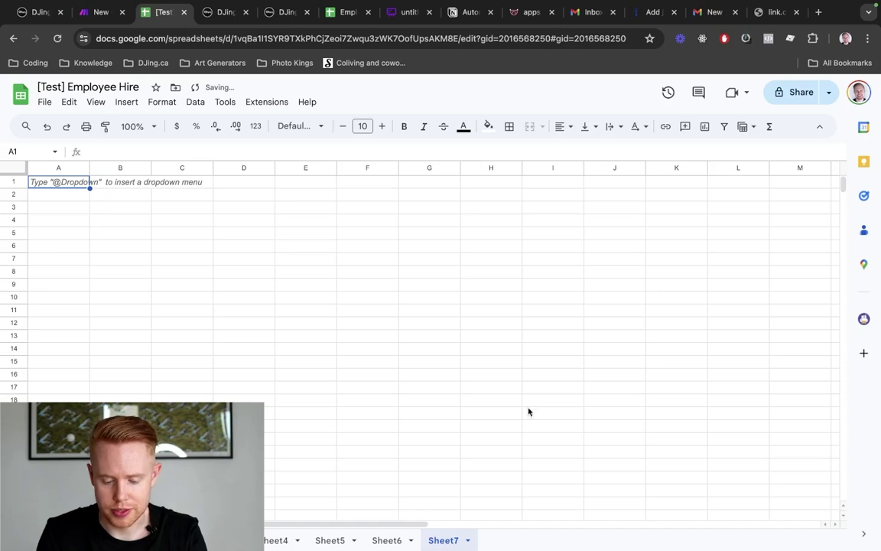
left_click(101, 540)
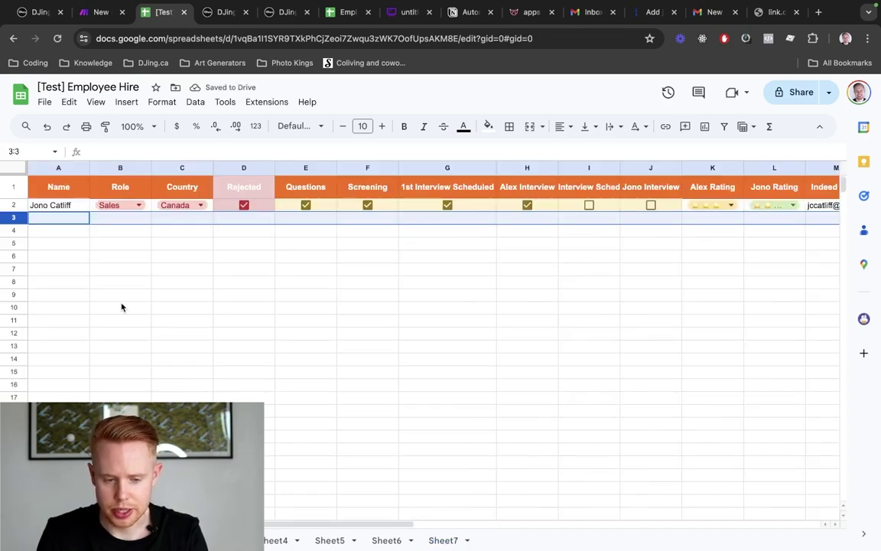
key("ctrl+shift+Tab")
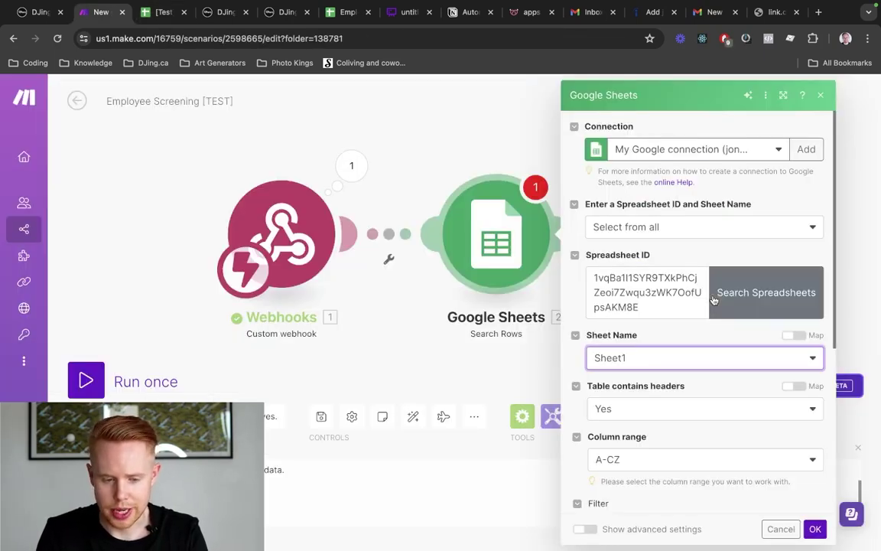
Inspect the Employee Hire sheet's header row, first data row and ID column
scroll(613, 340, "down", 3)
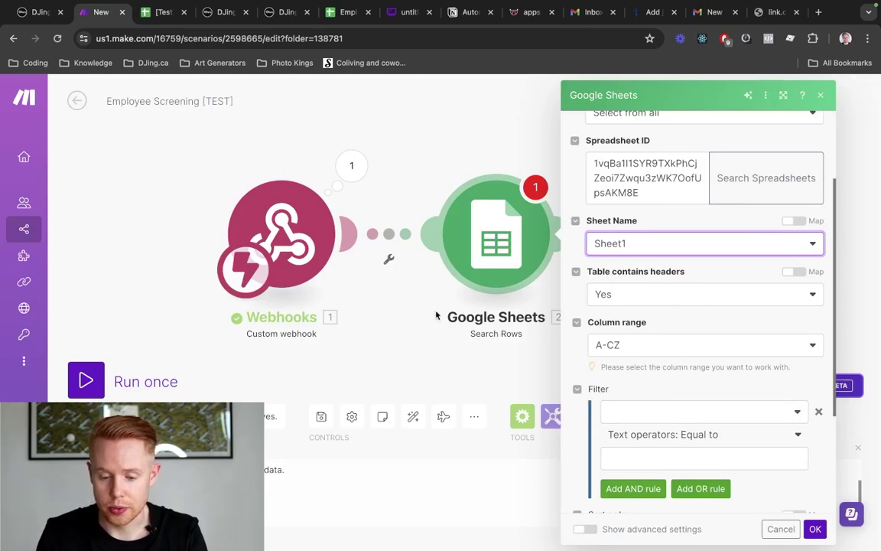
key("ctrl+Tab")
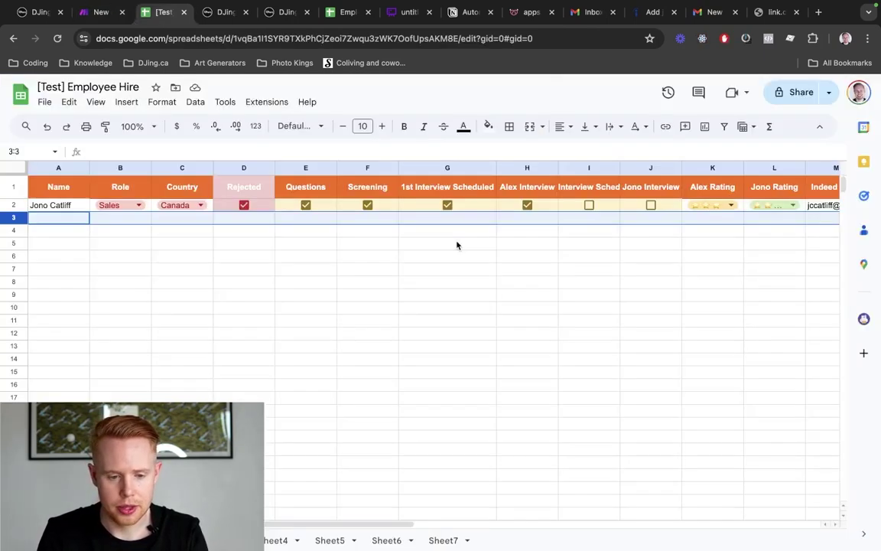
key("ctrl+shift+Tab")
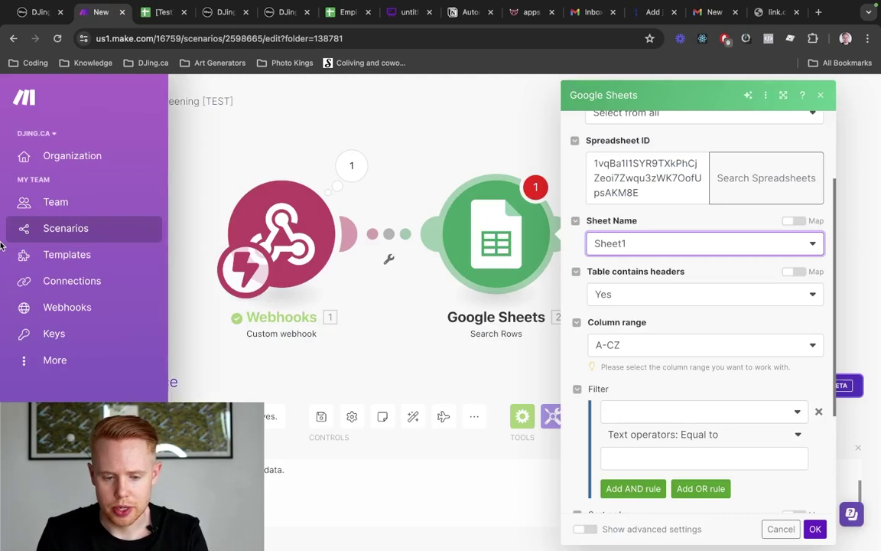
key("ctrl+Tab")
scroll(219, 208, "right", 5)
scroll(217, 208, "right", 3)
scroll(200, 208, "left", 10)
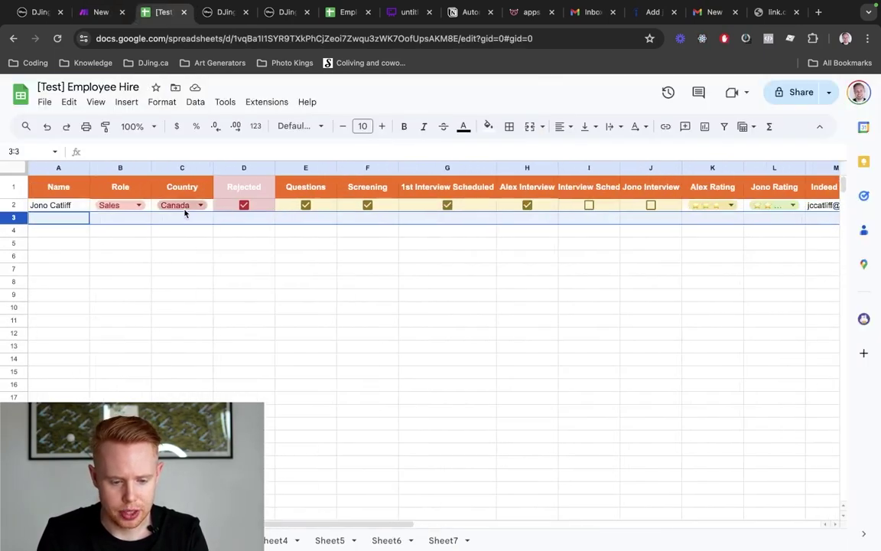
left_click(13, 187)
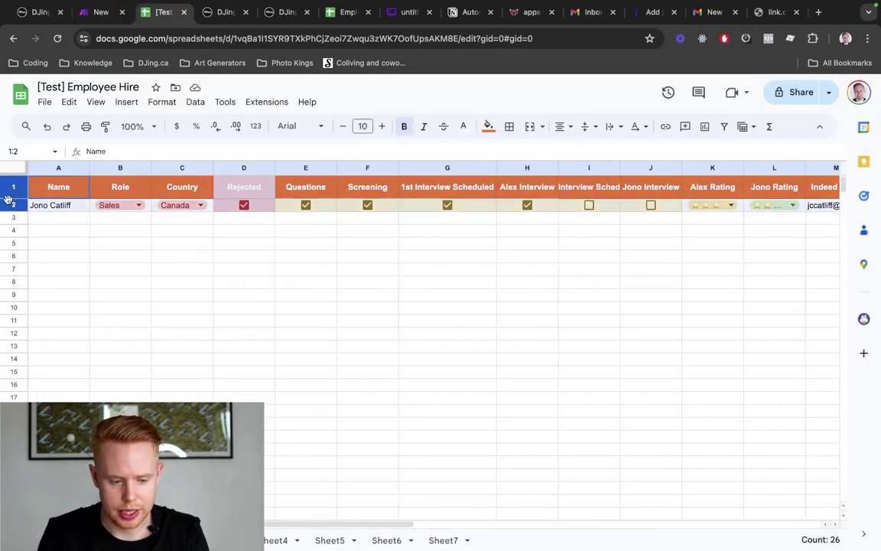
left_click(13, 200, "shift")
scroll(271, 242, "right", 7)
scroll(272, 242, "right", 3)
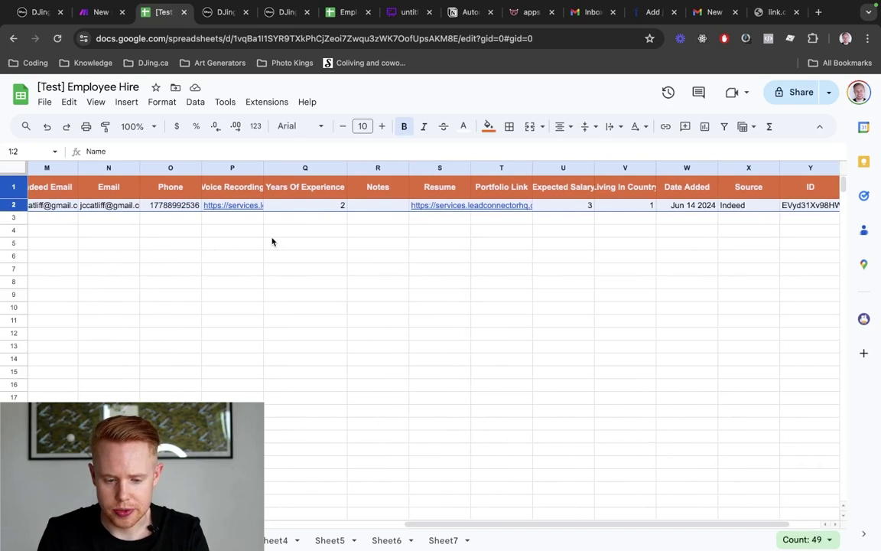
scroll(272, 242, "left", 3)
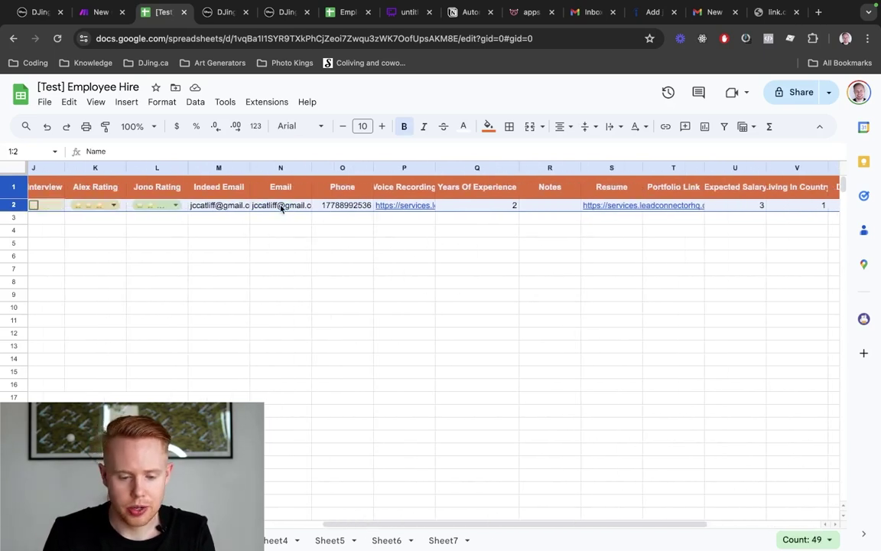
scroll(281, 208, "right", 5)
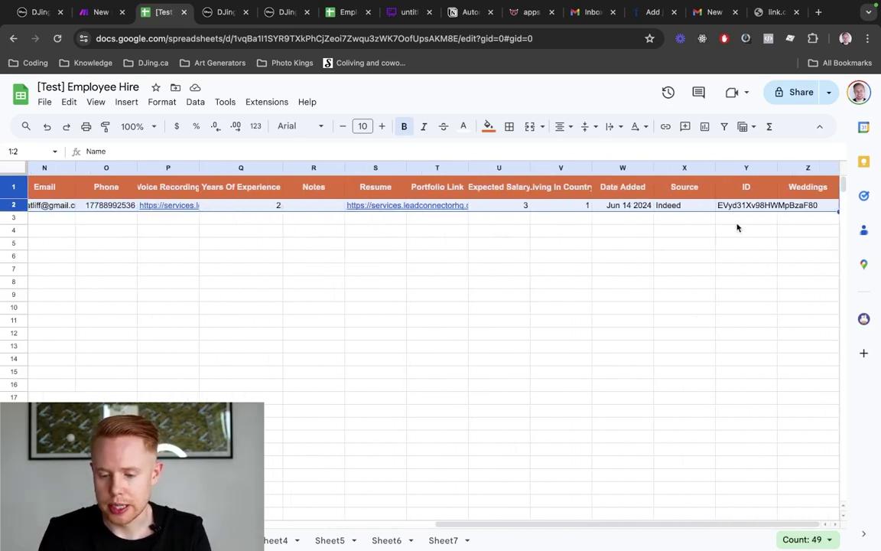
left_click(748, 168)
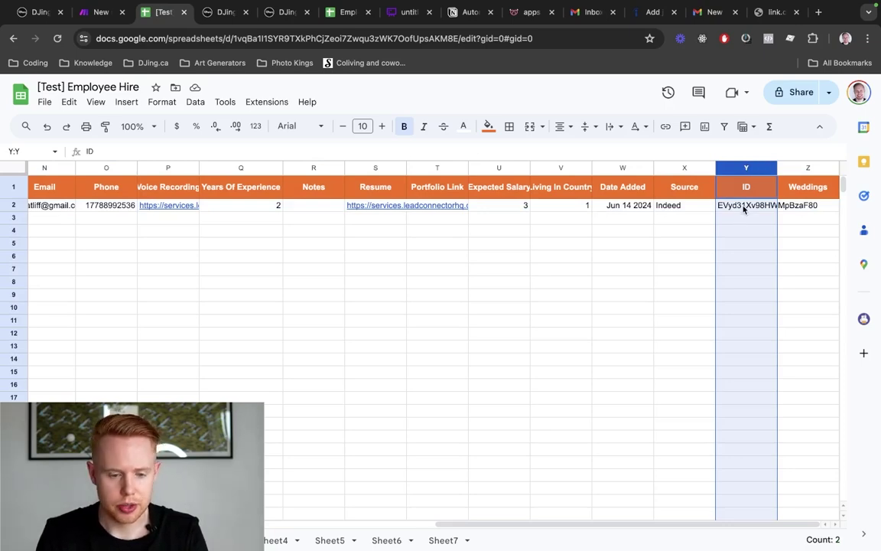
Set the Search Rows filter to match on the ID (Y) column
key("super+4")
key("super+3")
key("super+1")
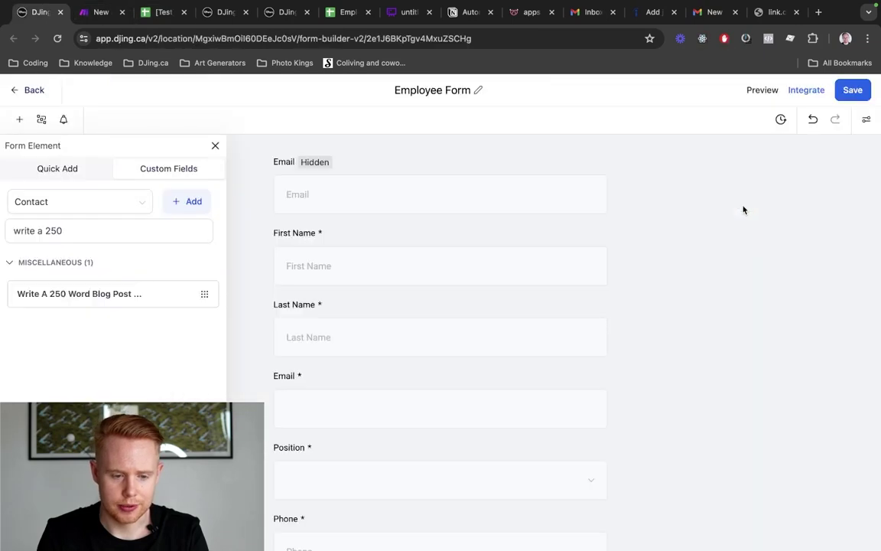
key("super+3")
key("super+4")
key("super+5")
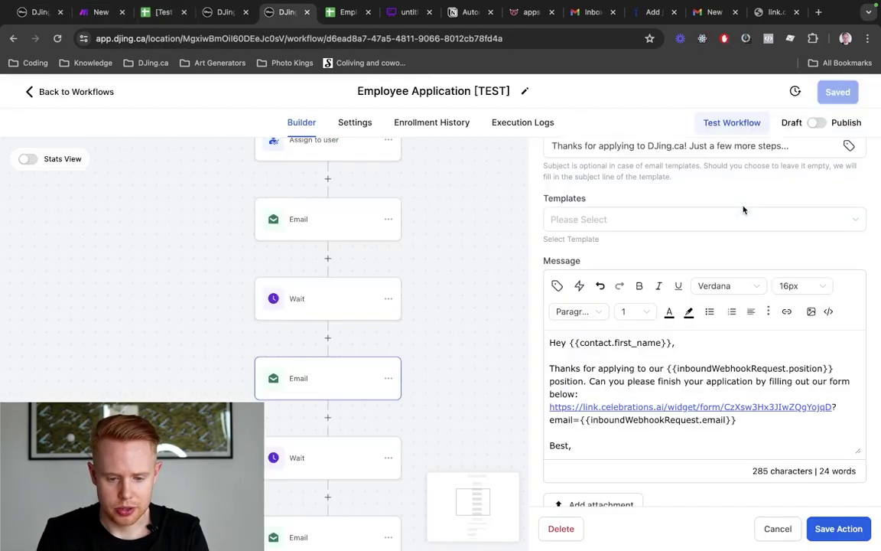
key("super+4")
key("super+3")
key("super+2")
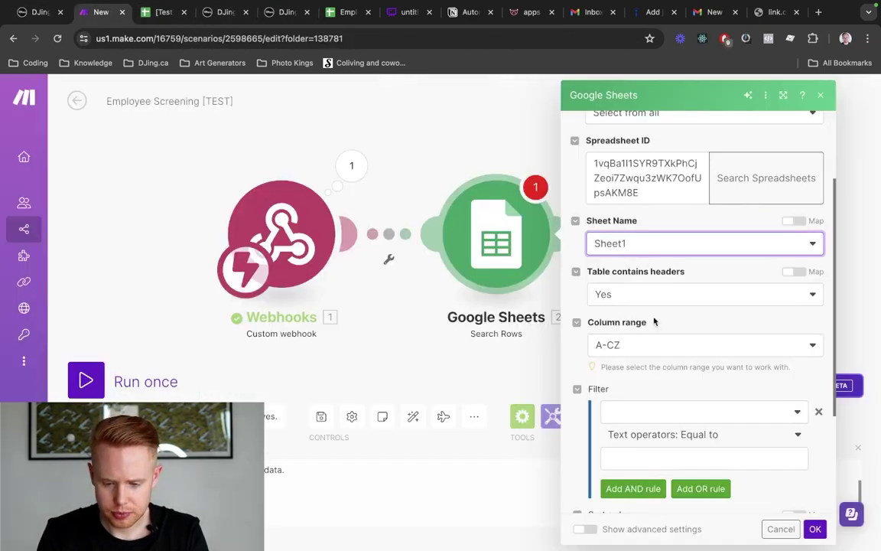
scroll(655, 329, "down", 3)
left_click(657, 323)
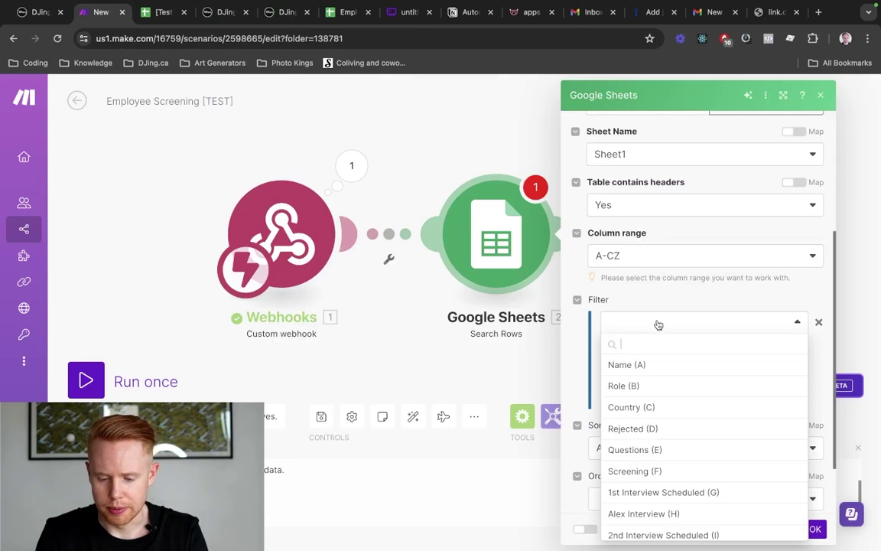
type("id")
left_click(627, 366)
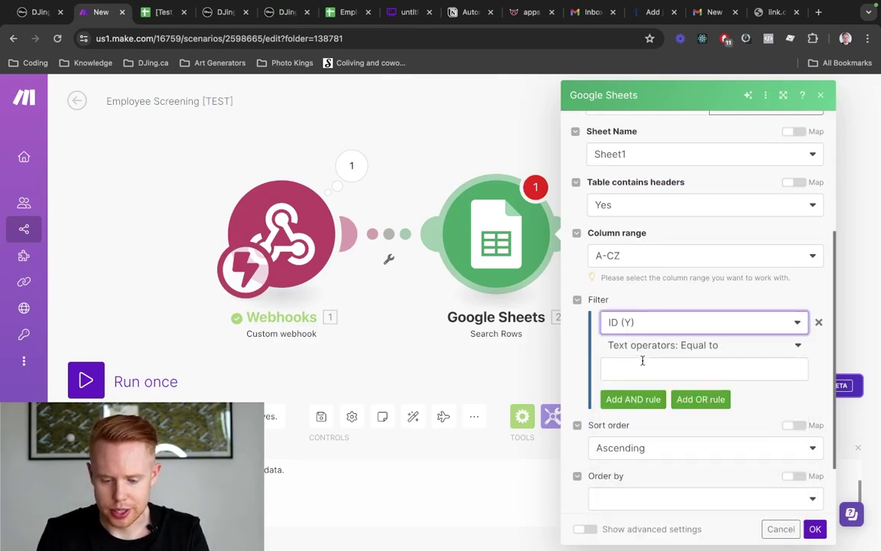
Map the webhook's contact_id item as the filter value for ID (Y)
left_click(708, 365)
left_click(451, 124)
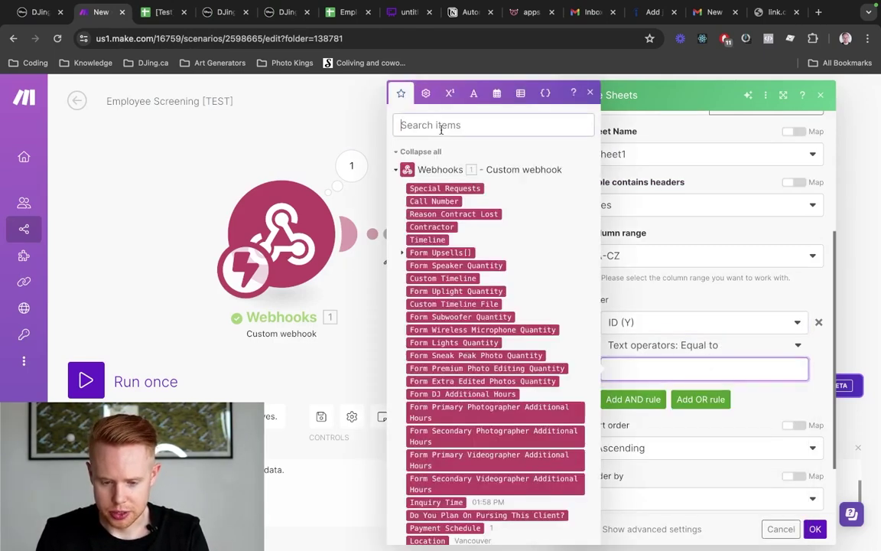
type("contract")
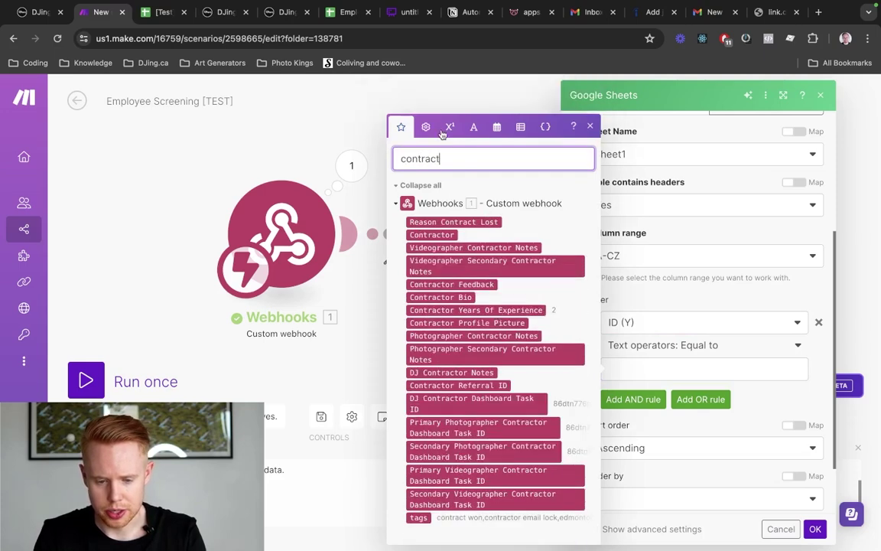
key("alt+BackSpace")
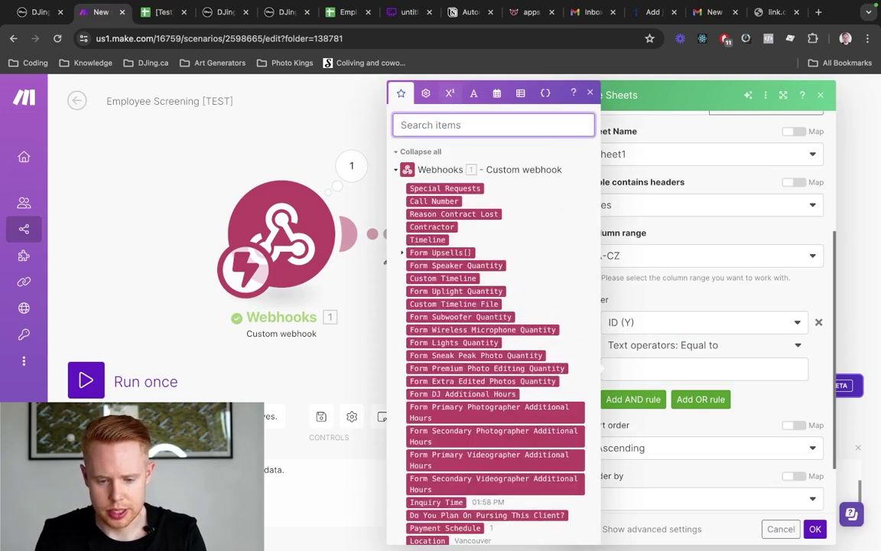
type("cont")
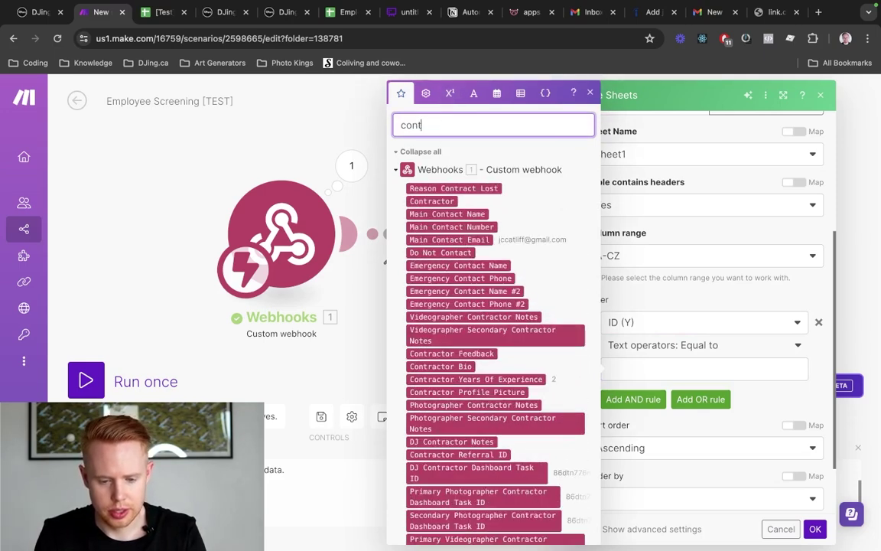
type("act id")
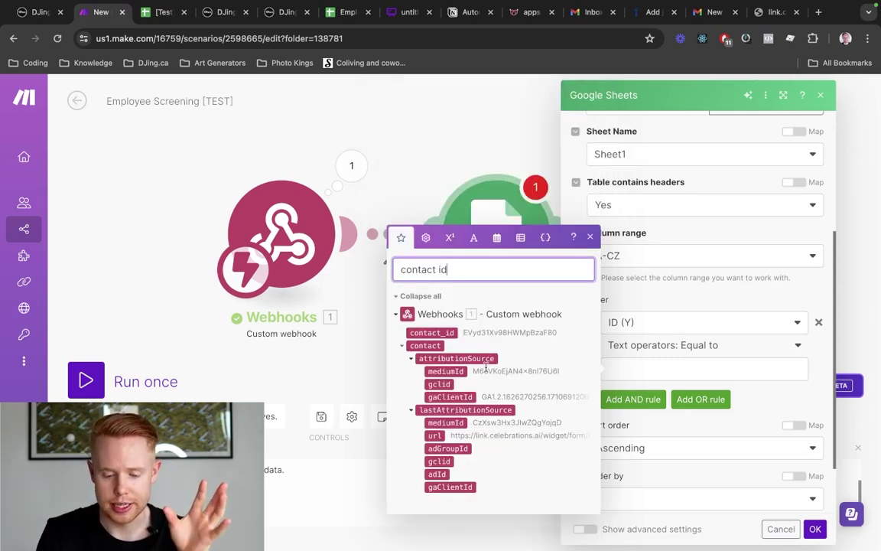
left_click(446, 332)
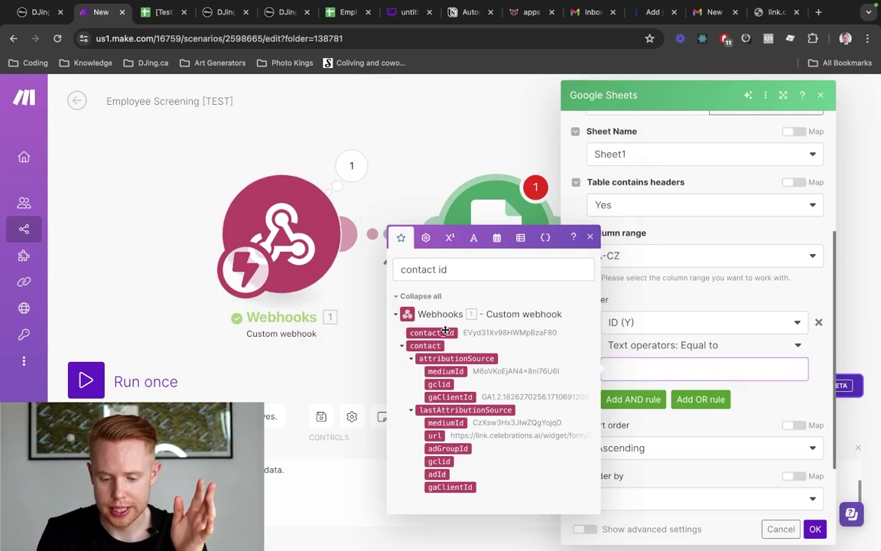
left_click(432, 332)
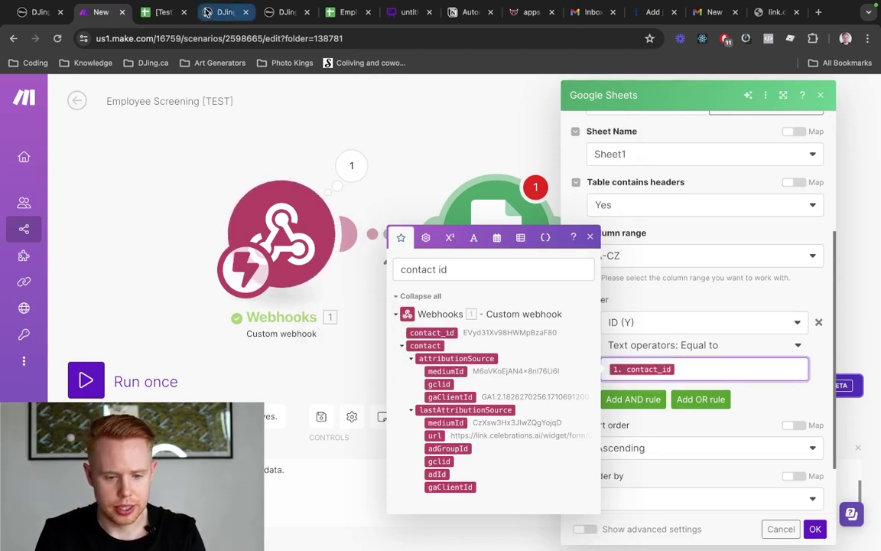
left_click(40, 13)
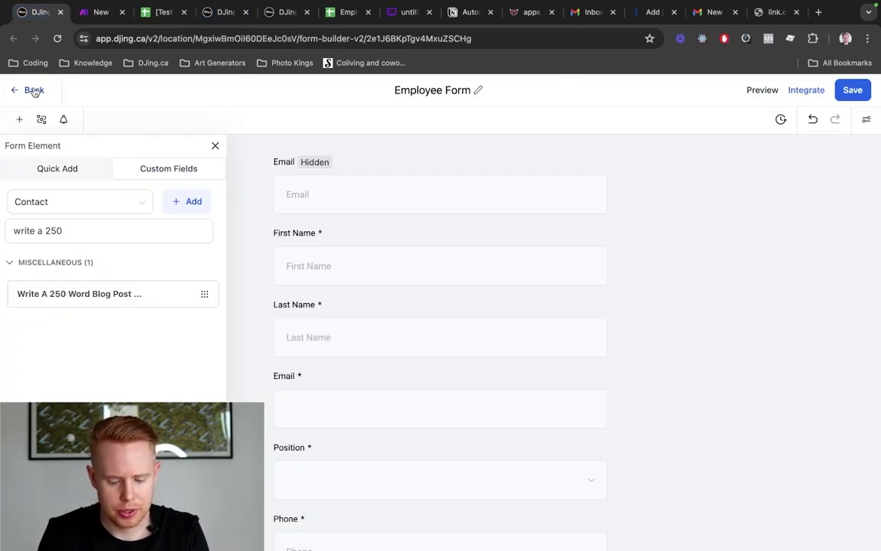
Leave the form builder and return to the HighLevel list of workflows
left_click(33, 91)
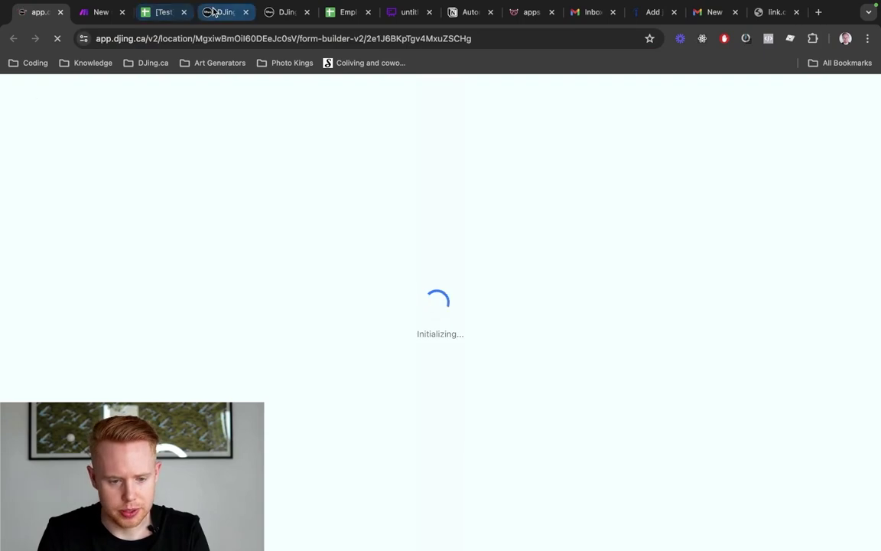
left_click(226, 11)
left_click(282, 13)
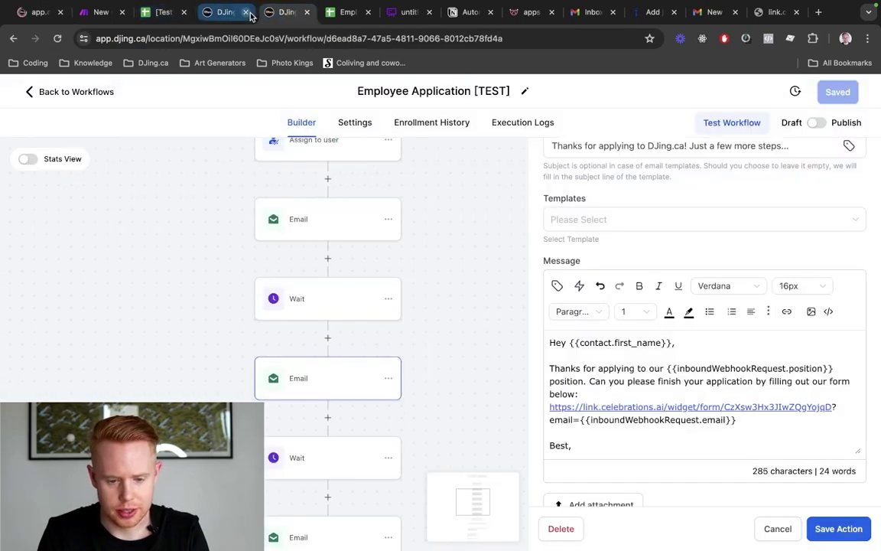
left_click(89, 95)
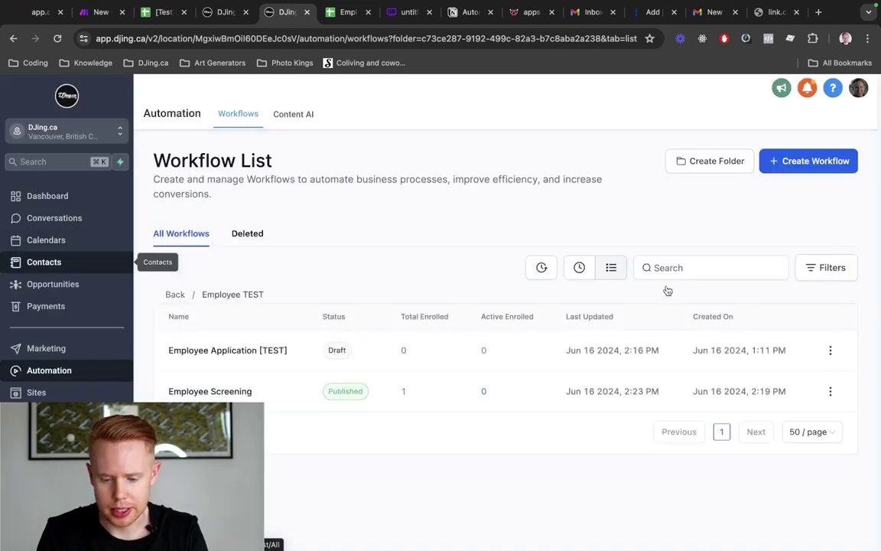
Search Contacts for the test applicant, open their record and select its contact ID in the URL
left_click(35, 266)
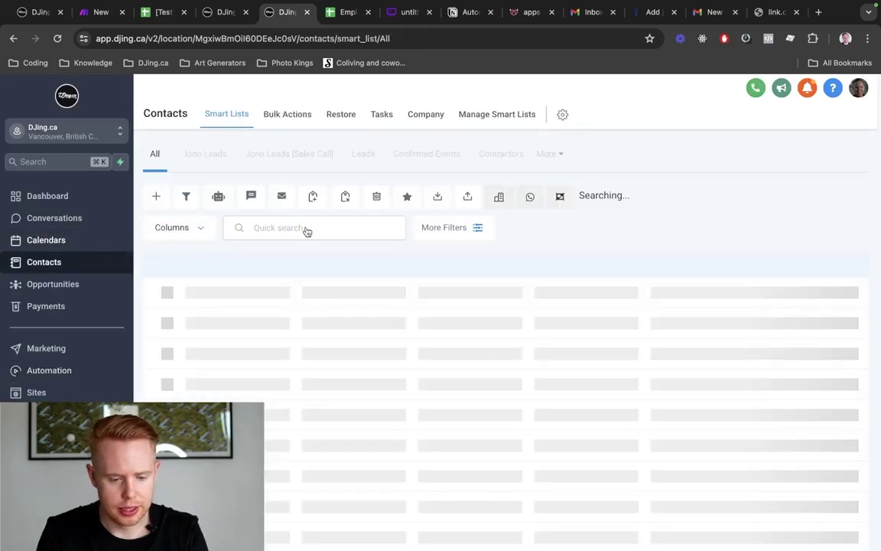
left_click(313, 228)
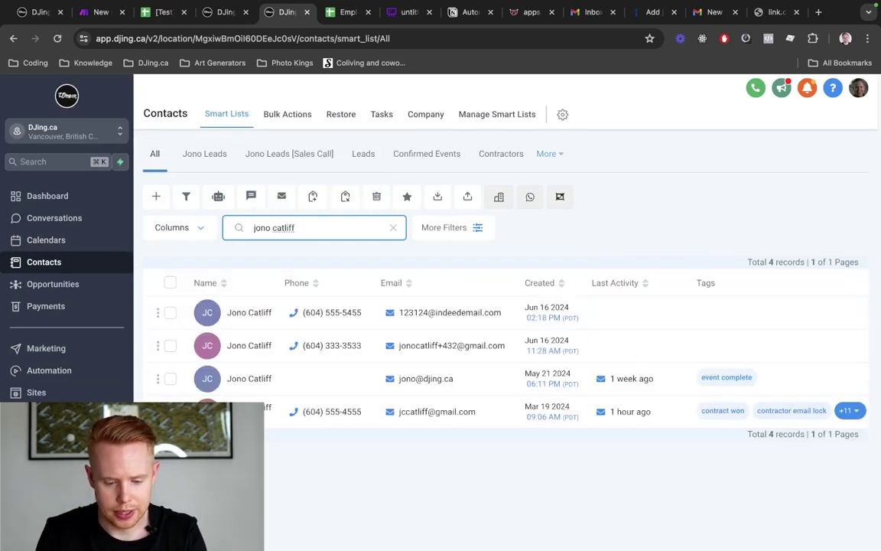
left_click(249, 408)
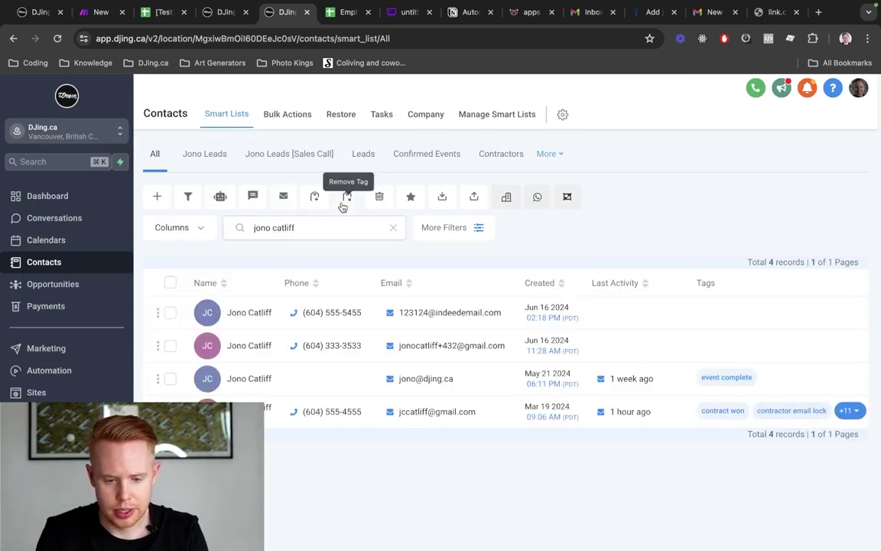
double_click(398, 37)
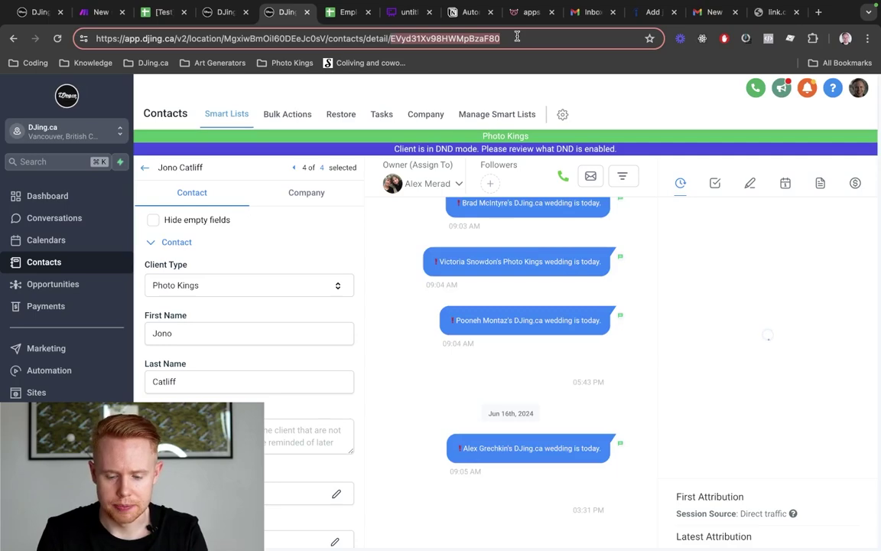
Bring up the [Test] Employee Hire sheet
key("ctrl+shift+Tab")
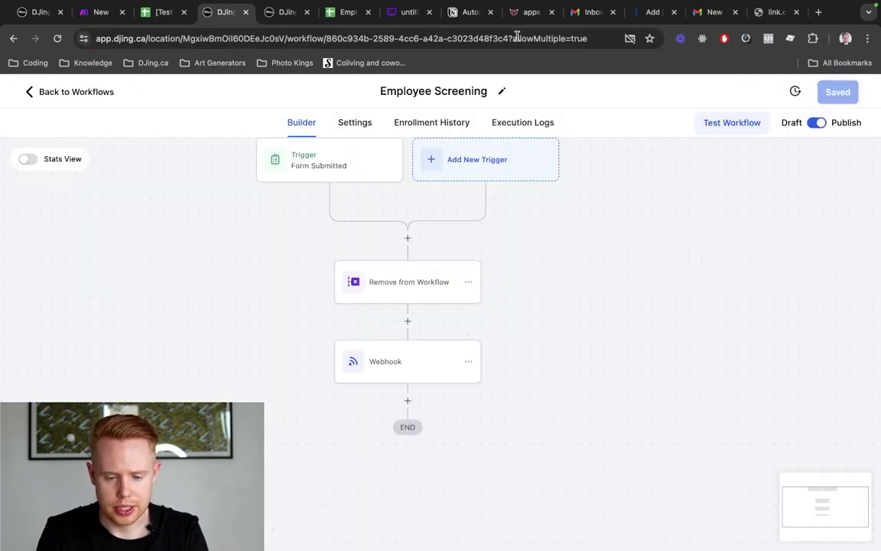
key("ctrl+Tab")
key("ctrl+shift+Tab")
key("ctrl+shift+Tab")
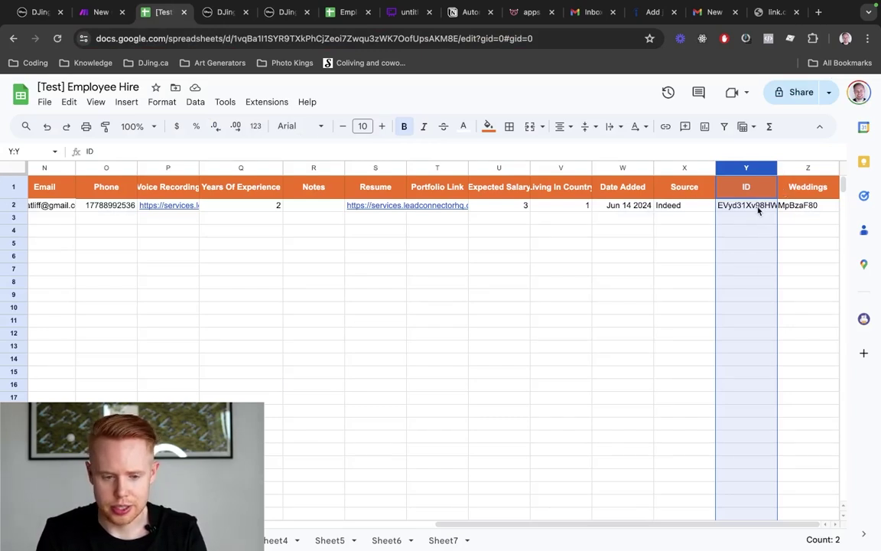
Check the sheet's ID (Y) value against the contact record's ID, then return to Make.com
key("ctrl+Tab")
key("ctrl+Tab")
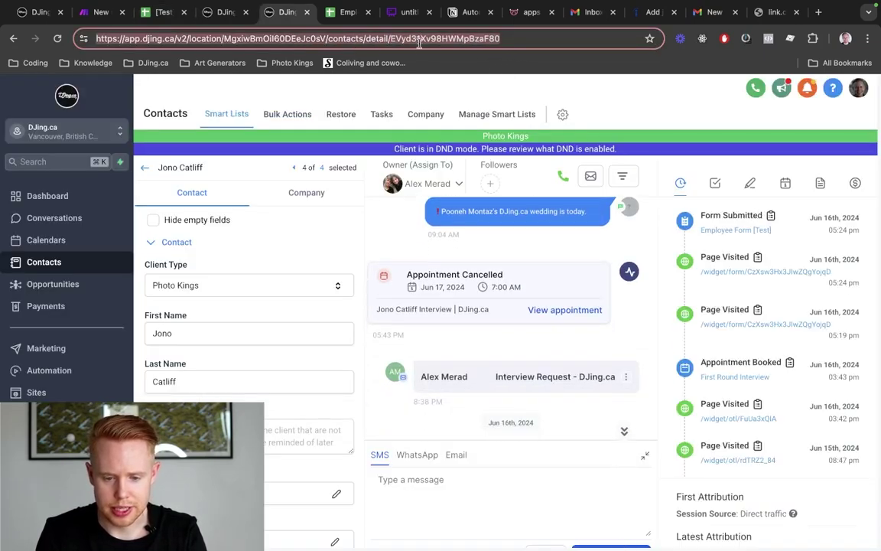
key("ctrl+shift+Tab")
key("ctrl+shift+Tab")
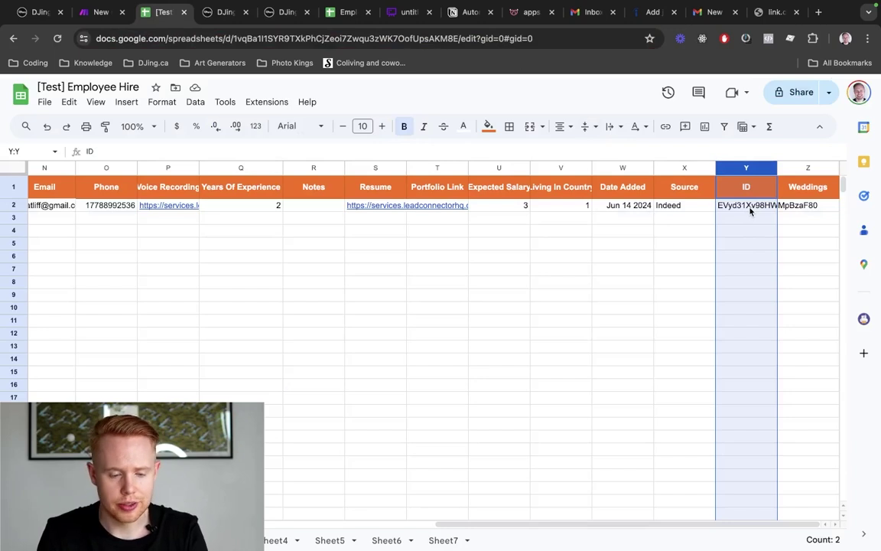
key("ctrl+shift+Tab")
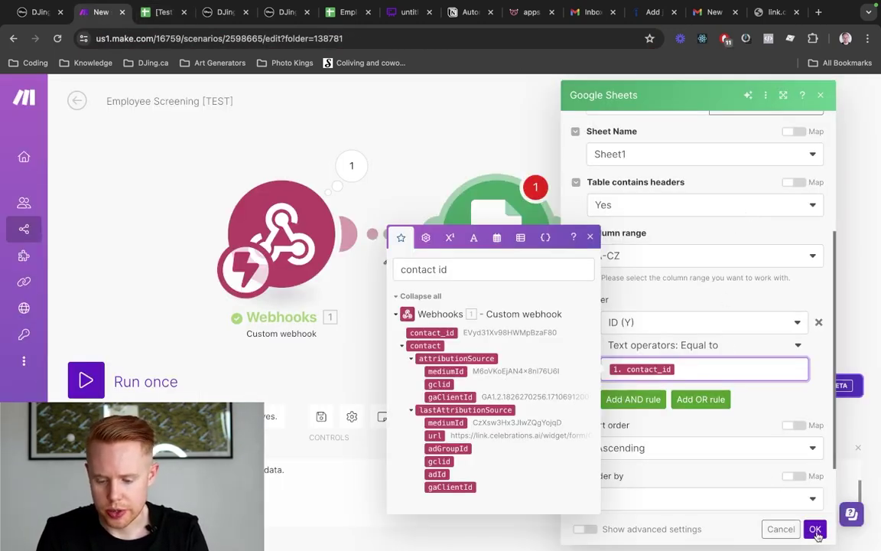
Save the Search Rows settings and add a Flow Control Router after it
left_click(816, 528)
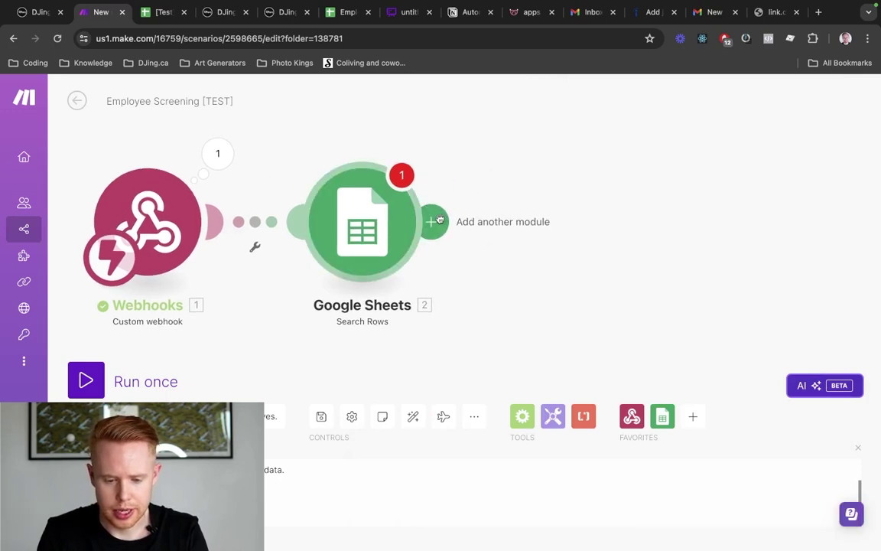
left_click(433, 221)
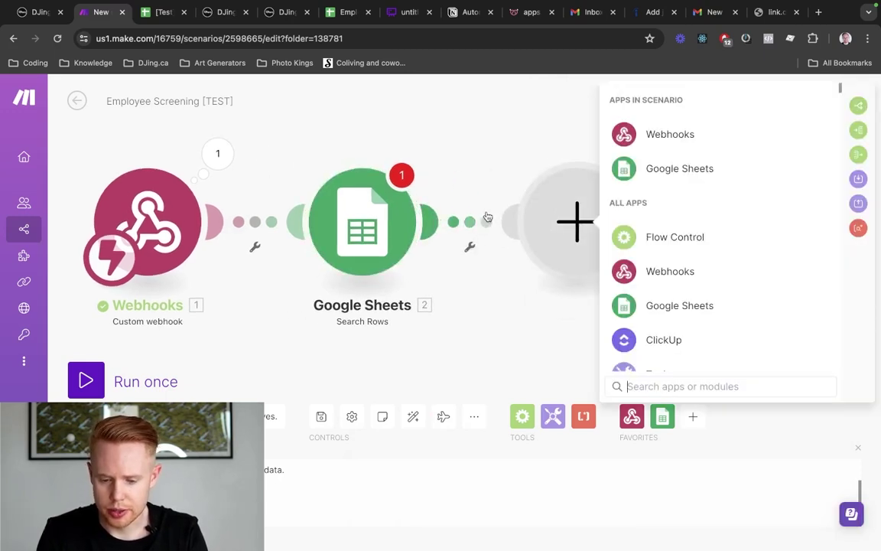
left_click(624, 237)
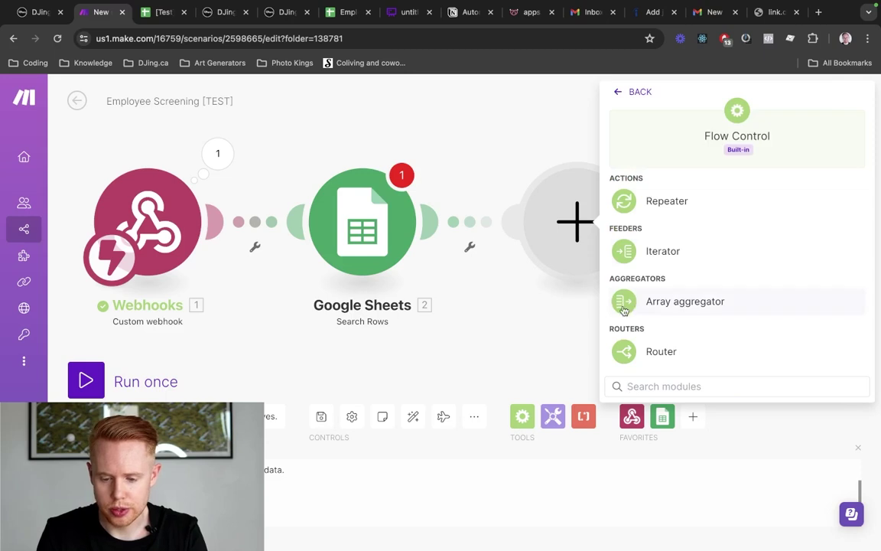
left_click(632, 352)
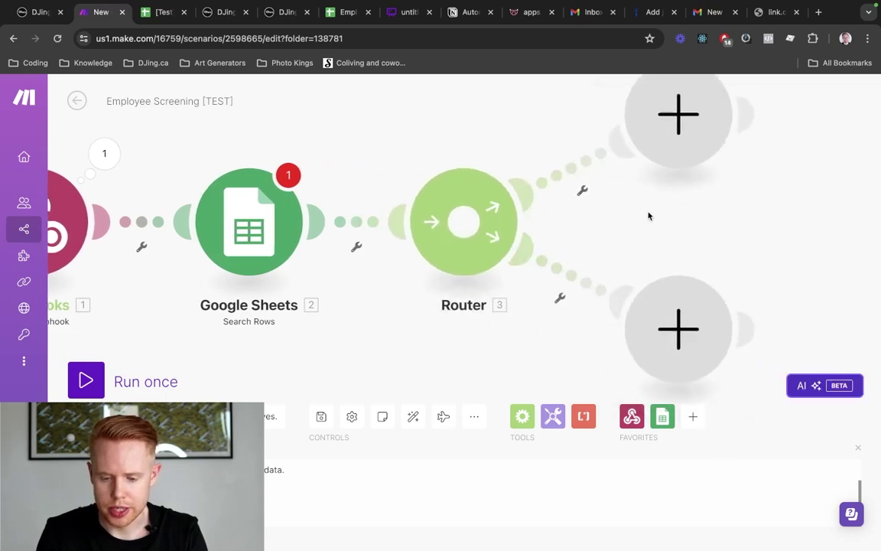
Give the upper route a filter labelled 'Doesn't Exist': Row number Does not exist
left_click(458, 185)
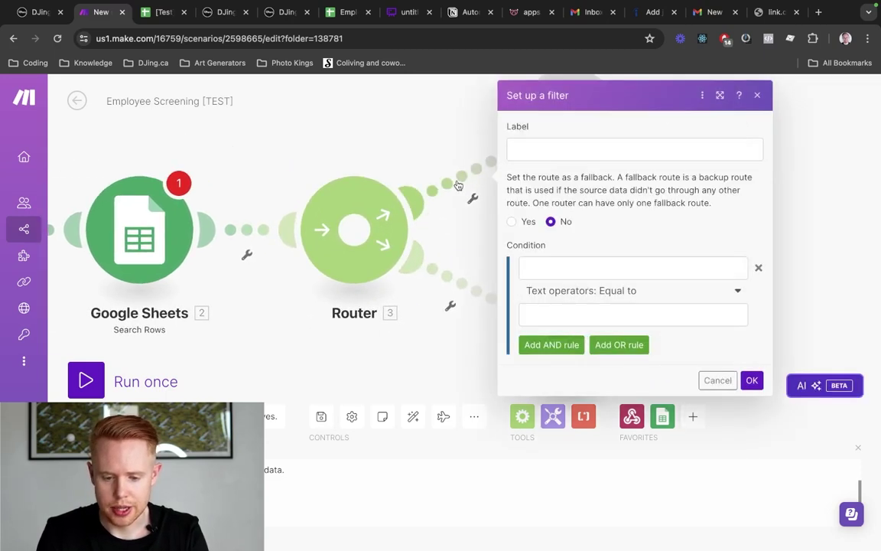
left_click(579, 149)
type("Doesn't")
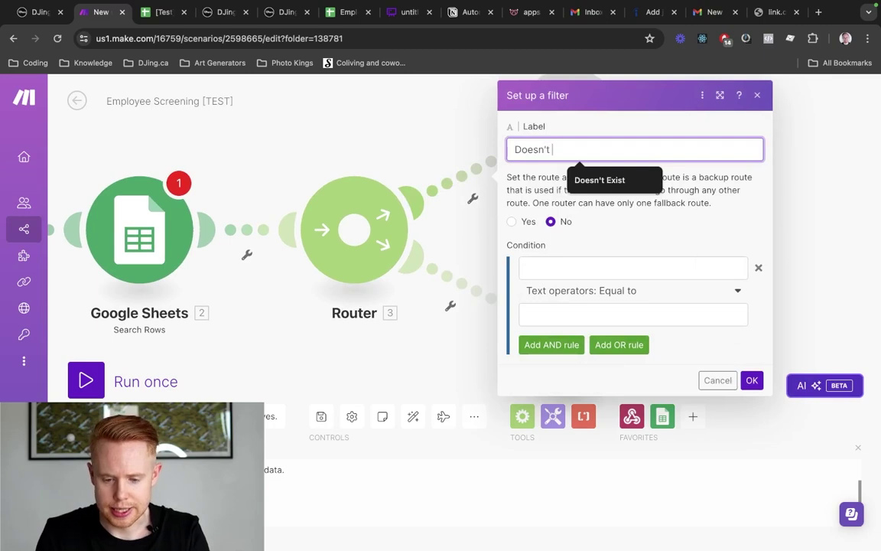
type(" Exist")
left_click(528, 267)
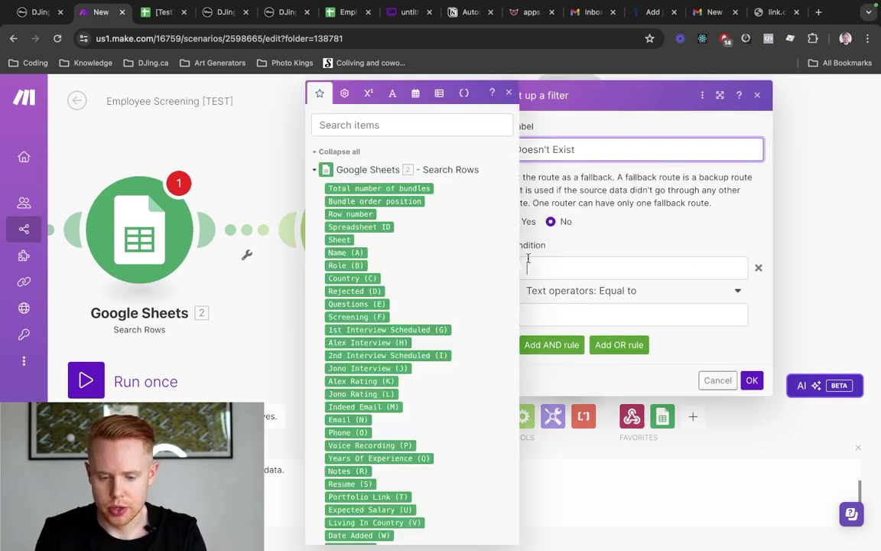
left_click(359, 215)
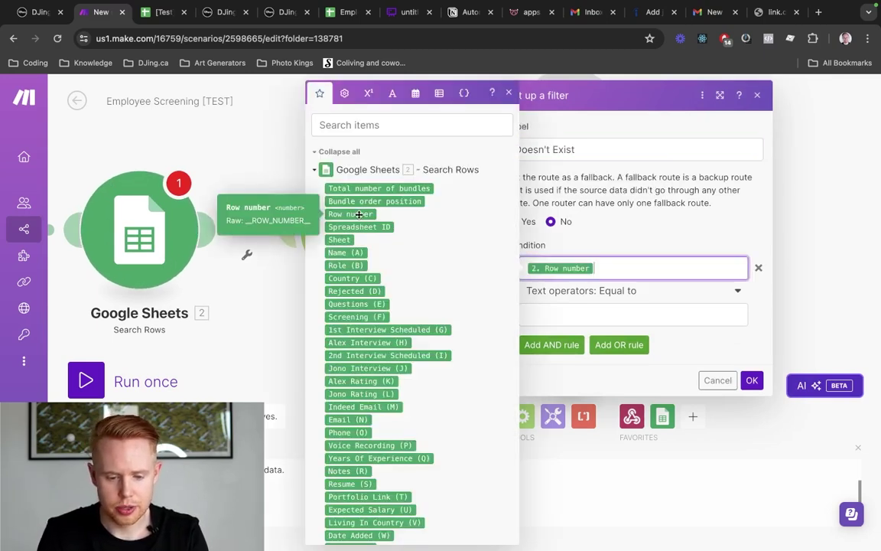
left_click(626, 292)
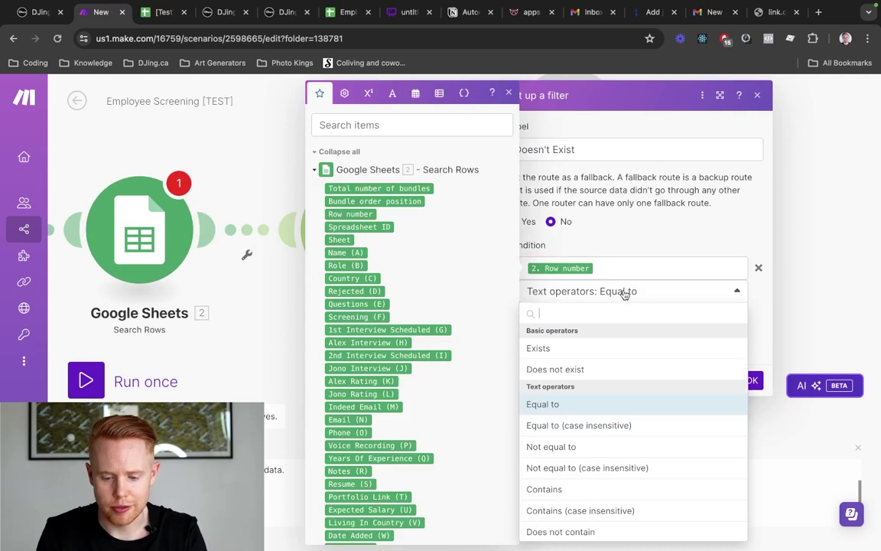
left_click(588, 370)
left_click(754, 357)
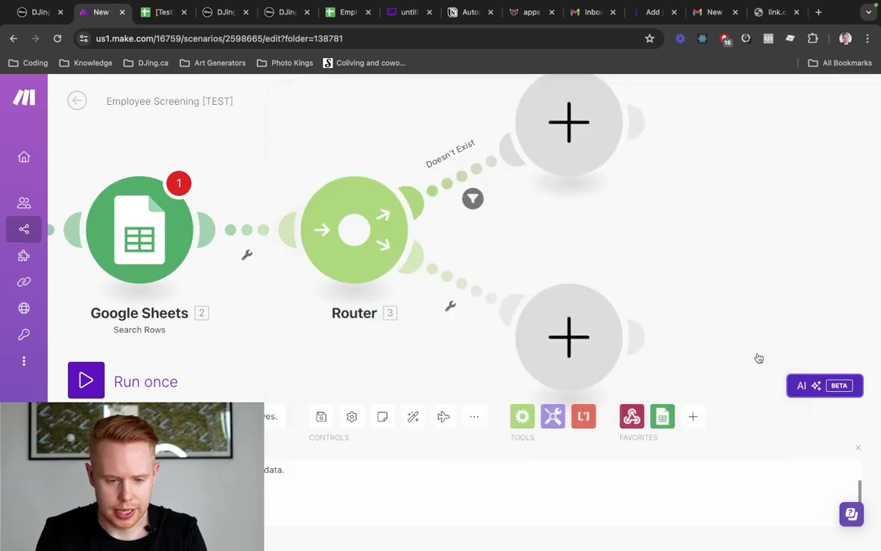
key("ctrl+Tab")
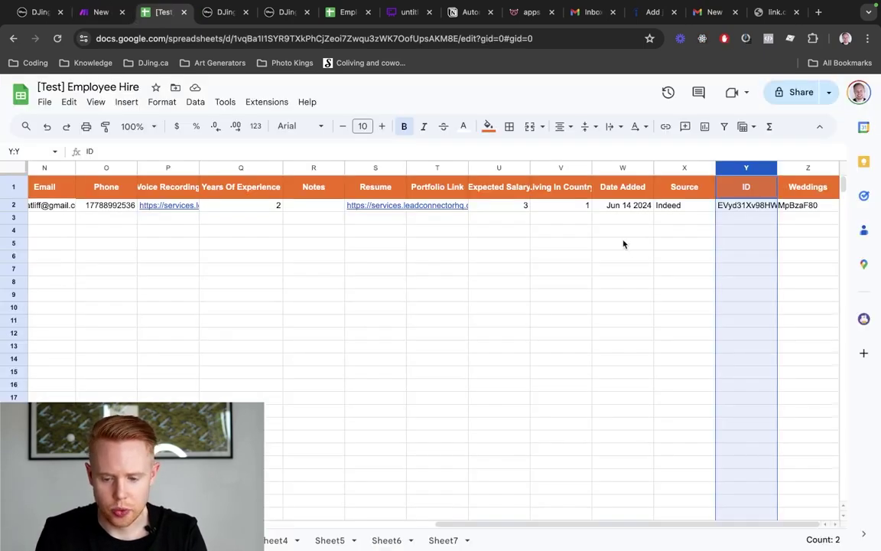
left_click(742, 205)
key("Delete")
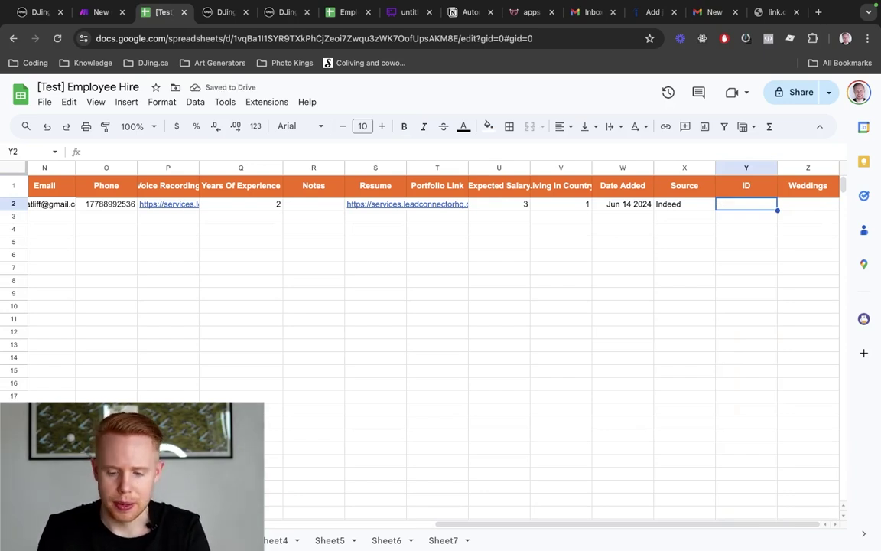
key("ctrl+z")
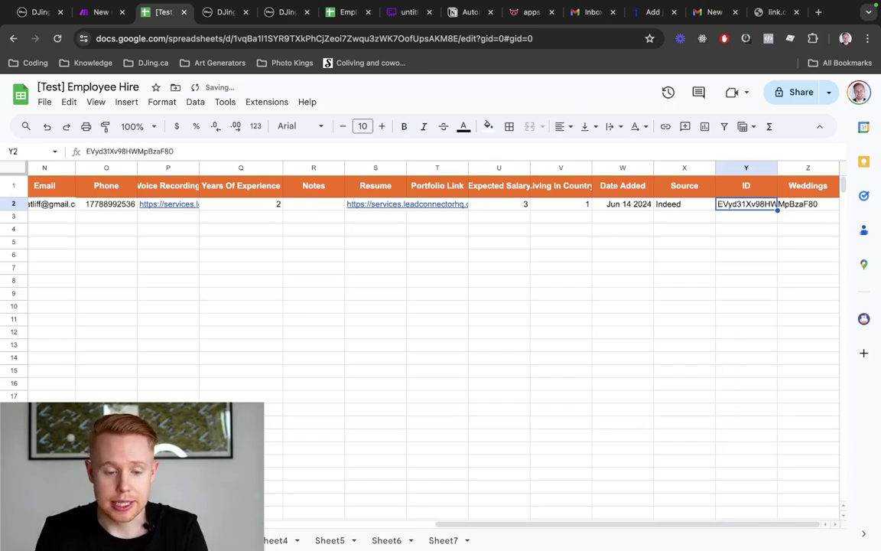
key("ctrl+shift+Tab")
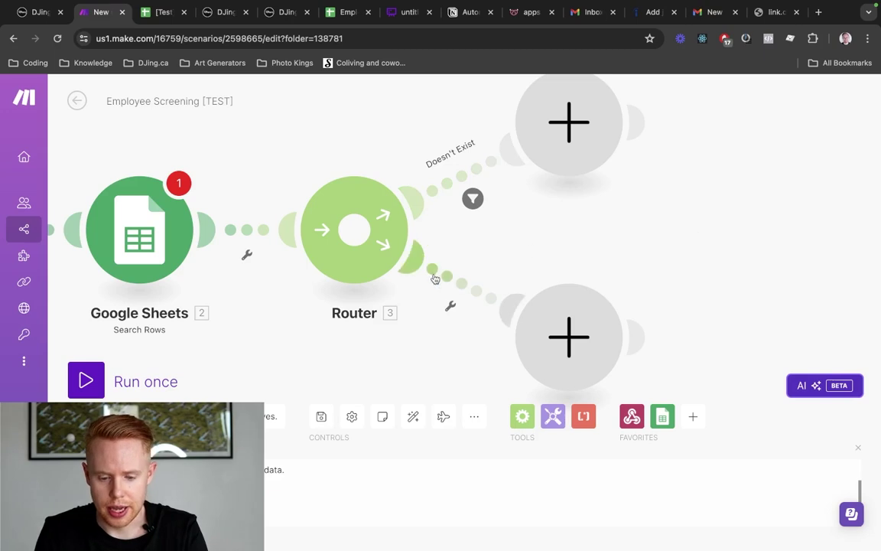
Add an 'Exists' filter to the lower route, requiring the search's Row number to exist
left_click(435, 279)
type("Ex")
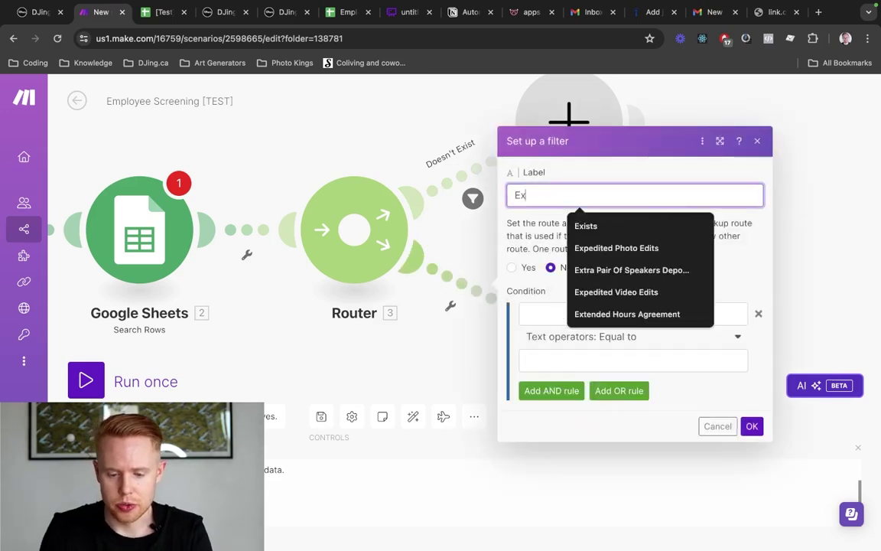
type("st")
key("BackSpace")
type("ists")
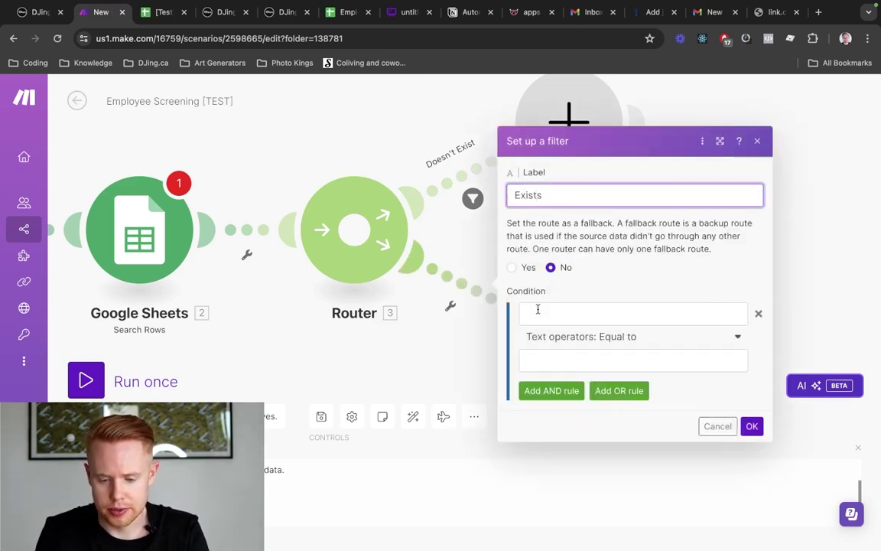
left_click(541, 317)
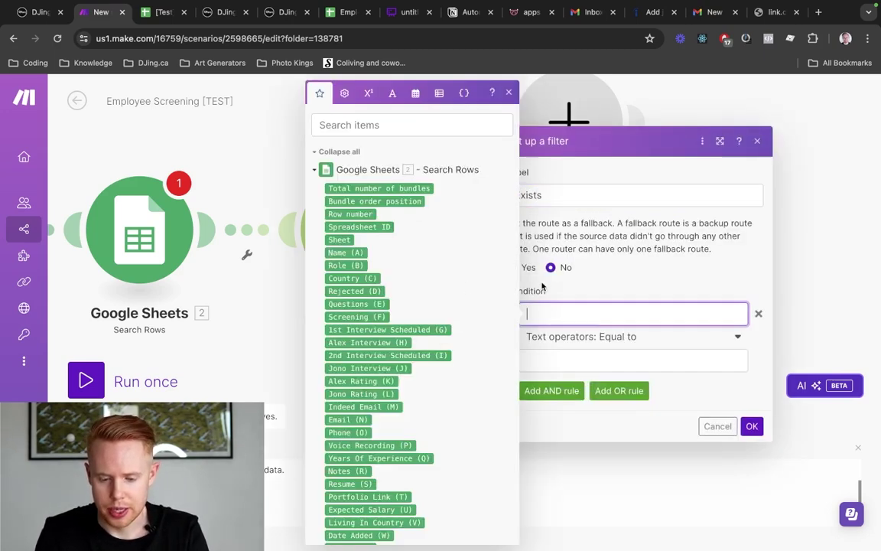
left_click(360, 215)
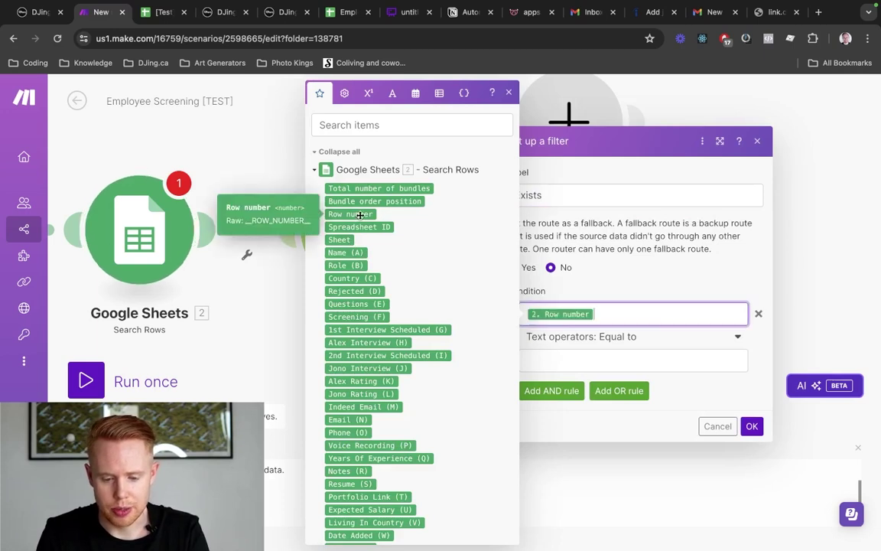
left_click(626, 341)
left_click(557, 395)
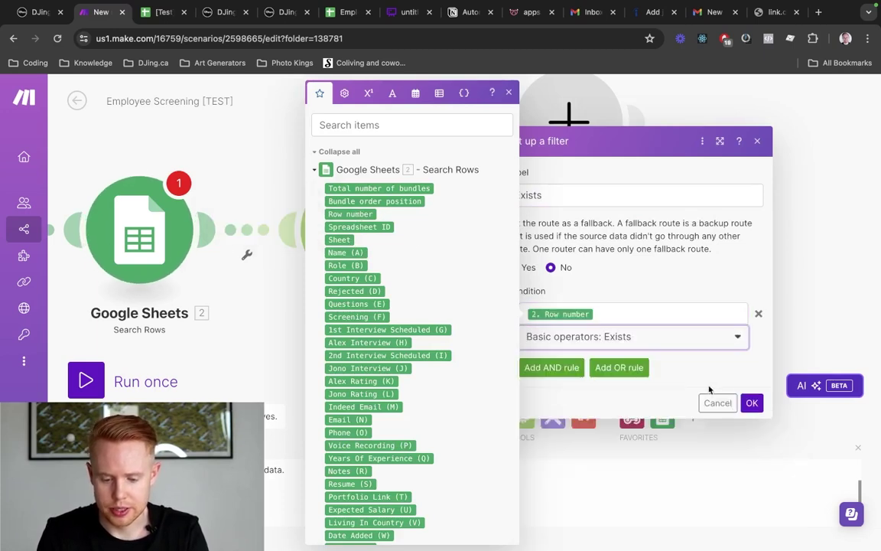
left_click(753, 403)
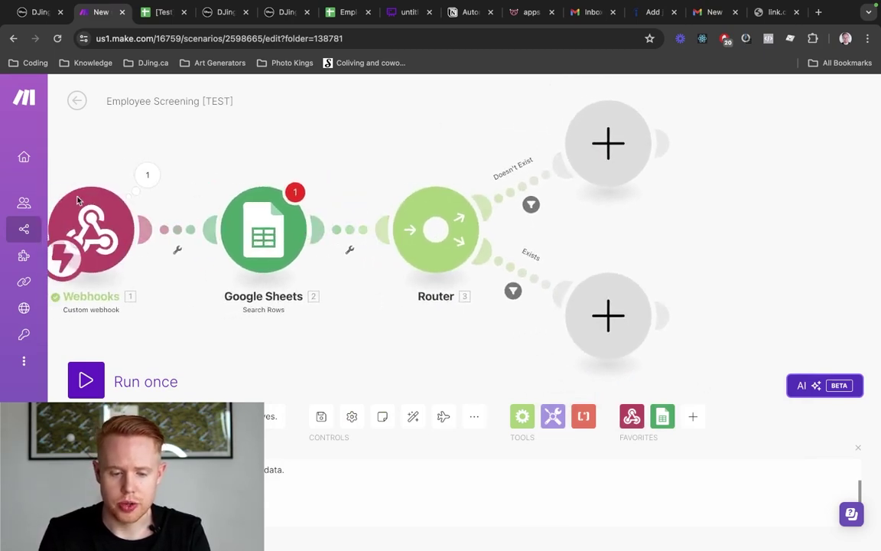
key("ctrl+Tab")
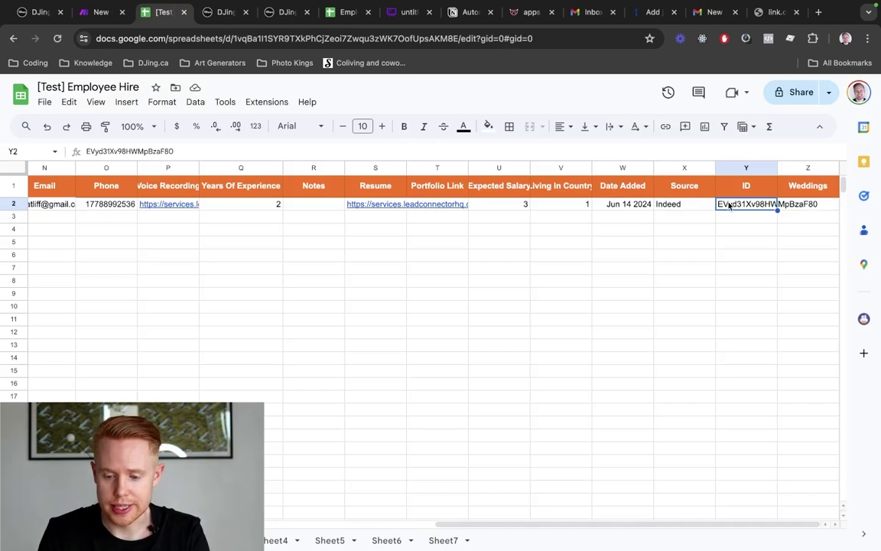
double_click(731, 204)
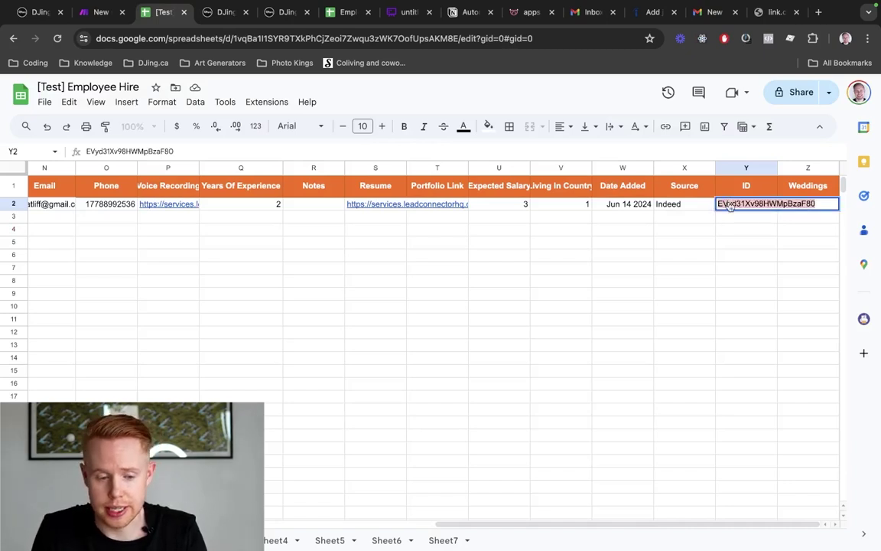
key("ctrl+shift+Tab")
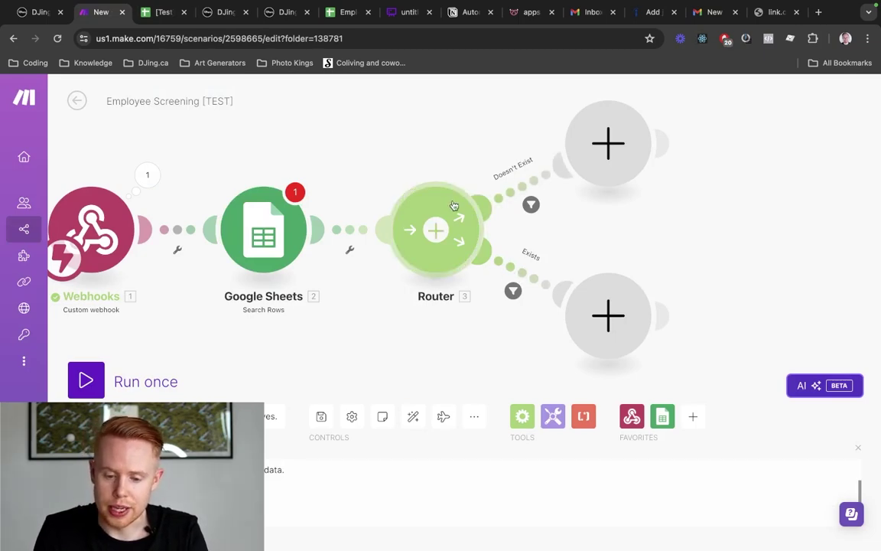
key("ctrl+Tab")
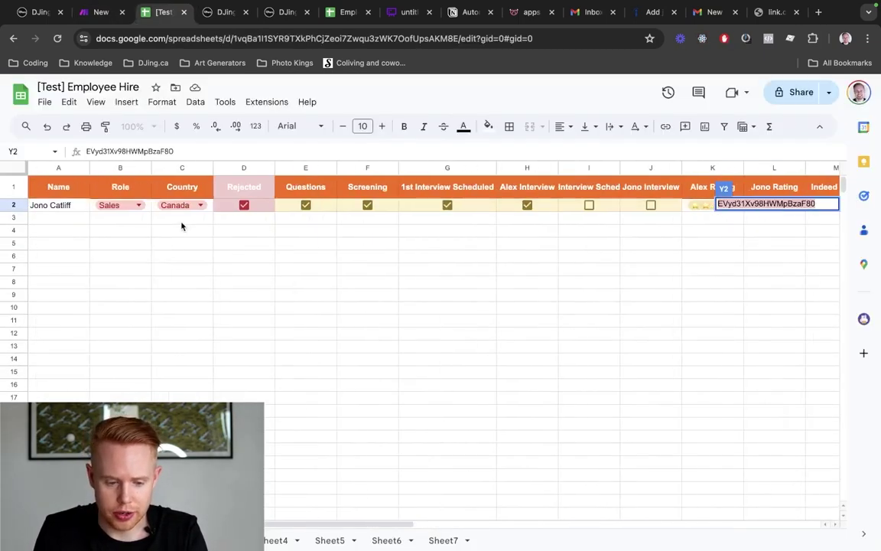
left_click(69, 207)
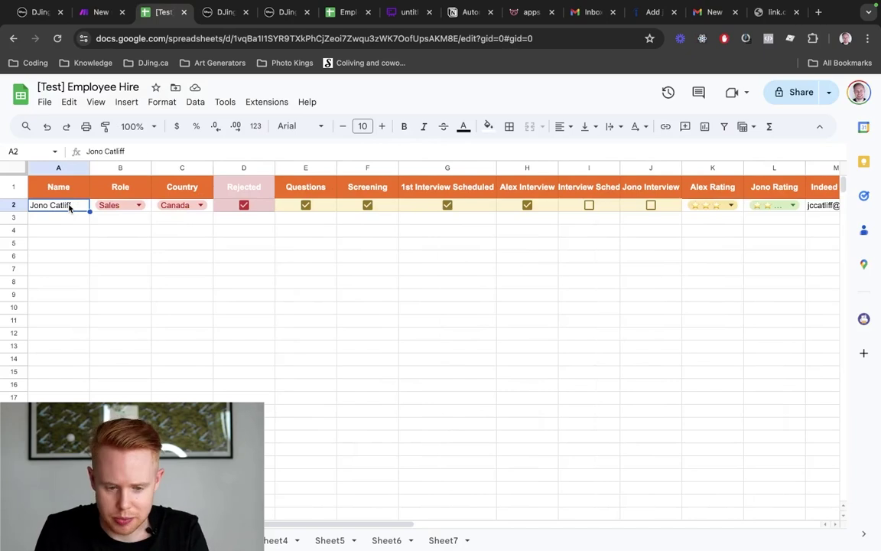
key("ctrl+shift+Tab")
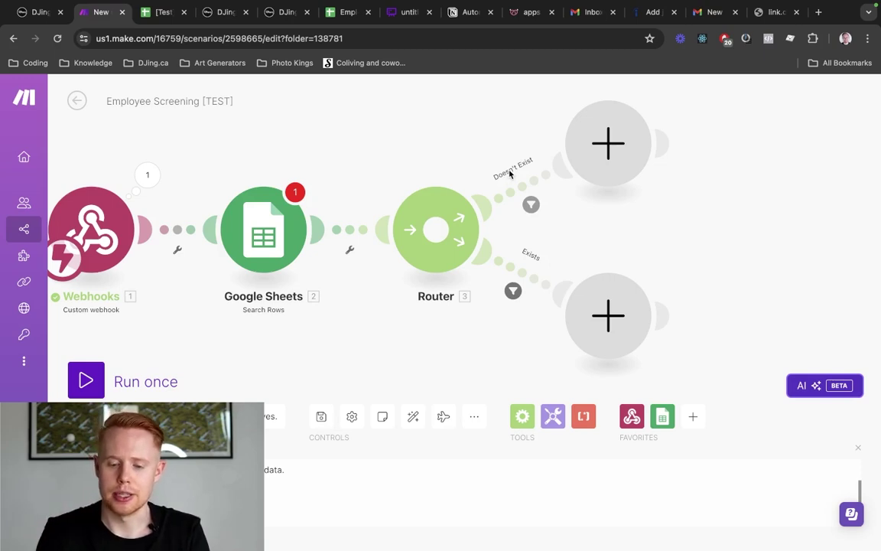
Add a Google Sheets Add a Row module on the Doesn't Exist route and copy the Employee Hire spreadsheet ID
left_click(616, 150)
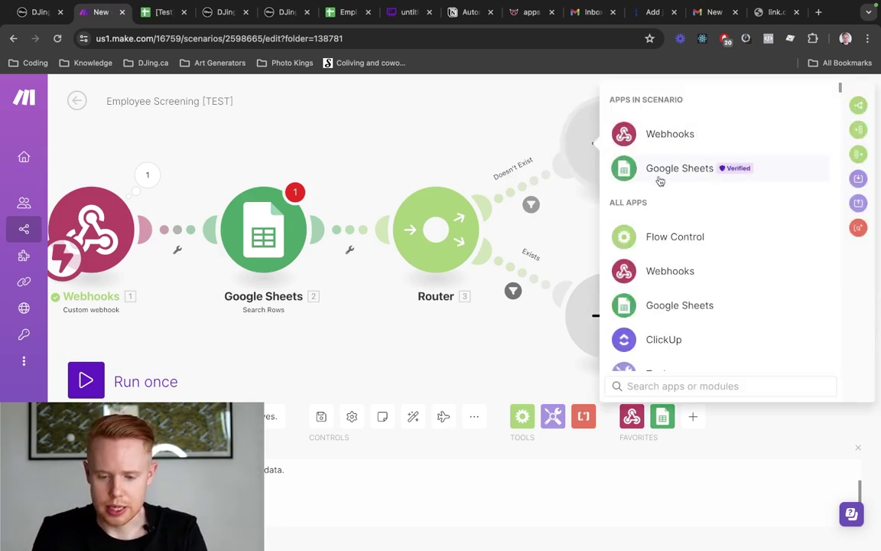
left_click(660, 173)
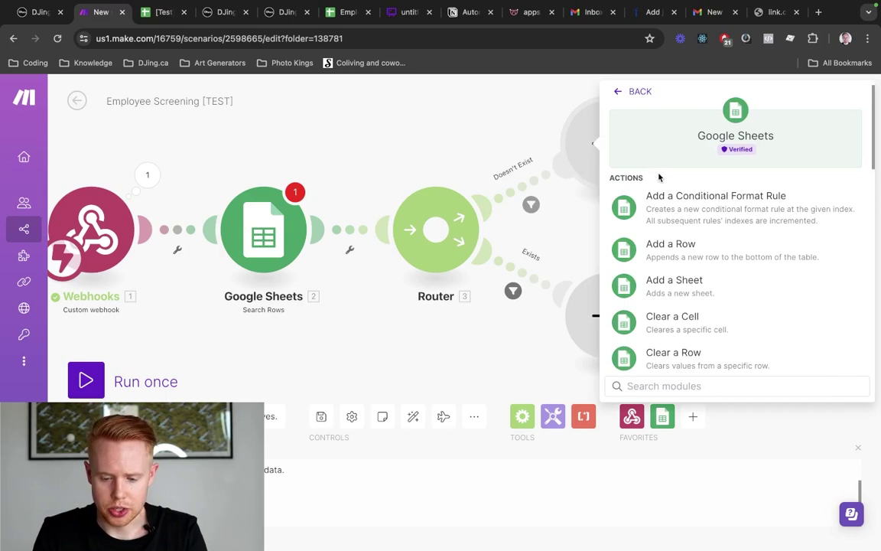
left_click(659, 249)
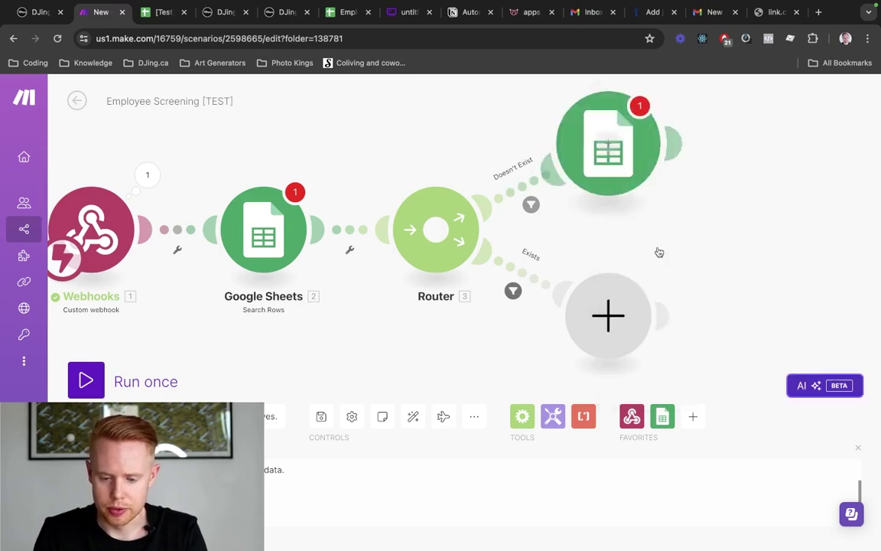
key("ctrl+Tab")
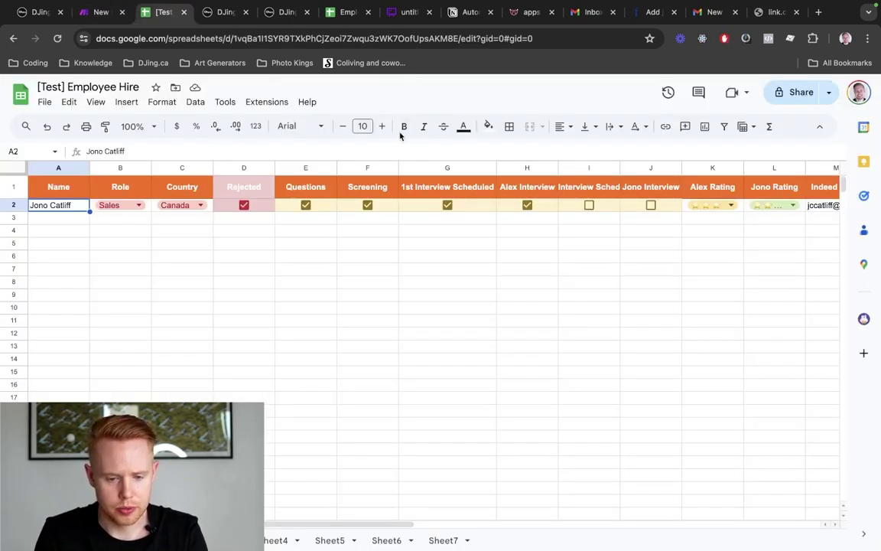
left_click(381, 38)
double_click(381, 38)
key("ctrl+shift+Tab")
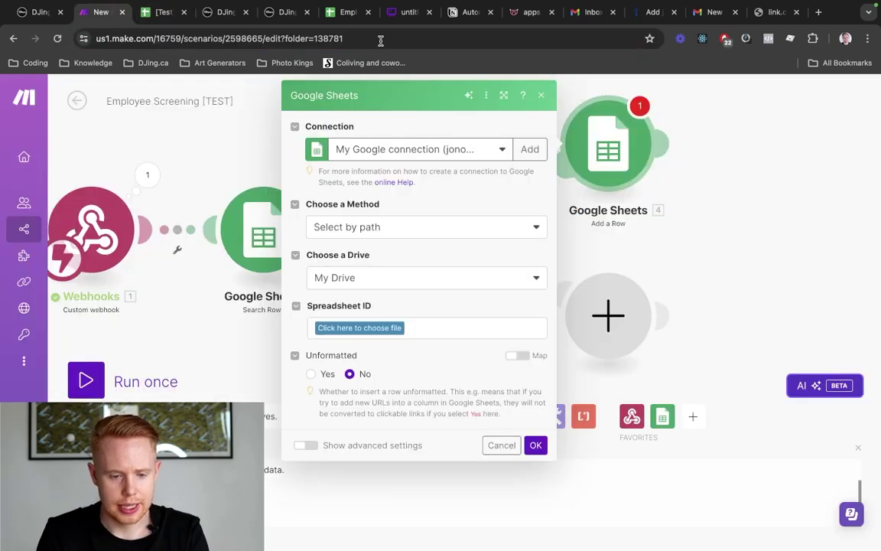
Point Add a Row at the pasted Employee Hire spreadsheet ID and Sheet1 using the other Google connection
left_click(448, 155)
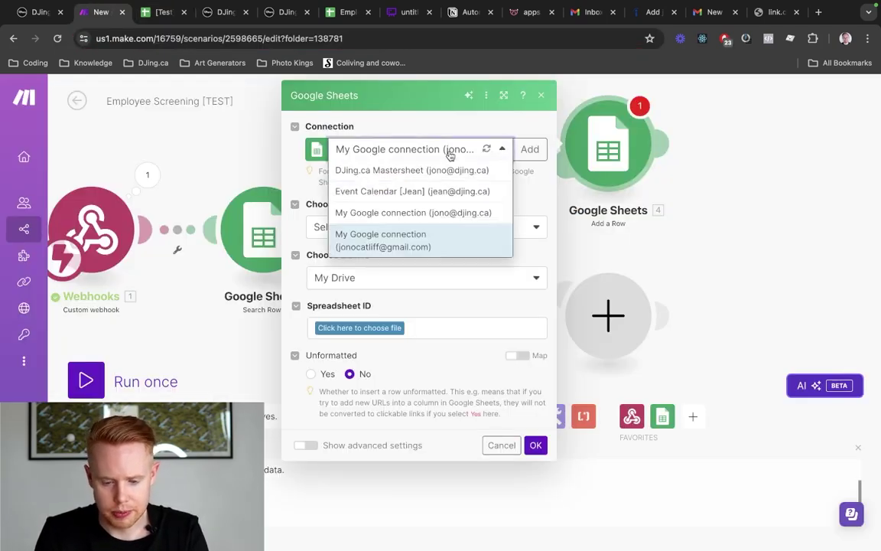
left_click(448, 242)
left_click(392, 227)
left_click(379, 267)
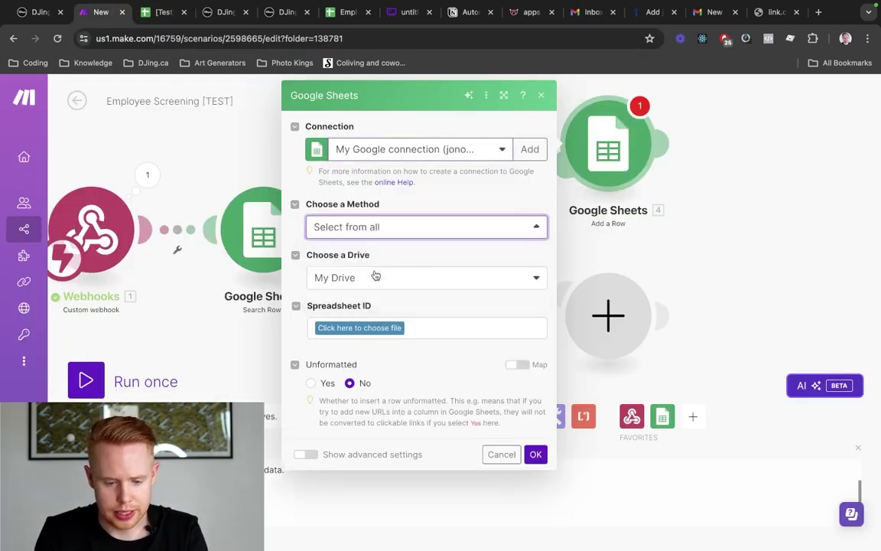
left_click(366, 277)
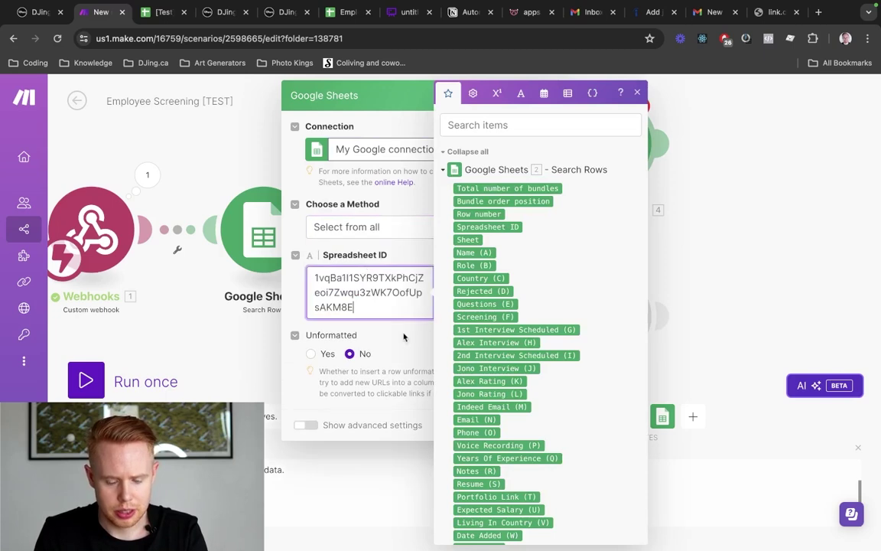
left_click(405, 341)
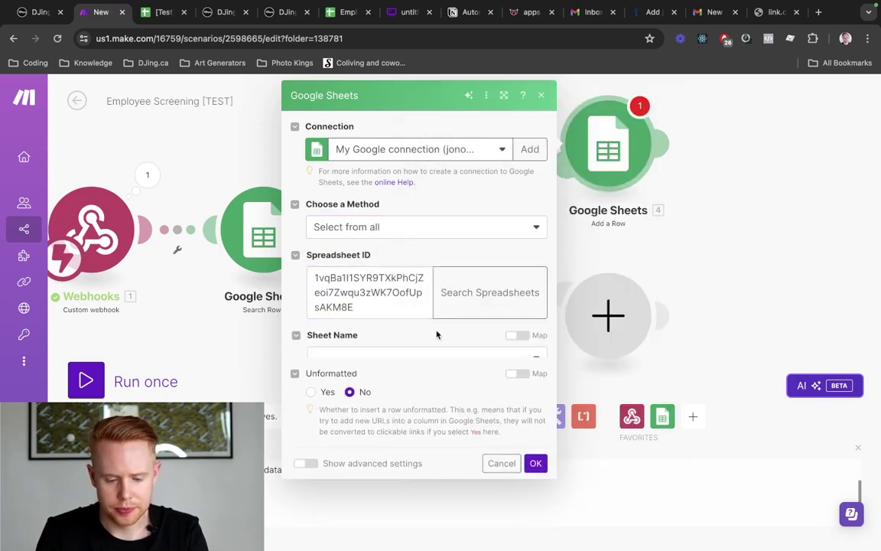
left_click(396, 358)
left_click(383, 379)
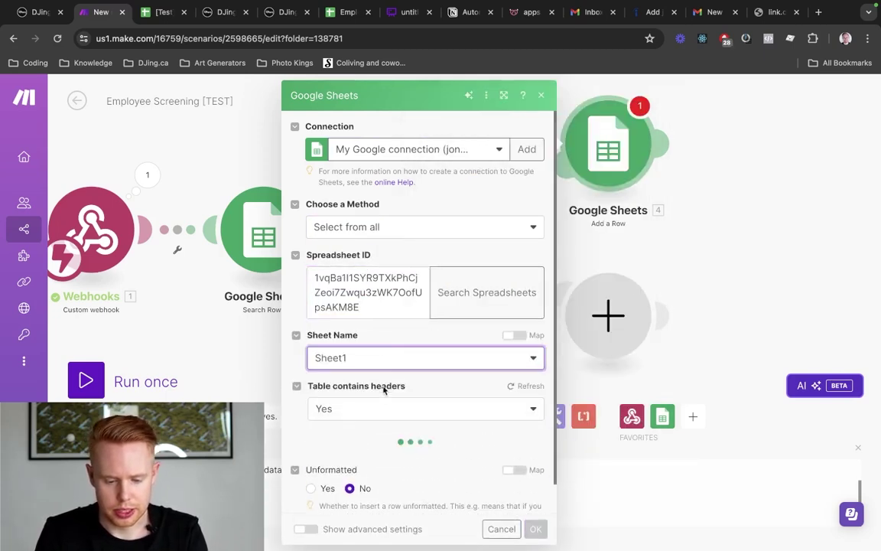
scroll(383, 409, "down", 3)
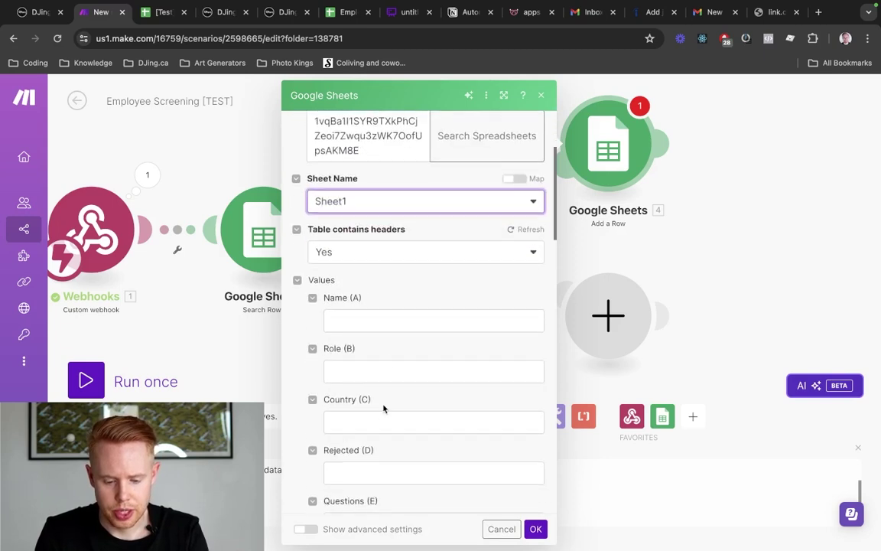
Map the webhook's full_name into Name (A) and Position into Role (B)
left_click(401, 325)
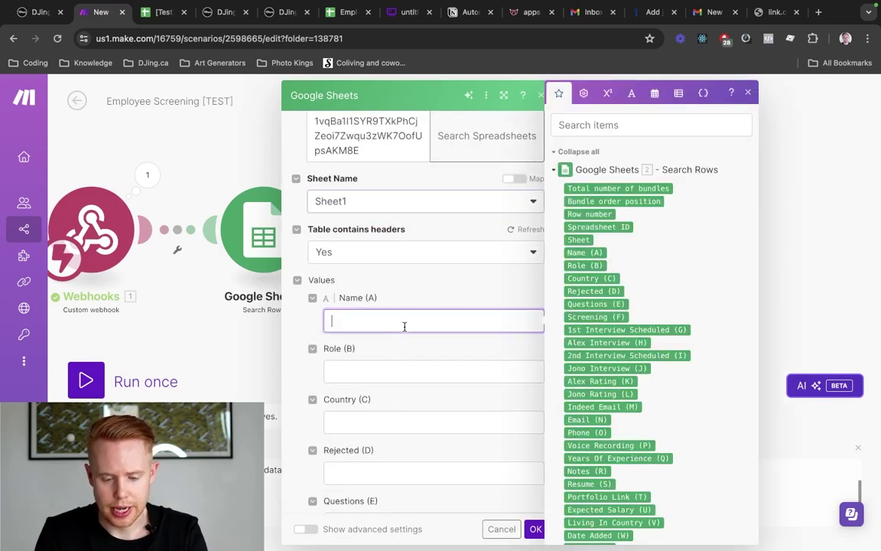
left_click(637, 128)
type("full na")
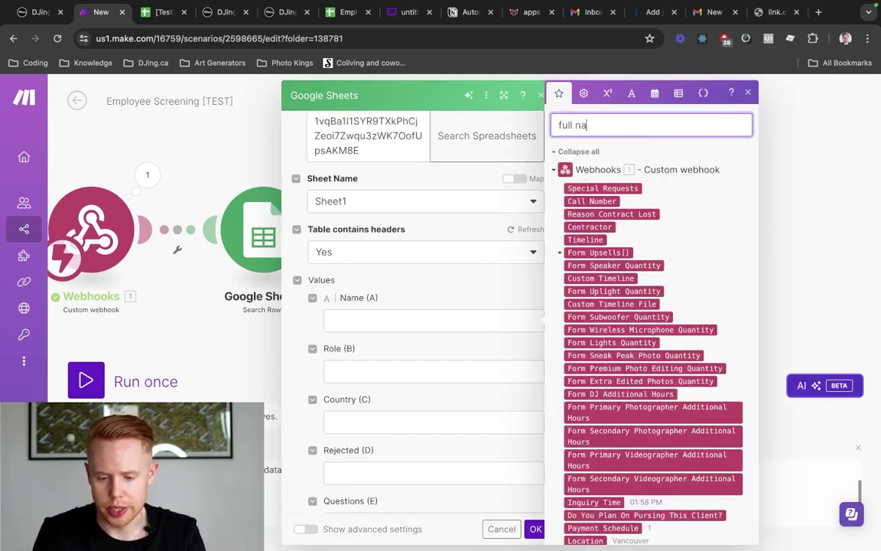
type("me")
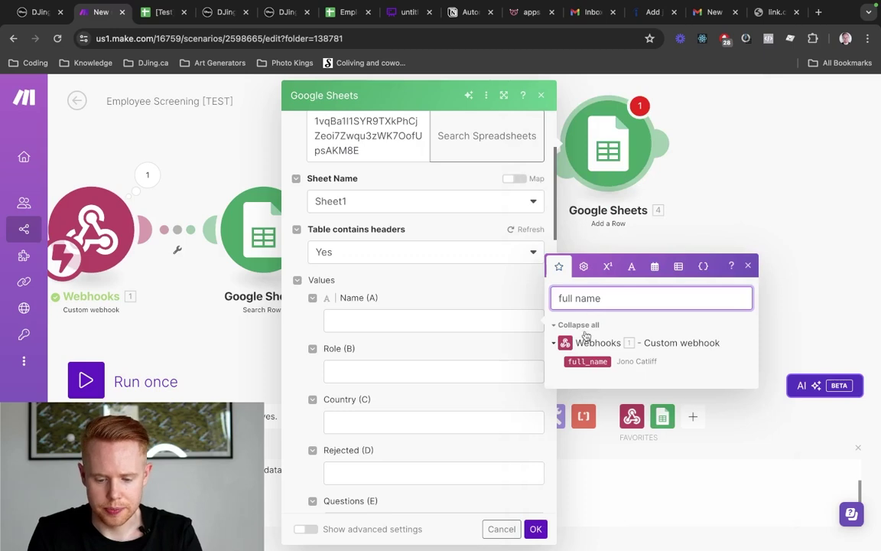
left_click(581, 360)
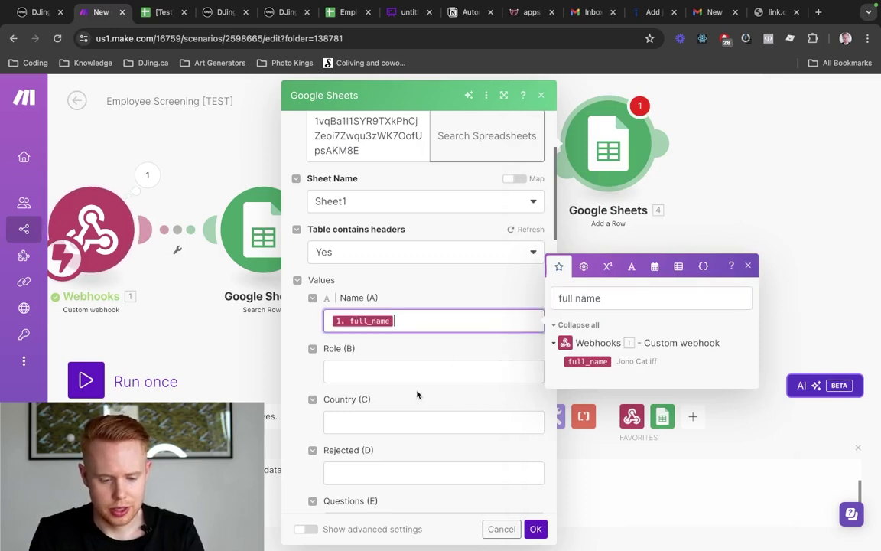
left_click(416, 371)
triple_click(608, 349)
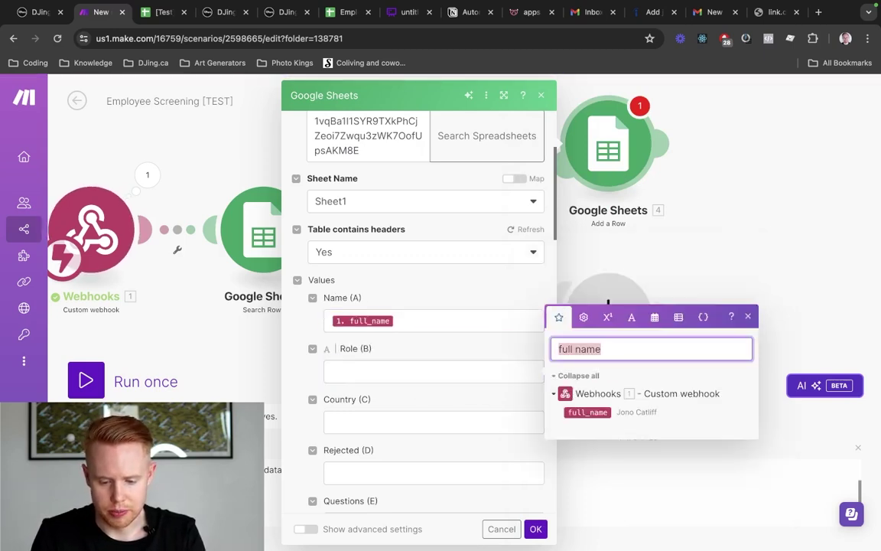
type("position")
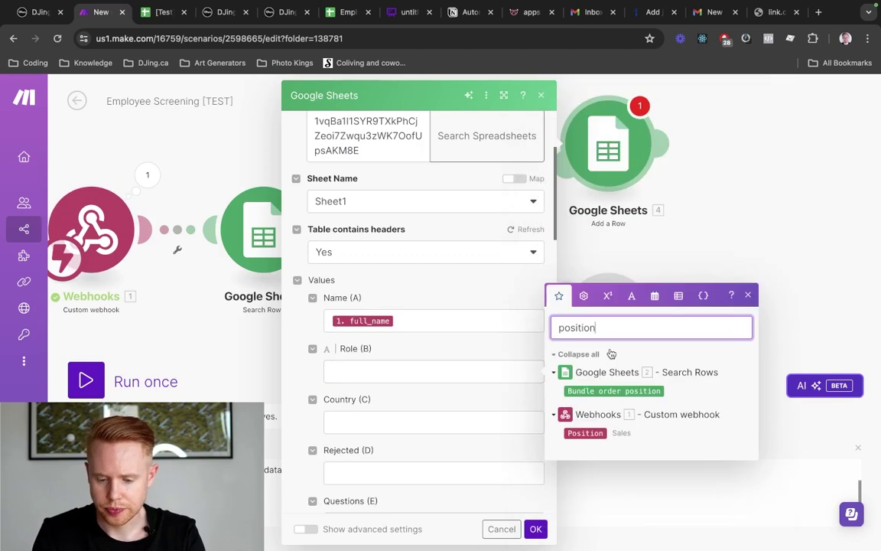
left_click(576, 433)
left_click(575, 433)
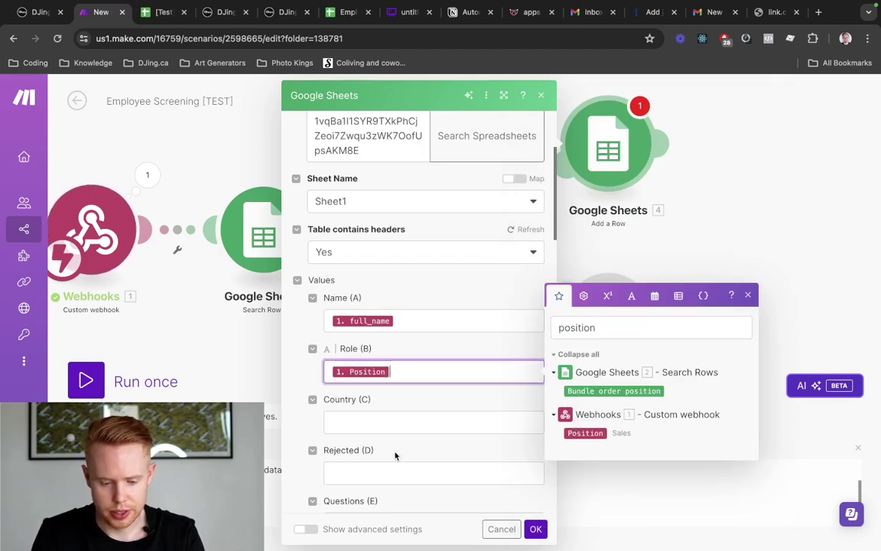
Map the webhook's country into Country (C)
left_click(379, 423)
left_click(583, 378)
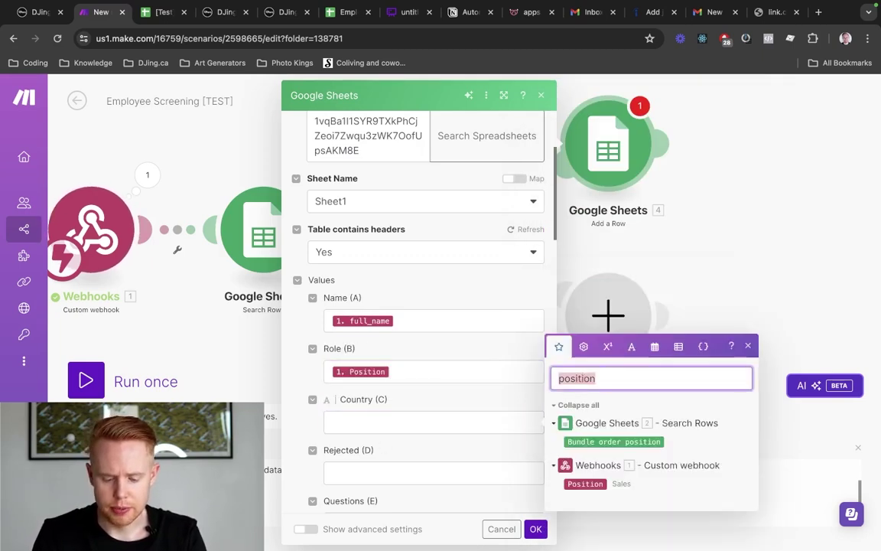
type("country")
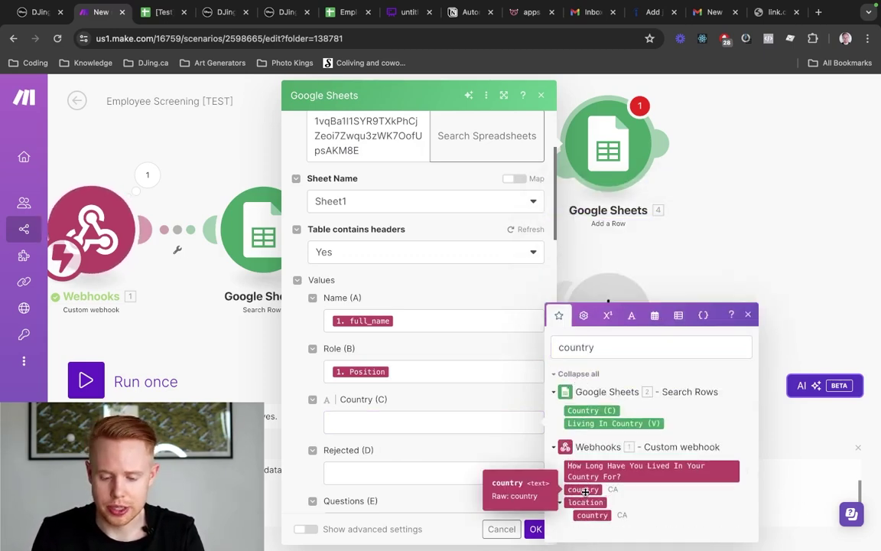
left_click(585, 490)
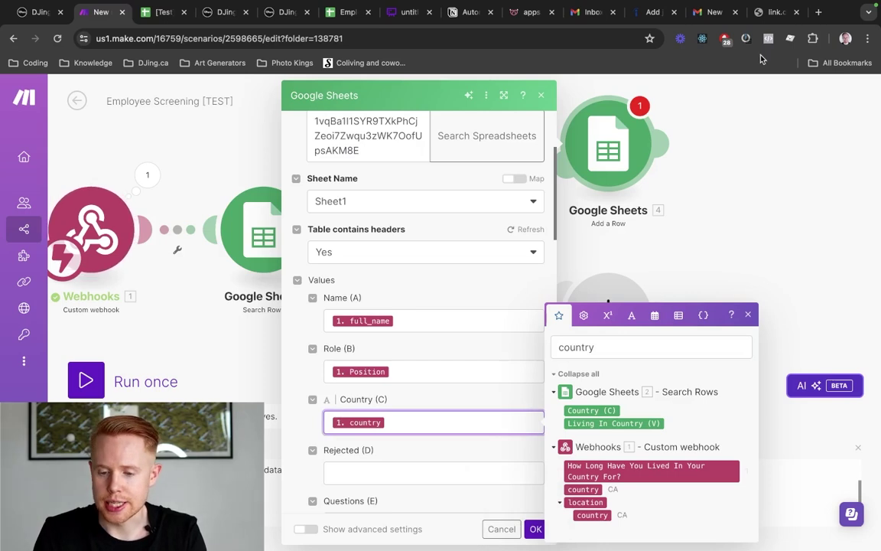
Reload the application form for a blank entry and return to the Make.com editor
left_click(763, 15)
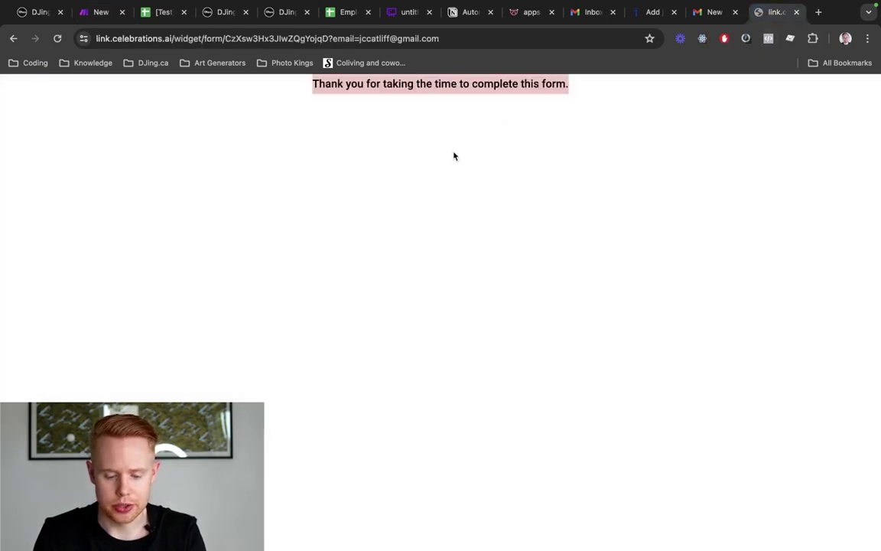
key("super+r")
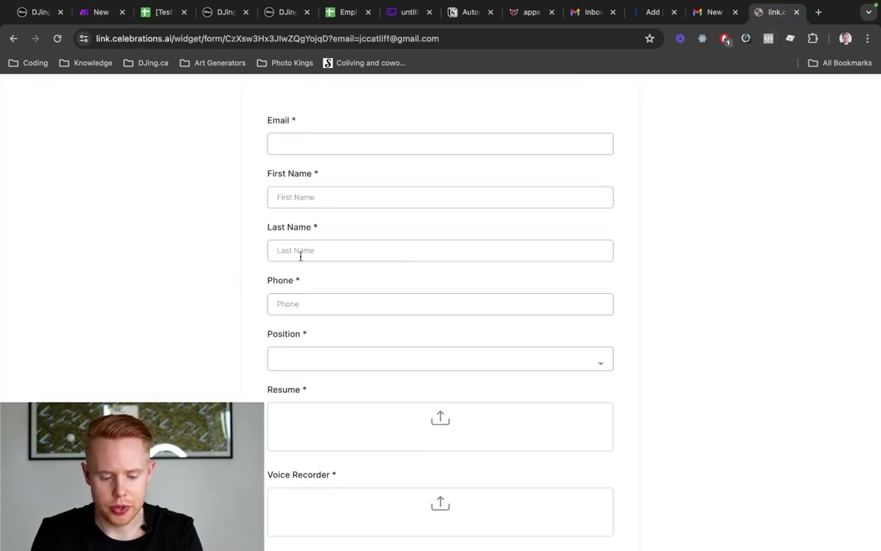
key("super+2")
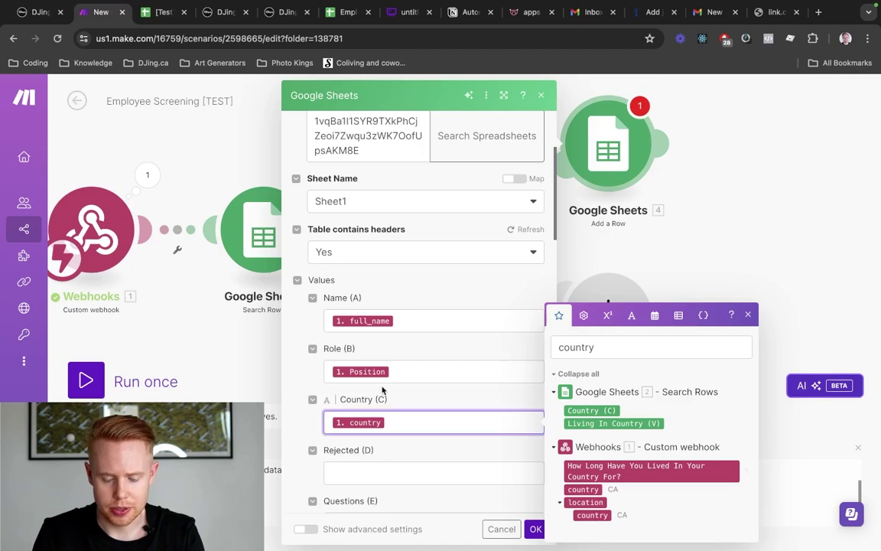
Set the Questions (E) value to TRUE
scroll(360, 356, "down", 3)
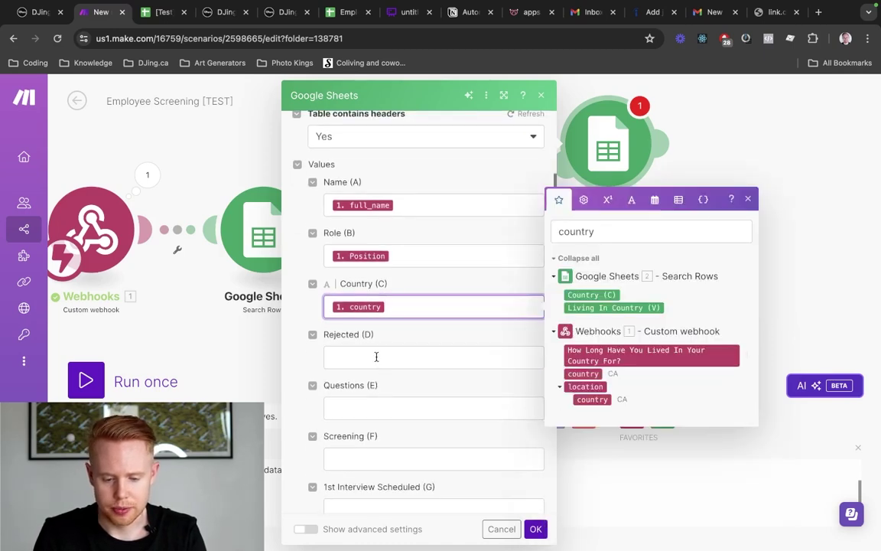
left_click(375, 357)
scroll(378, 350, "down", 2)
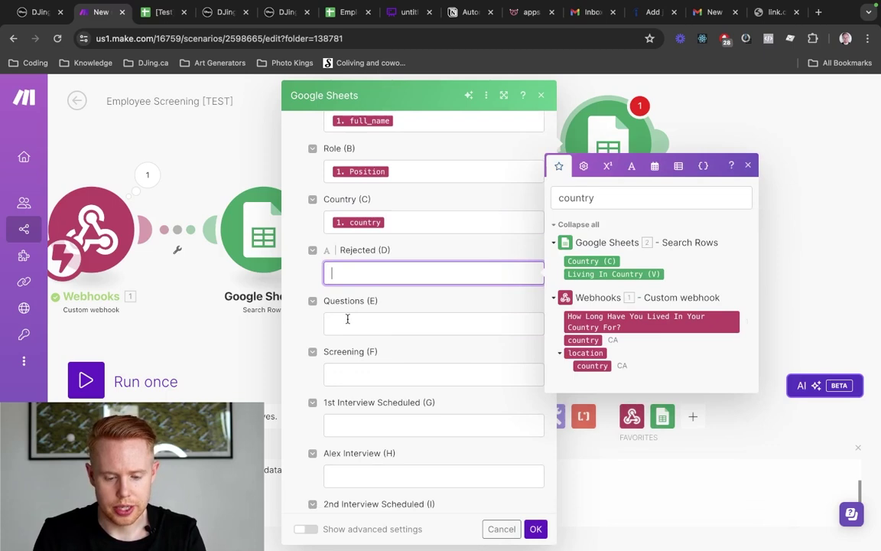
left_click(348, 319)
type("TRUE")
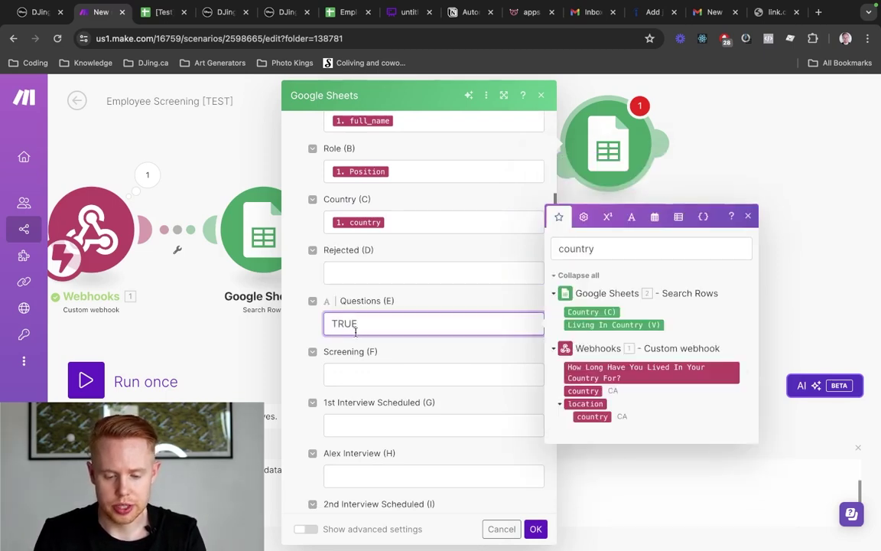
left_click(357, 351)
Map the webhook's contact_id into ID (Y) and set Source (X) to Indeed
scroll(357, 350, "down", 5)
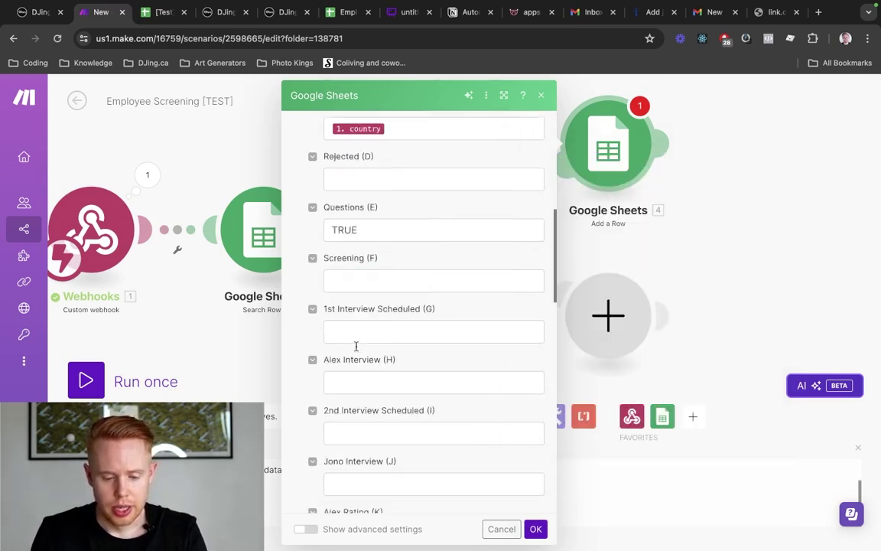
scroll(357, 351, "up", 3)
scroll(357, 351, "down", 10)
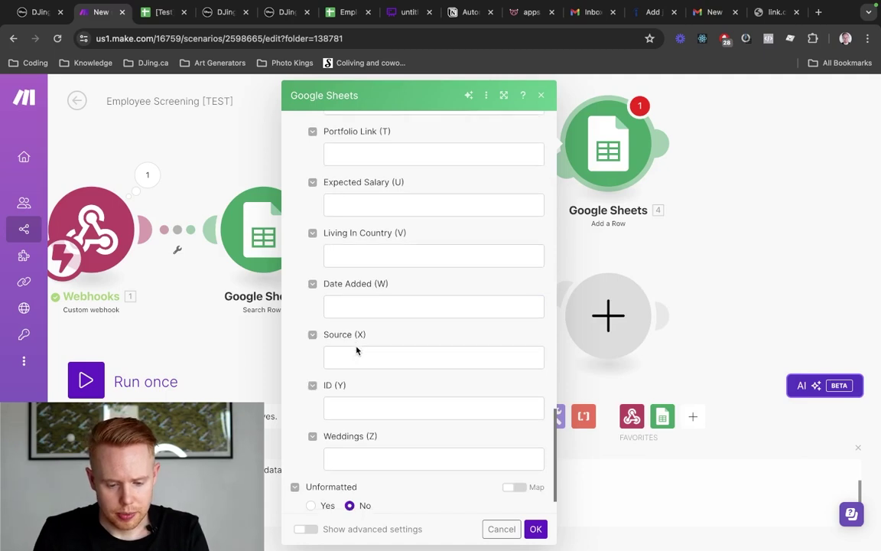
scroll(356, 351, "down", 2)
left_click(354, 352)
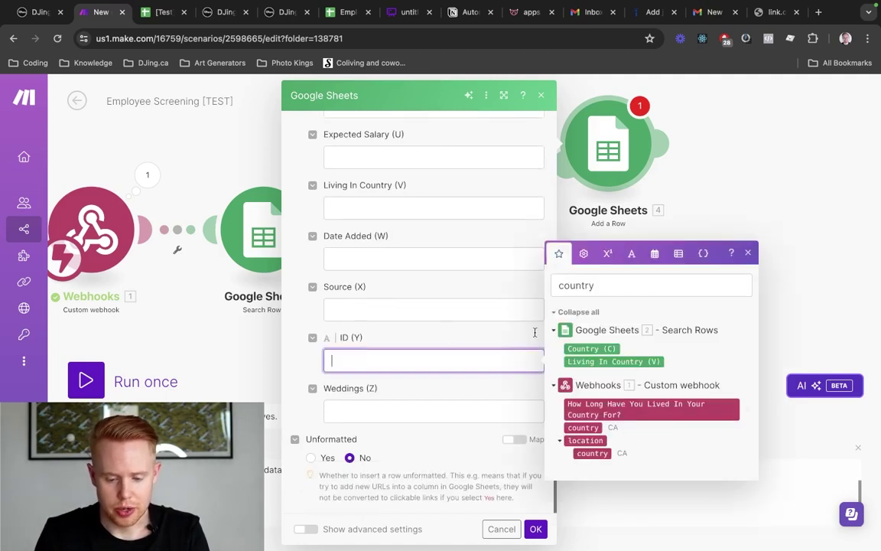
double_click(597, 285)
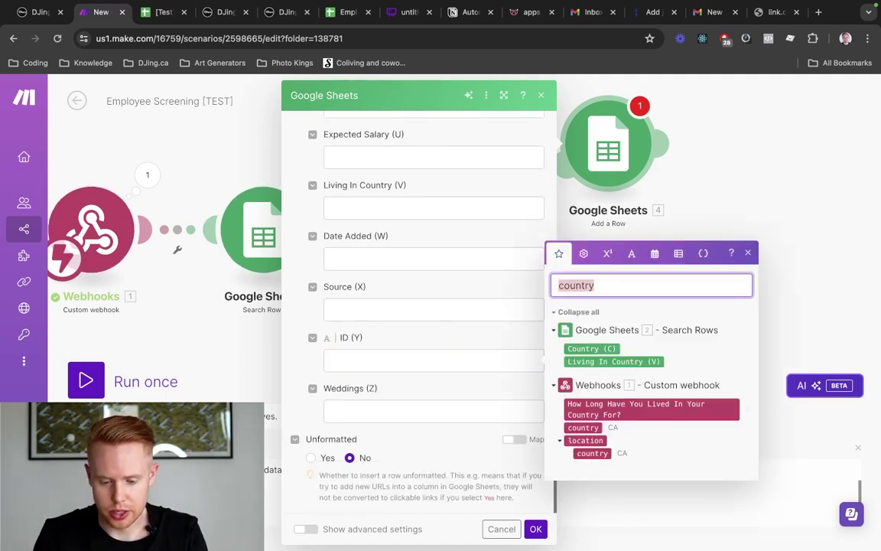
type("contact id")
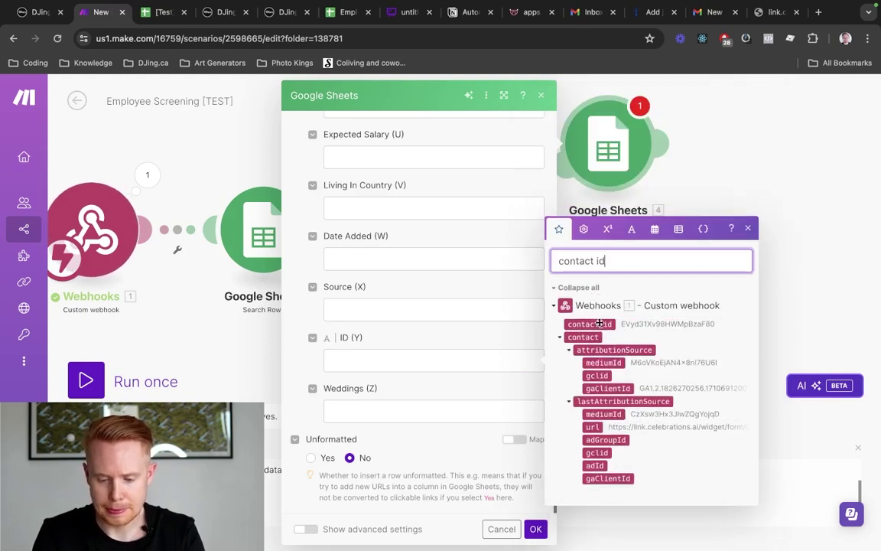
left_click(600, 324)
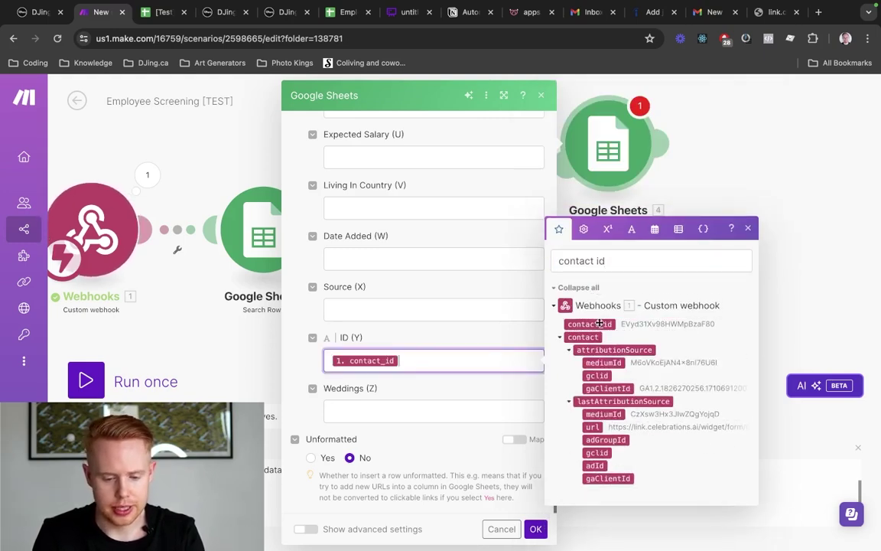
left_click(405, 312)
type("Ind")
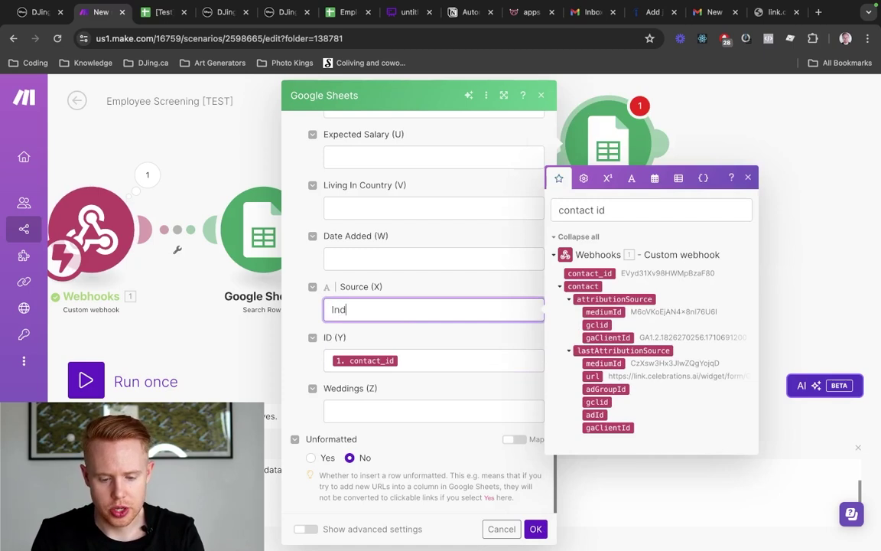
type("eed")
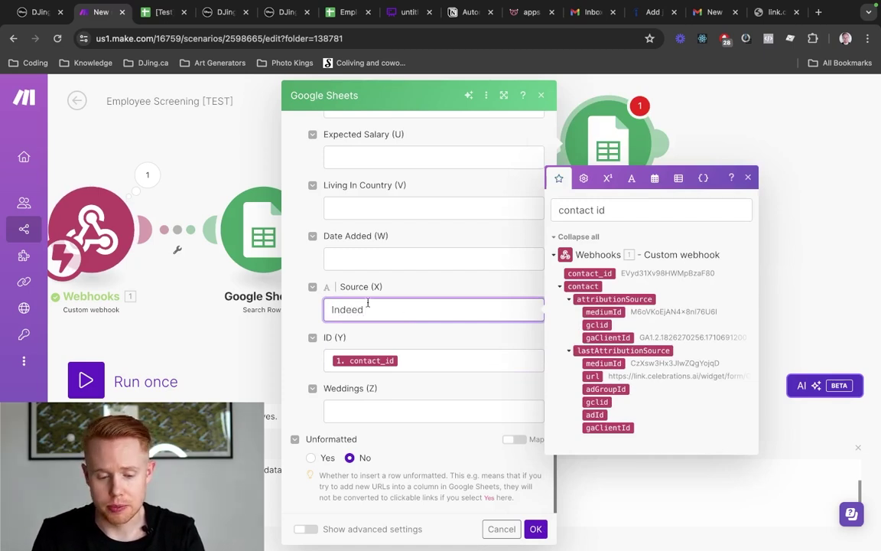
Fill Date Added (W) with formatDate(now; MMM DD YYYY)
left_click(373, 251)
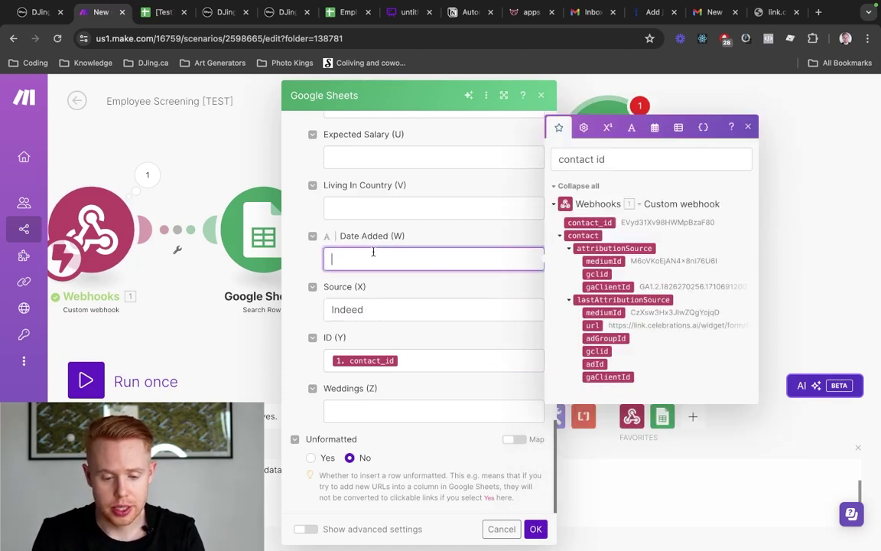
left_click(632, 128)
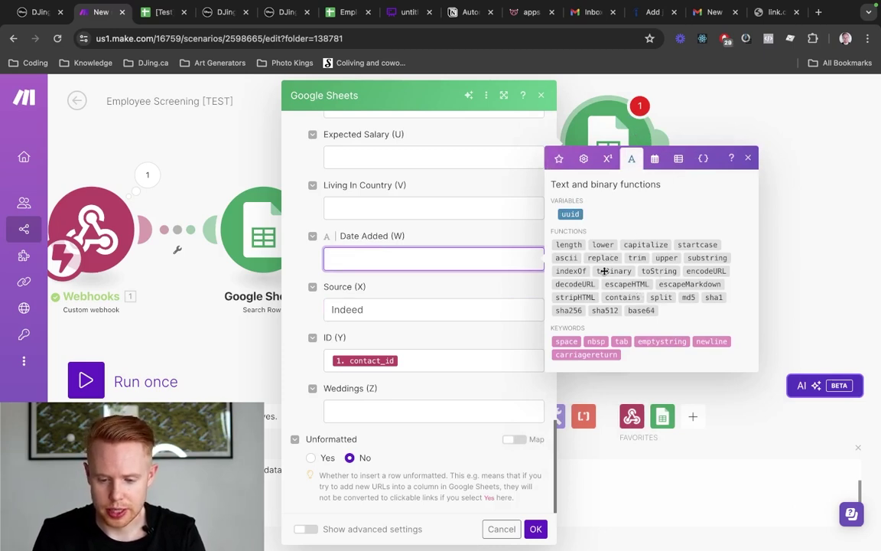
left_click(655, 158)
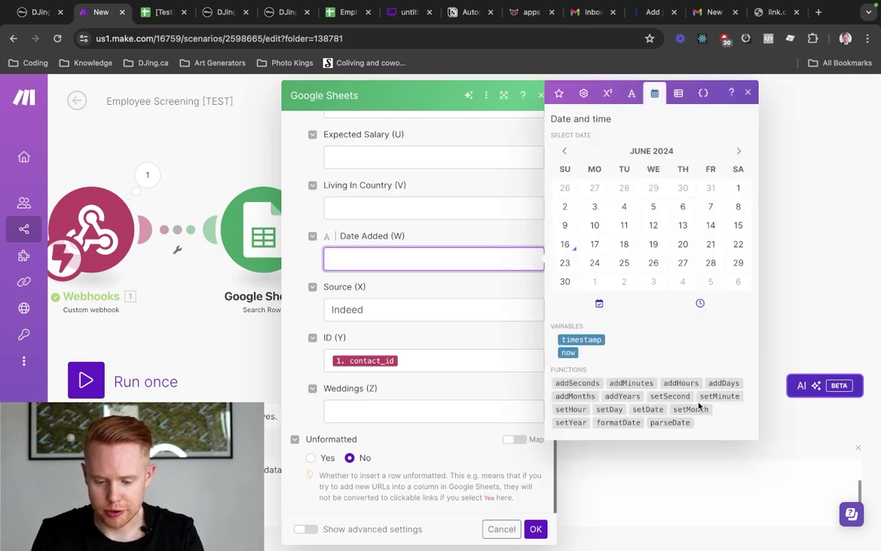
left_click(636, 422)
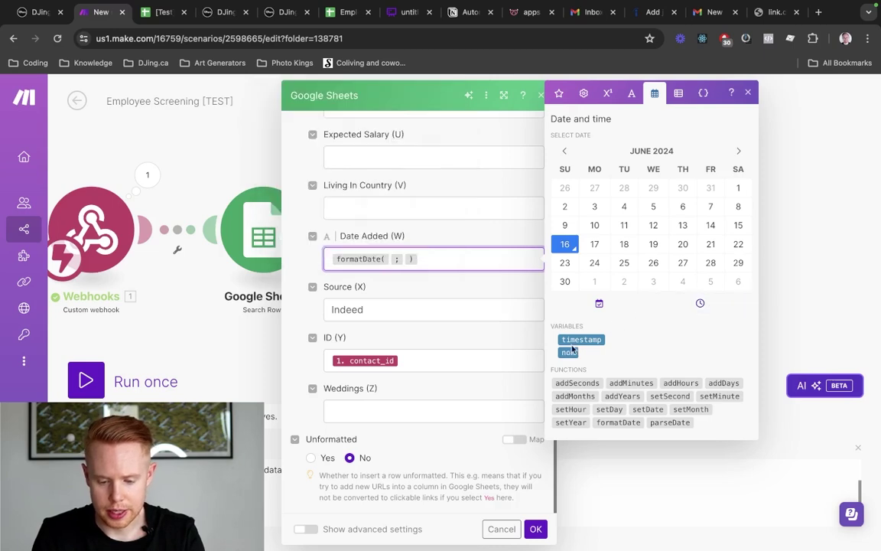
left_click(566, 352)
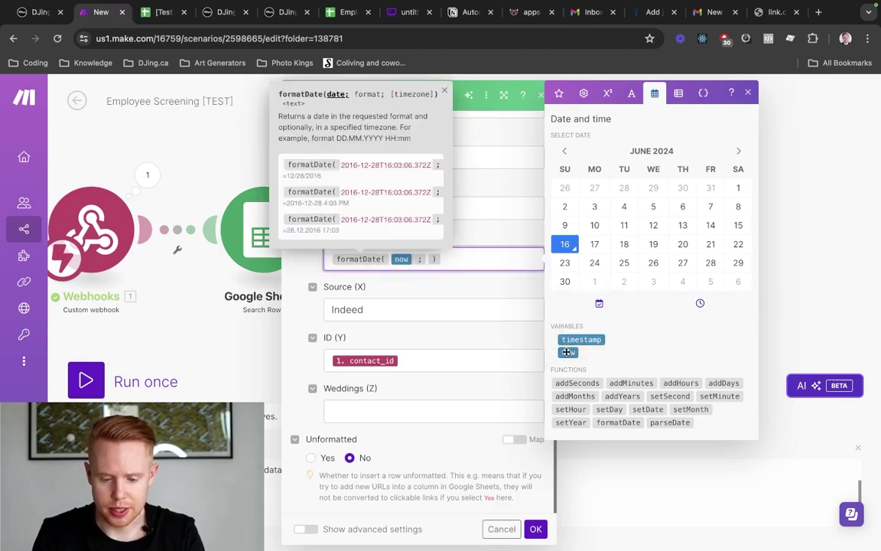
left_click(427, 258)
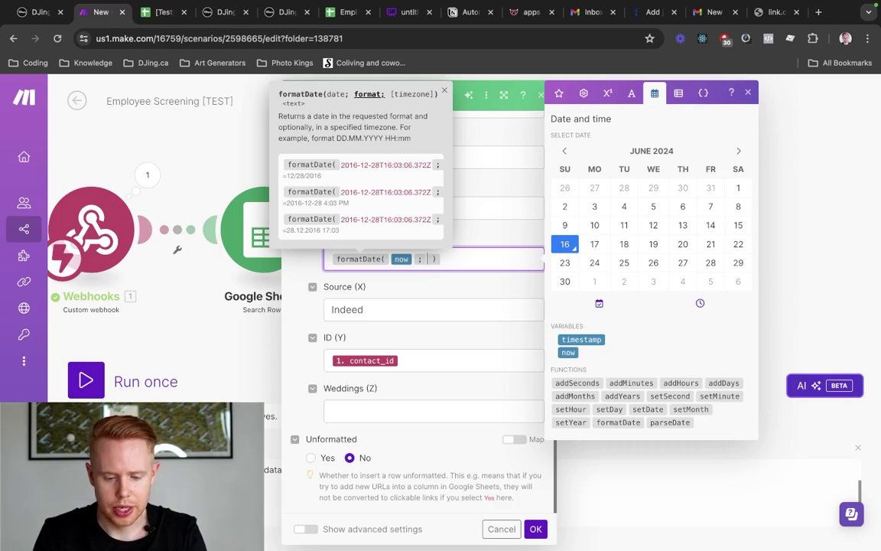
type("MMM")
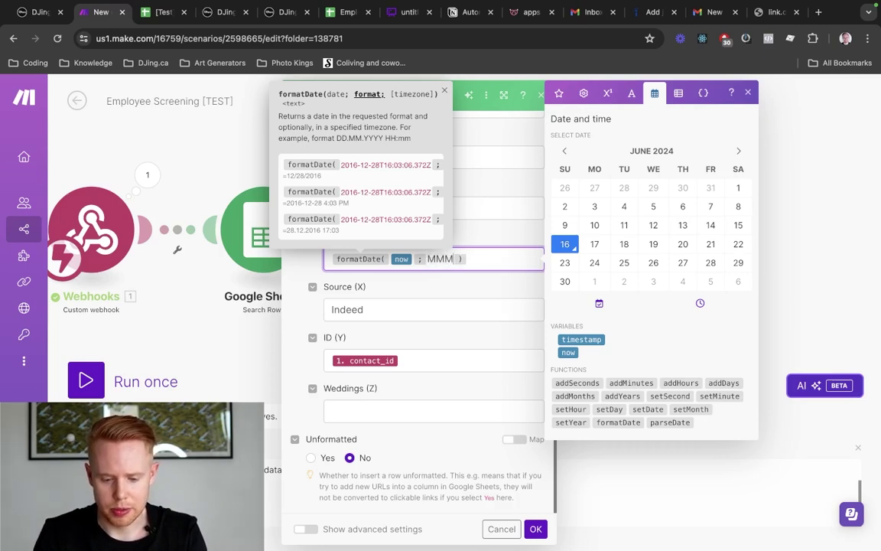
type(" DD")
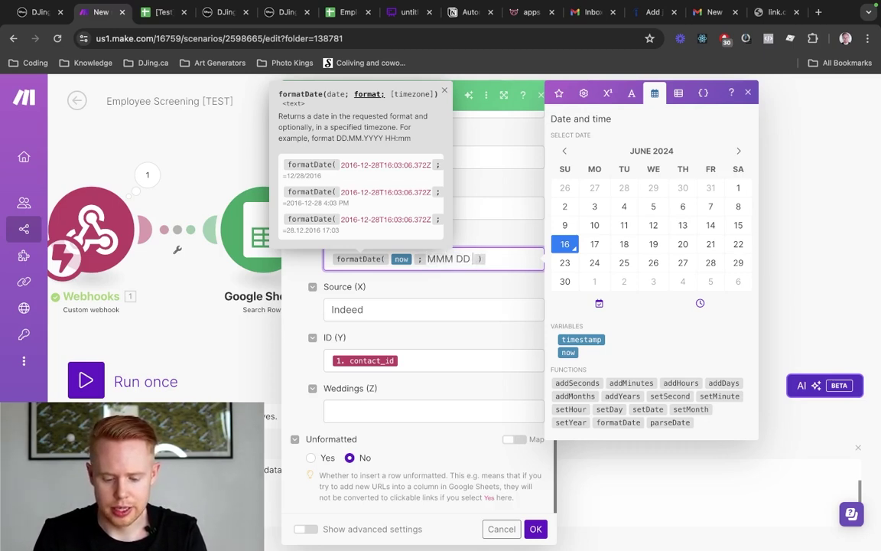
type(" YYYY")
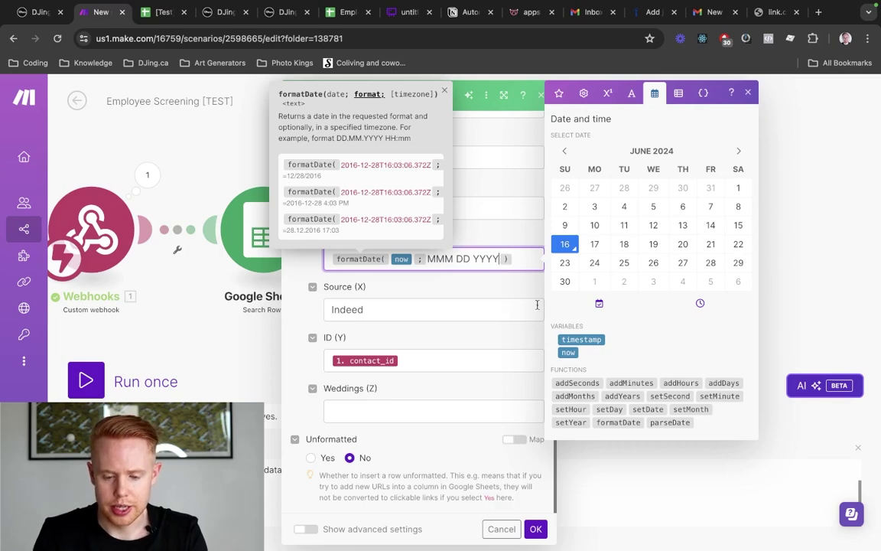
left_click(496, 237)
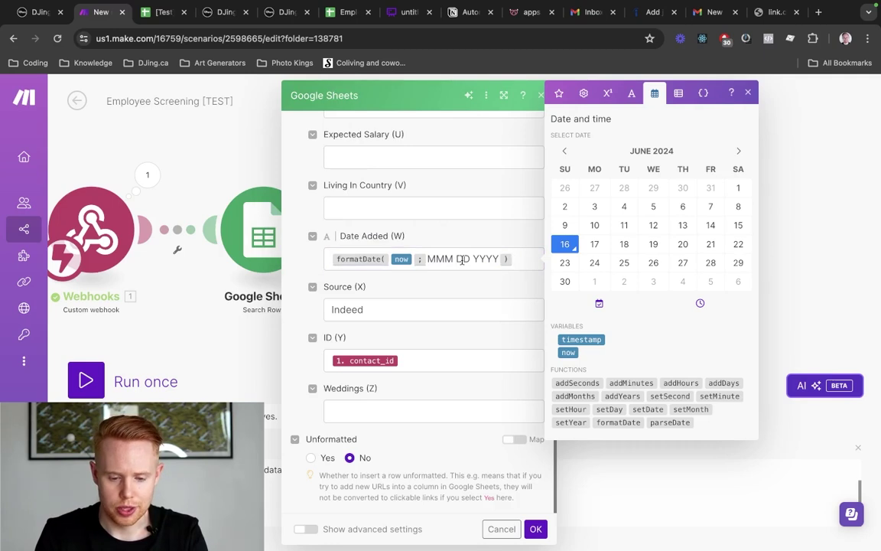
Review the mapped column fields and switch to the Employee Hire spreadsheet
scroll(462, 259, "up", 5)
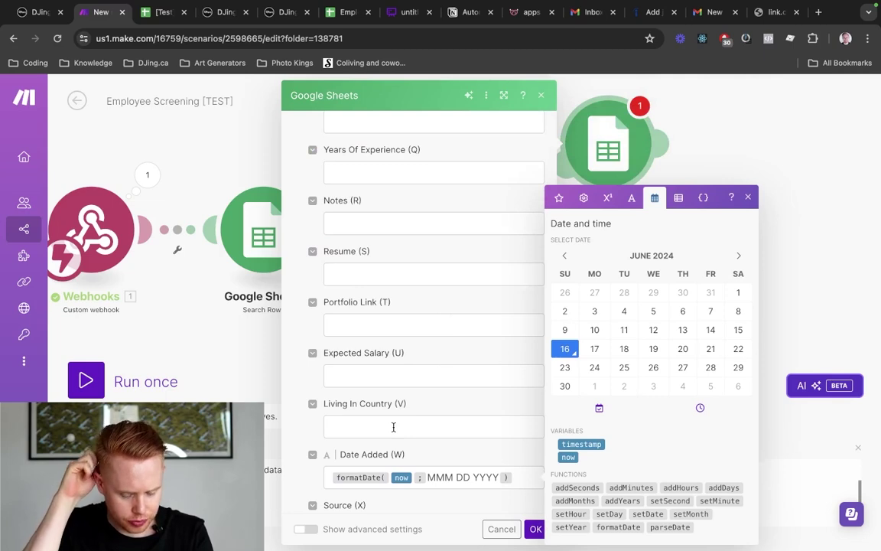
scroll(393, 427, "up", 5)
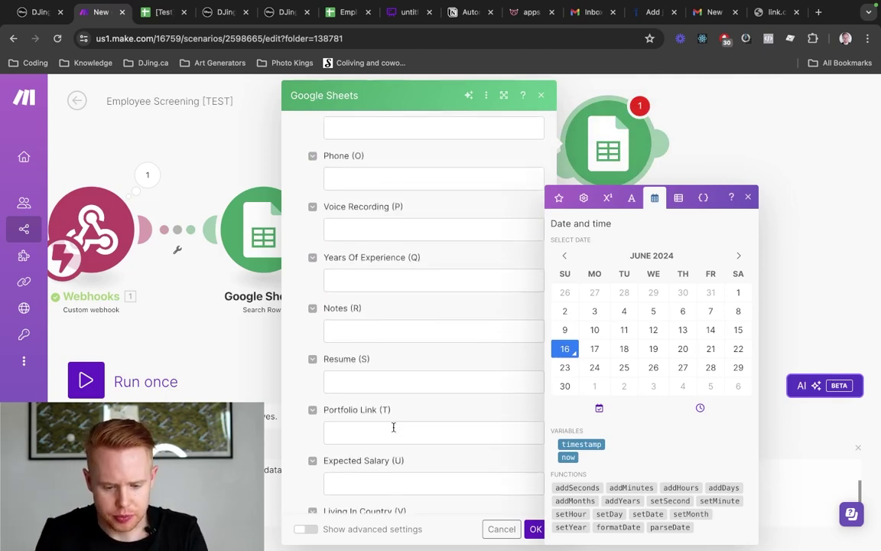
scroll(393, 427, "up", 1)
scroll(394, 428, "down", 2)
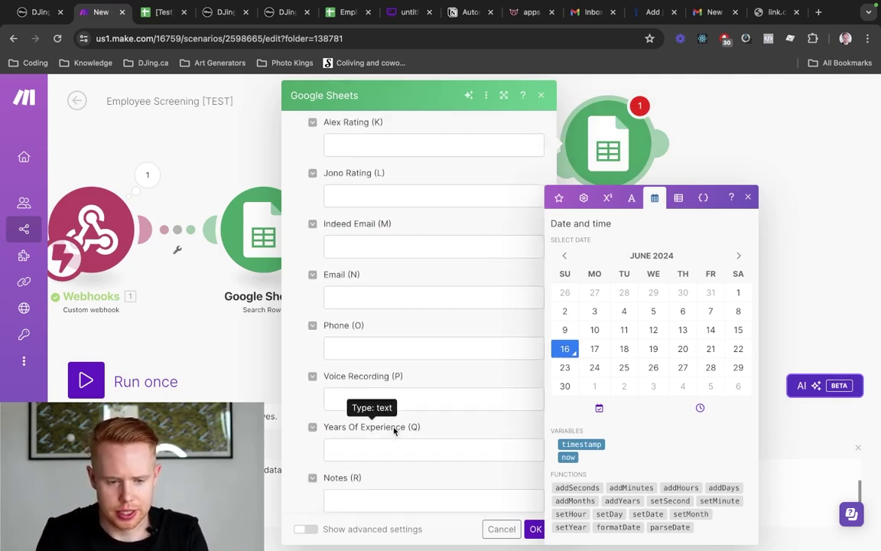
key("ctrl+Tab")
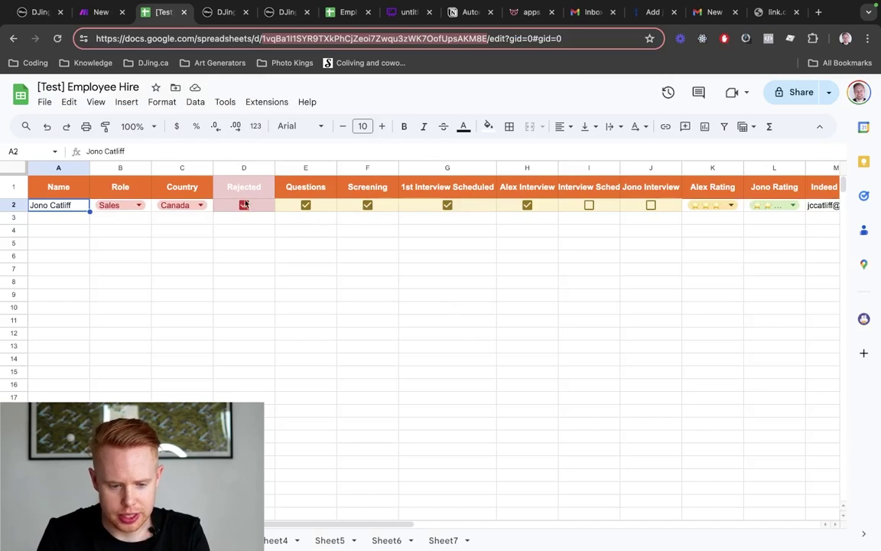
Delete the Country and Years Of Experience columns from the hire sheet
left_click(168, 168)
right_click(170, 168)
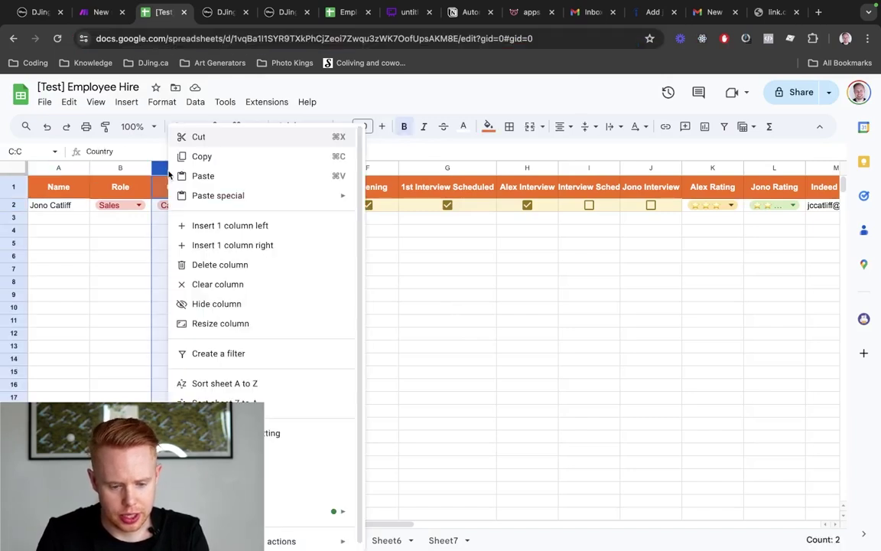
left_click(238, 267)
left_click(304, 244)
scroll(304, 244, "right", 5)
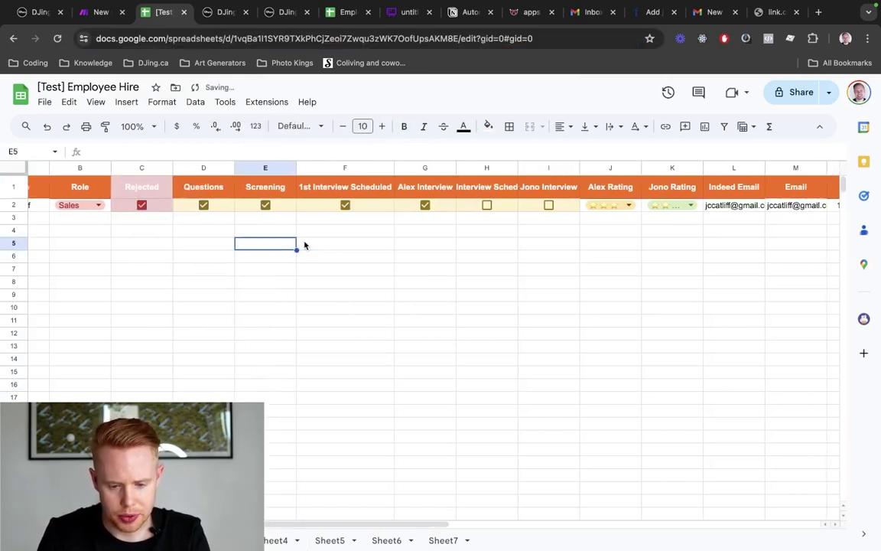
scroll(547, 170, "right", 2)
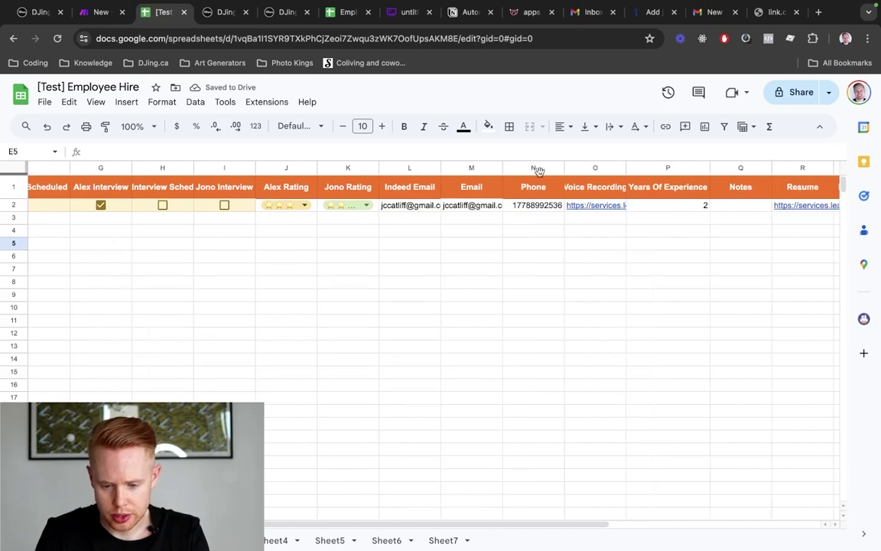
left_click(597, 170)
left_click(668, 167)
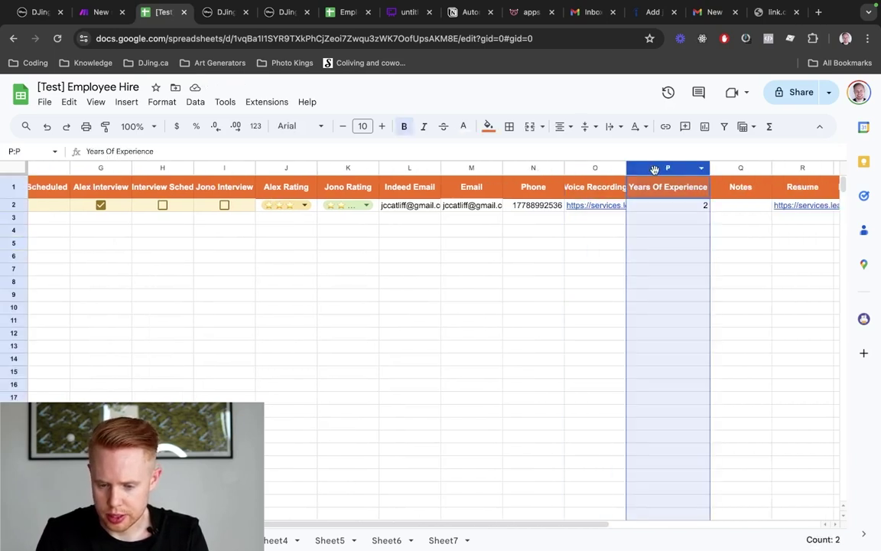
scroll(708, 222, "right", 3)
right_click(520, 168)
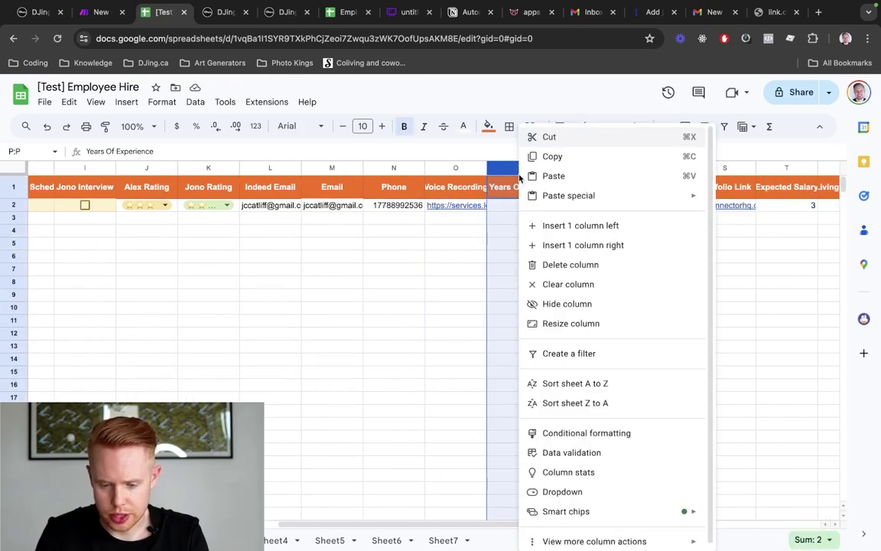
left_click(548, 265)
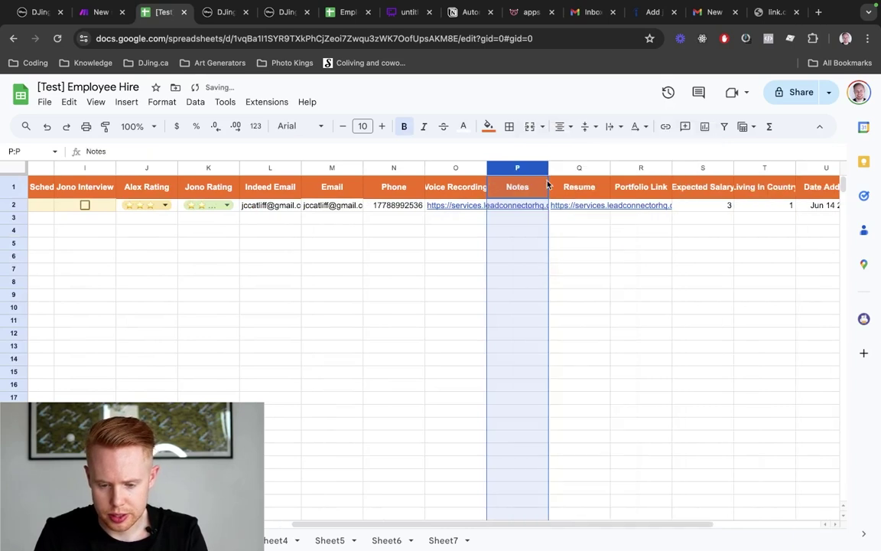
Move the Resume column ahead of Notes
scroll(557, 179, "right", 2)
left_click(482, 168)
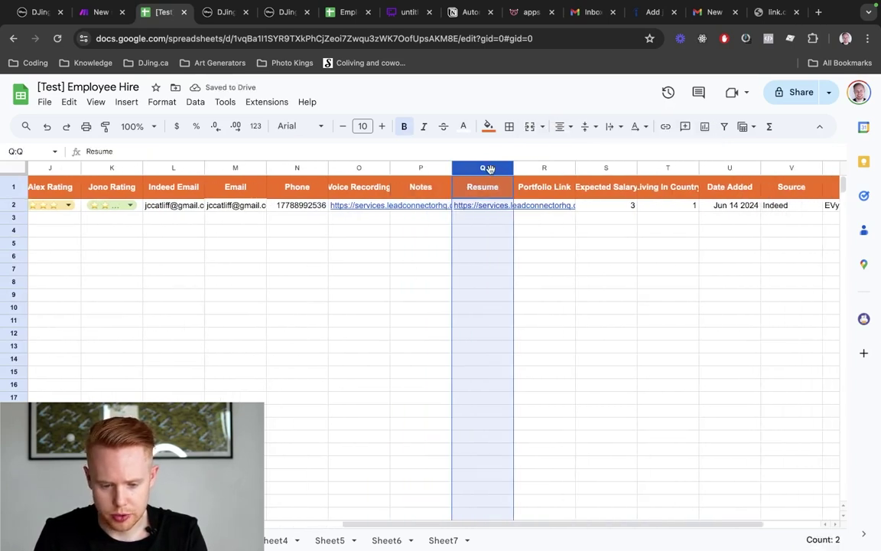
left_click_drag(482, 167, 394, 168)
Delete the Portfolio Link, Expected Salary, Living In Country and Weddings columns, then return to Make.com
scroll(602, 239, "right", 2)
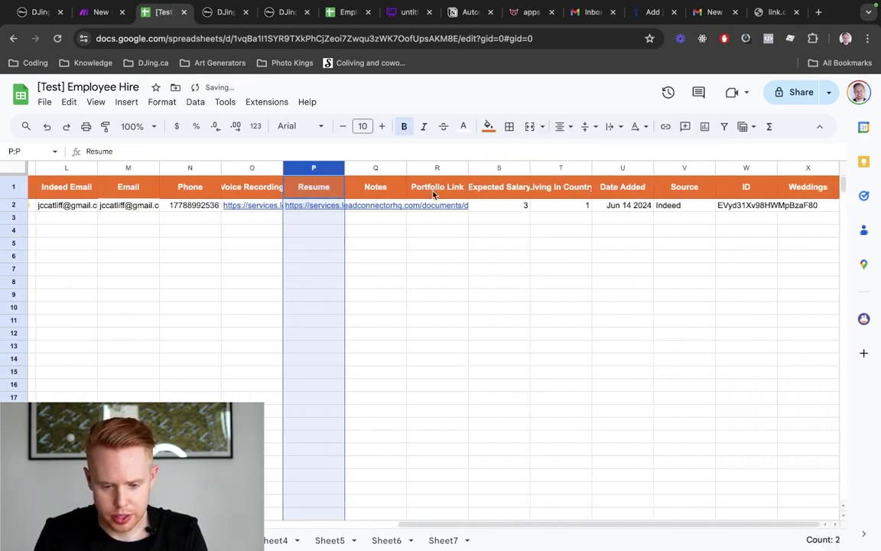
left_click(428, 167)
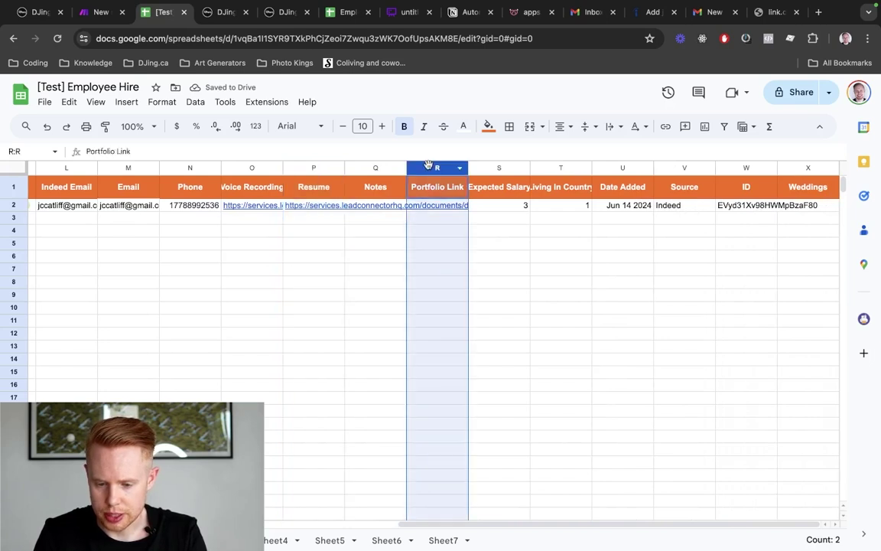
left_click(564, 168, "shift")
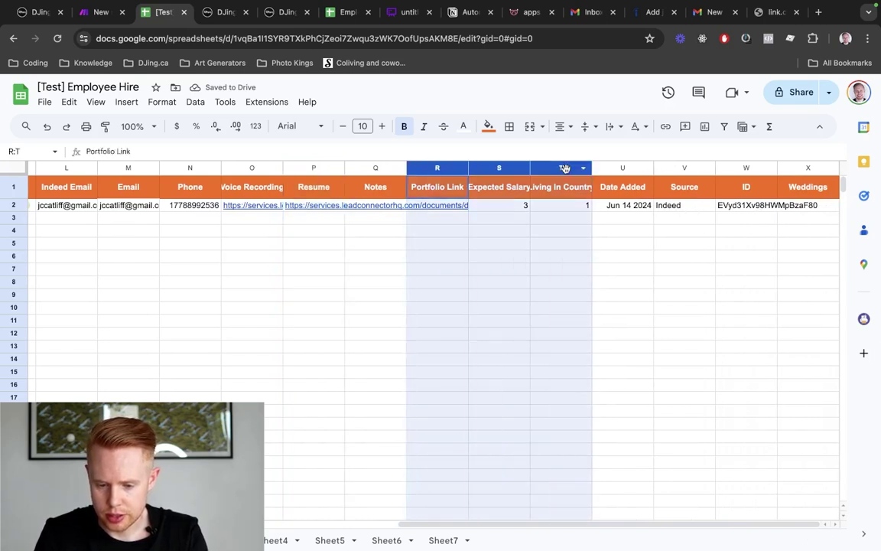
right_click(564, 168)
left_click(603, 264)
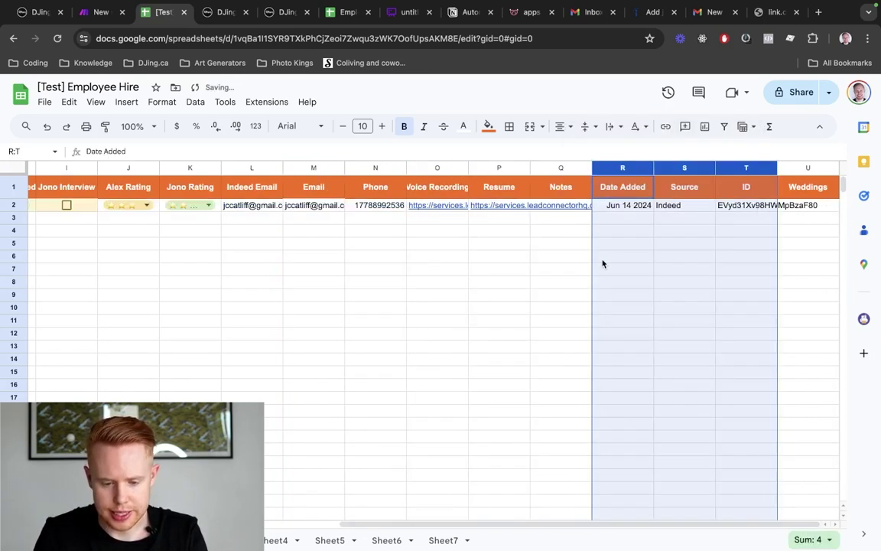
right_click(806, 168)
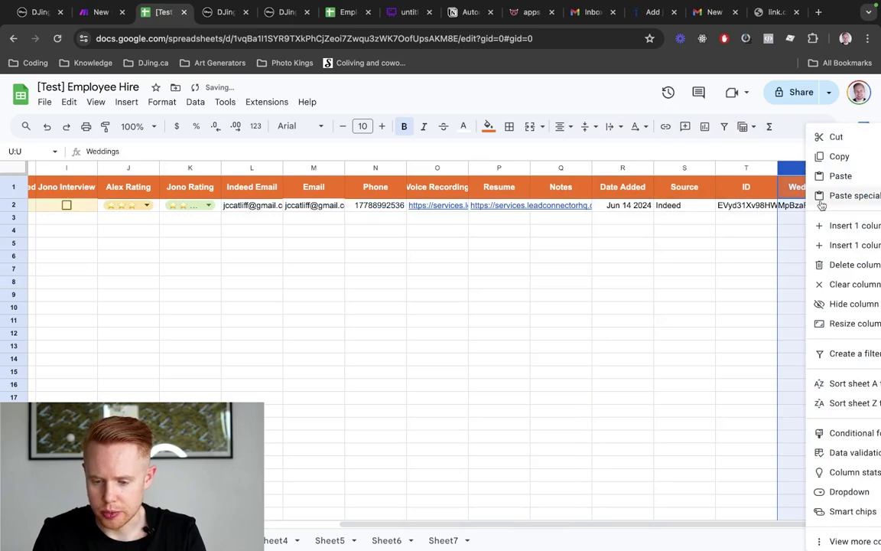
left_click(825, 265)
left_click(662, 260)
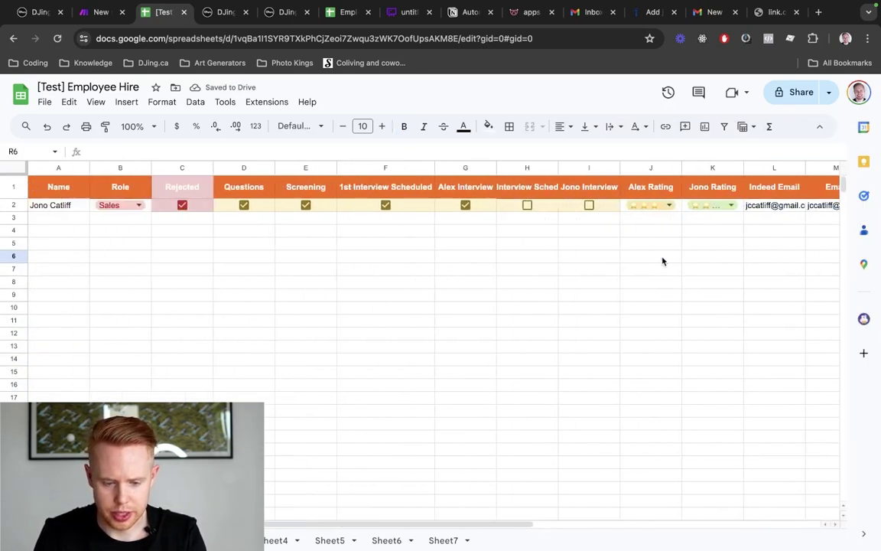
key("ctrl+shift+Tab")
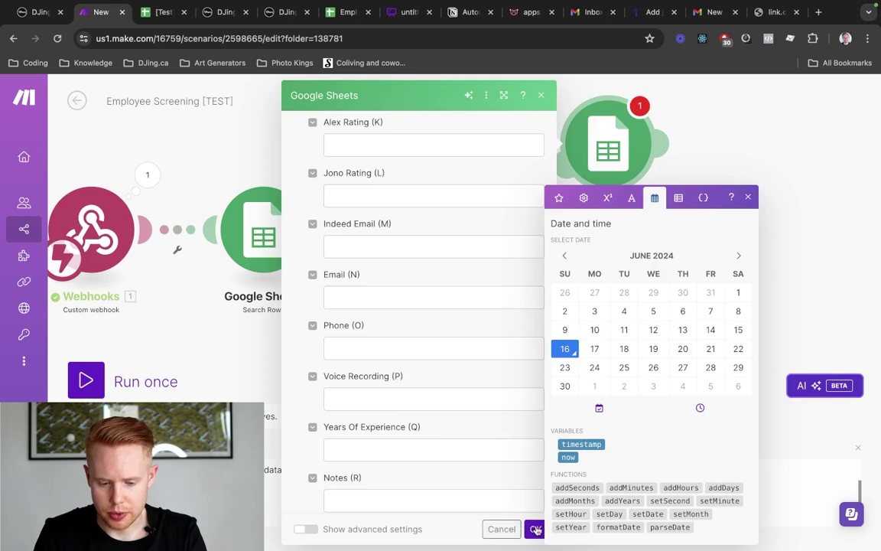
Close Add a Row and set the Search Rows module to filter on the ID (T) column
left_click(535, 529)
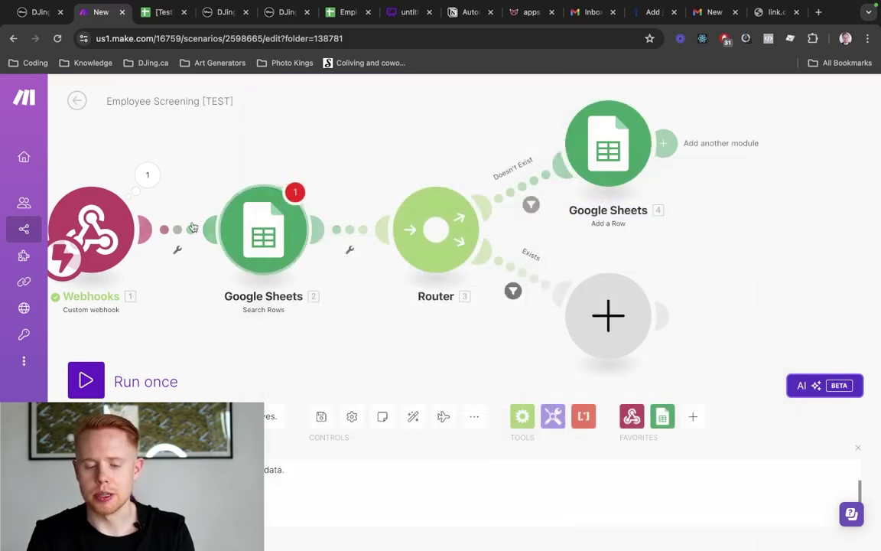
right_click(263, 225)
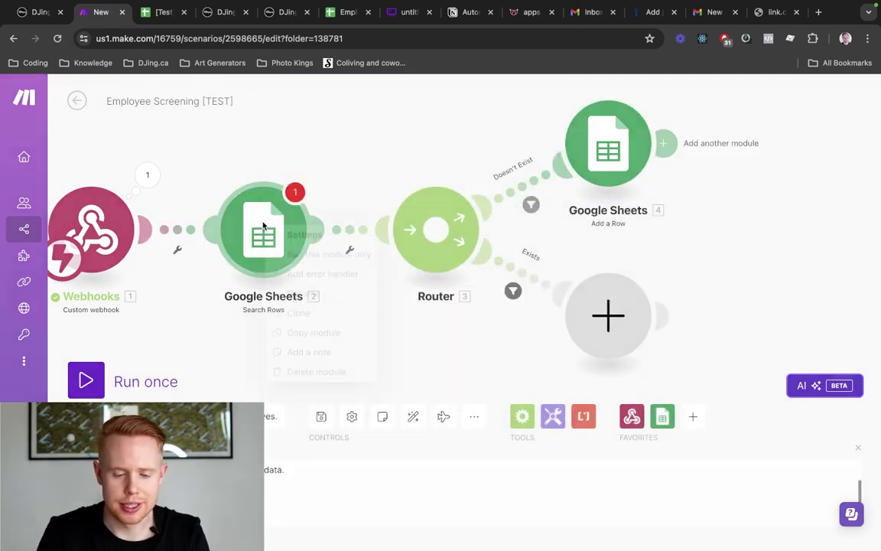
left_click(263, 225)
key("ctrl+Tab")
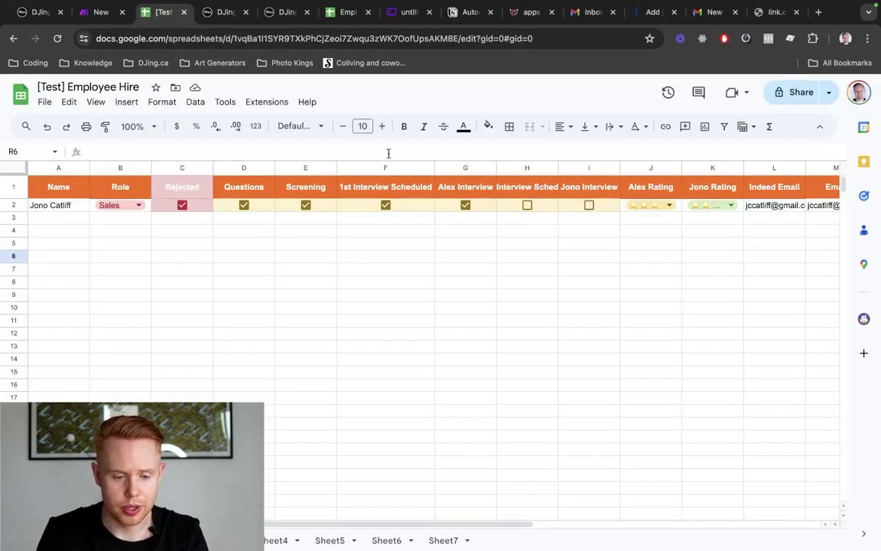
key("ctrl+shift+Tab")
scroll(462, 360, "down", 5)
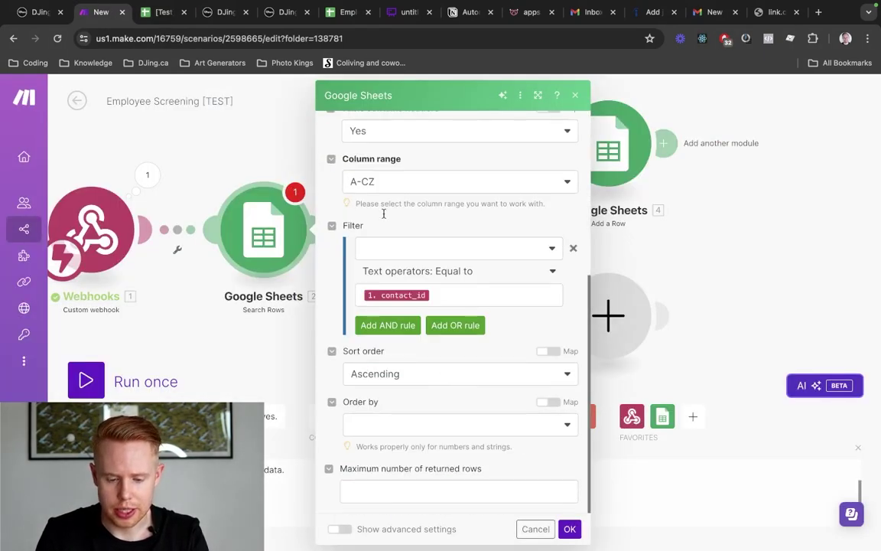
left_click(380, 249)
type("id")
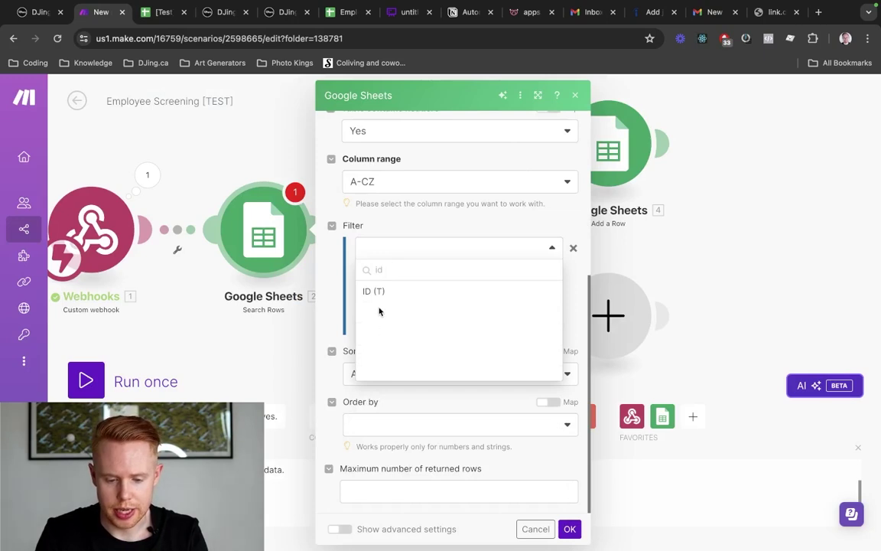
left_click(375, 292)
left_click(570, 529)
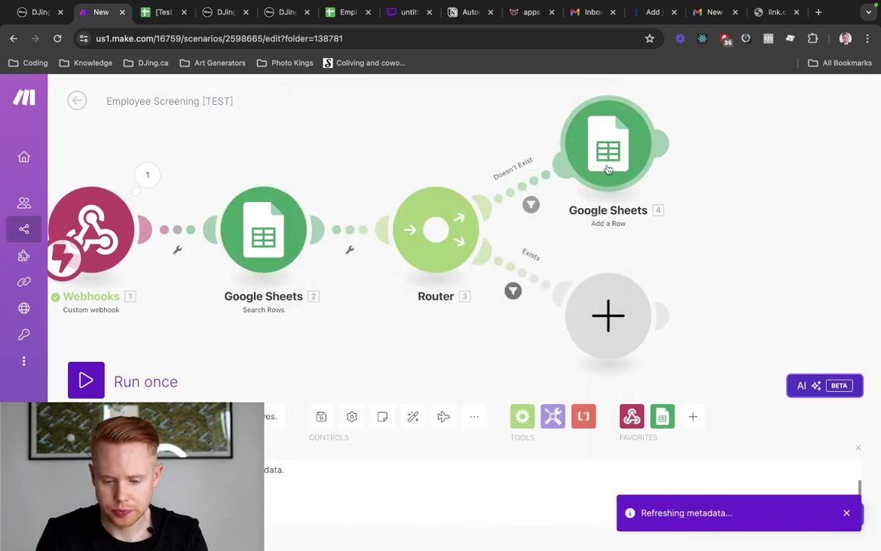
In Add a Row, reload the sheet headers and remove the country value from Rejected (C)
left_click(608, 169)
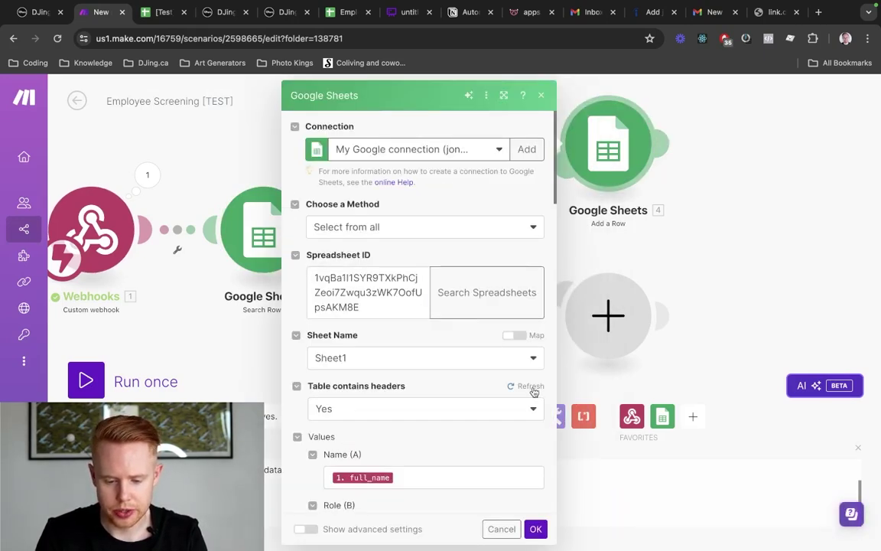
left_click(531, 387)
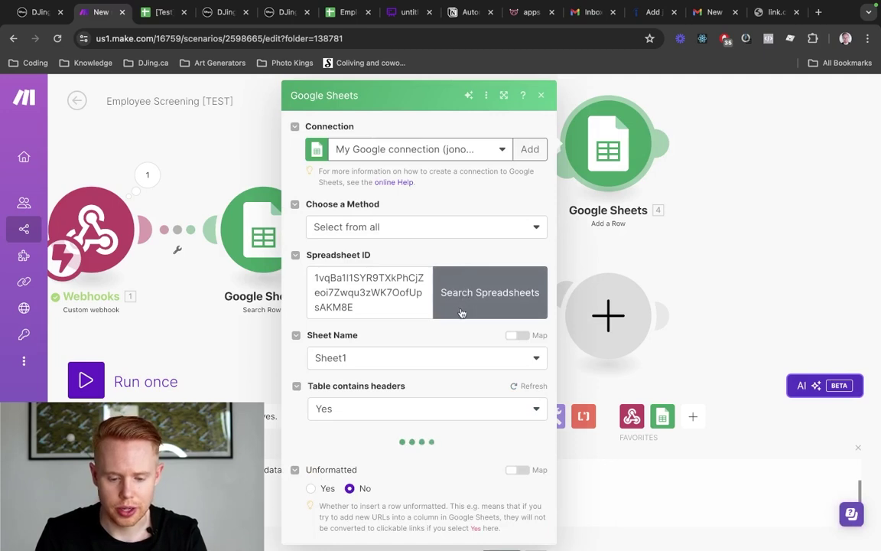
scroll(461, 317, "down", 3)
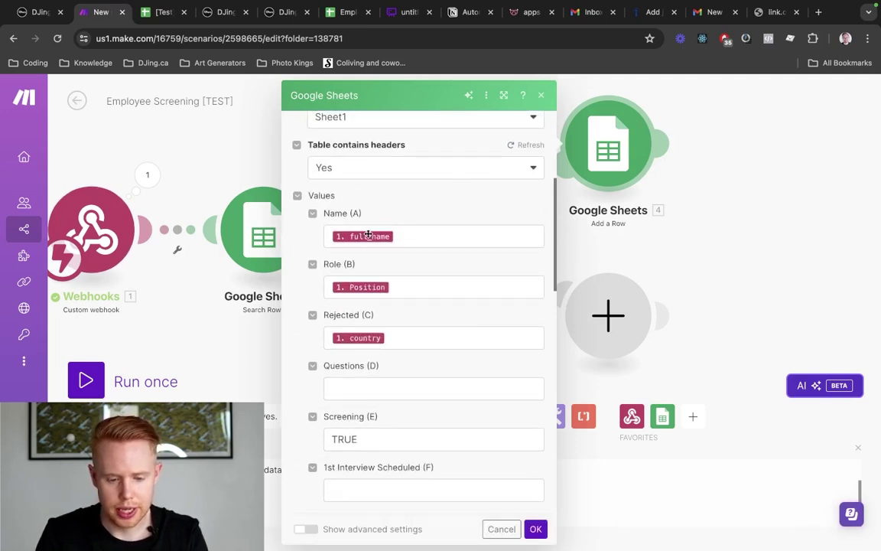
left_click(393, 337)
key("BackSpace")
left_click(400, 310)
Move TRUE from Screening (E) into Questions (D), then switch to the Employee Hire spreadsheet
scroll(401, 308, "down", 1)
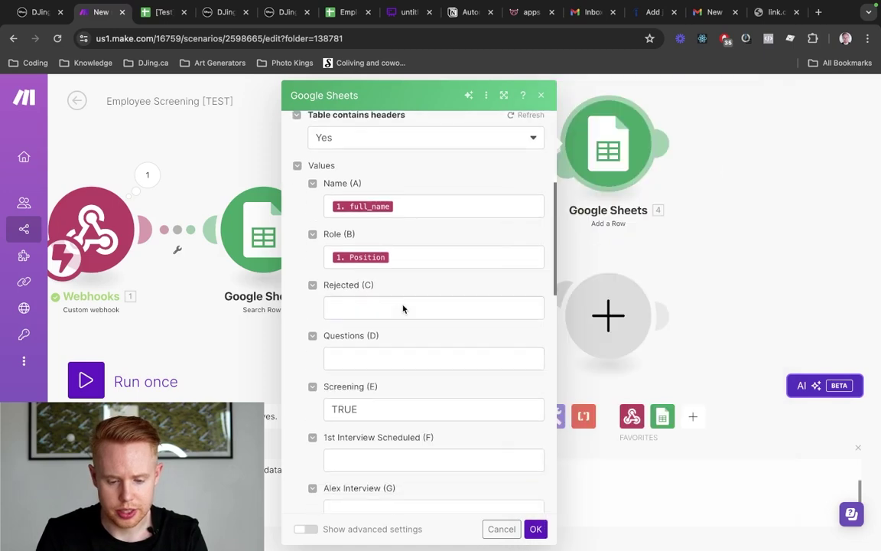
double_click(372, 351)
key("ctrl+x")
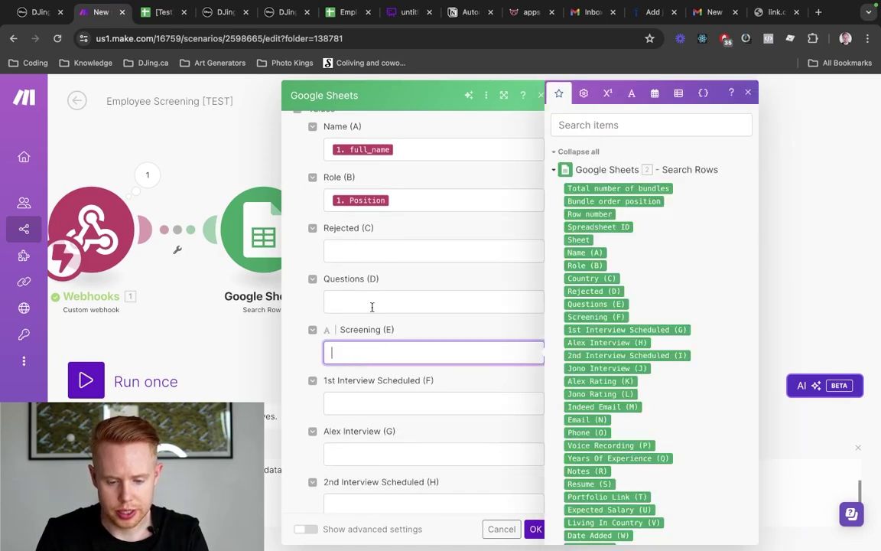
left_click(371, 304)
key("ctrl+v")
scroll(379, 285, "down", 4)
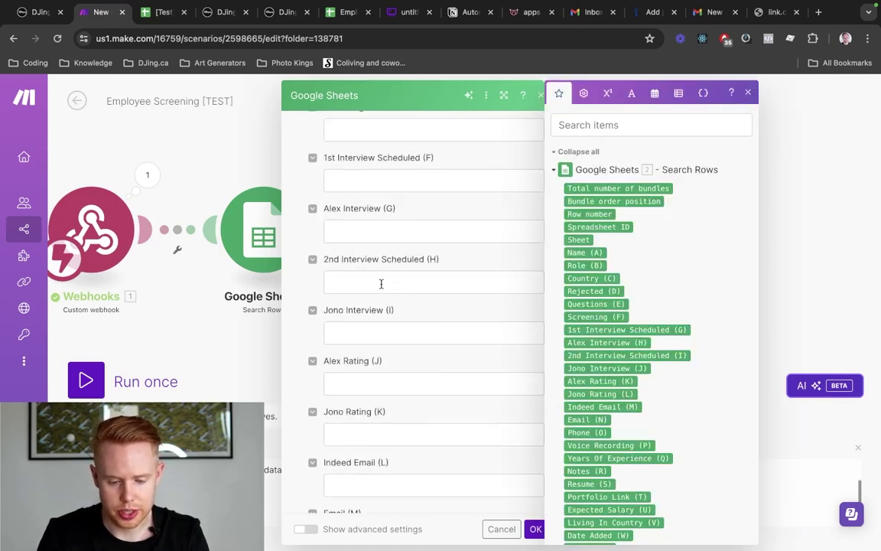
scroll(385, 305, "up", 3)
scroll(360, 291, "up", 1)
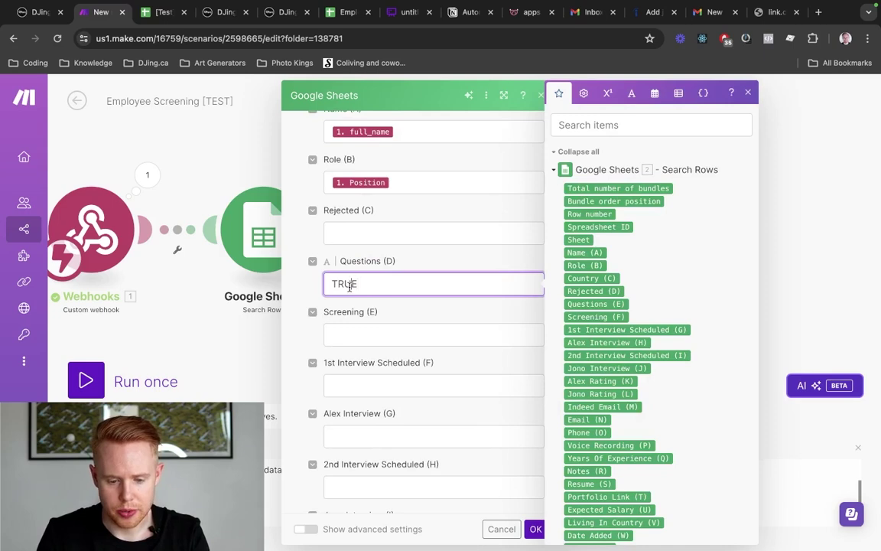
double_click(350, 286)
key("ctrl+Tab")
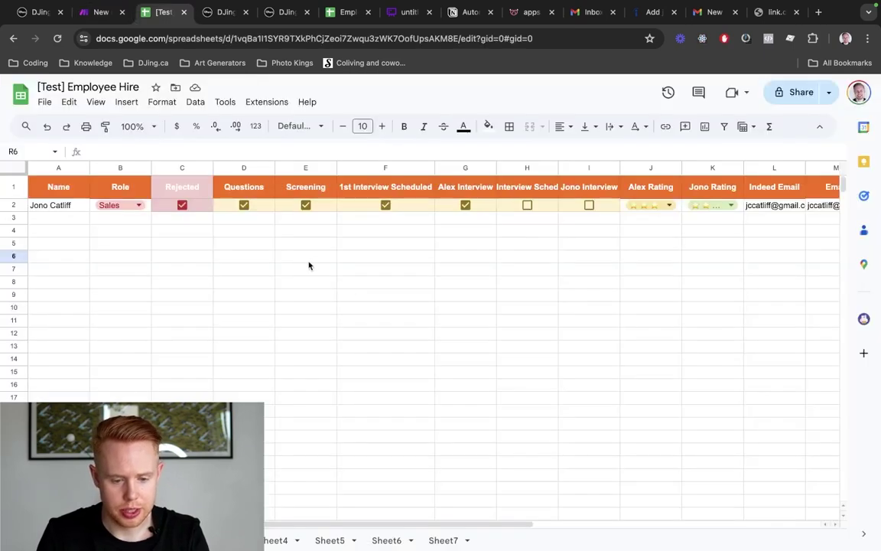
Untick Screening, 1st Interview Scheduled and Alex Interview in row 2, checking D2 and E2 values
left_click(270, 233)
left_click(305, 206)
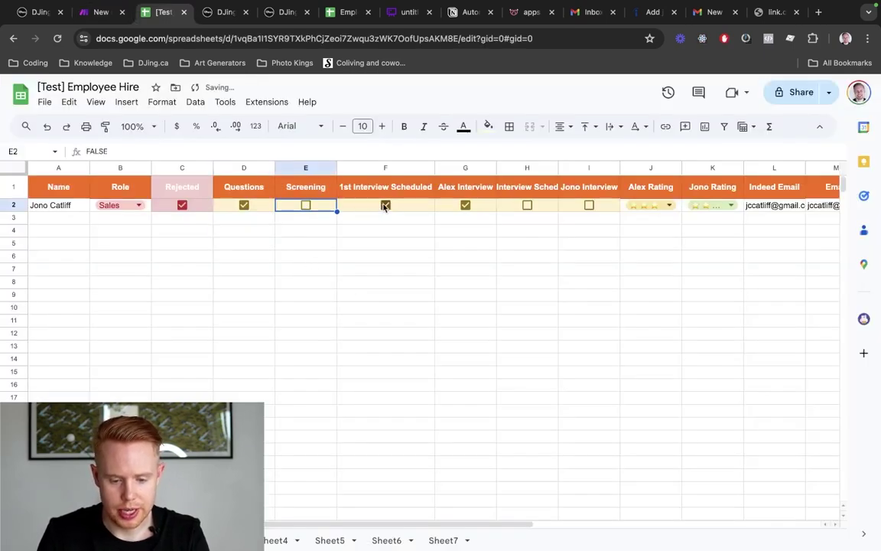
left_click(385, 205)
left_click(466, 205)
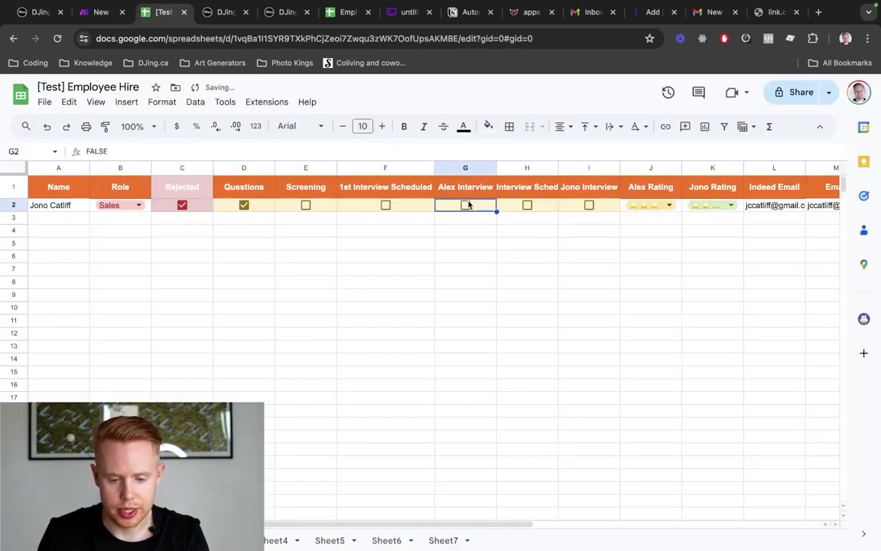
left_click(258, 207)
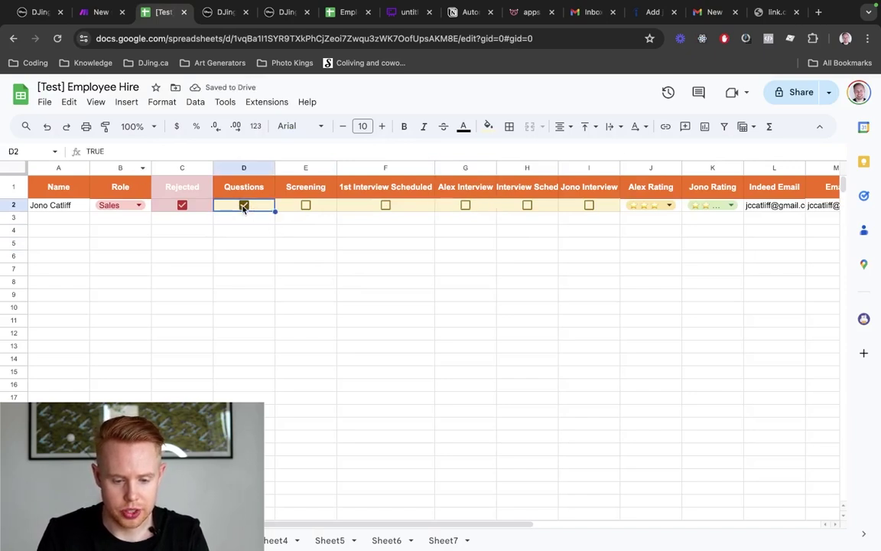
left_click(283, 207)
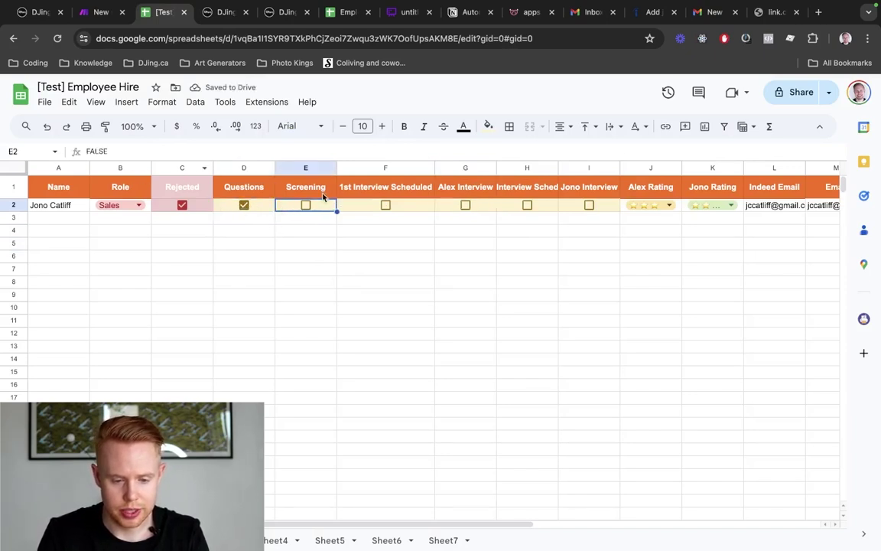
key("ctrl+shift+Tab")
scroll(361, 210, "down", 5)
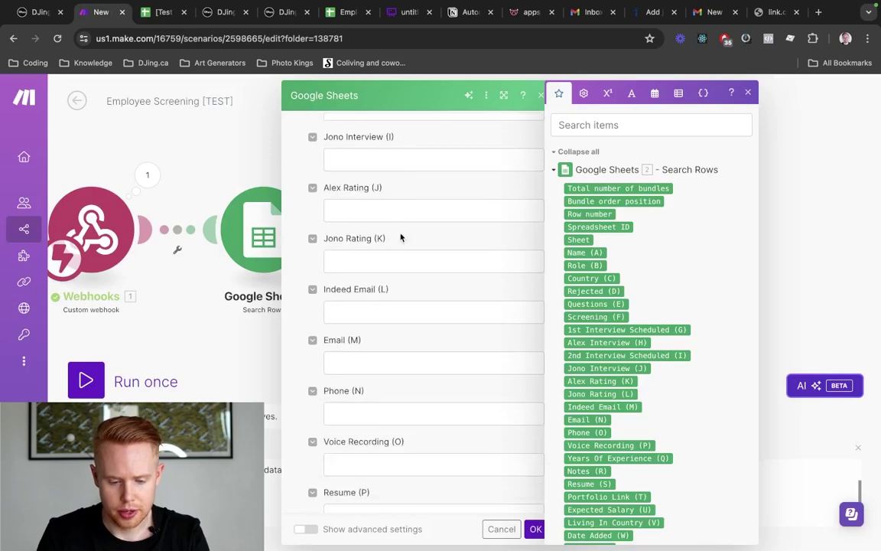
Map the webhook's contact_id into ID (T) and enter Indeed in Source (S)
scroll(400, 238, "down", 4)
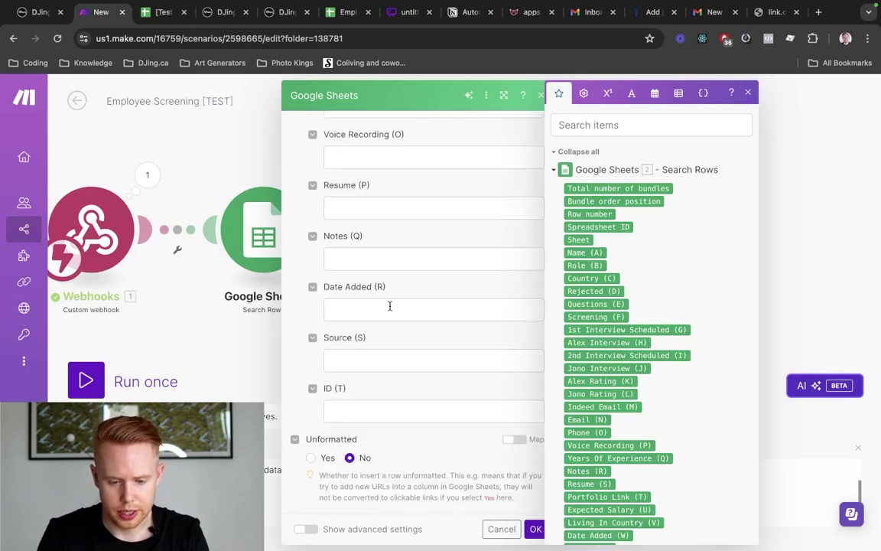
scroll(389, 306, "up", 10)
scroll(389, 306, "down", 20)
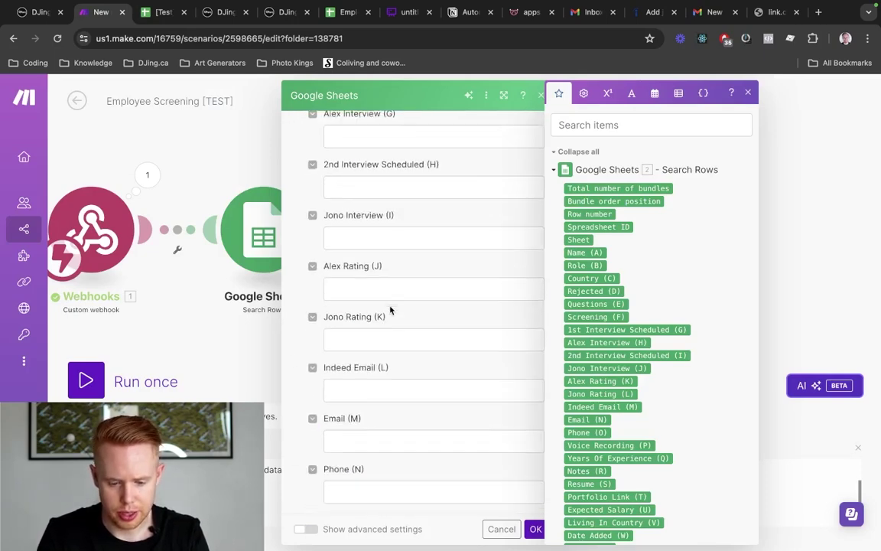
left_click(345, 413)
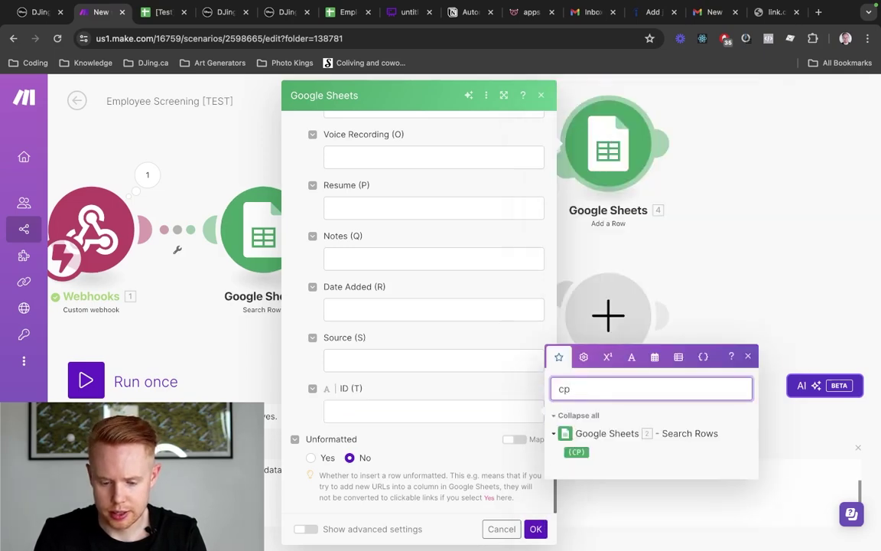
type("c")
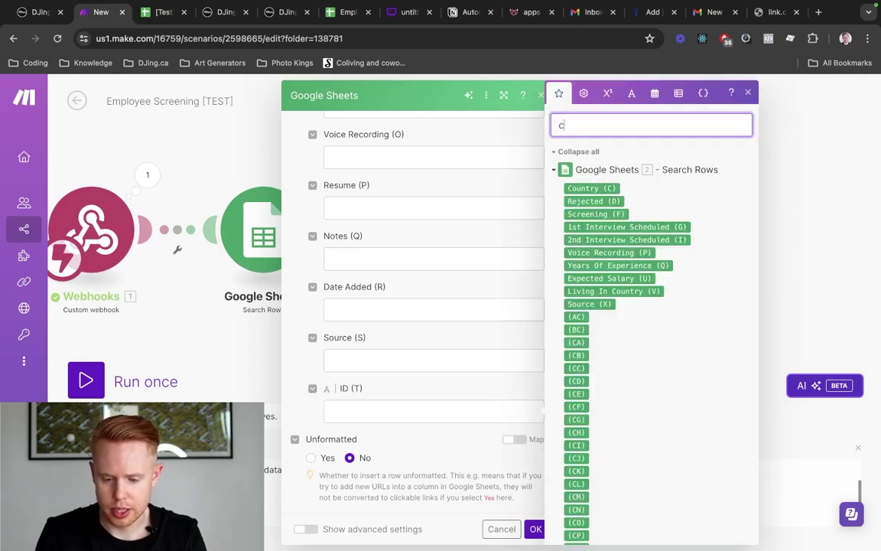
type("ontact id")
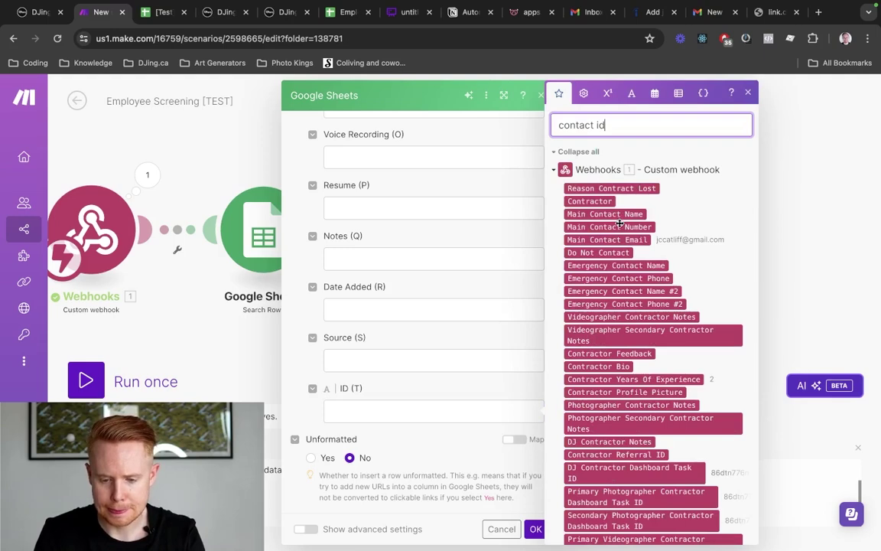
left_click(601, 362)
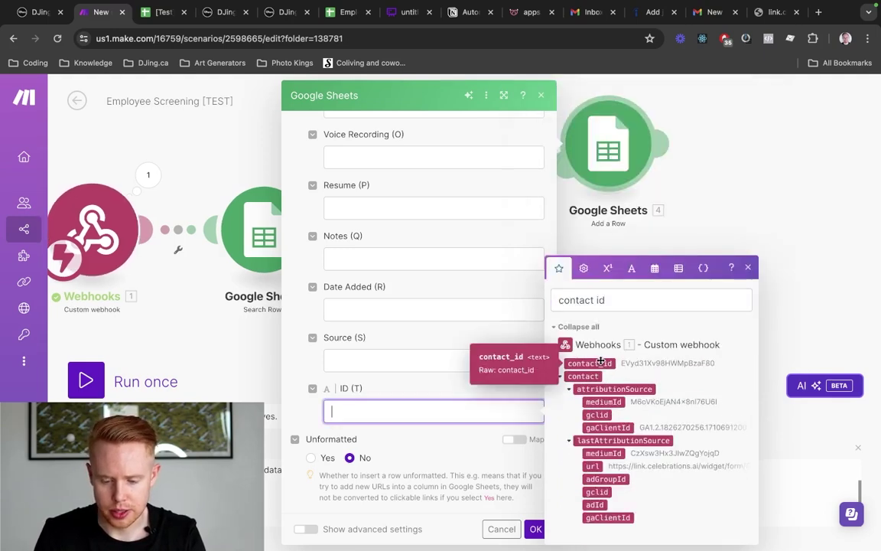
left_click(600, 361)
left_click(425, 359)
type("Ind")
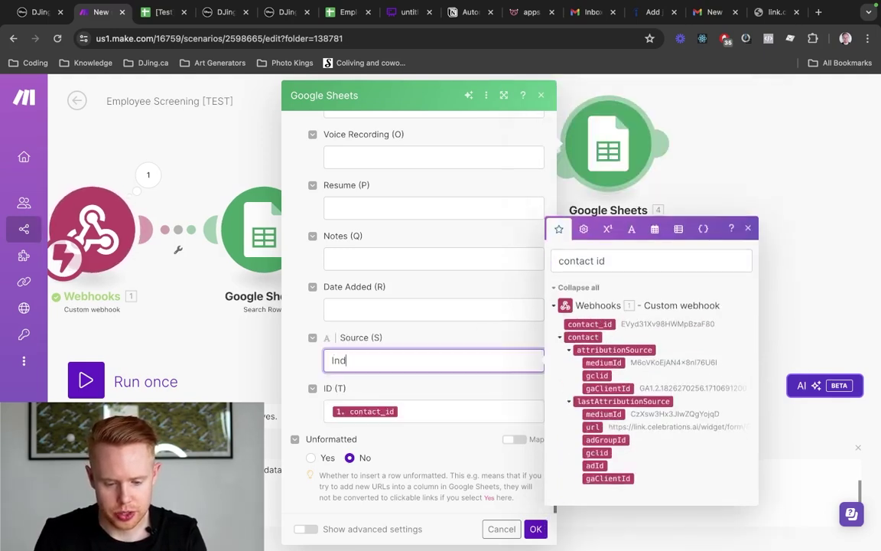
type("eed")
Set Date Added (R) to formatDate(now; MMM DD YYYY)
left_click(331, 310)
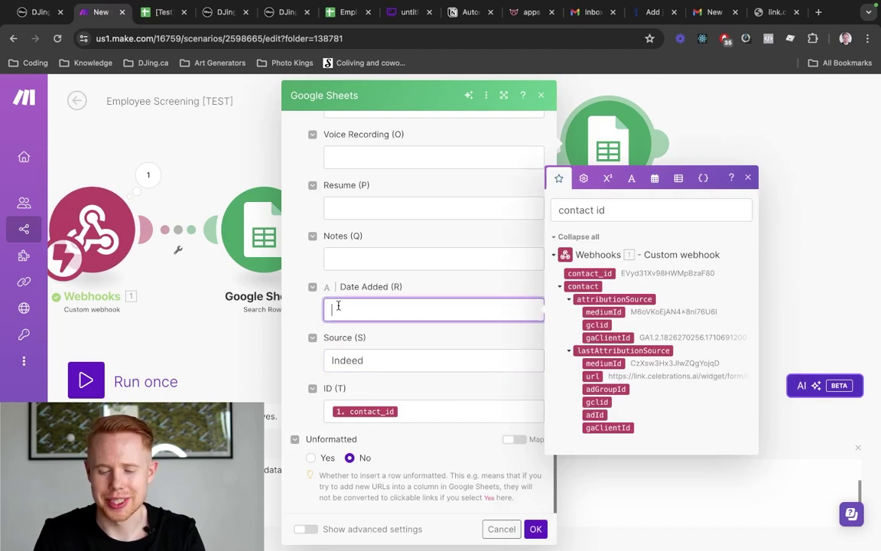
left_click(616, 209)
key("super+a")
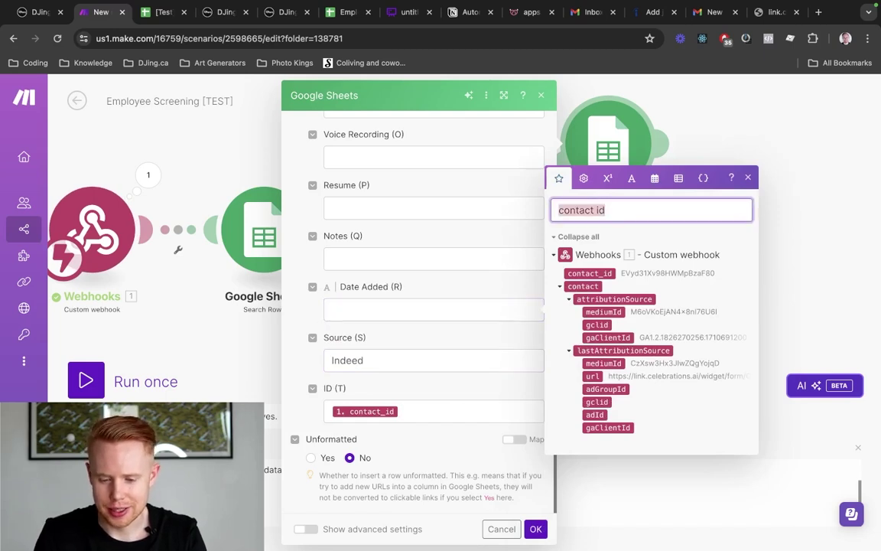
key("BackSpace")
left_click(657, 93)
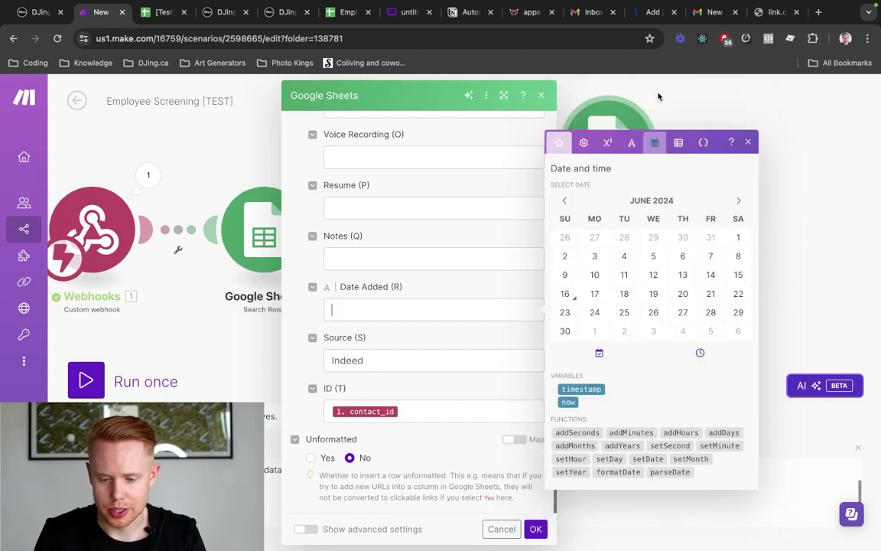
left_click(603, 472)
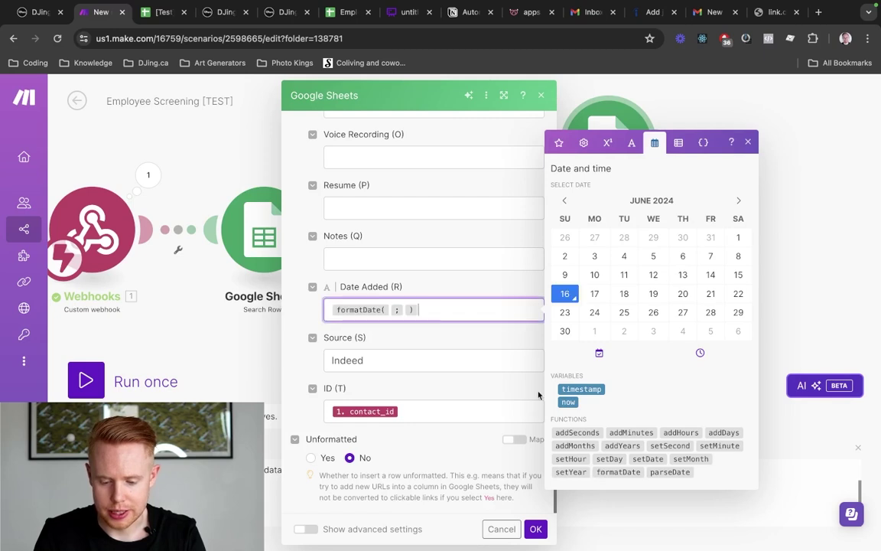
left_click(569, 401)
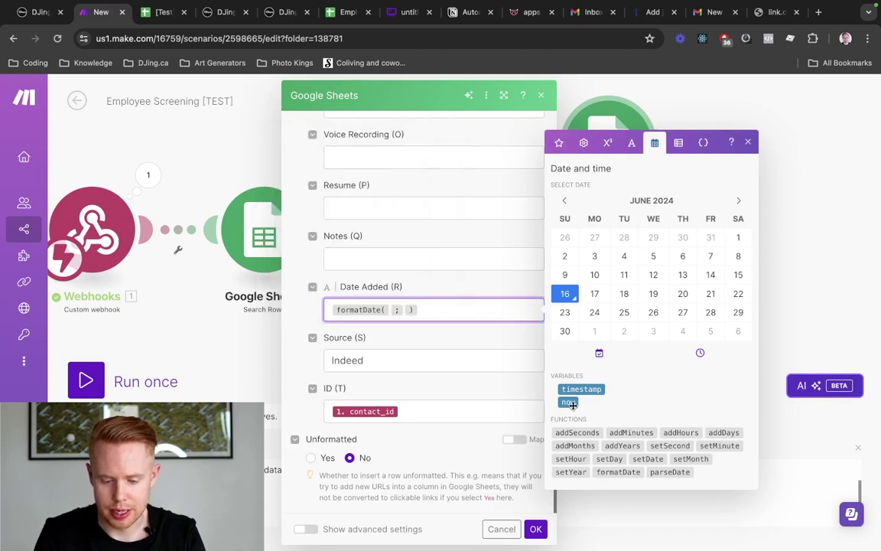
type("MMM DD YY")
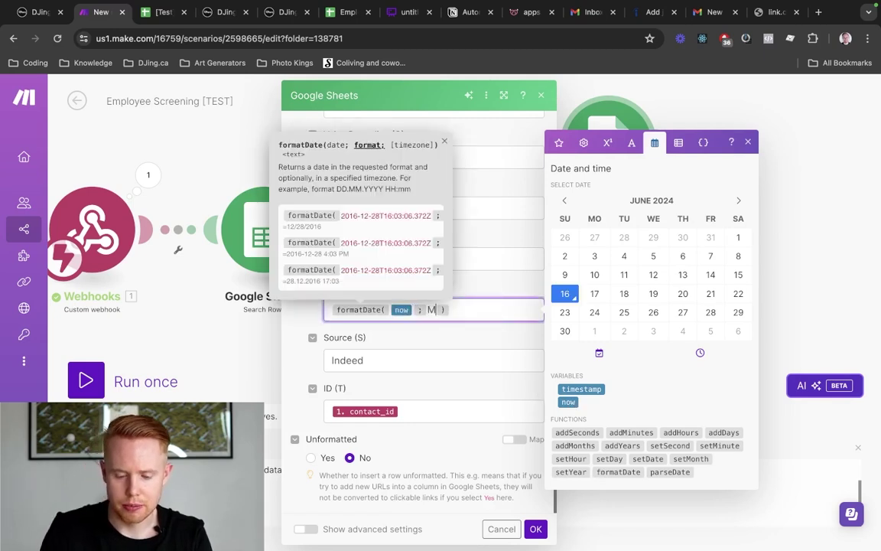
type("Y")
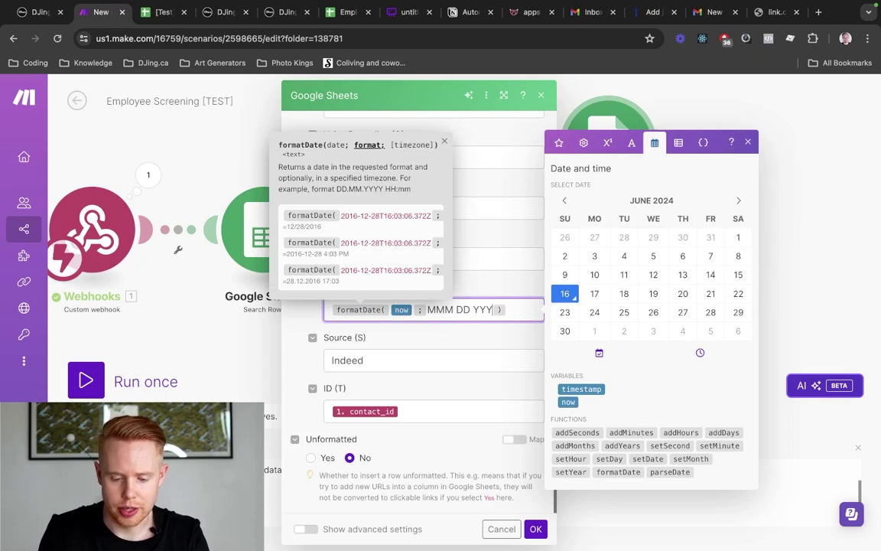
type("Y")
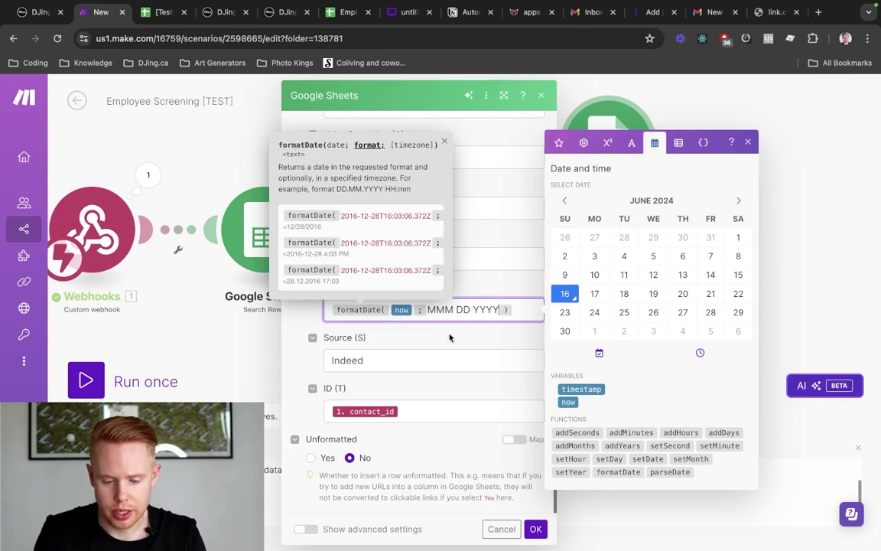
left_click(450, 337)
scroll(450, 335, "up", 1)
scroll(399, 273, "up", 2)
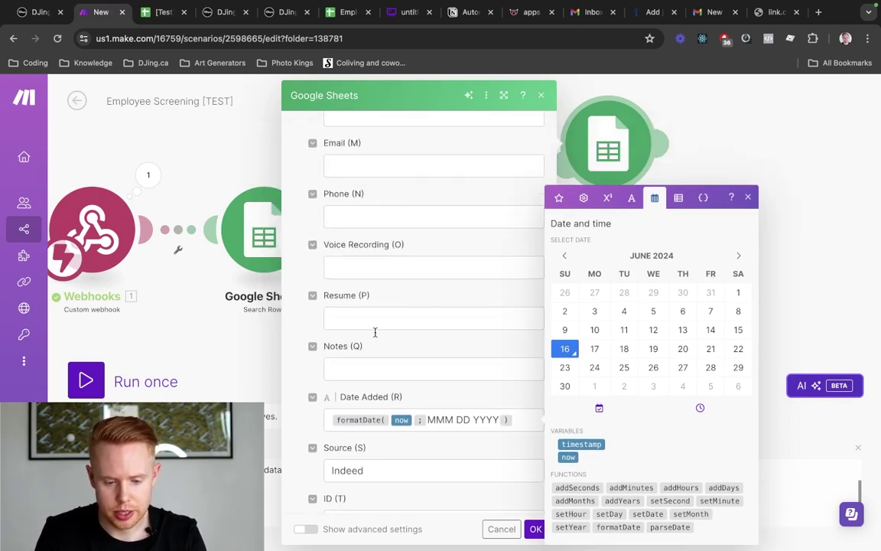
Map the webhook's first Resume link into Resume (P)
left_click(374, 323)
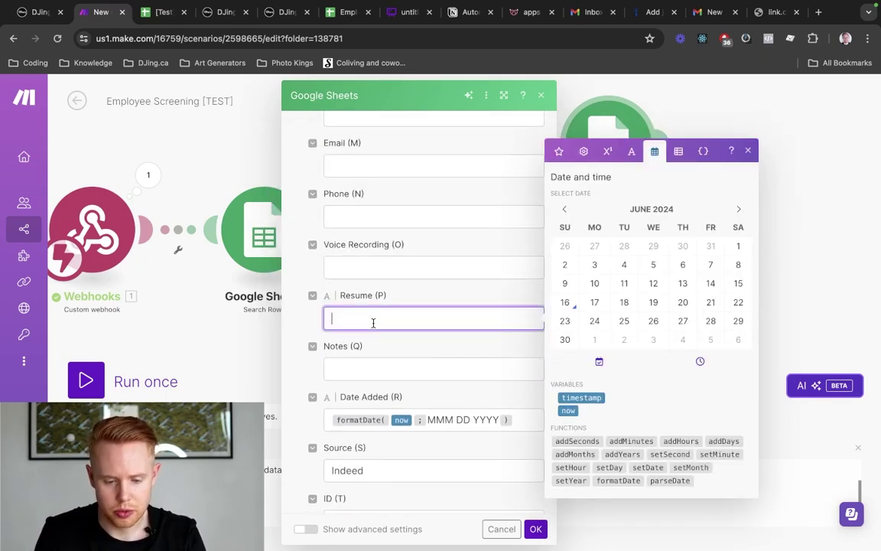
left_click(558, 151)
left_click(610, 125)
type("resume")
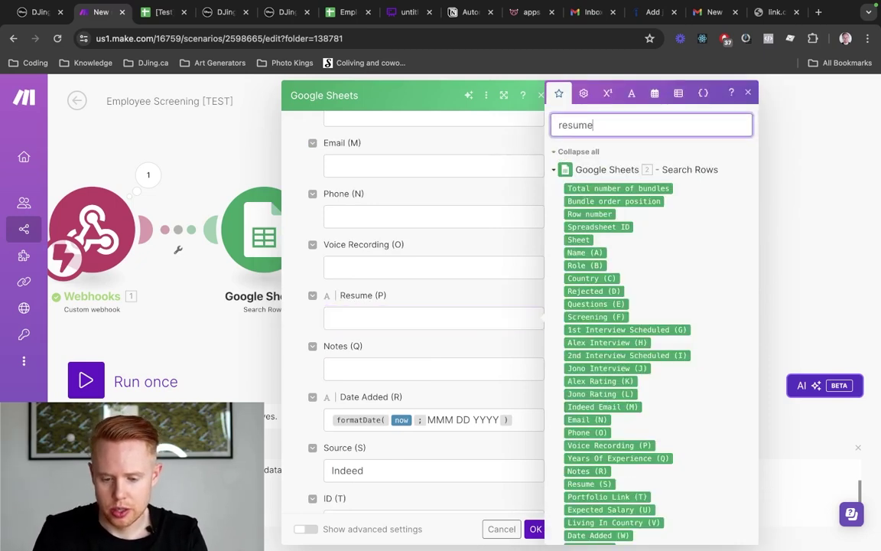
left_click(582, 386)
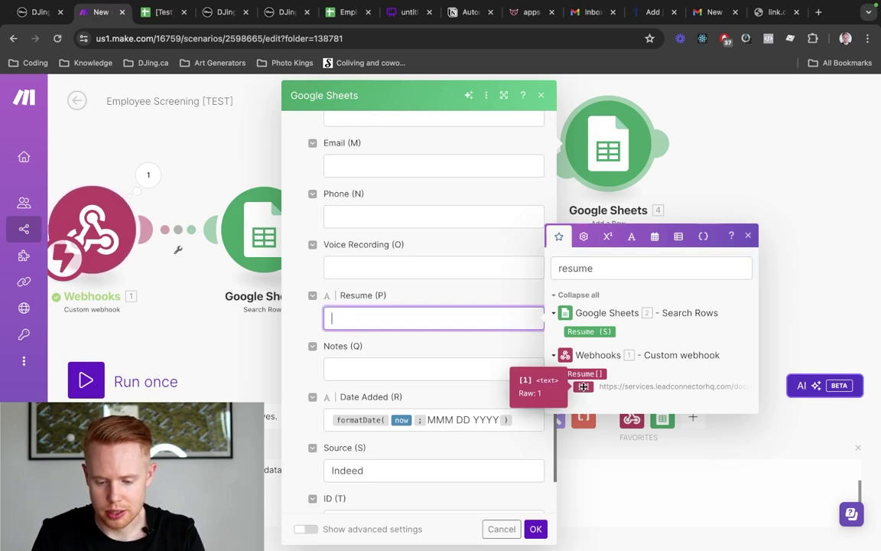
left_click(584, 386)
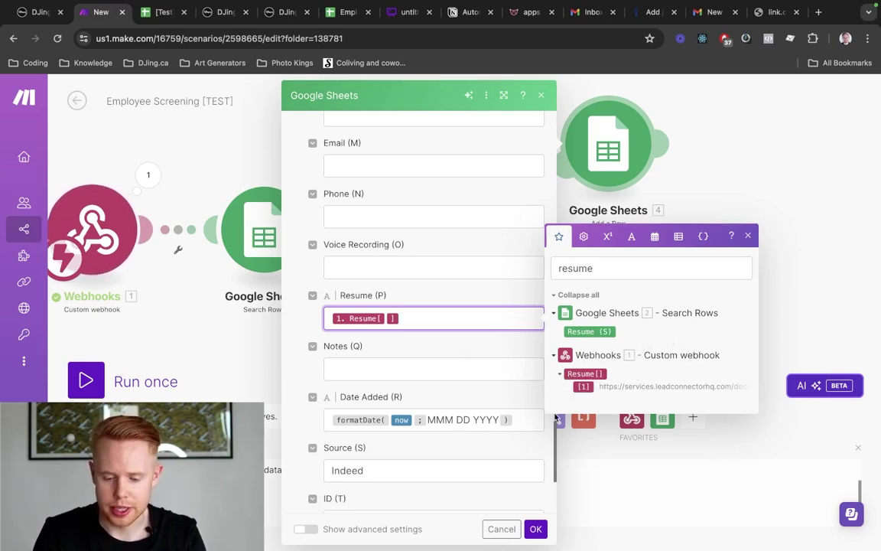
scroll(429, 357, "up", 1)
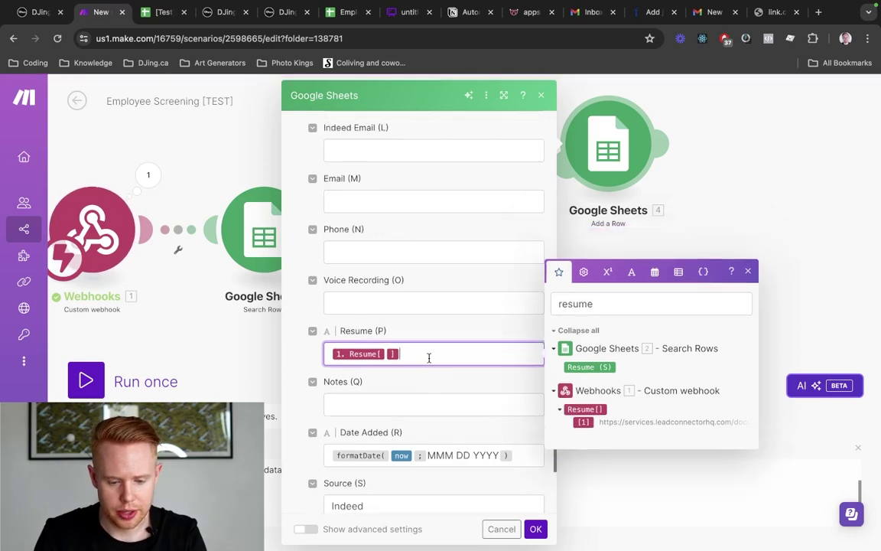
Map the webhook's voice recording into Voice Recording (O) and phone into Phone (N)
left_click(395, 302)
left_click(593, 243)
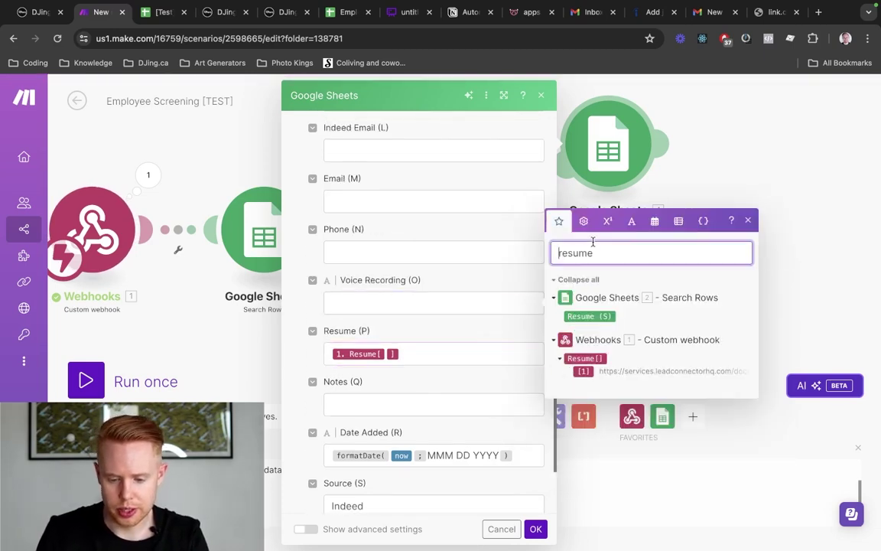
key("super+a")
type("voice recor")
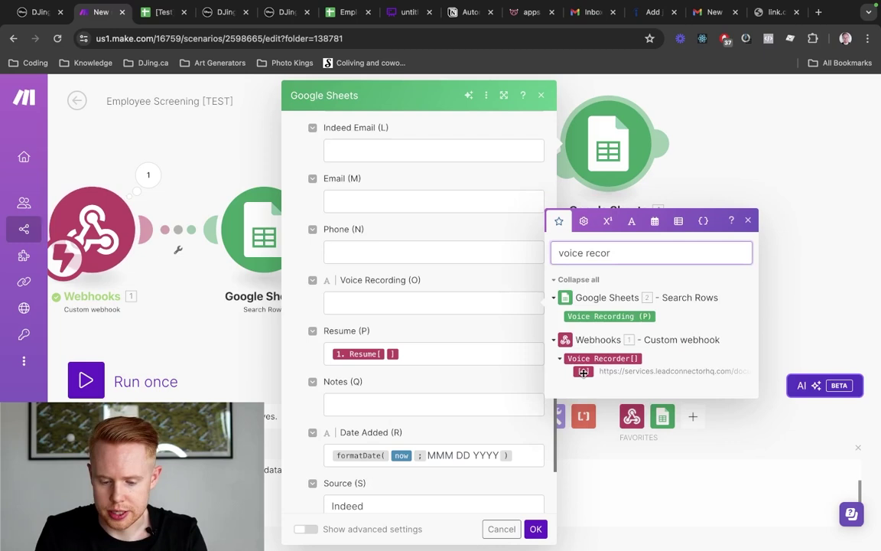
left_click(584, 371)
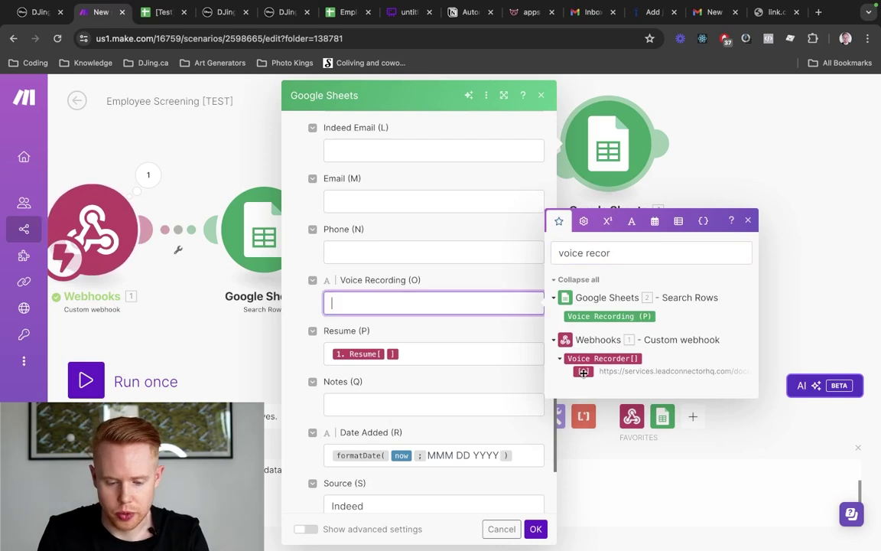
scroll(490, 375, "up", 1)
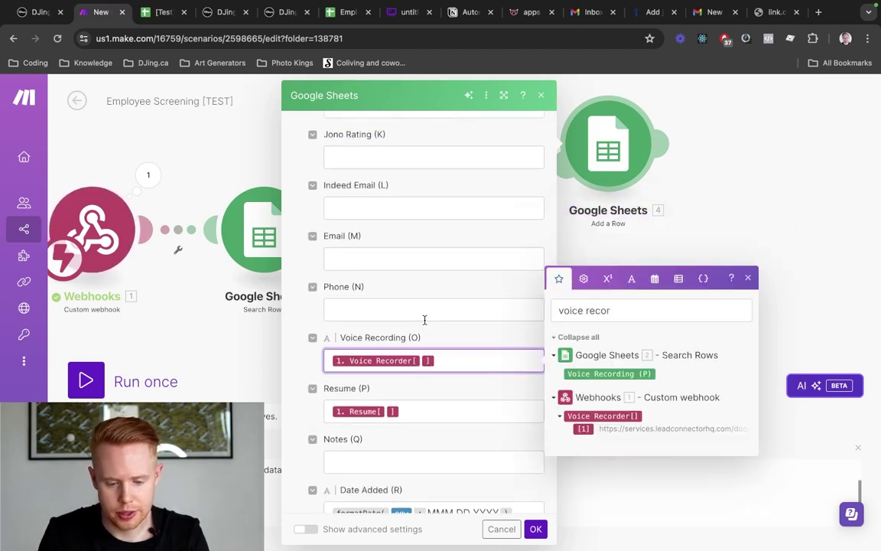
left_click(425, 314)
left_click(604, 259)
key("super+a")
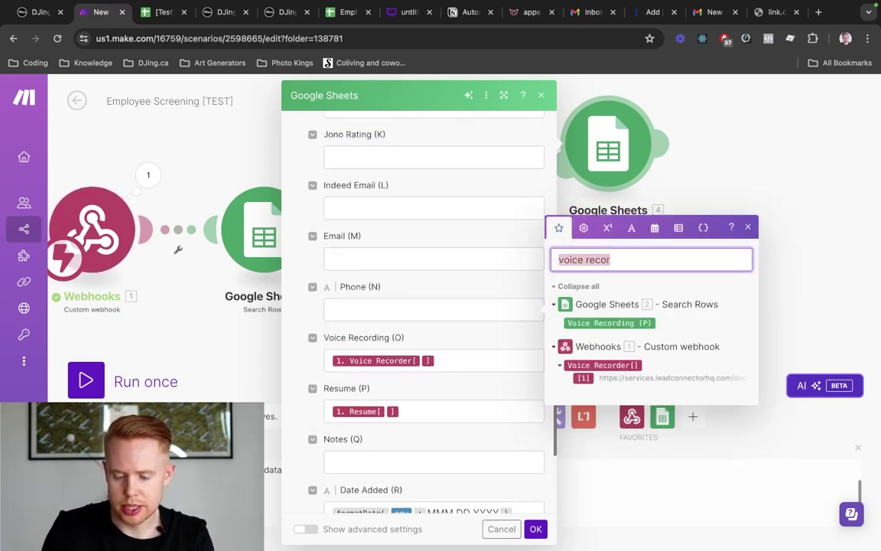
type("phone")
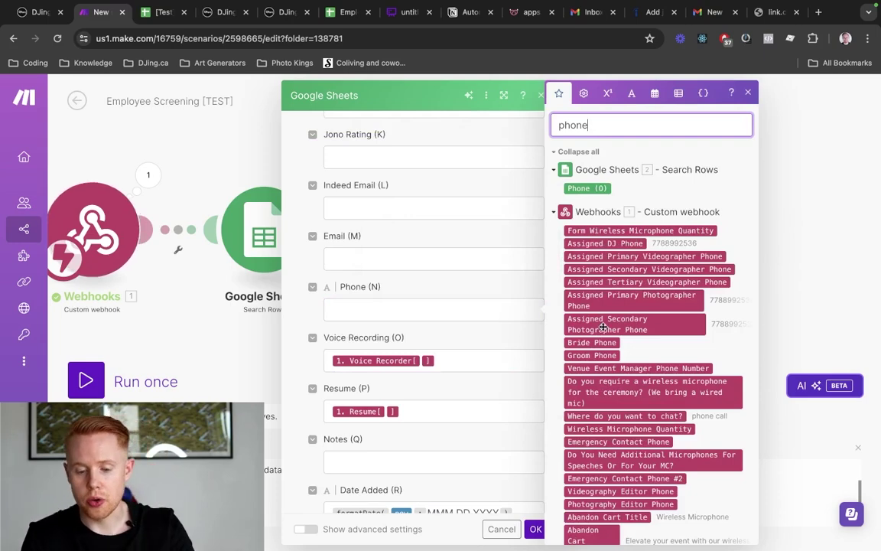
scroll(603, 327, "down", 2)
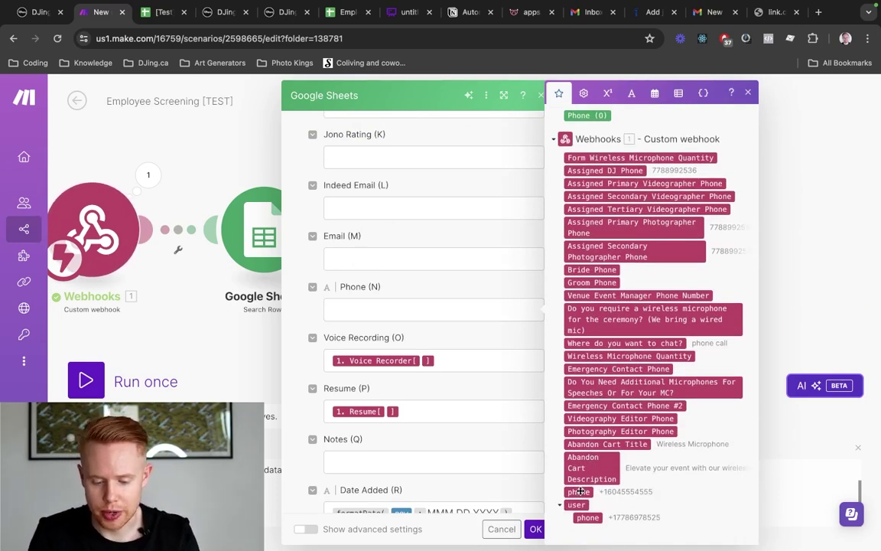
left_click(580, 492)
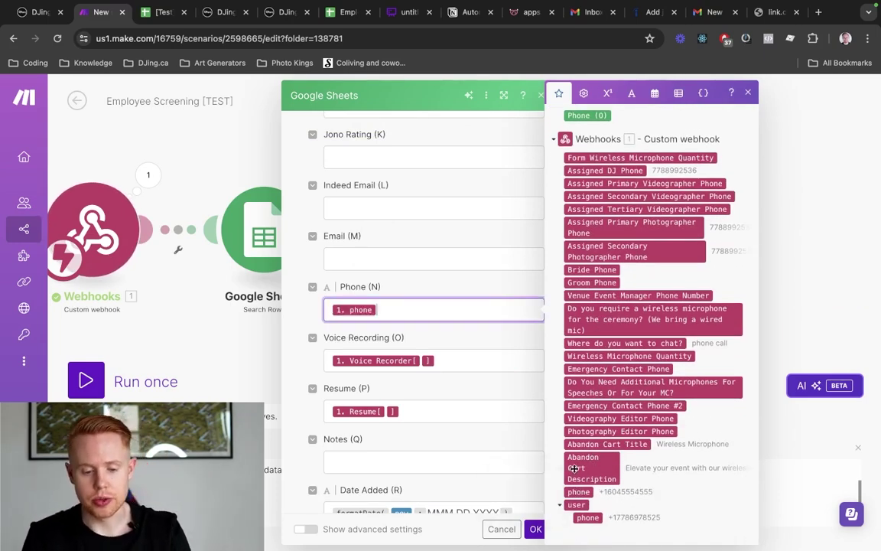
Map the webhook's email into Email (M) and copy it into Indeed Email (L)
left_click(418, 261)
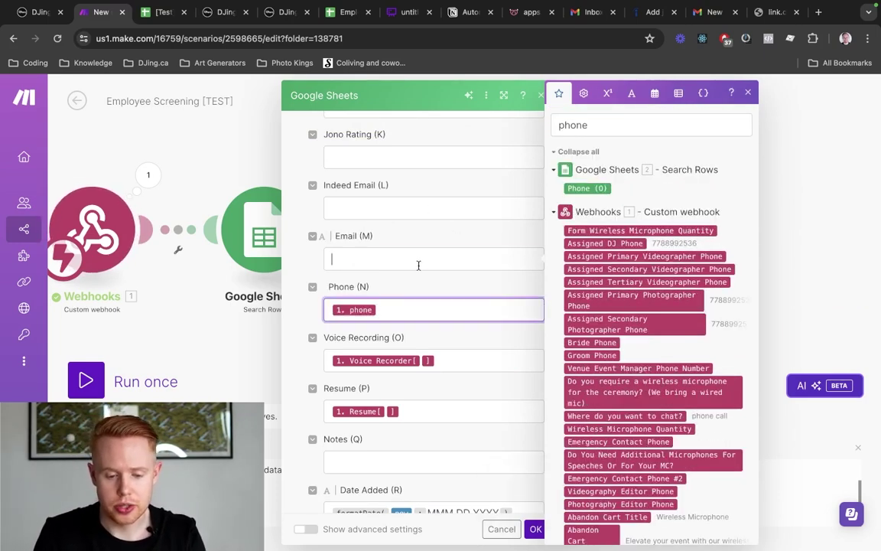
double_click(599, 126)
type("email")
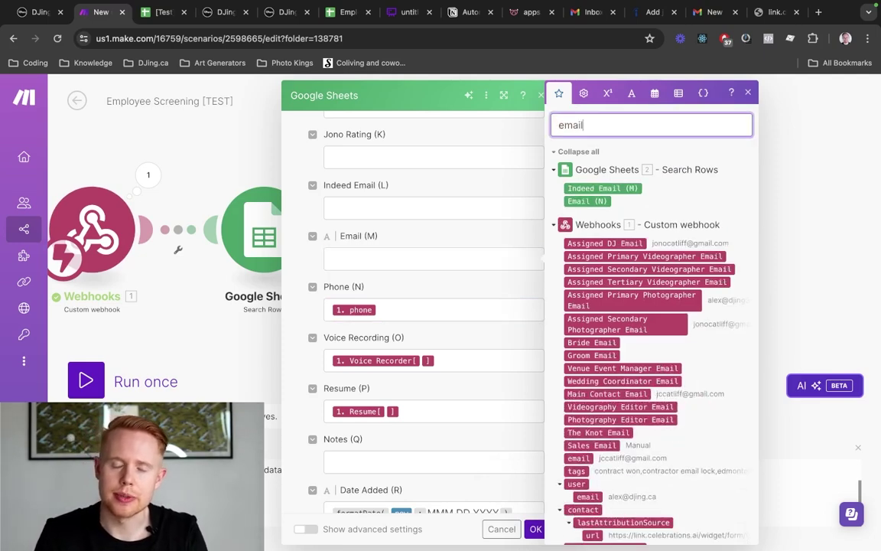
scroll(619, 377, "down", 1)
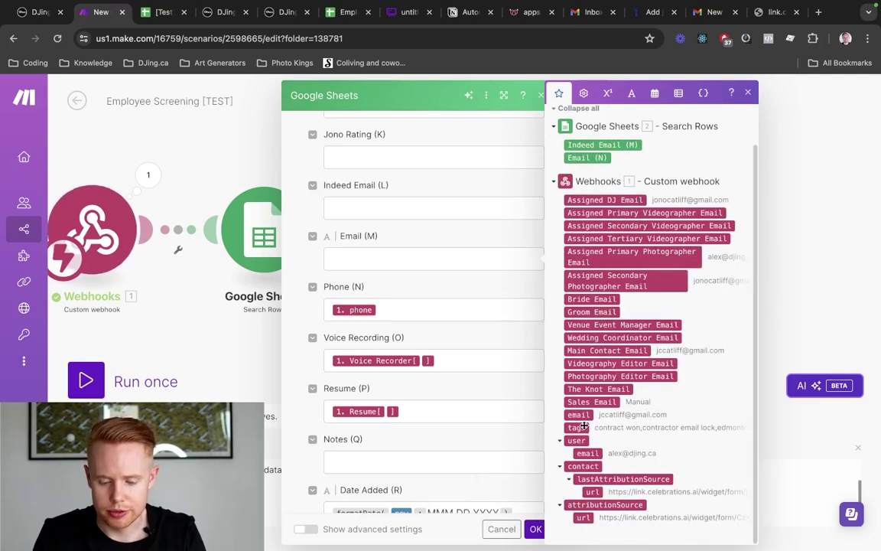
left_click_drag(584, 415, 459, 259)
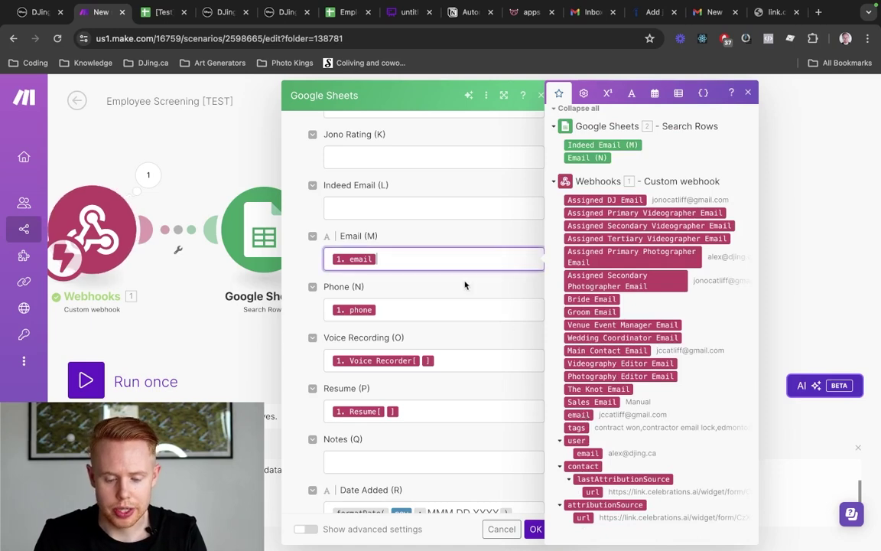
scroll(464, 280, "up", 3)
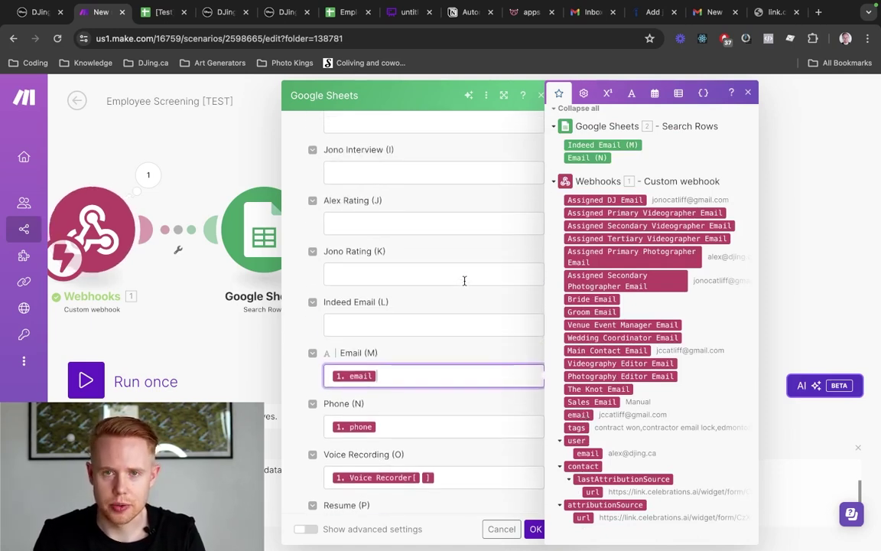
left_click(417, 324)
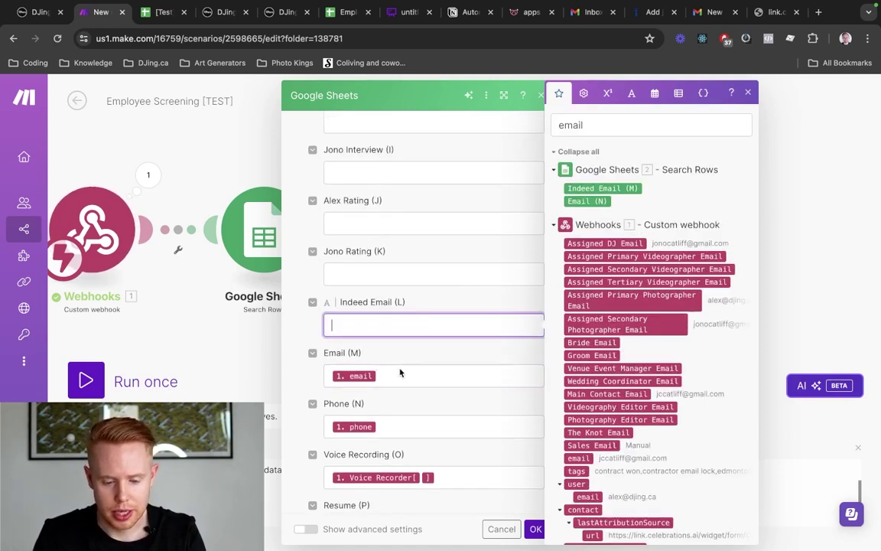
left_click(400, 373)
left_click(403, 344)
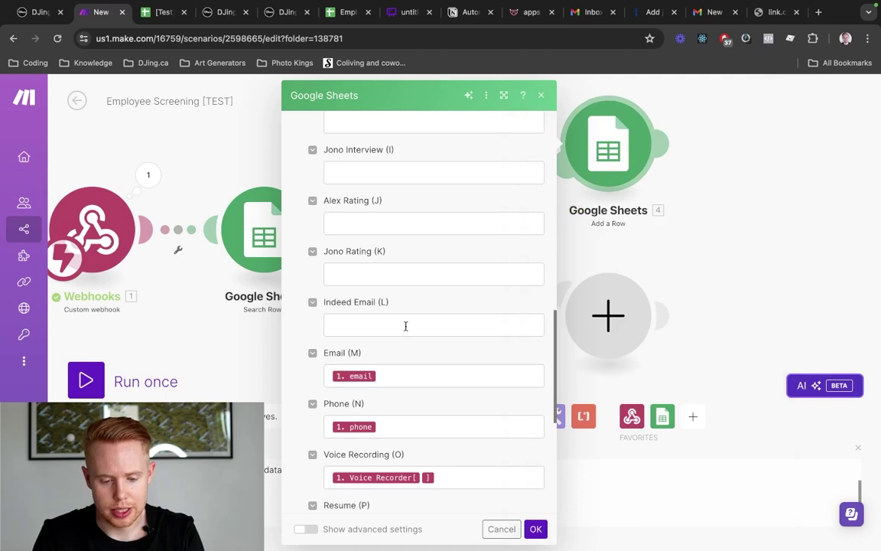
left_click(406, 326)
type("1. email")
scroll(406, 299, "up", 4)
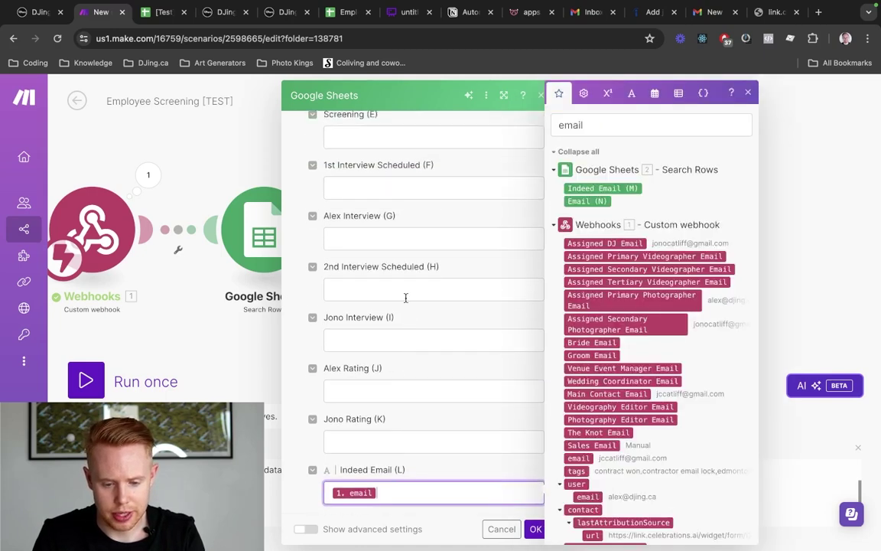
scroll(405, 297, "up", 8)
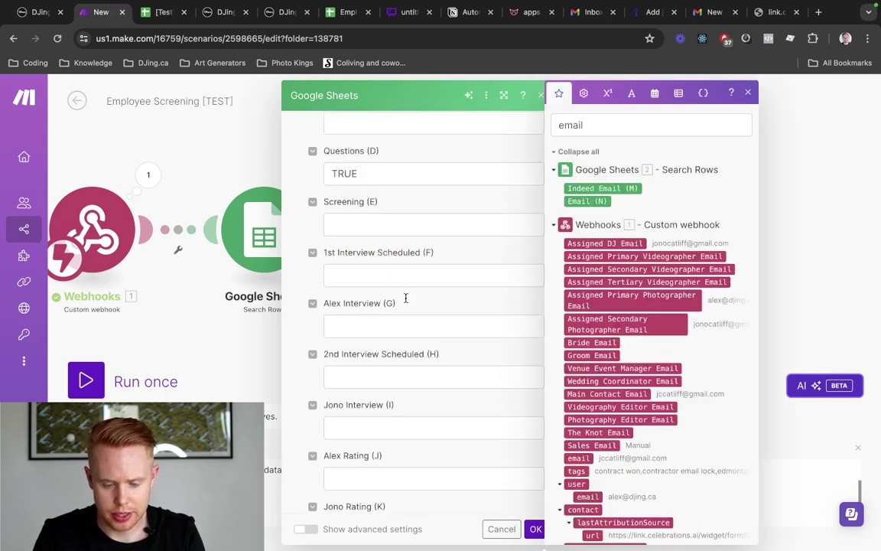
Save Add a Row and attach a Google Sheets Update a Row module to the Exists branch
left_click(537, 530)
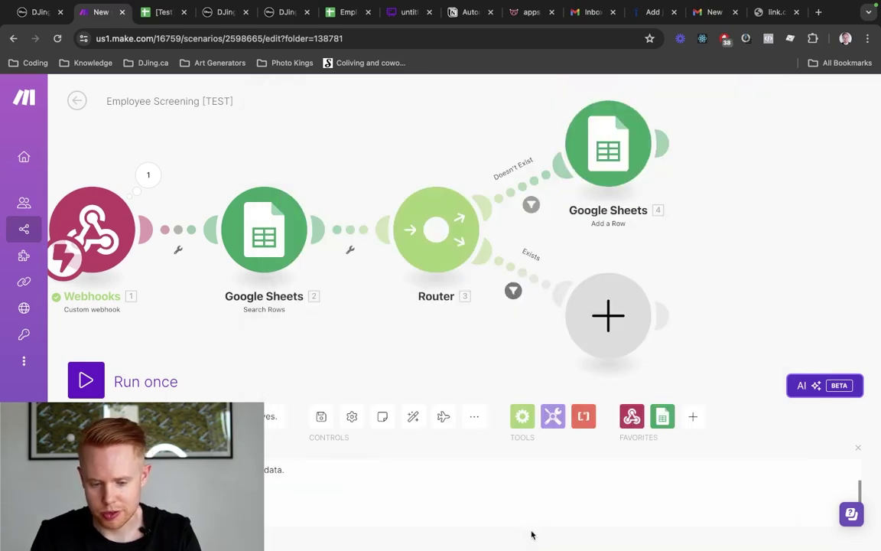
left_click(610, 317)
left_click(640, 399)
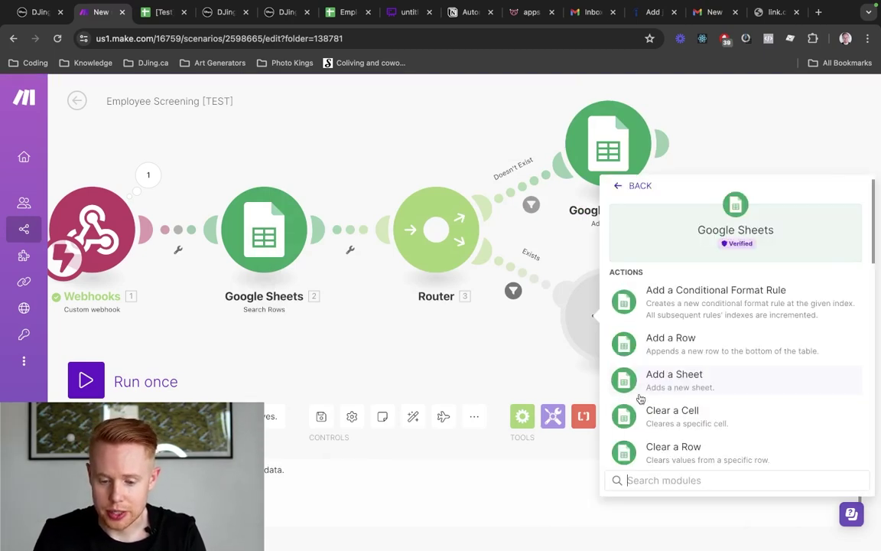
scroll(743, 411, "down", 3)
scroll(739, 414, "down", 5)
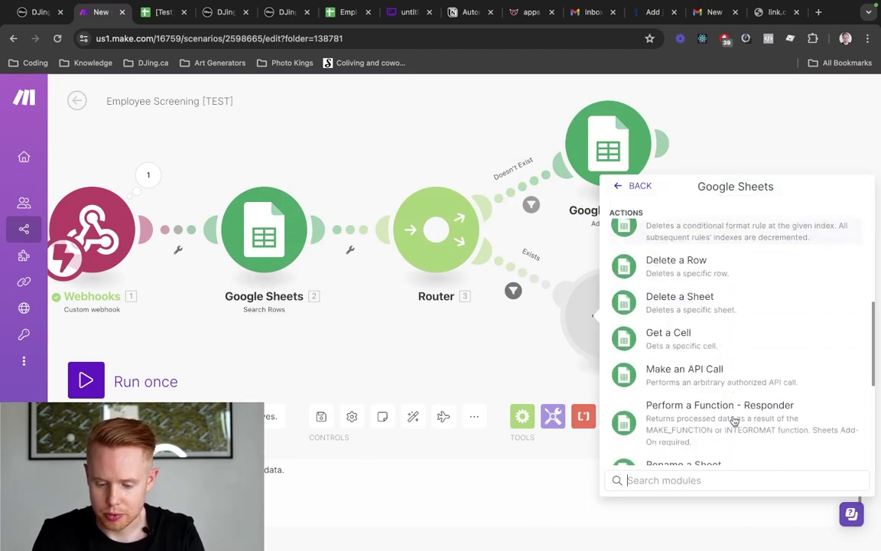
scroll(719, 421, "down", 3)
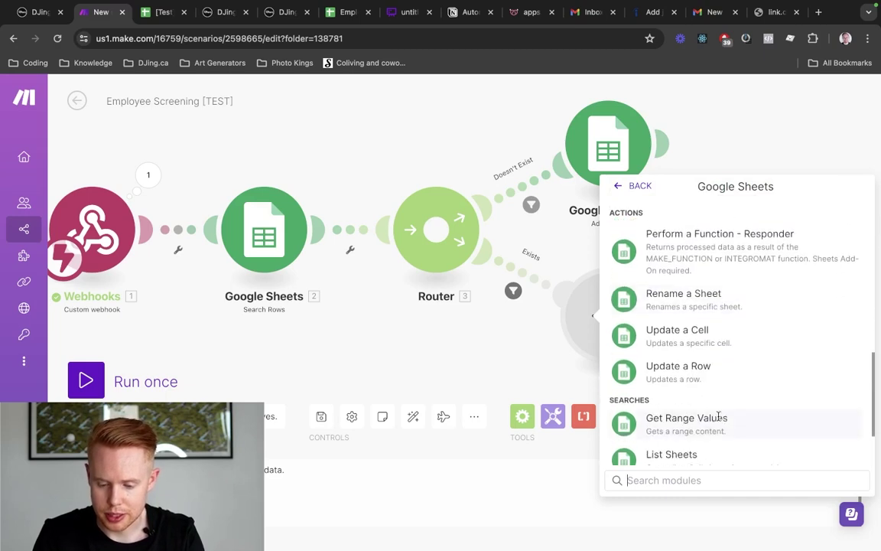
left_click(701, 376)
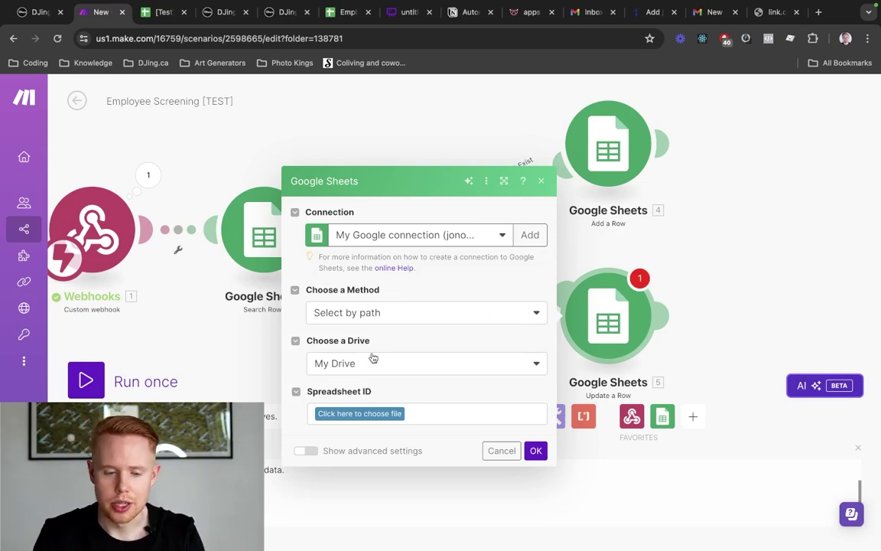
Point Update a Row at the [Test] Employee Hire spreadsheet by pasting its spreadsheet ID
key("ctrl+Tab")
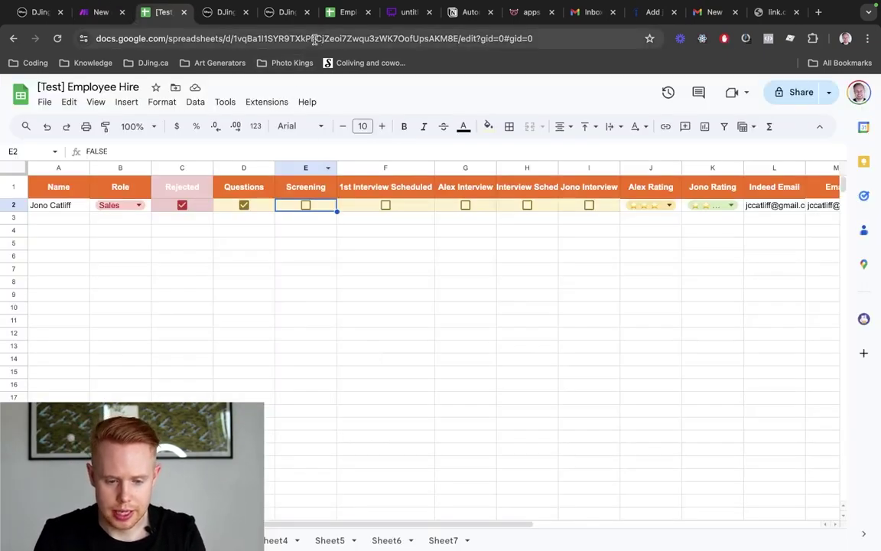
double_click(311, 37)
key("ctrl+shift+Tab")
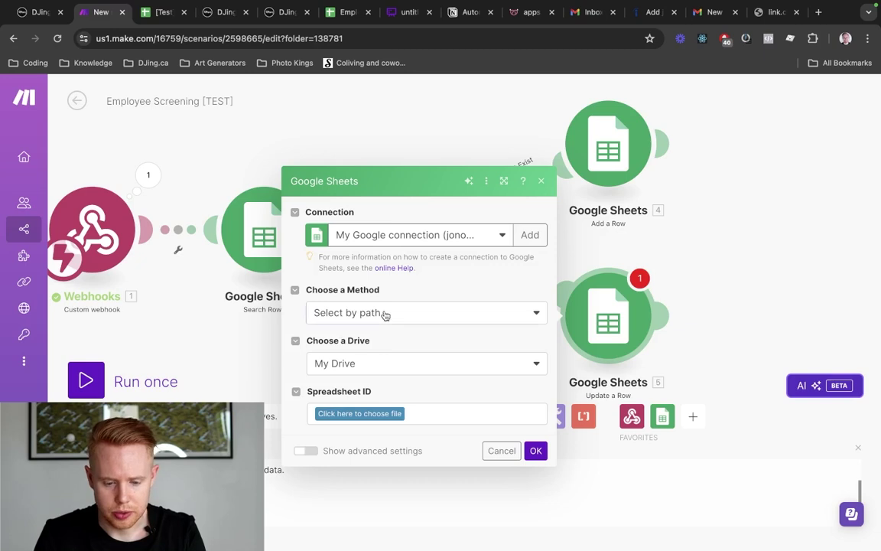
left_click(382, 314)
left_click(380, 363)
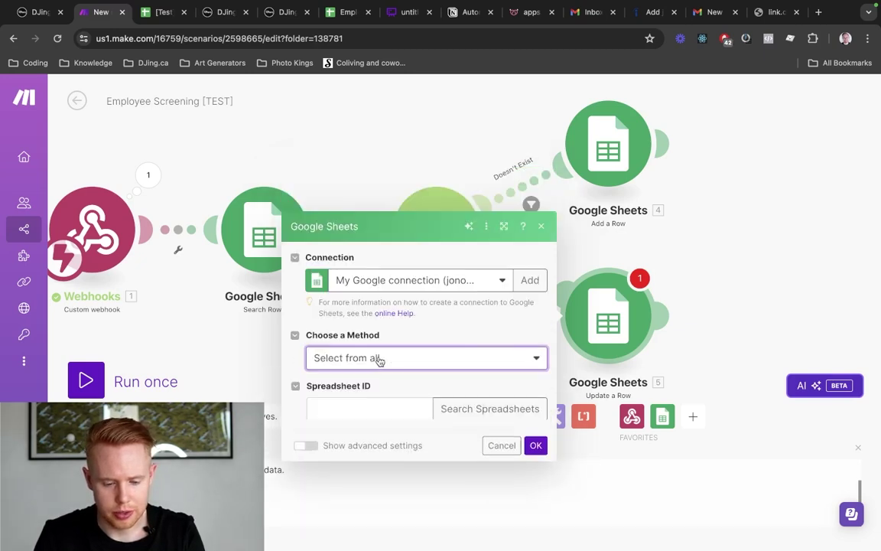
left_click(356, 382)
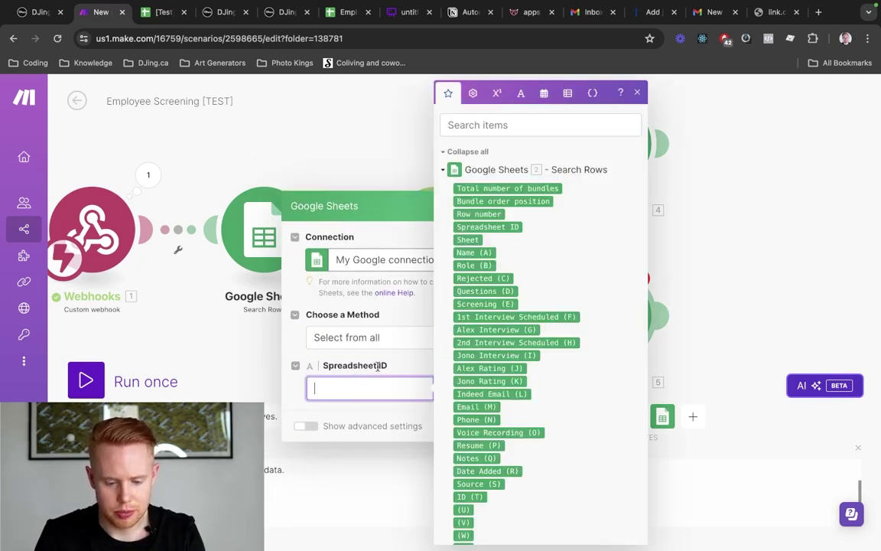
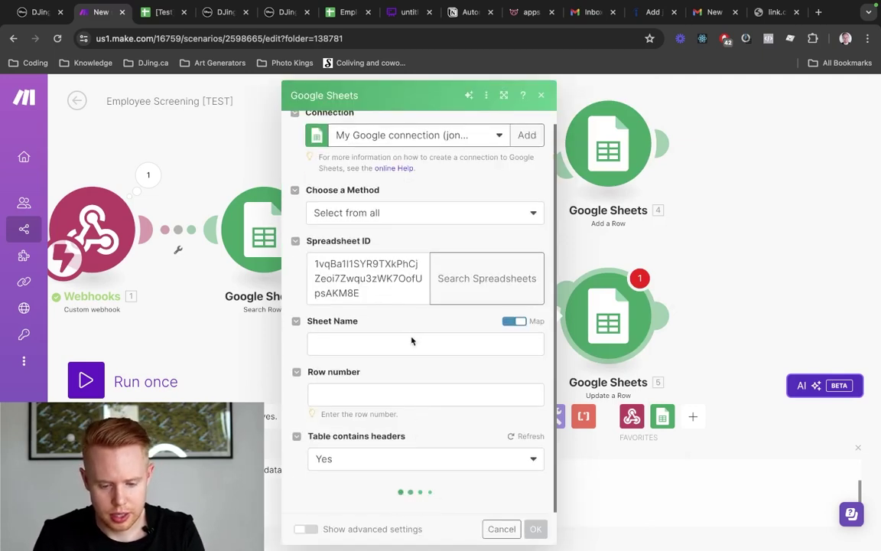
Choose Sheet1, map the Search Rows Row number into the row field, and save
left_click(385, 360)
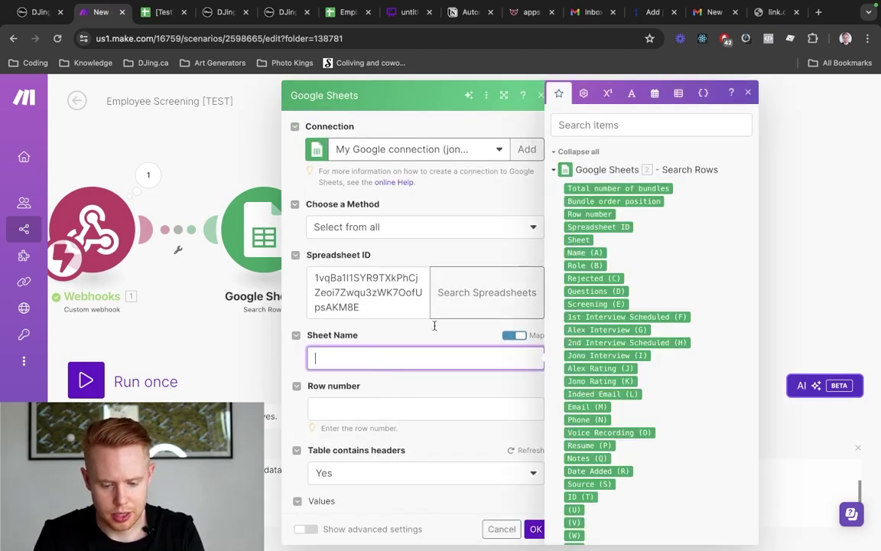
left_click(514, 335)
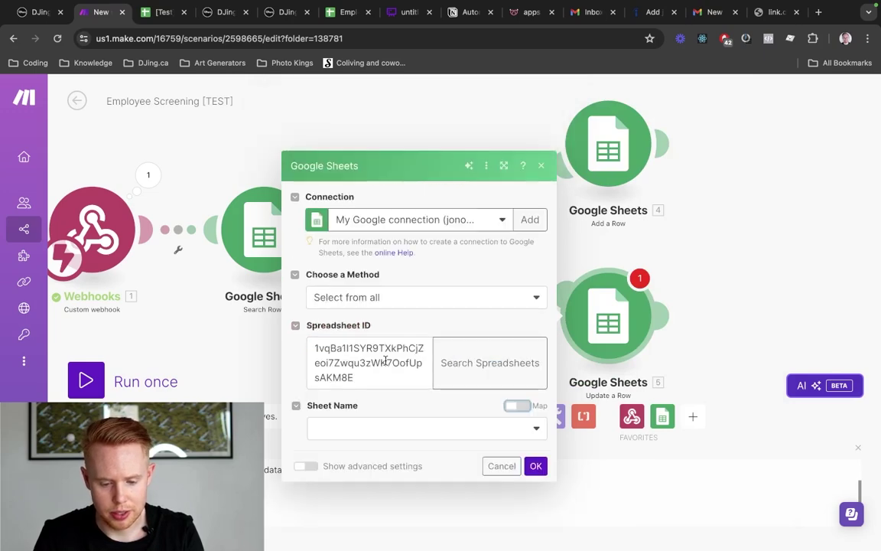
left_click(386, 360)
left_click(359, 421)
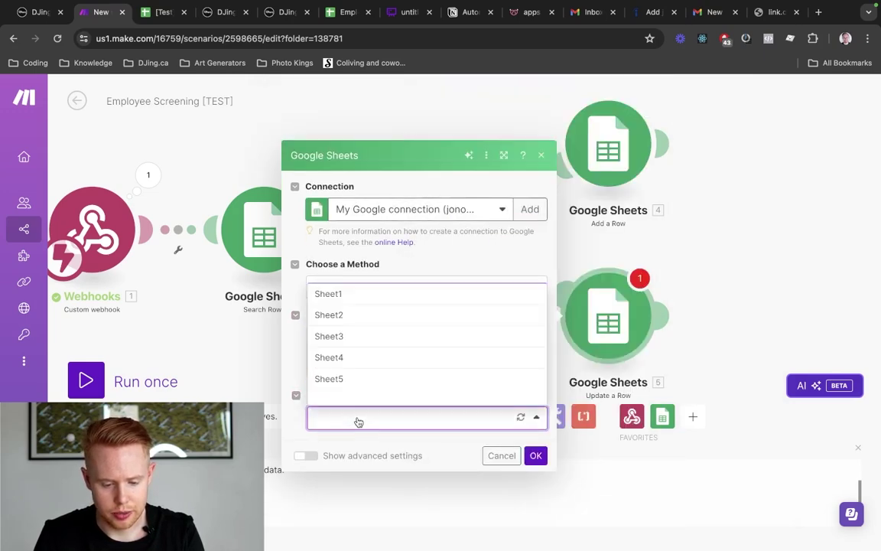
left_click(362, 294)
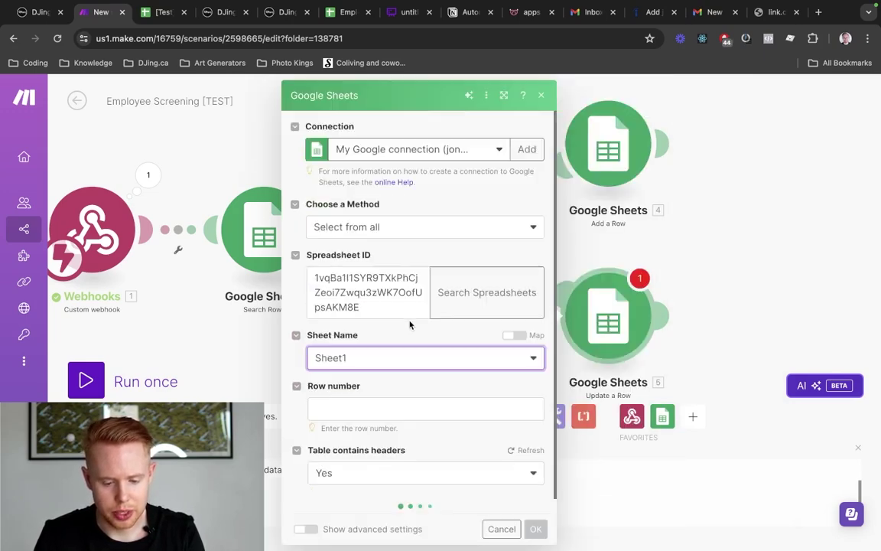
left_click(352, 402)
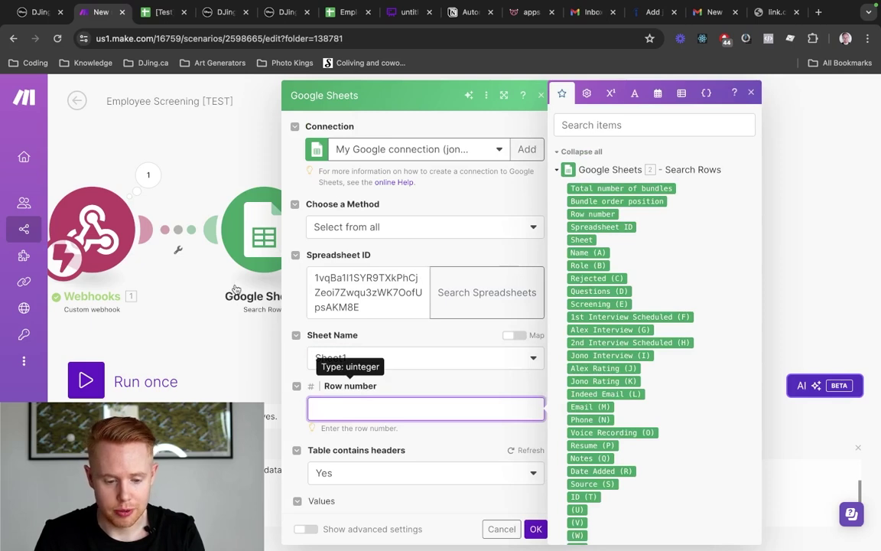
left_click(600, 214)
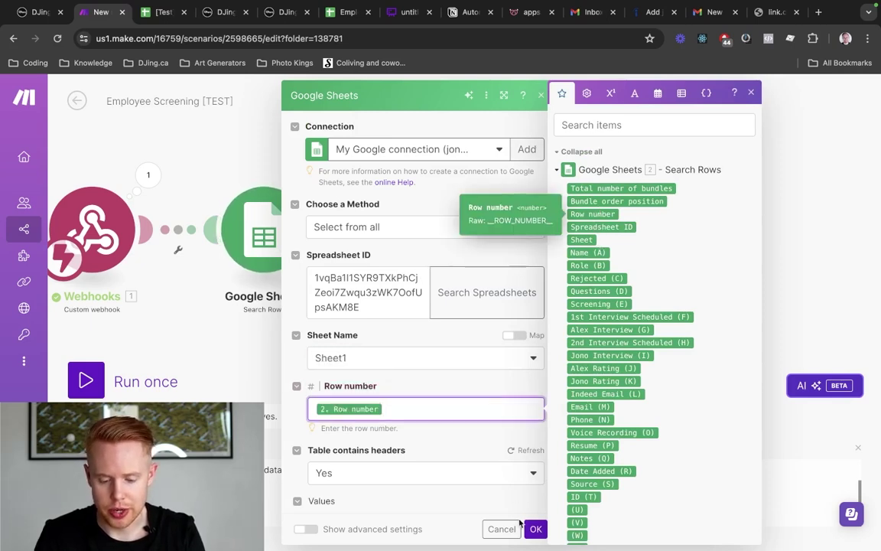
left_click(536, 529)
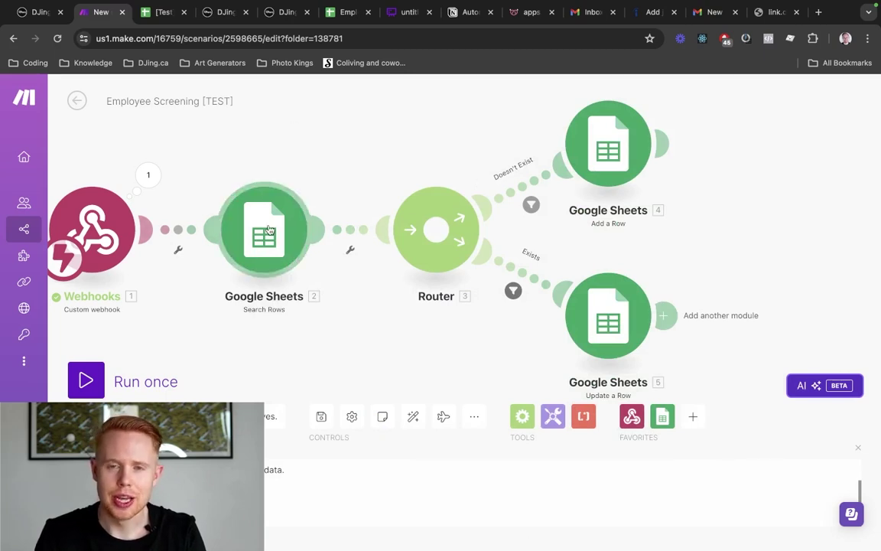
Check the ID in cell Y295 of Employee Recruitment, then reopen the Update a Row module
key("ctrl+Tab")
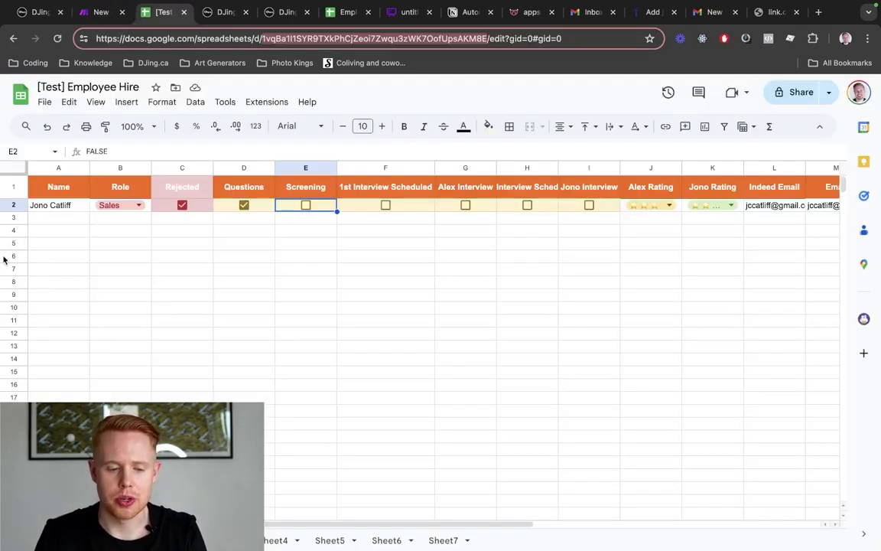
key("ctrl+Tab")
key("ctrl+Tab")
key("ctrl+Tab")
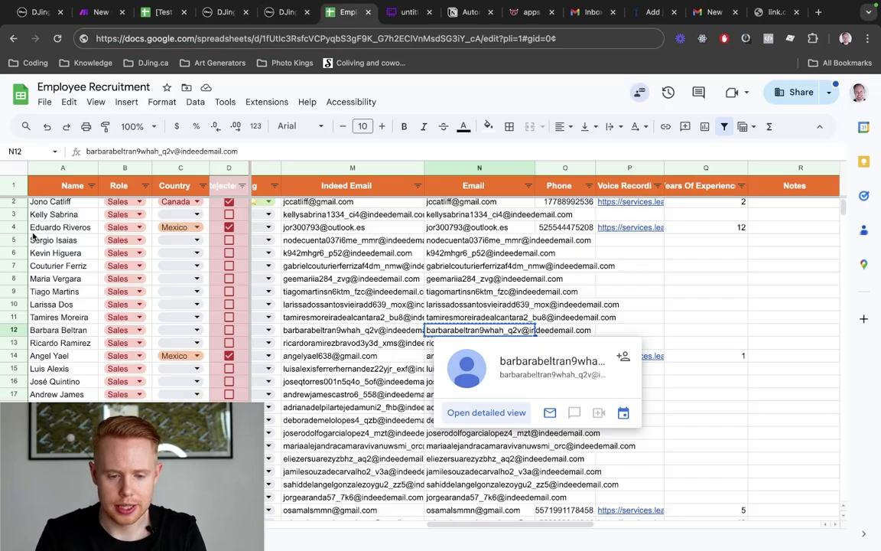
scroll(185, 346, "down", 15)
scroll(185, 347, "down", 20)
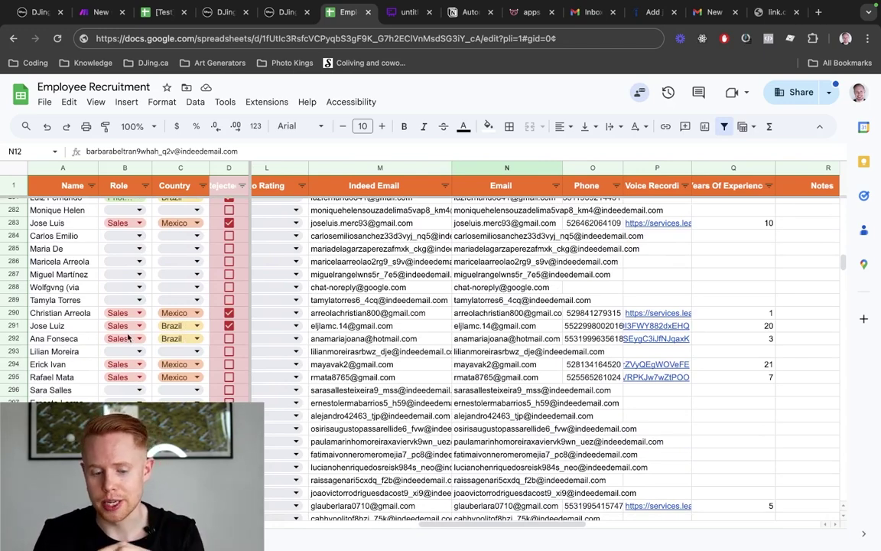
scroll(374, 384, "right", 10)
left_click(650, 378)
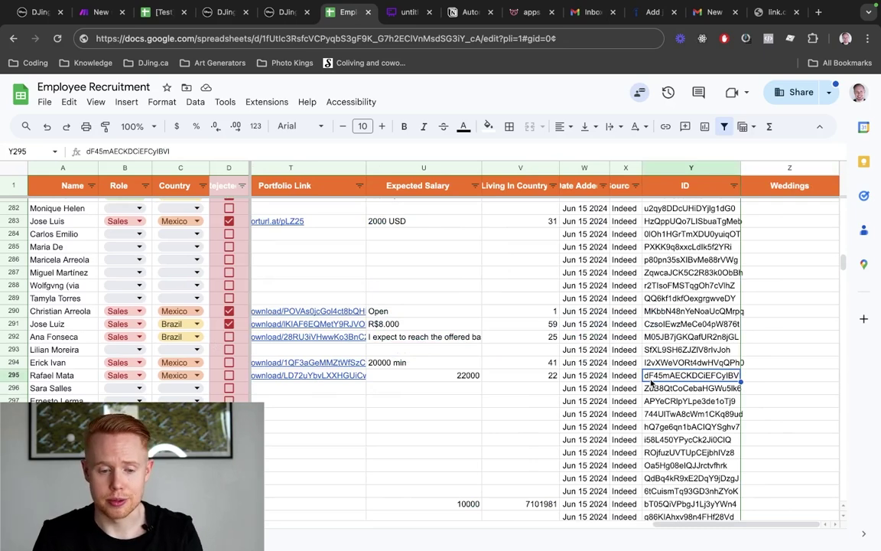
key("ctrl+shift+Tab")
key("ctrl+shift+Tab")
key("ctrl+shift+Tab")
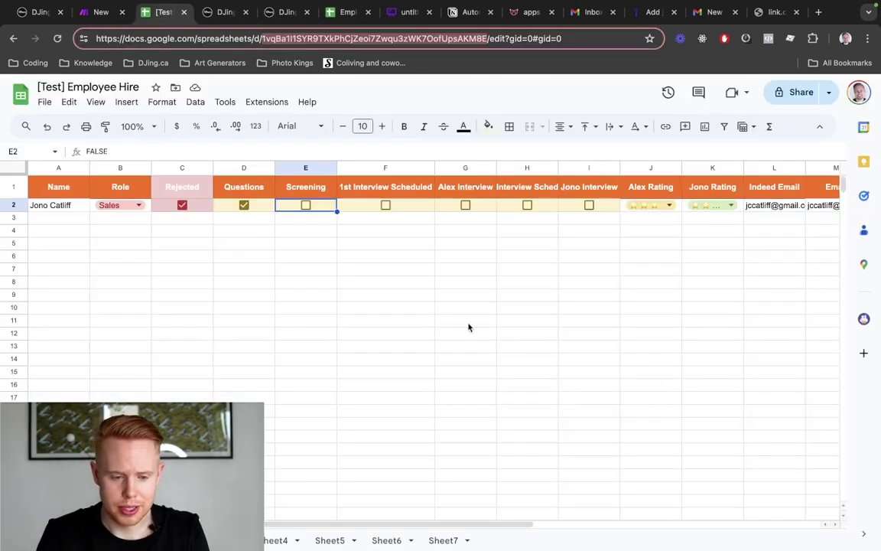
key("ctrl+shift+Tab")
left_click(608, 313)
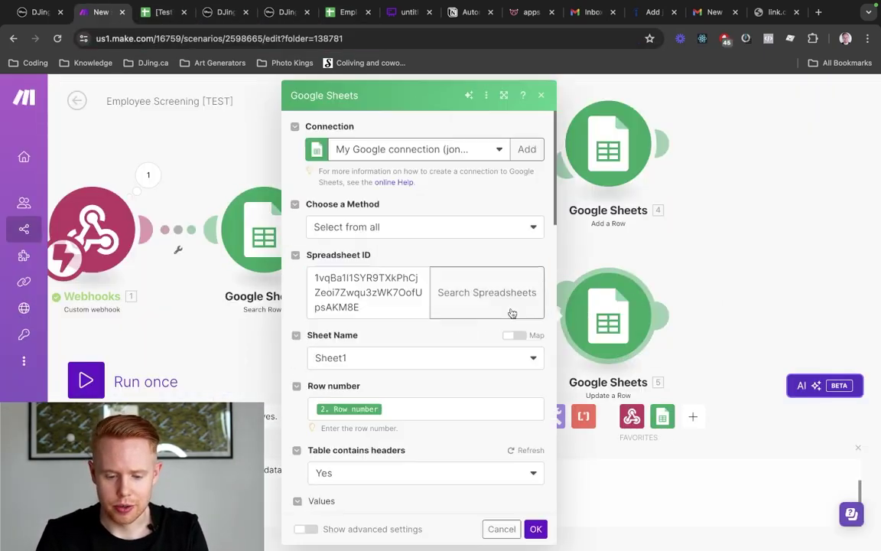
Map full_name into Name (A) and Position into Role (B)
scroll(315, 429, "down", 5)
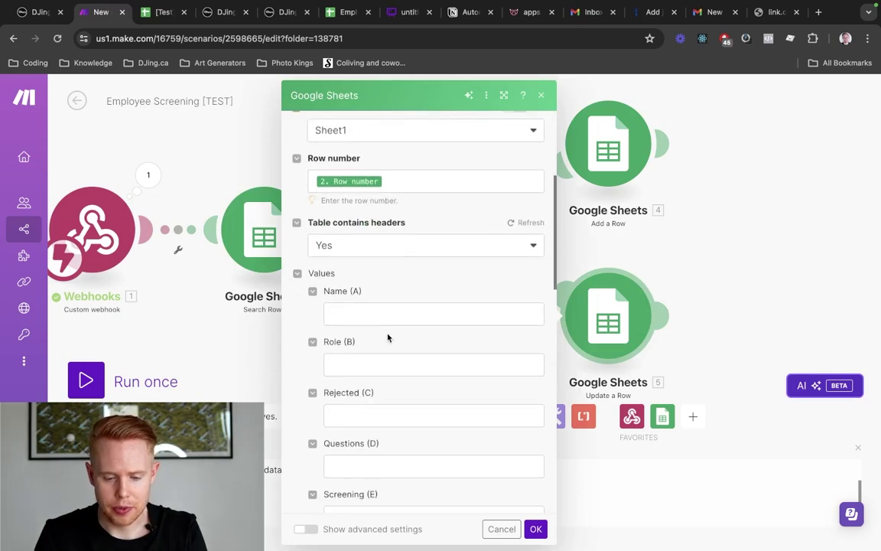
left_click(395, 314)
left_click(616, 122)
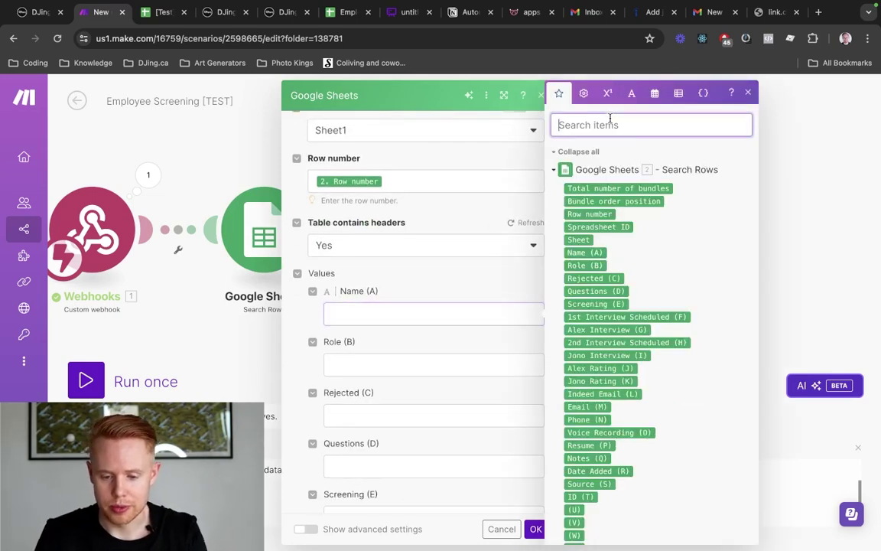
type("ful")
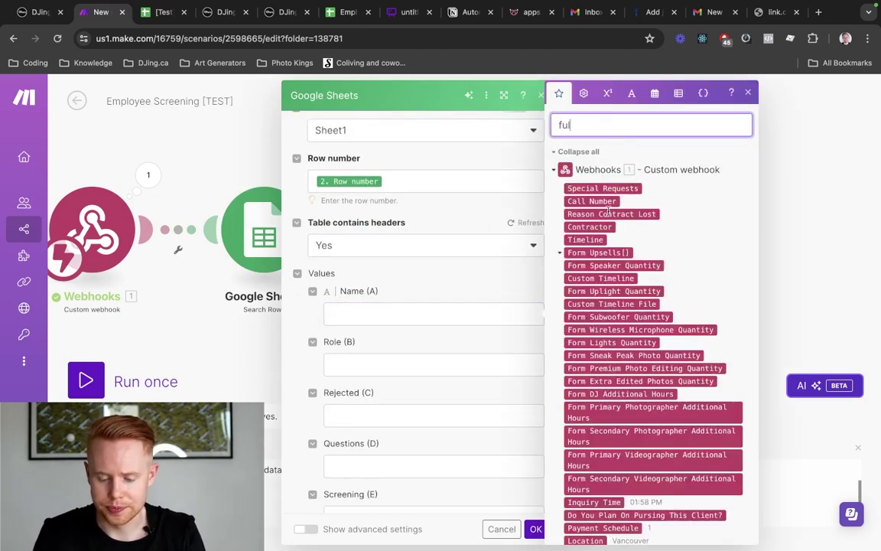
type("l name")
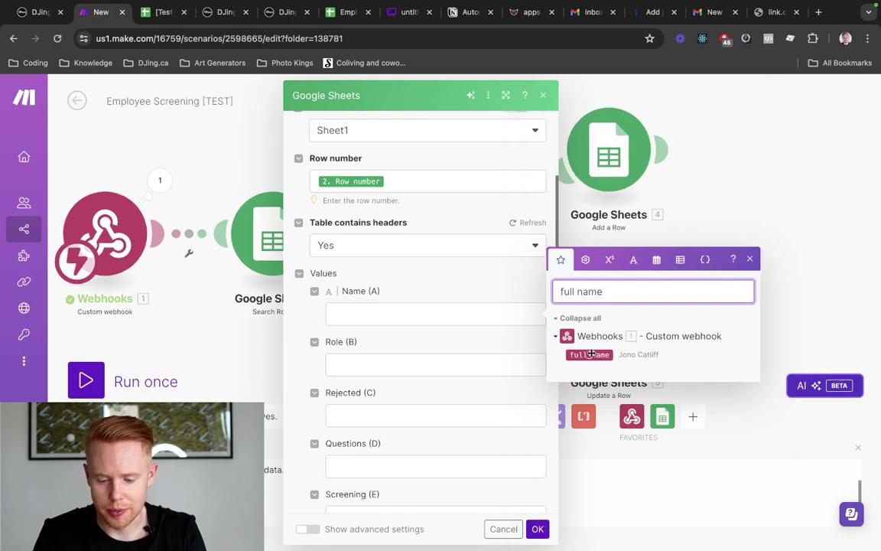
left_click(588, 354)
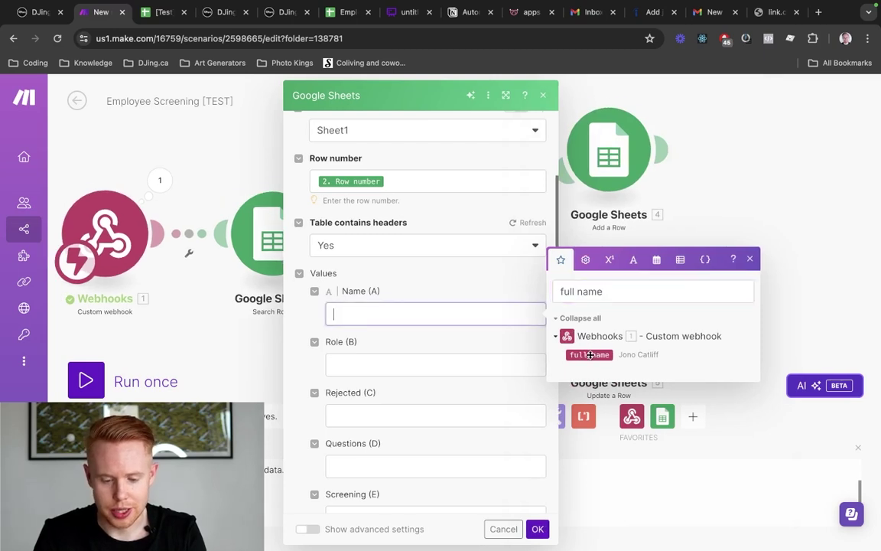
left_click(433, 367)
triple_click(564, 342)
type("po")
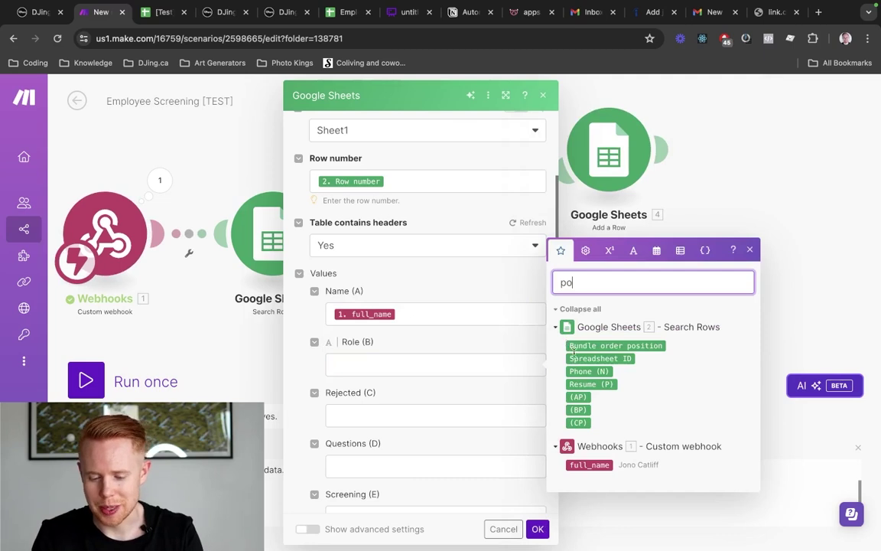
type("sition")
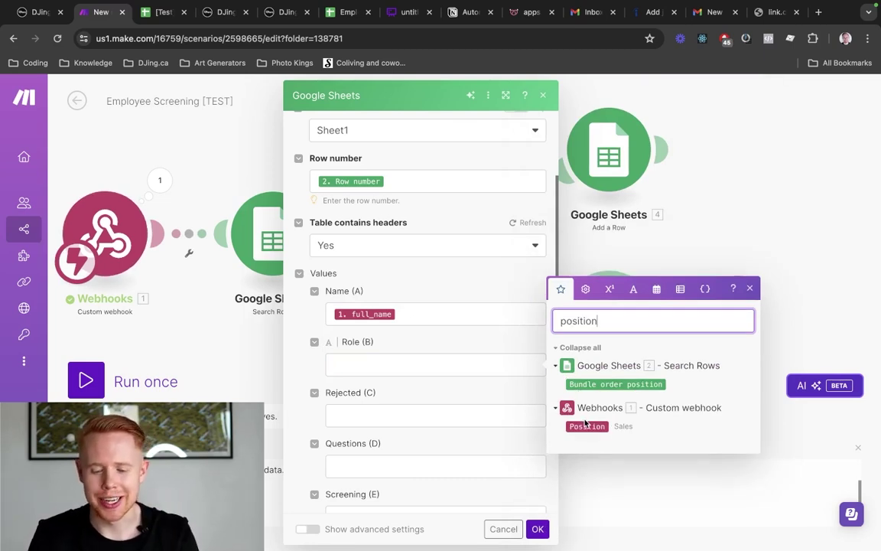
left_click(584, 427)
left_click(586, 426)
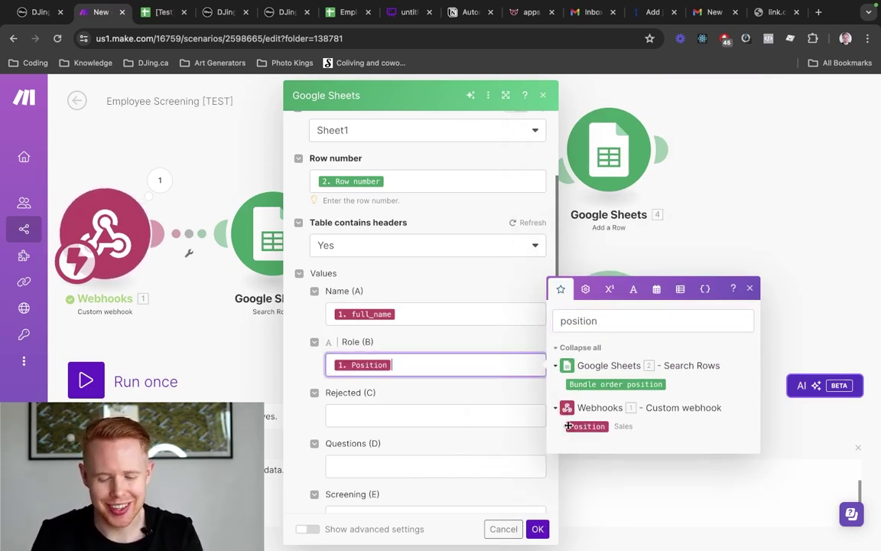
Enter TRUE in Questions (D), map contact_id into ID (T), and select the Source (S) field
scroll(447, 410, "down", 2)
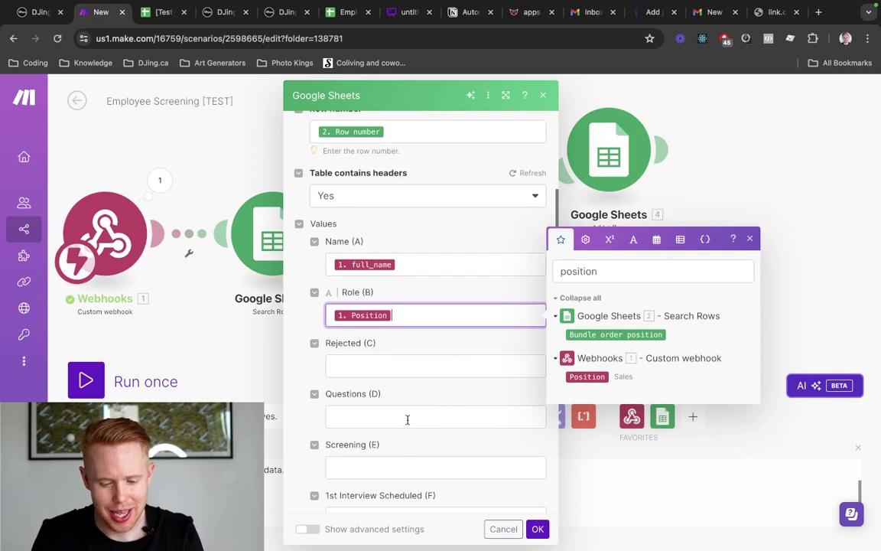
left_click(408, 418)
type("TRUE")
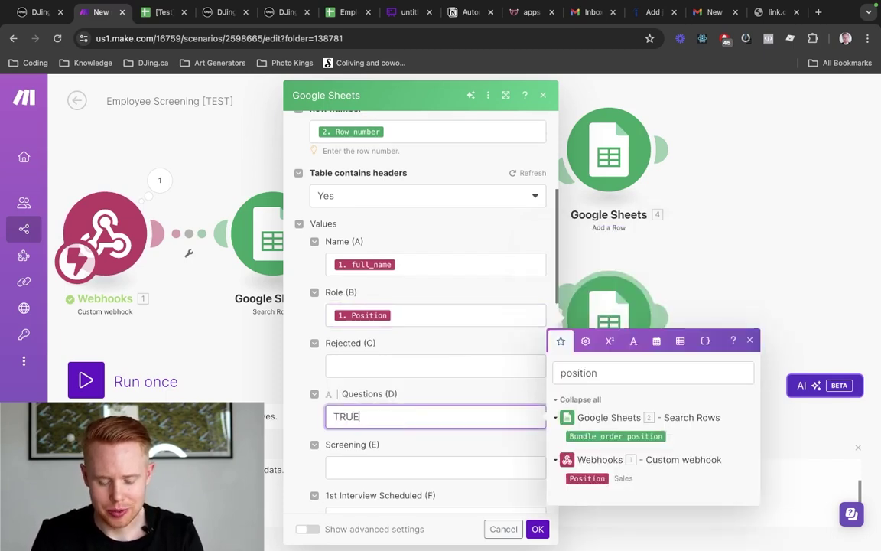
scroll(410, 420, "down", 2)
scroll(409, 419, "down", 3)
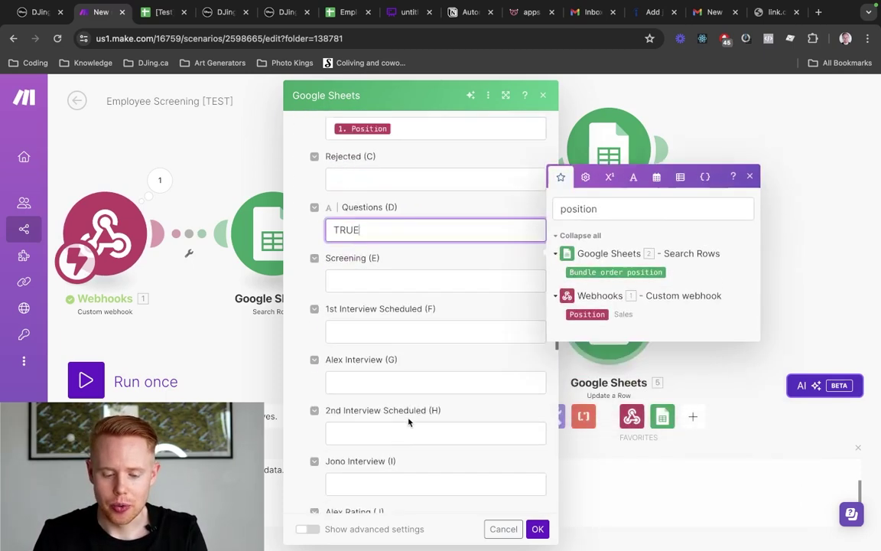
scroll(408, 419, "down", 10)
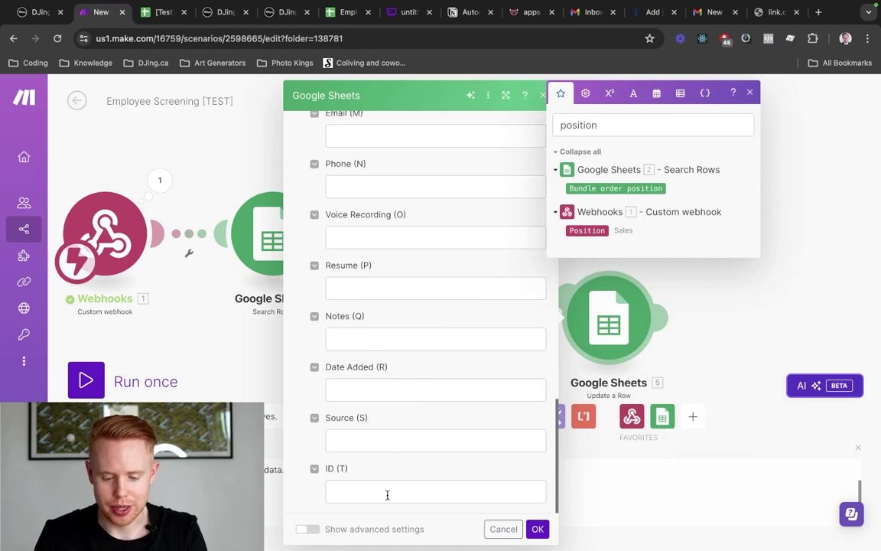
left_click(387, 495)
double_click(584, 414)
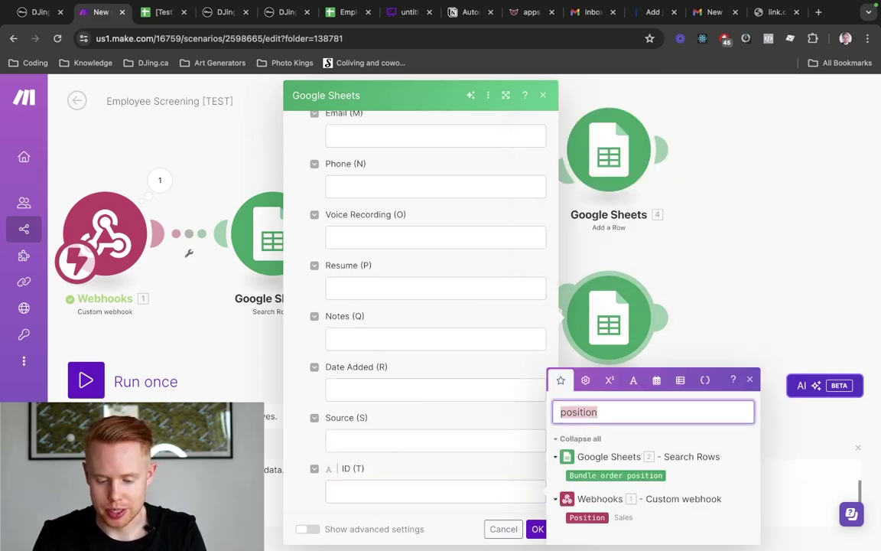
type("con")
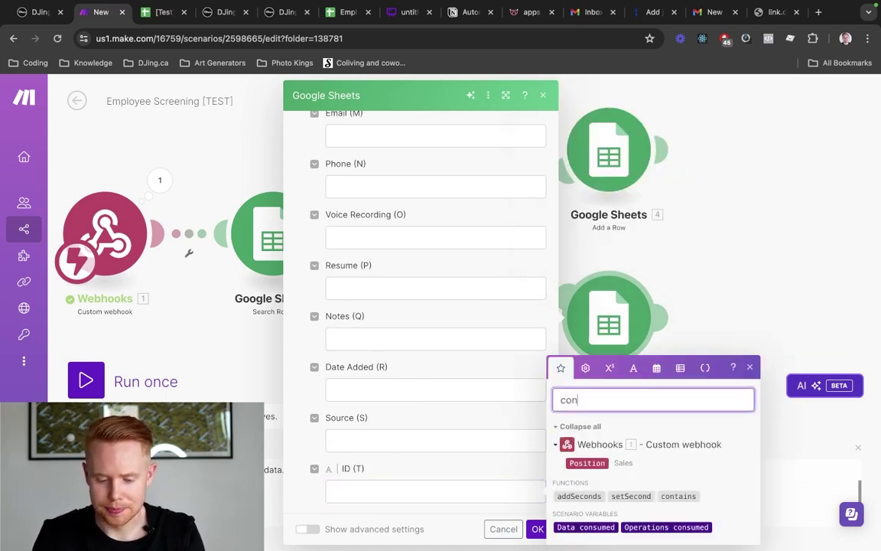
type("tact id")
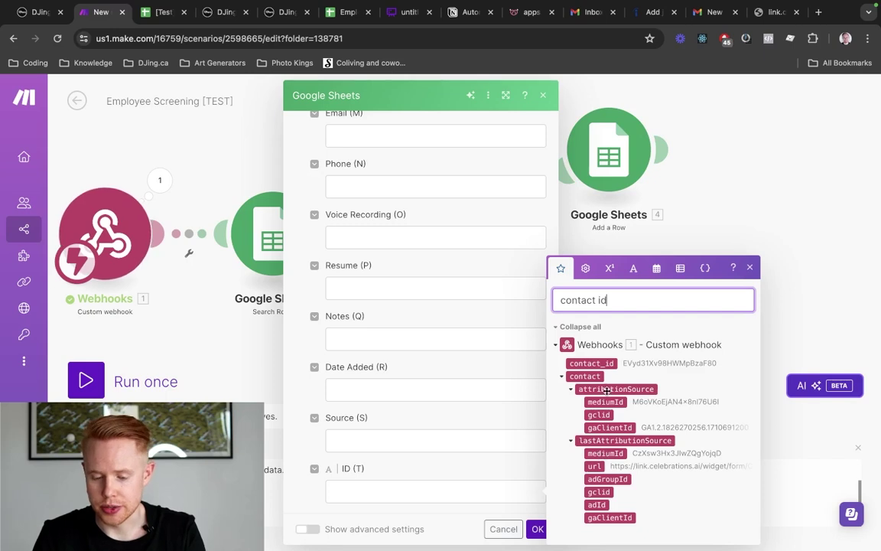
left_click(594, 364)
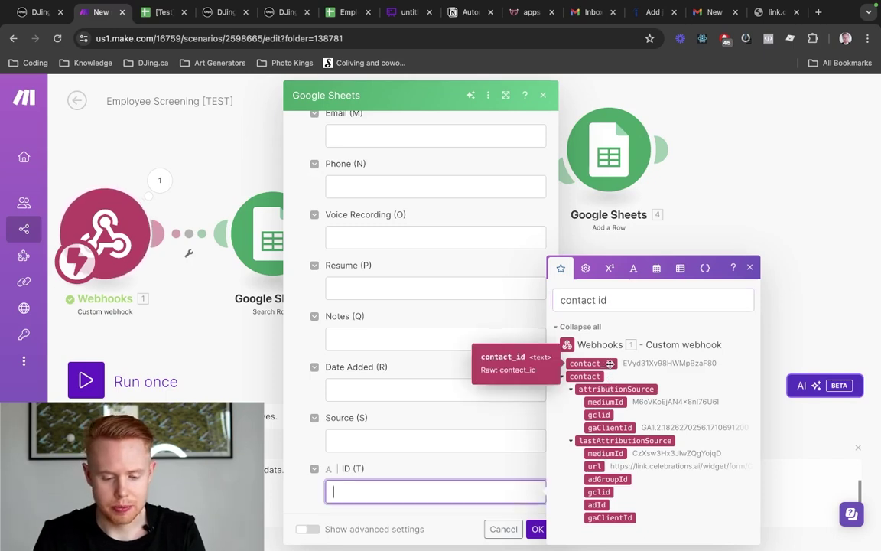
left_click(416, 446)
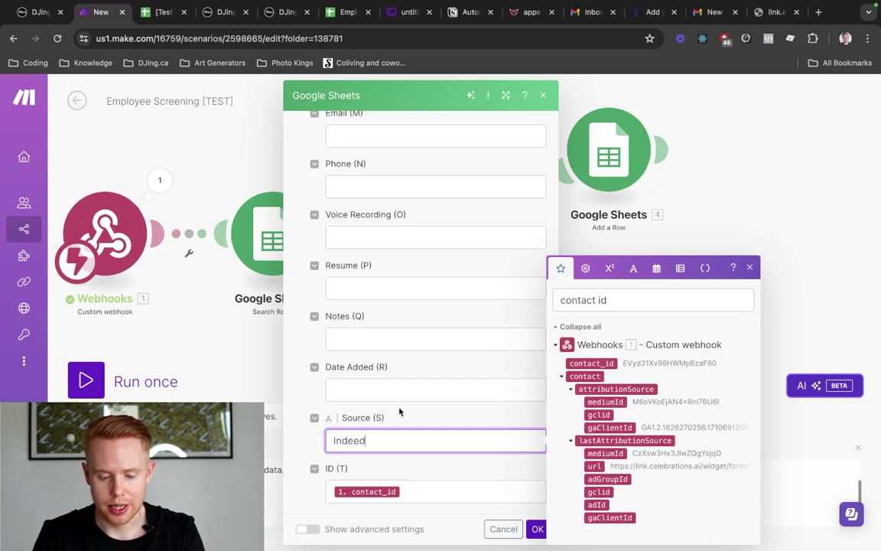
left_click(355, 367)
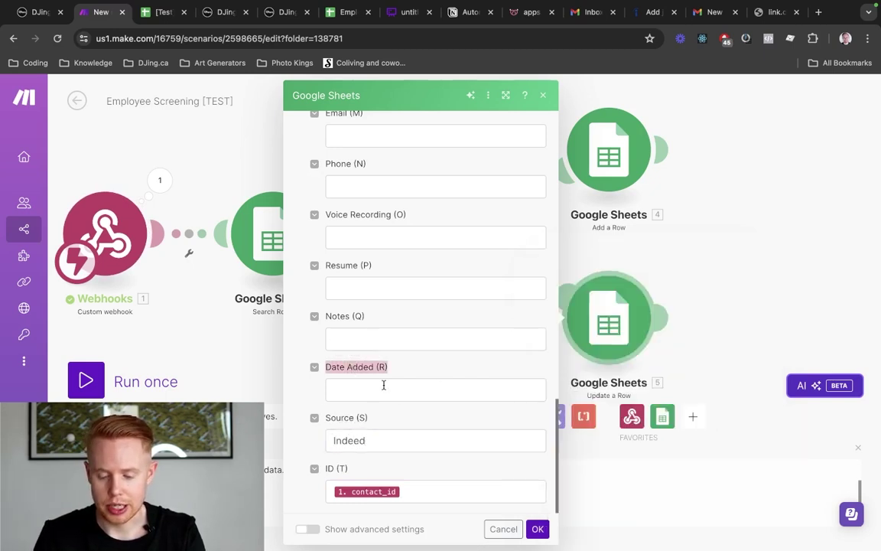
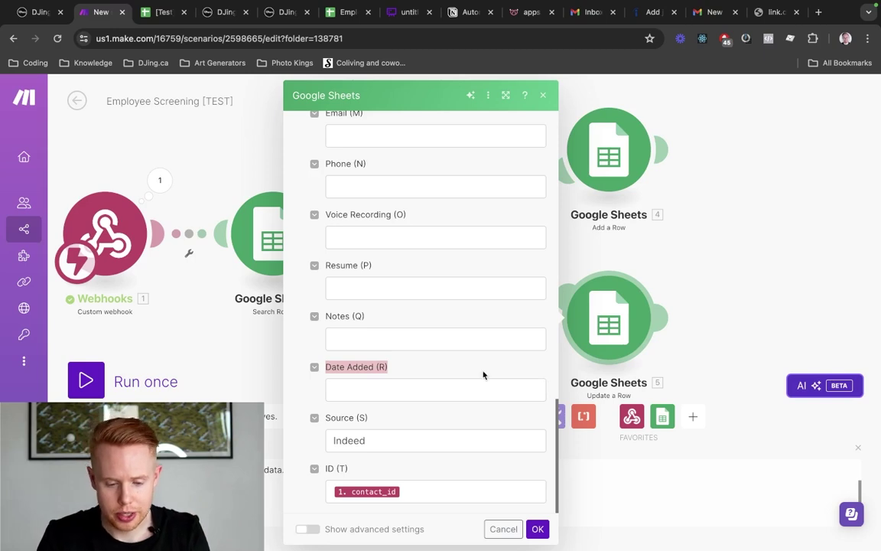
Map the webhook's Resume[] into Resume and Voice Recorder[] into Voice Recording
left_click(421, 292)
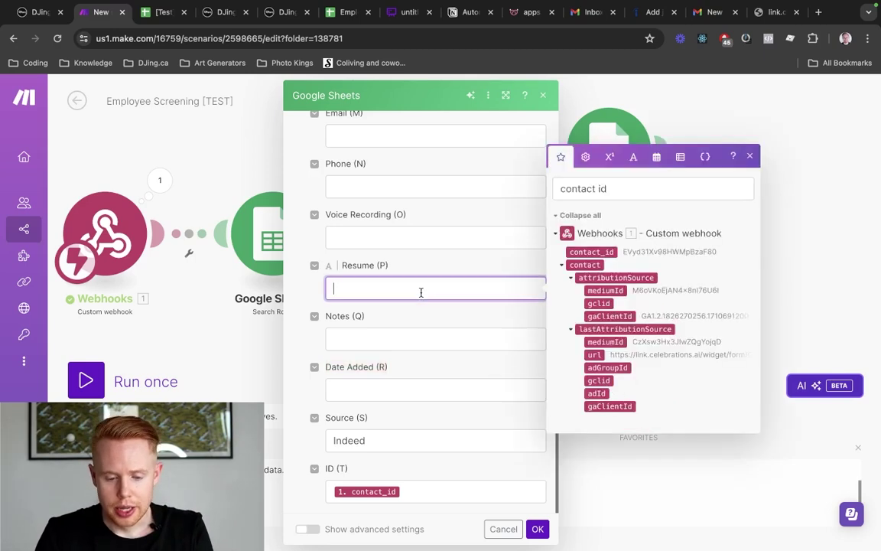
triple_click(606, 185)
type("resume")
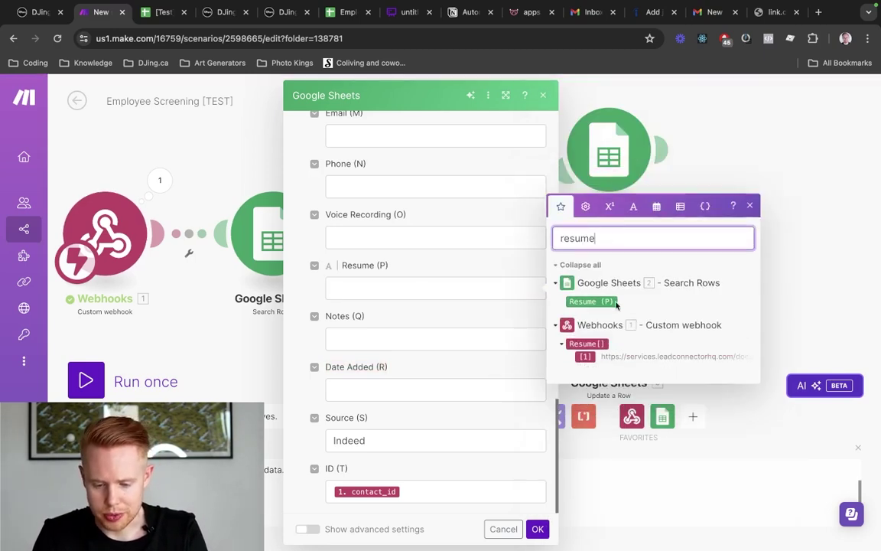
left_click(586, 344)
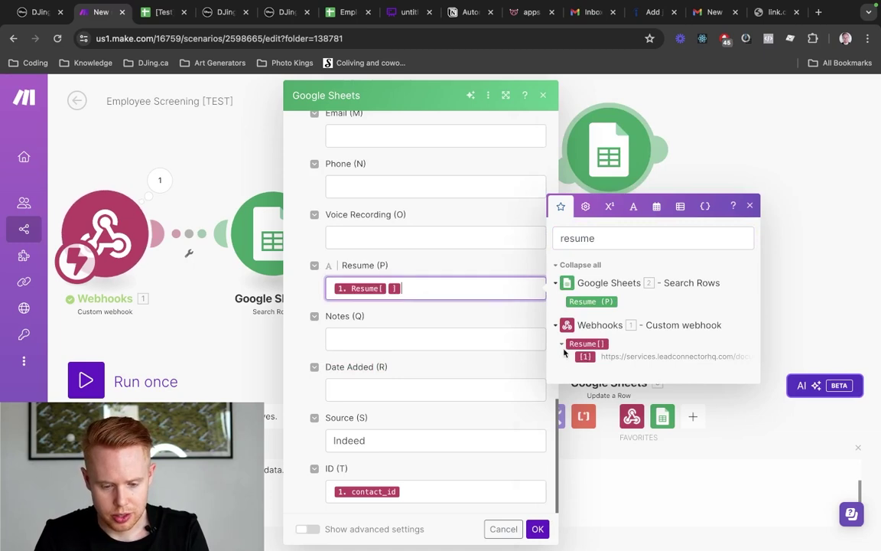
left_click(427, 238)
double_click(617, 188)
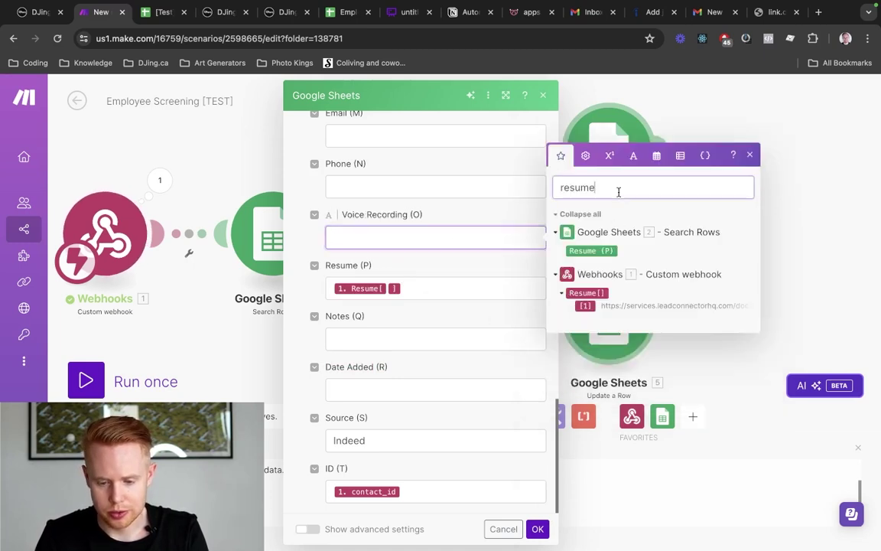
type("voi")
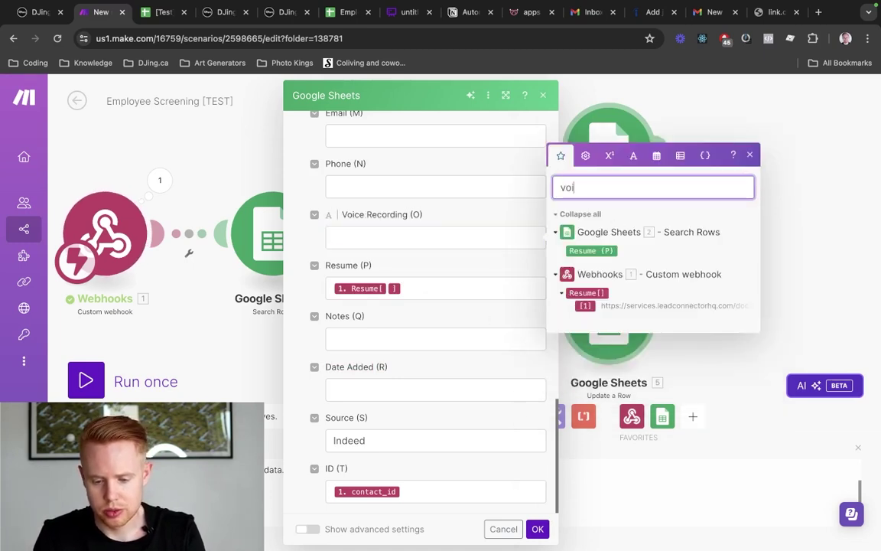
type("ce recod")
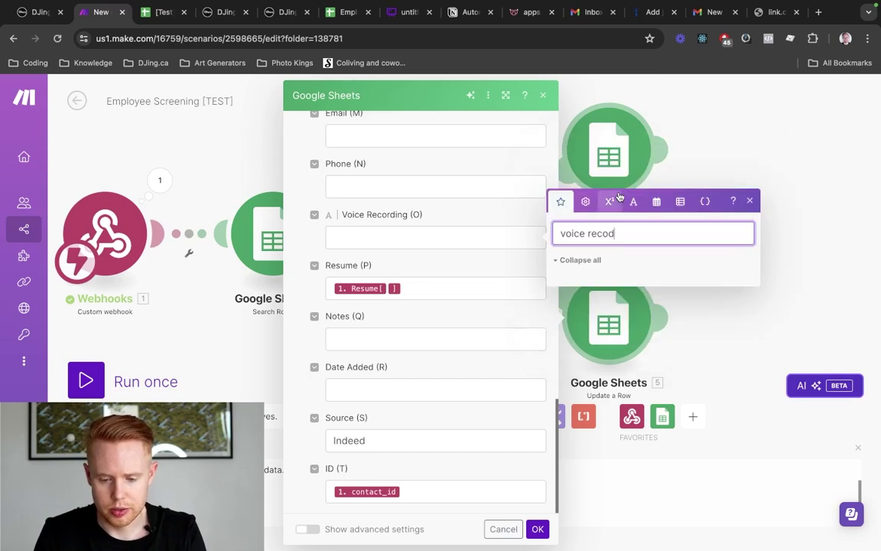
key("BackSpace")
type("rd")
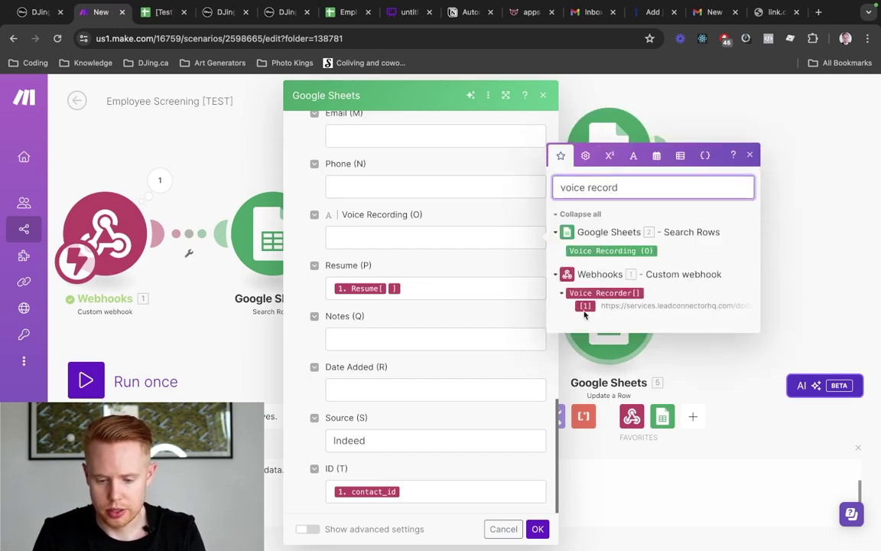
left_click(585, 305)
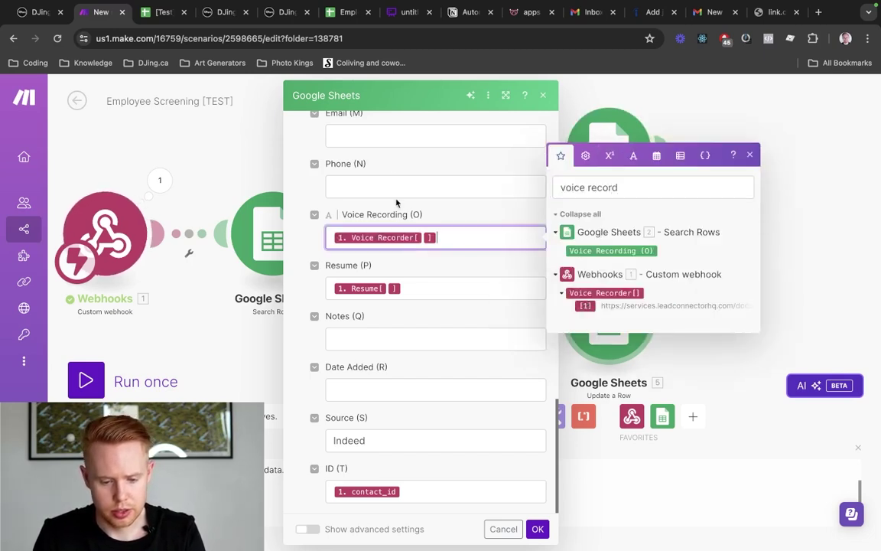
Map the contact's phone into Phone, and its email into both Email and Indeed Email
left_click(394, 178)
scroll(395, 178, "up", 2)
left_click(600, 210)
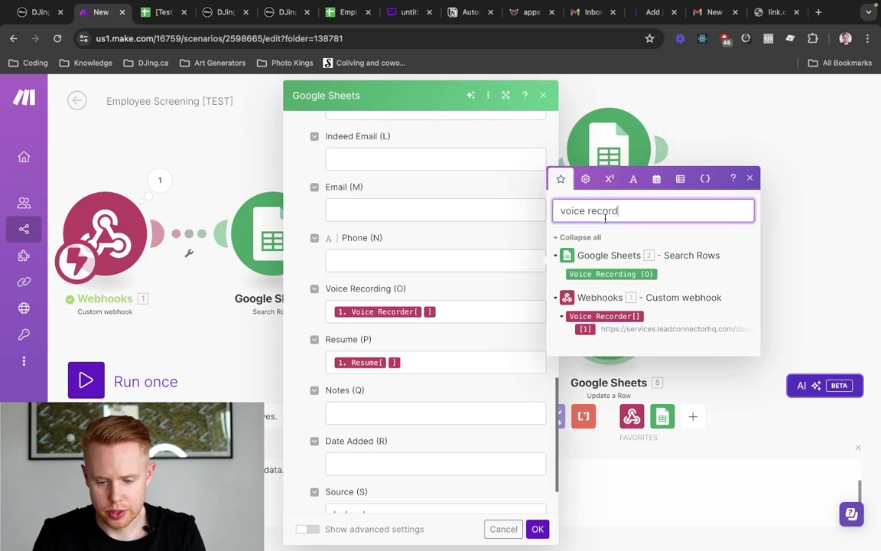
type("pho")
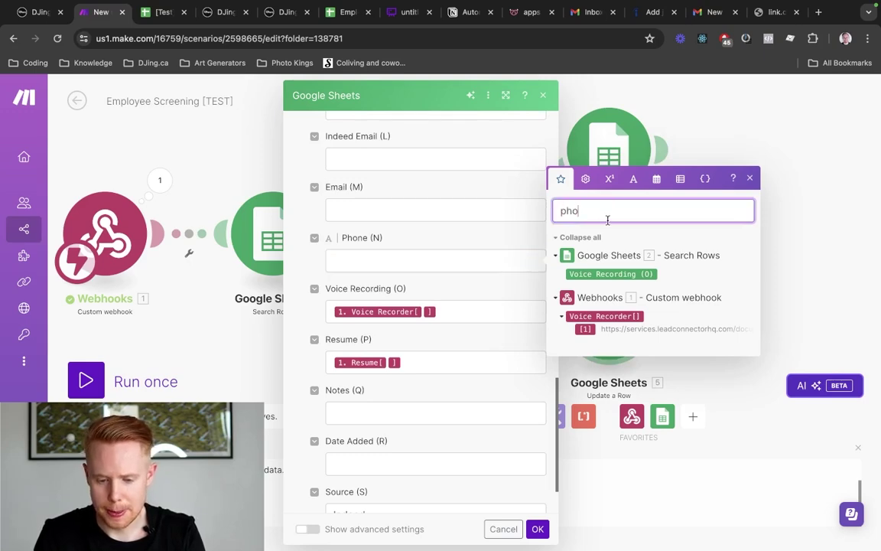
type("ne")
scroll(587, 269, "down", 2)
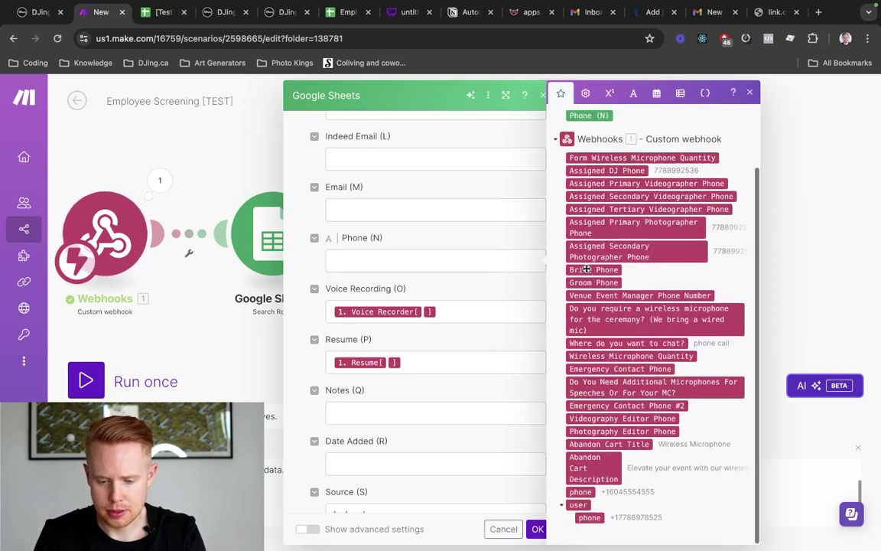
left_click(579, 493)
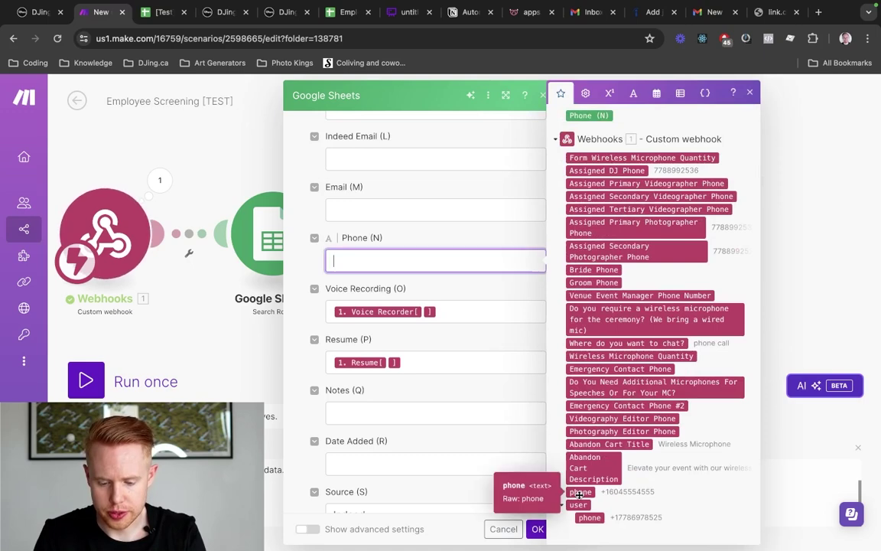
left_click(579, 494)
left_click(414, 208)
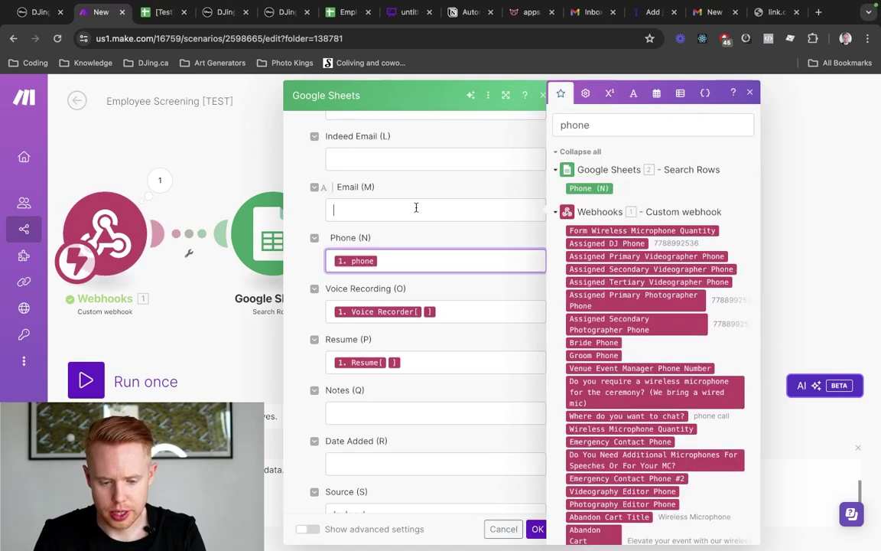
double_click(576, 125)
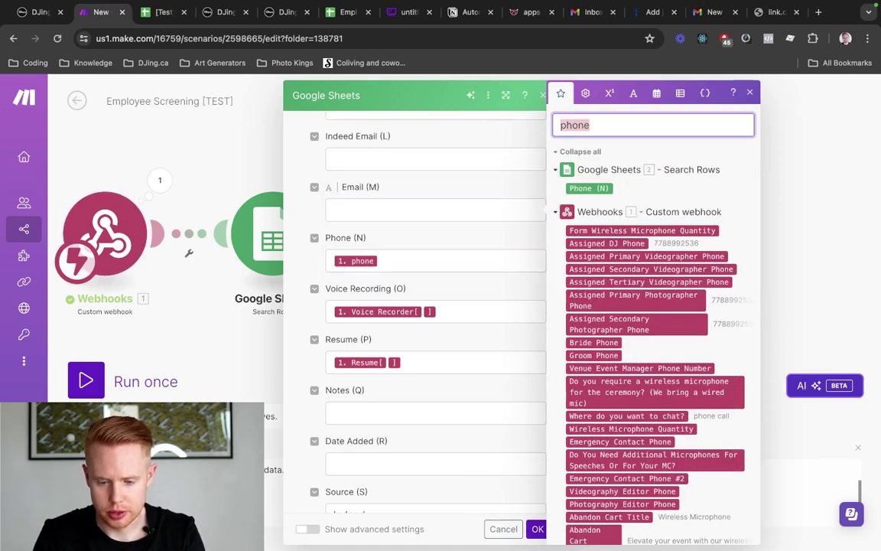
type("email")
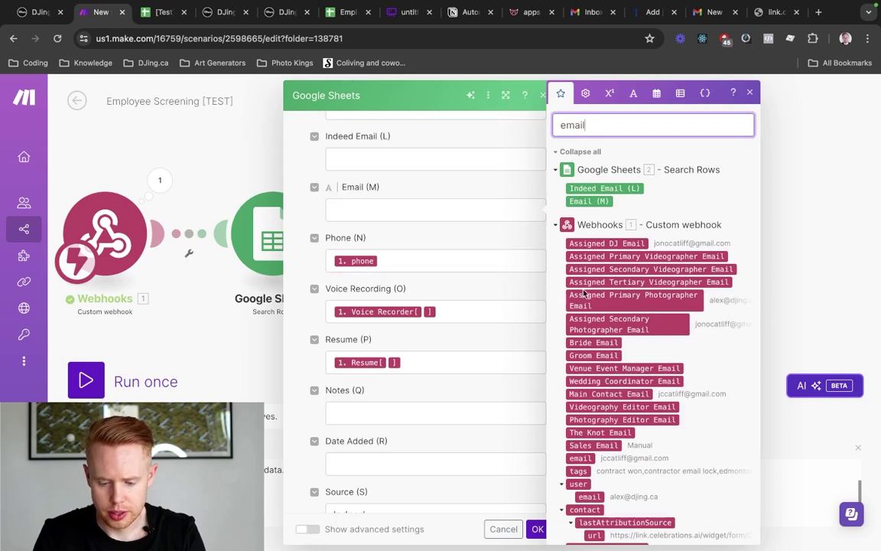
left_click(581, 458)
key("super+a")
key("super+c")
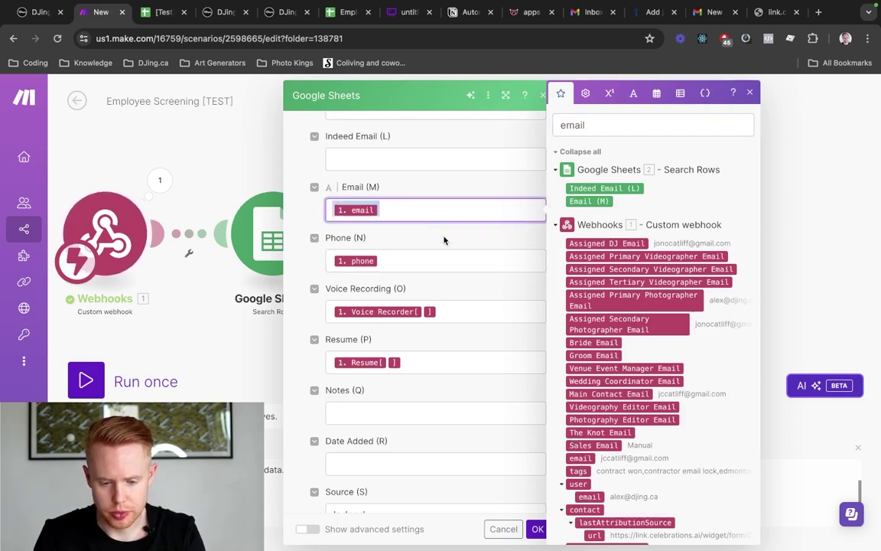
left_click(411, 158)
key("super+v")
Confirm the Update a Row mapping and save the scenario
scroll(413, 161, "up", 3)
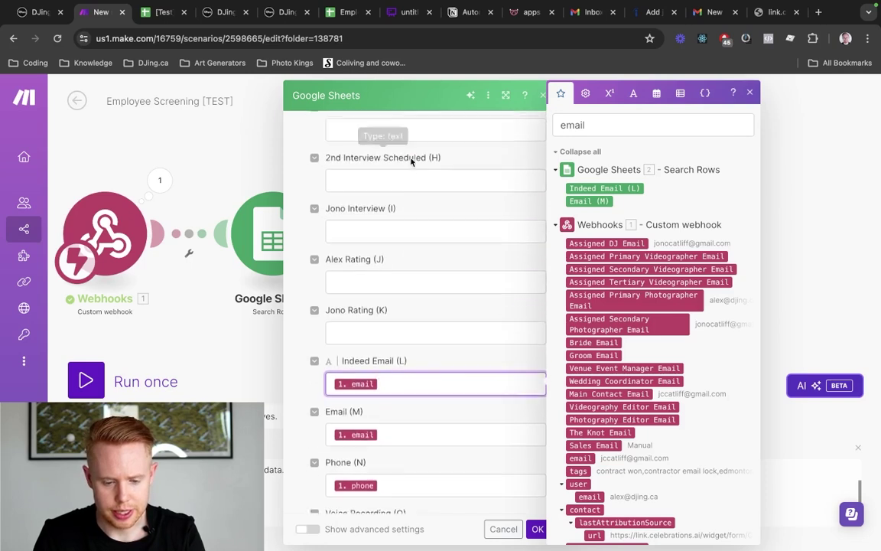
scroll(413, 378, "up", 3)
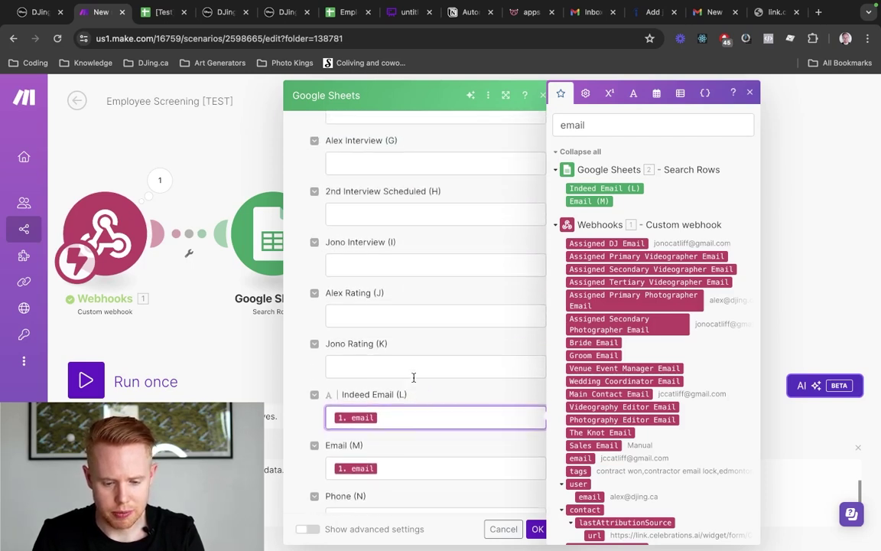
scroll(414, 379, "up", 2)
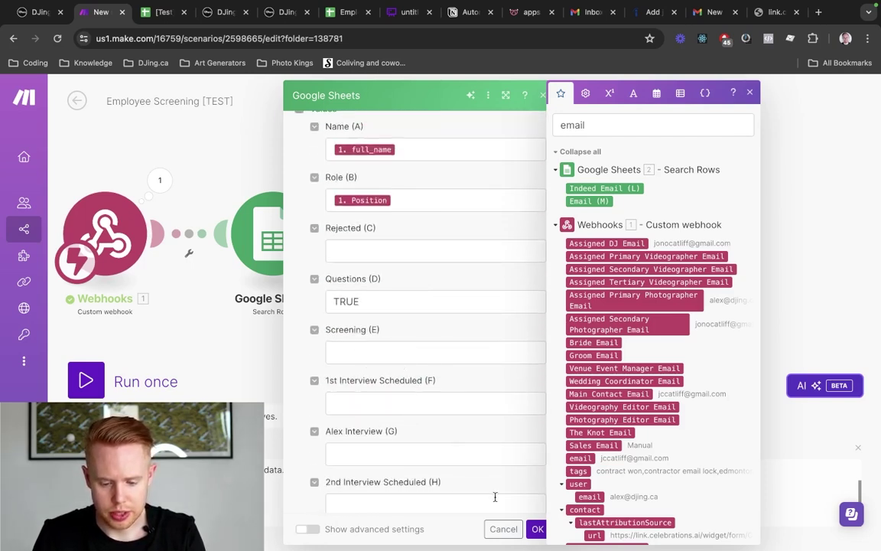
left_click(538, 530)
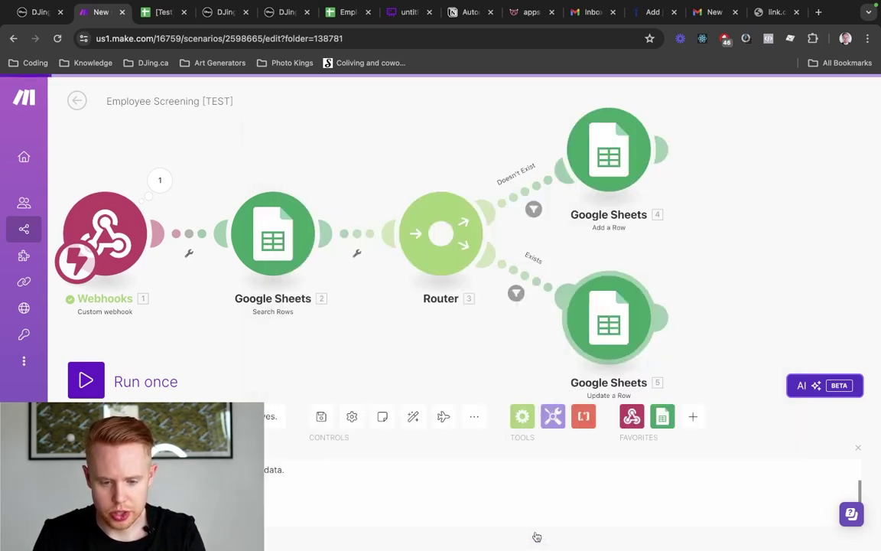
left_click(322, 417)
Pan across the Whimsical flowchart from Indeed Application through Interview Reminders
left_click(394, 20)
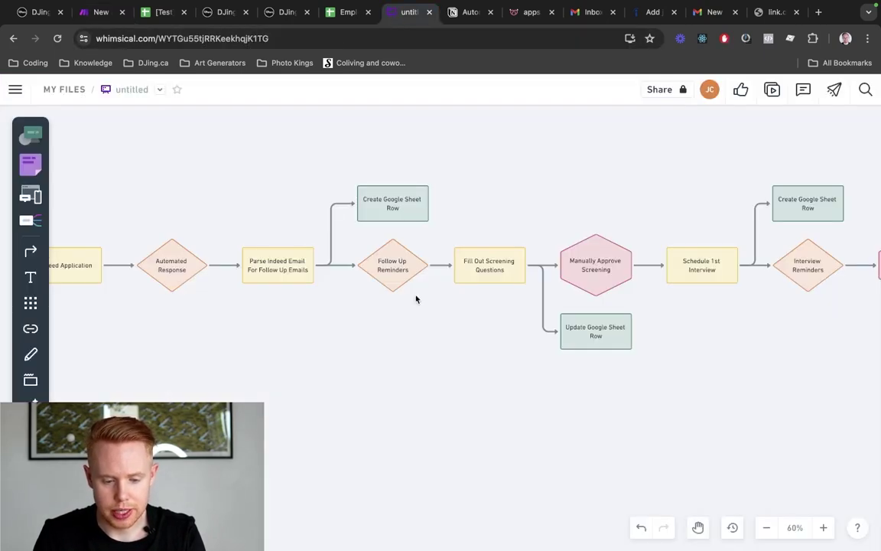
scroll(419, 338, "left", 3)
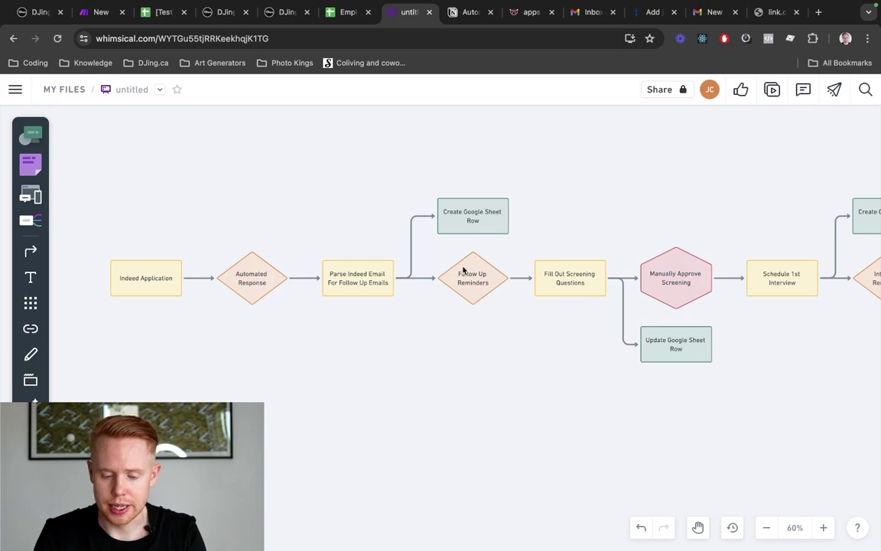
scroll(463, 270, "right", 3)
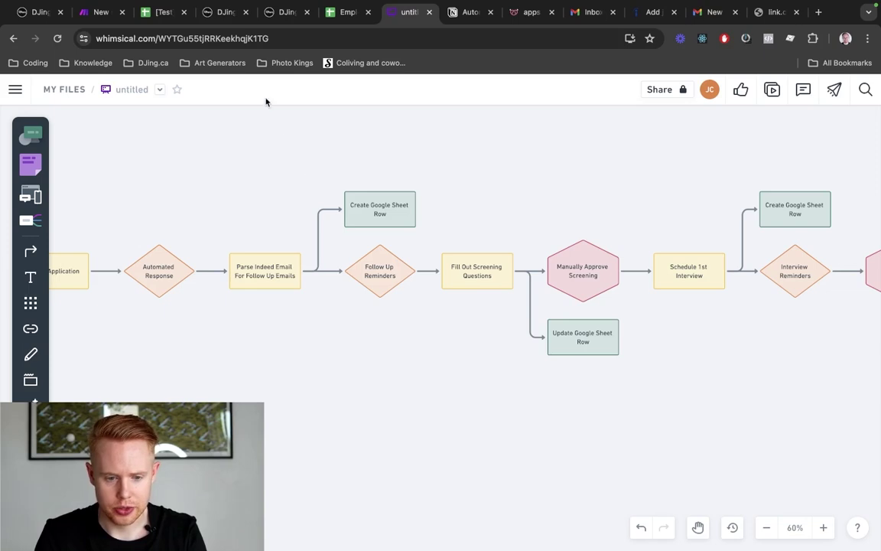
Rename the HighLevel workflow to 'Employee Screening [TEST]' and save it
left_click(226, 13)
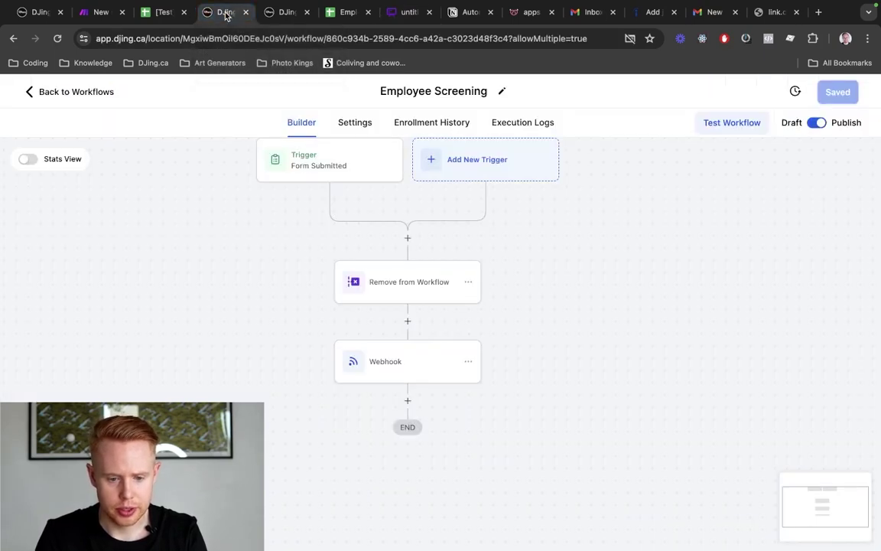
left_click(391, 91)
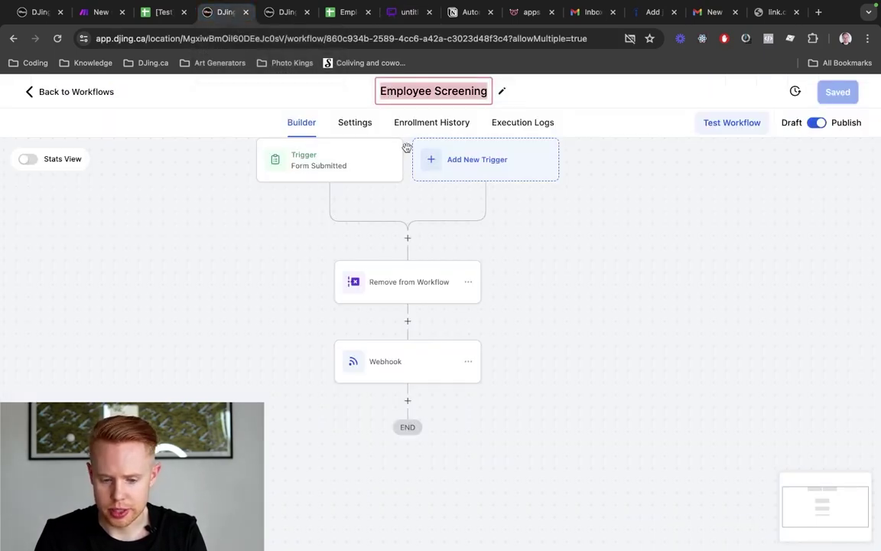
left_click(561, 287)
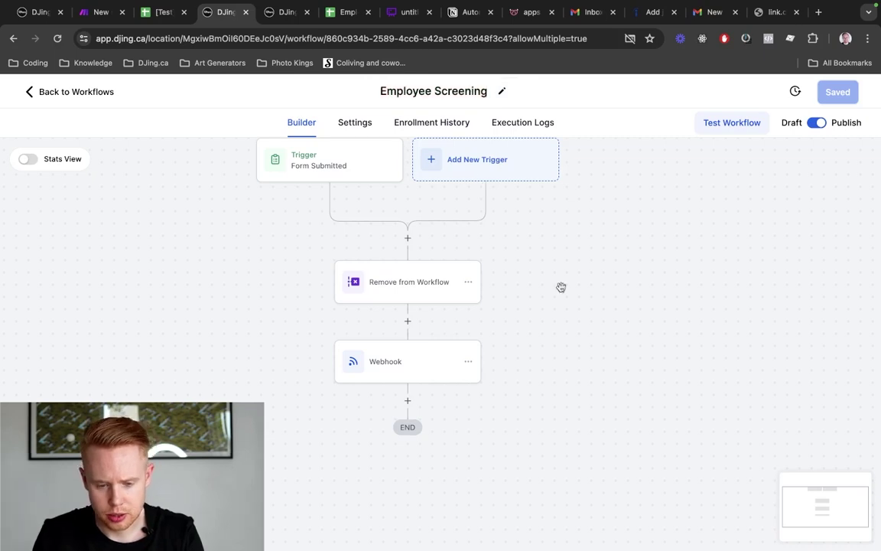
left_click(486, 93)
type("[TEST]")
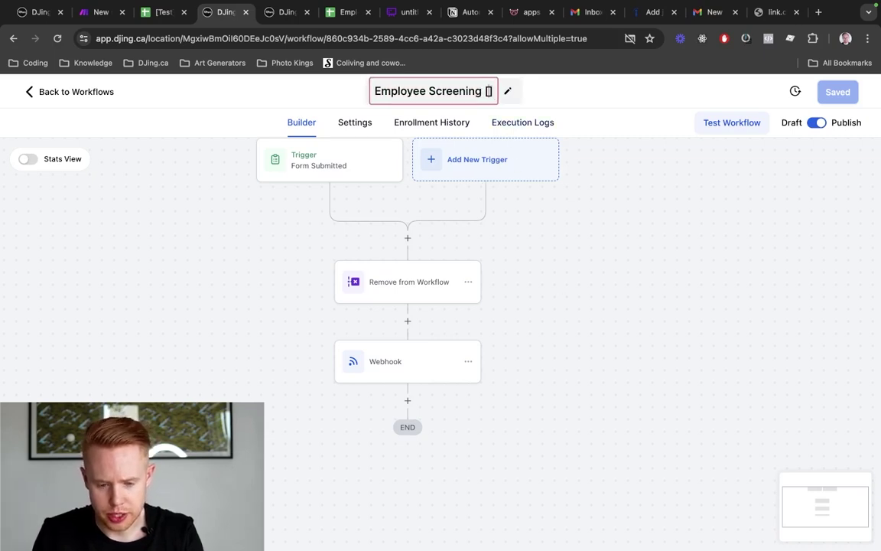
key("Return")
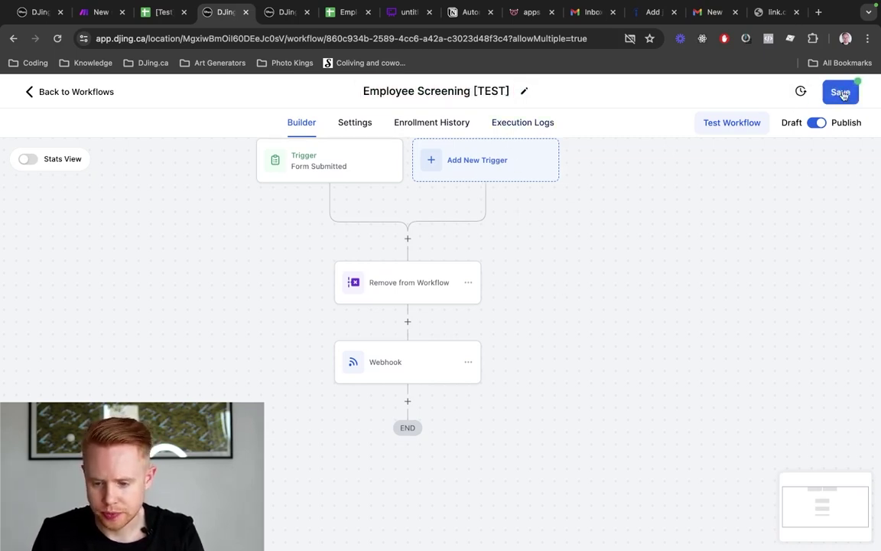
left_click(839, 92)
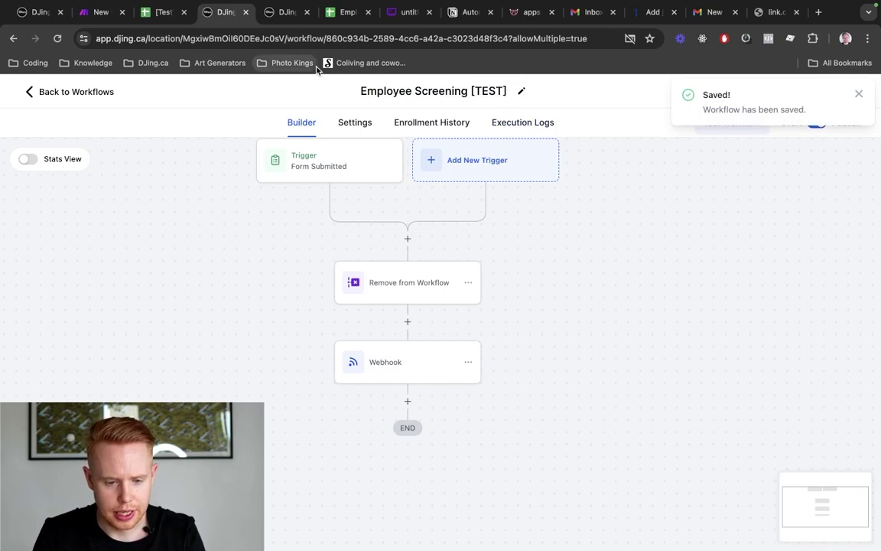
Run the Make.com scenario once so it waits for the webhook
key("ctrl+Tab")
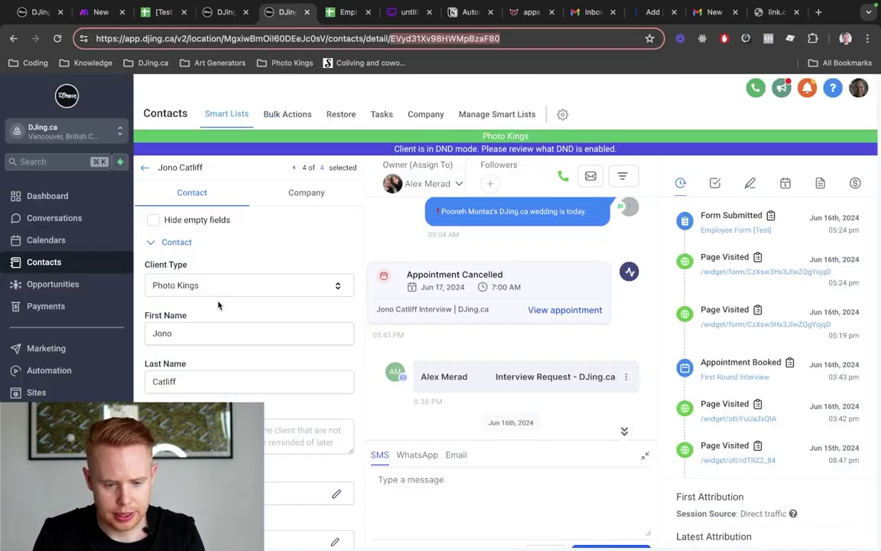
key("ctrl+shift+Tab")
key("ctrl+shift+Tab")
key("ctrl+shift+Tab")
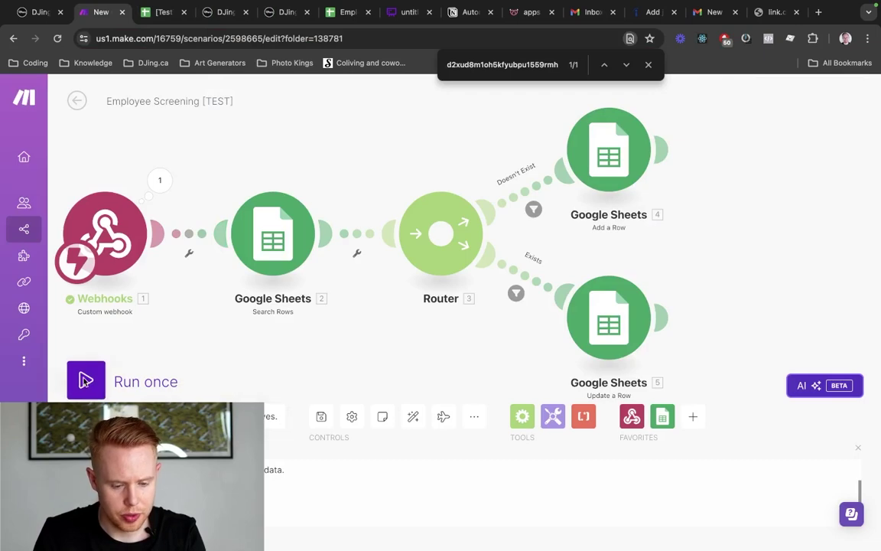
left_click(85, 381)
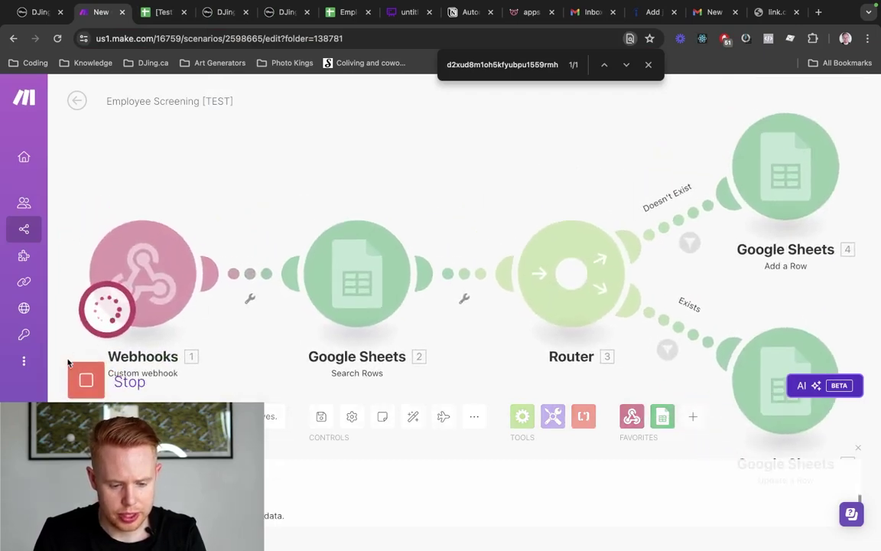
On the contact's page, begin adding the contact to a workflow under Automation
key("ctrl+Tab")
key("ctrl+Tab")
key("ctrl+Tab")
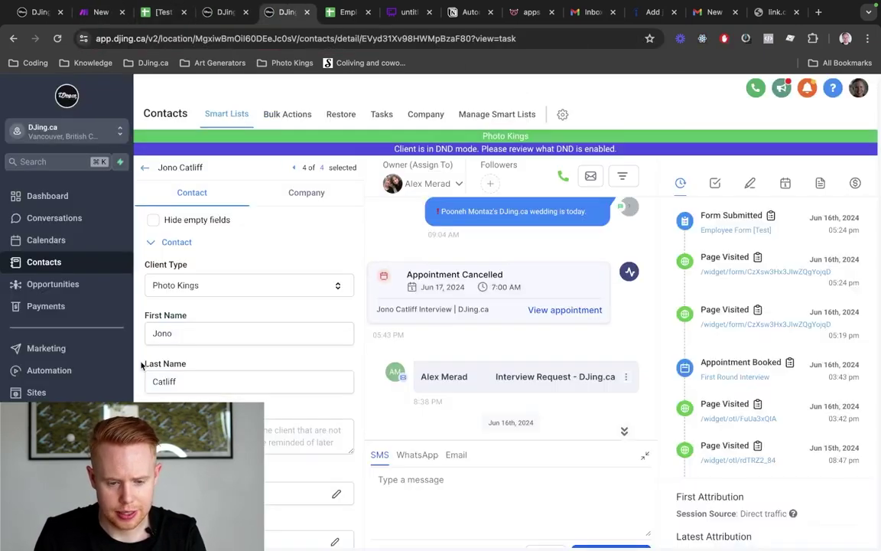
scroll(238, 388, "down", 5)
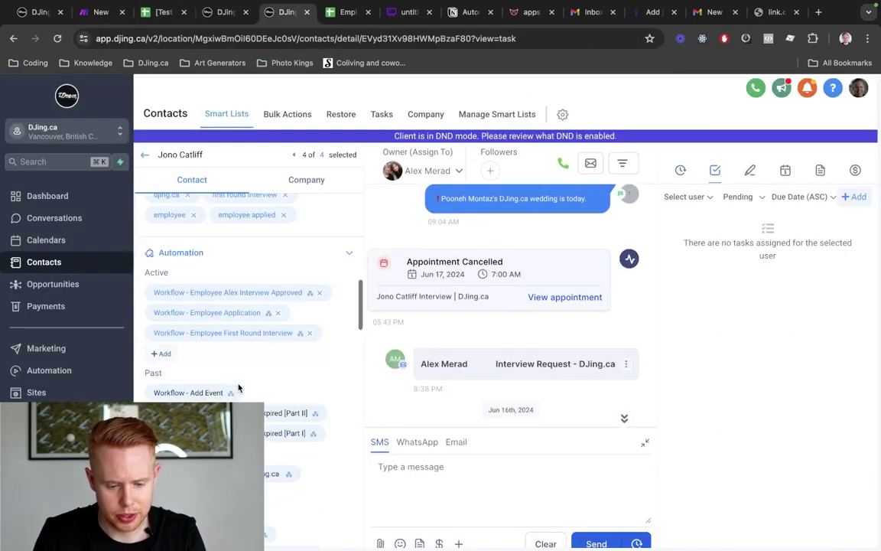
left_click(165, 357)
left_click(357, 174)
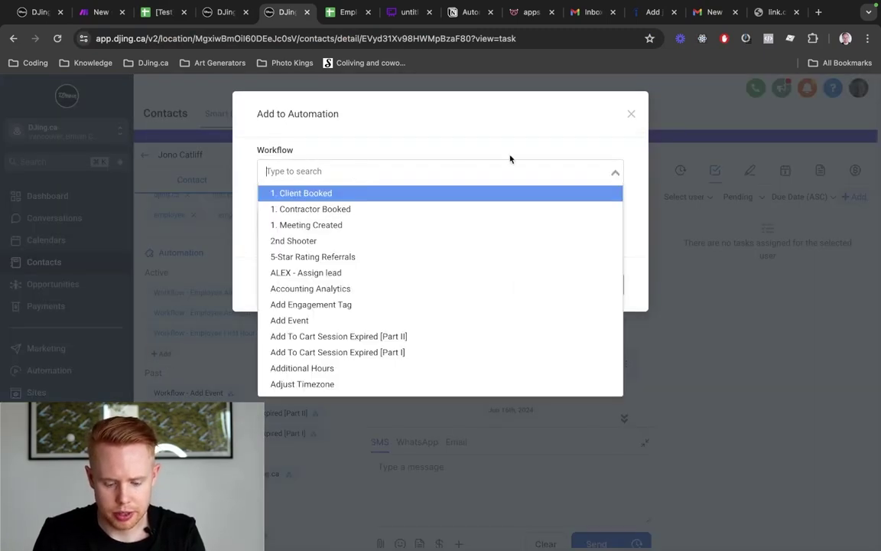
key("super+v")
key("super+a")
key("BackSpace")
Enroll the contact in Employee Screening [TEST] and return to the Make.com run
key("ctrl+shift+Tab")
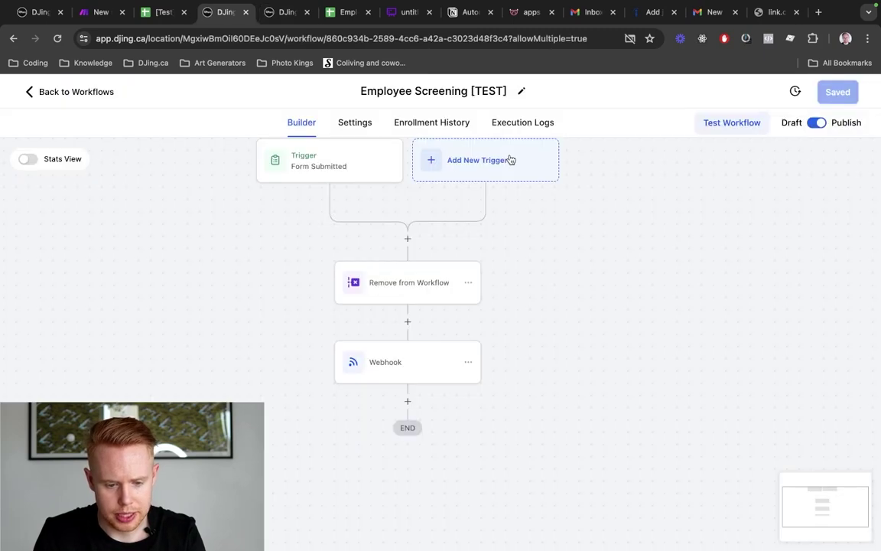
left_click(469, 92)
left_click_drag(469, 92, 361, 91)
key("super+c")
key("ctrl+Tab")
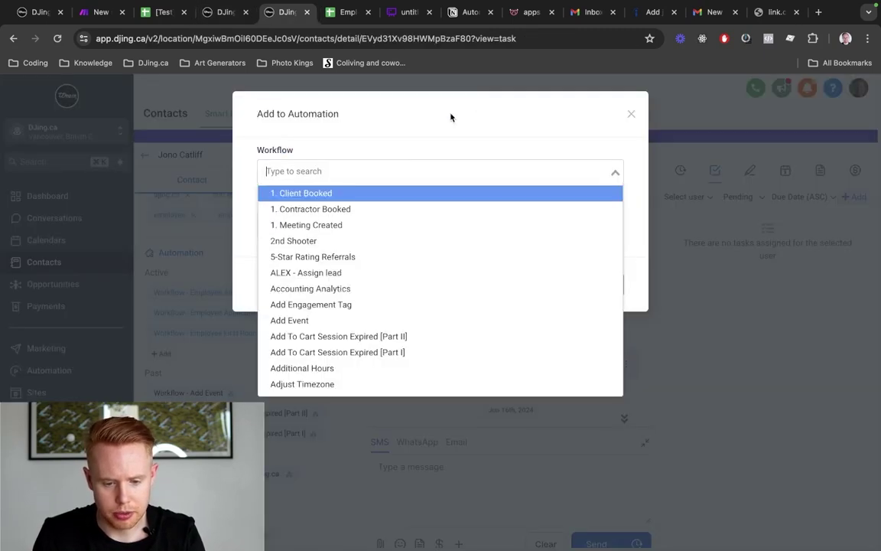
key("super+v")
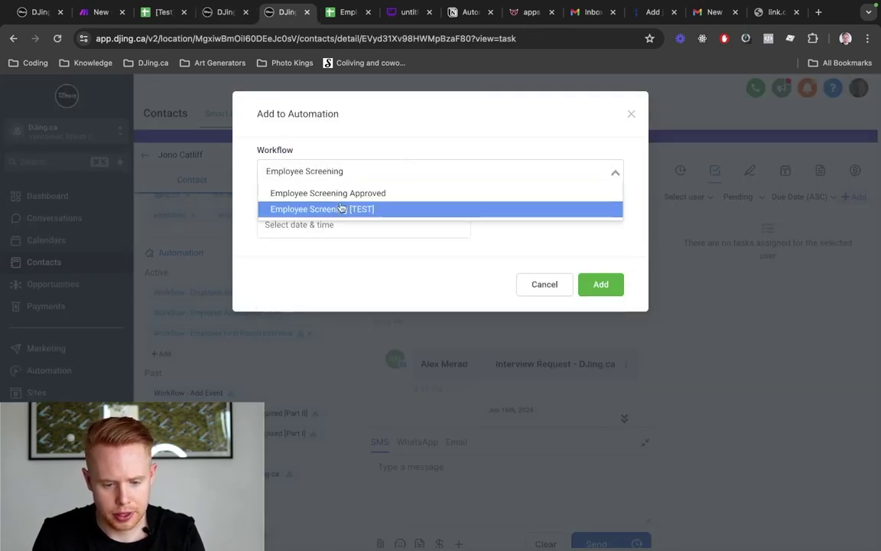
left_click(341, 211)
left_click(599, 285)
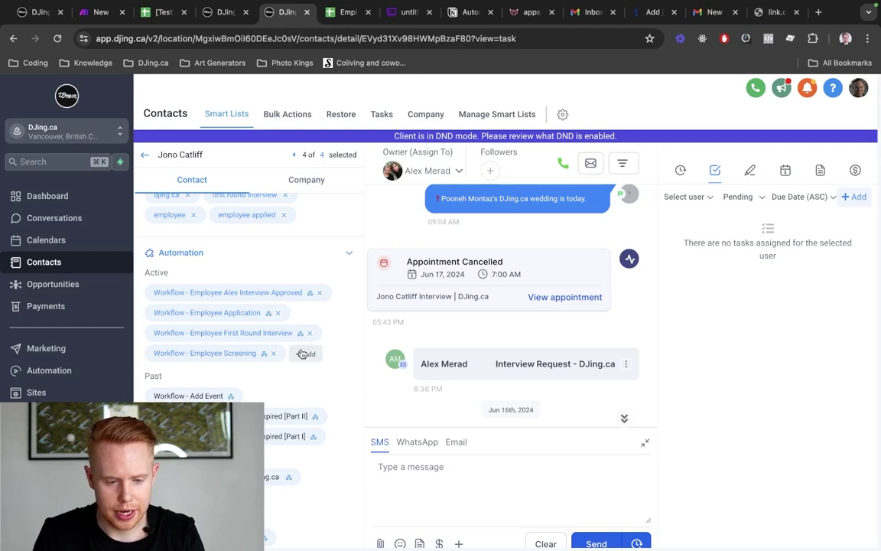
key("ctrl+Tab")
key("ctrl+2")
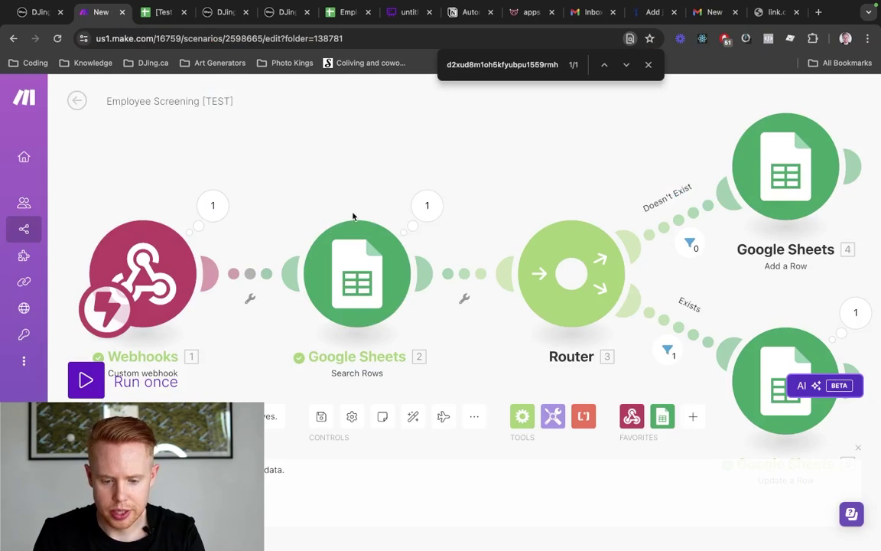
scroll(353, 217, "right", 2)
scroll(353, 217, "down", 2)
left_click(385, 179)
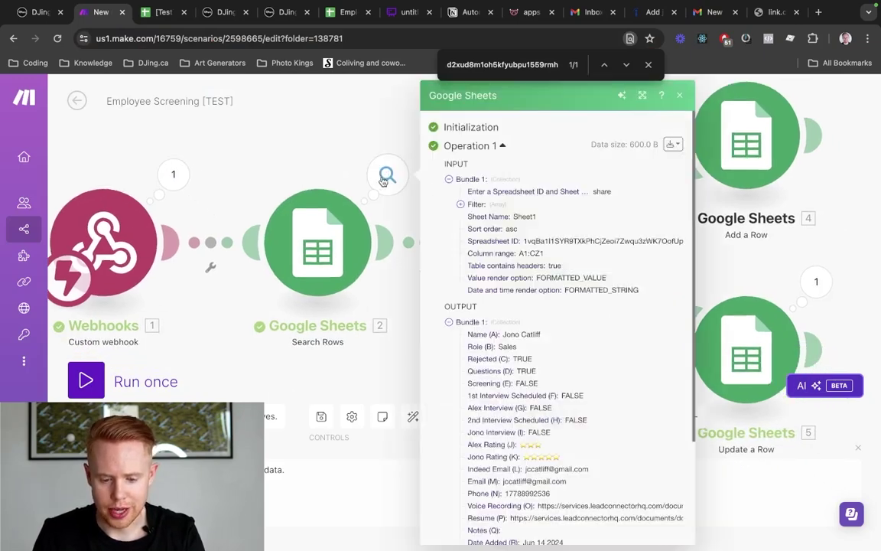
scroll(580, 361, "down", 1)
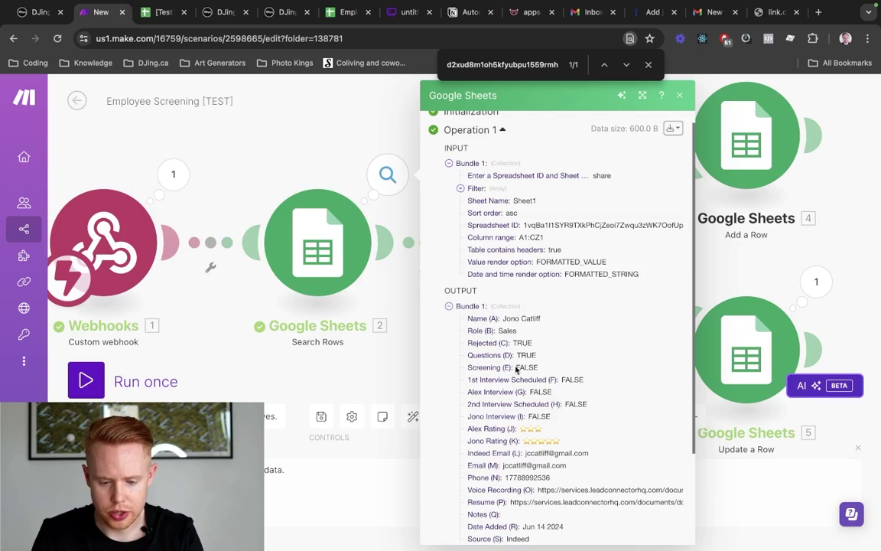
scroll(516, 370, "down", 3)
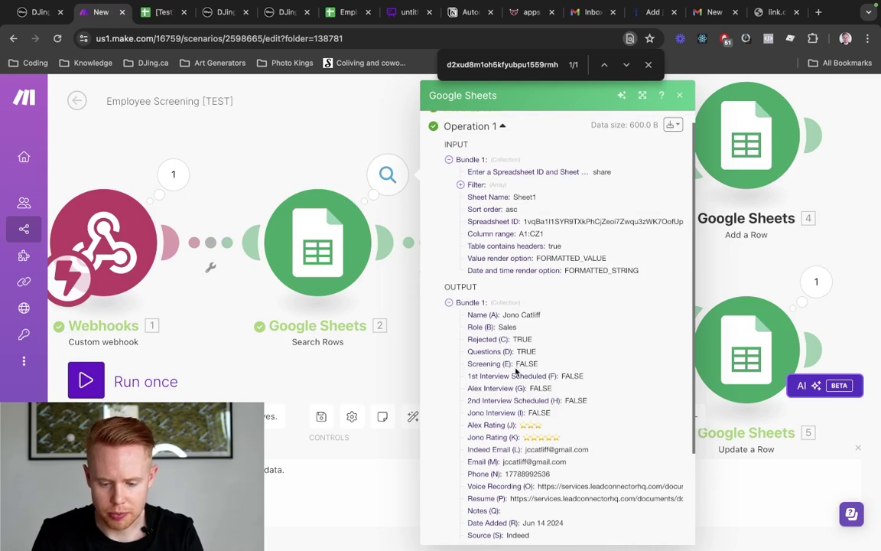
left_click(301, 169)
scroll(413, 153, "right", 2)
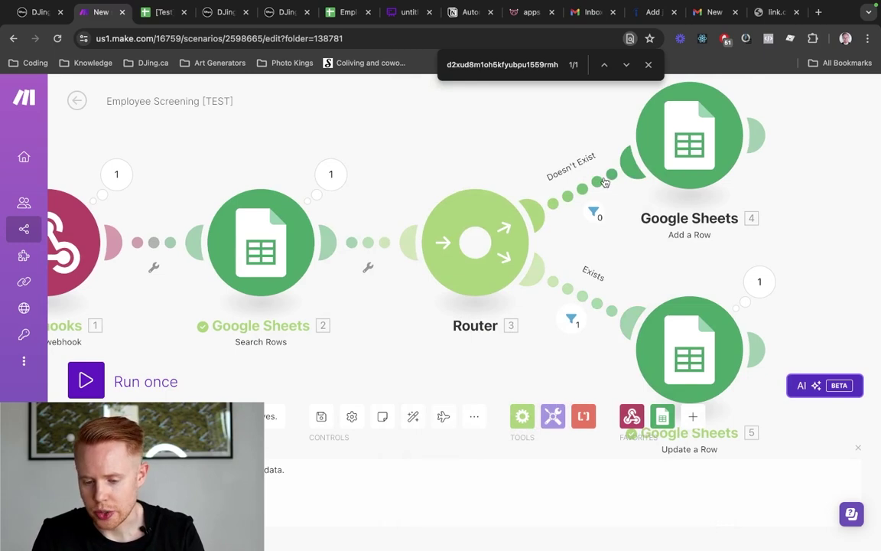
scroll(605, 182, "down", 3)
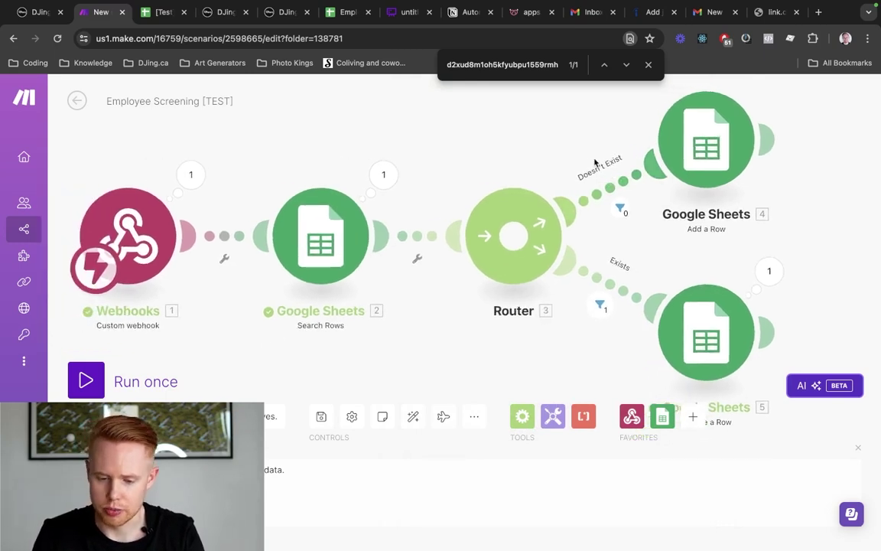
scroll(563, 149, "right", 4)
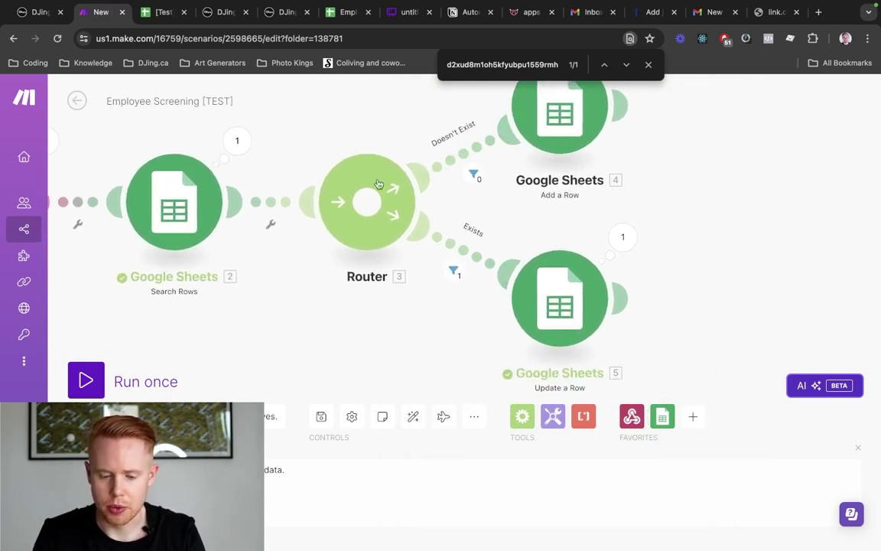
Delete the contents of row 2 in the [Test] Employee Hire sheet, then return to Make.com
key("ctrl+Tab")
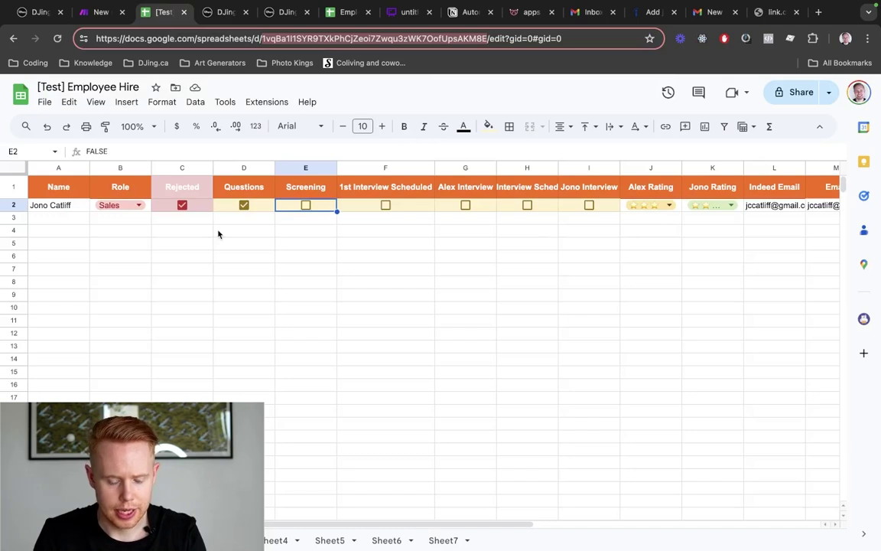
scroll(218, 234, "right", 6)
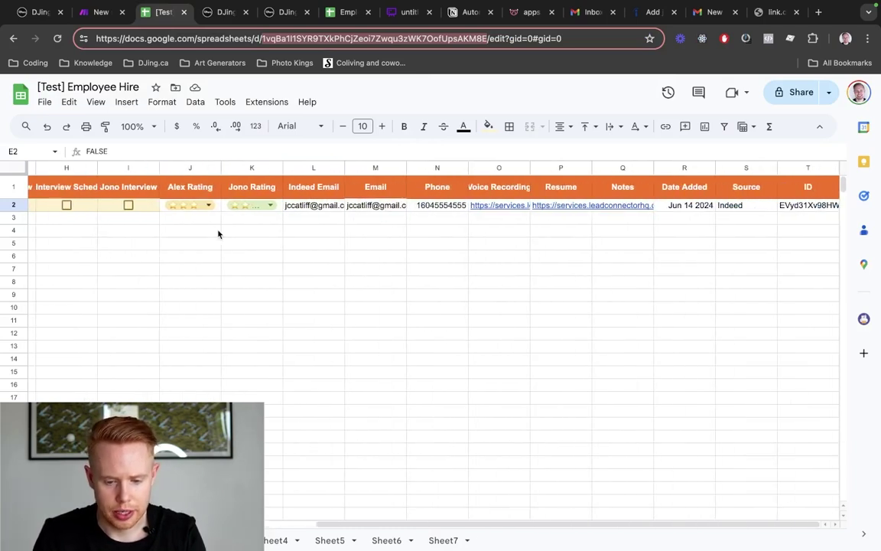
scroll(626, 223, "left", 7)
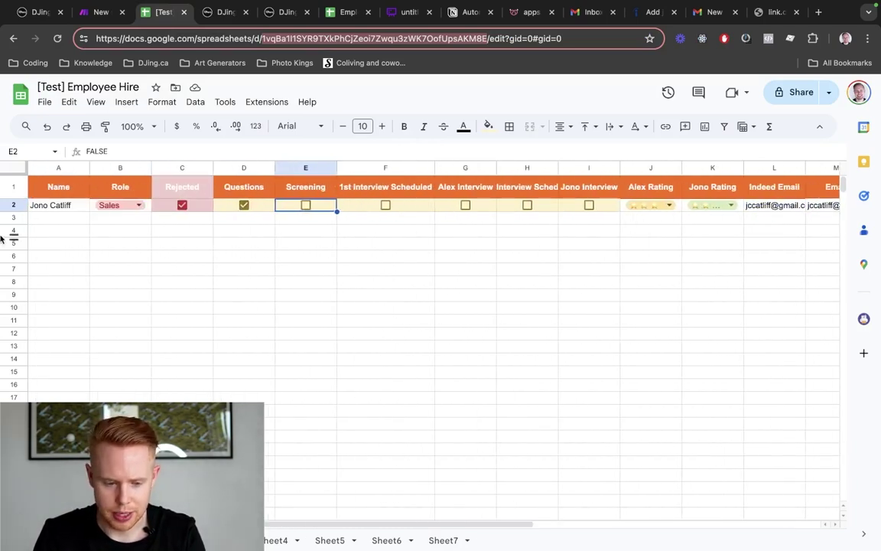
left_click(13, 205)
key("Delete")
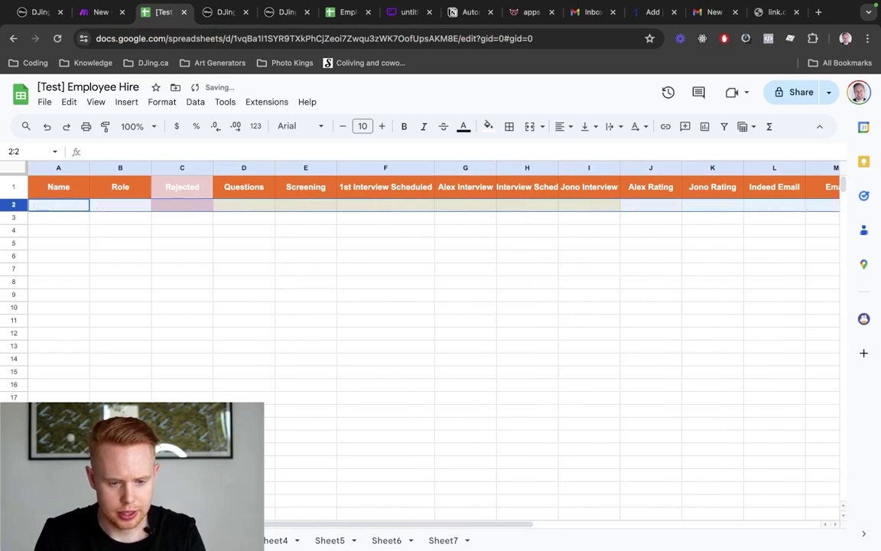
key("ctrl+shift+Tab")
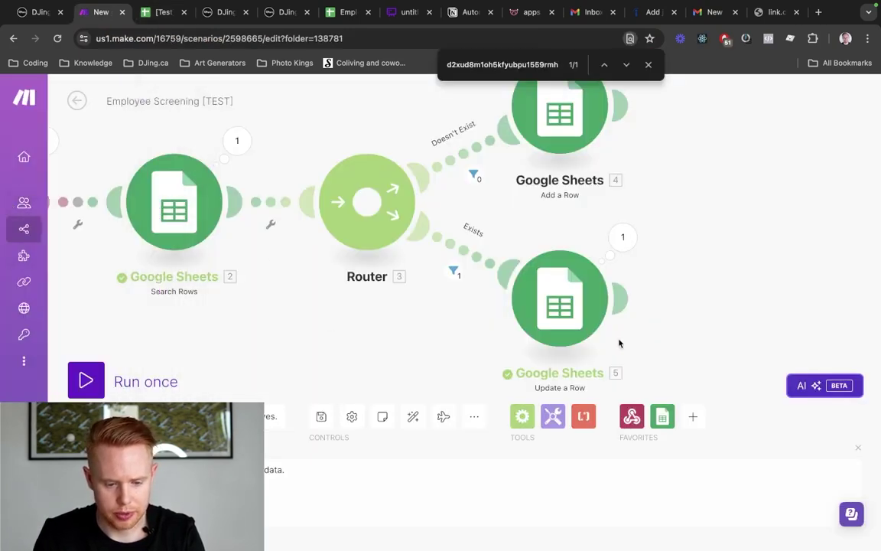
left_click_drag(291, 356, 572, 359)
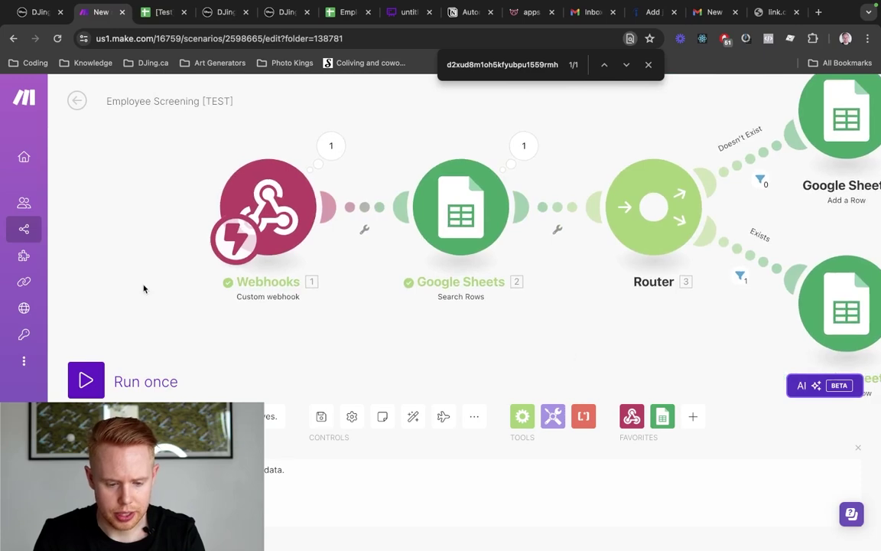
Run the scenario once and re-add the contact to Employee Screening [TEST] in DJing.ca
left_click(101, 383)
key("ctrl+Tab")
key("ctrl+Tab")
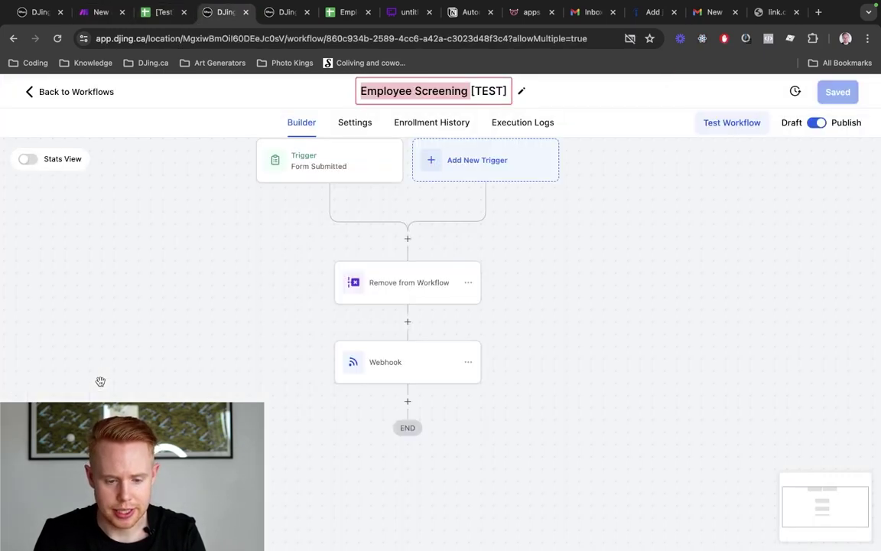
key("ctrl+Tab")
left_click(303, 354)
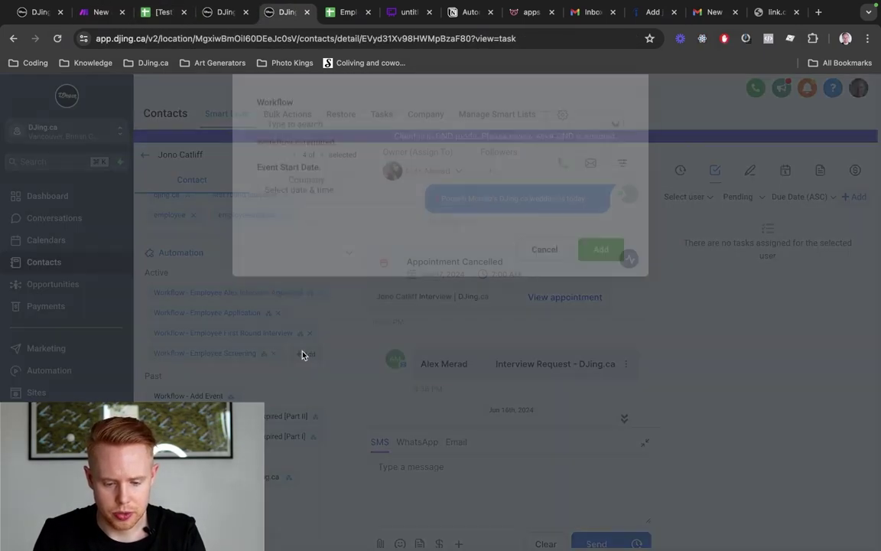
left_click(387, 170)
type("Employee Screening")
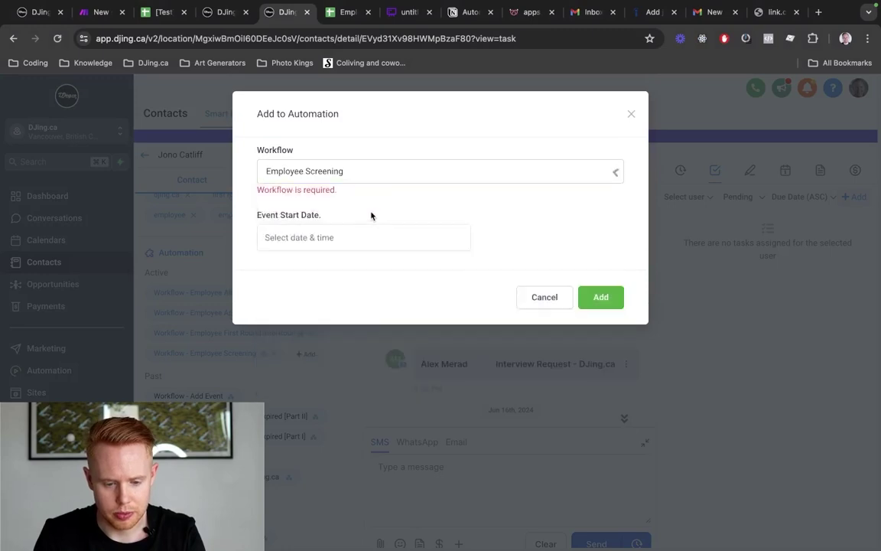
left_click(372, 211)
left_click(597, 284)
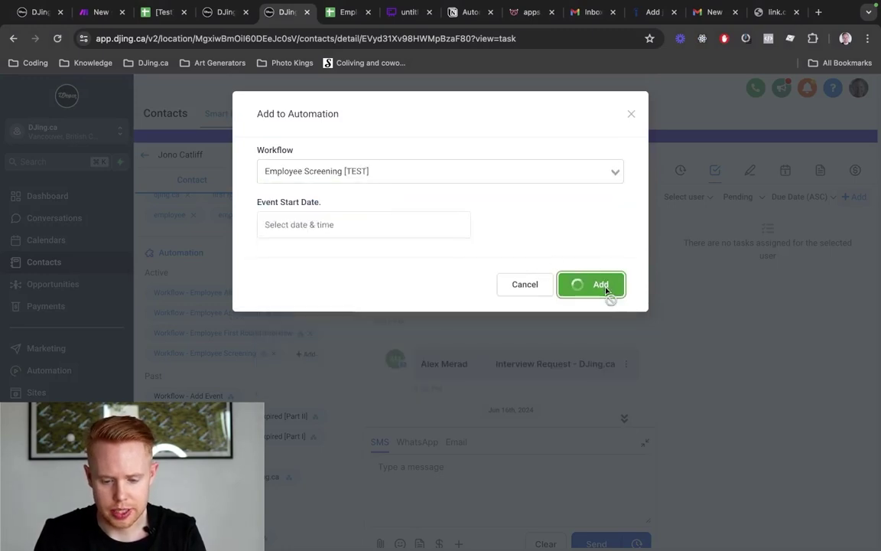
key("ctrl+shift+Tab")
key("ctrl+shift+Tab")
key("ctrl+shift+Tab")
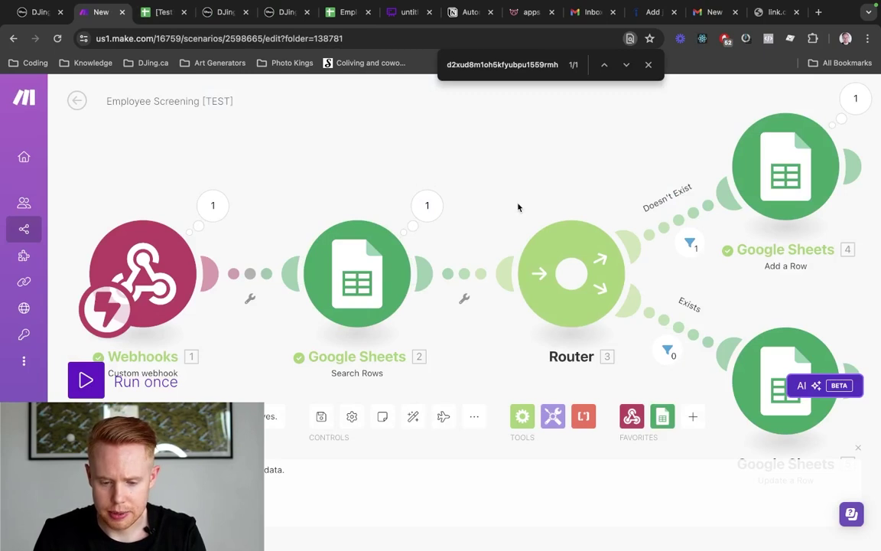
Zoom out the Make.com canvas and check the refilled row 2 in the Employee Hire sheet
scroll(519, 207, "down", 1)
scroll(518, 208, "down", 1)
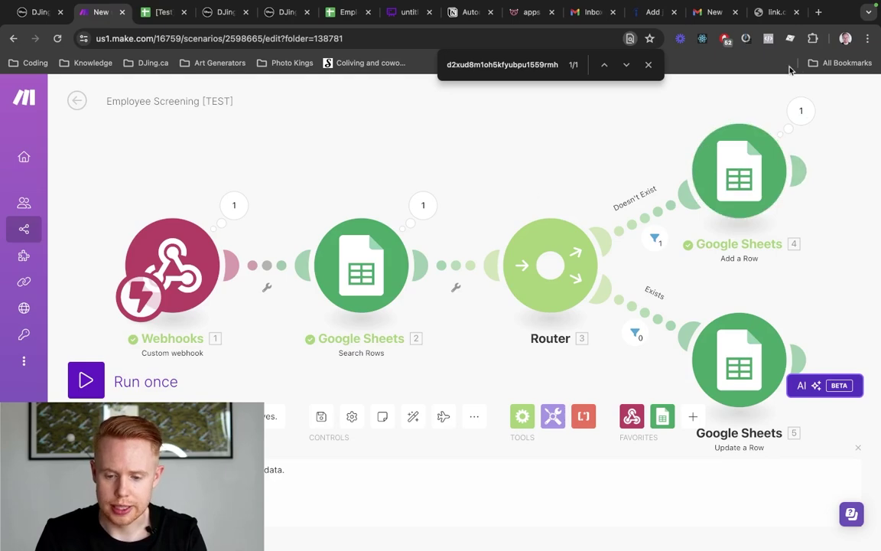
key("ctrl+Tab")
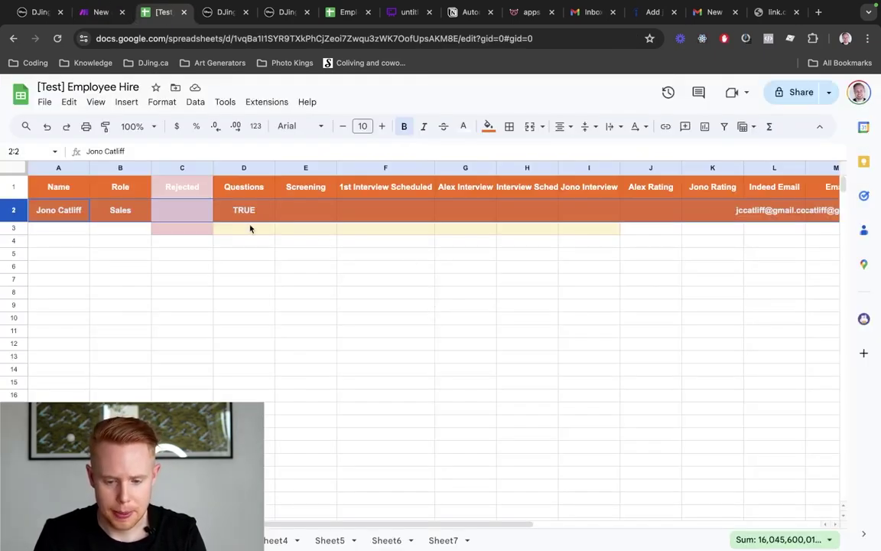
Remove the fill colour and reset the text colour on row 3
scroll(384, 190, "right", 10)
scroll(385, 192, "left", 8)
scroll(385, 191, "left", 3)
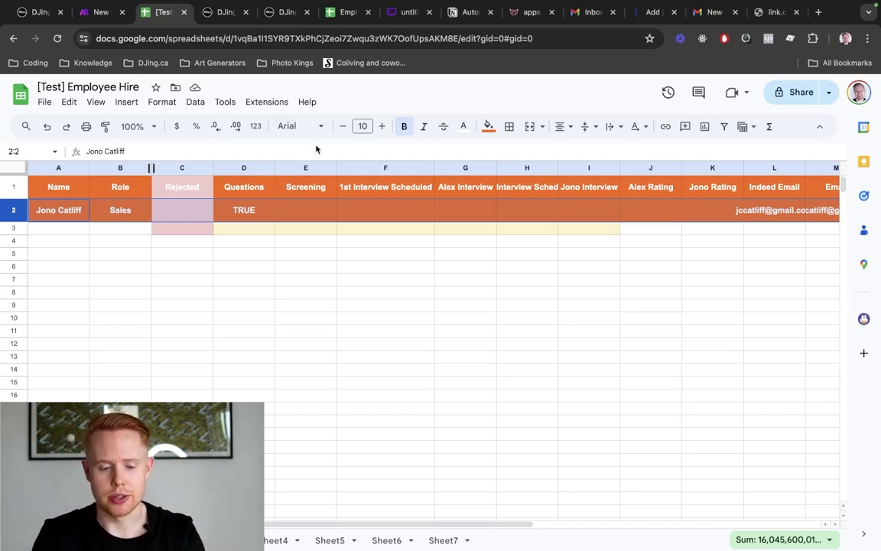
left_click(488, 126)
left_click(498, 150)
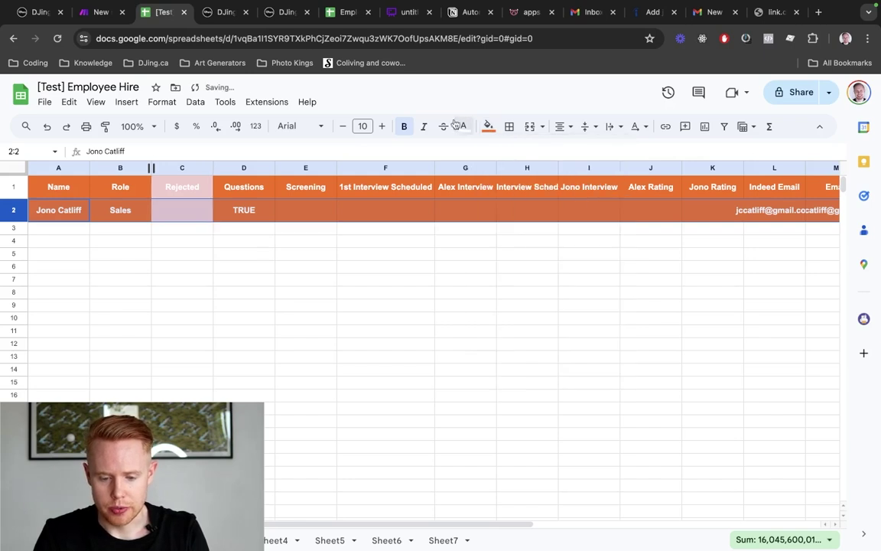
left_click(460, 126)
left_click(474, 150)
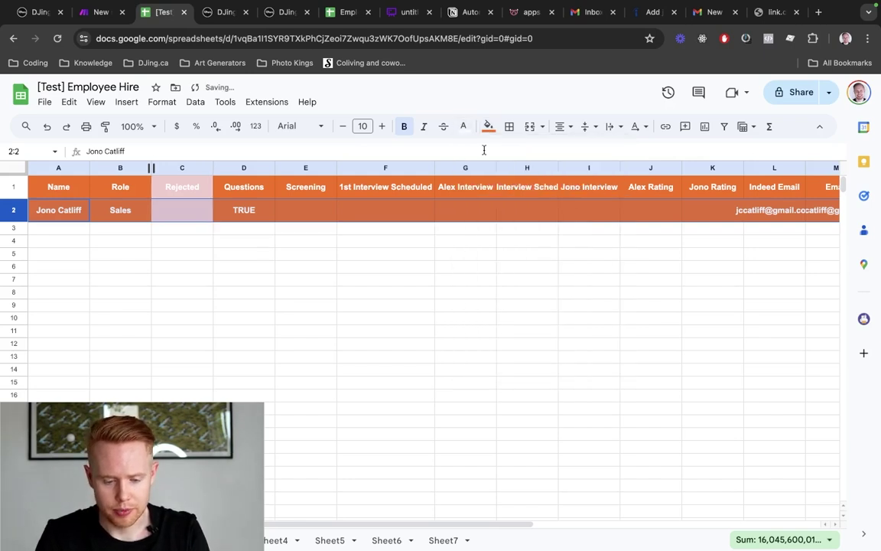
left_click(449, 266)
key("ctrl+z")
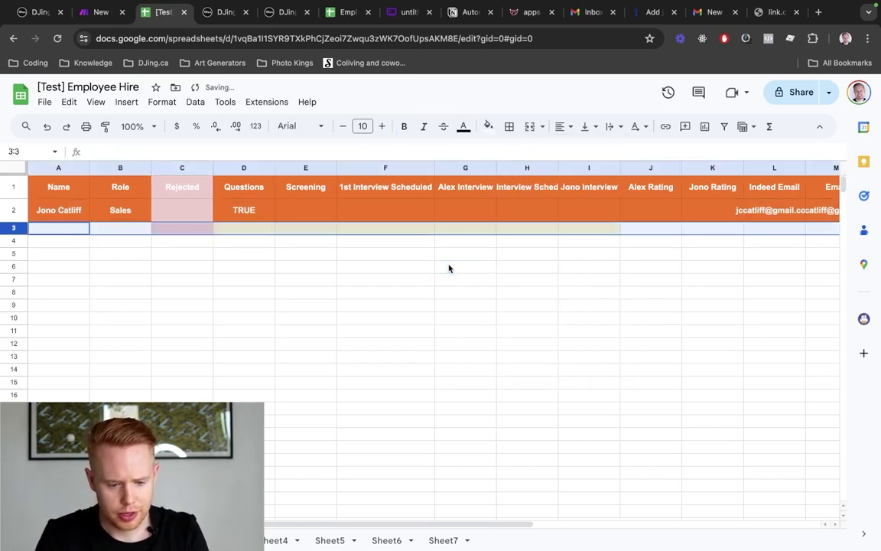
key("ctrl+y")
Clear the orange fill from row 2
left_click(13, 210)
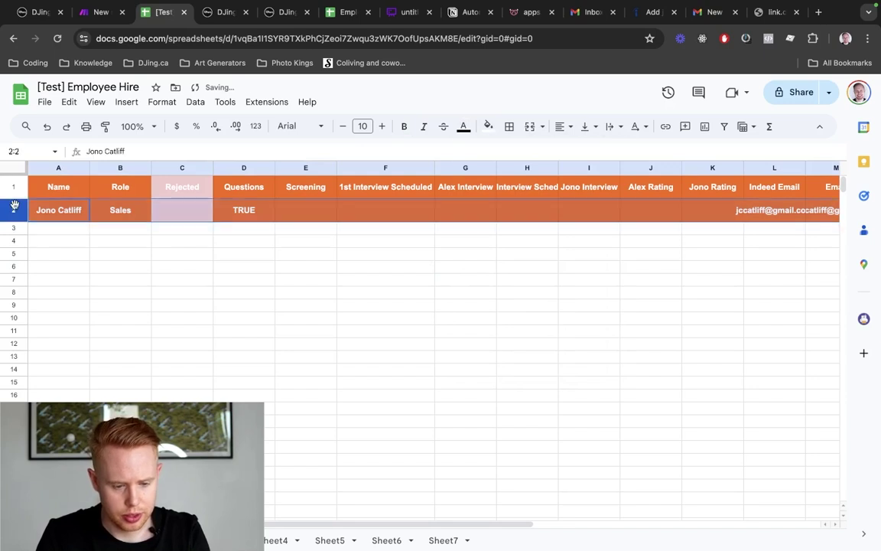
left_click(488, 127)
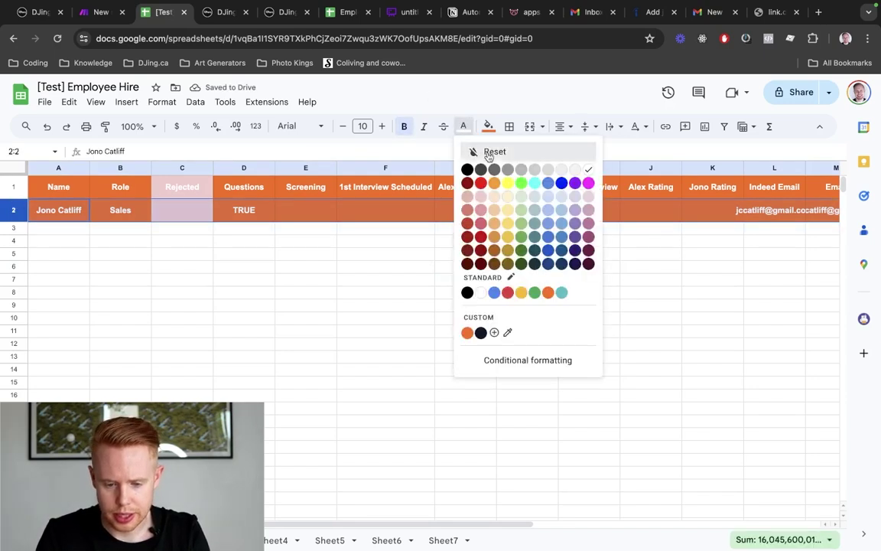
left_click(472, 151)
left_click(488, 126)
left_click(498, 147)
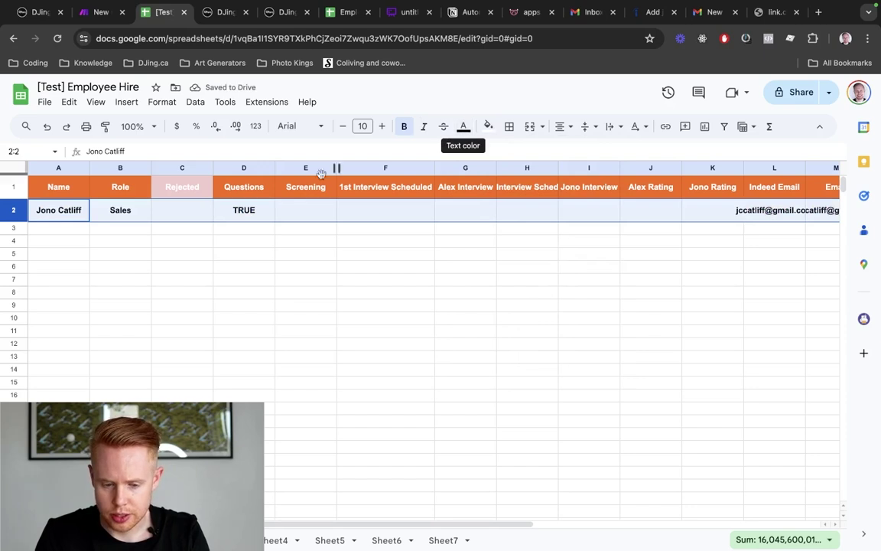
left_click(314, 211)
Clear C2:I2, turn it into checkboxes, and tick only Questions in D2
left_click(172, 210)
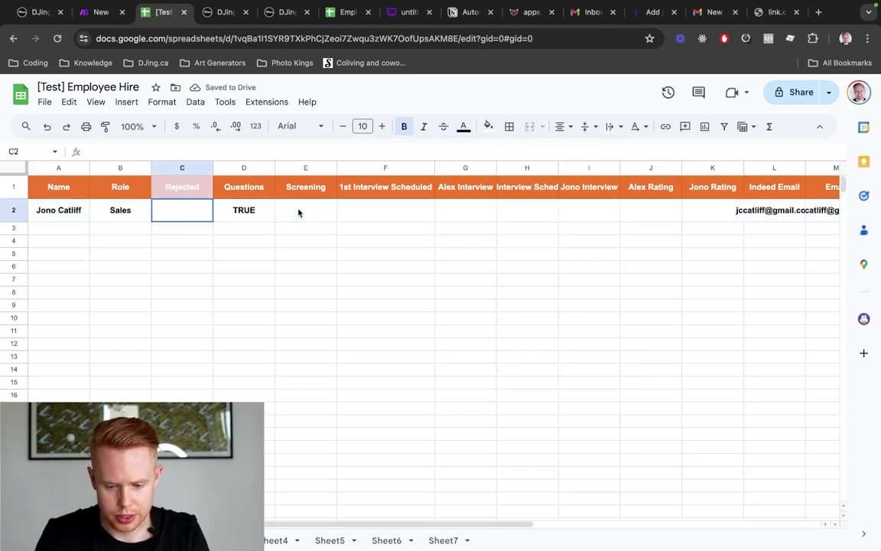
left_click_drag(299, 212, 535, 213)
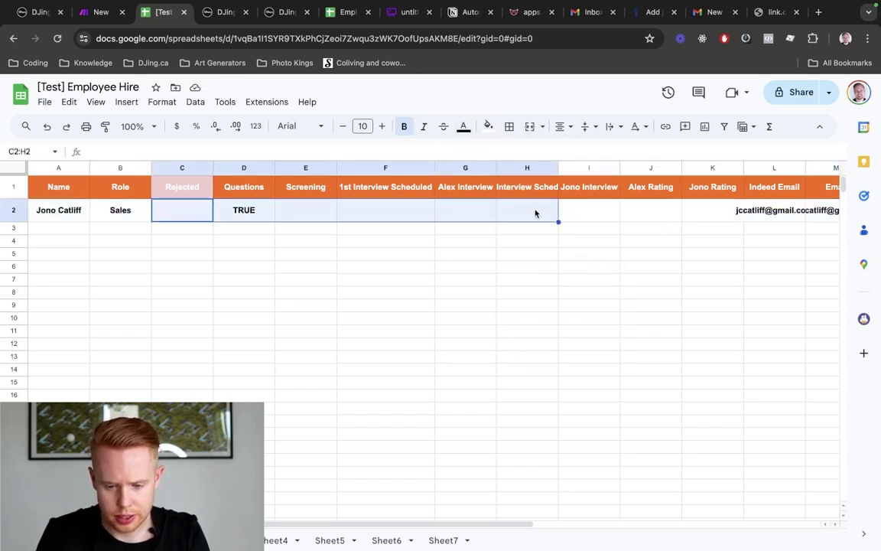
key("Delete")
key("shift+Right")
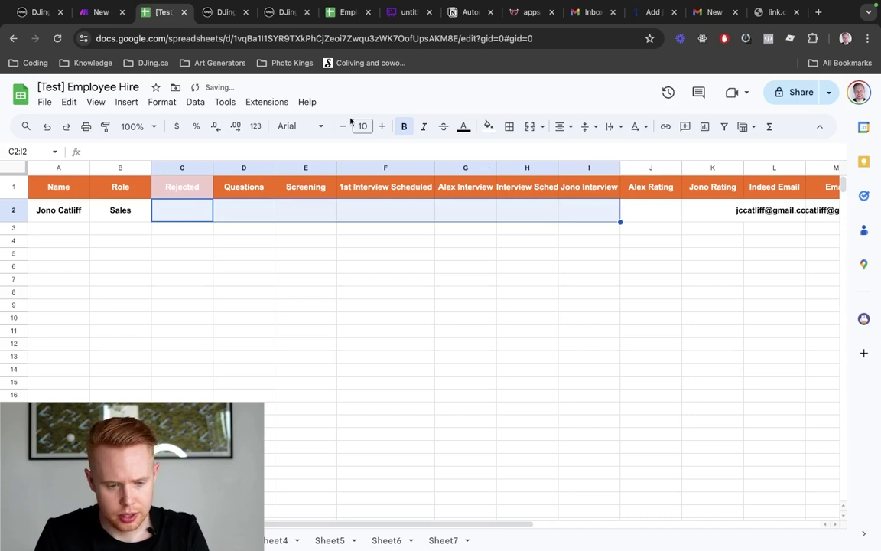
left_click(127, 101)
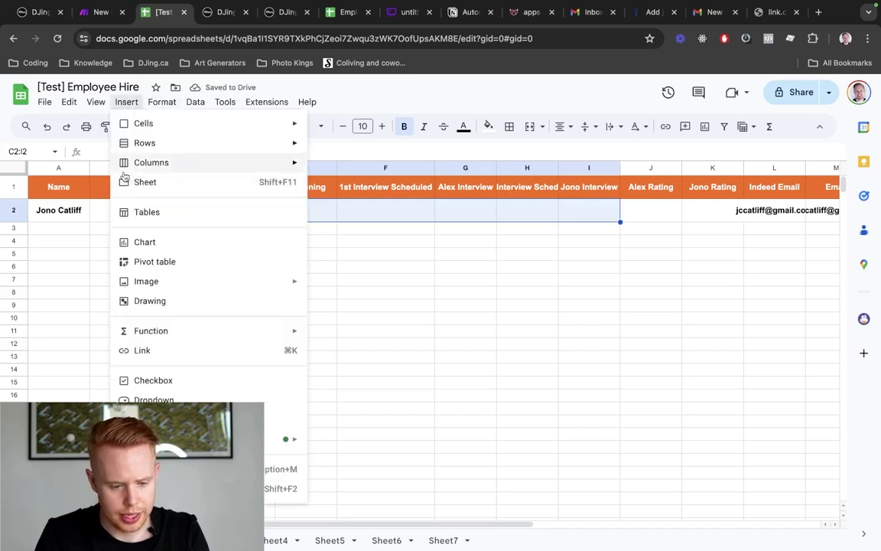
left_click(151, 380)
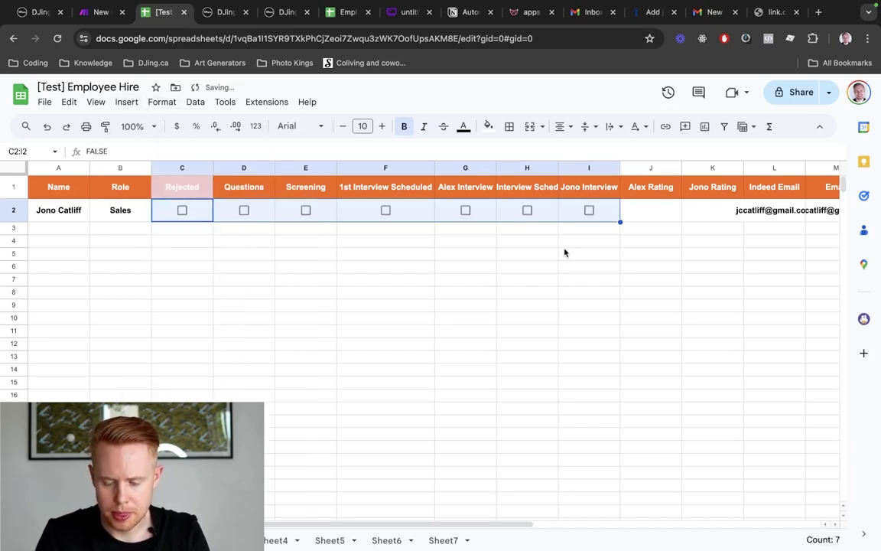
left_click(450, 278)
left_click(245, 211)
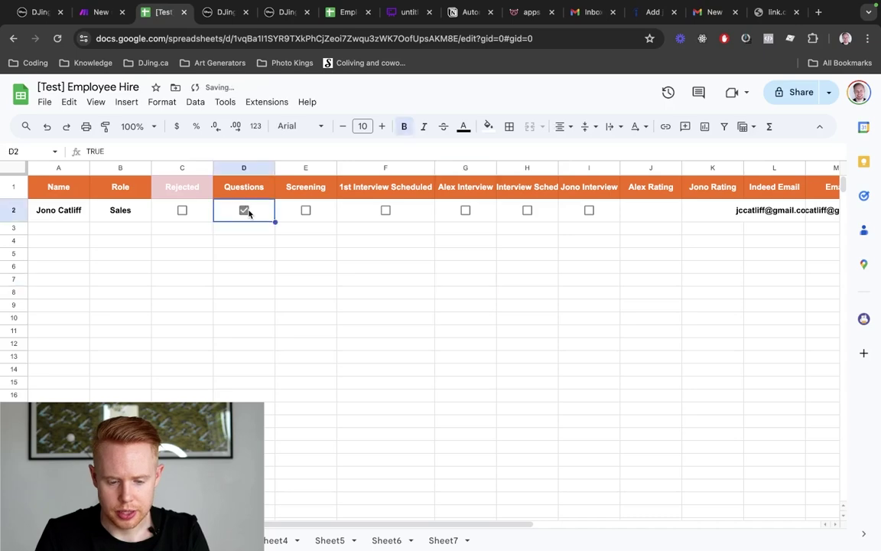
left_click(673, 349)
scroll(673, 350, "right", 10)
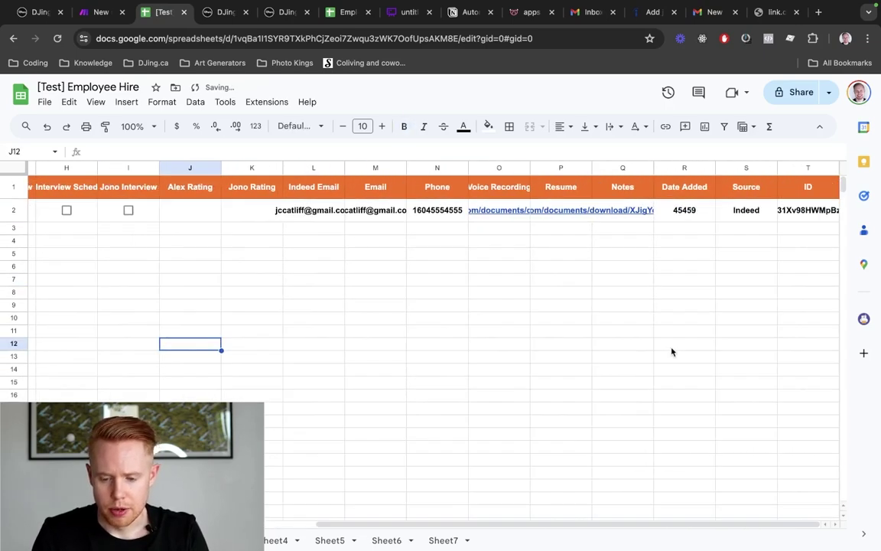
scroll(672, 351, "left", 10)
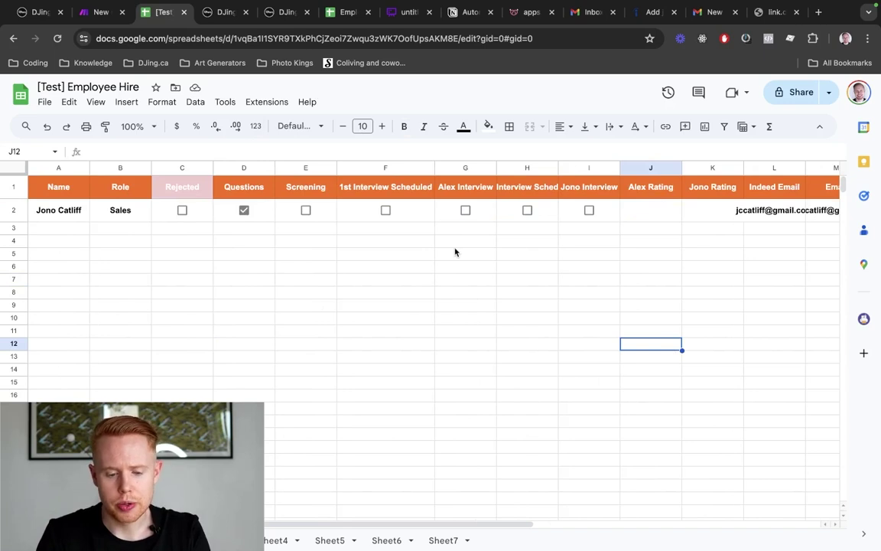
left_click(6, 209)
Unbold row 2's text and discard stray typing in B6
key("super+b")
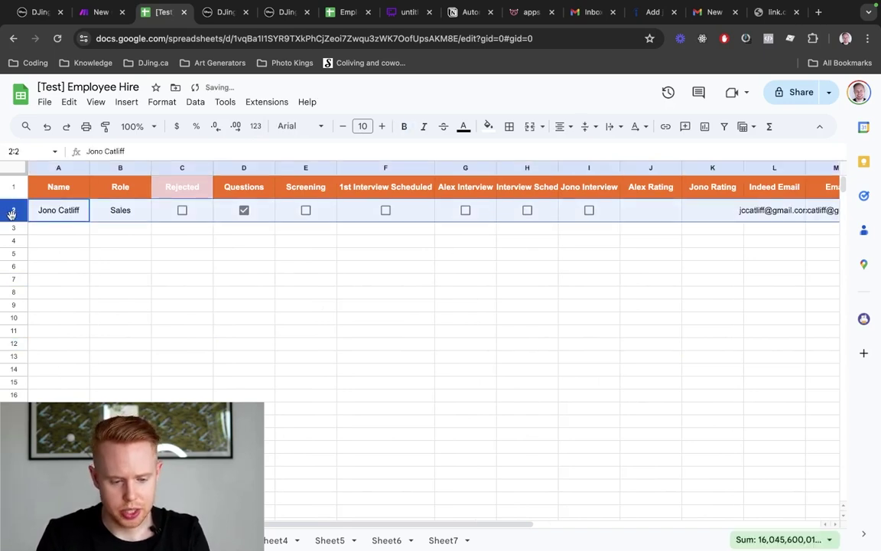
left_click(121, 265)
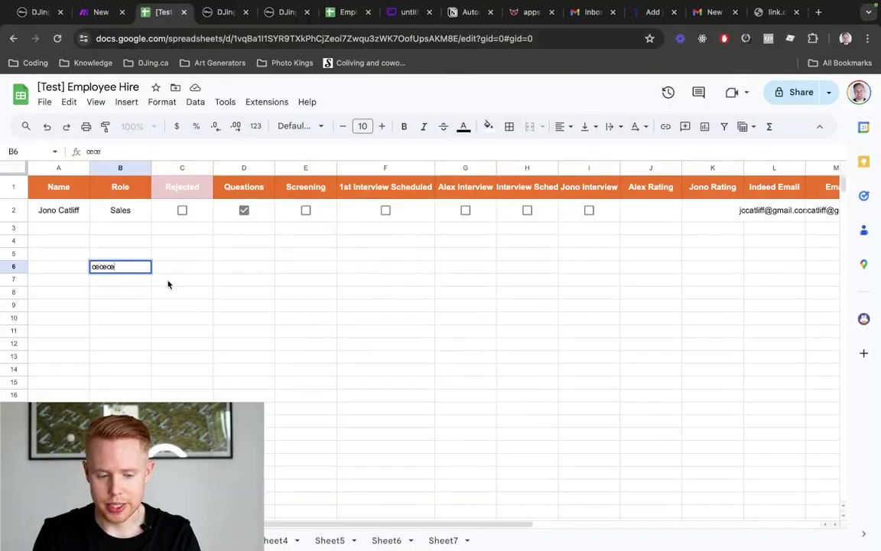
type("ww")
key("Escape")
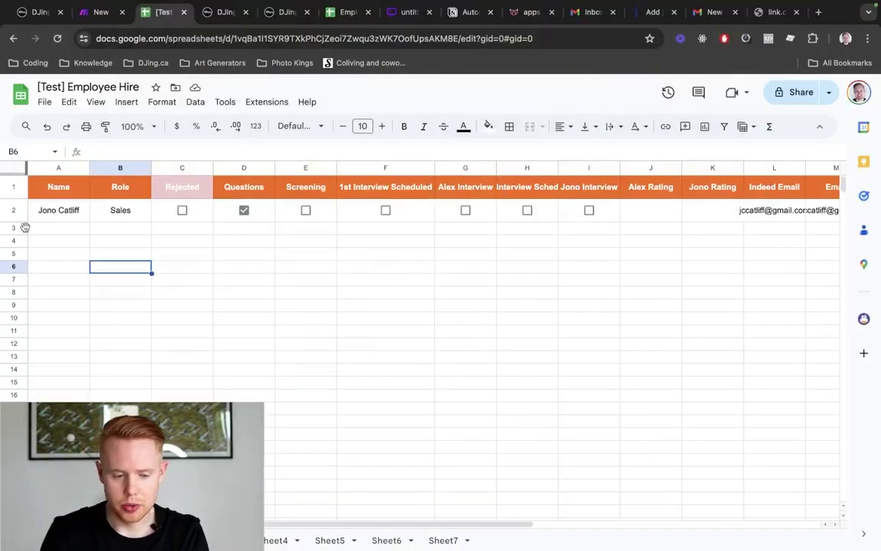
Open the Voice Recording link in O2 and inspect the Resume link in P2
scroll(484, 289, "right", 10)
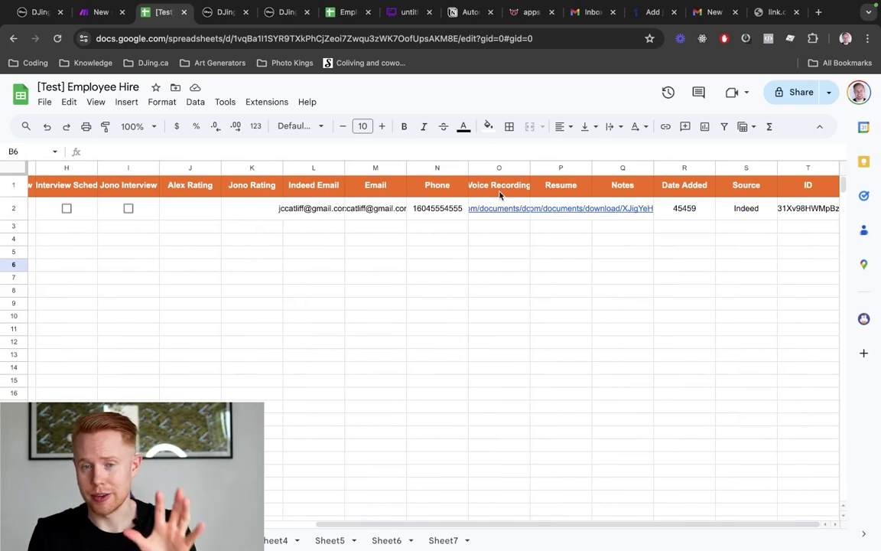
left_click(498, 204)
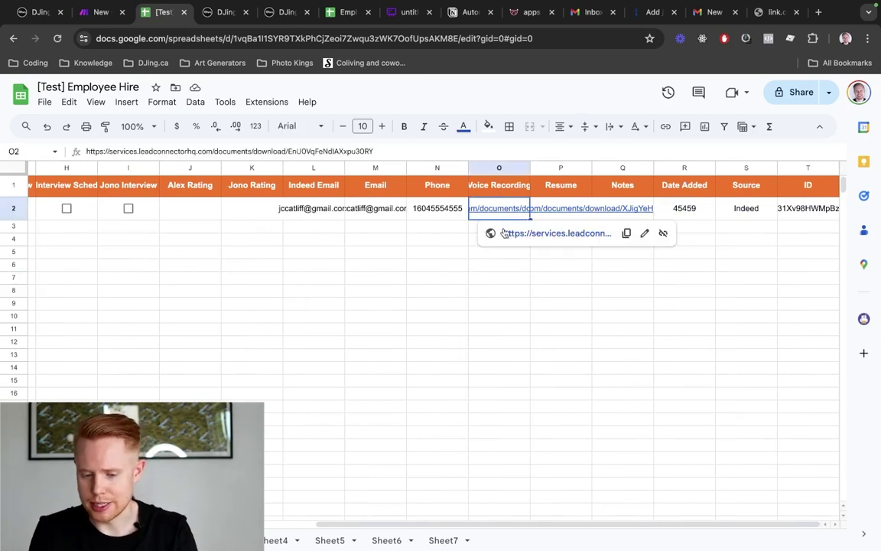
left_click(511, 234)
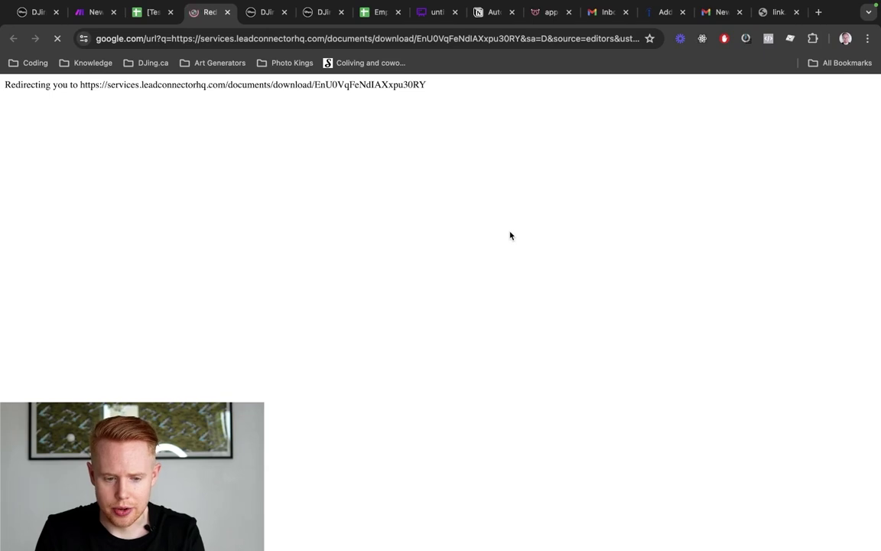
left_click(575, 210)
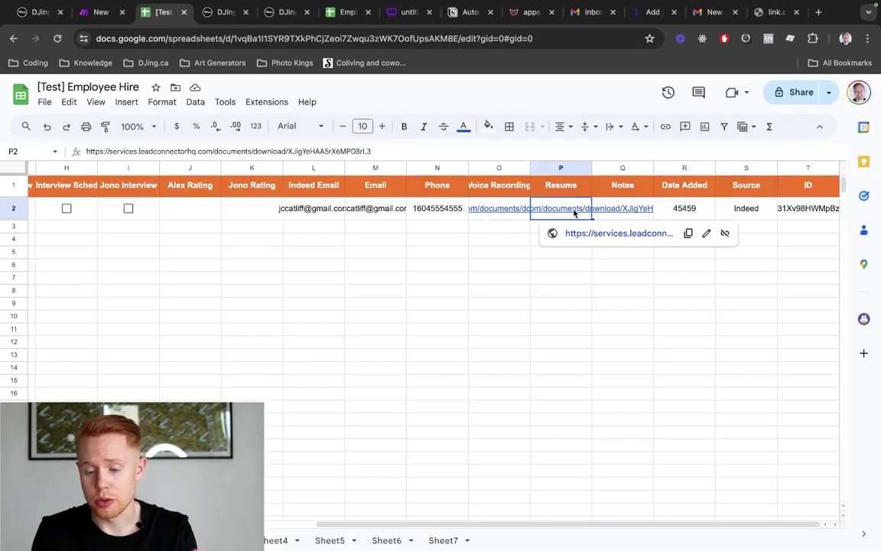
scroll(575, 214, "down", 1)
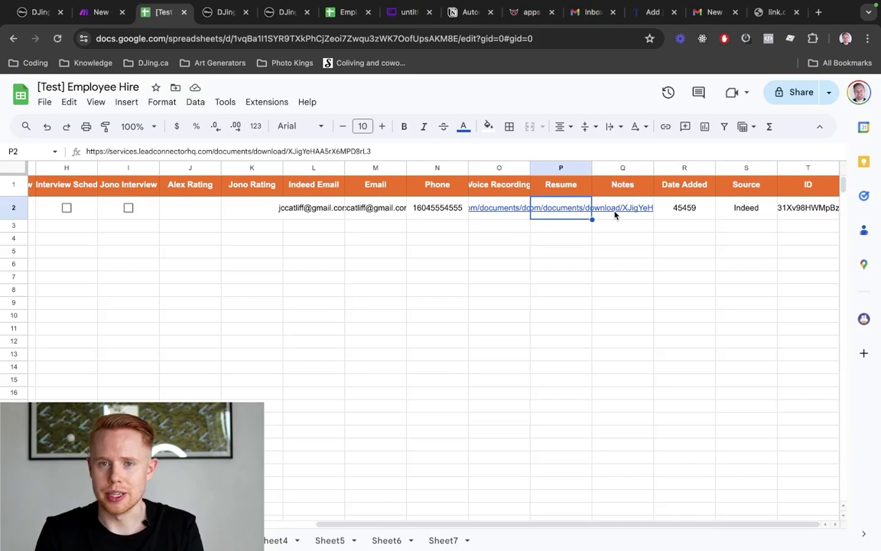
scroll(616, 216, "left", 8)
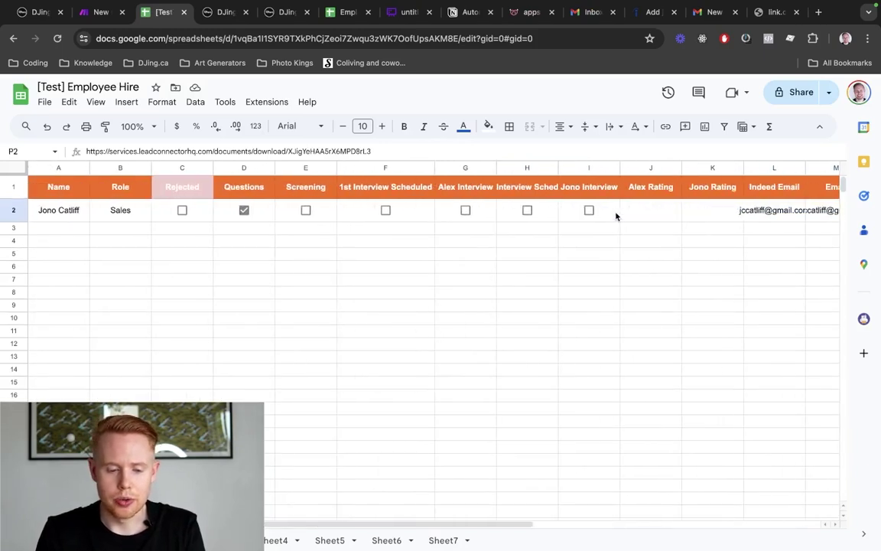
Leave Rejected in C2 unticked and tick Screening in E2
left_click(183, 211)
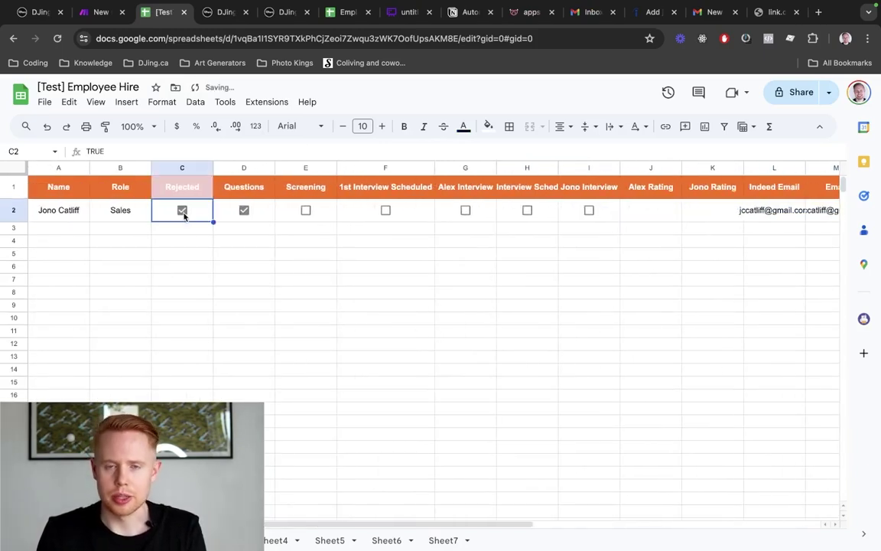
left_click(183, 211)
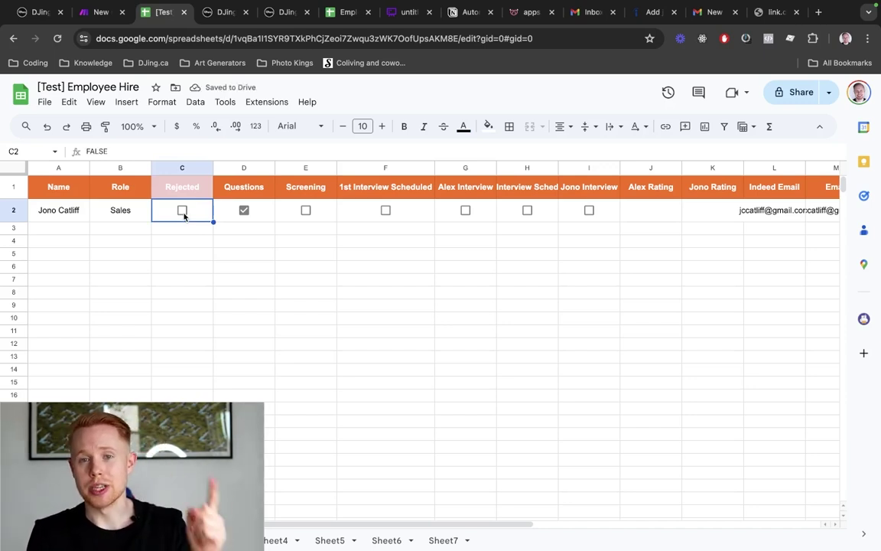
left_click(306, 210)
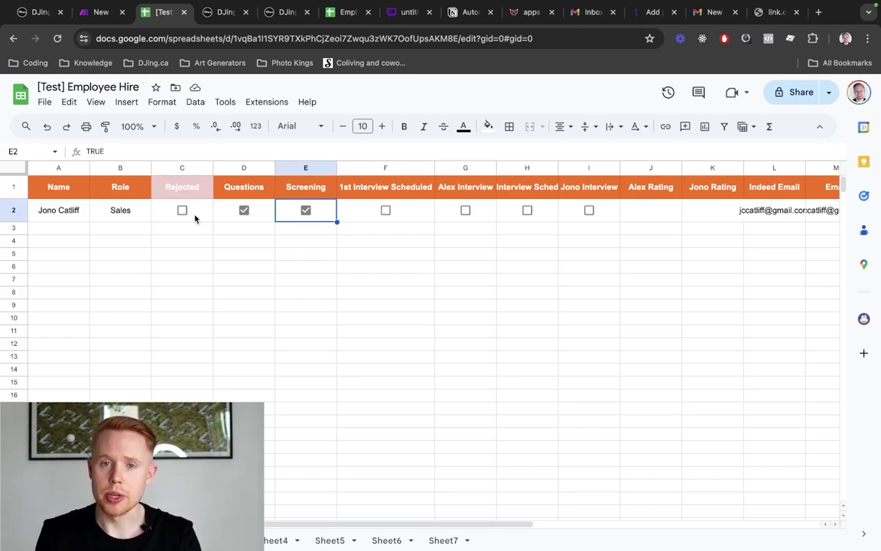
key("ctrl+shift+Tab")
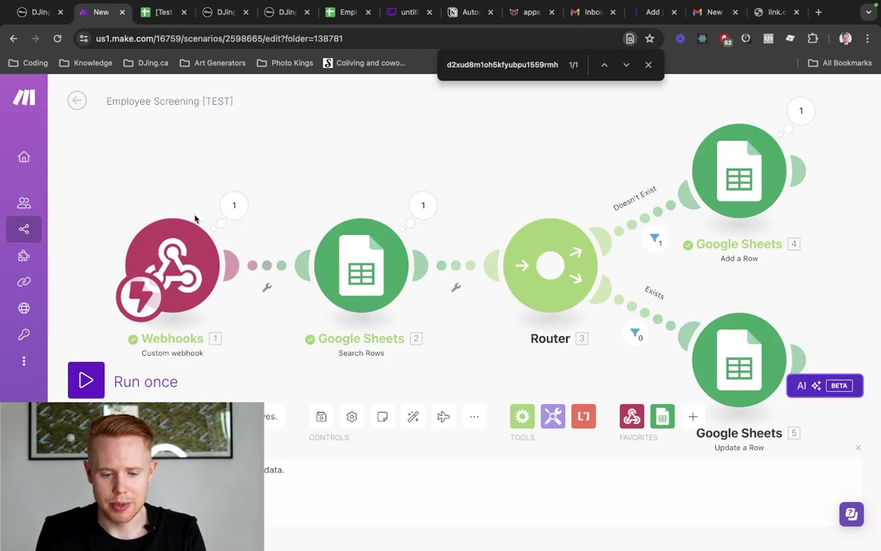
Return to the scenario list and create a new scenario
left_click(86, 103)
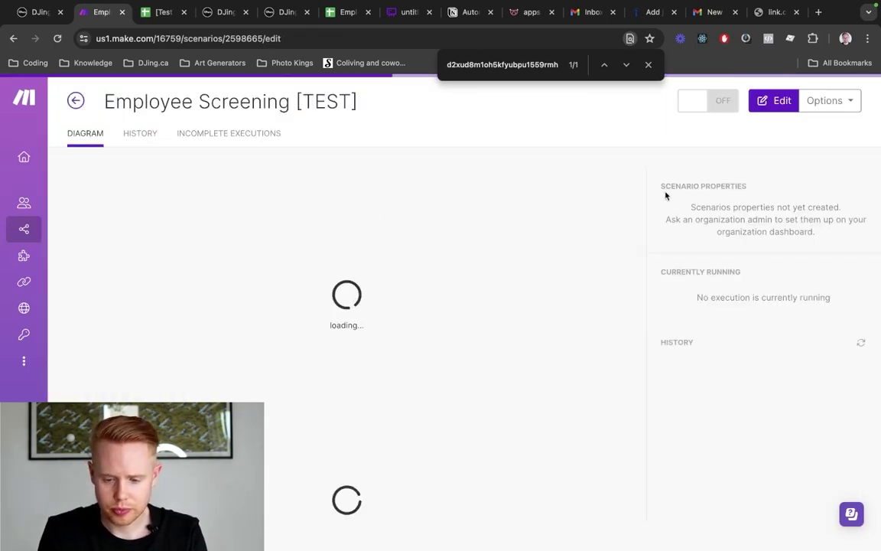
left_click(76, 103)
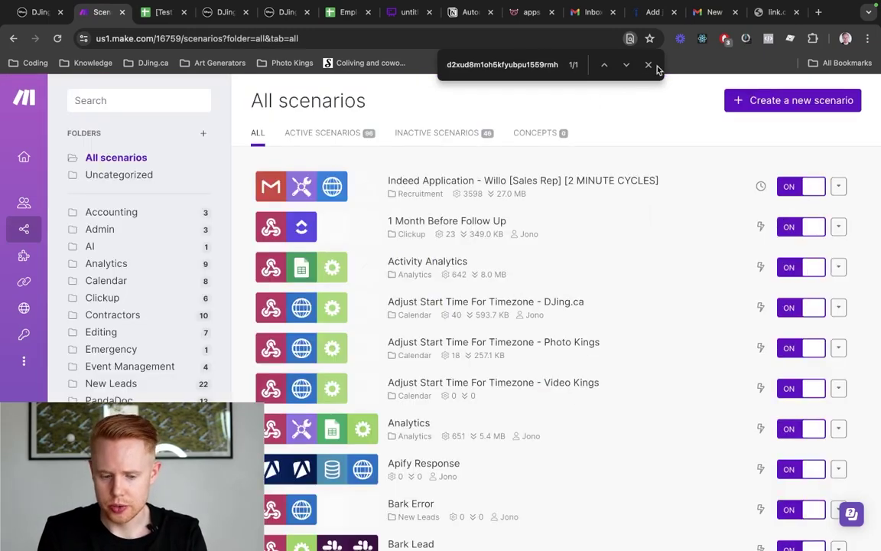
left_click(649, 66)
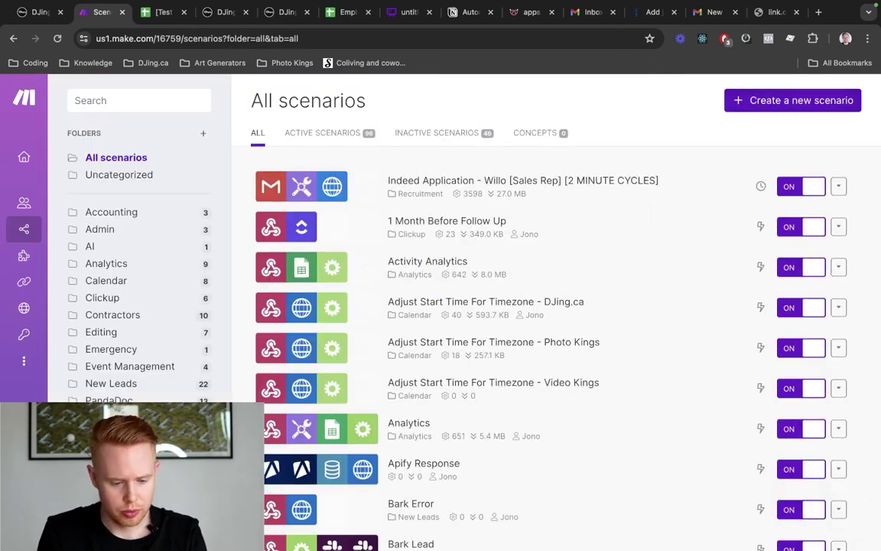
left_click(753, 105)
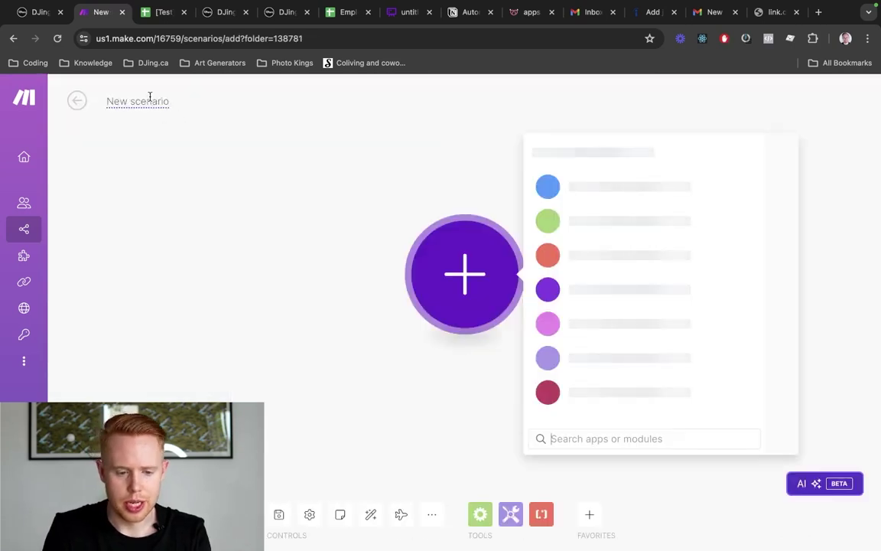
Title the new scenario 'Updated Google Sheet Employee [TEST]'
left_click(150, 96)
key("super+a")
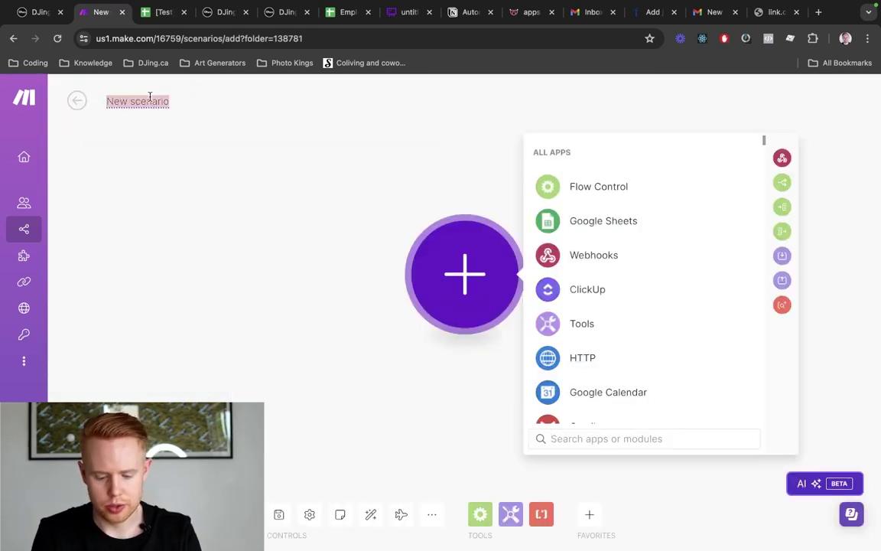
type("Employee Screening")
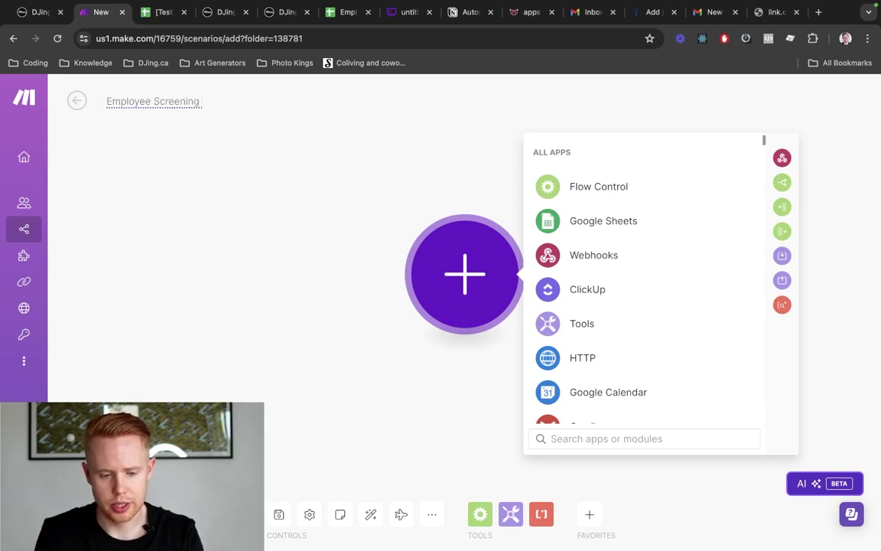
key("super+a")
type("U")
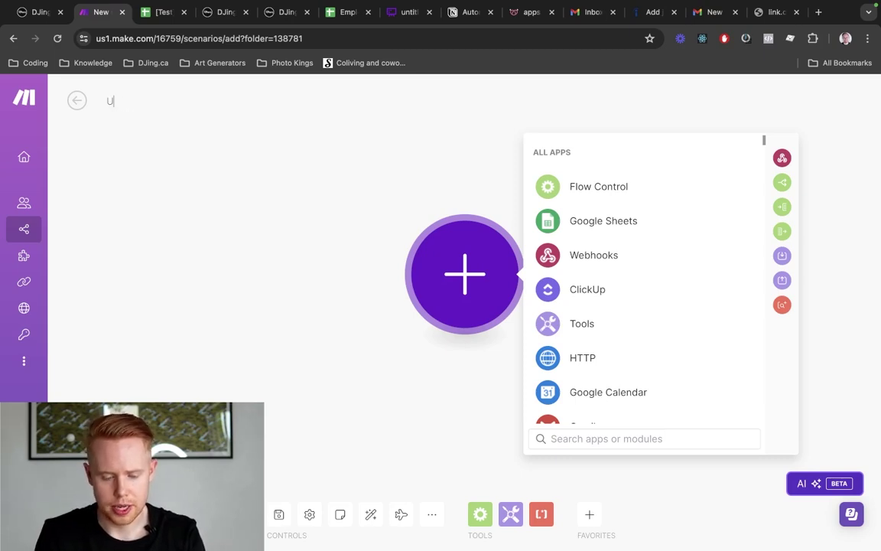
type("pdated ")
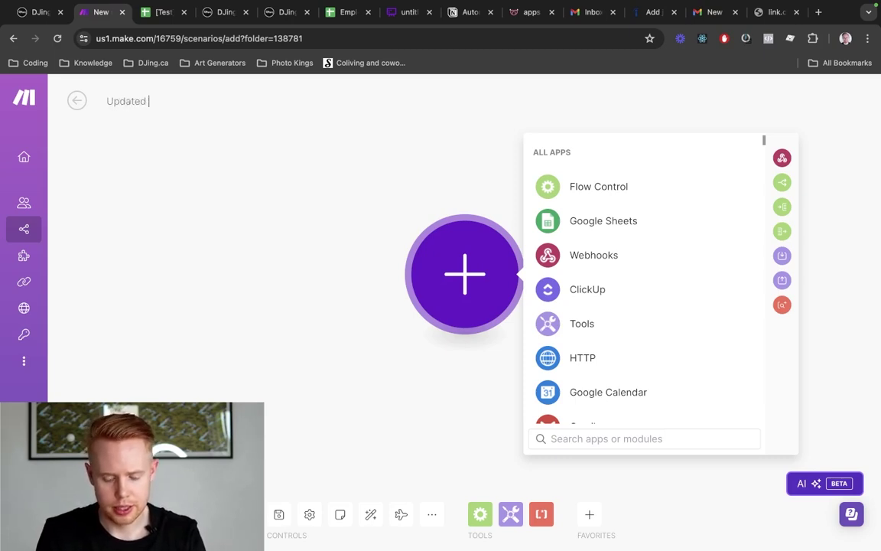
type("Google Sheet Emplo")
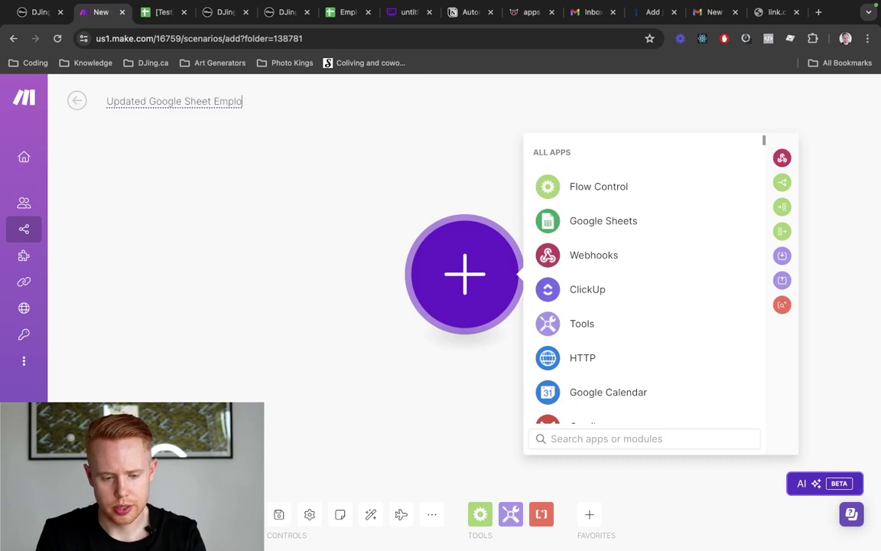
type("yee [TEST]")
key("Left")
type("TEST")
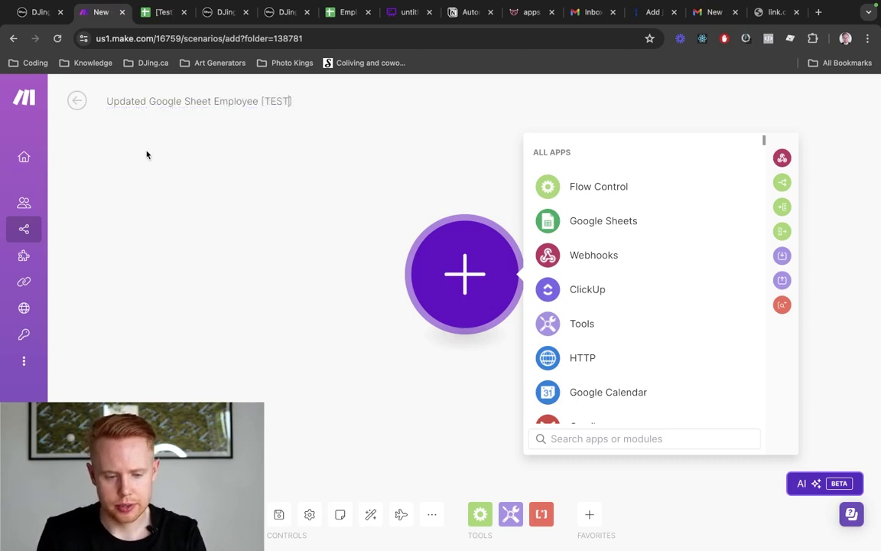
left_click(280, 178)
Bring up the app list for the scenario's first module
left_click(480, 287)
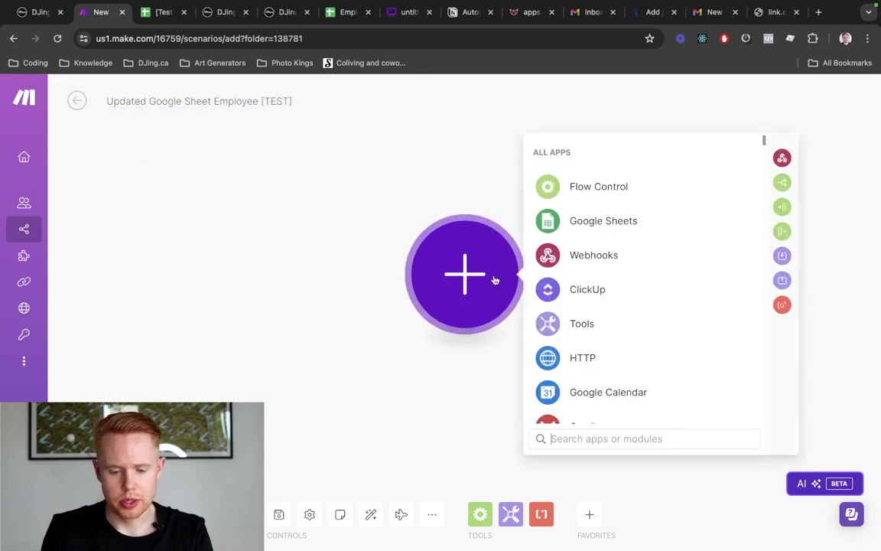
key("ctrl+Tab")
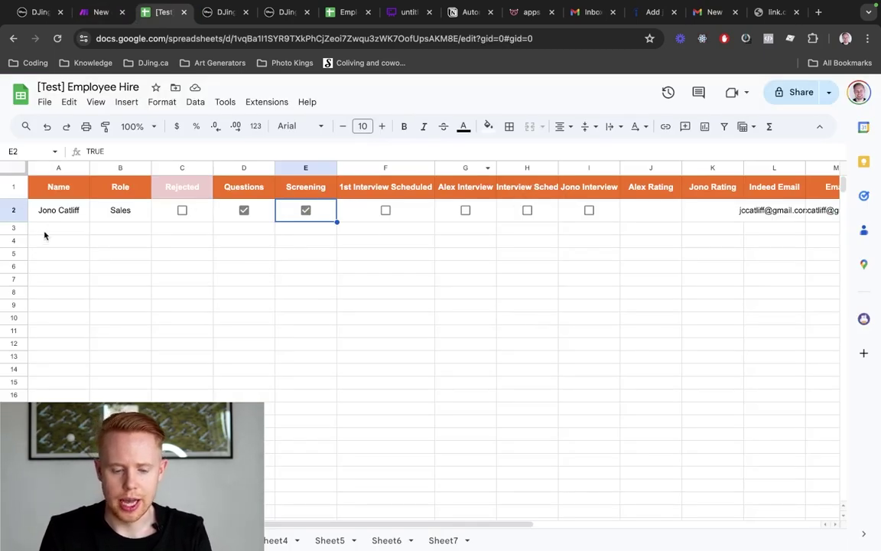
key("ctrl+shift+Tab")
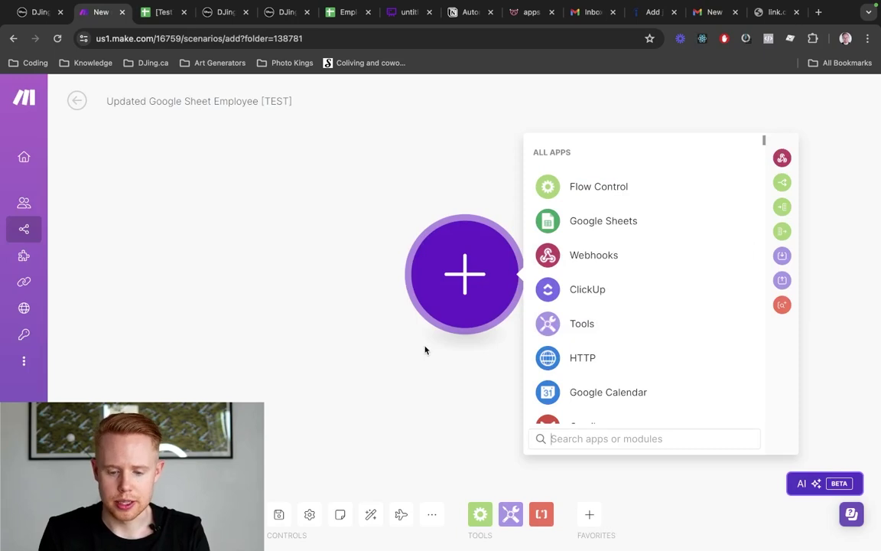
Start the scenario with Google Sheets Watch Changes on a new webhook named 'Employee [TEST]'
left_click(581, 223)
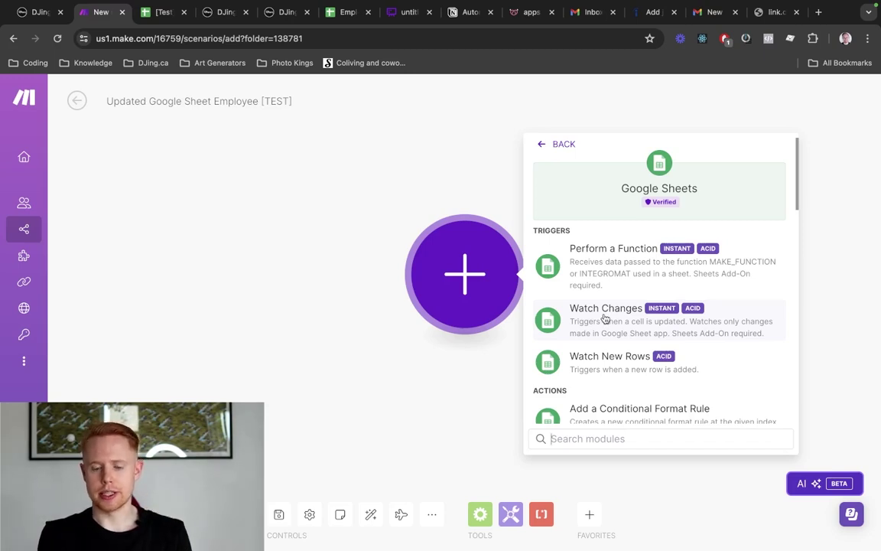
left_click(605, 319)
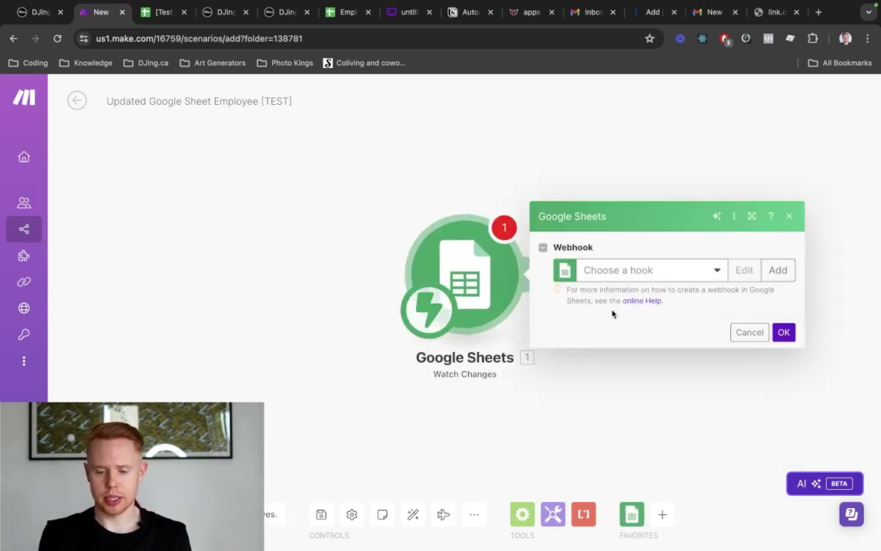
left_click(695, 272)
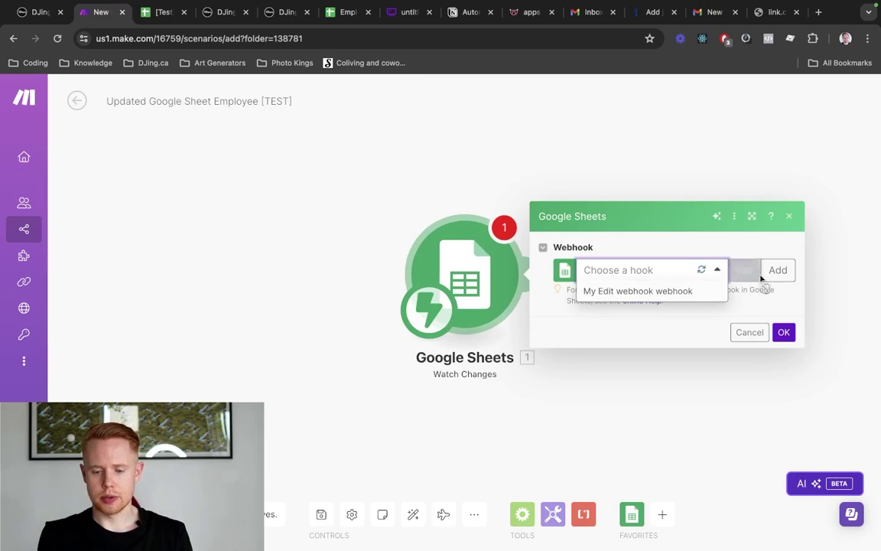
left_click(771, 274)
triple_click(655, 265)
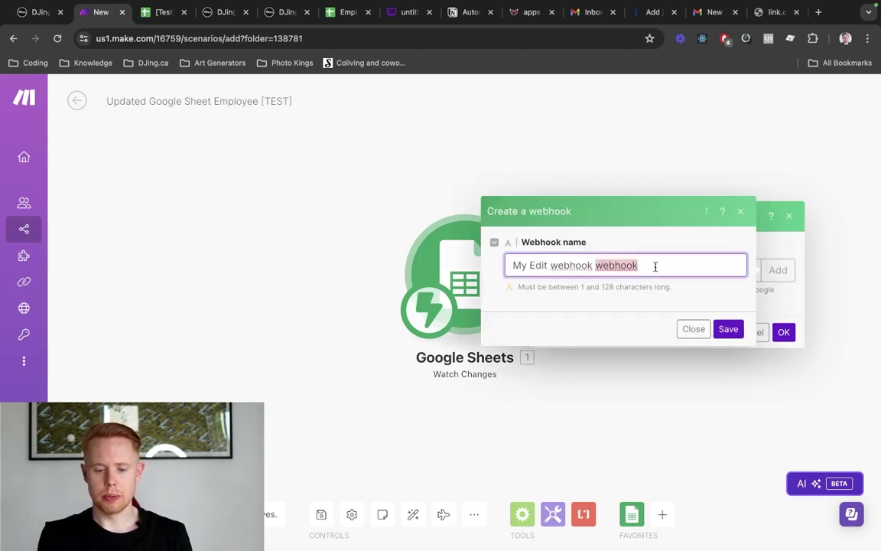
type("Employe")
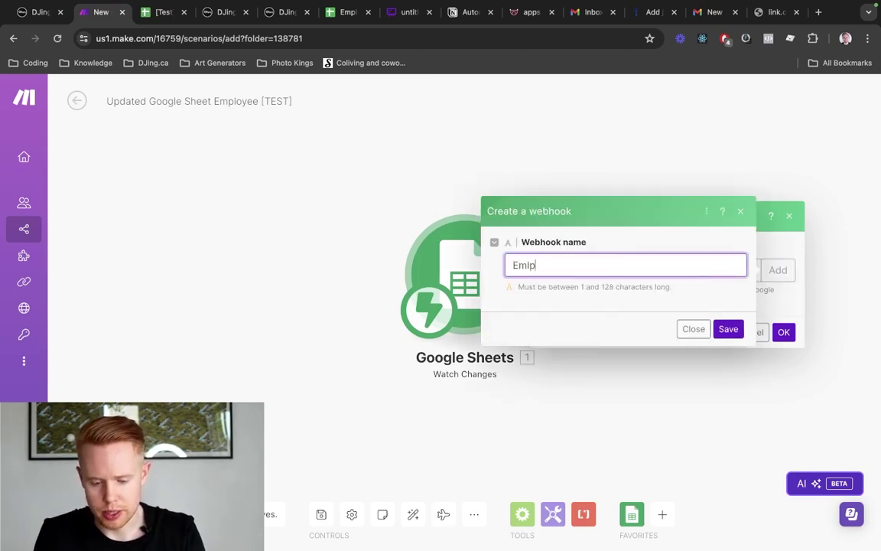
key("super+BackSpace")
type("Empol")
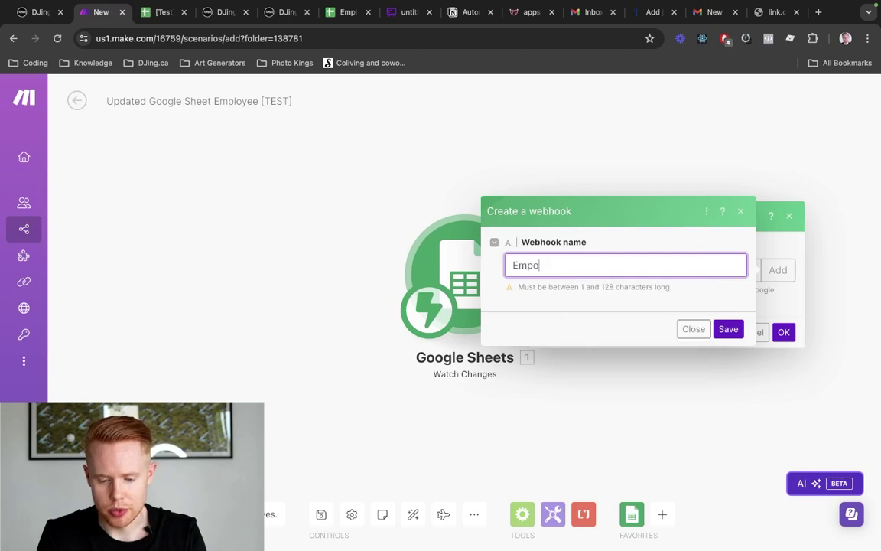
key("BackSpace")
key("BackSpace")
type("loyee [TEST]")
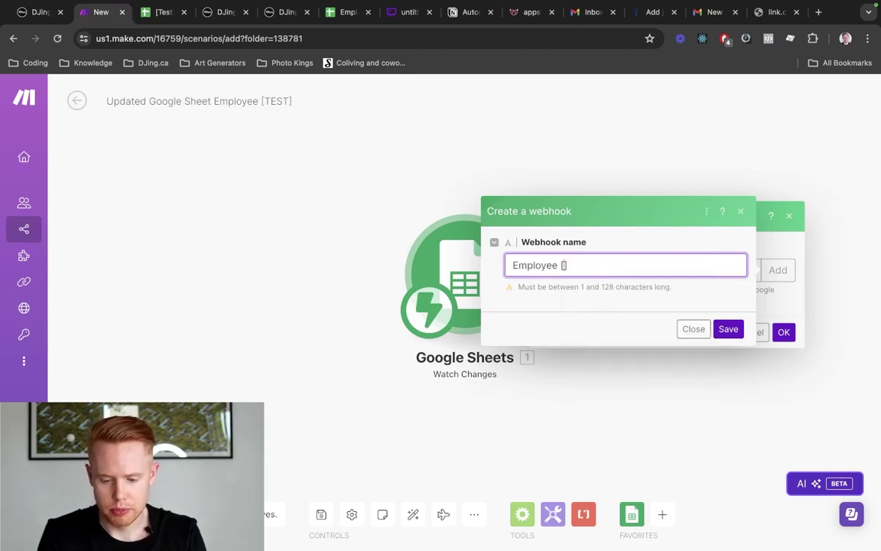
left_click(736, 331)
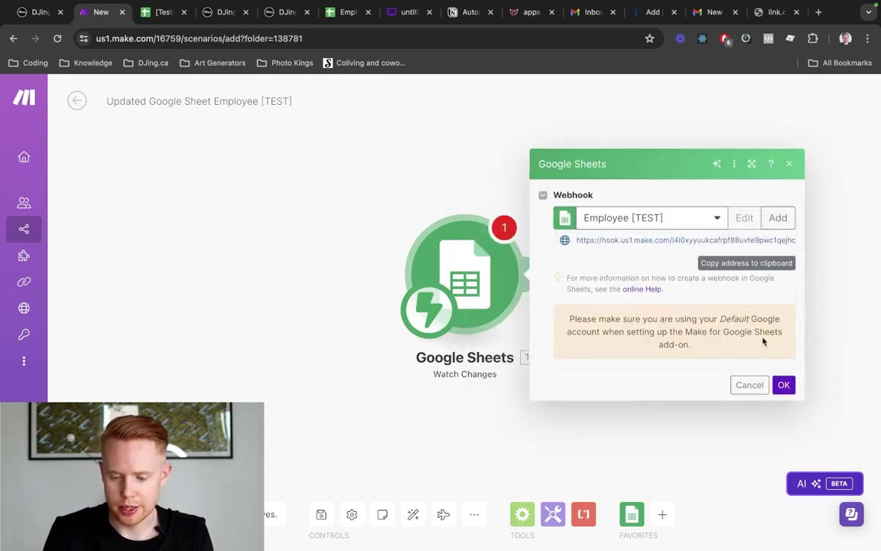
Copy the webhook URL, confirm the trigger, and return to the Employee Hire sheet
left_click(747, 262)
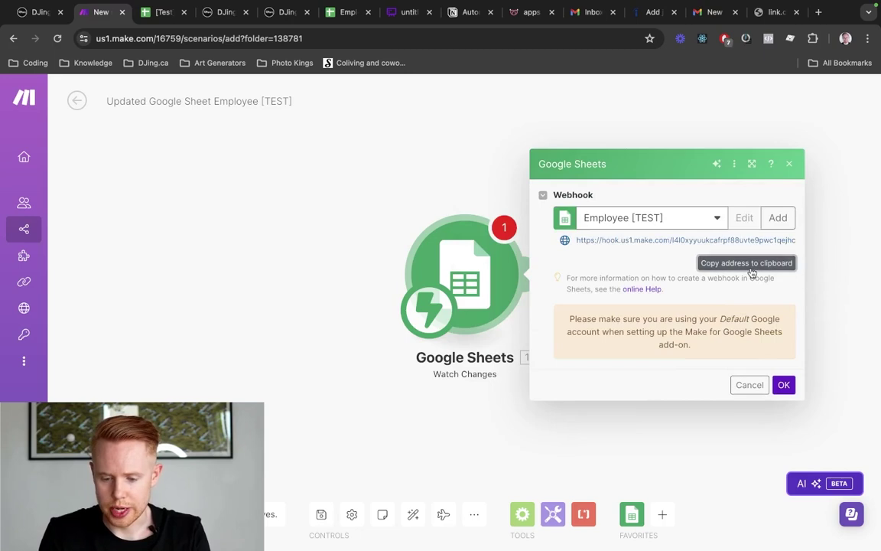
triple_click(642, 241)
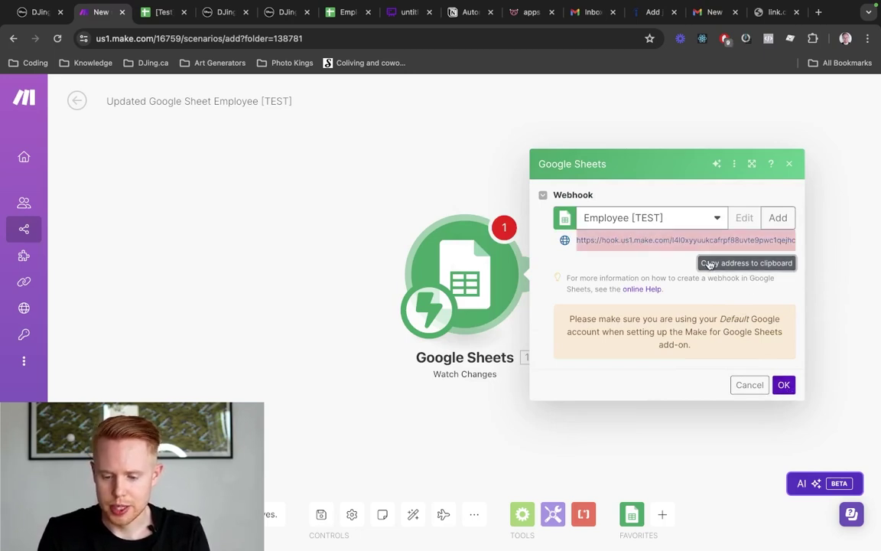
left_click(784, 385)
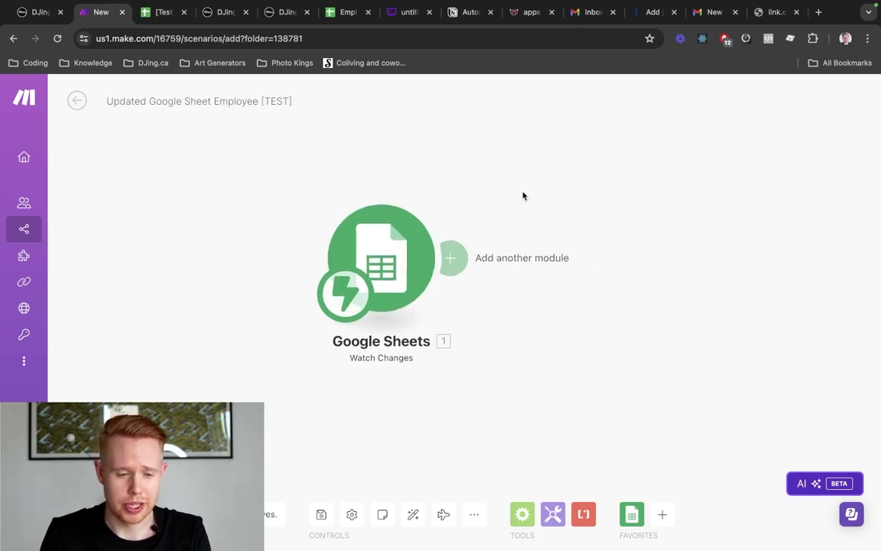
key("ctrl+Tab")
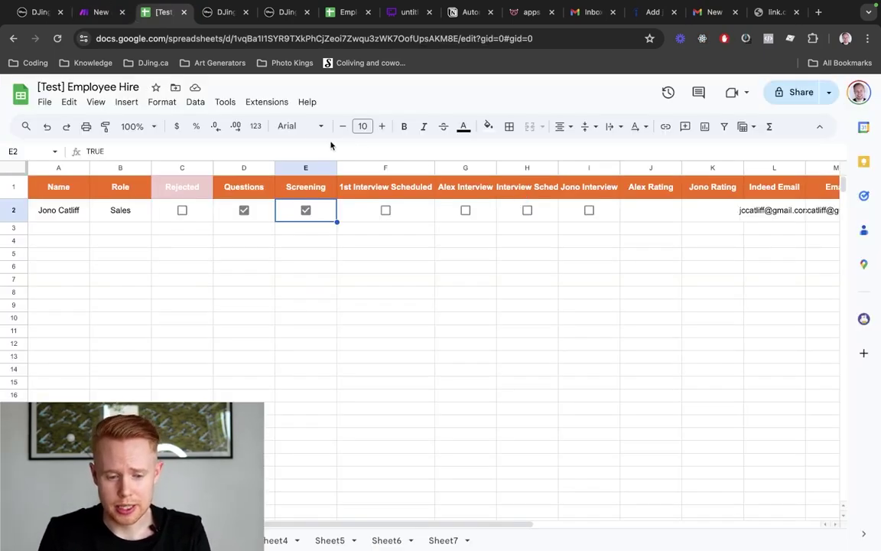
left_click(264, 104)
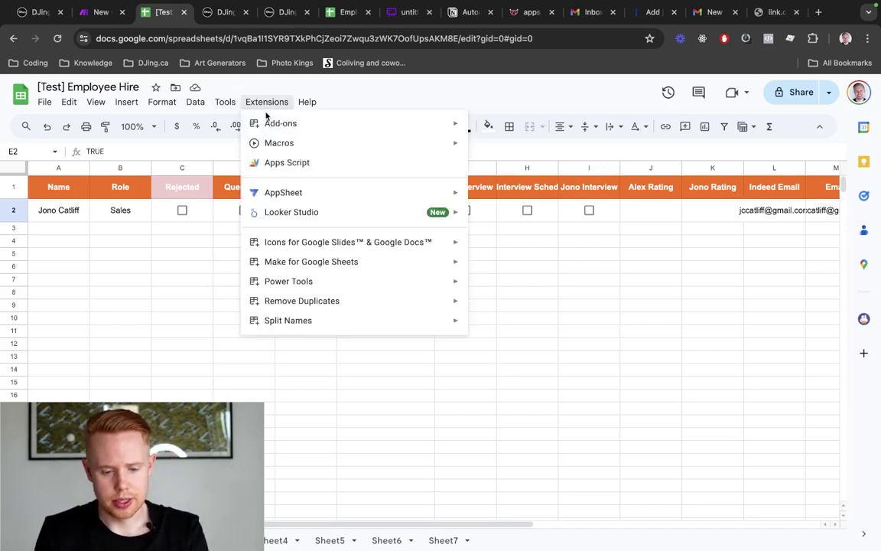
mouse_move(269, 124)
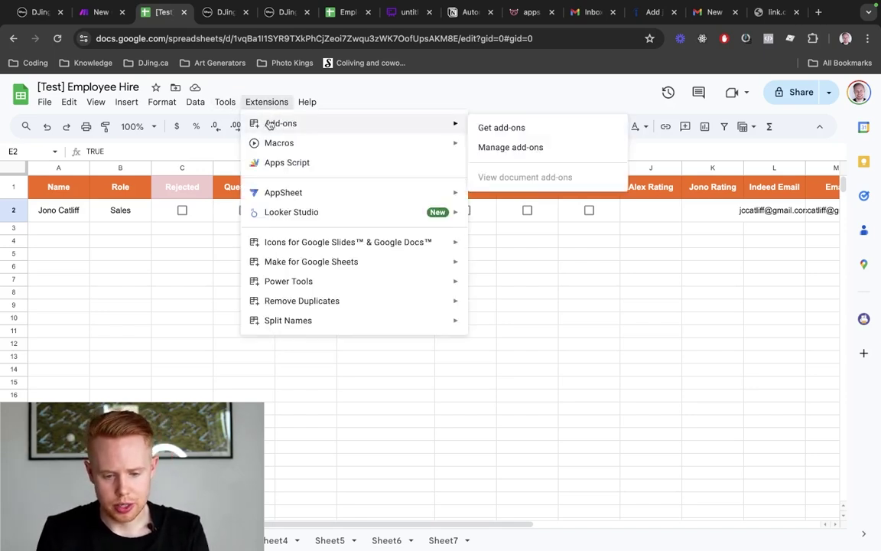
left_click(517, 132)
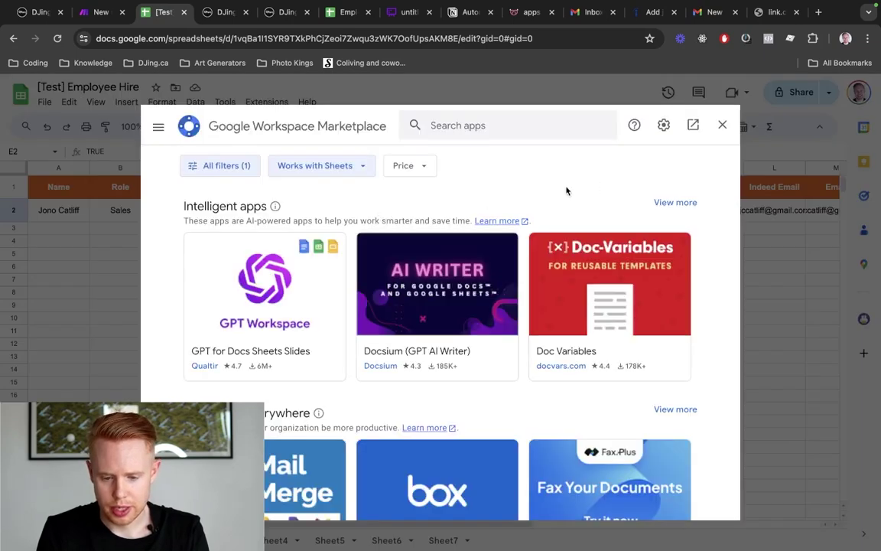
left_click(433, 125)
type("make.com")
key("Return")
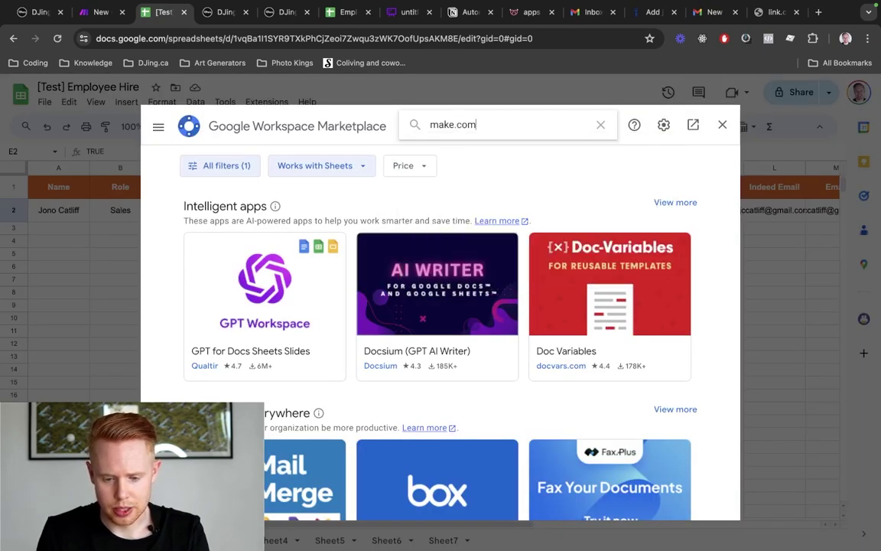
double_click(458, 123)
type("make")
key("Return")
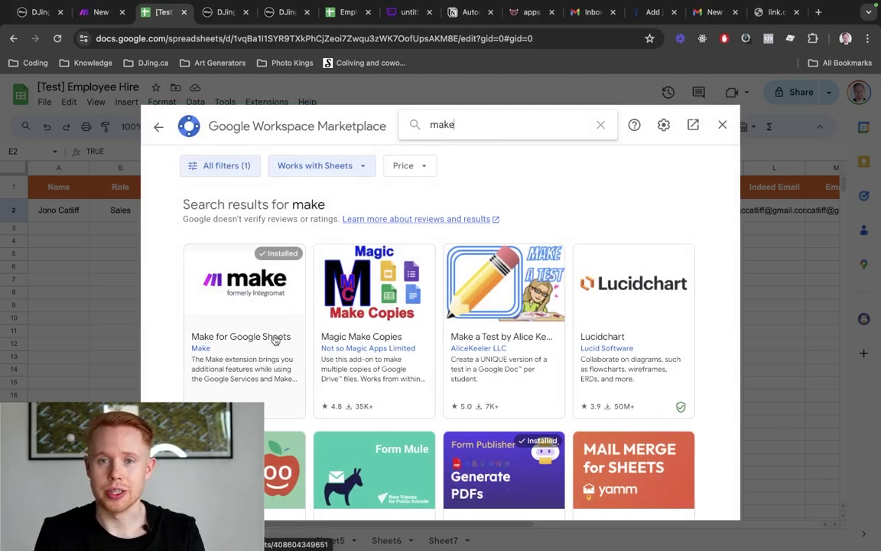
Close the add-on marketplace and open the Make add-on settings from Extensions
left_click(723, 125)
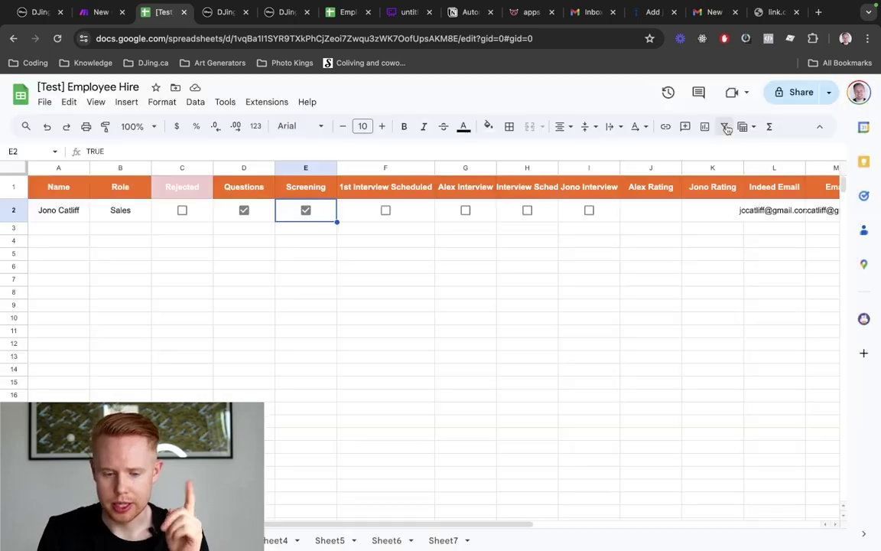
left_click(260, 102)
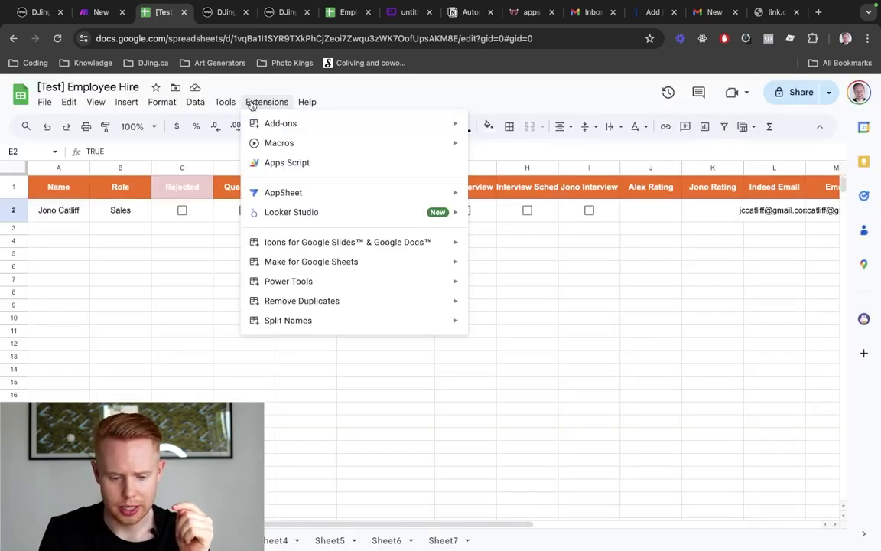
mouse_move(356, 267)
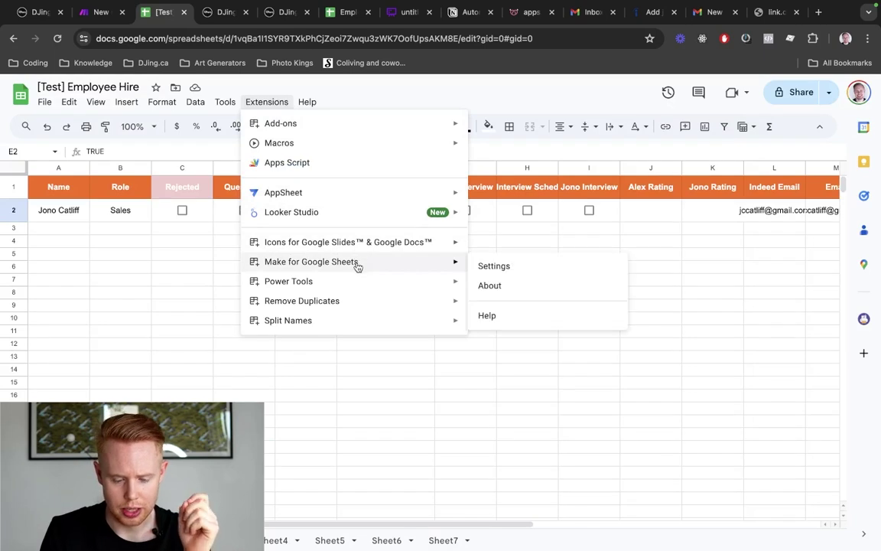
left_click(495, 266)
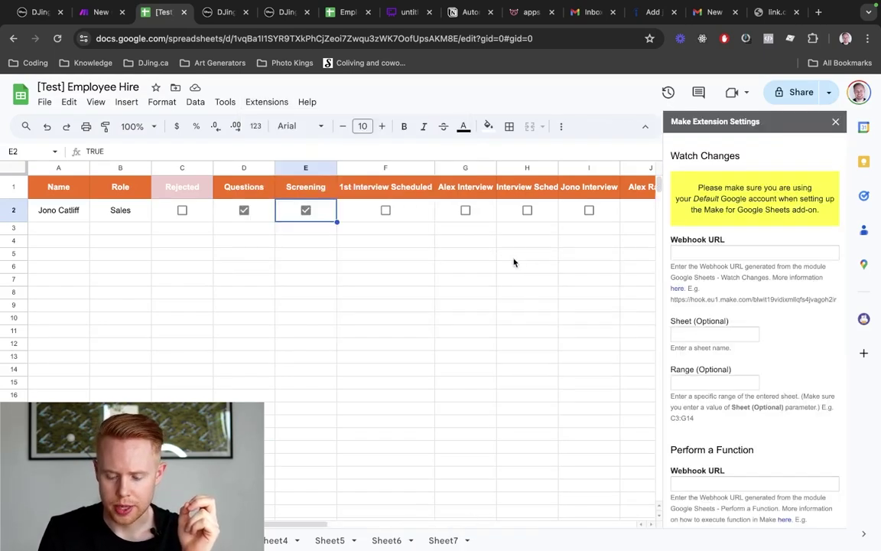
Copy the Google Sheets trigger's webhook URL from the Make scenario
key("ctrl+shift+Tab")
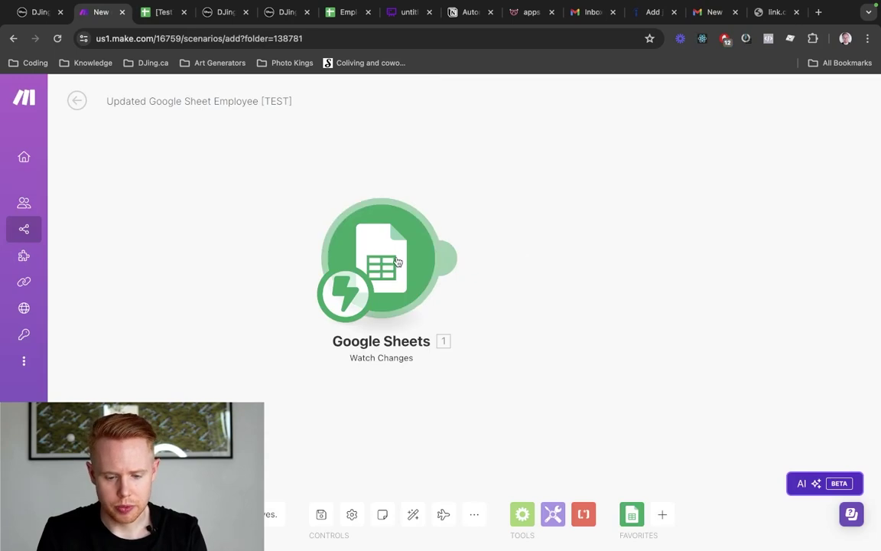
left_click(397, 262)
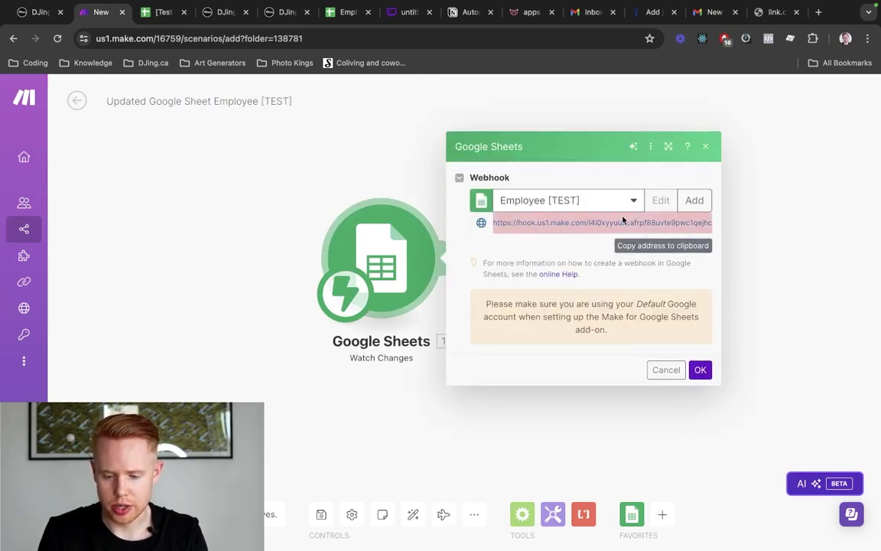
left_click(632, 239)
key("ctrl+Tab")
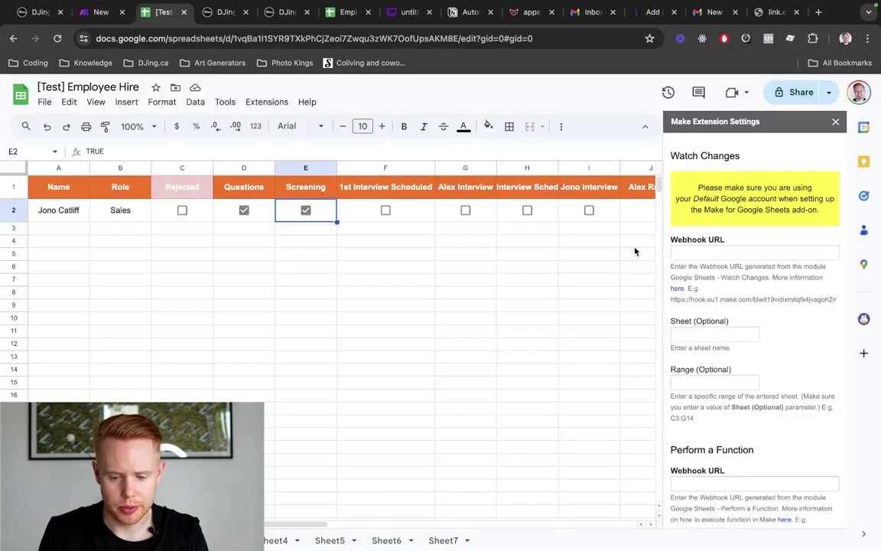
Paste the webhook URL into both Watch Changes and Perform a Function fields and save
left_click(704, 255)
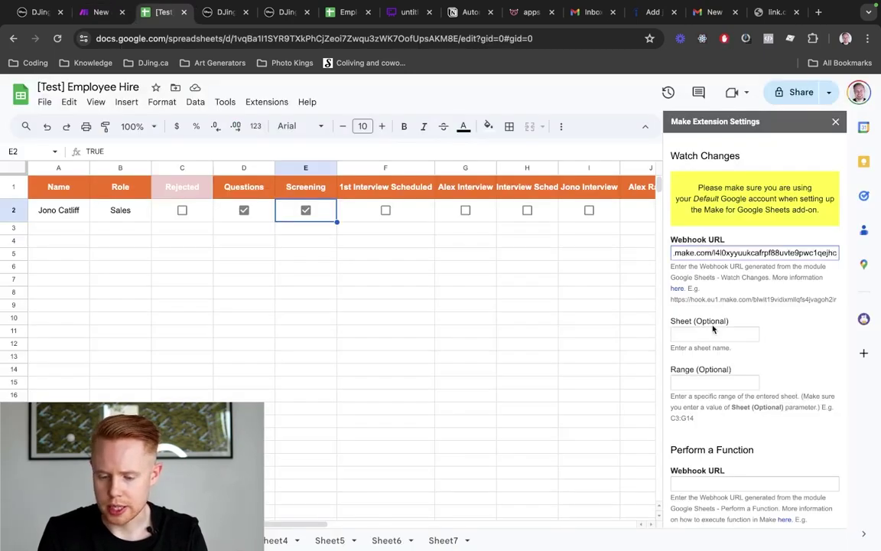
scroll(714, 331, "down", 1)
left_click(707, 442)
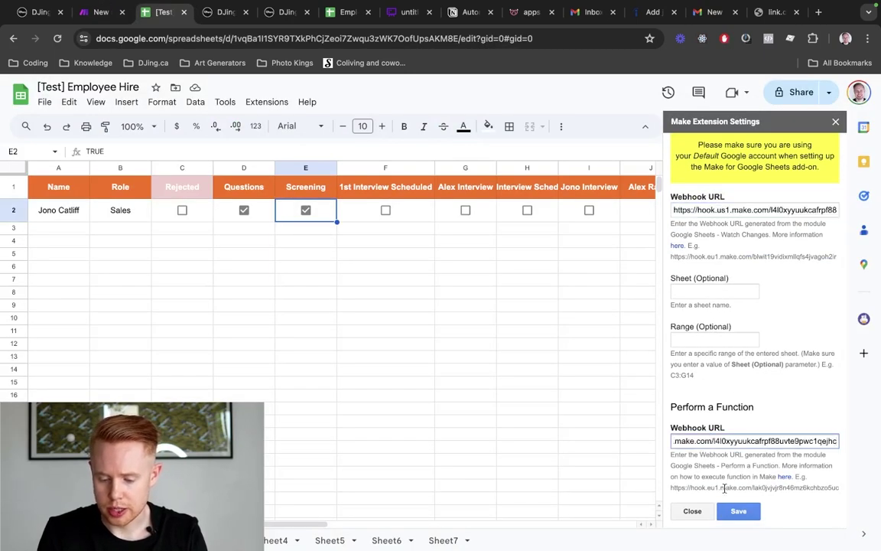
left_click(733, 511)
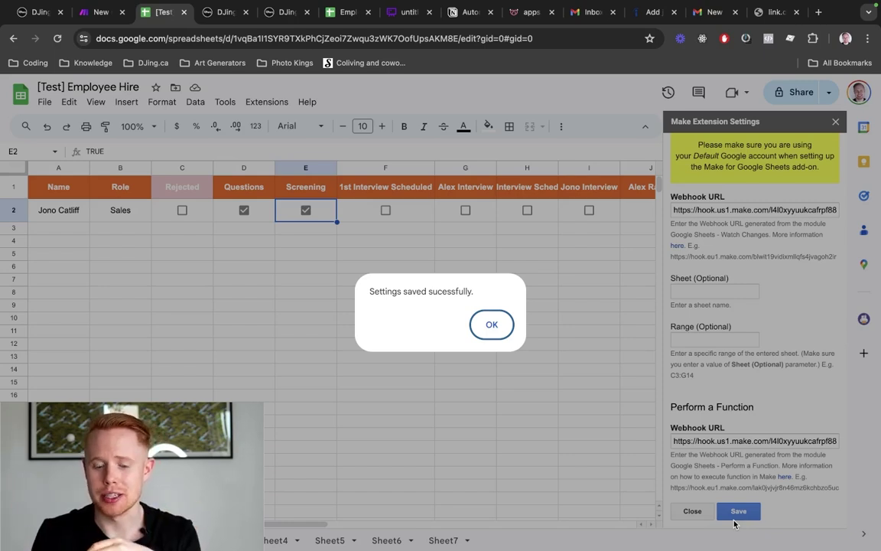
Dismiss the 'Settings saved successfully' confirmation
key("super+shift+n")
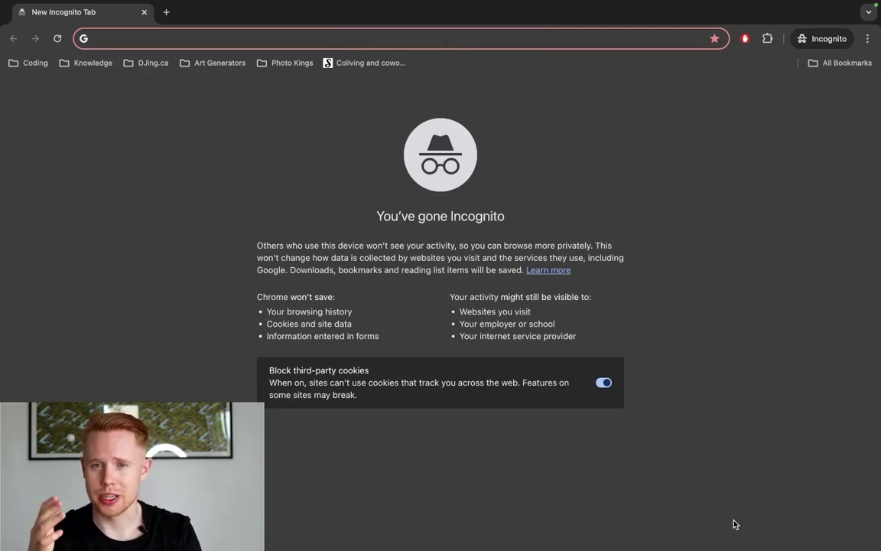
key("ctrl+Left")
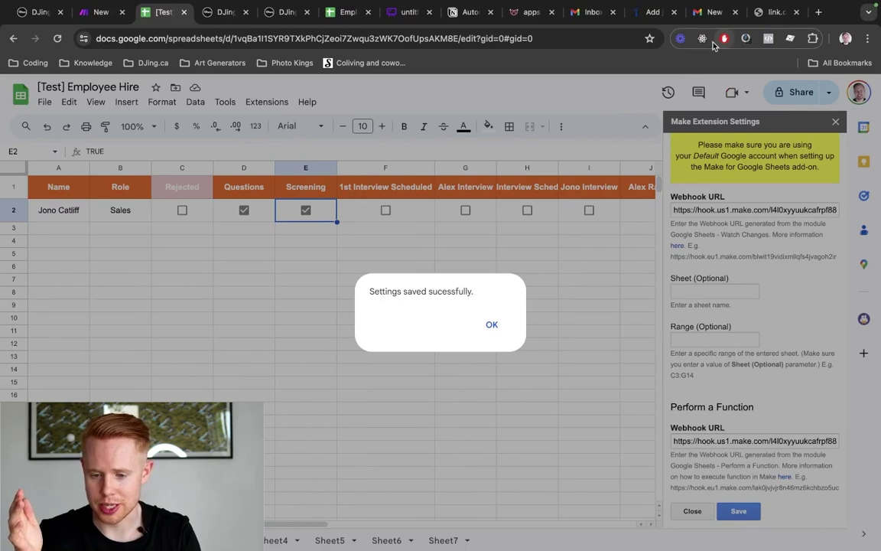
left_click(724, 39)
left_click(724, 39)
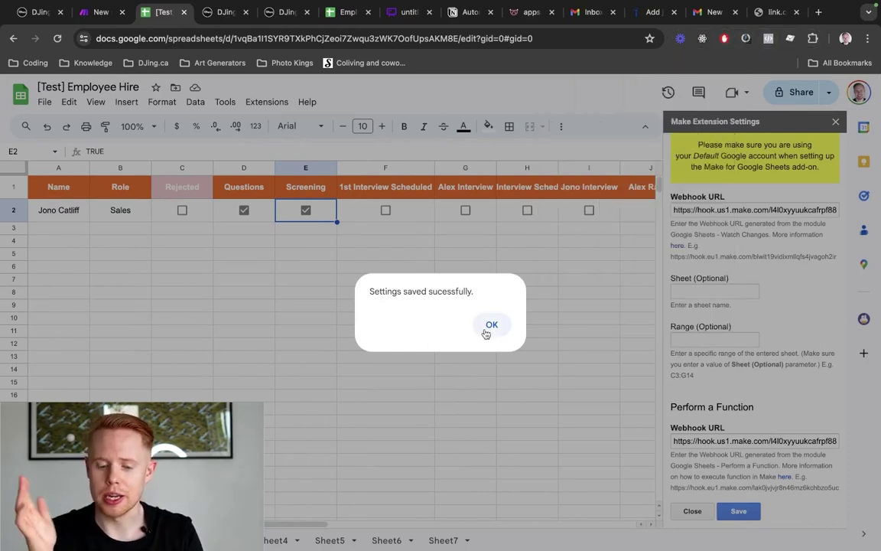
left_click(492, 327)
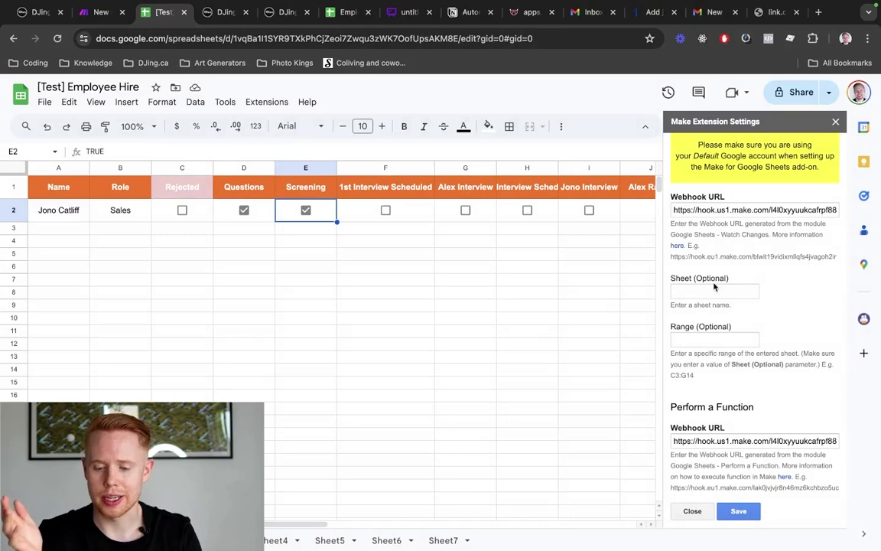
Close the Make settings panel and module settings, then run the scenario once
left_click(837, 122)
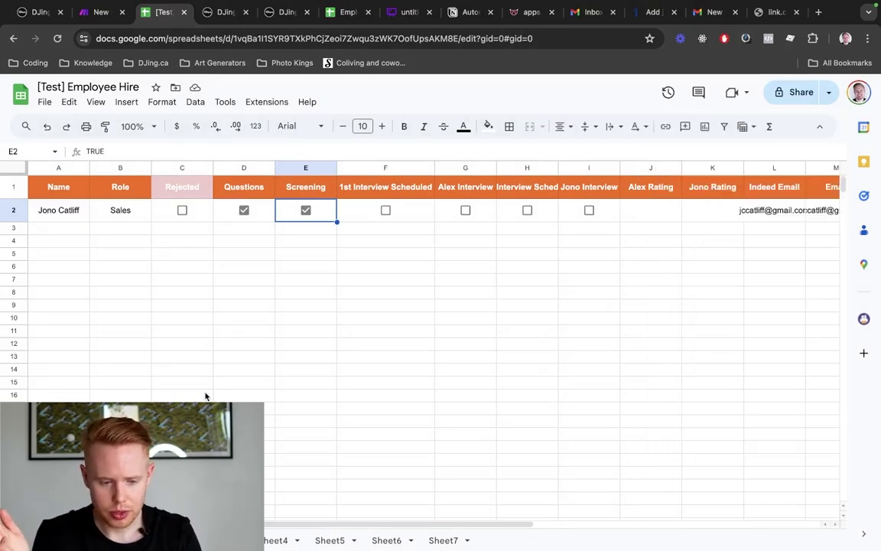
key("ctrl+shift+Tab")
left_click(185, 299)
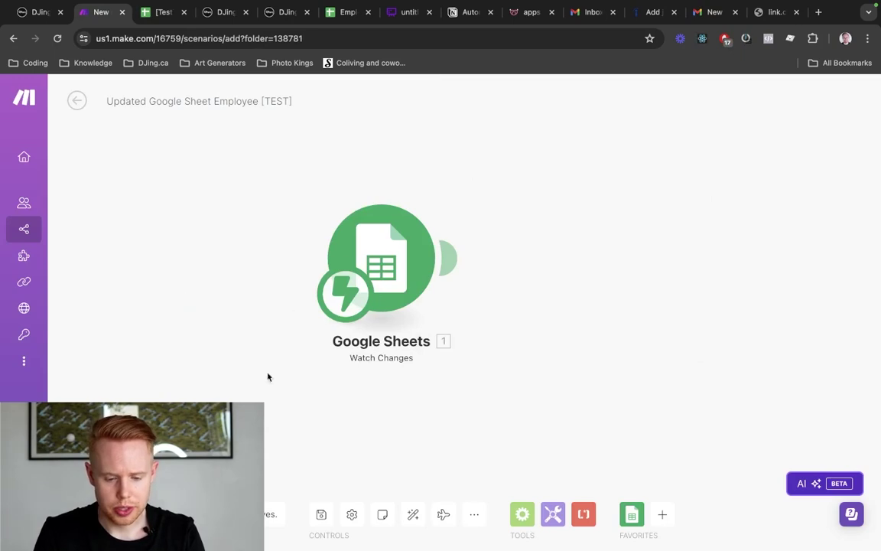
left_click(86, 478)
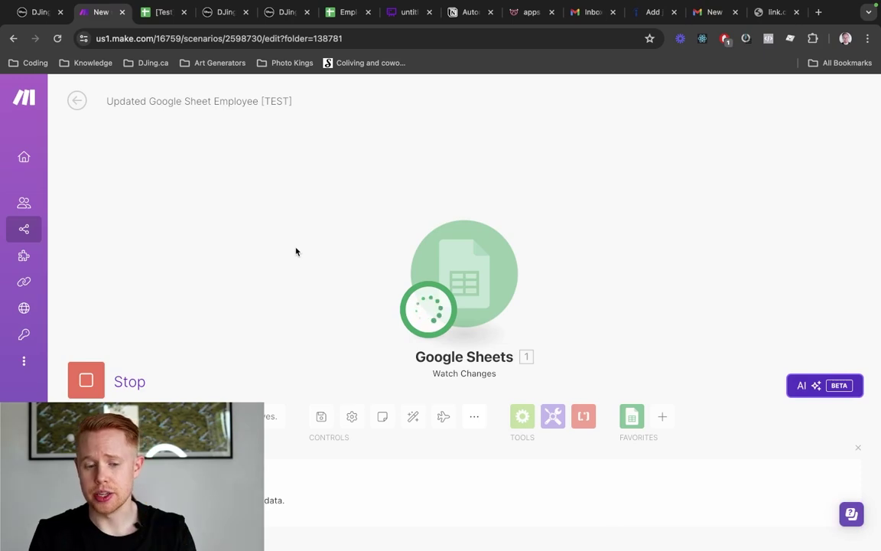
Uncheck Screening for the candidate in cell E2
key("ctrl+Tab")
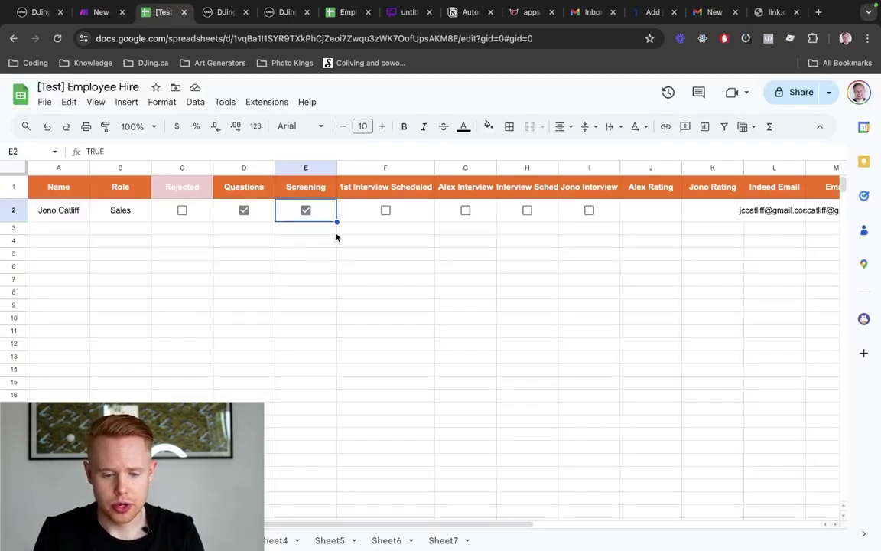
left_click(306, 210)
key("ctrl+shift+Tab")
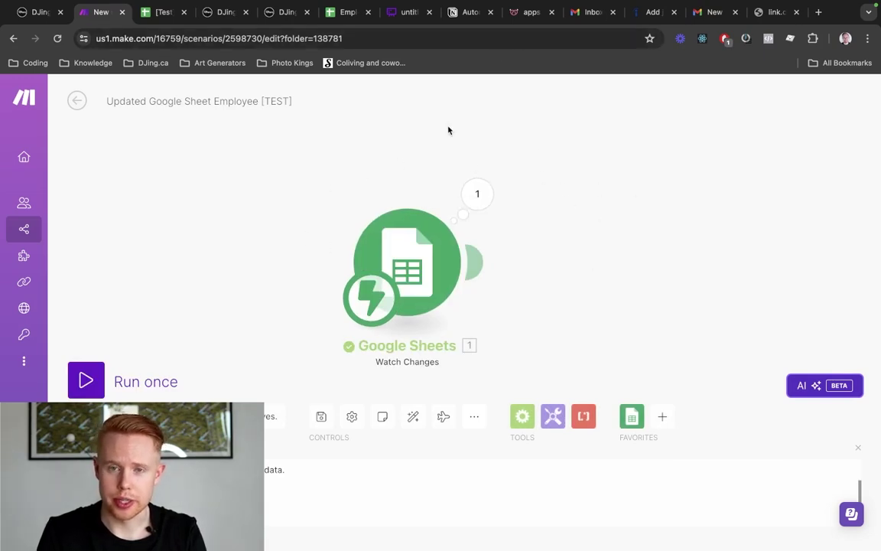
Check the trigger bundle shows E2 changing from true to FALSE in the spreadsheet
left_click(477, 194)
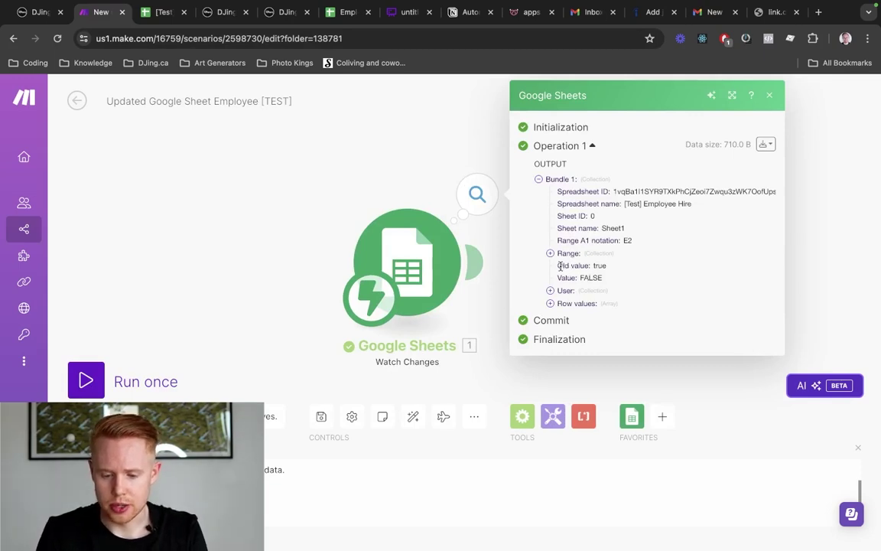
left_click_drag(557, 265, 626, 268)
left_click_drag(549, 283, 630, 284)
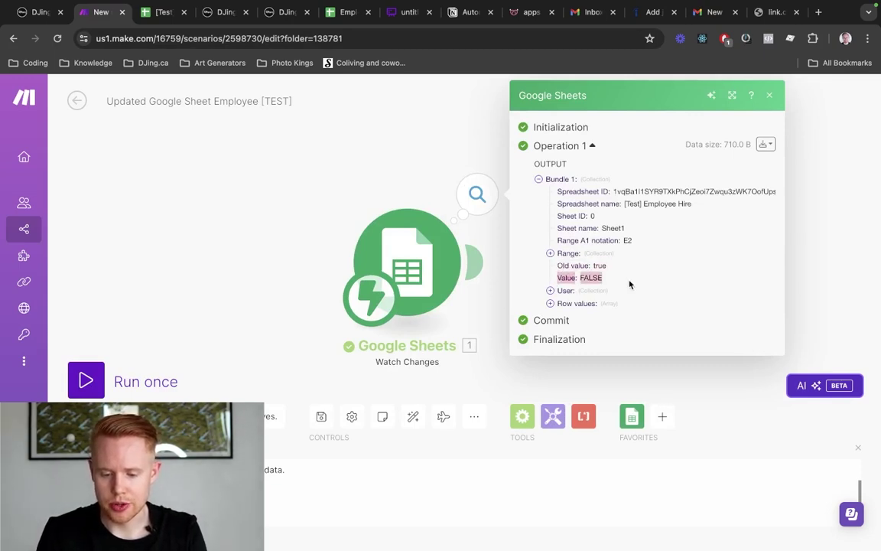
key("ctrl+Tab")
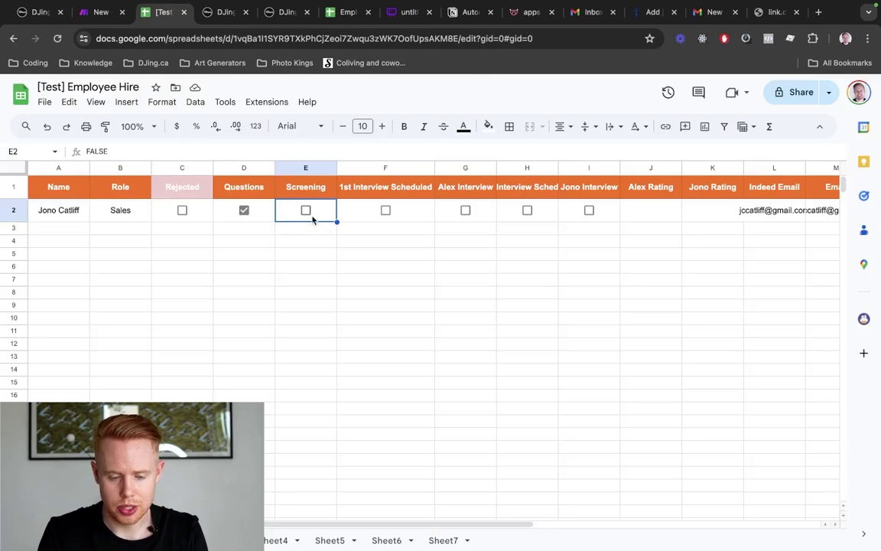
key("ctrl+shift+Tab")
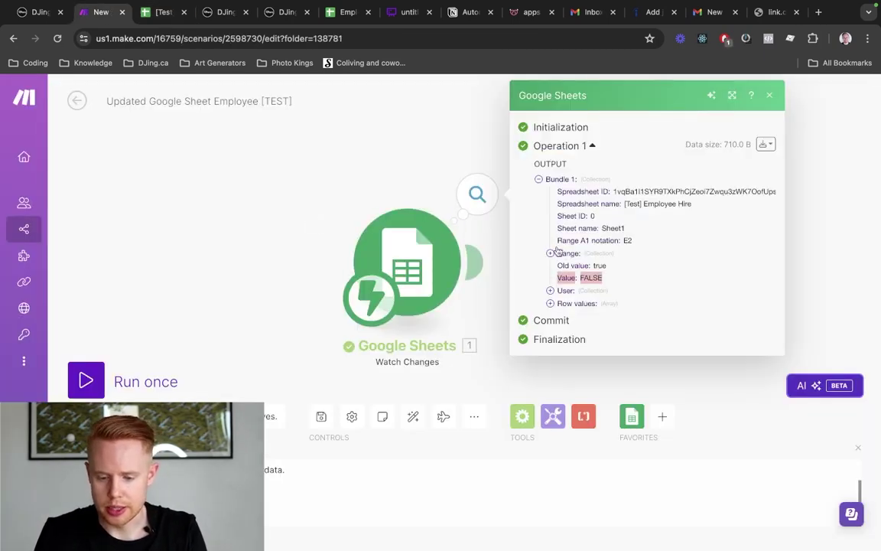
left_click_drag(624, 204, 692, 204)
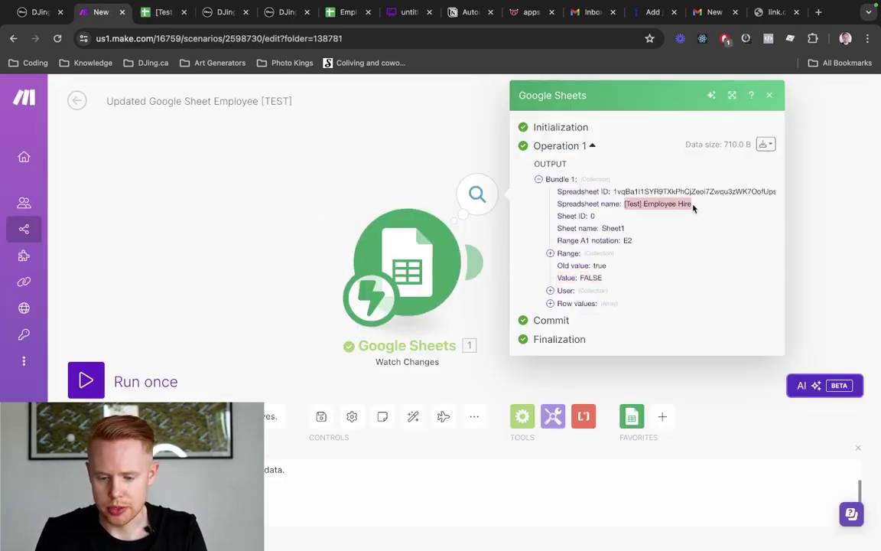
key("ctrl+Tab")
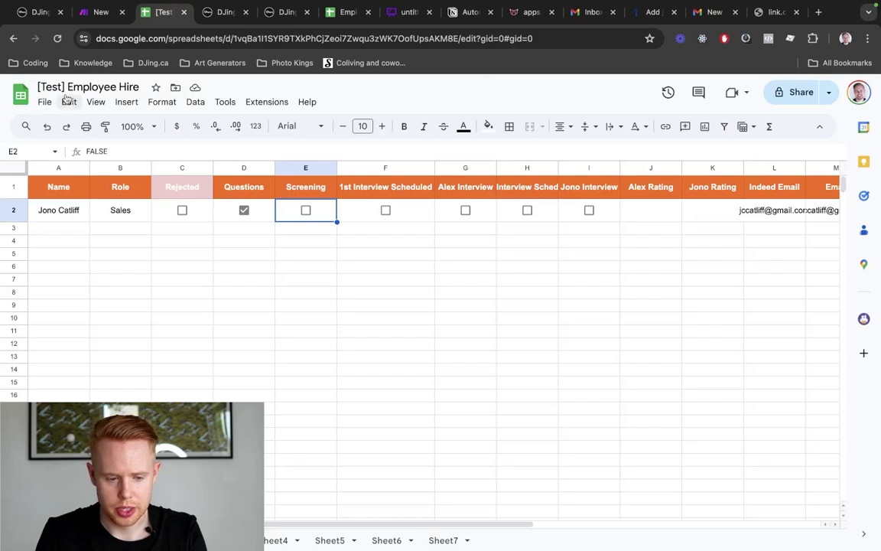
key("ctrl+shift+Tab")
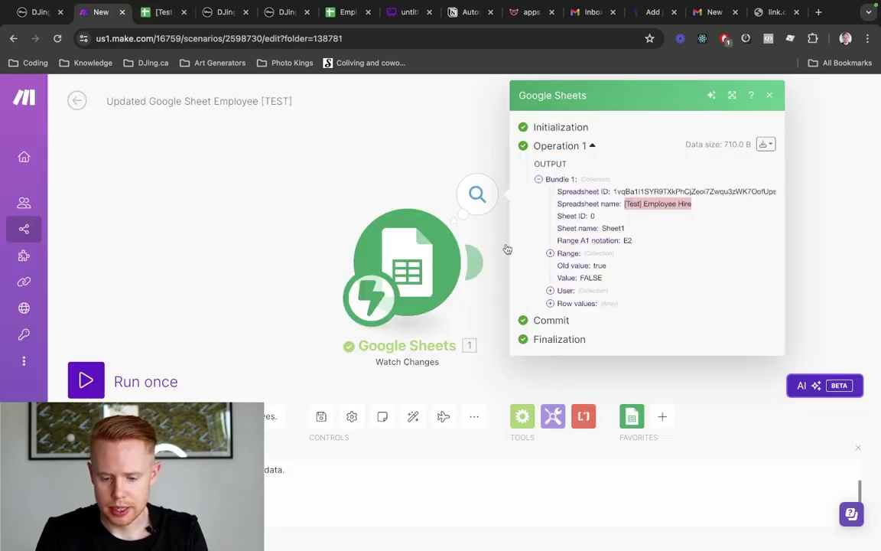
Expand the bundle's Row values to see columns A–T, then close the output
left_click(550, 304)
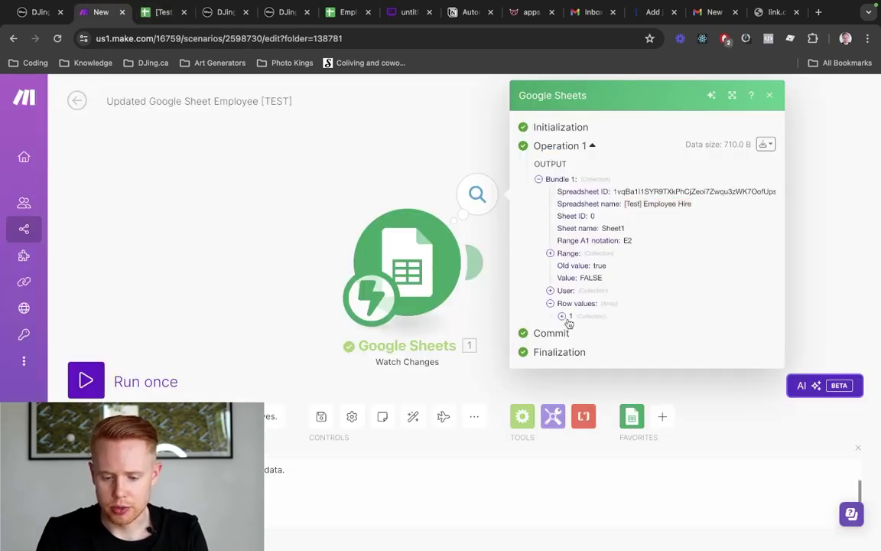
left_click(562, 316)
scroll(634, 365, "down", 2)
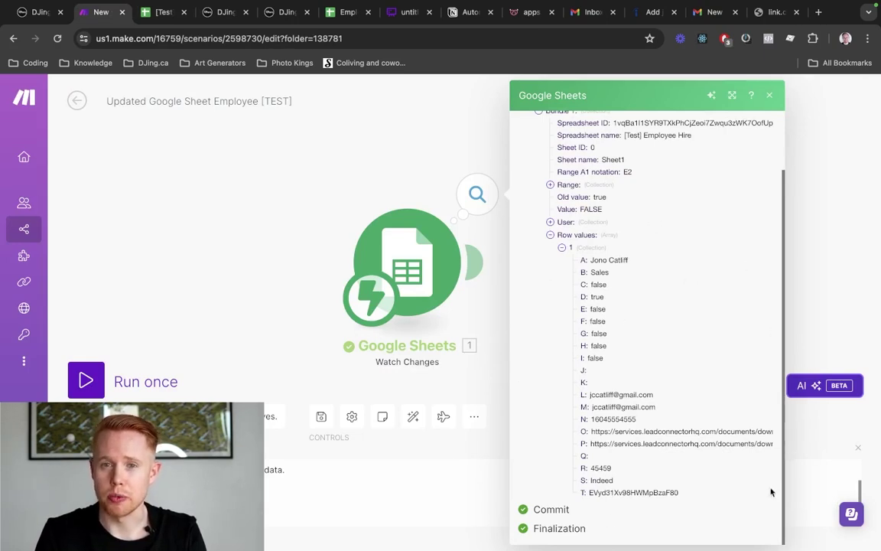
scroll(681, 341, "up", 1)
scroll(681, 340, "up", 1)
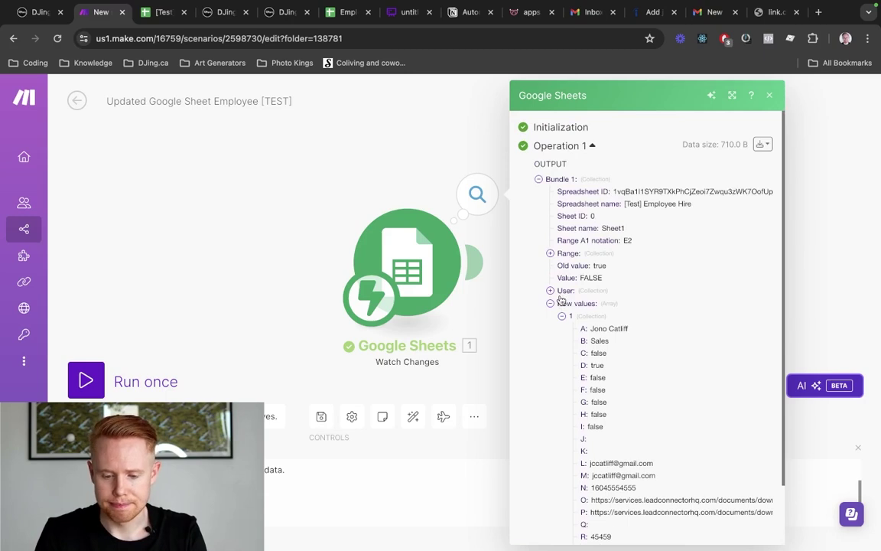
left_click(378, 193)
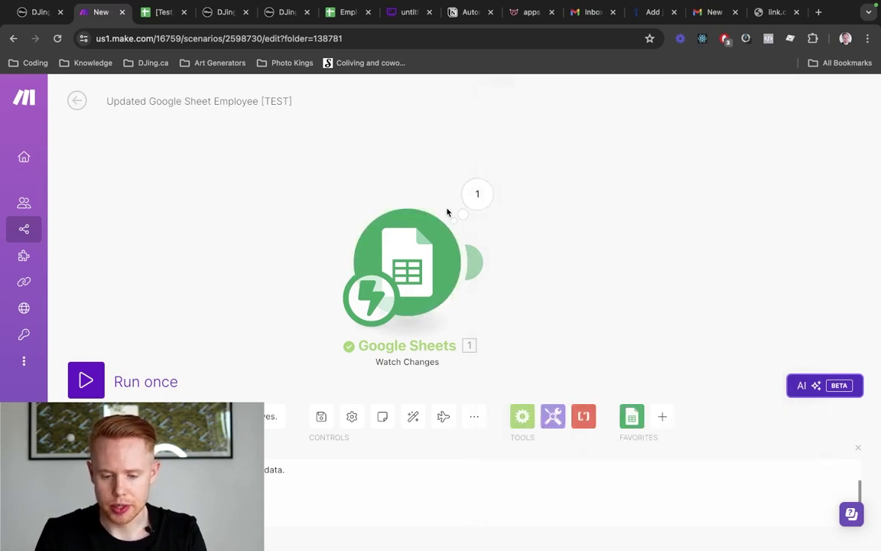
Add a Flow Control Router after the Google Sheets Watch Changes trigger
left_click(479, 258)
scroll(715, 338, "down", 2)
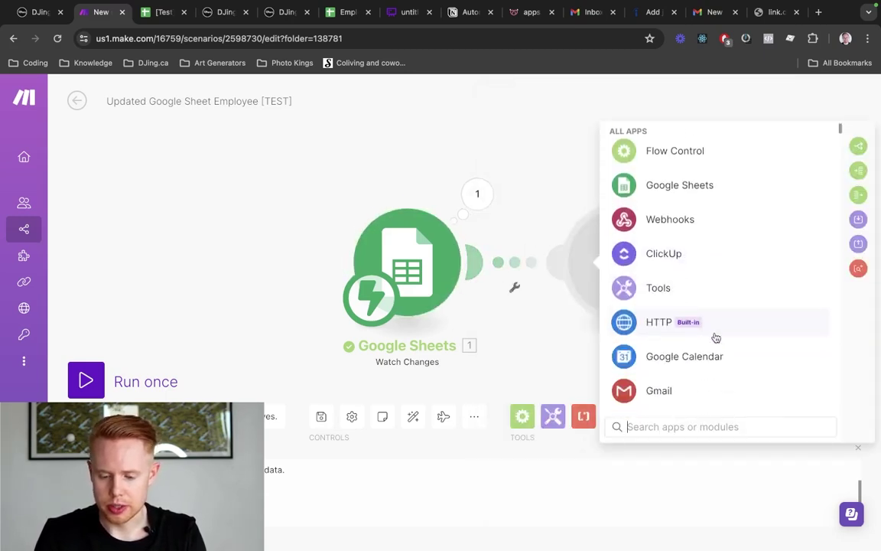
scroll(712, 325, "up", 2)
left_click(671, 243)
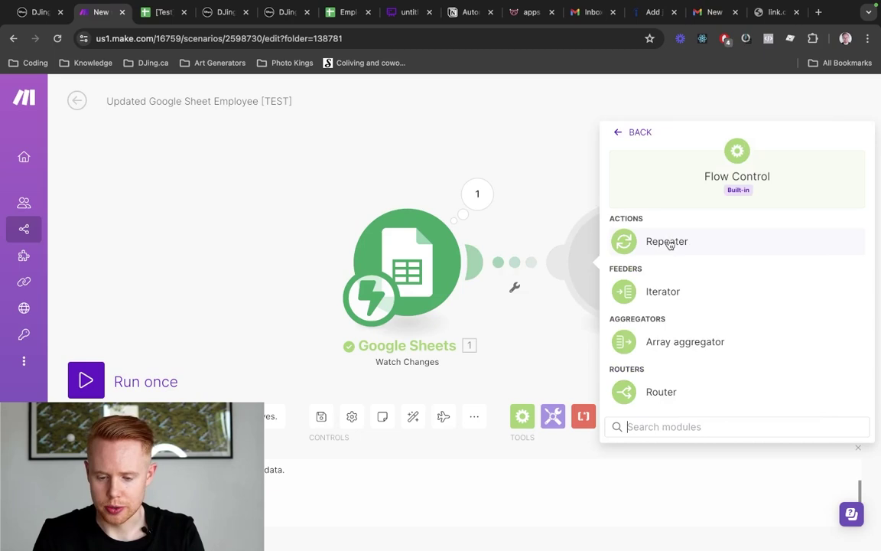
left_click(661, 392)
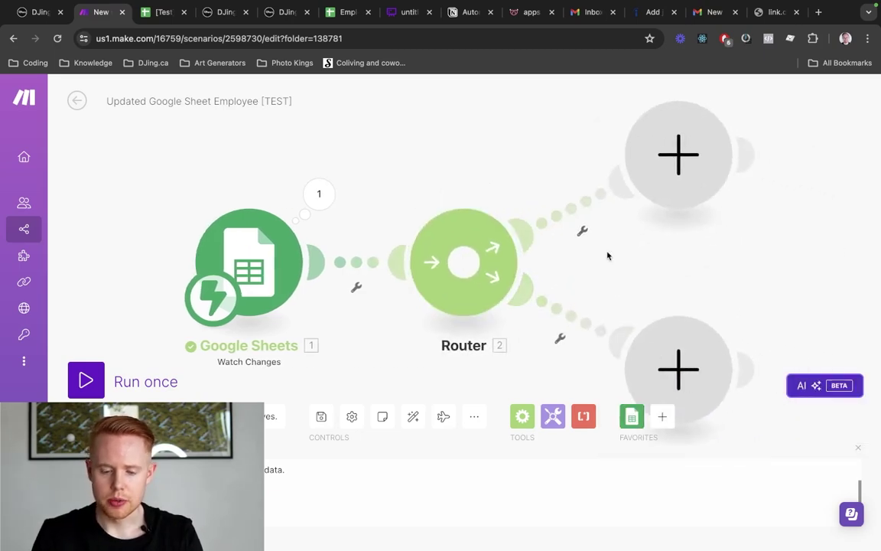
scroll(607, 257, "down", 3)
key("ctrl+Tab")
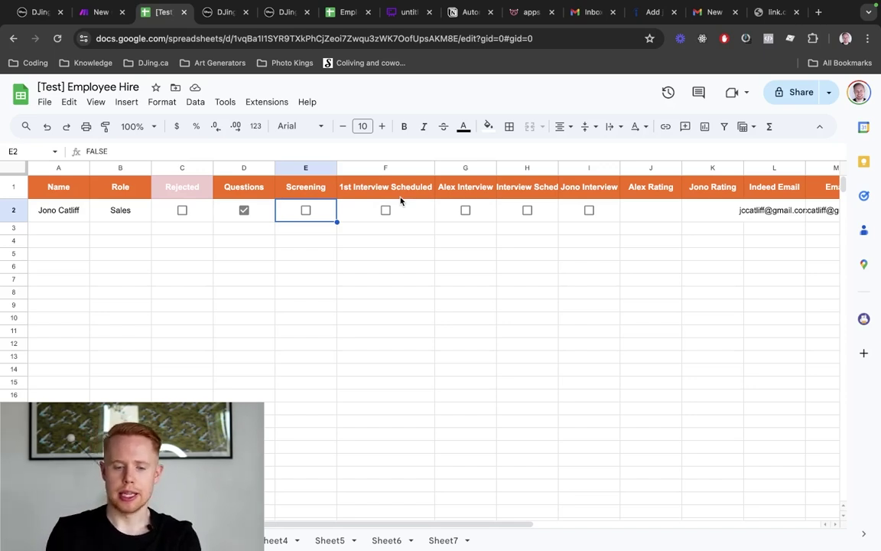
key("ctrl+shift+Tab")
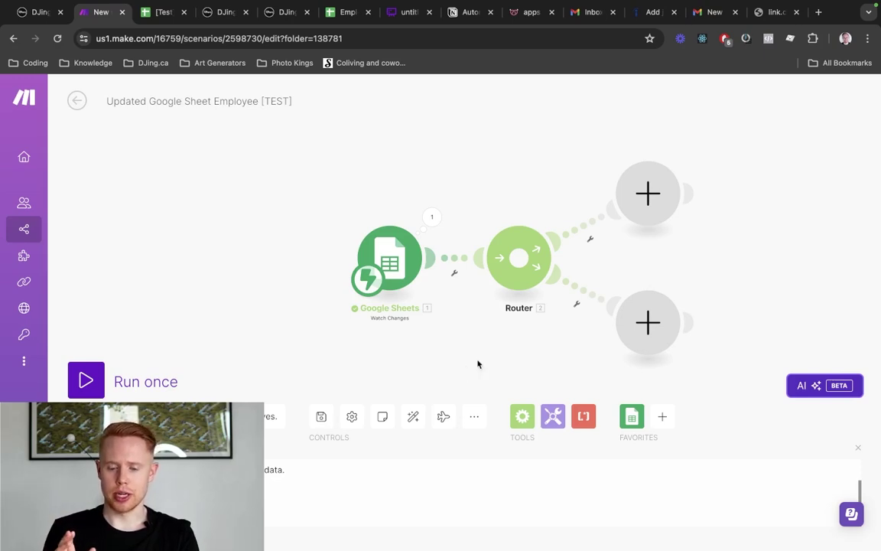
Label the upper route's filter 'Screening' and save it
left_click(593, 229)
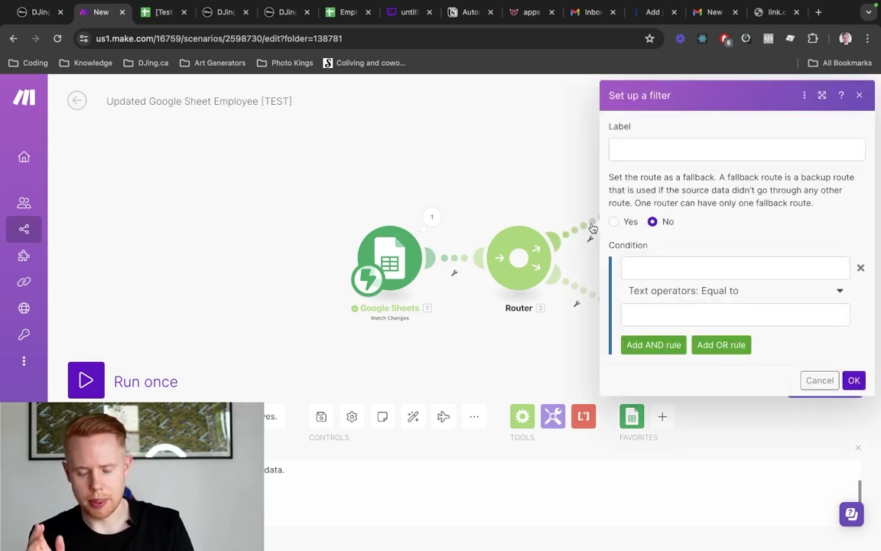
left_click(676, 146)
type("Sc")
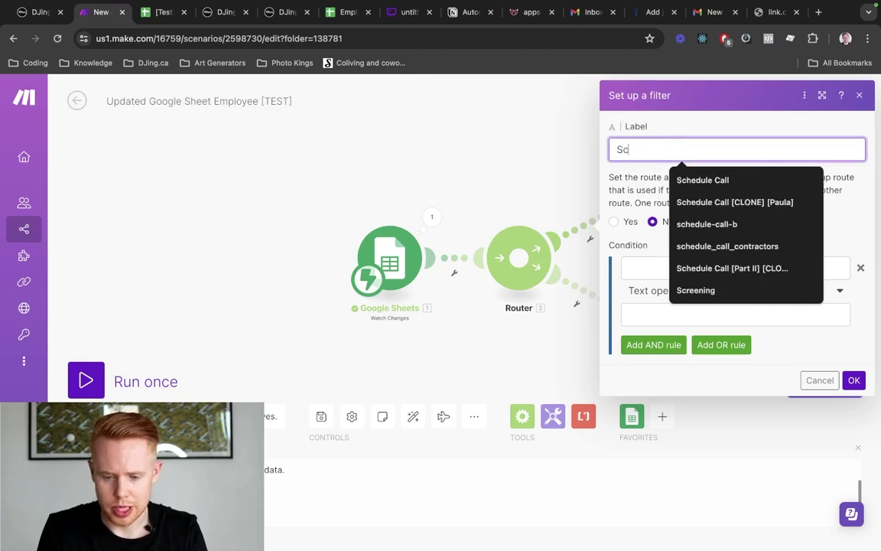
type("reen")
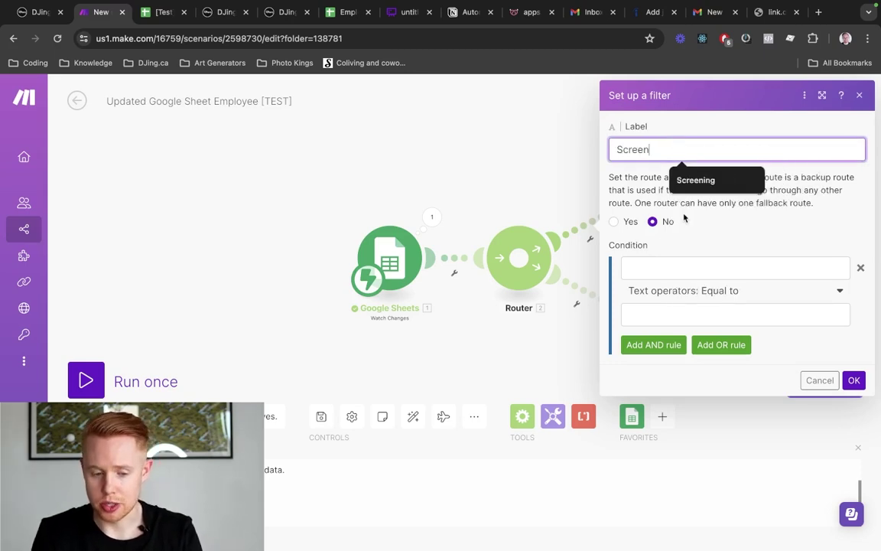
type("ing")
key("ctrl+Tab")
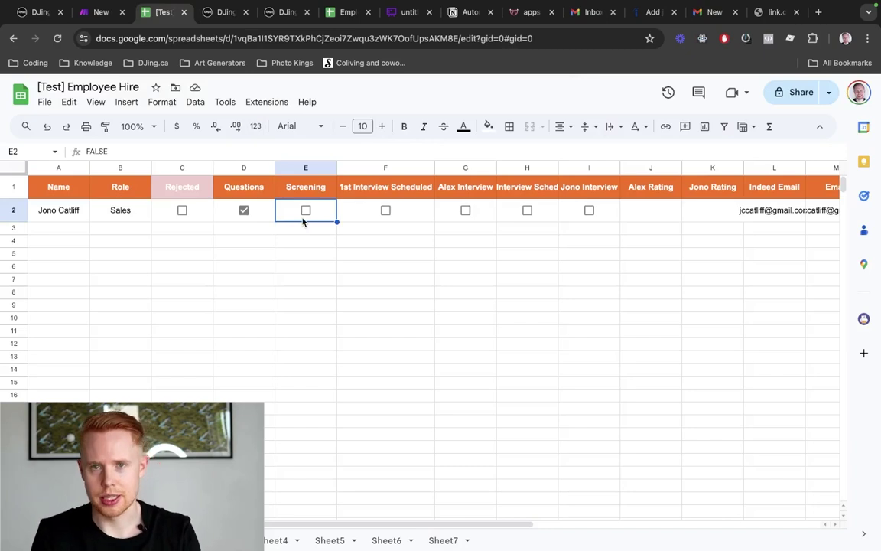
key("ctrl+shift+Tab")
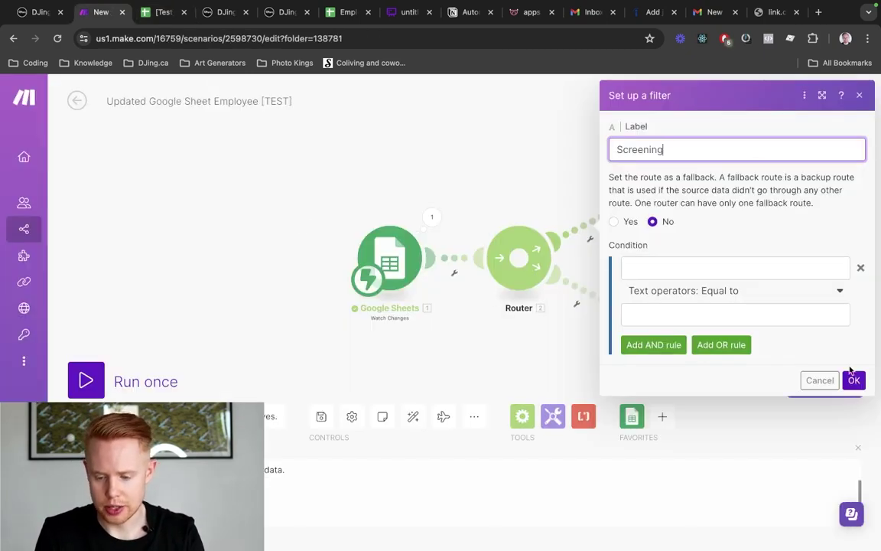
left_click(852, 379)
Label the lower route's filter 'Rejected' and save it
left_click(584, 296)
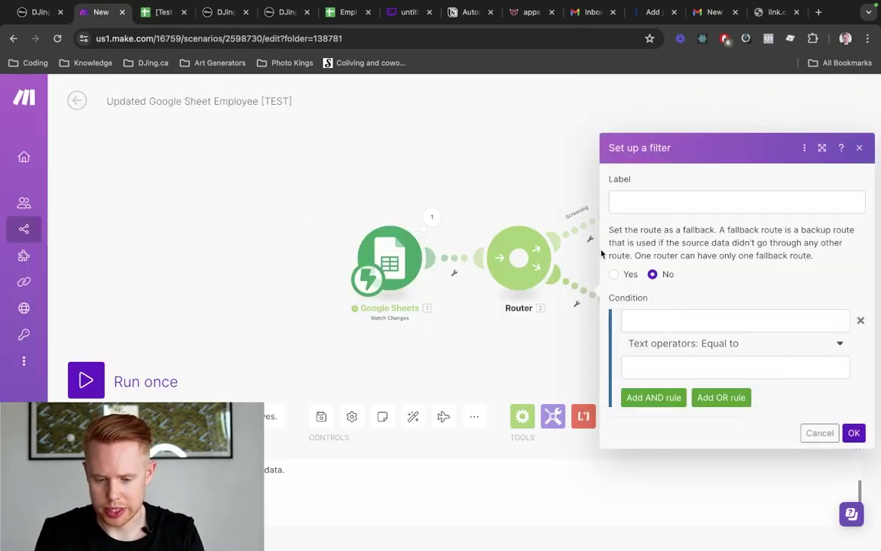
left_click(647, 198)
type("Rejected")
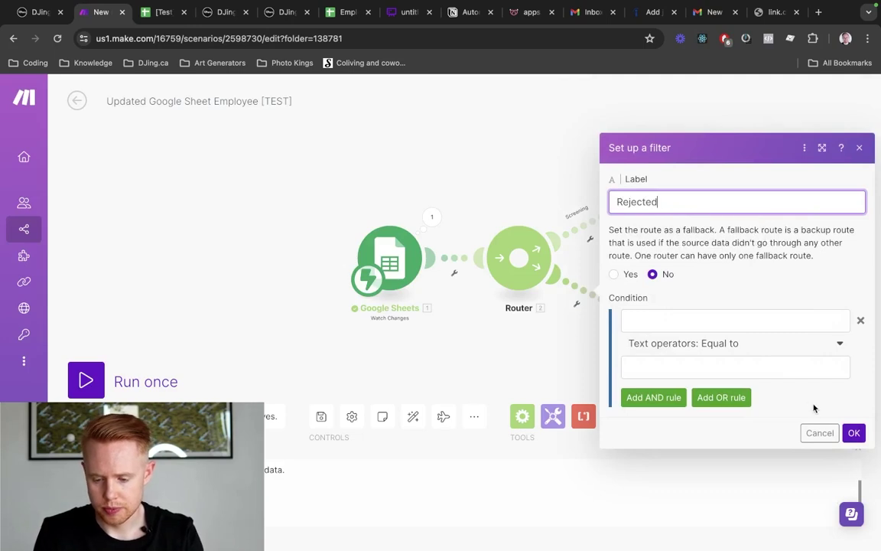
left_click(853, 433)
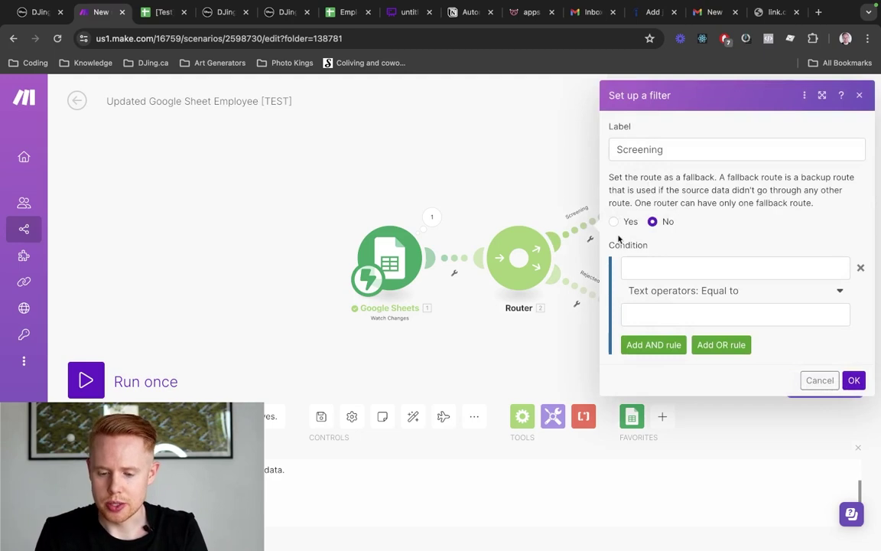
Make the Screening condition 1. Value equal to (case insensitive) TRUE
left_click(649, 270)
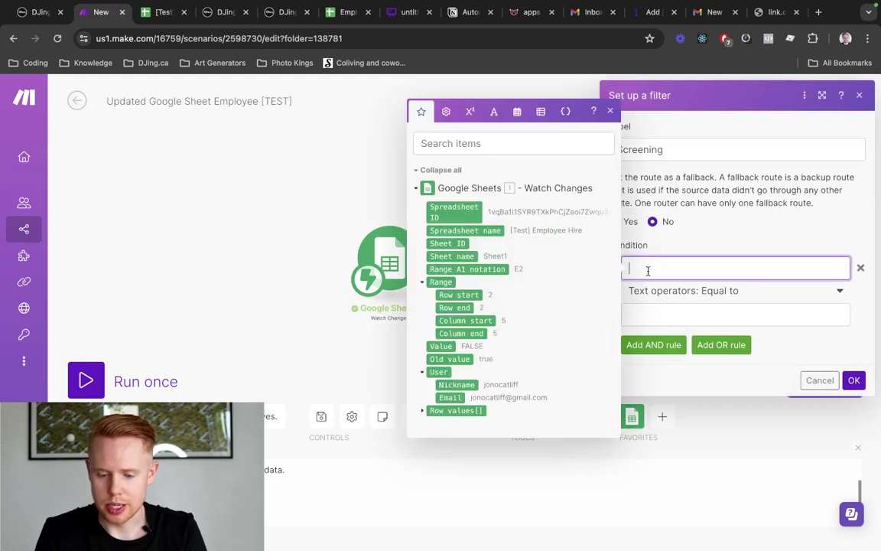
left_click(814, 378)
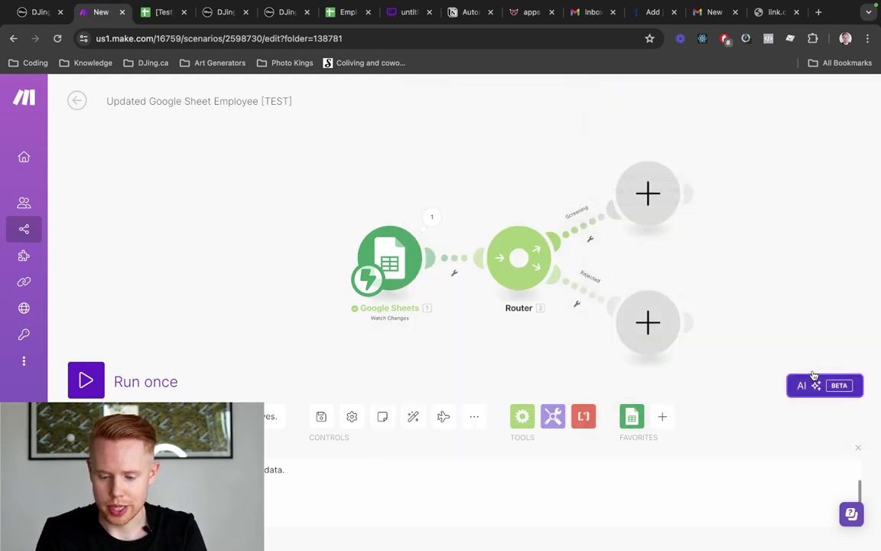
left_click(583, 229)
left_click(647, 270)
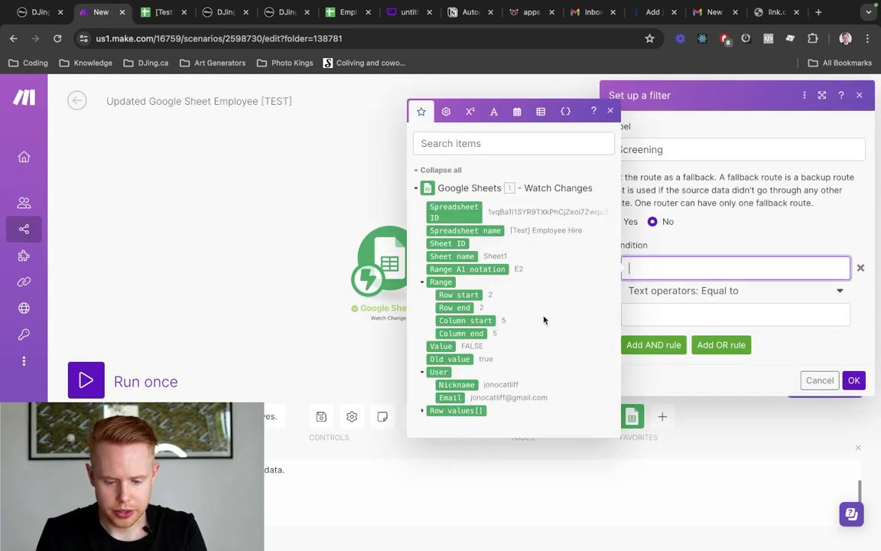
left_click(432, 349)
left_click(730, 312)
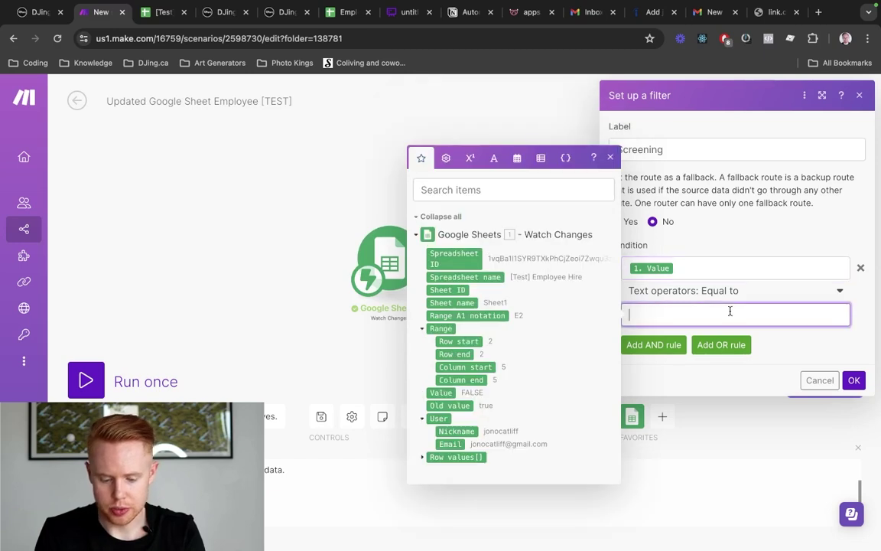
type("TRUE")
left_click(734, 291)
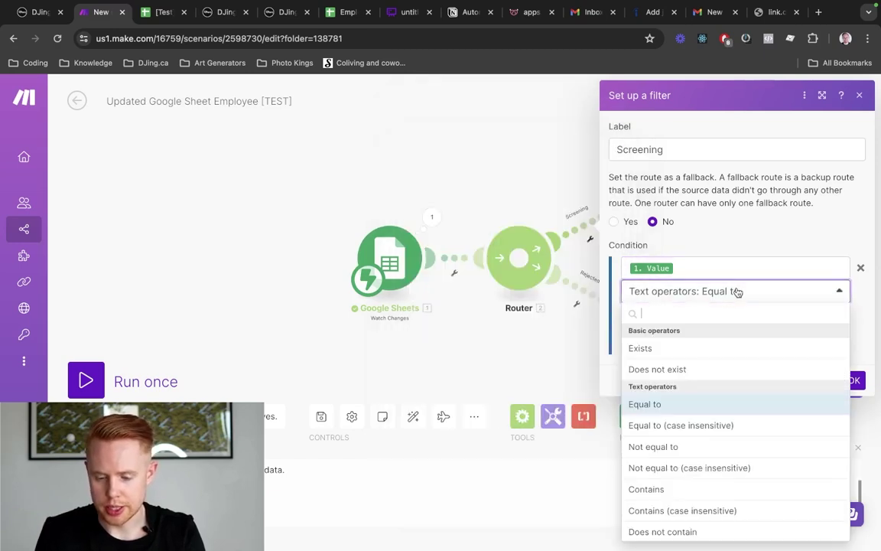
left_click(711, 425)
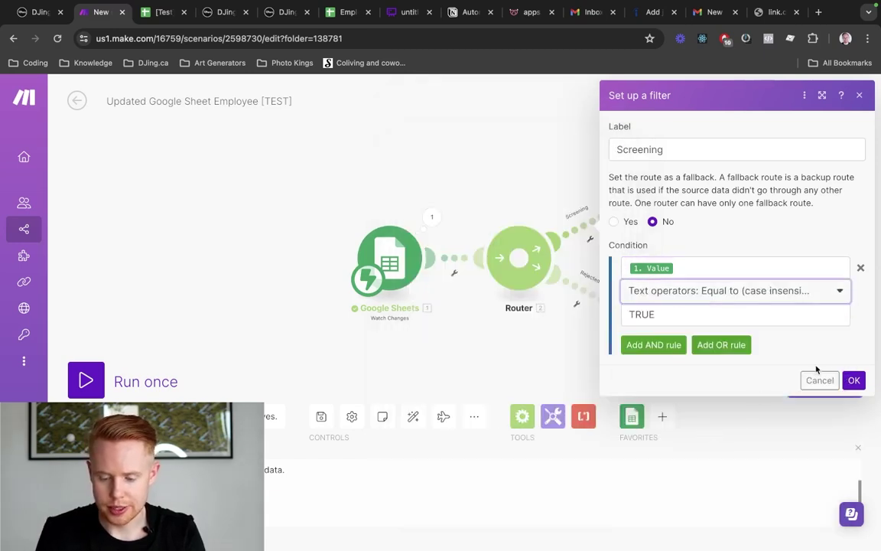
Add an AND rule requiring Column start equal to 5, and save the filter
left_click(668, 345)
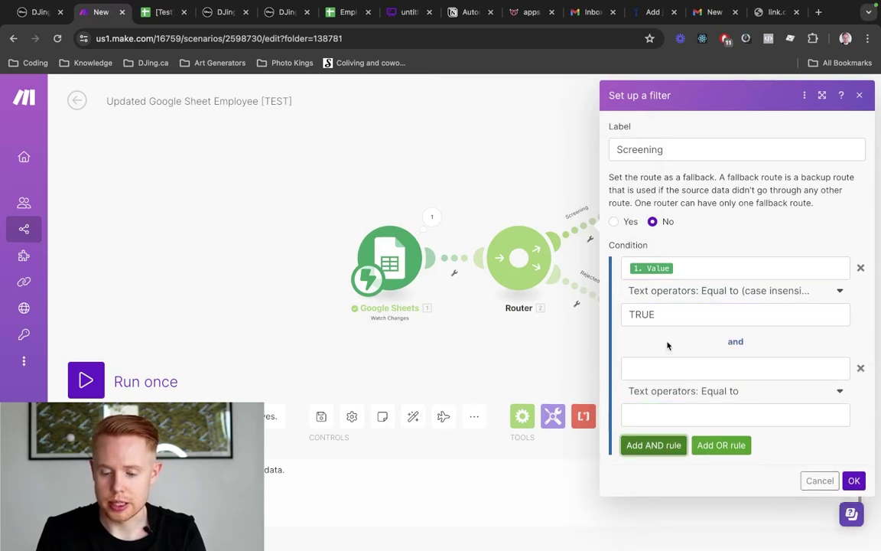
left_click(695, 376)
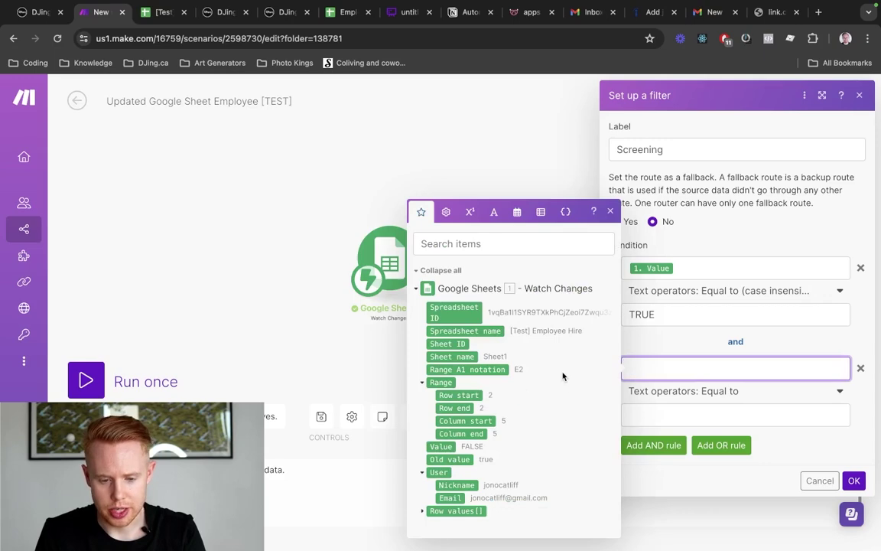
key("ctrl+Tab")
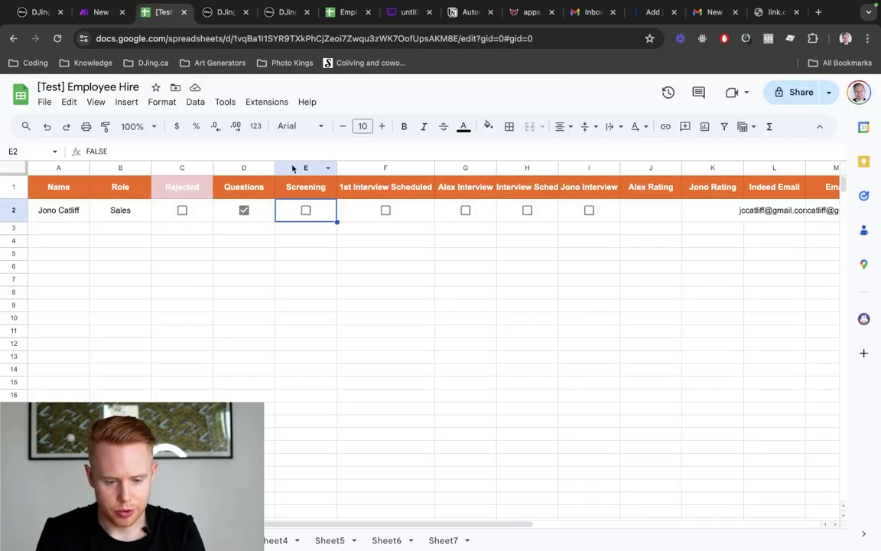
key("ctrl+shift+Tab")
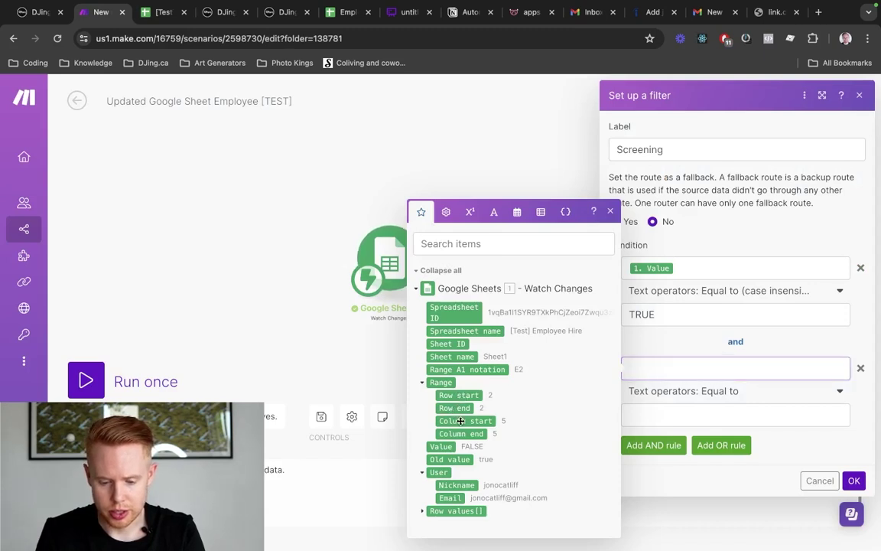
left_click(460, 421)
left_click(724, 415)
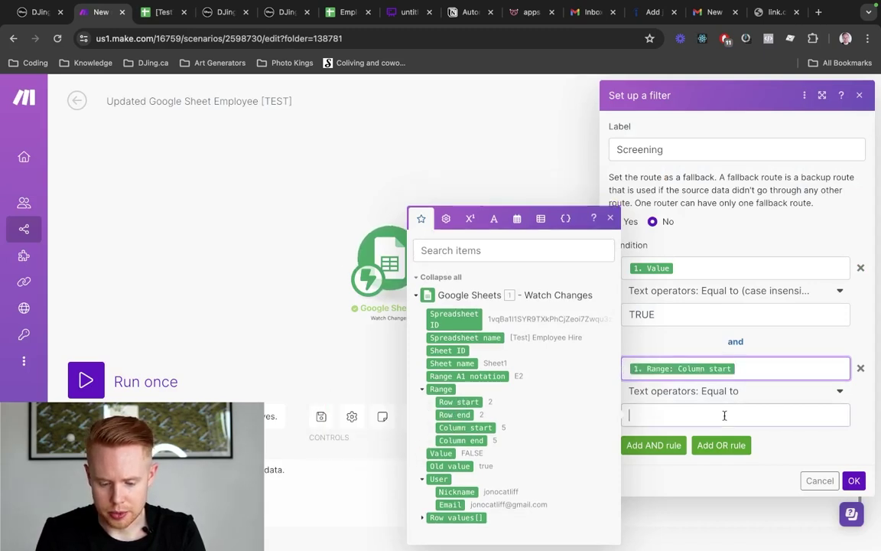
type("5")
left_click(854, 481)
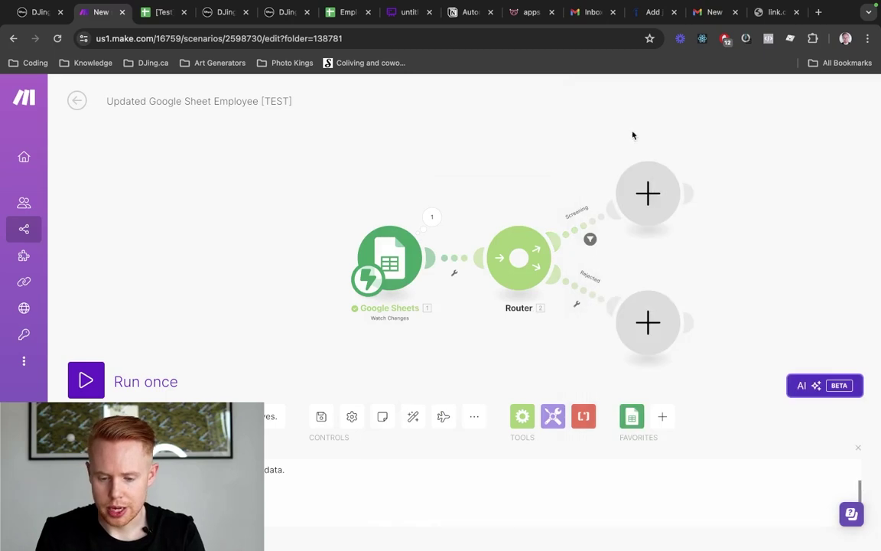
Check the spreadsheet column numbers of the Screening and Rejected columns
key("ctrl+Tab")
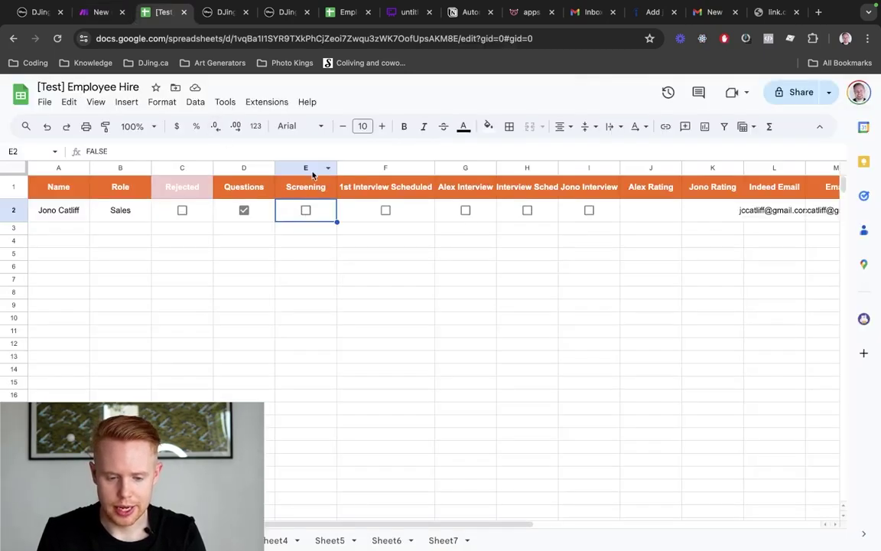
left_click(313, 168)
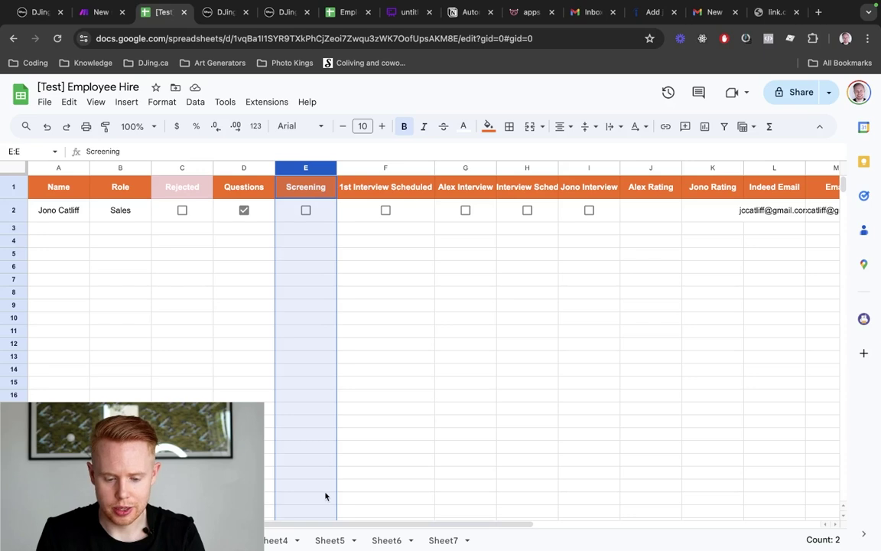
key("ctrl+shift+Tab")
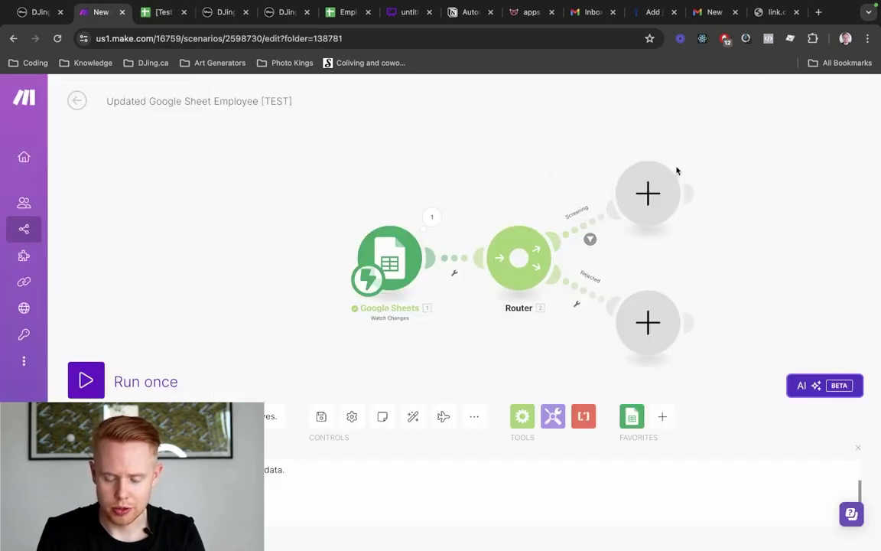
key("ctrl+Tab")
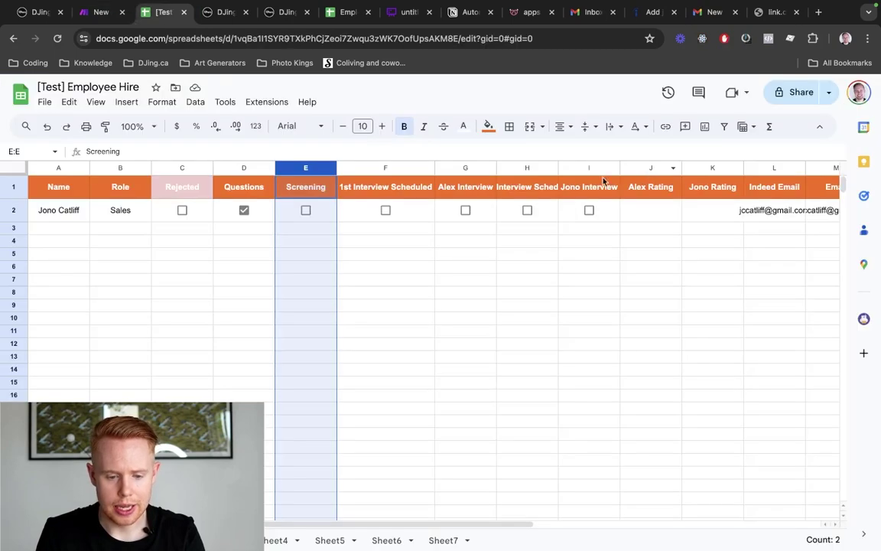
left_click(197, 168)
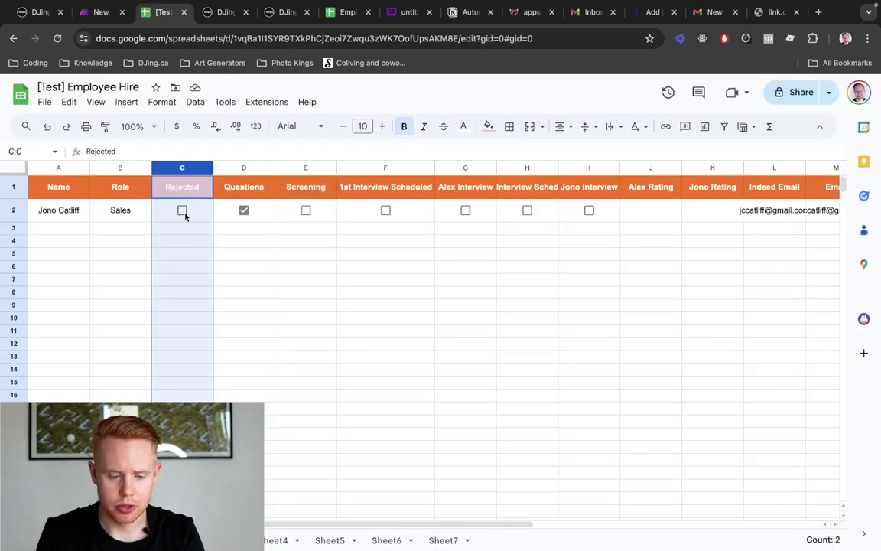
key("ctrl+shift+Tab")
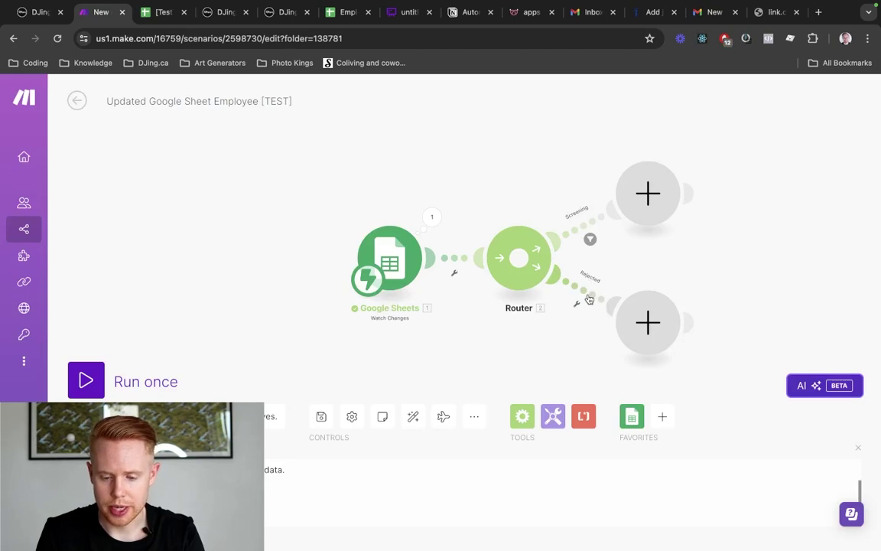
Make the Rejected condition 1. Value equal to (case insensitive) TRUE
left_click(589, 299)
left_click(647, 320)
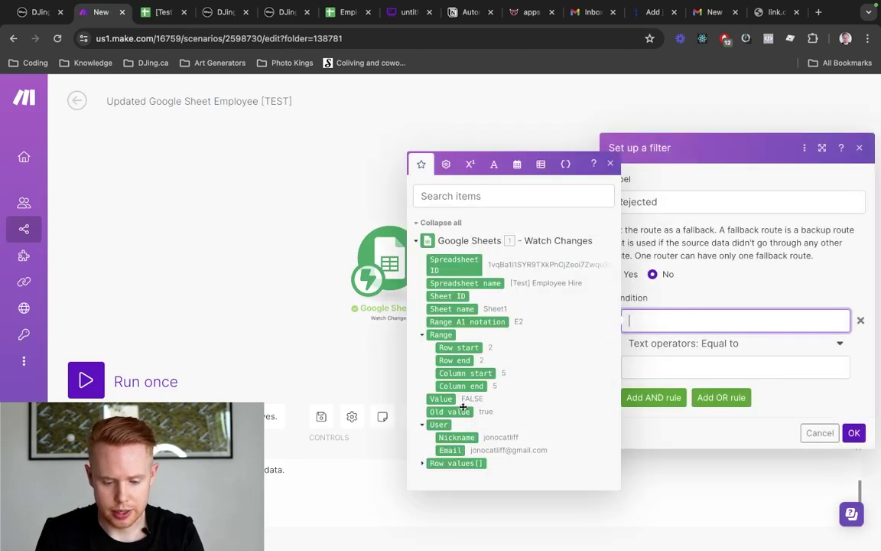
left_click(442, 399)
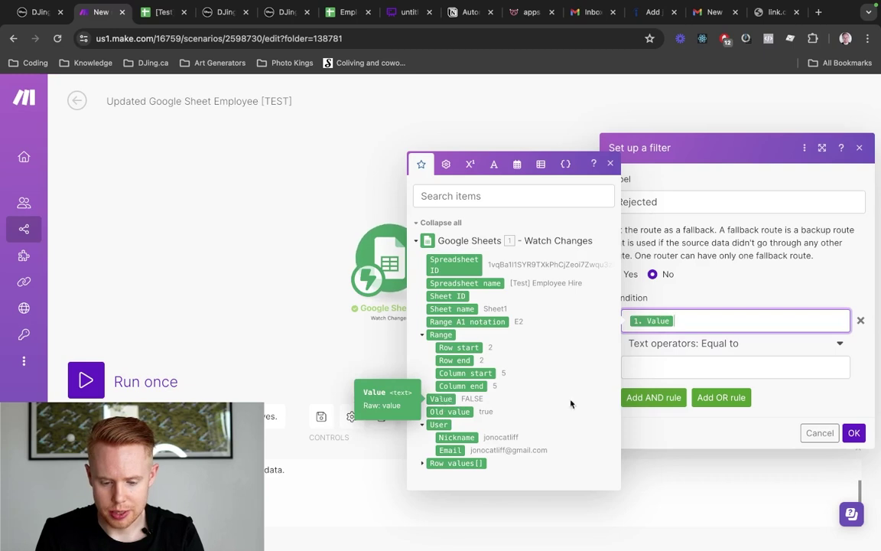
left_click(714, 343)
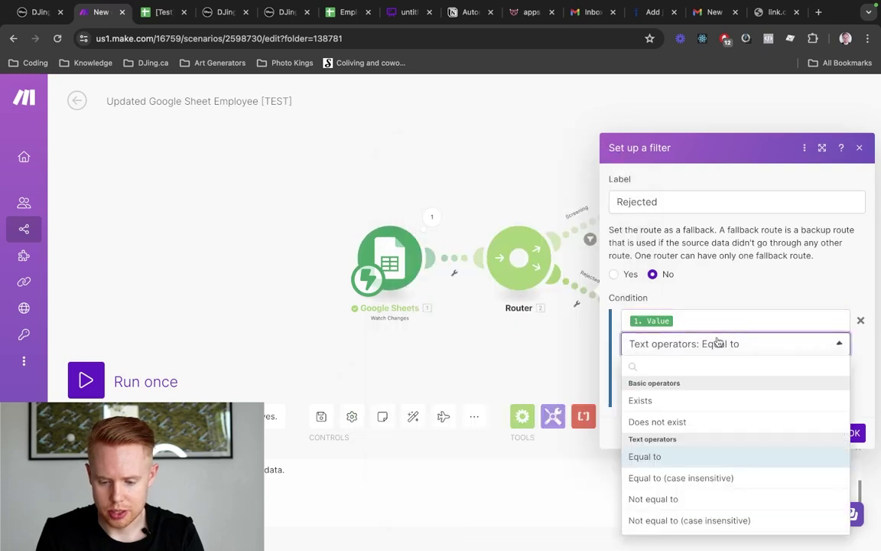
left_click(705, 478)
left_click(691, 365)
type("TRUE")
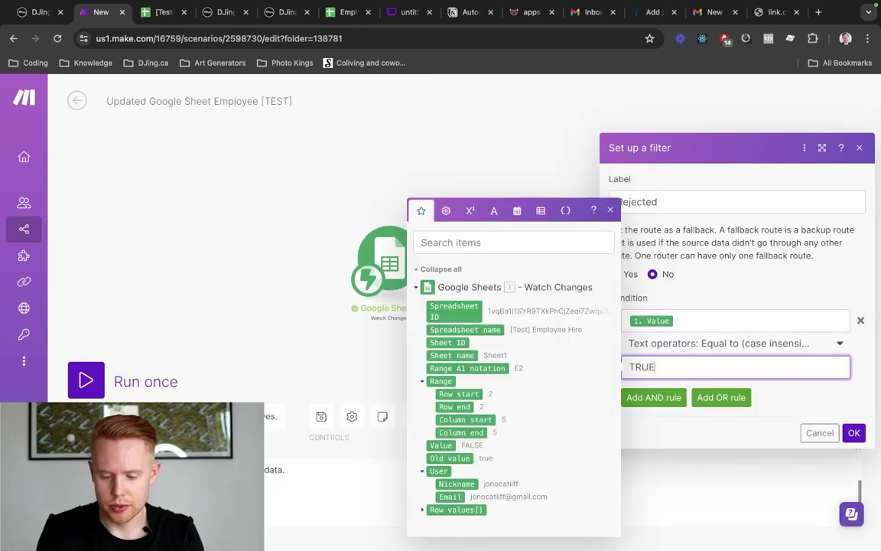
Add an AND rule requiring Column start equal to 3, and save the filter
left_click(672, 397)
left_click(671, 368)
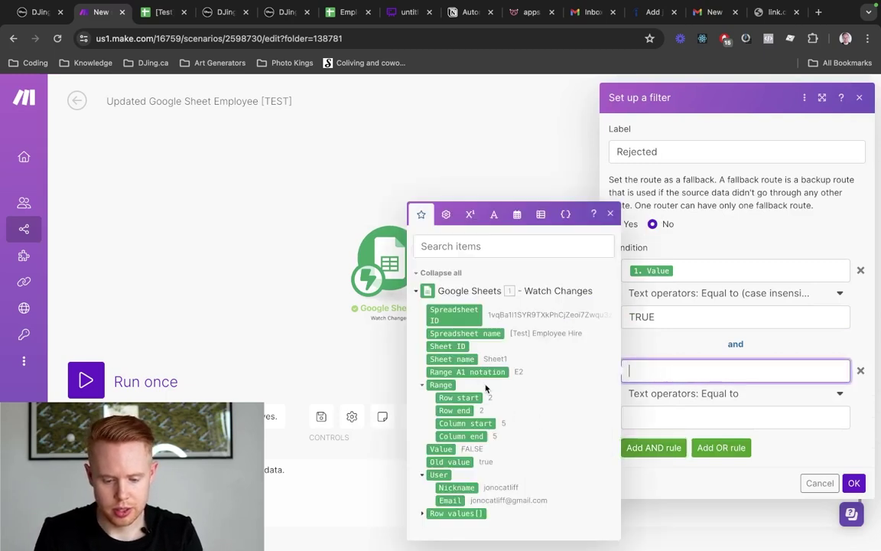
left_click(466, 423)
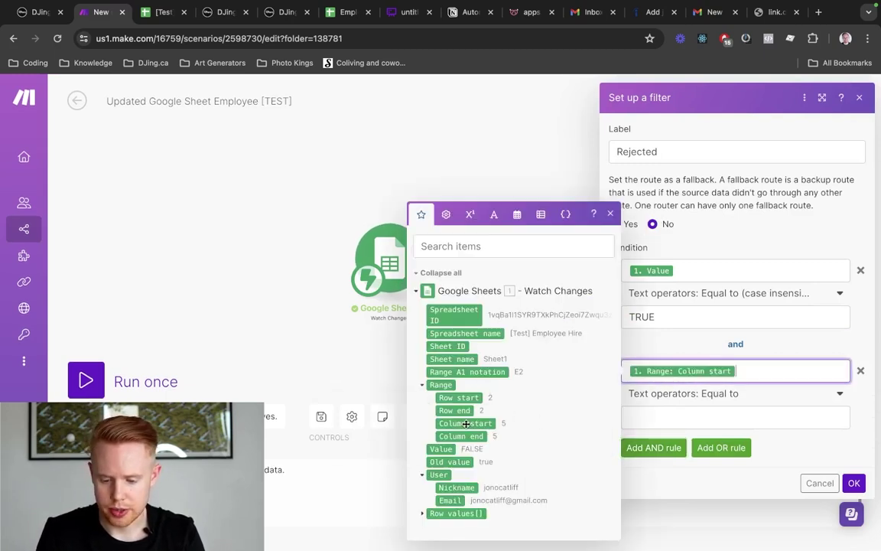
left_click(667, 417)
type("3")
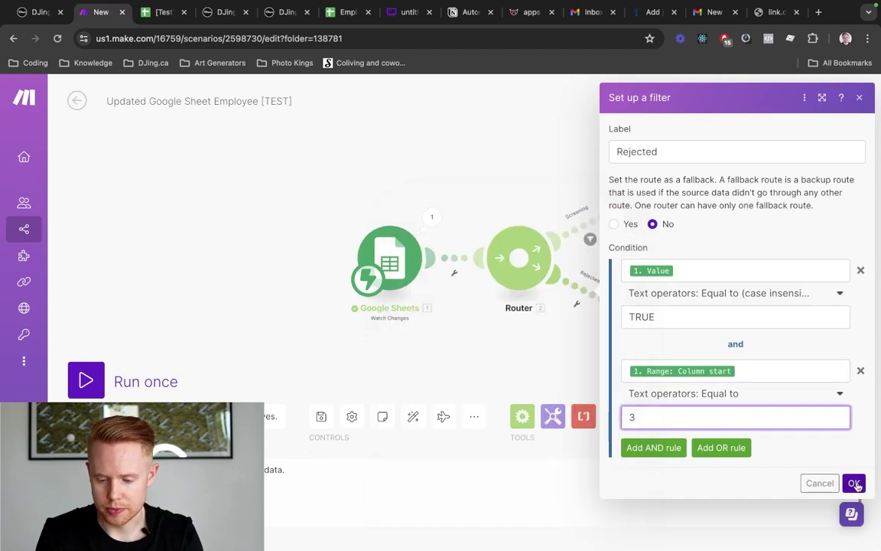
left_click(854, 484)
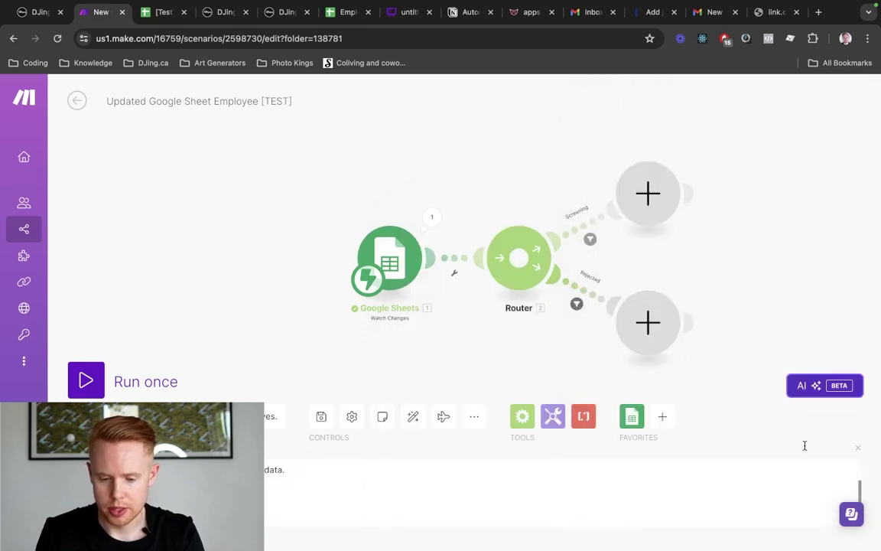
Save the scenario
left_click(319, 418)
left_click(319, 418)
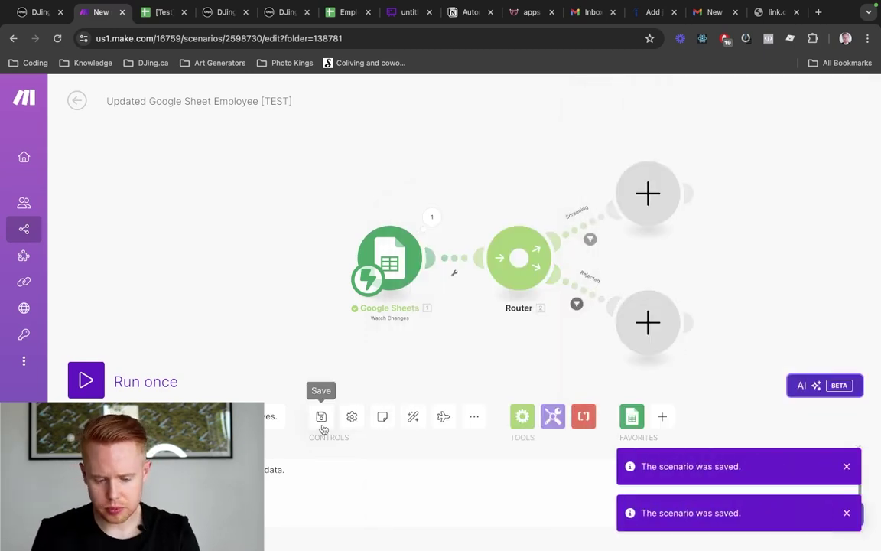
left_click(322, 425)
left_click(322, 425)
left_click(321, 424)
left_click_drag(244, 279, 47, 262)
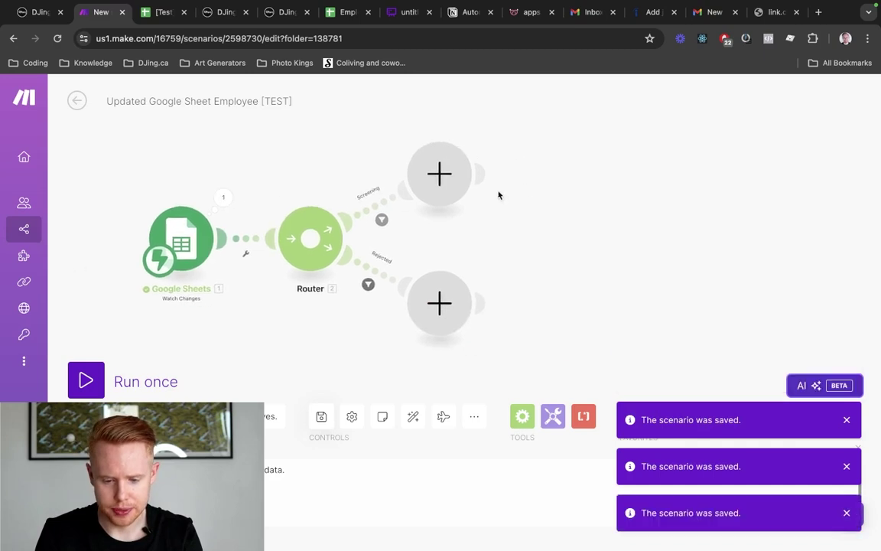
Search the module list for http, then HighLevel, and browse HighLevel's LeadConnector actions
left_click(441, 179)
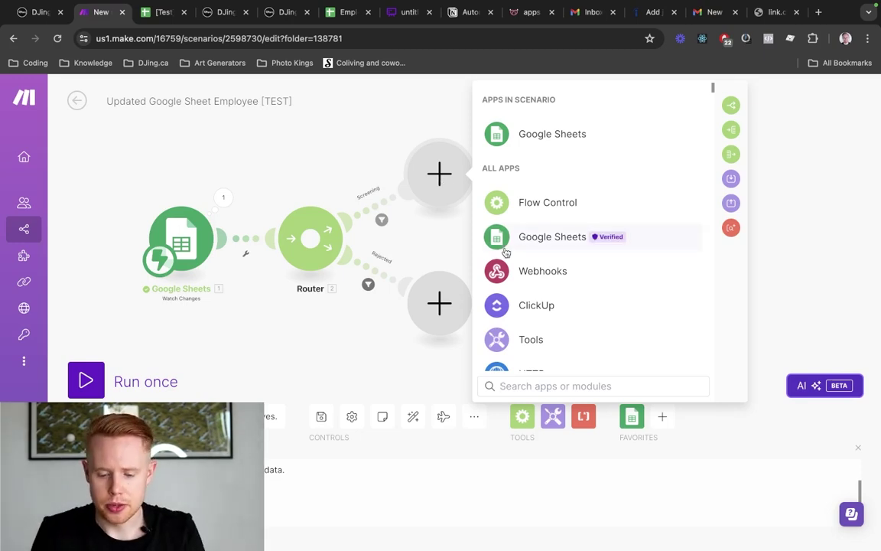
type("http")
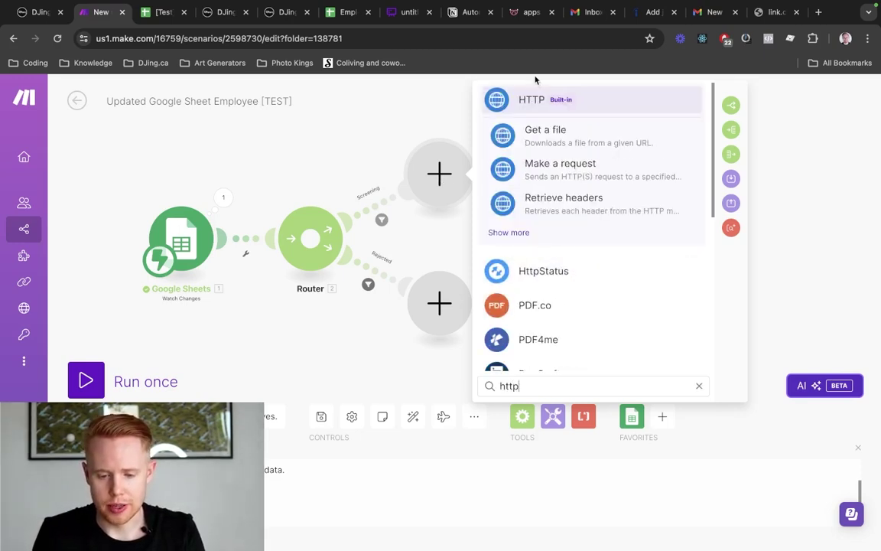
left_click(523, 106)
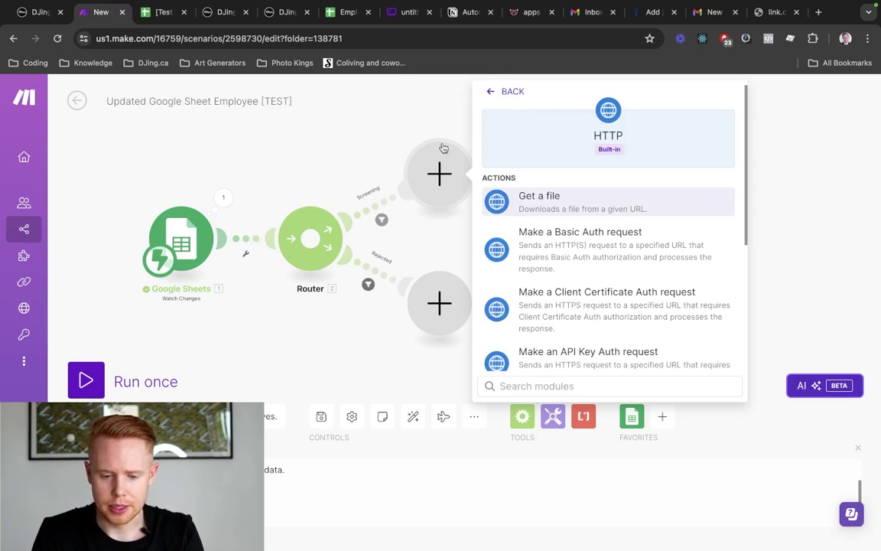
left_click(505, 91)
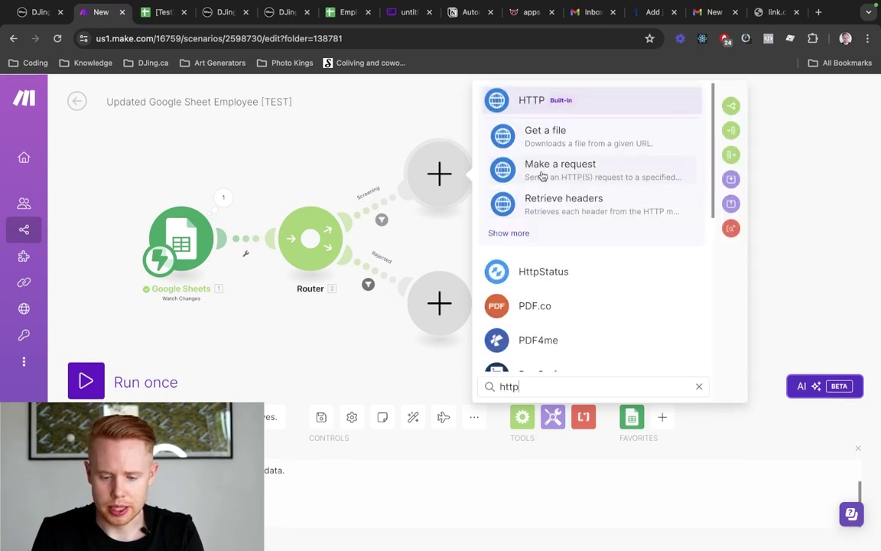
key("super+a")
type("go highl")
key("BackSpace")
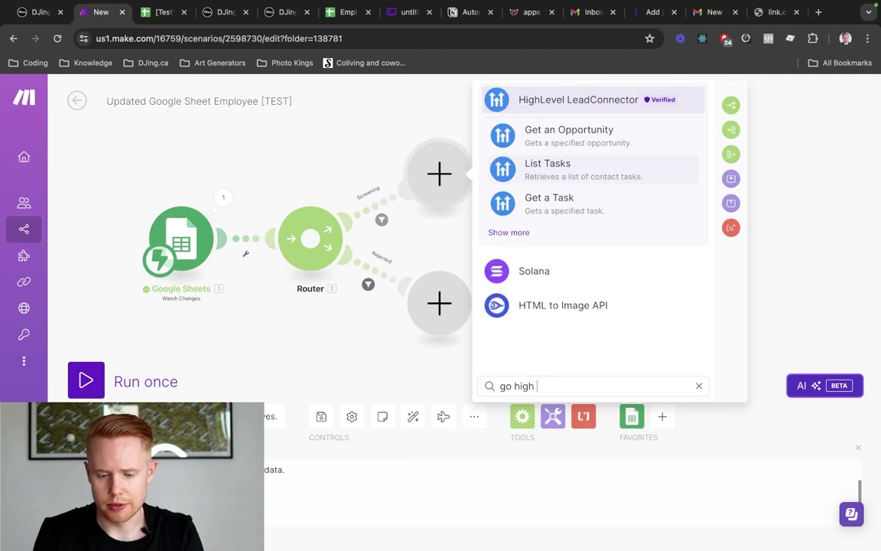
type("level")
left_click(496, 233)
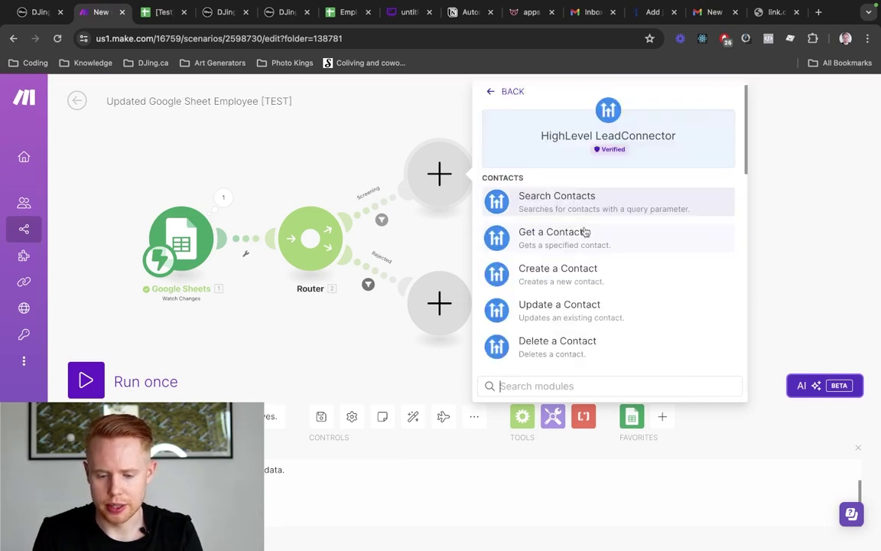
scroll(585, 232, "down", 10)
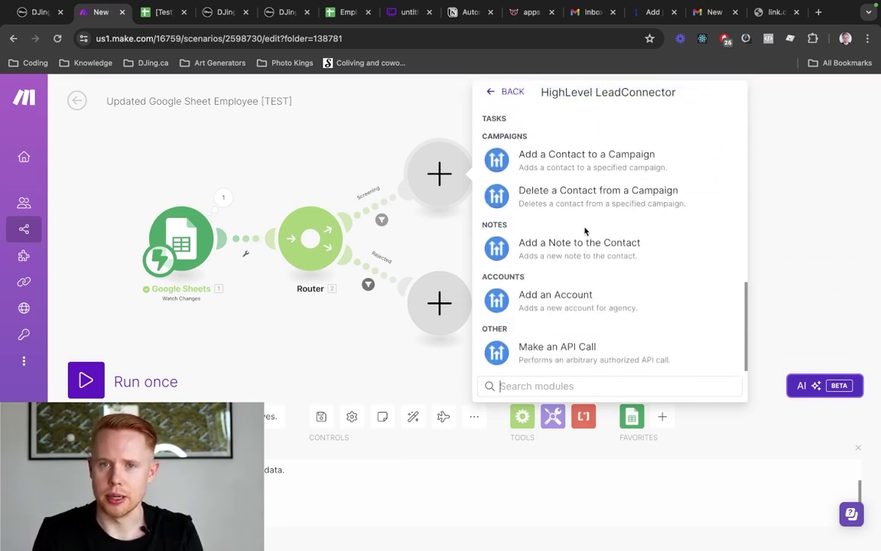
scroll(585, 232, "up", 10)
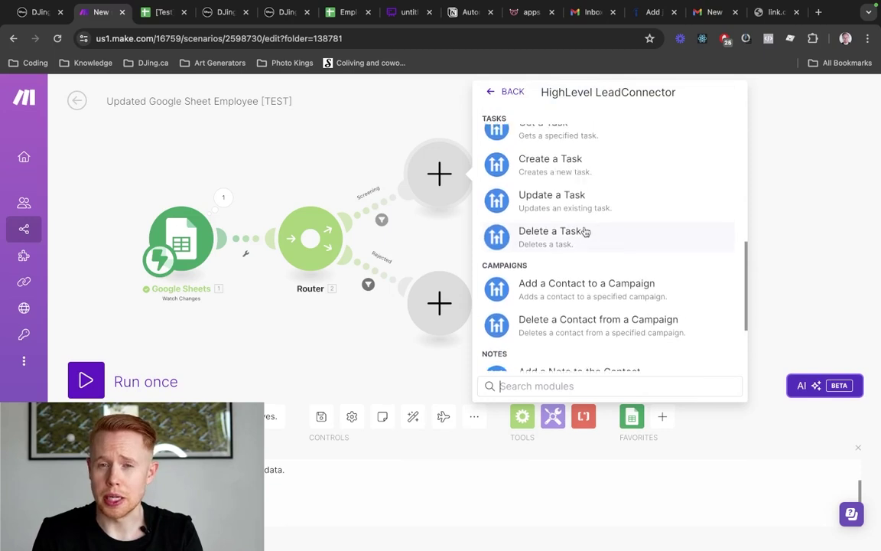
scroll(586, 232, "up", 2)
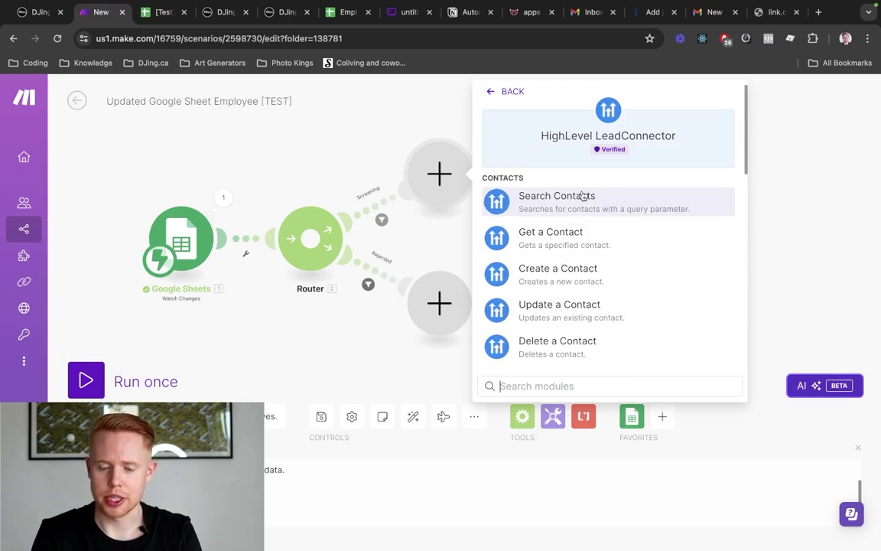
Search 'http' again and add HTTP Make a request to the Screening route
left_click(502, 90)
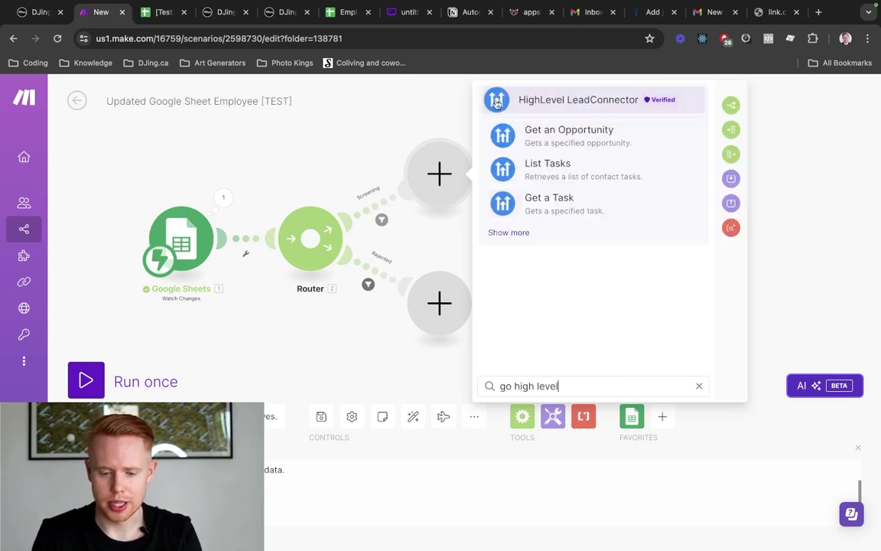
triple_click(524, 386)
type("http")
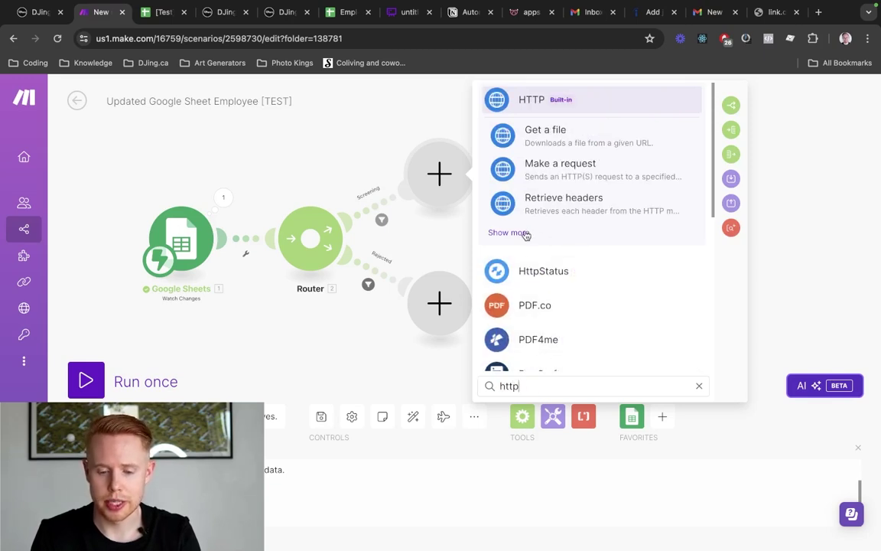
left_click(542, 178)
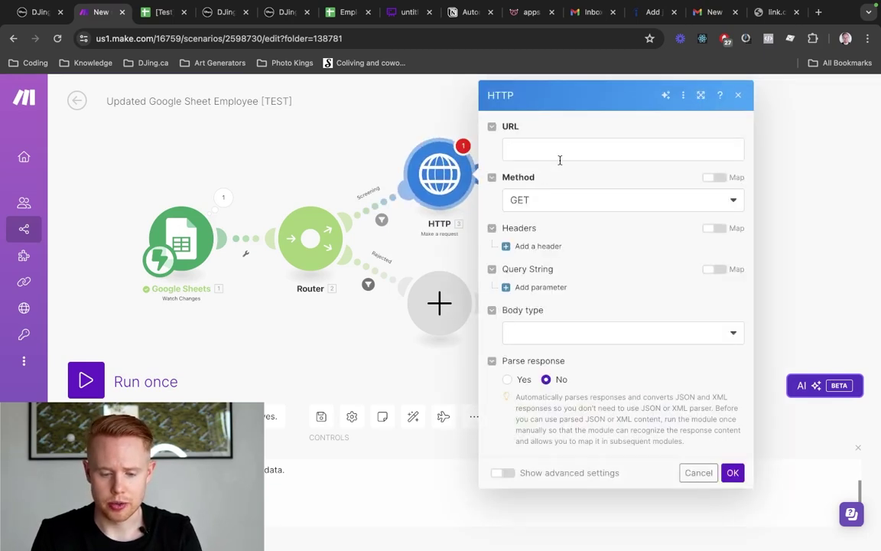
key("ctrl+shift+Tab")
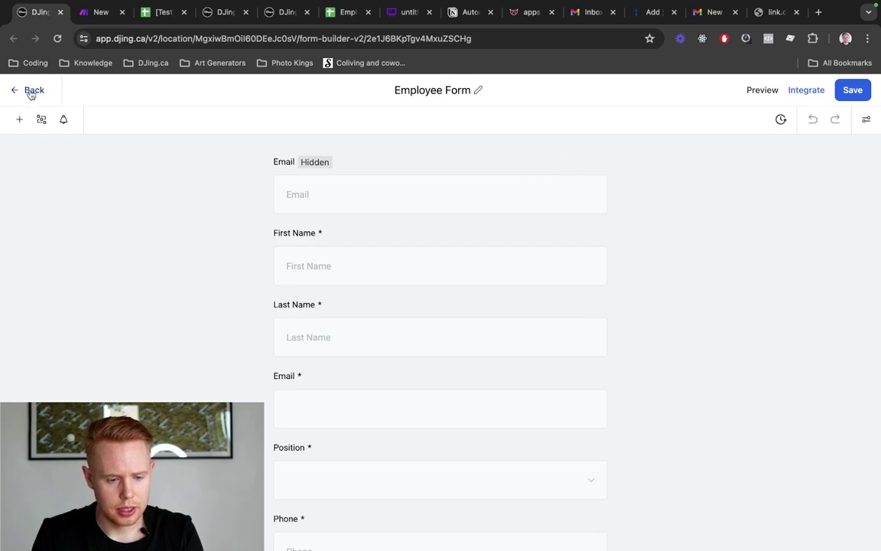
Create a new workflow from scratch in DJing.ca named 'Screening Approved [TEST]'
key("ctrl+w")
key("ctrl+Tab")
key("ctrl+Tab")
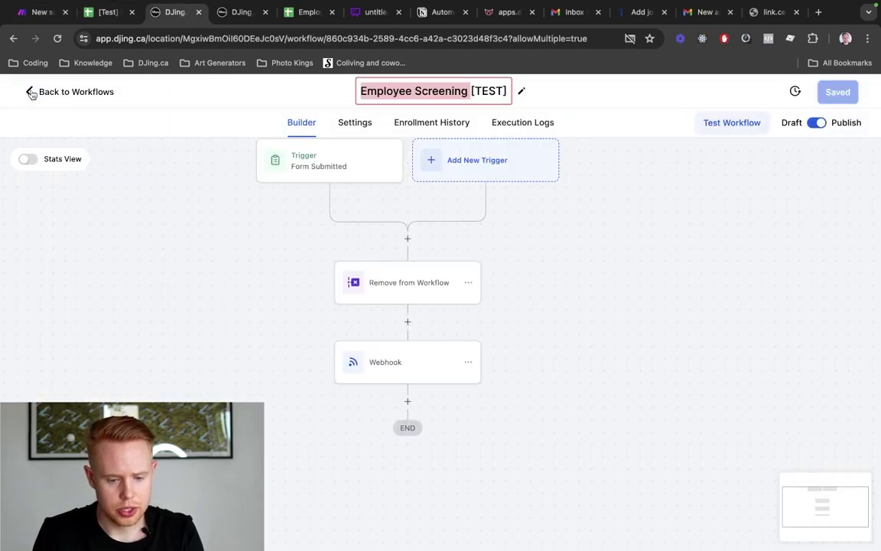
left_click(100, 93)
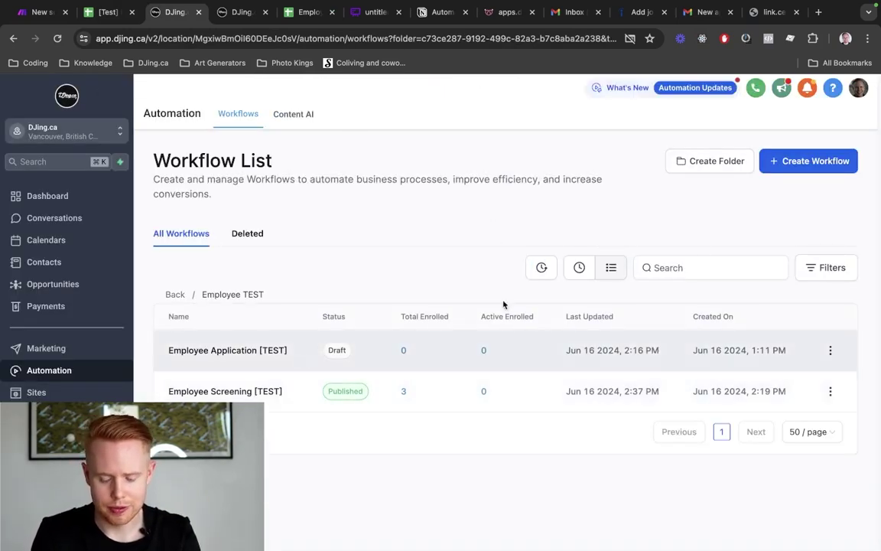
left_click(799, 163)
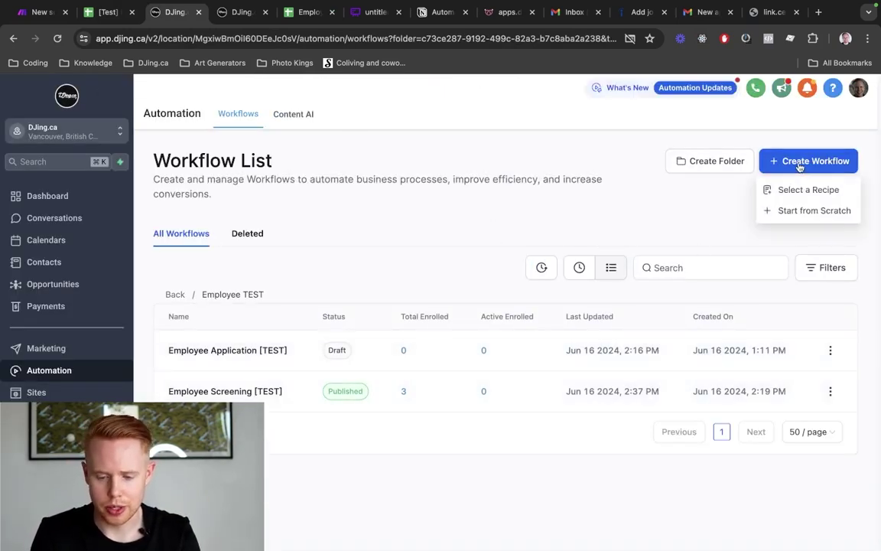
left_click(783, 211)
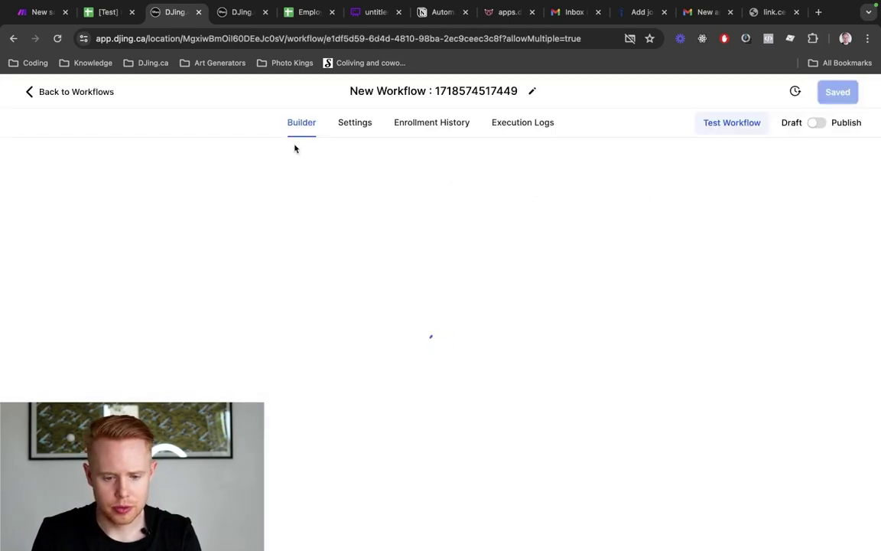
type("Scre")
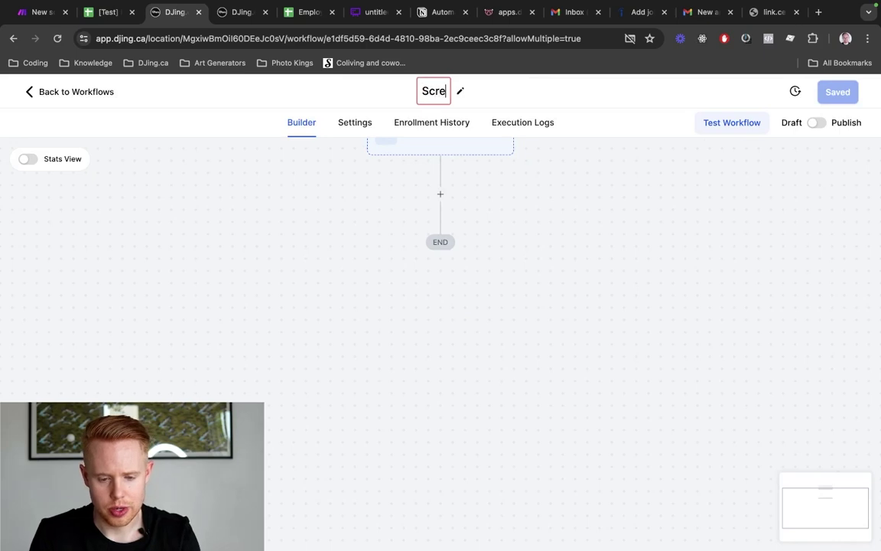
type("ening Approved [")
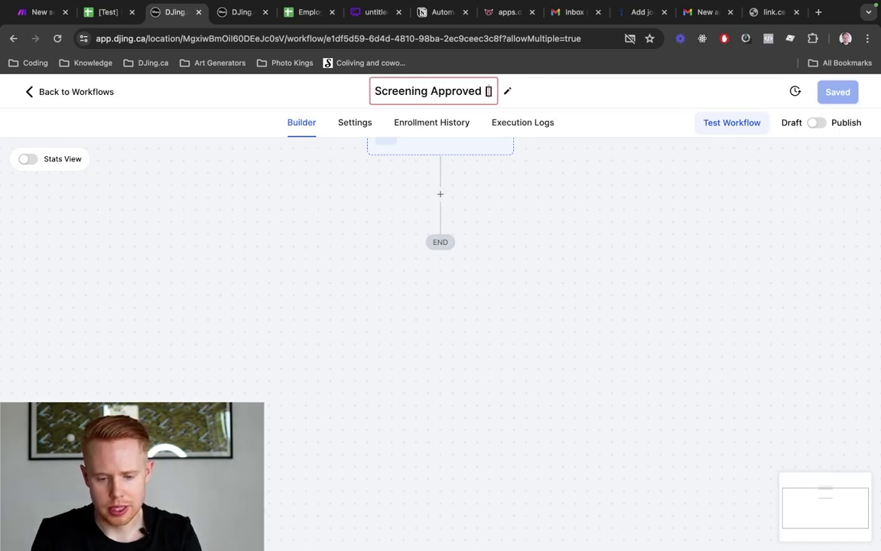
type("TEST]")
key("Return")
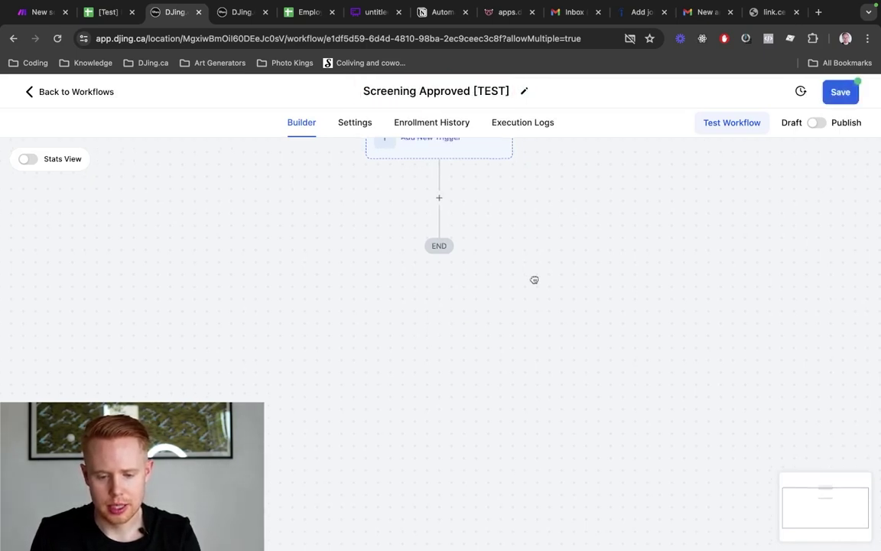
Add an Inbound Webhook trigger to the workflow and copy its generated URL
left_click_drag(534, 280, 512, 357)
left_click(398, 226)
type("inbo")
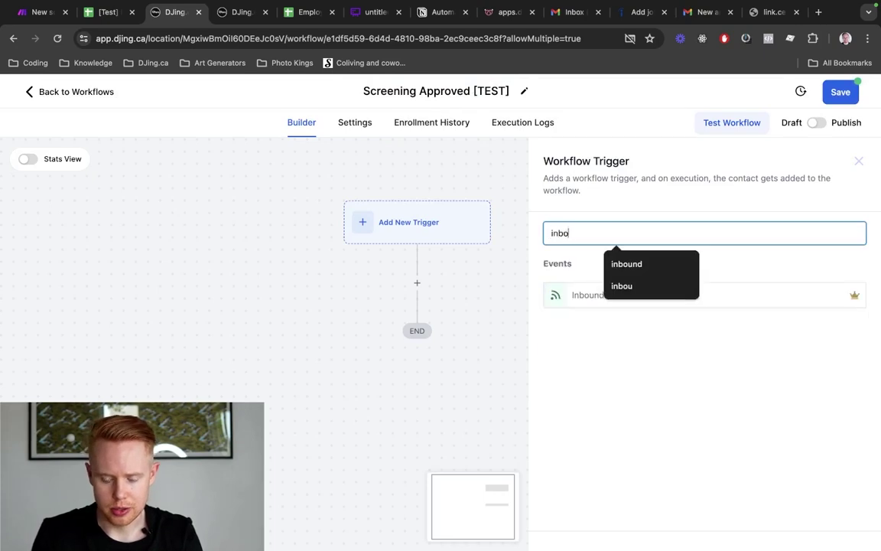
type("und")
left_click(608, 297)
left_click(466, 360)
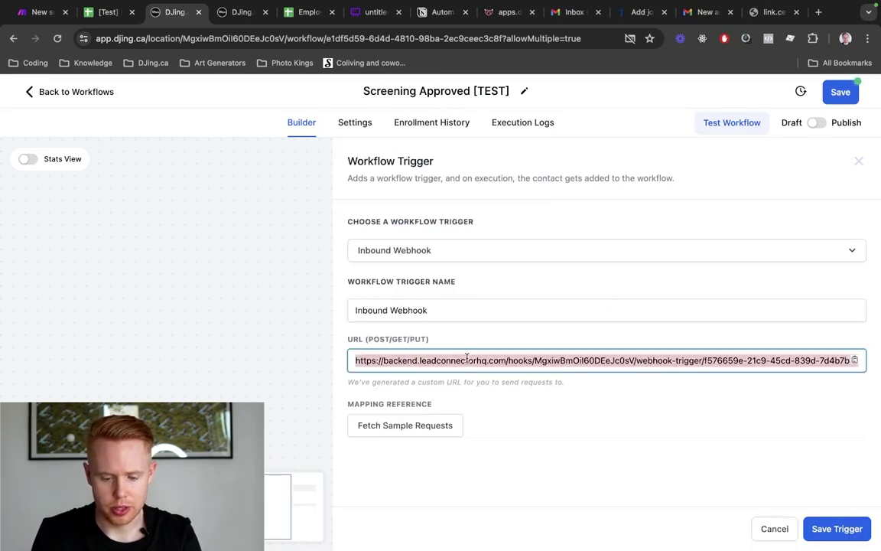
key("ctrl+Tab")
key("ctrl+shift+Tab")
key("ctrl+shift+Tab")
key("ctrl+shift+Tab")
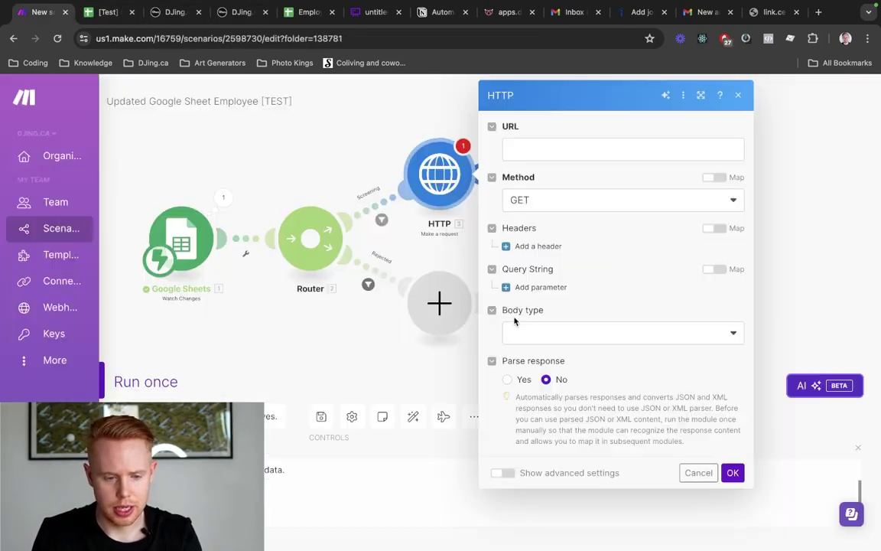
Paste the webhook URL into the HTTP request, with method POST and body type x-www-form-urlencoded
left_click_drag(24, 13, 107, 13)
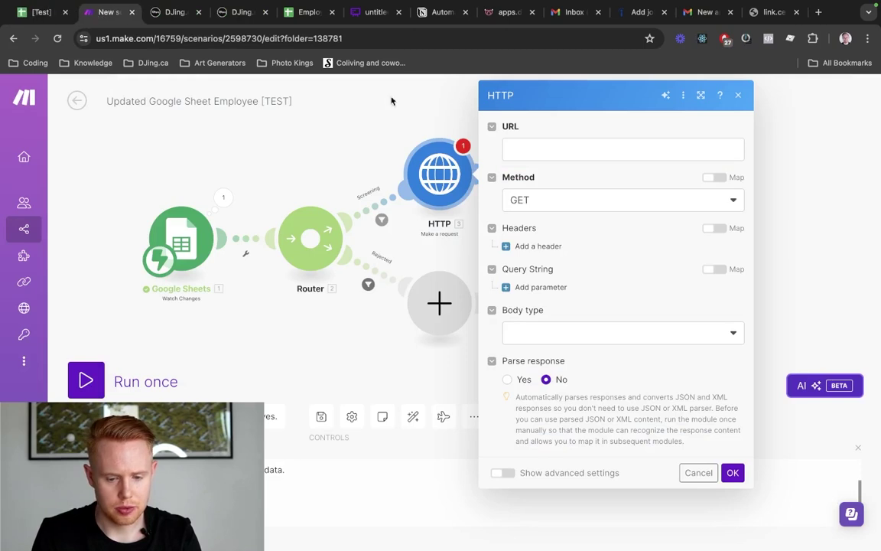
left_click(583, 157)
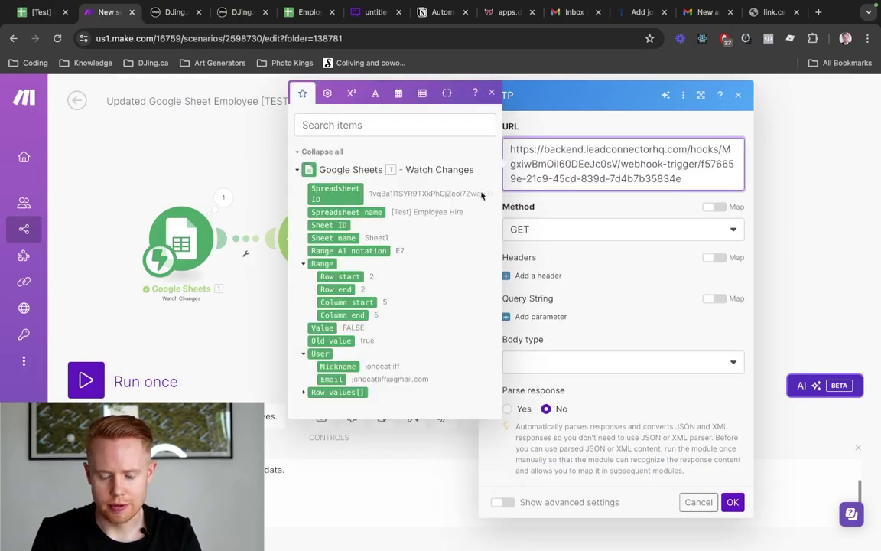
left_click(566, 229)
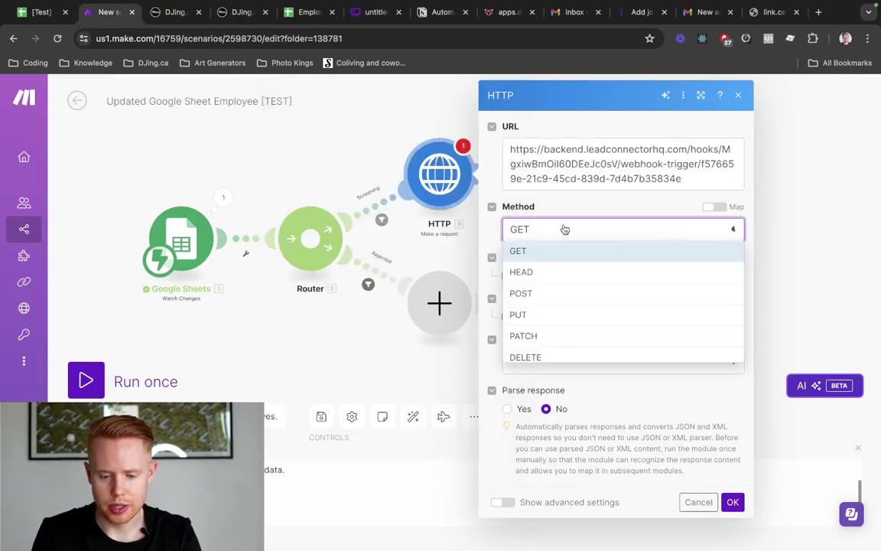
left_click(562, 295)
left_click(552, 364)
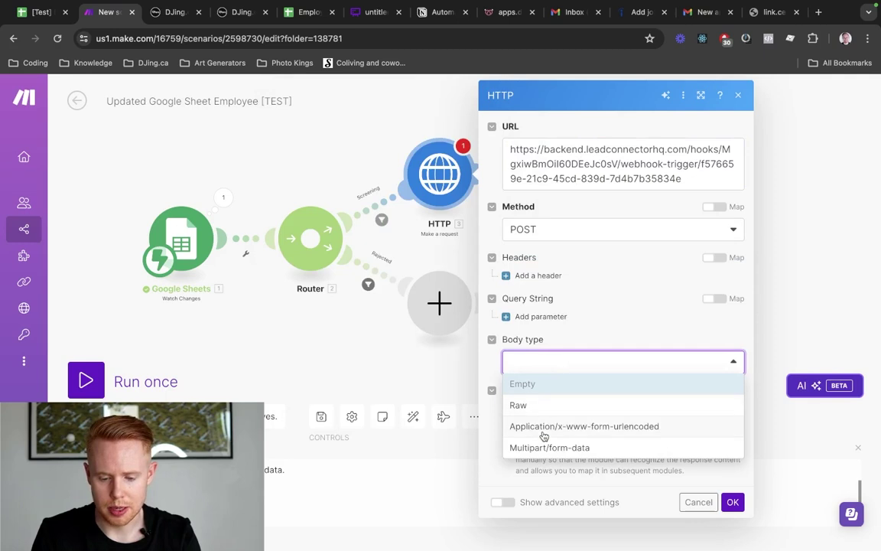
left_click(544, 429)
Add a body field with key 'email' mapped to Row values column M
scroll(528, 398, "down", 1)
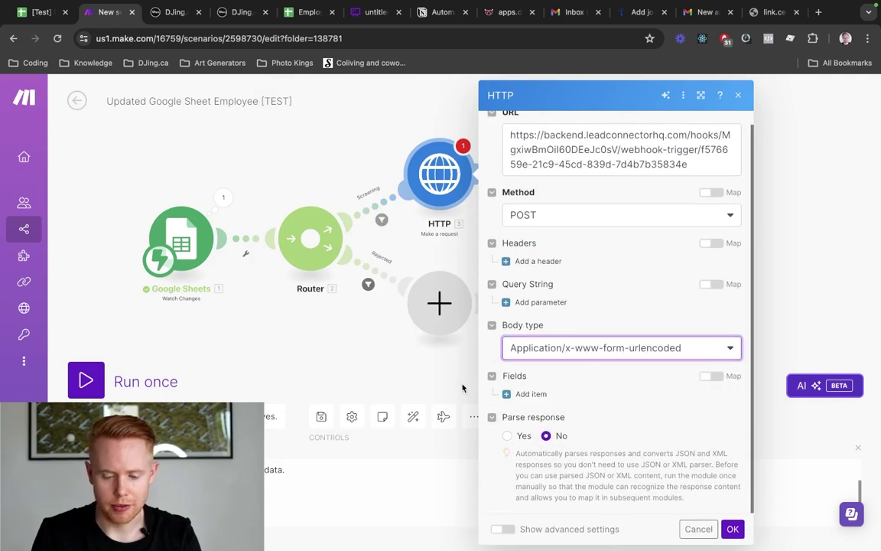
left_click(529, 396)
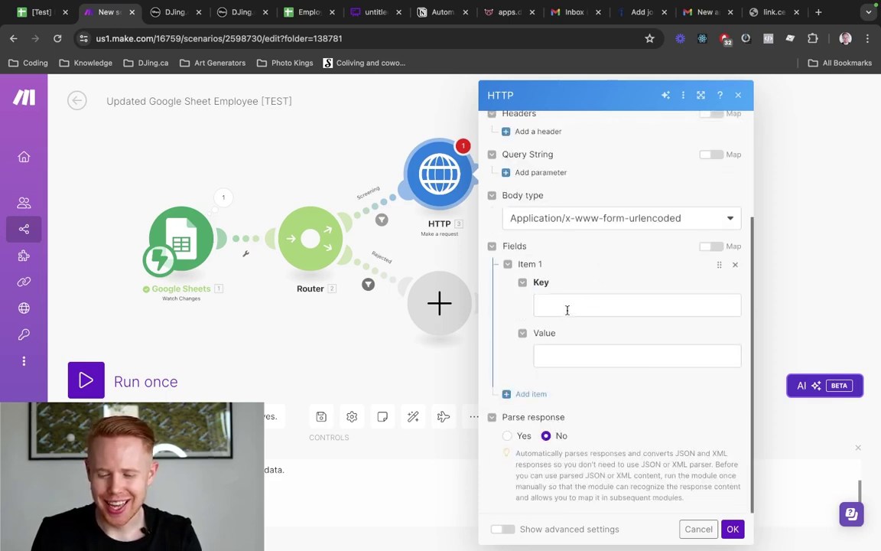
left_click(566, 306)
type("email")
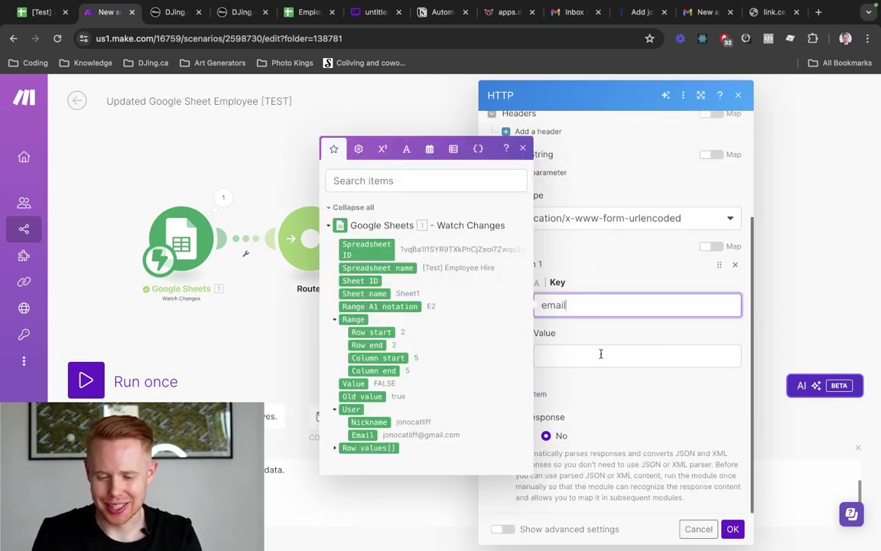
left_click(601, 353)
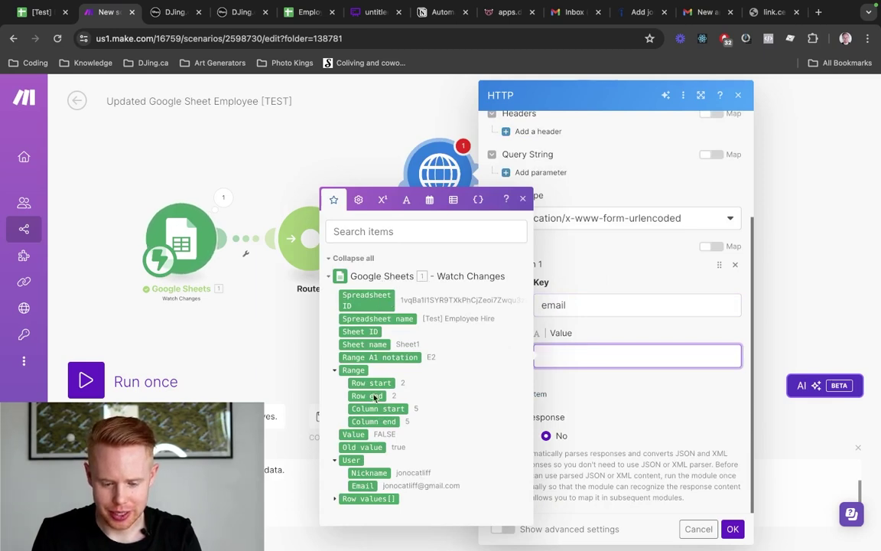
left_click(335, 499)
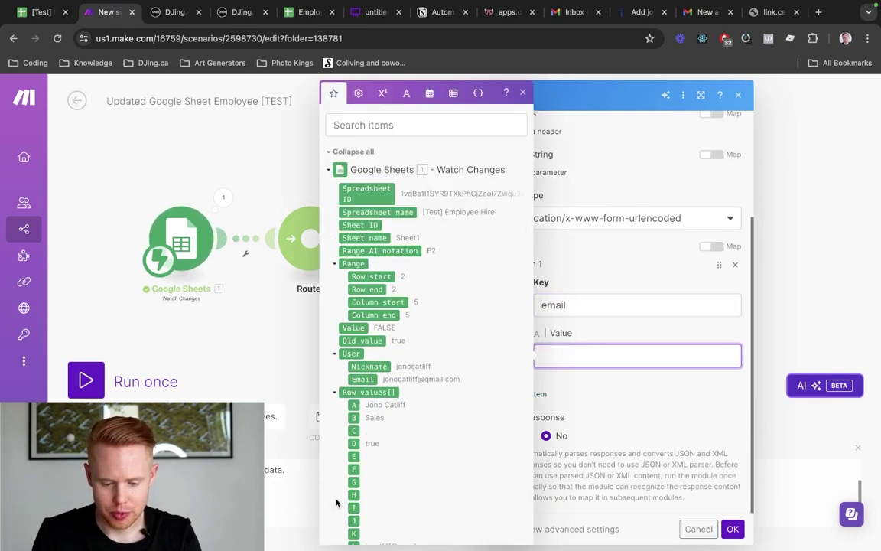
scroll(406, 443, "down", 2)
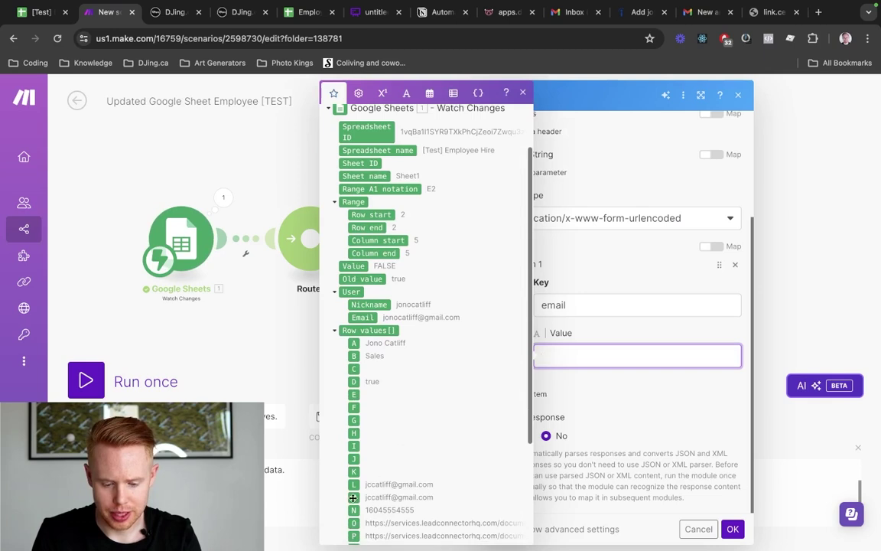
left_click(354, 498)
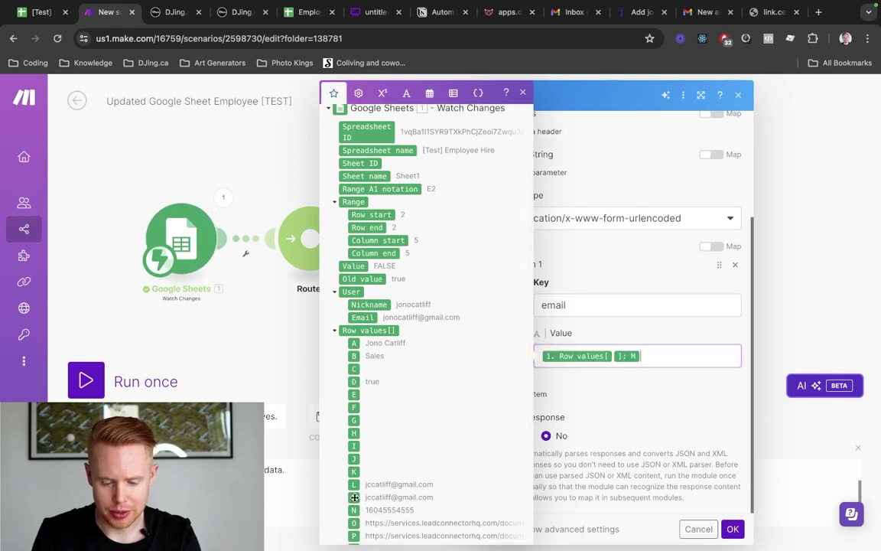
left_click(593, 390)
key("ctrl+shift+Tab")
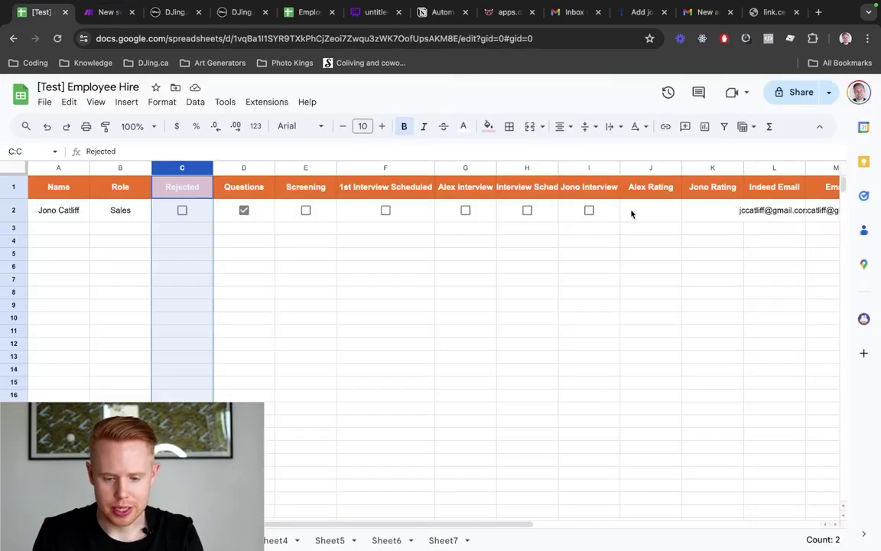
Review the Email and Phone columns in the employee sheet, then return to the HTTP request settings
left_click(689, 254)
scroll(658, 222, "right", 3)
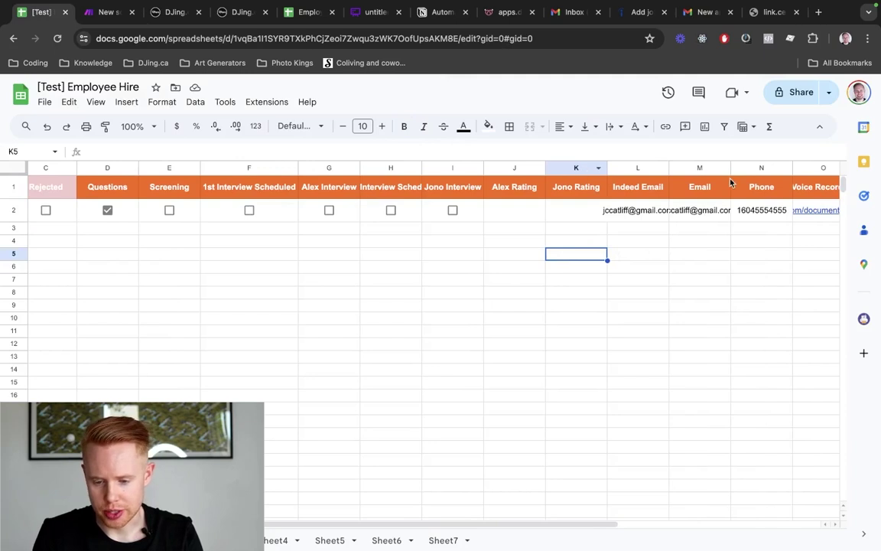
left_click(761, 166)
mouse_move(762, 166)
left_mouse_down()
mouse_move(616, 167)
mouse_move(754, 158)
left_mouse_up()
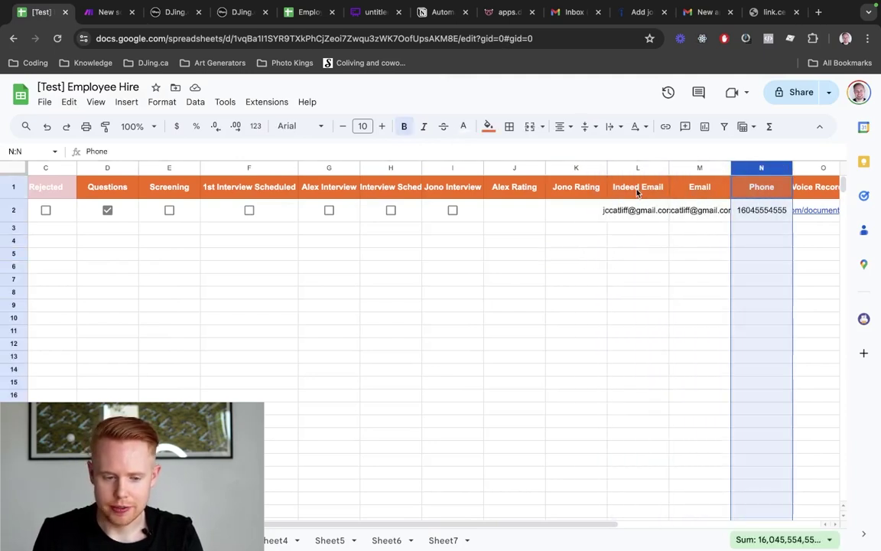
key("ctrl+Tab")
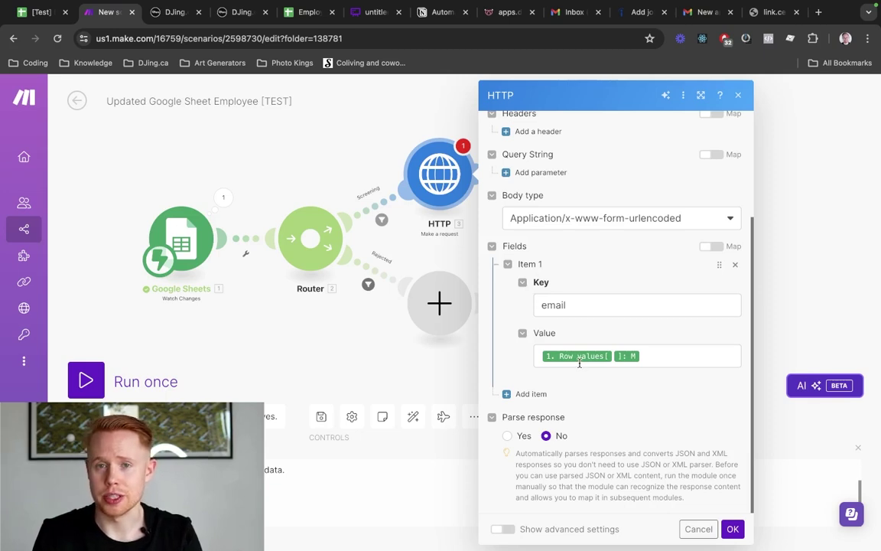
key("ctrl+shift+Tab")
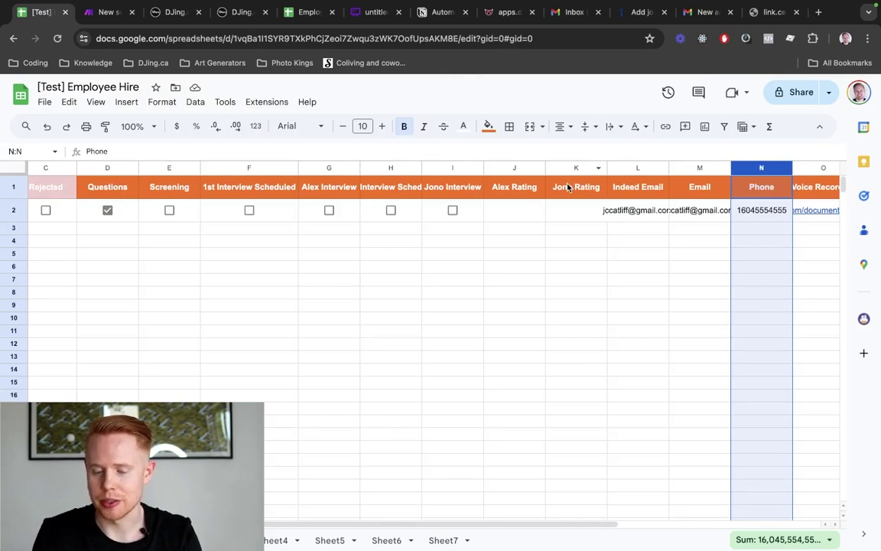
key("ctrl+Tab")
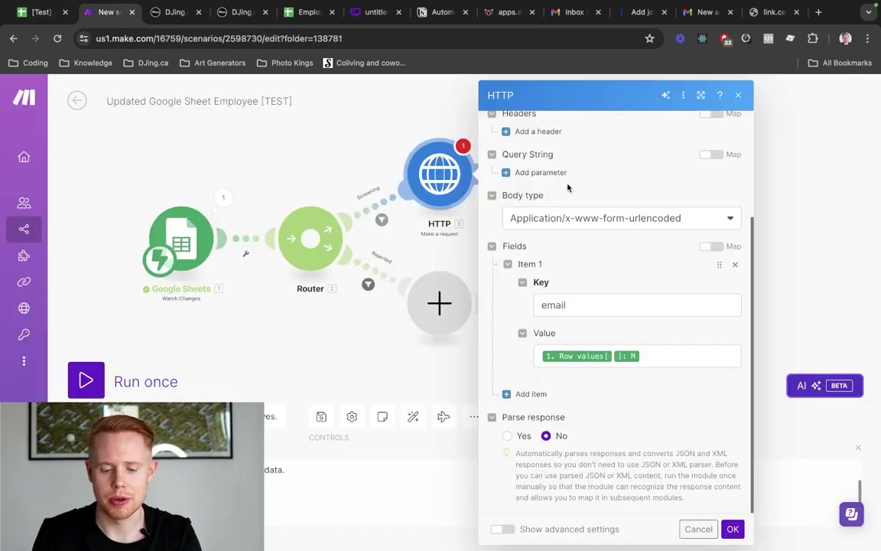
Close the HTTP request settings and save the scenario
left_click(731, 531)
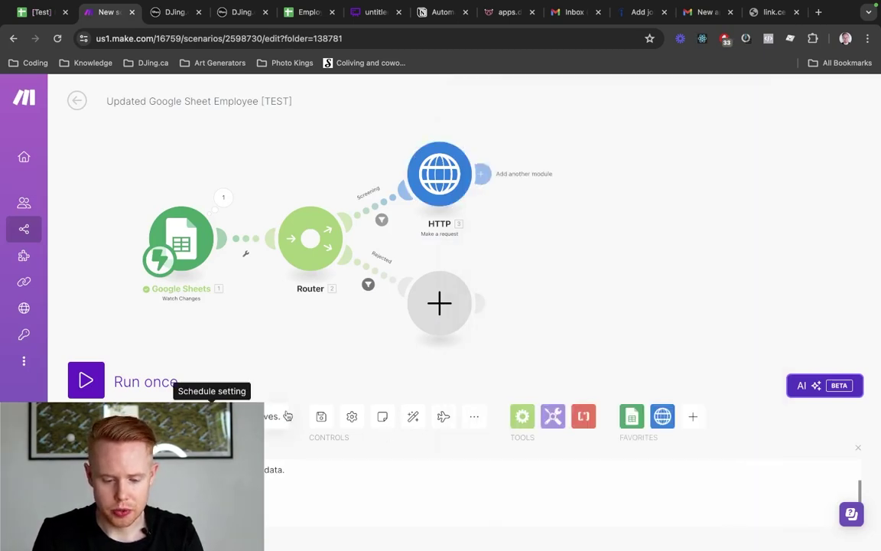
left_click(320, 416)
left_click(320, 416)
left_click(320, 416)
left_click(320, 417)
left_click(320, 417)
left_click(320, 416)
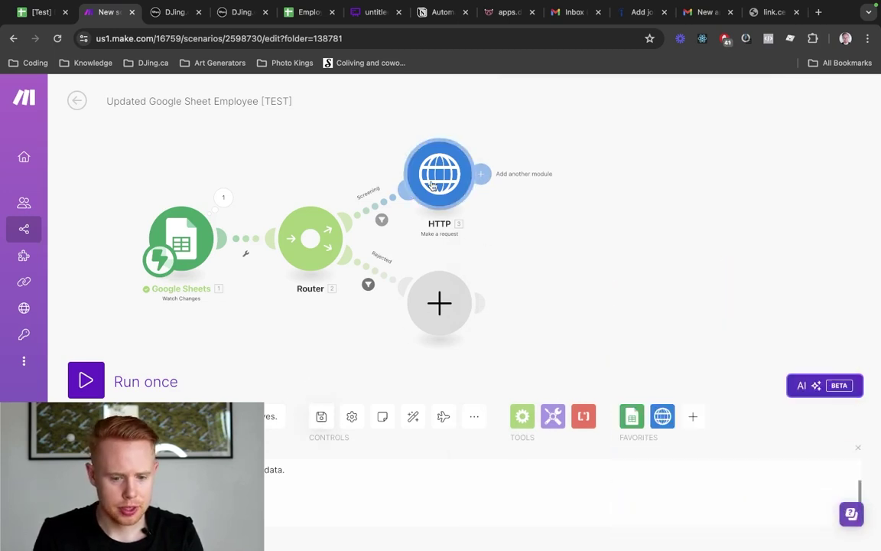
Add a second body field with key 'key' and value 'screening', then save the scenario
left_click(433, 186)
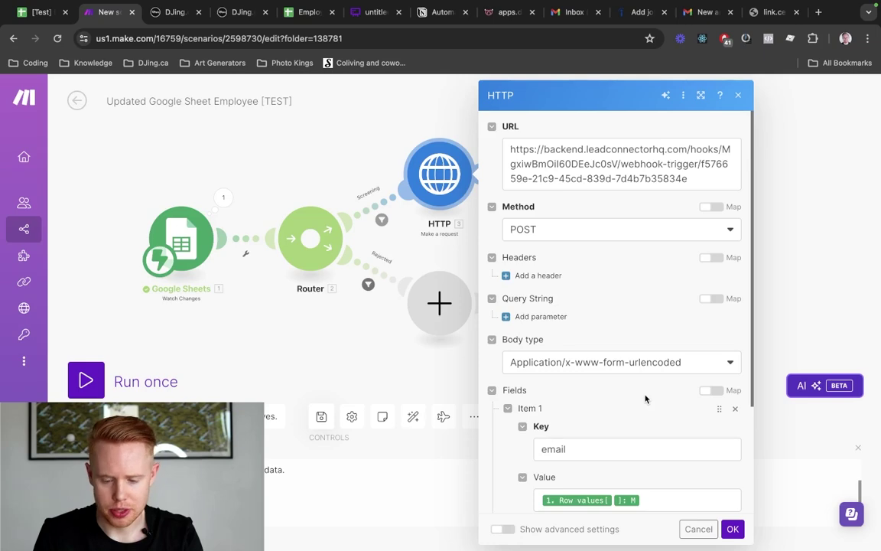
scroll(645, 398, "down", 5)
left_click(513, 394)
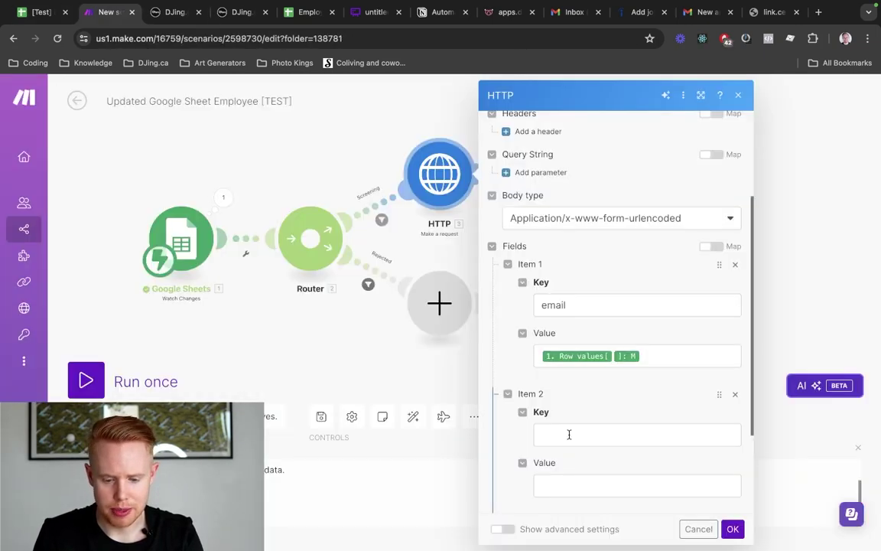
left_click(569, 435)
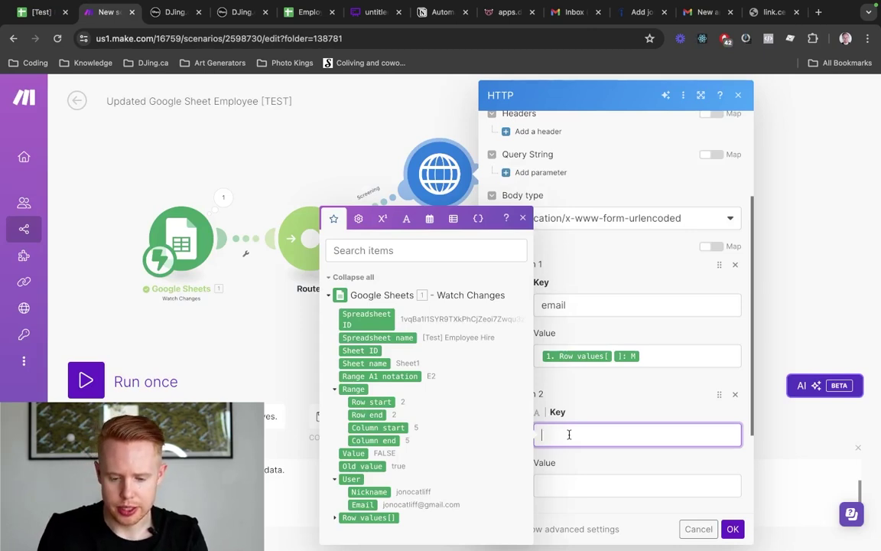
type("key")
key("Tab")
type("s")
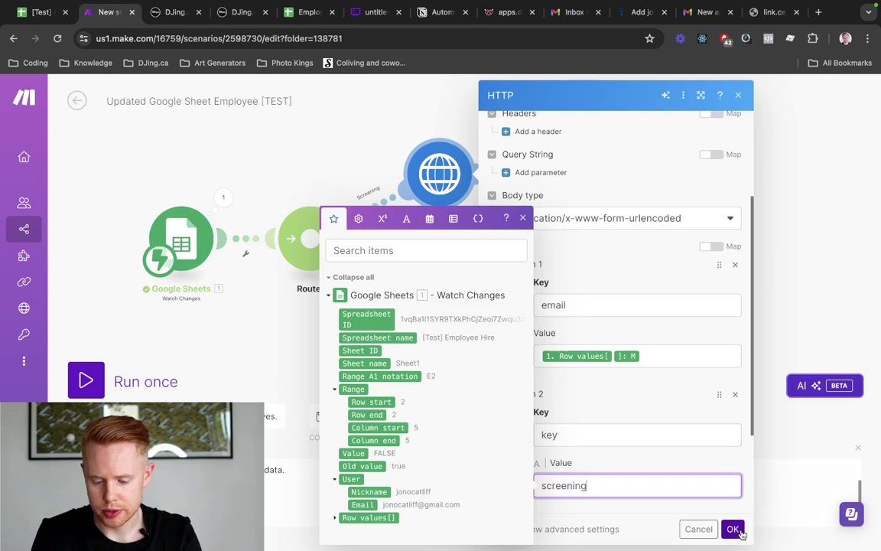
left_click(732, 528)
left_click(329, 424)
left_click(329, 423)
left_click(329, 423)
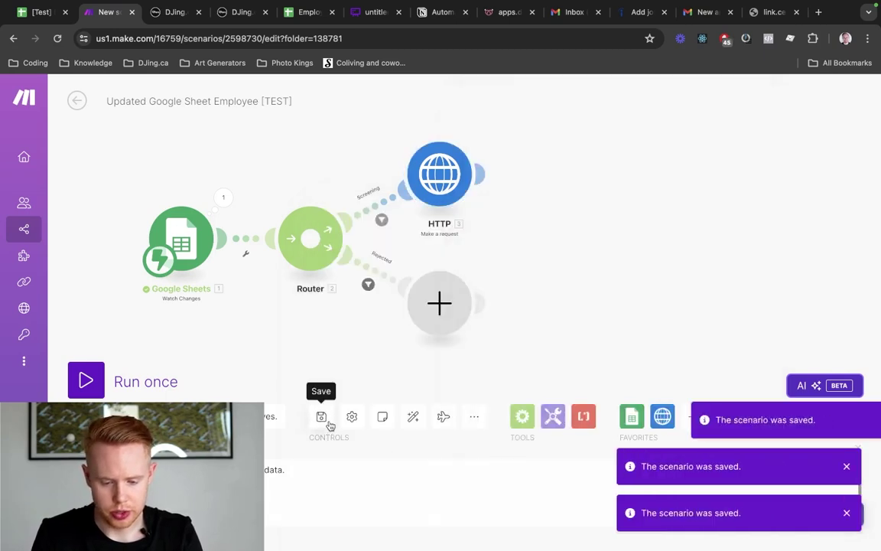
left_click(329, 423)
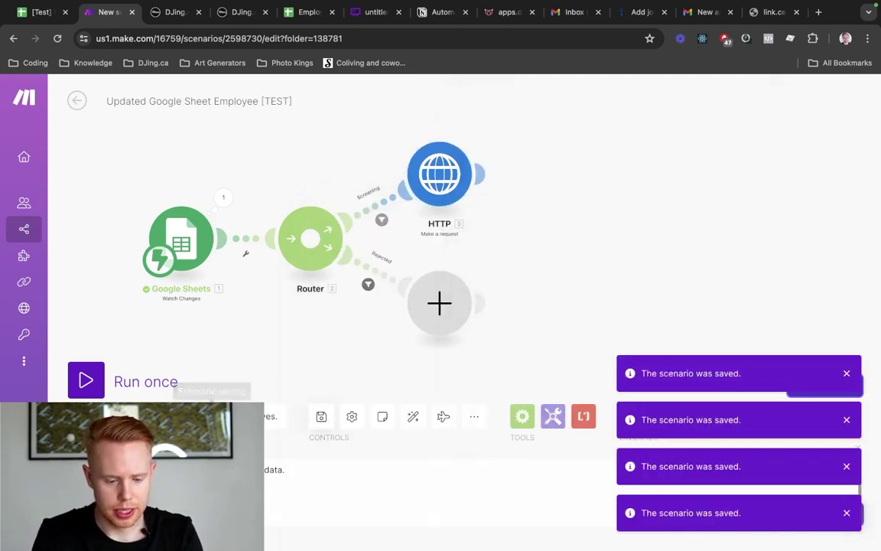
Run the scenario once and tick Screening for the candidate in row 2
left_click(86, 381)
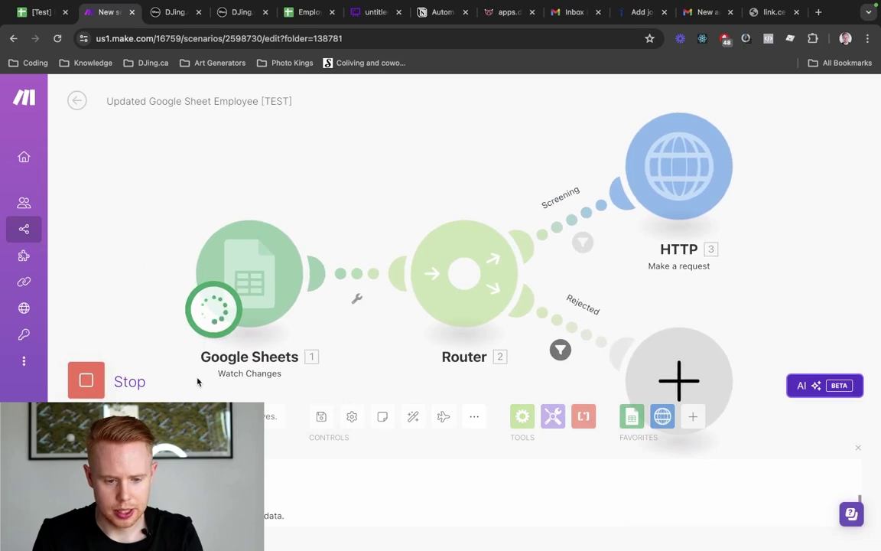
key("ctrl+Tab")
key("ctrl+Tab")
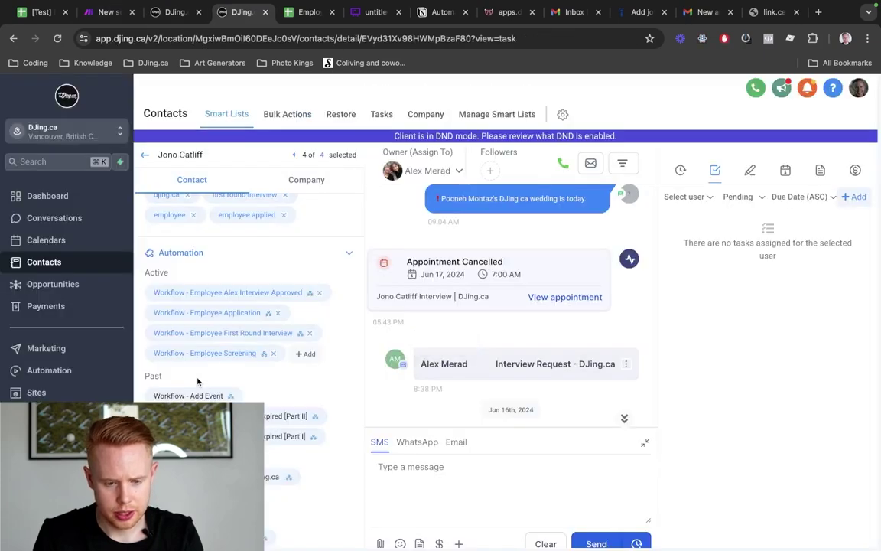
key("ctrl+Tab")
key("ctrl+shift+Tab")
key("ctrl+shift+Tab")
key("ctrl+shift+Tab")
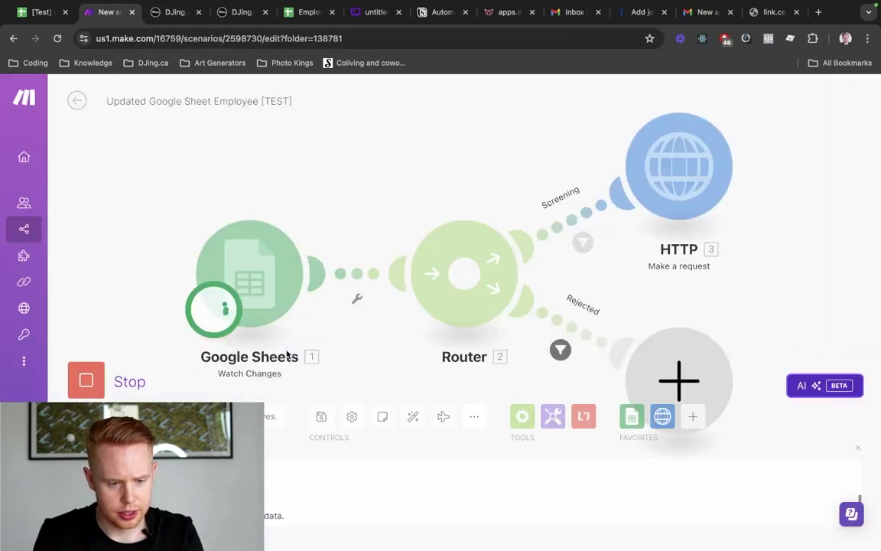
key("ctrl+shift+Tab")
scroll(378, 328, "left", 3)
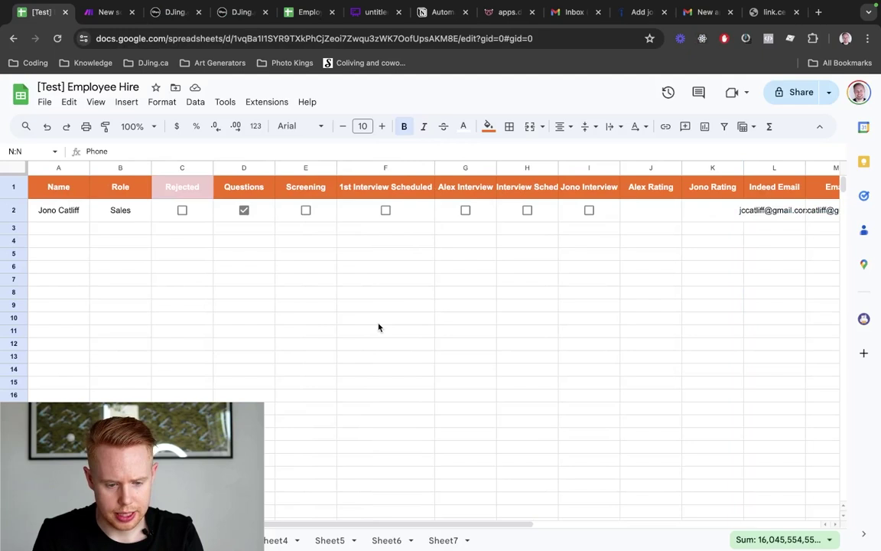
left_click(306, 210)
key("ctrl+Tab")
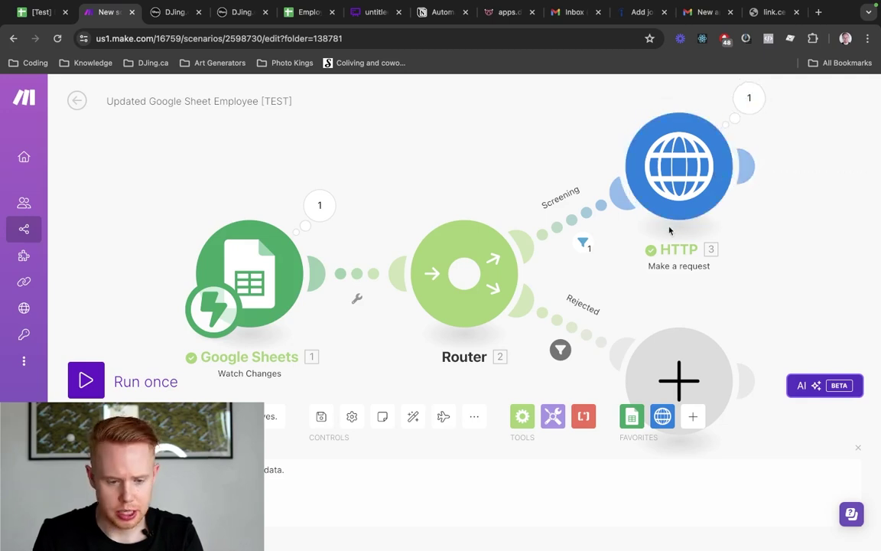
key("ctrl+Tab")
Fetch sample requests, use the Make.com request as the mapping reference, and save the trigger
left_click(417, 429)
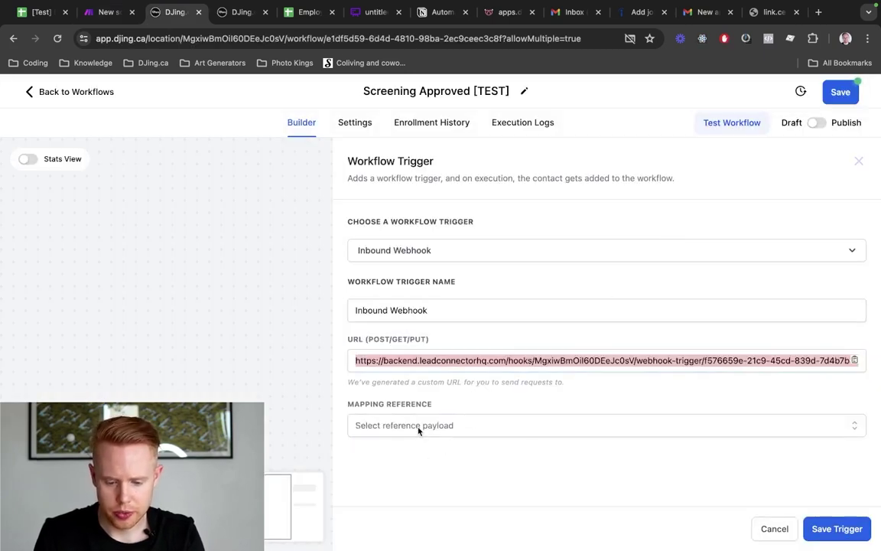
left_click(425, 425)
left_click(422, 452)
scroll(482, 314, "down", 3)
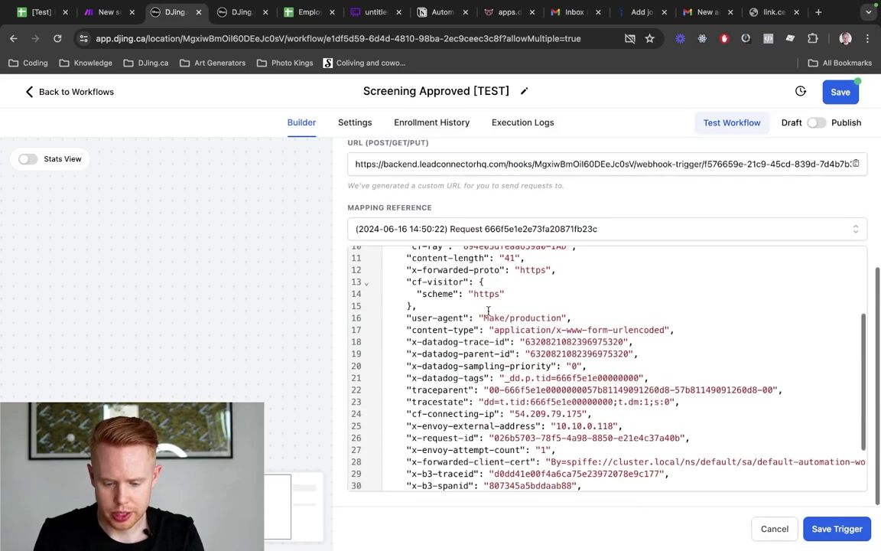
scroll(482, 306, "up", 3)
left_click_drag(497, 280, 386, 264)
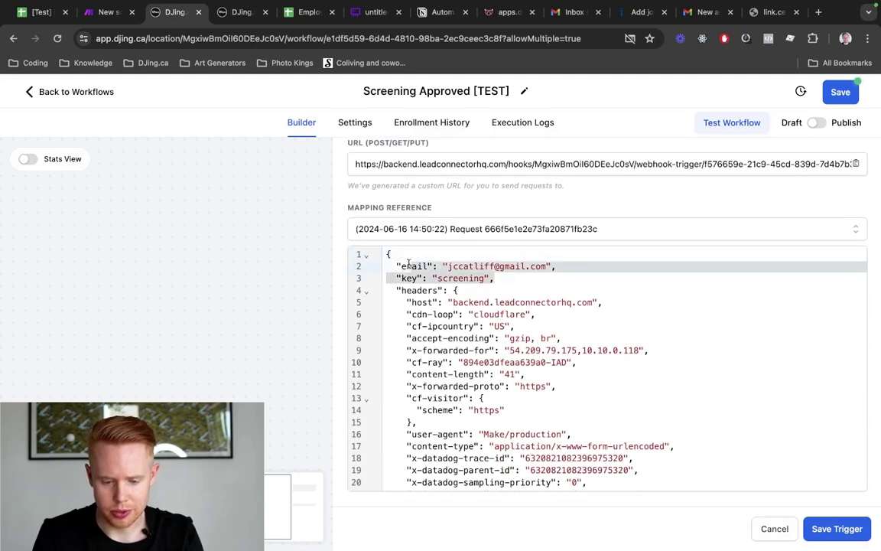
left_click(817, 528)
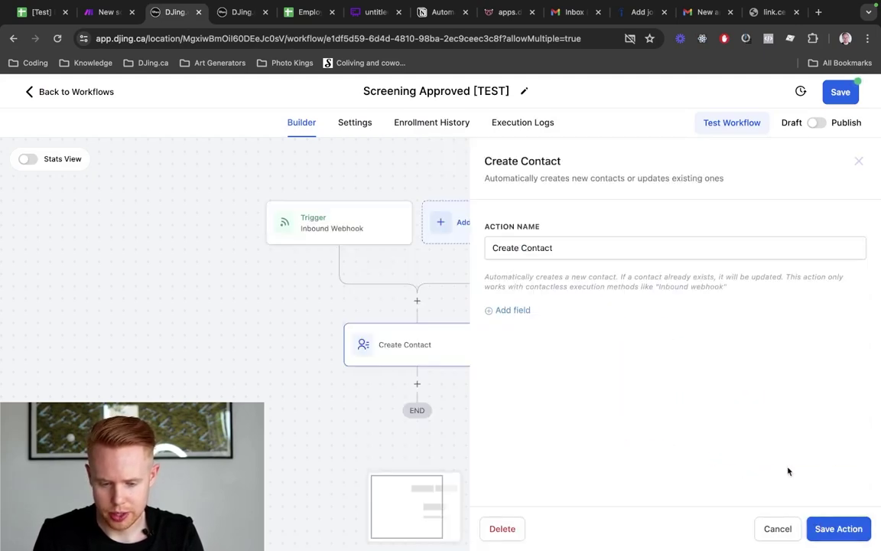
Give the Create Contact action an Email field set to {{inboundWebhookRequest.email}}
left_click(510, 309)
left_click(505, 306)
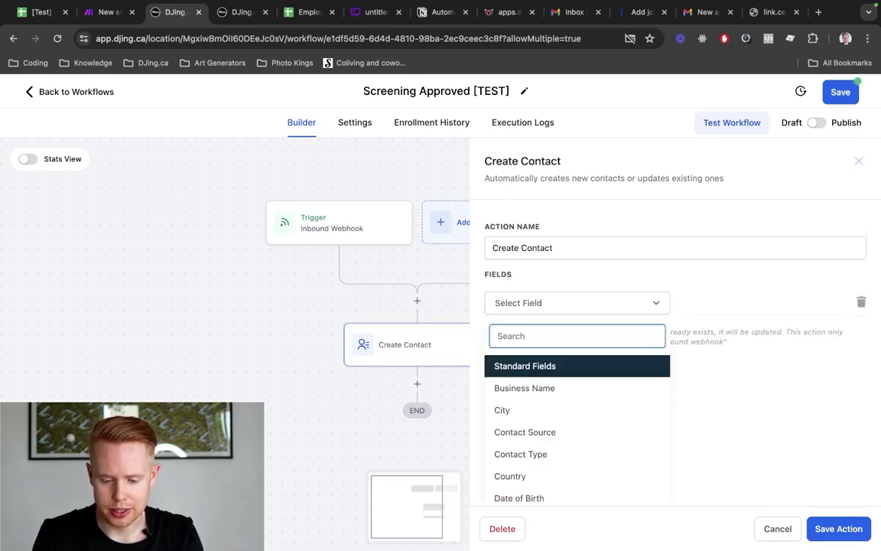
type("email")
scroll(565, 419, "down", 5)
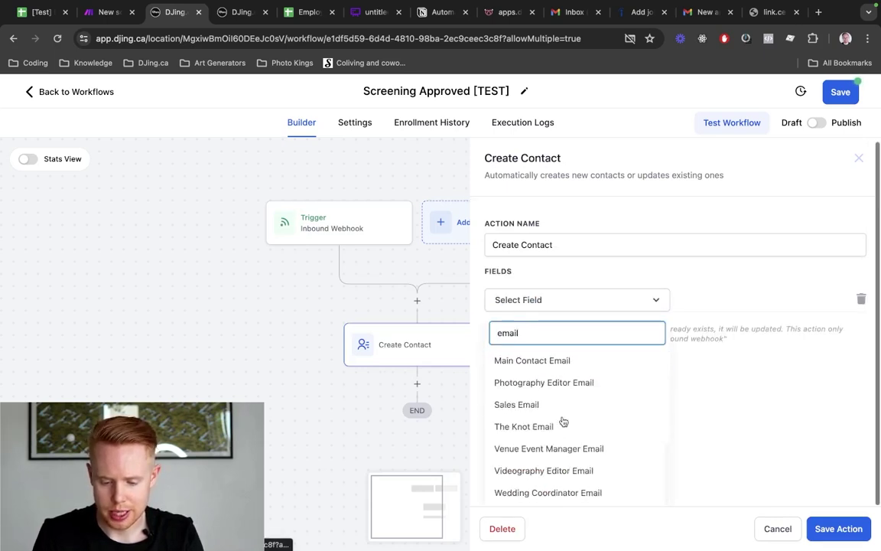
scroll(563, 410, "up", 2)
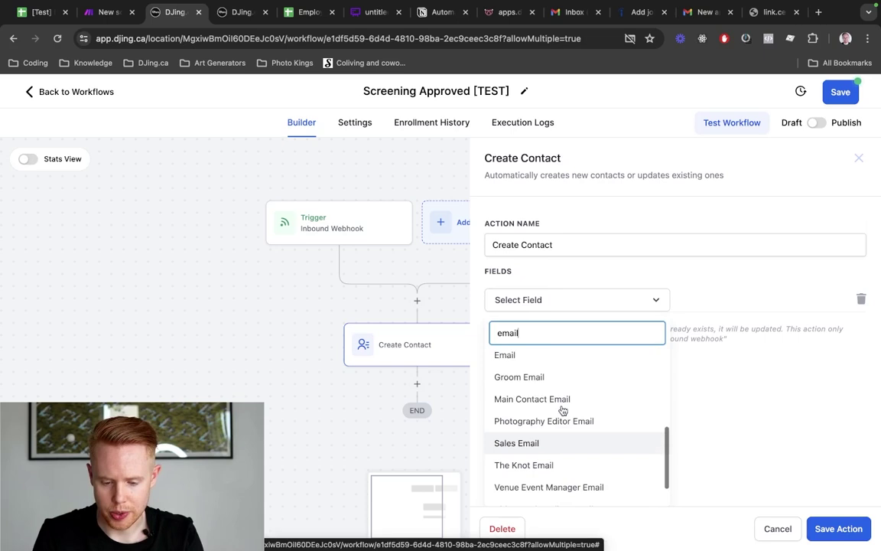
left_click(562, 356)
left_click(812, 302)
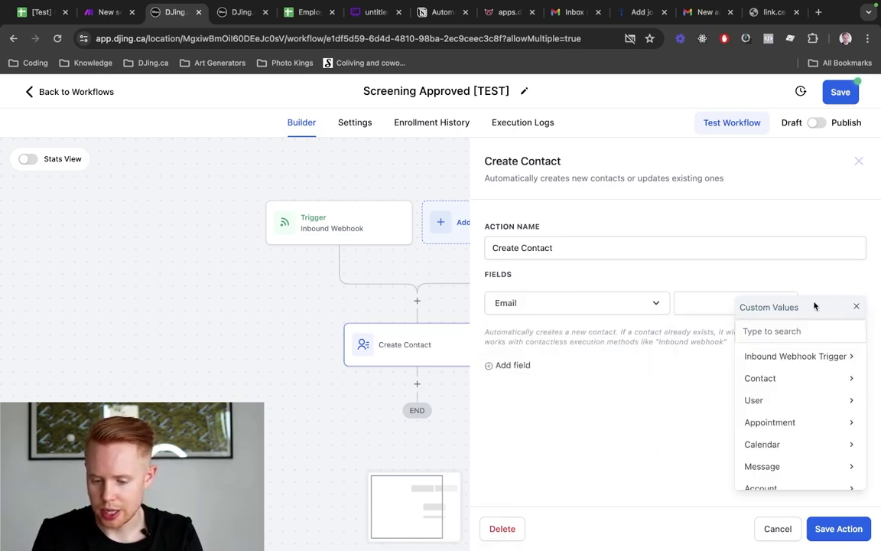
left_click(793, 354)
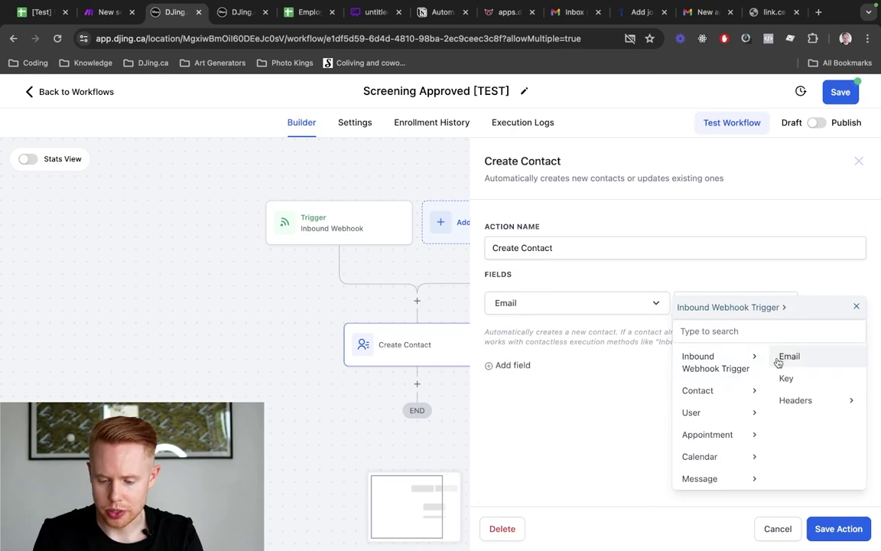
left_click(781, 358)
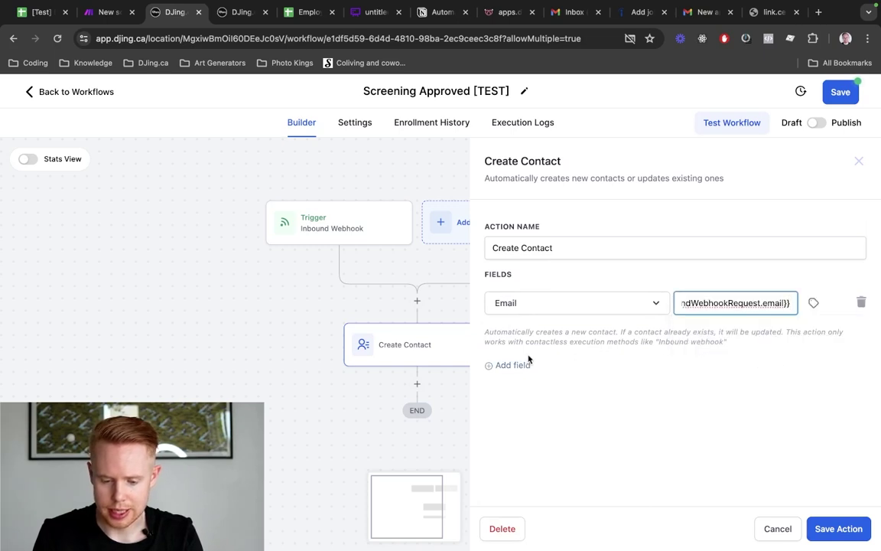
left_click(834, 528)
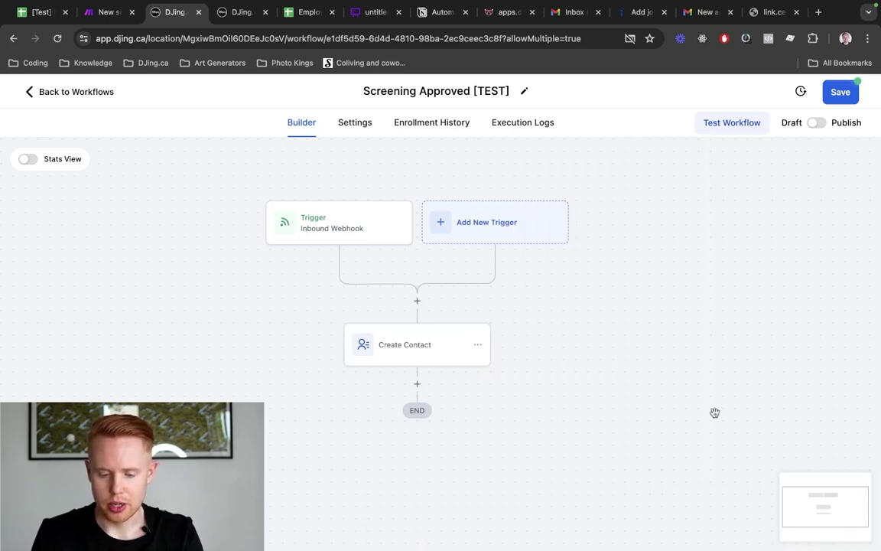
Add an If / Else condition after Create Contact with its first branch named 'Screening Approved'
left_click(417, 383)
type("if")
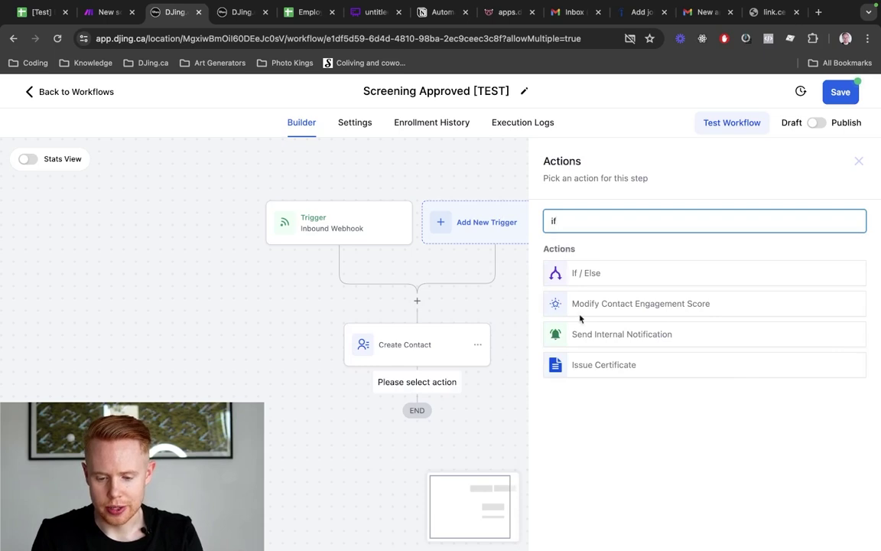
left_click(612, 273)
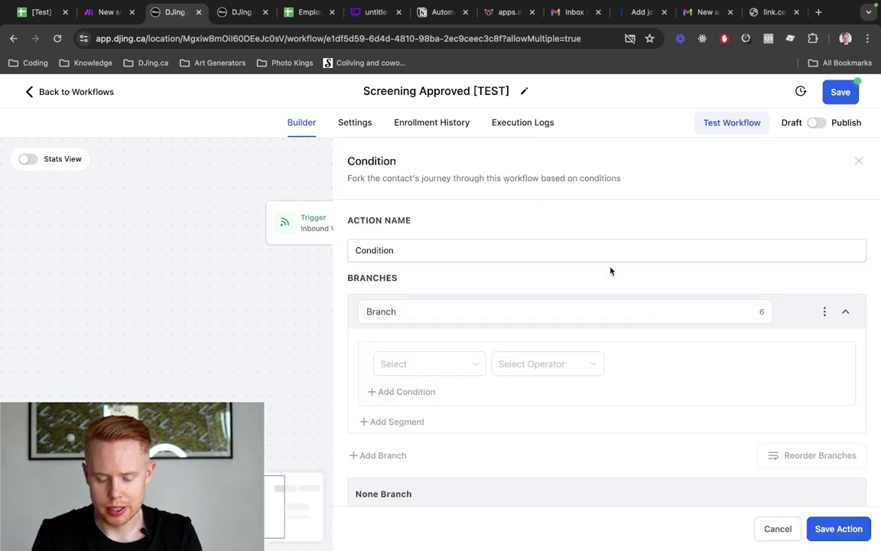
double_click(452, 253)
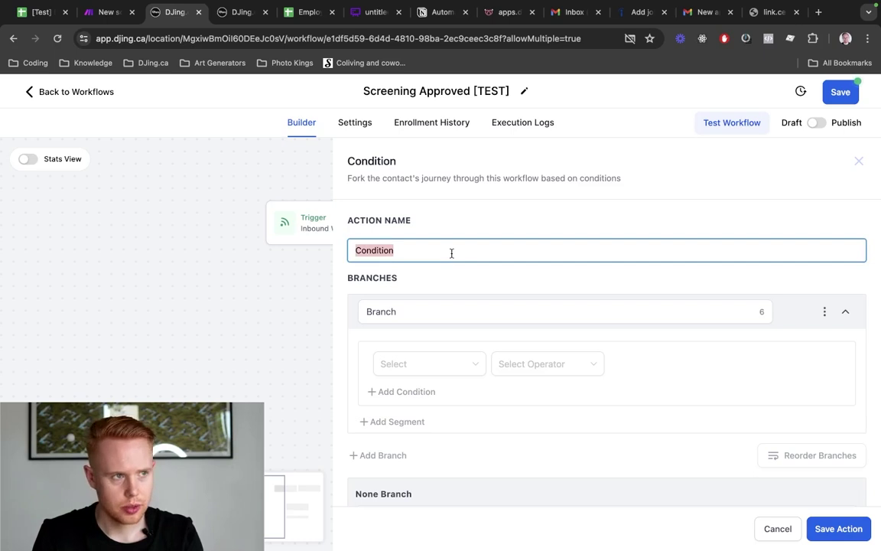
type("Scenario")
key("Tab")
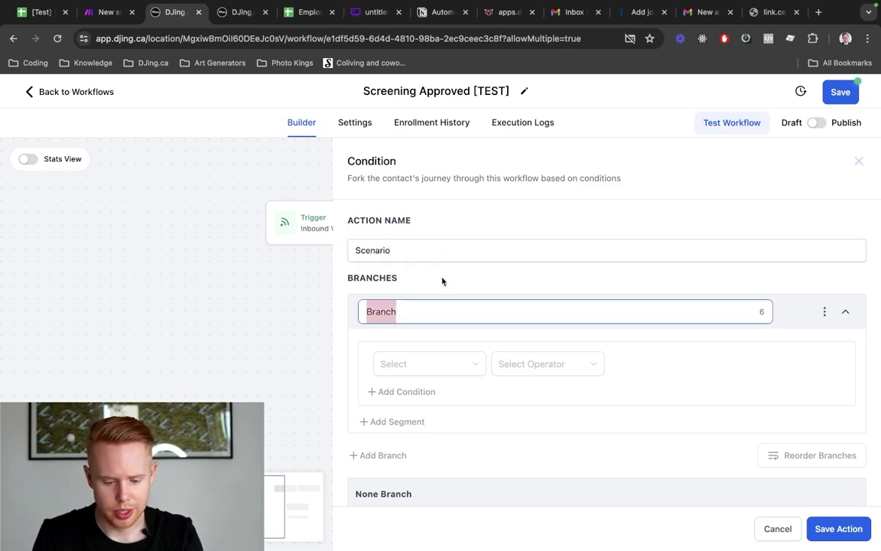
type("Screening")
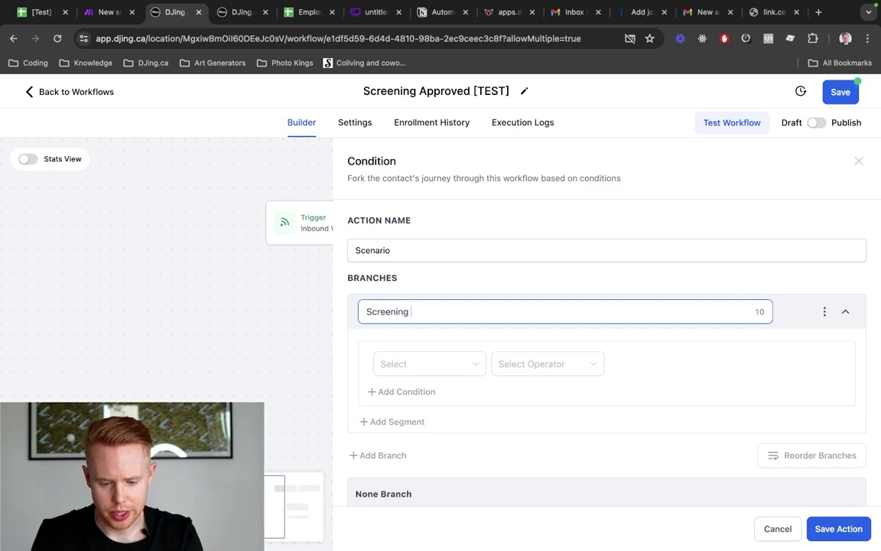
type(" Approved")
Set the Screening Approved branch to match Inbound Webhook Trigger key Is screening
left_click(423, 365)
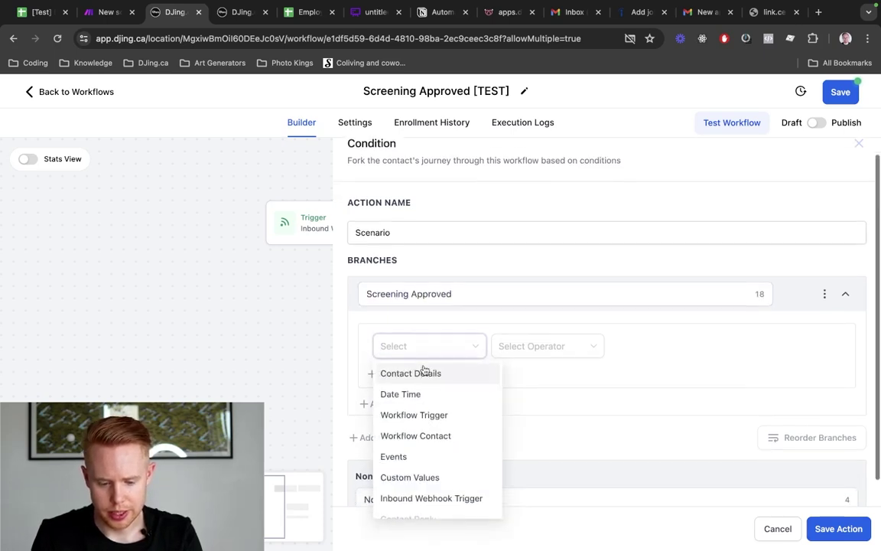
left_click(426, 471)
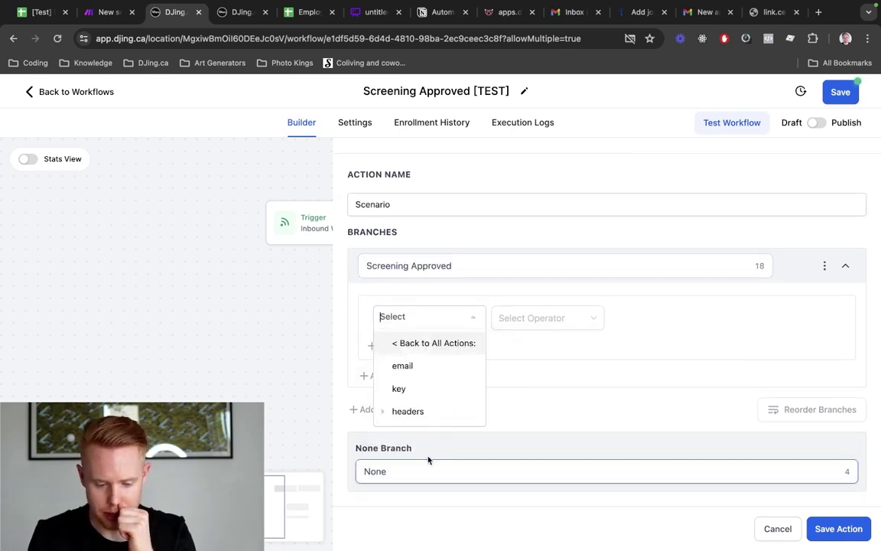
left_click(453, 390)
left_click(547, 320)
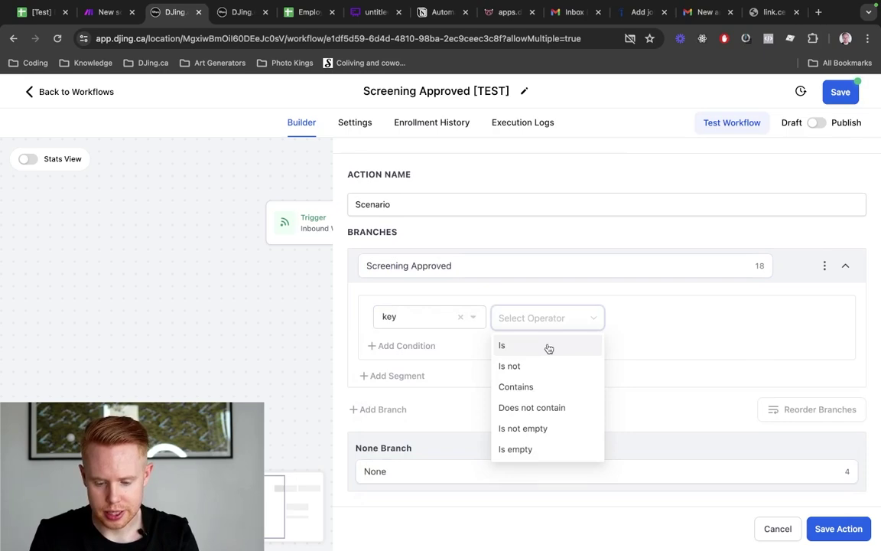
left_click(549, 346)
left_click(650, 316)
type("screening")
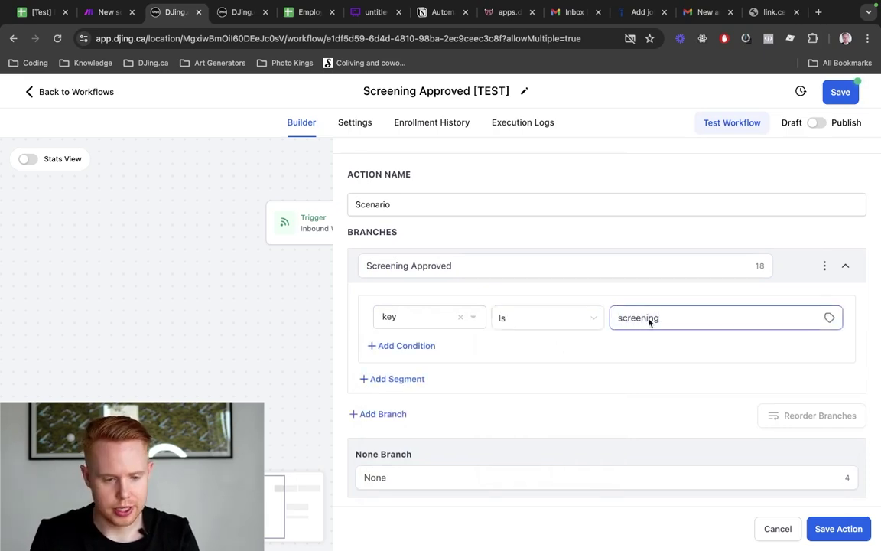
key("ctrl+shift+Tab")
key("ctrl+shift+Tab")
key("ctrl+Tab")
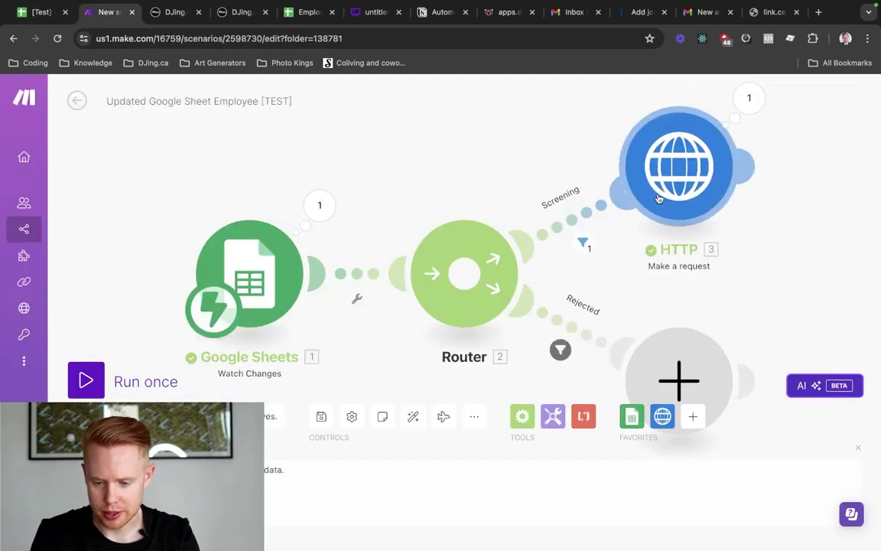
Clone the HTTP request module onto the Rejected route, replacing the empty placeholder module
left_click(658, 198)
scroll(459, 356, "down", 5)
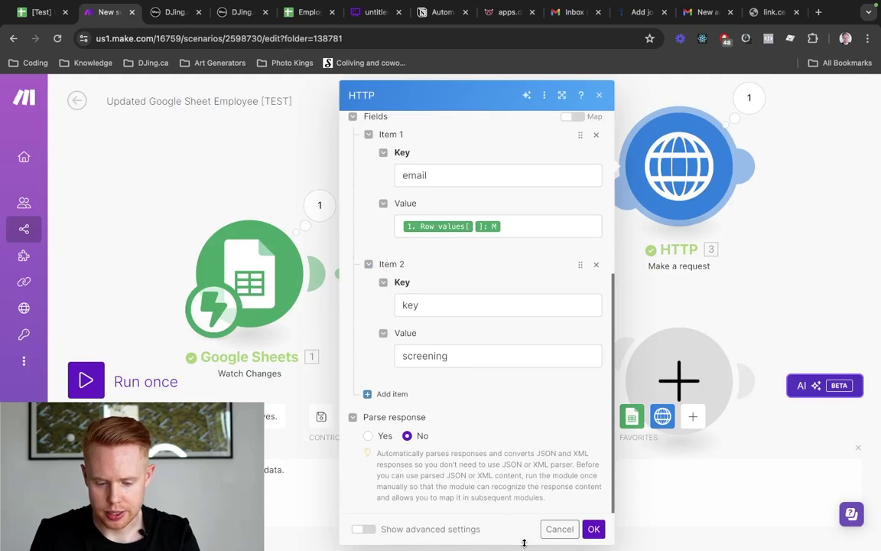
left_click(561, 529)
right_click(688, 177)
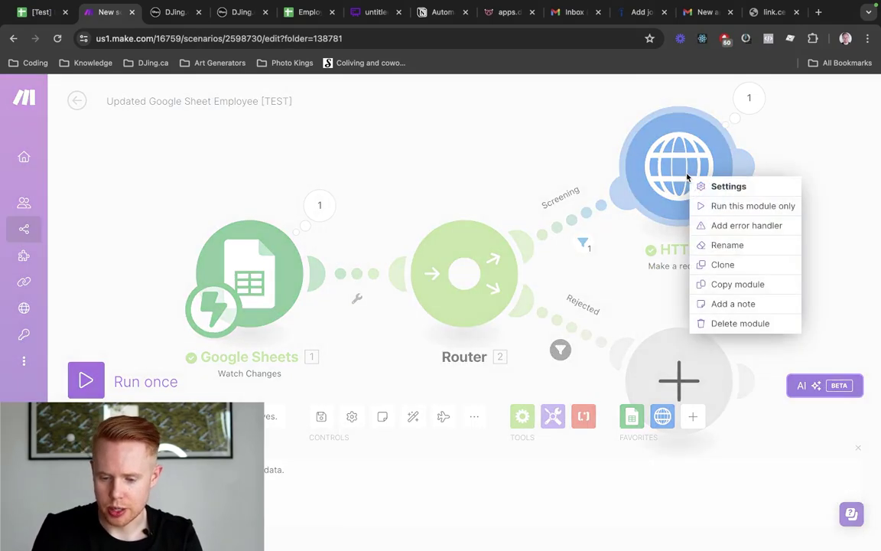
left_click(740, 262)
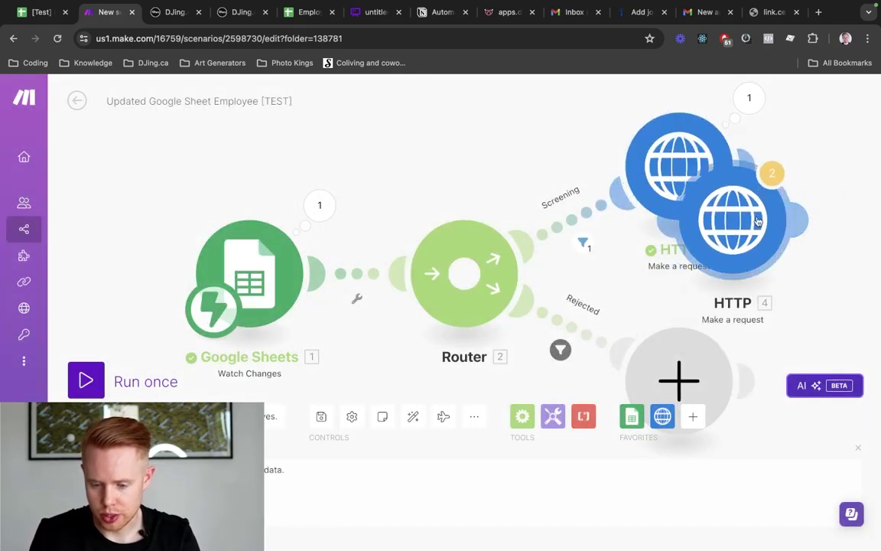
mouse_move(758, 221)
left_mouse_down()
mouse_move(844, 354)
mouse_move(876, 364)
left_mouse_up()
left_click_drag(785, 267, 645, 184)
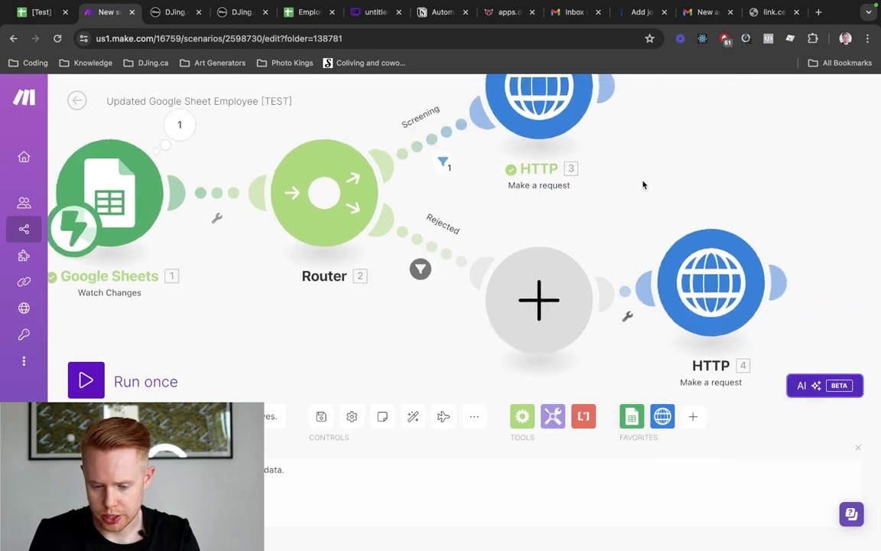
scroll(642, 185, "down", 2)
right_click(553, 261)
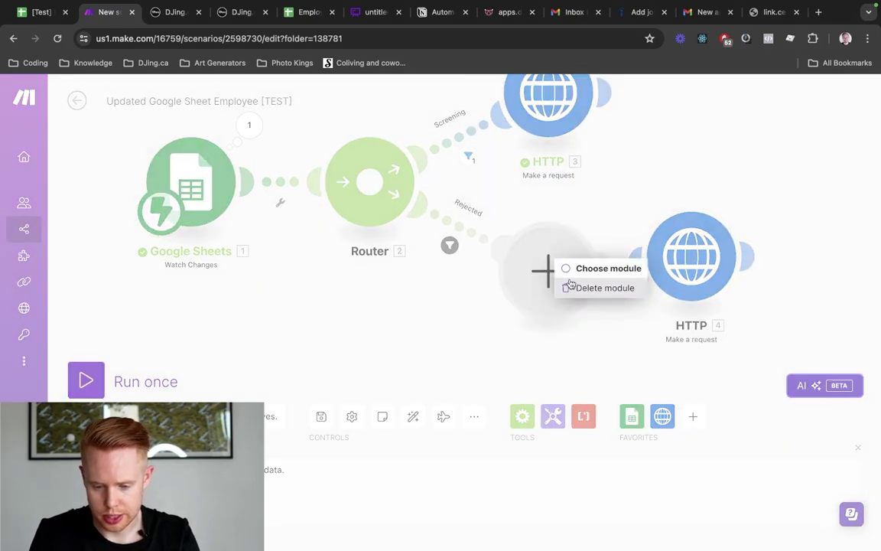
left_click(597, 288)
left_click(413, 417)
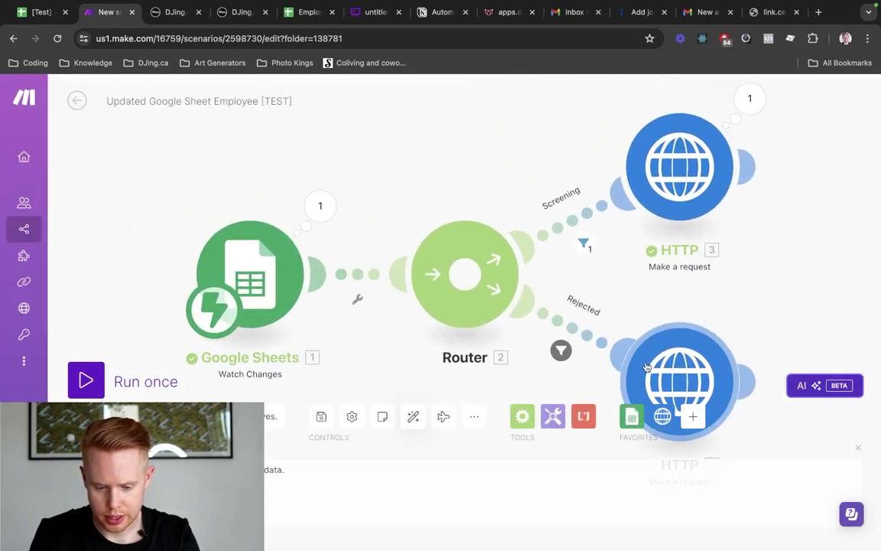
Change the cloned request's key value from 'screening' to 'rejected'
left_click(647, 367)
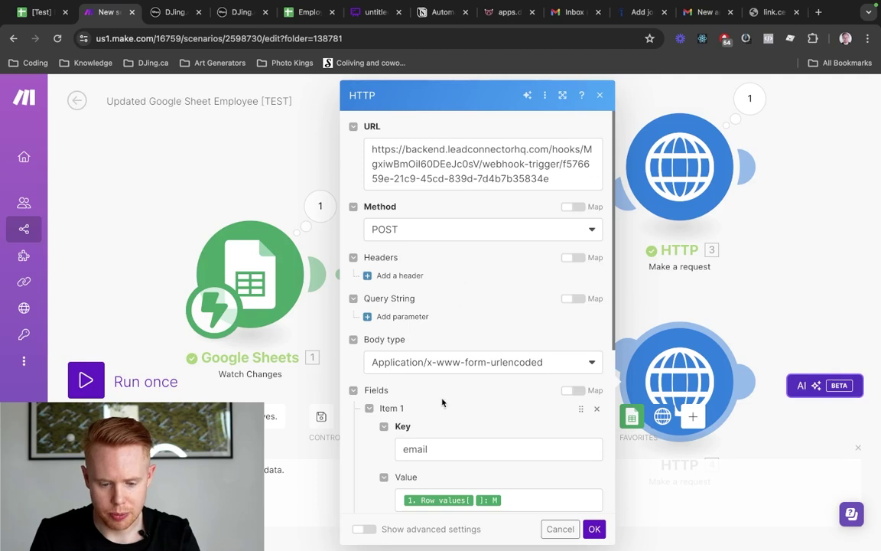
scroll(442, 402, "down", 2)
scroll(443, 401, "up", 2)
scroll(443, 402, "down", 4)
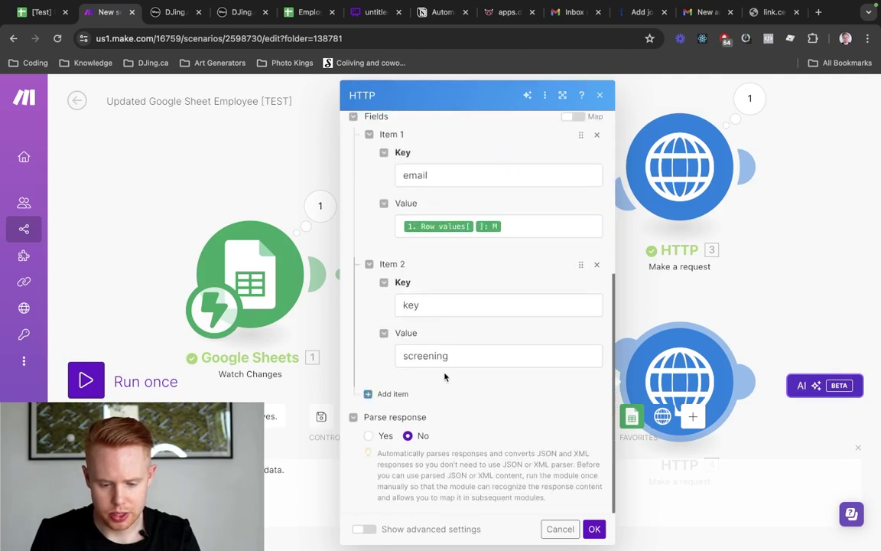
double_click(425, 356)
type("rejec")
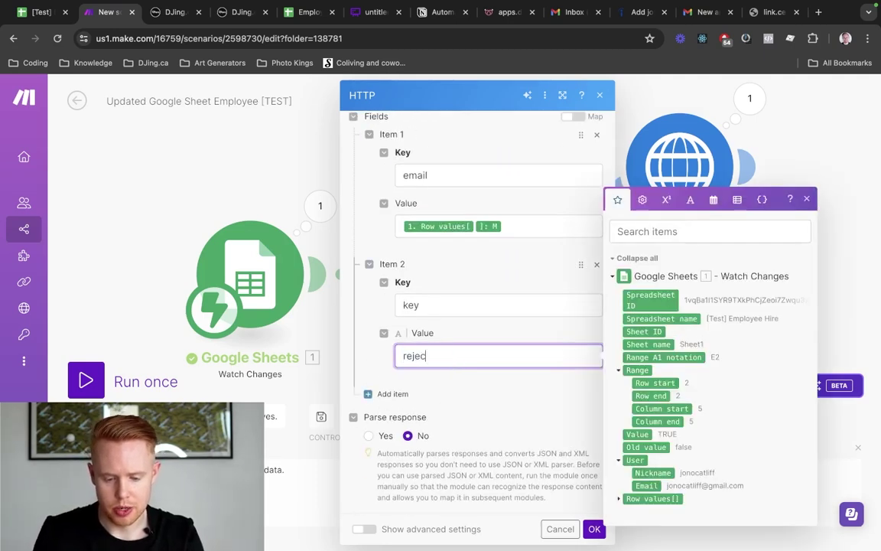
type("ted")
left_click(594, 528)
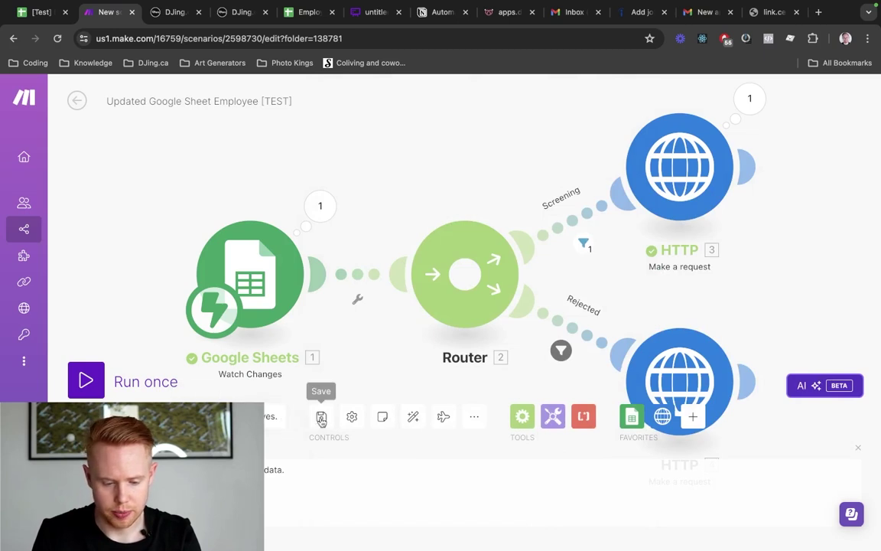
Add a second branch to the condition named 'Rejected'
key("ctrl+Tab")
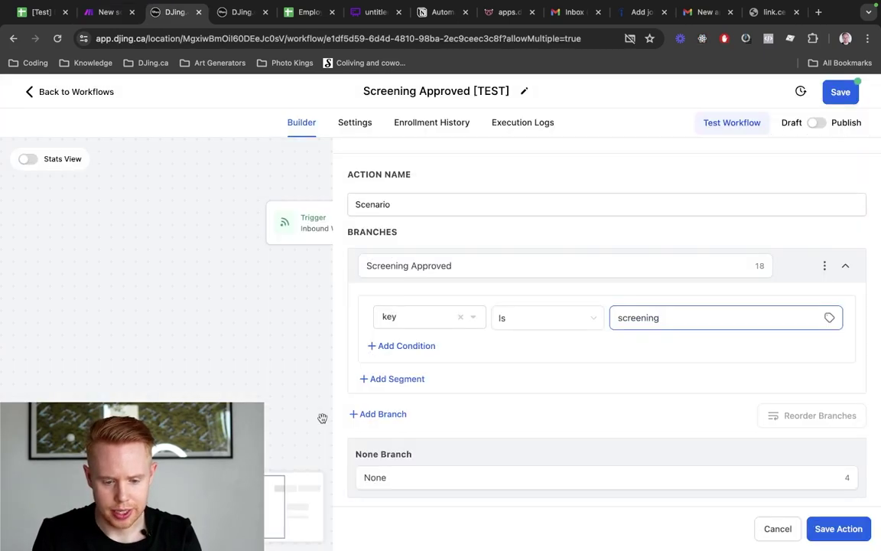
left_click(385, 413)
scroll(386, 413, "down", 2)
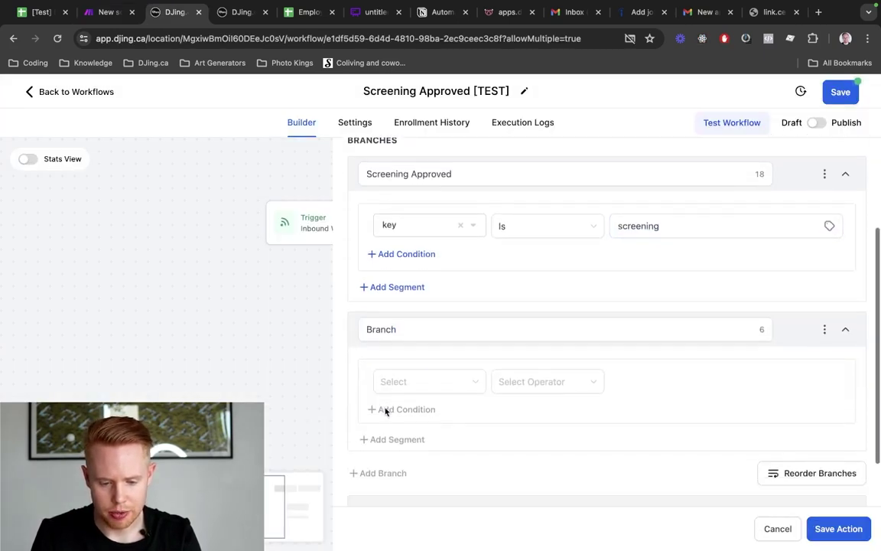
double_click(404, 322)
type("Re")
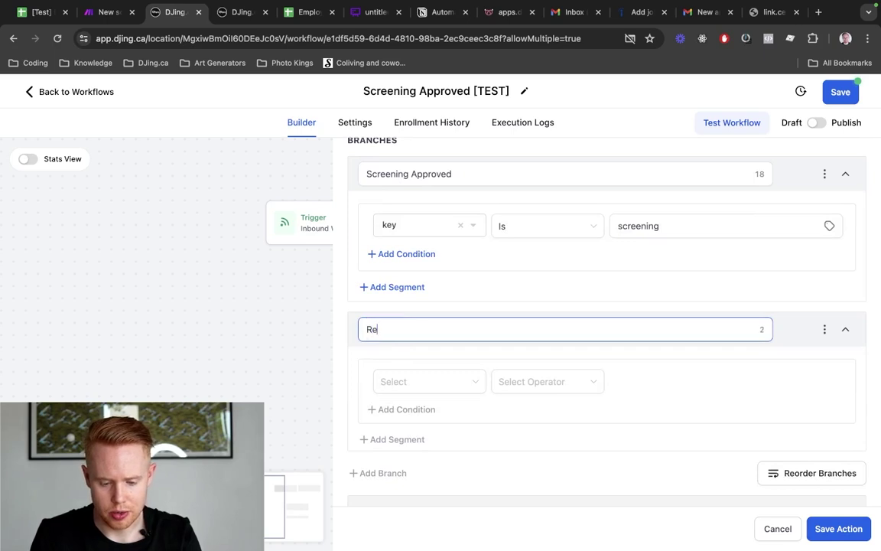
type("jected")
Set the Rejected branch to match Inbound Webhook Trigger key Is rejected and save the action
left_click(400, 382)
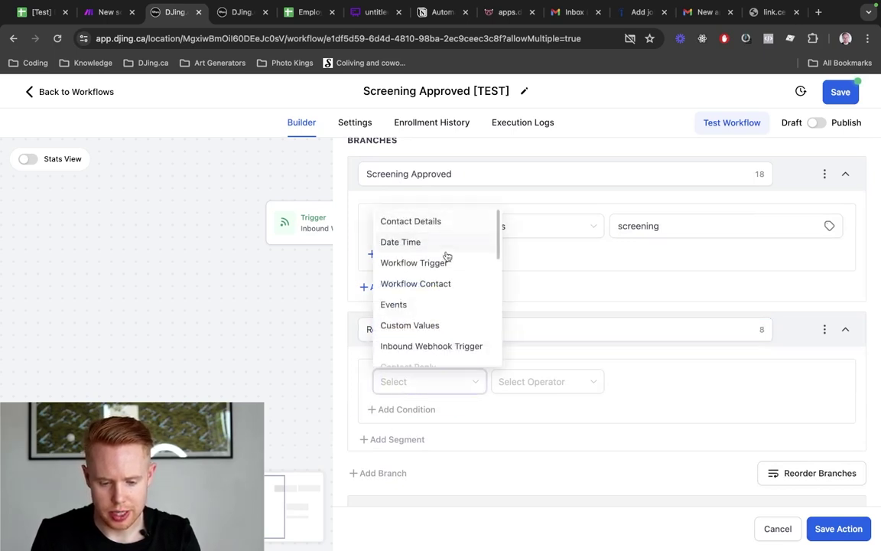
left_click(440, 346)
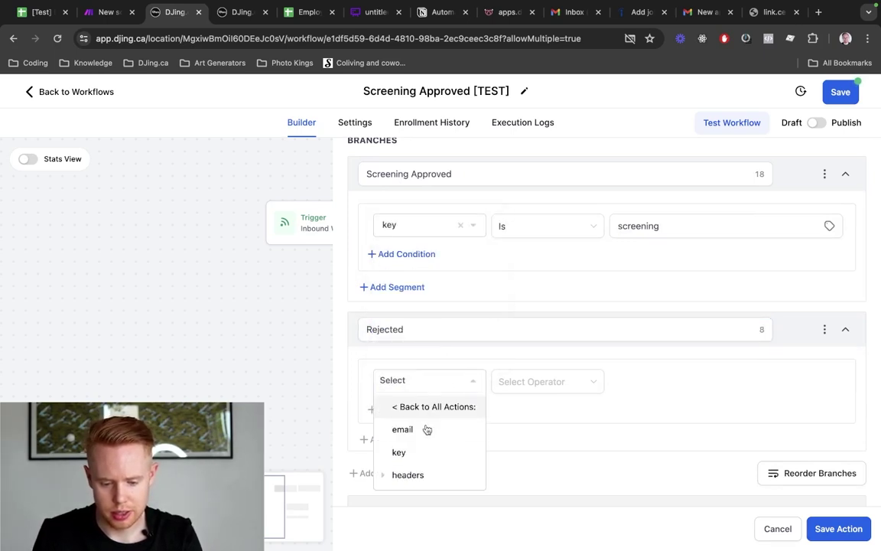
left_click(417, 451)
left_click(537, 382)
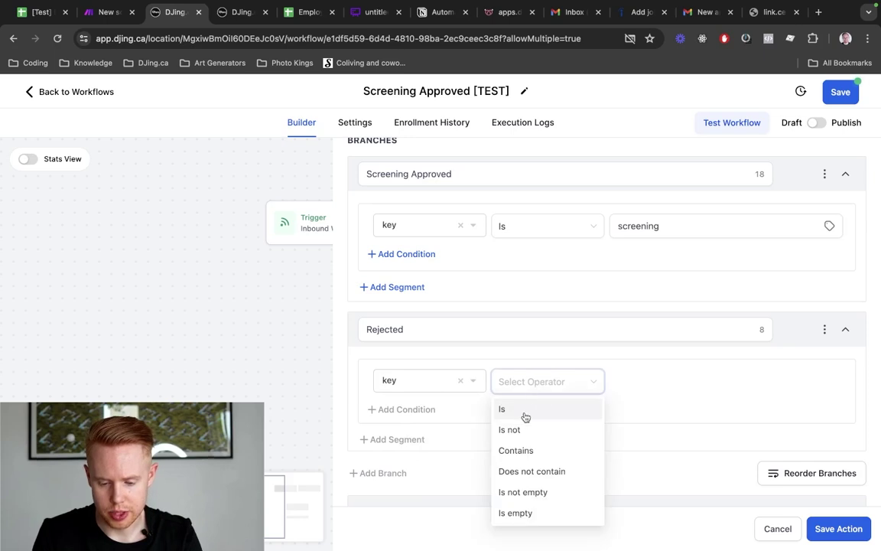
left_click(527, 413)
left_click(657, 384)
type("rejected")
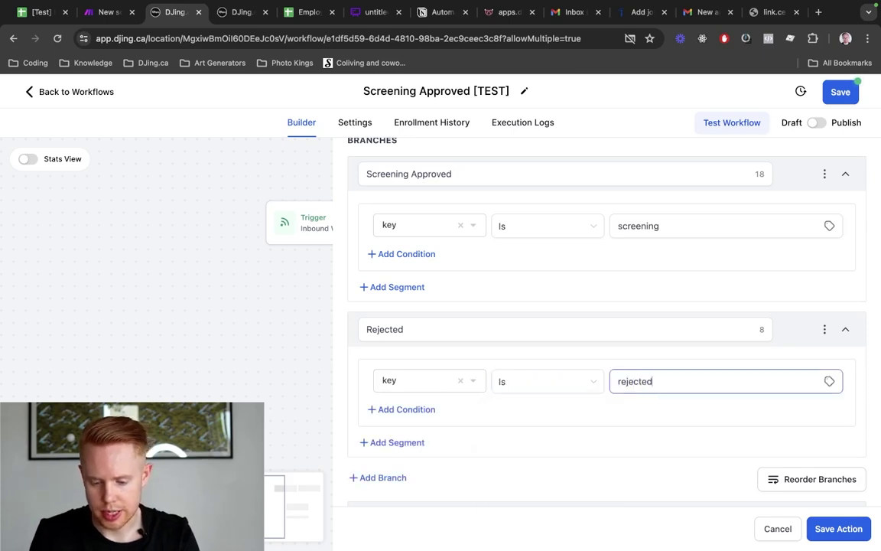
left_click(858, 538)
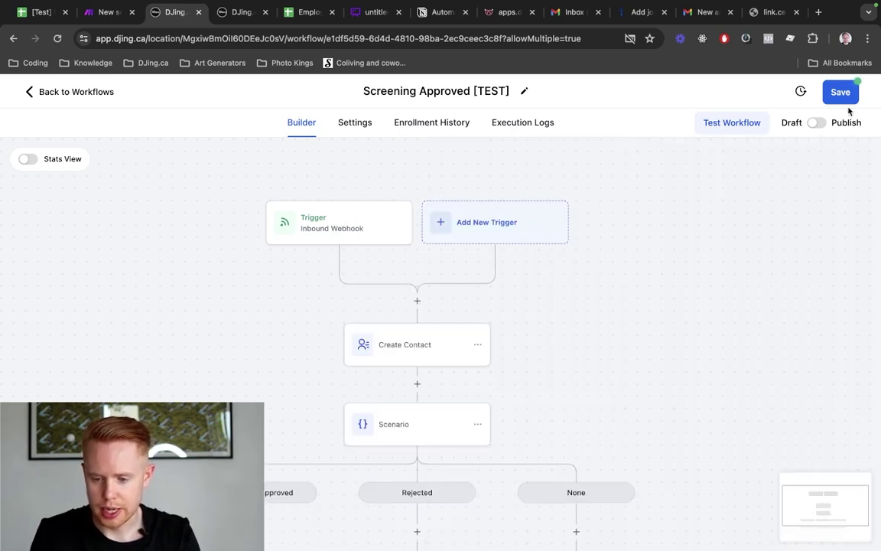
Publish the workflow and save it
left_click(817, 122)
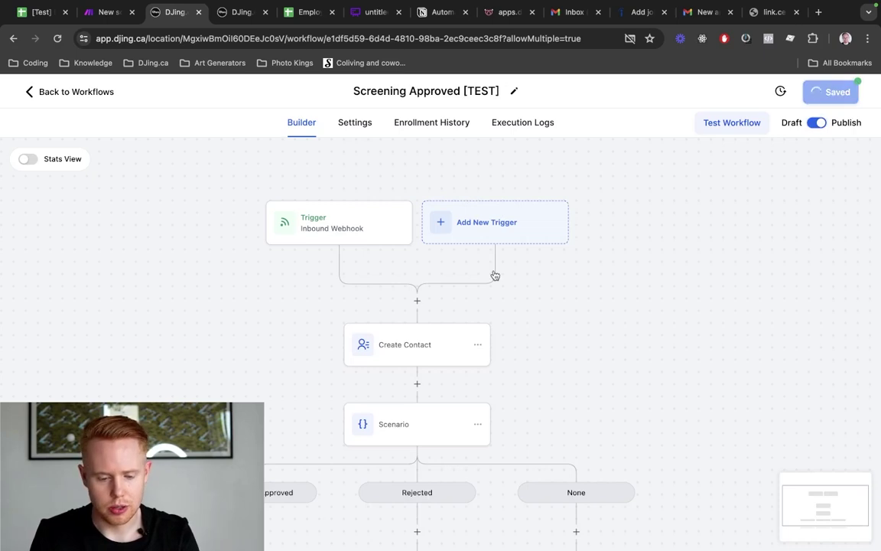
scroll(496, 273, "down", 5)
scroll(495, 276, "up", 5)
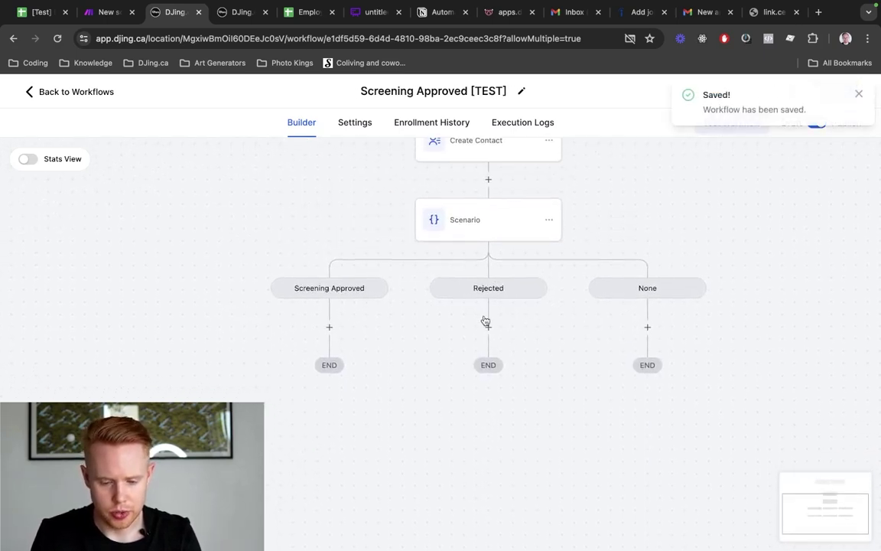
left_click(329, 328)
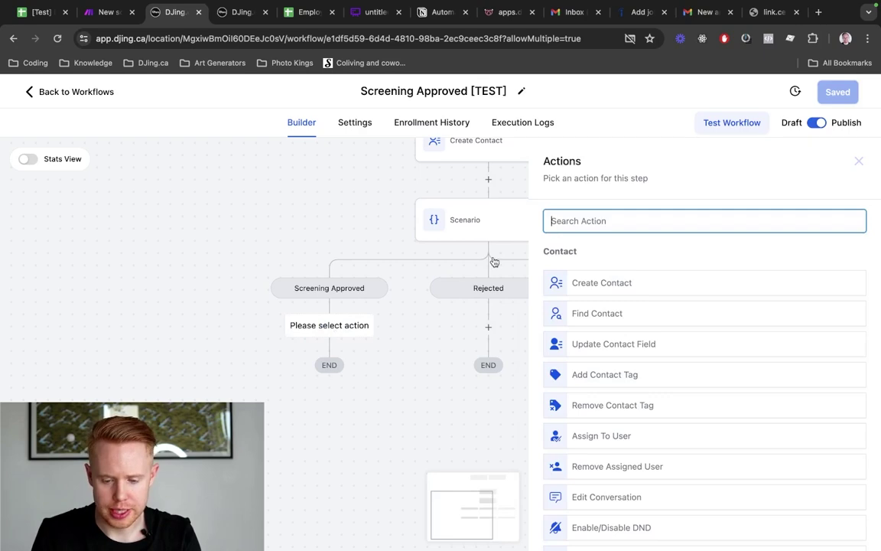
left_click(858, 161)
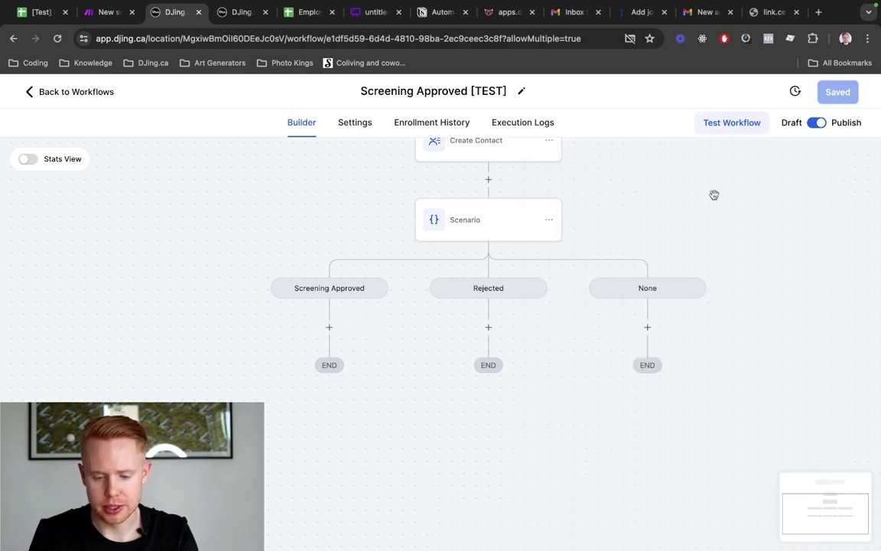
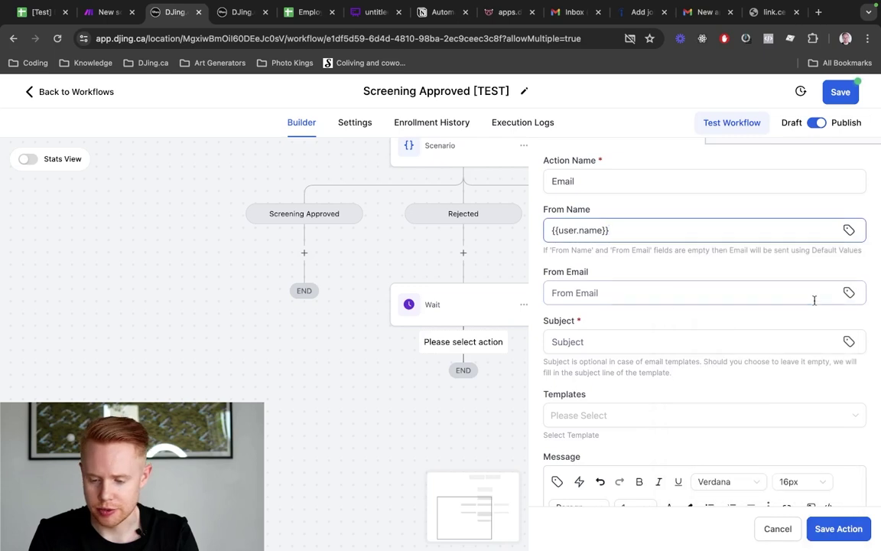
Set the rejection email's sender address to the user's email merge field
left_click(849, 292)
left_click(711, 407)
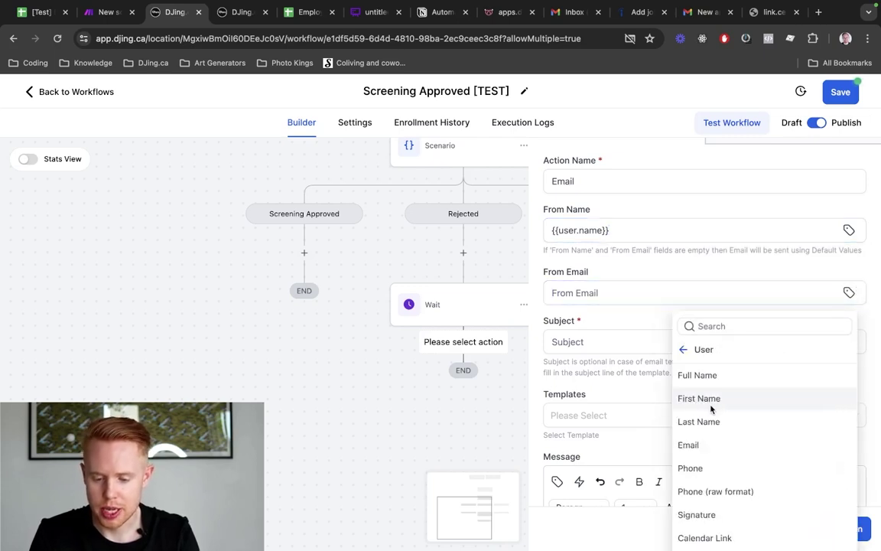
left_click(720, 374)
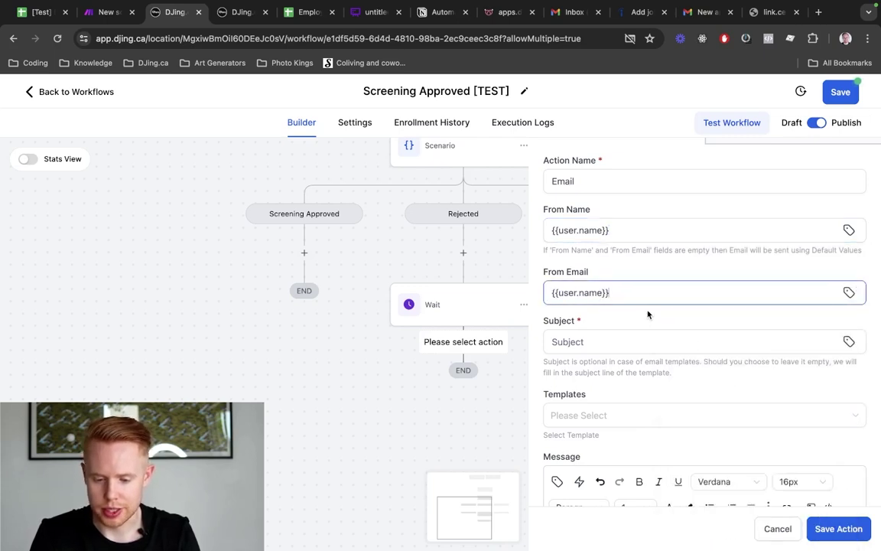
key("super+a")
key("BackSpace")
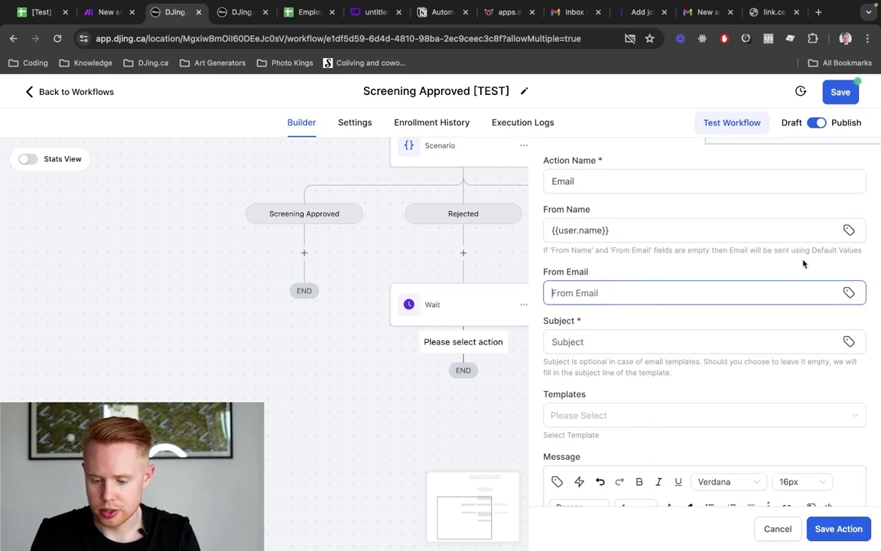
left_click(848, 291)
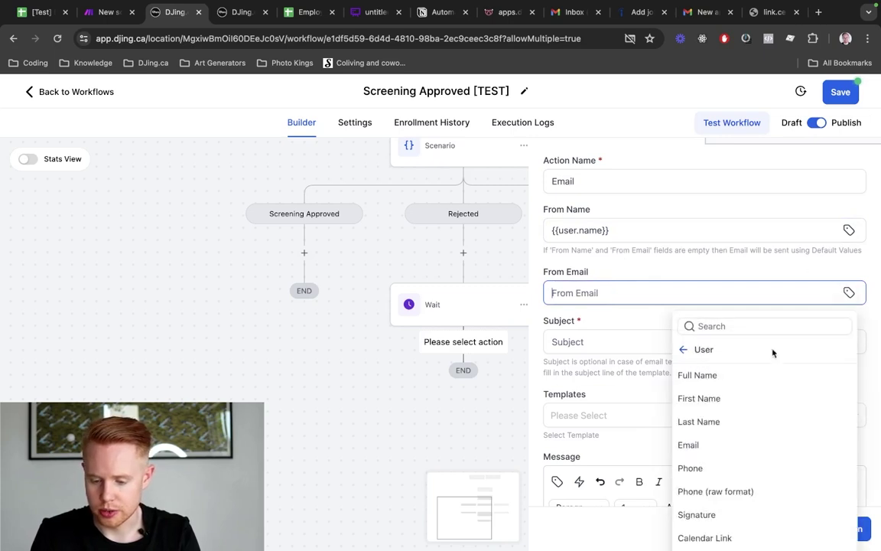
left_click(713, 447)
left_click(606, 417)
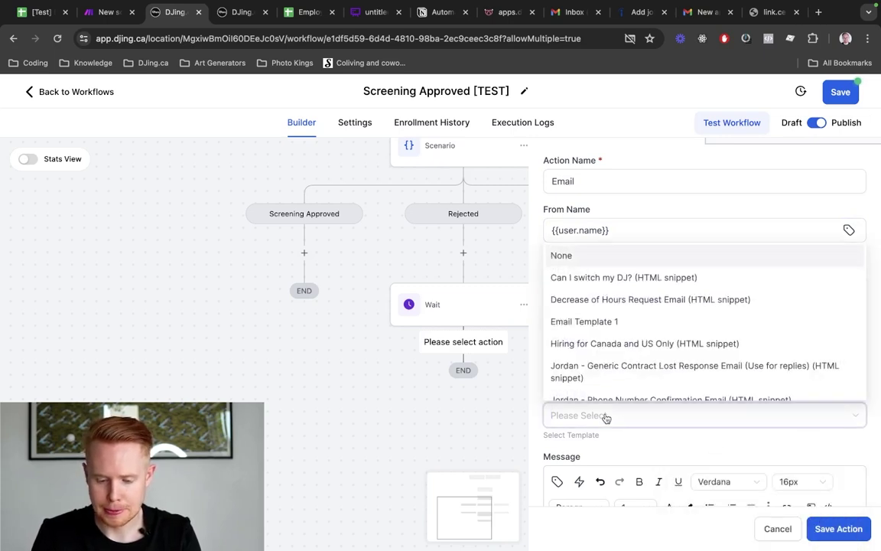
left_click(533, 407)
Set the subject to 'Thanks for applying' followed by the contact's first name
left_click(579, 345)
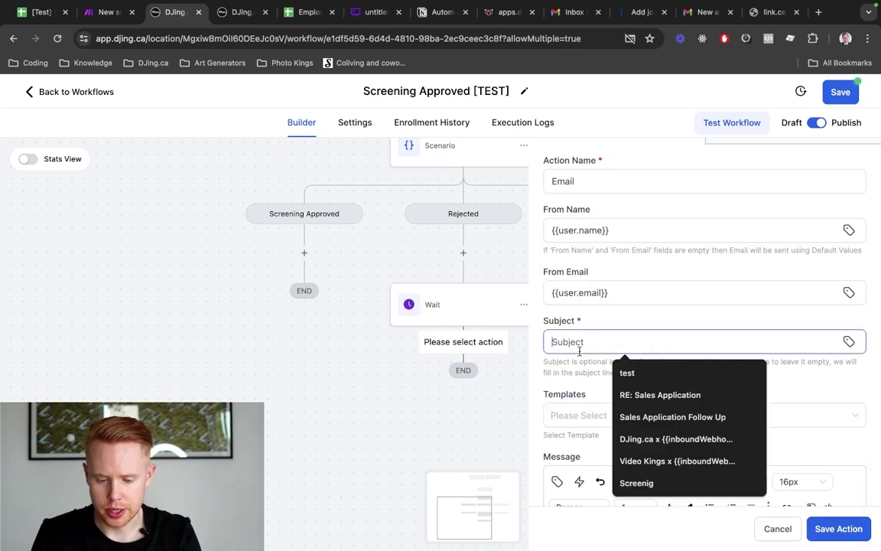
type("THanks Tha")
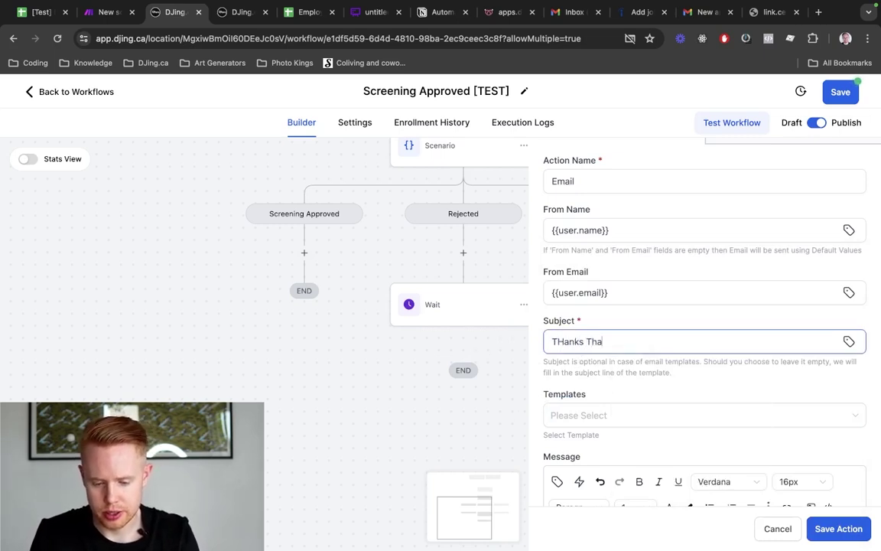
key("super+BackSpace")
type("Tha")
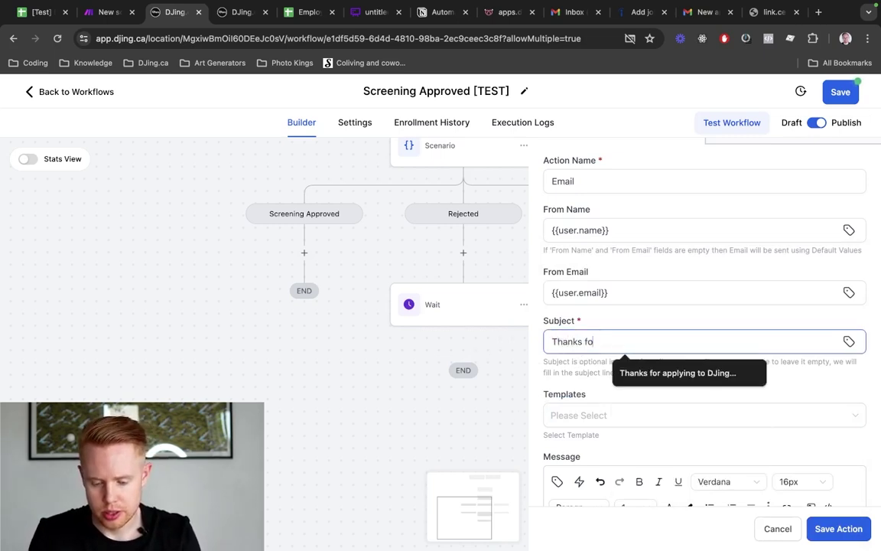
type("nks for applying")
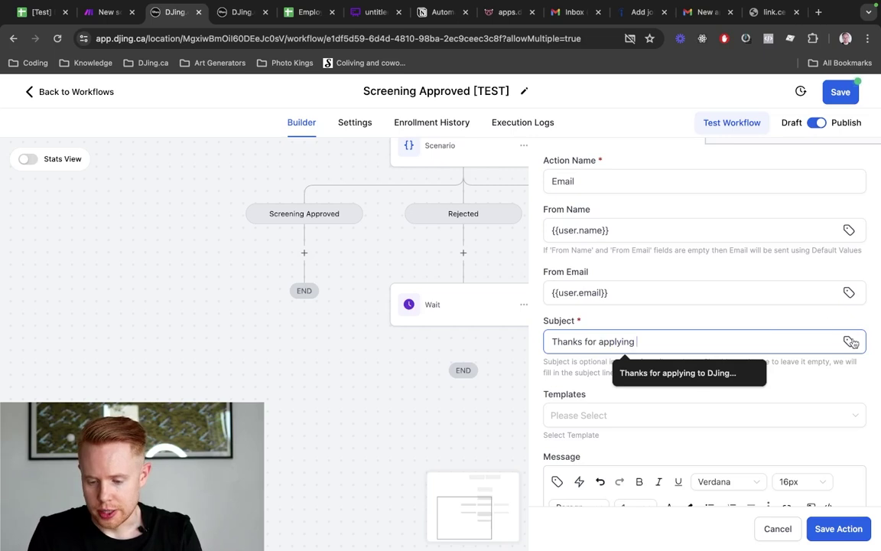
left_click(849, 342)
left_click(737, 107)
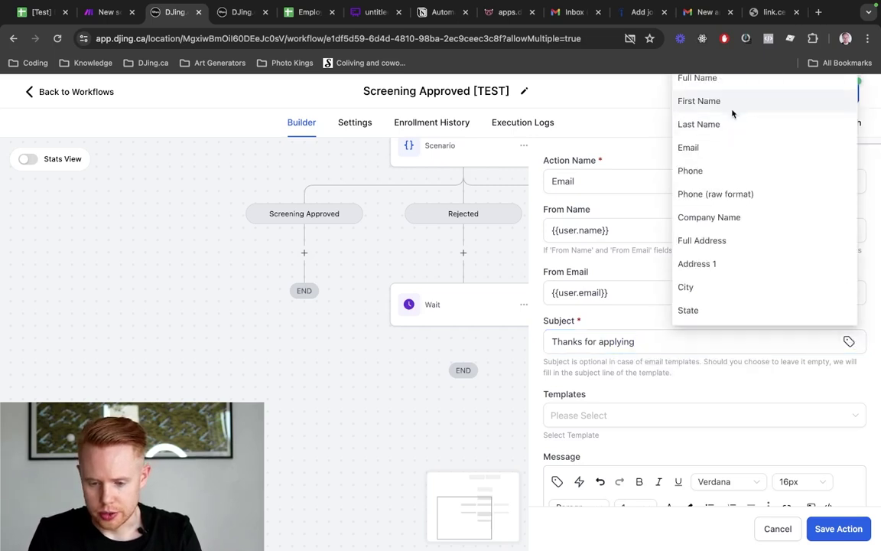
left_click(736, 109)
scroll(619, 367, "down", 2)
Start the message with 'Hey' plus first name, thanking them for applying, with the Position field
left_click(594, 466)
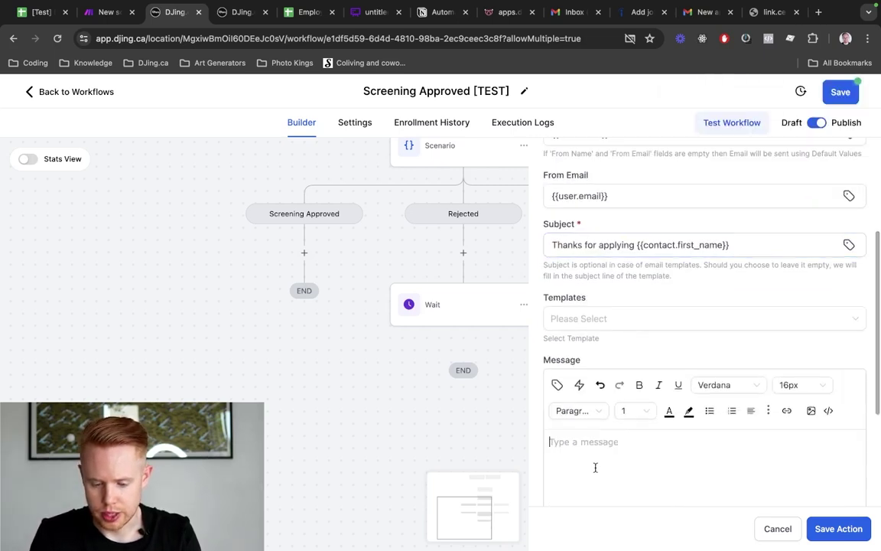
type("Hey")
left_click(557, 385)
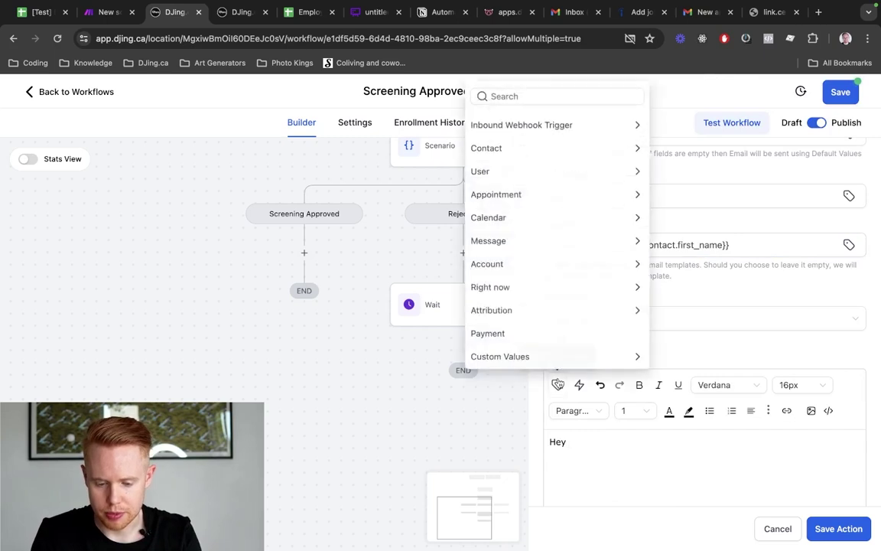
left_click(538, 158)
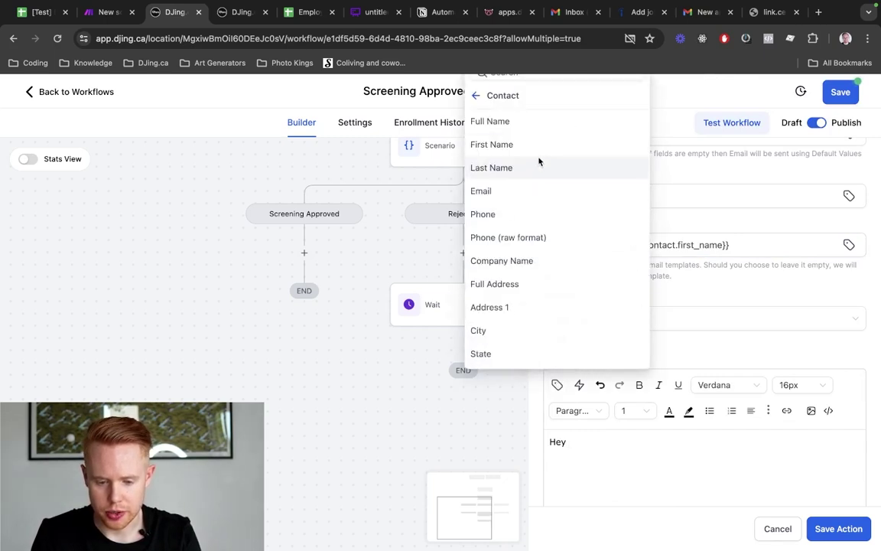
left_click(541, 144)
type(",  Thank y")
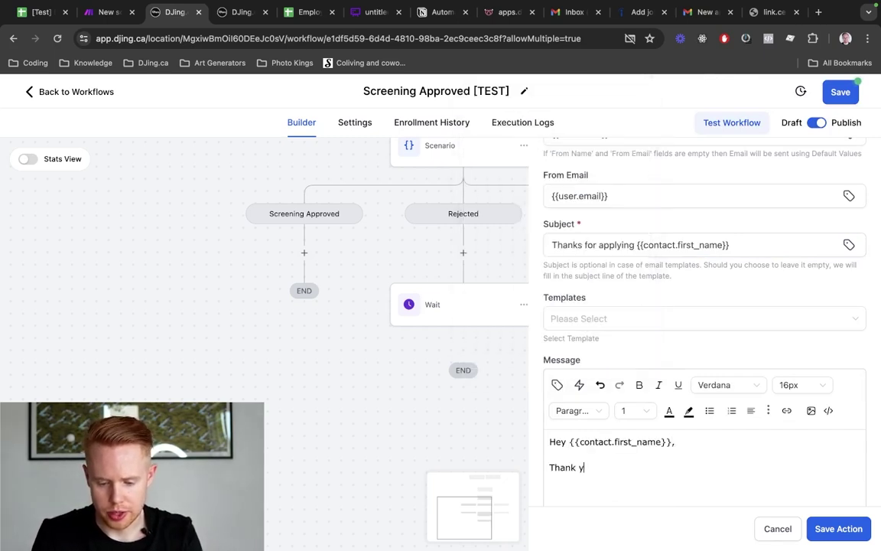
type("ou so much for ap")
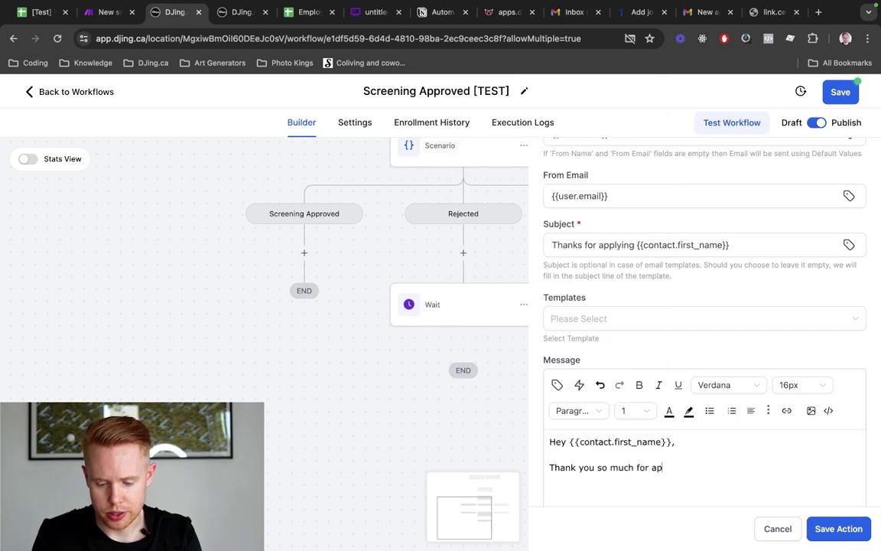
type("plying to our")
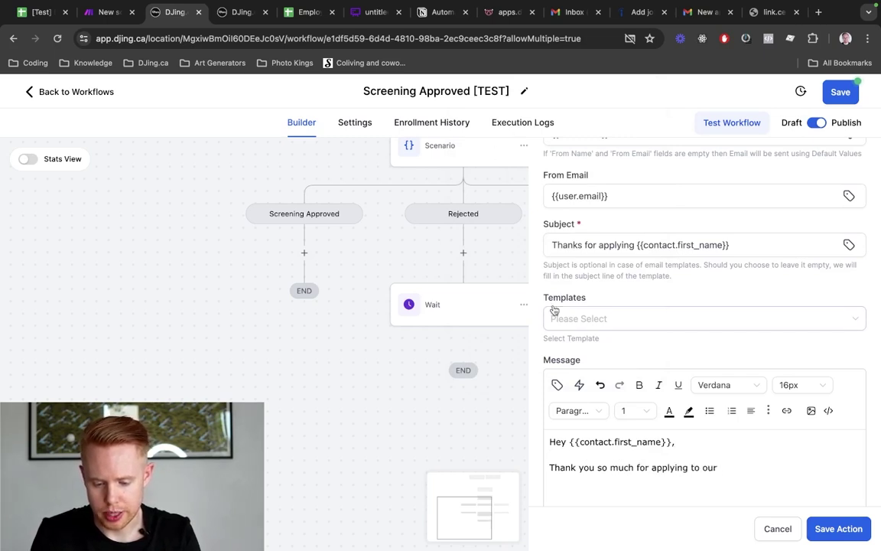
scroll(557, 298, "down", 3)
left_click(557, 275)
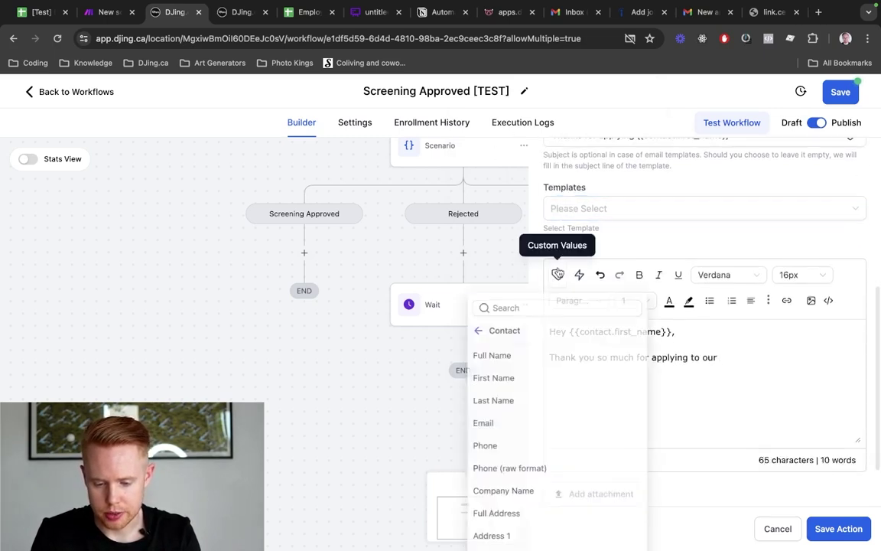
left_click(476, 332)
left_click(486, 309)
type("pos")
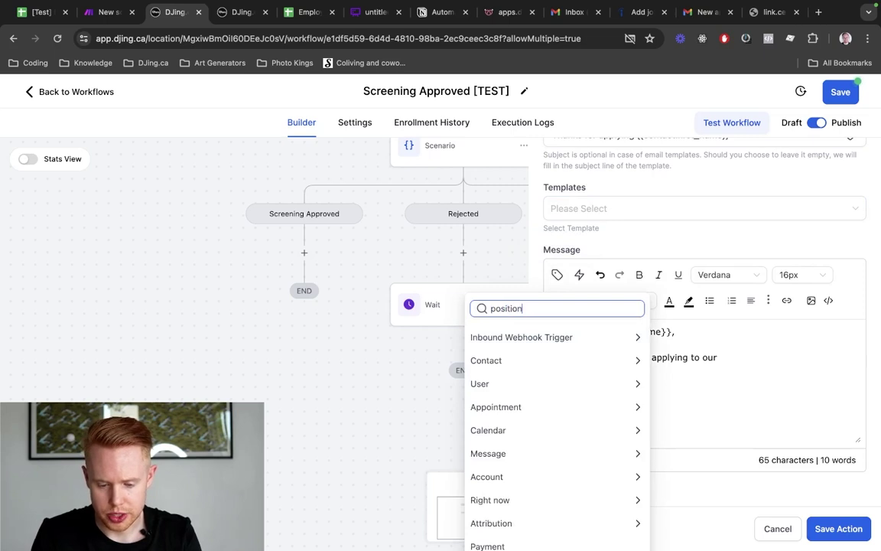
type("ition")
left_click(505, 337)
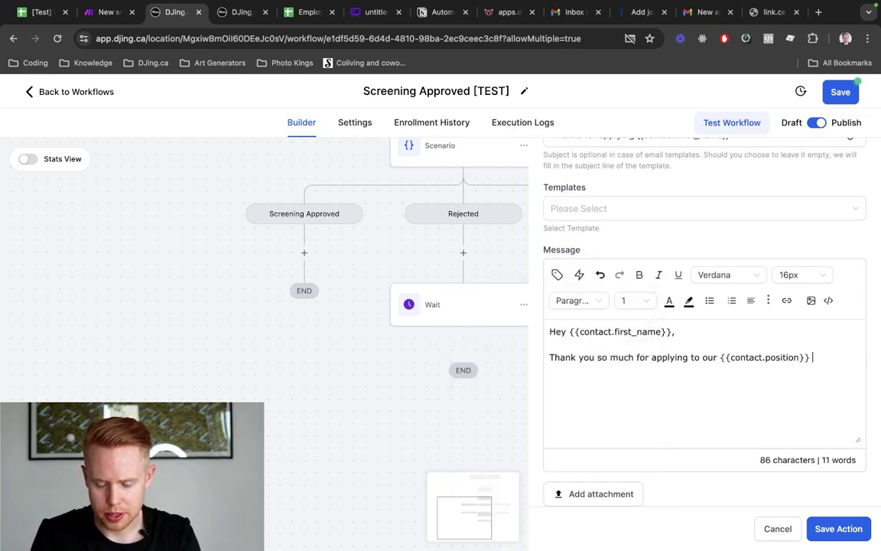
Add 'Unfortunately, we ended up going in another direction. Thank you so much for your time' and 'Sincerely,'
key("alt+shift+Left")
key("alt+shift+Left")
key("alt+shift+Left")
key("alt+shift+Left")
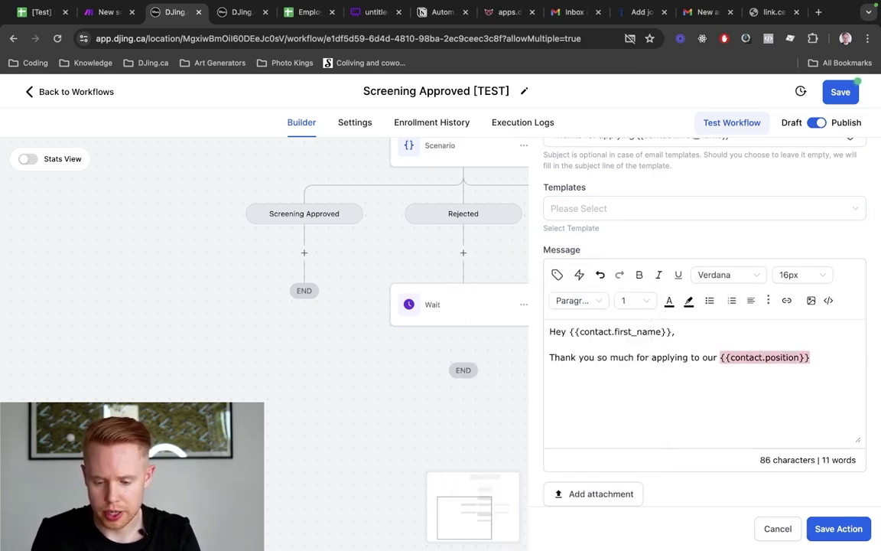
key("Right")
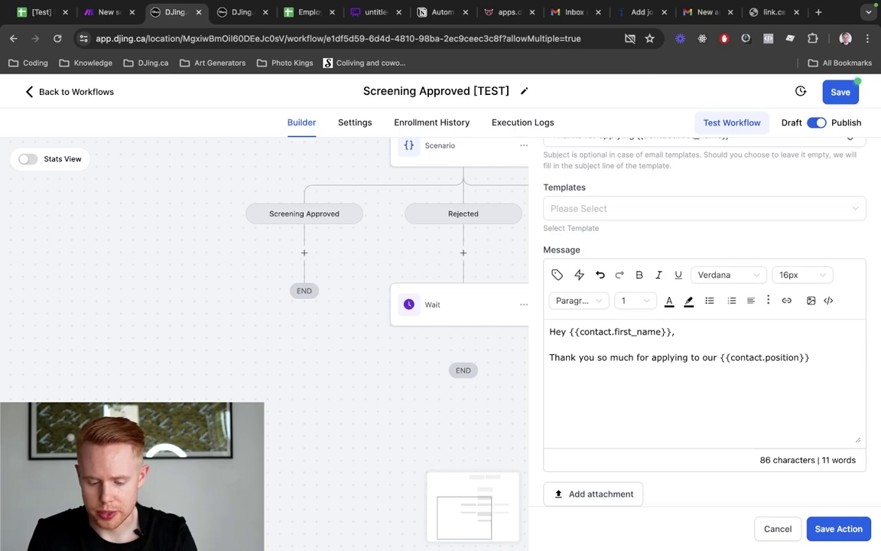
type("position")
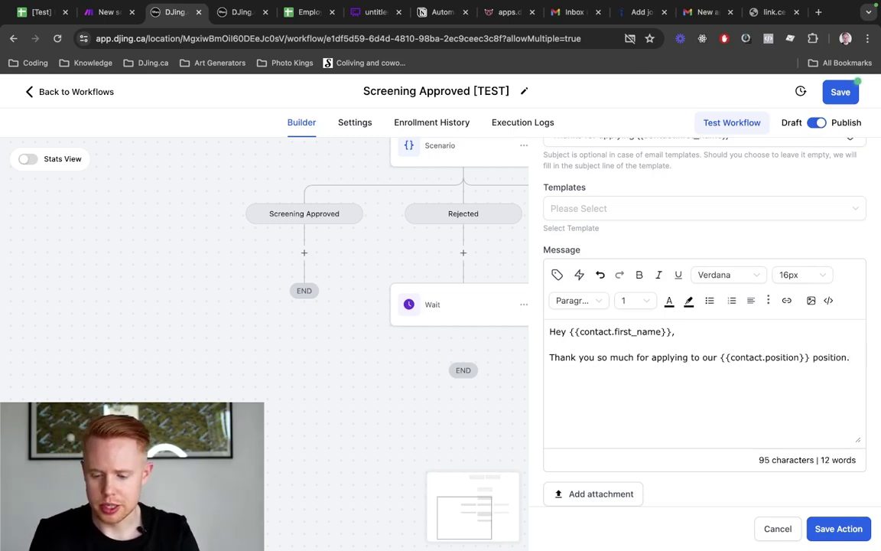
type(". Un")
key("BackSpace")
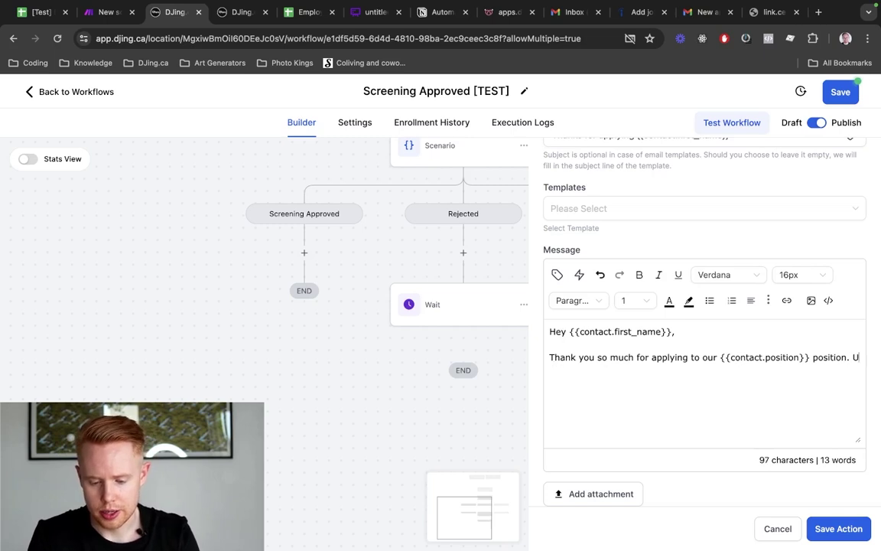
type("nfortun")
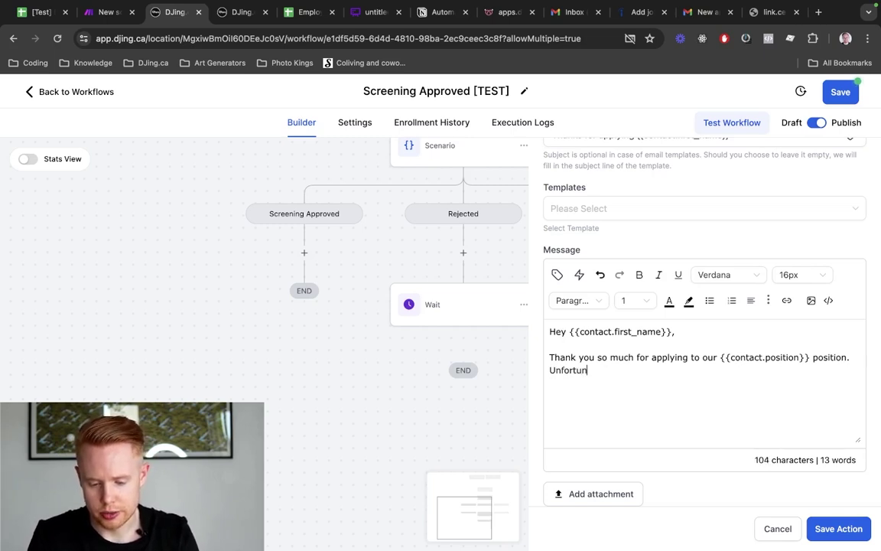
type("ately, we ended up ")
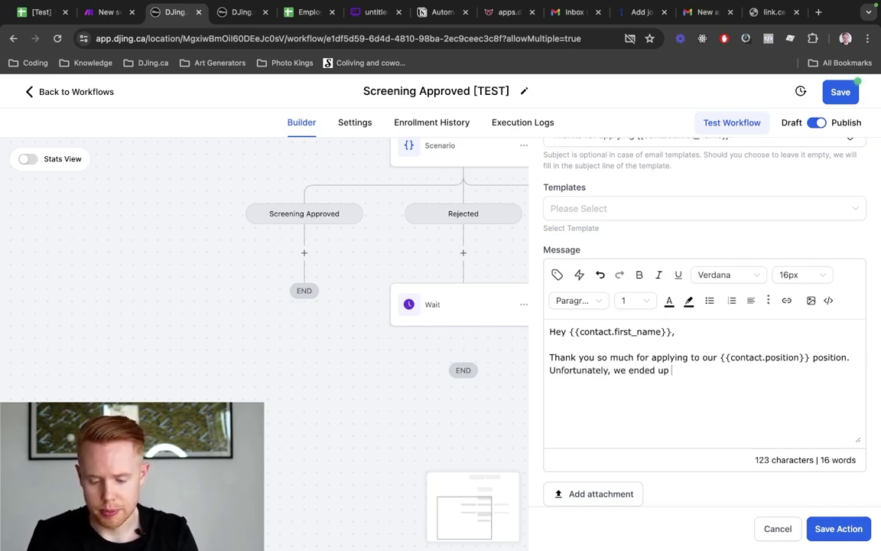
type("going in another direction")
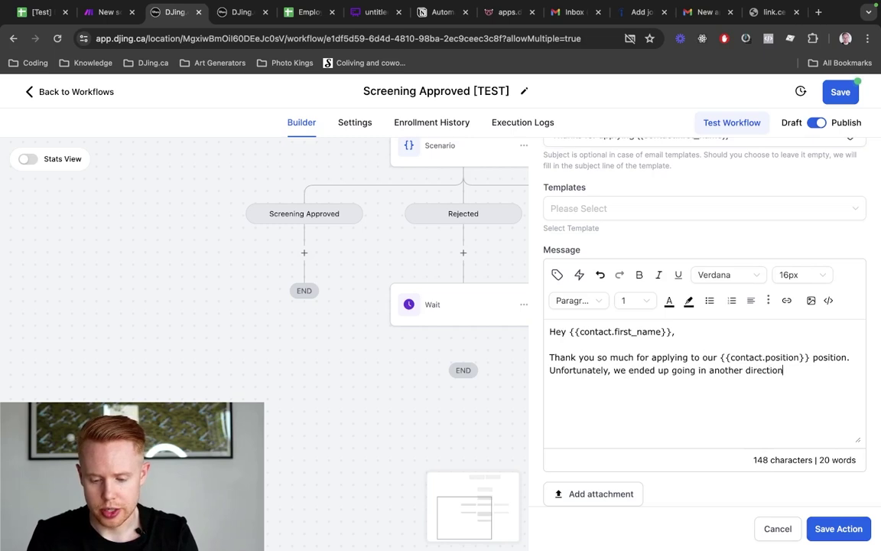
type(". Thank you so muc")
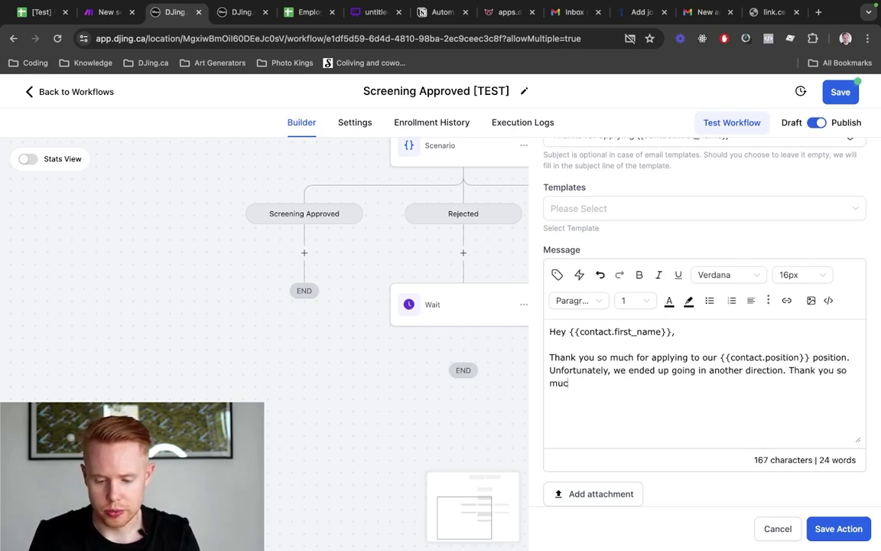
type("h for your time, an")
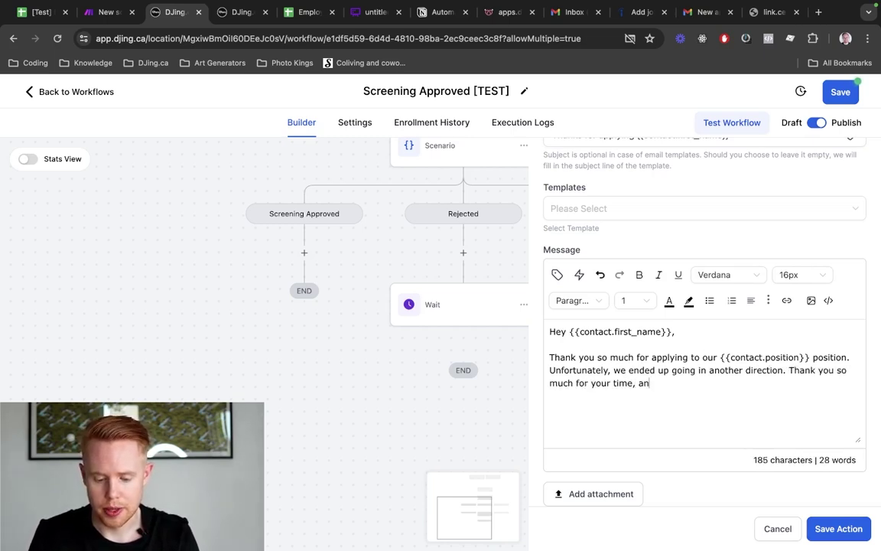
type("d effort ")
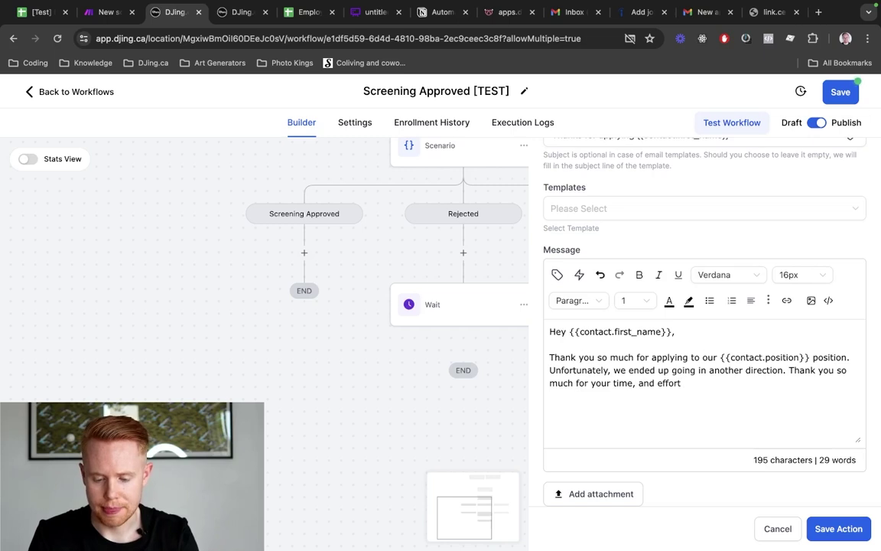
type("in")
type(" W")
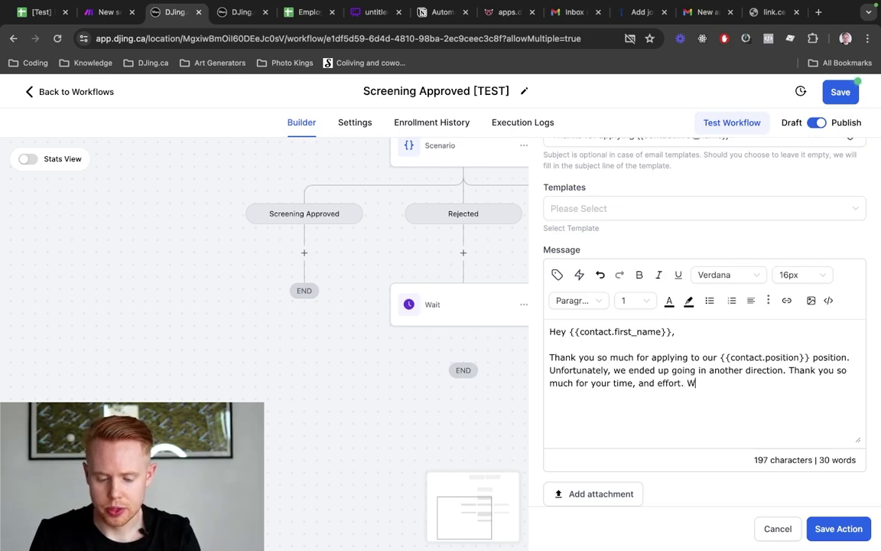
type("e wish you all the bes")
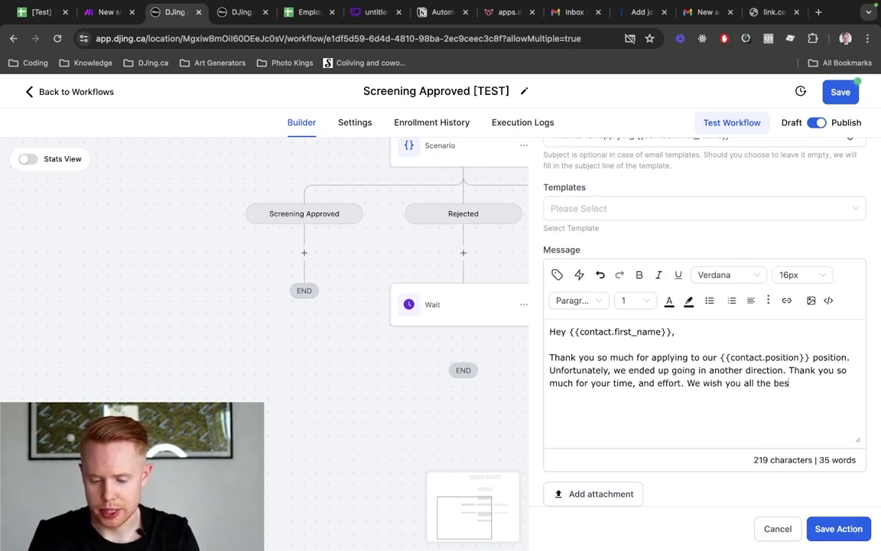
type("t in your future endeavours.")
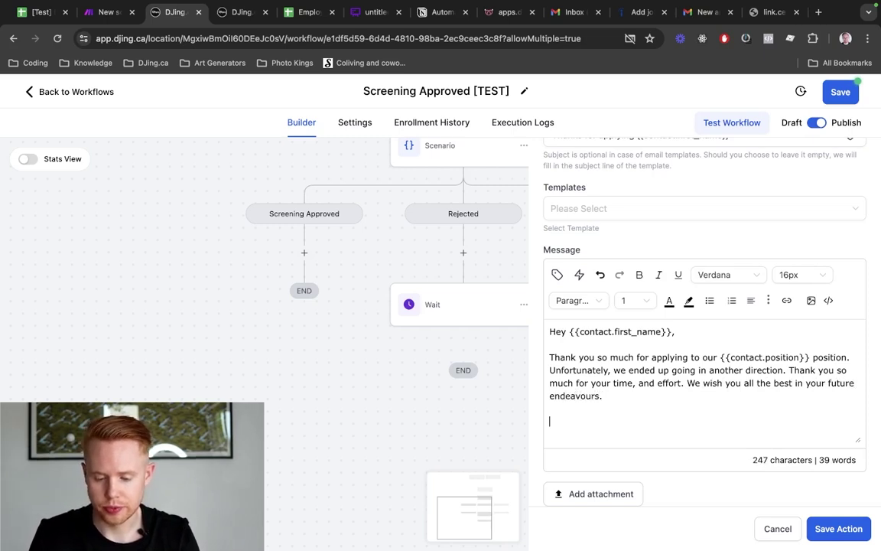
type("Sin")
type("r")
key("BackSpace")
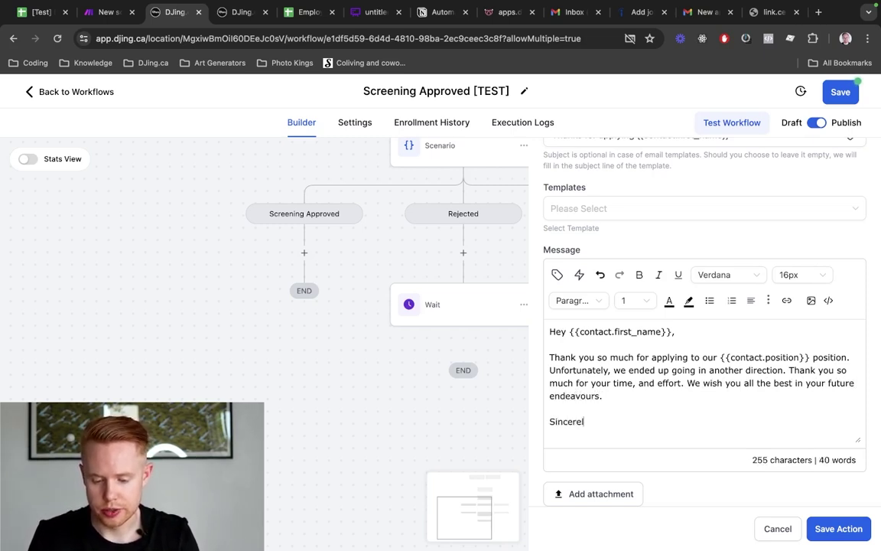
type("cerely,")
Insert the user's full name after 'Sincerely,' and save both the email step and the workflow
left_click(558, 275)
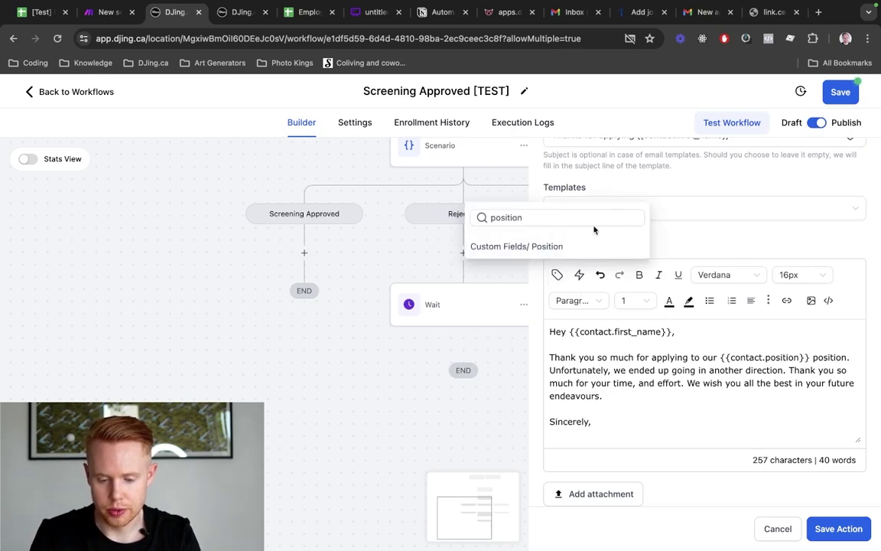
double_click(603, 218)
key("BackSpace")
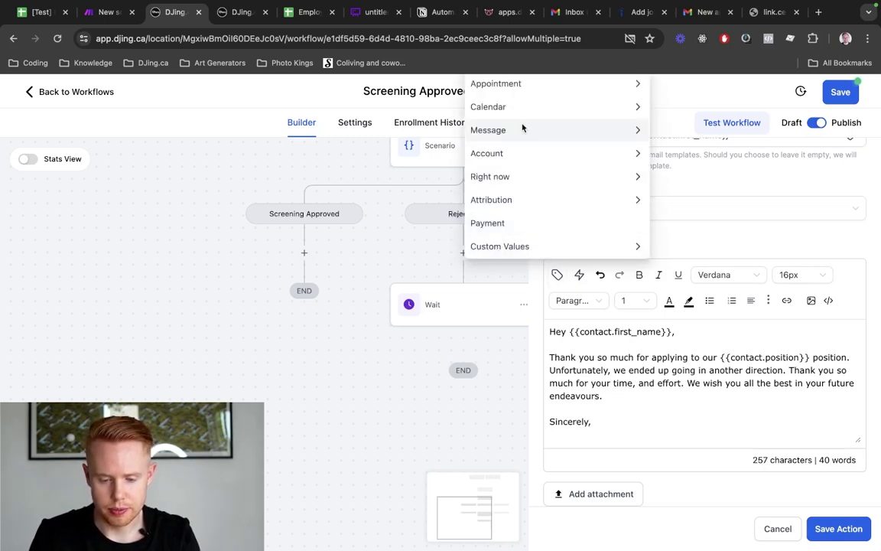
scroll(547, 204, "up", 5)
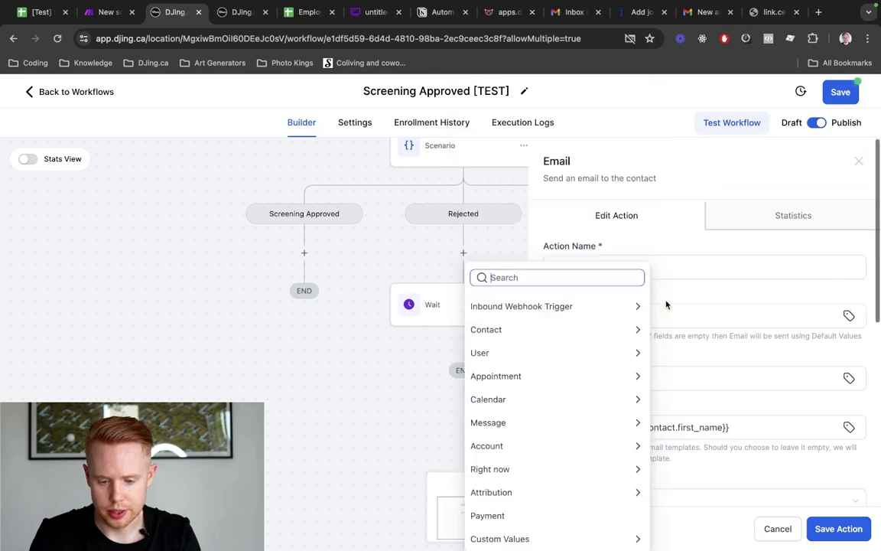
left_click(549, 336)
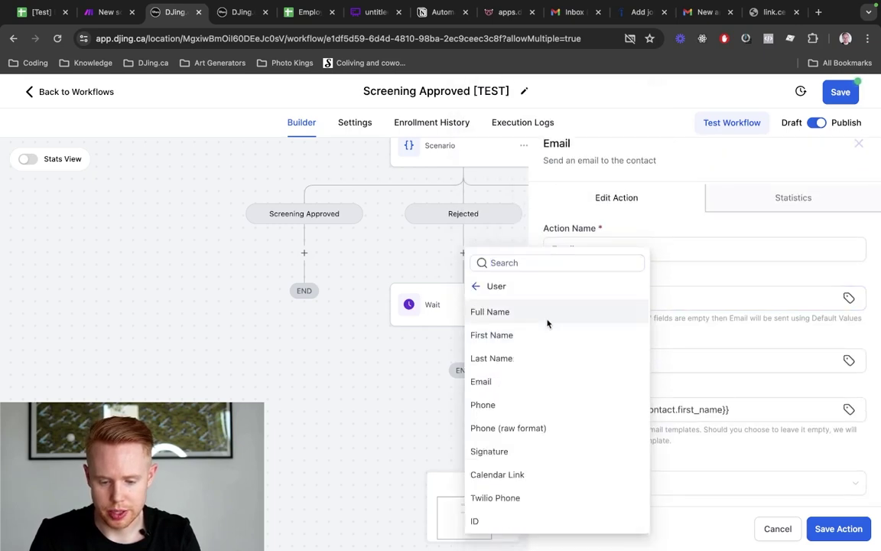
left_click(547, 315)
scroll(721, 350, "down", 3)
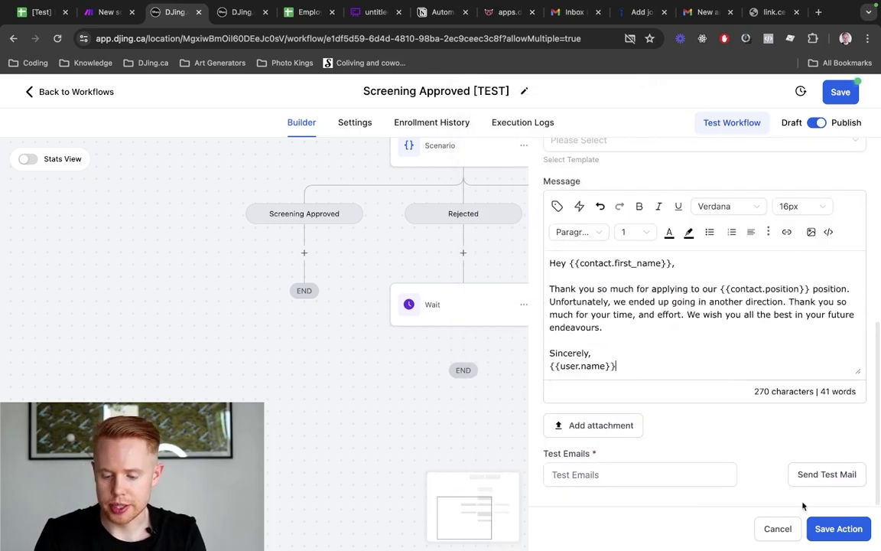
left_click(825, 537)
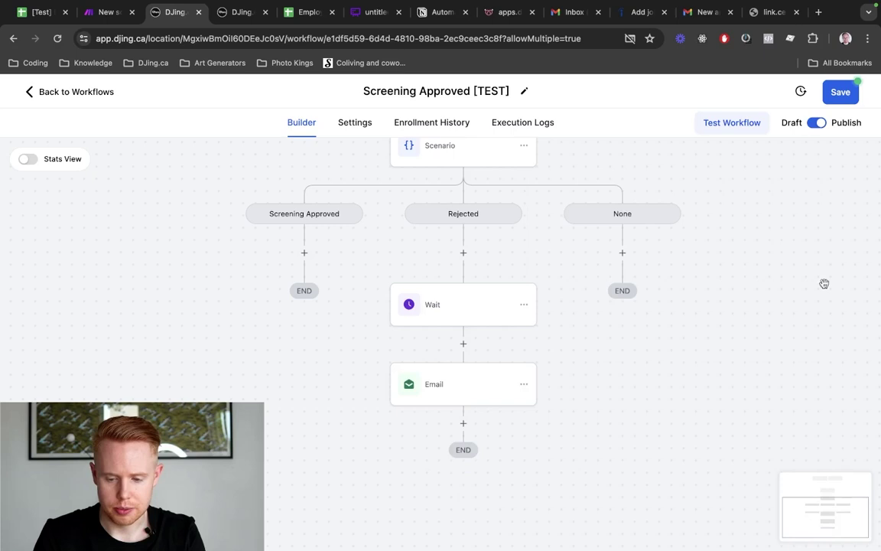
left_click(840, 92)
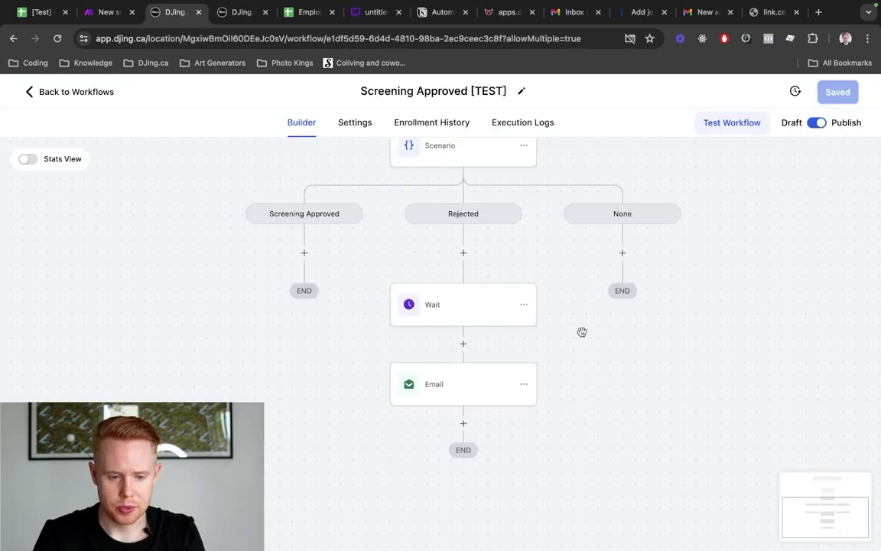
Run the Make scenario once
key("ctrl+shift+Tab")
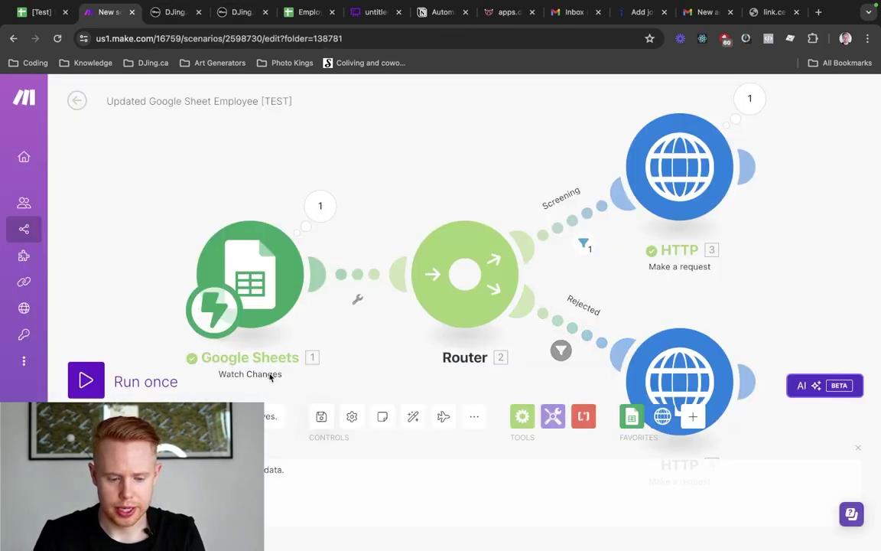
left_click(85, 380)
key("ctrl+Tab")
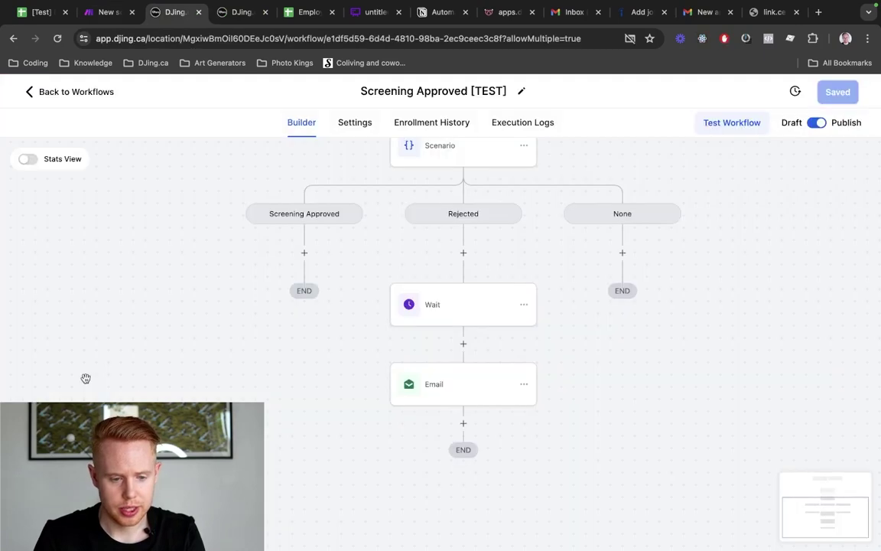
Tick Rejected in C2 of the Employee Hire sheet and check the rejected HTTP request's result
key("ctrl+shift+Tab")
key("ctrl+shift+Tab")
left_click(185, 211)
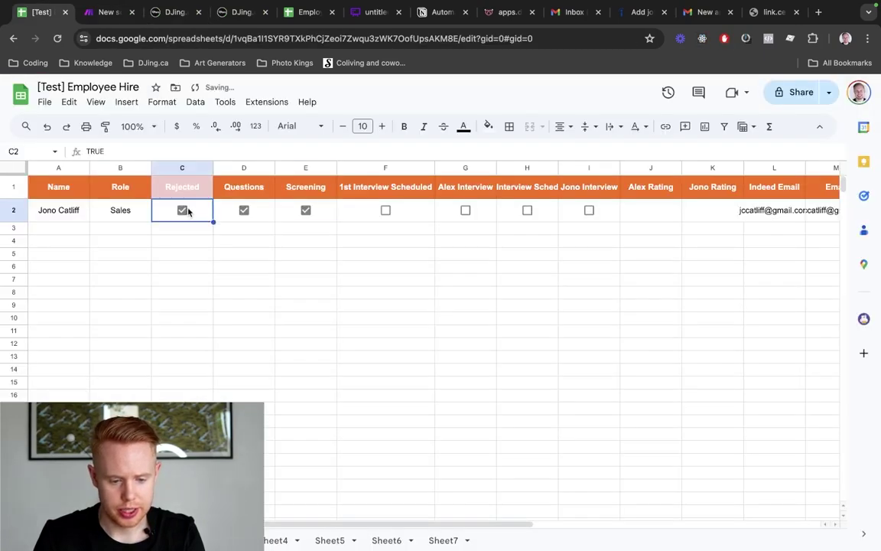
key("ctrl+Tab")
key("ctrl+Tab")
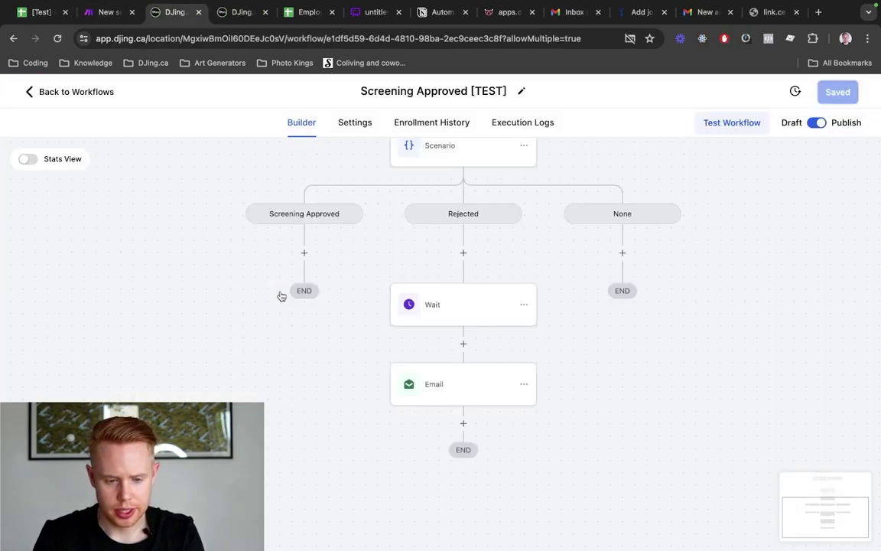
key("ctrl+shift+Tab")
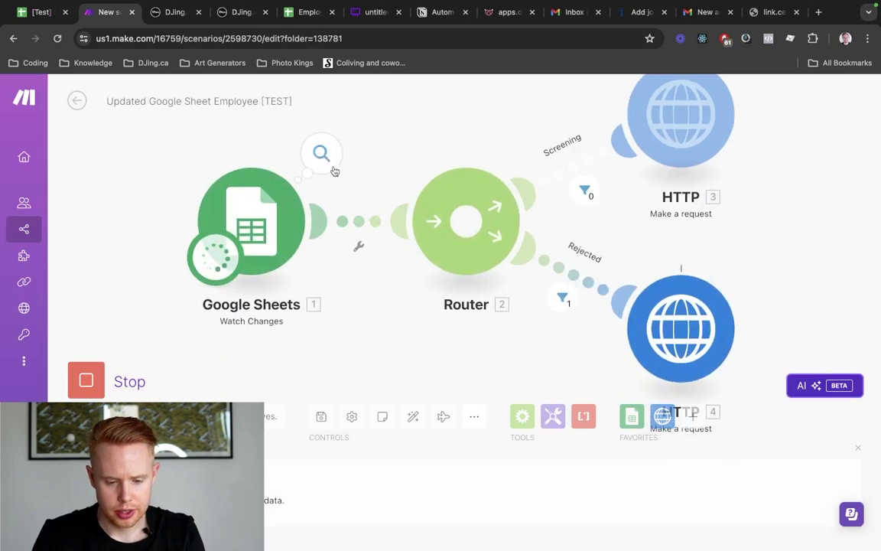
left_click(766, 269)
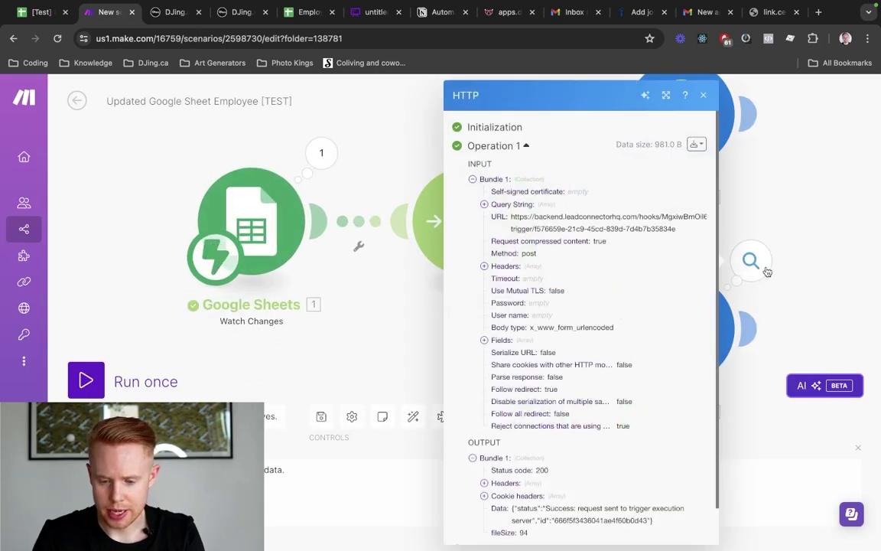
key("ctrl+Tab")
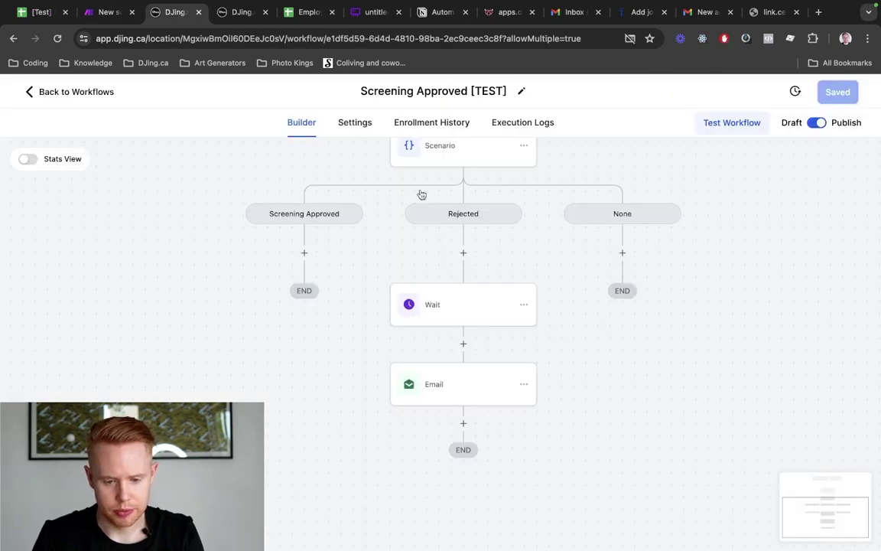
left_click(455, 125)
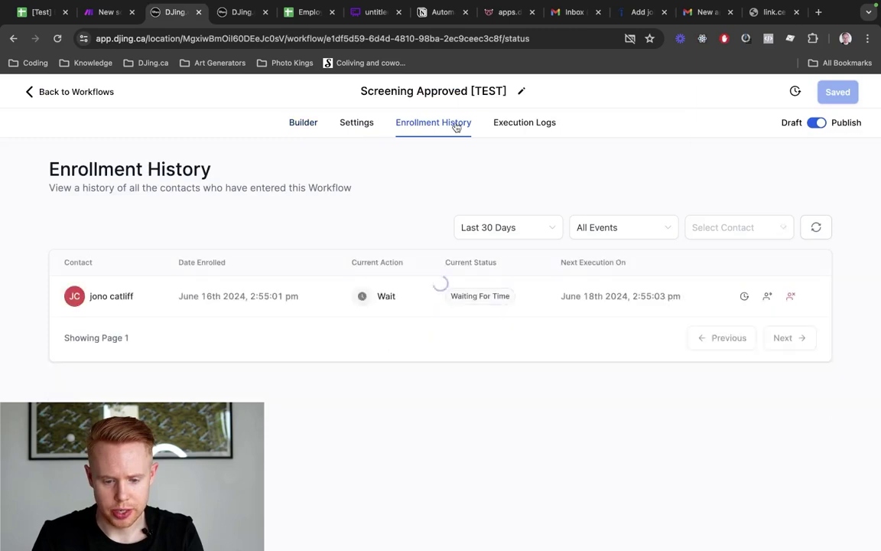
left_click(746, 300)
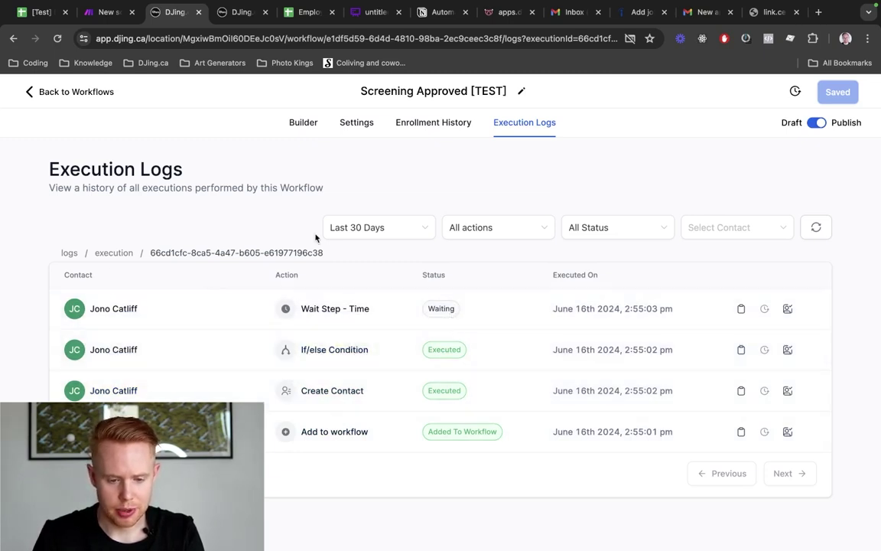
left_click(303, 126)
scroll(469, 355, "down", 1)
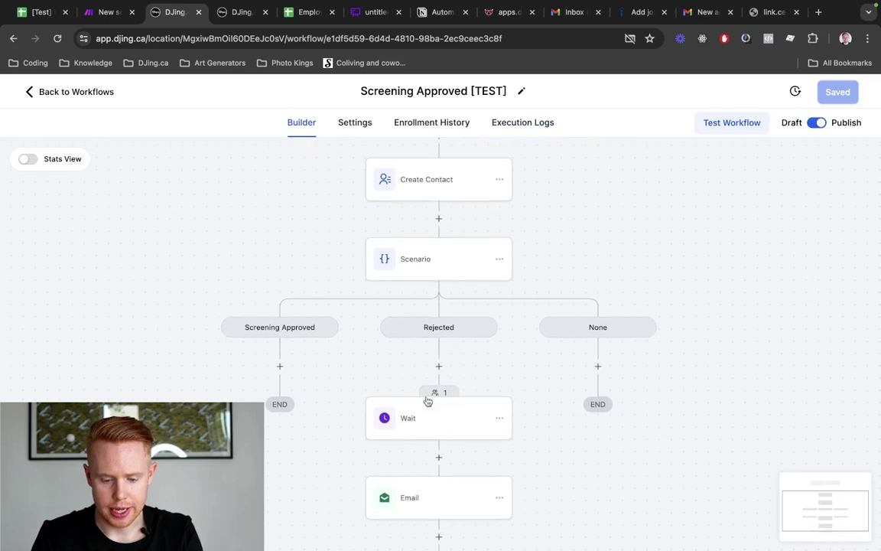
left_click(434, 393)
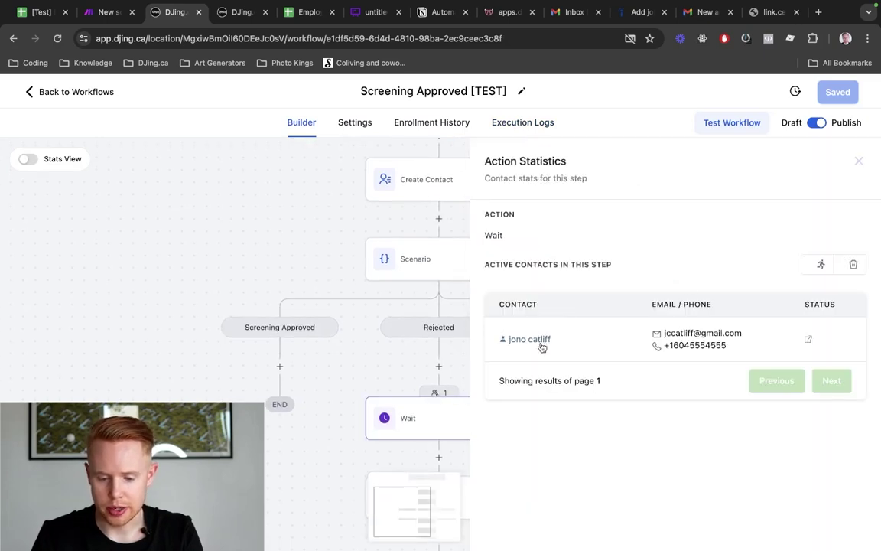
left_click(858, 161)
scroll(544, 306, "down", 3)
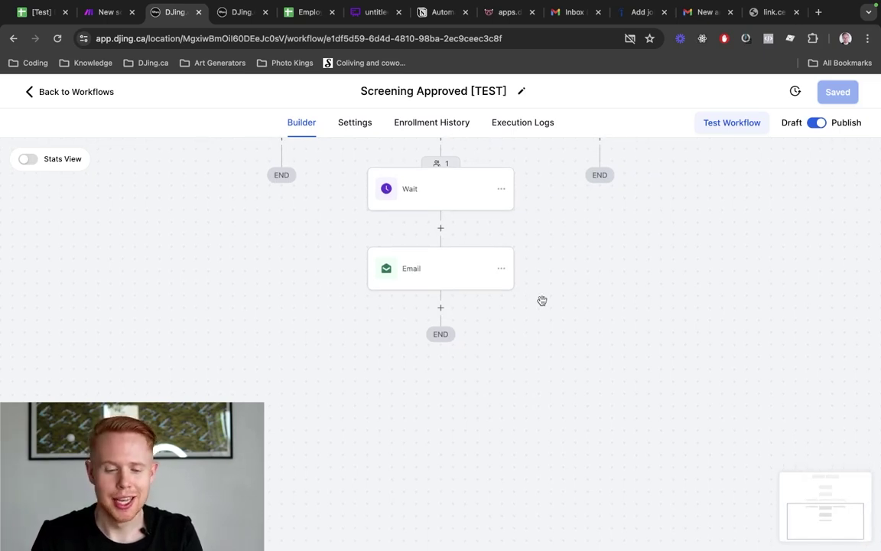
scroll(543, 301, "up", 2)
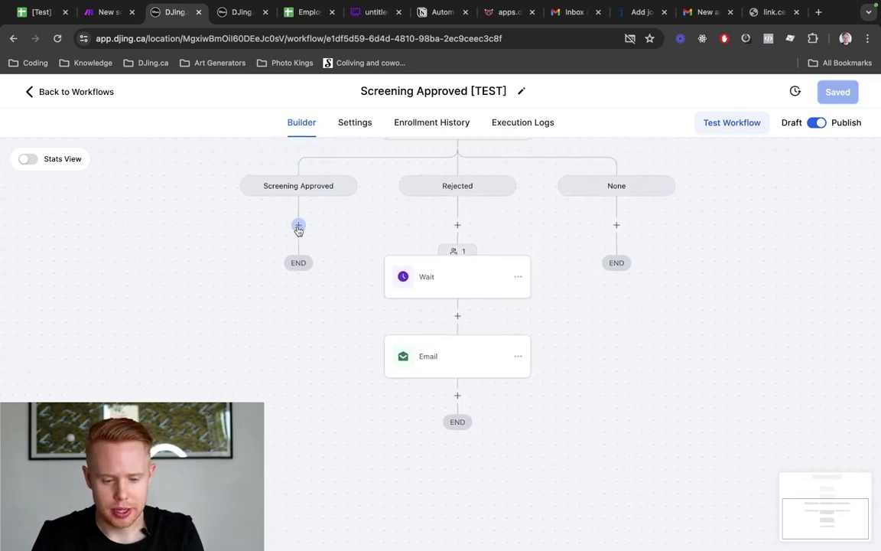
Add an Enable/Disable DND step after the rejection email, set to enable DND for all channels
left_click(299, 228)
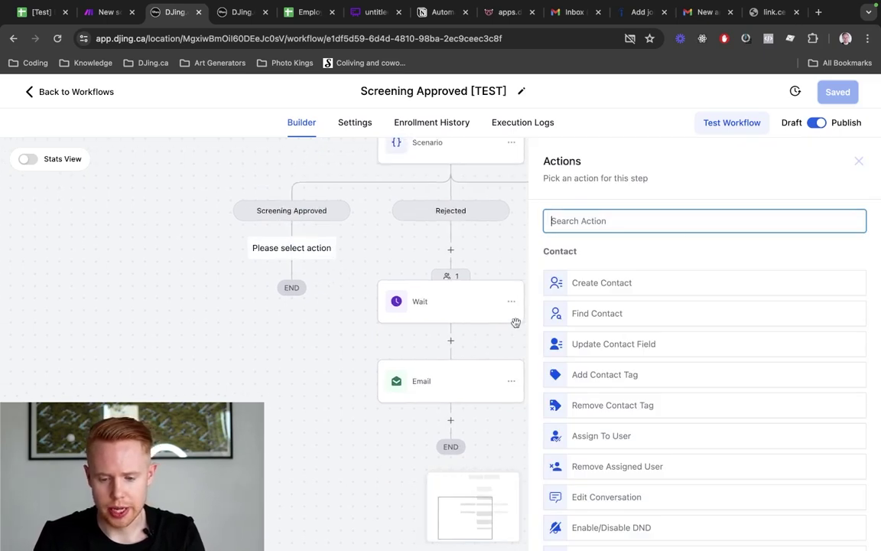
left_click(860, 161)
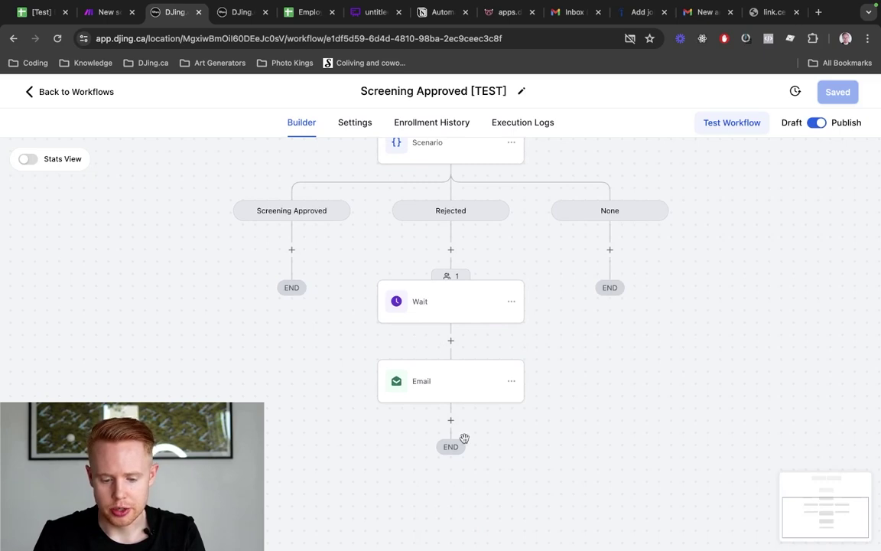
left_click(450, 420)
type("dnd")
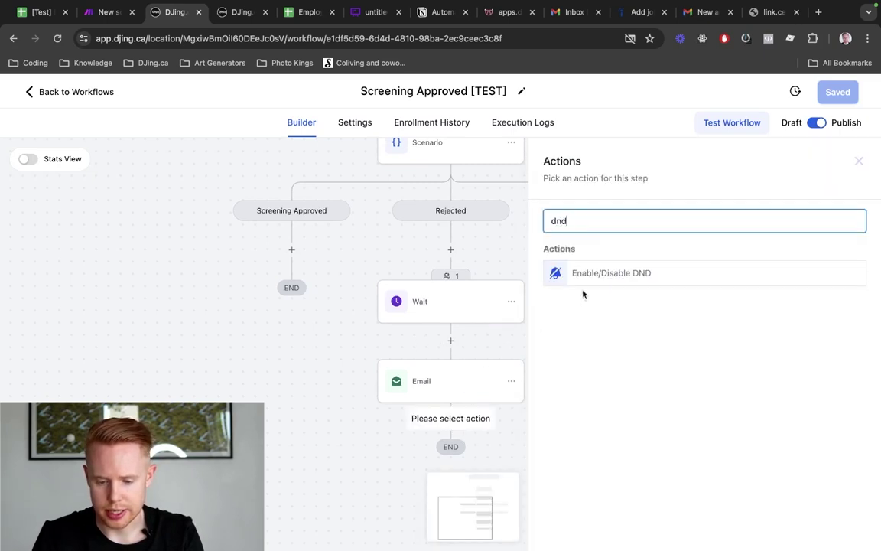
left_click(606, 277)
left_click(592, 298)
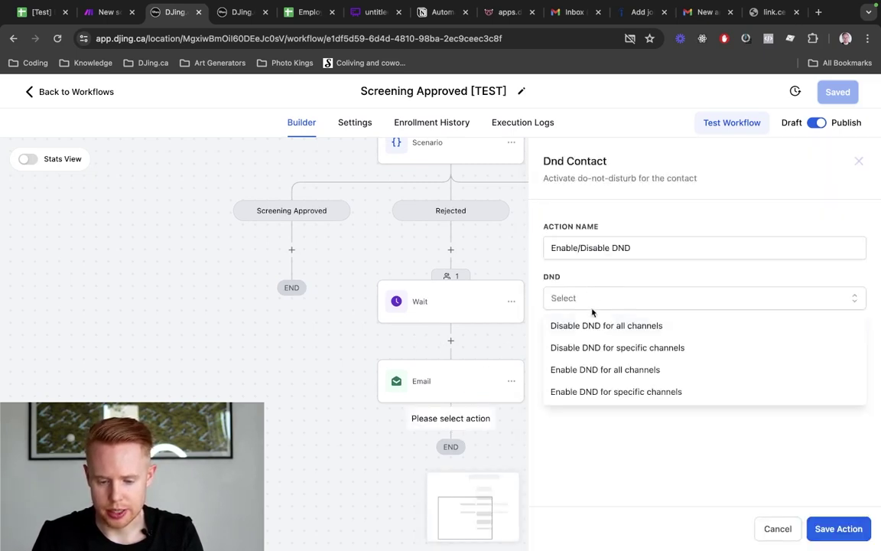
left_click(584, 370)
left_click(840, 529)
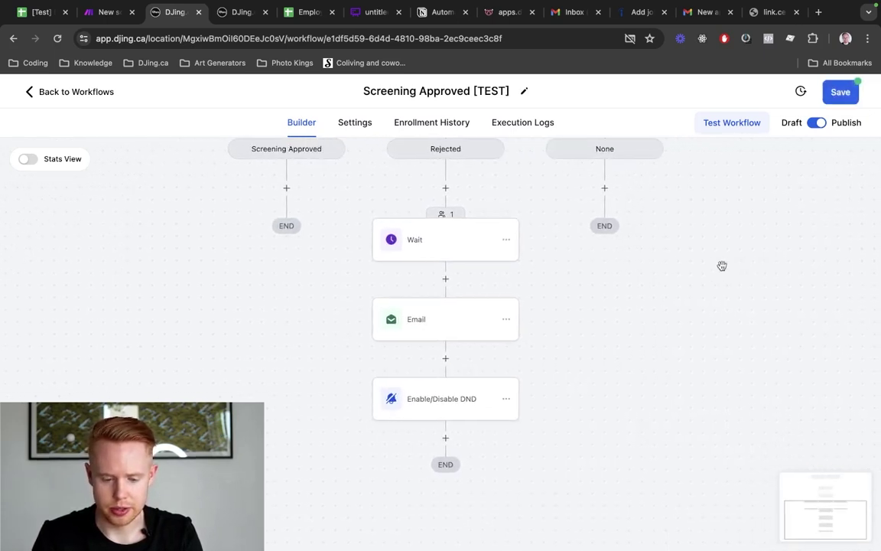
Add a Send Email action to the Screening Approved branch
left_click(289, 189)
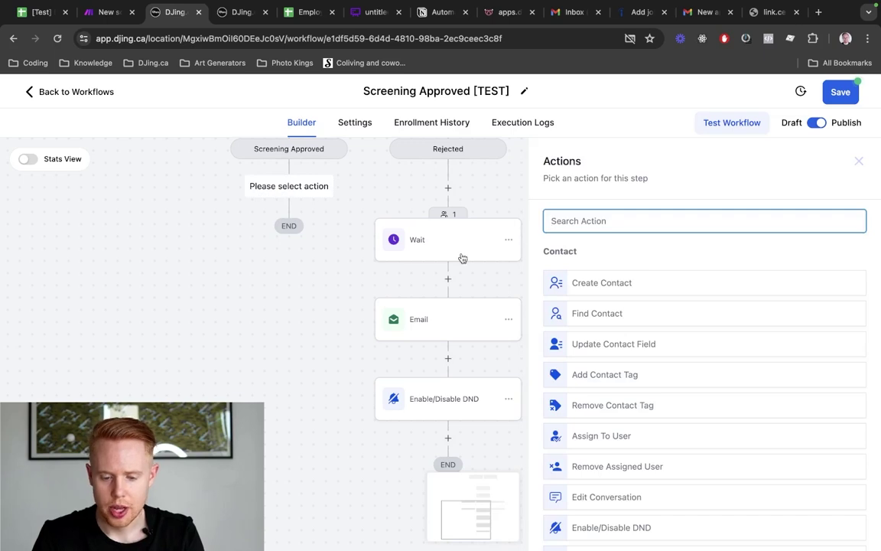
type("send")
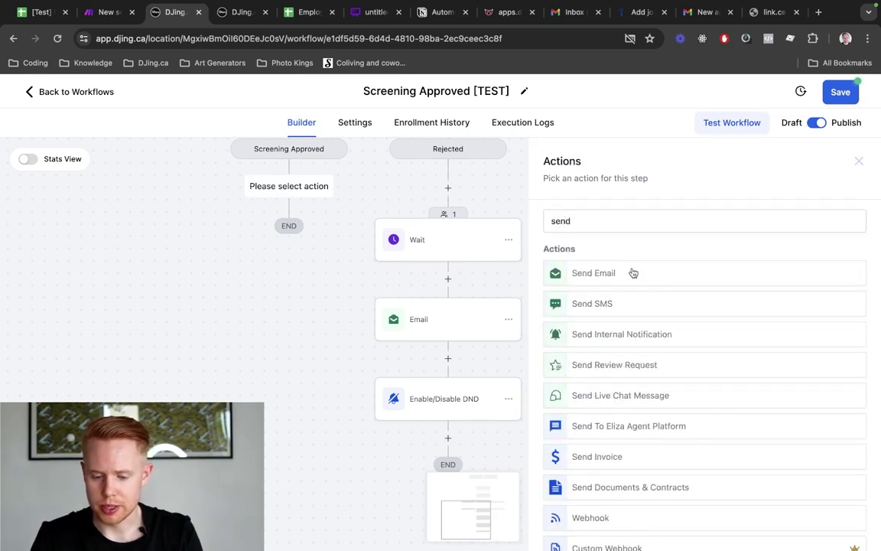
left_click(631, 273)
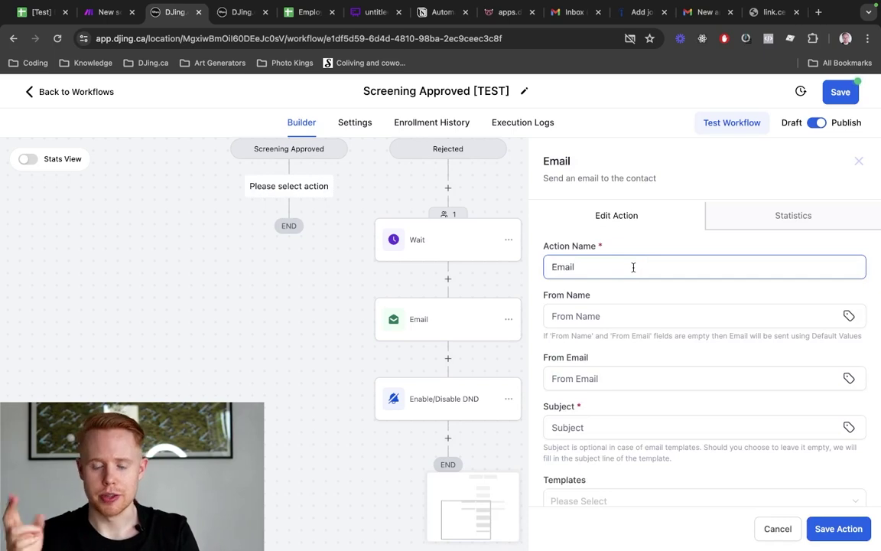
Set From Name to the user's Full Name and From Email to the user's Email
left_click(850, 322)
left_click(722, 106)
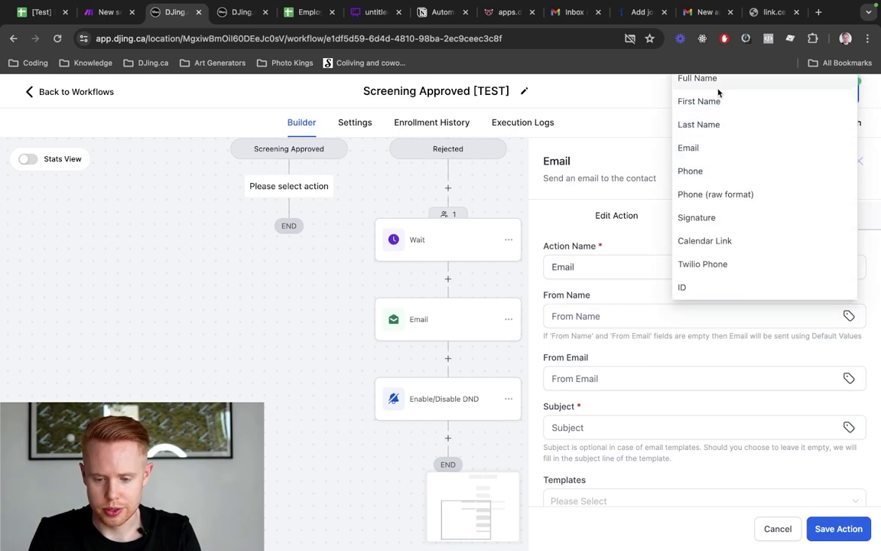
left_click(719, 85)
left_click(850, 378)
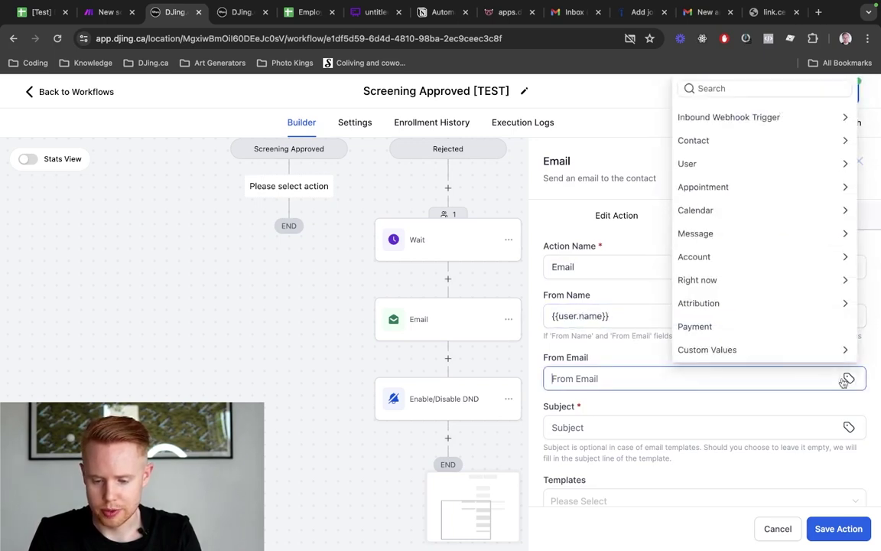
left_click(735, 165)
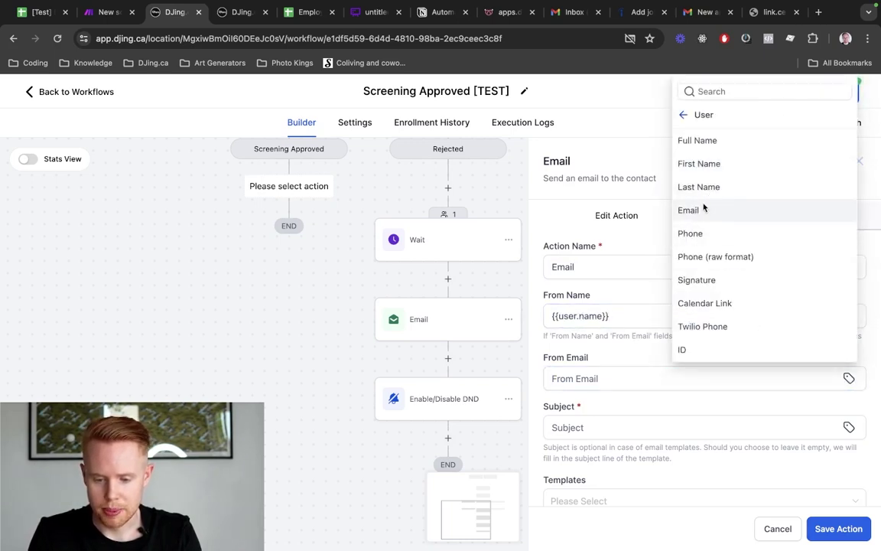
left_click(704, 207)
triple_click(594, 315)
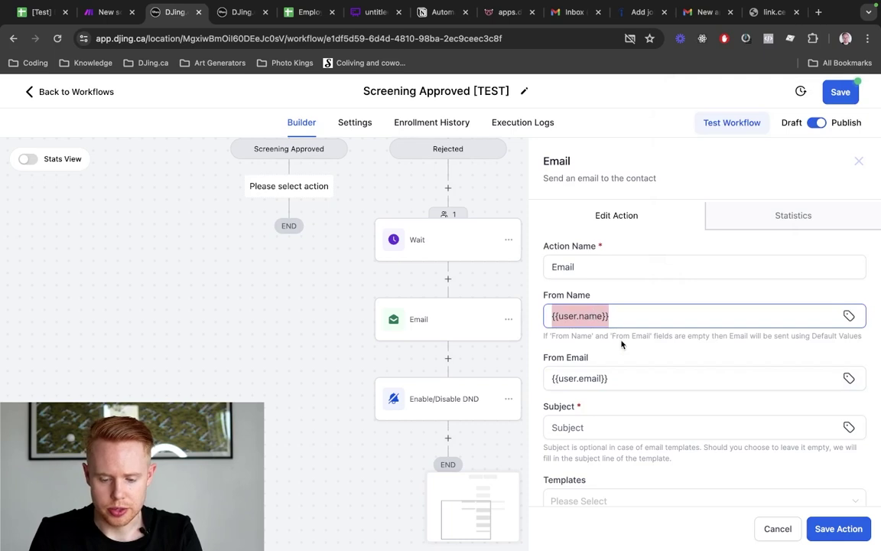
scroll(622, 344, "down", 2)
left_click(567, 267)
triple_click(567, 267)
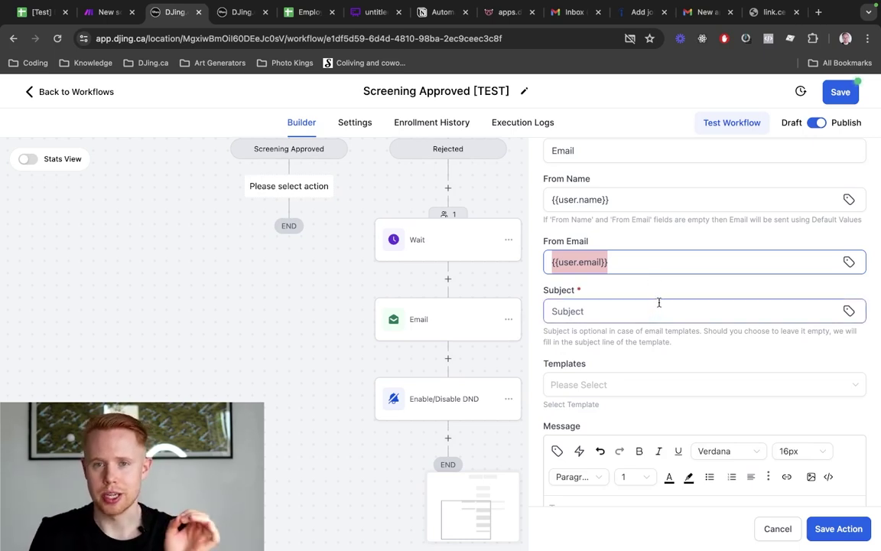
Enter the approval email subject 'Congratulations, we'd love to have an interview!'
left_click(661, 303)
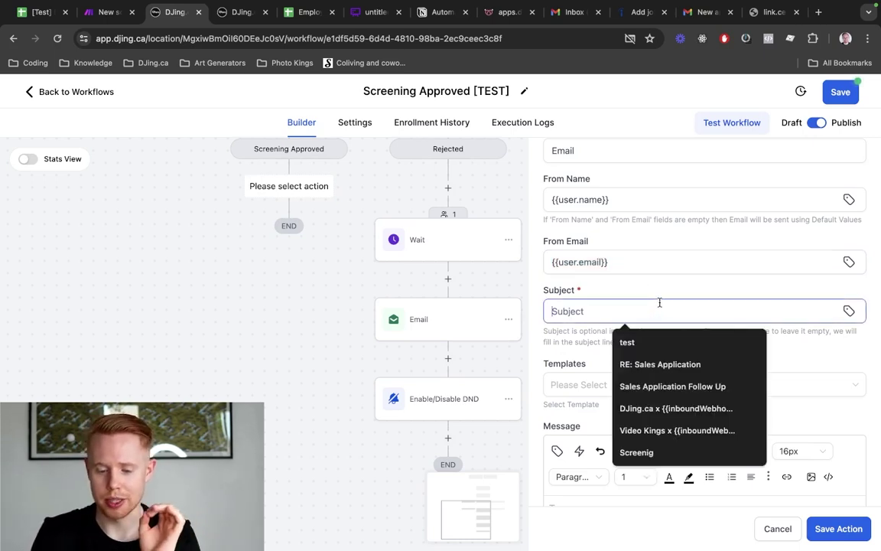
left_click(849, 310)
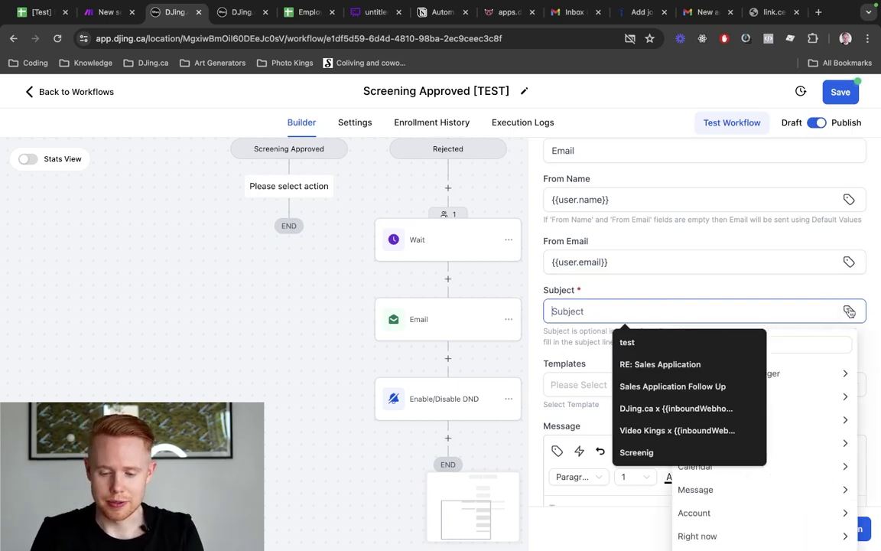
left_click(724, 288)
left_click(642, 312)
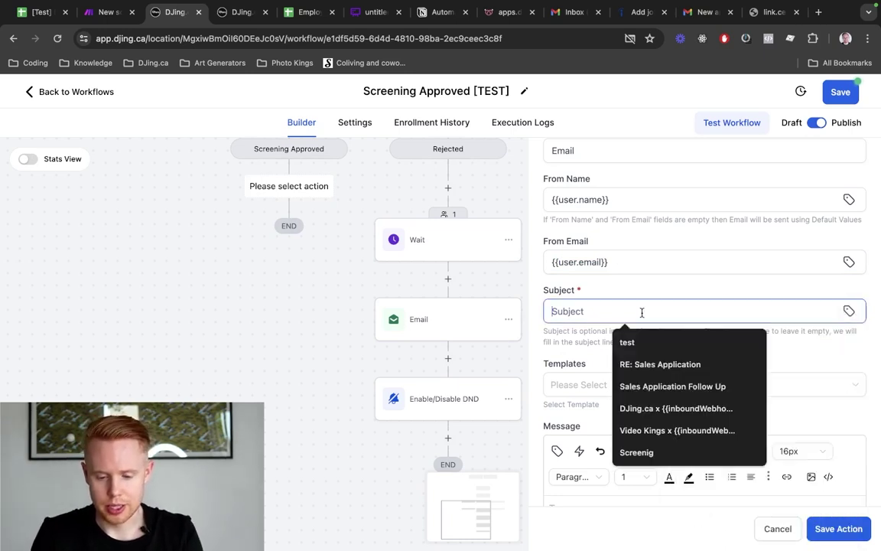
type("Congrautl")
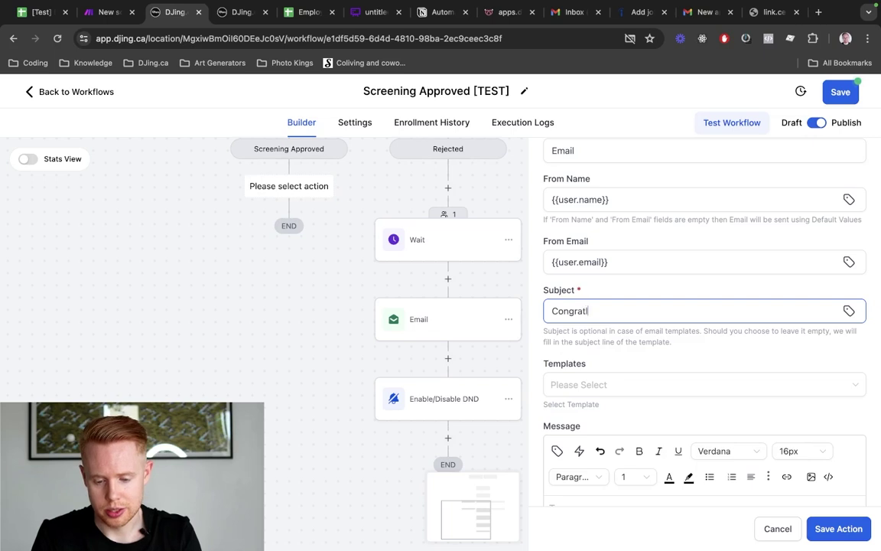
type("ati")
type("lations")
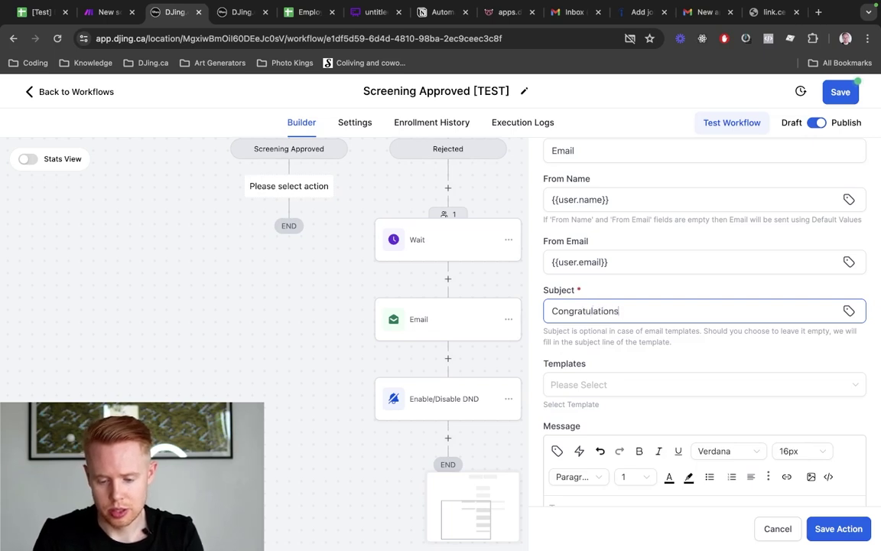
type(", we'd love to sched")
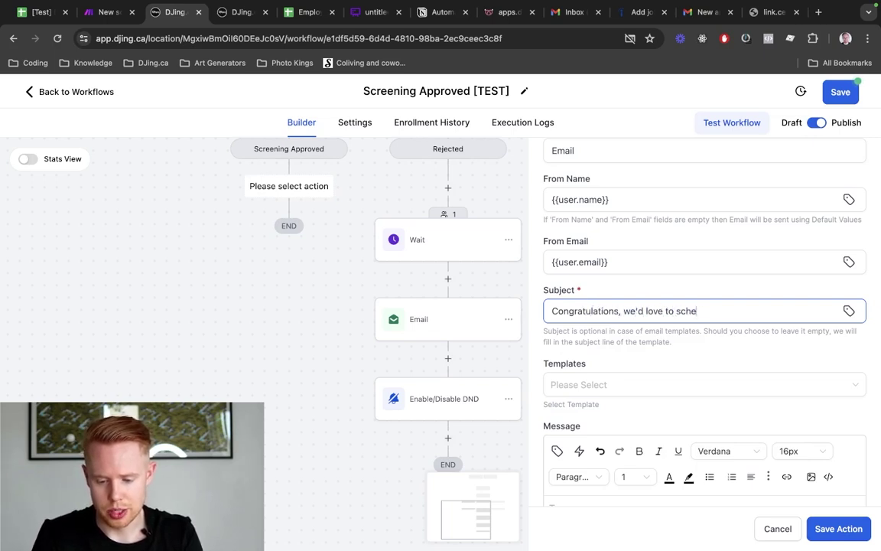
key("BackSpace")
key("BackSpace")
key("BackSpace")
key("BackSpace")
key("BackSpace")
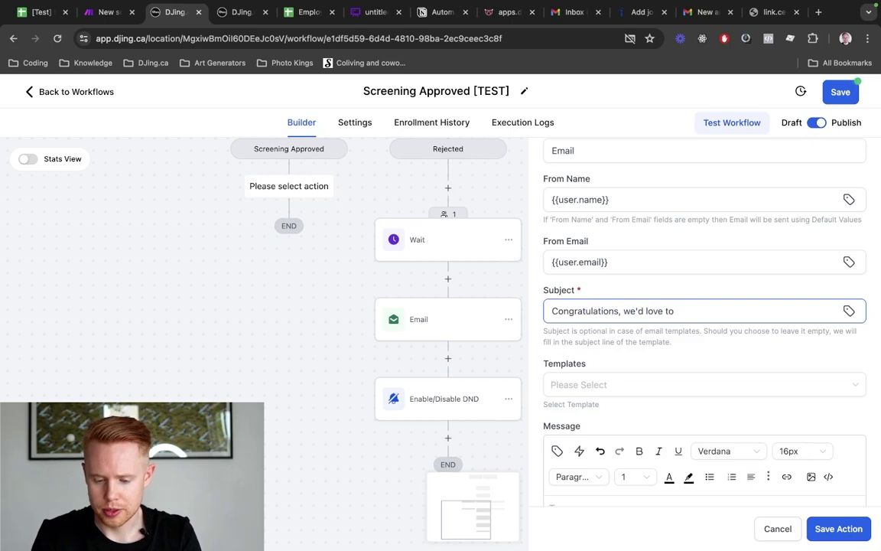
type("have an interv")
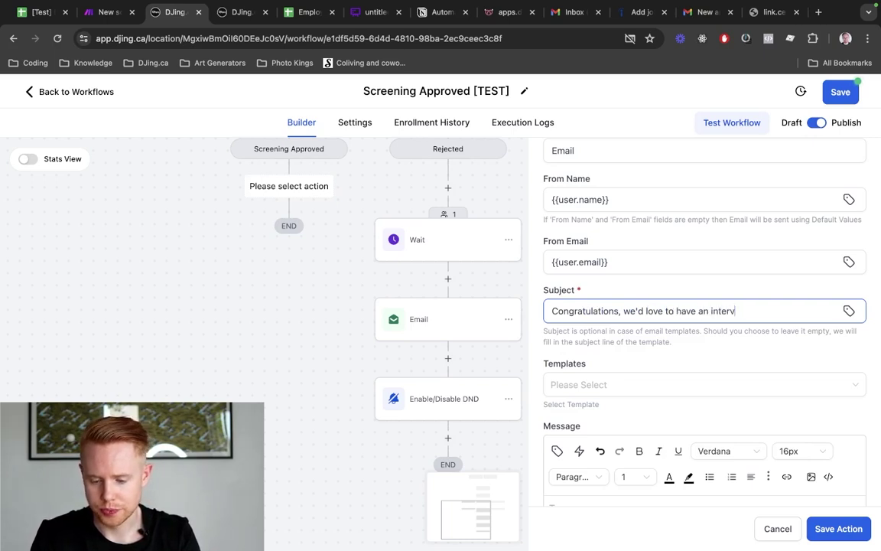
type("iew!")
scroll(582, 404, "down", 2)
Start the message with 'Hey' plus the contact's first name, then 'Congratulations!' on a new line
left_click(582, 403)
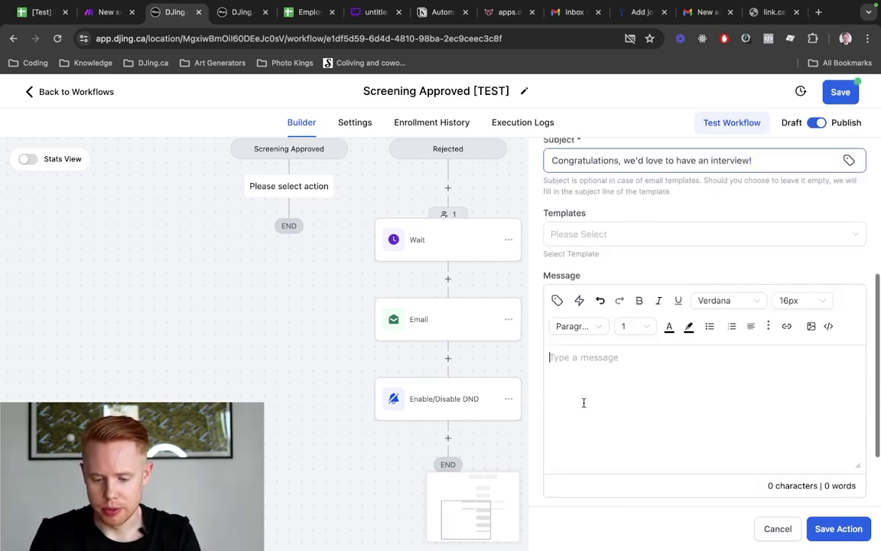
type("Hey")
left_click(557, 300)
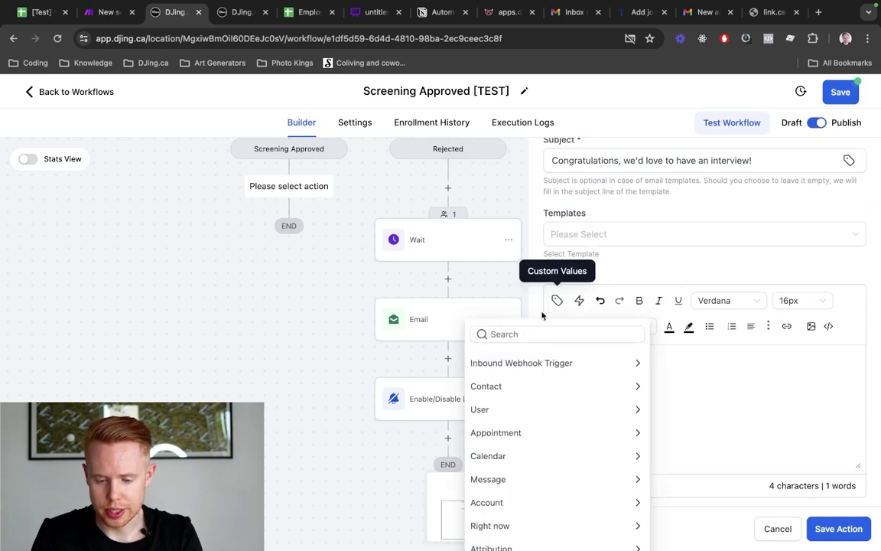
left_click(521, 385)
left_click(507, 405)
type(",")
key("Return")
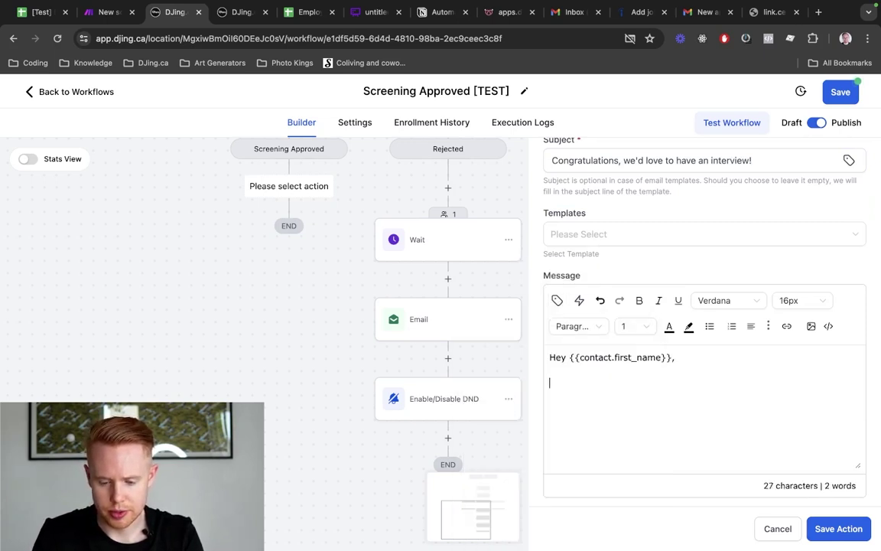
type("Congratu")
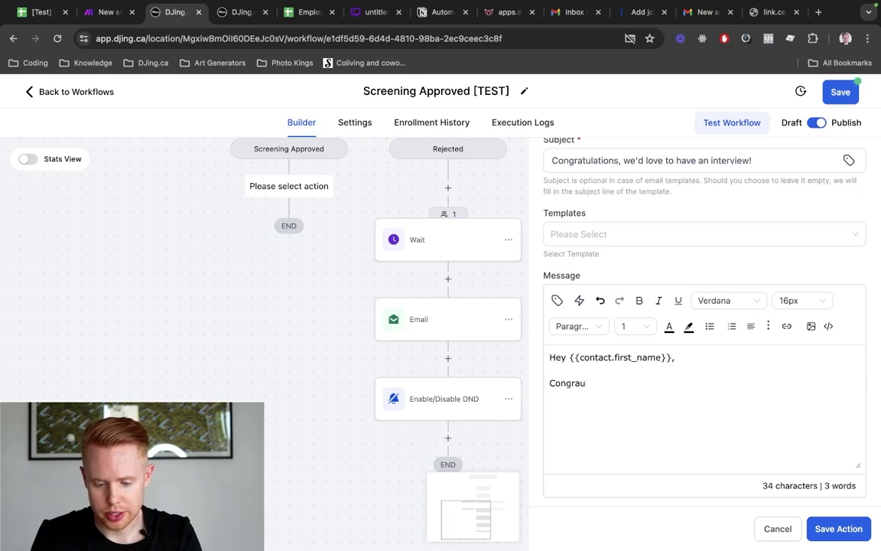
type("lations!")
key("Return")
Add 'We'd love to set up an interview between yourself and Jono.' and 'Please book an interview here: //link to interview'
type("We'")
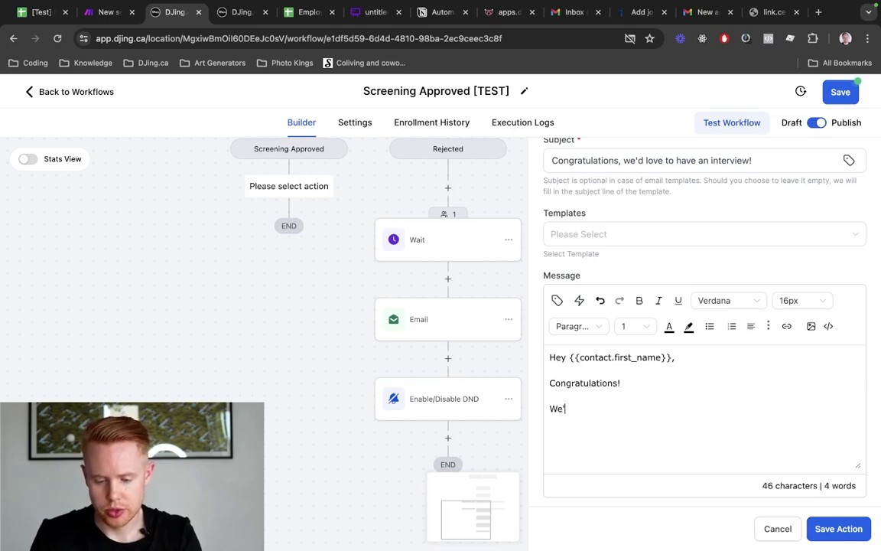
type("d lov")
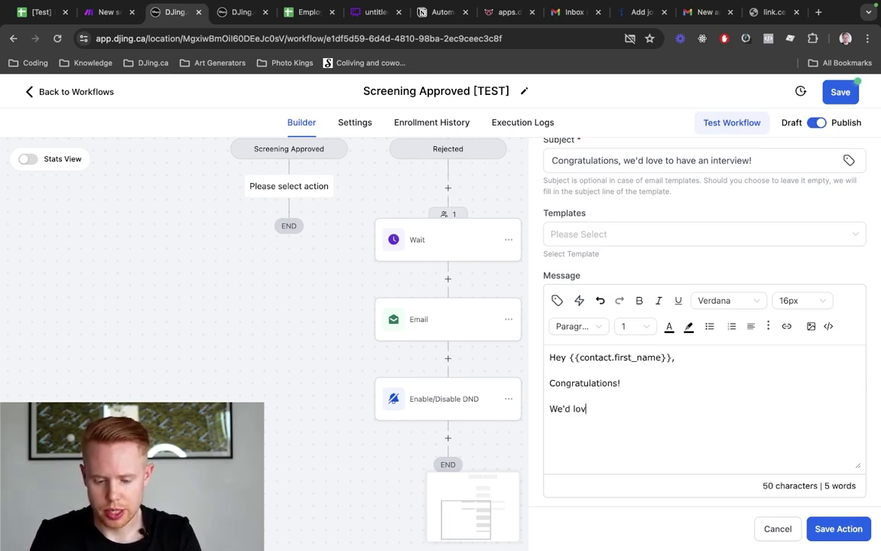
type("e to set up an")
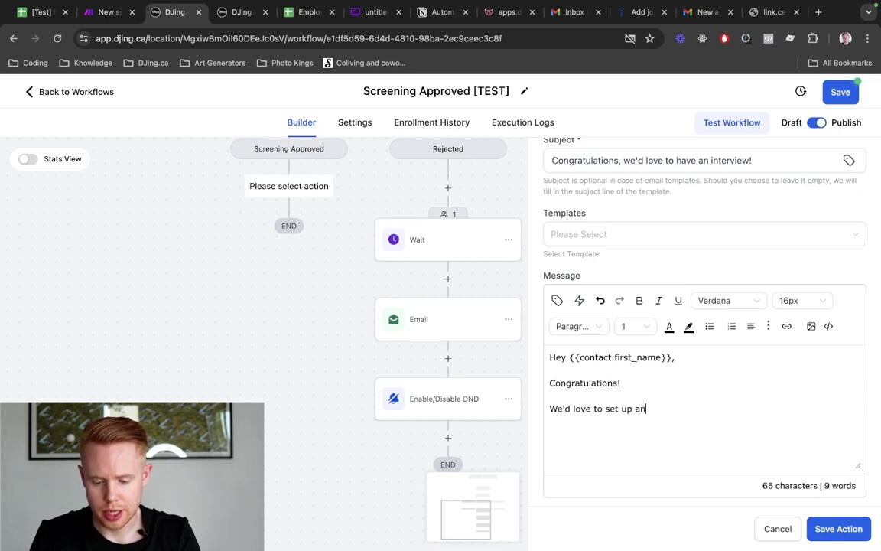
type(" time!")
key("BackSpace")
key("BackSpace")
key("BackSpace")
key("BackSpace")
key("BackSpace")
type("int")
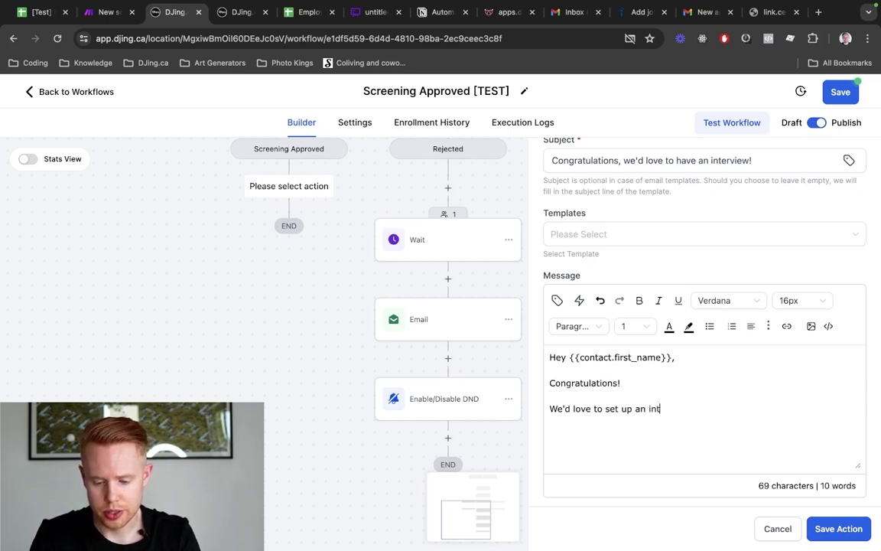
type("erview between an ale")
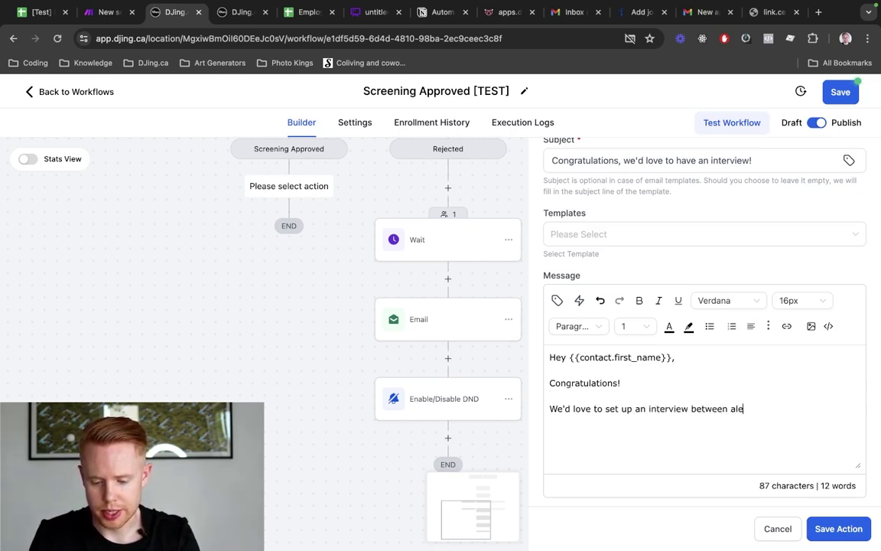
key("BackSpace")
key("BackSpace")
key("BackSpace")
type("Jono a")
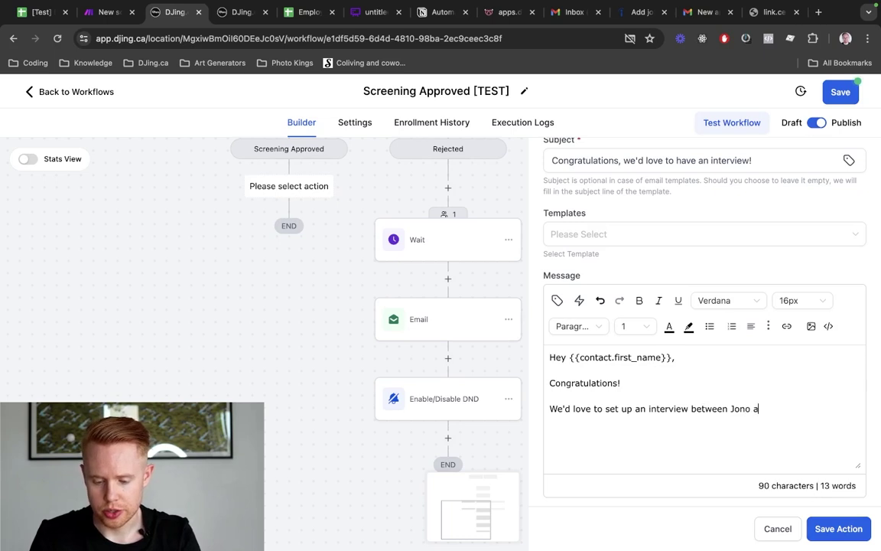
key("BackSpace")
key("BackSpace")
key("BackSpace")
key("BackSpace")
key("BackSpace")
key("BackSpace")
type("yourself and")
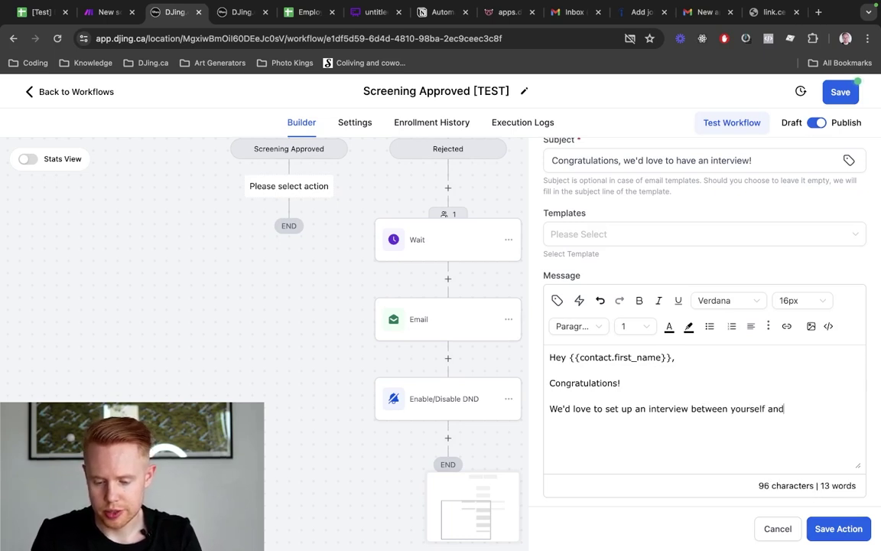
type(" Jono")
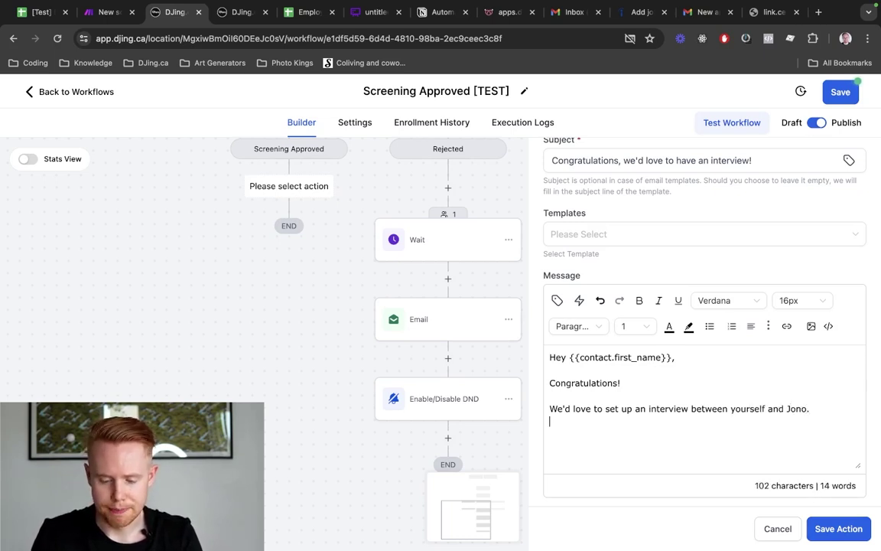
type(".")
key("Return")
key("Return")
type("Please ")
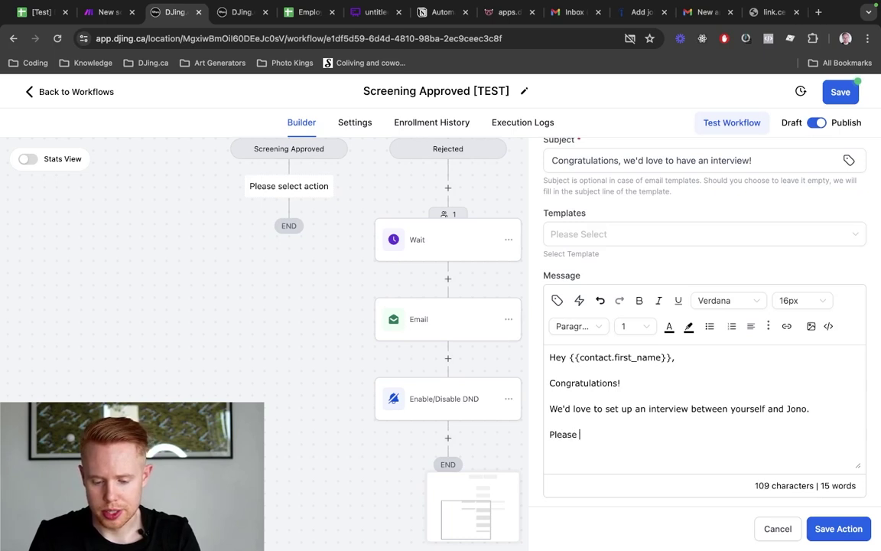
type("book an appointment here")
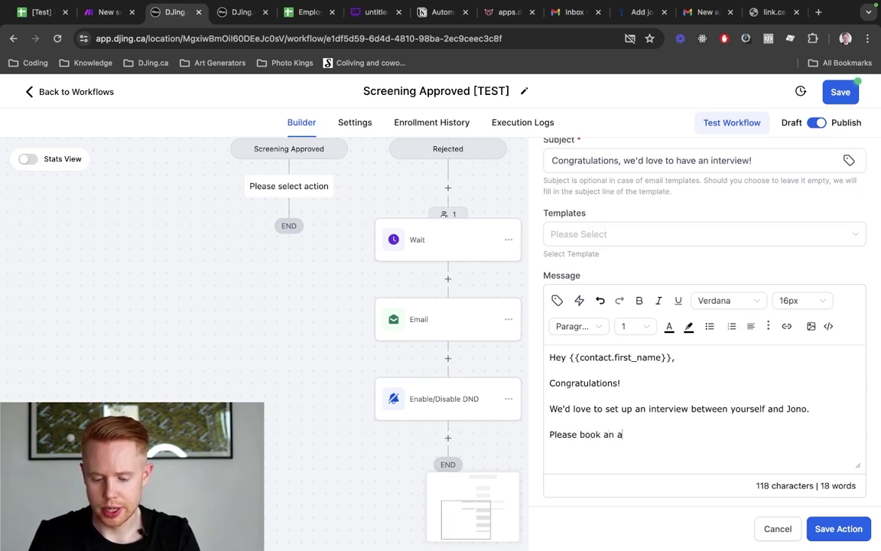
key("alt+BackSpace")
key("alt+BackSpace")
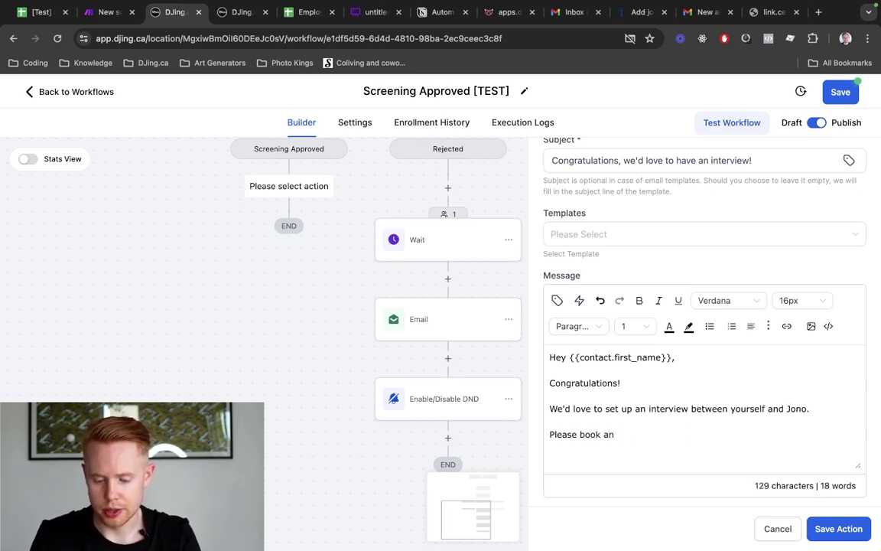
type("interview here: ")
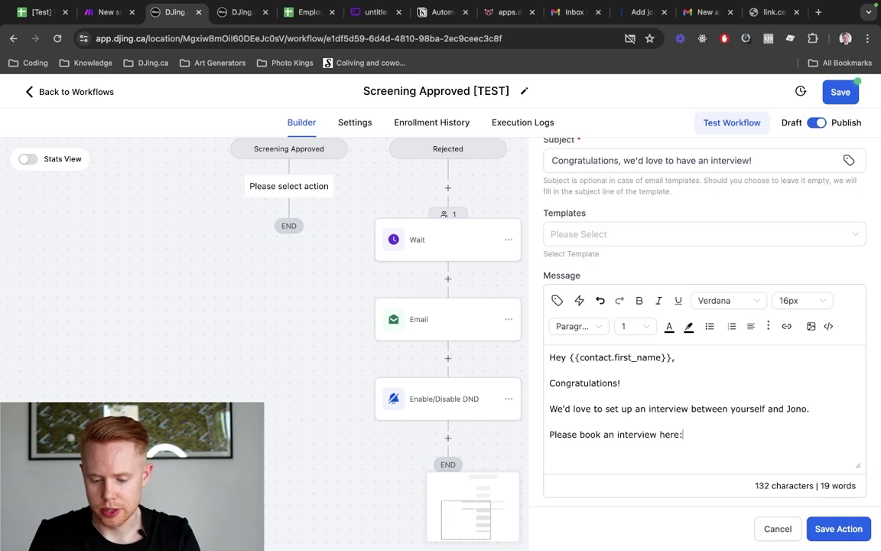
type("//link")
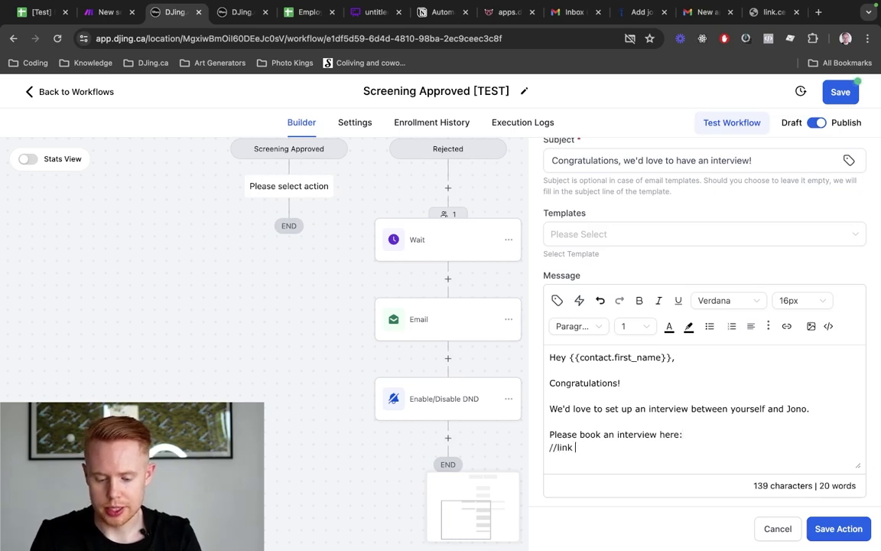
type(" to interview")
Sign off with 'Best,' and the user's full name, then save the email action and workflow
key("Return")
key("Return")
type("B")
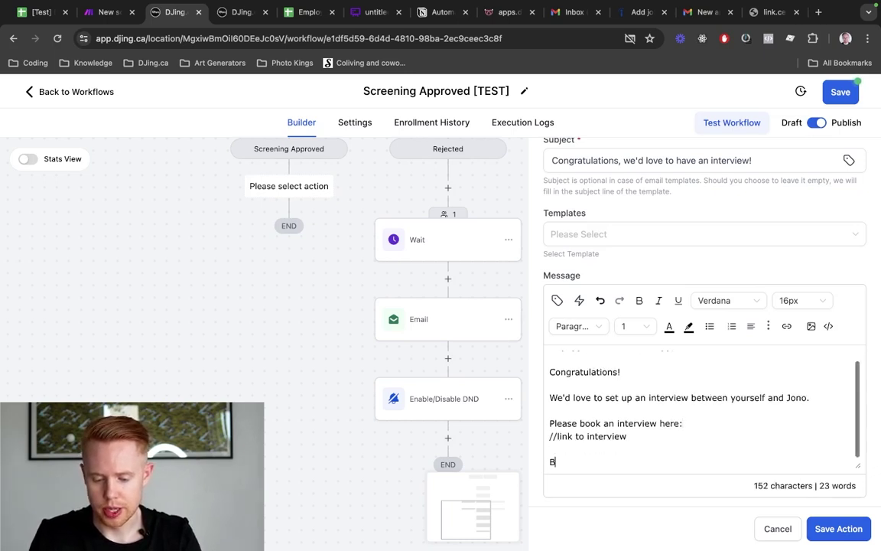
type("est,")
left_click(557, 300)
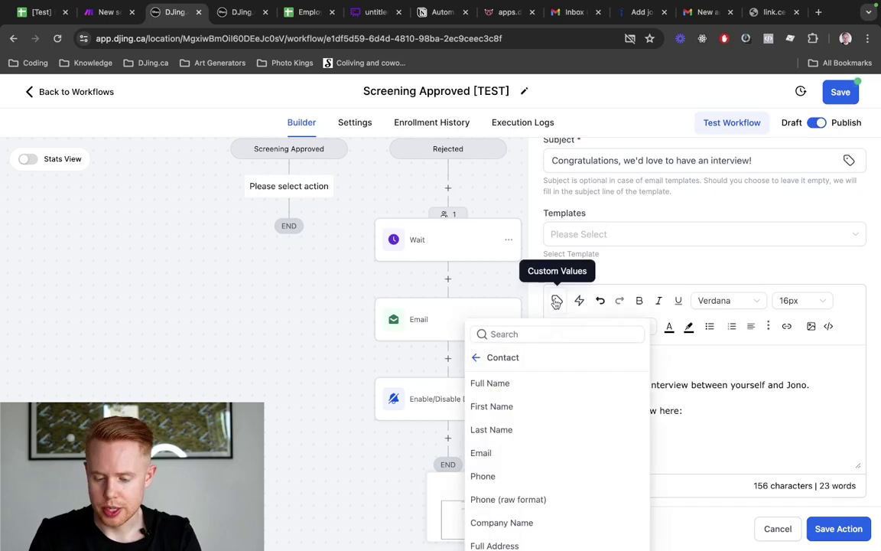
left_click(479, 364)
left_click(504, 408)
left_click(509, 384)
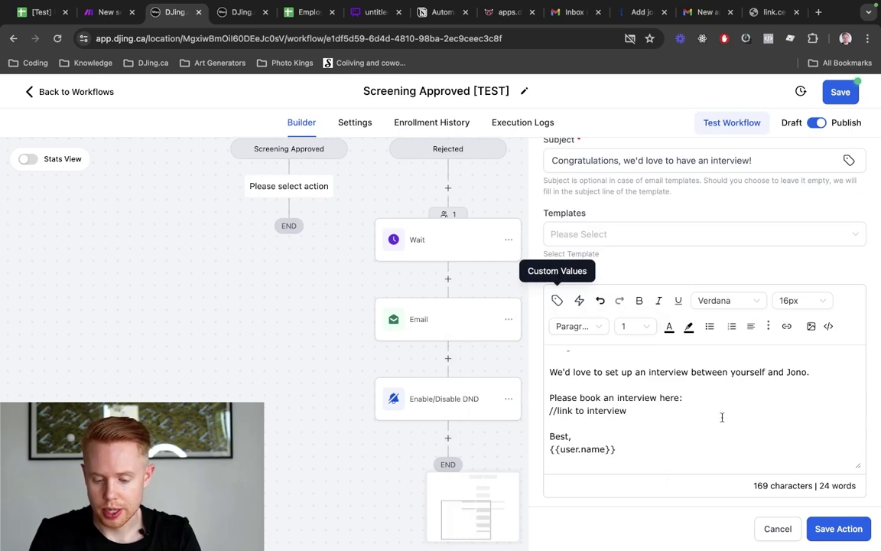
left_click(603, 419)
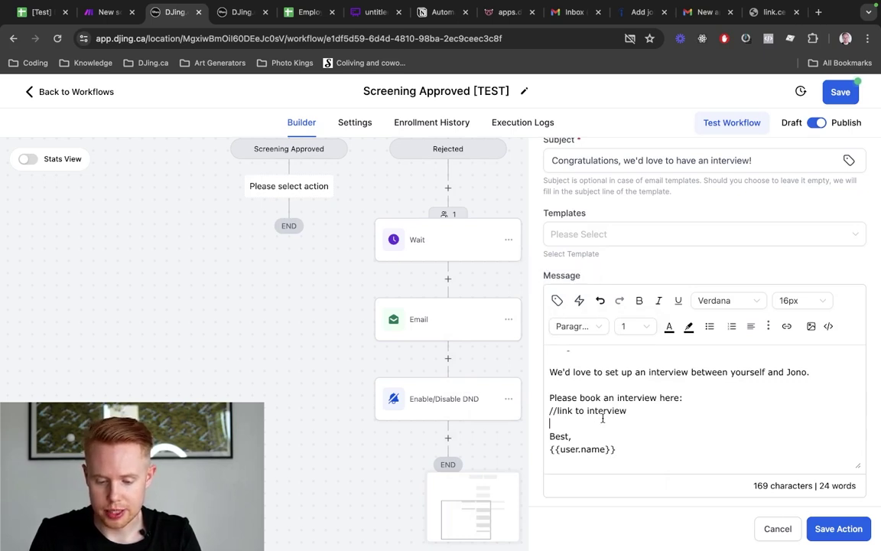
triple_click(622, 411)
left_click(837, 528)
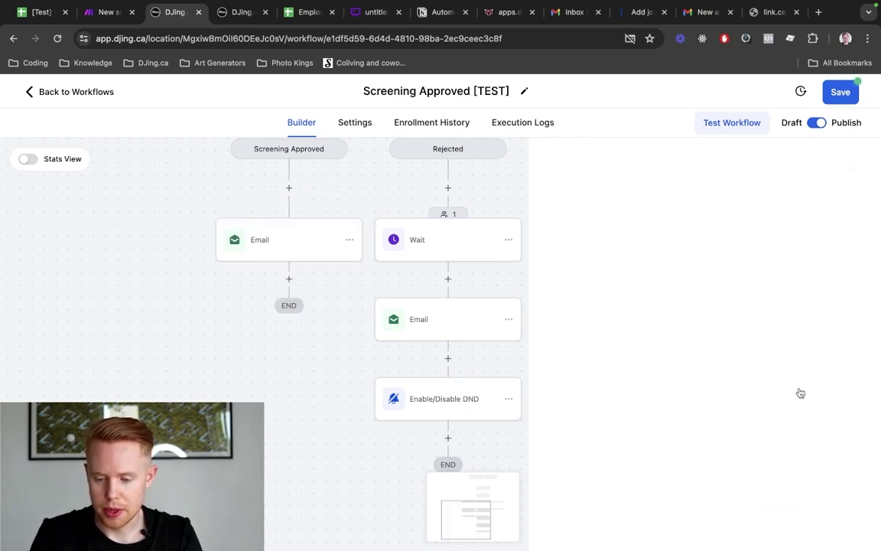
left_click(841, 92)
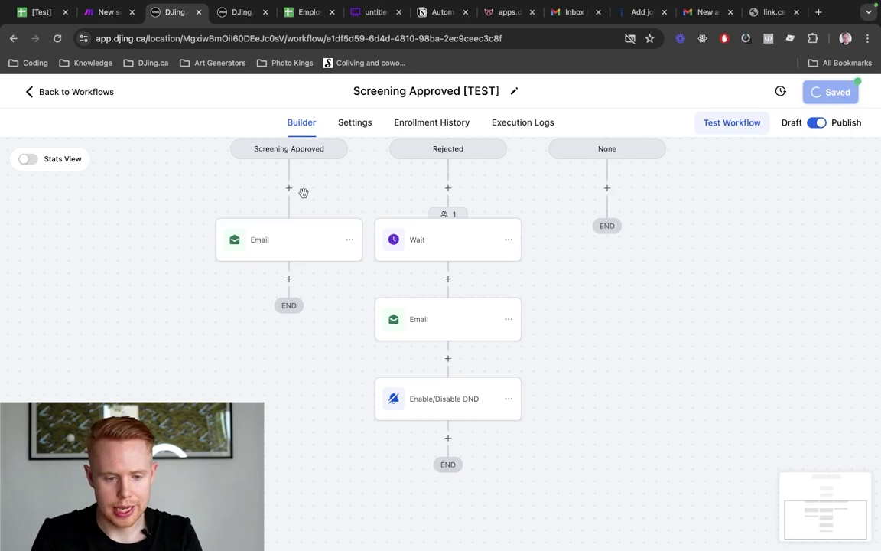
key("ctrl+Tab")
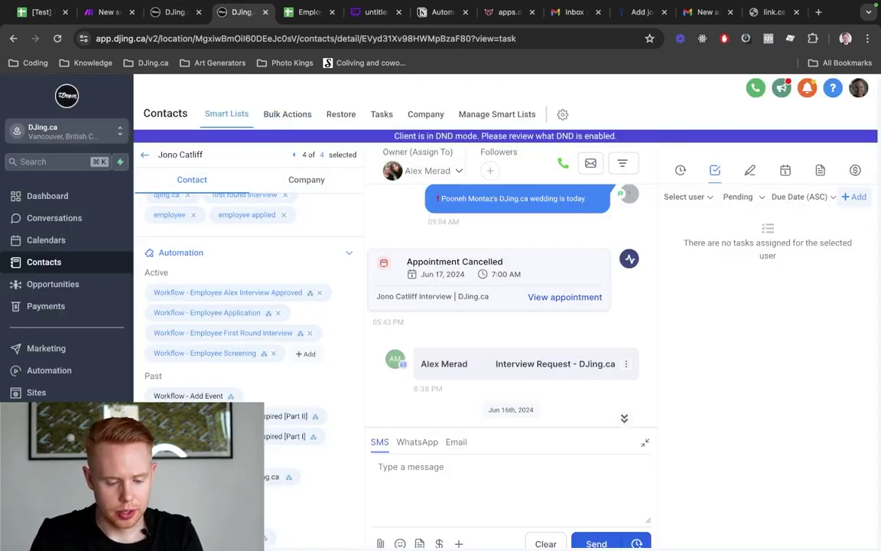
Open Settings in a new tab, place it before the contact tab, and go to Calendars
left_click(46, 533, "super")
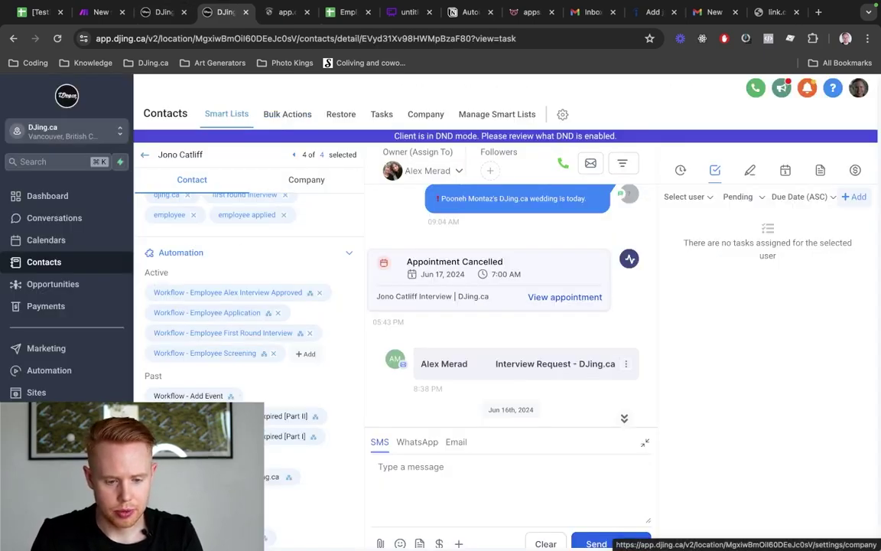
left_click_drag(284, 22, 227, 18)
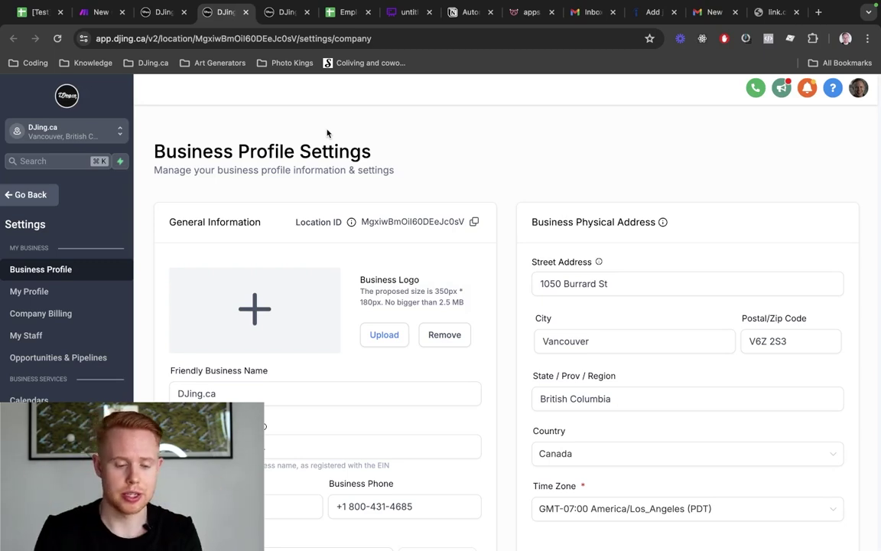
left_click(29, 400)
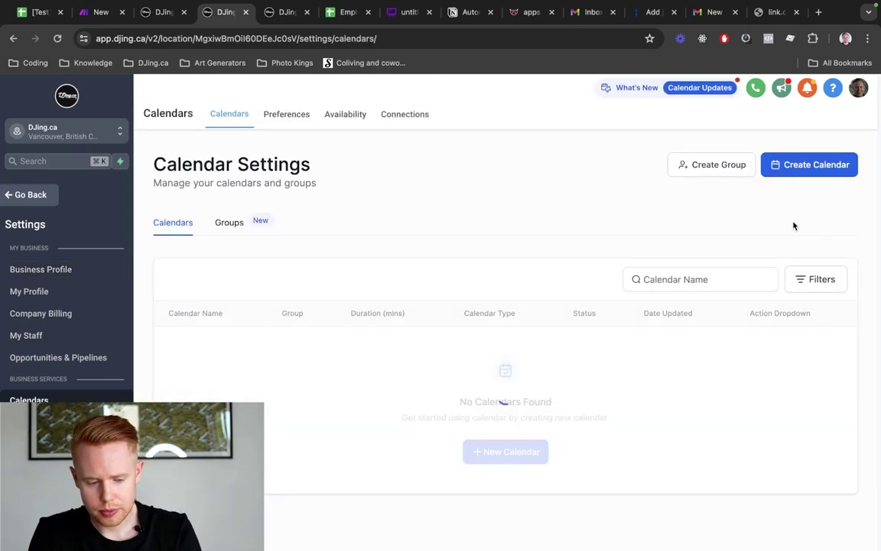
Start a Round Robin calendar named '1st Round Interview' with a description and one team member
left_click(809, 164)
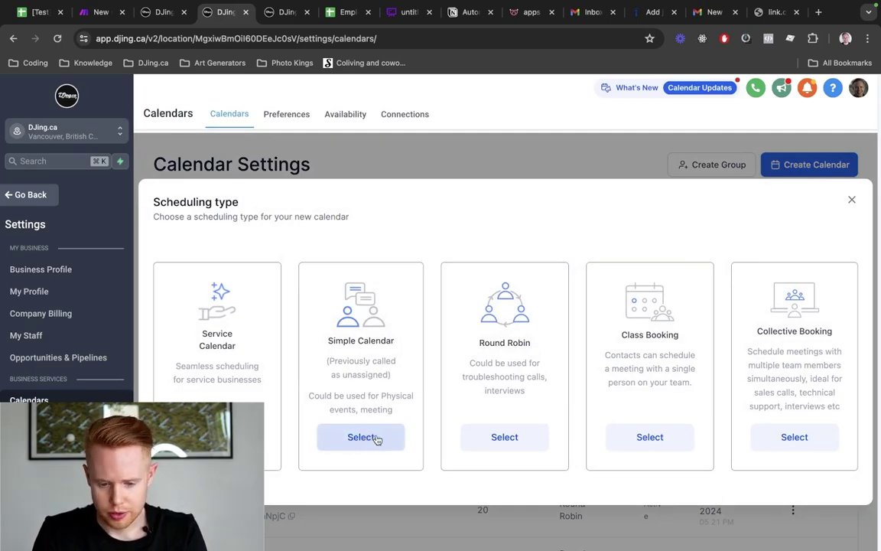
left_click(493, 438)
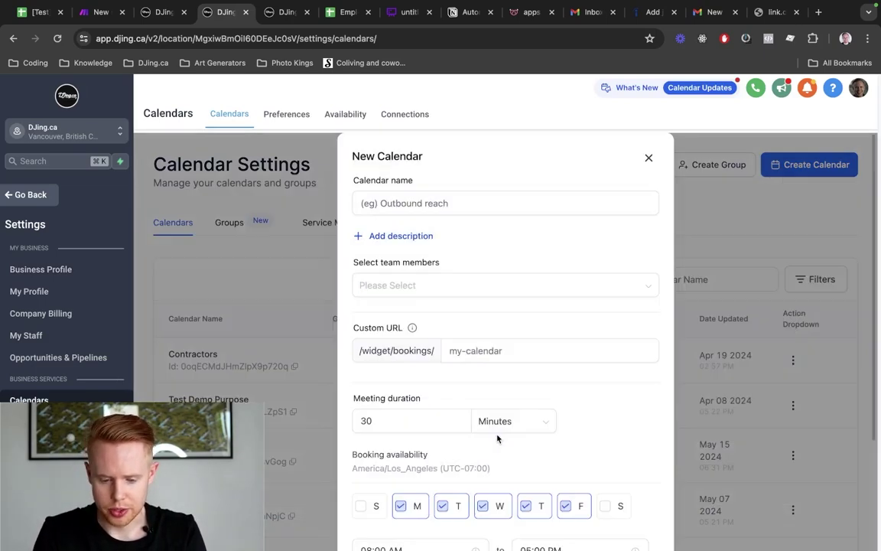
left_click(404, 197)
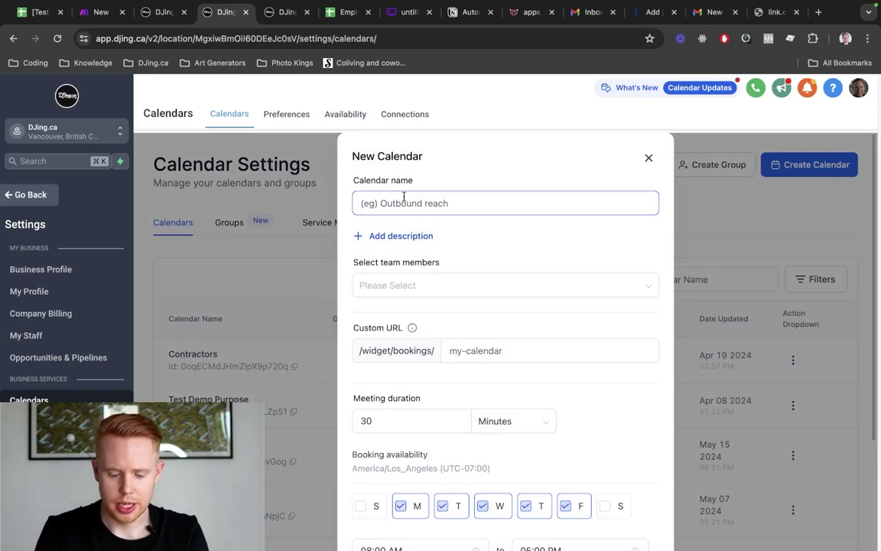
type("1st Round Inter")
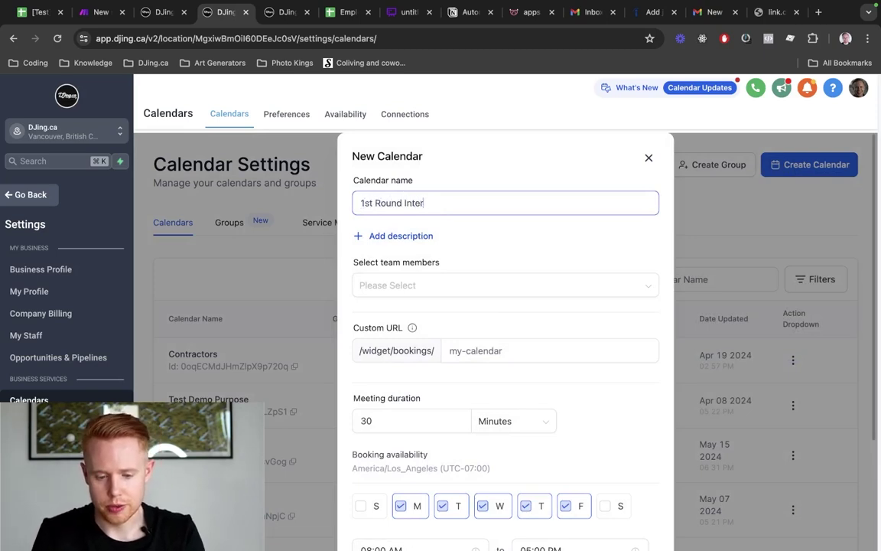
type("view")
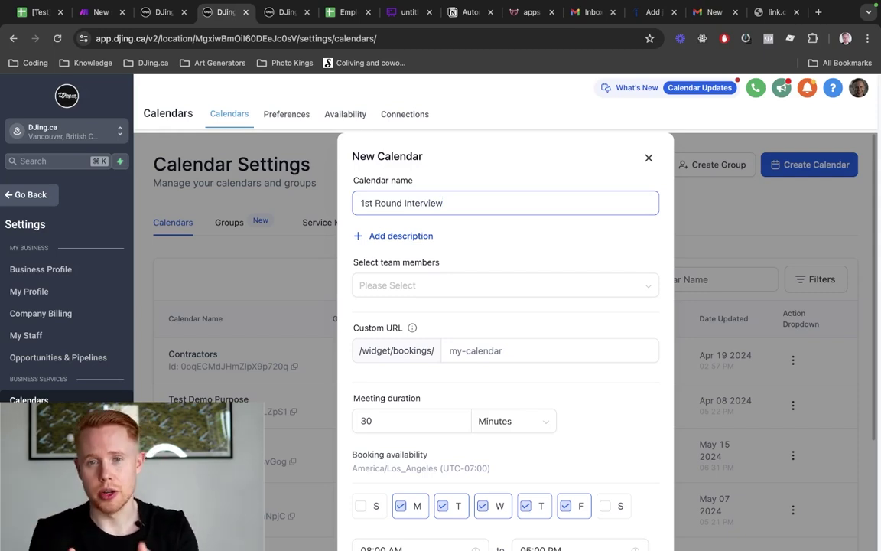
left_click(410, 239)
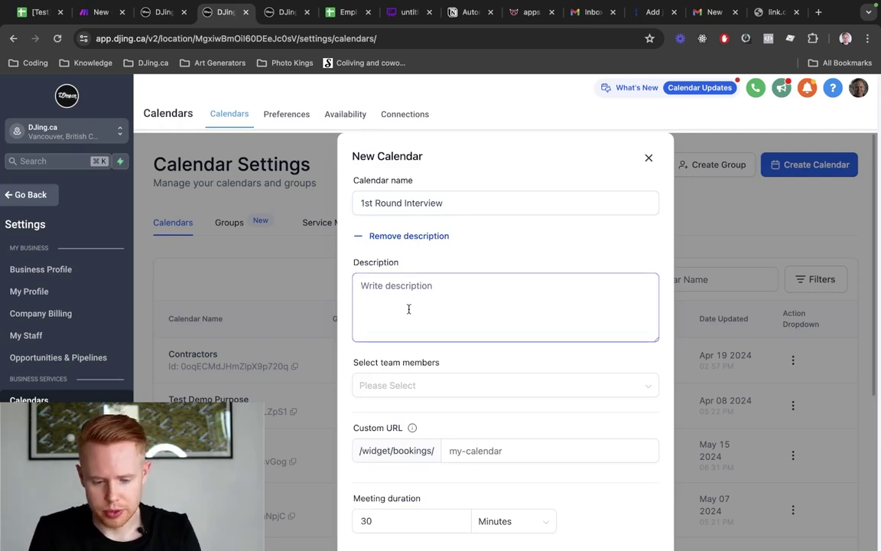
type("Please s")
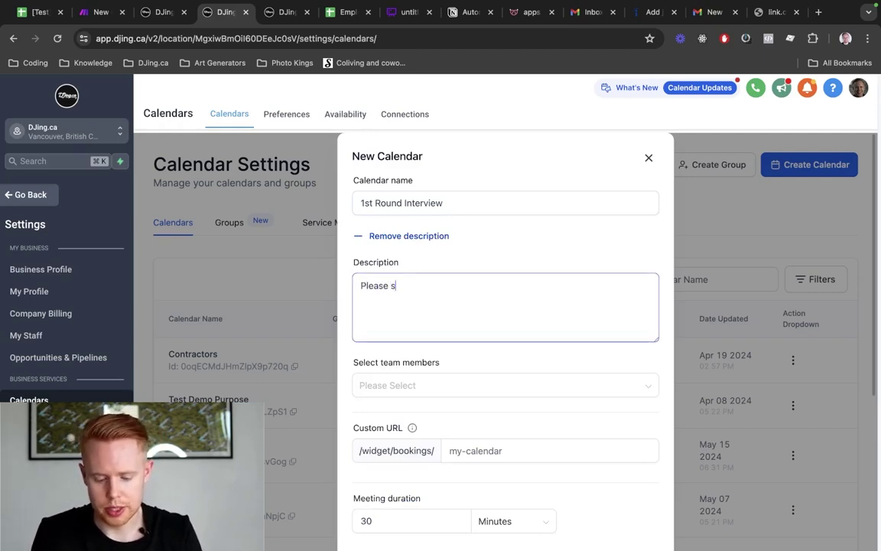
type("chedule a time th")
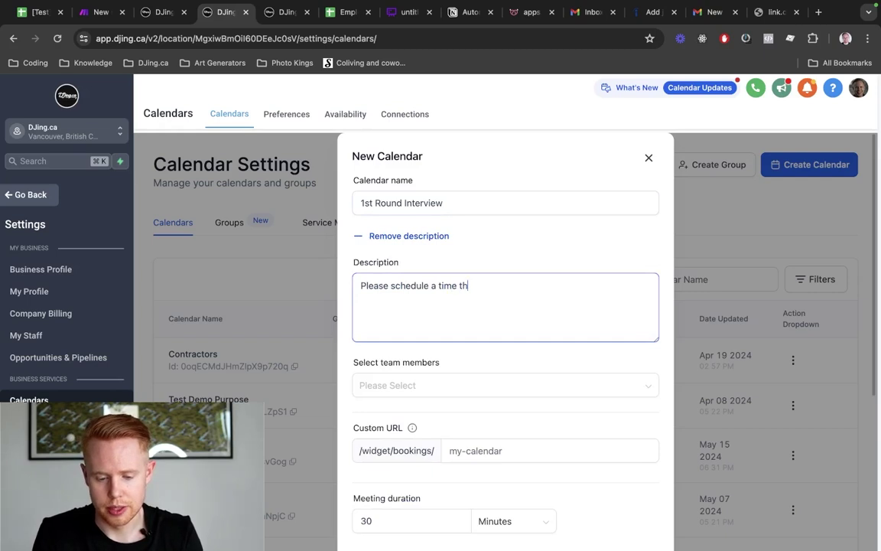
type("at works best for you!")
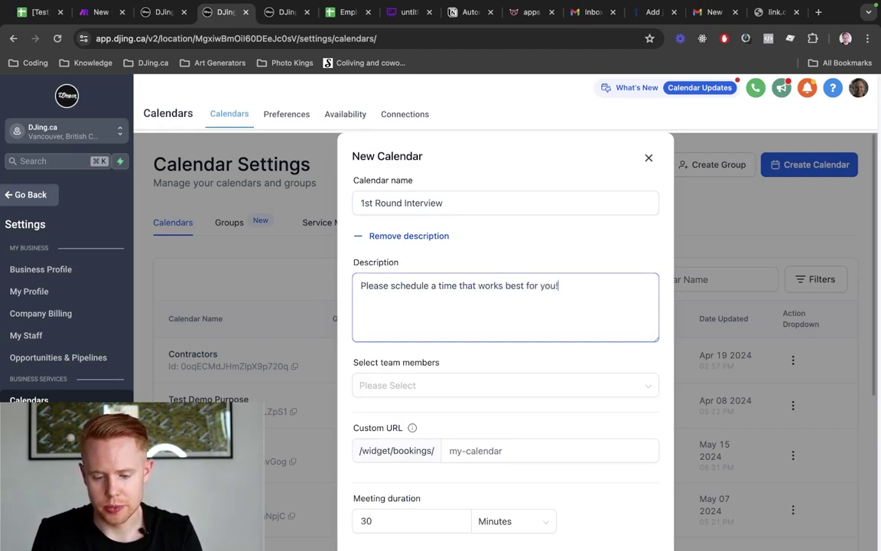
scroll(423, 424, "down", 2)
left_click(427, 315)
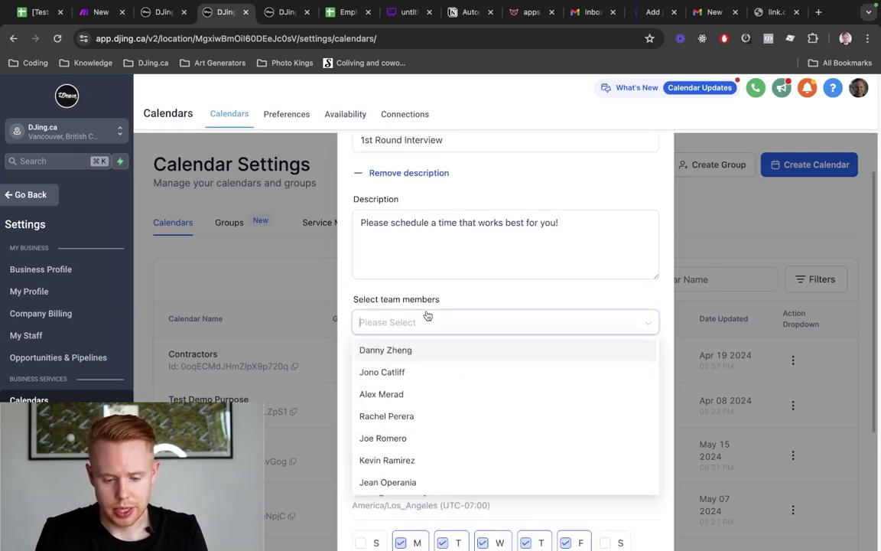
left_click(413, 371)
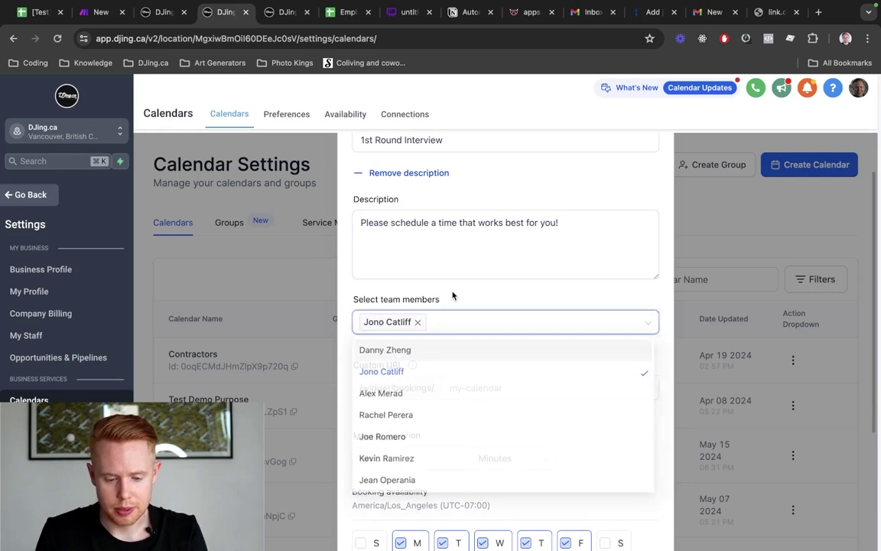
scroll(452, 295, "down", 2)
Give the calendar the unique URL slug 'first-round-interview-test' and confirm its creation
left_click(531, 302)
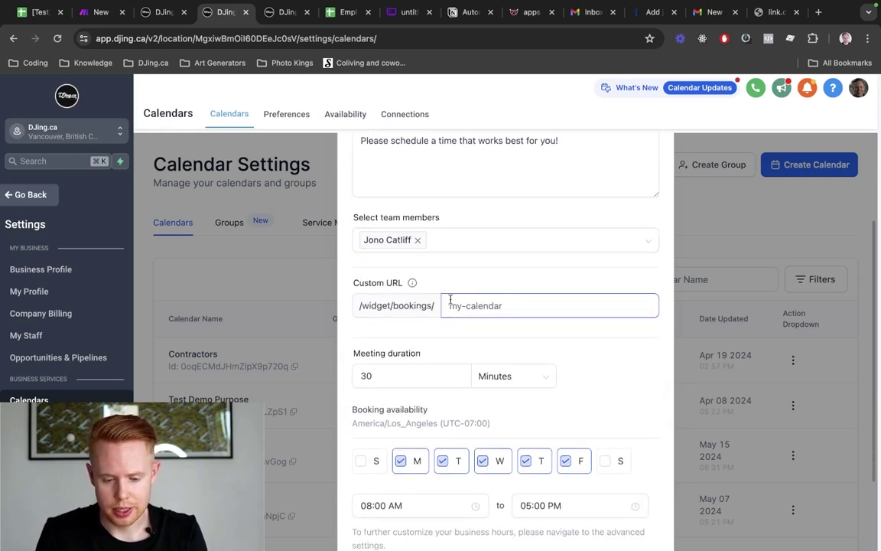
scroll(492, 324, "down", 3)
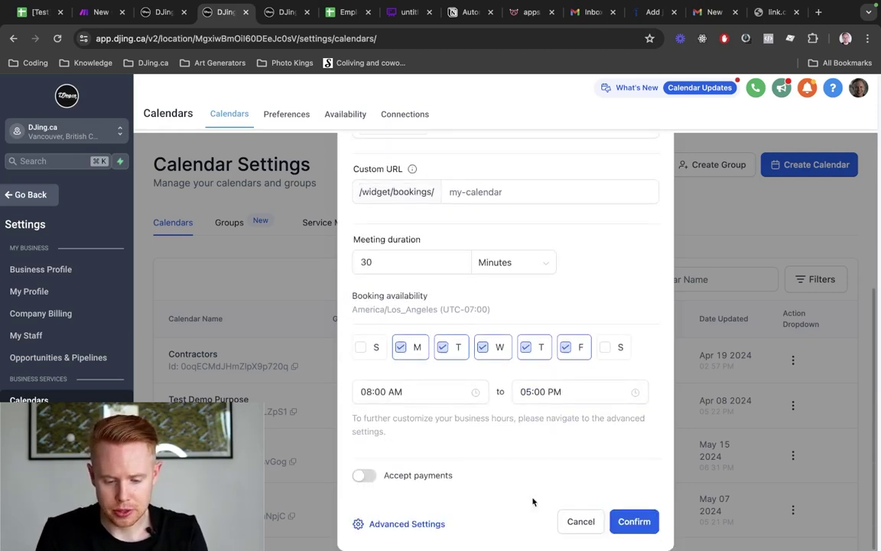
left_click(627, 522)
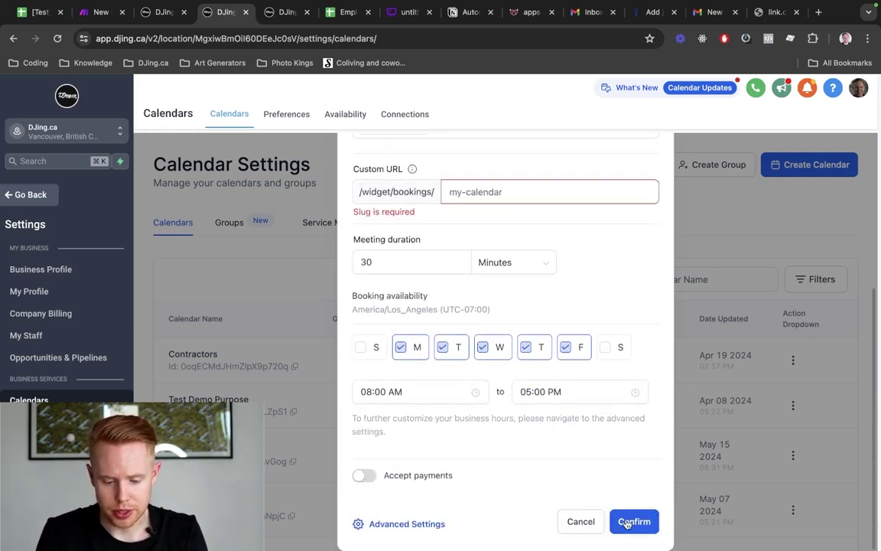
left_click(473, 192)
type("first-round-in")
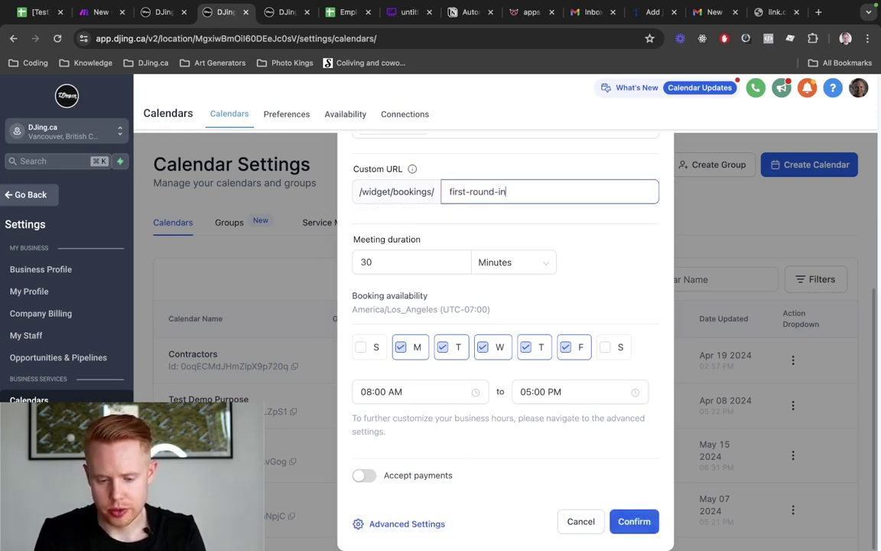
type("terview")
left_click(643, 528)
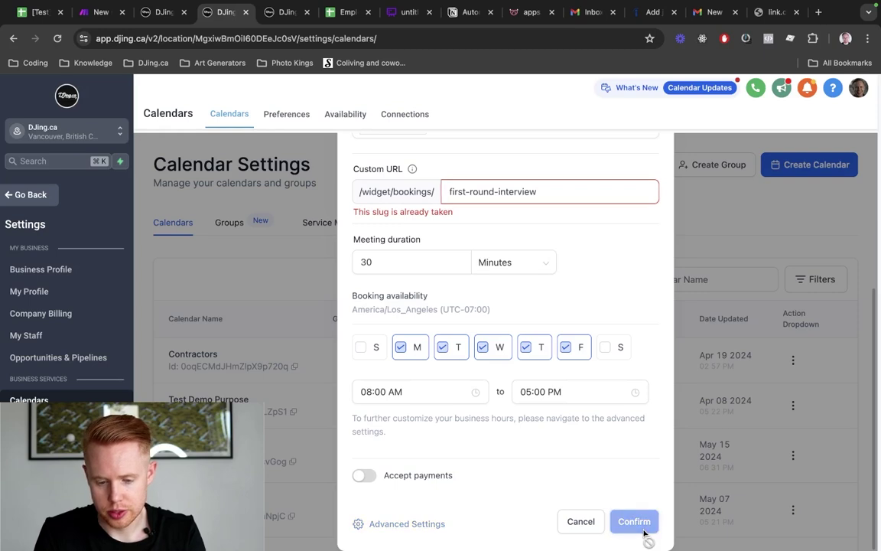
left_click(539, 194)
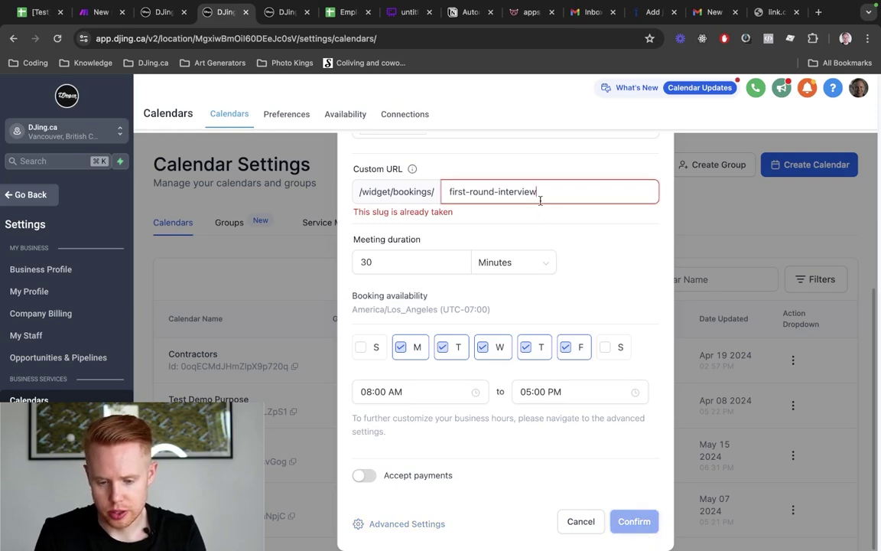
type("-test")
left_click(631, 521)
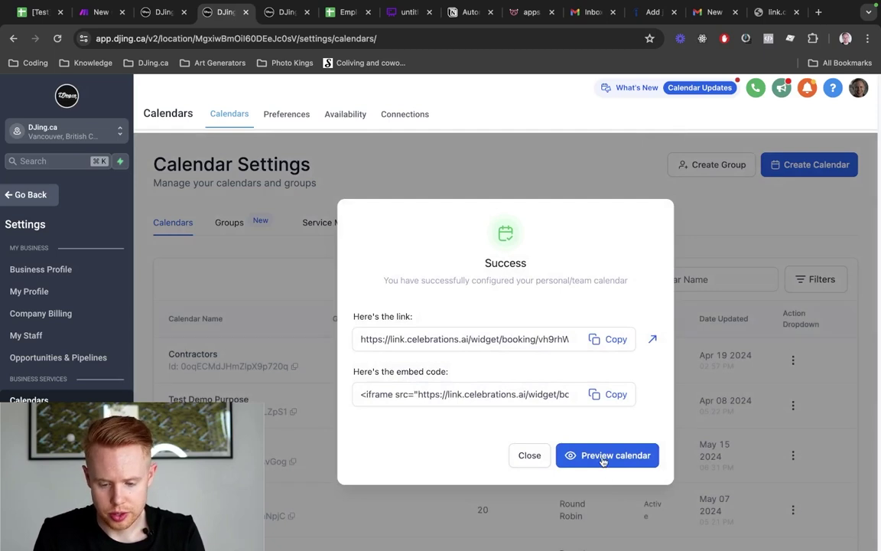
Dismiss the success message, filter calendars by 'round', and open the new 30-minute calendar's actions
left_click(529, 456)
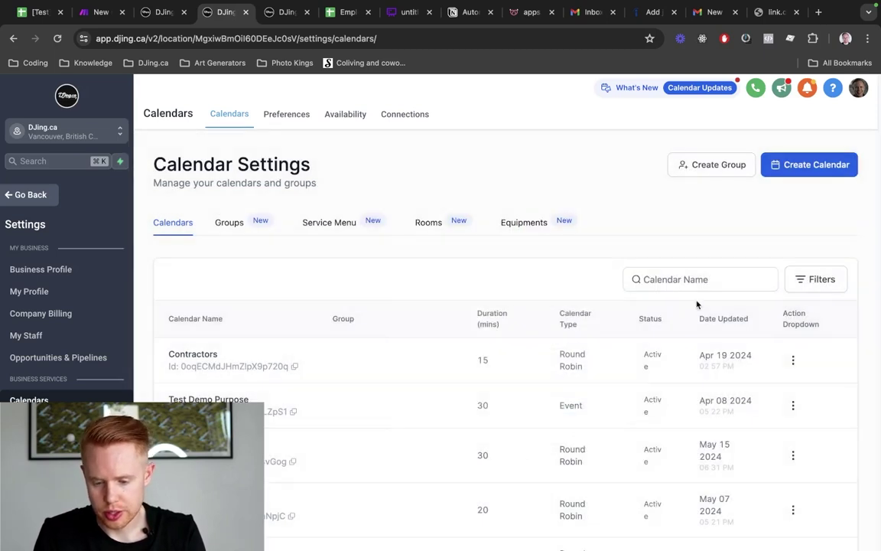
left_click(689, 279)
type("first")
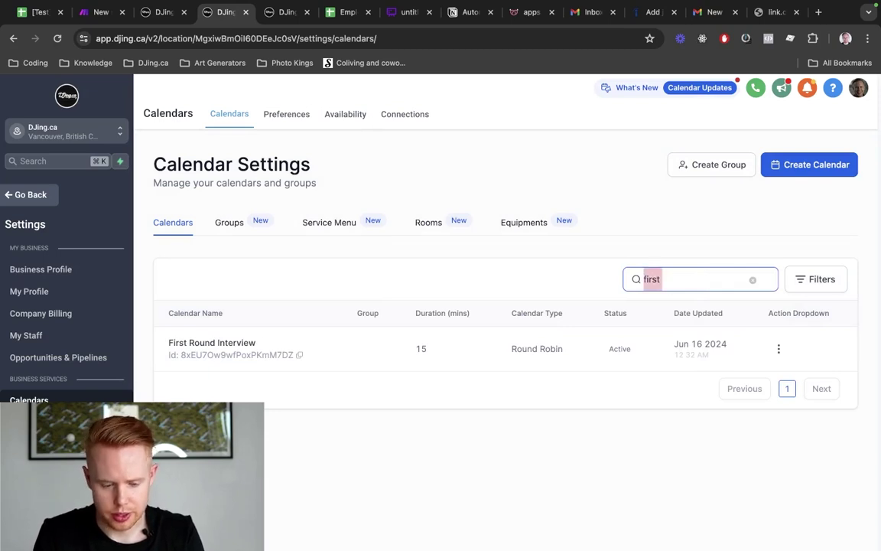
key("super+a")
type("round")
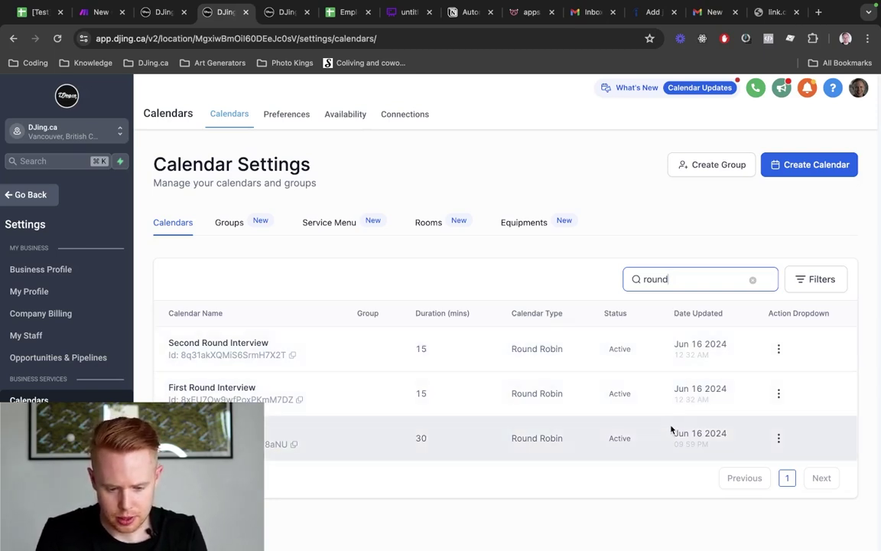
left_click(779, 438)
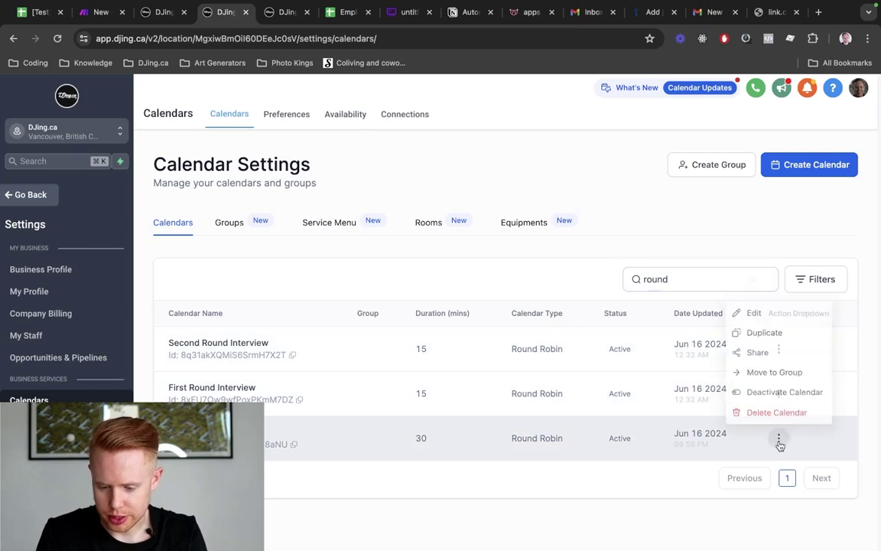
Edit the 1st Round Interview calendar, appending 'First Round Interview' to its meeting invite title
left_click(754, 308)
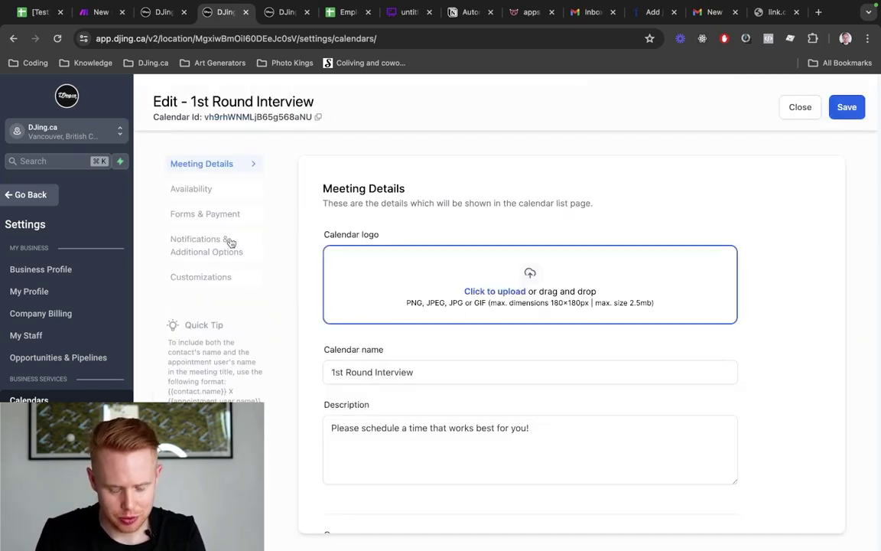
scroll(490, 296, "down", 10)
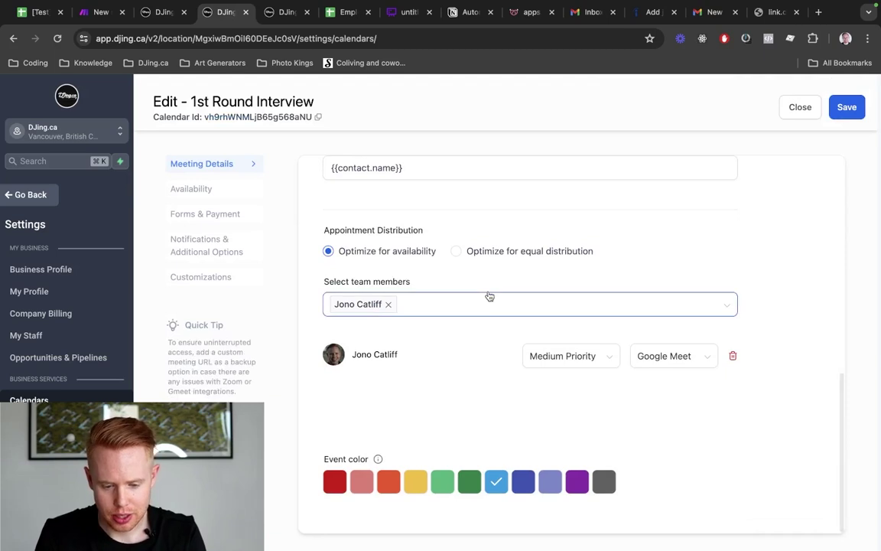
scroll(490, 296, "up", 4)
left_click(424, 406)
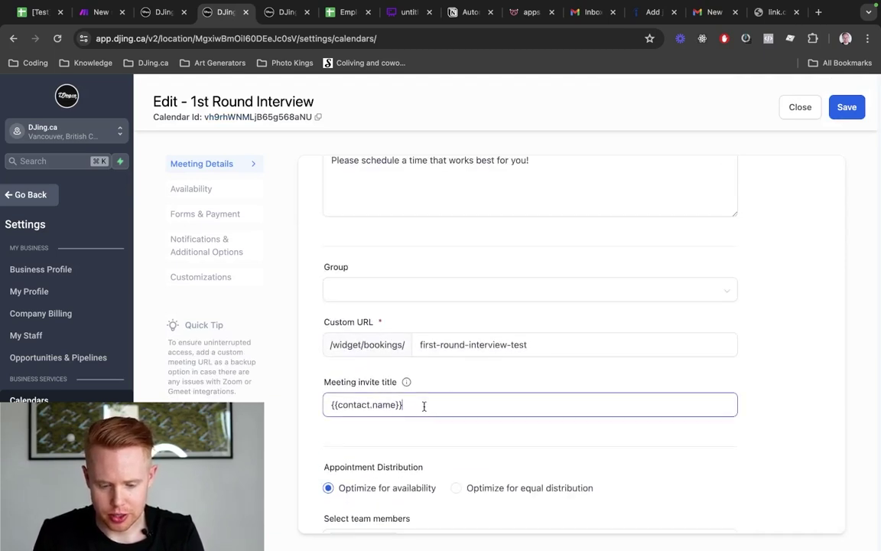
type("First Round Interview")
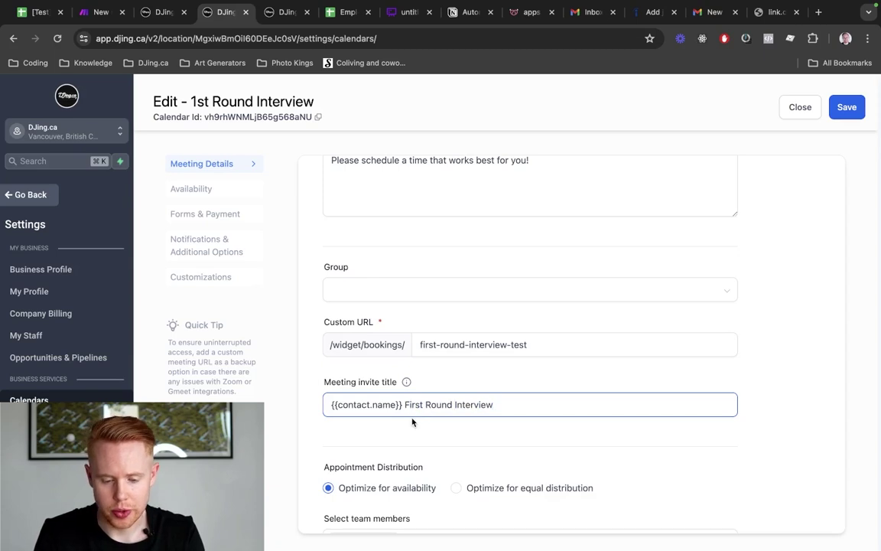
Keep Google Meet as the team member's meeting location
scroll(411, 421, "down", 5)
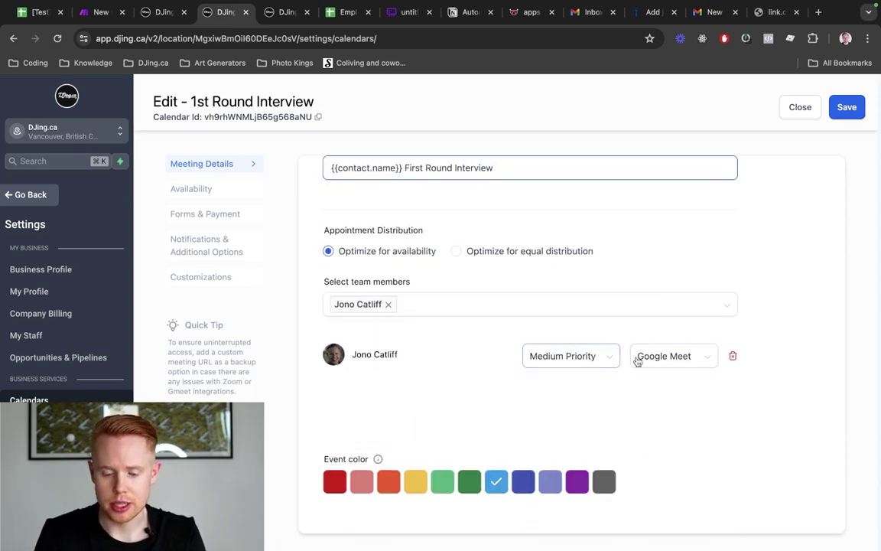
left_click(637, 358)
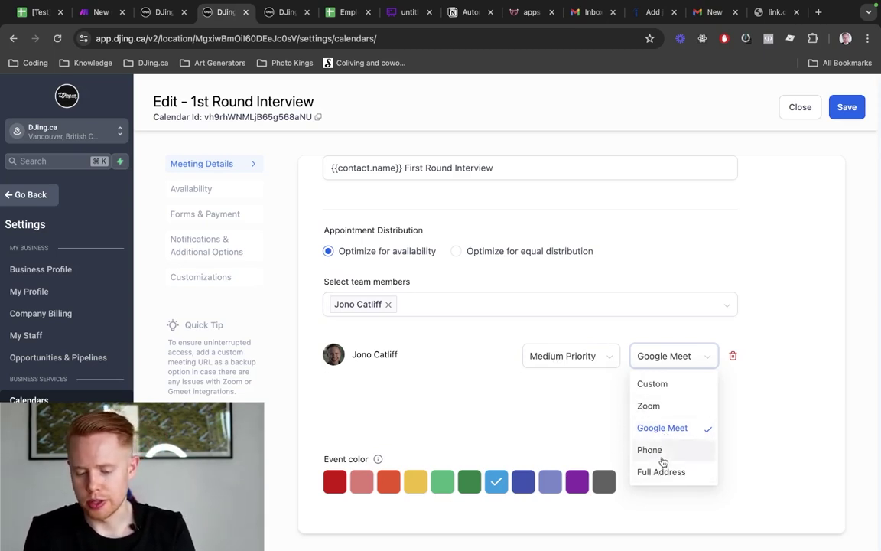
left_click(540, 444)
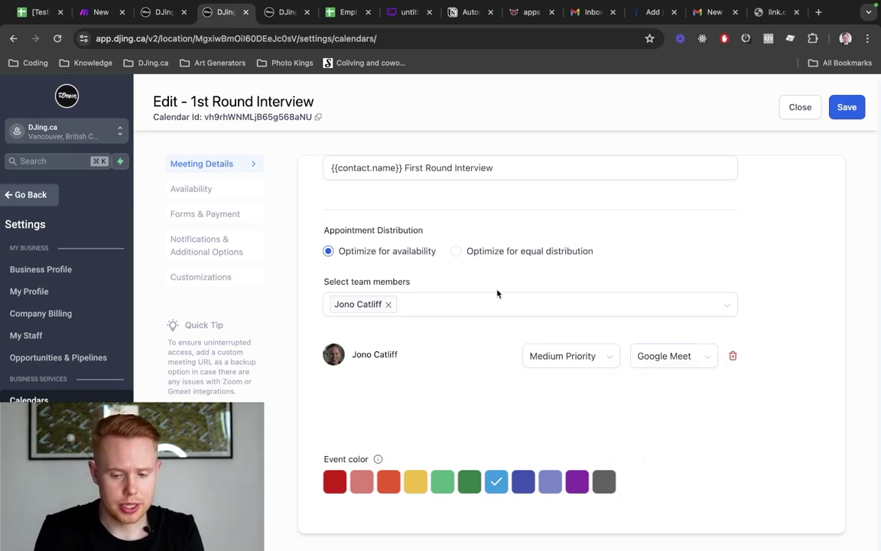
Review the availability, forms, notification and customization settings, keeping the Default form
left_click(202, 190)
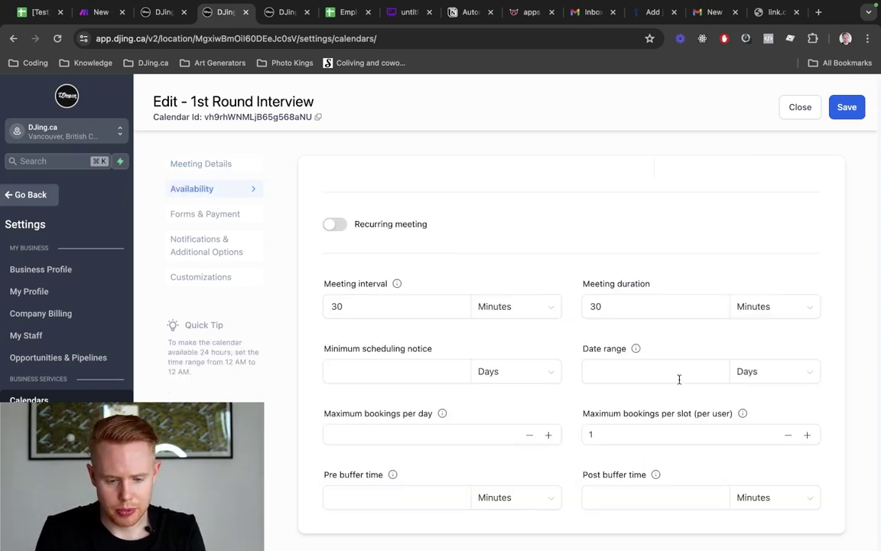
left_click(206, 214)
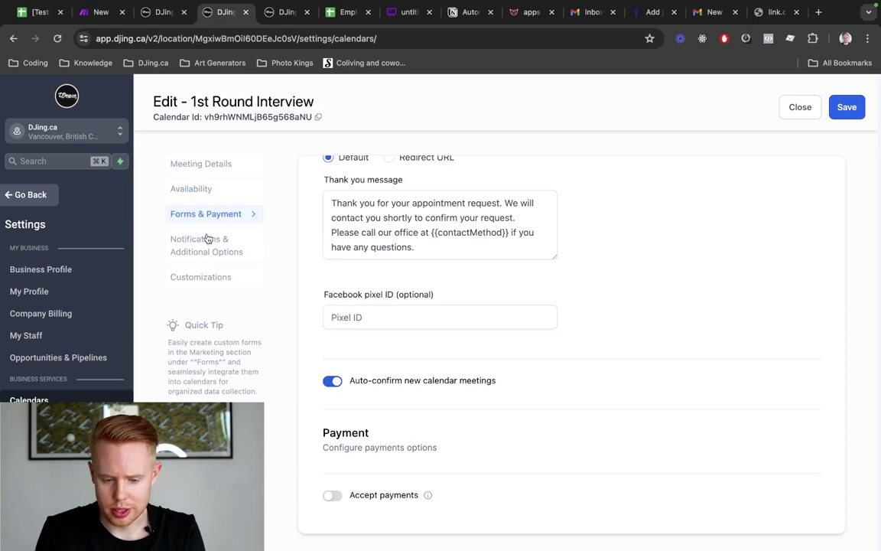
scroll(689, 344, "up", 5)
left_click(206, 244)
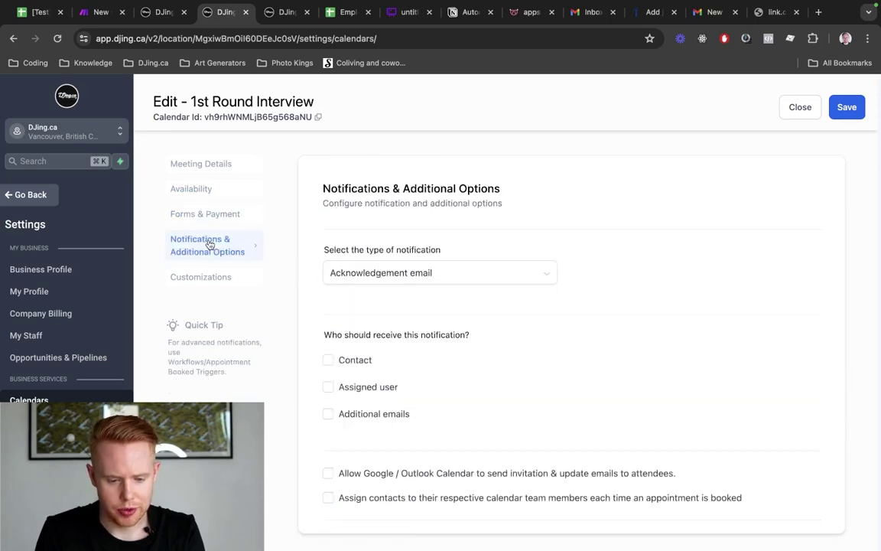
left_click(206, 277)
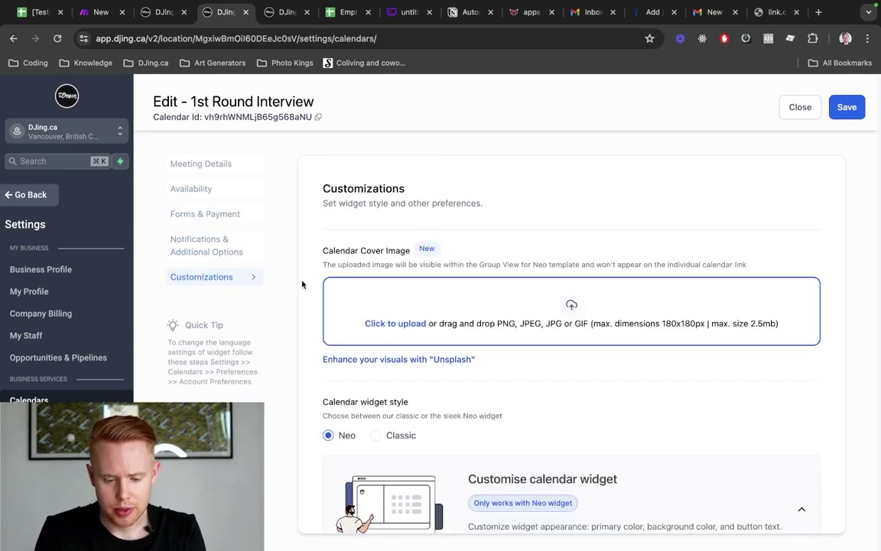
scroll(407, 289, "down", 1)
left_click(185, 258)
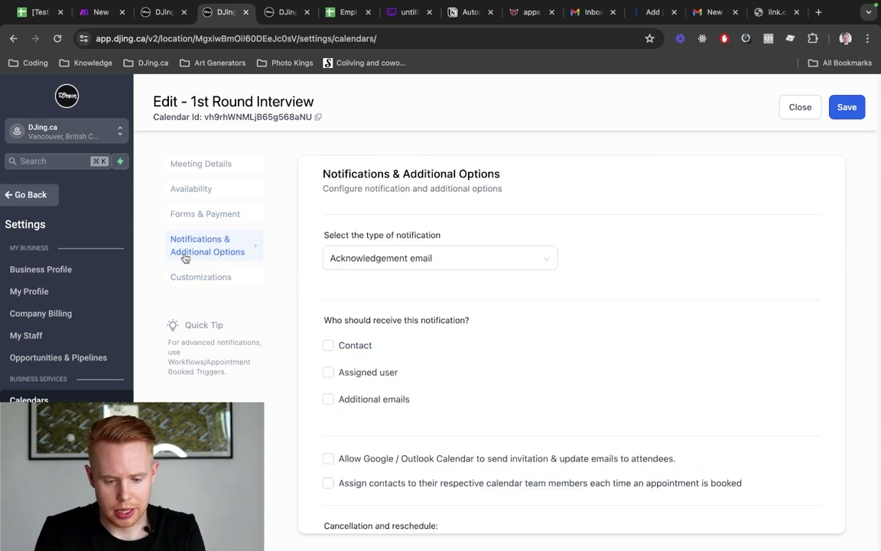
left_click(203, 213)
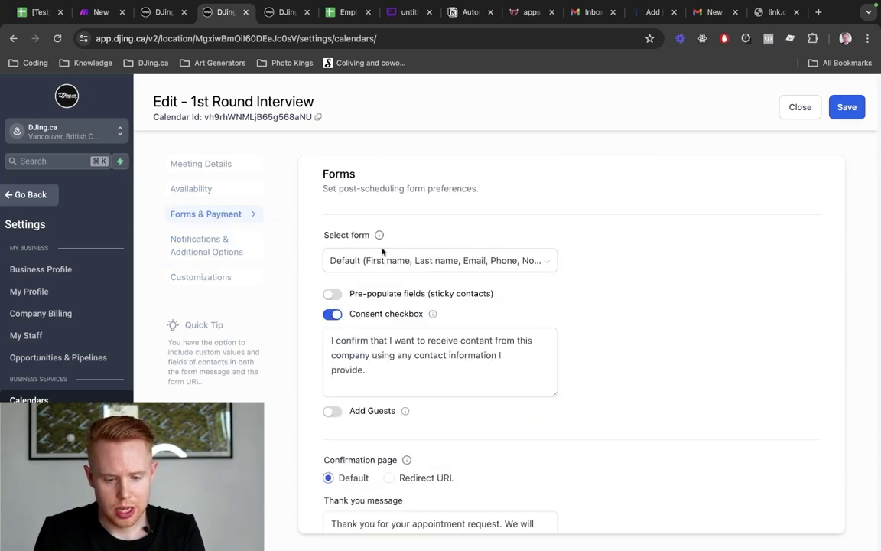
left_click(396, 261)
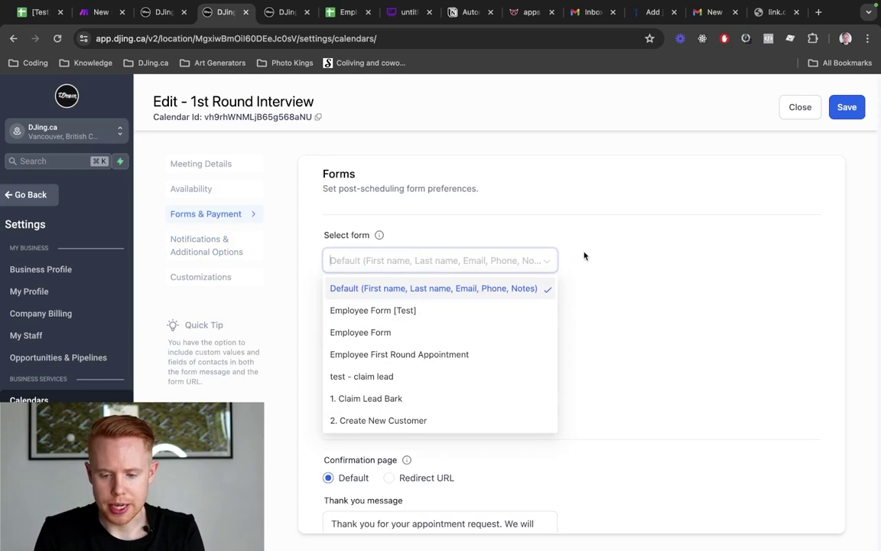
left_click(656, 263)
Return to the contact record tab and open a duplicate of the page
key("ctrl+Tab")
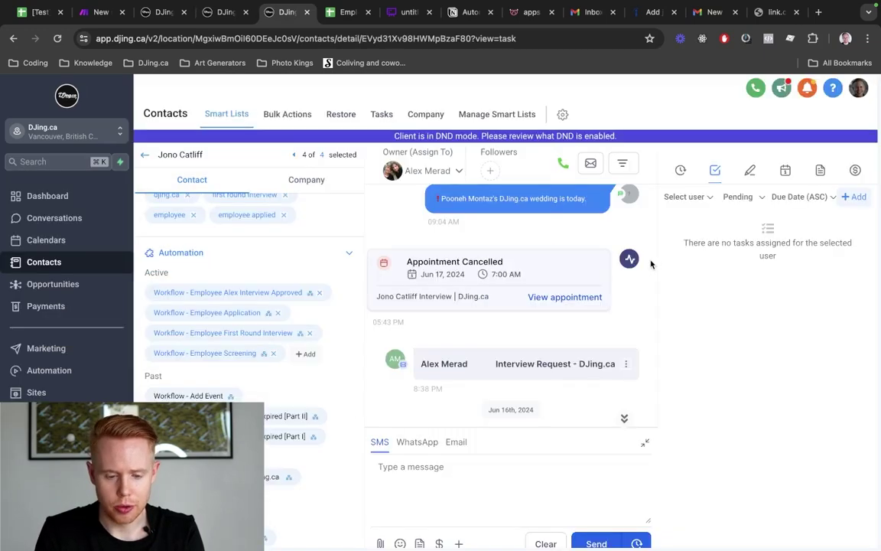
key("ctrl+shift+Tab")
key("ctrl+shift+Tab")
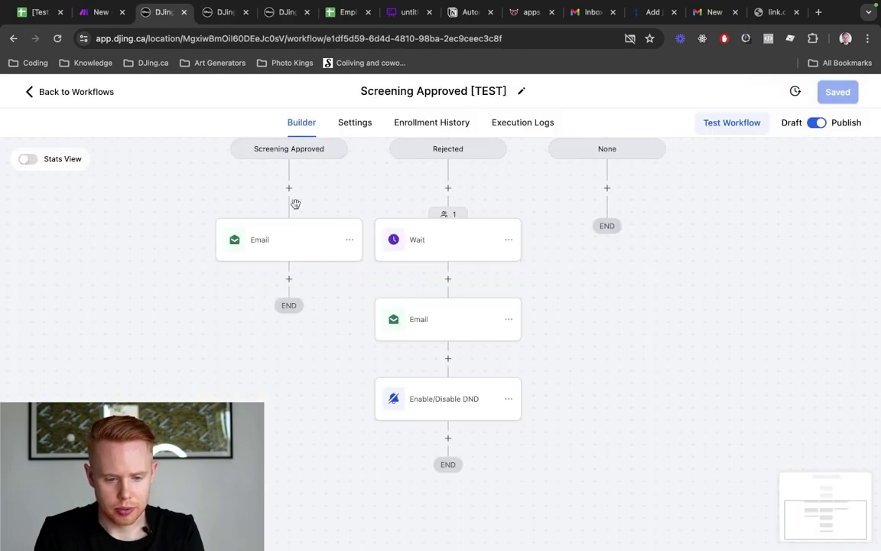
left_click(268, 25)
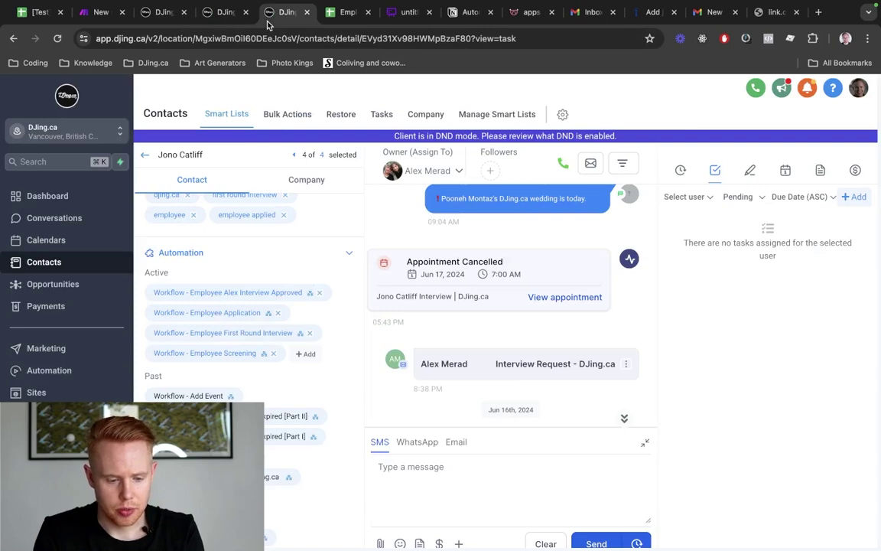
key("super+l")
key("super+Return")
Go to Sites > Forms and add a new form from scratch, creating Form 95
left_click_drag(781, 14, 318, 16)
left_click(268, 11)
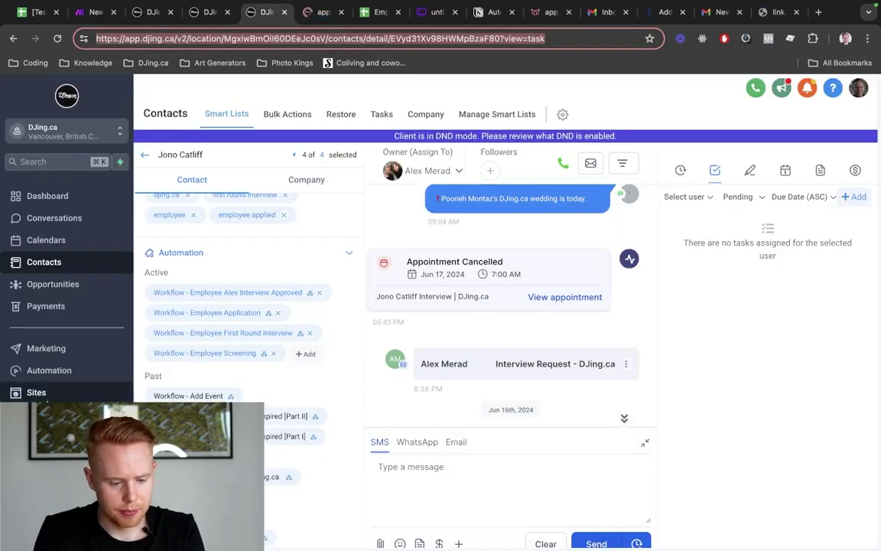
left_click(49, 398)
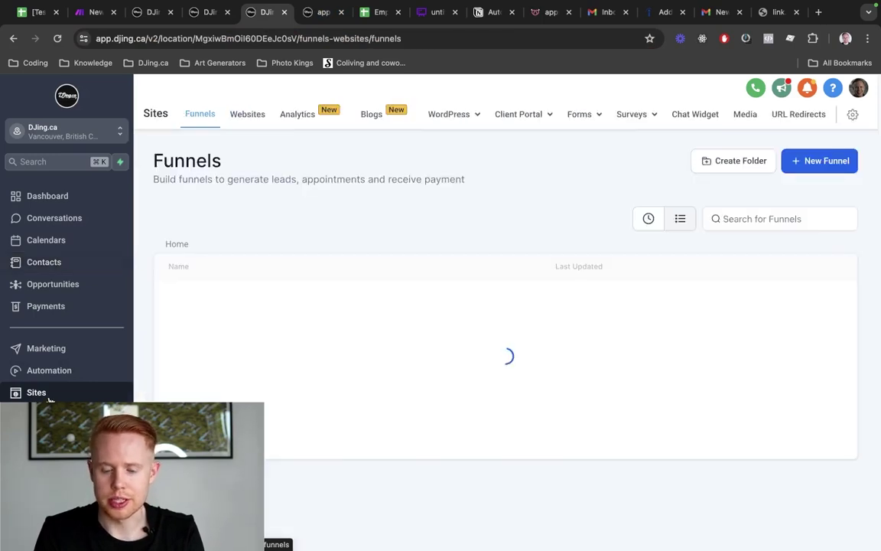
mouse_move(585, 129)
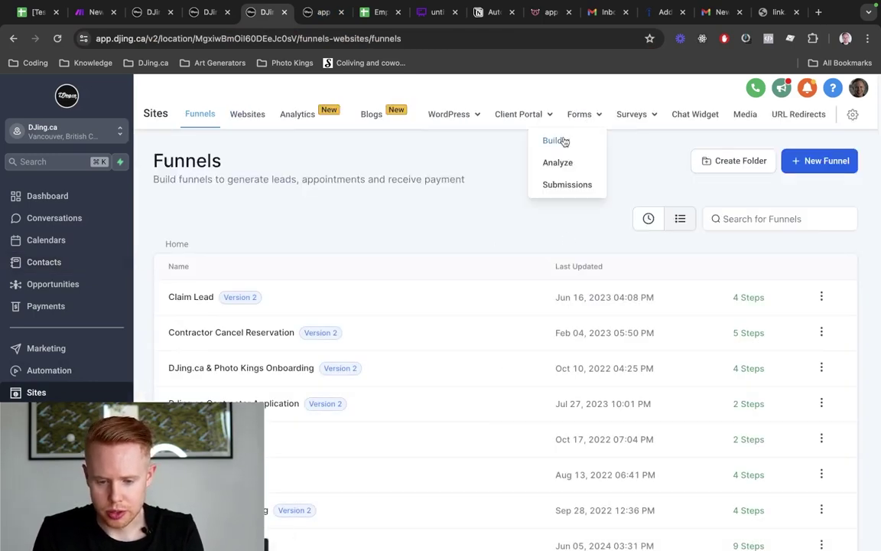
left_click(563, 140)
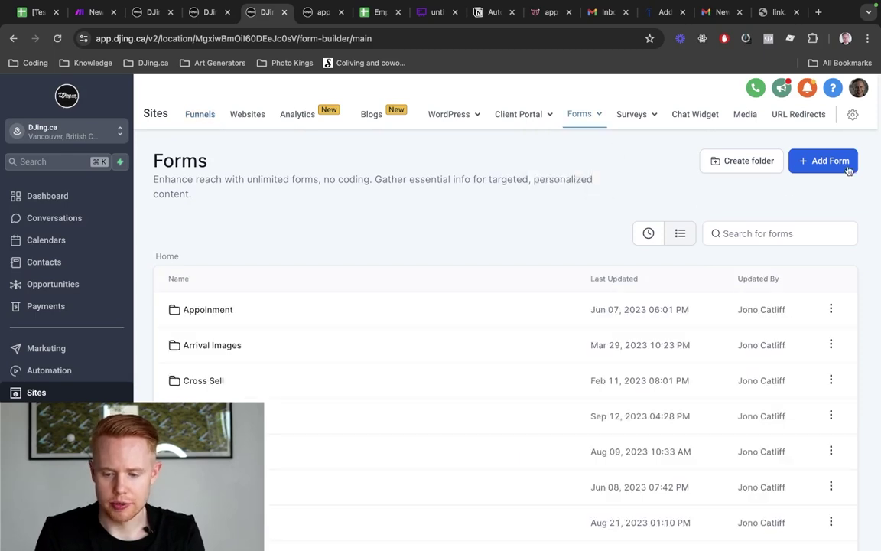
left_click(817, 162)
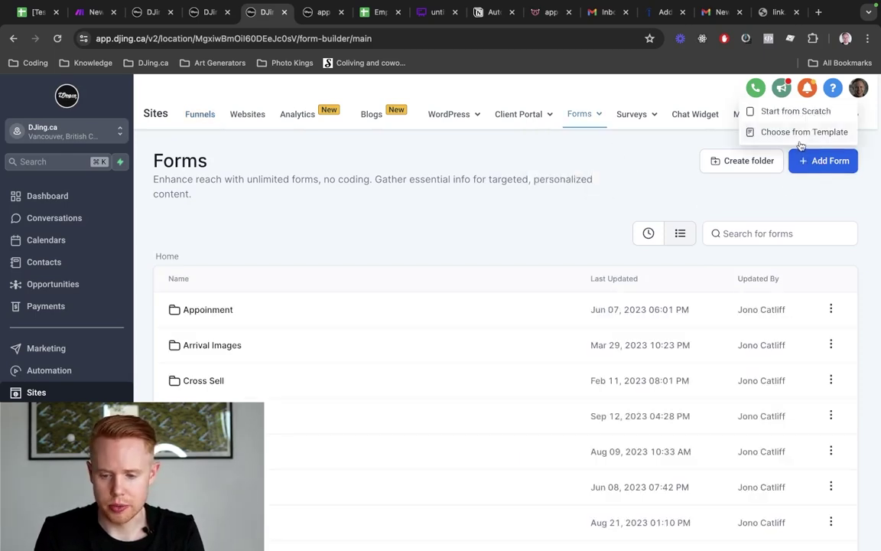
left_click(798, 113)
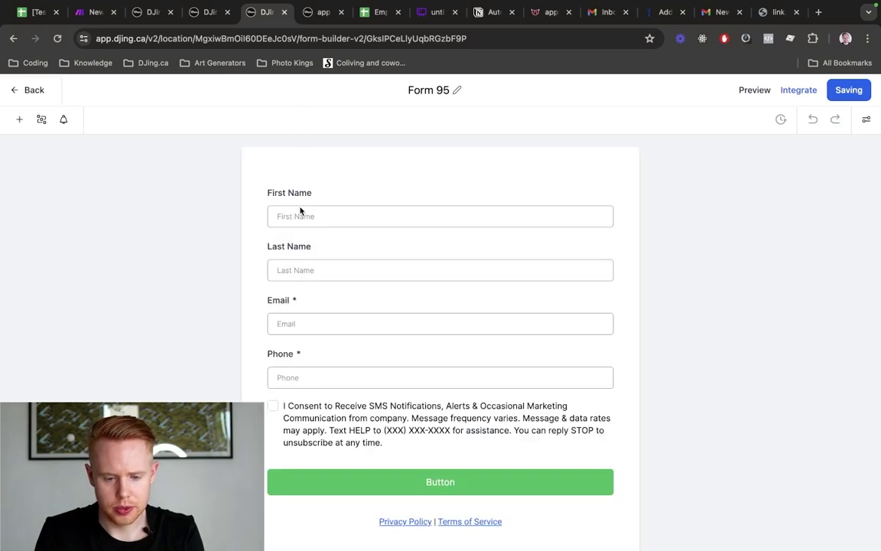
Make the Email field optional and hidden, and move it to the top of the form
left_click(299, 205)
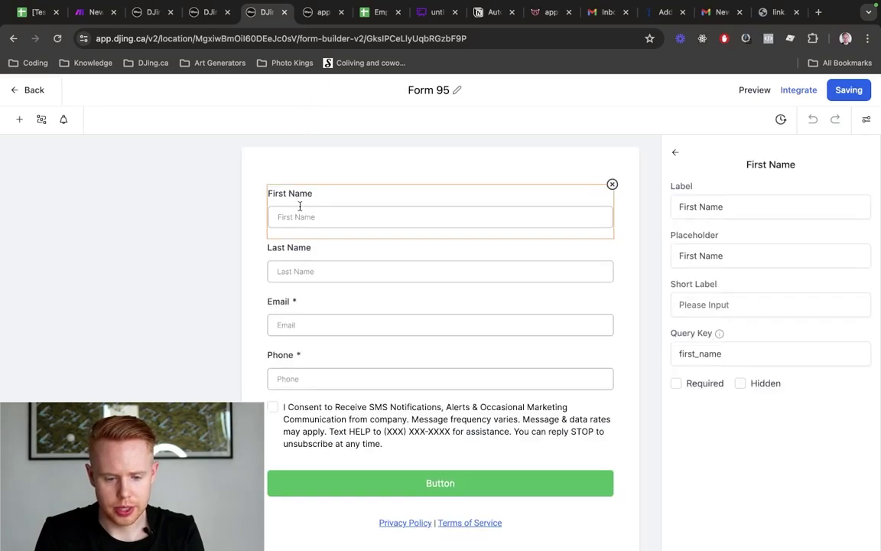
left_click(299, 271)
left_click(298, 317)
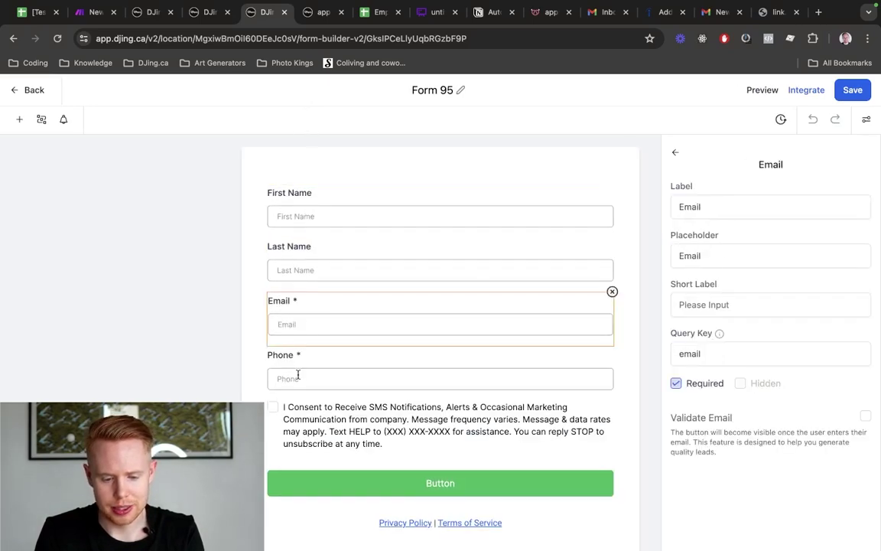
left_click(298, 374)
left_click(325, 323)
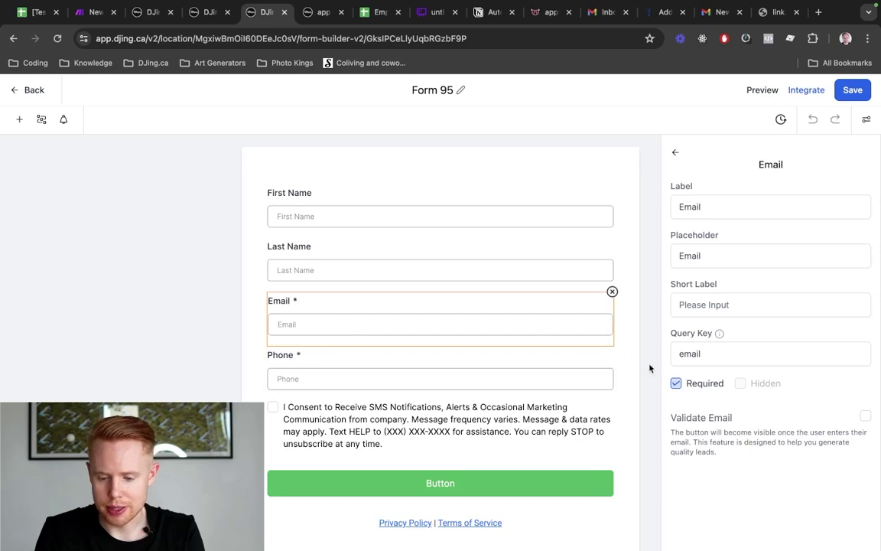
left_click(677, 384)
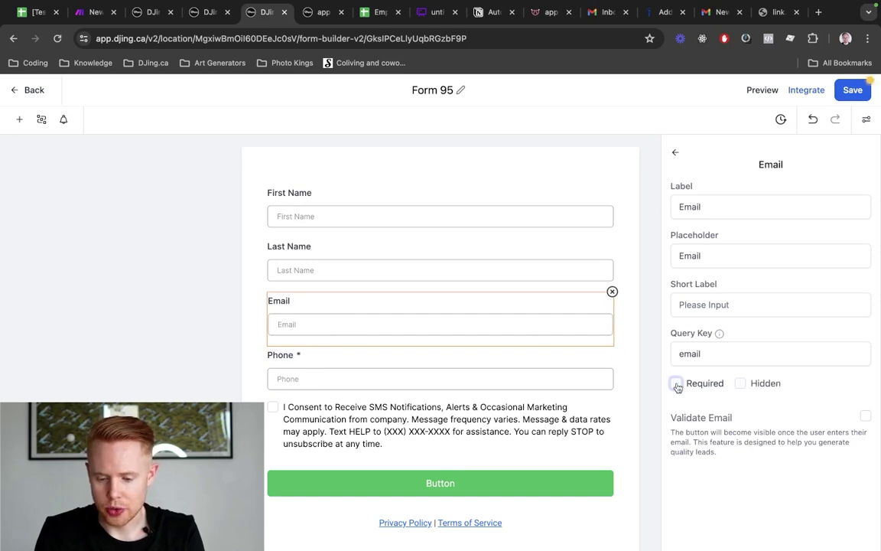
left_click(740, 384)
left_click_drag(408, 315, 411, 208)
Delete the SMS consent and privacy policy/terms blocks and save the form
left_click(476, 409)
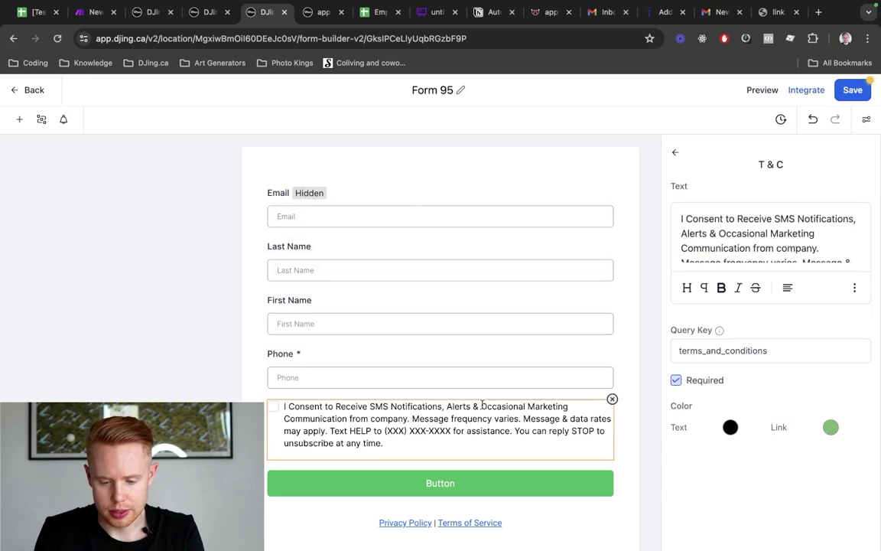
left_click(612, 400)
left_click(534, 460)
left_click(612, 445)
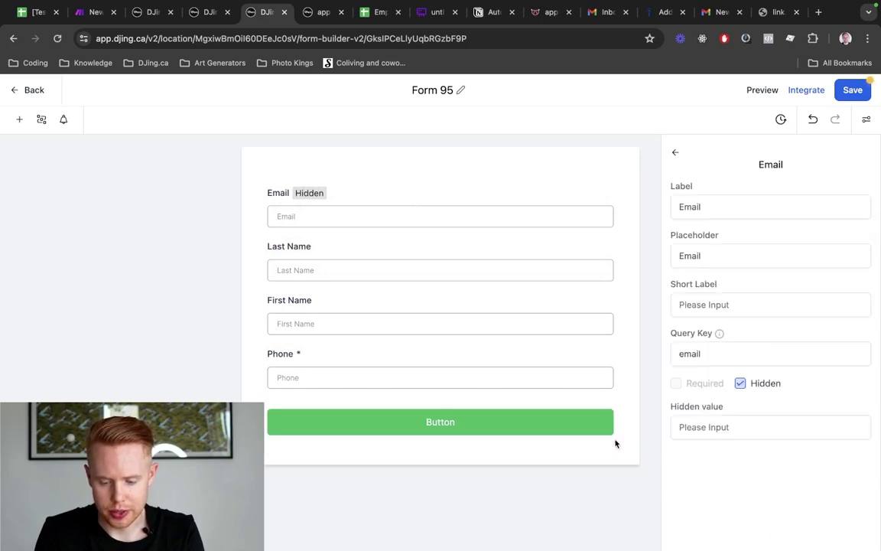
left_click(849, 92)
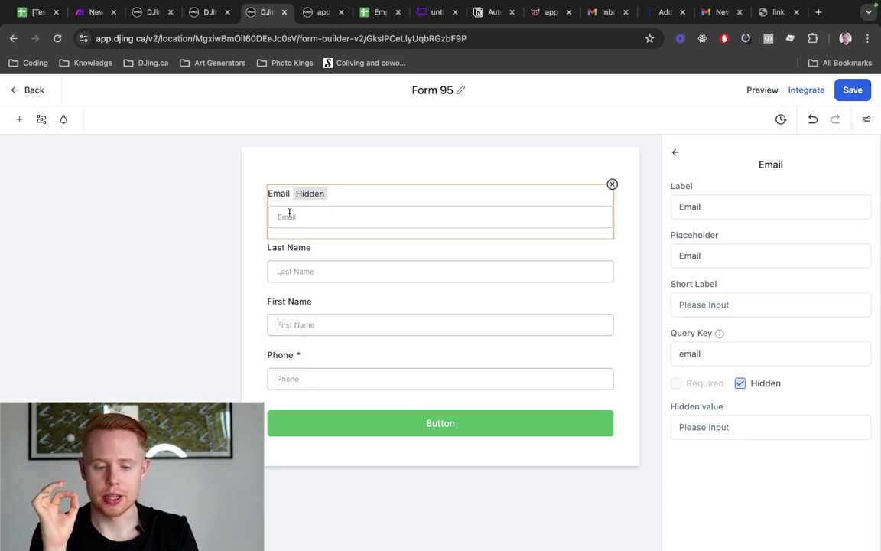
Unhide the Email field, save again, and preview Form 95
left_click(740, 384)
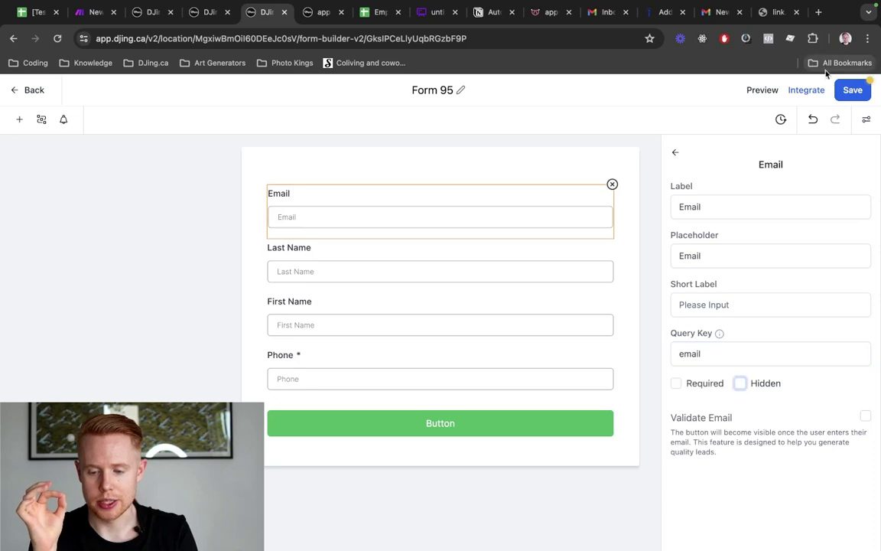
left_click(850, 90)
left_click(749, 94)
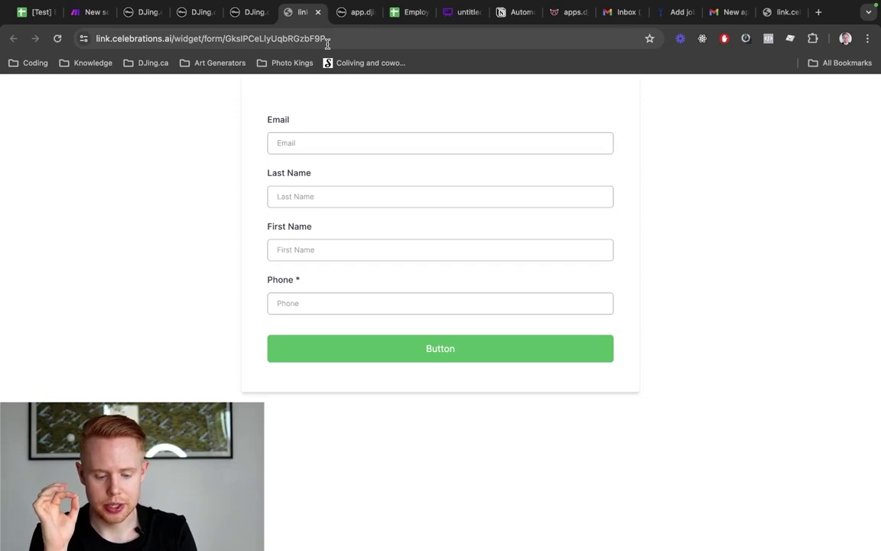
Close the preview and edit page, filter calendars by 'round', and open the 1st Round Interview actions
key("super+w")
key("super+alt+Left")
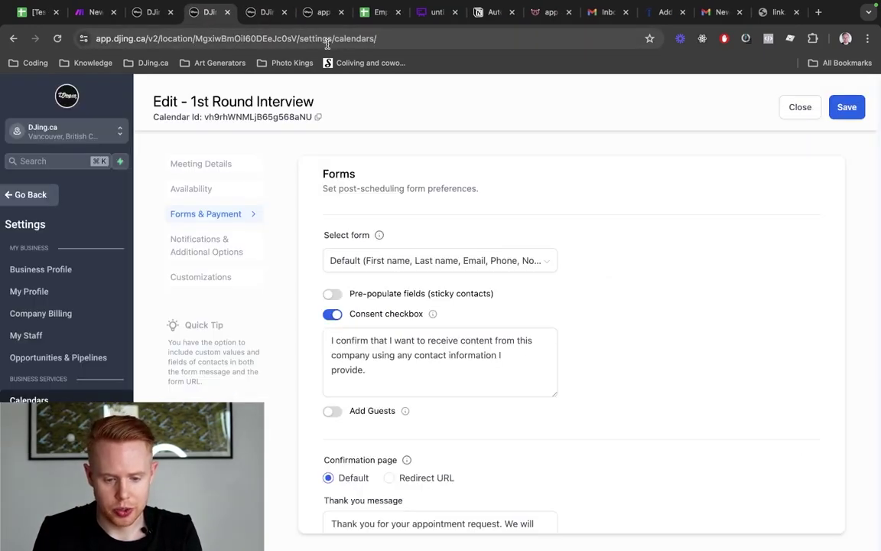
left_click(800, 108)
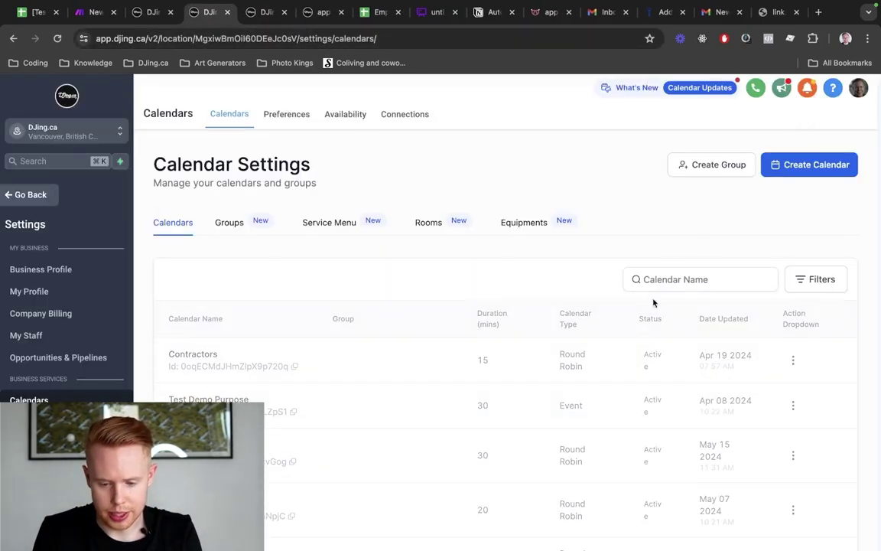
left_click(672, 269)
type("round")
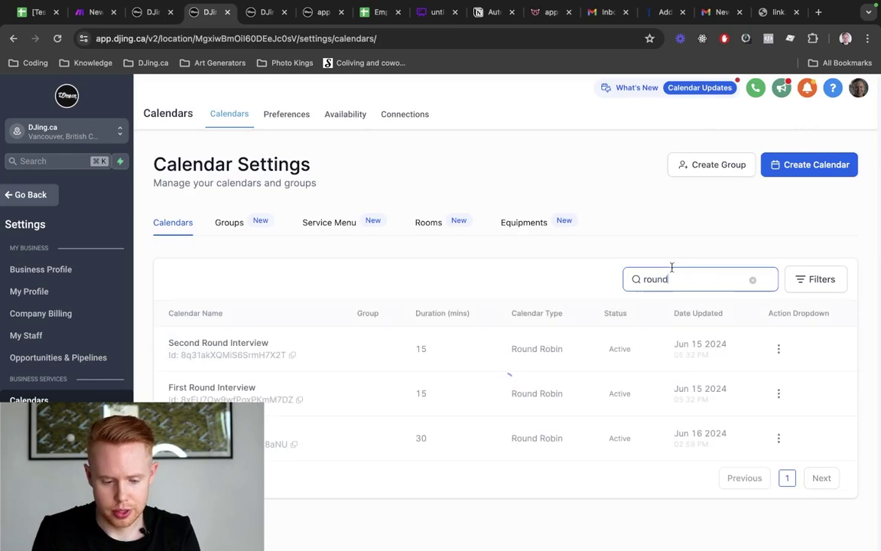
left_click(778, 439)
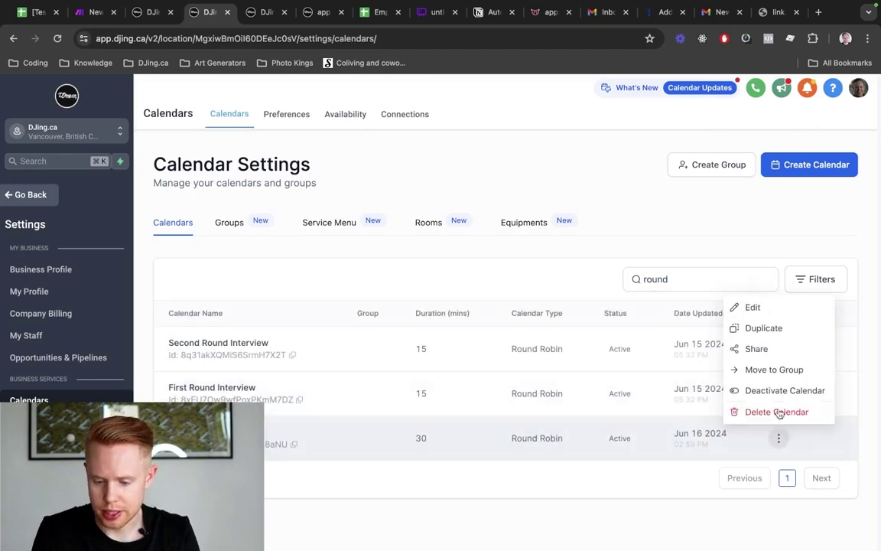
Copy the calendar's Permanent Link from Share and load it in a new tab
left_click(777, 354)
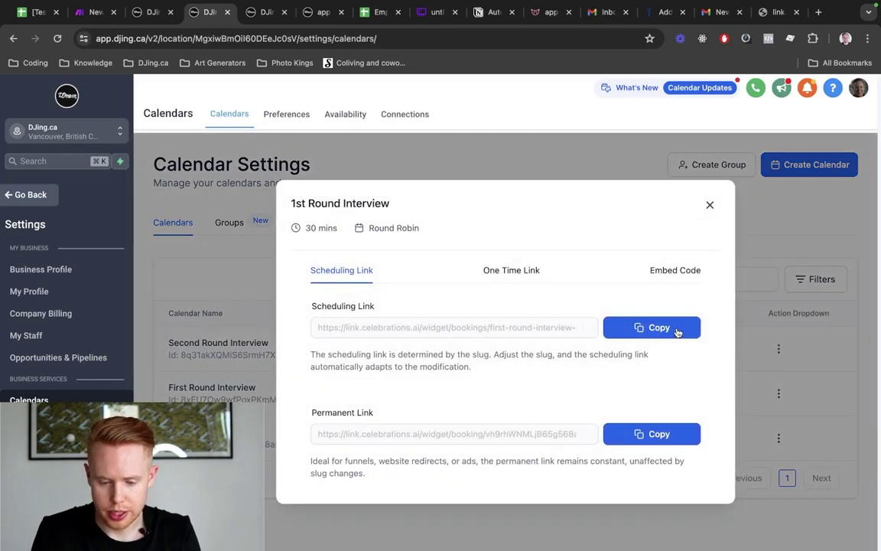
left_click(665, 435)
key("super+t")
key("super+v")
key("Return")
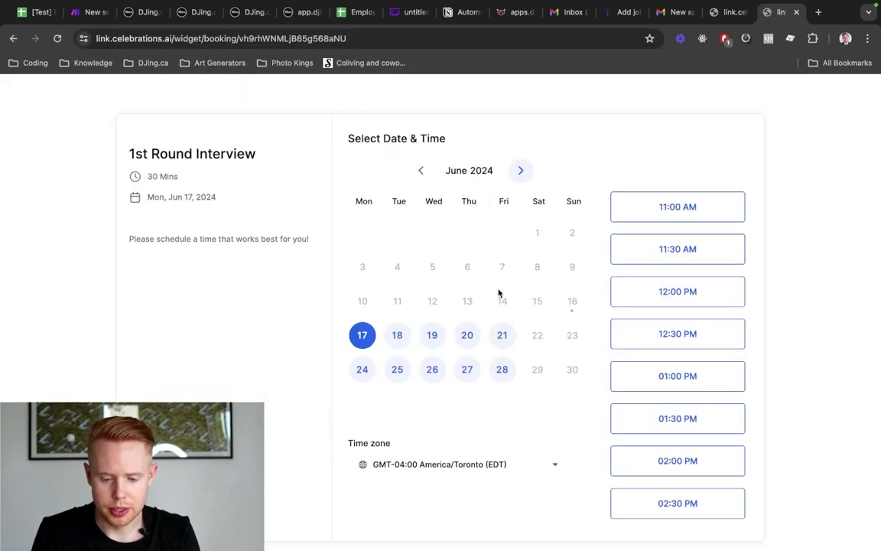
Choose the Jun 17 11:30 AM slot and type a test email address in the details form
left_click(707, 255)
left_click(709, 255)
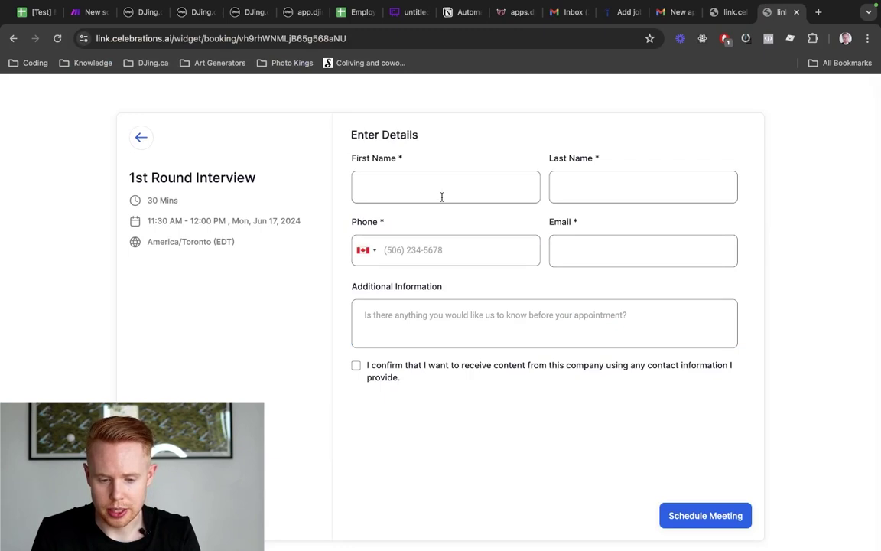
left_click(611, 252)
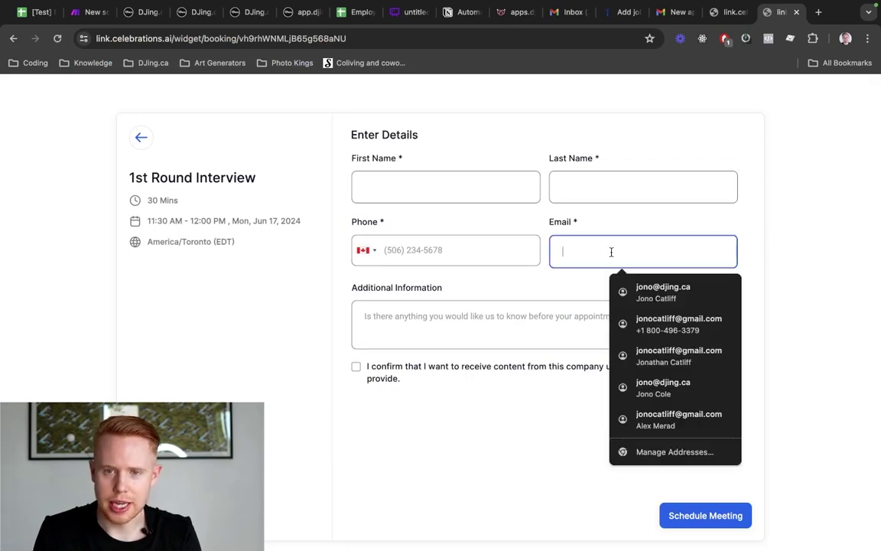
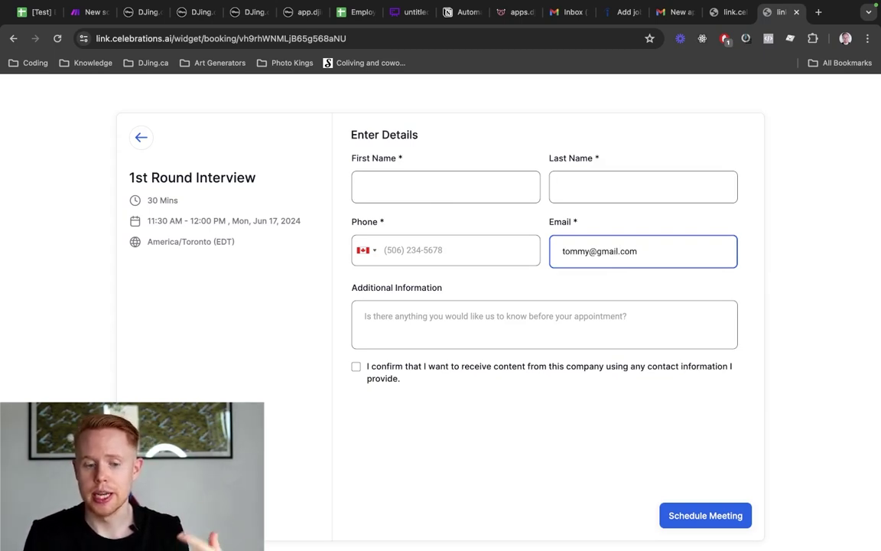
Append an ?email= parameter to the booking URL, reload, pick 11:30 AM, and check the prefilled Email
key("super+l")
key("Right")
type("?")
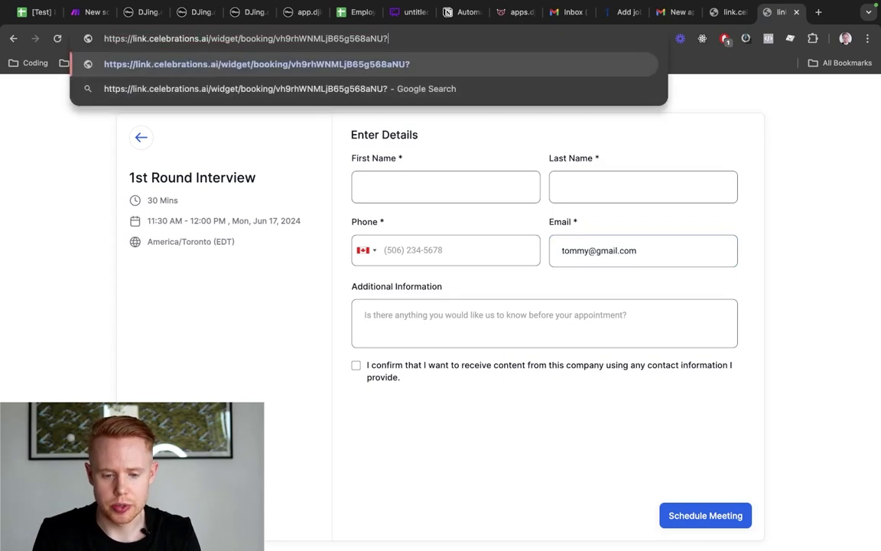
type("email=")
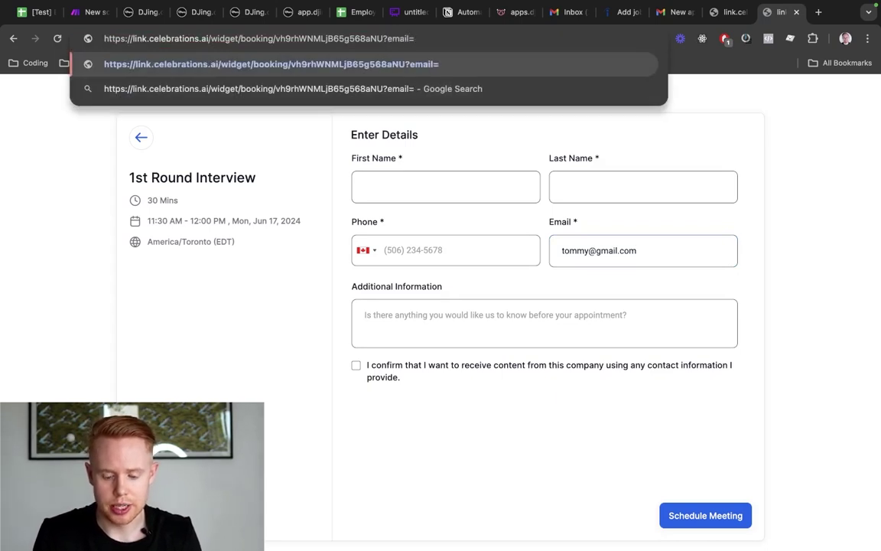
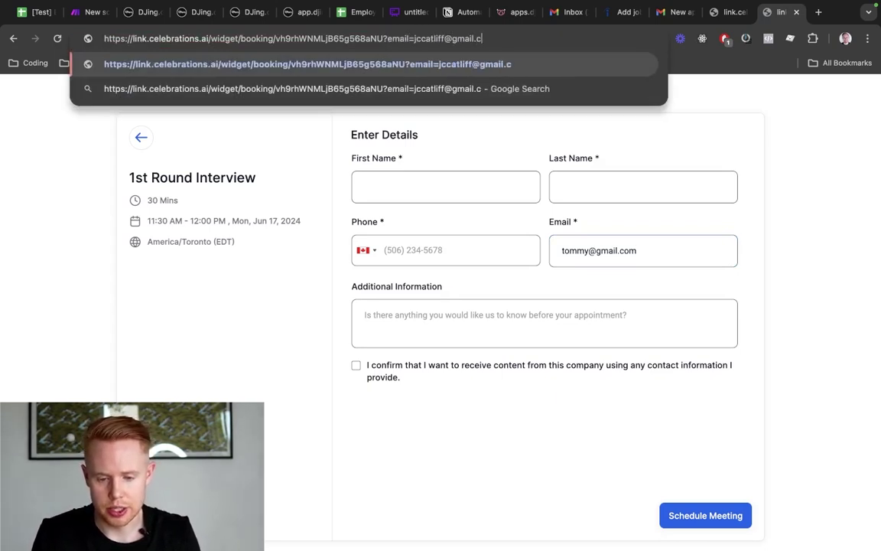
key("Return")
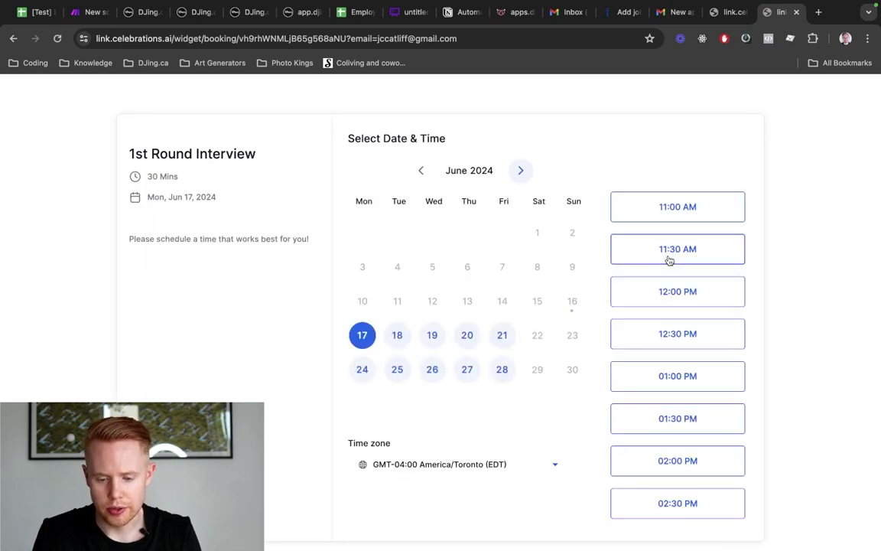
left_click(670, 261)
left_click(686, 256)
left_click(586, 243)
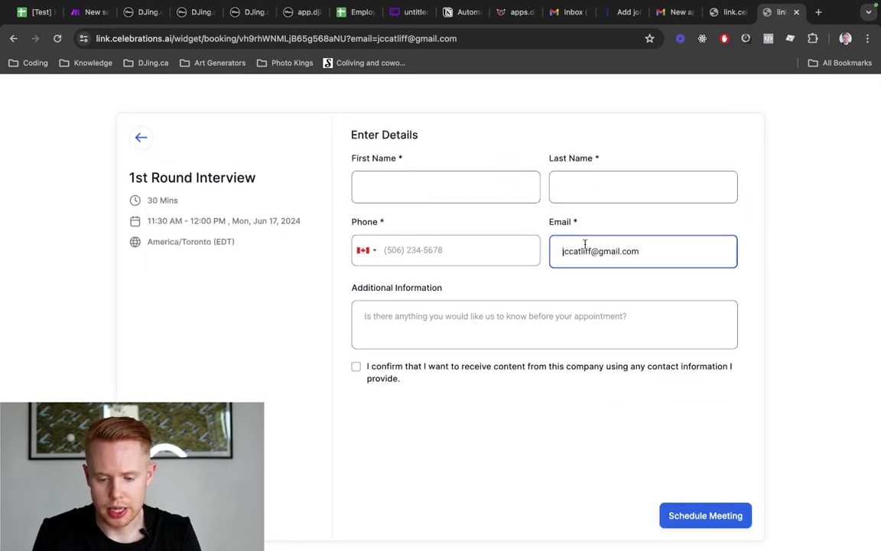
key("super+a")
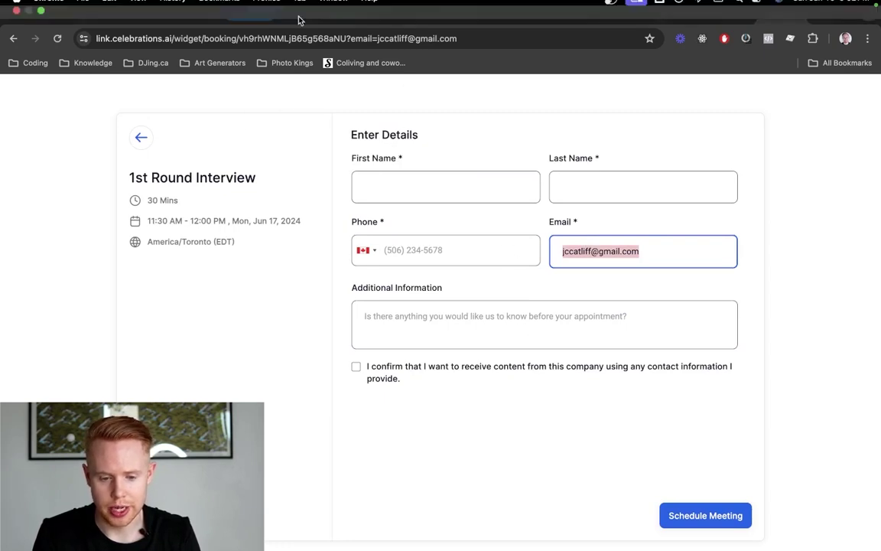
Add phone, first_name and last_name parameters to the URL, reload, and verify fields on the 12:00 PM slot
left_click_drag(352, 38, 459, 39)
key("Right")
type("&phone=")
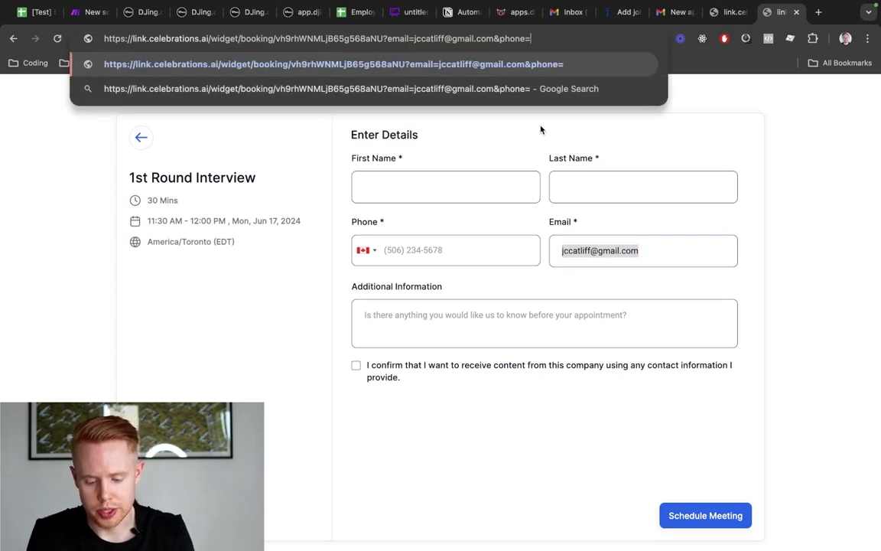
type("604000000")
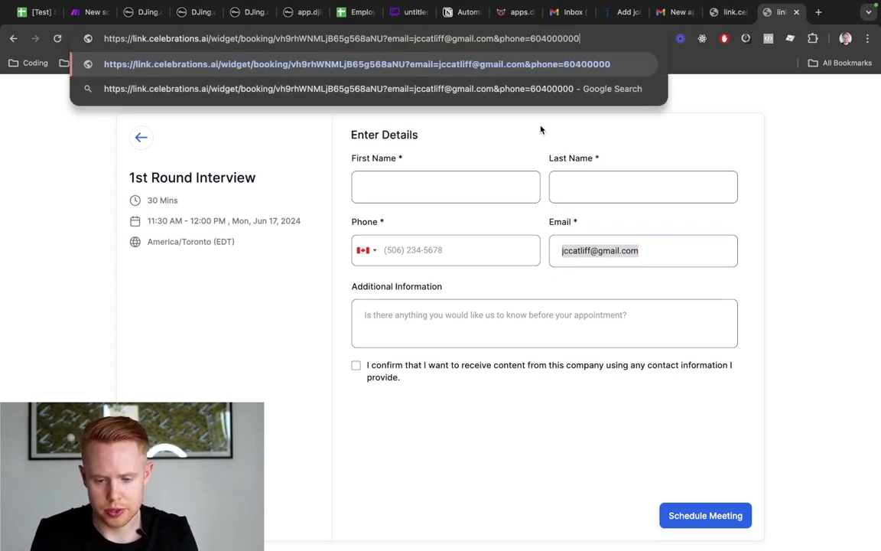
type("0")
type("&first_")
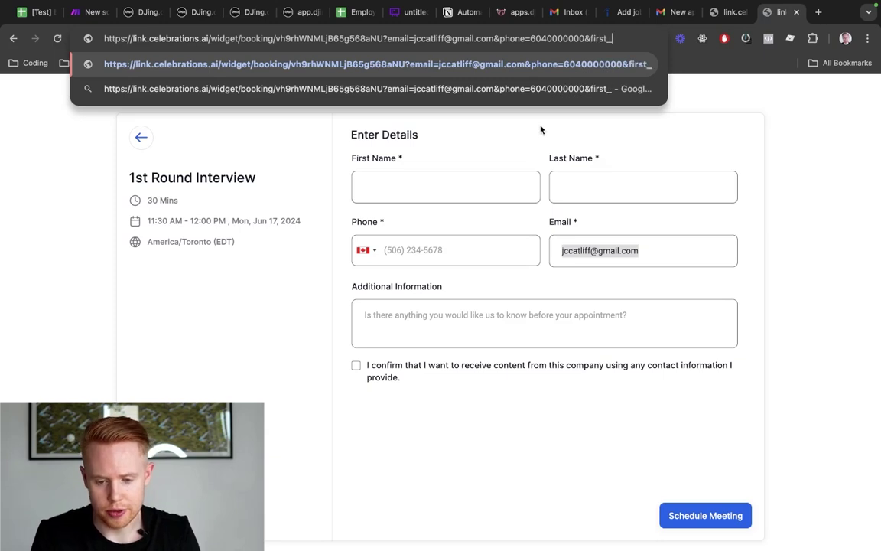
type("name=Jono")
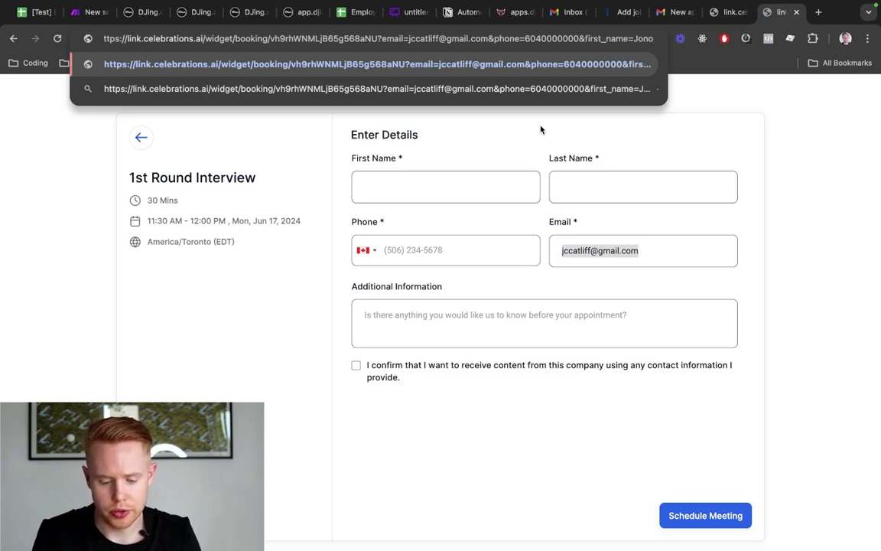
type("&last_name=")
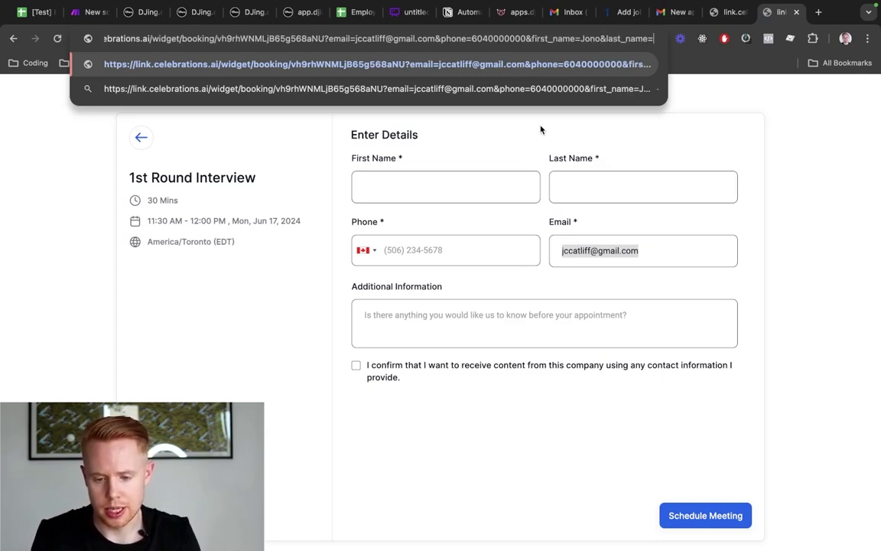
type("Catliff")
key("Return")
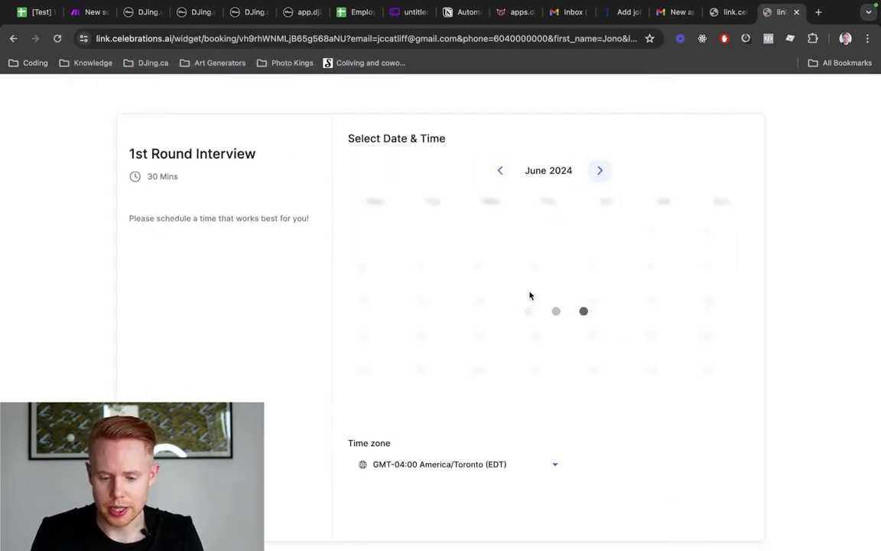
left_click(687, 293)
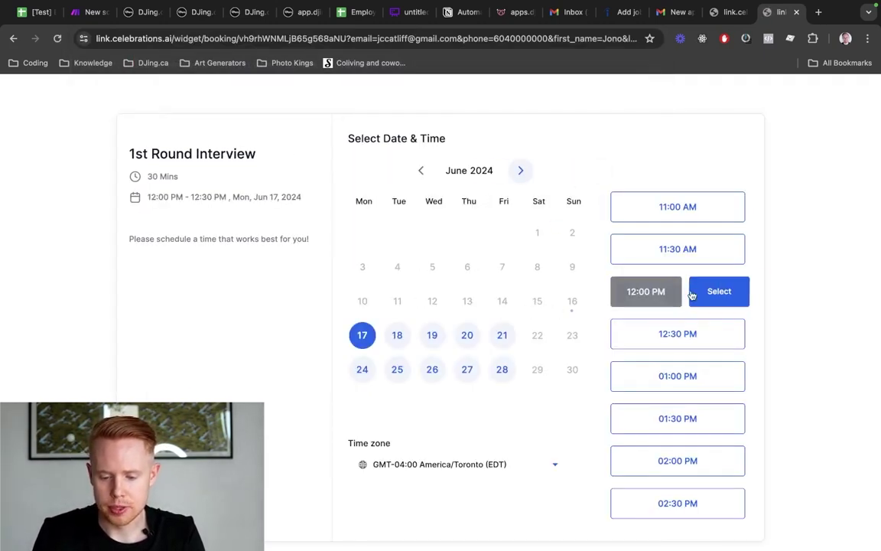
left_click(692, 295)
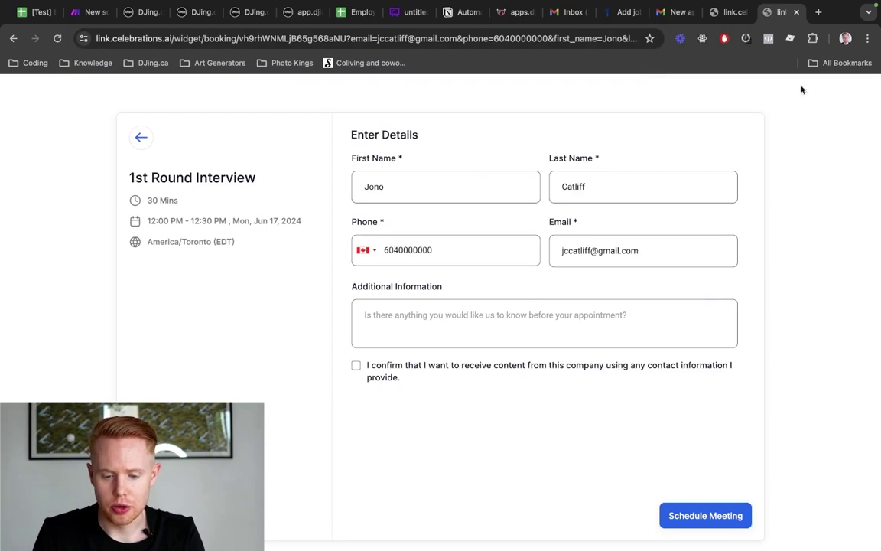
triple_click(578, 247)
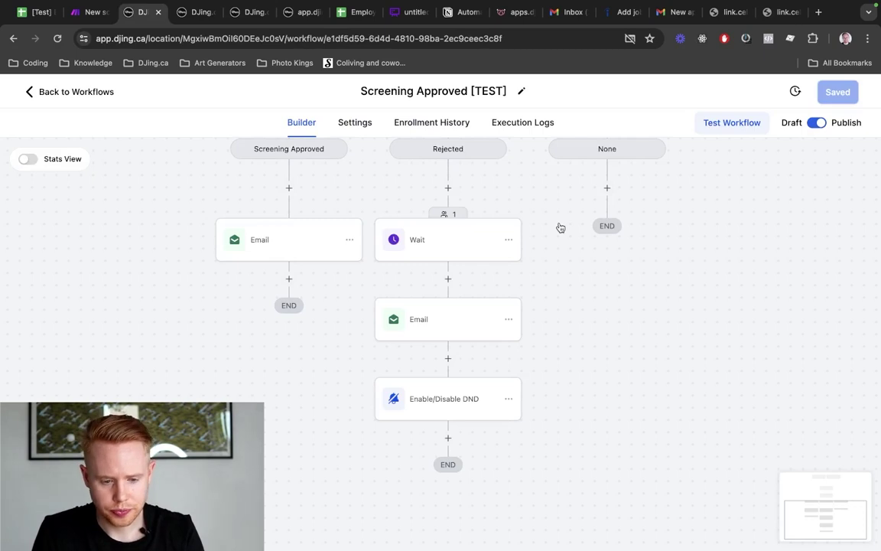
Hide the Email field in Form 95, save, then reopen the 1st Round Interview calendar's actions
key("ctrl+Tab")
key("ctrl+Tab")
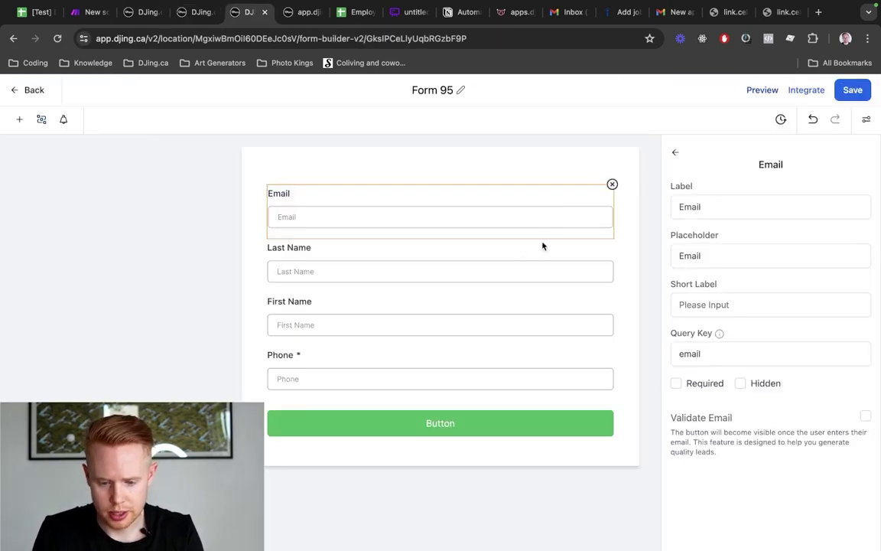
left_click(741, 384)
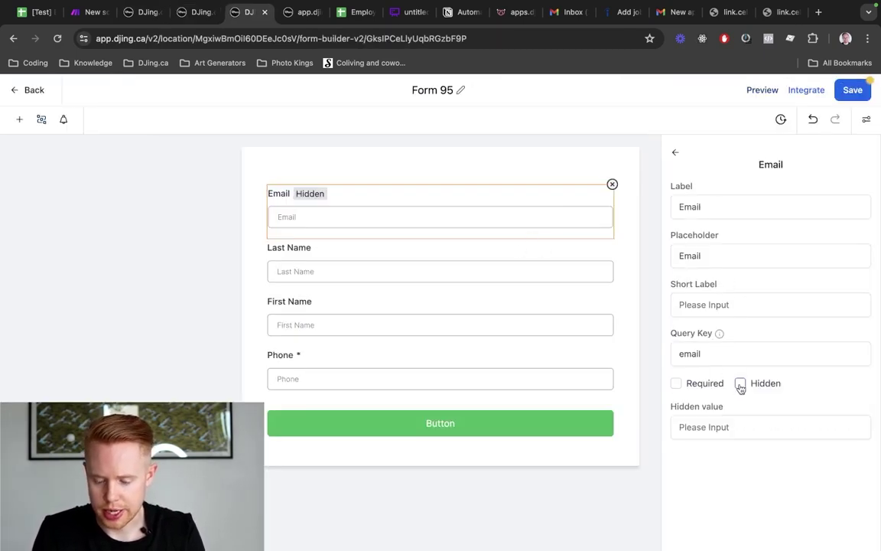
left_click(852, 91)
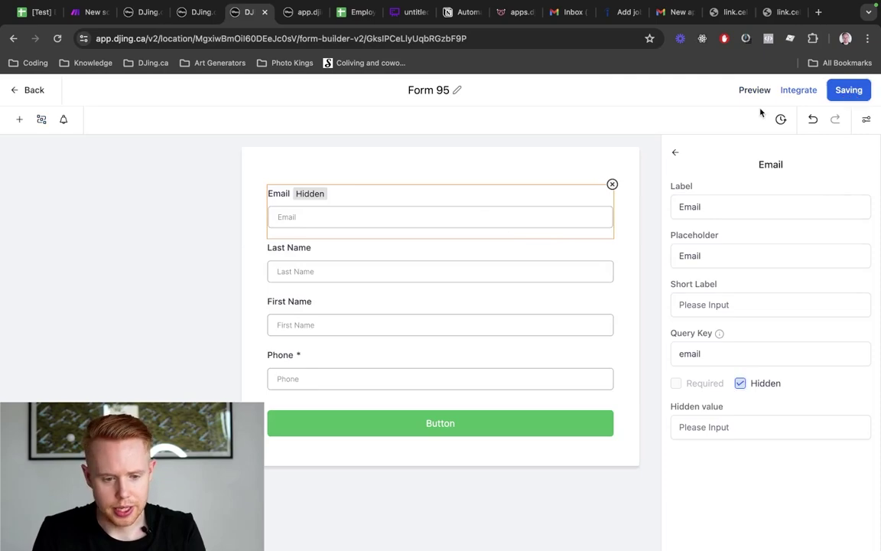
key("ctrl+Tab")
key("ctrl+shift+Tab")
key("ctrl+shift+Tab")
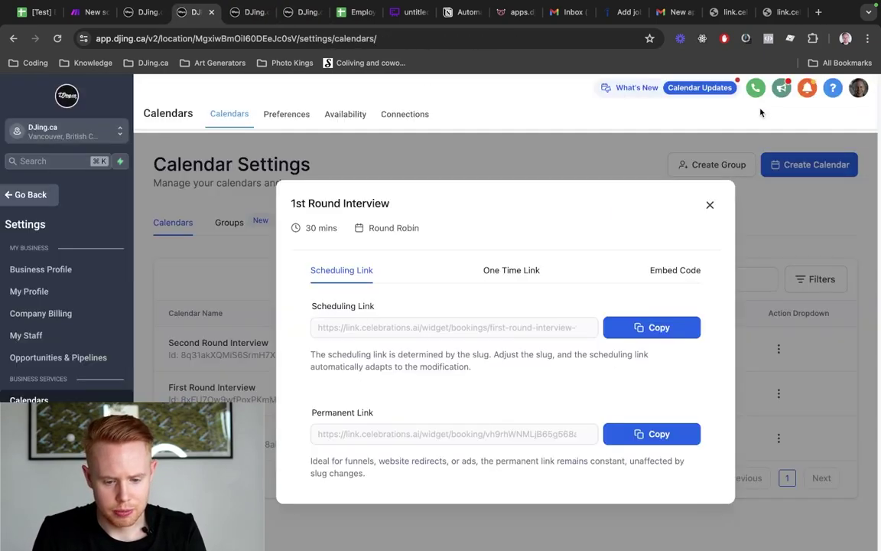
left_click(711, 205)
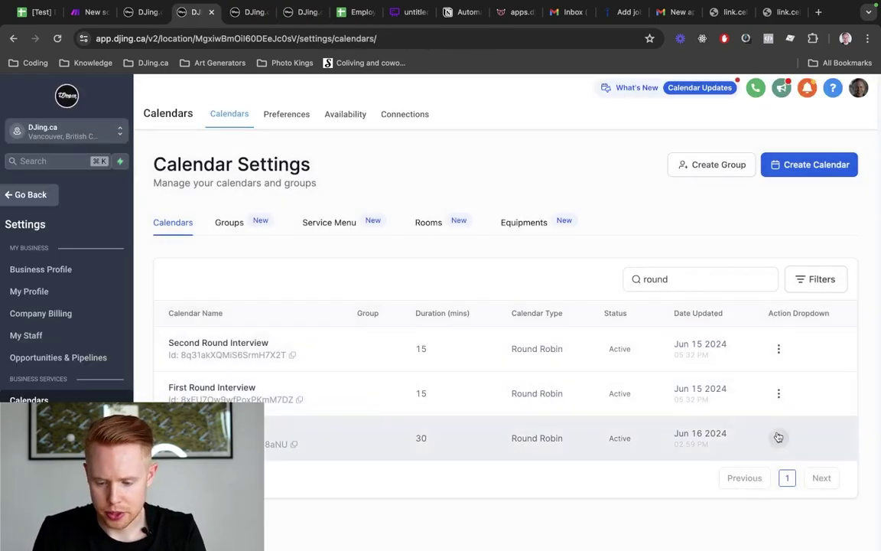
left_click(779, 437)
Rename Form 95 to 'Employee Appointment [TEST]', save it, and return to the calendar settings
key("ctrl+Tab")
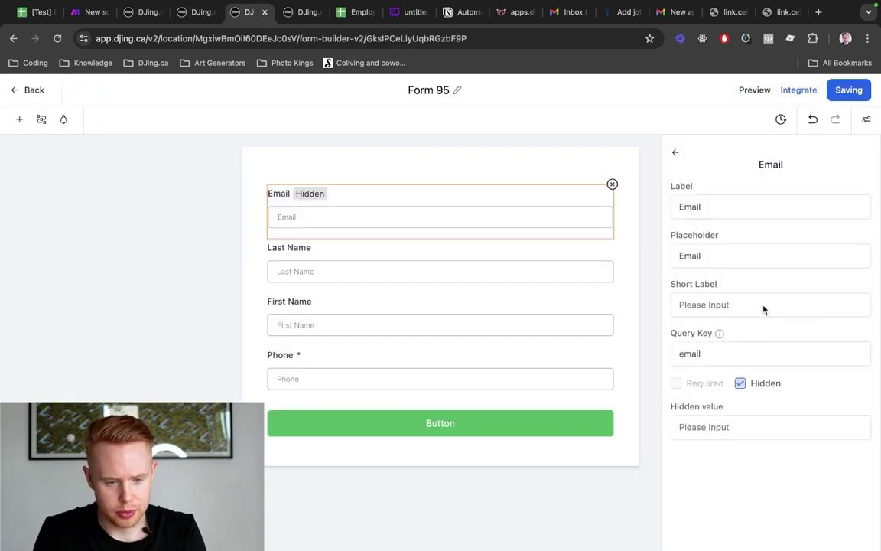
left_click(433, 88)
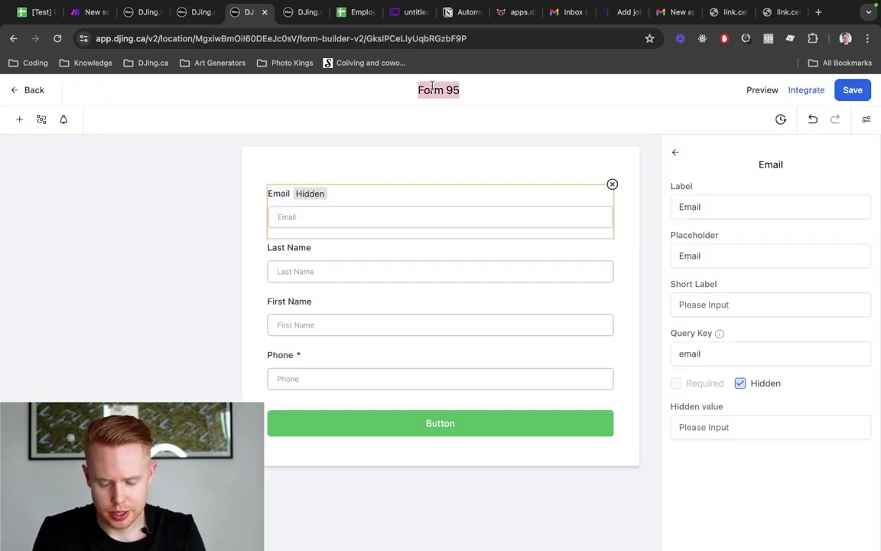
type("Employee {")
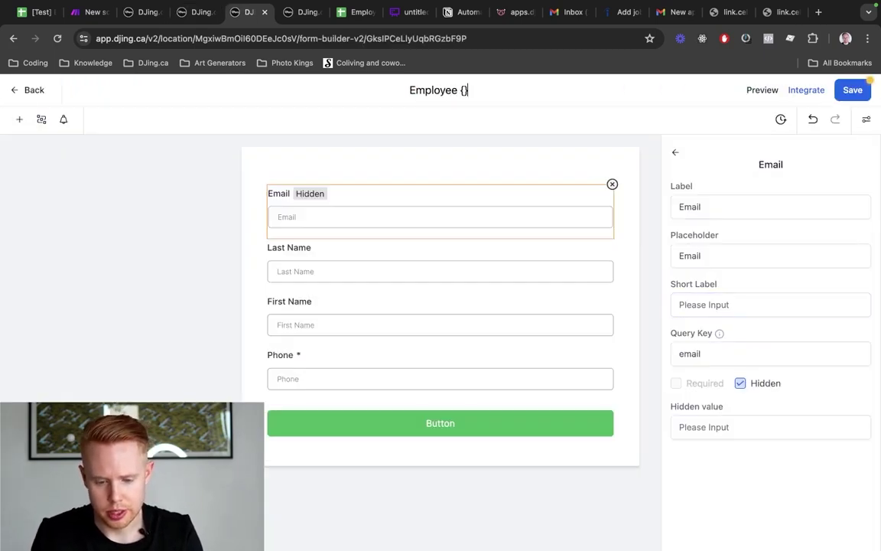
key("BackSpace")
type("[TEST]")
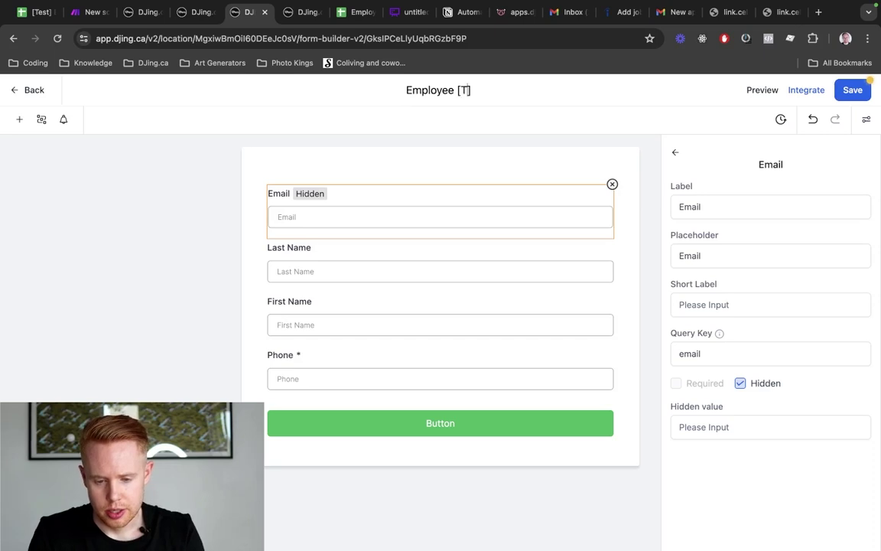
type(" Appointment")
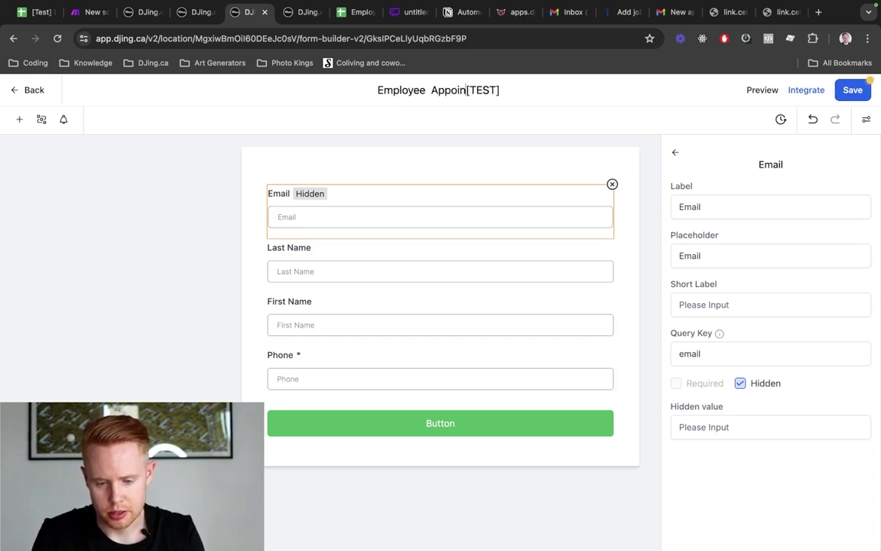
left_click(849, 91)
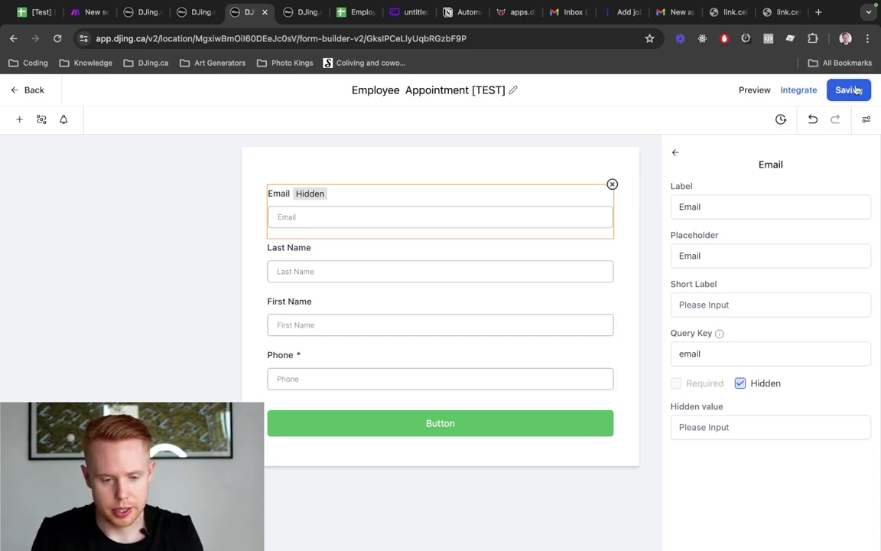
key("ctrl+Tab")
key("ctrl+shift+Tab")
key("ctrl+shift+Tab")
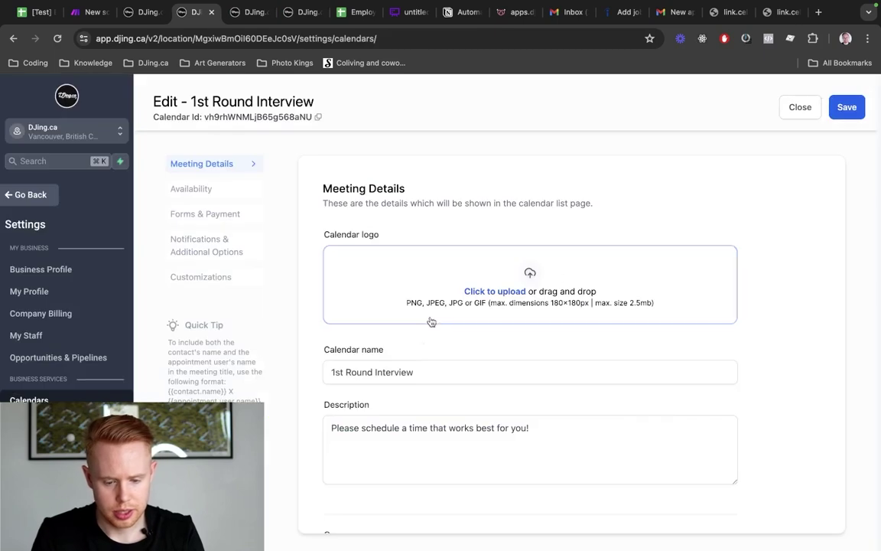
Select Form 95 under Forms & Payment and save the calendar
left_click(187, 211)
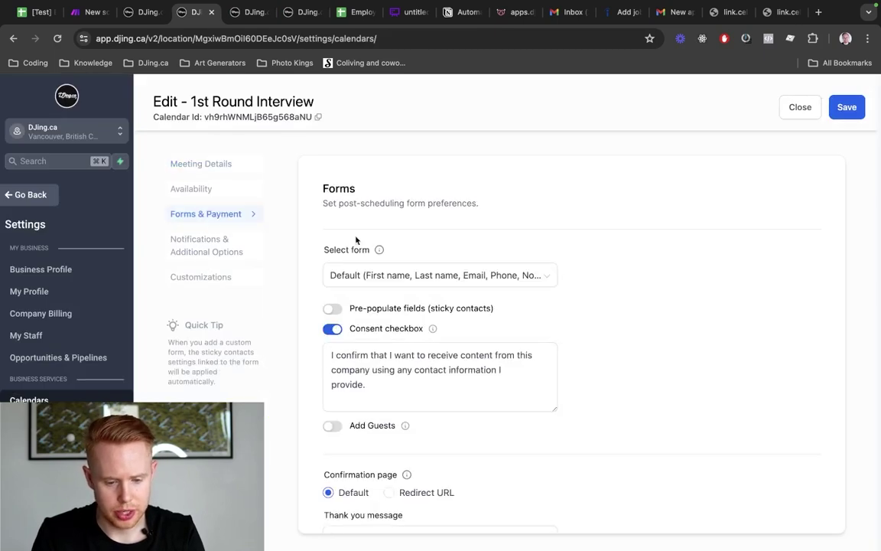
left_click(381, 273)
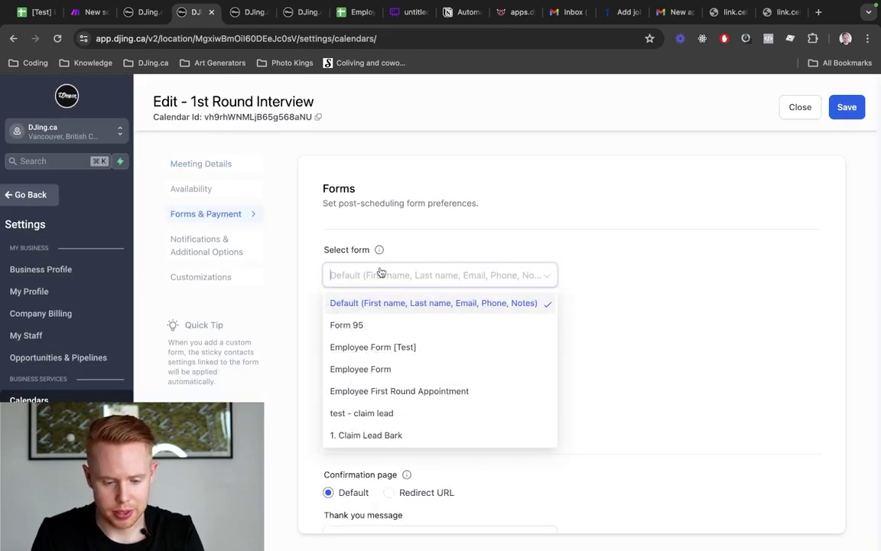
left_click(356, 324)
left_click(855, 112)
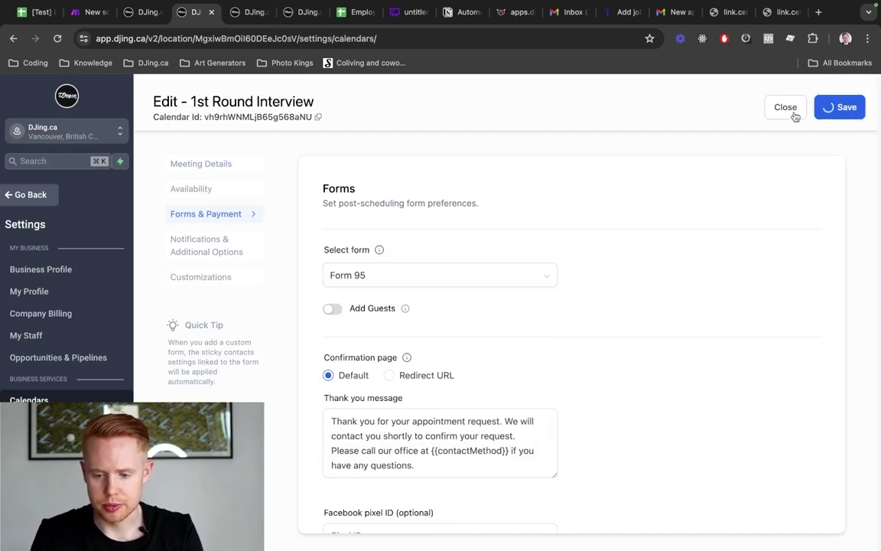
Check the approval email step in the Screening Approved workflow, then close the calendar editor
key("ctrl+shift+Tab")
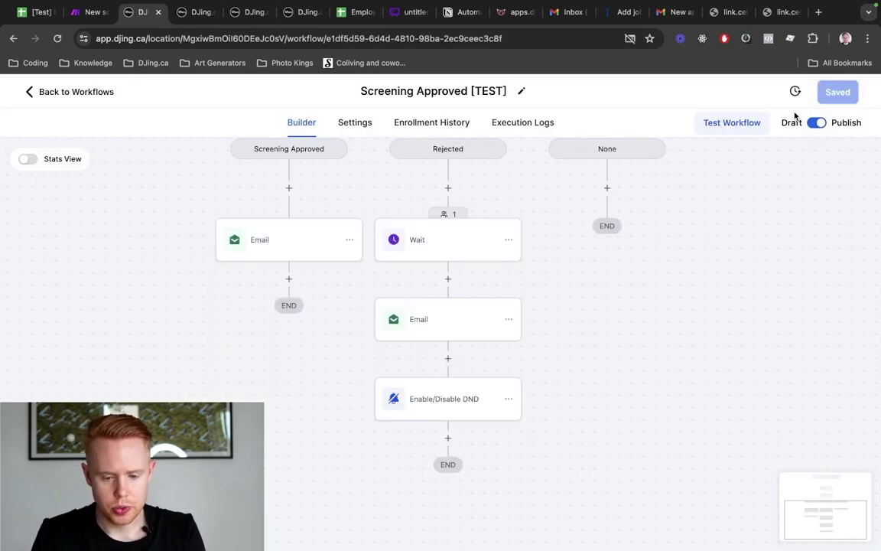
left_click(236, 223)
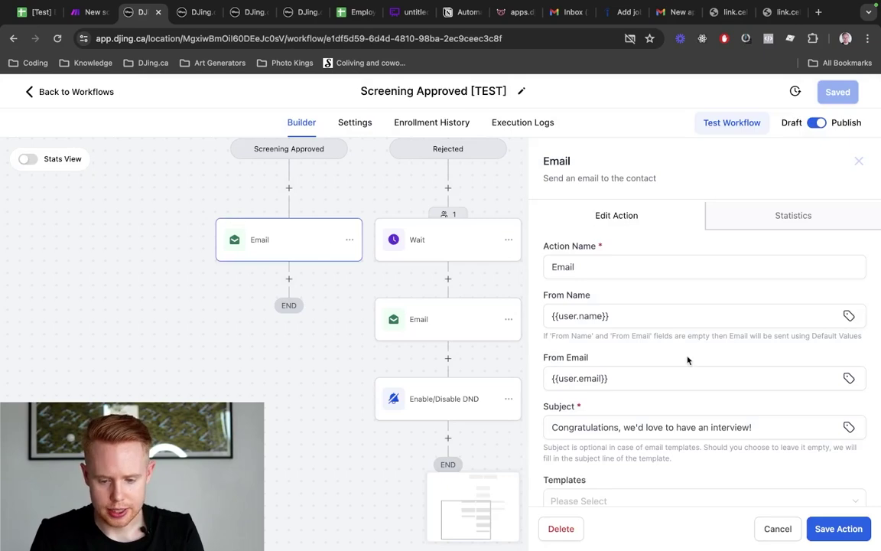
scroll(687, 360, "down", 5)
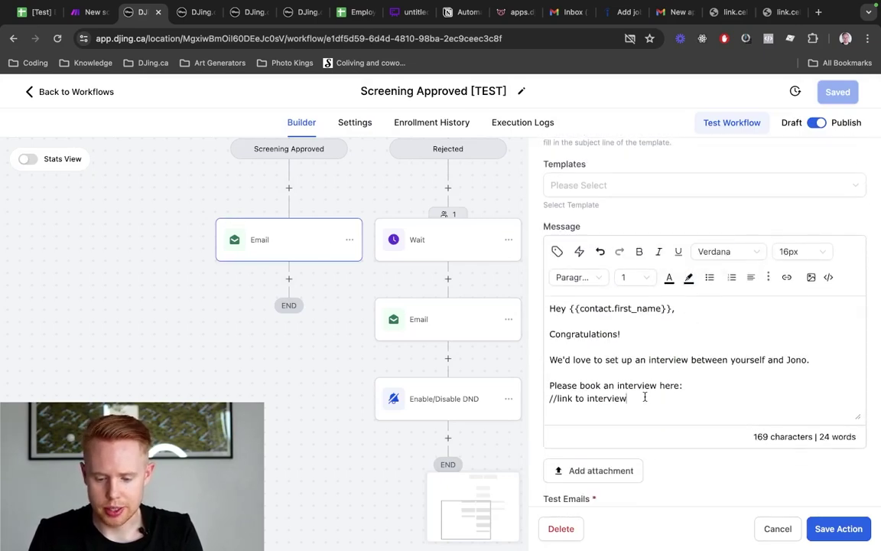
key("ctrl+Tab")
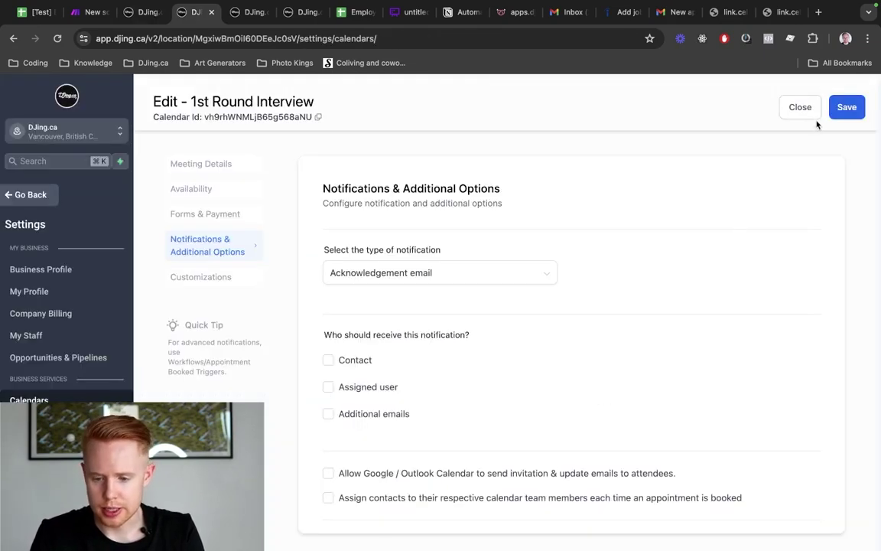
left_click(809, 114)
Search calendars for 'round' and open the 1st Round Interview row's action menu
left_click(657, 280)
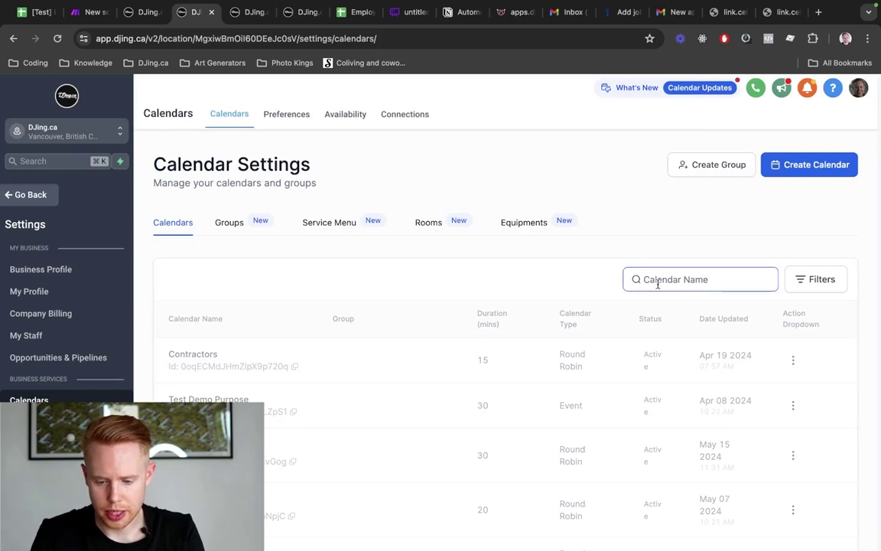
type("round")
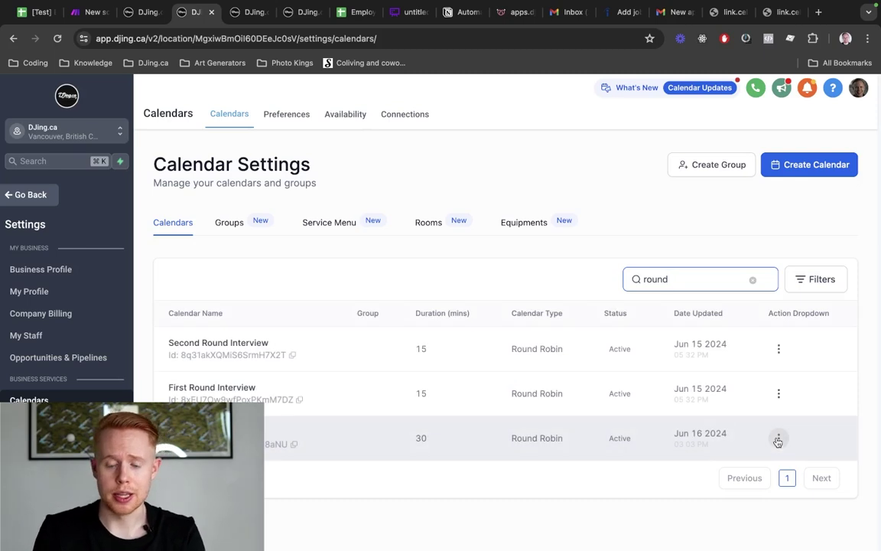
left_click(779, 440)
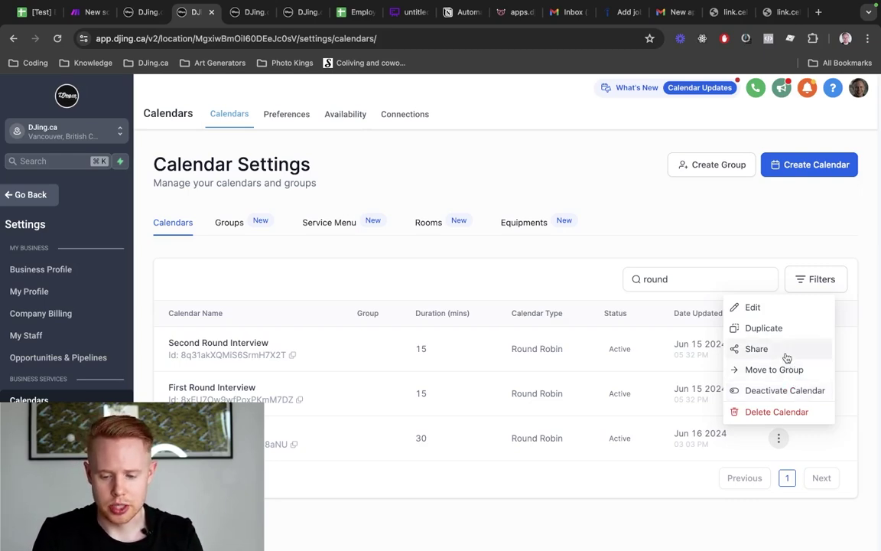
Check the 1st Round Interview calendar's one-time booking link, then save the approval email step
left_click(784, 349)
left_click(488, 271)
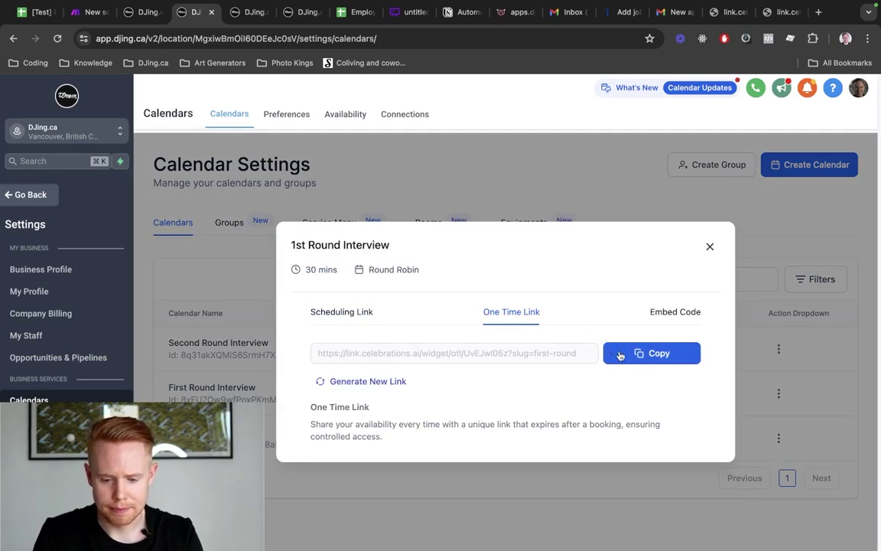
key("super+alt+Left")
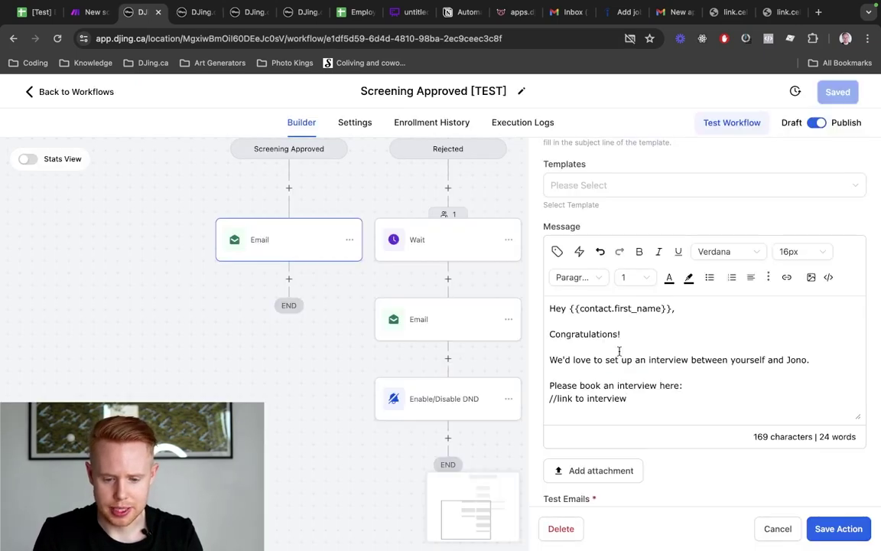
key("super+alt+Right")
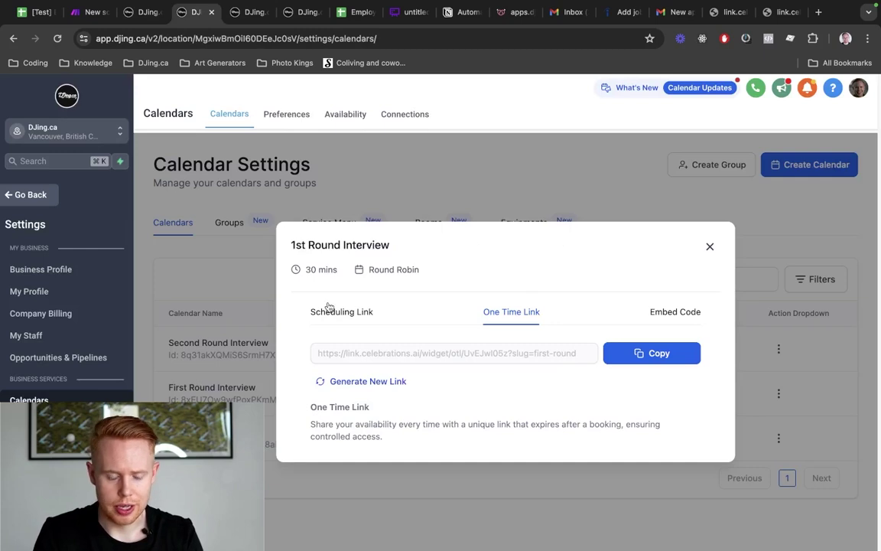
key("super+alt+Left")
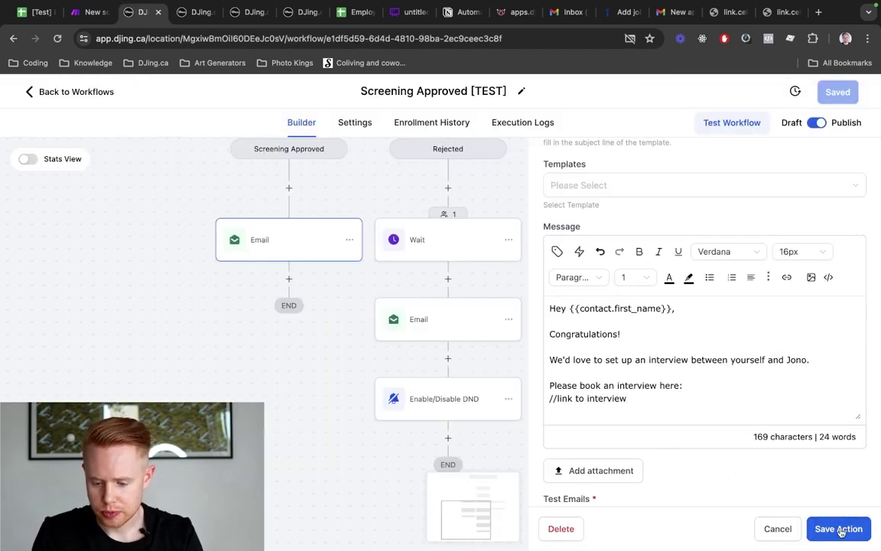
left_click(842, 529)
Add a Generate One Time Booking Link step for 1st Round Interview, then reopen the approval email
left_click(289, 187)
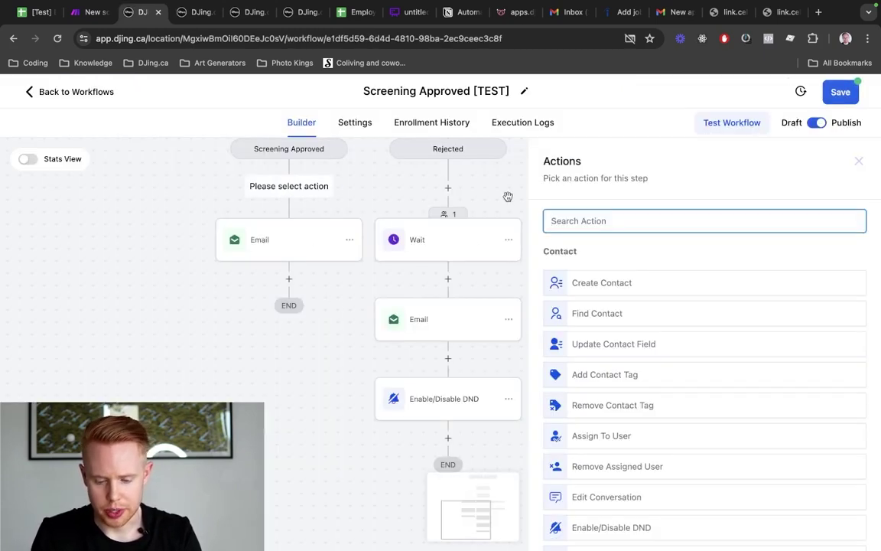
type("one")
left_click(631, 270)
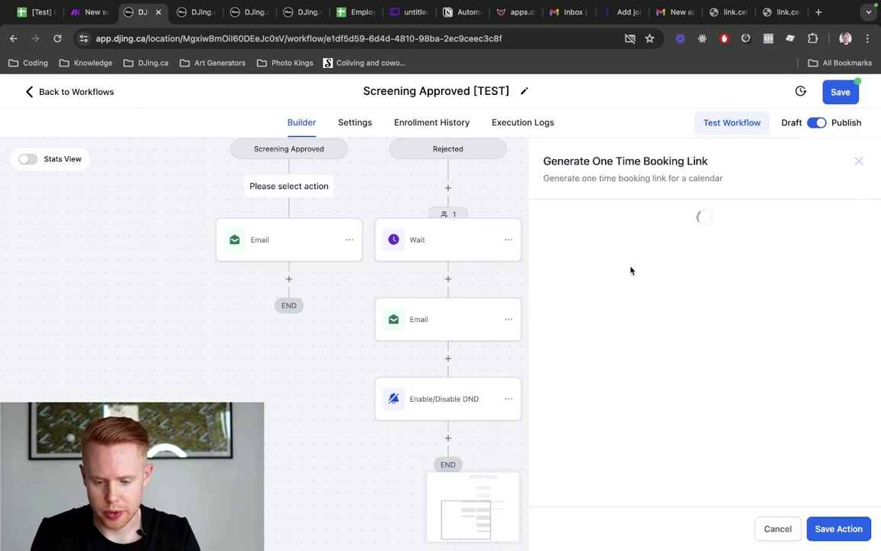
left_click(604, 319)
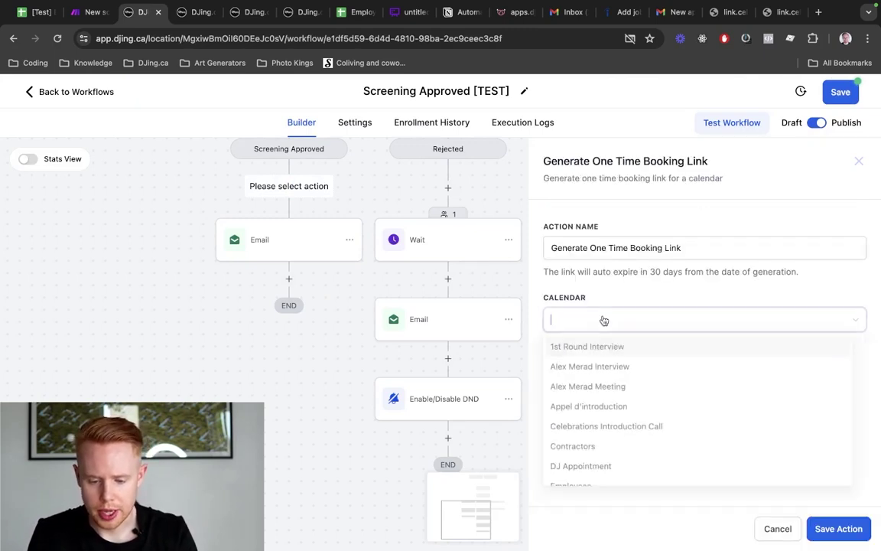
left_click(600, 346)
left_click(839, 529)
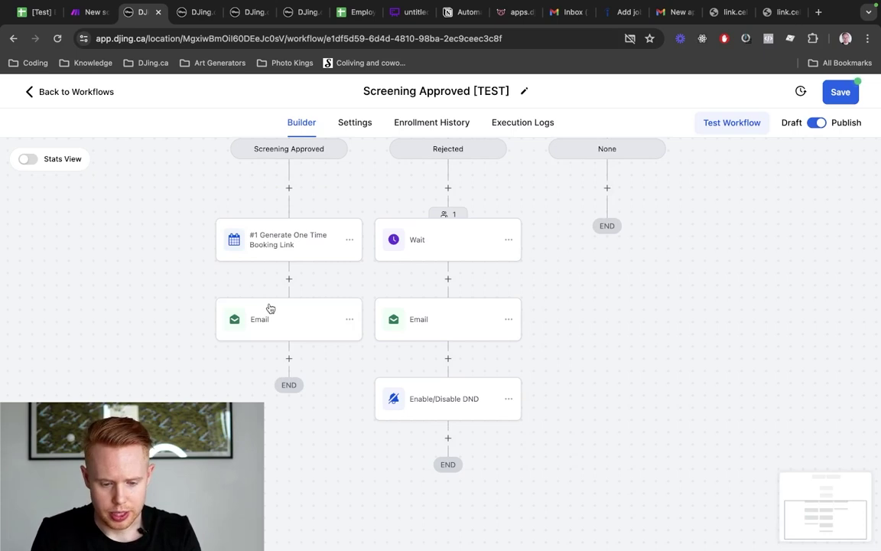
left_click(270, 308)
scroll(662, 448, "down", 5)
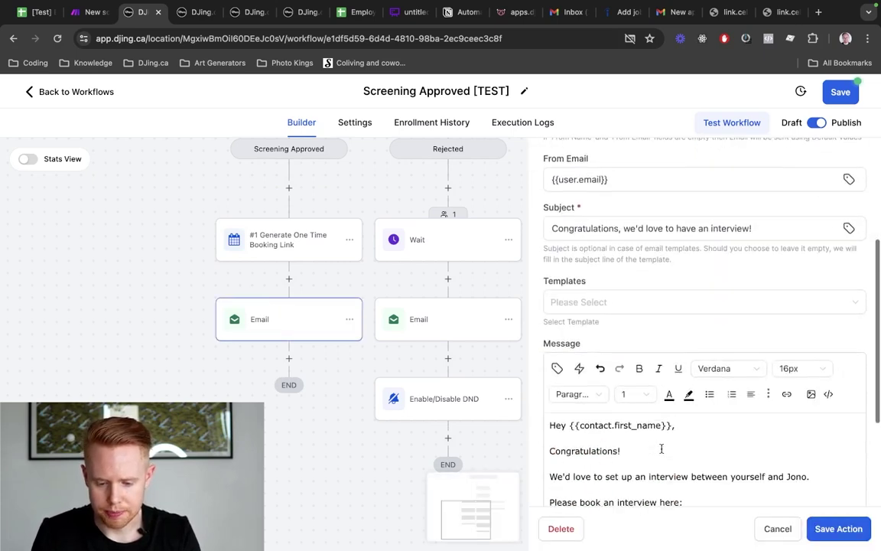
Replace the '//link to interview' placeholder with the one-time booking link custom value
scroll(639, 357, "down", 2)
left_click(652, 363)
key("Up")
key("super+shift+Right")
key("BackSpace")
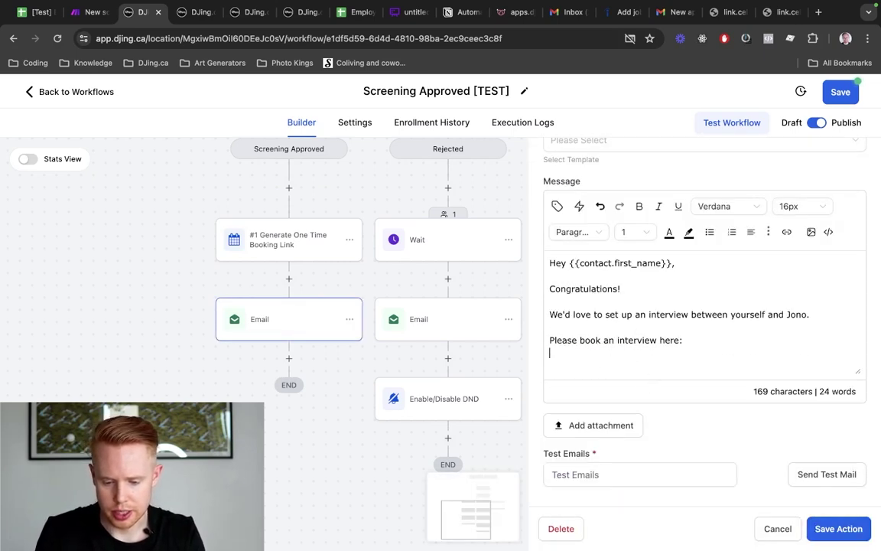
left_click(557, 205)
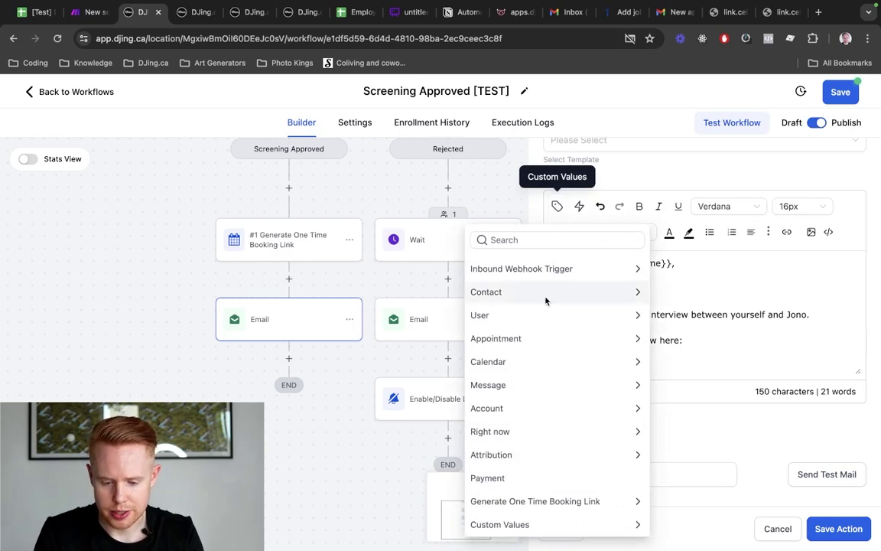
left_click(545, 502)
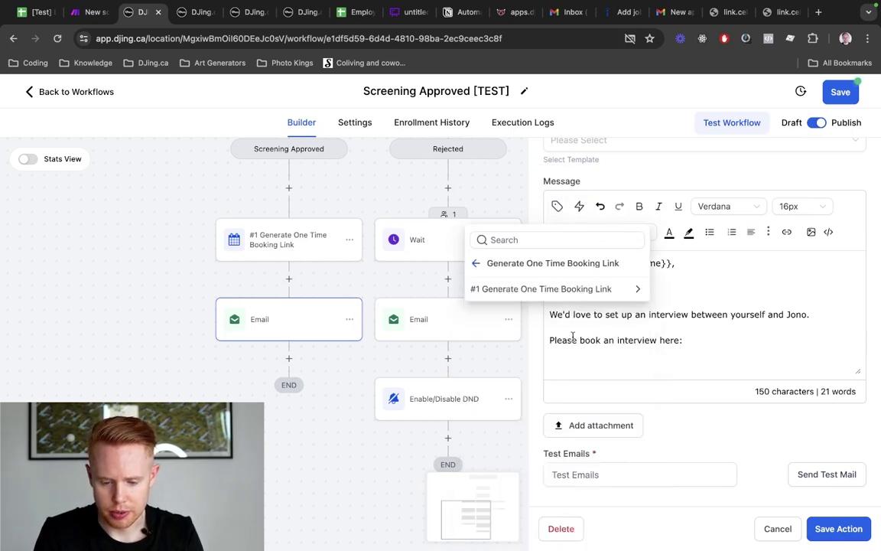
left_click(586, 288)
left_click(583, 288)
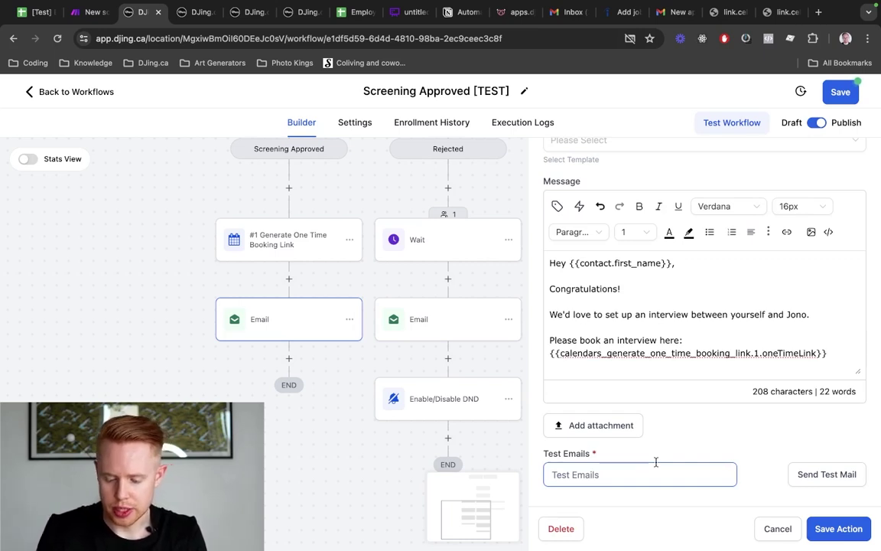
Append '&email=' followed by the contact's email merge field after the link
key("Return")
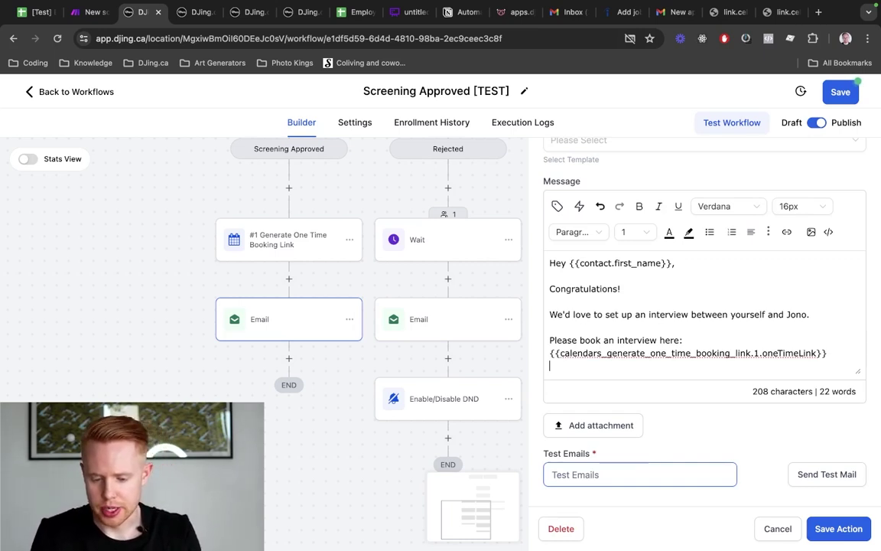
type("?emi")
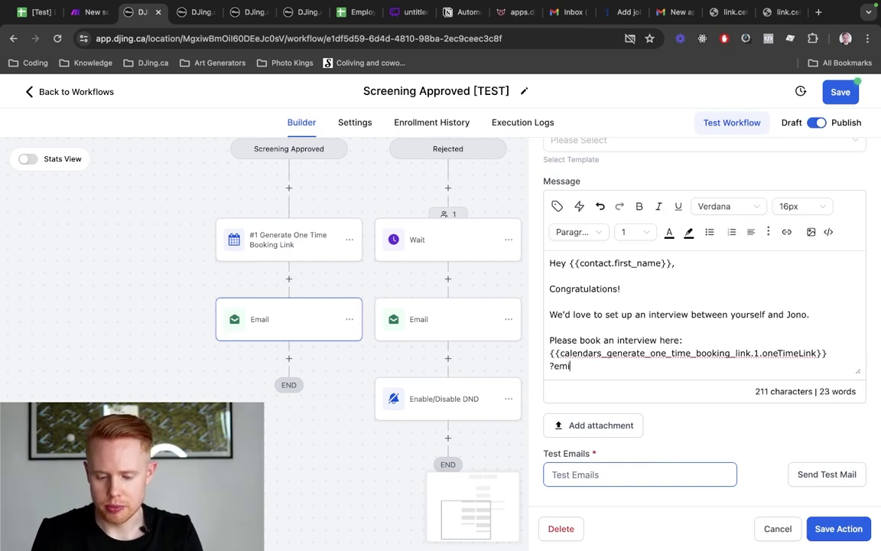
type("al=dfasd")
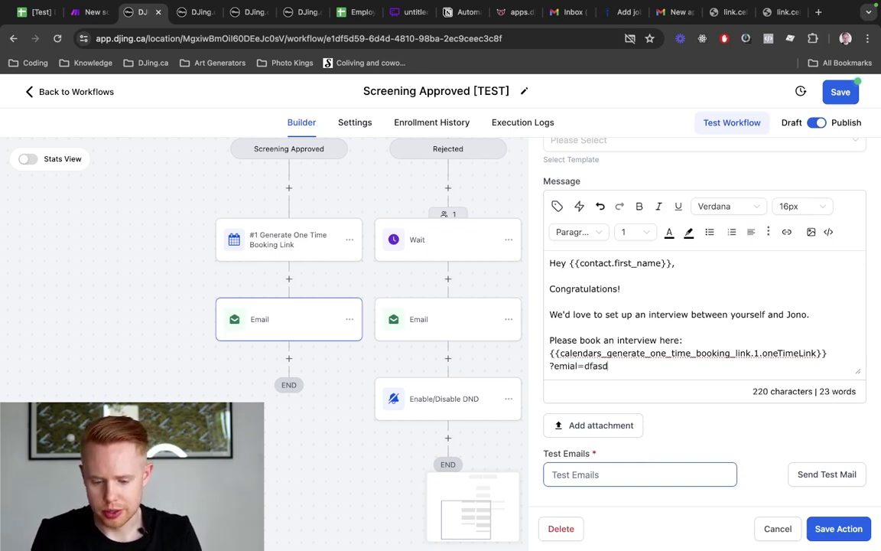
key("shift+super+Left")
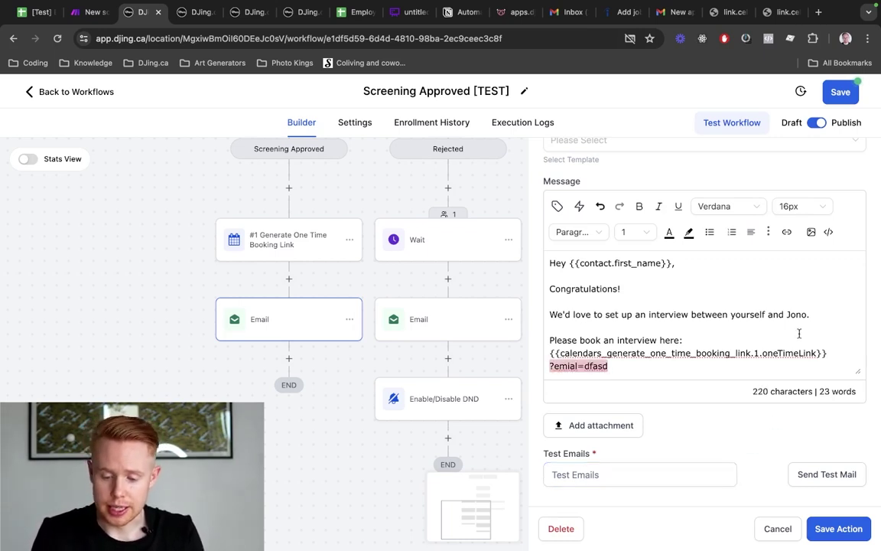
key("BackSpace")
type("&")
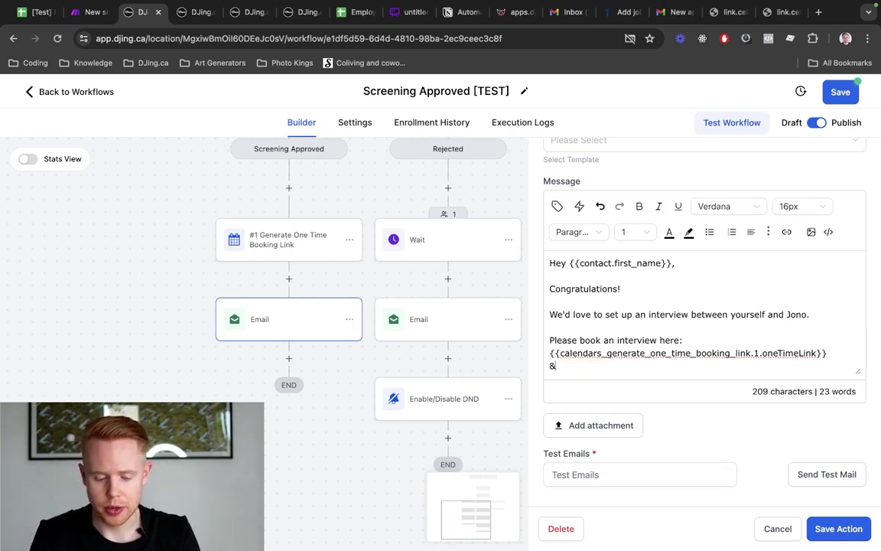
type("email")
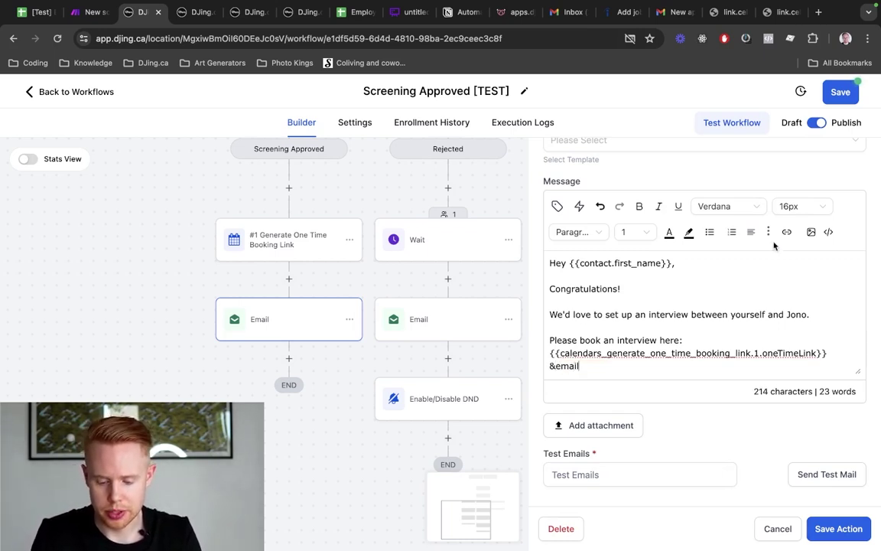
type("=")
left_click(557, 205)
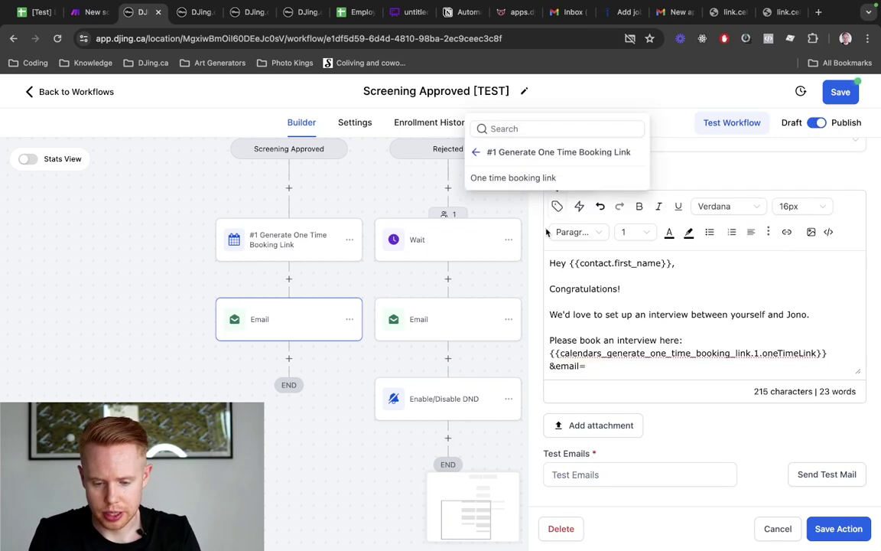
left_click(476, 151)
left_click(478, 150)
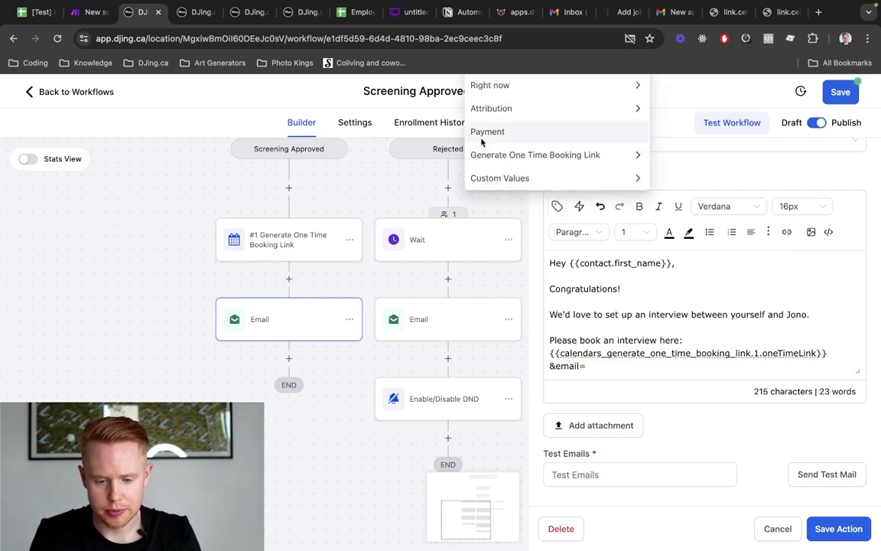
scroll(635, 211, "up", 2)
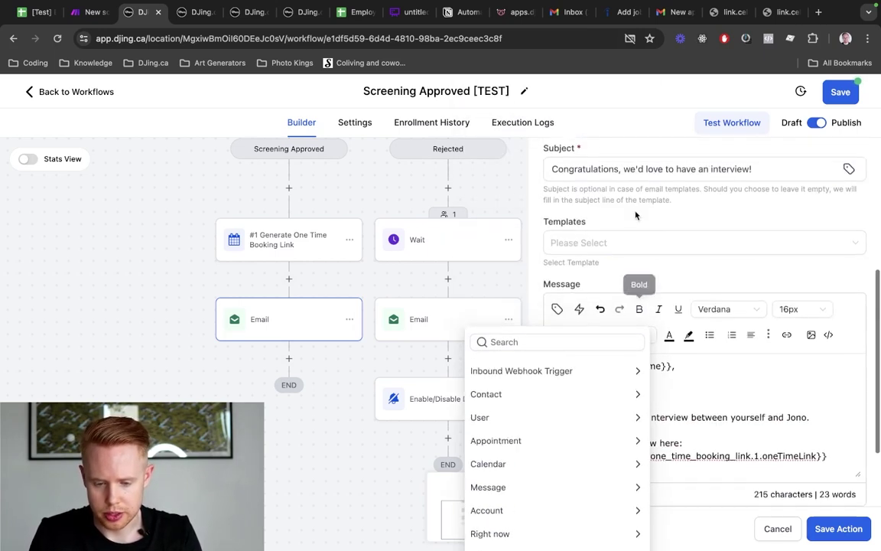
left_click(520, 390)
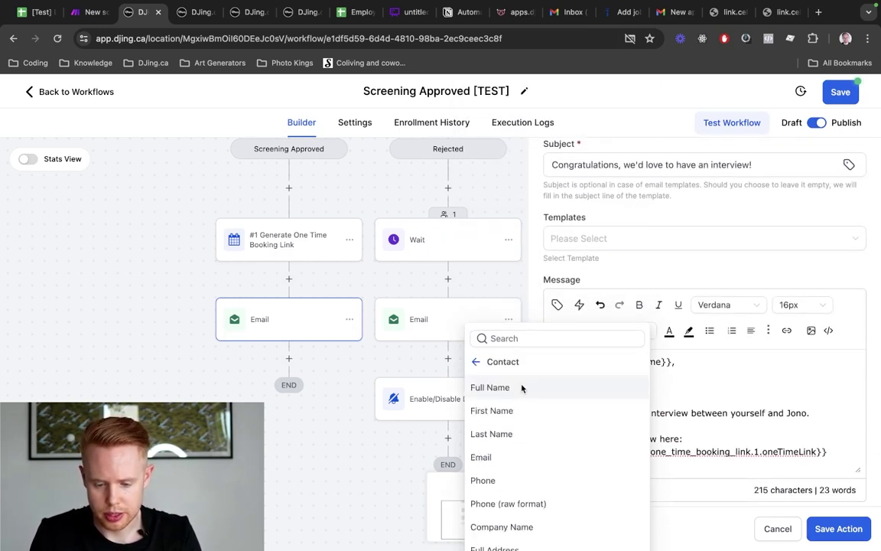
left_click(520, 458)
Add '&phone=' followed by the contact's phone merge field
type("&")
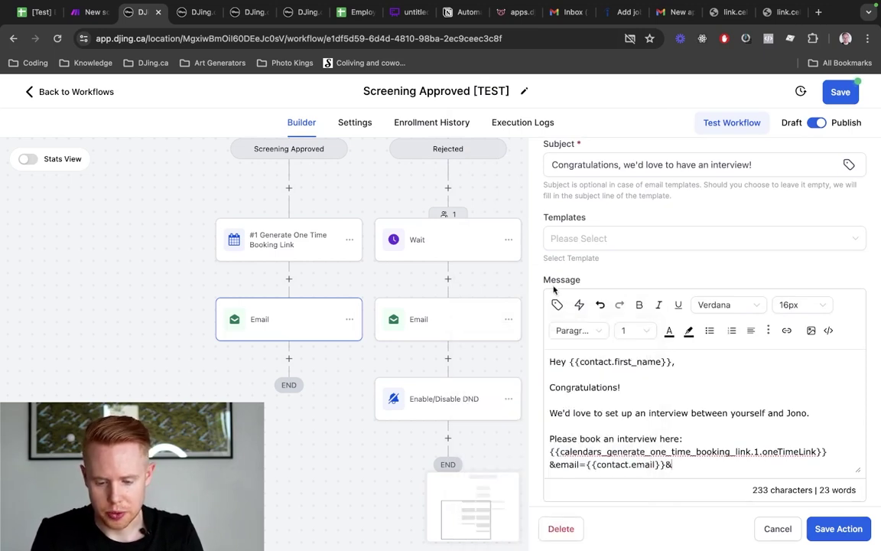
left_click(557, 305)
left_click(494, 480)
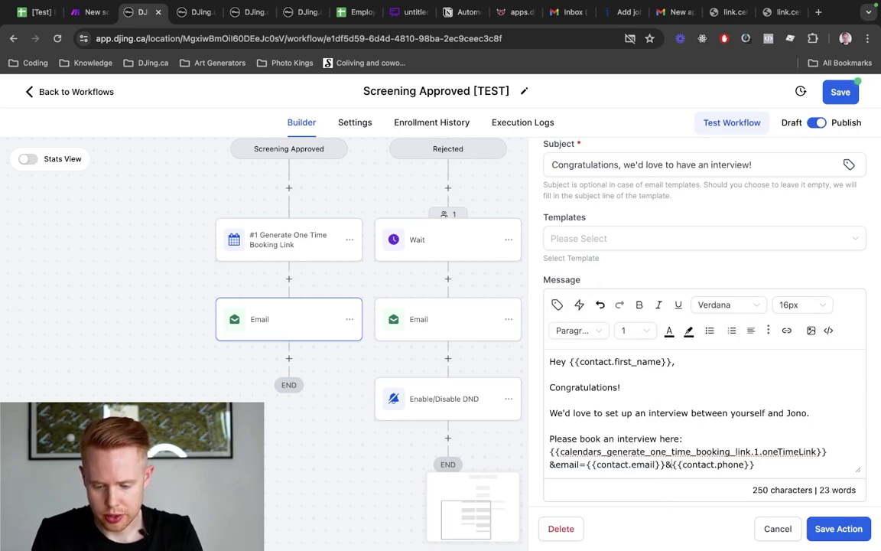
key("super+shift+Right")
key("super+c")
key("BackSpace")
type("phone=")
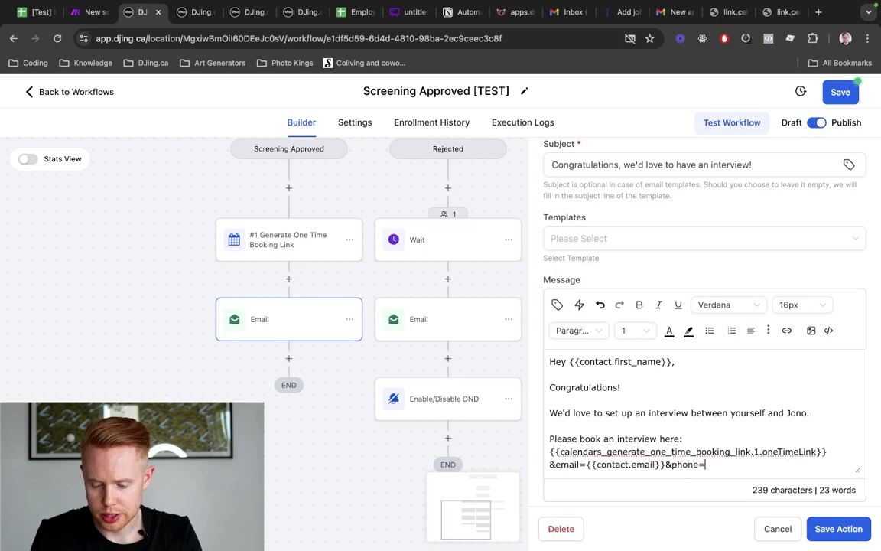
key("super+v")
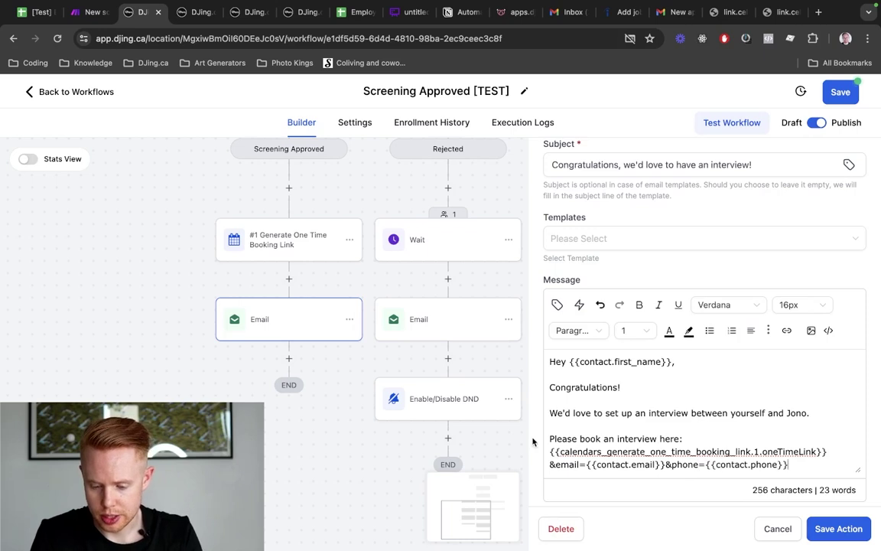
Add '&first_name=' and '&last_name=' with the contact's first and last name fields
type("&first_")
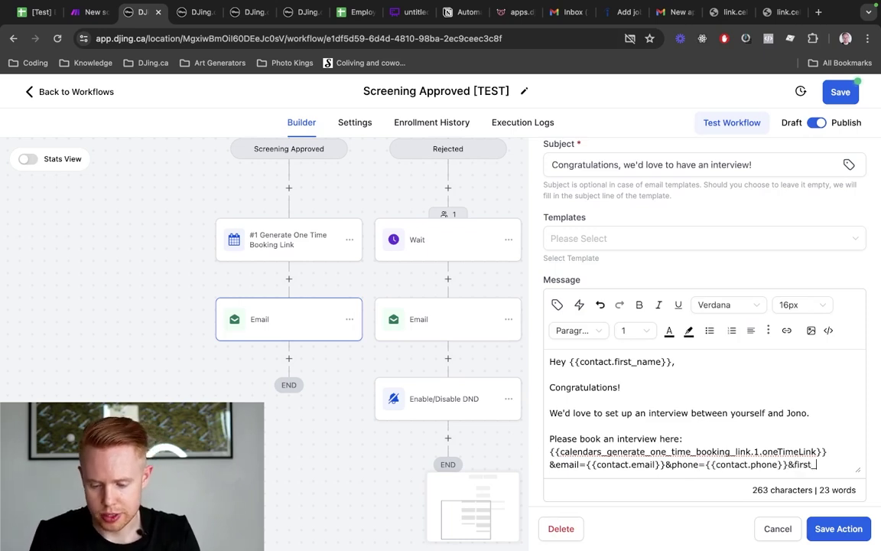
type("name=")
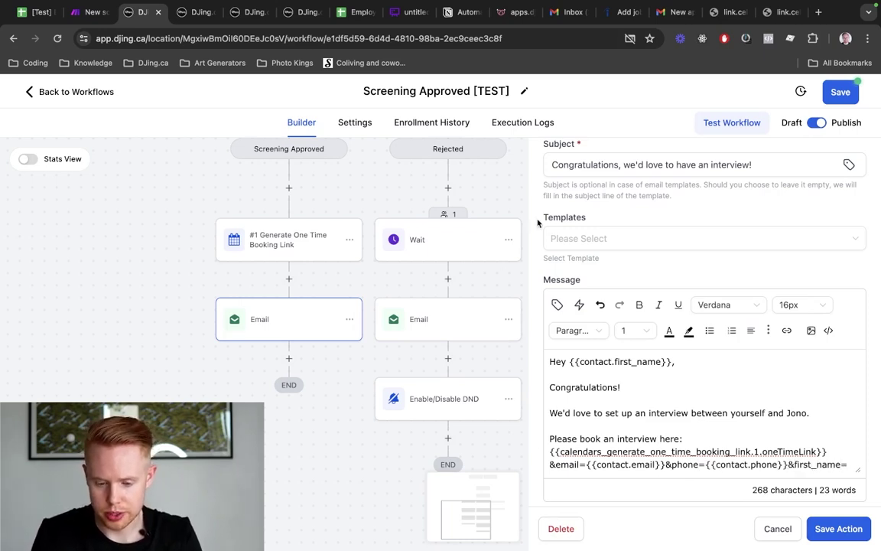
left_click(557, 305)
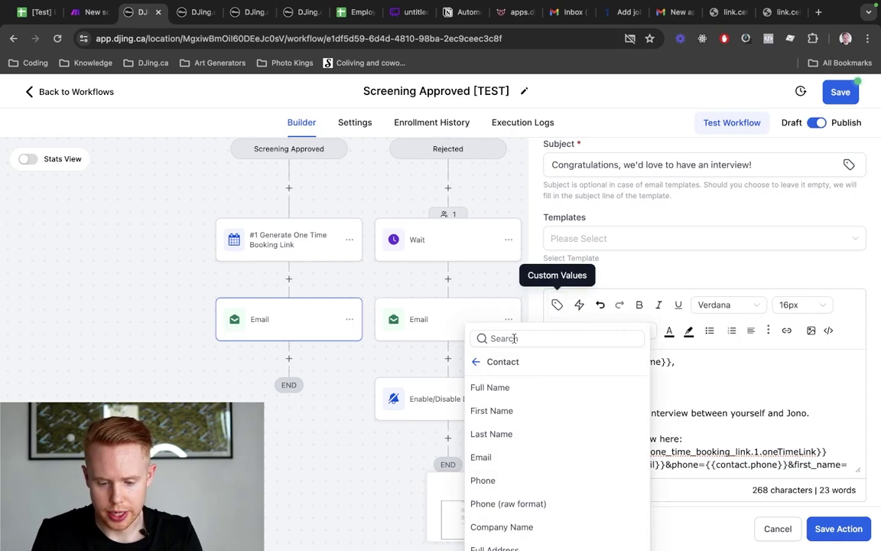
left_click(497, 410)
type("&")
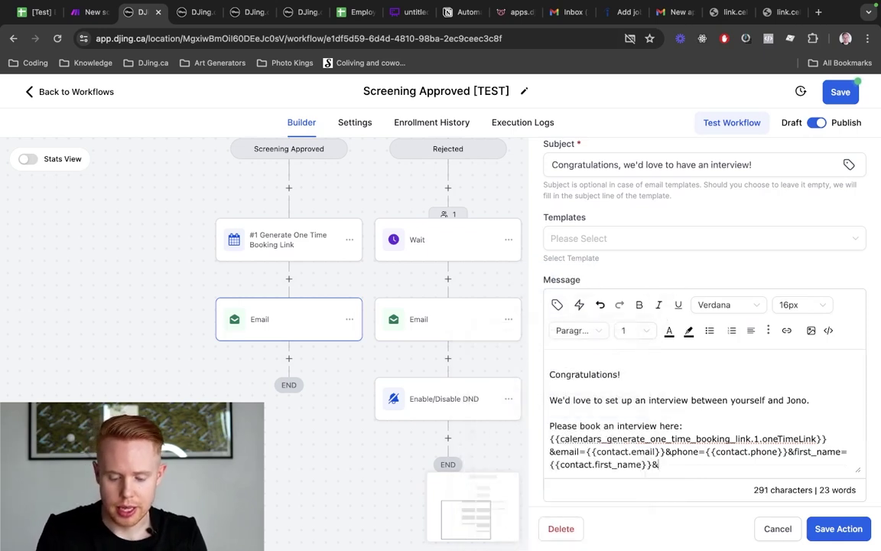
type("last_name=")
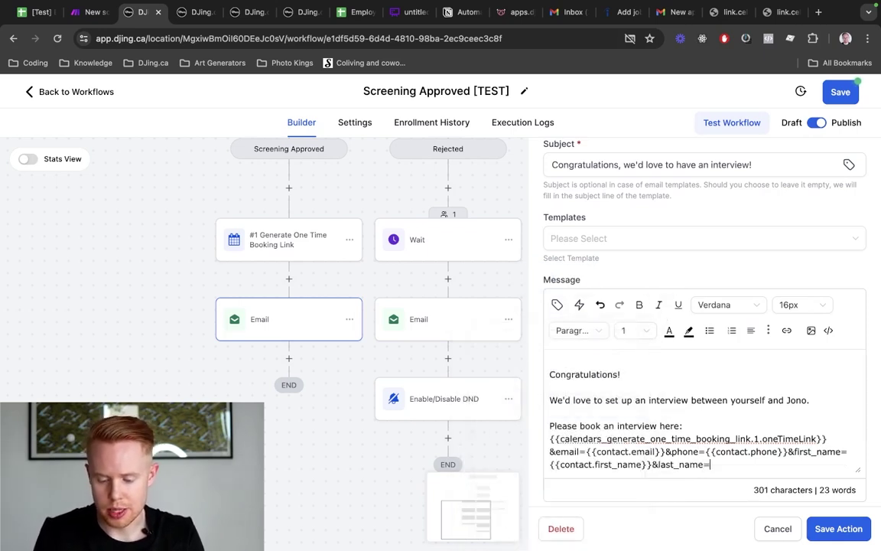
left_click(558, 305)
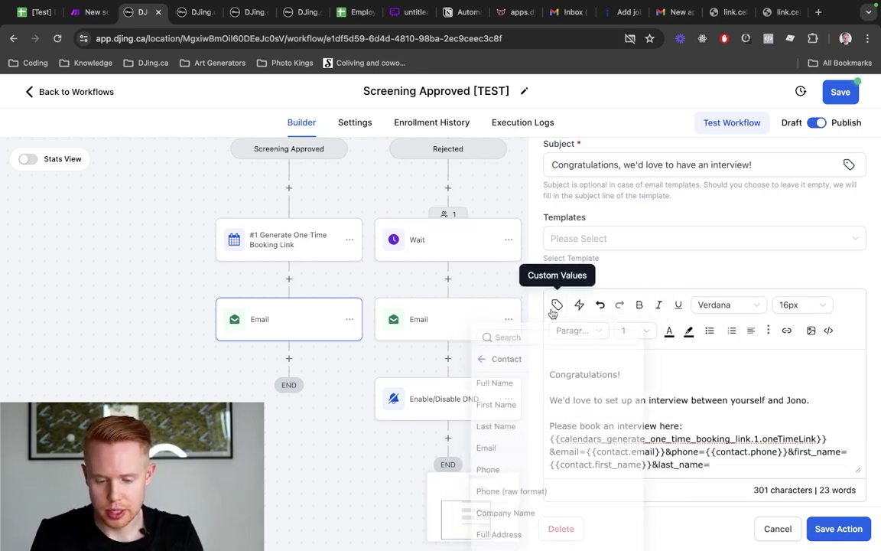
left_click(514, 437)
Save the email step and the workflow, then go to the Employee Hire sheet
scroll(728, 425, "down", 1)
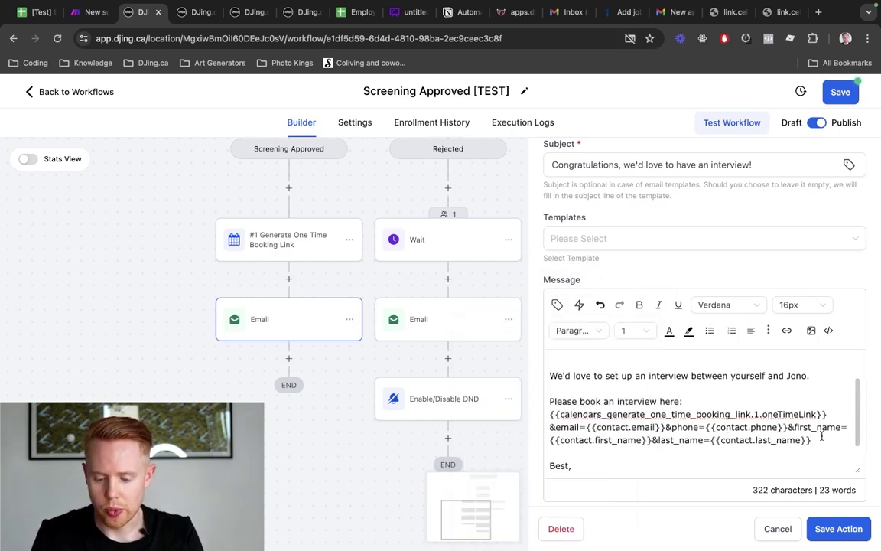
left_click_drag(814, 440, 544, 416)
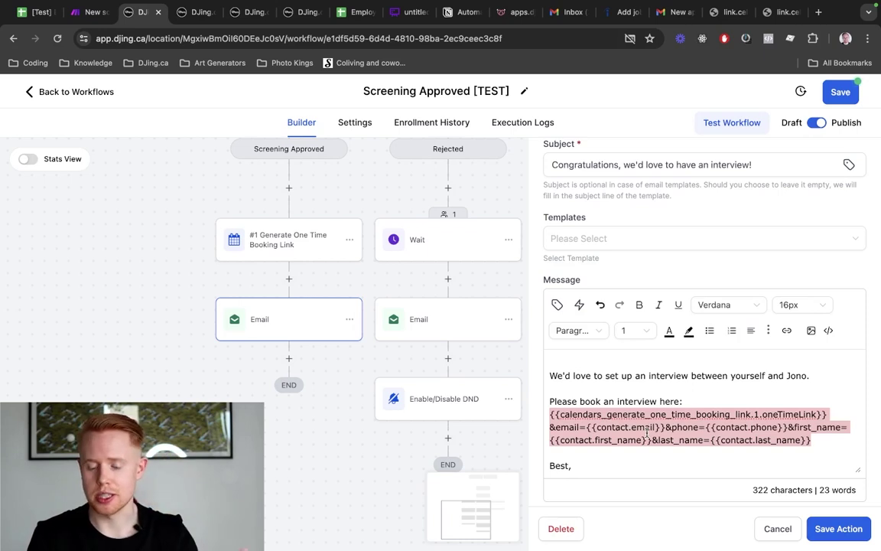
left_click(839, 528)
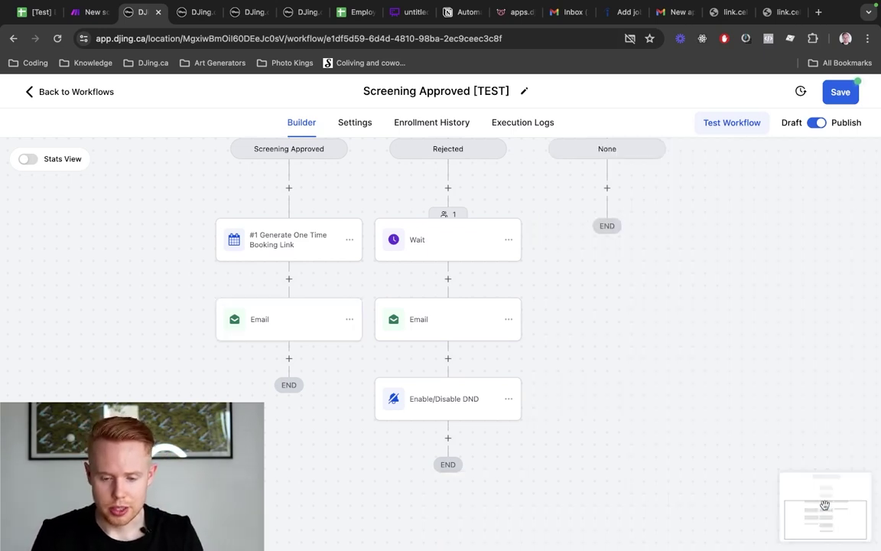
left_click(841, 93)
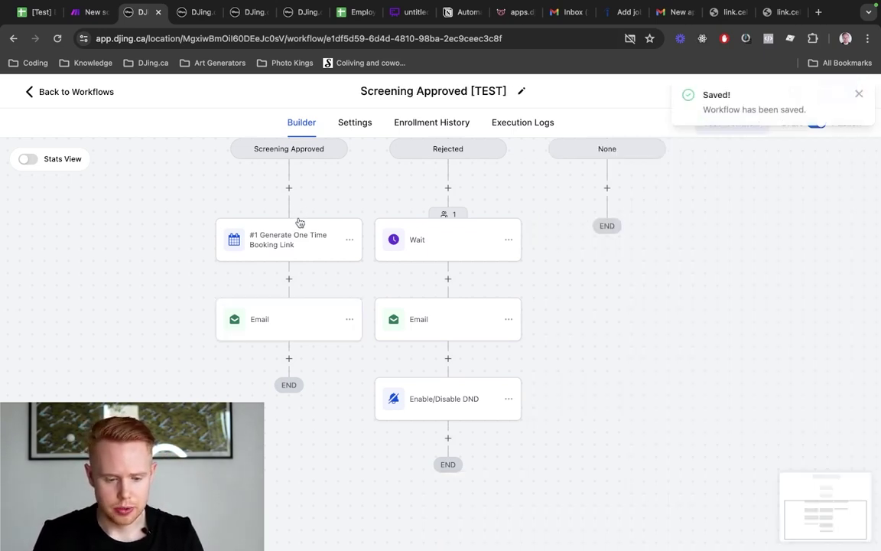
scroll(301, 234, "up", 3)
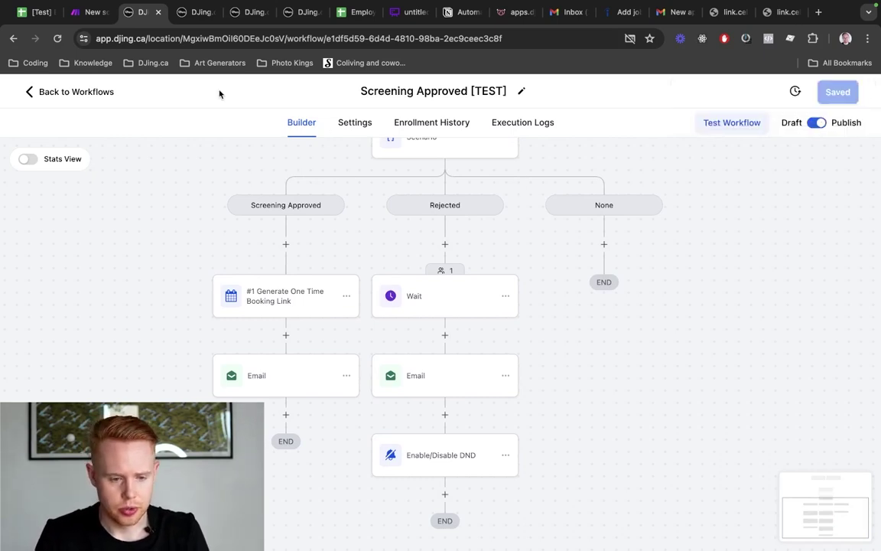
key("ctrl+shift+Tab")
key("ctrl+shift+Tab")
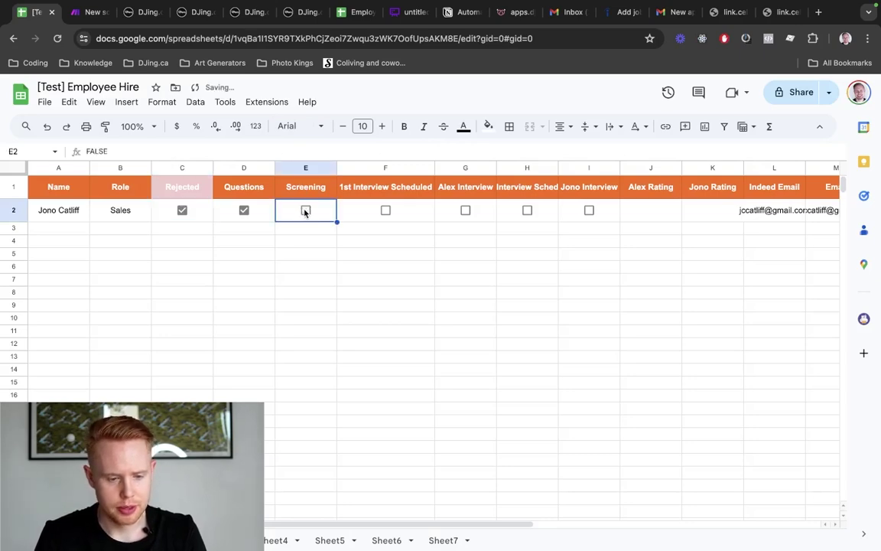
Run the Make scenario and tick the candidate's Screening checkbox in E2
left_click(86, 11)
left_click(86, 383)
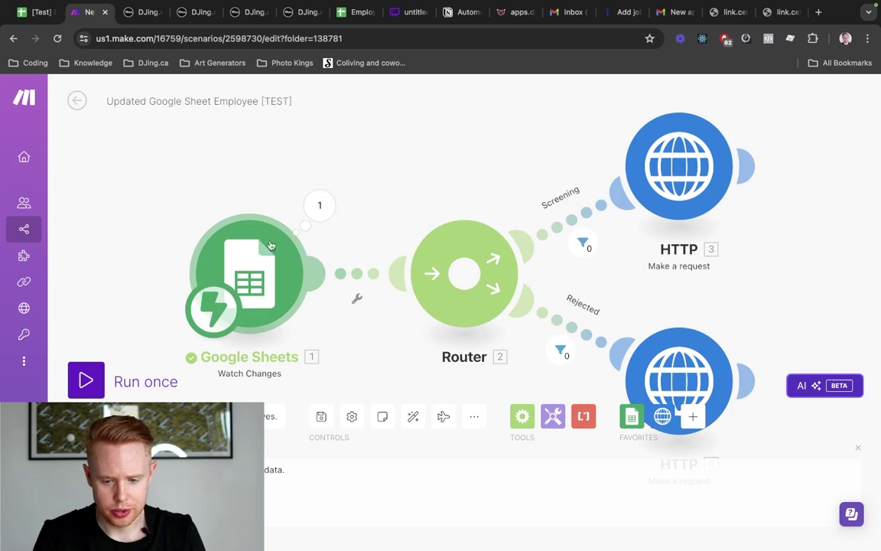
left_click(86, 380)
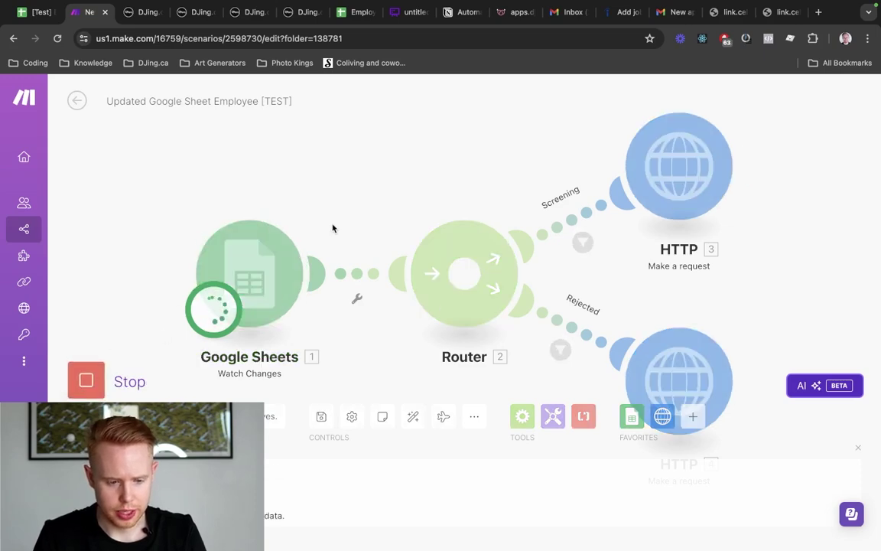
key("ctrl+shift+Tab")
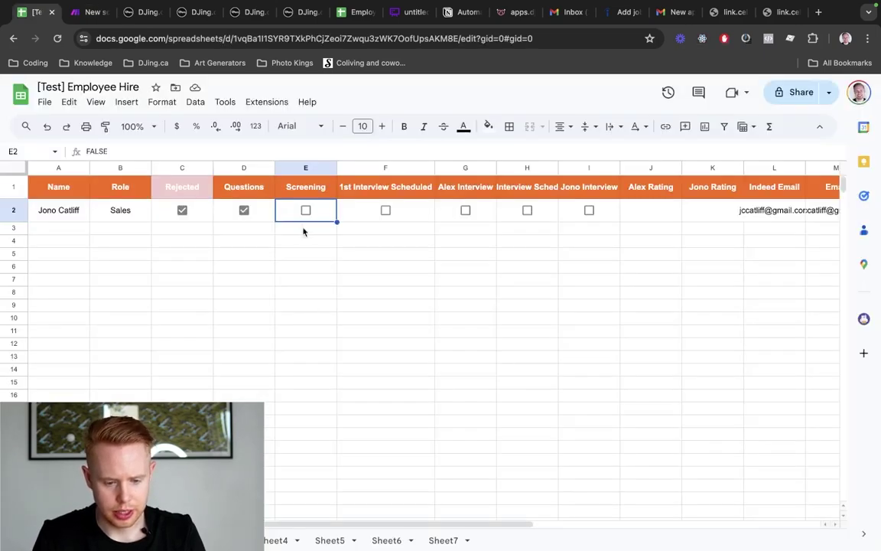
left_click(305, 210)
key("ctrl+Tab")
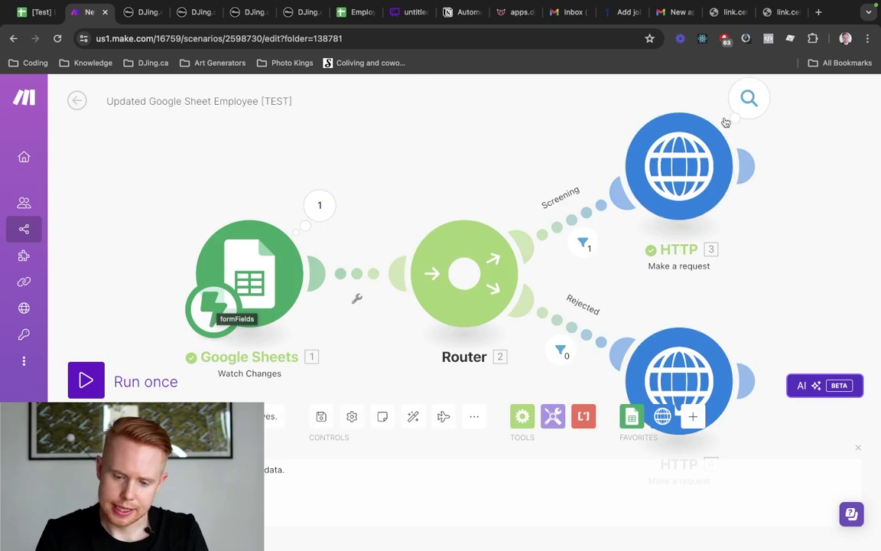
Go back through the HighLevel workflow to the test contact's conversation page
key("ctrl+Tab")
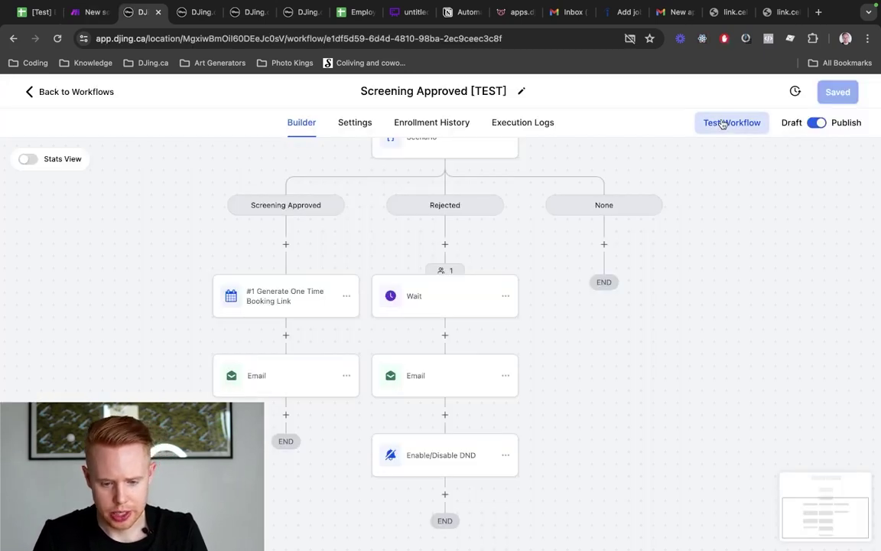
scroll(512, 206, "up", 7)
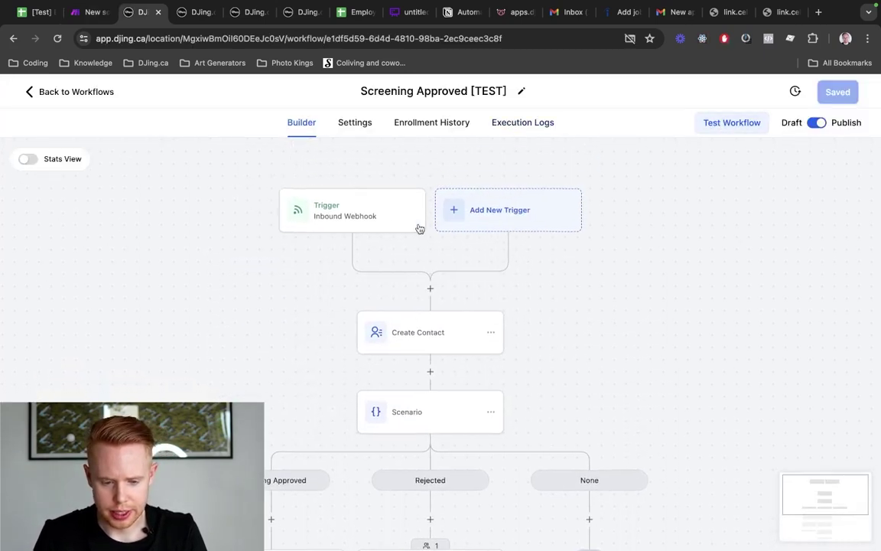
scroll(408, 287, "down", 2)
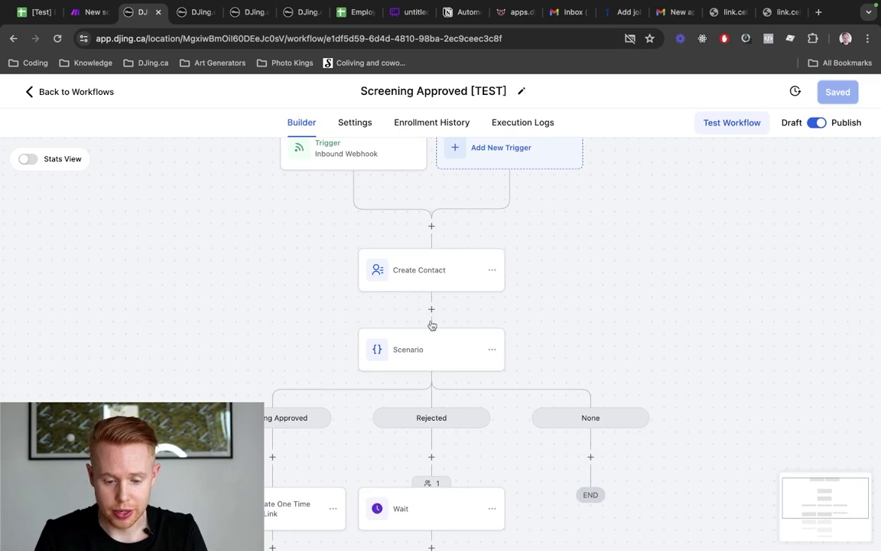
scroll(547, 245, "down", 3)
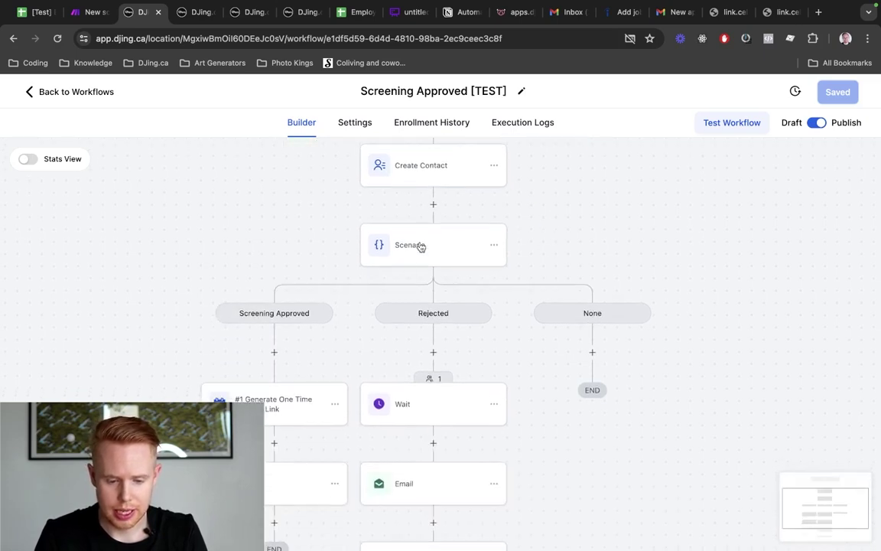
scroll(280, 310, "down", 1)
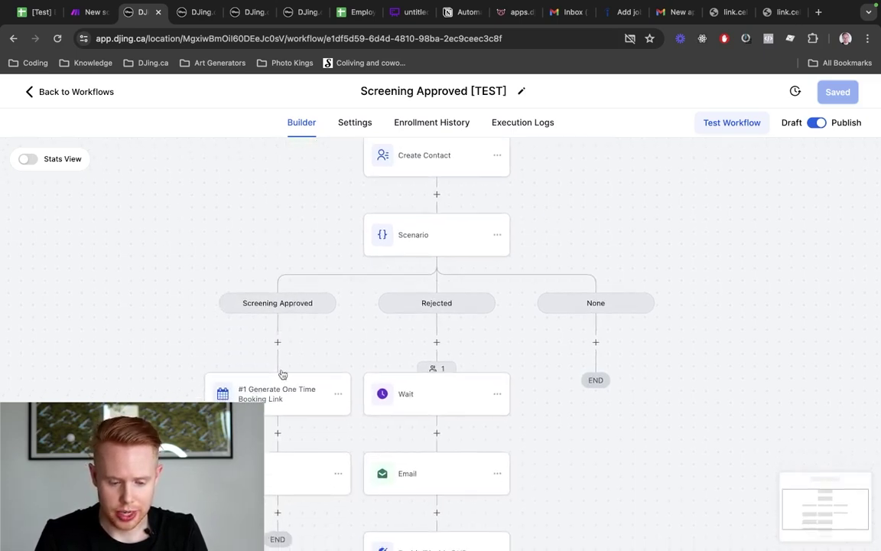
scroll(283, 364, "down", 2)
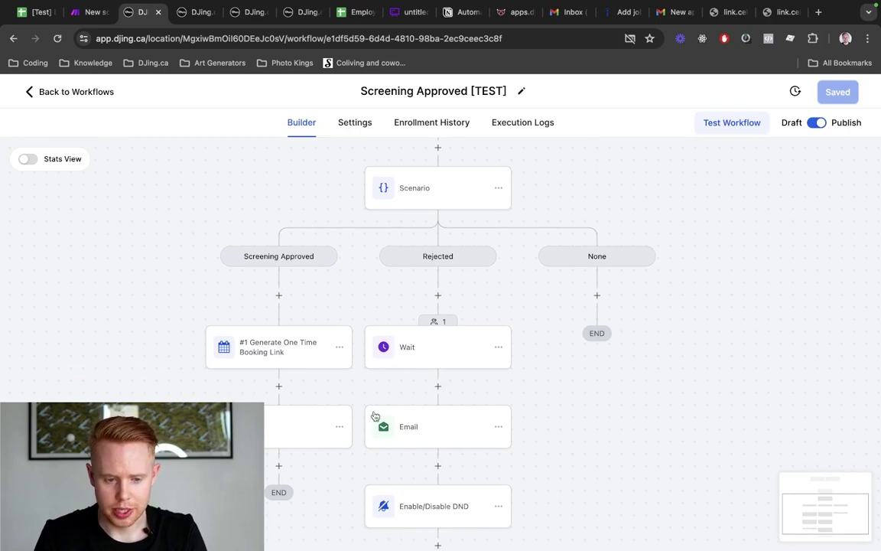
key("ctrl+Tab")
key("ctrl+Tab")
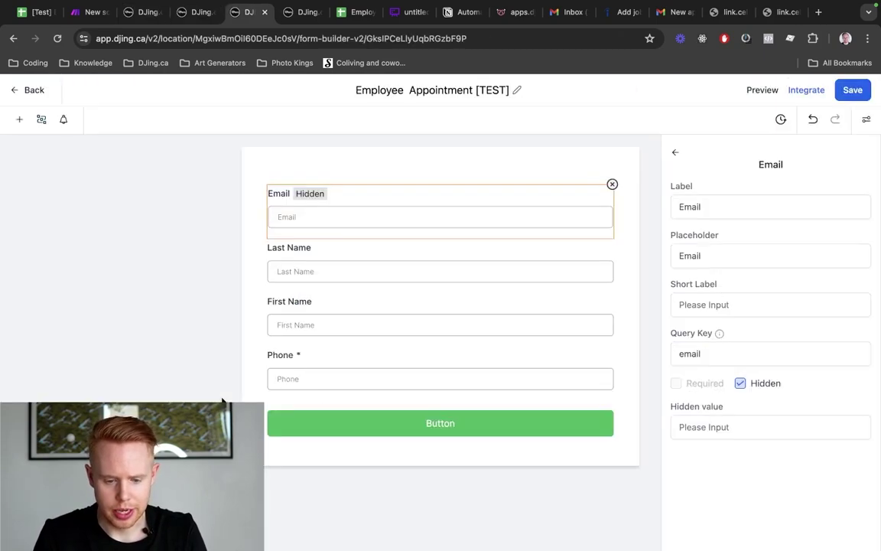
key("ctrl+Tab")
Expand the latest Congratulations email and review its body
scroll(432, 349, "down", 5)
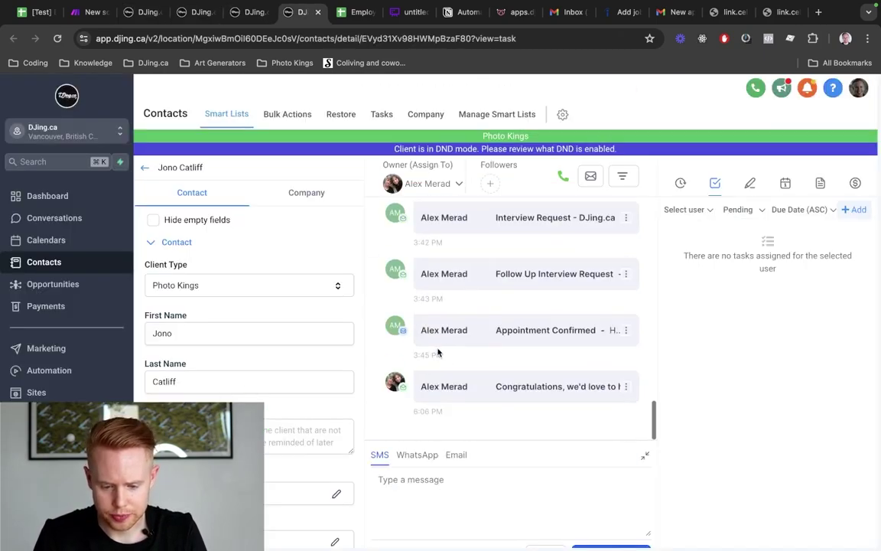
left_click(501, 397)
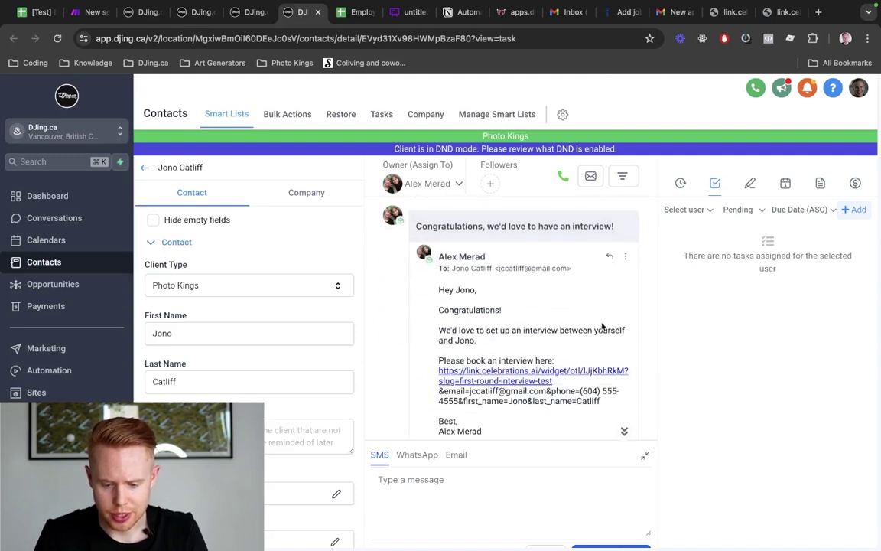
scroll(429, 345, "down", 1)
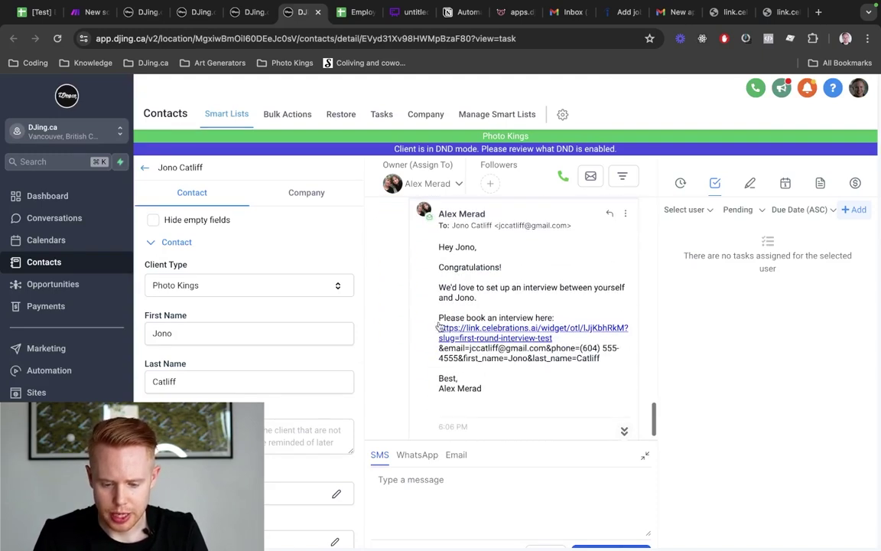
double_click(467, 297)
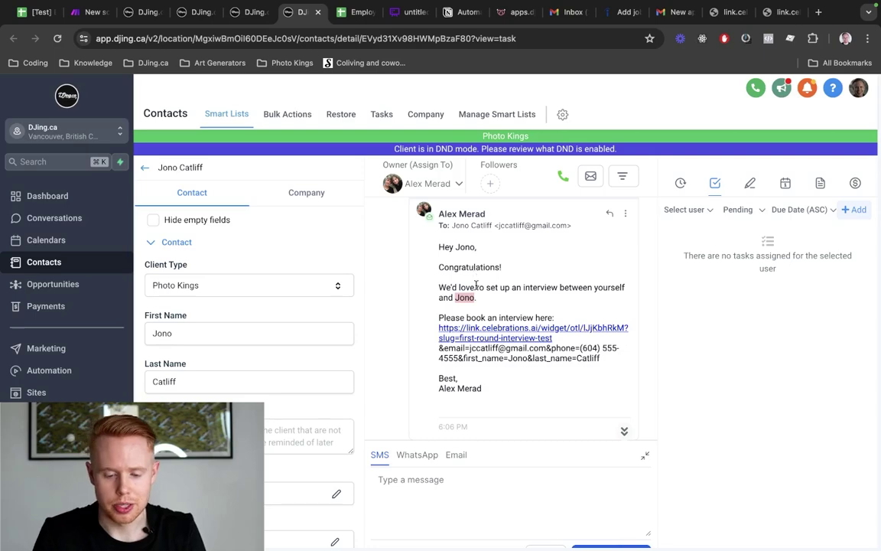
scroll(467, 290, "down", 1)
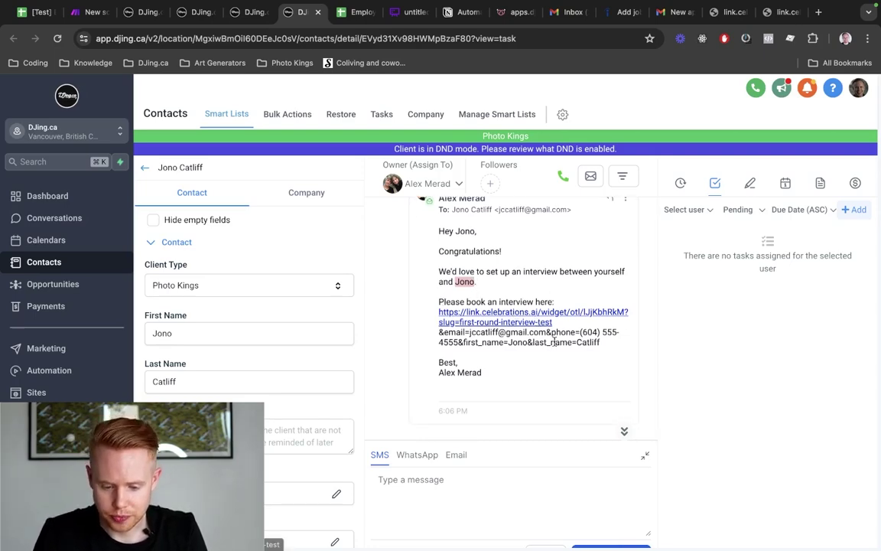
scroll(571, 373, "up", 5)
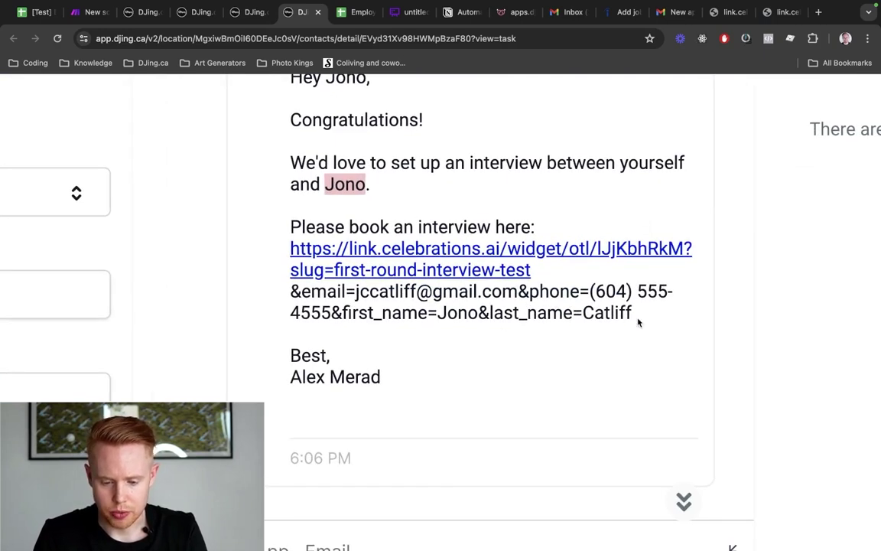
Copy the full booking link with contact parameters and paste it into a new tab
left_click_drag(639, 322, 293, 293)
left_click_drag(635, 313, 290, 256)
key("ctrl+c")
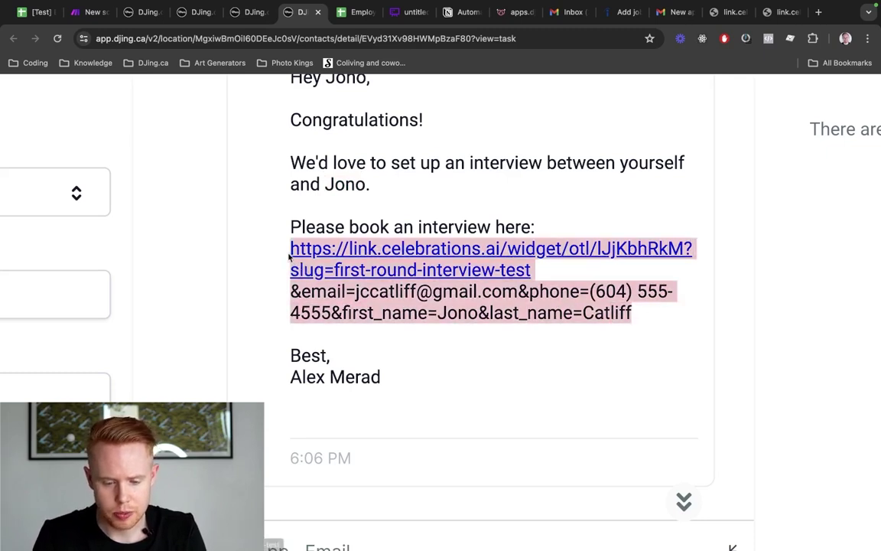
key("ctrl+t")
key("ctrl+v")
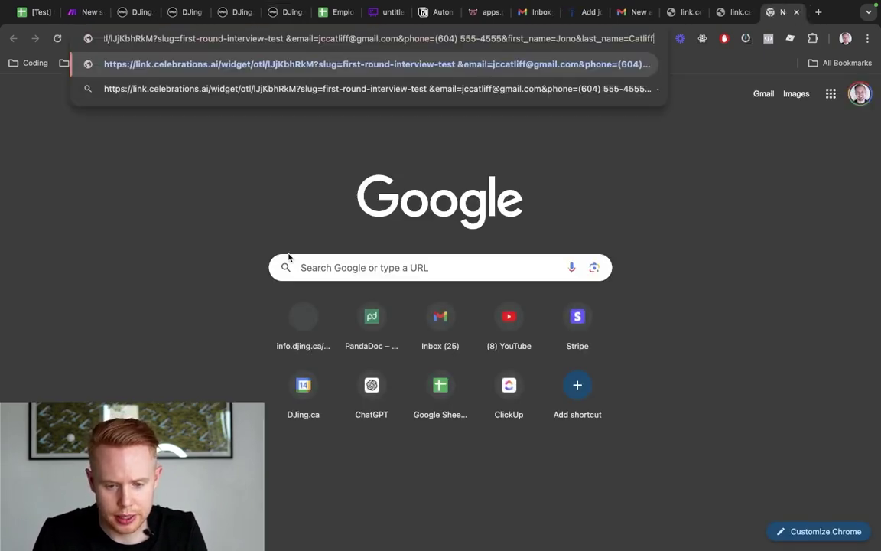
Load the booking link and select the 11:30 AM slot on June 17
key("Return")
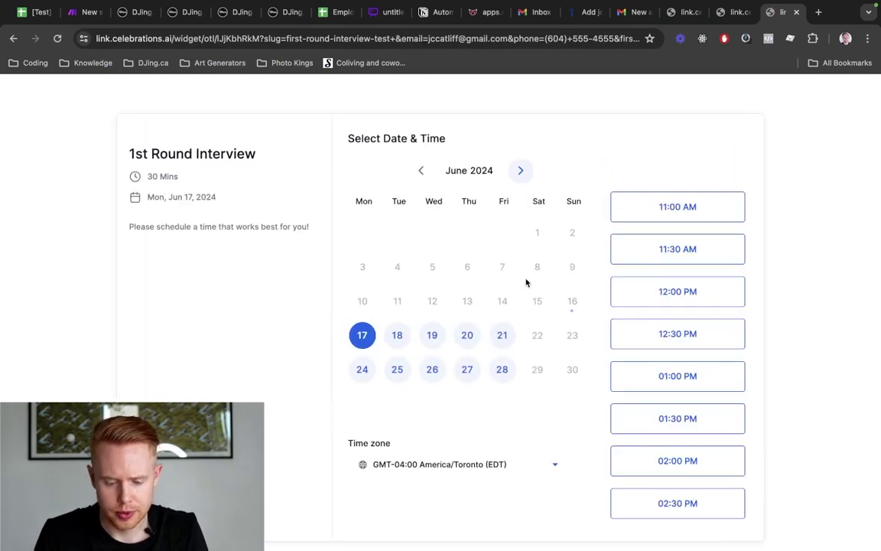
left_click(673, 250)
left_click(715, 249)
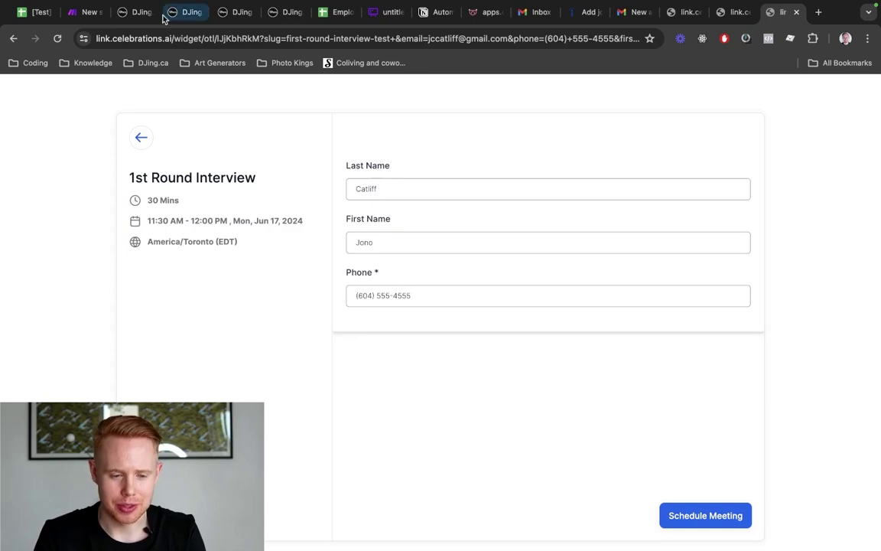
Test the link from the sent email, close that tab, and return to the workflow
left_click(134, 23)
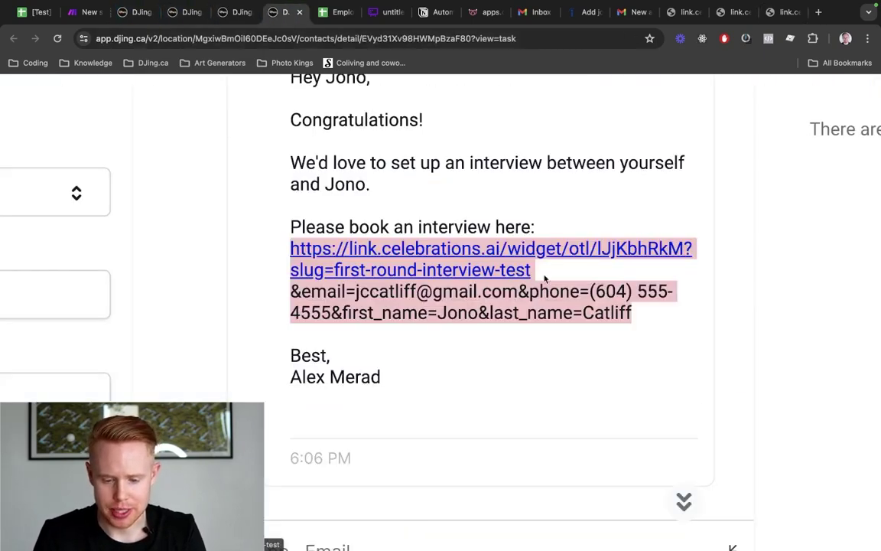
left_click(493, 272)
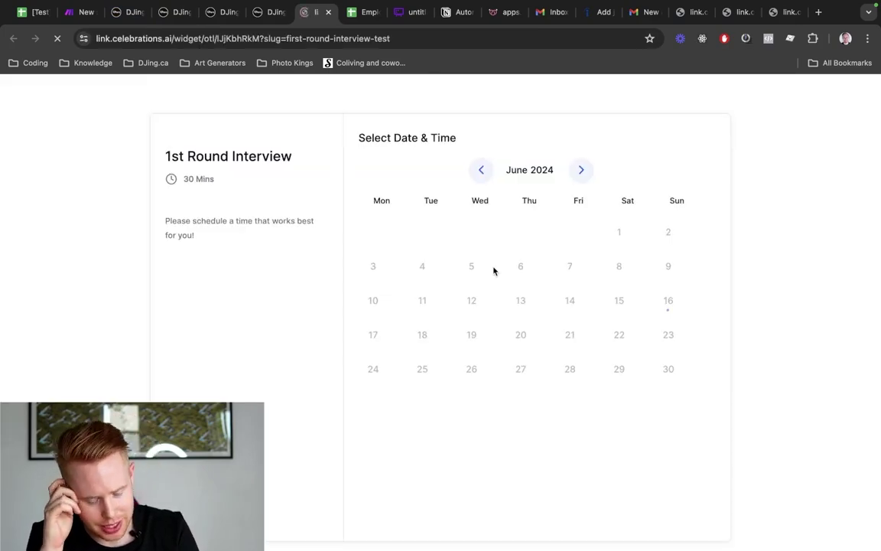
key("super+w")
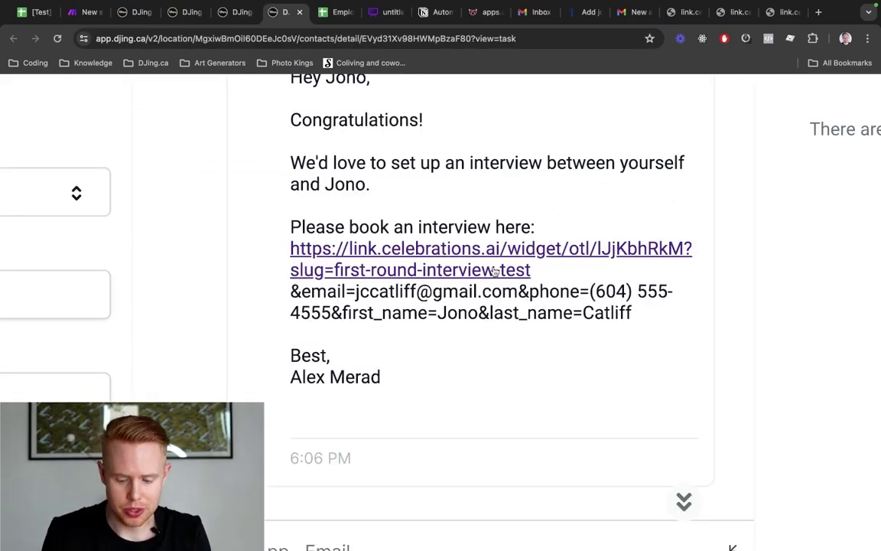
key("ctrl+shift+Tab")
key("ctrl+shift+Tab")
key("ctrl+shift+Tab")
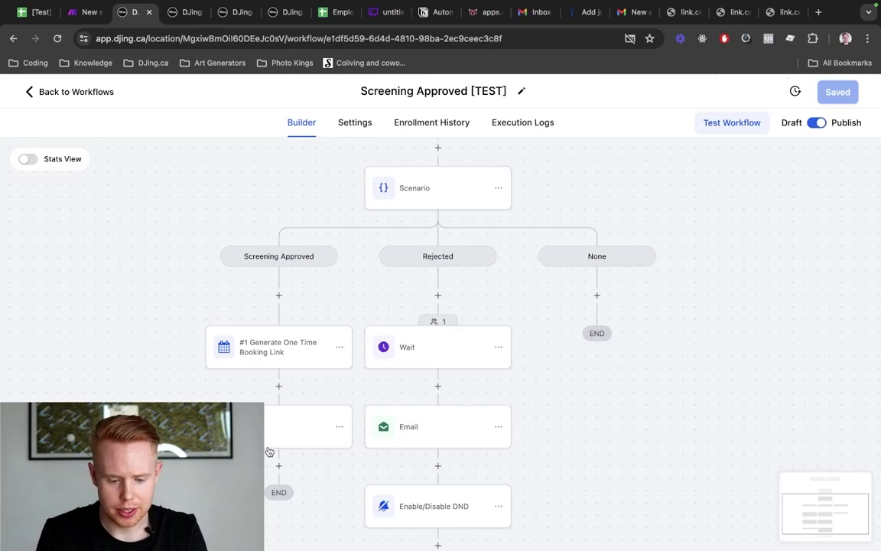
In the approval email, join the parameters onto the booking-link line and select the whole link
left_click(271, 440)
scroll(747, 417, "down", 5)
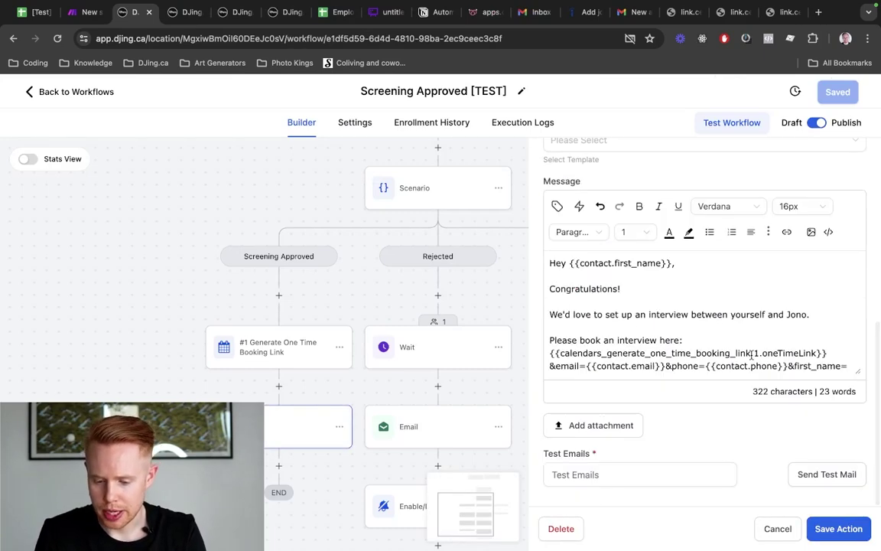
scroll(752, 353, "down", 2)
left_click_drag(812, 338, 747, 338)
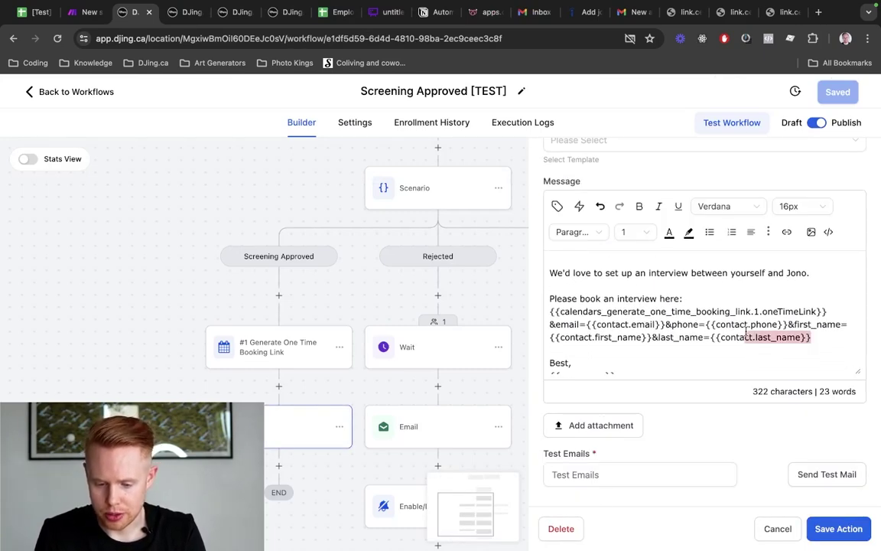
left_click(548, 323)
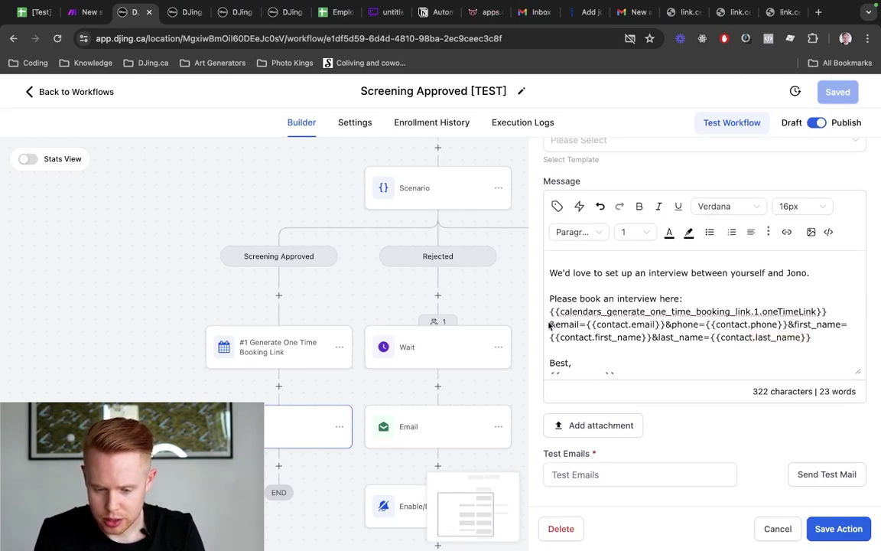
key("BackSpace")
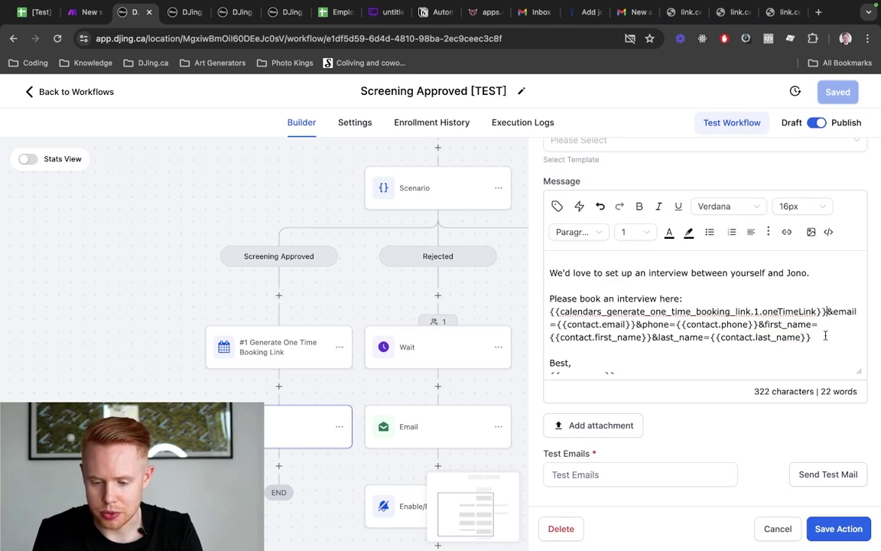
left_click_drag(825, 335, 548, 319)
key("super+c")
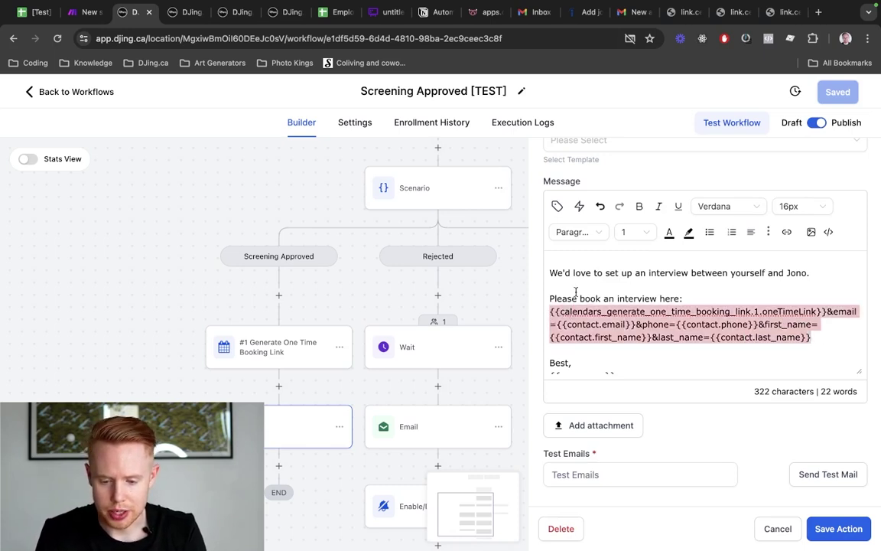
Turn the selection into a link to the pasted URL opening in a new window, and save
left_click(786, 232)
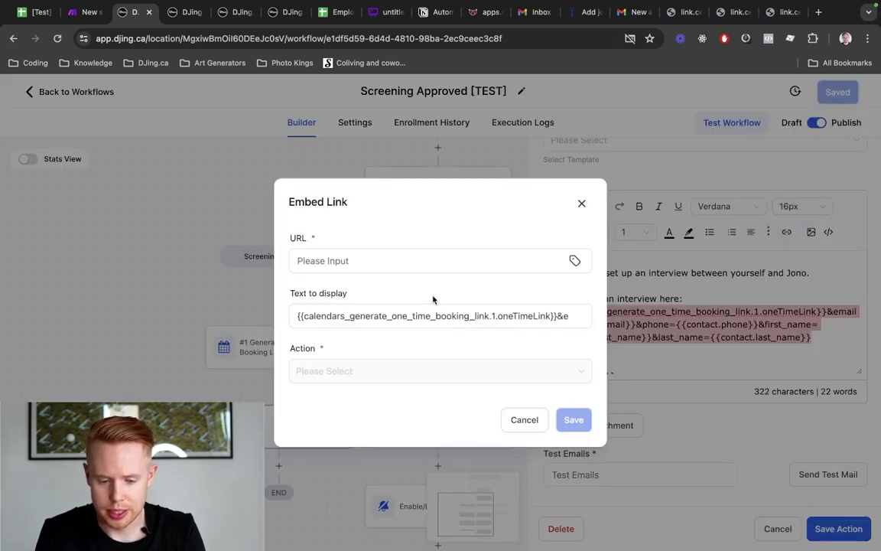
left_click(415, 257)
key("super+v")
left_click(435, 372)
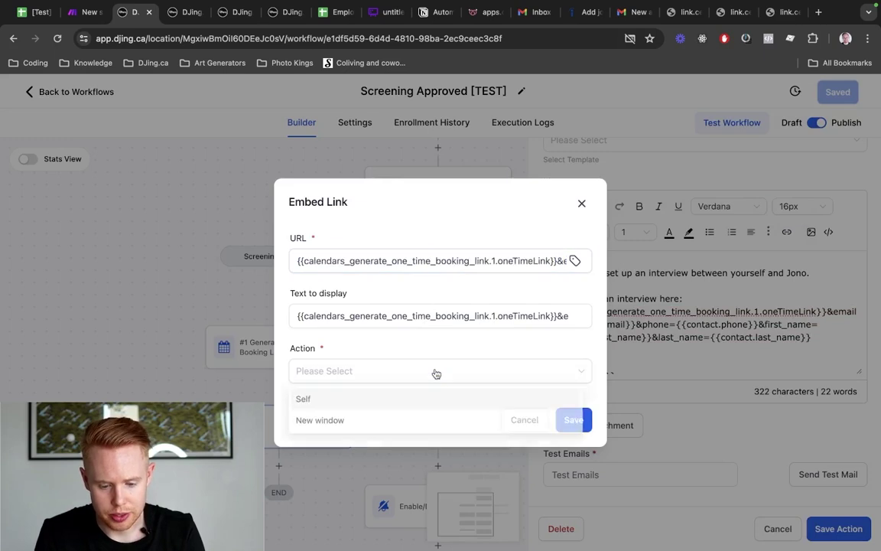
left_click(394, 421)
left_click(574, 420)
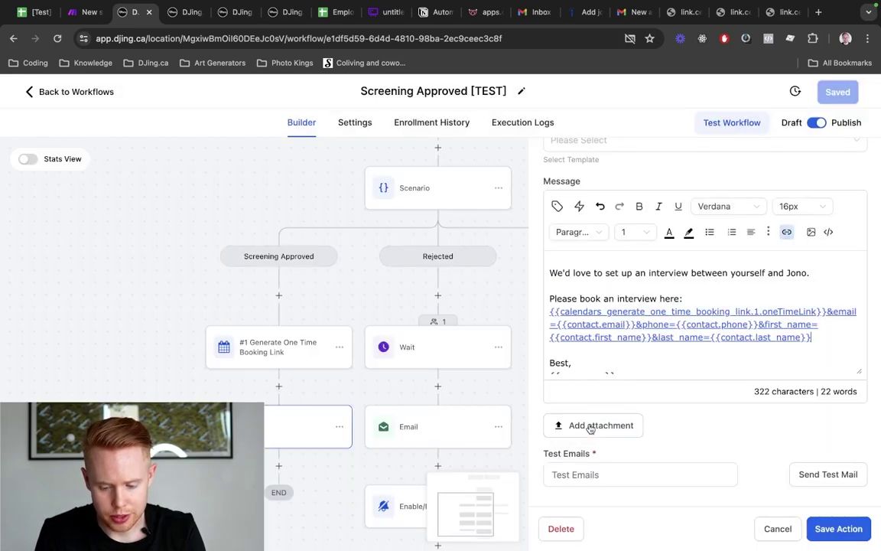
left_click(838, 529)
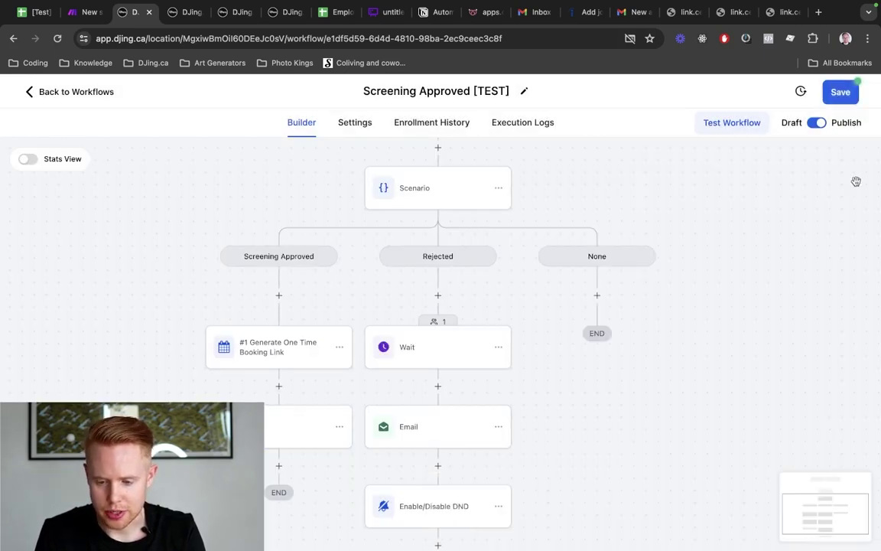
left_click(837, 92)
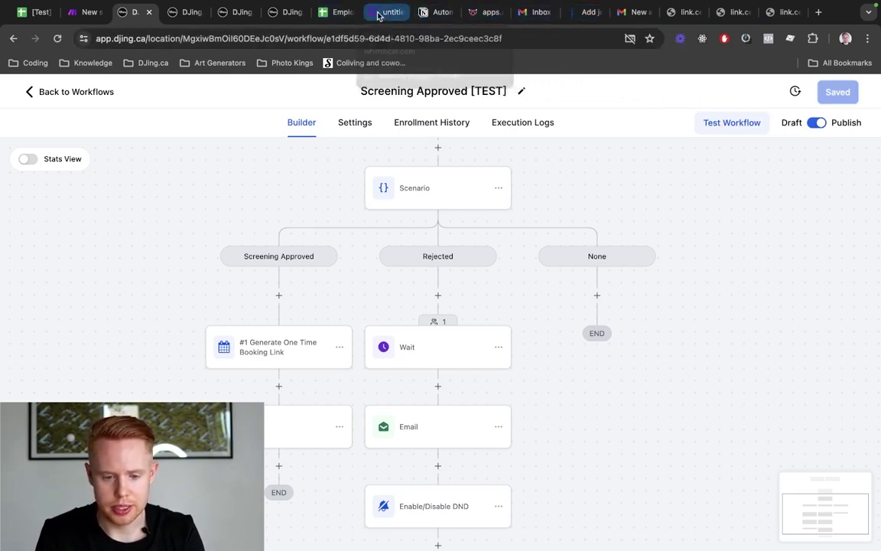
Switch to the Whimsical hiring-process flowchart
left_click(383, 12)
scroll(443, 316, "left", 10)
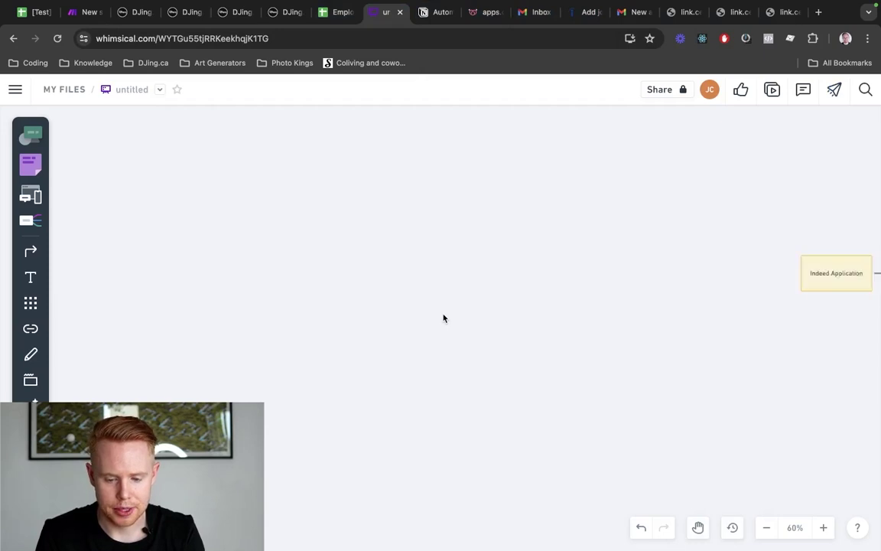
scroll(443, 316, "right", 10)
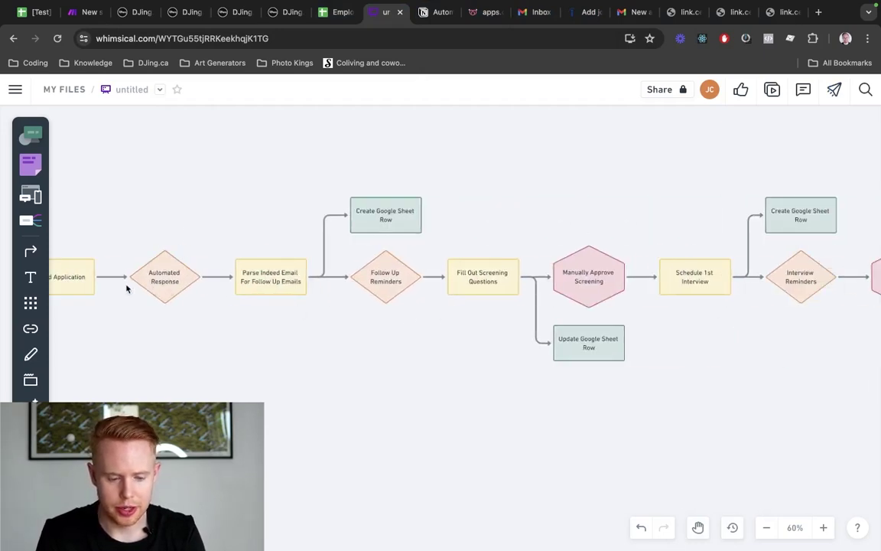
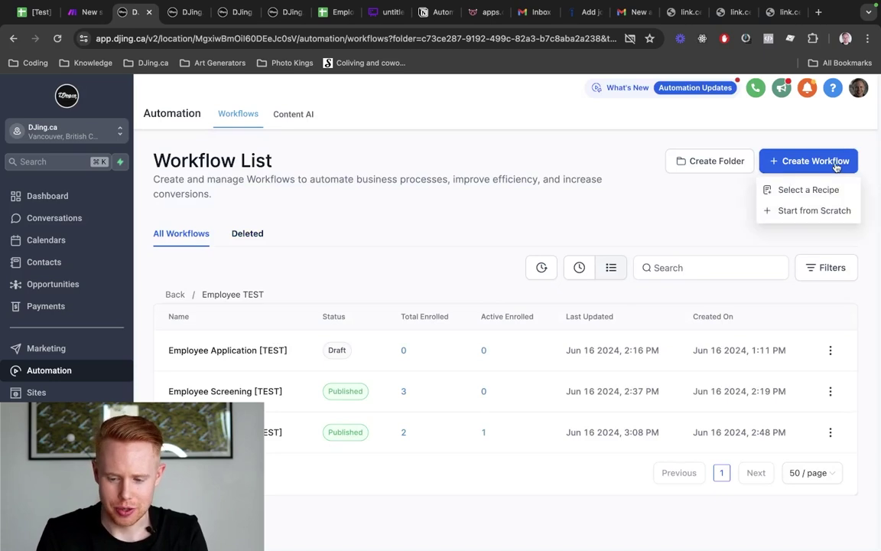
Create a blank workflow from scratch and title it 'Interview Request #1'
left_click(804, 211)
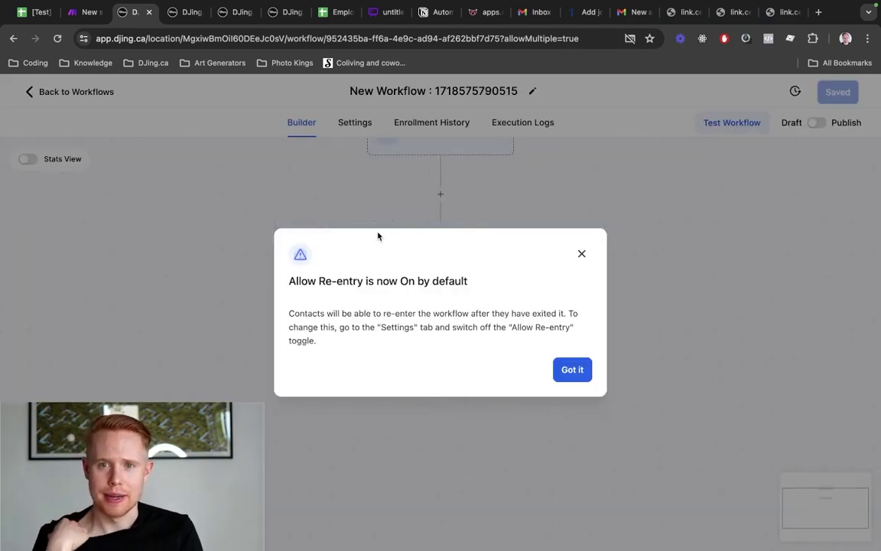
left_click(566, 371)
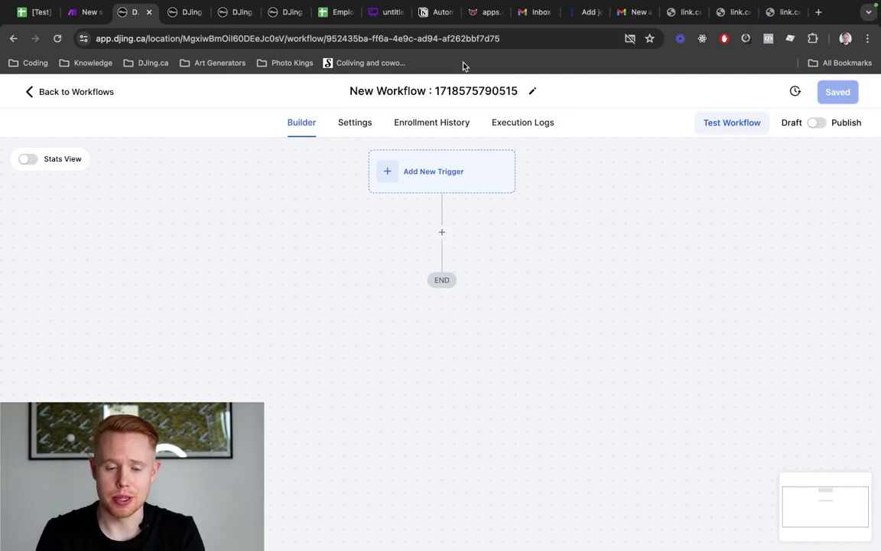
left_click(461, 87)
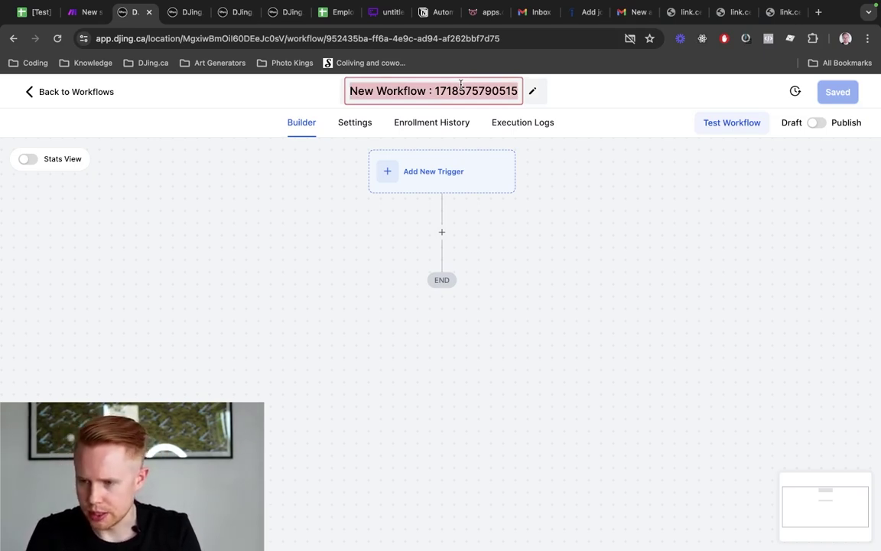
type("Interview ")
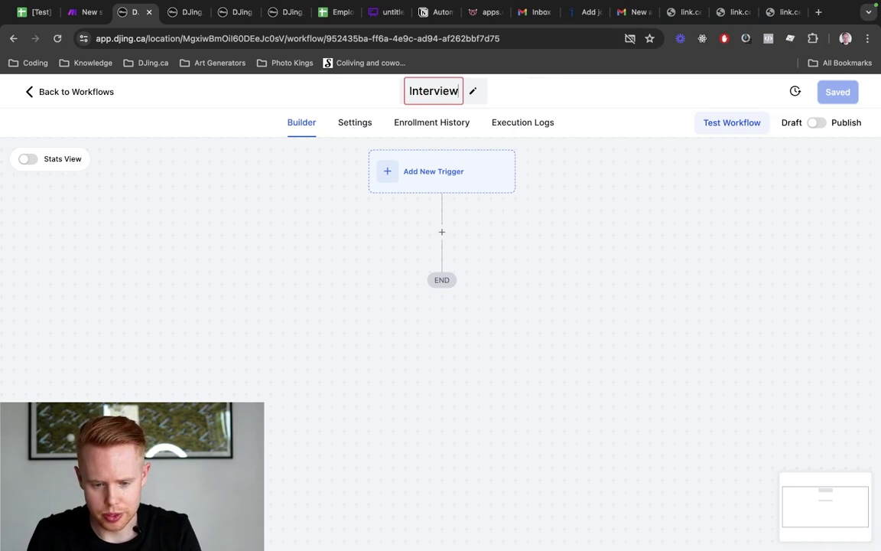
type("Request #1")
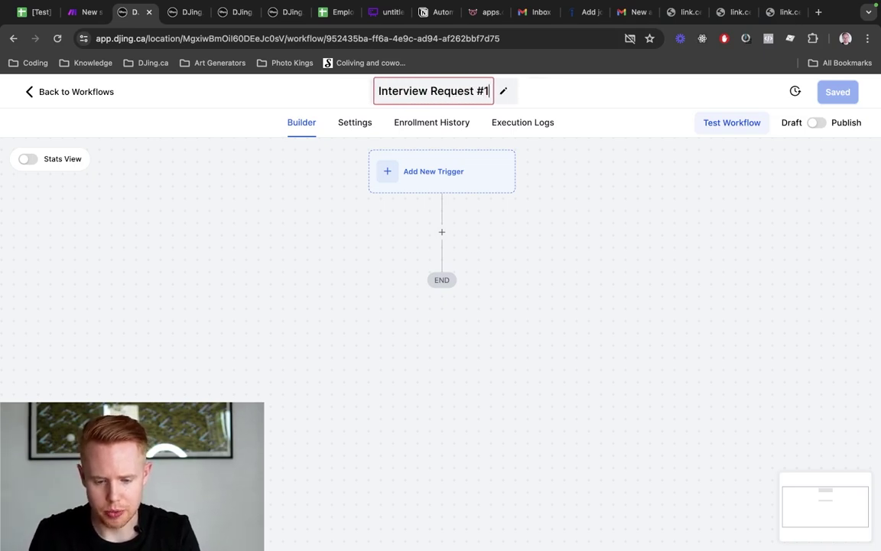
key("Return")
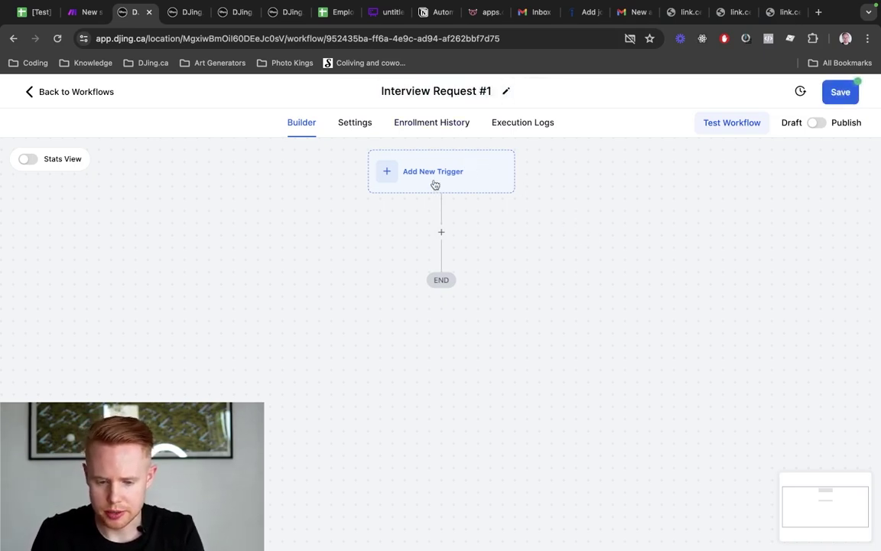
Add an Appointment Status trigger filtered to confirmed appointments
left_click(434, 183)
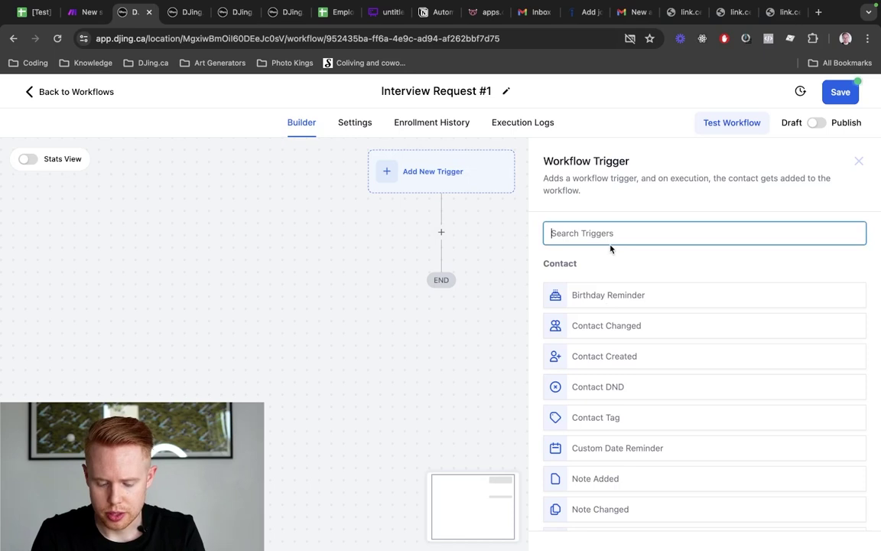
type("appoinemt")
key("BackSpace")
key("BackSpace")
key("BackSpace")
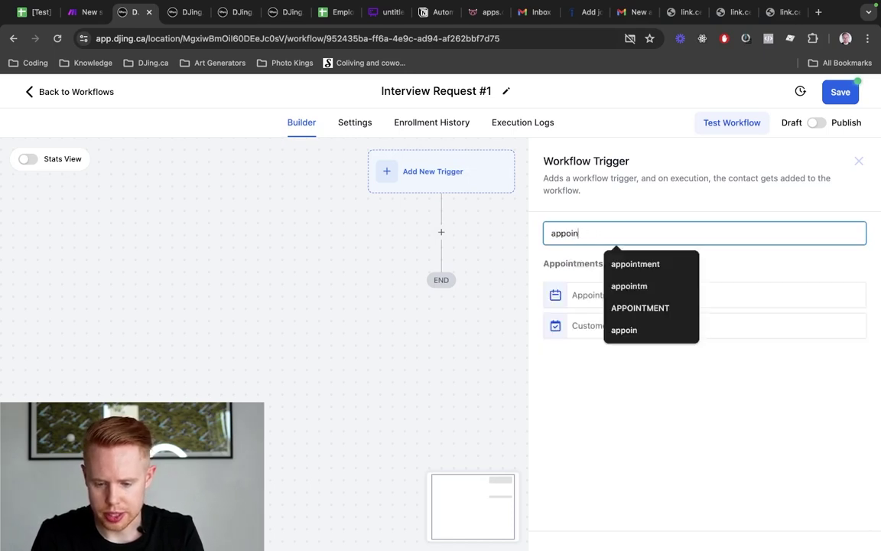
left_click(639, 296)
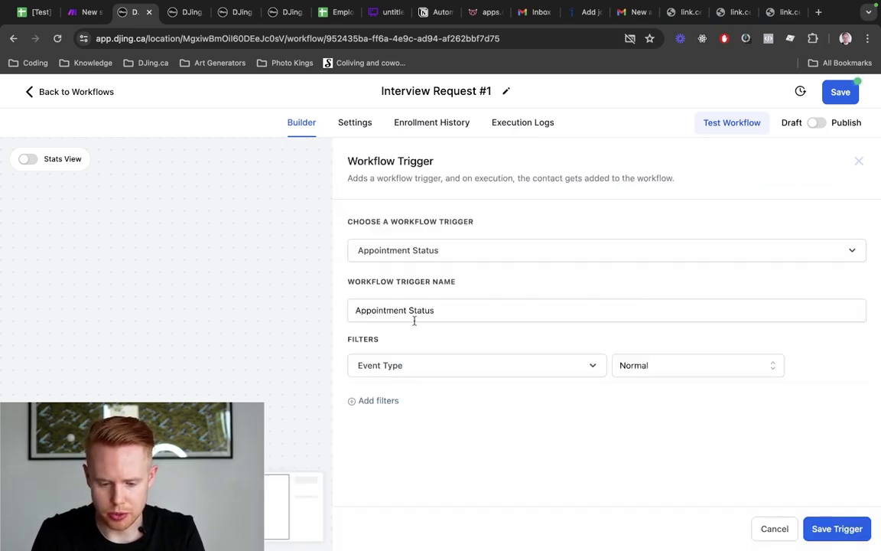
left_click(385, 402)
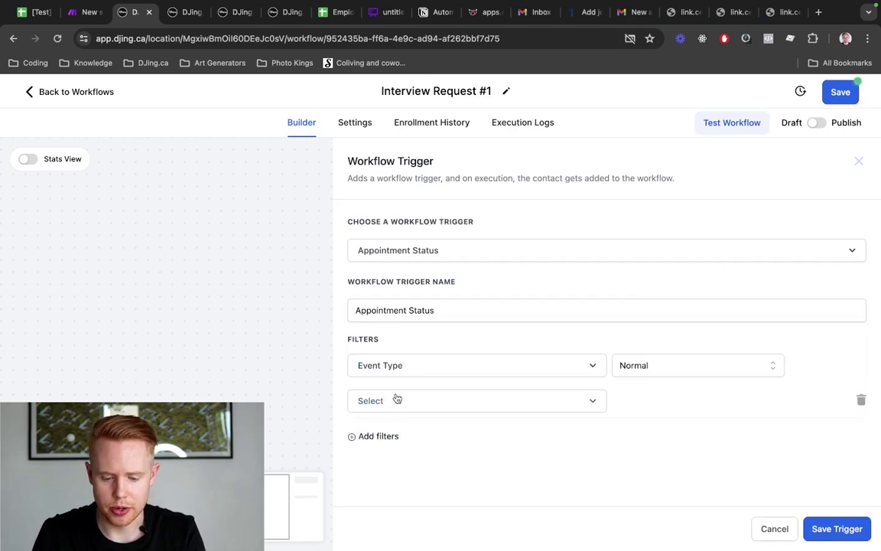
left_click(413, 405)
left_click(407, 445)
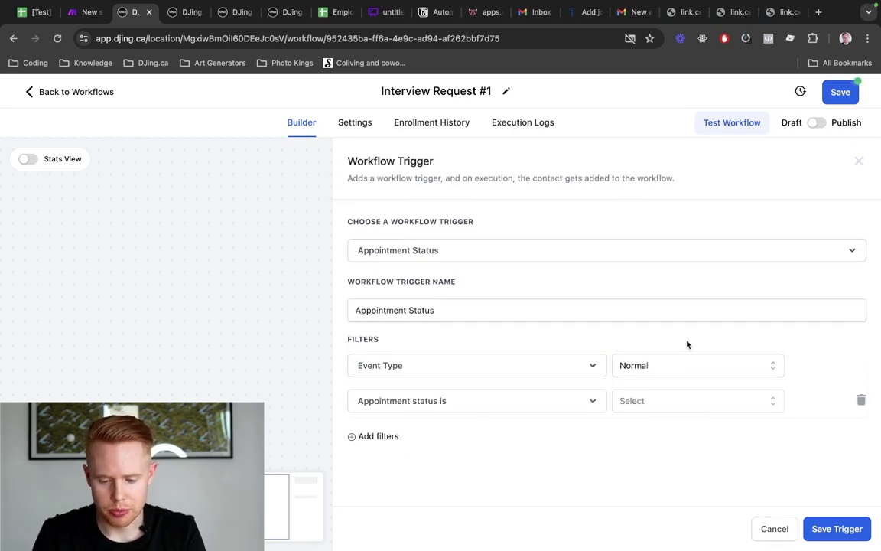
left_click(695, 411)
left_click(649, 486)
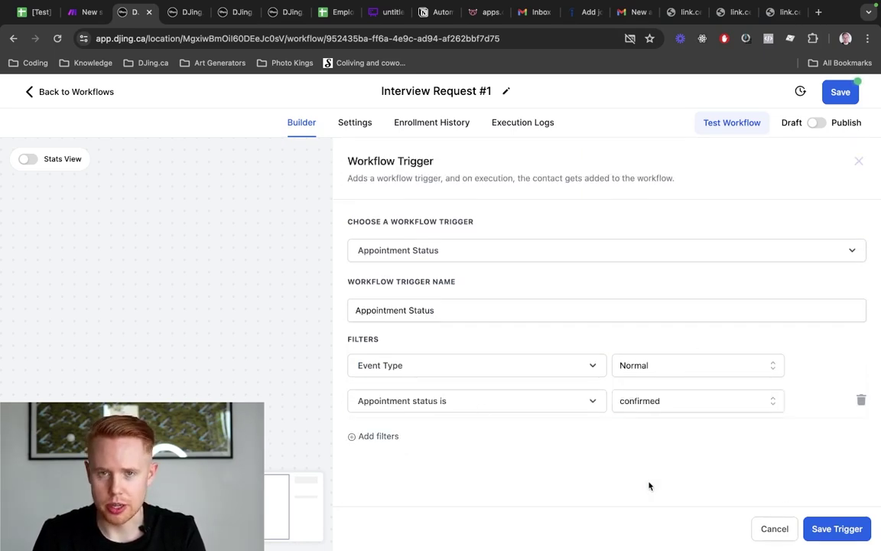
Limit the trigger to the 1st Round Interview calendar, then save the trigger and workflow
left_click(385, 437)
left_click(387, 439)
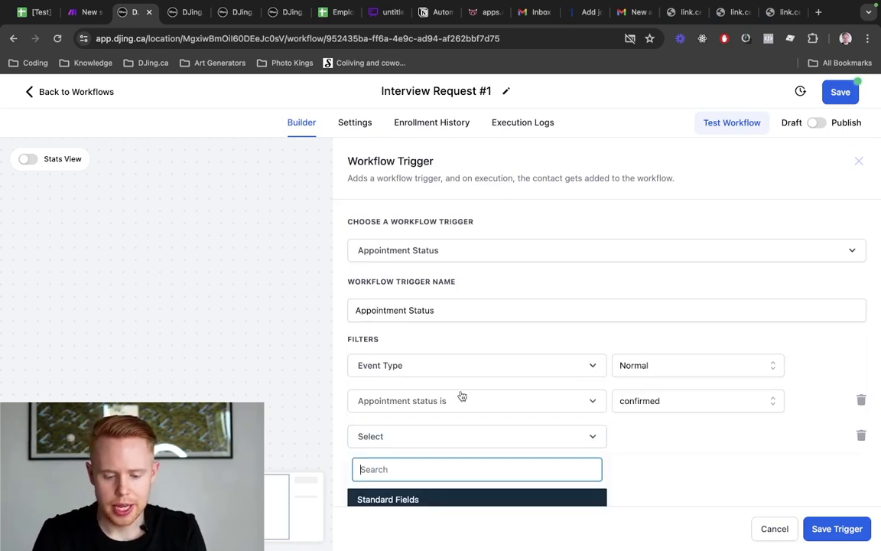
left_click(424, 407)
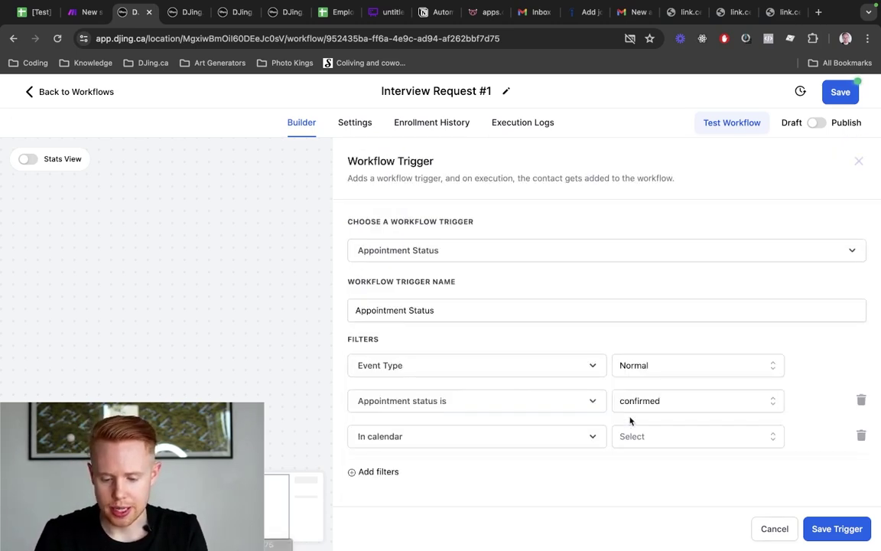
left_click(631, 438)
left_click(662, 374)
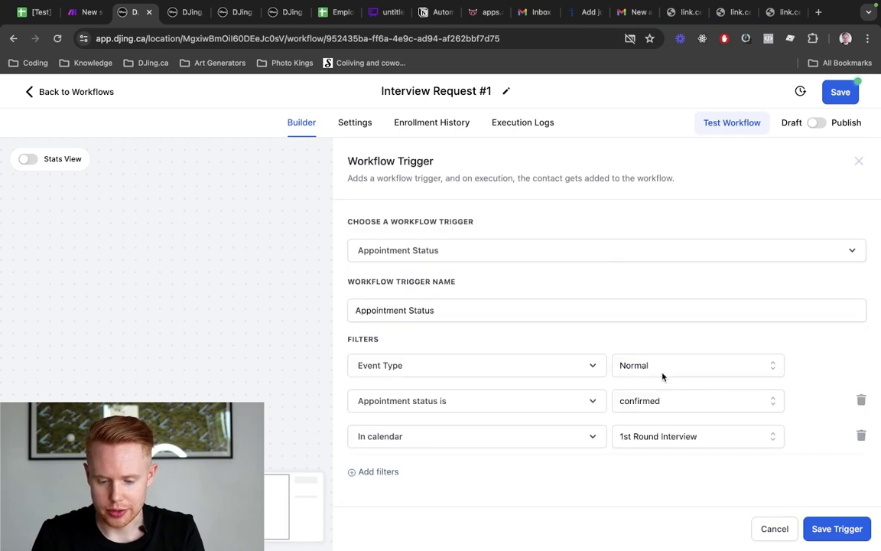
left_click(808, 529)
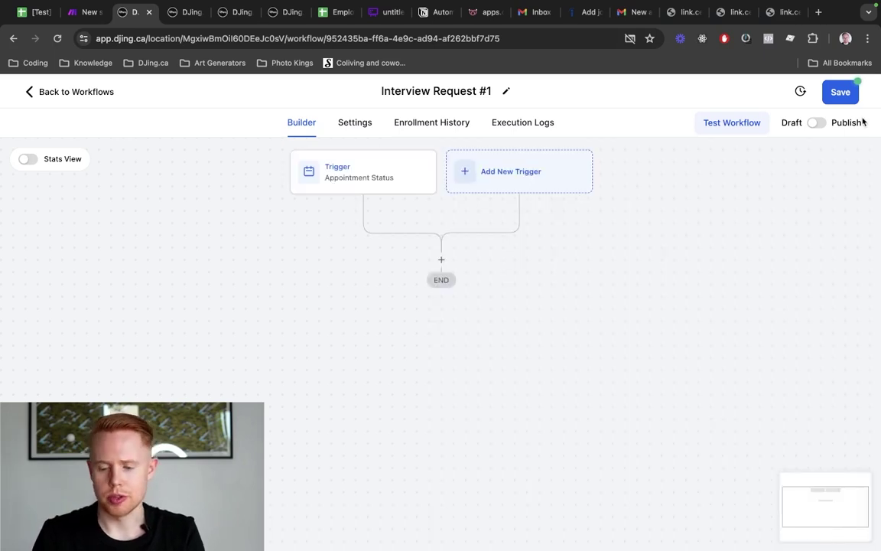
left_click(837, 100)
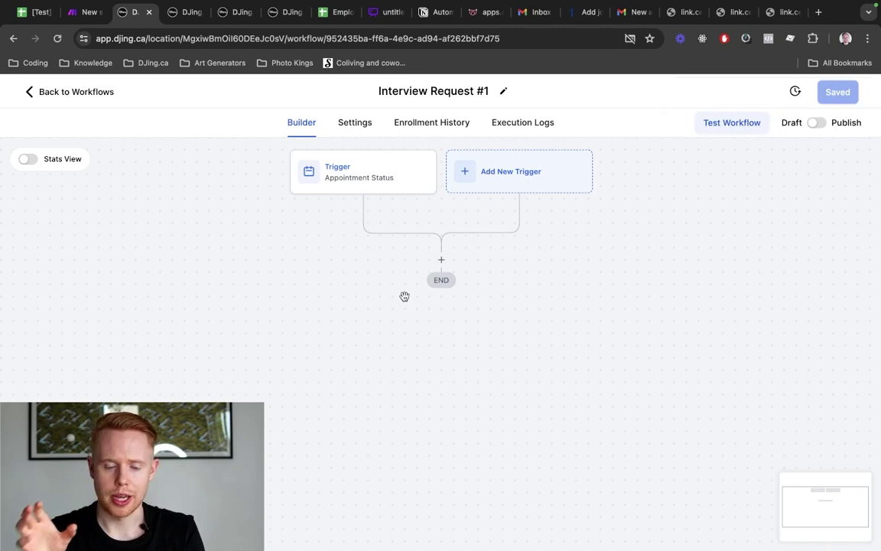
Add a Send Email step with the sender set to the user's full name and email
left_click(441, 261)
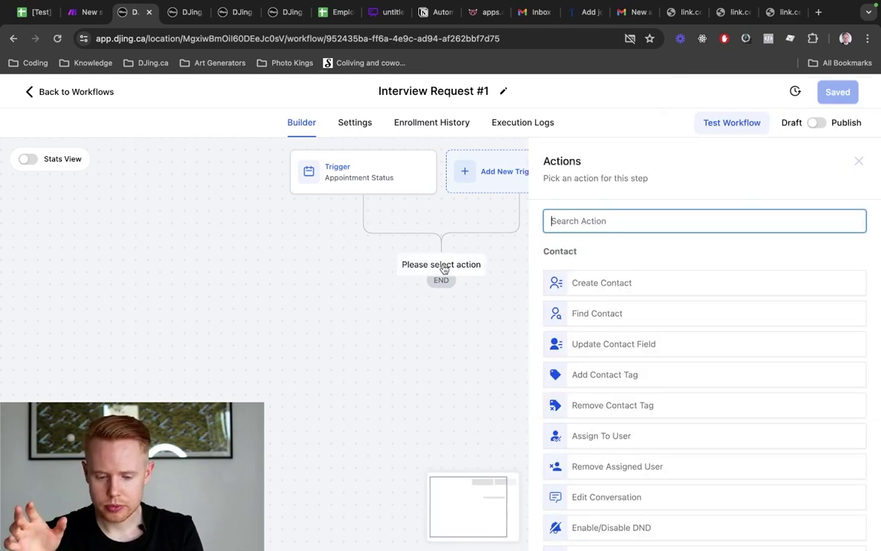
type("send")
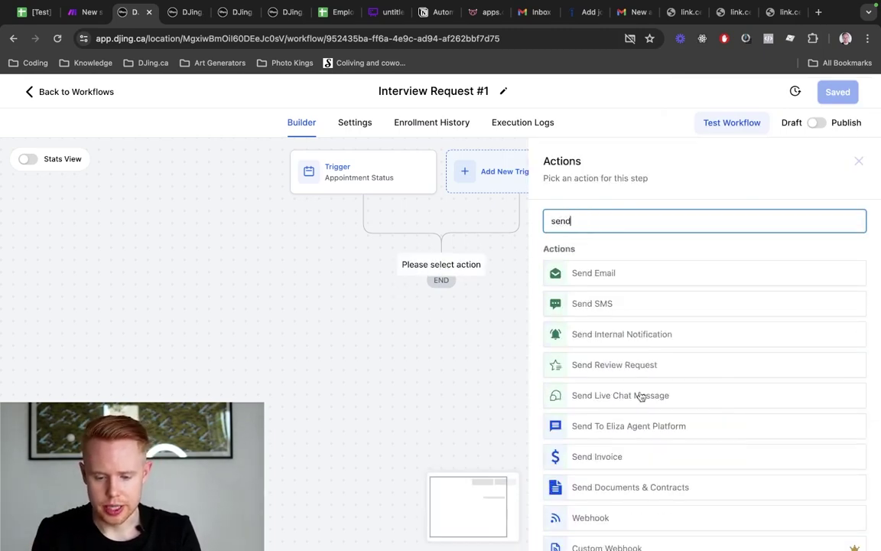
left_click(620, 273)
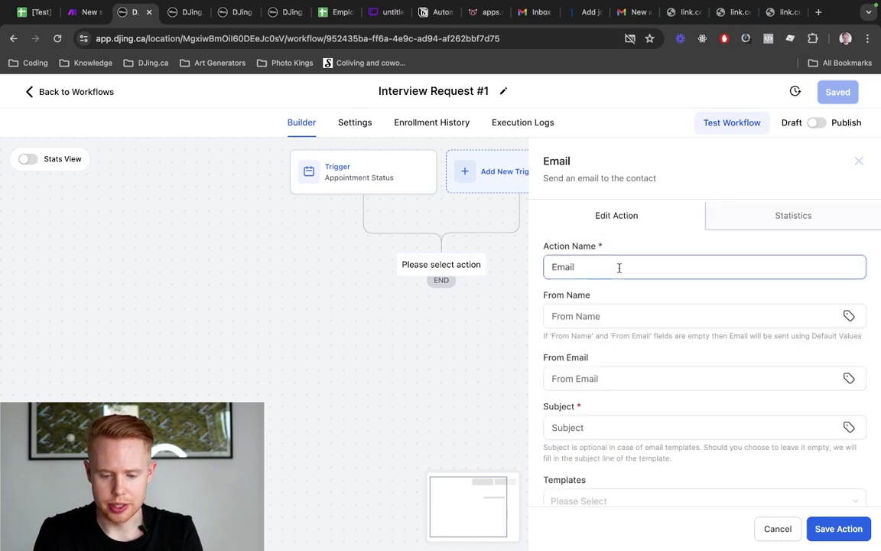
left_click(604, 309)
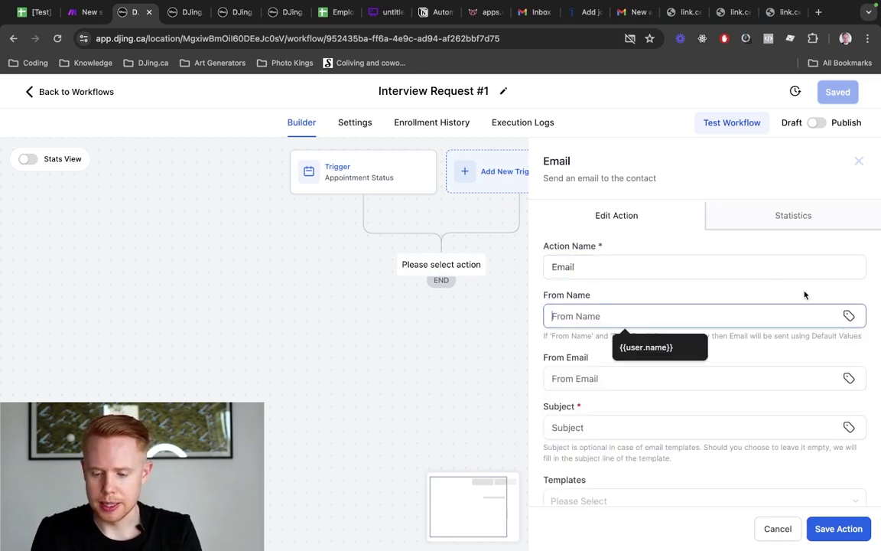
left_click(847, 315)
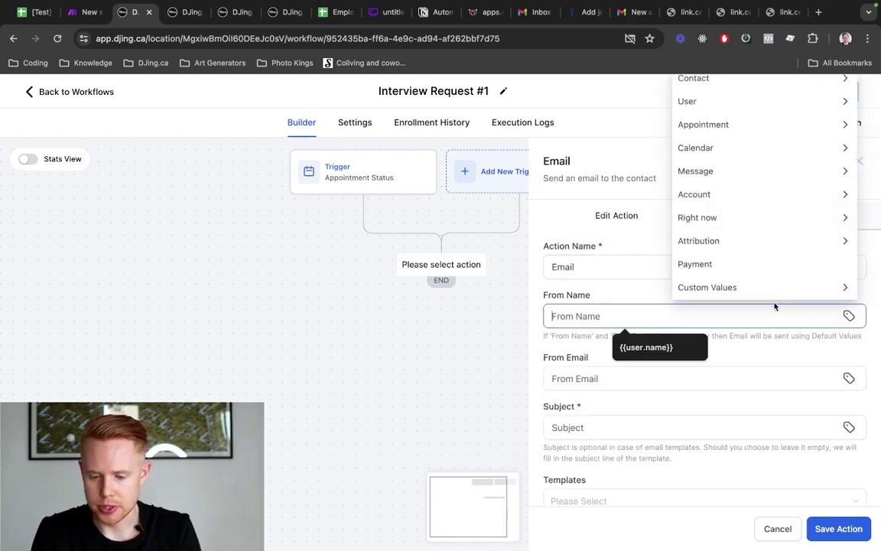
left_click(729, 104)
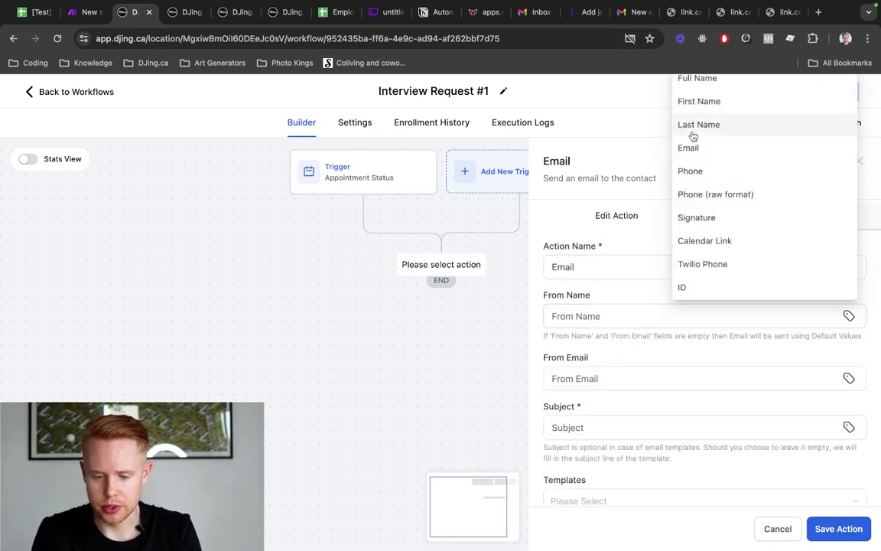
left_click(714, 83)
left_click(848, 378)
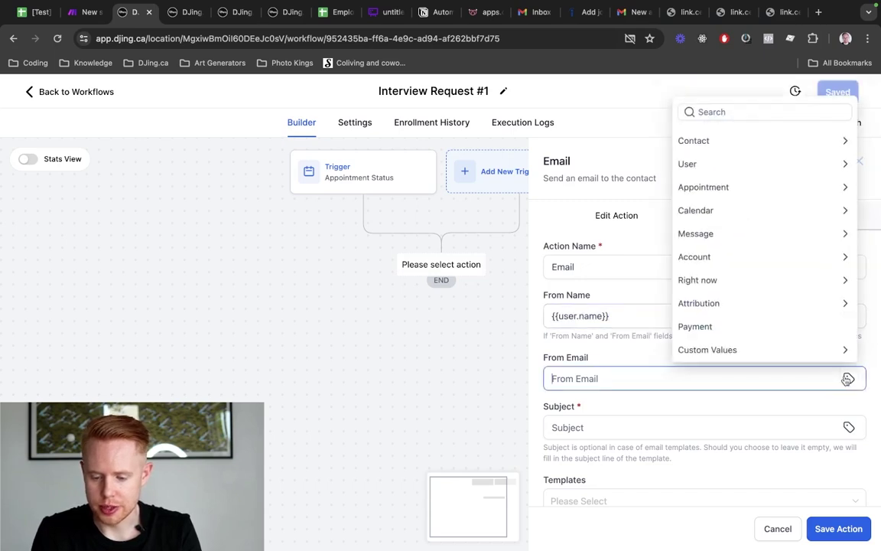
left_click(736, 169)
left_click(714, 210)
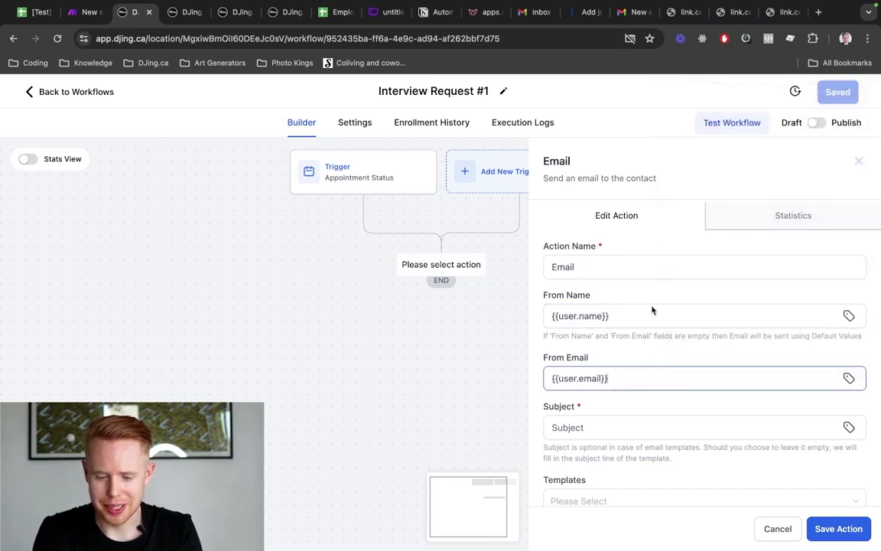
Enter the email subject 'Interview Confirmed - DJing.ca'
scroll(647, 322, "down", 5)
left_click(606, 267)
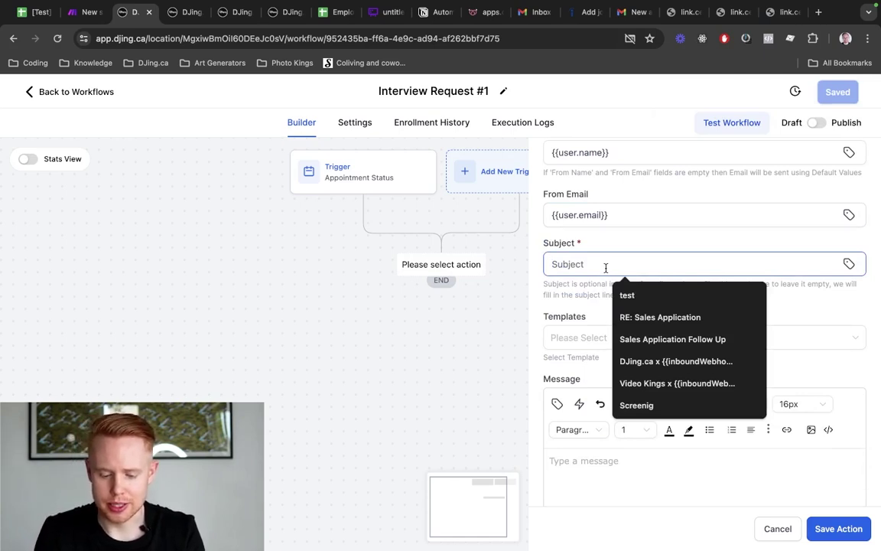
type("Ap")
key("BackSpace")
key("BackSpace")
type("Interiv")
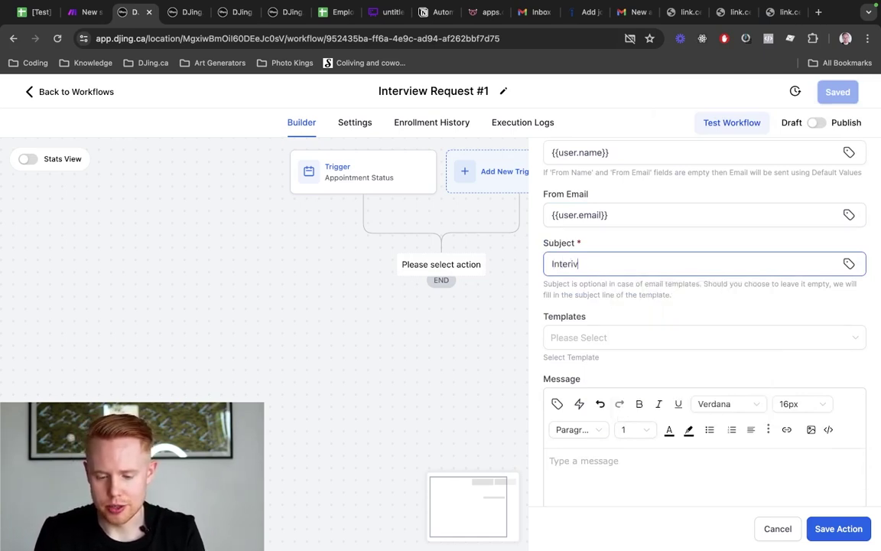
key("BackSpace")
key("BackSpace")
type("view Confirmed")
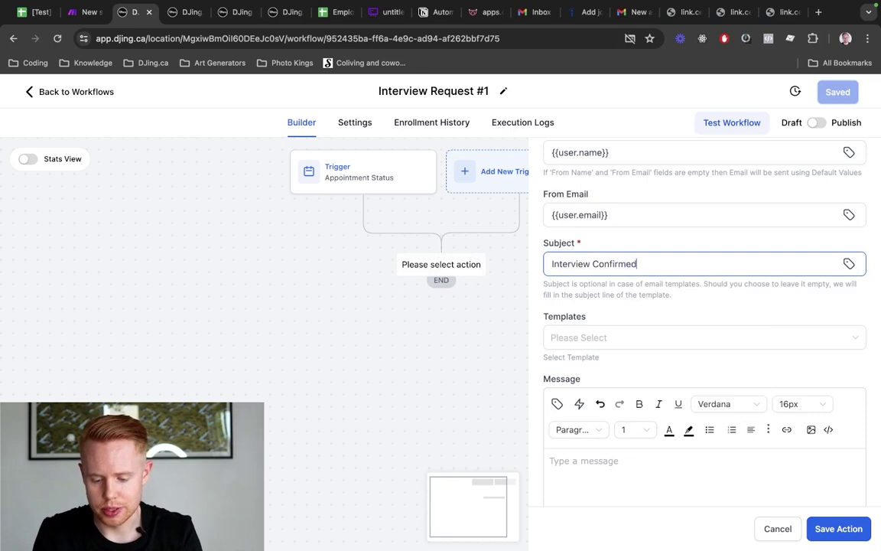
type(" - DJing.ca")
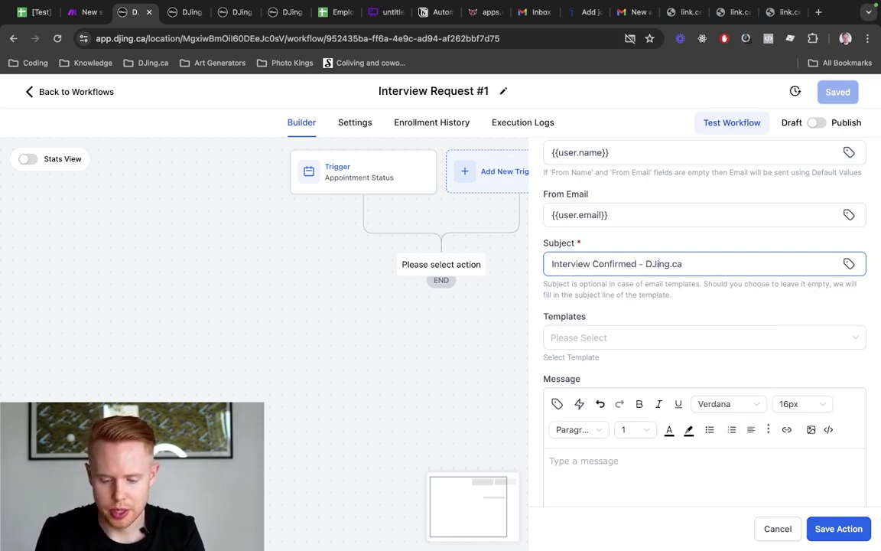
scroll(667, 360, "down", 3)
left_click(615, 395)
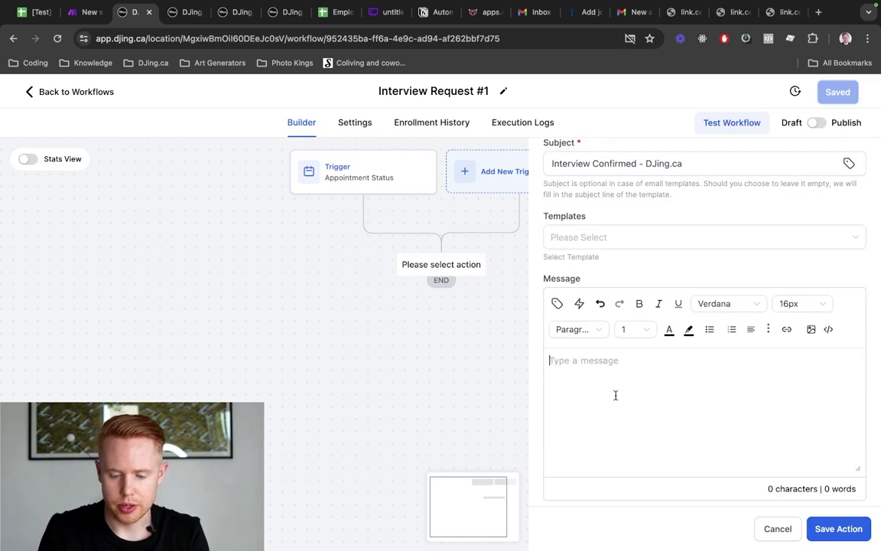
Greet the contact by first name and thank them for booking an interview with the interviewer
type("Hey")
left_click(558, 306)
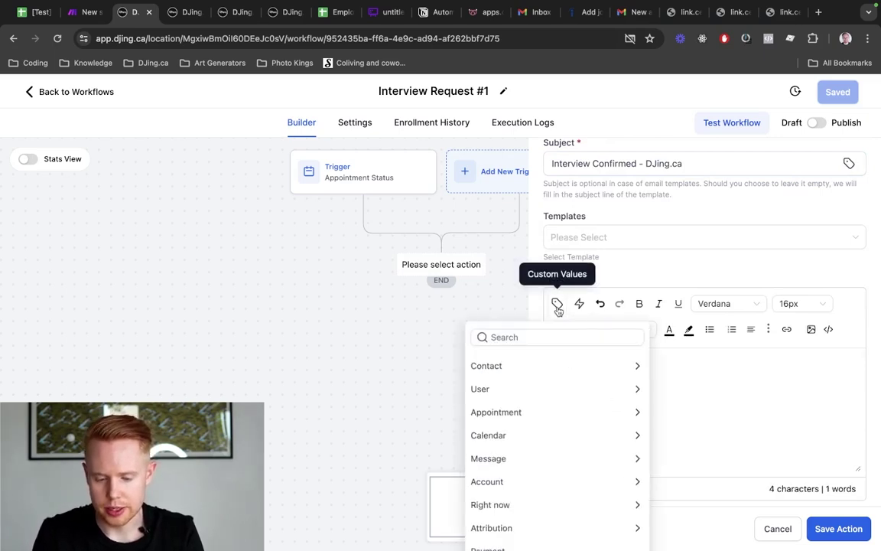
left_click(548, 374)
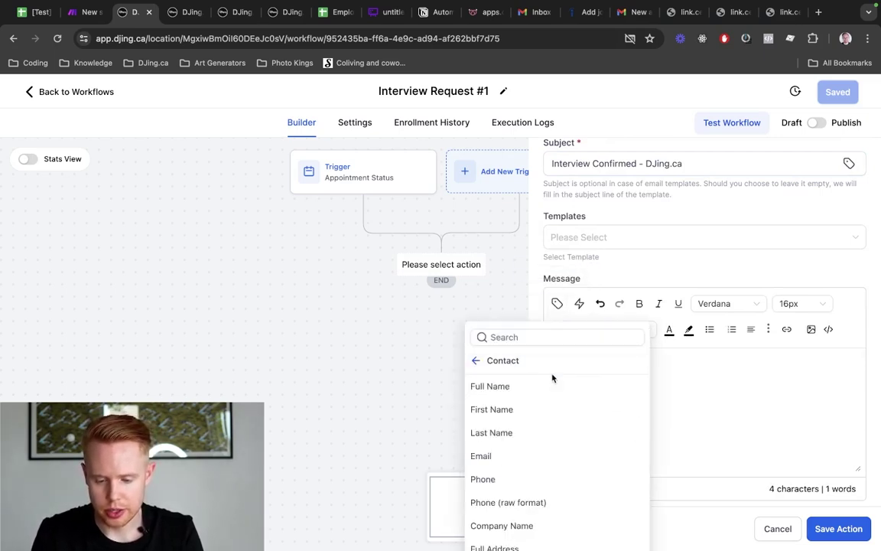
left_click(570, 413)
type(",")
type("Thanks ")
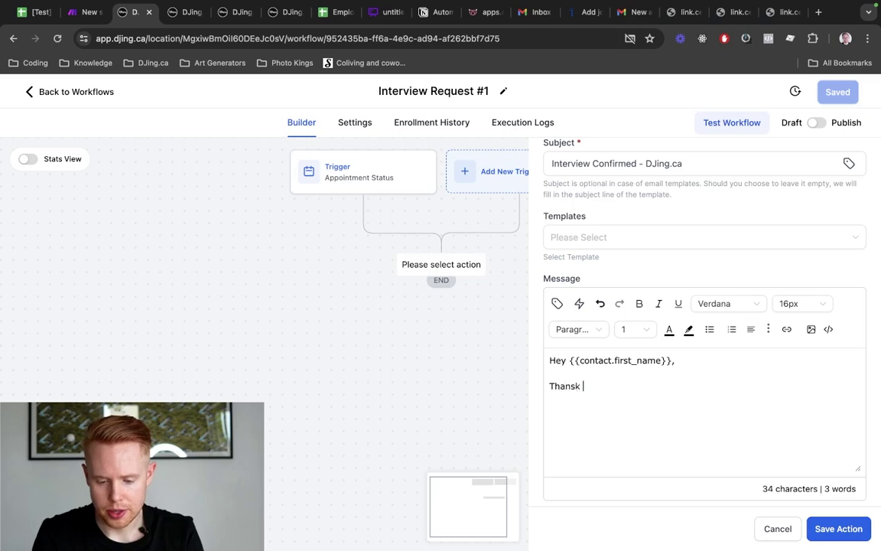
type("for")
key("alt+BackSpace")
key("alt+BackSpace")
type("Thanks fo")
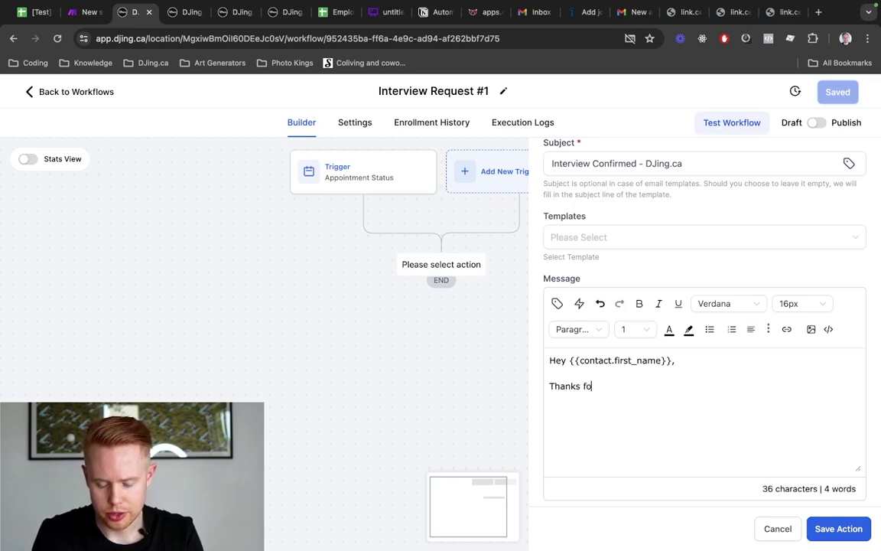
type("r booking an interview with JOno")
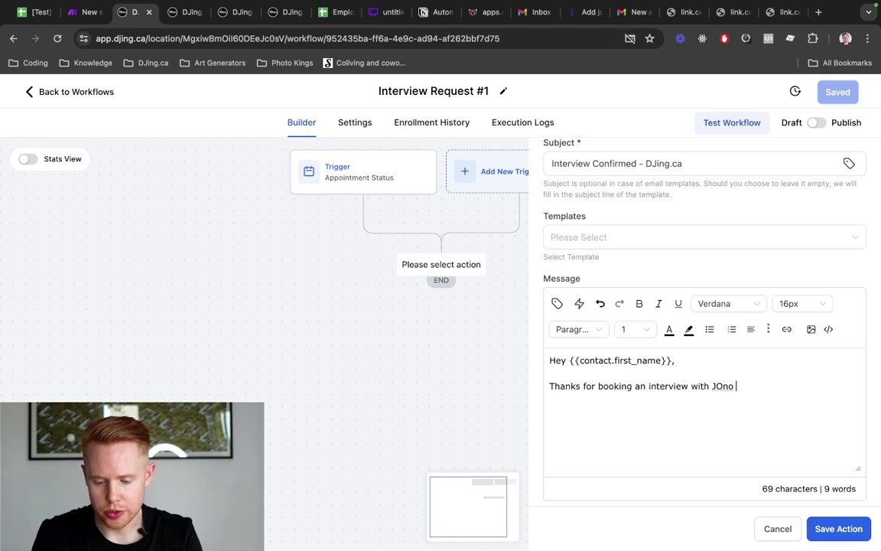
key("BackSpace")
key("BackSpace")
key("BackSpace")
key("BackSpace")
type("ono at")
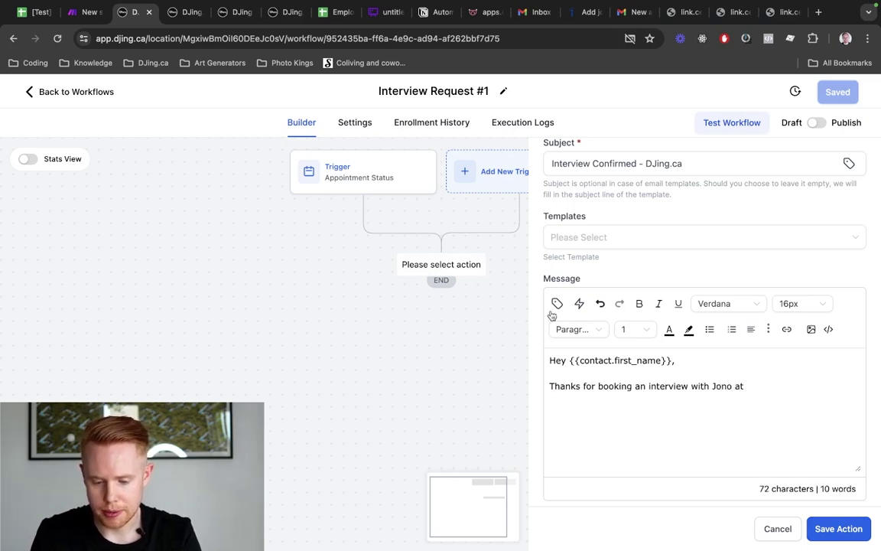
Insert the appointment start time into the message, followed by 'on'
left_click(557, 304)
scroll(548, 428, "down", 4)
scroll(551, 428, "down", 1)
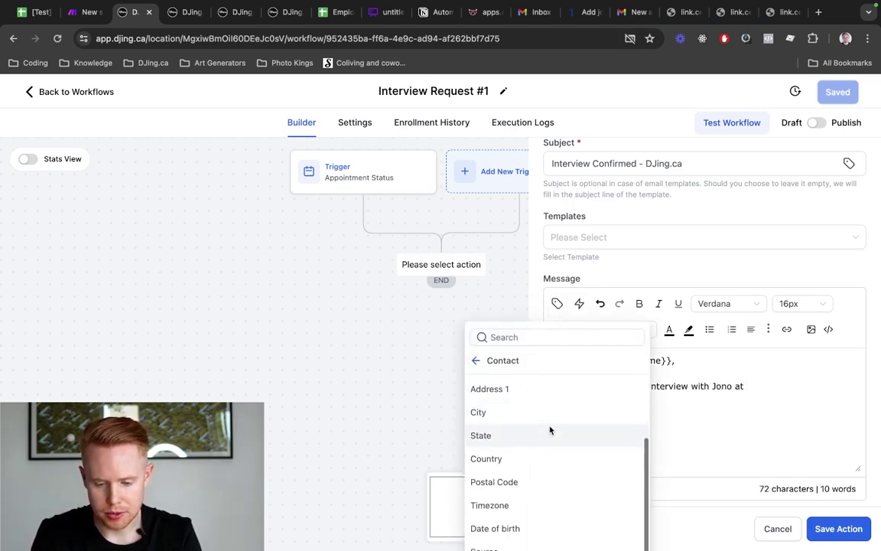
scroll(566, 368, "down", 3)
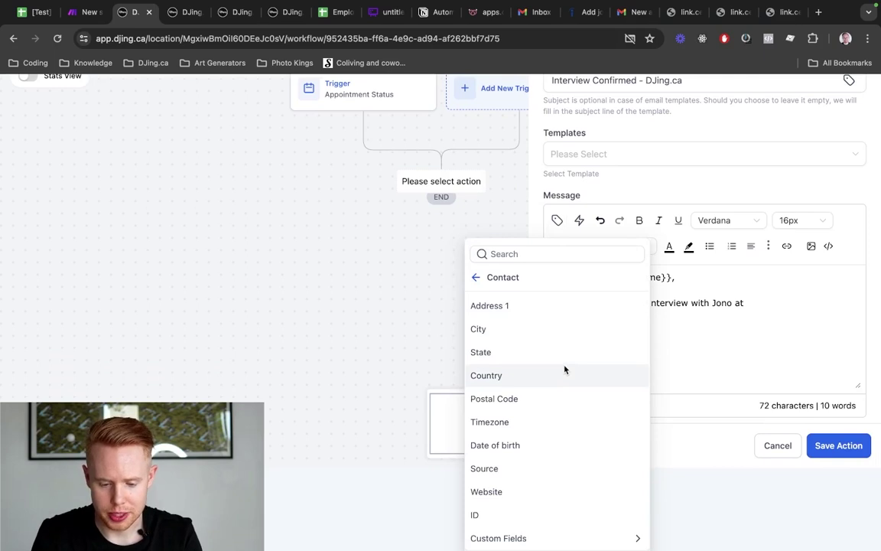
left_click(476, 277)
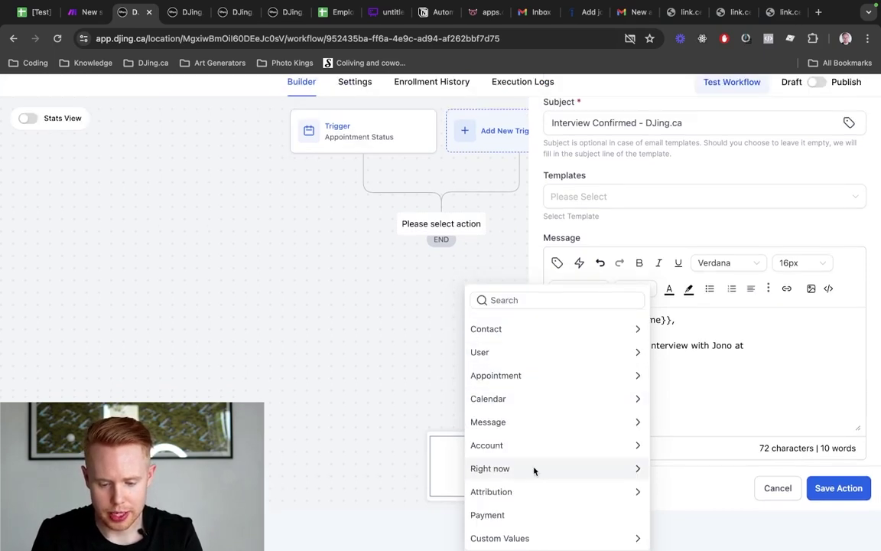
left_click(545, 376)
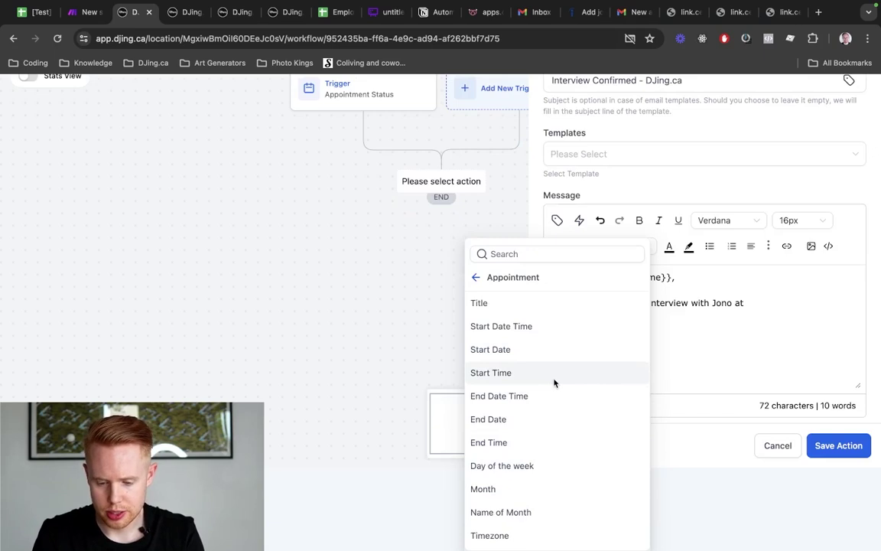
left_click(554, 379)
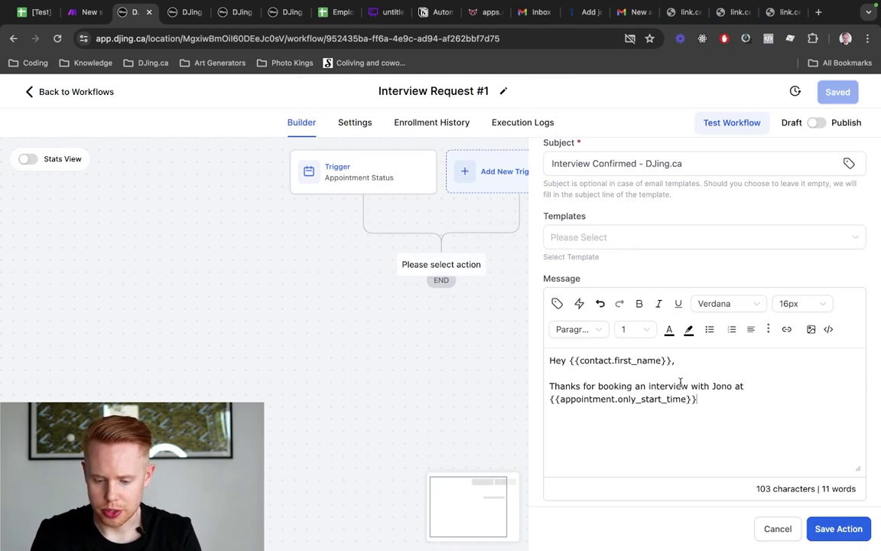
type("on")
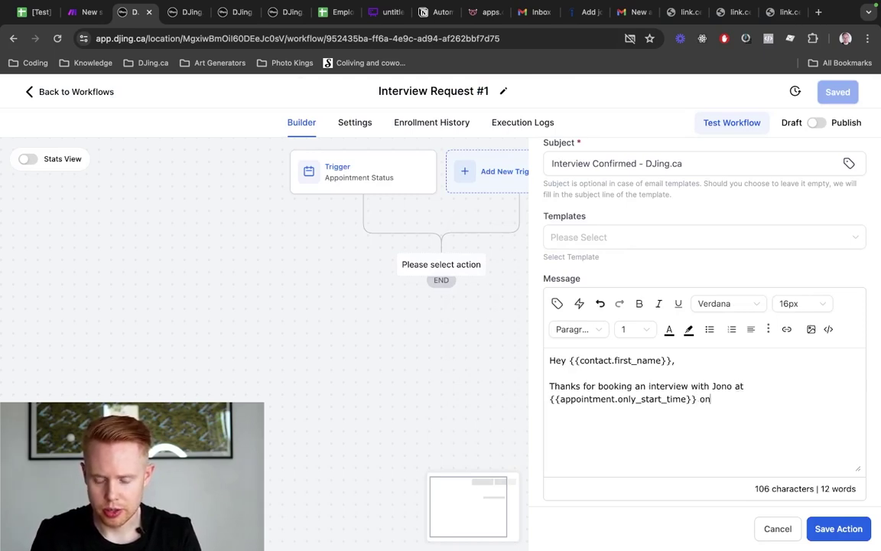
Insert the appointment start date and add a sentence confirming the appointment
left_click(557, 303)
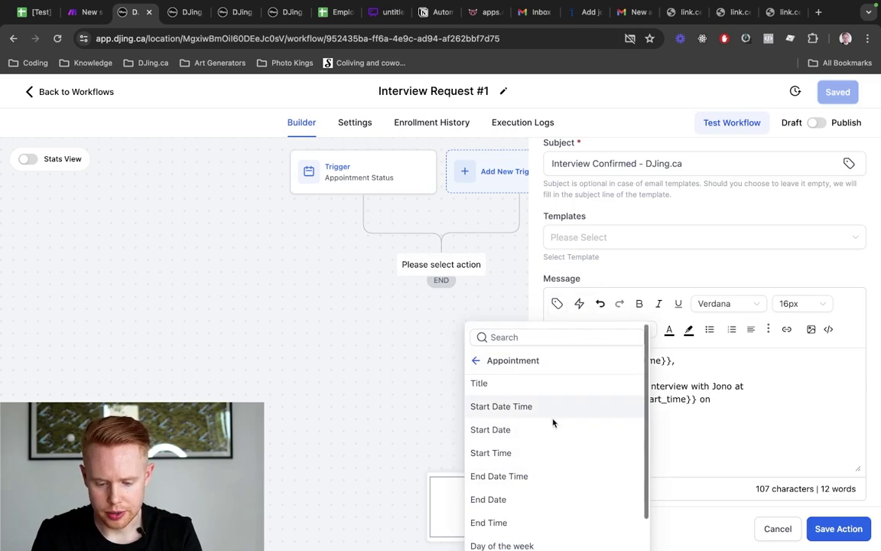
scroll(553, 423, "down", 10)
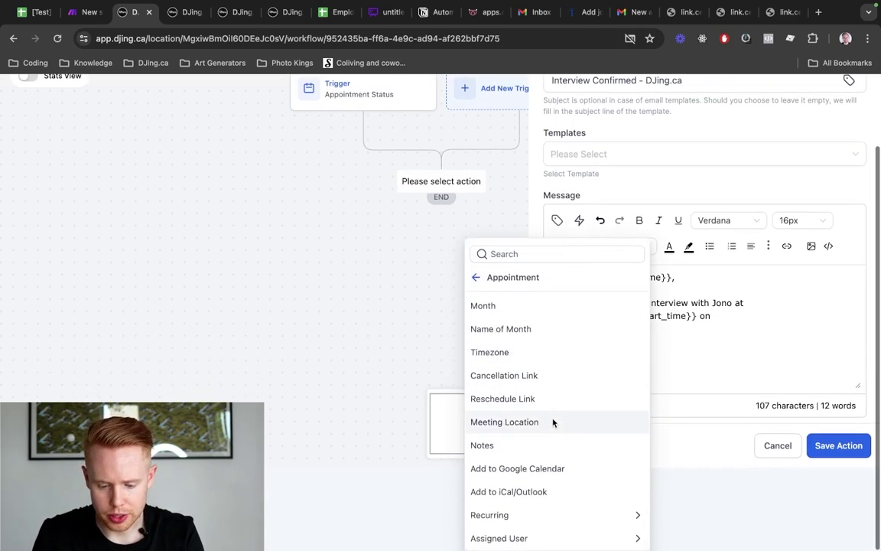
scroll(553, 422, "up", 3)
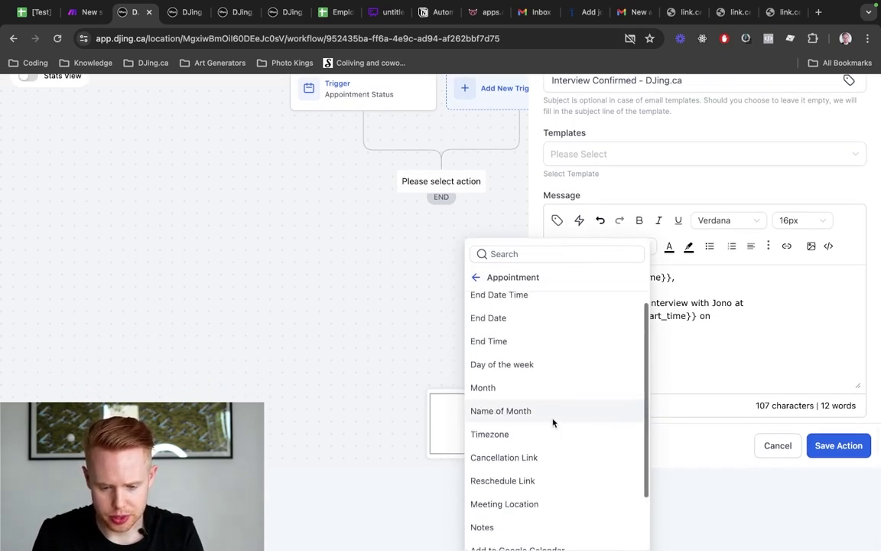
scroll(553, 422, "up", 4)
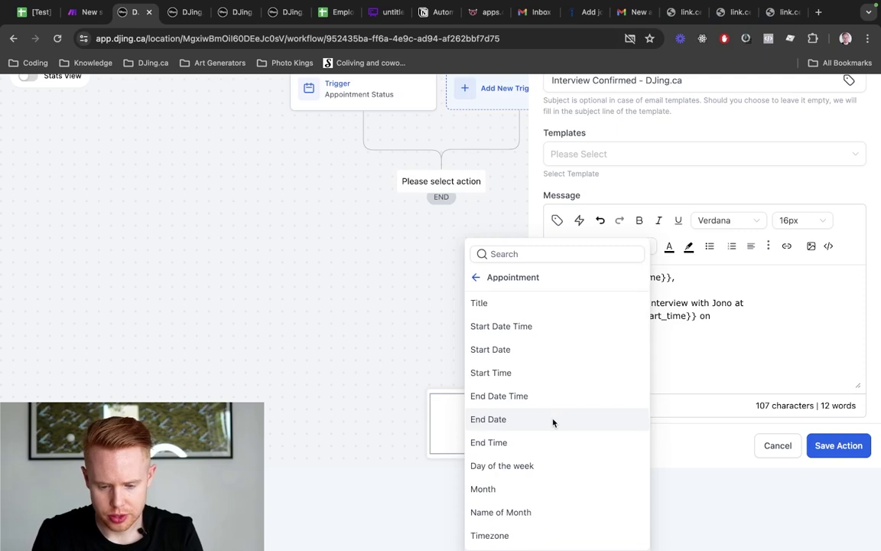
left_click(546, 356)
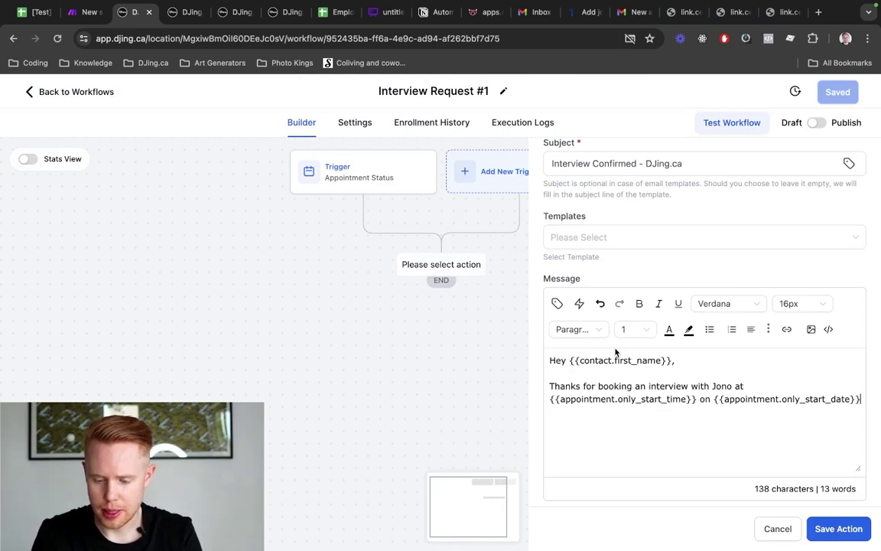
type(".")
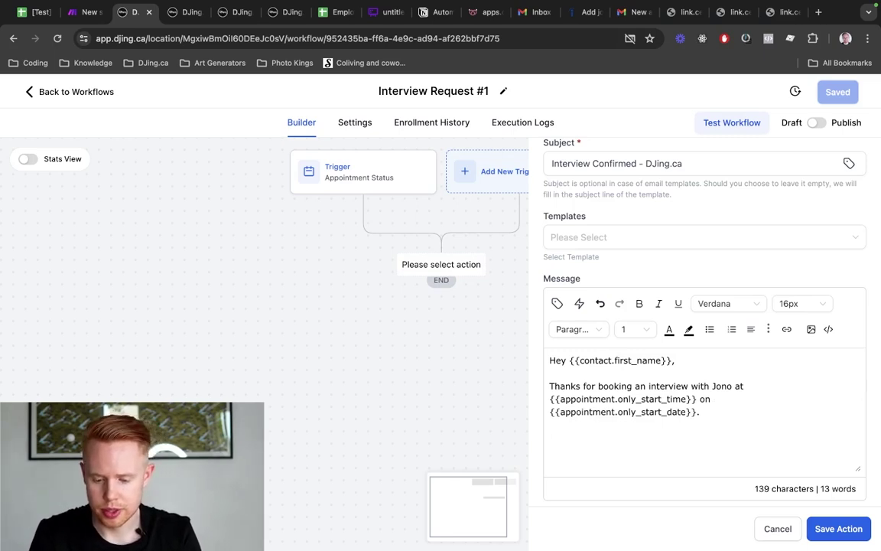
type("This is a conf")
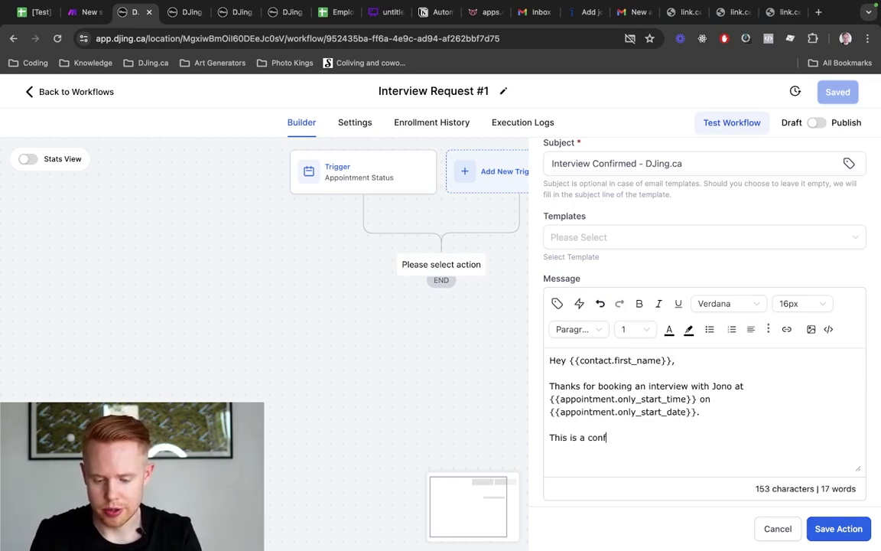
type("irmation of that appointm")
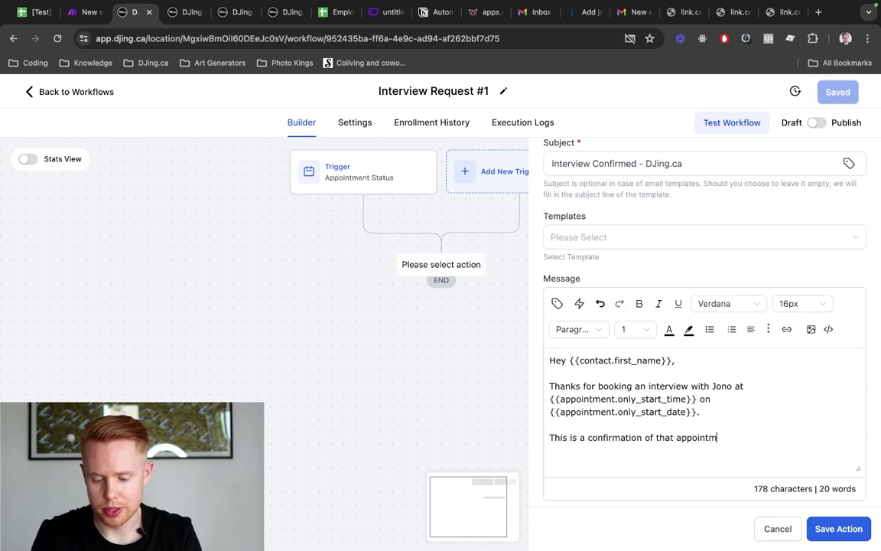
type("ent. If you hav")
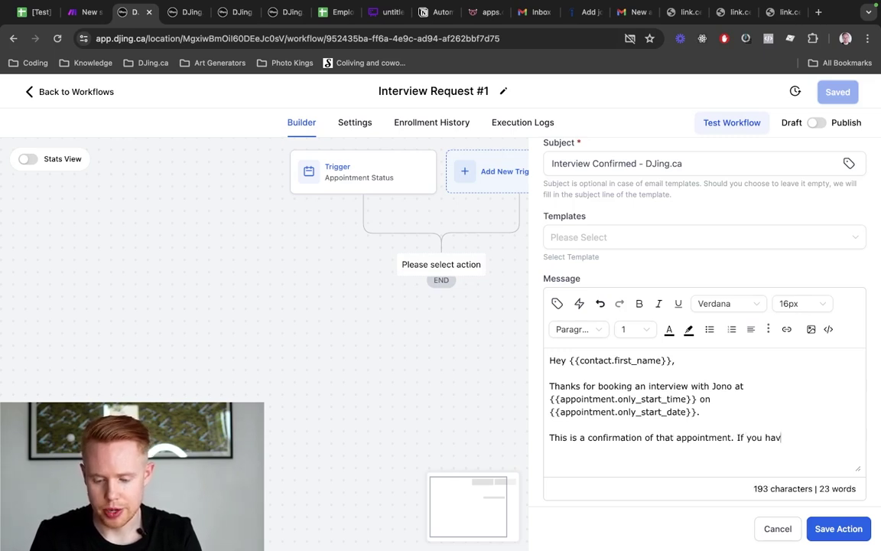
type("en't done so already")
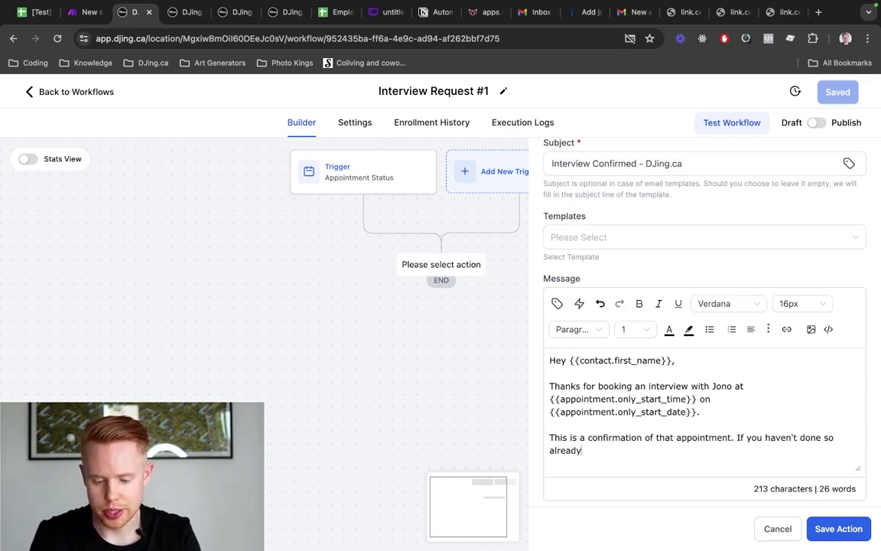
type(", you can add this")
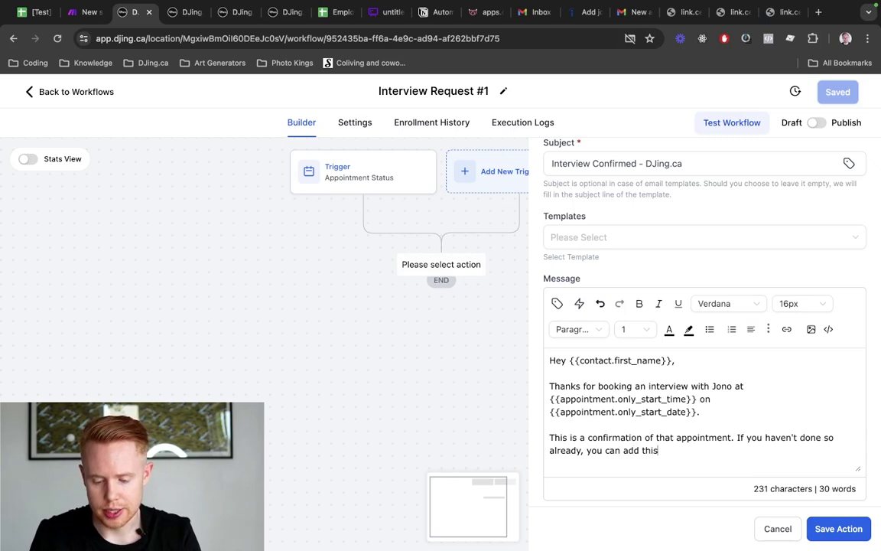
type(" interview in o")
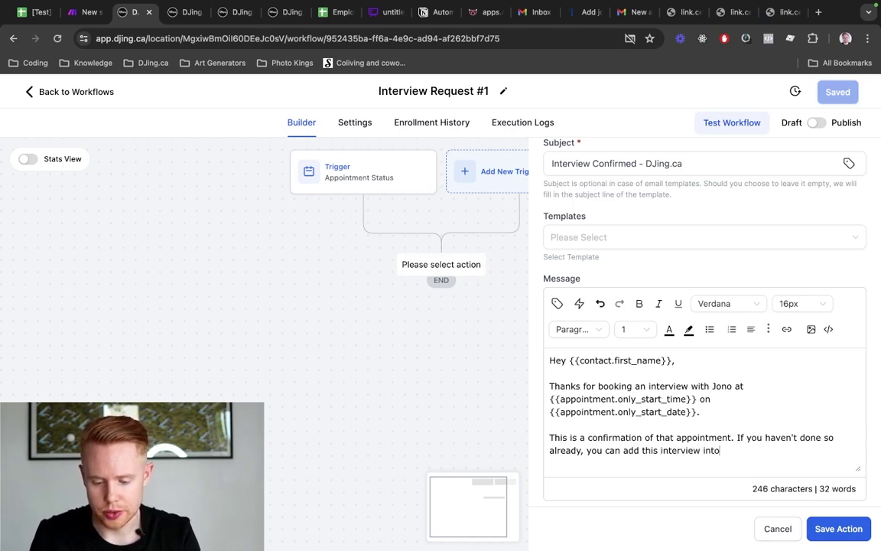
type(" you calendar:")
Insert the Add to Google Calendar and Add to iCal/Outlook links into the email
scroll(641, 282, "down", 3)
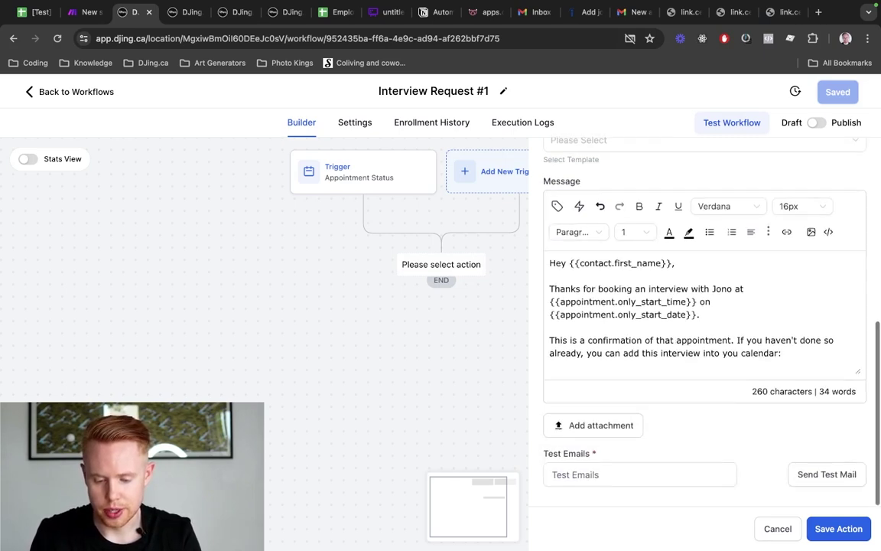
left_click(559, 214)
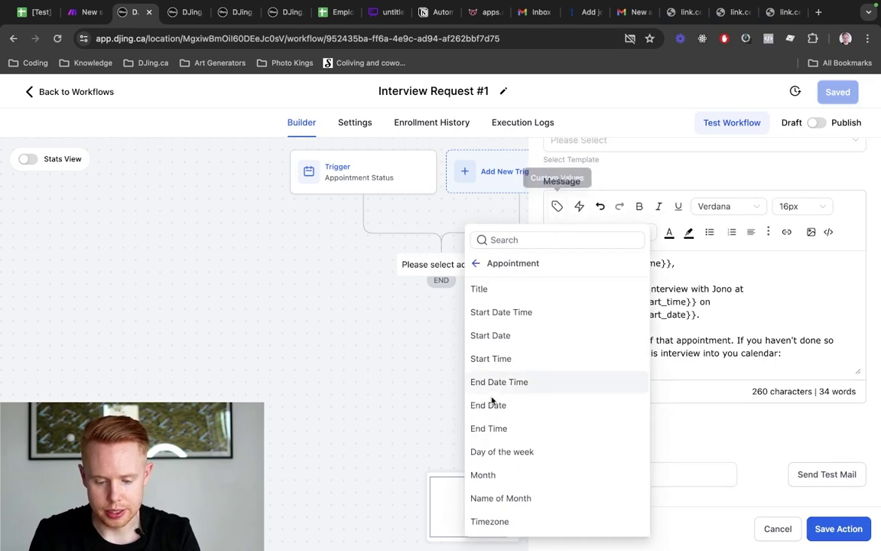
scroll(498, 403, "down", 3)
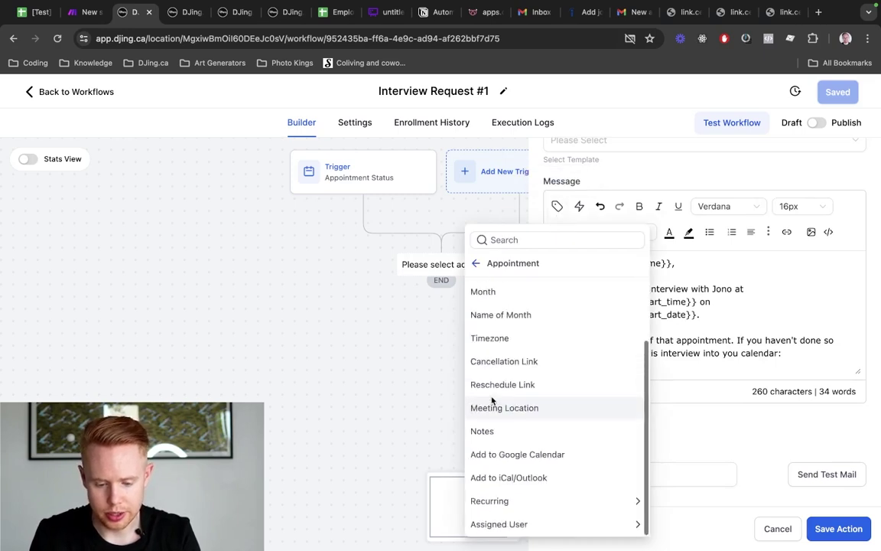
left_click(509, 457)
left_click(557, 206)
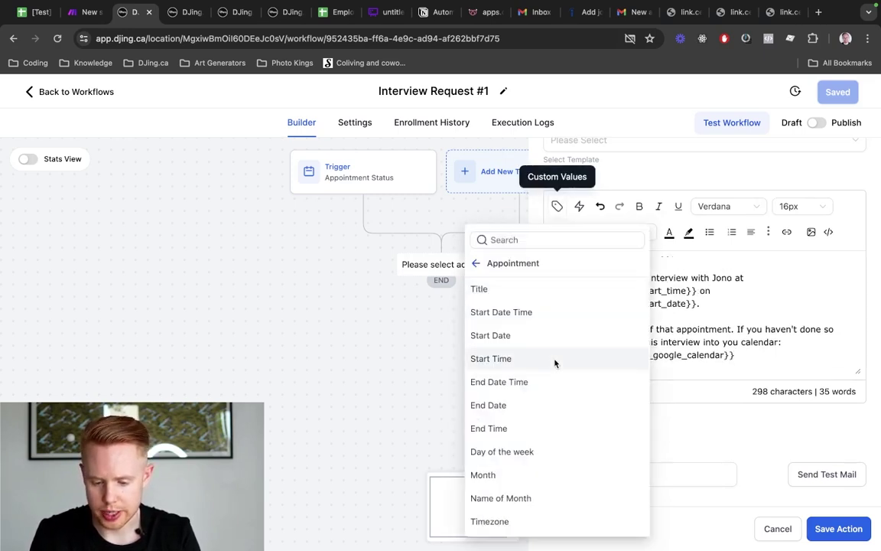
scroll(556, 363, "down", 3)
left_click(539, 474)
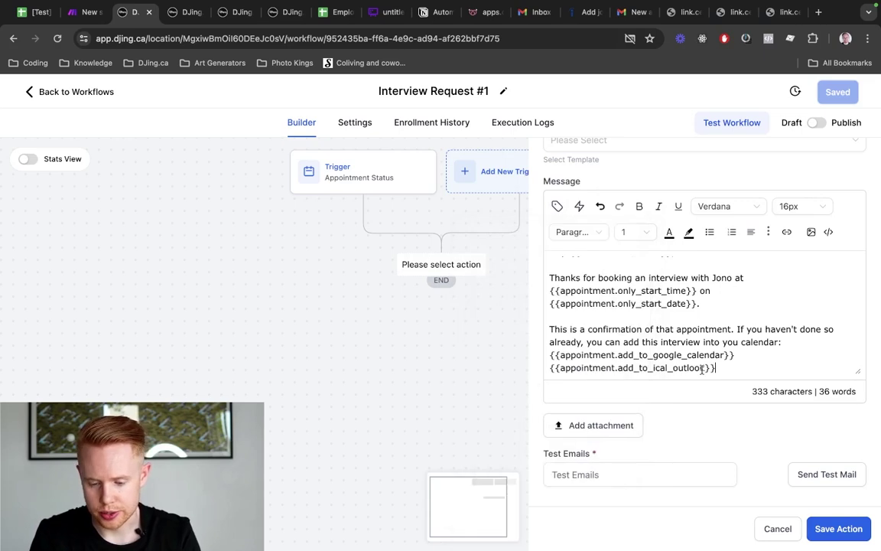
Add a cancellation sentence with the appointment's cancellation link, then start the 'Best,' sign-off
key("Return")
key("Return")
type("If you nee")
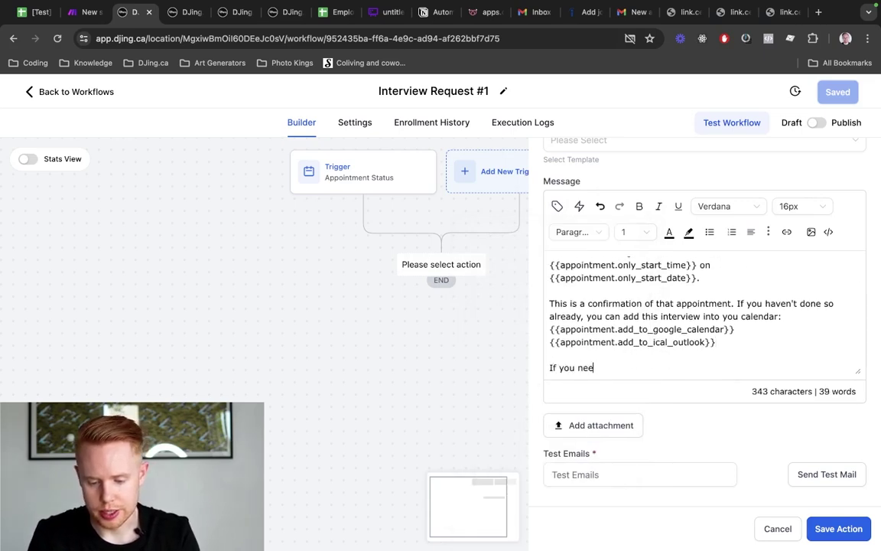
type("d to cancel, you can go")
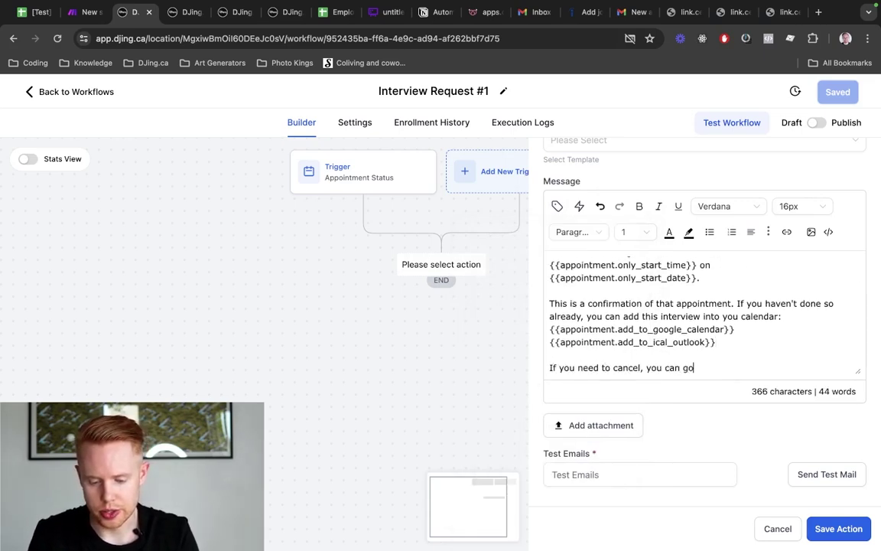
type(" ahead and do h")
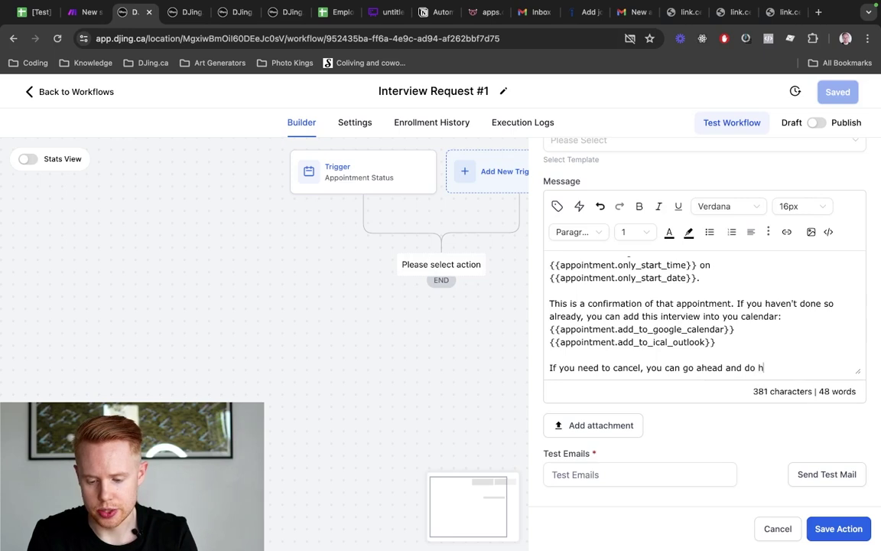
key("BackSpace")
type("so here:")
key("Return")
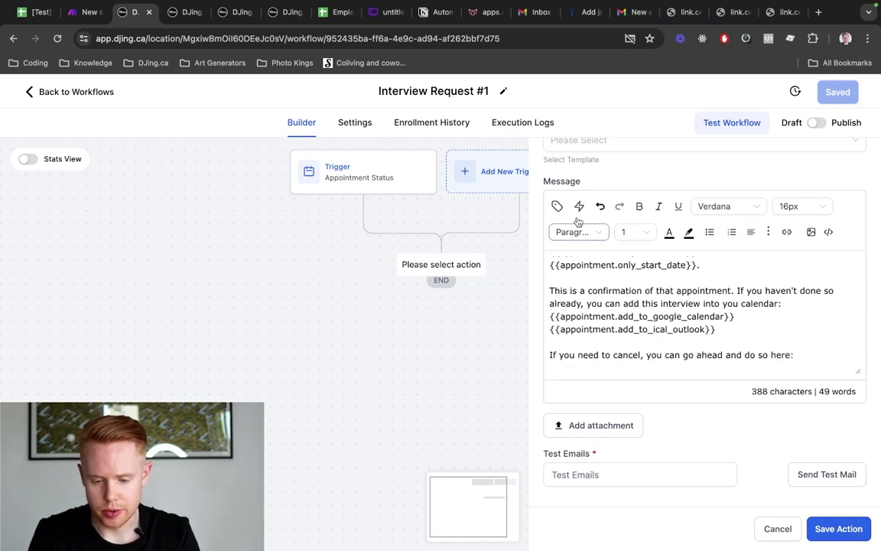
left_click(557, 206)
scroll(526, 386, "down", 4)
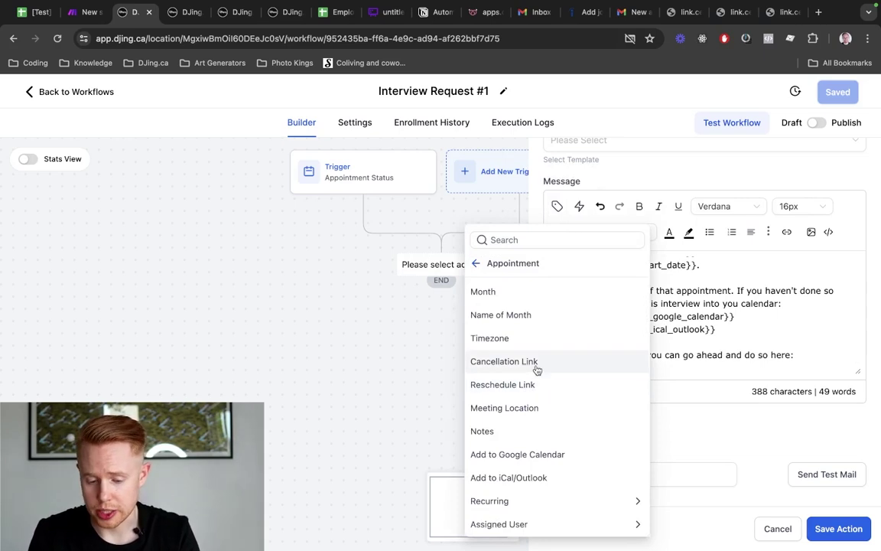
left_click(538, 368)
left_click_drag(760, 366, 532, 359)
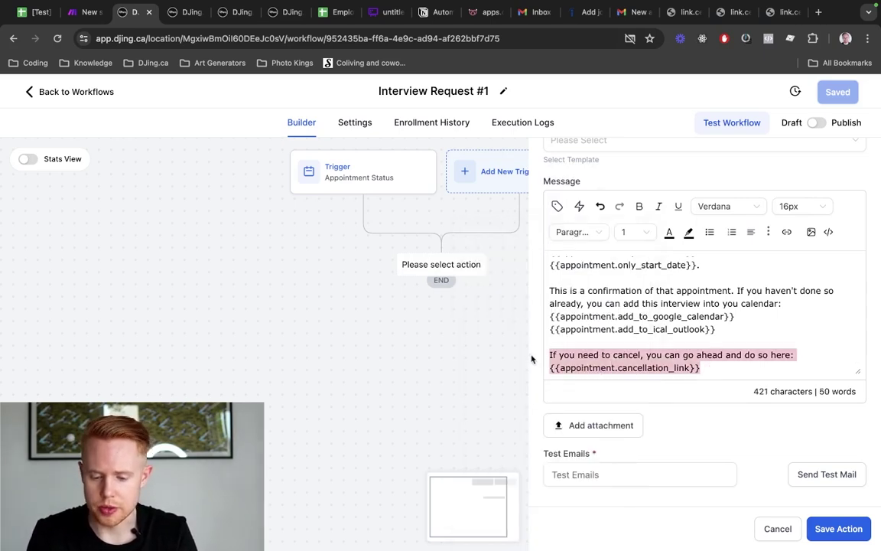
left_click(708, 366)
key("Return")
key("Return")
type("Best,")
key("Return")
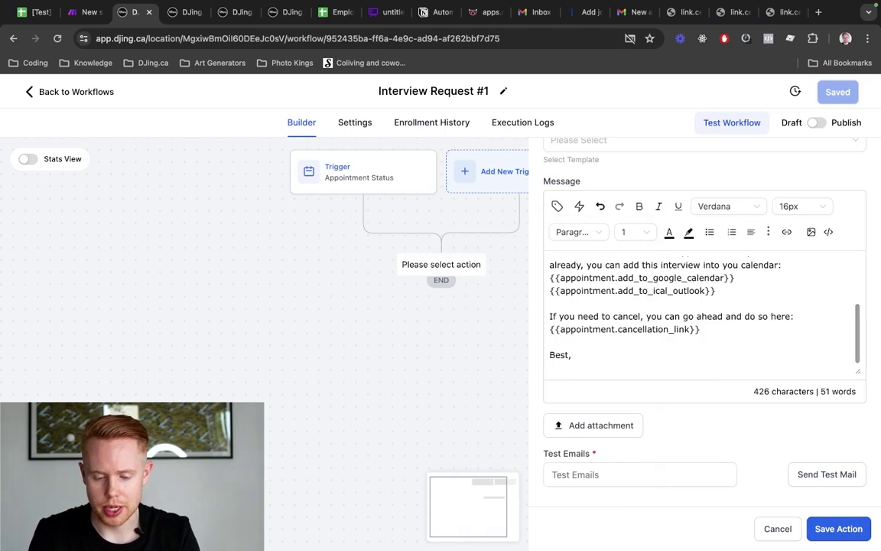
Sign off with the user's full name and save the email step
left_click(559, 206)
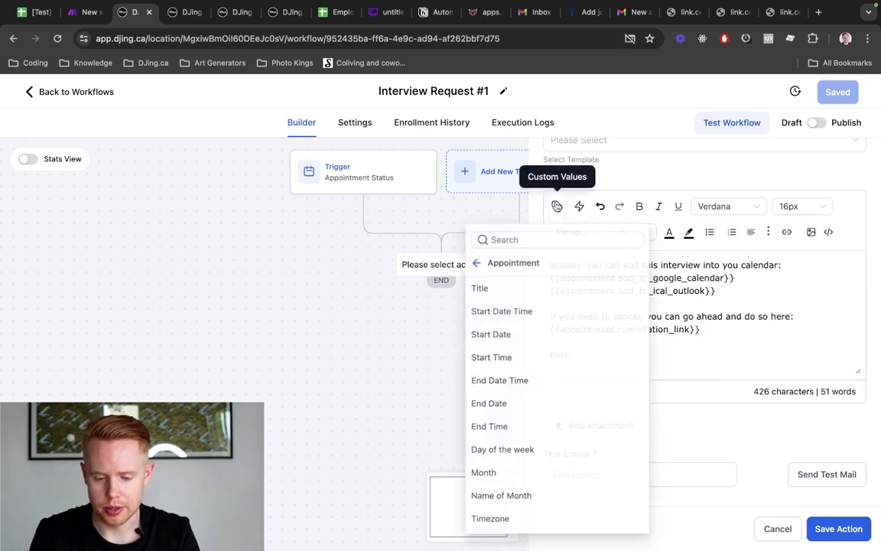
left_click(478, 262)
left_click(482, 292)
left_click(501, 289)
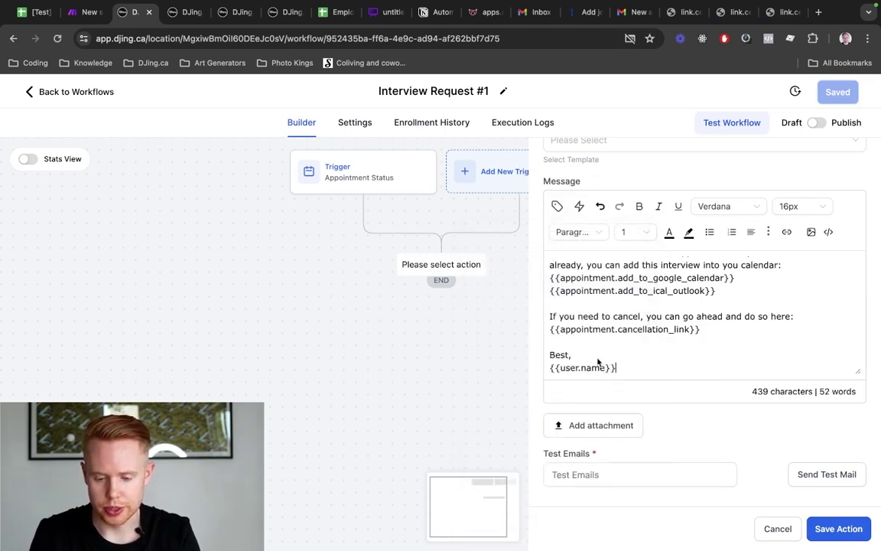
left_click(816, 536)
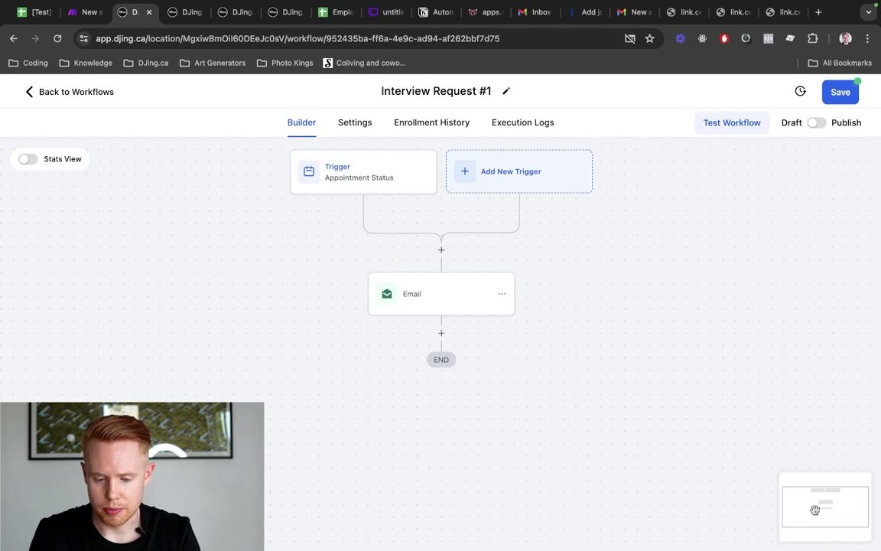
Save the workflow and add a Wait step after the email
left_click(838, 92)
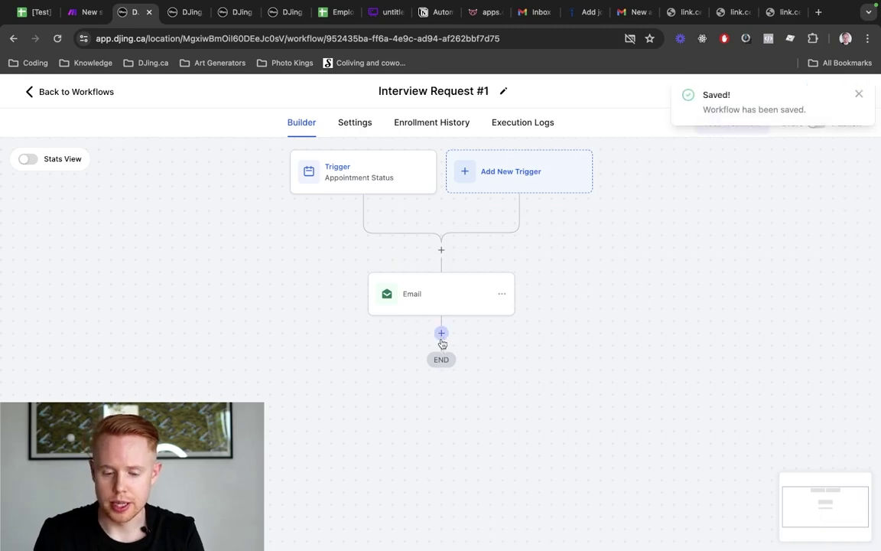
left_click(442, 334)
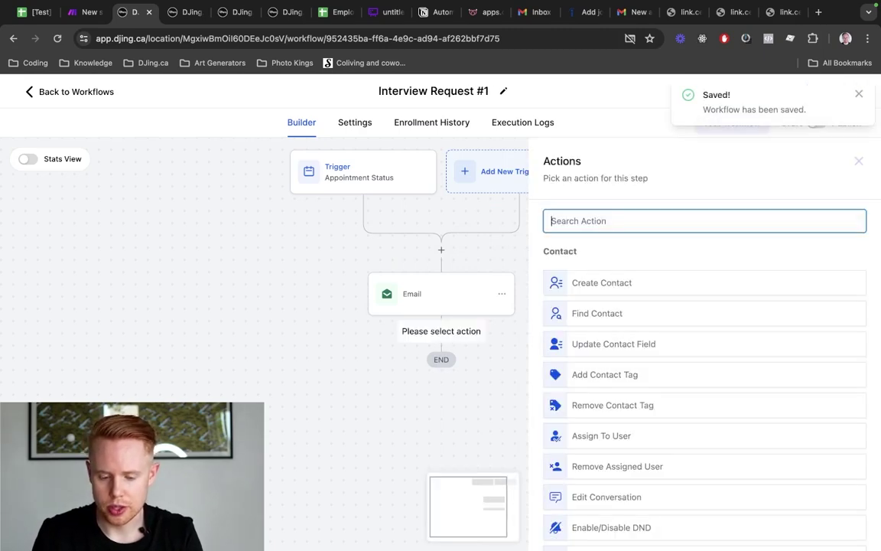
type("wait")
left_click(588, 281)
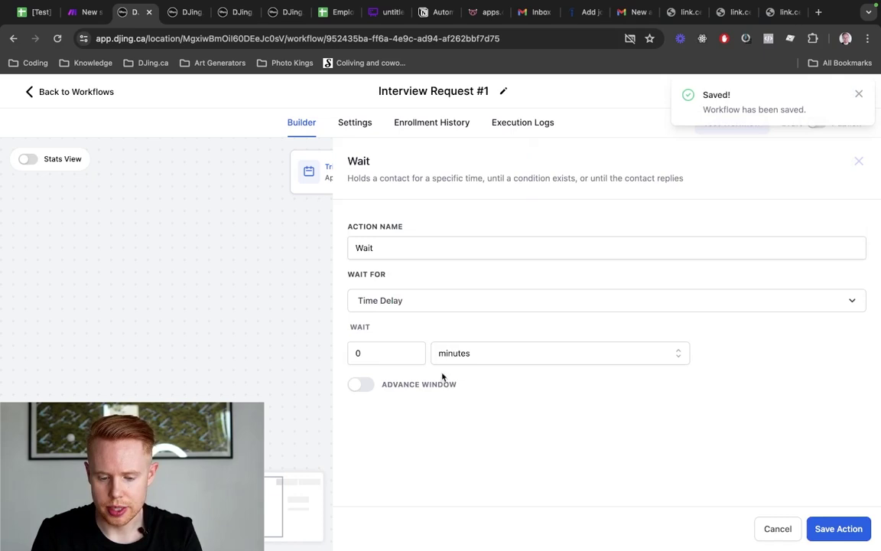
Set the Wait to hold until 30 minutes before the appointment time, and save it
left_click(408, 302)
left_click(420, 423)
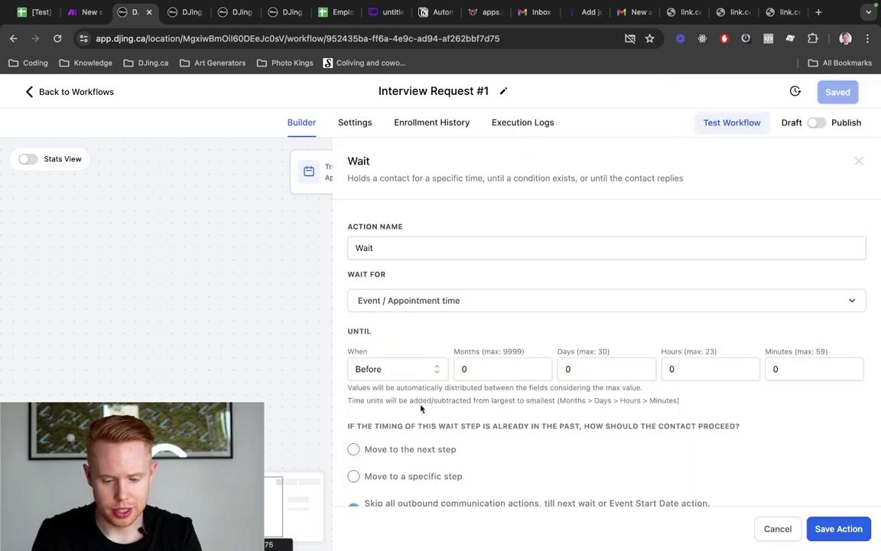
left_click(467, 368)
left_click(565, 369)
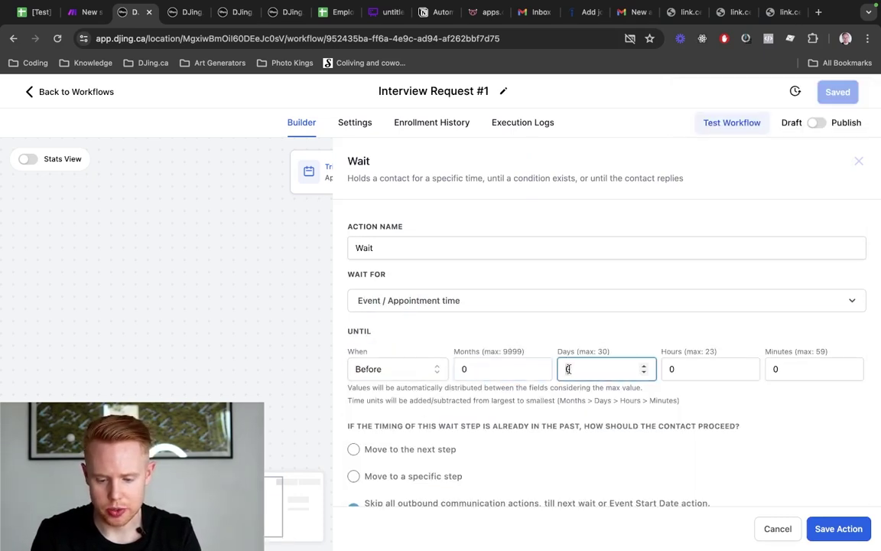
type("1")
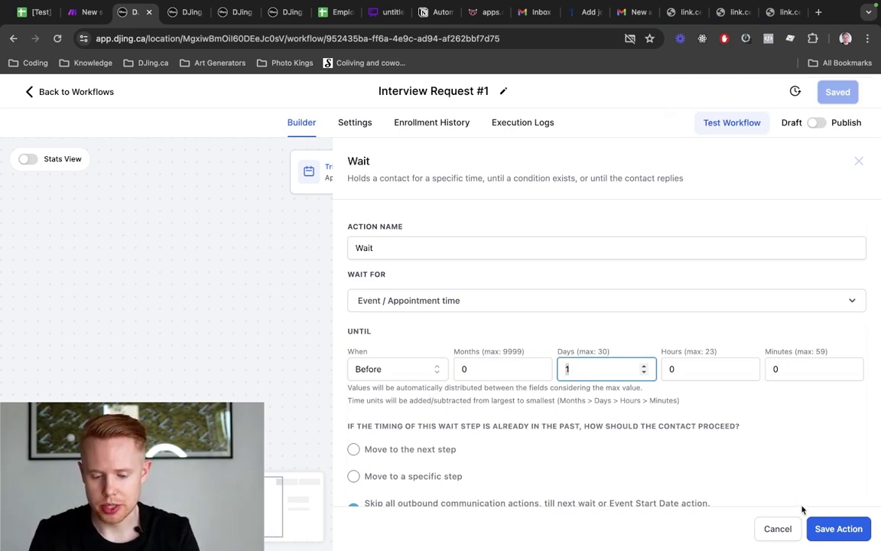
key("BackSpace")
key("Tab")
key("BackSpace")
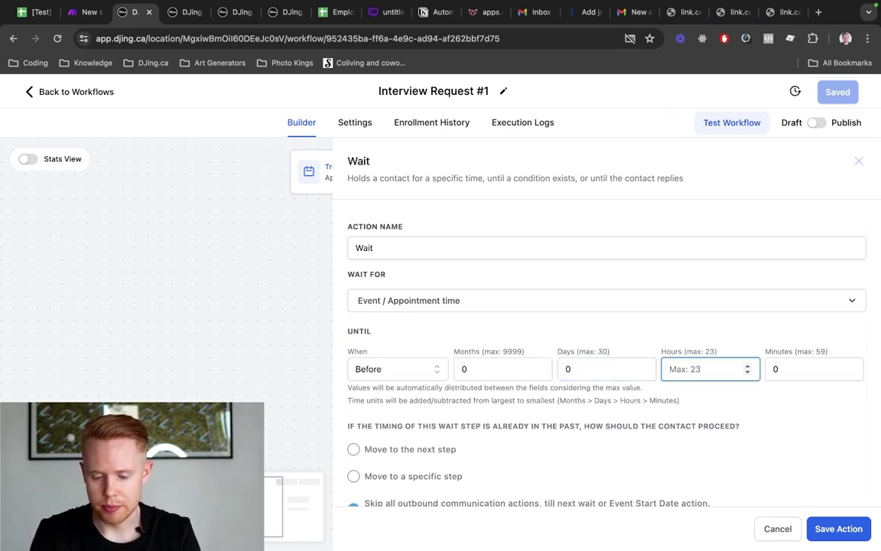
key("Tab")
type("30")
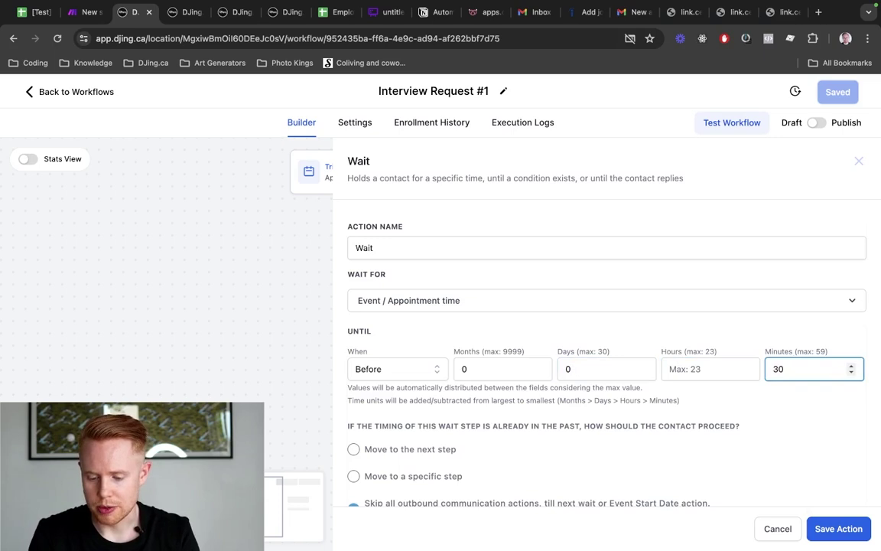
left_click(839, 528)
scroll(498, 352, "down", 1)
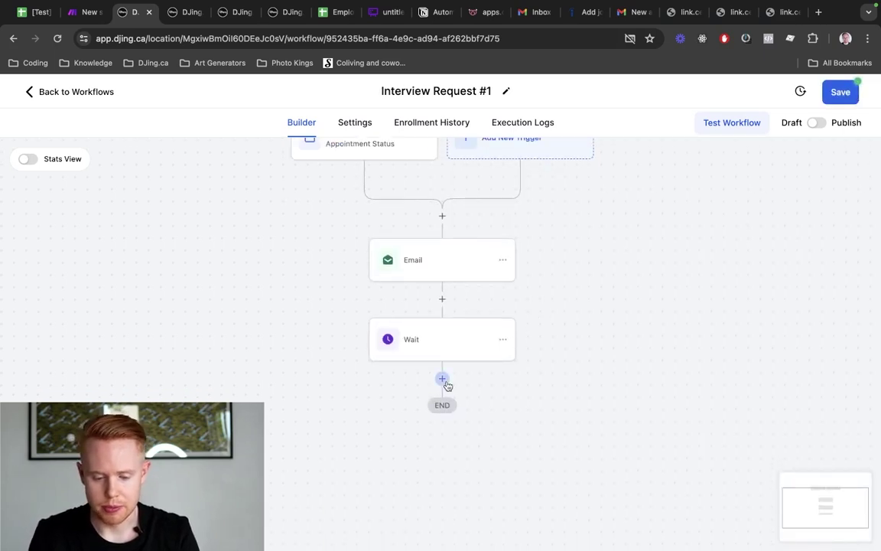
Add a Send SMS step opening with 'Hey' and the contact's first name
left_click(443, 381)
type("sms")
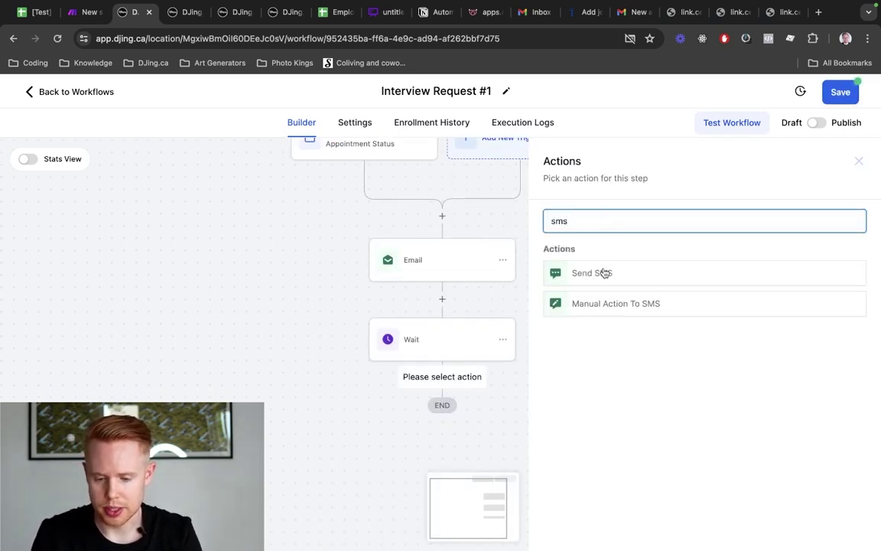
left_click(603, 273)
scroll(586, 301, "down", 4)
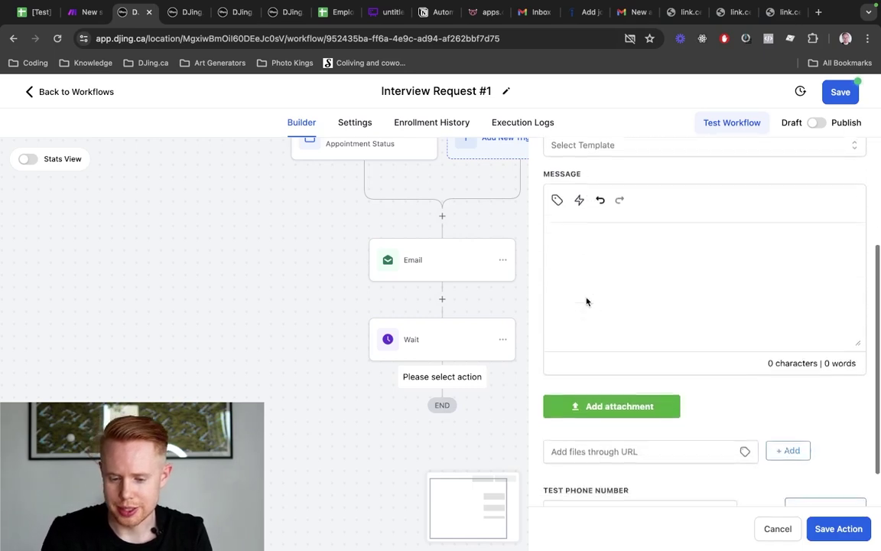
scroll(586, 301, "up", 2)
left_click(574, 333)
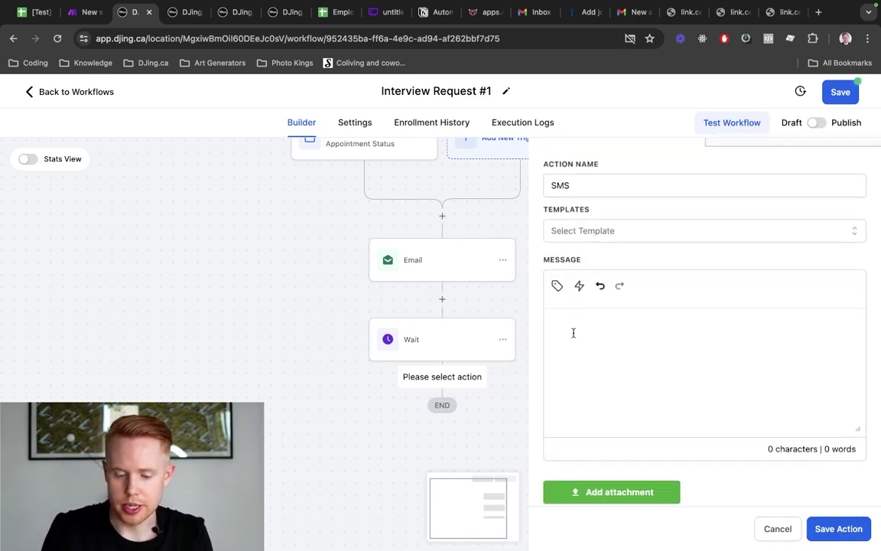
type("Hey")
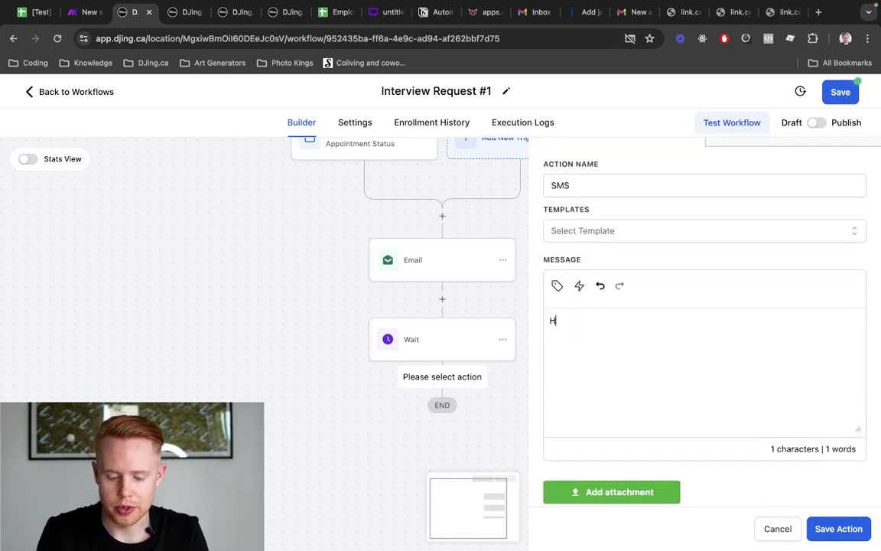
left_click(557, 285)
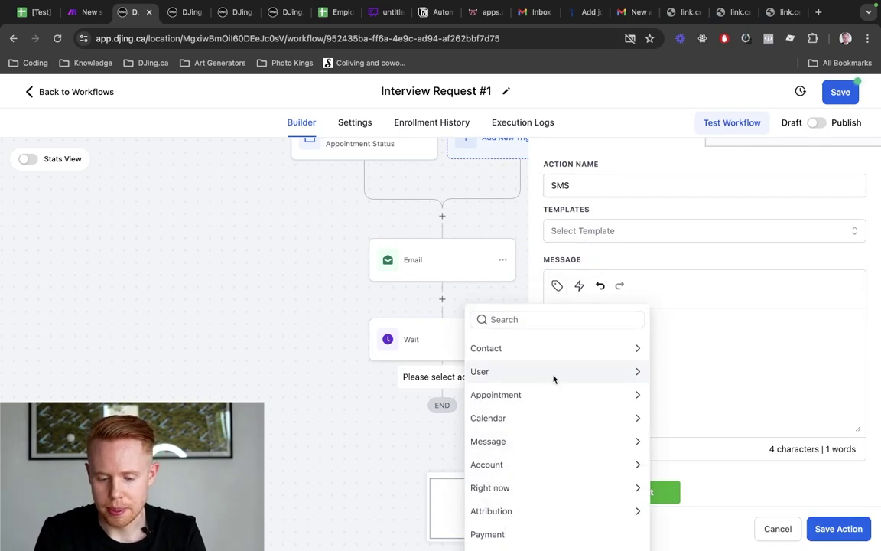
left_click(558, 348)
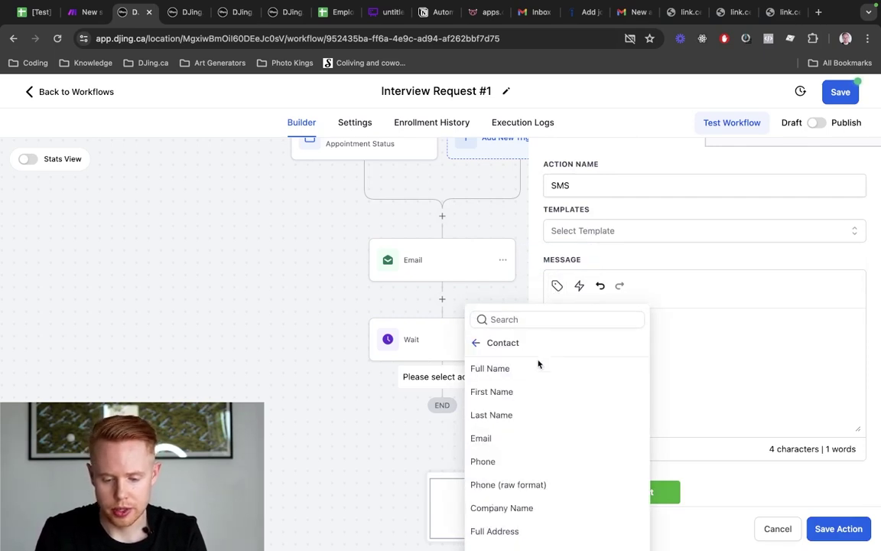
left_click(521, 392)
type(", ")
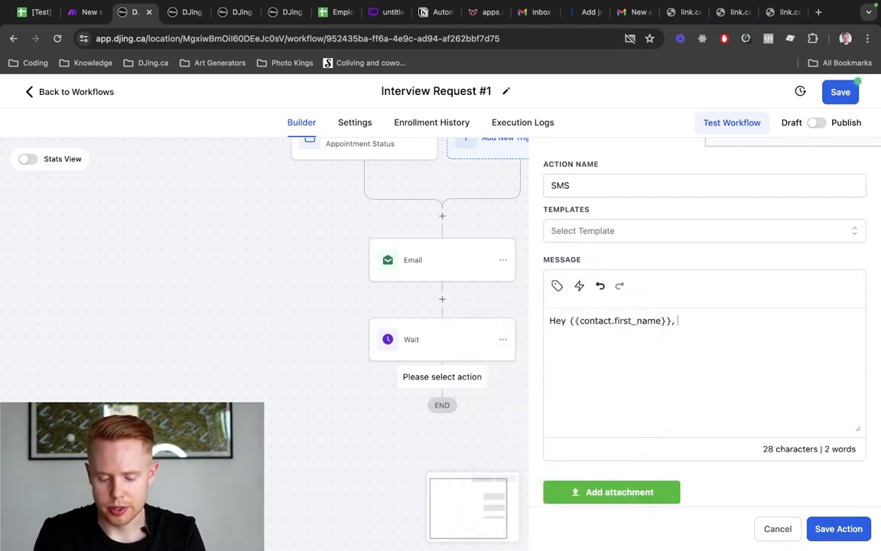
type("it's")
Introduce the user by first name from DJing.ca and remind them the interview is in 30 minutes
left_click(557, 286)
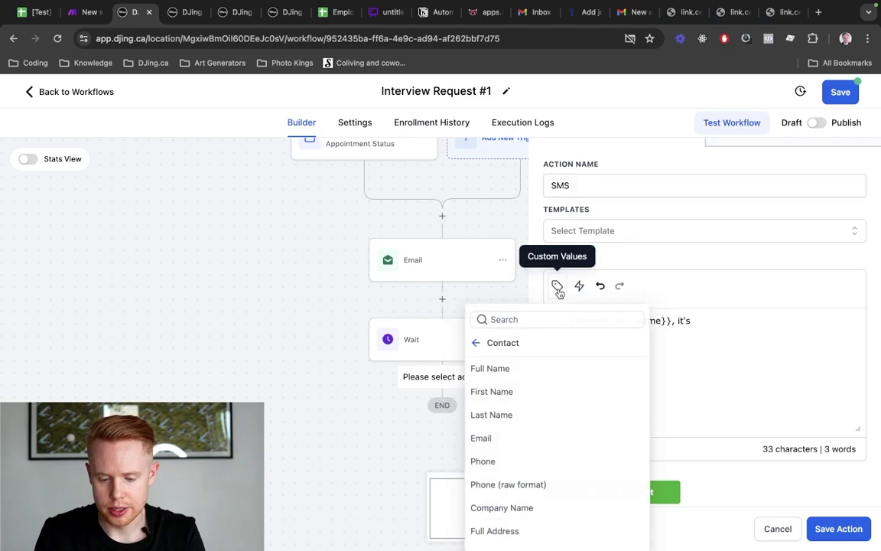
left_click(477, 344)
left_click(482, 371)
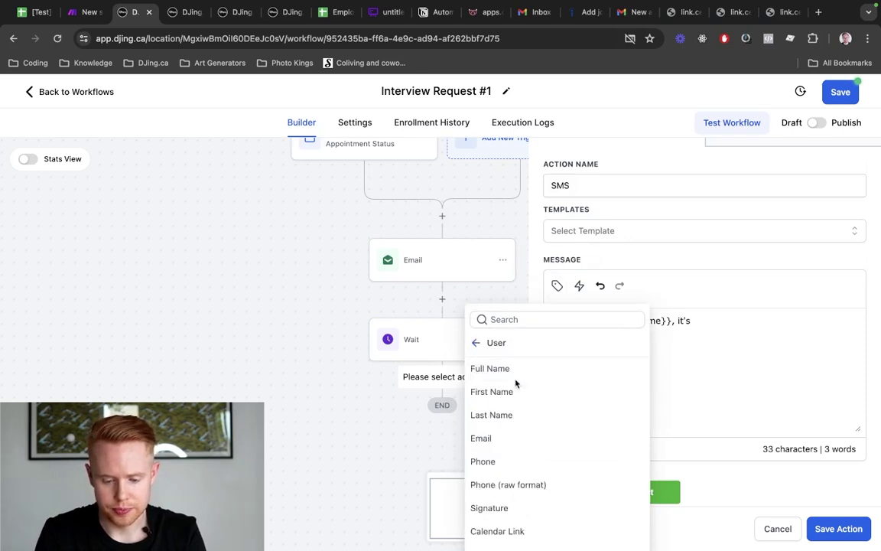
left_click(513, 392)
type("from")
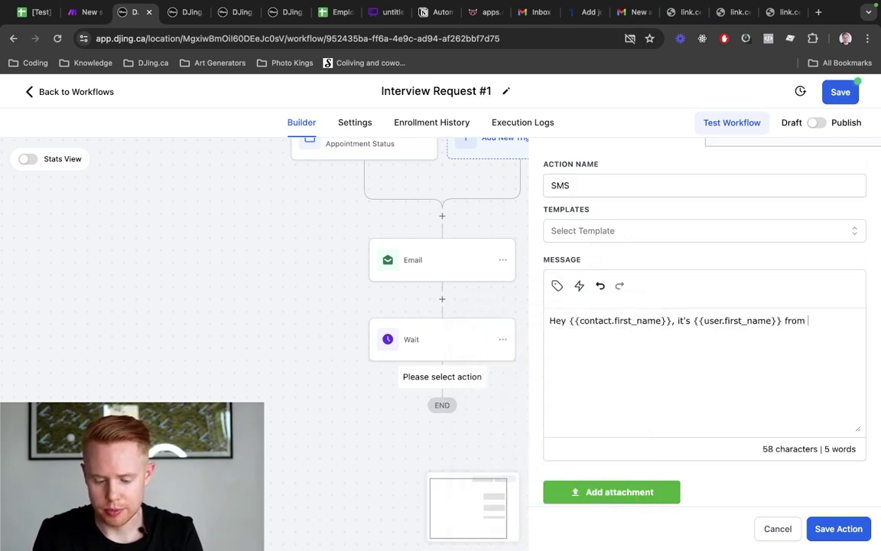
type(" DJing.ca.")
key("Return")
type("I'm")
key("BackSpace")
key("BackSpace")
key("BackSpace")
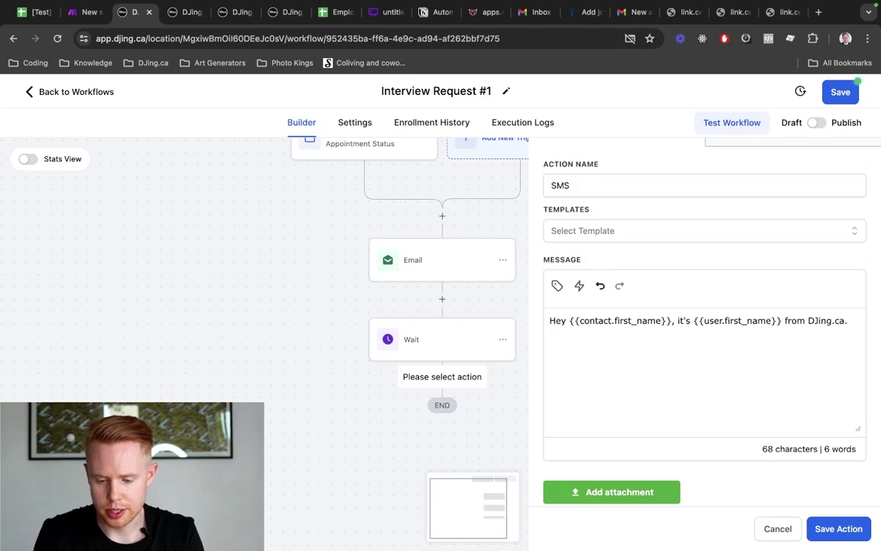
type("I'm just sending you a t")
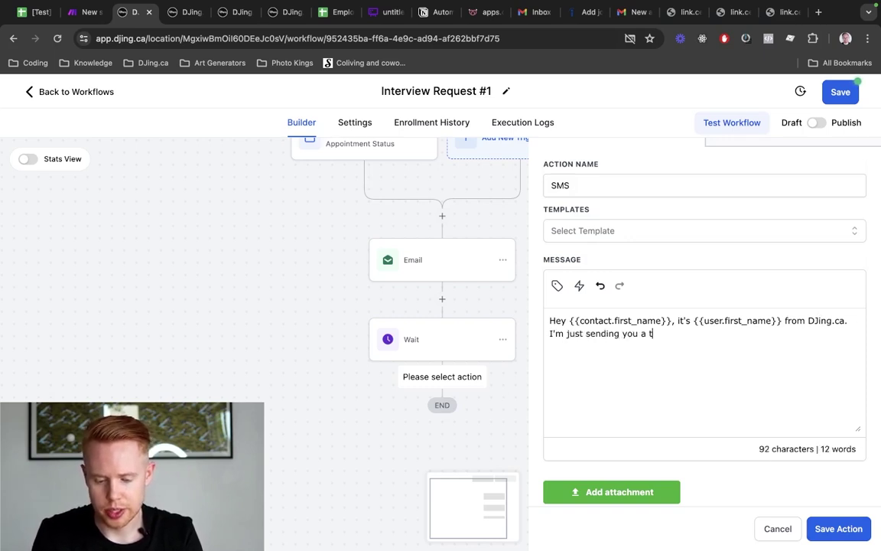
key("BackSpace")
type("message to ")
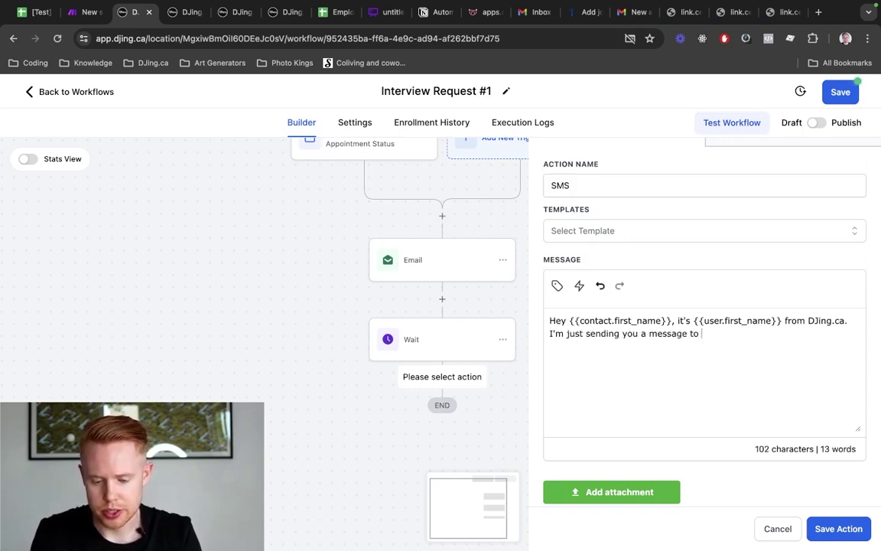
type("remind you")
key("BackSpace")
key("BackSpace")
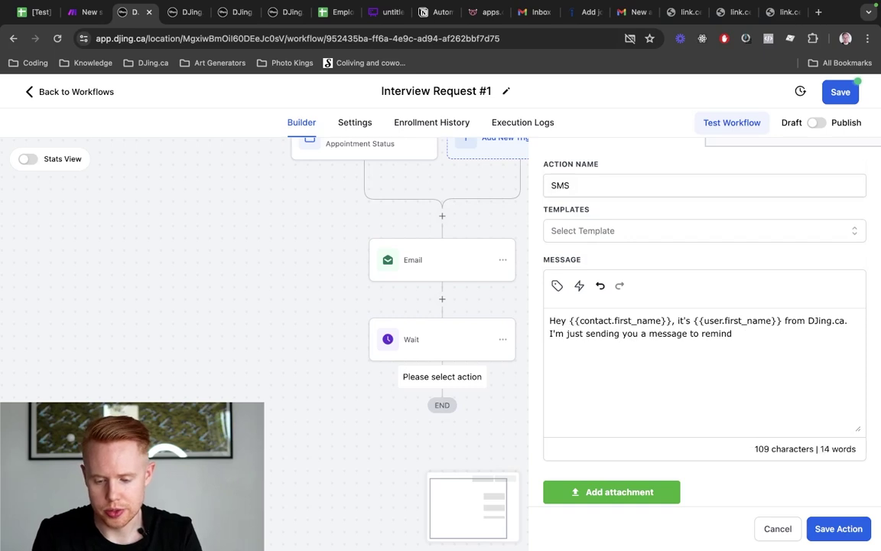
type("you of t")
type("ur interv")
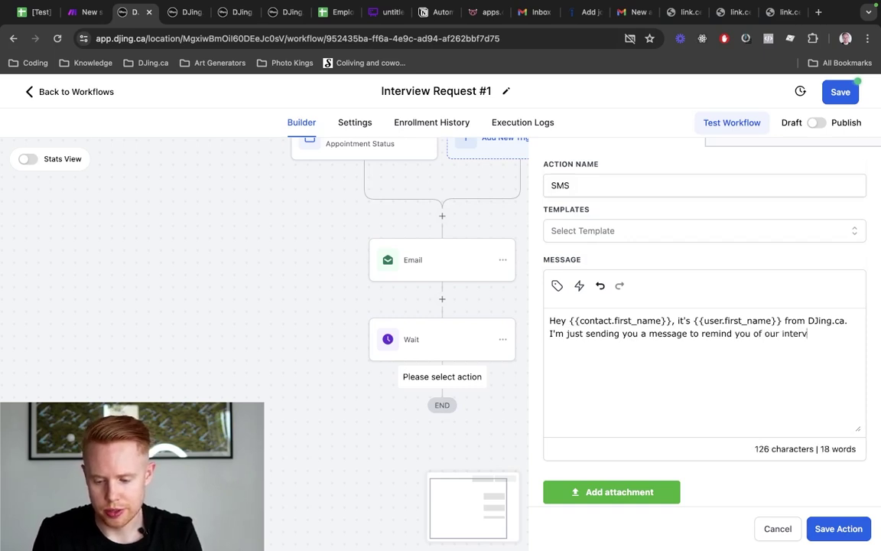
type("iew in 30 minutes. ")
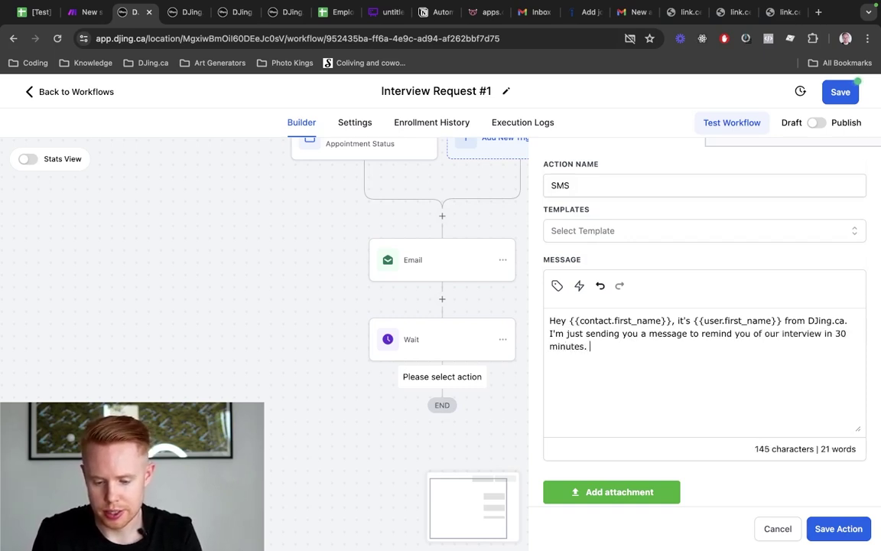
type("Here's the Google Meet")
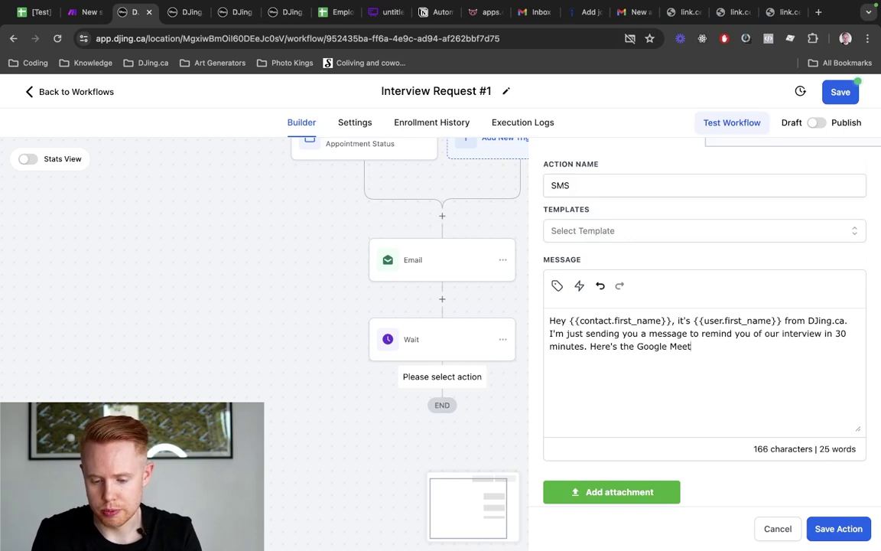
type(" link:")
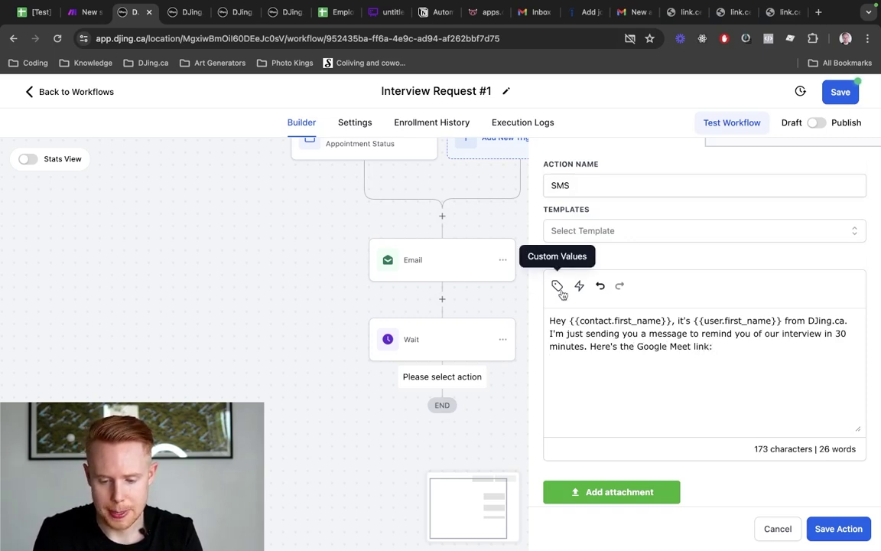
Insert the user's calendar link as the Google Meet link and save the SMS step
left_click(557, 286)
scroll(528, 421, "down", 1)
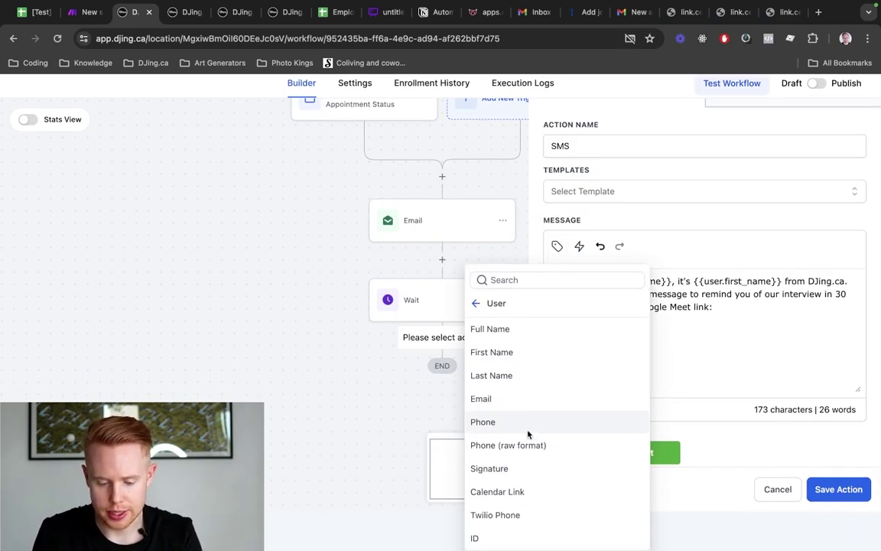
scroll(528, 435, "up", 1)
scroll(528, 435, "down", 1)
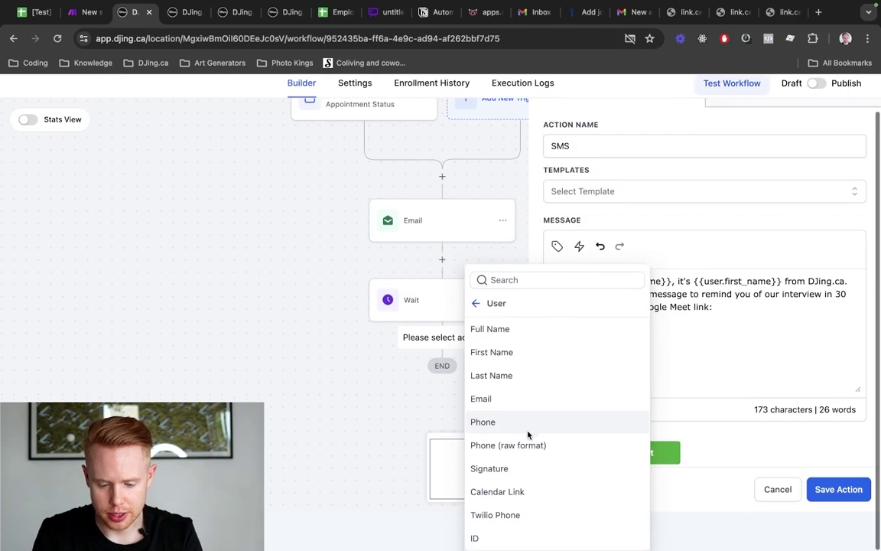
left_click(524, 493)
scroll(525, 497, "up", 1)
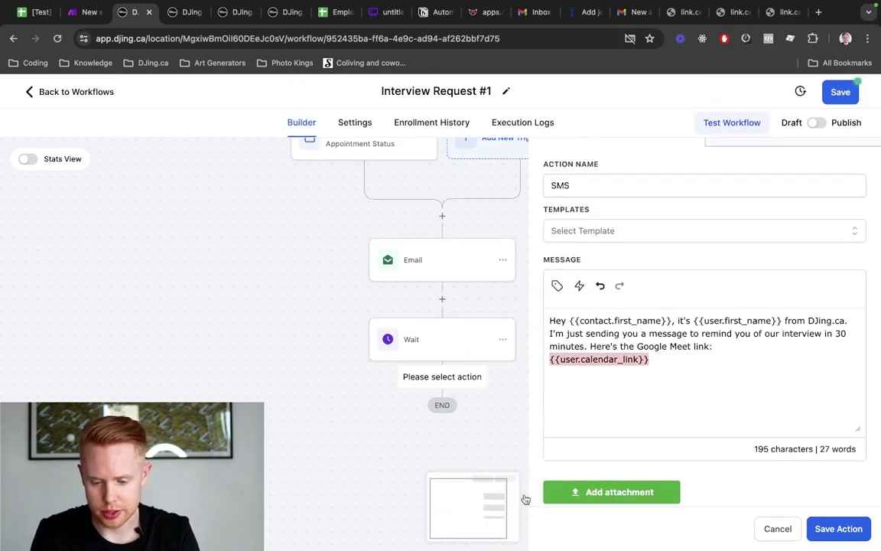
left_click(840, 528)
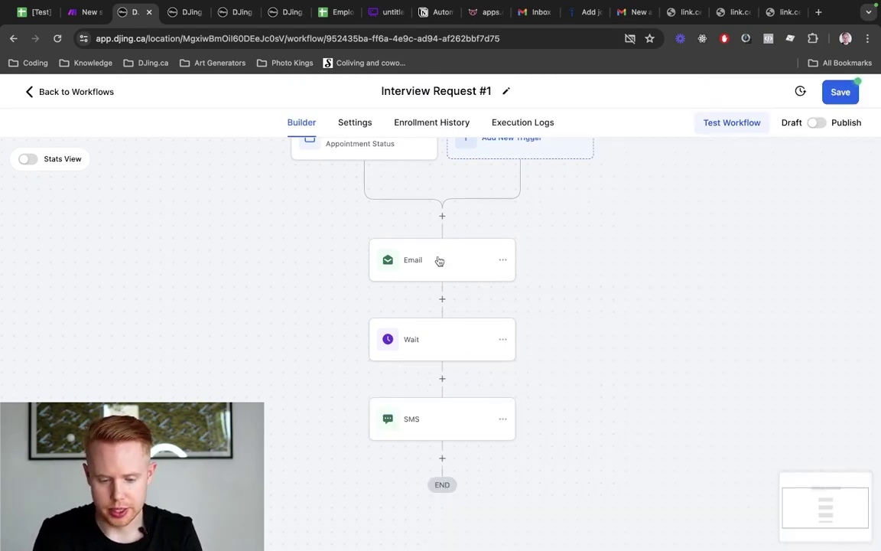
Add the line 'Here's the interview link:' with {{user.calendar_link}} to the email, then save the workflow
left_click(437, 258)
scroll(657, 353, "down", 5)
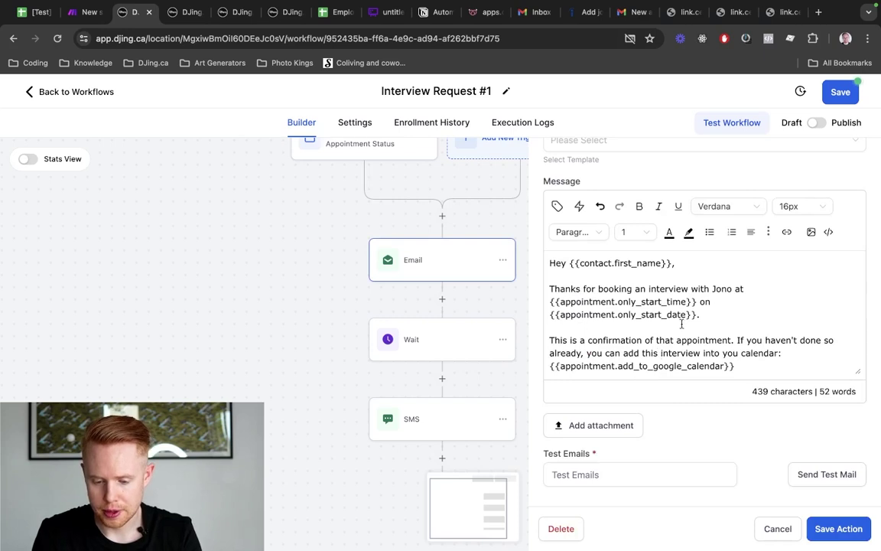
key("Return")
key("Return")
type("Here's the ")
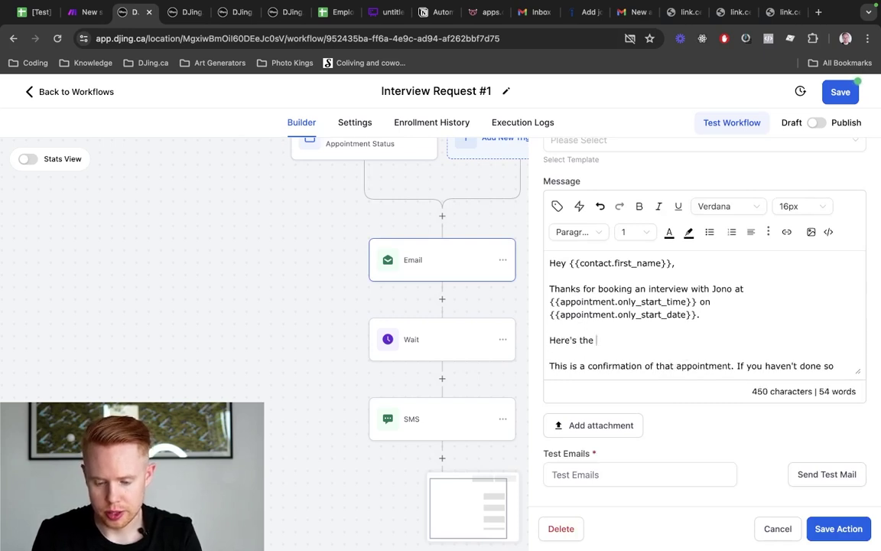
type("interview link:")
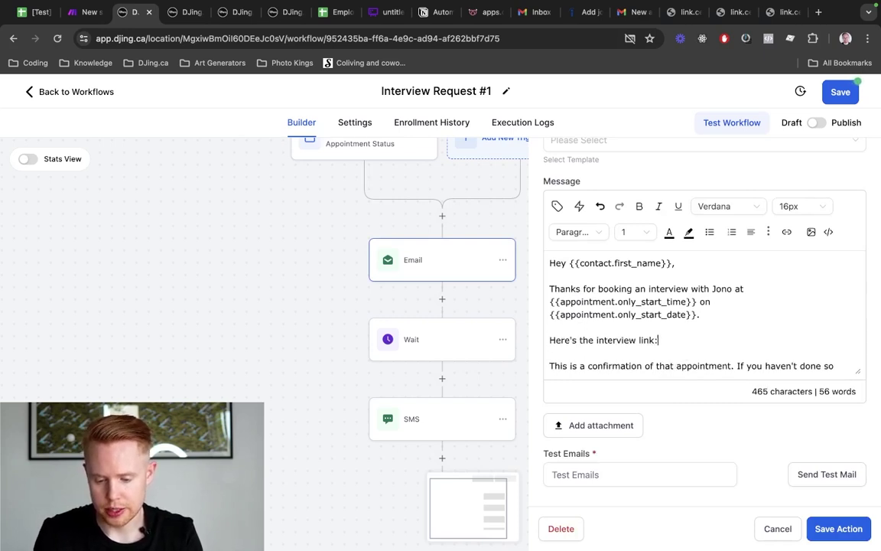
key("shift+Return")
type("{{user.calendar_link}}")
scroll(704, 314, "down", 2)
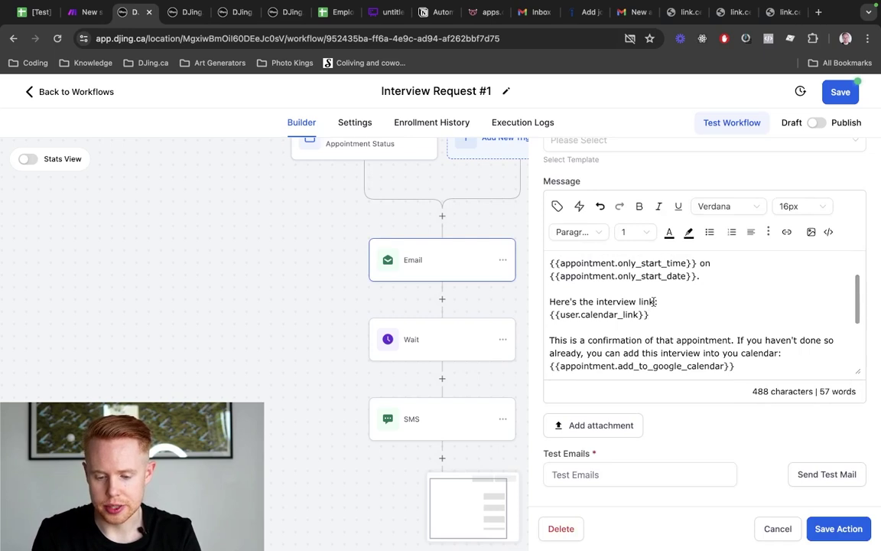
left_click(827, 531)
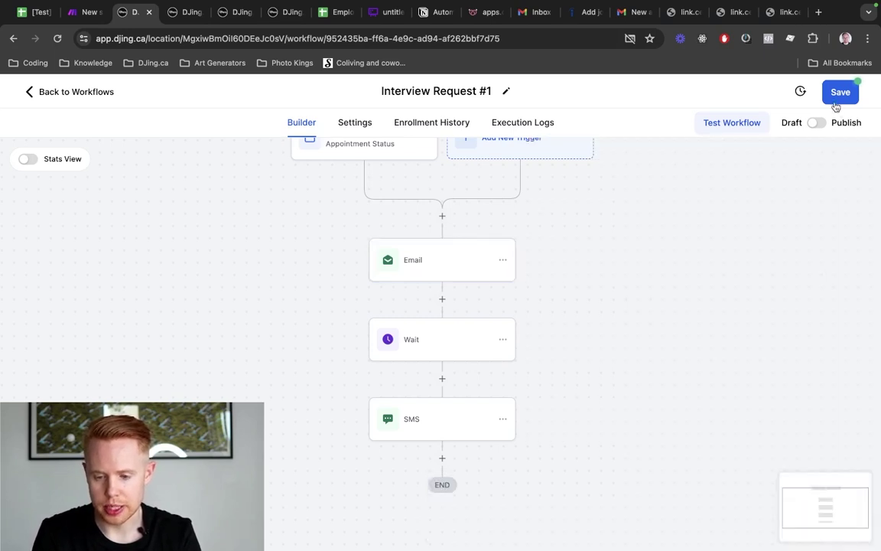
left_click(836, 103)
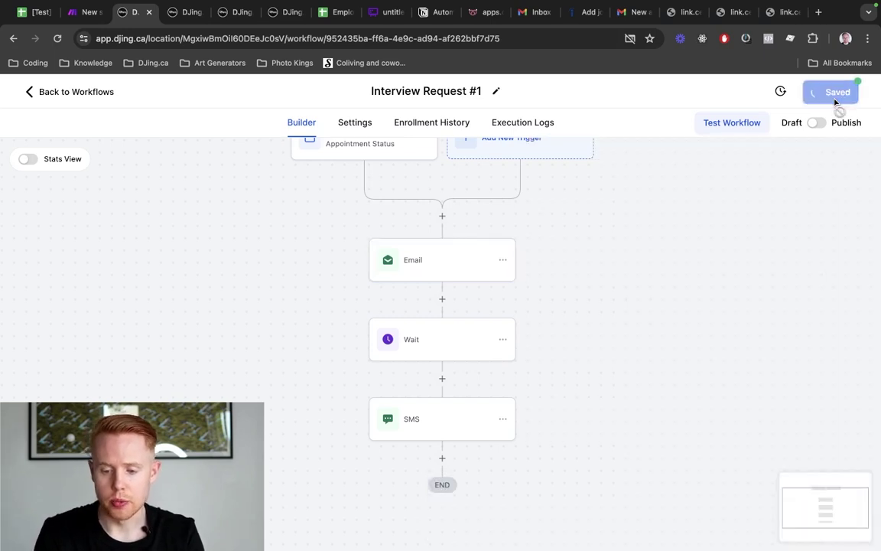
left_click(215, 17)
Check the 1st Round Interview calendar's Google Meet location setting, then return to the Interview Request #1 workflow
left_click(174, 15)
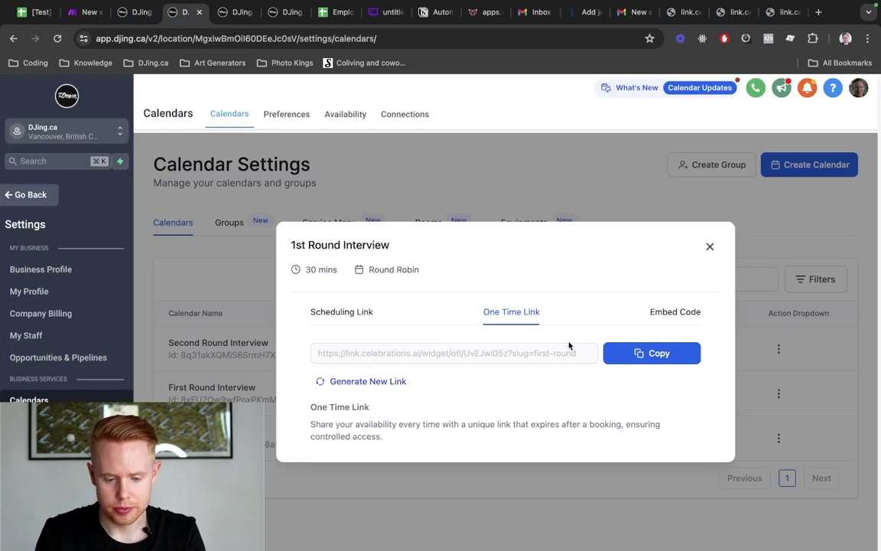
left_click(710, 247)
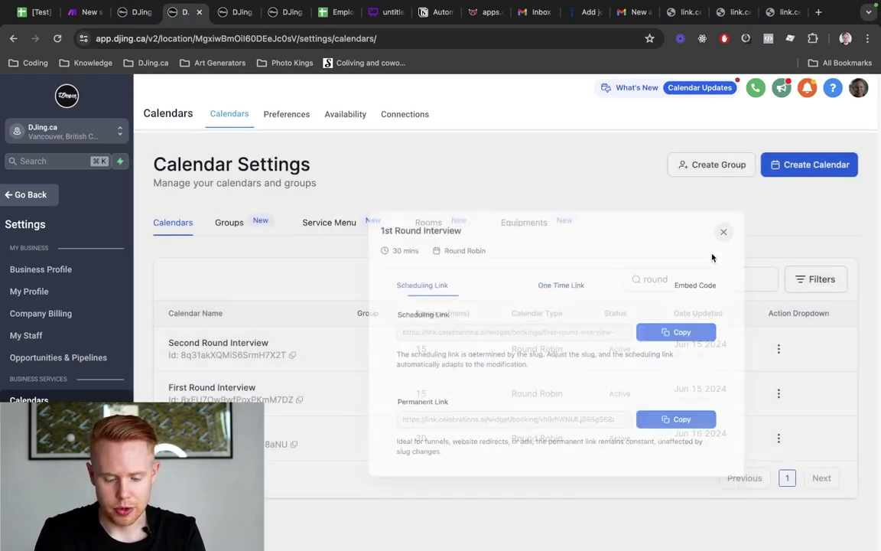
left_click(779, 440)
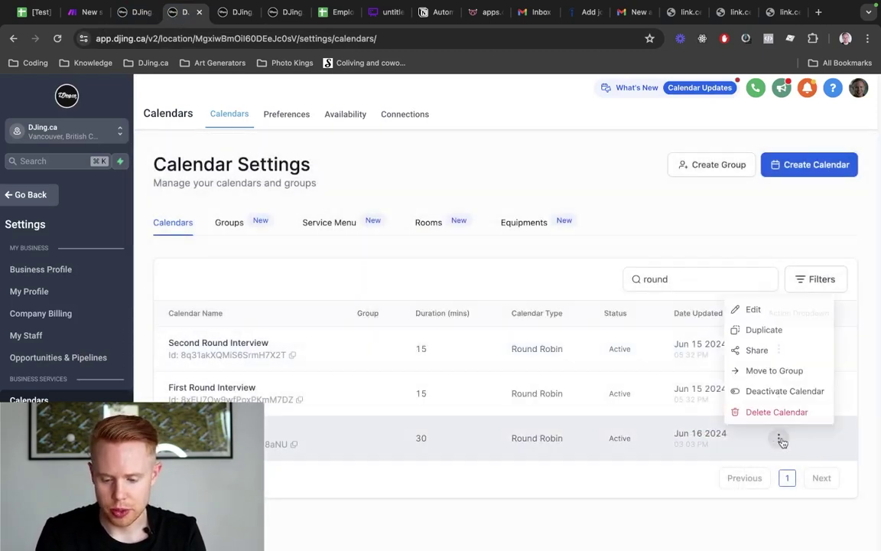
left_click(740, 308)
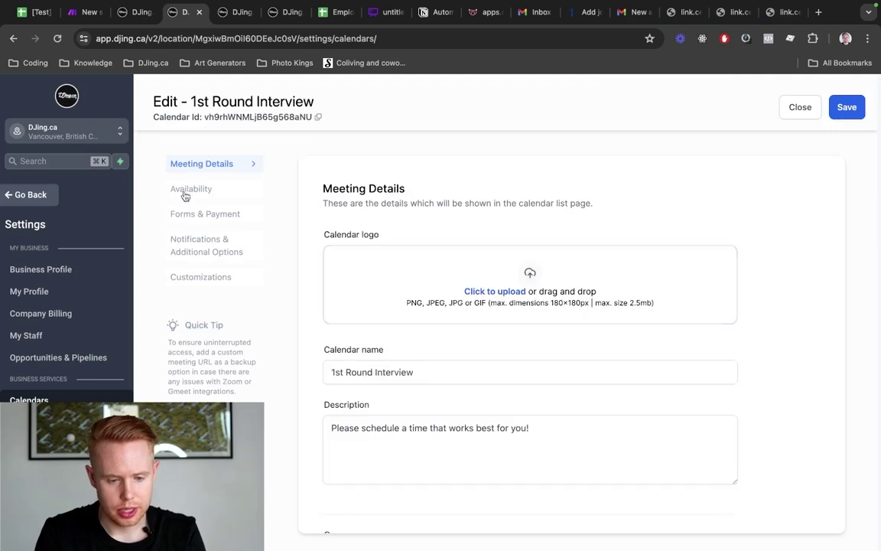
scroll(586, 341, "down", 8)
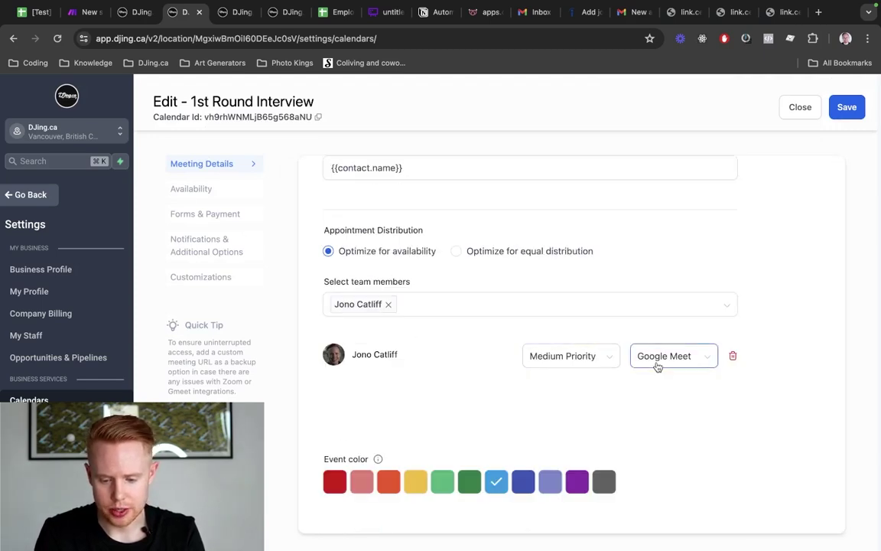
left_click(650, 356)
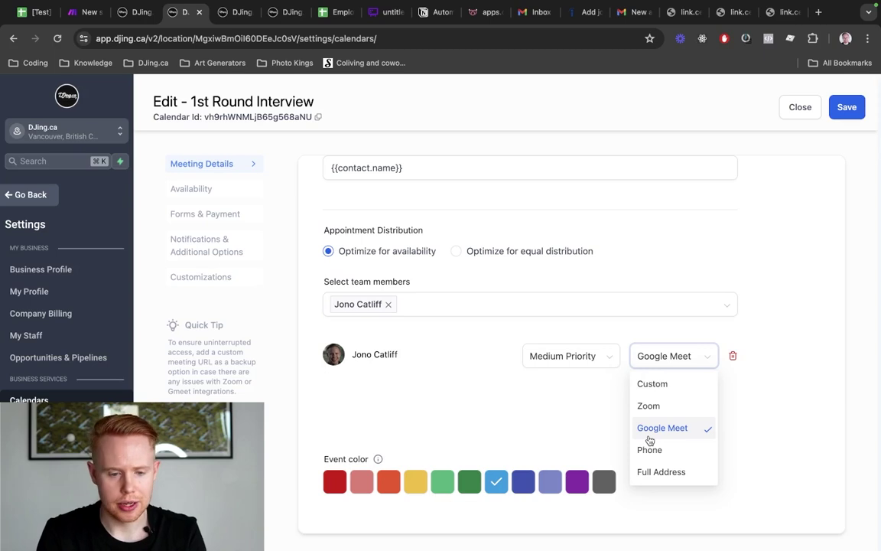
key("ctrl+shift+Tab")
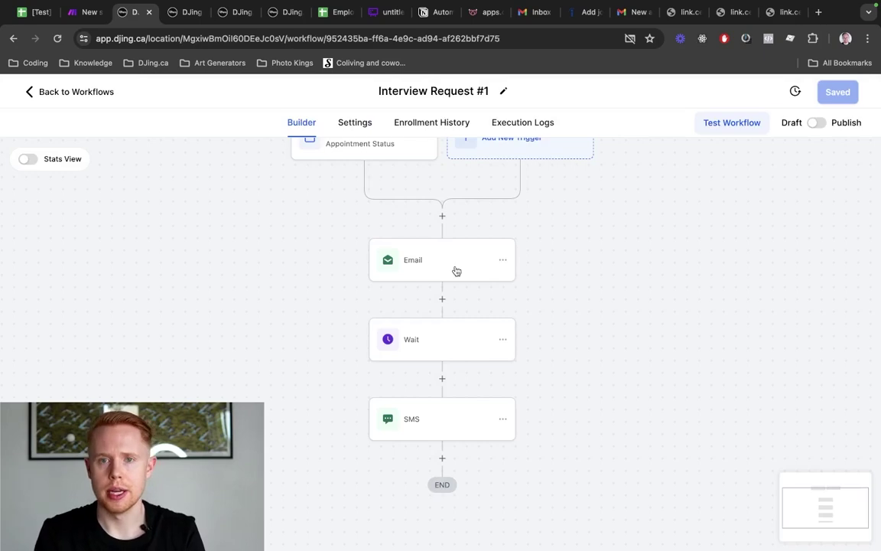
Review the Email and SMS steps and publish the Interview Request #1 workflow
left_click(456, 272)
scroll(635, 365, "down", 5)
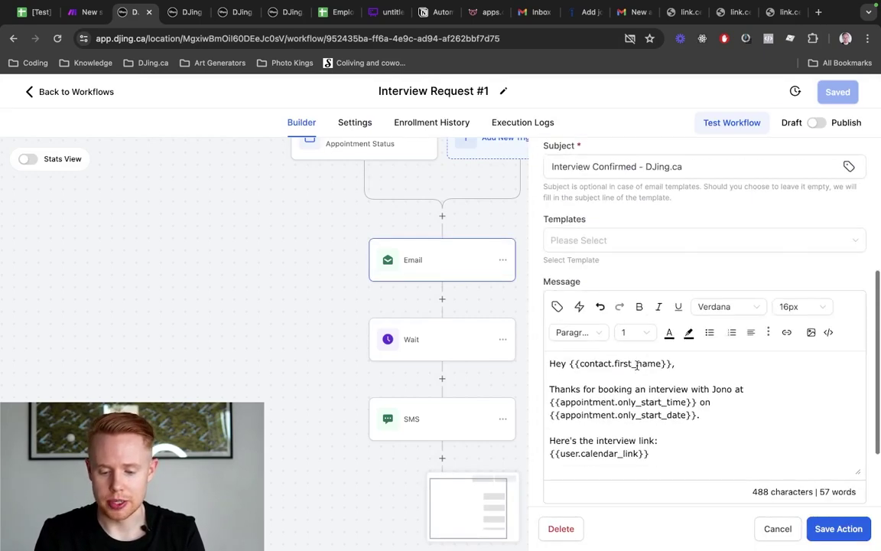
triple_click(655, 448)
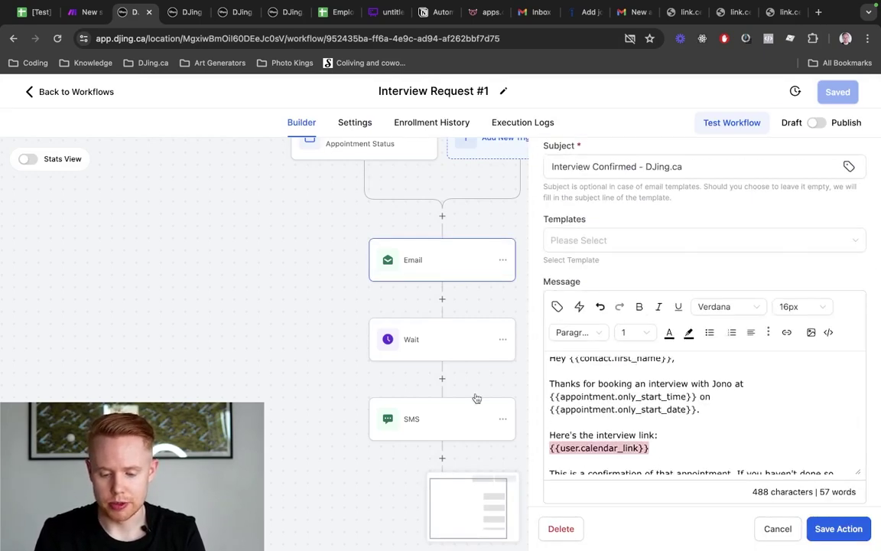
left_click(416, 415)
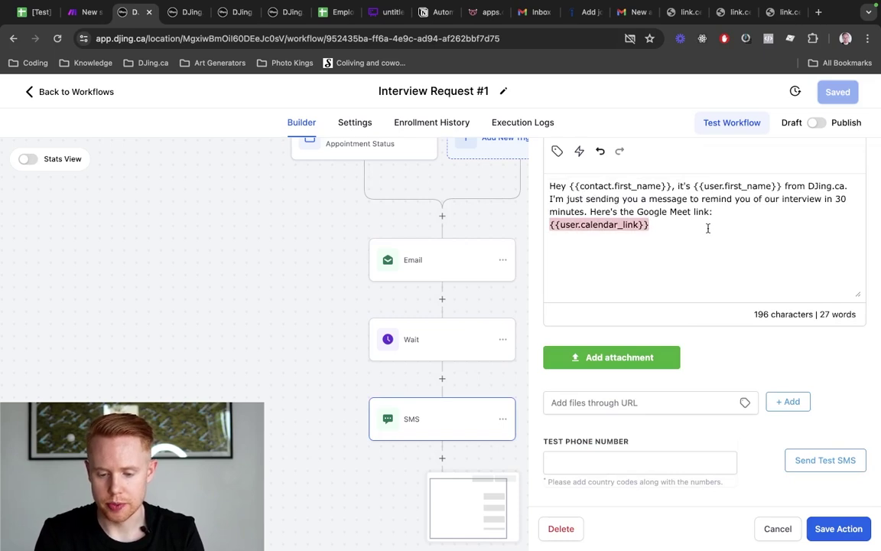
left_click(773, 529)
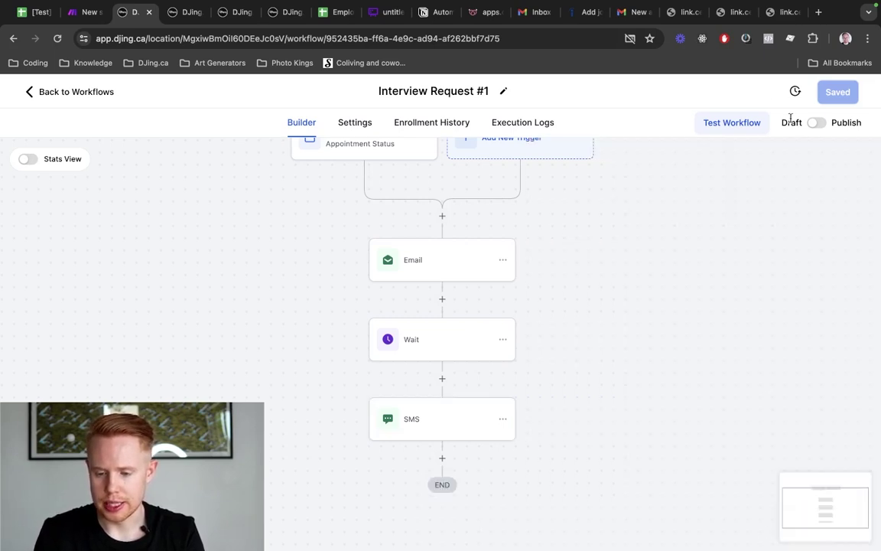
left_click(816, 122)
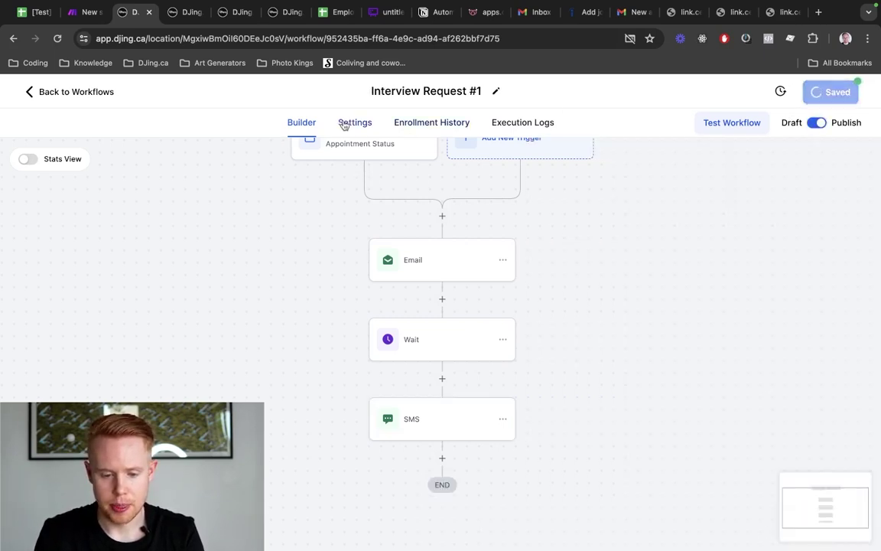
scroll(519, 314, "down", 1)
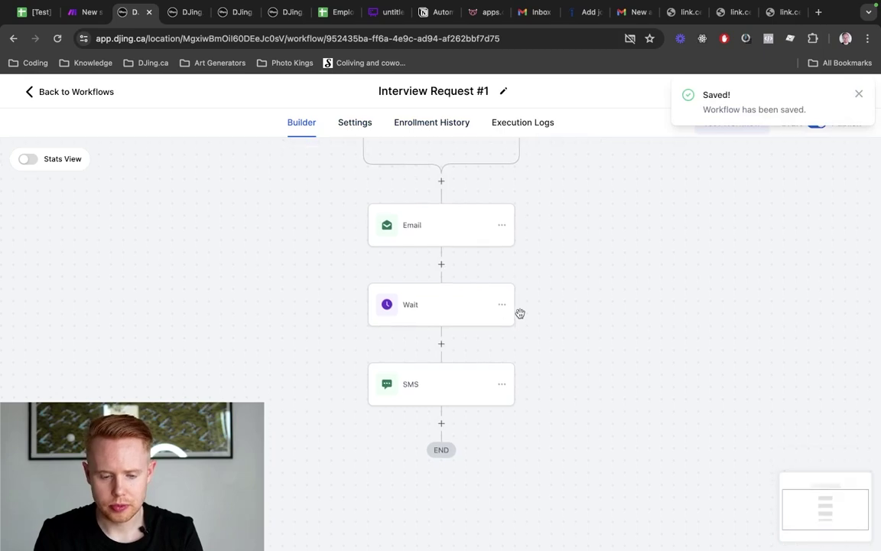
scroll(519, 314, "up", 1)
Untick the Screening checkbox in cell E2 of the Employee Hire sheet
key("ctrl+Tab")
key("ctrl+Tab")
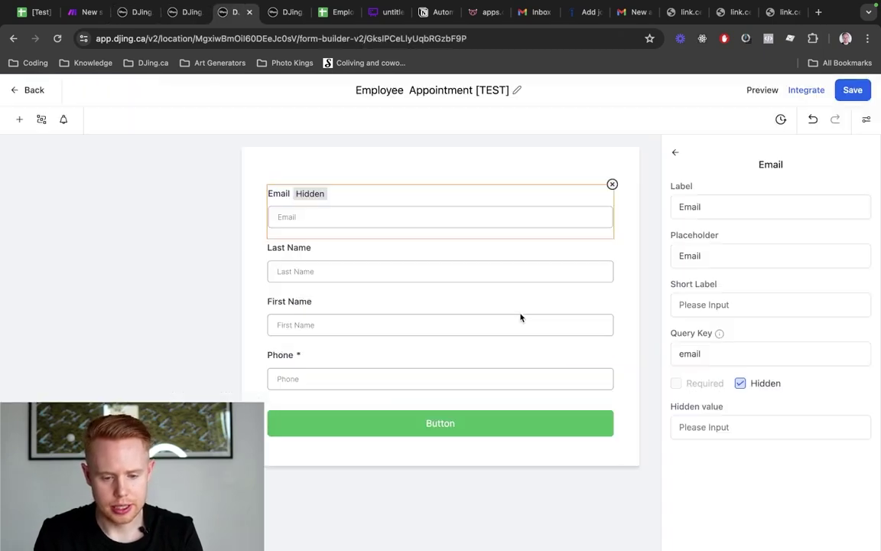
key("ctrl+shift+Tab")
key("ctrl+shift+Tab")
key("ctrl+shift+Tab")
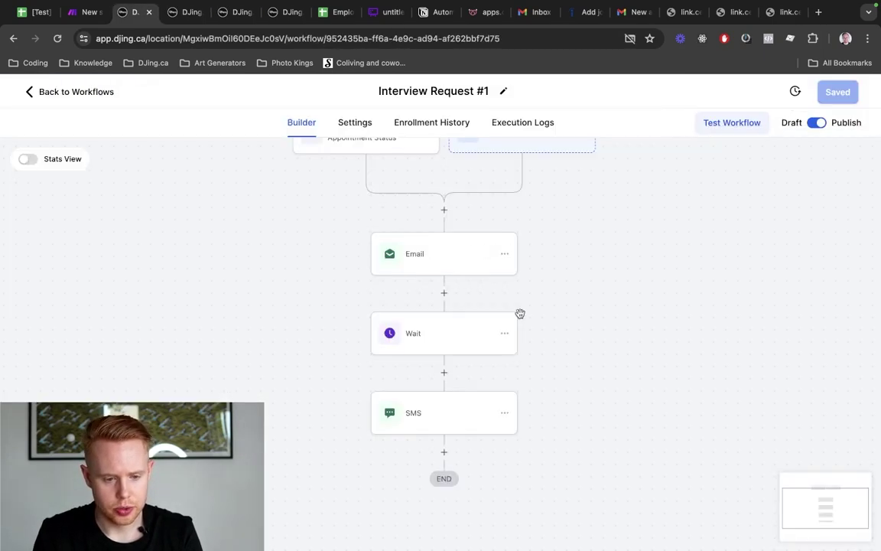
key("ctrl+shift+Tab")
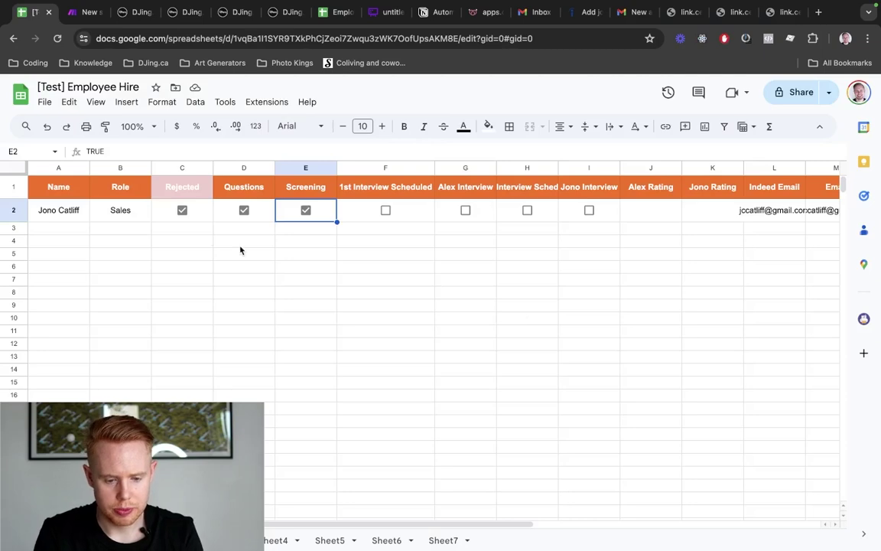
left_click(306, 211)
Re-tick Screening in E2 and bring up the contact's interview invitation email
left_click(485, 239)
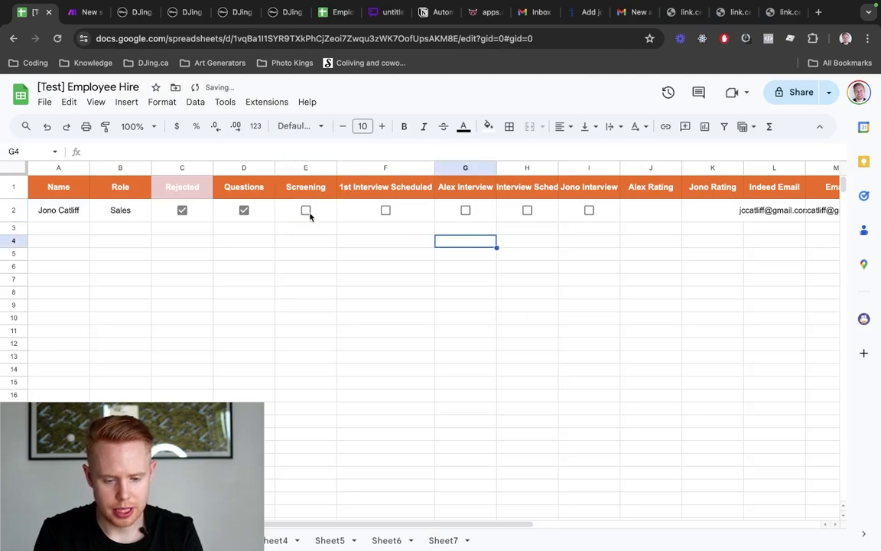
left_click(307, 211)
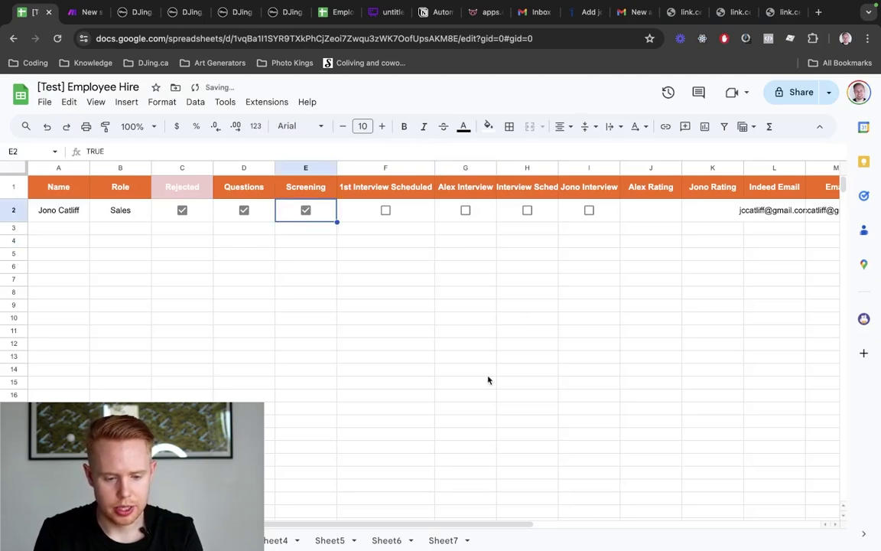
key("ctrl+Tab")
key("ctrl+Tab")
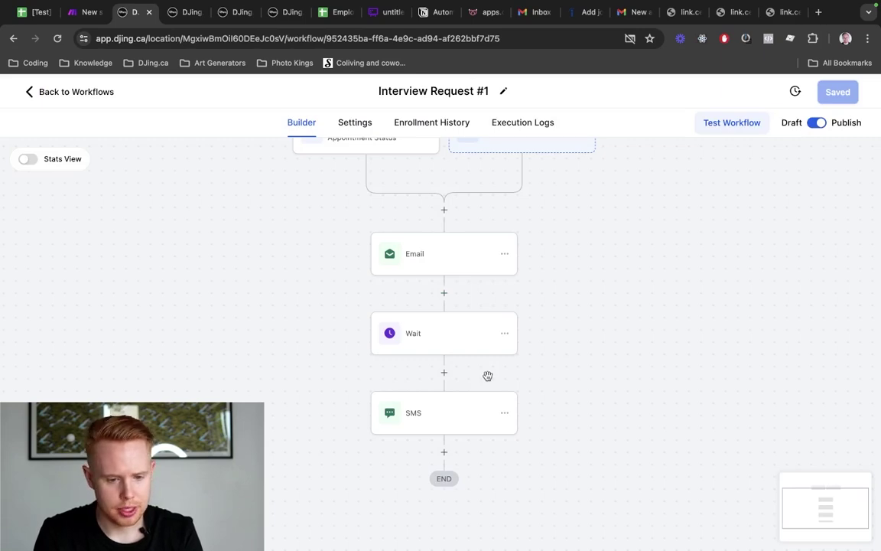
key("ctrl+Tab")
key("ctrl+Tab")
key("ctrl+Tab")
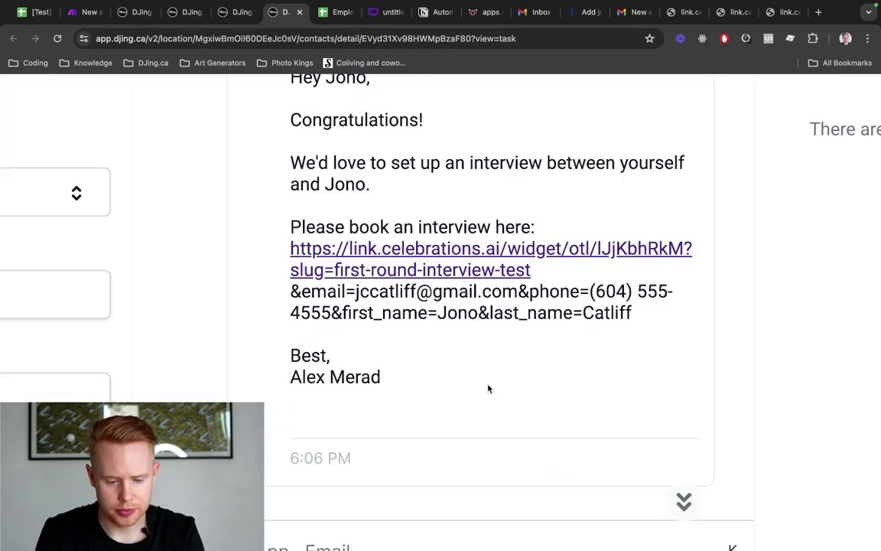
key("ctrl+0")
Open the email's booking link and schedule a test interview for 11:30 AM, Mon Jun 17, 2024
left_click_drag(608, 347, 433, 315)
key("super+c")
key("super+t")
key("super+v")
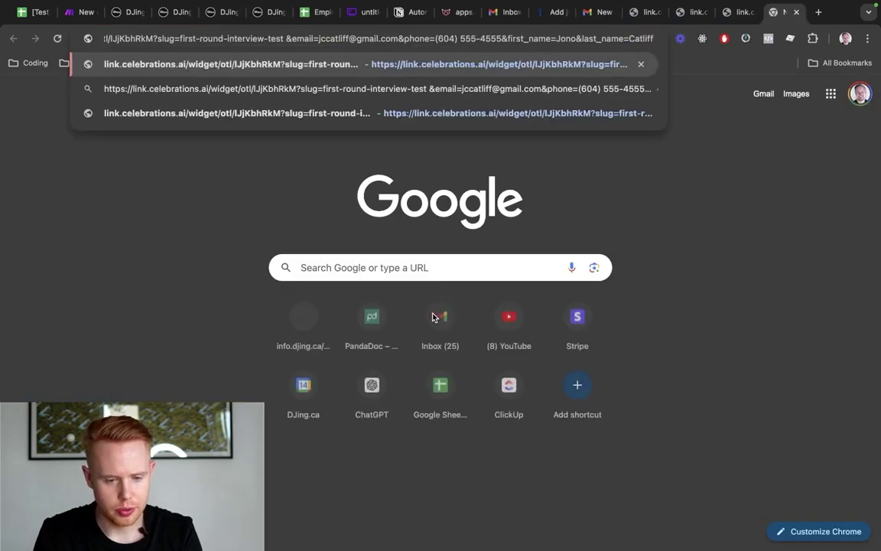
key("Return")
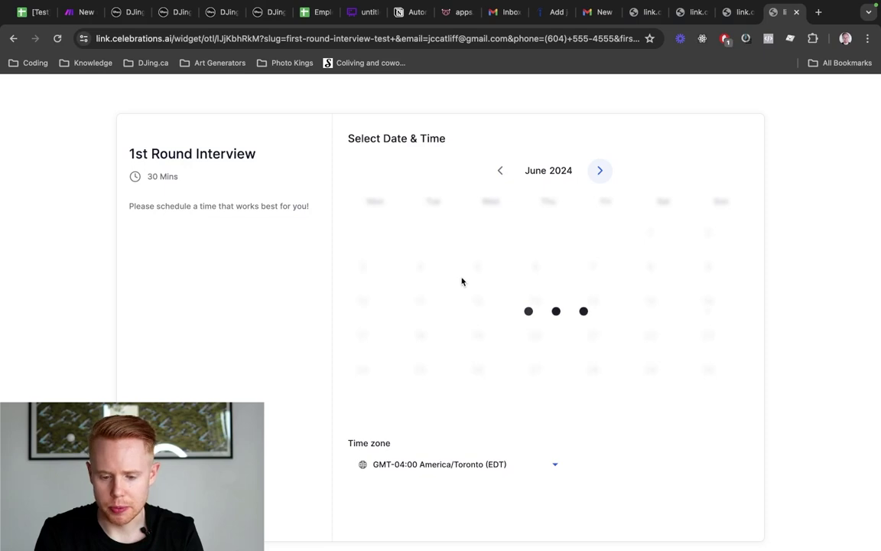
left_click(653, 253)
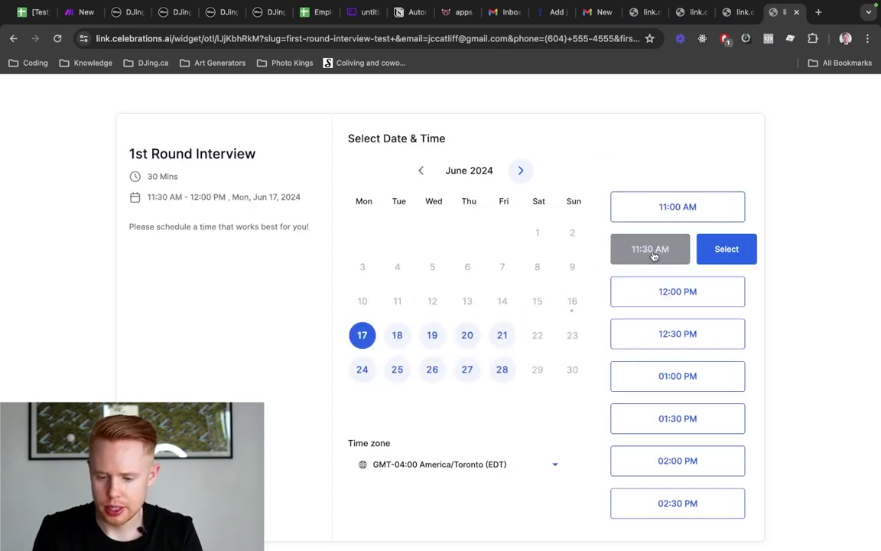
left_click(711, 251)
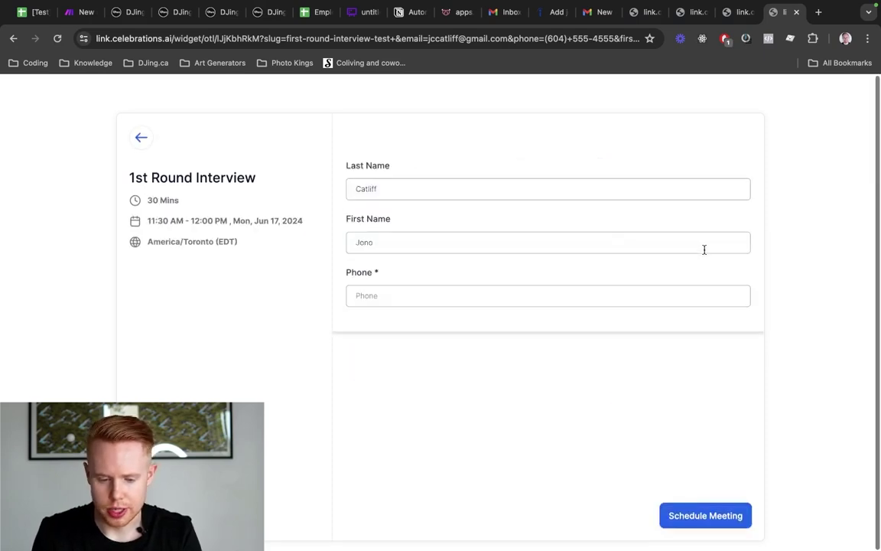
left_click(708, 516)
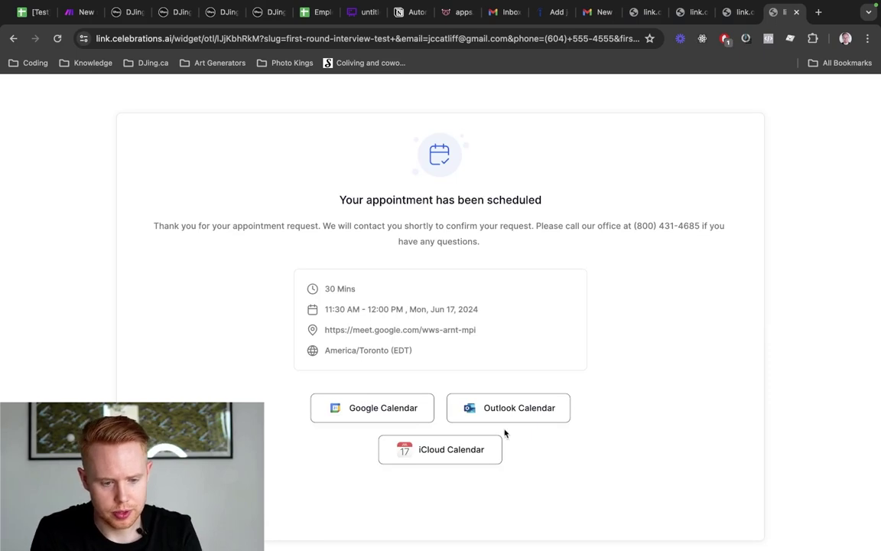
key("super+3")
scroll(456, 300, "up", 2)
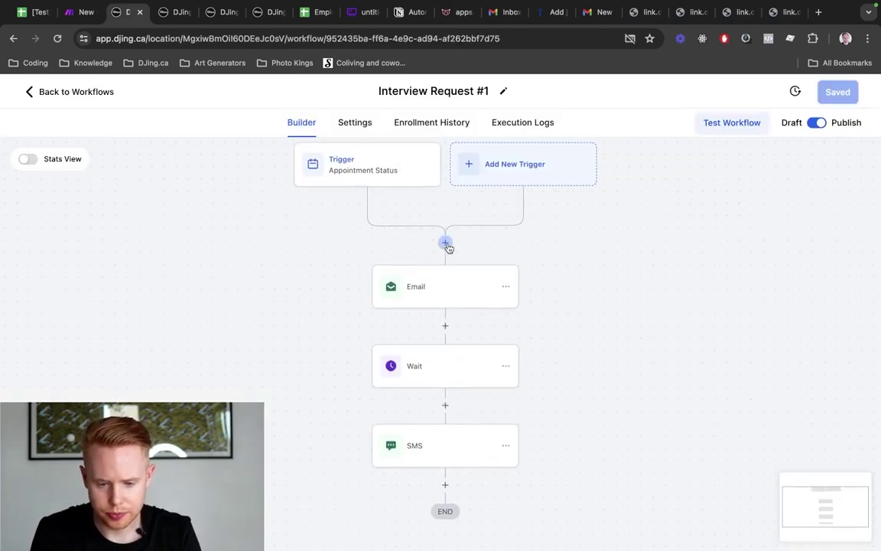
Insert a Remove From Workflow step before the Email step, set to remove from another workflow
key("super+4")
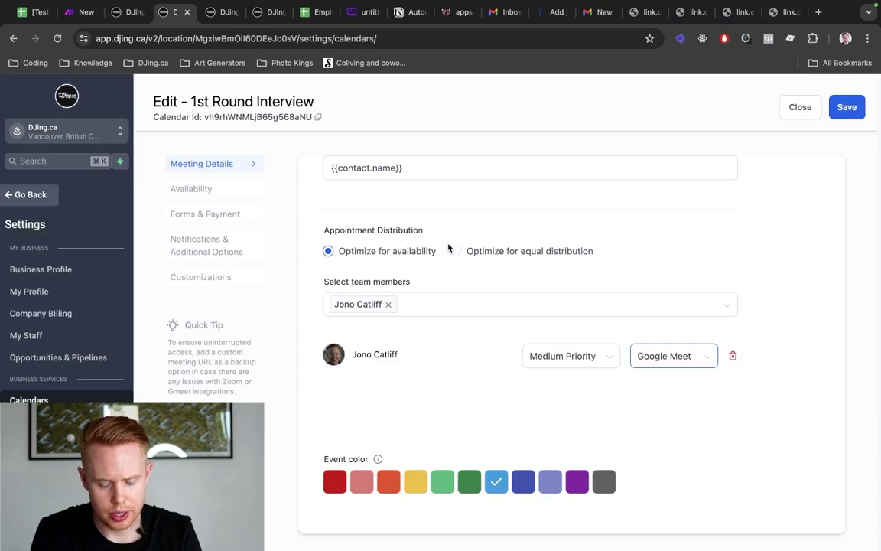
key("super+3")
left_click(448, 246)
type("remove")
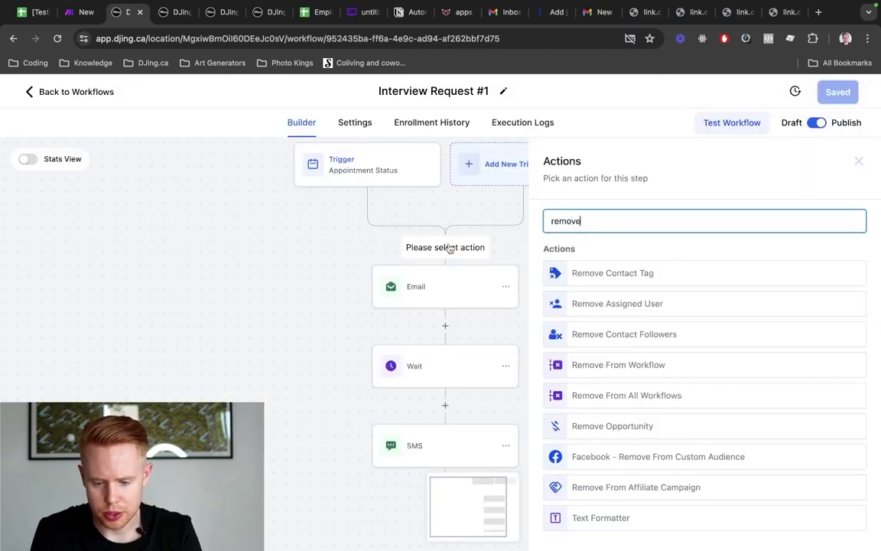
left_click(578, 364)
left_click(588, 298)
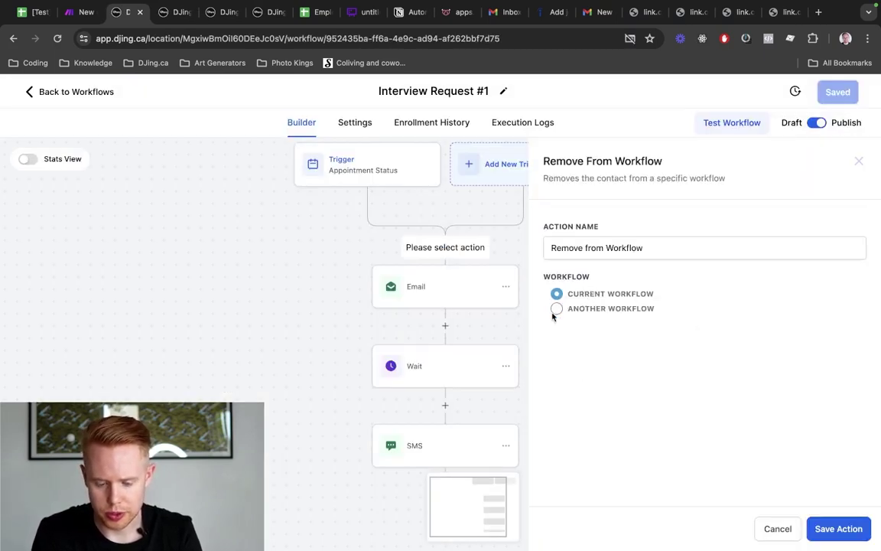
left_click(556, 309)
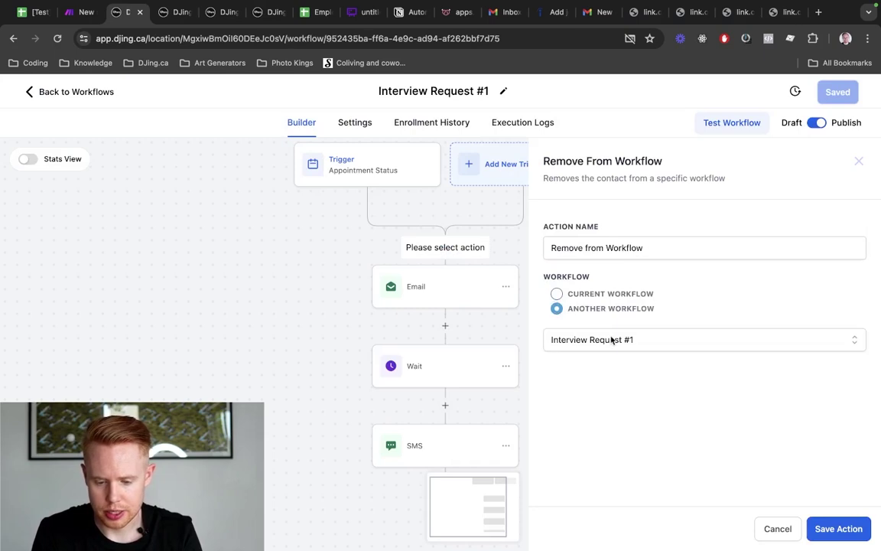
Target the Screening Approved [TEST] workflow, then save the step and the workflow
left_click(611, 340)
type("test")
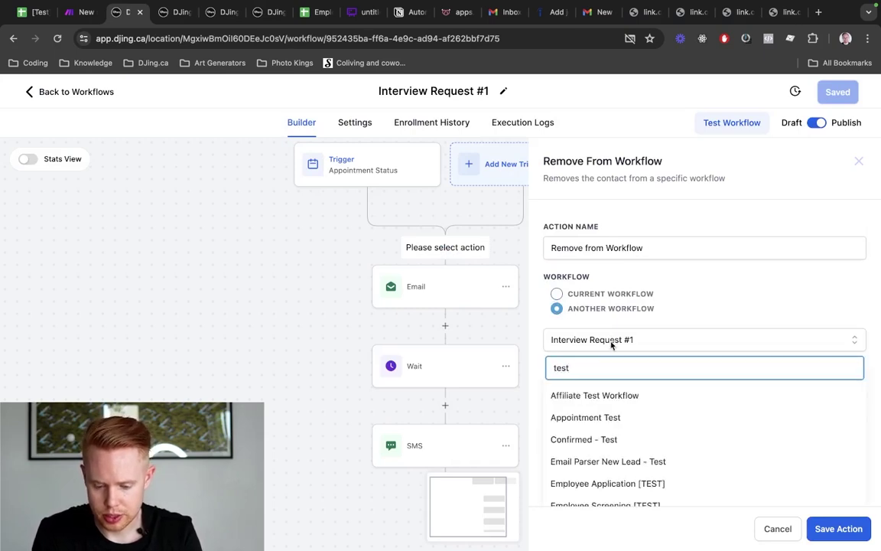
scroll(616, 398, "down", 5)
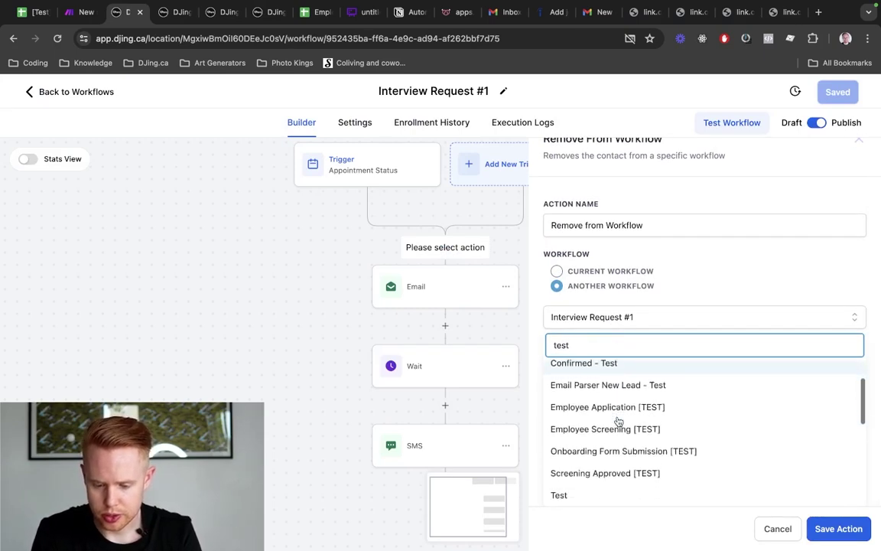
left_click(622, 472)
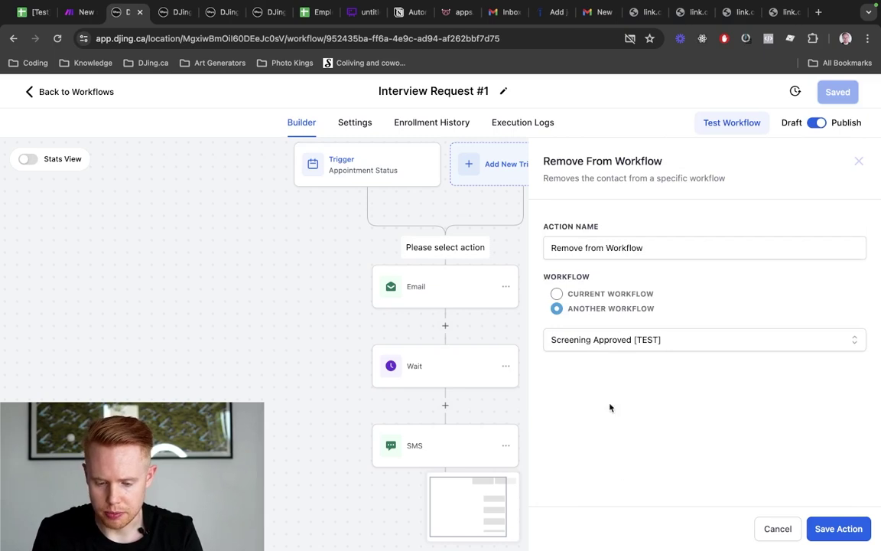
left_click(839, 528)
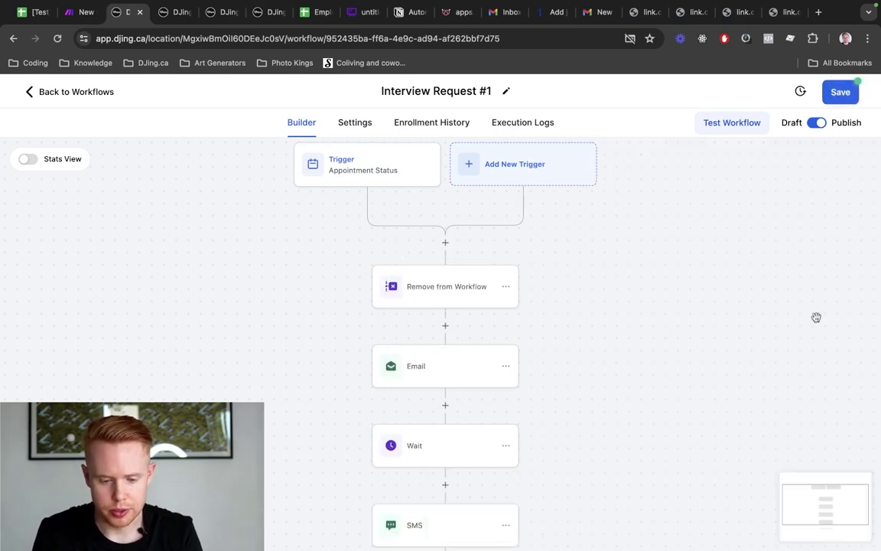
left_click(816, 98)
scroll(464, 382, "down", 3)
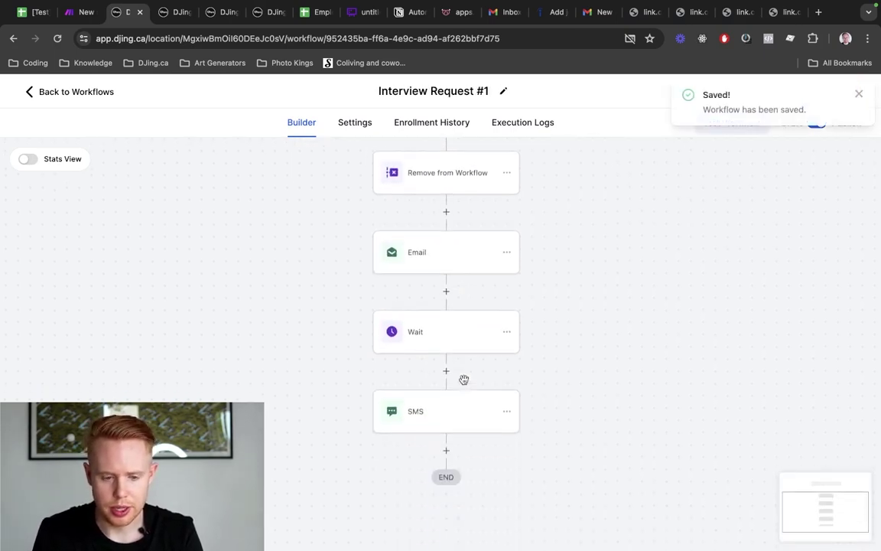
key("ctrl+Tab")
key("ctrl+shift+Tab")
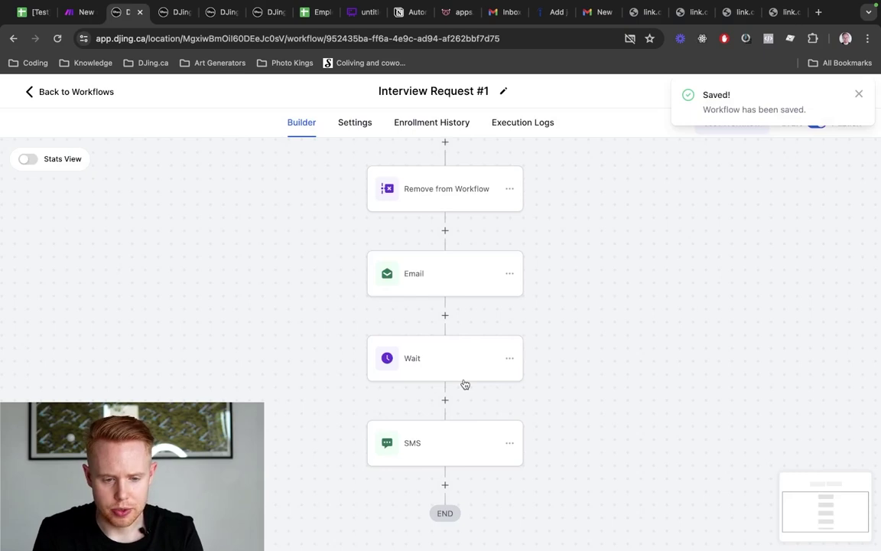
key("ctrl+shift+Tab")
key("ctrl+shift+Tab")
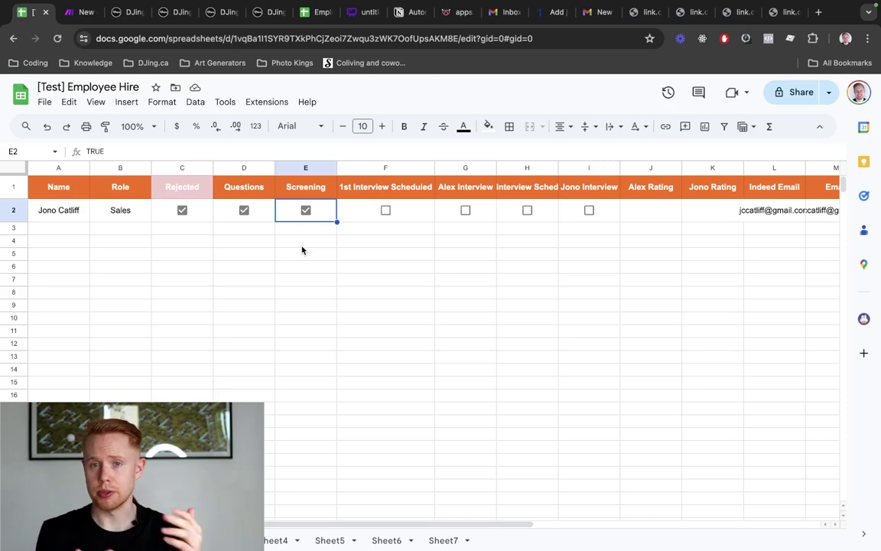
key("ctrl+Tab")
key("ctrl+Tab")
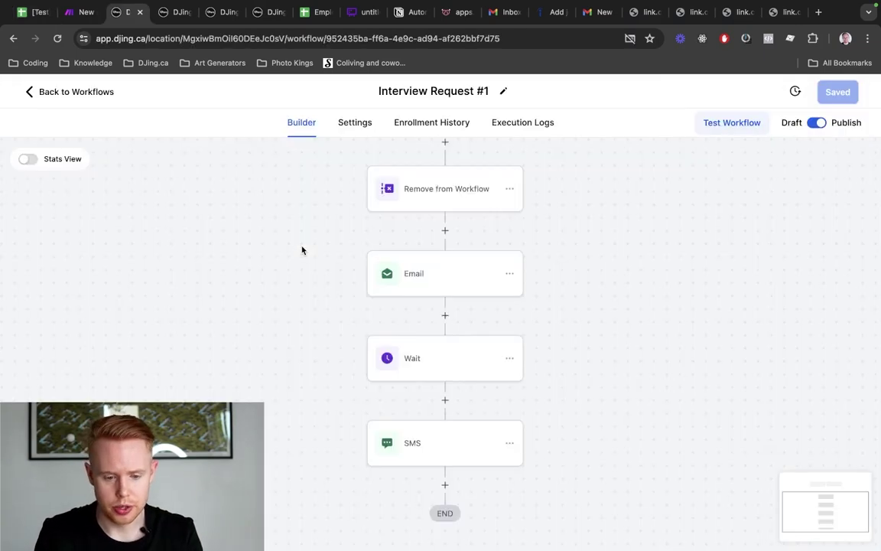
key("ctrl+Tab")
key("ctrl+Tab")
key("ctrl+Tab")
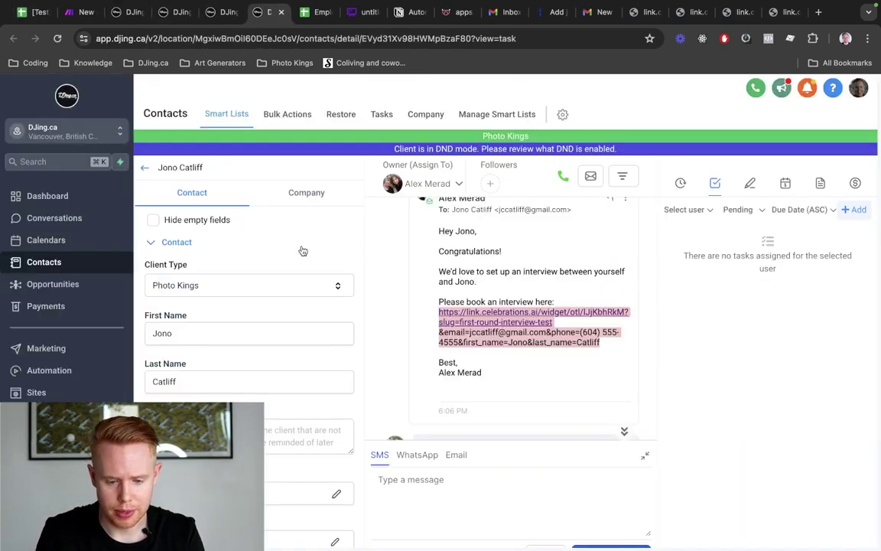
scroll(466, 345, "up", 5)
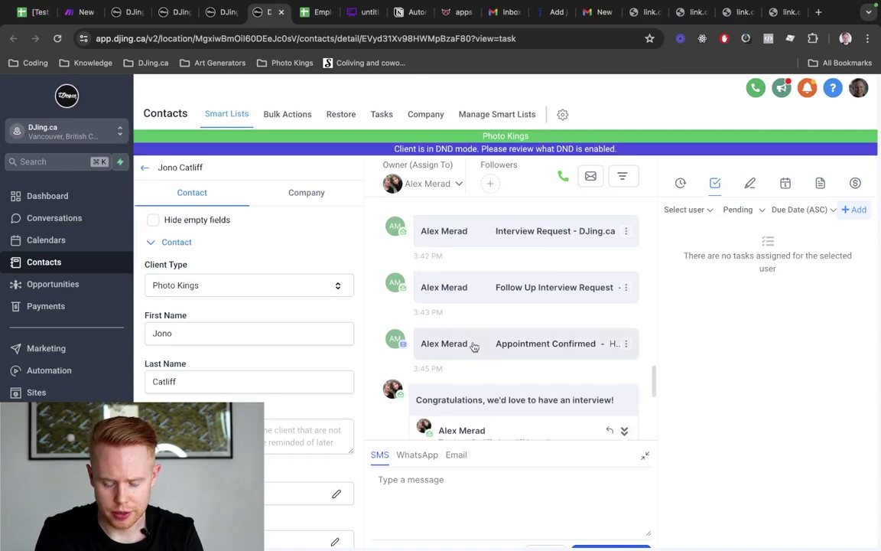
left_click(469, 345)
left_click(496, 303)
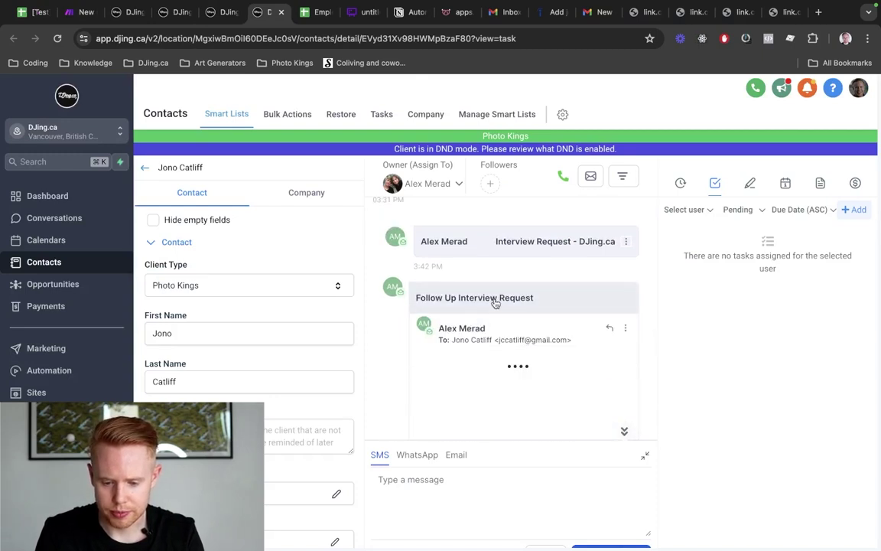
scroll(498, 336, "down", 2)
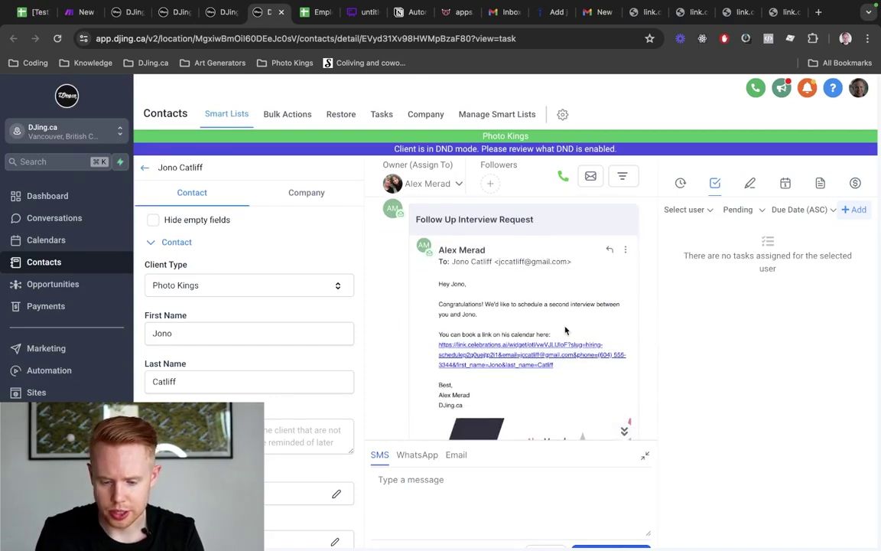
scroll(566, 327, "down", 5)
scroll(565, 325, "up", 4)
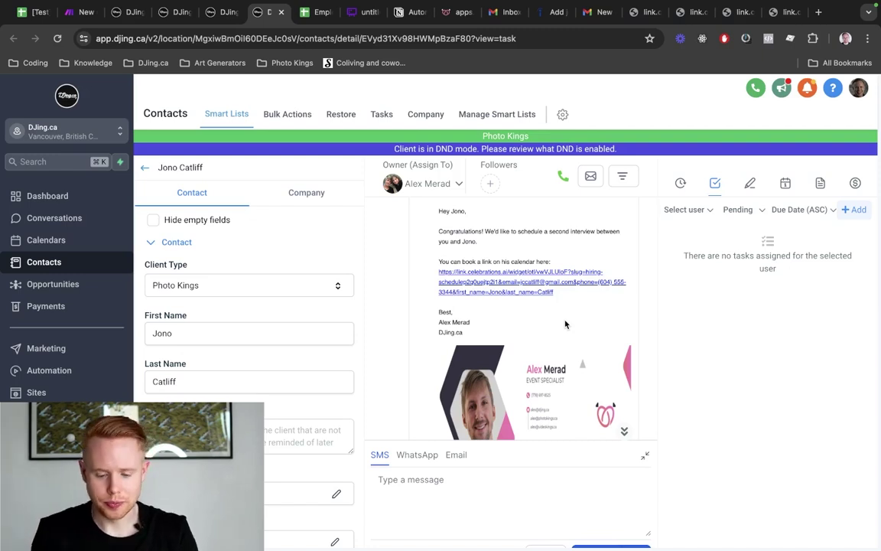
key("ctrl+shift+Tab")
key("ctrl+shift+Tab")
Tick 1st Interview Scheduled in F2, then point out the interviewer and second-interview columns G1–I1
key("ctrl+shift+Tab")
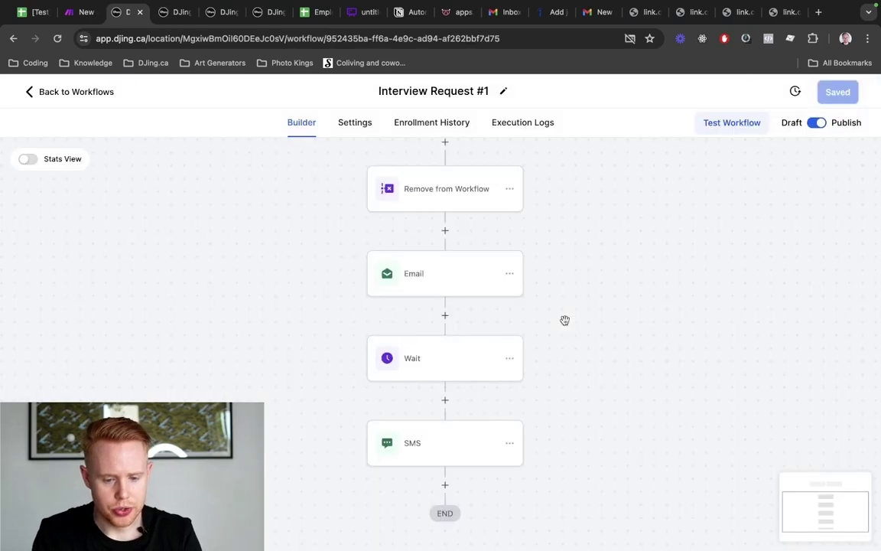
key("ctrl+shift+Tab")
key("ctrl+shift+Tab")
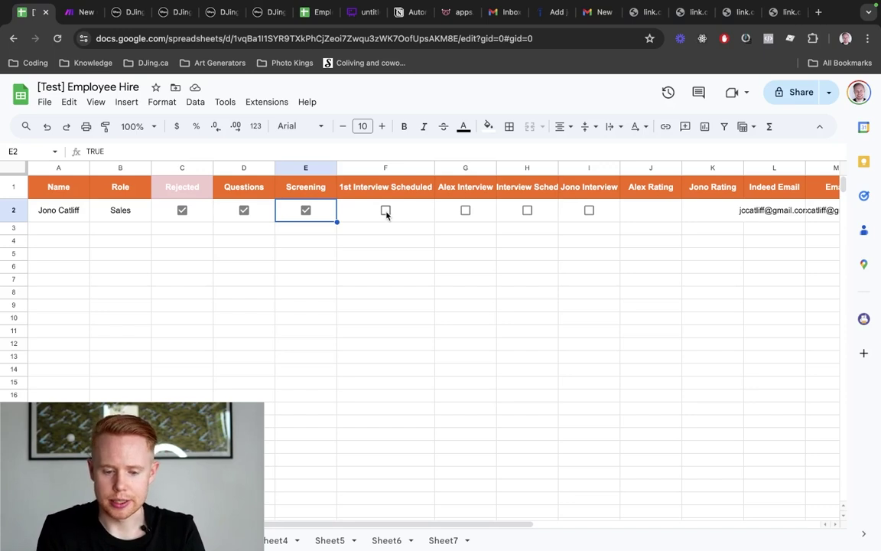
left_click(386, 211)
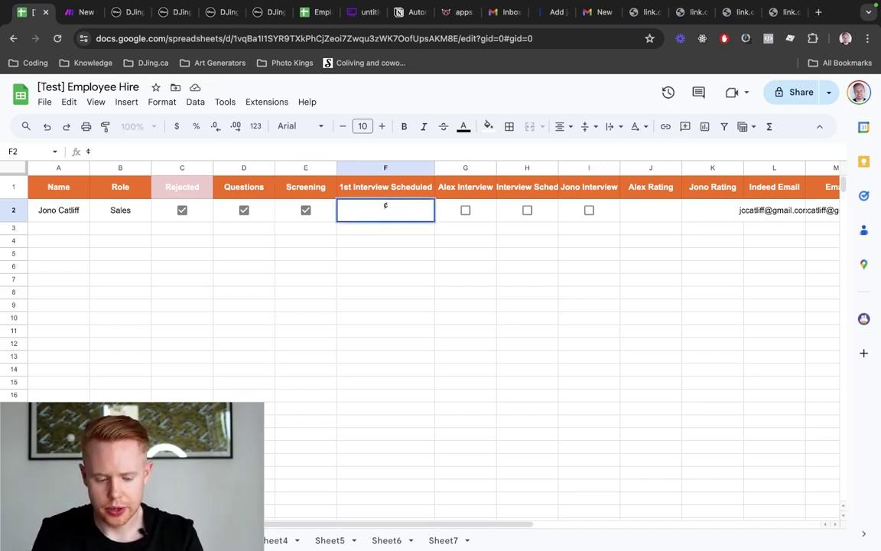
left_click(468, 193)
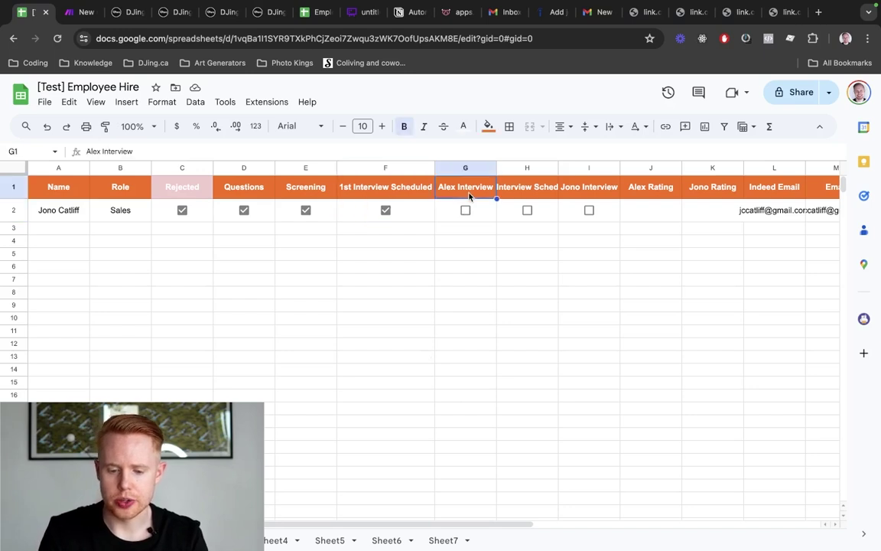
left_click(533, 195)
left_click(580, 189)
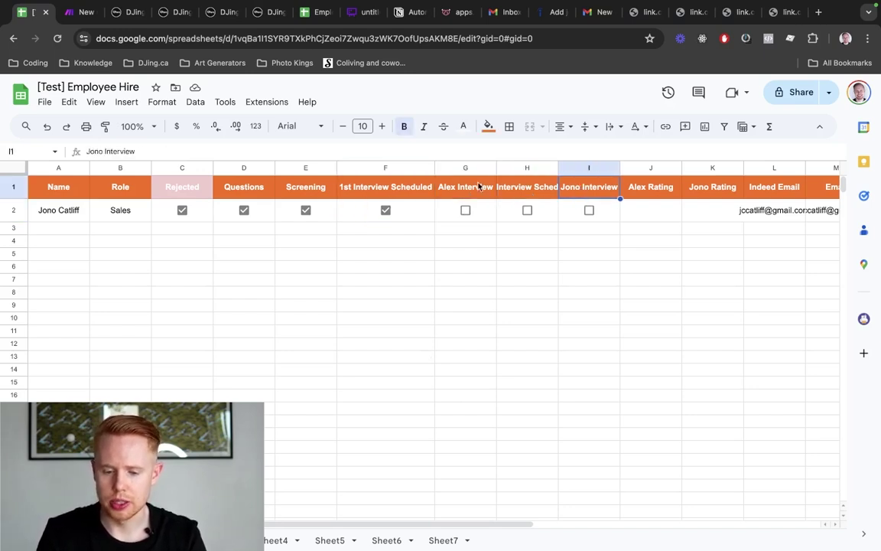
left_click(458, 187)
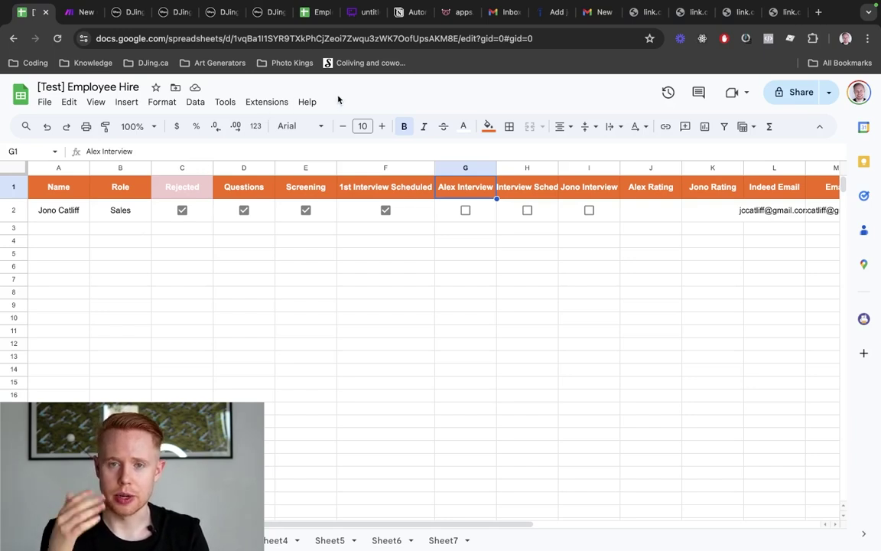
Pan across the Whimsical hiring flowchart from Indeed Application to Schedule 2nd Interview
left_click(360, 12)
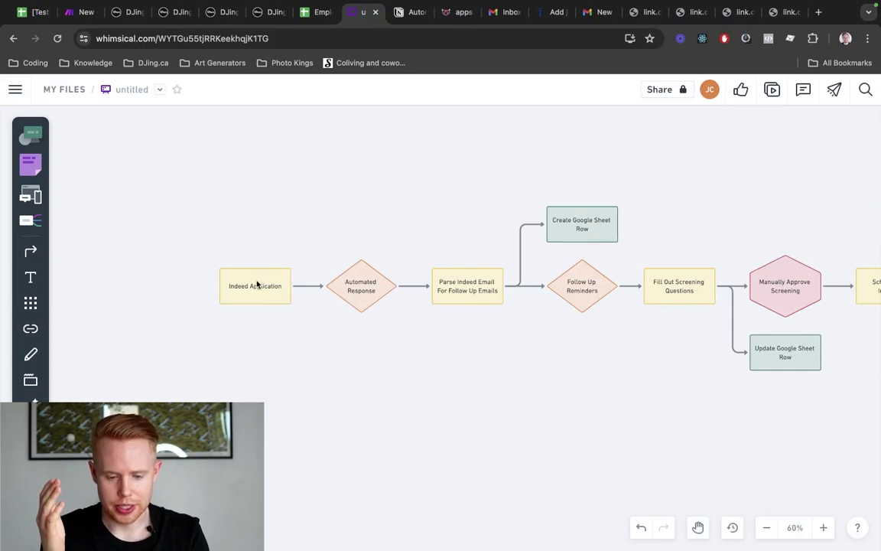
scroll(344, 302, "right", 4)
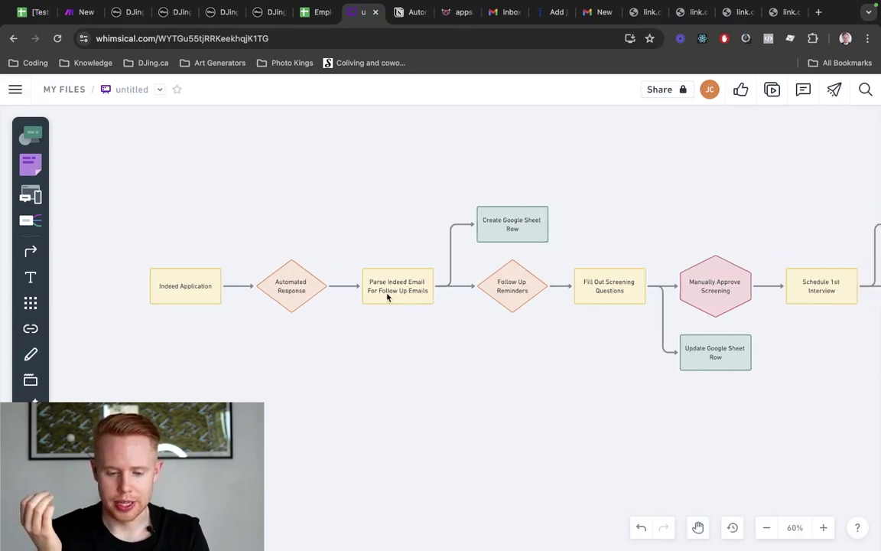
scroll(387, 297, "right", 1)
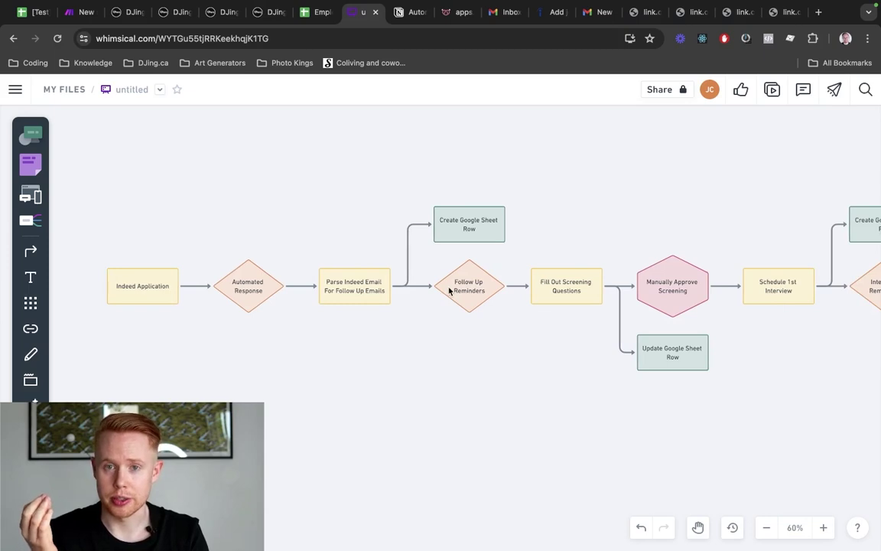
scroll(461, 290, "right", 2)
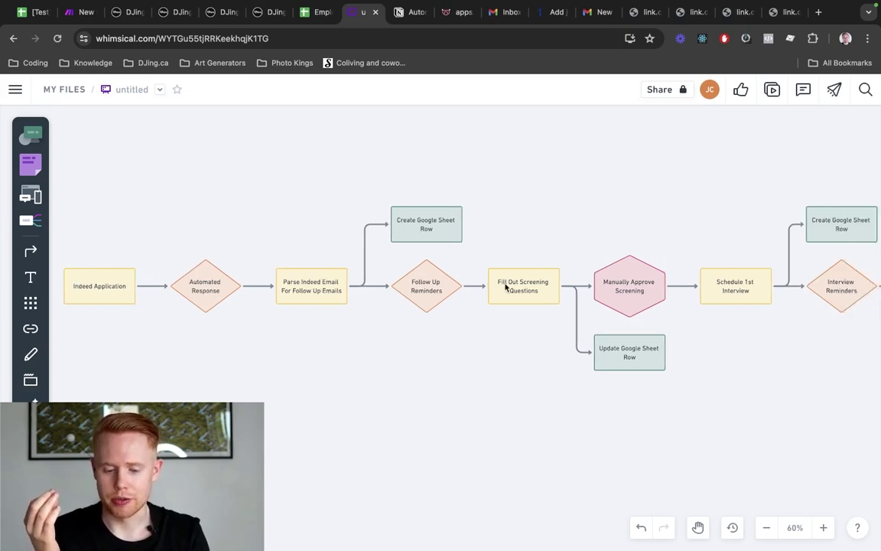
scroll(505, 288, "right", 2)
scroll(511, 313, "right", 6)
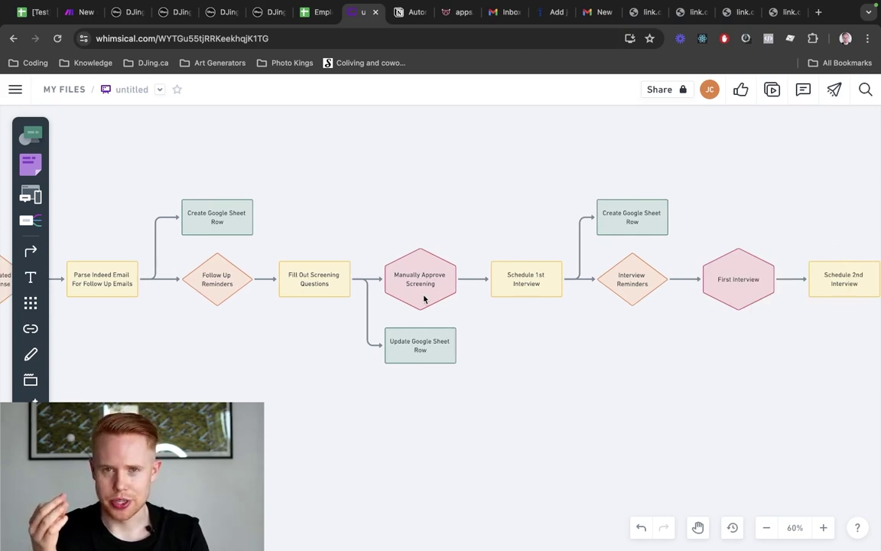
scroll(424, 299, "right", 2)
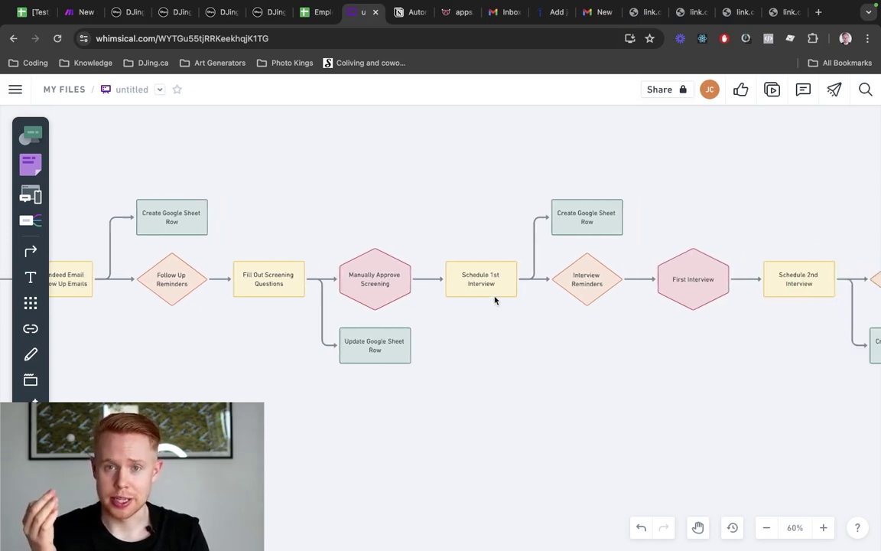
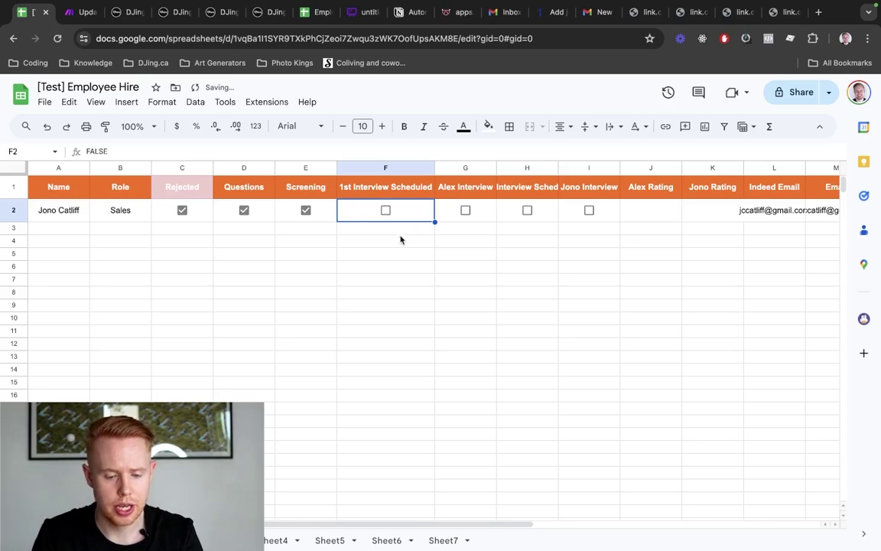
Switch to the DJing.ca Interview Request #1 workflow tab
key("ctrl+Tab")
key("ctrl+Tab")
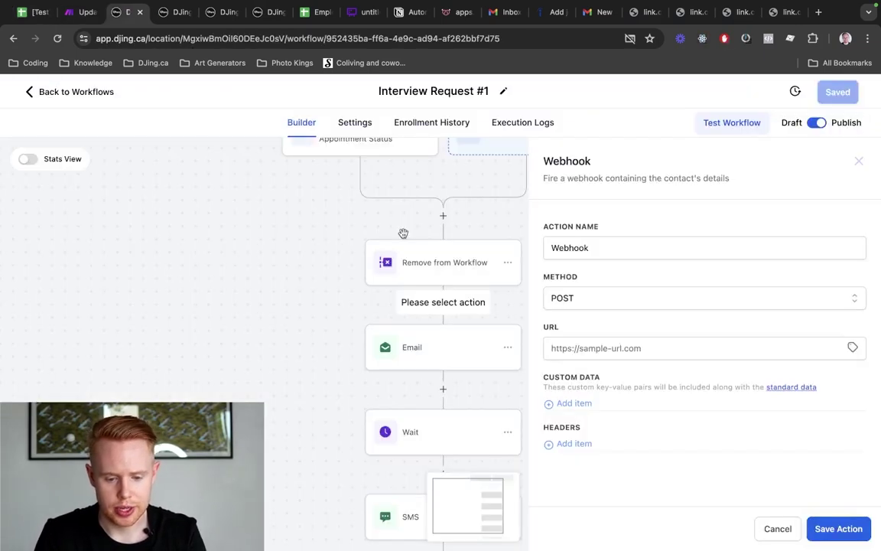
Leave the Webhook URL blank and start a new empty scenario from Make's scenario list
left_click(583, 346)
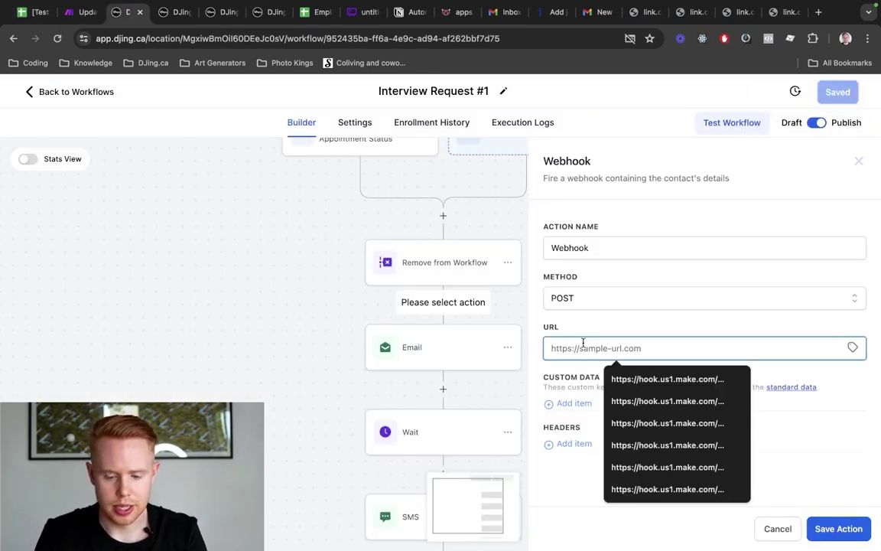
key("ctrl+shift+Tab")
key("ctrl+shift+Tab")
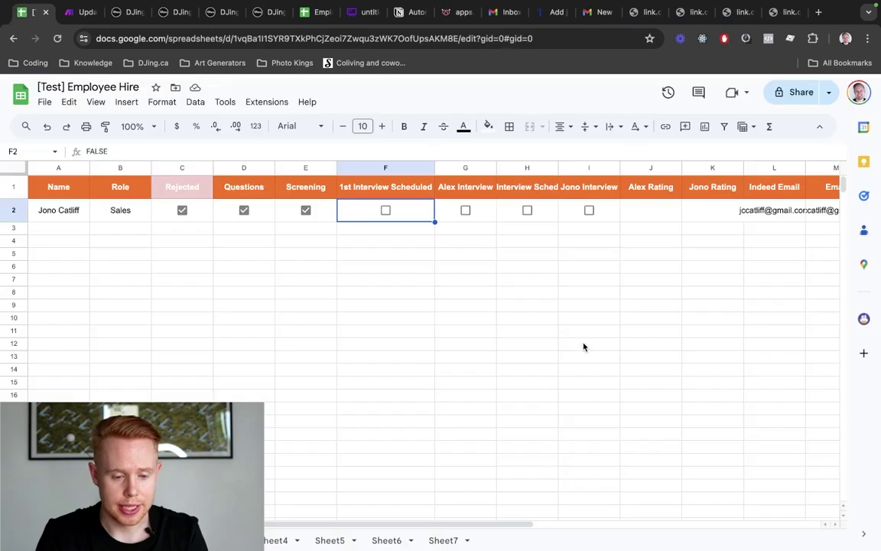
key("ctrl+Tab")
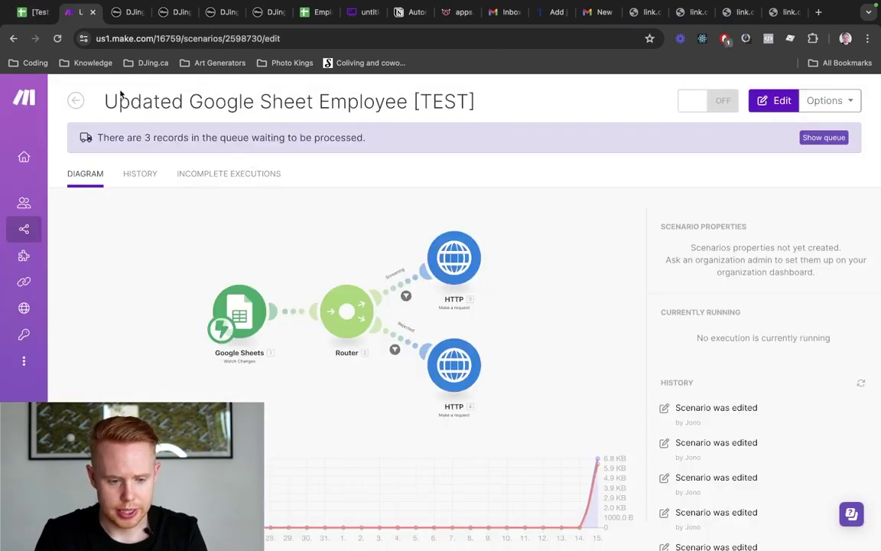
left_click(76, 101)
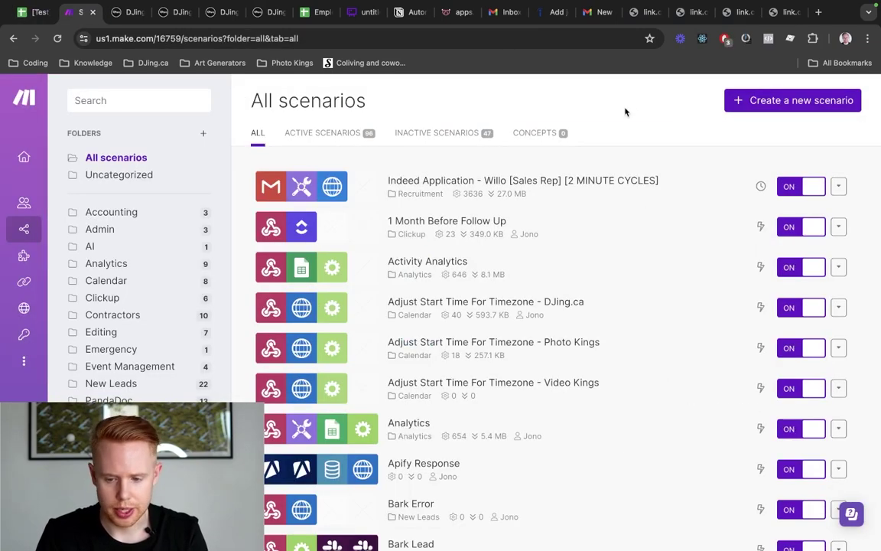
left_click(755, 100)
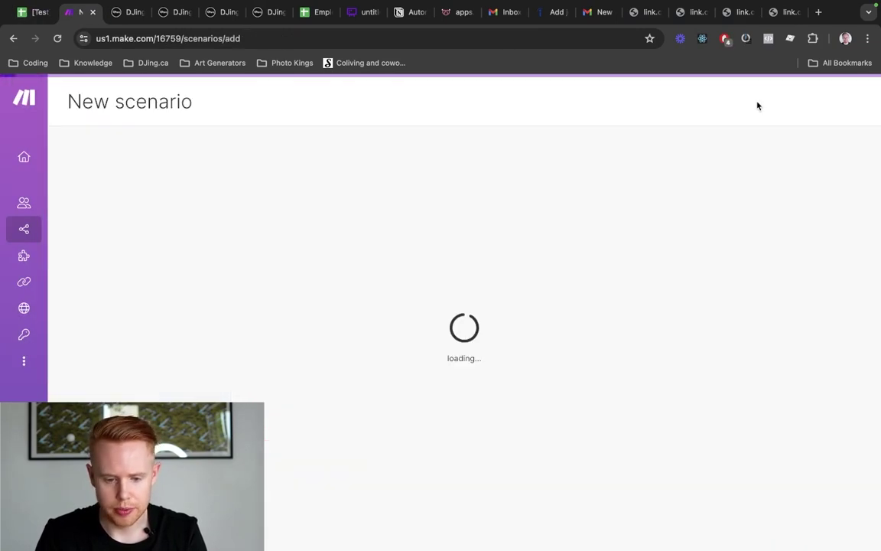
Rename the new scenario to '[TEST] Employee Booked Interview'
triple_click(137, 103)
key("BackSpace")
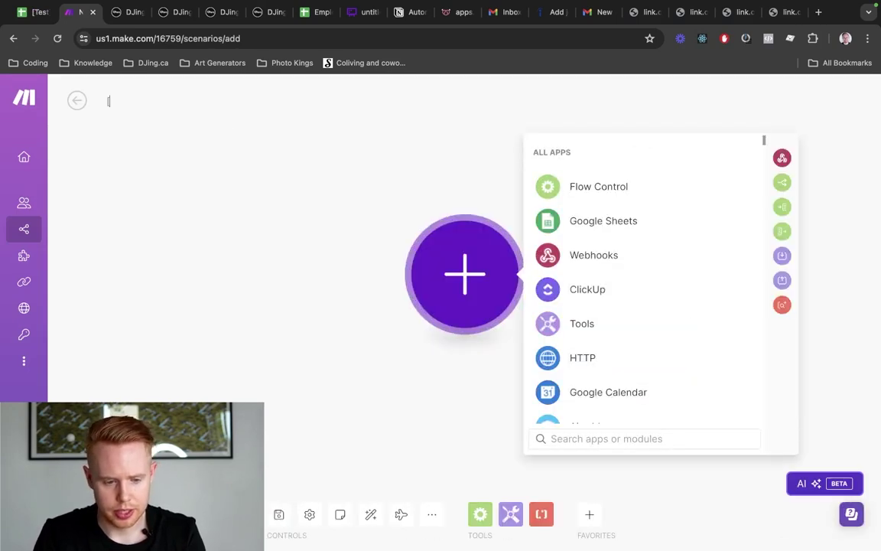
type("[")
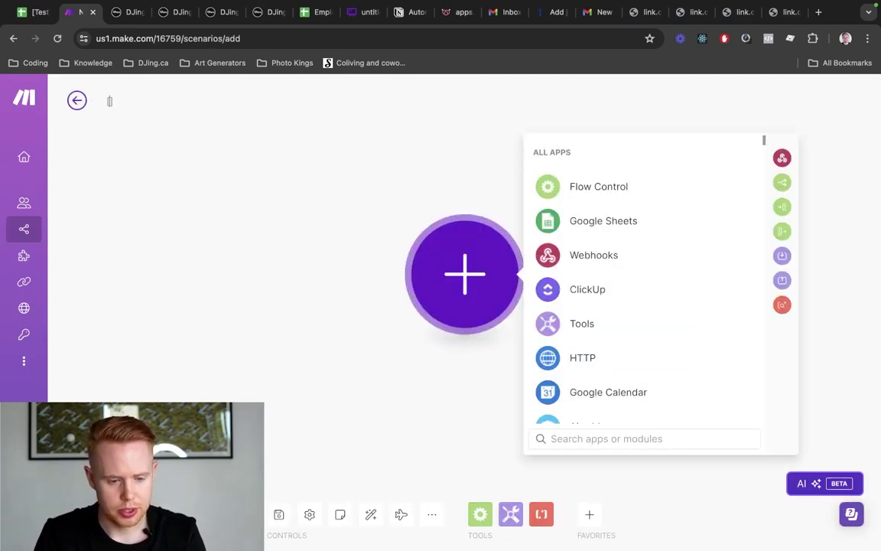
type("TEST] Empl")
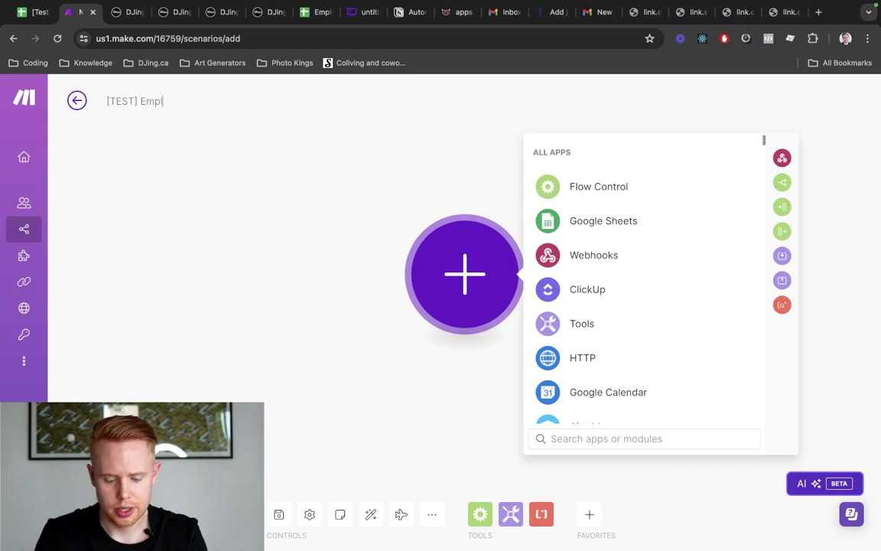
type("oyye Bo")
key("BackSpace")
key("BackSpace")
key("BackSpace")
key("BackSpace")
key("BackSpace")
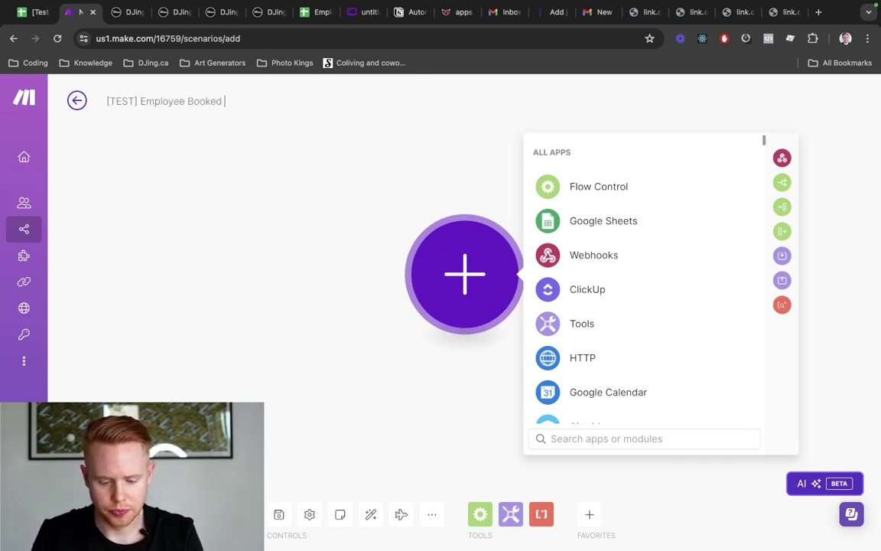
type("erview")
key("Return")
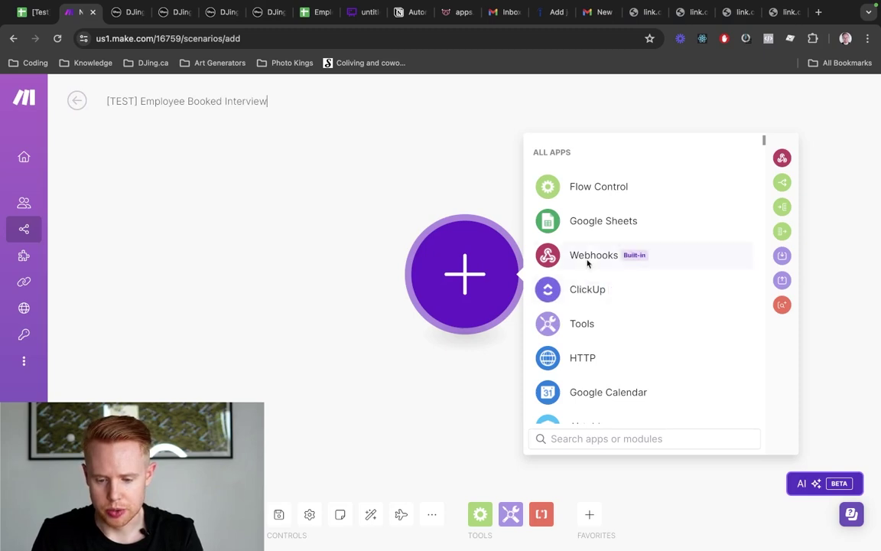
Add a Custom webhook trigger named 'emppoyee booked apopntment [test]' and copy its address
left_click(587, 257)
left_click(582, 289)
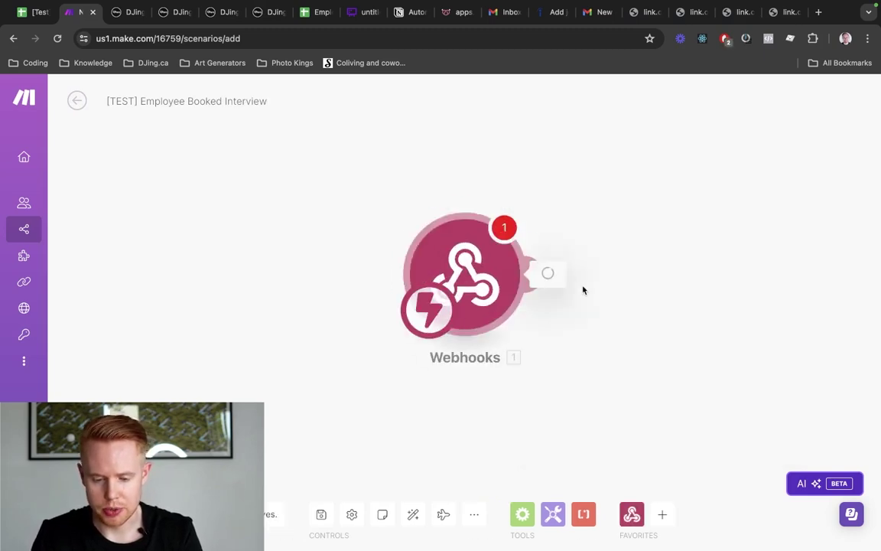
left_click(778, 270)
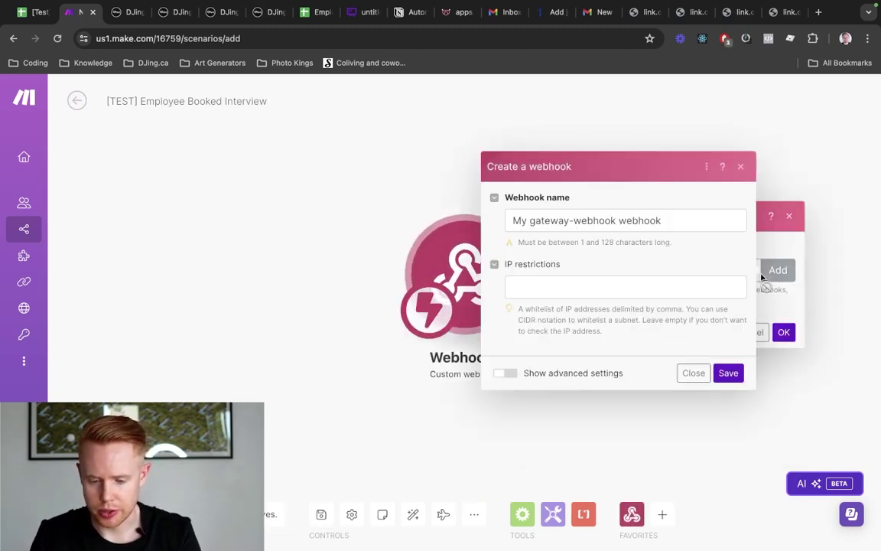
triple_click(620, 222)
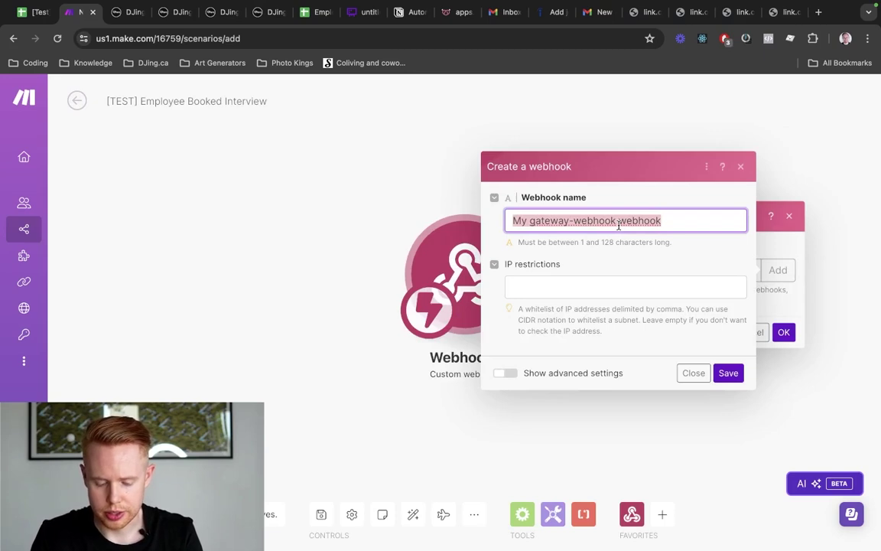
type("emppoyee booke")
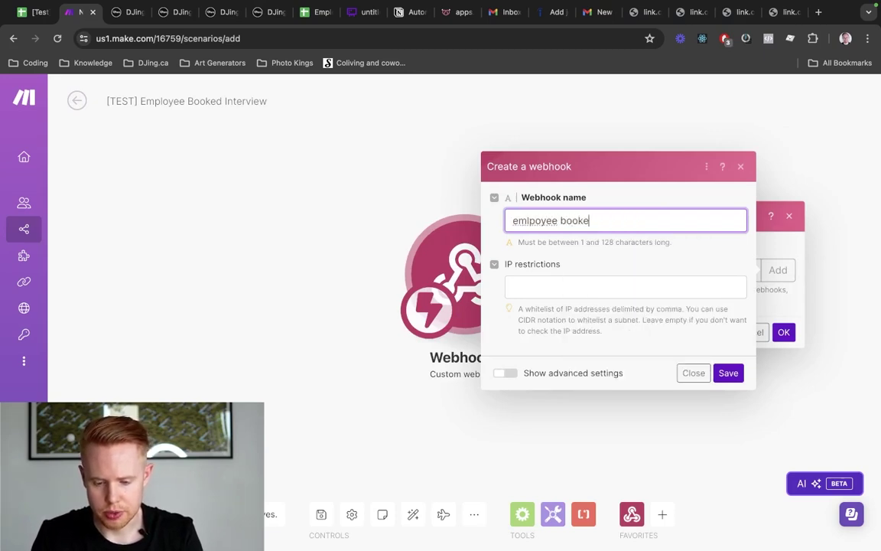
type("d apopntment ")
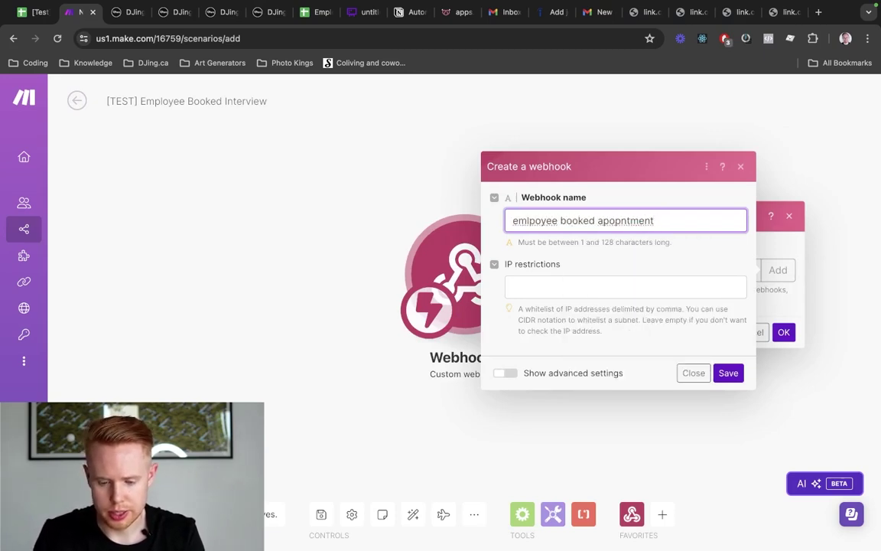
type("[test]")
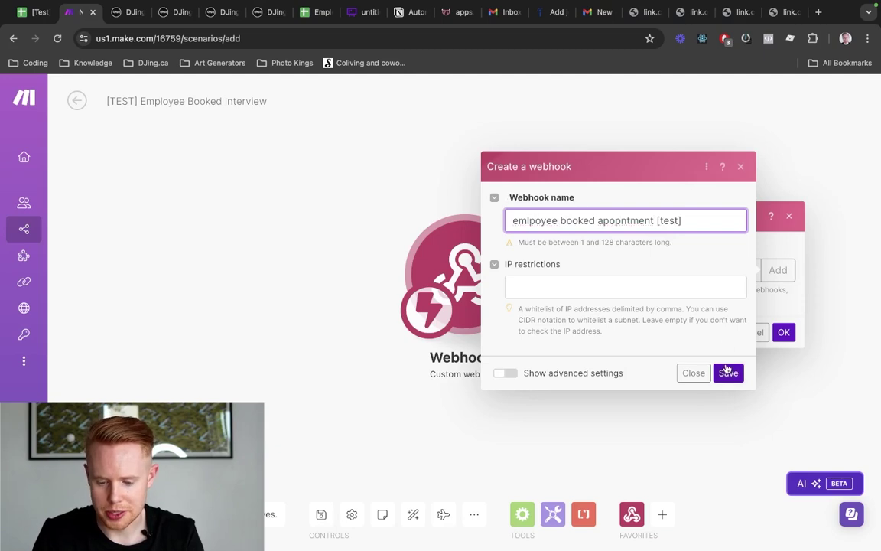
left_click(729, 373)
left_click(771, 318)
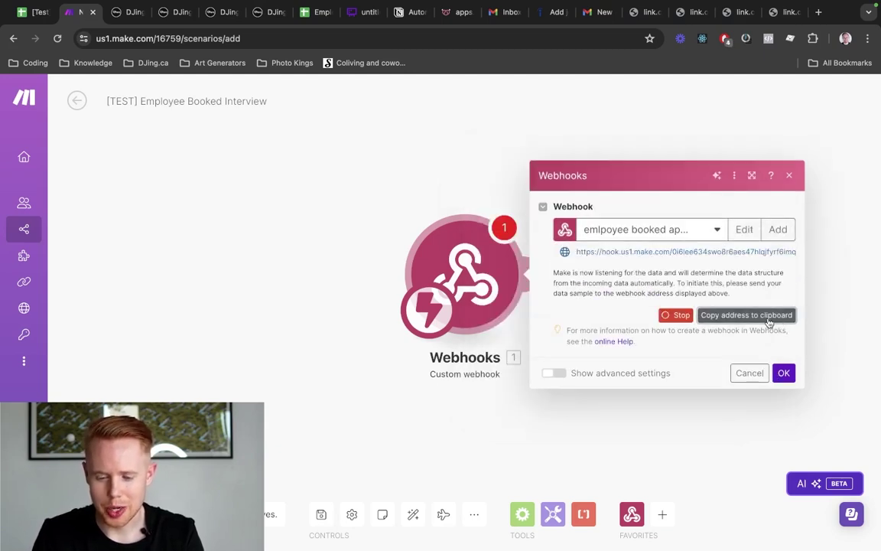
left_click(783, 373)
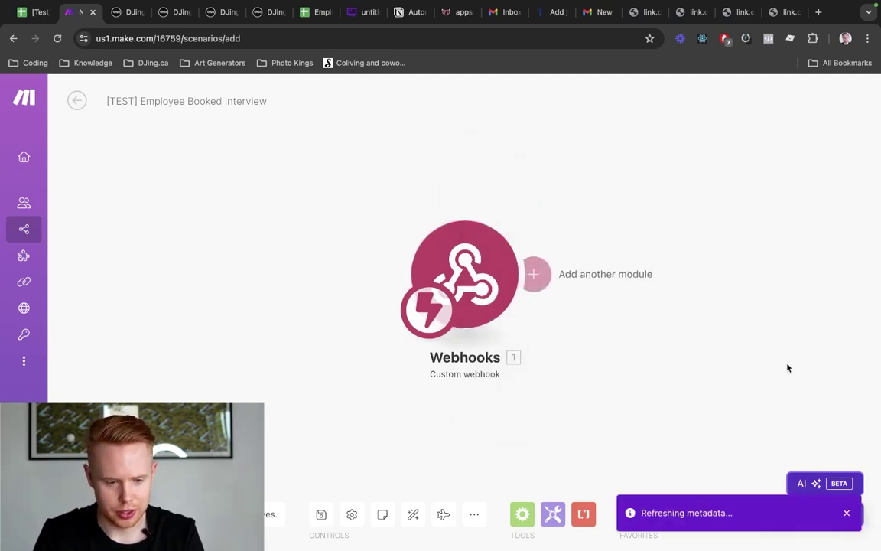
Paste the webhook address into the DJing.ca Webhook action and save the action and workflow
key("ctrl+Tab")
key("super+v")
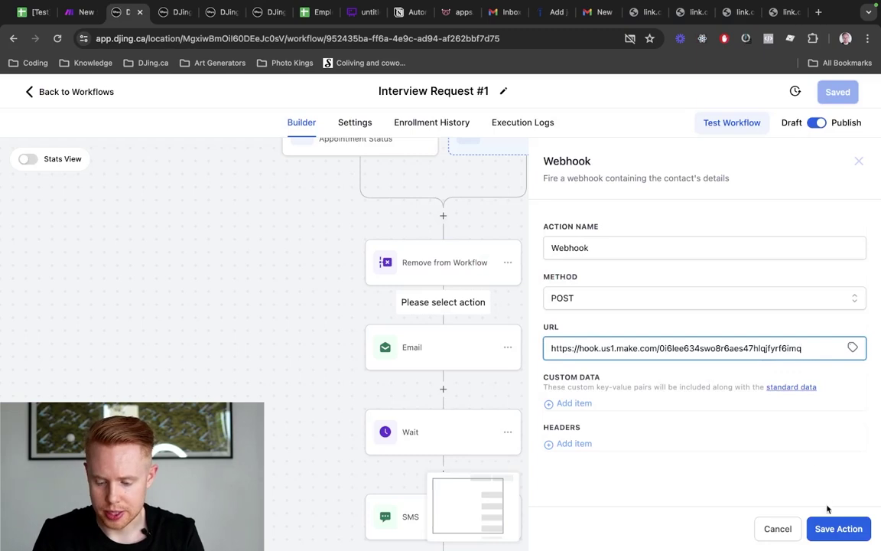
left_click(825, 526)
left_click(839, 92)
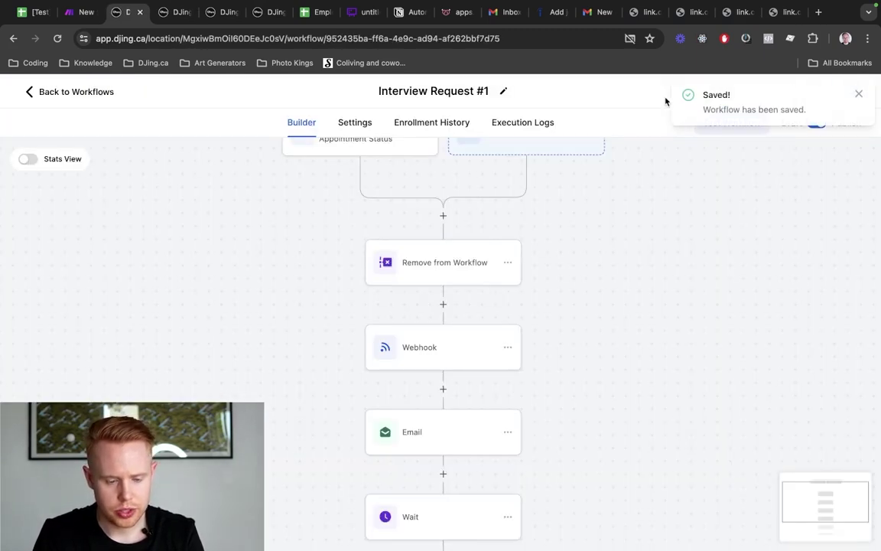
key("ctrl+shift+Tab")
Add a Google Sheets Search Rows module, choosing spreadsheets from all files
left_click(536, 274)
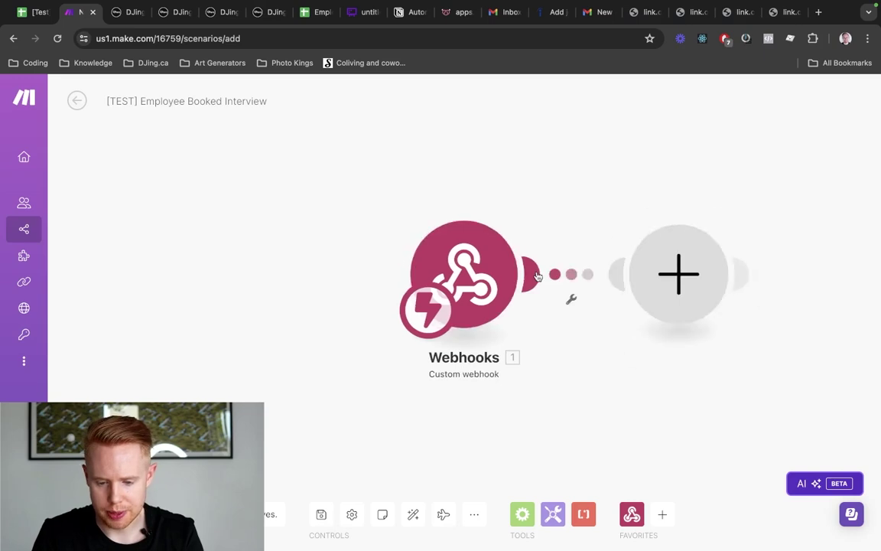
left_click(430, 289)
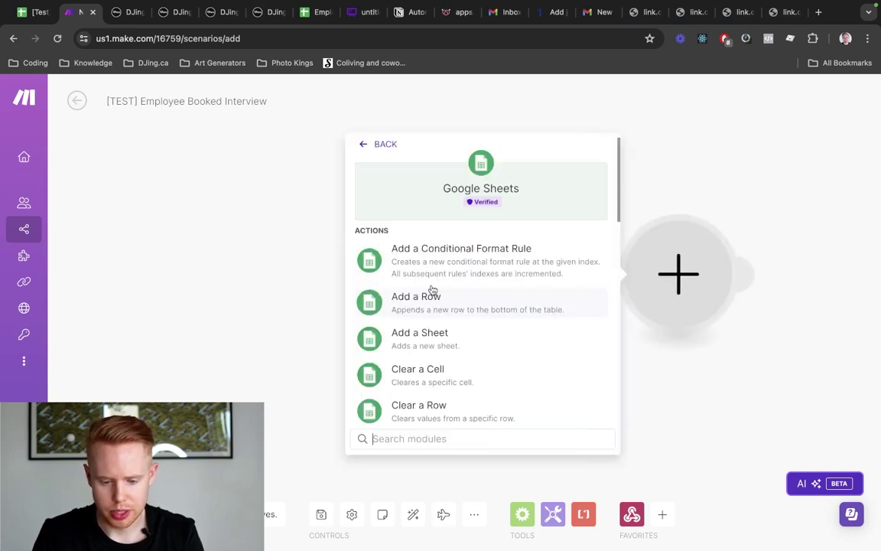
type("search")
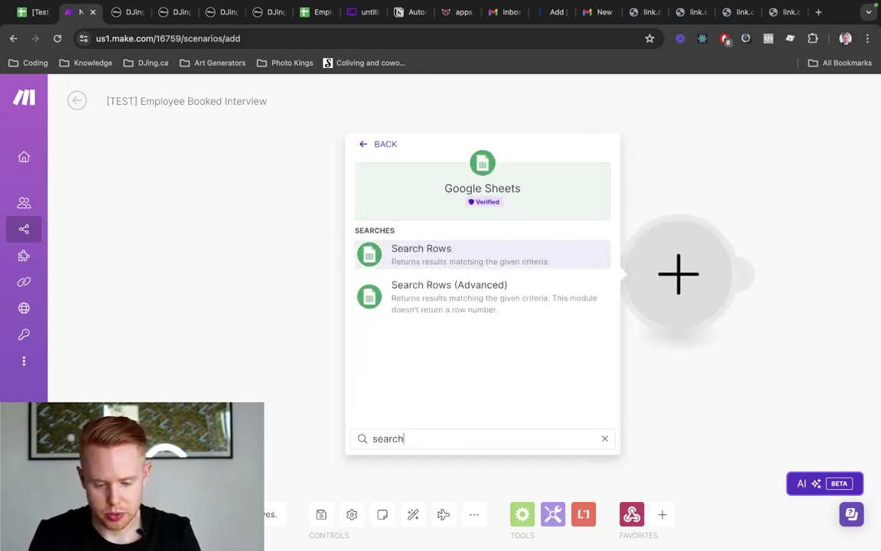
left_click(463, 260)
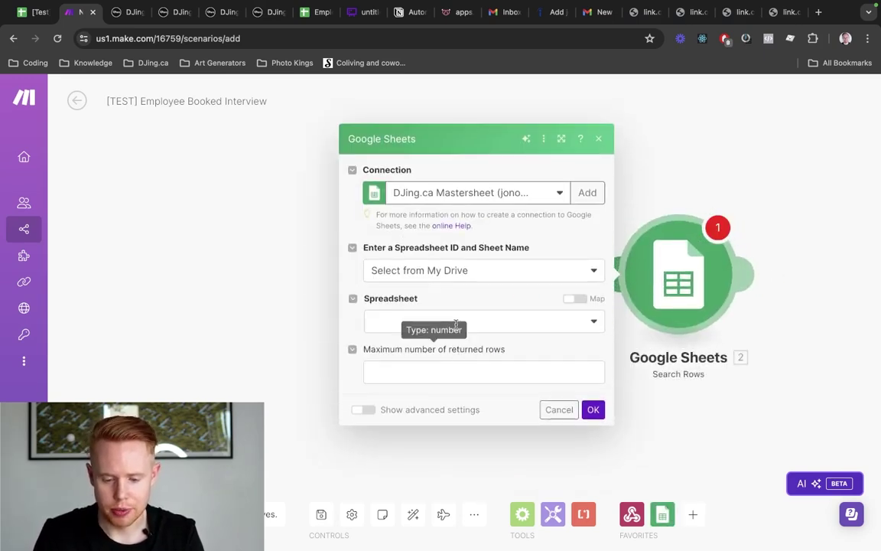
left_click(462, 317)
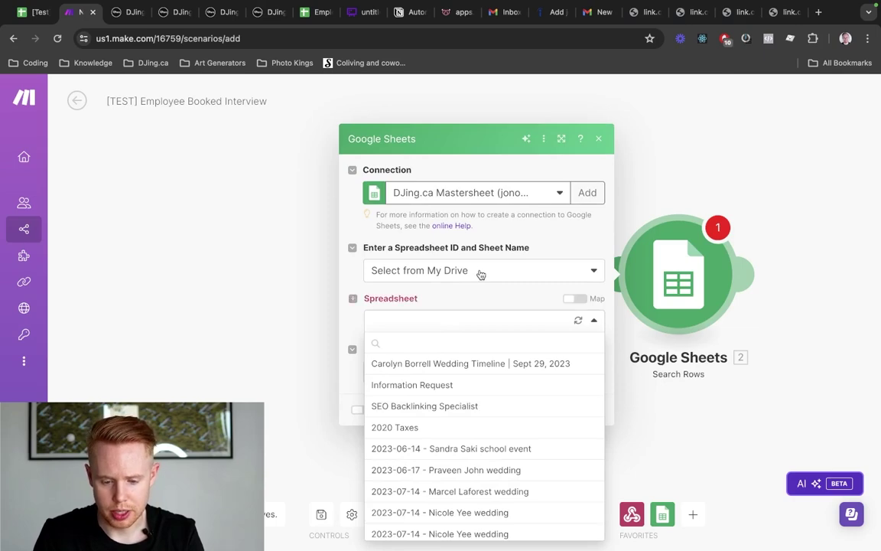
left_click(480, 274)
left_click(443, 313)
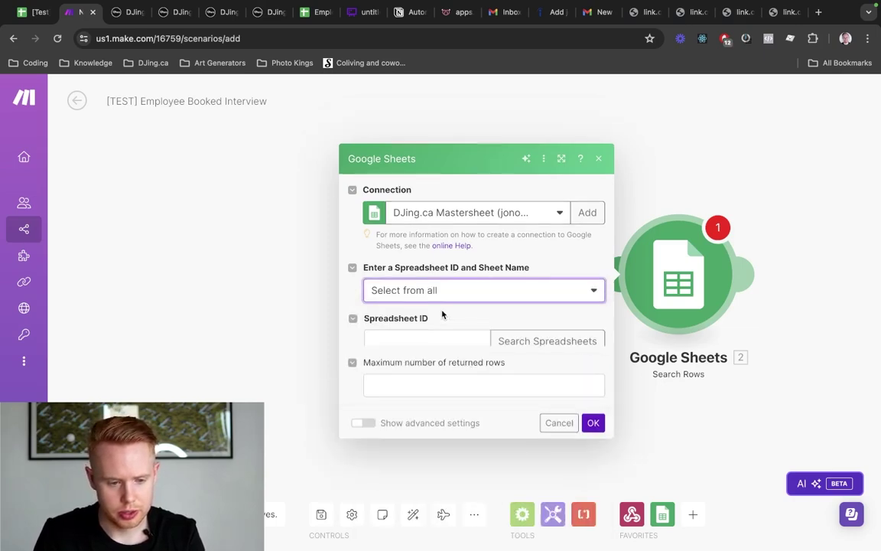
Copy the spreadsheet ID from the Google Sheets address bar into the module
key("ctrl+shift+Tab")
double_click(342, 38)
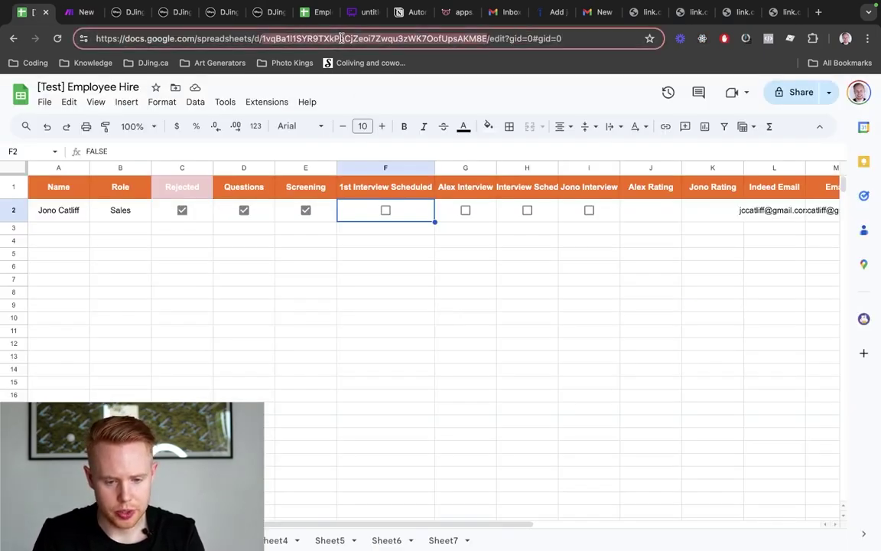
key("ctrl+c")
key("ctrl+Tab")
left_click(399, 311)
key("ctrl+v")
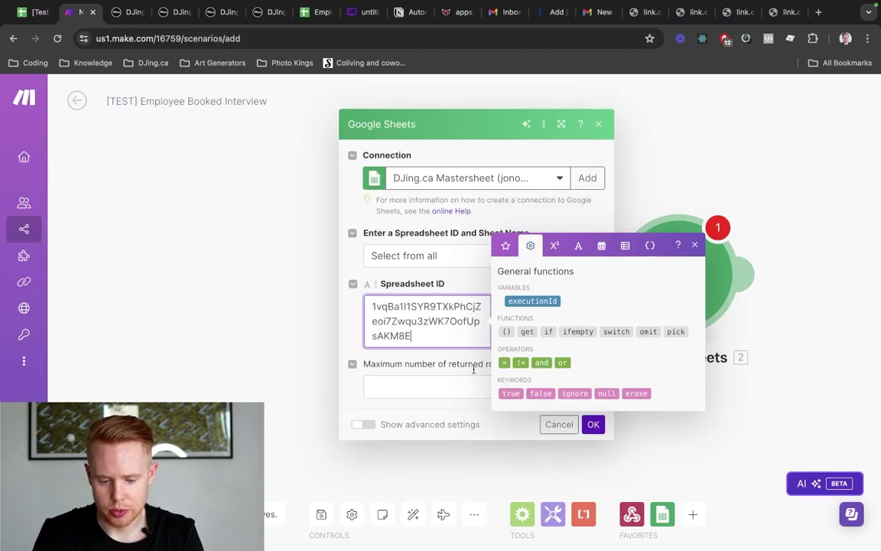
left_click(466, 260)
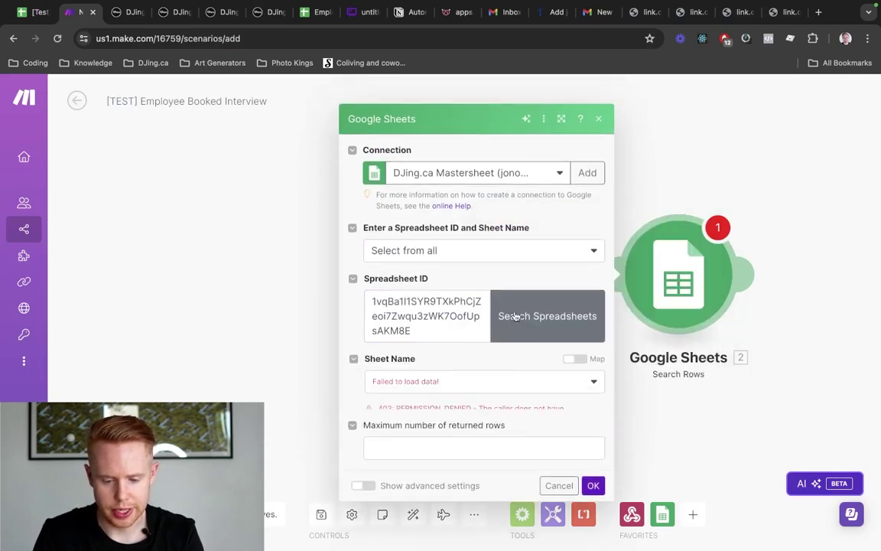
Switch the connection to My Google connection and select Sheet1
left_click(479, 362)
left_click(511, 155)
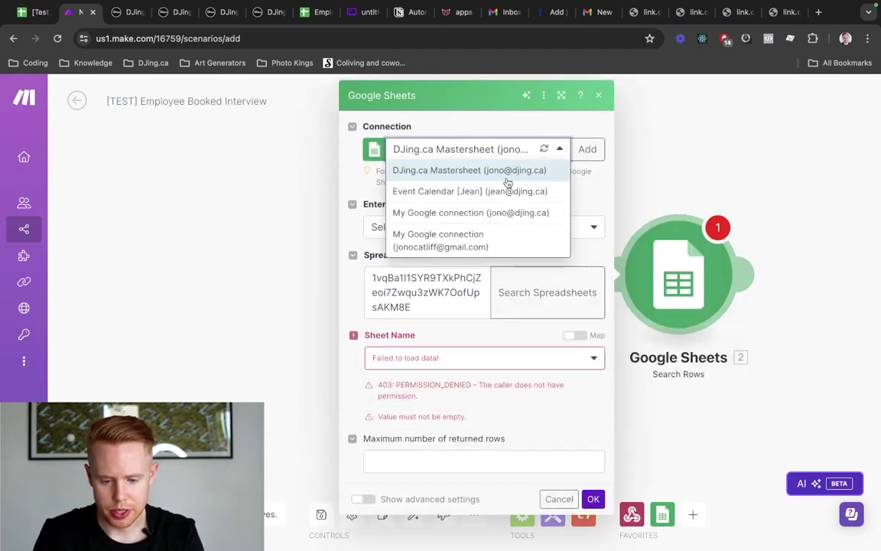
left_click(473, 241)
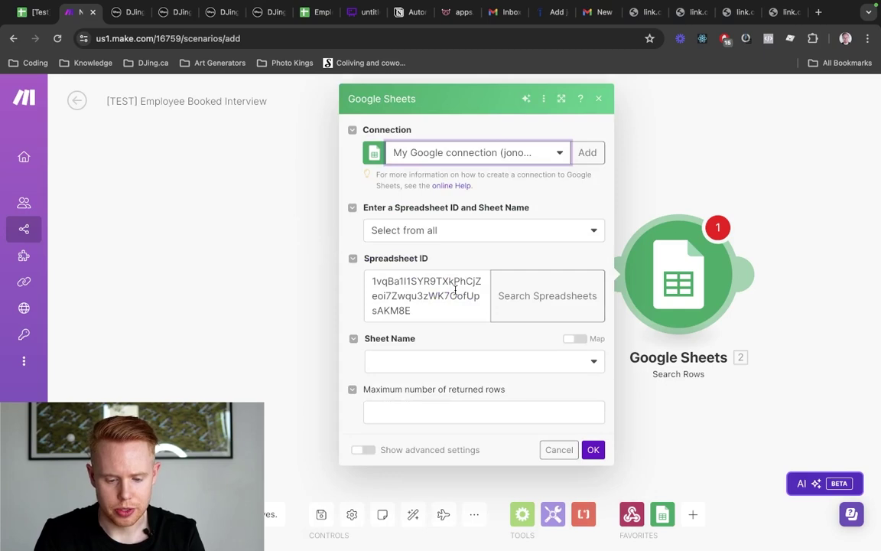
left_click(466, 366)
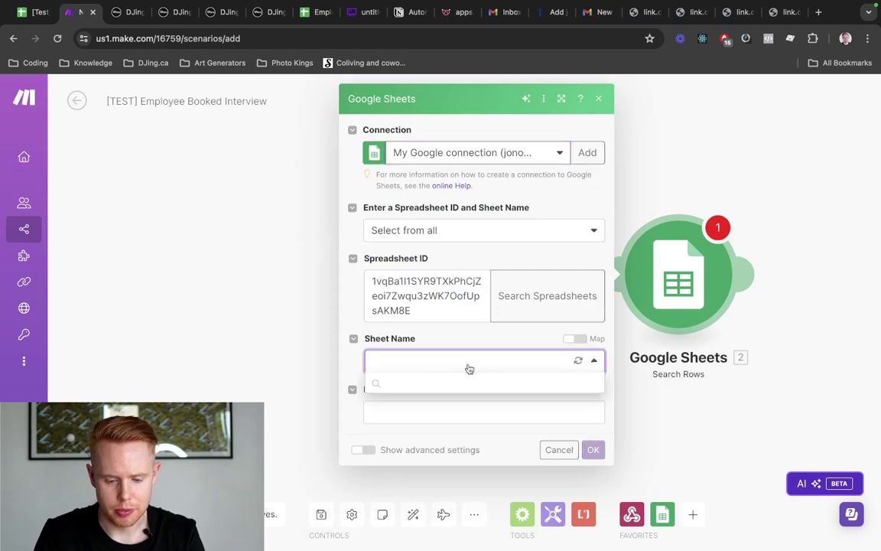
left_click(423, 382)
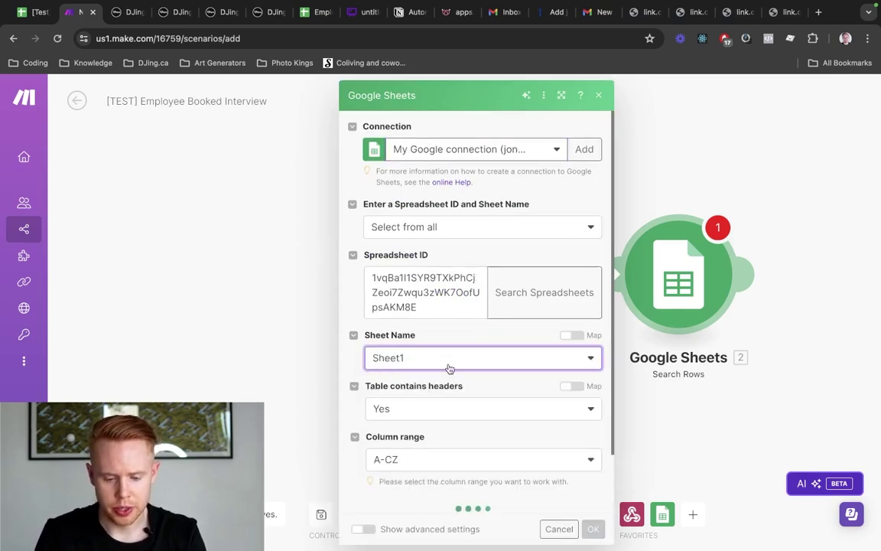
Filter rows where the ID (T) column equals 4
scroll(449, 368, "down", 2)
scroll(449, 373, "down", 2)
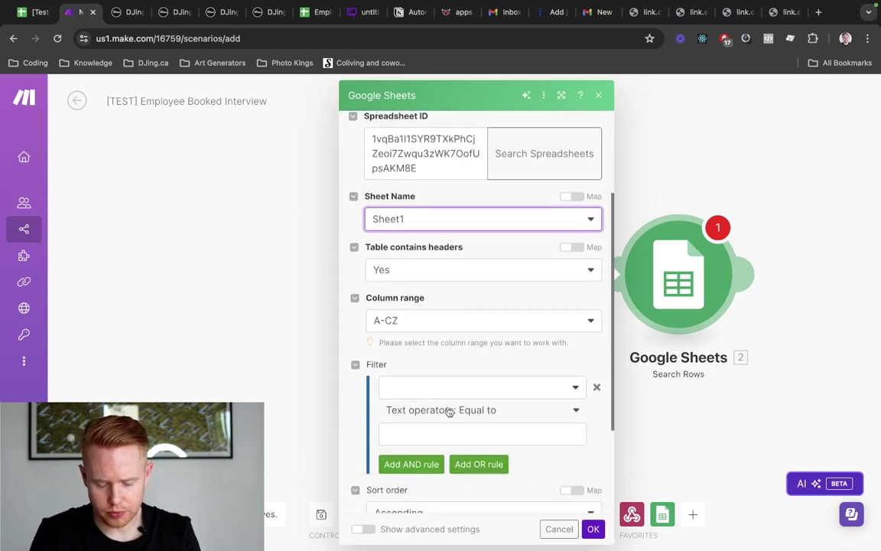
left_click(452, 386)
type("id")
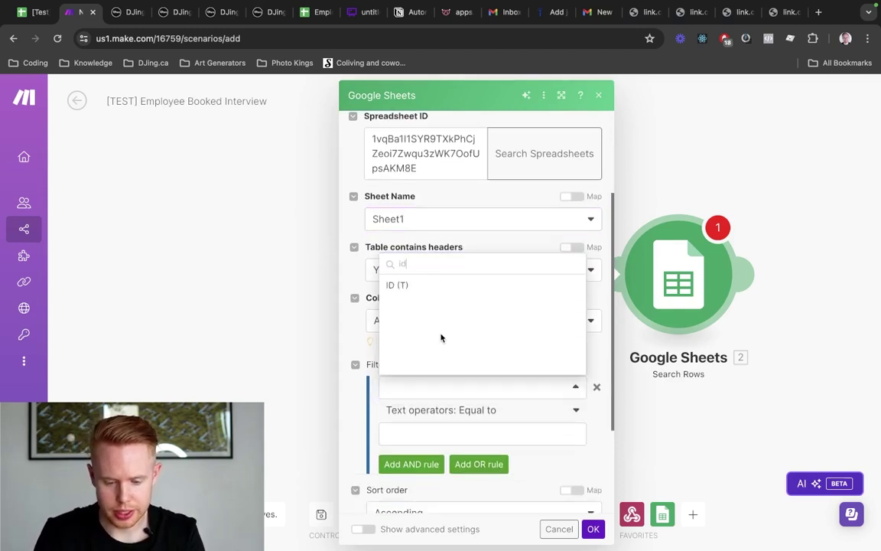
left_click(405, 285)
left_click(442, 434)
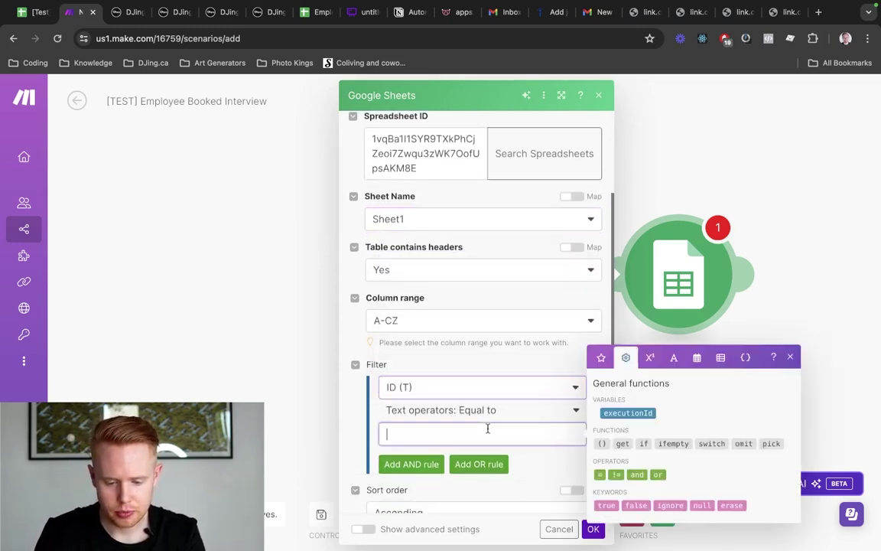
left_click(602, 358)
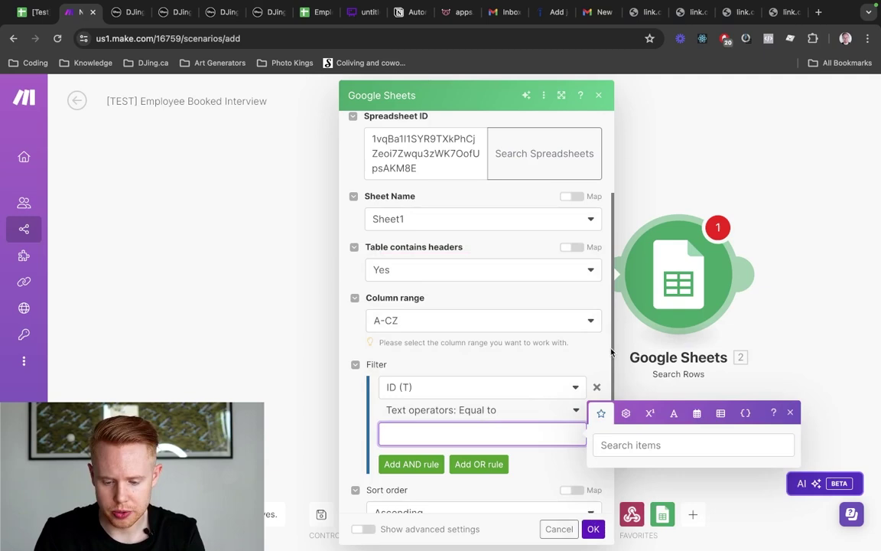
left_click(635, 445)
type("contact id")
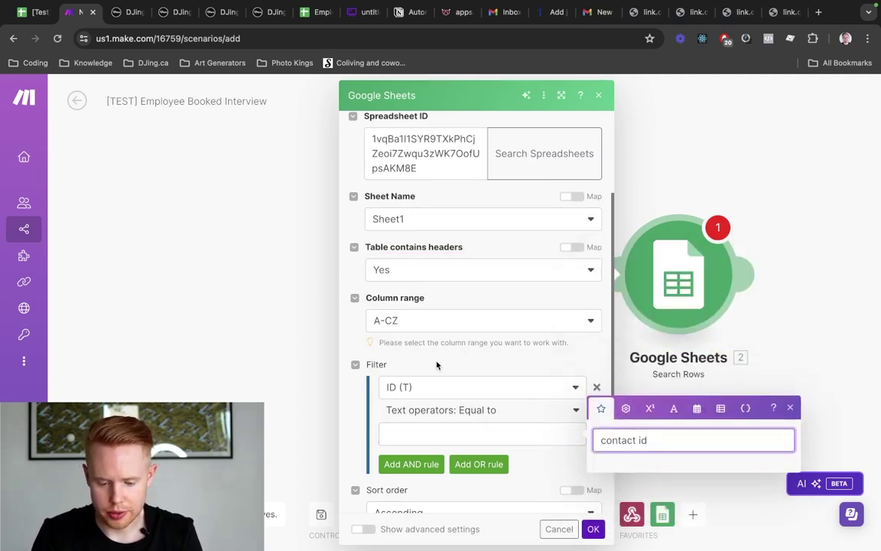
scroll(421, 390, "down", 1)
left_click(421, 375)
type("4")
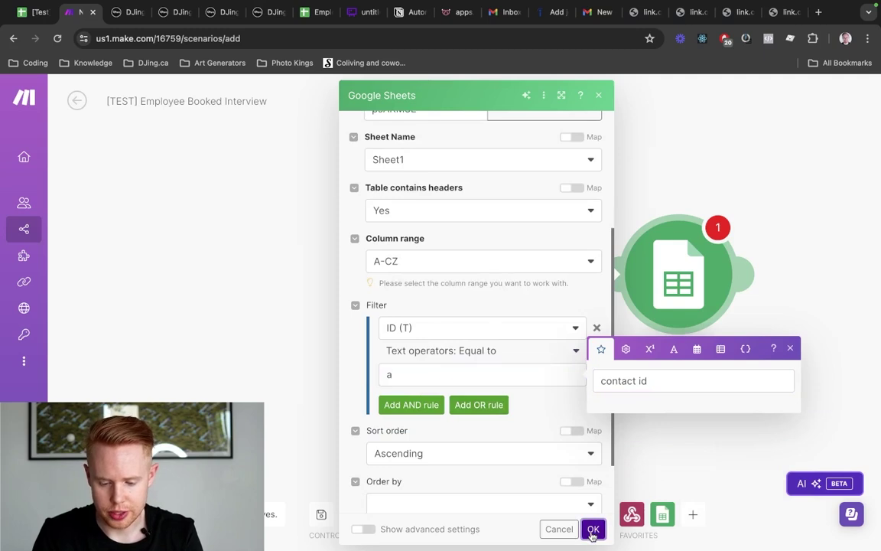
Confirm the Search Rows settings past the empty-field warnings and save the scenario
left_click(593, 529)
left_click(105, 515)
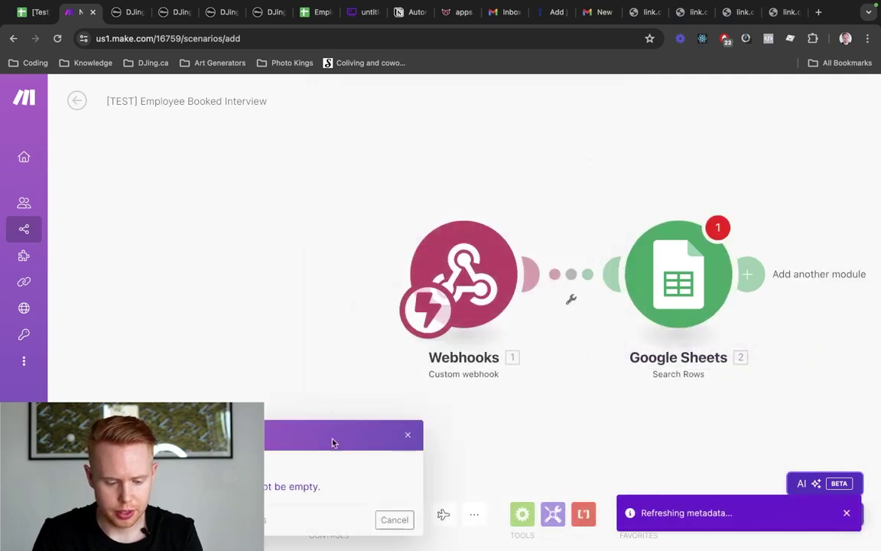
left_click(388, 521)
left_click(105, 514)
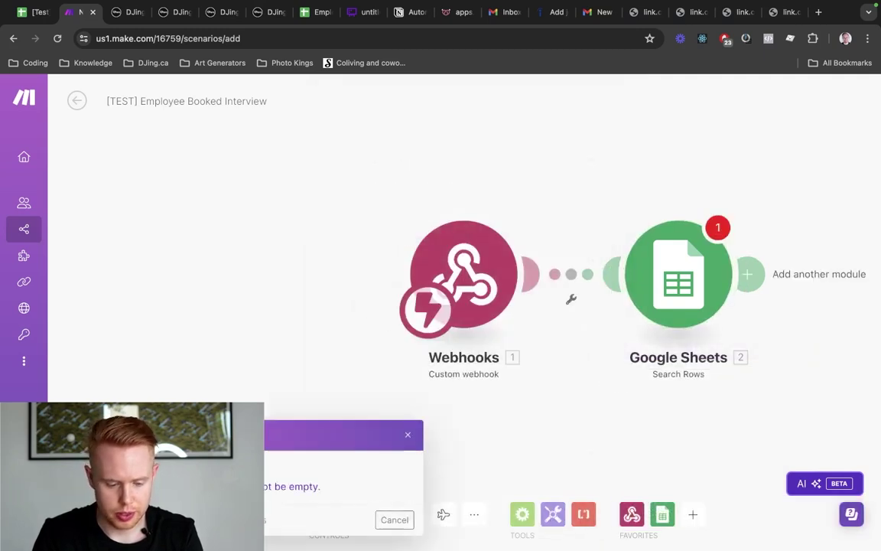
left_click(396, 522)
left_click(644, 302)
scroll(535, 290, "down", 2)
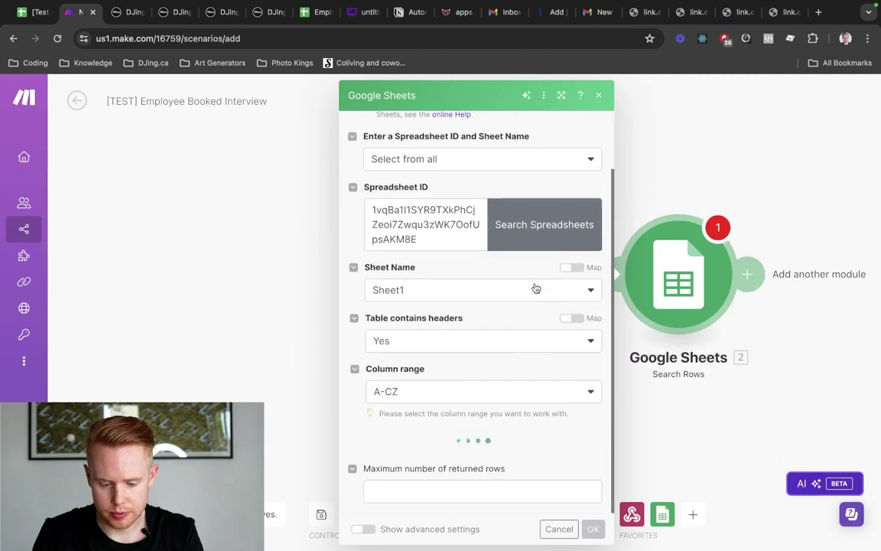
scroll(501, 326, "down", 2)
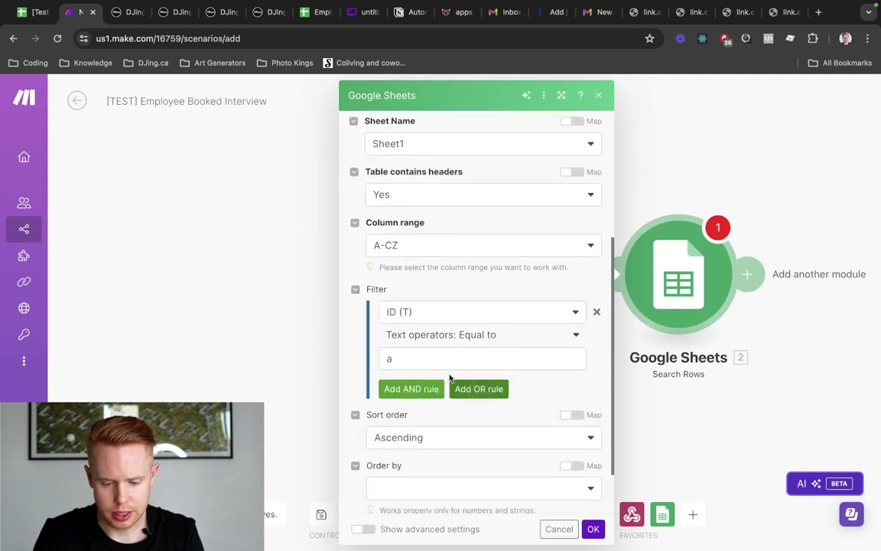
left_click(591, 529)
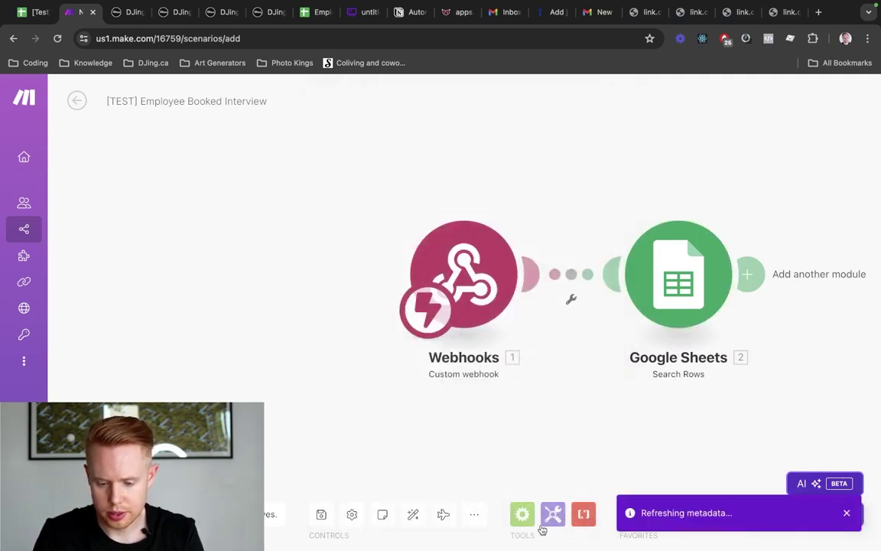
key("ctrl+s")
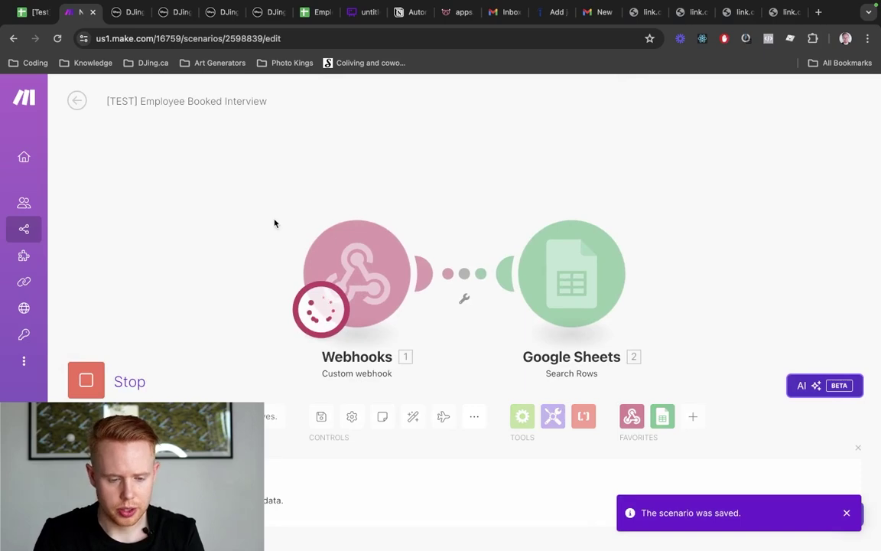
key("ctrl+Tab")
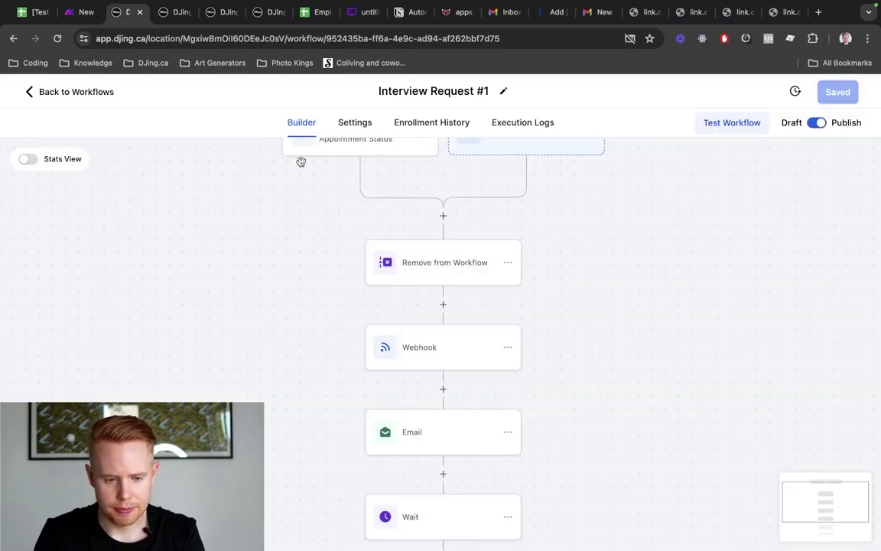
Look over the test contact's record, collapsing the contact details section
key("ctrl+Tab")
key("ctrl+Tab")
key("ctrl+Tab")
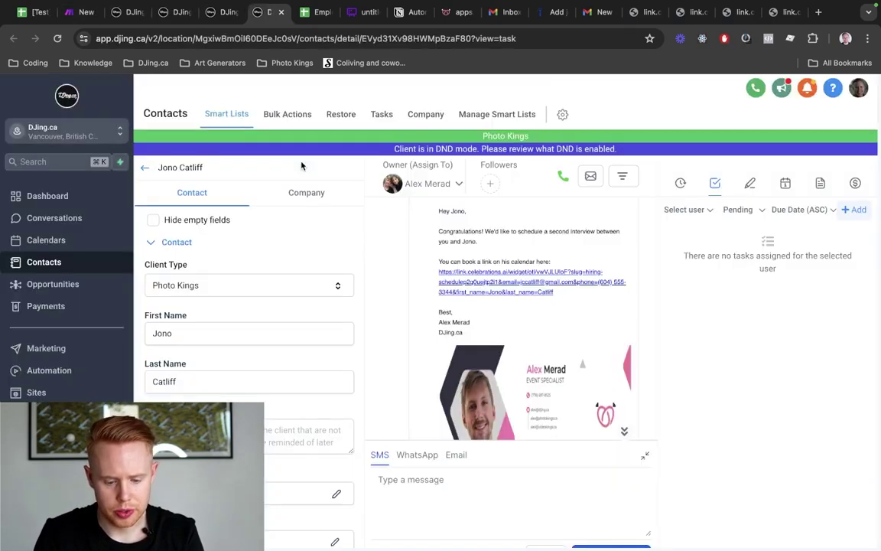
scroll(222, 270, "down", 3)
scroll(216, 299, "up", 3)
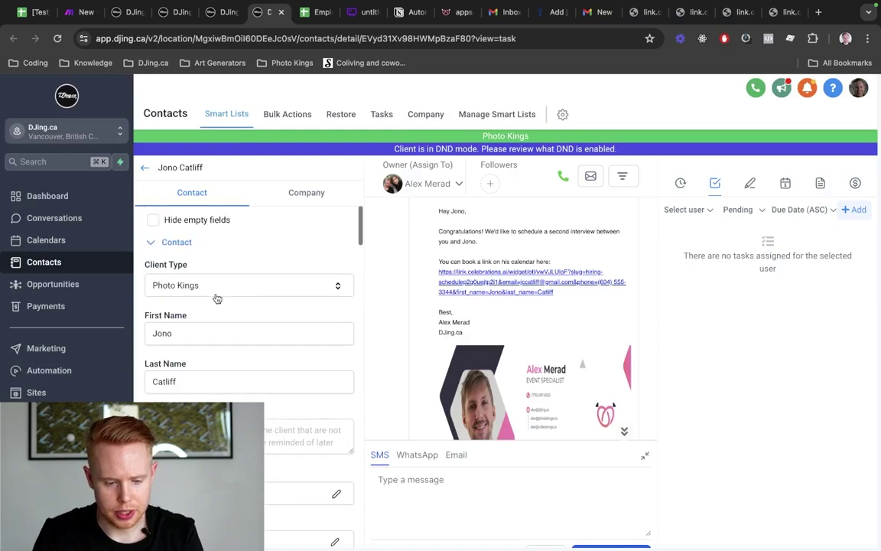
left_click(177, 242)
scroll(197, 375, "down", 10)
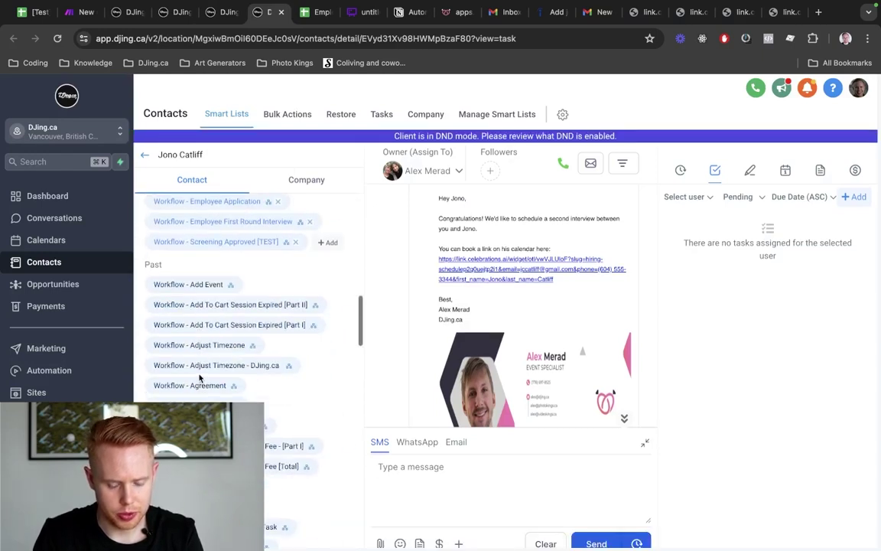
scroll(198, 373, "up", 5)
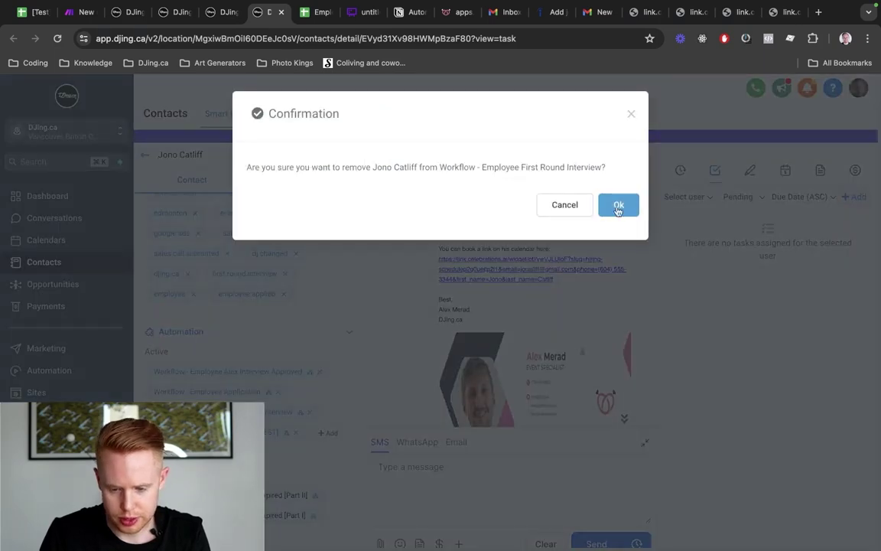
Remove the test contact from its active workflows
left_click(618, 208)
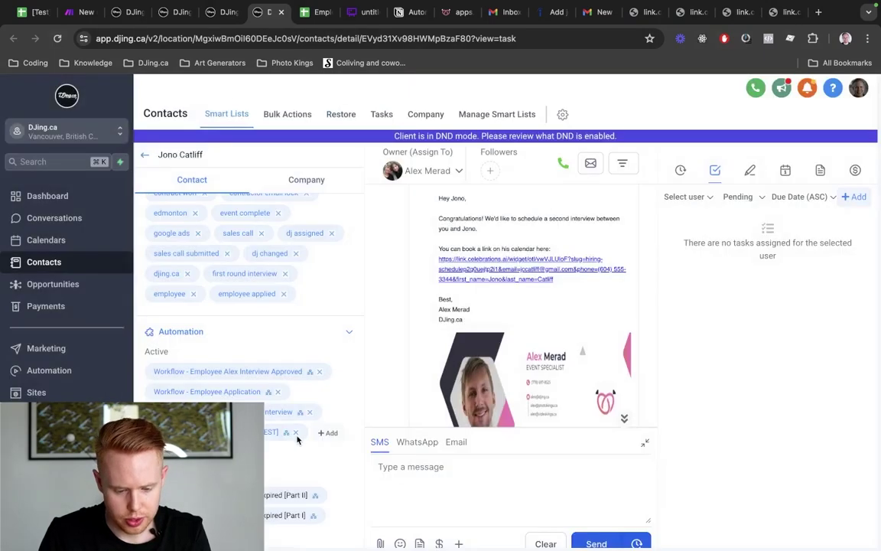
left_click(278, 392)
left_click(616, 204)
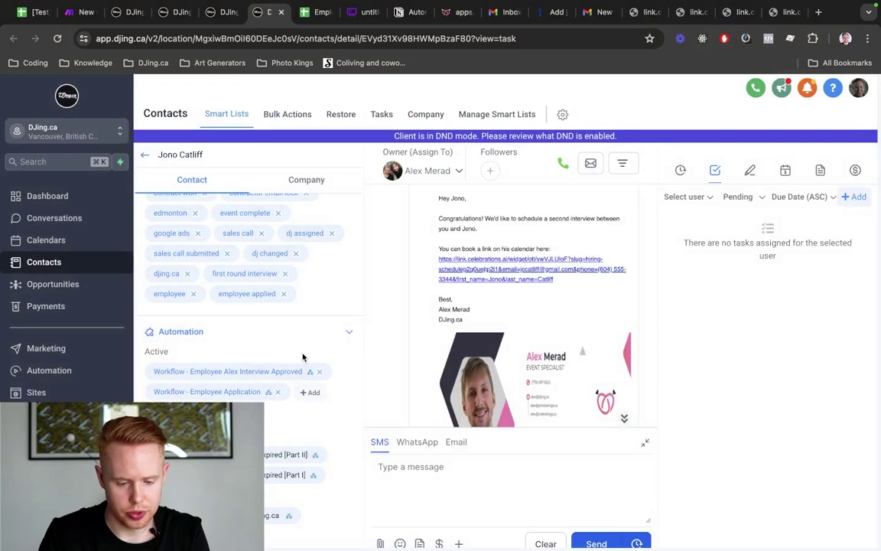
left_click(322, 373)
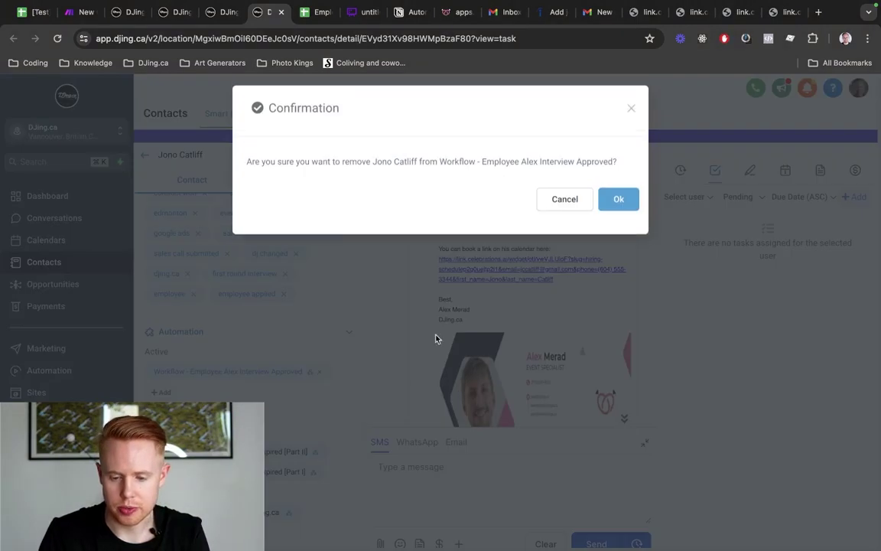
left_click(615, 203)
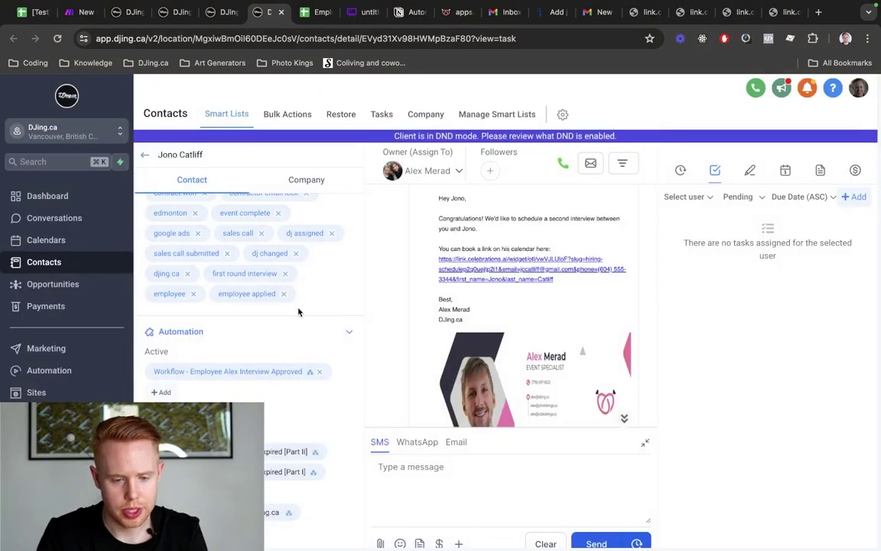
Check the booking page's link-no-longer-active message, then return to the contact's conversation
key("super+9")
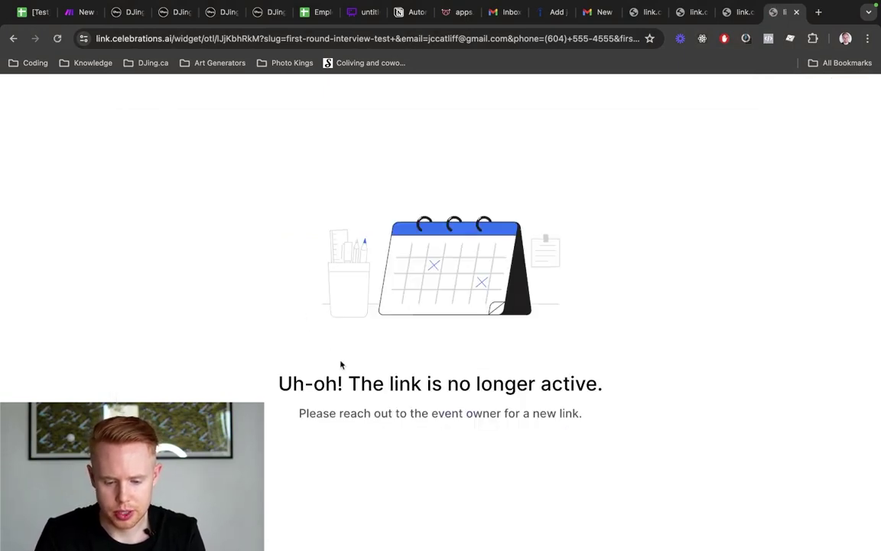
left_click_drag(376, 370, 591, 385)
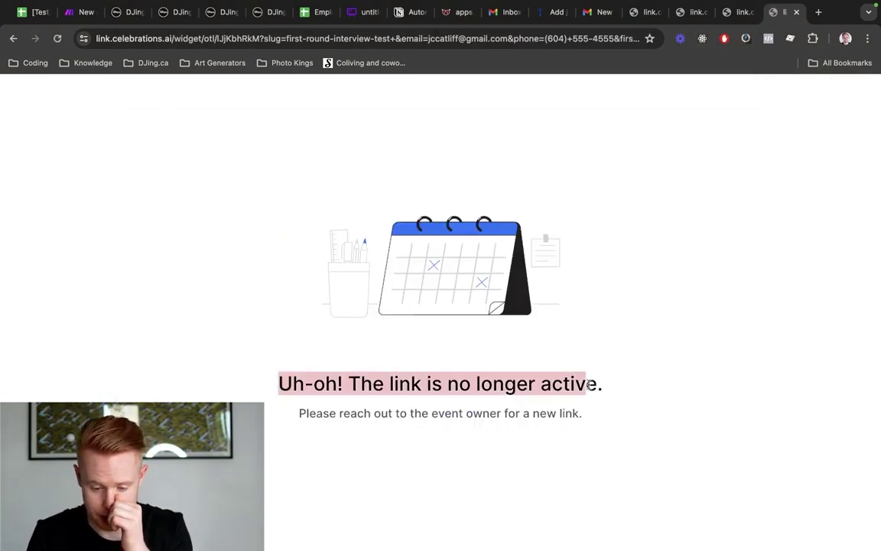
key("super+3")
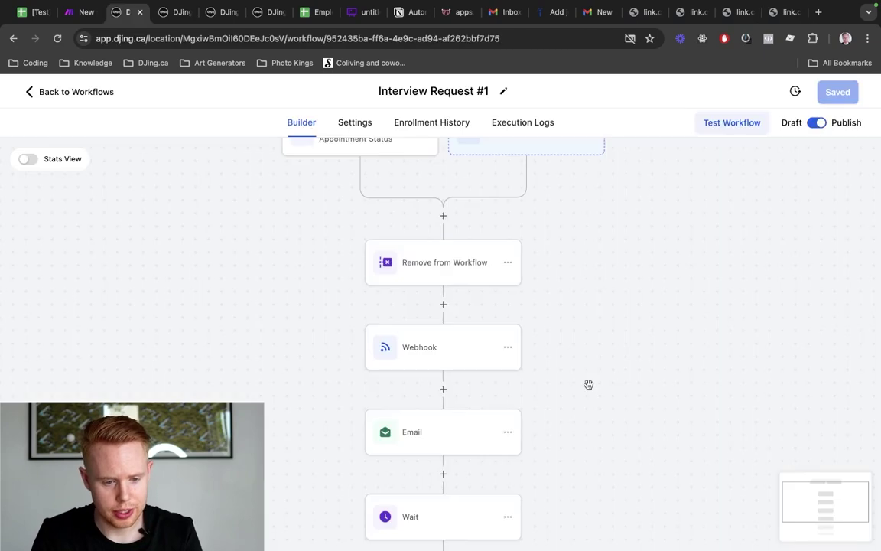
key("super+4")
key("super+5")
key("super+6")
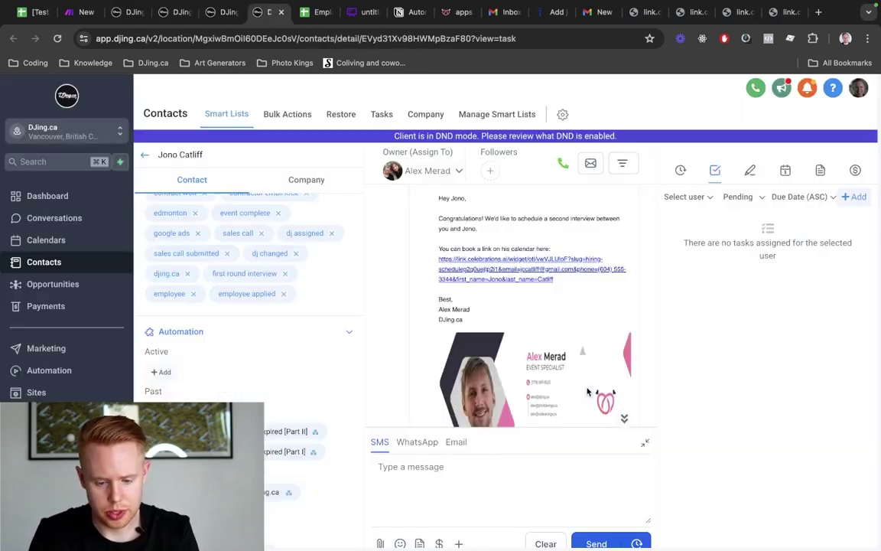
Expand and read the Interview Confirmed email, then return to the calendar settings
left_click(516, 382)
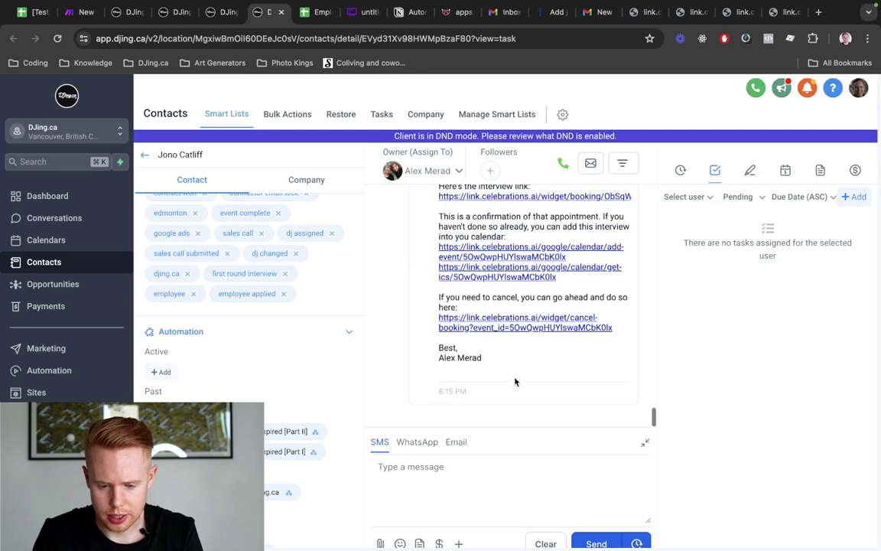
scroll(516, 381, "up", 10)
scroll(515, 381, "down", 5)
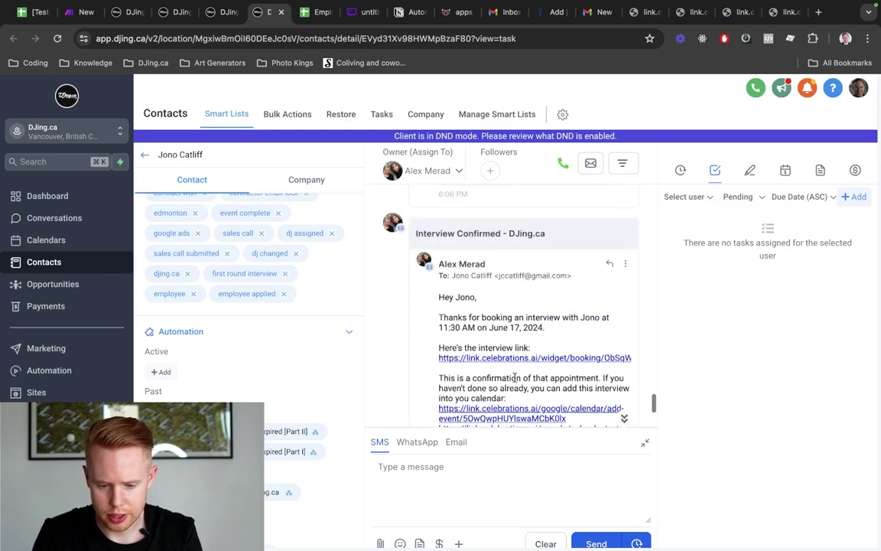
scroll(516, 382, "up", 3)
key("ctrl+shift+Tab")
key("ctrl+shift+Tab")
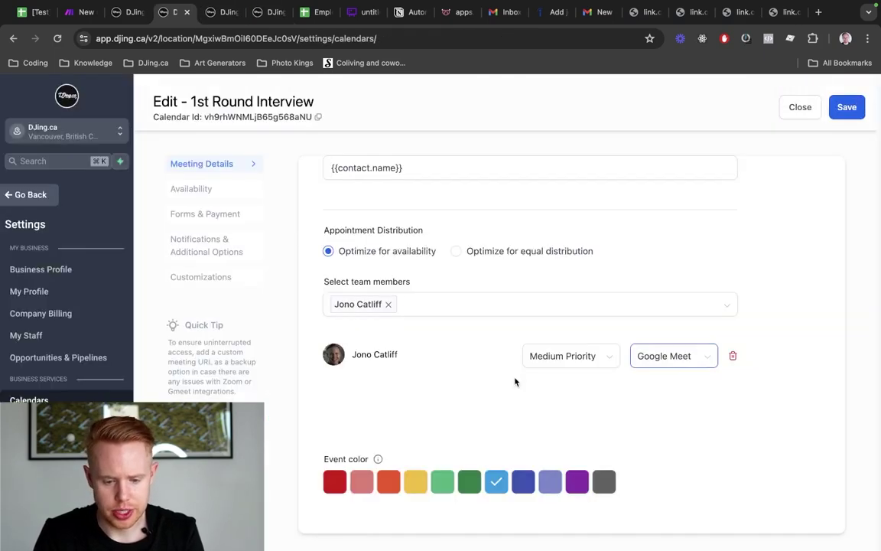
Search calendars for 'round' and open the 1st Round Interview calendar's actions
left_click(796, 107)
left_click(698, 282)
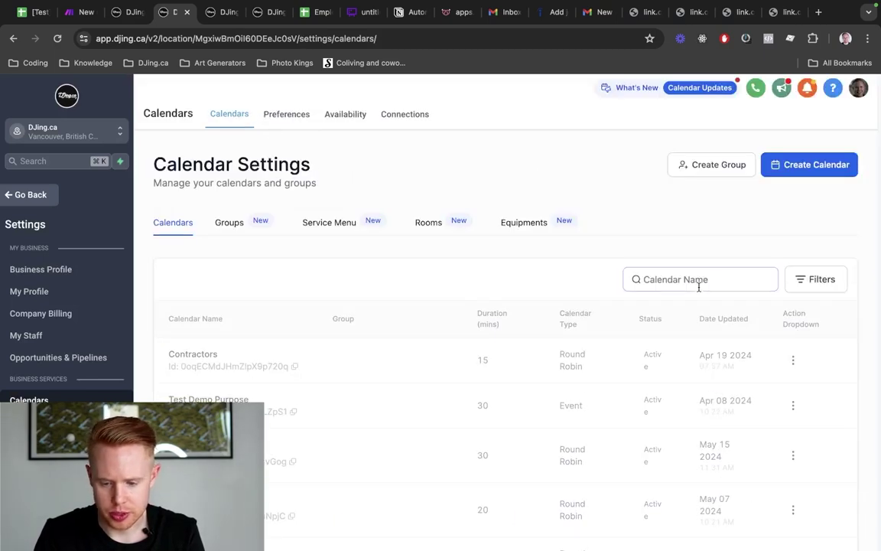
type("round")
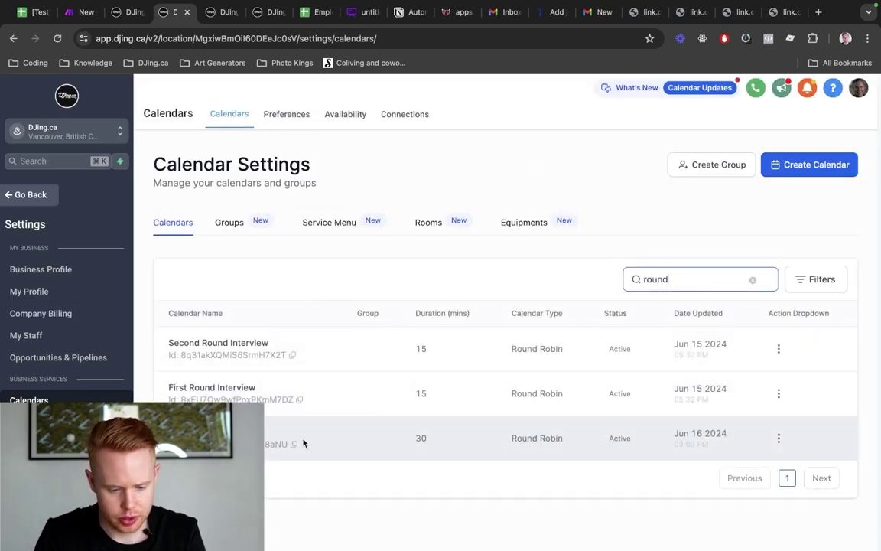
left_click(779, 438)
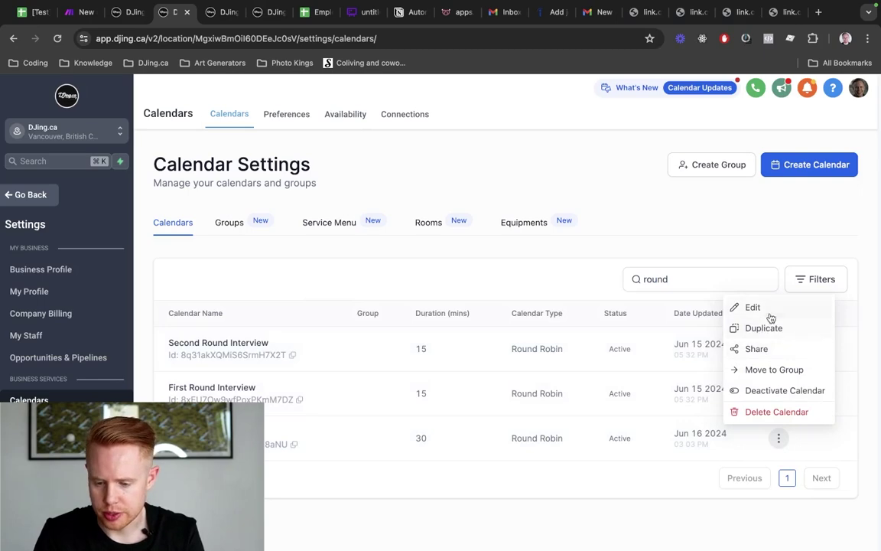
left_click(754, 309)
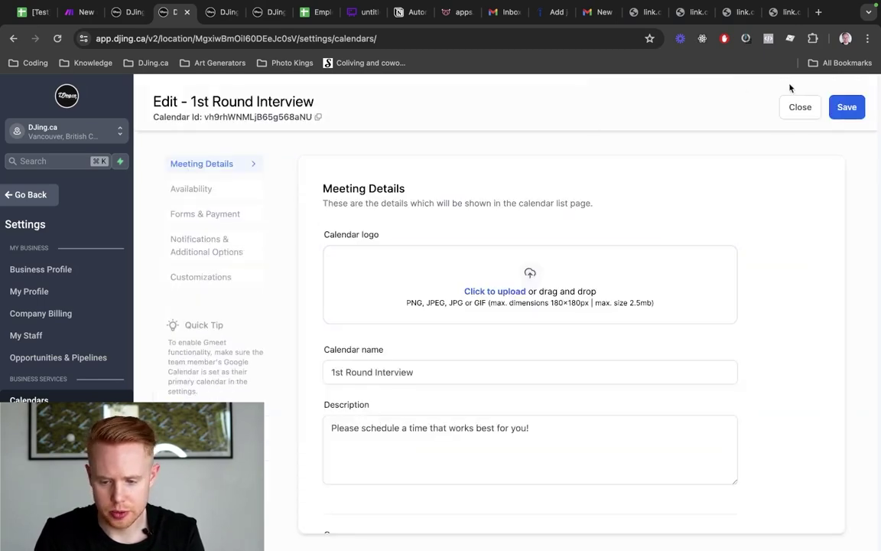
Copy the 1st Round Interview calendar's One Time Link from its Share options
left_click(795, 106)
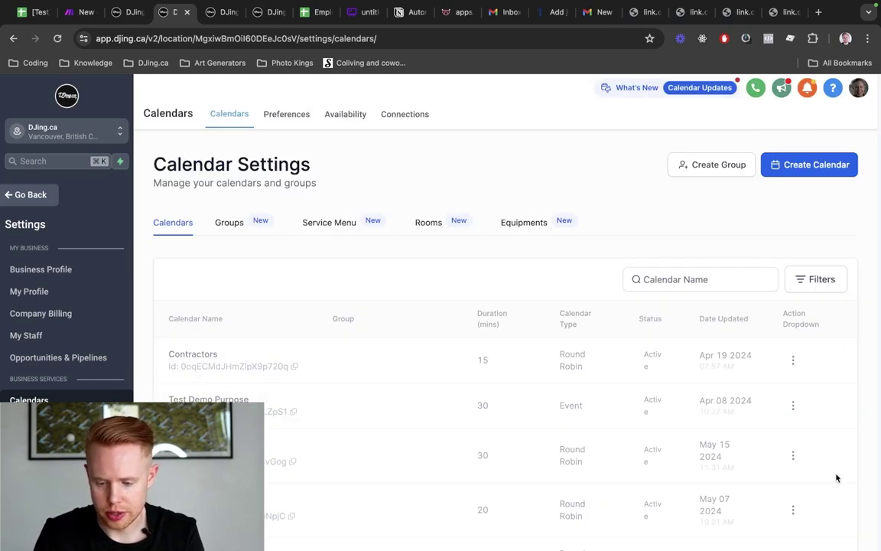
left_click(697, 279)
type("round")
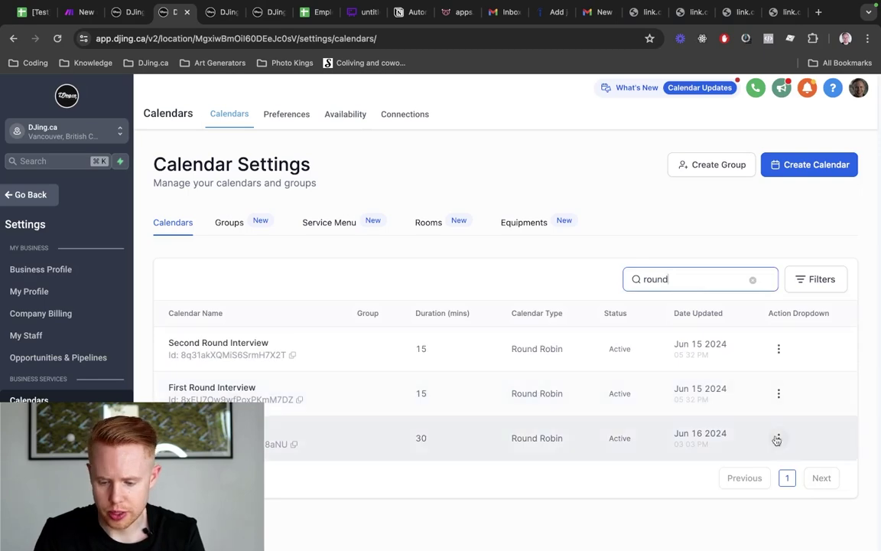
left_click(778, 439)
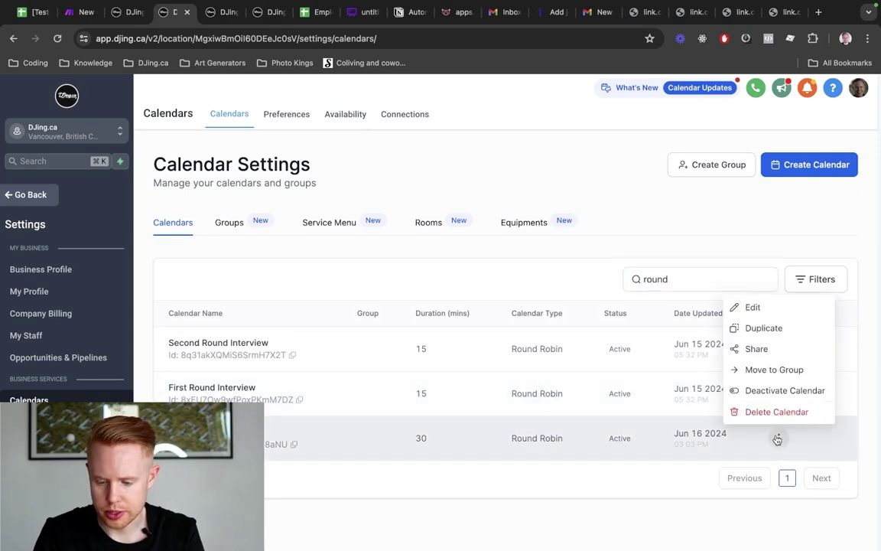
left_click(758, 349)
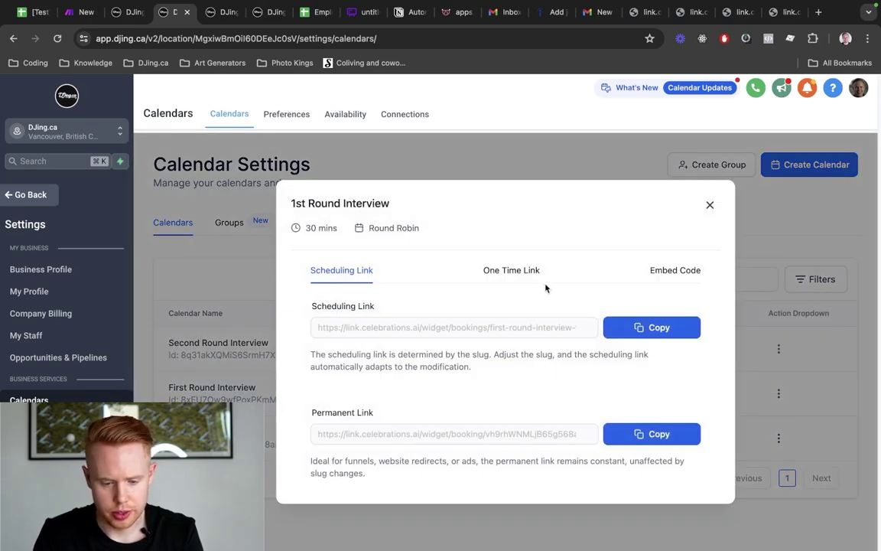
left_click(510, 270)
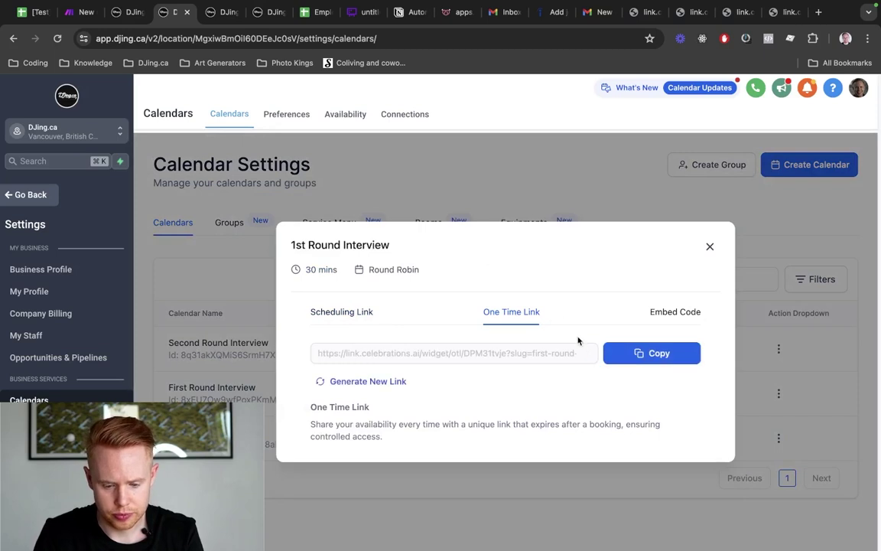
left_click(651, 352)
key("super+9")
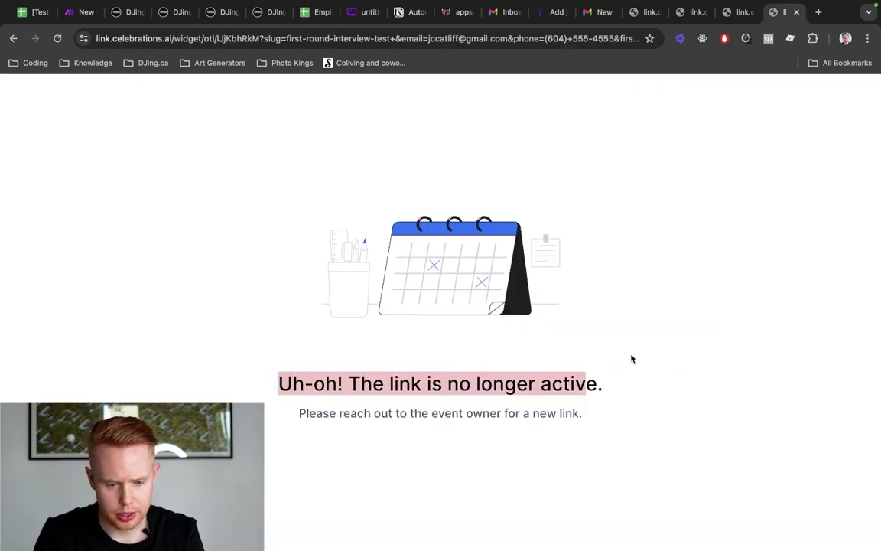
Load the new one-time link and book the 12:00 PM slot on June 17, 2024
key("super+l")
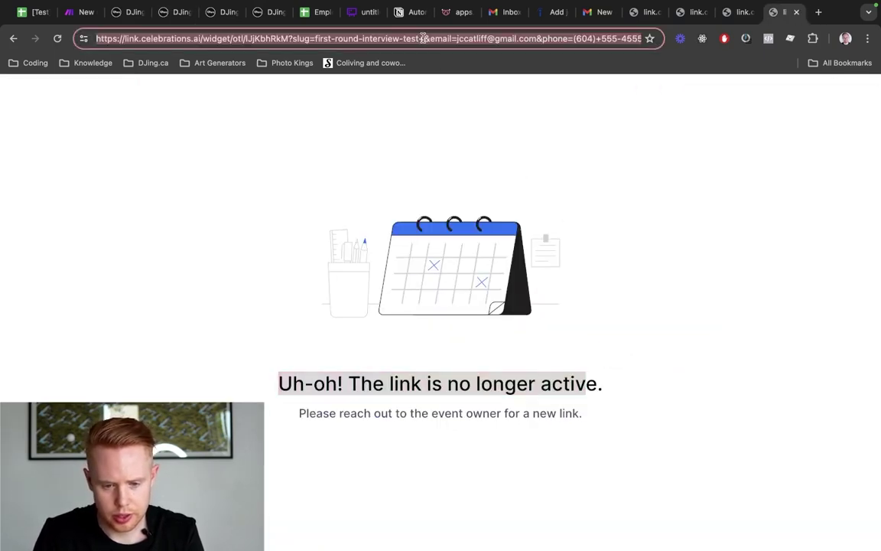
key("super+v")
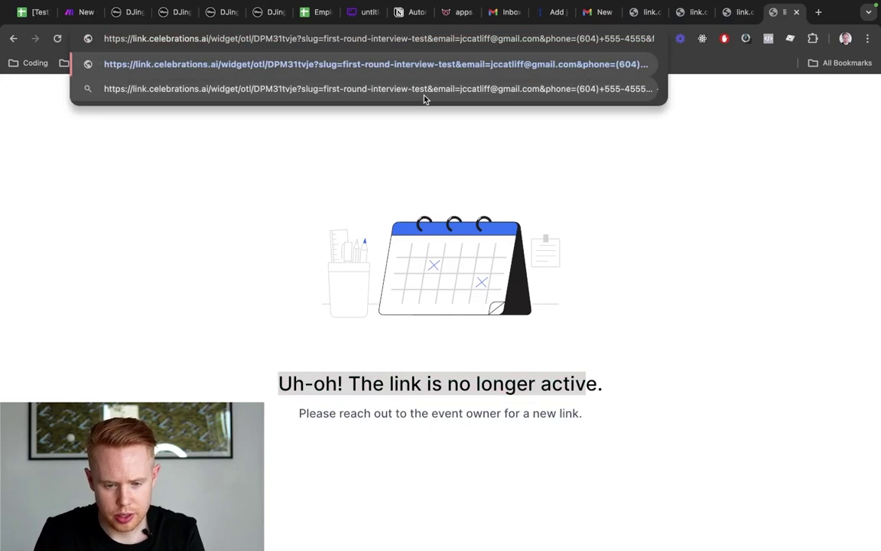
key("Return")
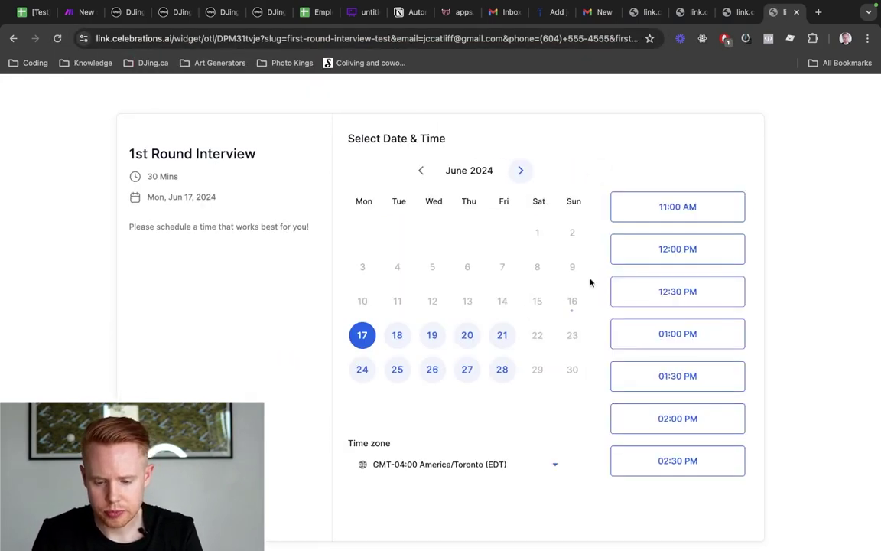
left_click(654, 256)
left_click(729, 255)
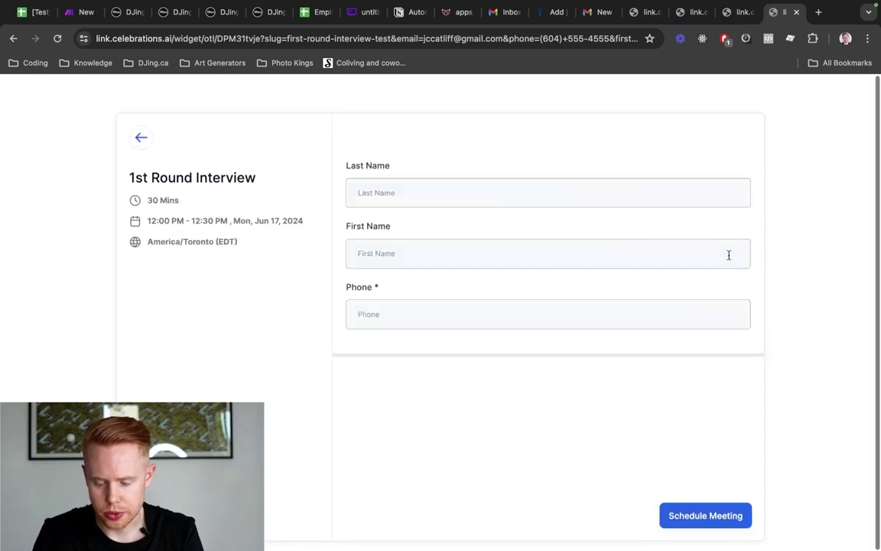
left_click(691, 518)
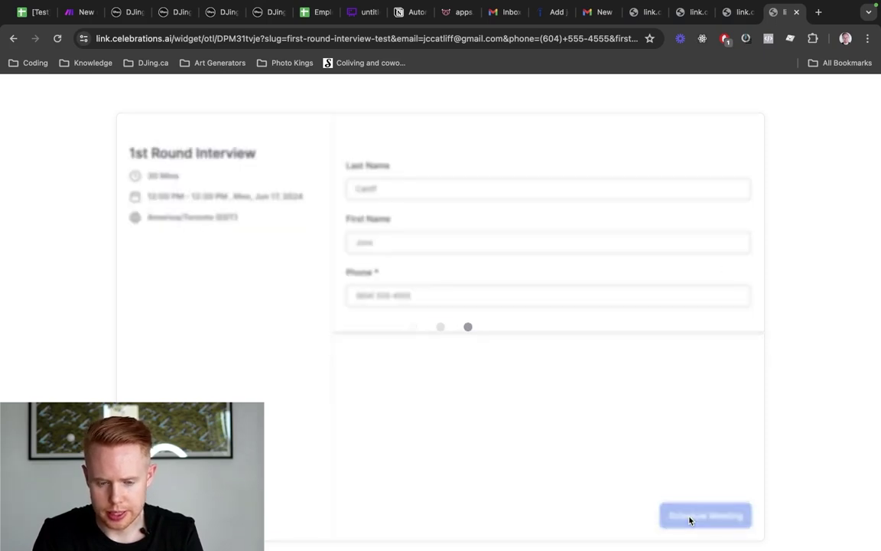
key("super+2")
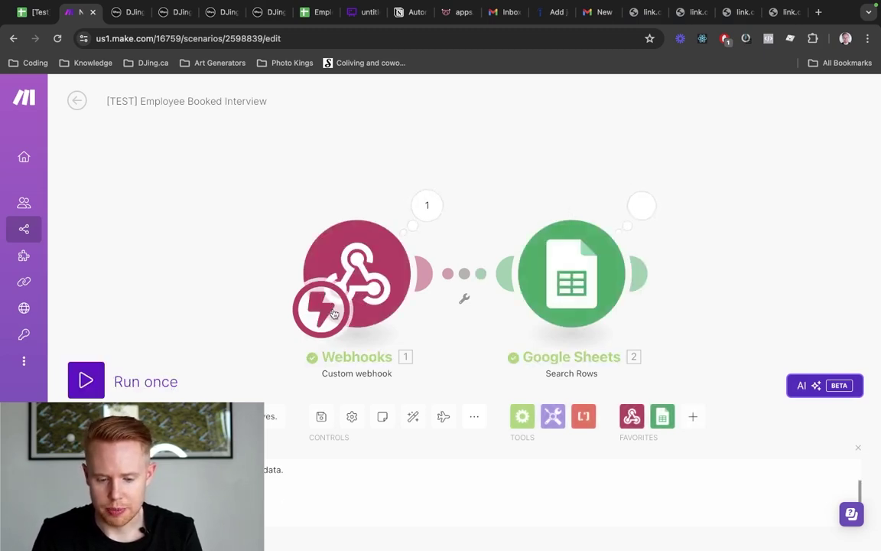
Replace the Search Rows filter value 4 with the webhook's contact_id field
left_click(560, 273)
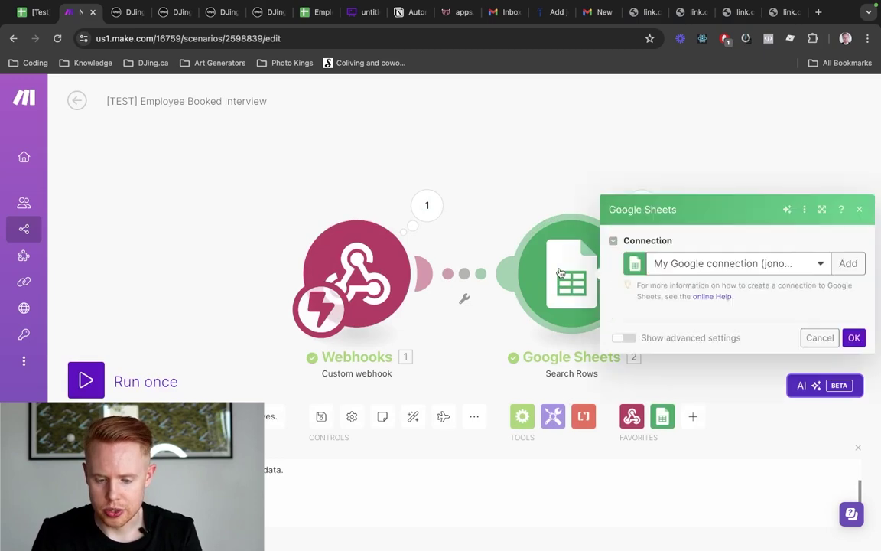
scroll(712, 354, "down", 3)
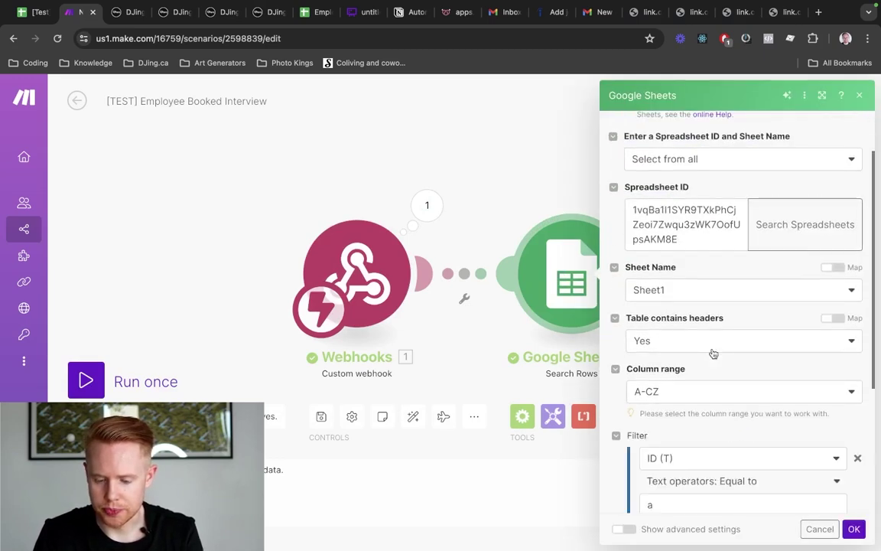
scroll(713, 354, "down", 2)
left_click(675, 352)
key("BackSpace")
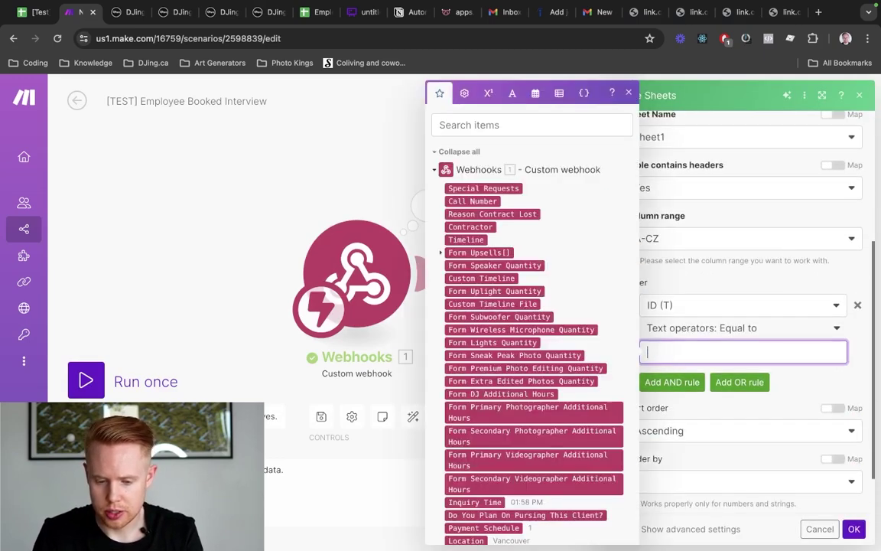
left_click(505, 125)
type("co")
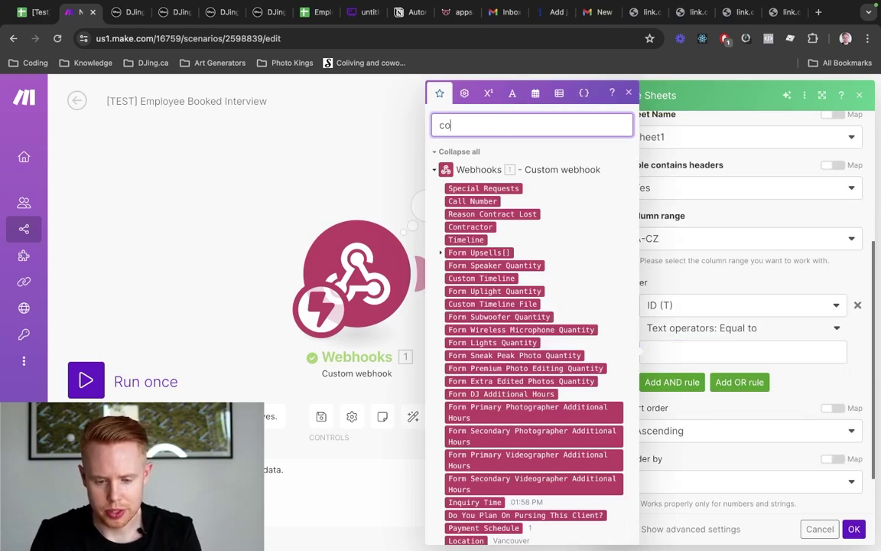
type("ntact id")
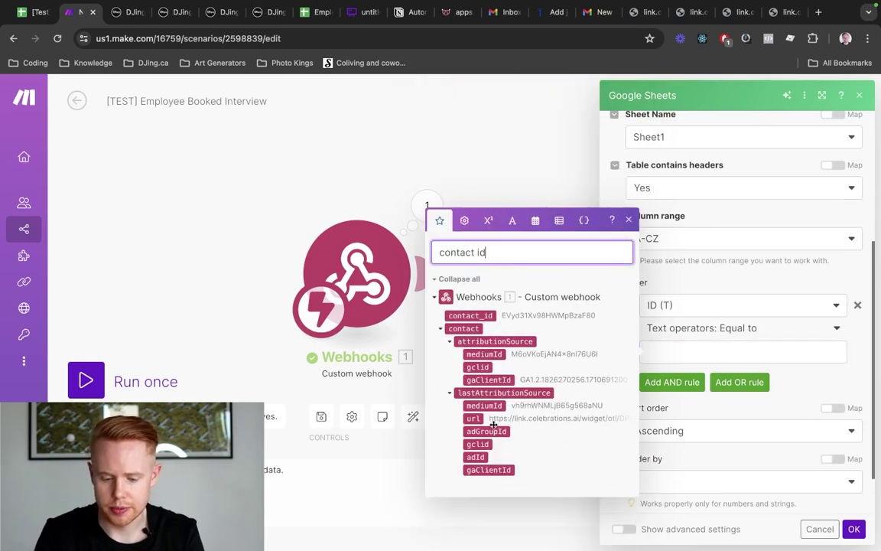
left_click(486, 316)
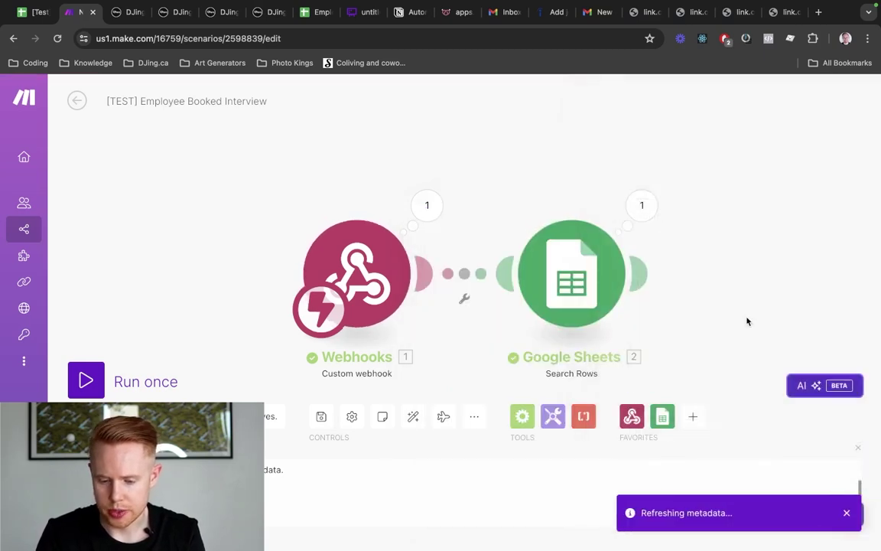
Add a Google Sheets module after Search Rows and filter its actions by 'update'
left_click_drag(748, 321, 492, 291)
left_click(531, 260)
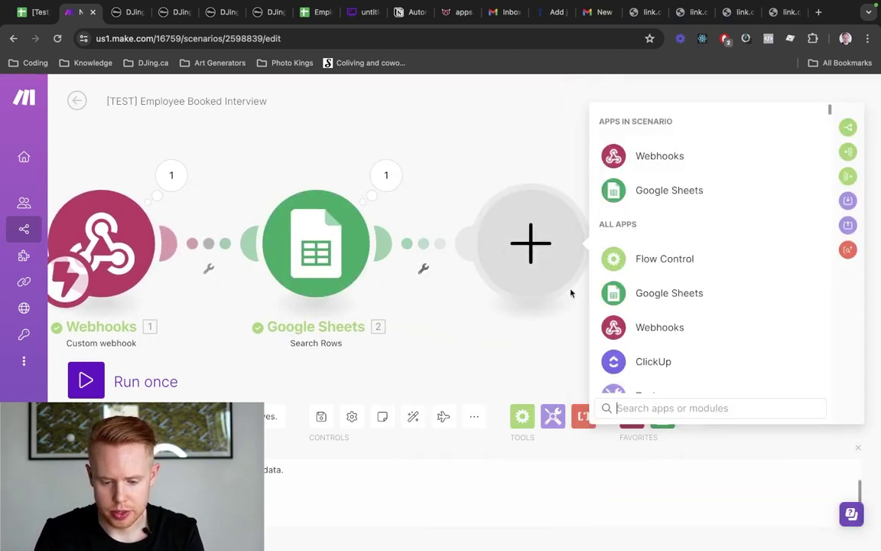
left_click(641, 199)
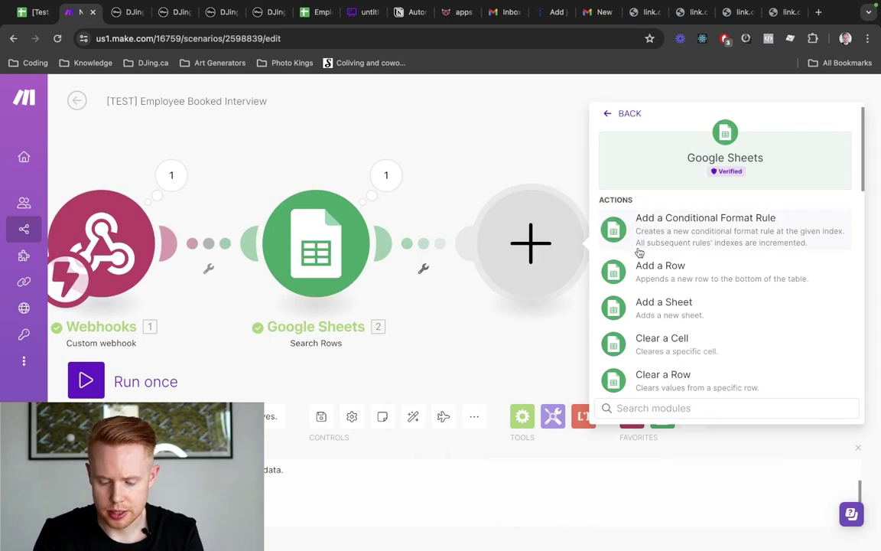
type("update")
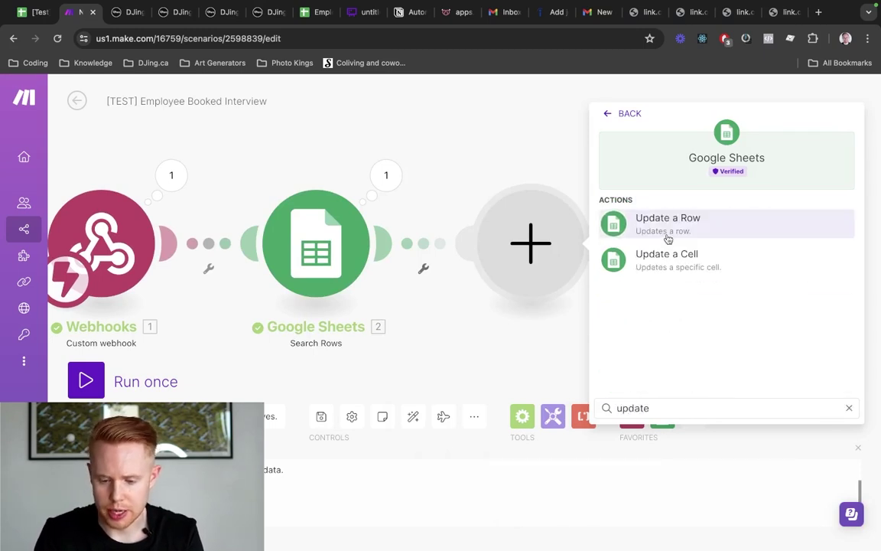
Add a Google Sheets Update a Row module using the pasted Employee Hire spreadsheet ID
left_click(660, 225)
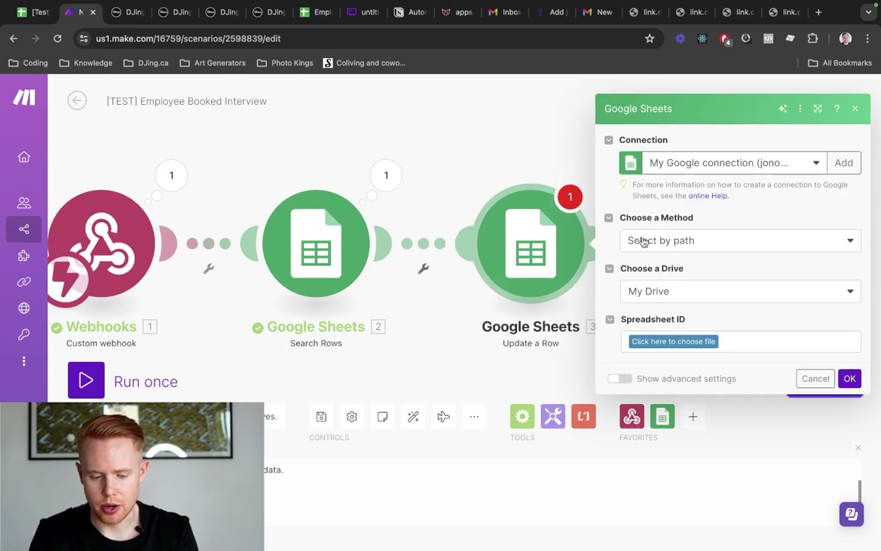
key("ctrl+shift+Tab")
key("ctrl+Tab")
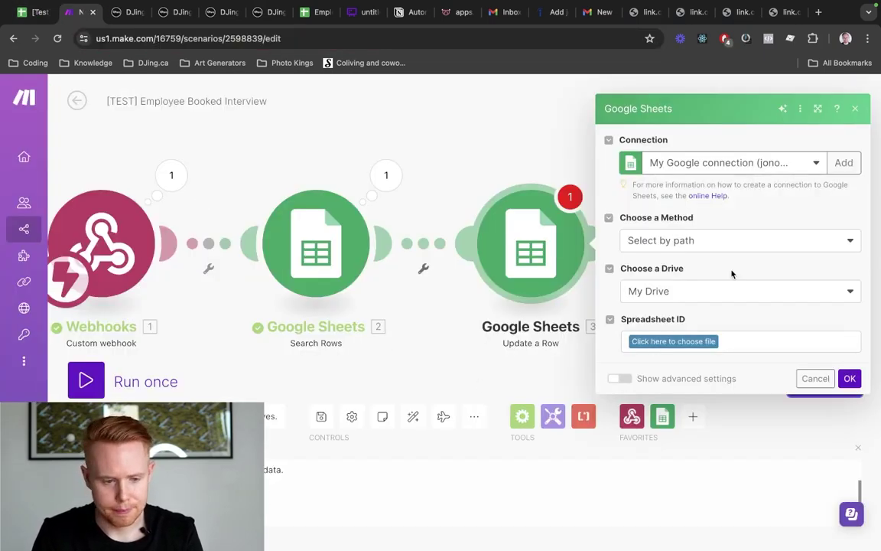
key("ctrl+shift+Tab")
key("ctrl+Tab")
left_click(750, 246)
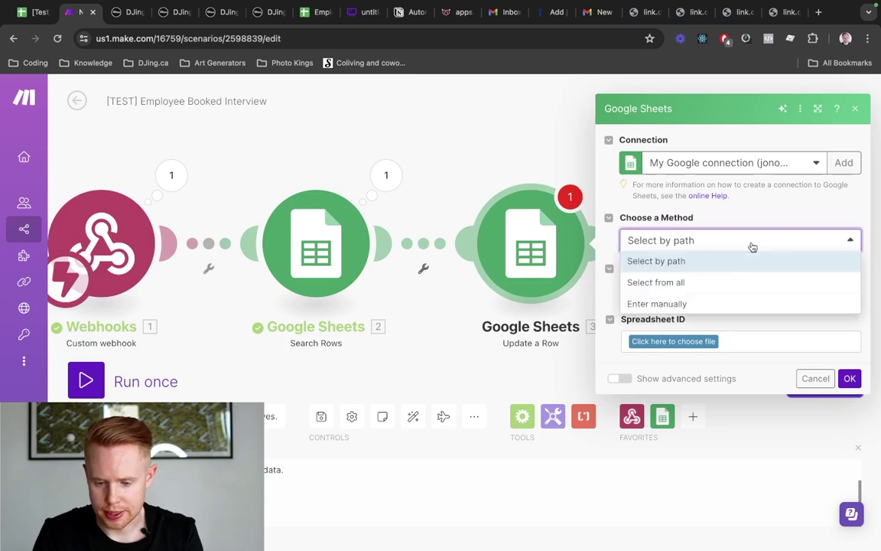
left_click(688, 282)
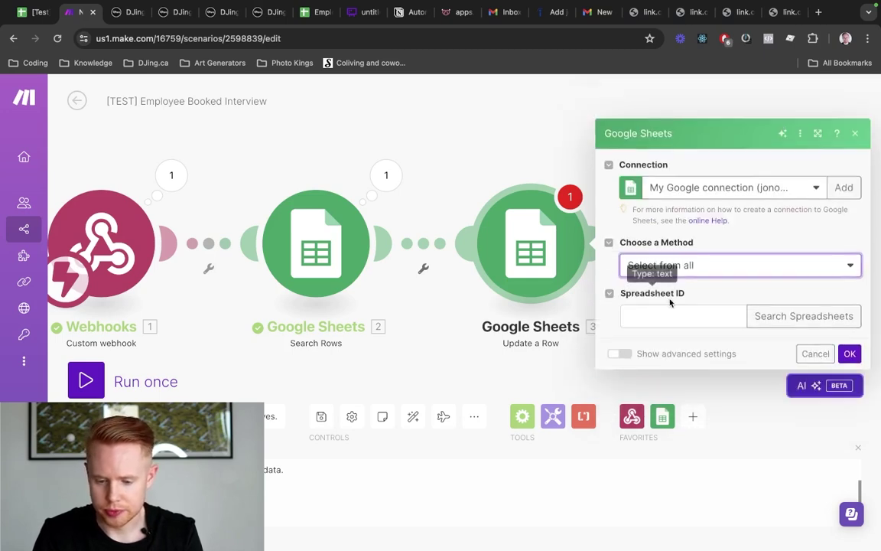
left_click(667, 305)
left_click(805, 319)
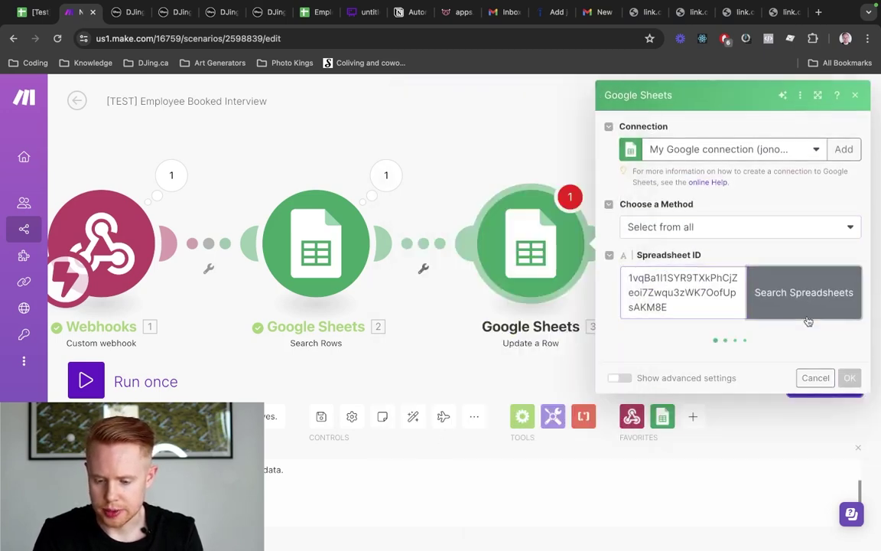
left_click(689, 372)
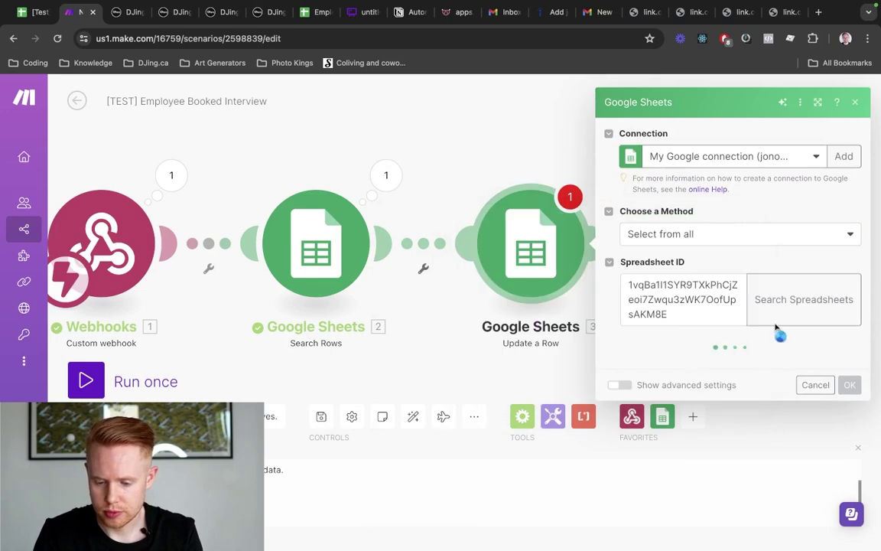
Target Sheet1, map 2. Row number, and set 1st Interview Scheduled to TRUE
left_click(745, 348)
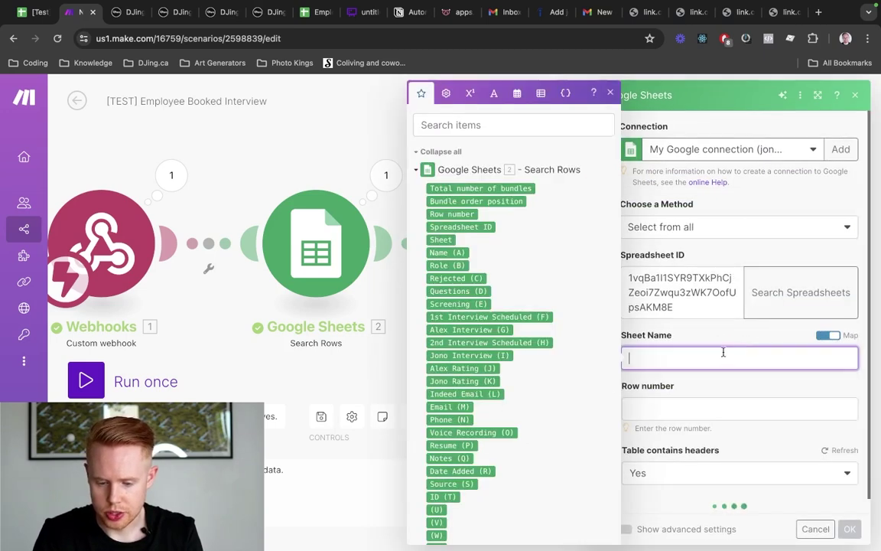
left_click(829, 335)
left_click(747, 354)
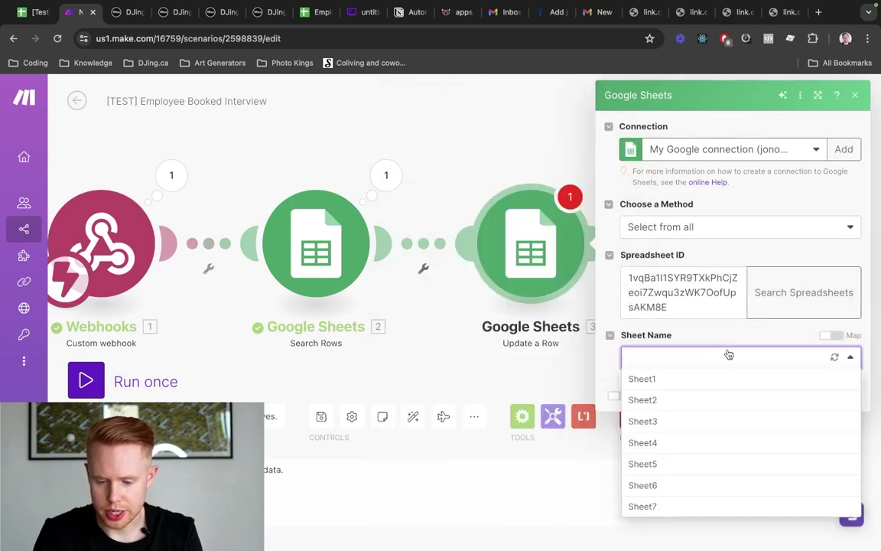
left_click(669, 379)
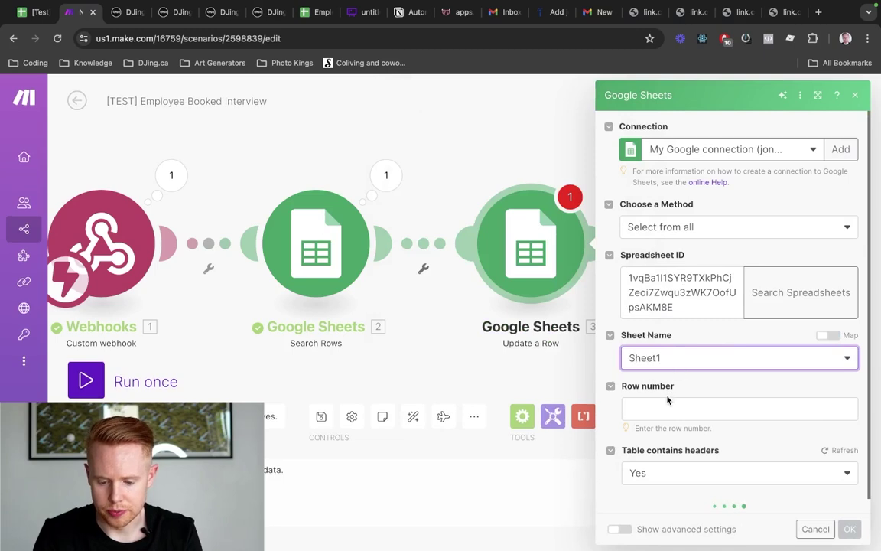
left_click(664, 405)
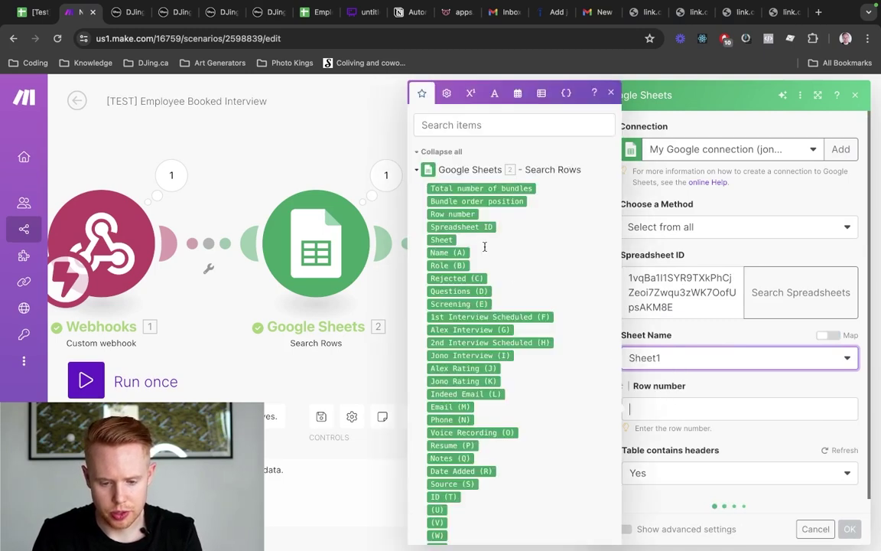
left_click(452, 214)
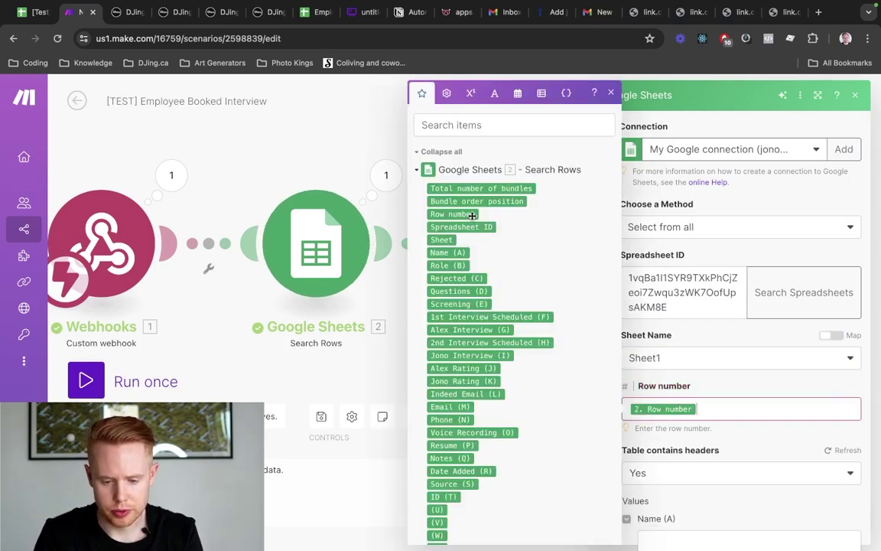
scroll(721, 389, "down", 1)
left_click(722, 389)
scroll(722, 390, "down", 2)
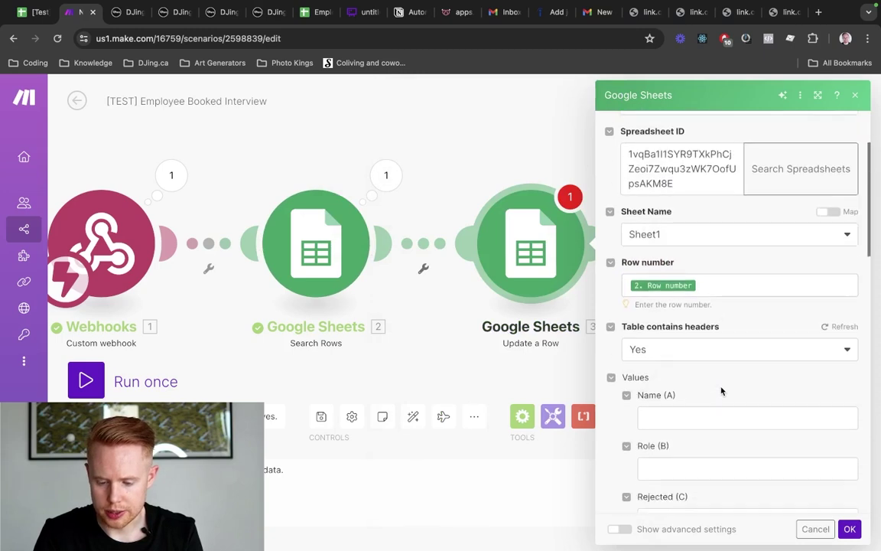
scroll(713, 361, "down", 3)
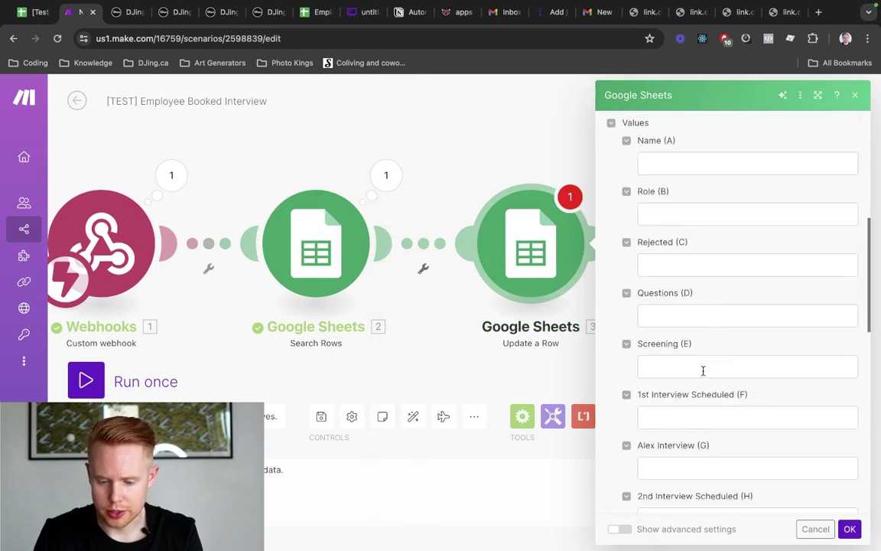
left_click(684, 419)
type("TRUE")
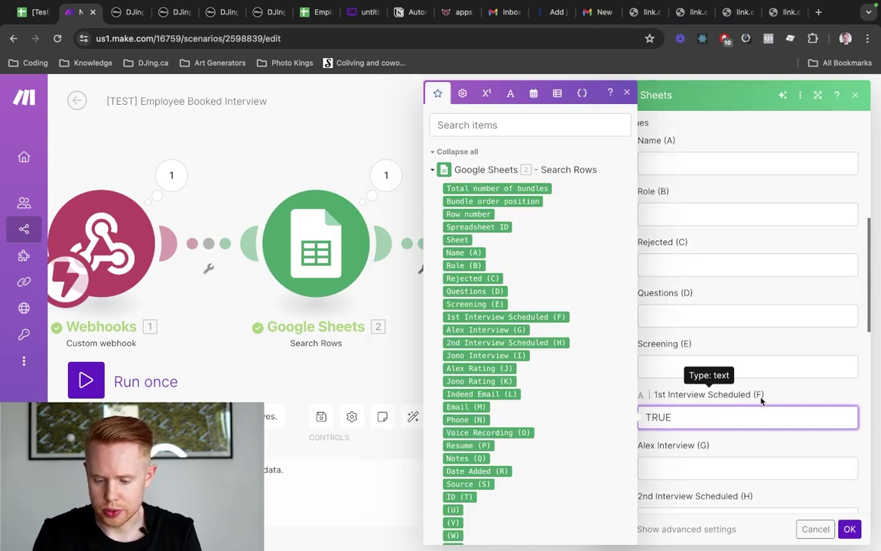
left_click(848, 529)
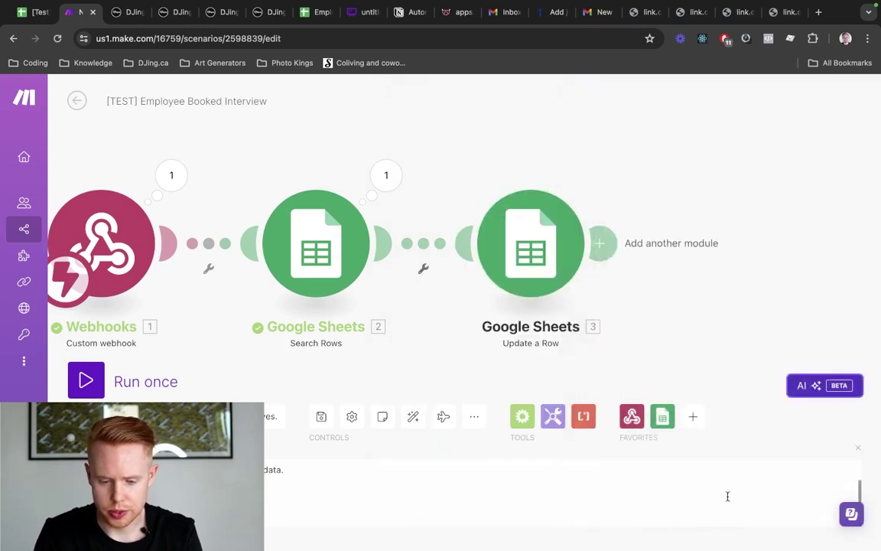
Add a filter named 'Filter' between modules 2 and 3 requiring 2. Row number to exist
left_click(425, 245)
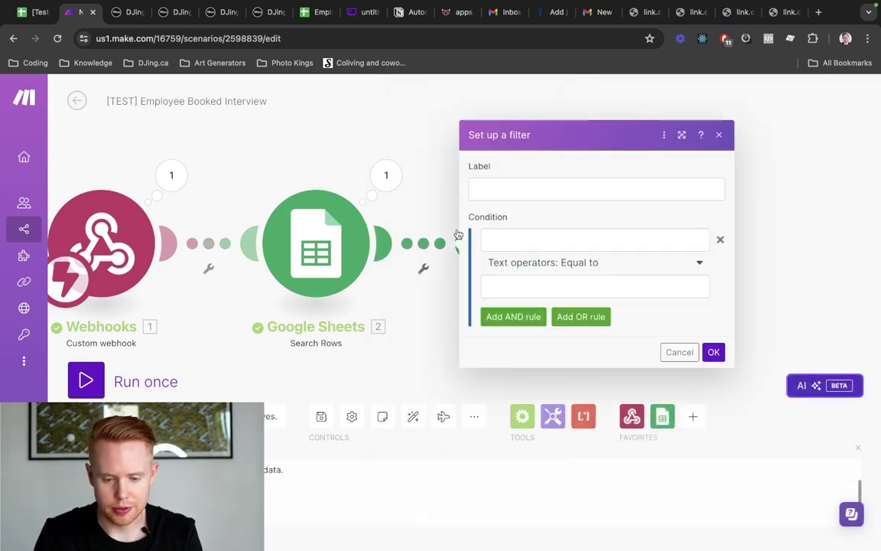
left_click(513, 188)
type("Filter")
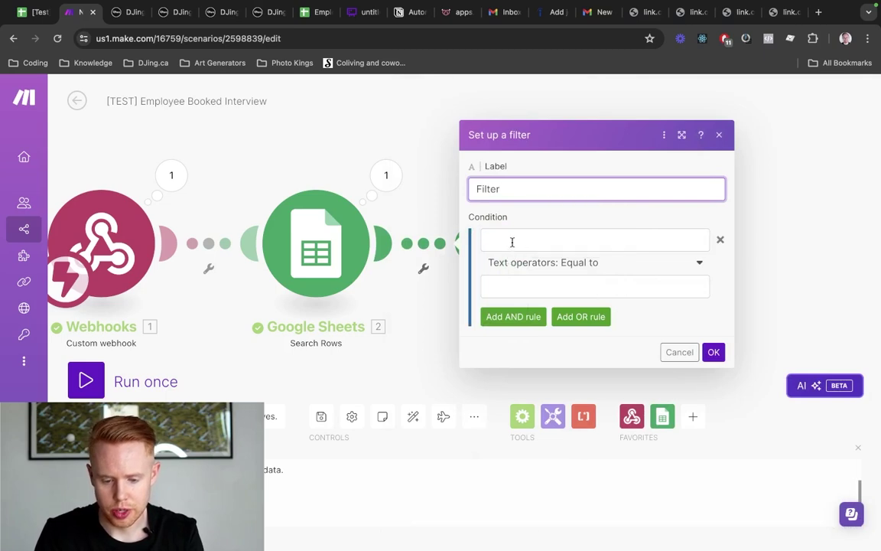
left_click(509, 240)
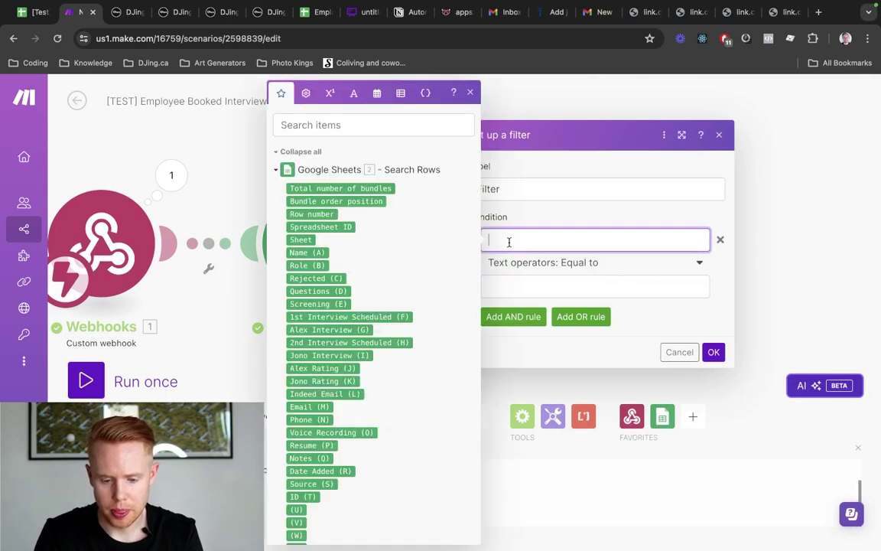
left_click(311, 215)
left_click(543, 264)
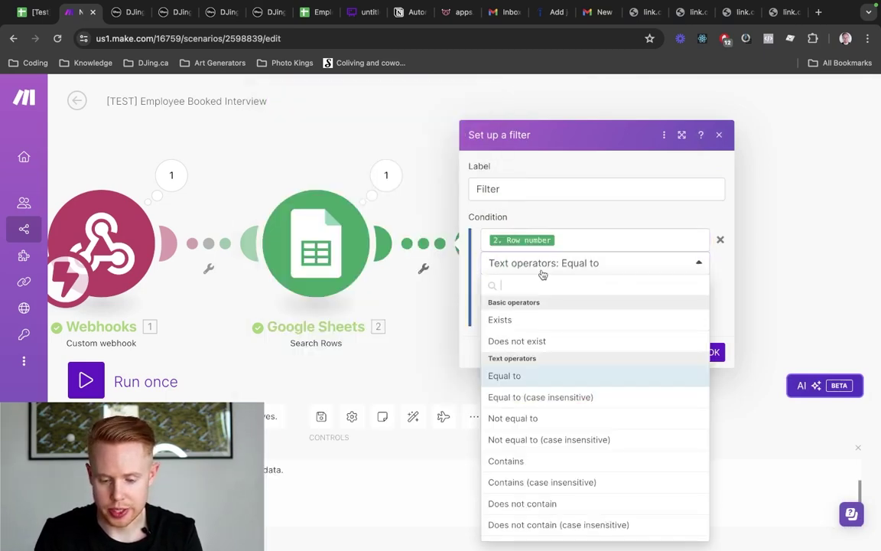
left_click(507, 320)
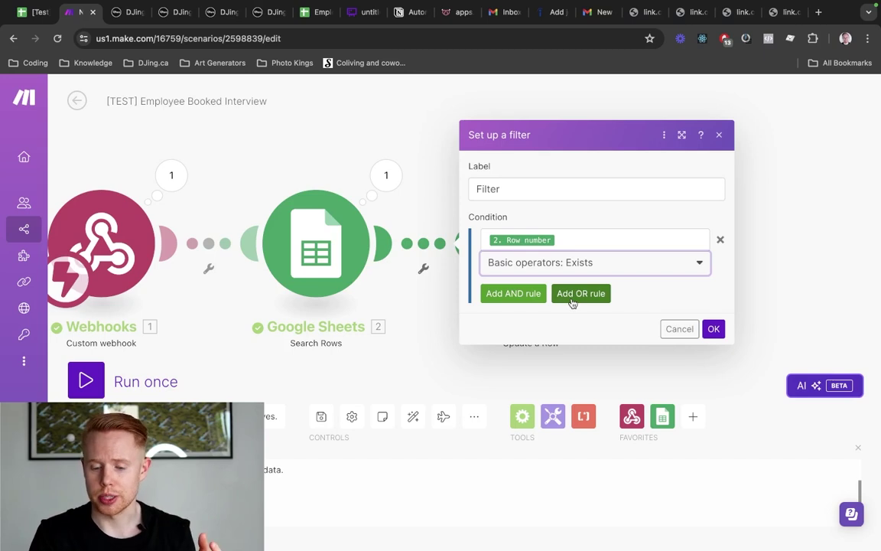
left_click(714, 329)
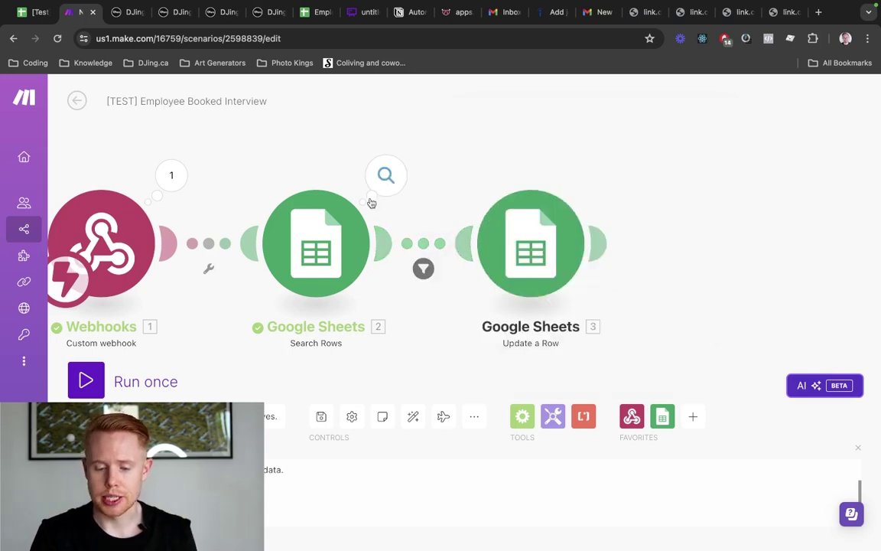
Recheck the Update a Row settings, then go to the DJing.ca contact record
left_click(552, 248)
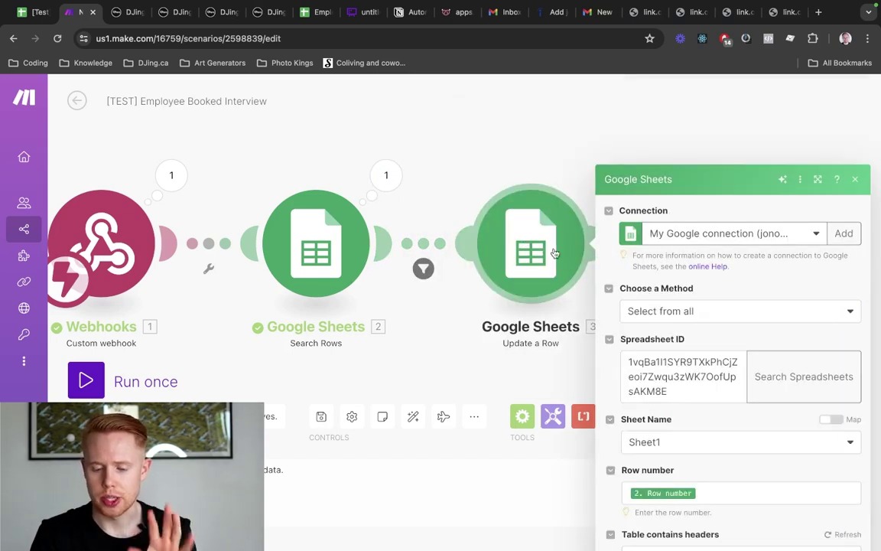
scroll(687, 381, "down", 3)
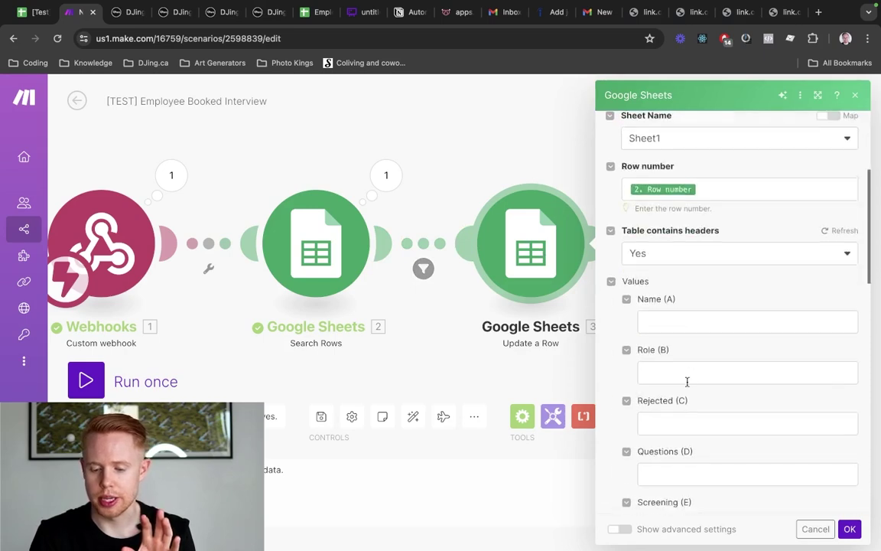
scroll(687, 395, "down", 3)
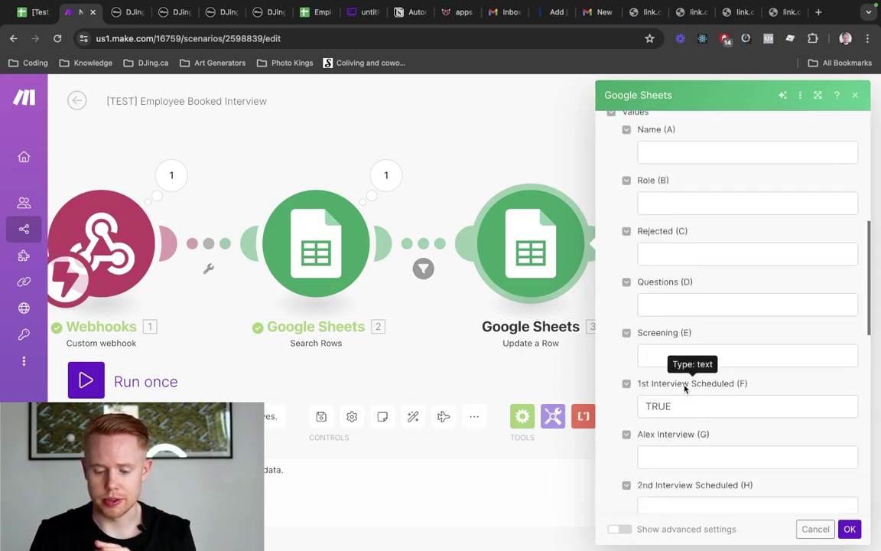
left_click(850, 529)
key("ctrl+Tab")
key("ctrl+Tab")
key("ctrl+Tab")
key("ctrl+Tab")
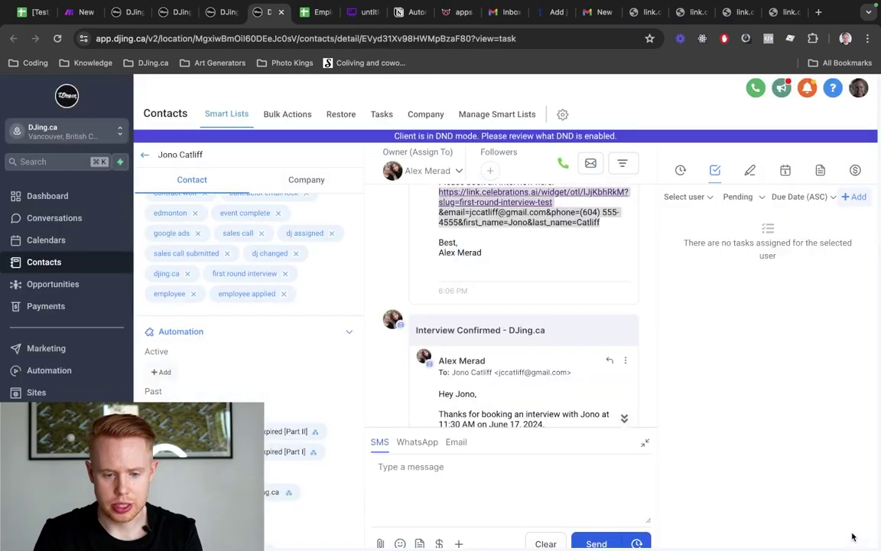
Tick 1st Interview Scheduled for row 2 in the Employee Hire sheet
key("ctrl+1")
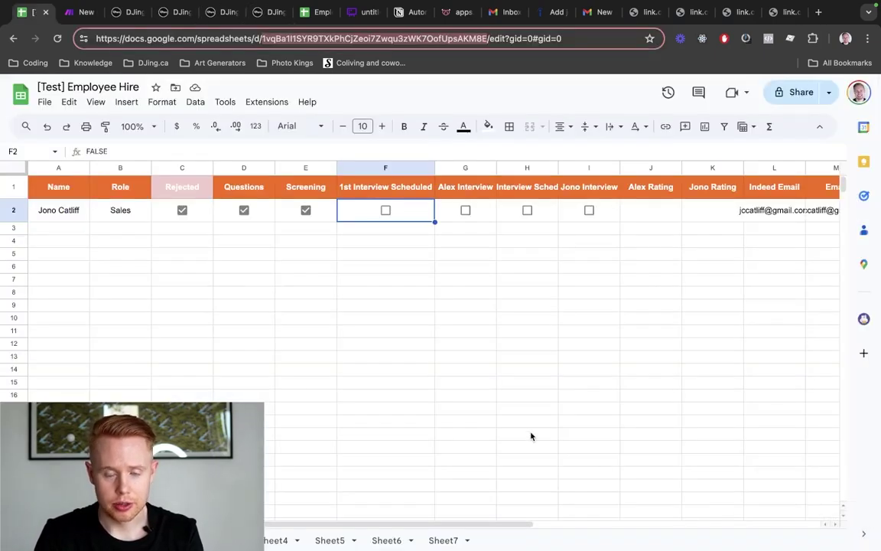
left_click(385, 211)
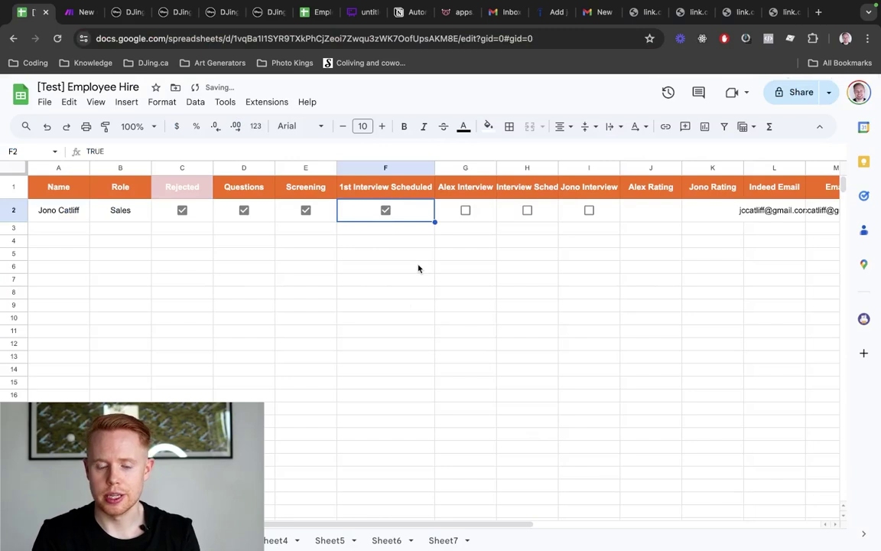
key("ctrl+Tab")
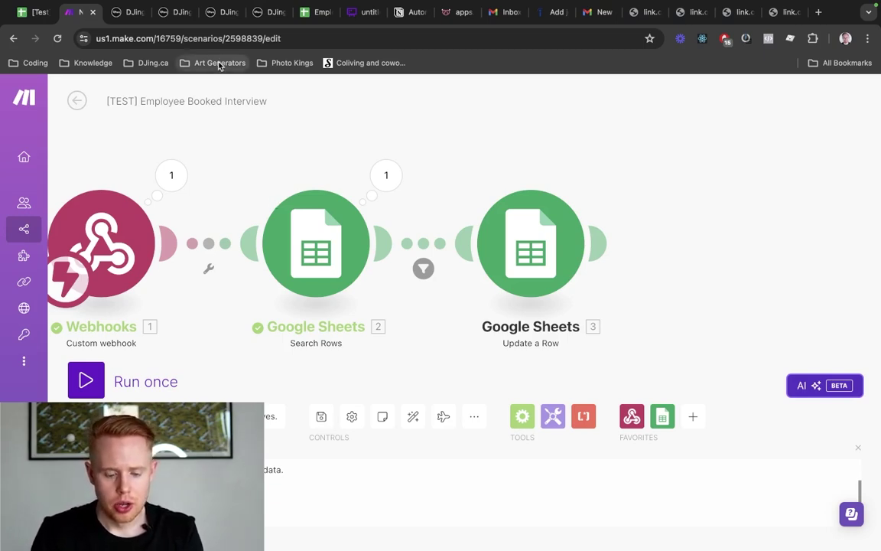
Bring up the [Test] Employee Hire sheet, then the Whimsical hiring flowchart
left_click(310, 12)
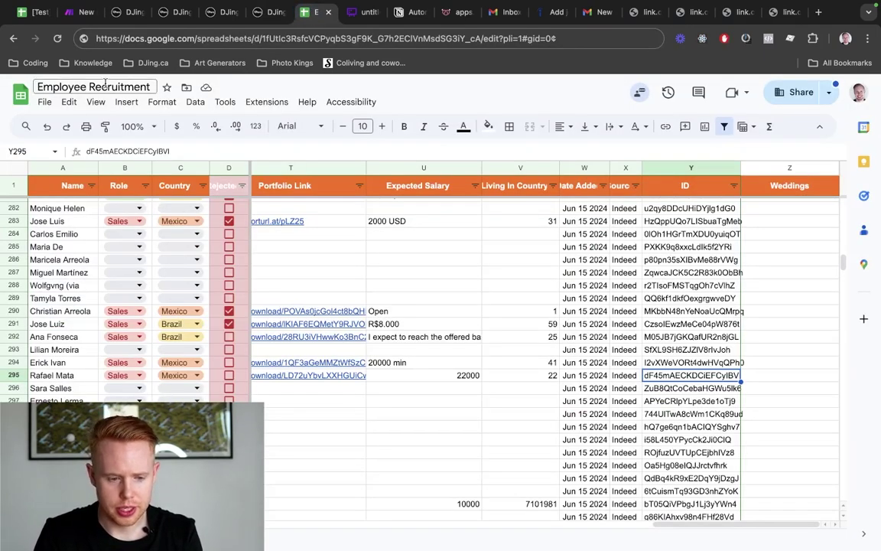
key("super+1")
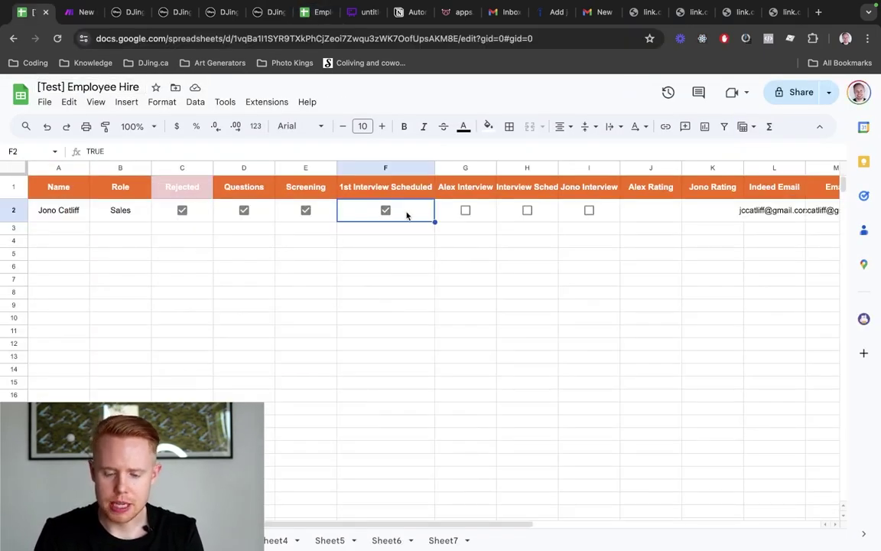
left_click(366, 12)
scroll(462, 255, "right", 8)
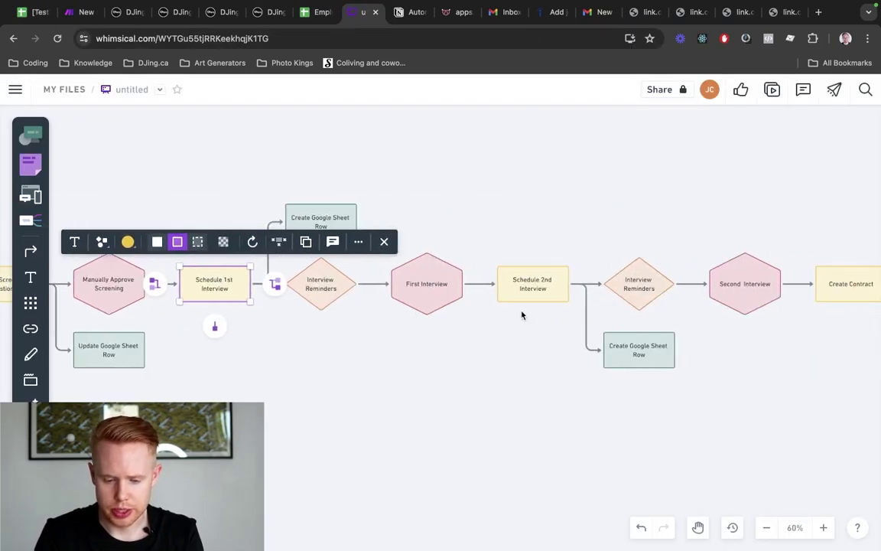
Delete the second-interview steps and their branch from the Whimsical flowchart
left_click(402, 340)
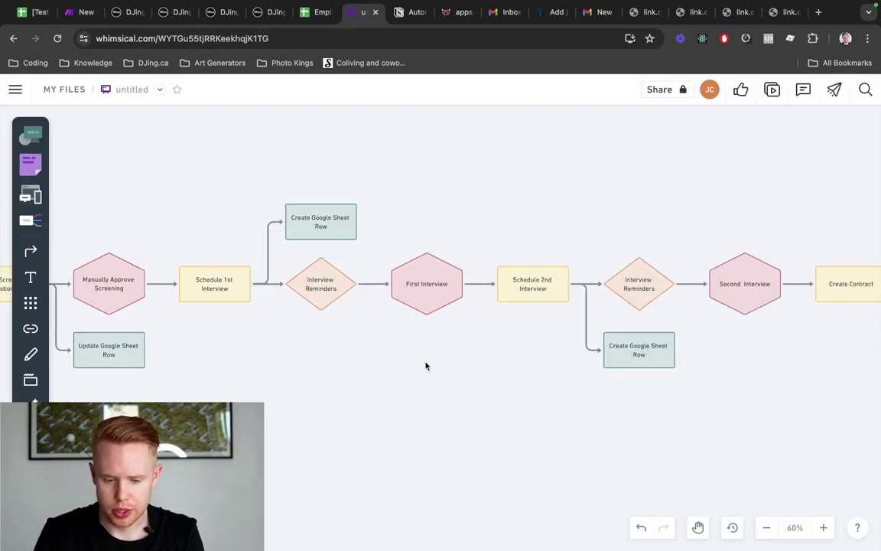
left_click(430, 304)
scroll(518, 340, "right", 8)
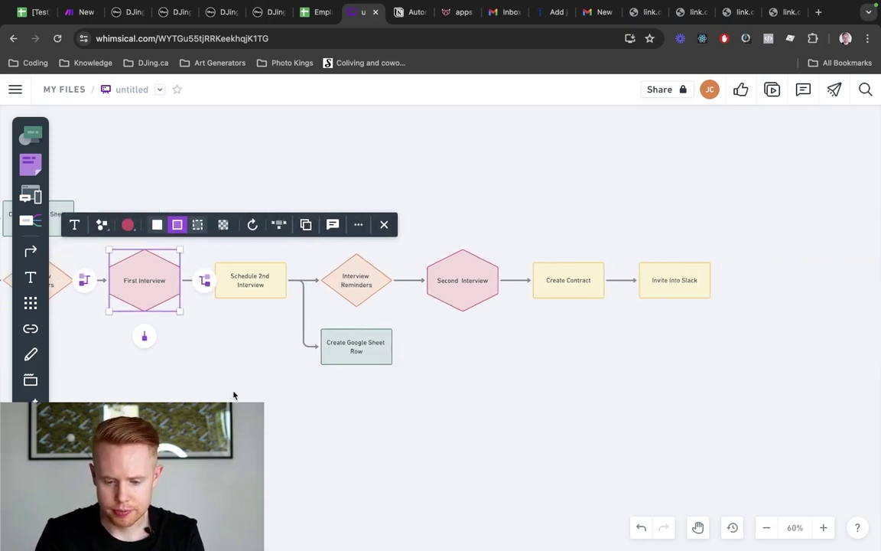
left_click_drag(233, 395, 458, 243)
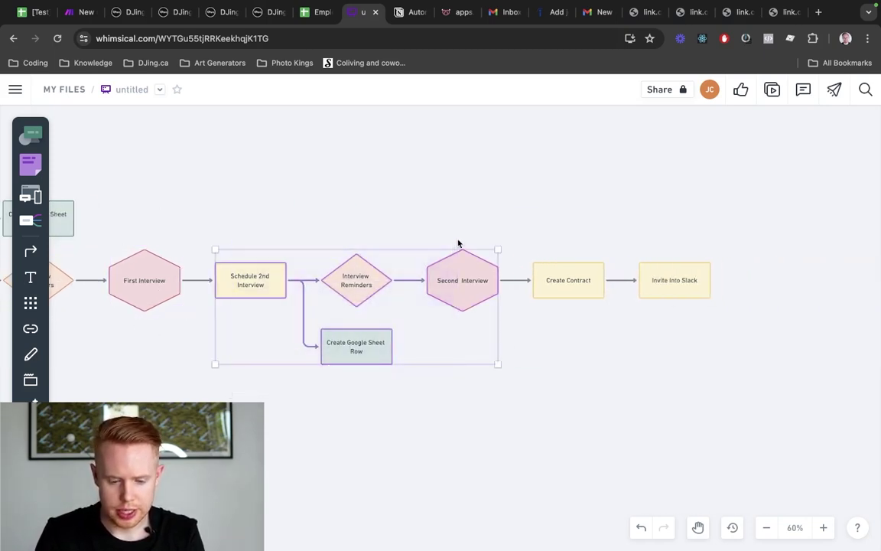
key("BackSpace")
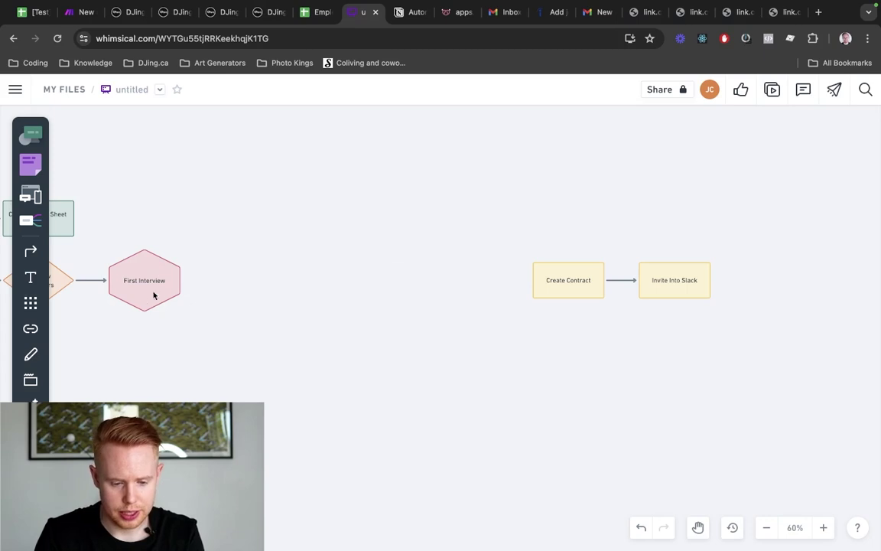
Connect First Interview directly to Create Contract
left_click(174, 287)
left_click_drag(204, 279, 534, 282)
left_click(477, 237)
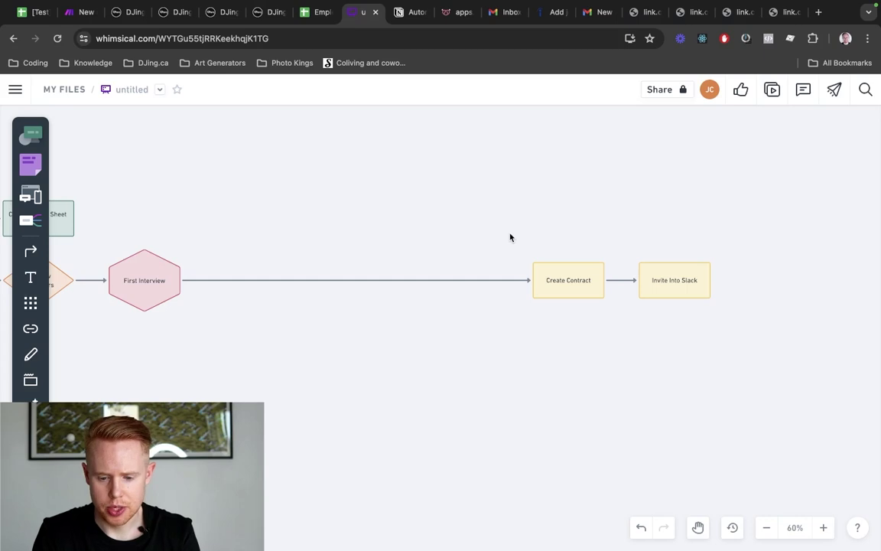
key("super+1")
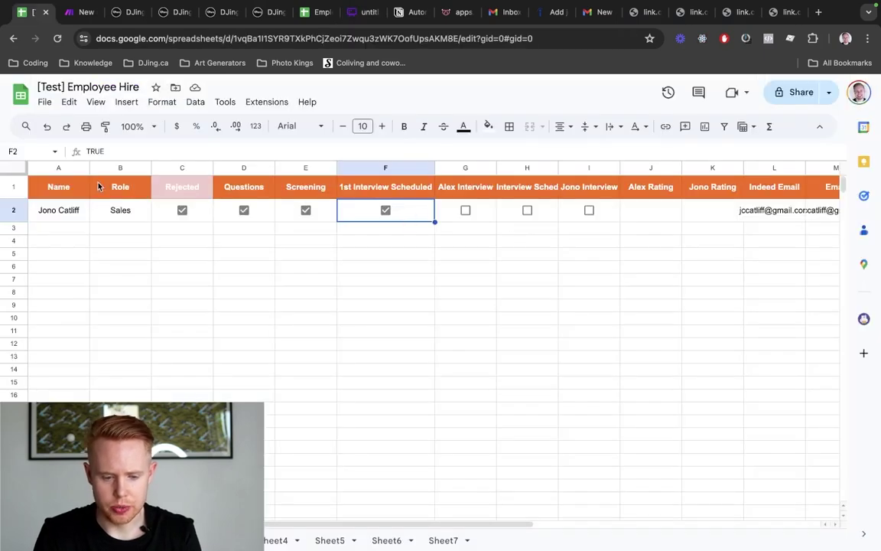
Hide columns G–H in [Test] Employee Hire and select cell I2
left_click_drag(455, 168, 516, 167)
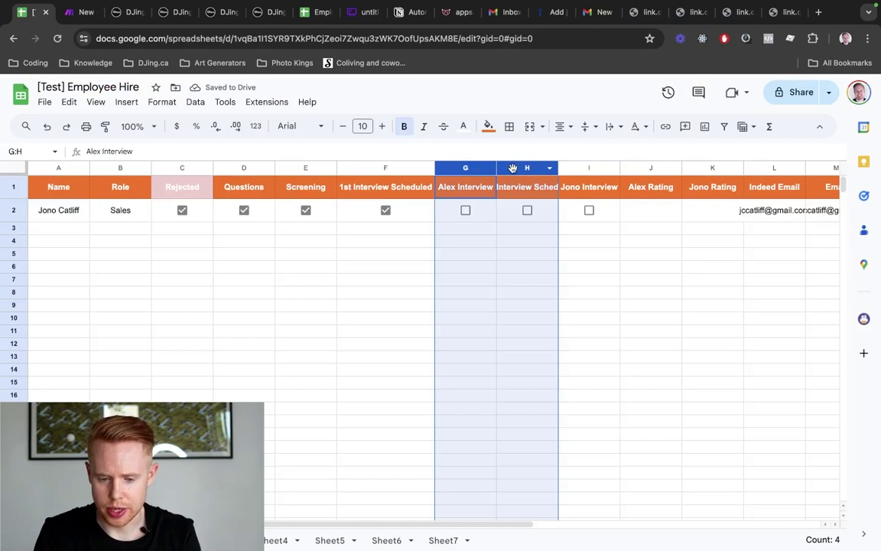
right_click(514, 168)
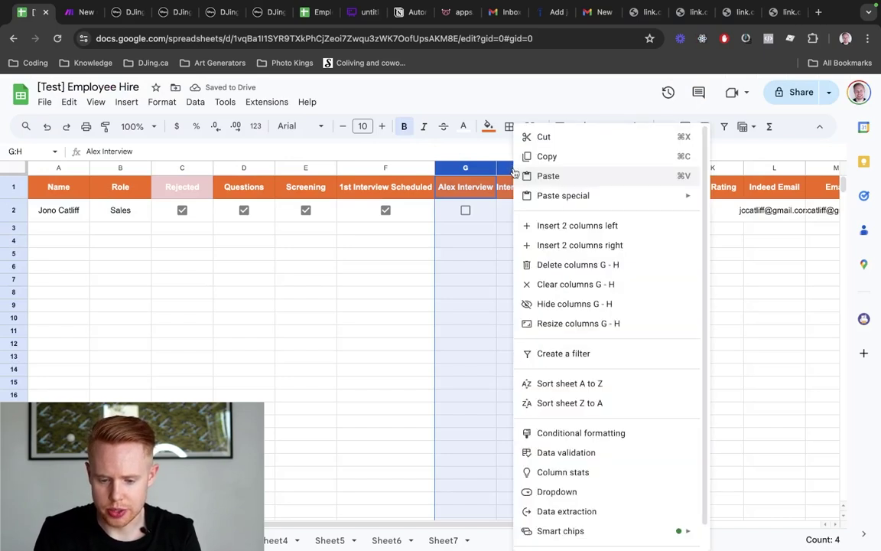
left_click(549, 306)
left_click(493, 216)
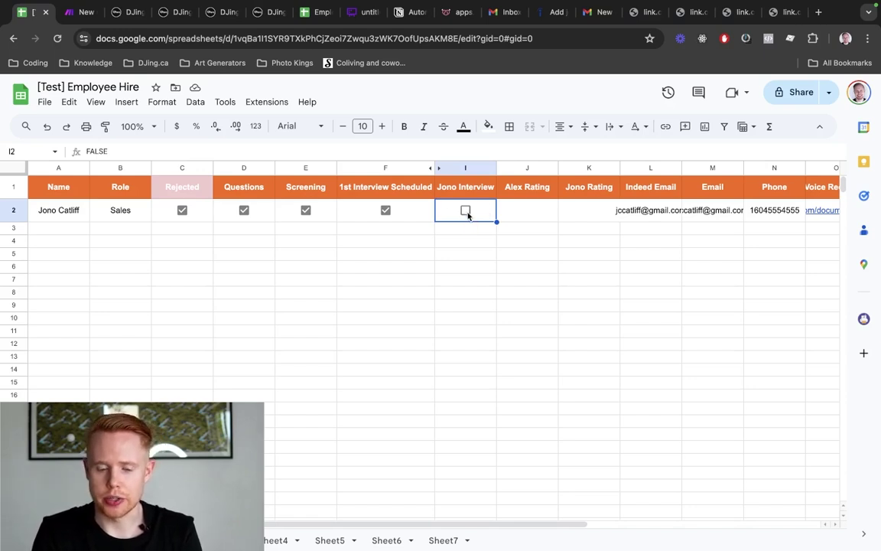
Save the [TEST] Employee Booked Interview scenario
left_click(85, 15)
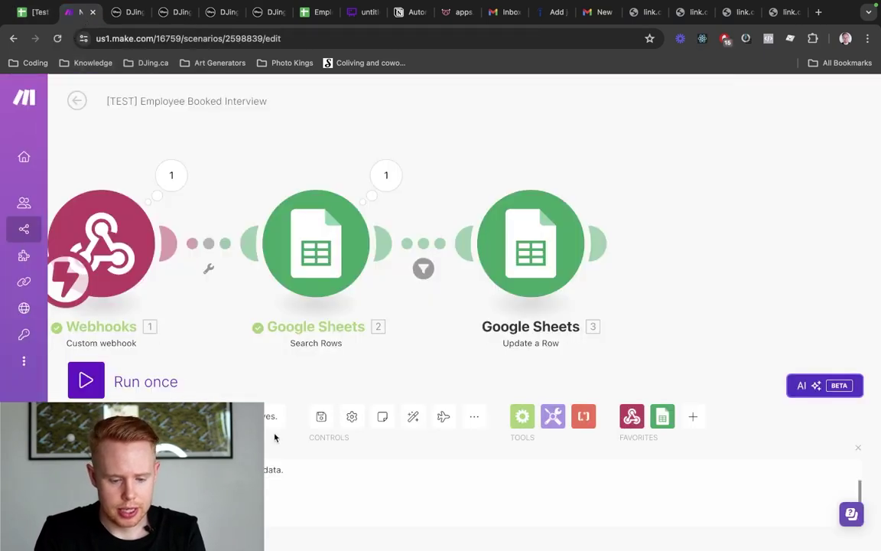
left_click(312, 422)
left_click(313, 422)
left_click(312, 422)
left_click(313, 423)
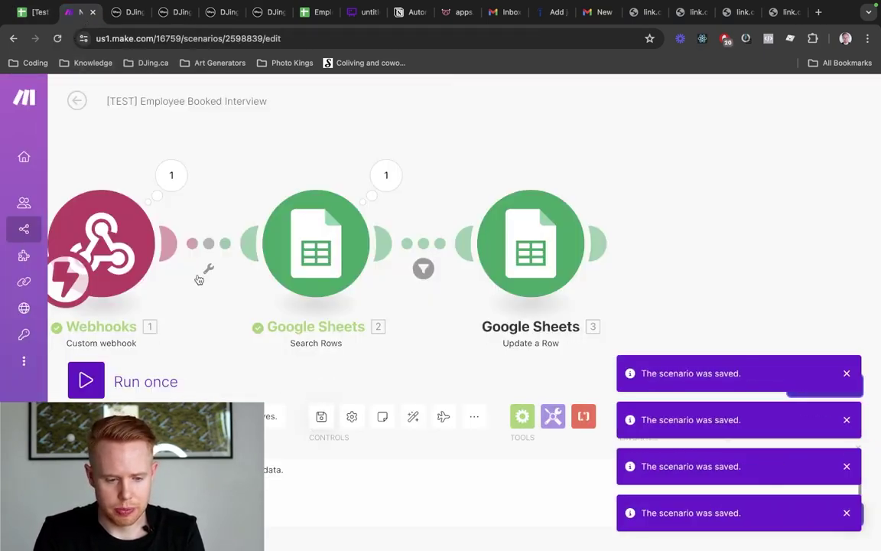
Open the Updated Google Sheet Employee [TEST] scenario from the Test folder
left_click(81, 106)
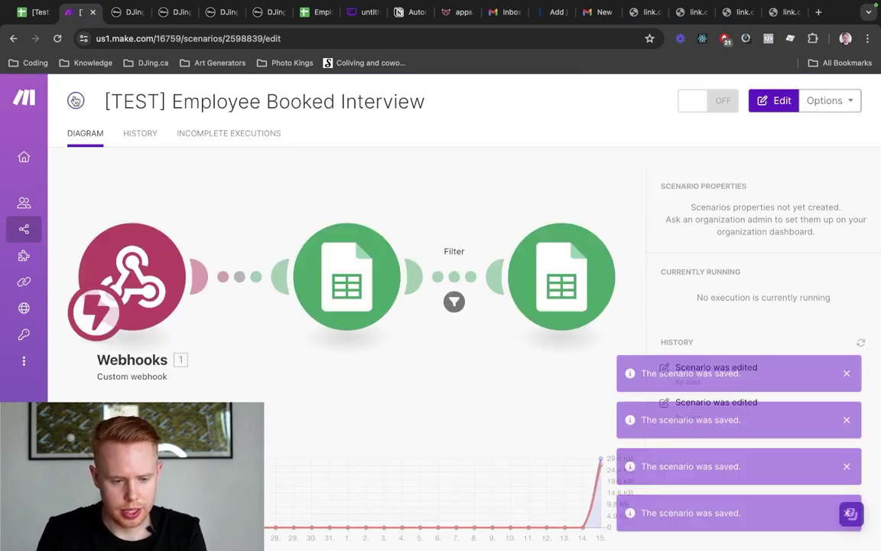
left_click(75, 101)
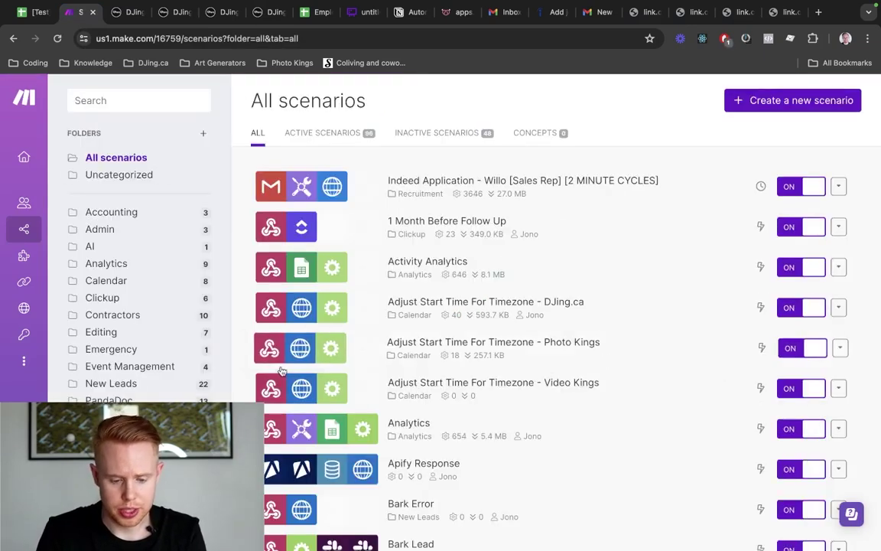
left_click(93, 503)
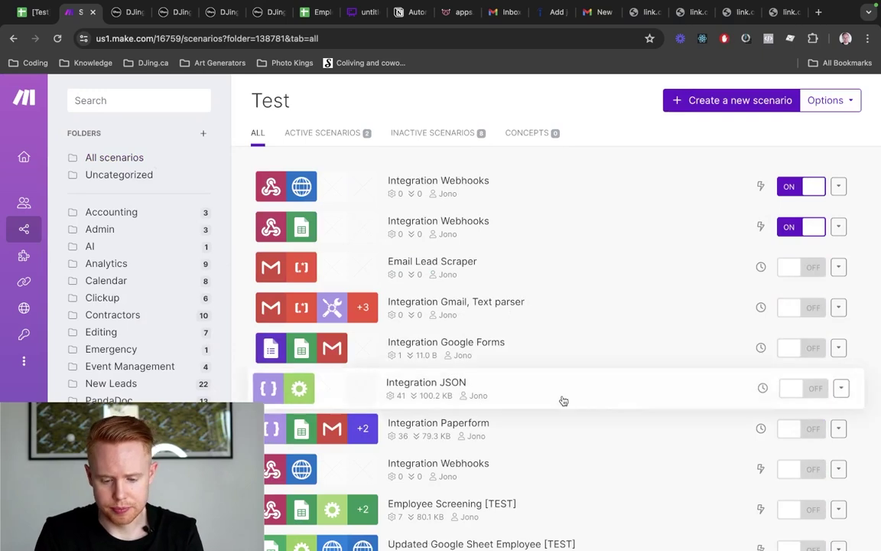
scroll(563, 401, "down", 2)
left_click(484, 506)
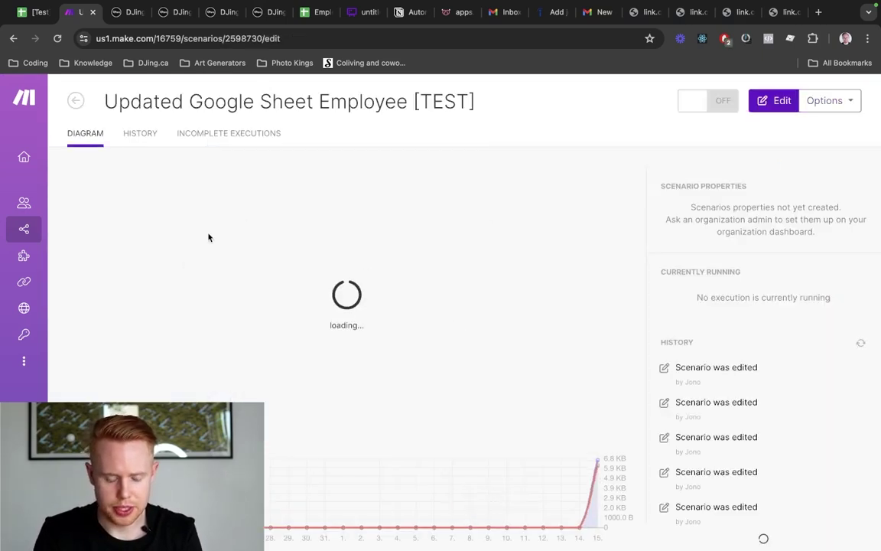
key("ctrl+shift+Tab")
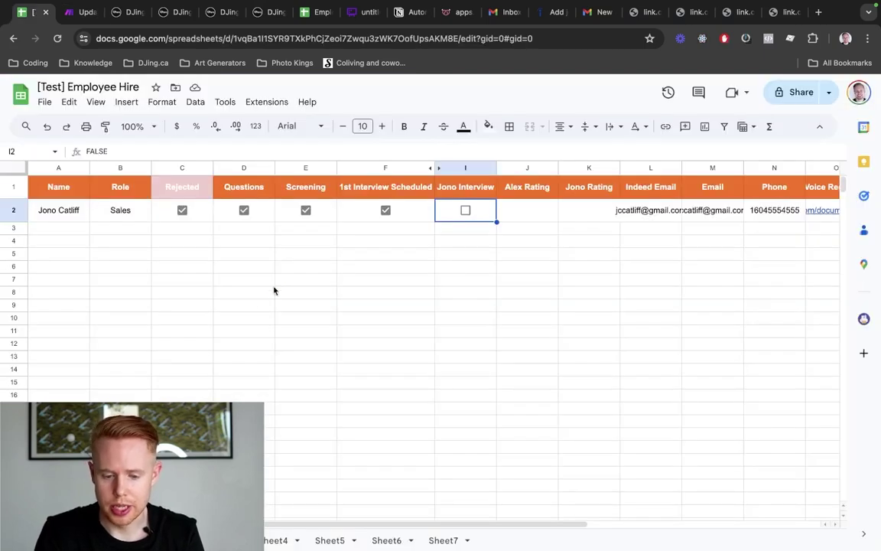
Check cells E2 (Screening), C2 (Rejected) and I2, then open the scenario for editing
left_click(328, 220)
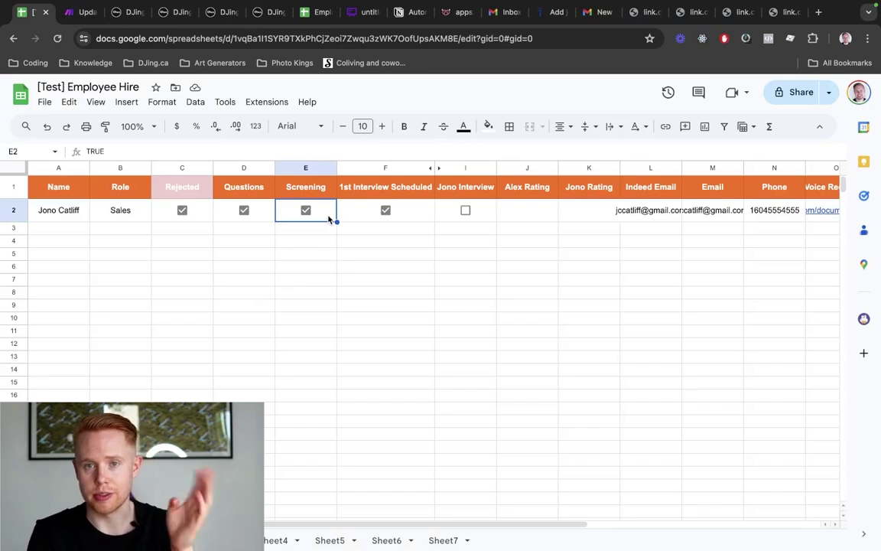
left_click(200, 214)
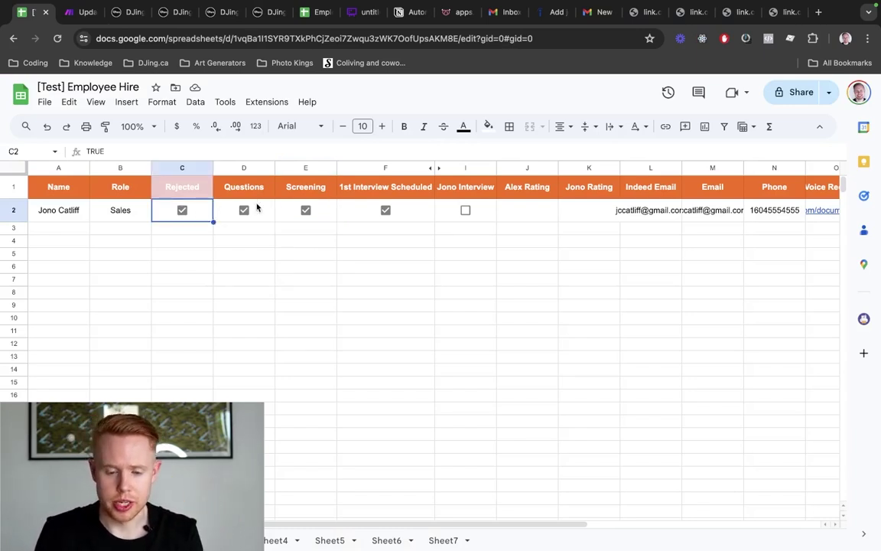
left_click(484, 218)
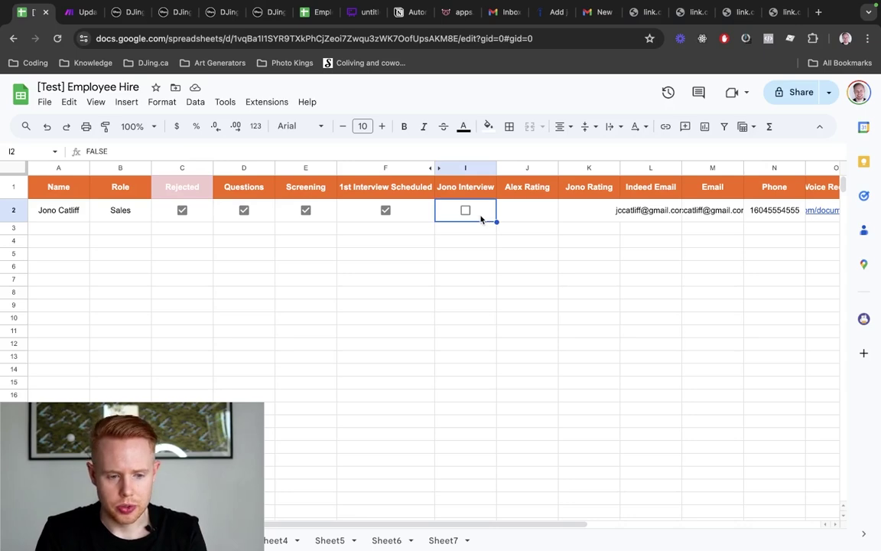
key("ctrl+Tab")
left_click(555, 314)
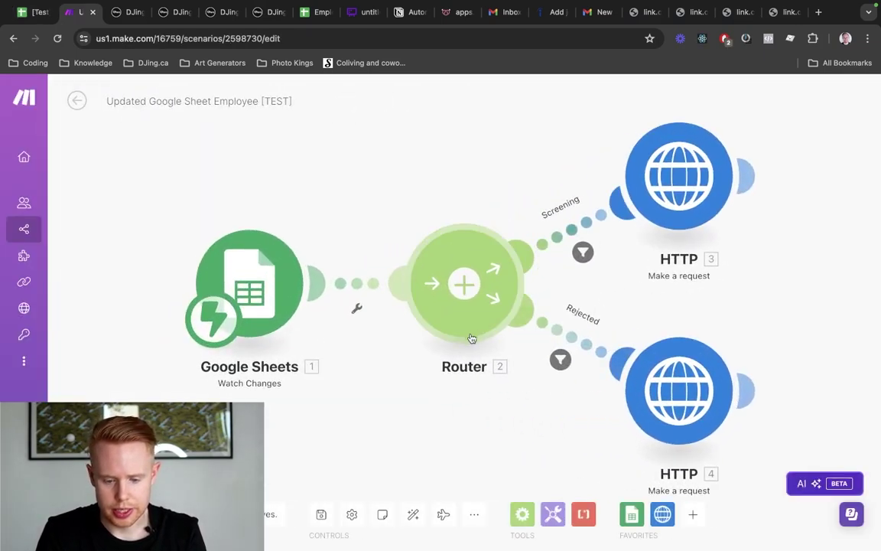
Add a third Router route ending in a clone of the HTTP request module
left_click(473, 325)
left_click_drag(788, 242, 692, 189)
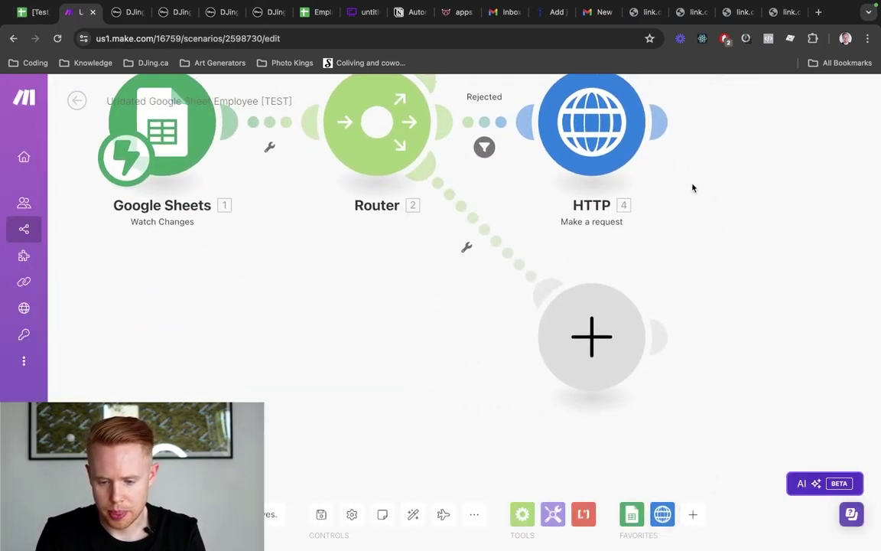
right_click(588, 145)
left_click(671, 234)
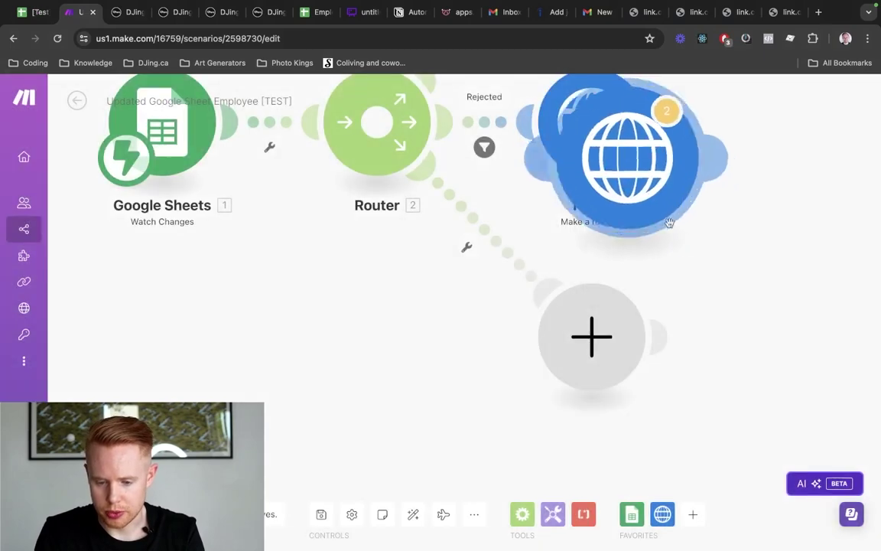
left_click(823, 359)
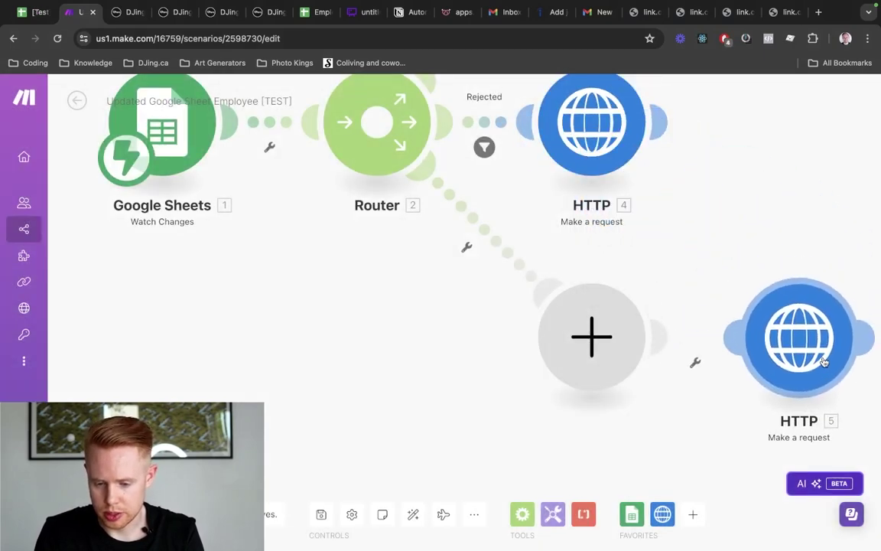
right_click(616, 351)
left_click(651, 379)
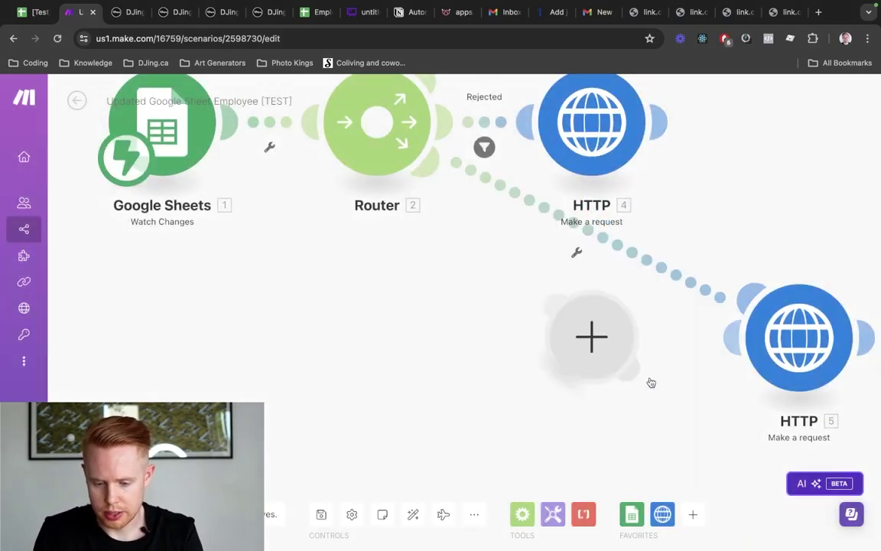
left_click(414, 514)
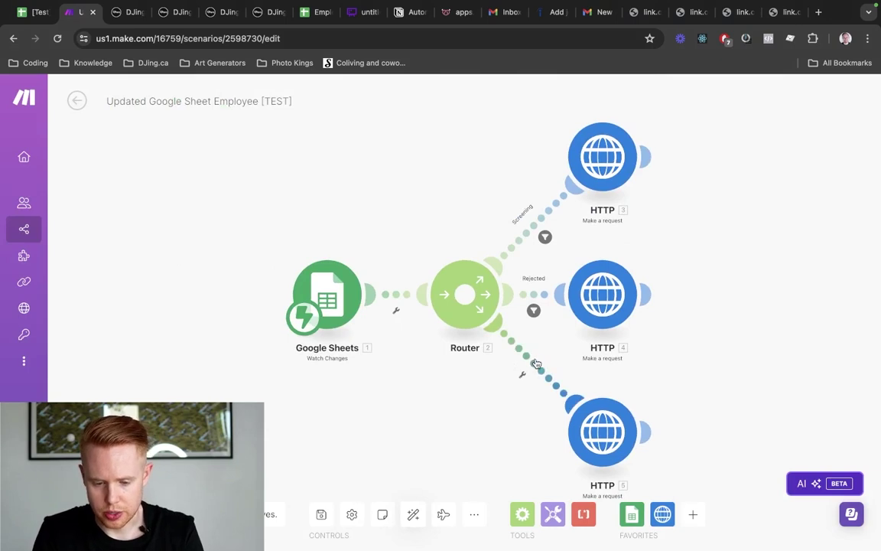
Label the route filter 'Hire/Contract Send' with 1. Value equal to TRUE (case insensitive)
left_click(513, 356)
left_click(602, 273)
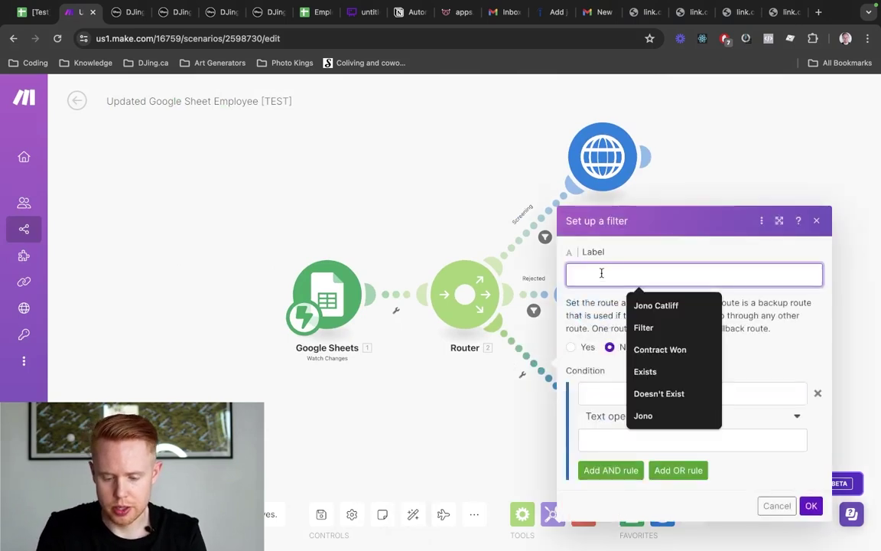
type("Contrac")
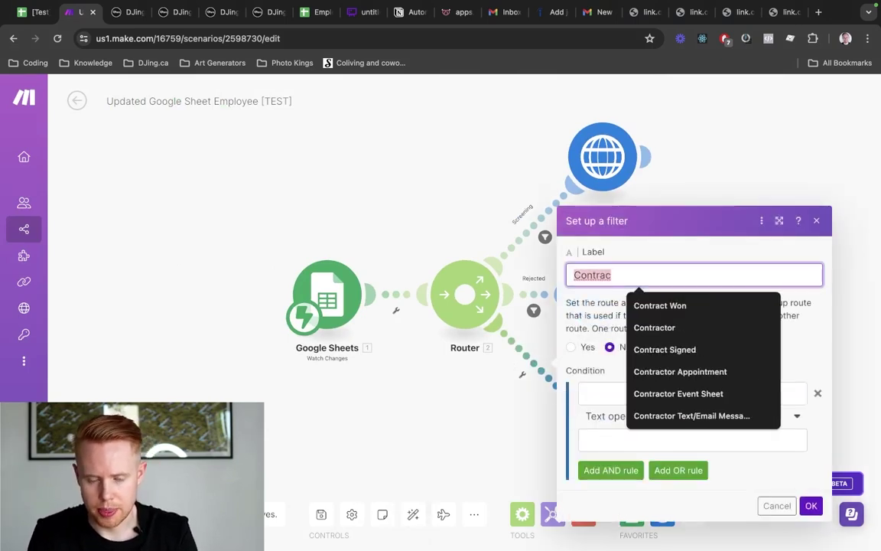
type("Hire/C")
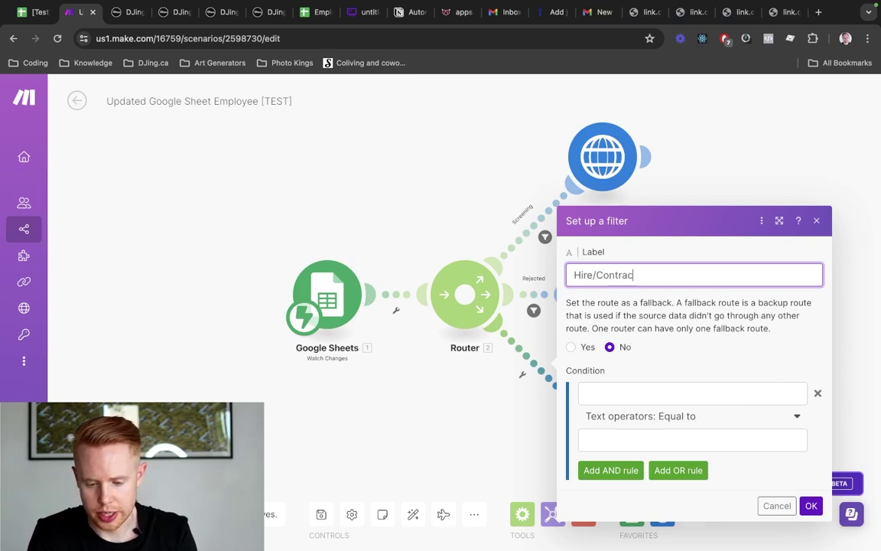
left_click(605, 395)
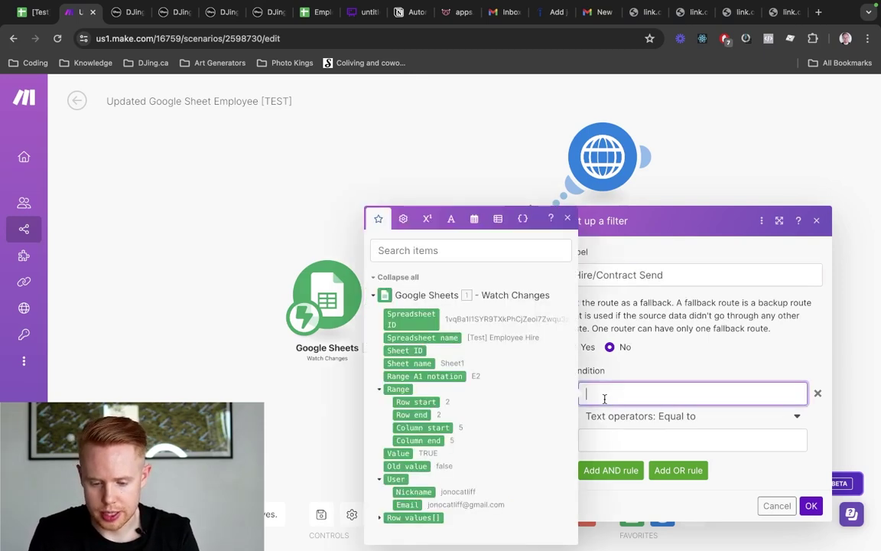
left_click(398, 453)
left_click(624, 441)
type("TRUE")
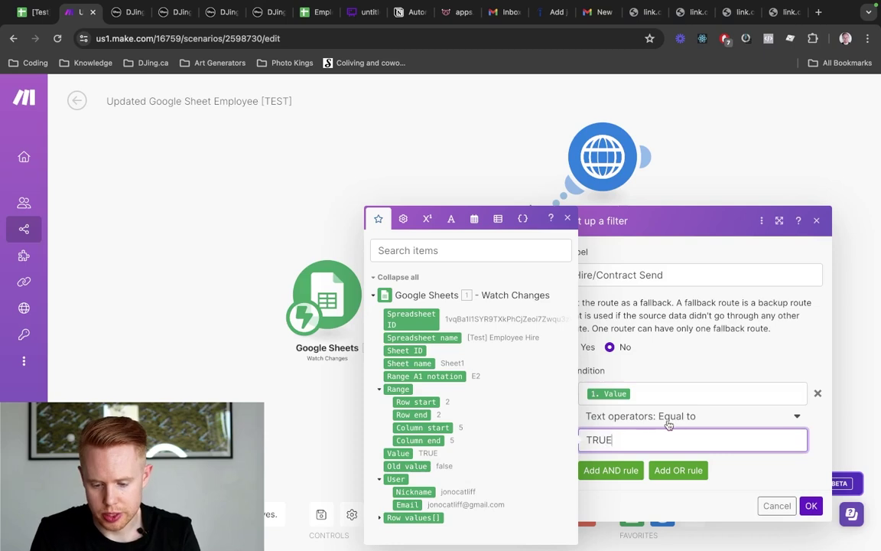
left_click(668, 422)
scroll(665, 365, "down", 1)
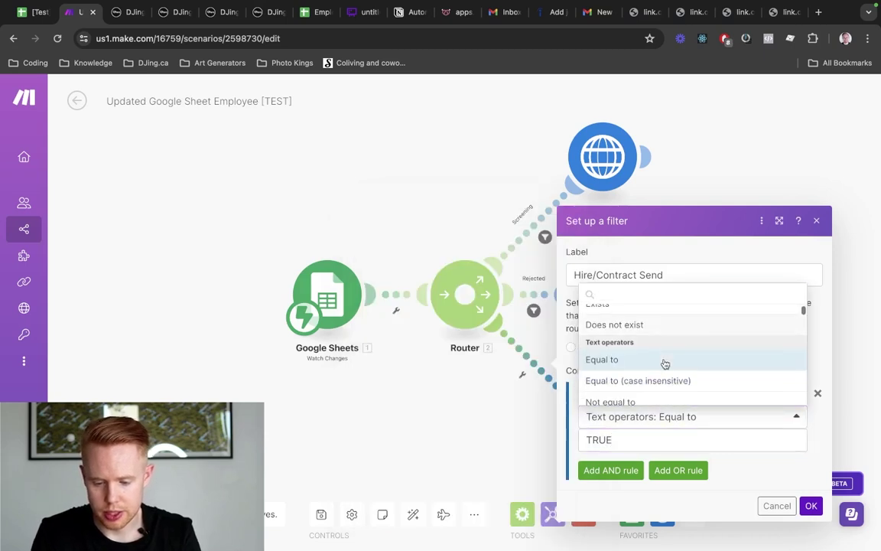
left_click(659, 379)
Add an AND condition on Range: Row start to the filter
left_click(616, 471)
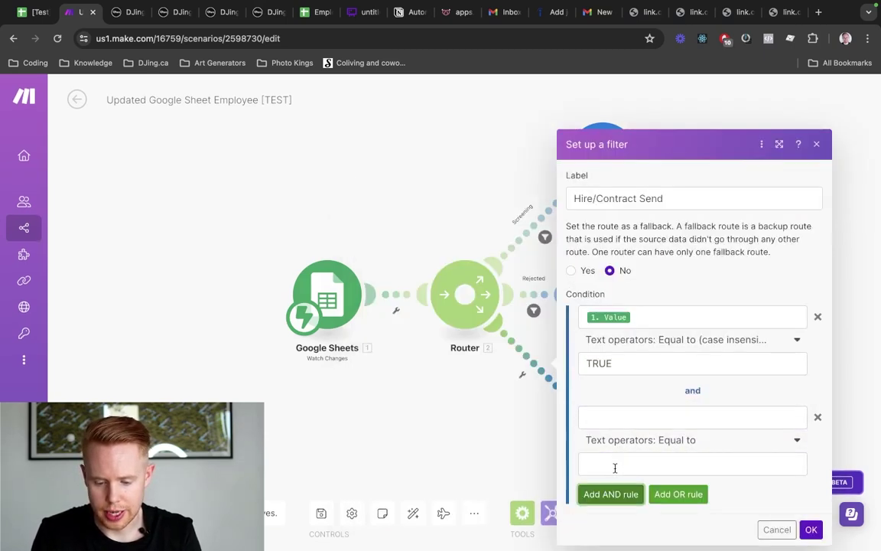
left_click(621, 419)
left_click(416, 402)
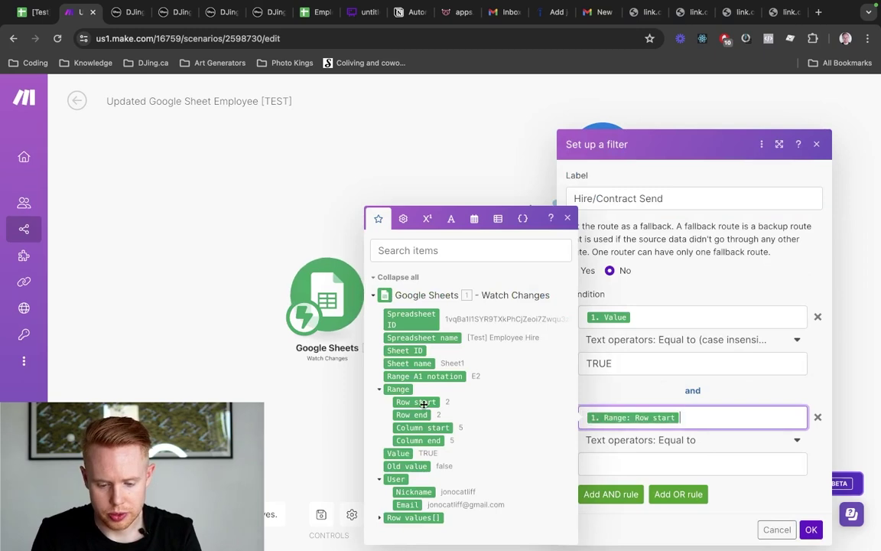
left_click(620, 456)
key("ctrl+shift+Tab")
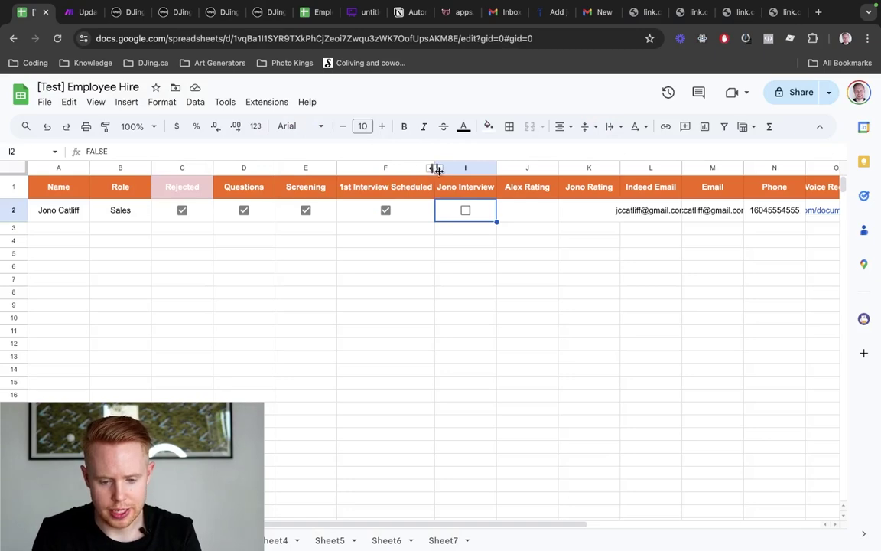
key("ctrl+Tab")
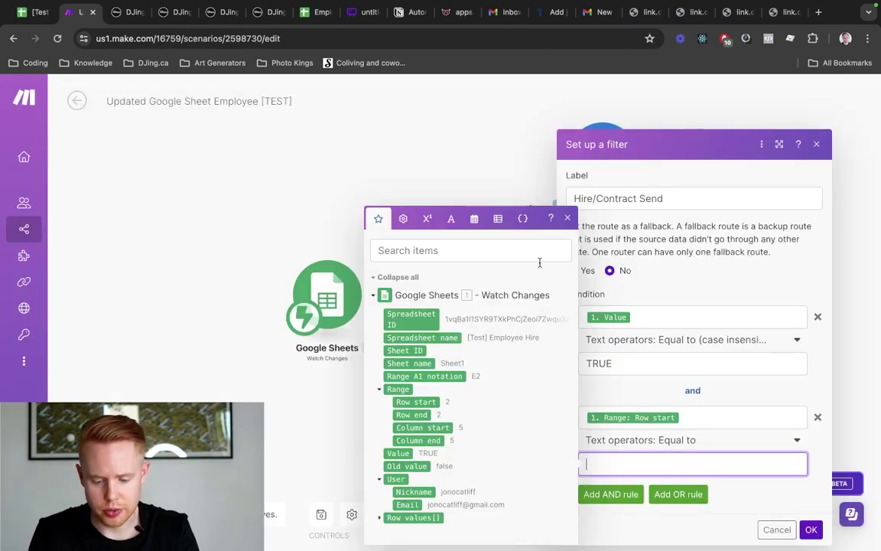
Save the Hire/Contract Send filter and keep columns G–H hidden in the sheet
left_click(810, 529)
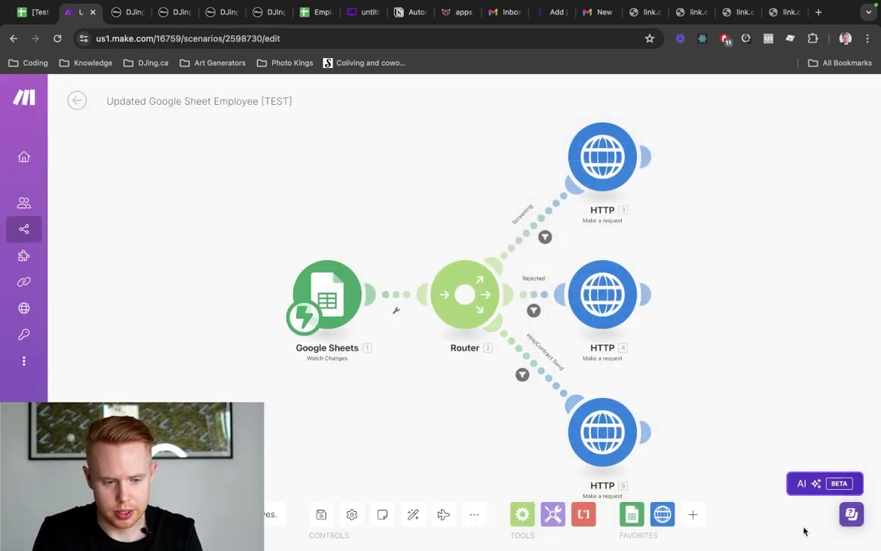
key("ctrl+shift+Tab")
left_click(440, 168)
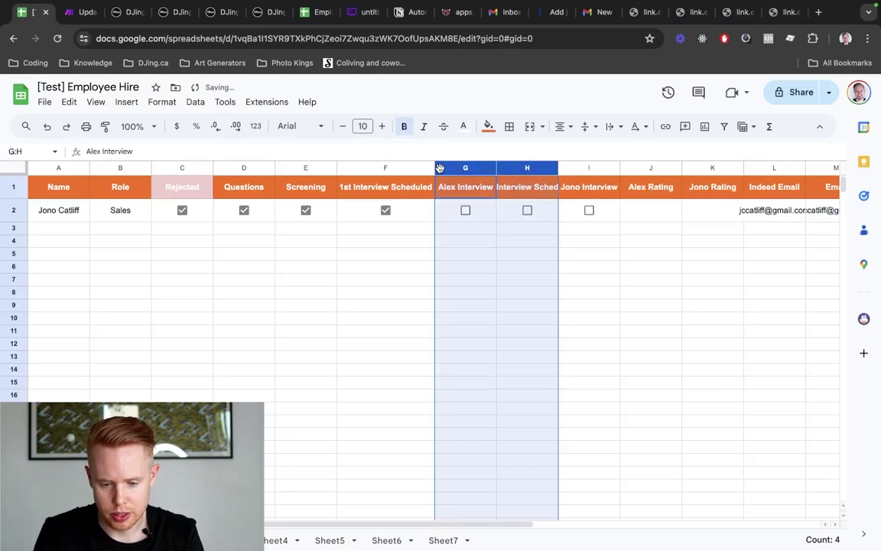
right_click(523, 170)
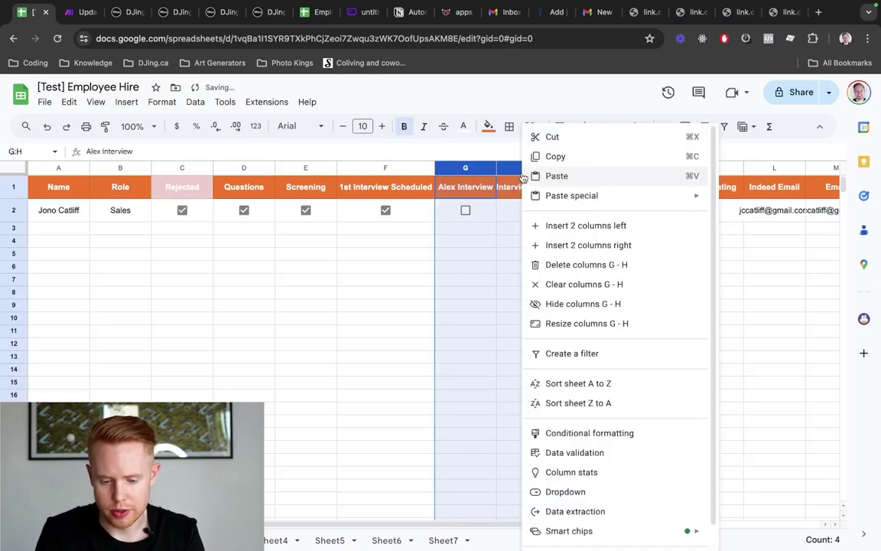
left_click(589, 304)
key("ctrl+Tab")
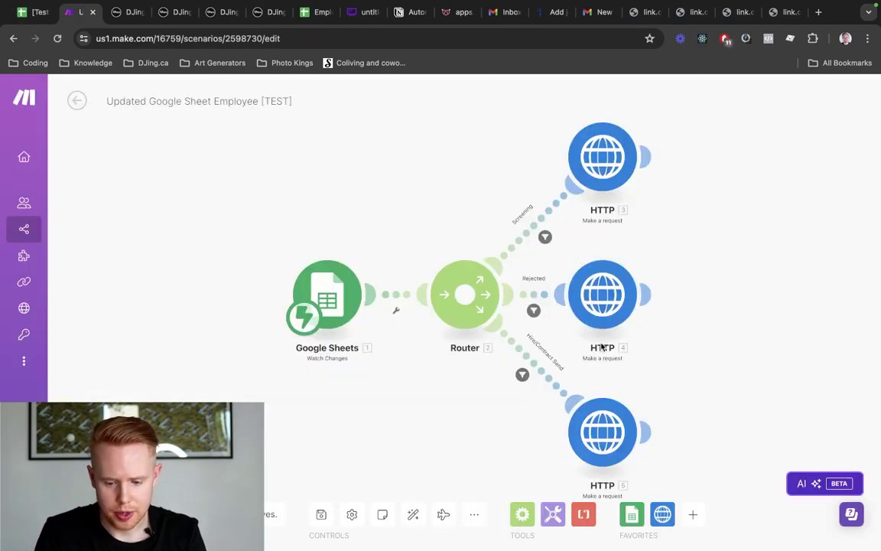
Change the HTTP module's Item 2 value to 'h' and start a Run once test
left_click(528, 189)
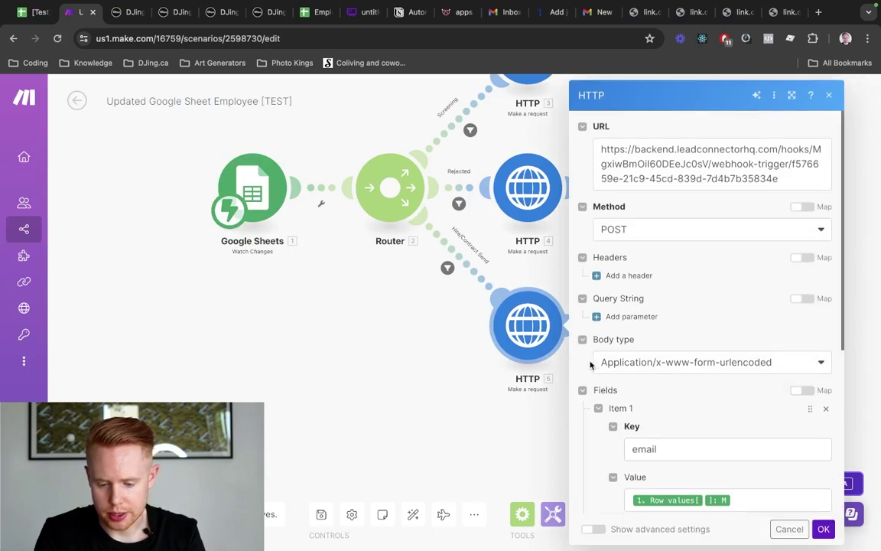
scroll(685, 414, "down", 5)
double_click(681, 358)
type("hire")
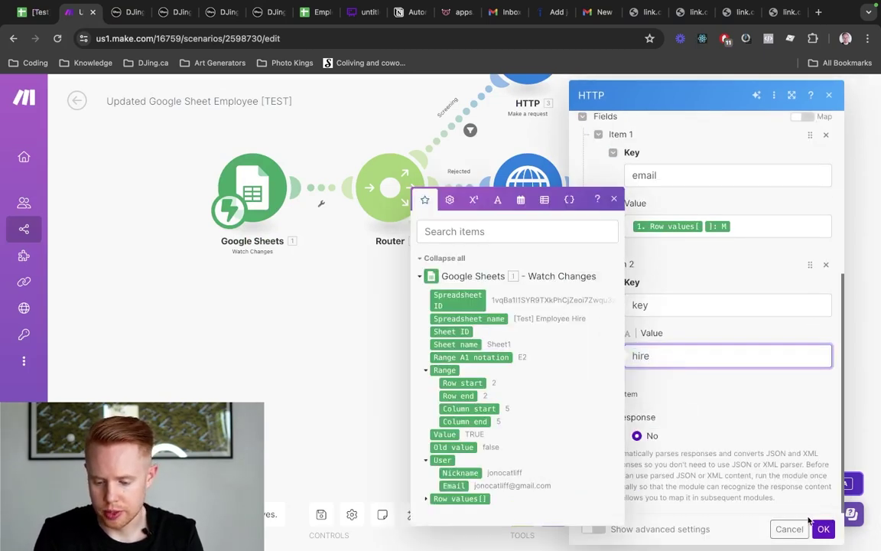
left_click(823, 528)
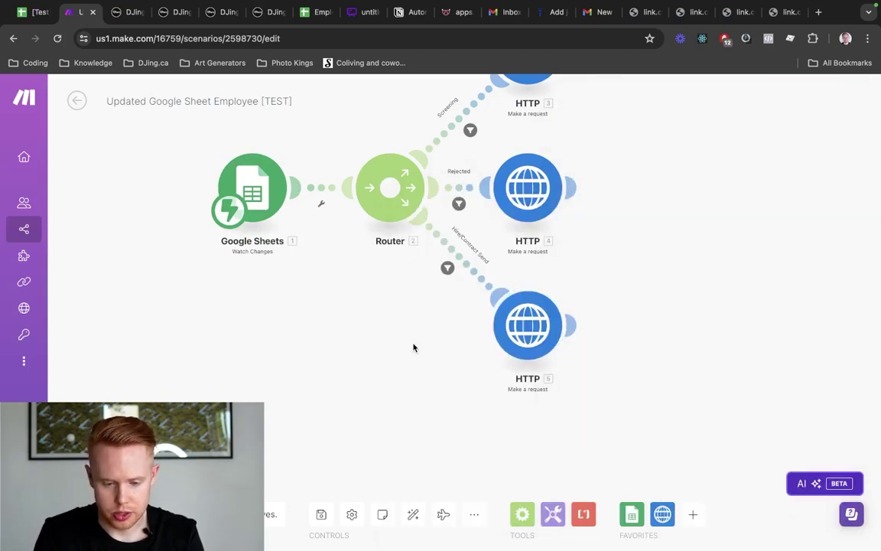
left_click_drag(413, 346, 352, 440)
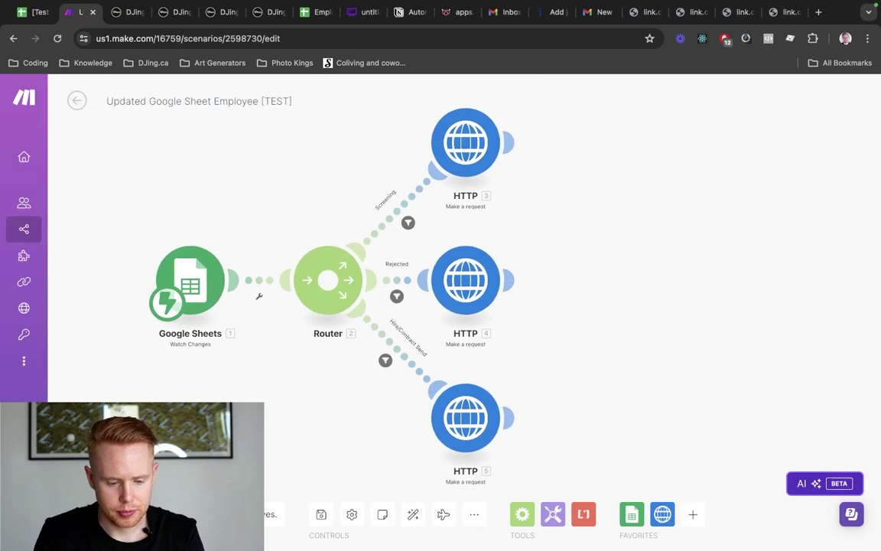
left_click(86, 478)
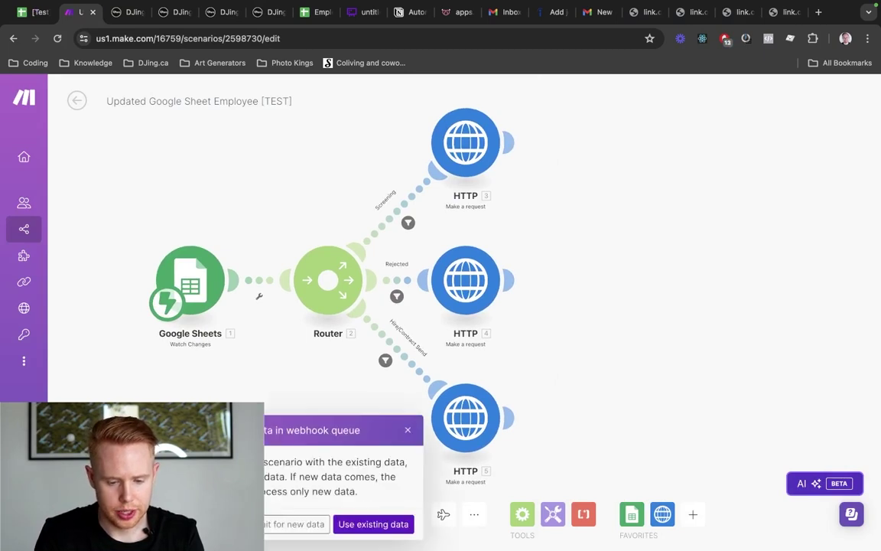
Wait for new data and tick the interview checkbox in cell I2
left_click(318, 529)
key("ctrl+shift+Tab")
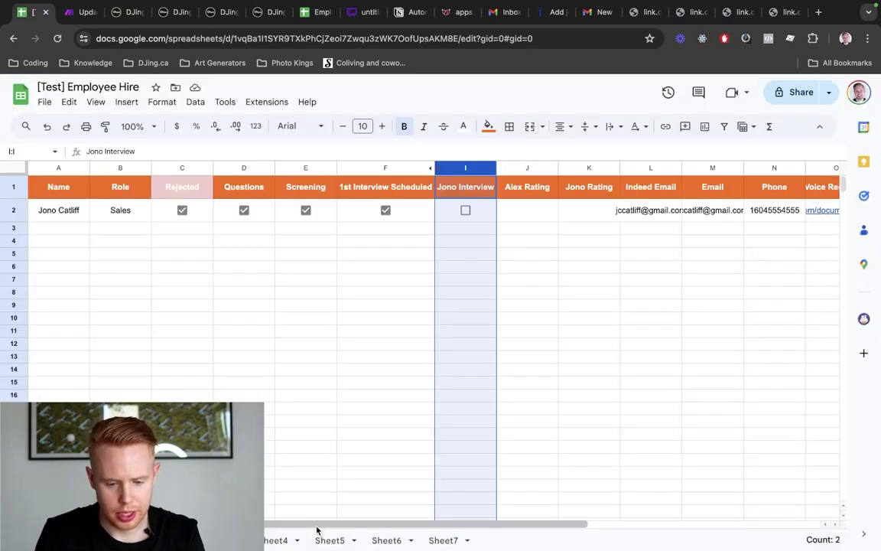
left_click(466, 212)
key("ctrl+Tab")
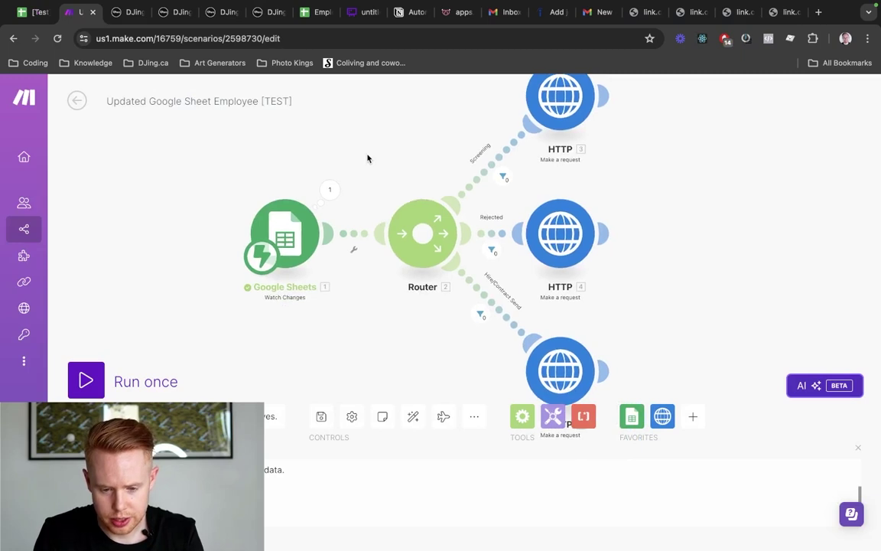
Inspect the blocked Hire/Contract Send filter and the Google Sheets output's Range details
left_click(479, 315)
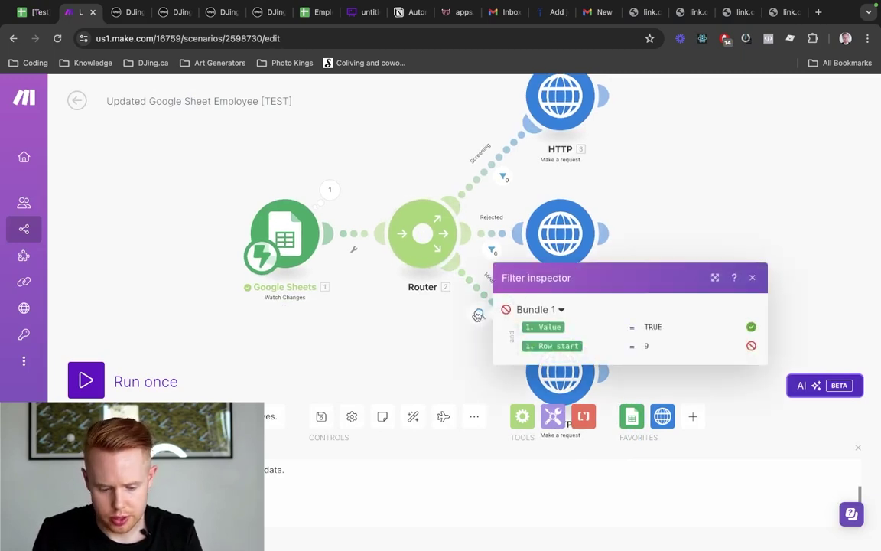
left_click(329, 191)
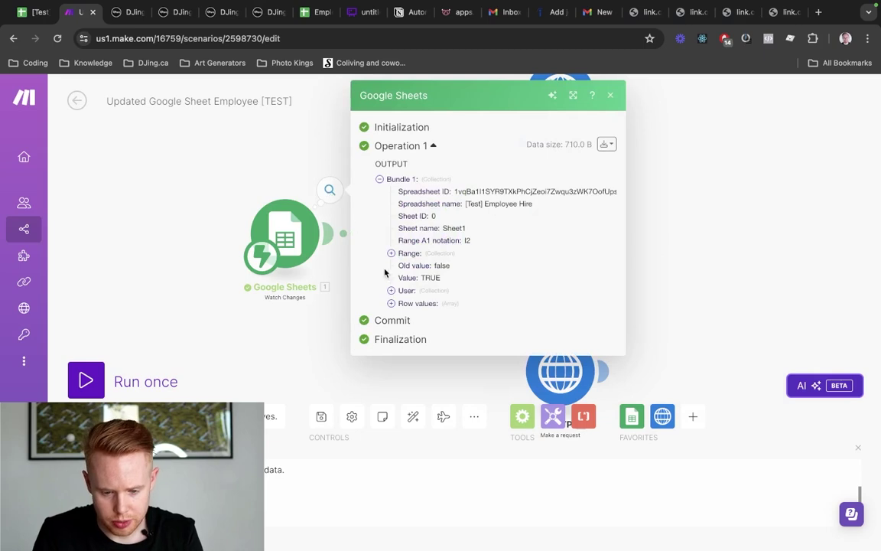
left_click(391, 304)
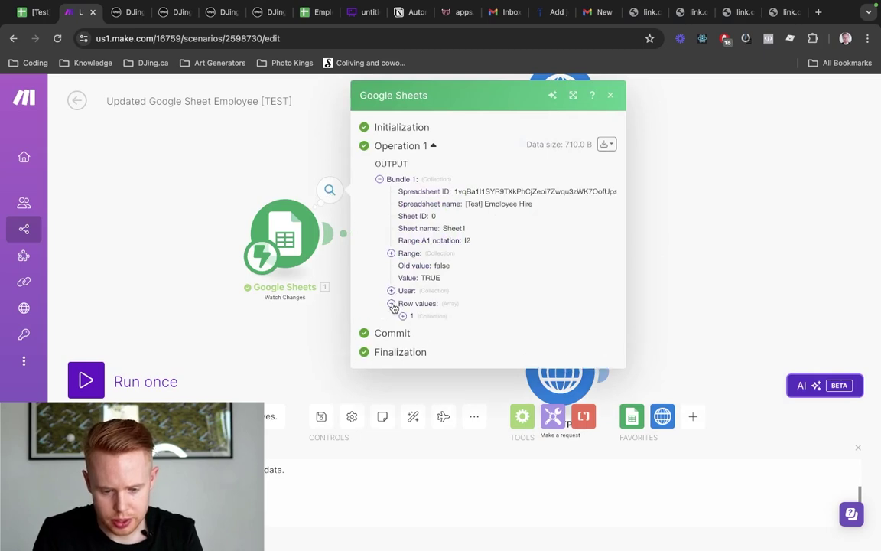
left_click(391, 254)
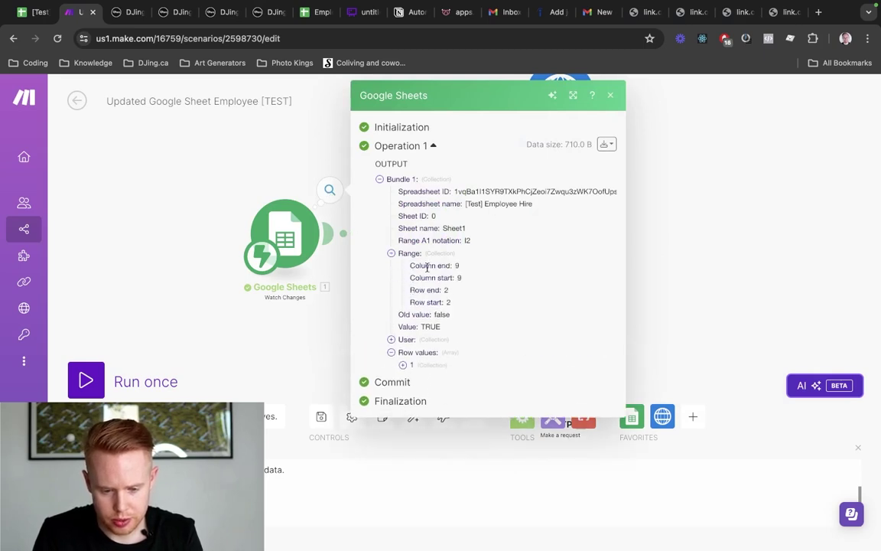
left_click(296, 289)
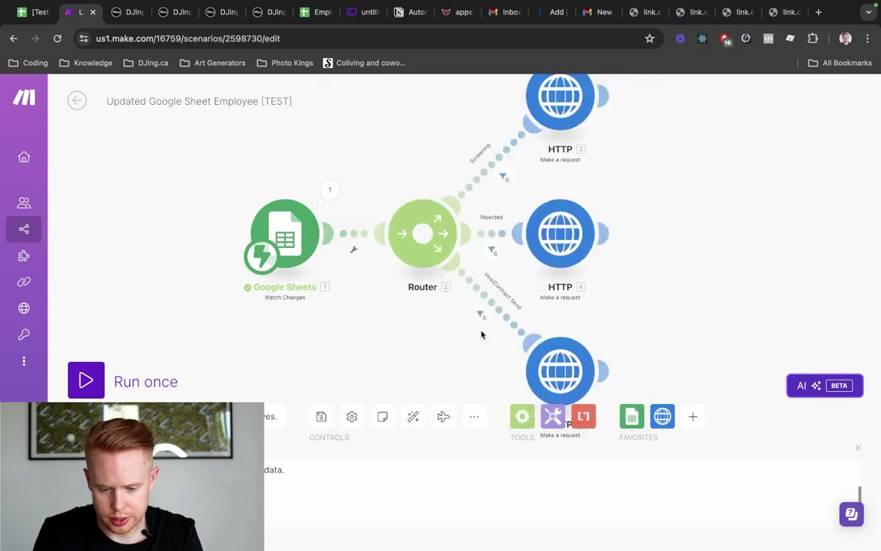
Switch the filter's second condition from Range: Row start to Range: Column start
left_click(539, 358)
left_click(510, 322)
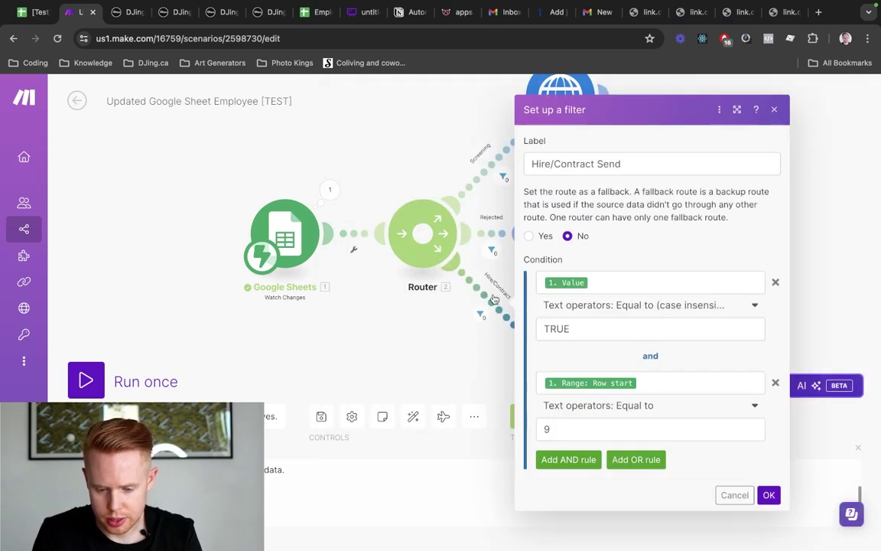
left_click(645, 380)
key("BackSpace")
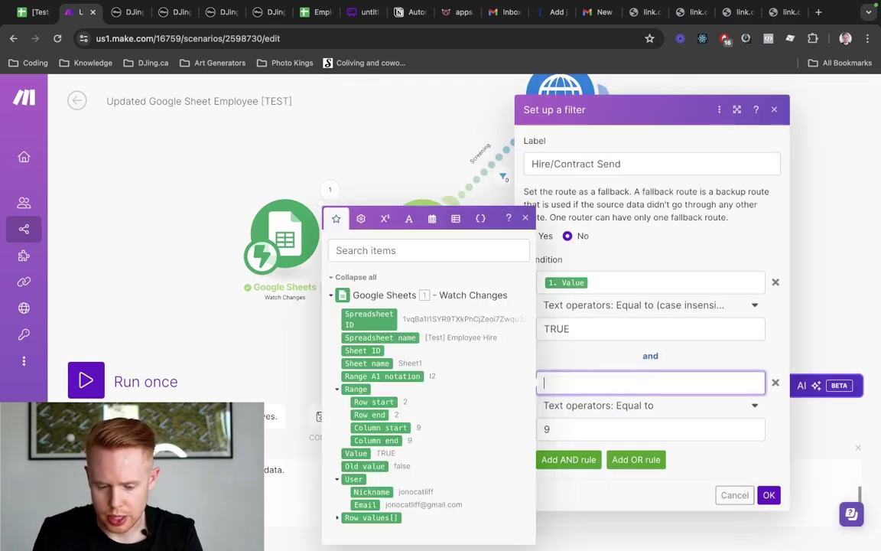
left_click(380, 428)
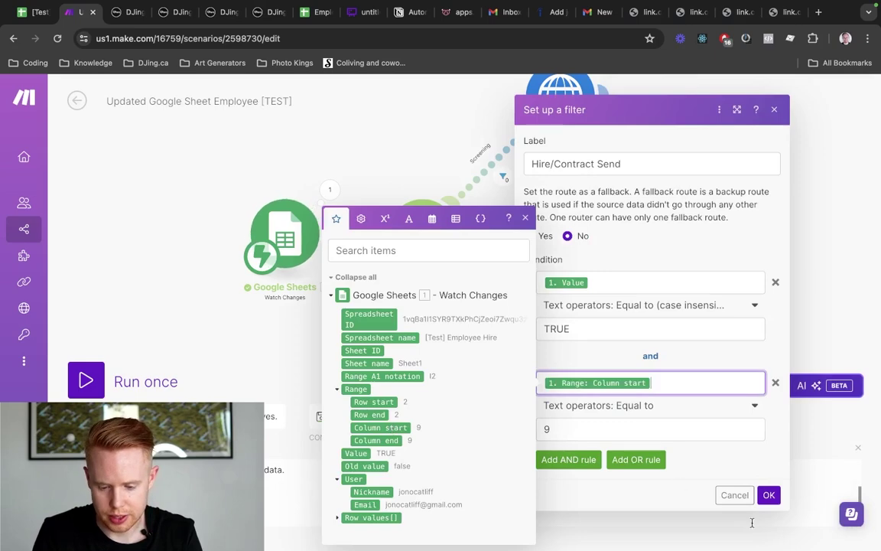
left_click(769, 495)
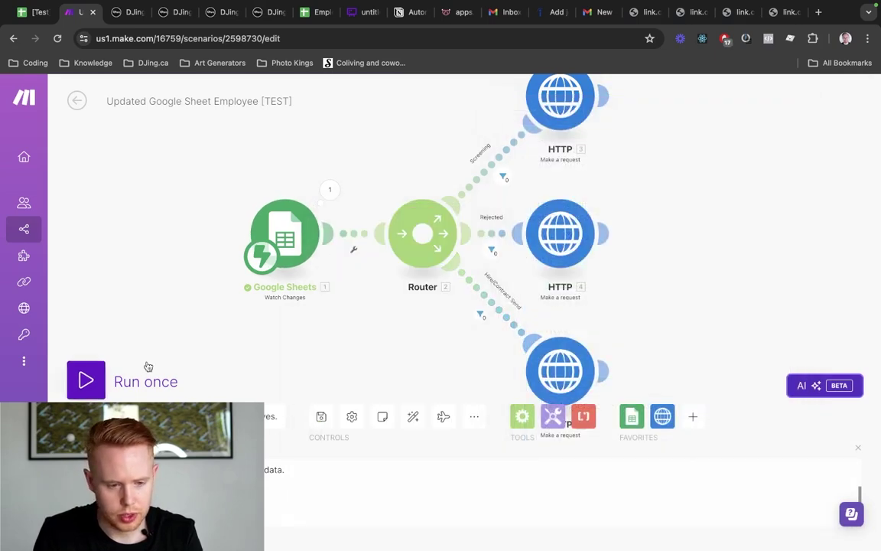
Clear cell I2's checkbox and Run once waiting for new data
key("super+1")
left_click(466, 210)
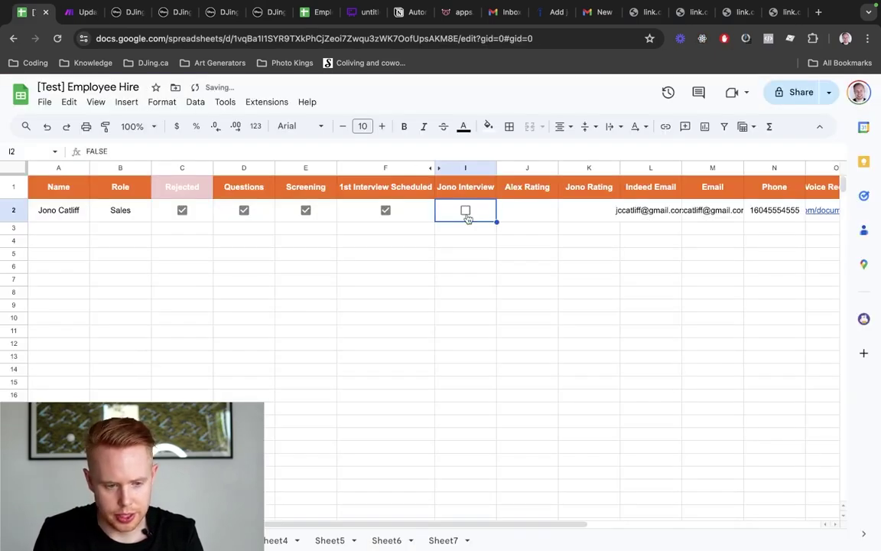
key("super+2")
left_click(86, 380)
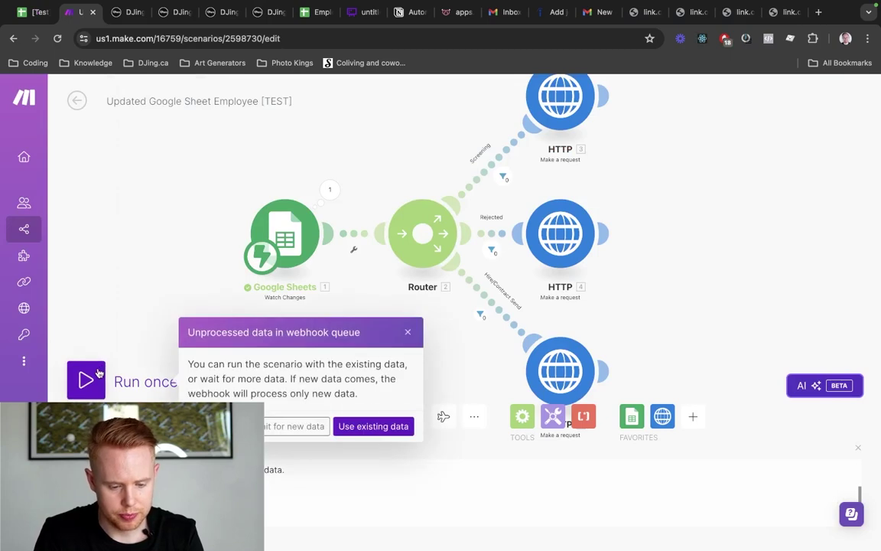
left_click(313, 429)
Tick the interview checkbox in row 2 of the employee sheet and view Make's HTTP branches
key("super+1")
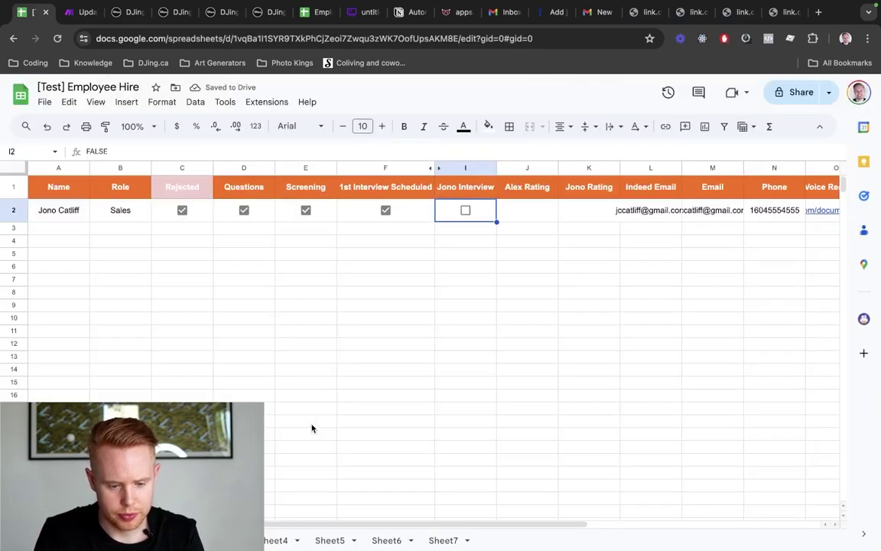
left_click(465, 210)
key("super+2")
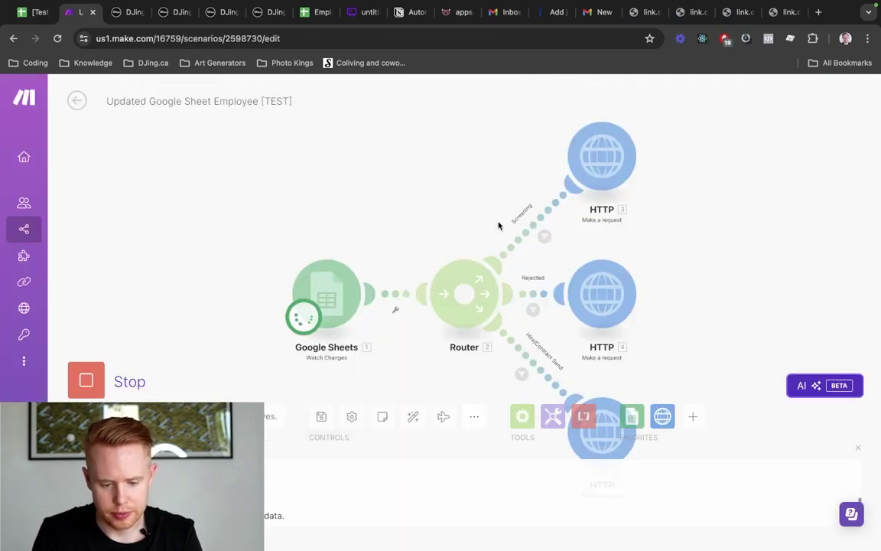
left_click_drag(430, 200, 311, 81)
Back in DJing.ca, return to the workflow list and search it for 'test'
key("super+3")
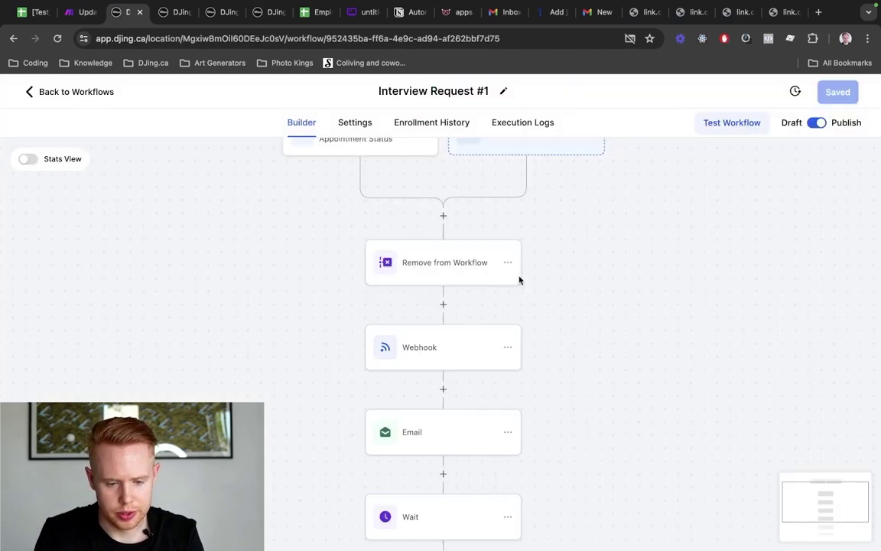
key("super+4")
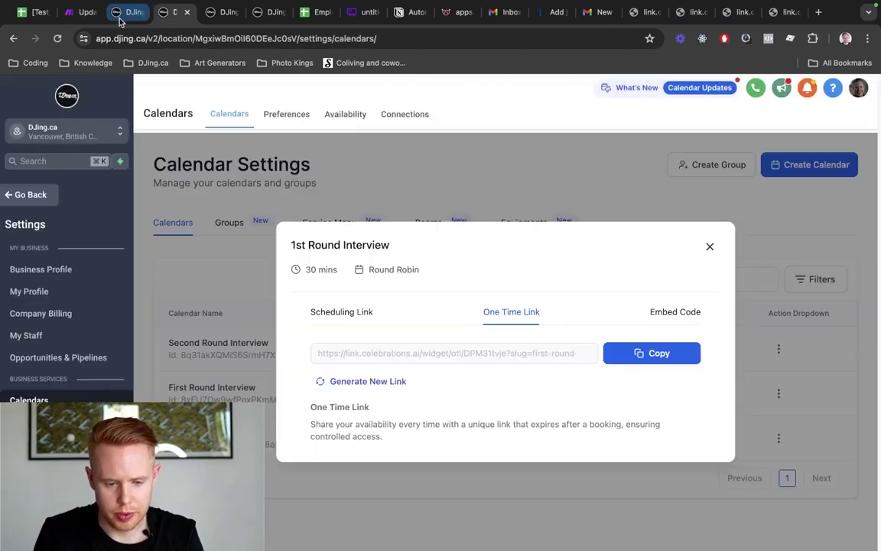
key("super+5")
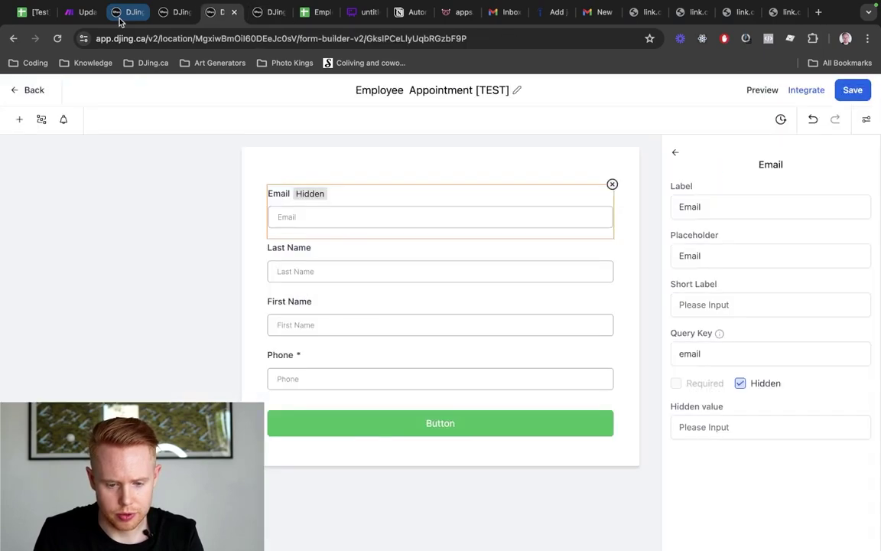
left_click(118, 20)
left_click(75, 92)
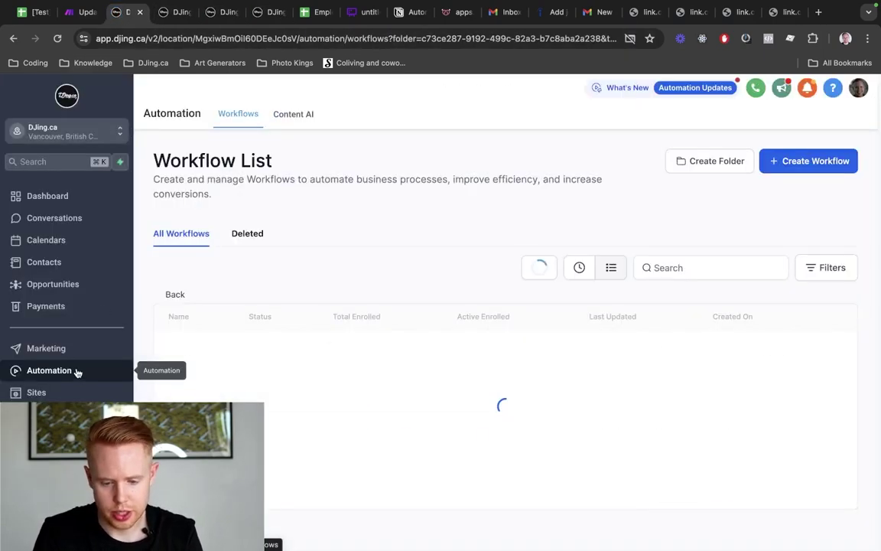
left_click(655, 266)
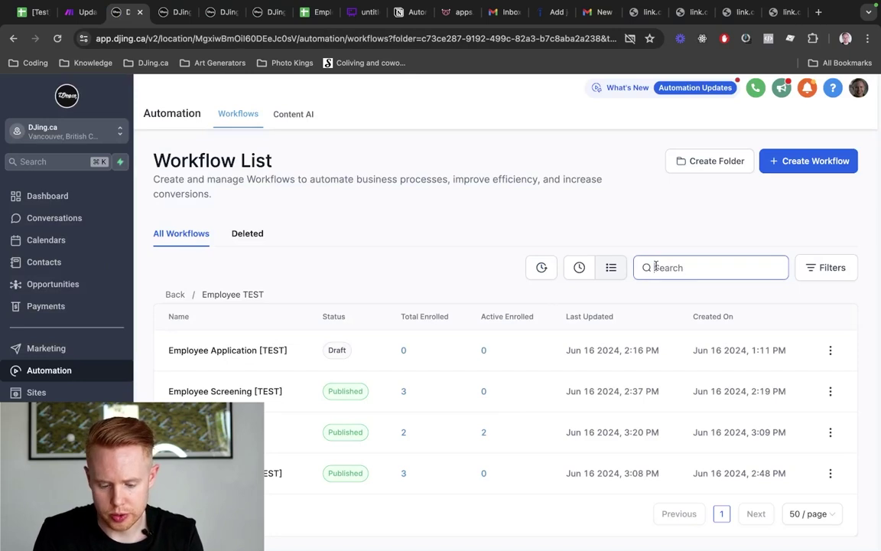
type("test")
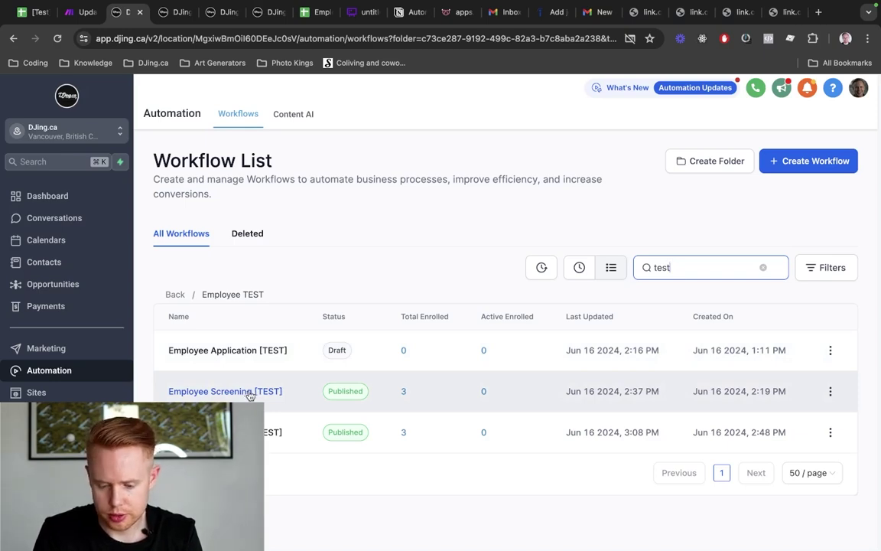
left_click(272, 486)
Open Screening Approved [TEST] and review its Scenario branches (Approved, Rejected, None) without changes
left_click(272, 432)
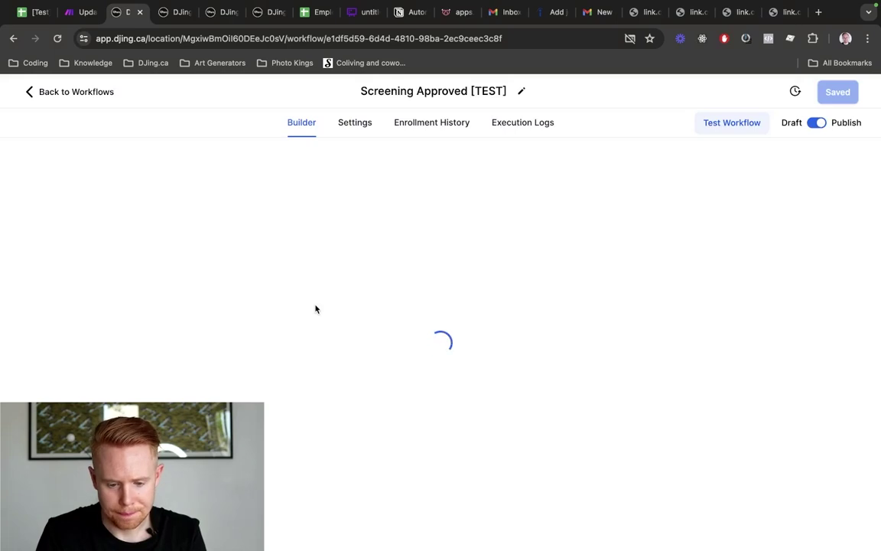
scroll(456, 300, "down", 2)
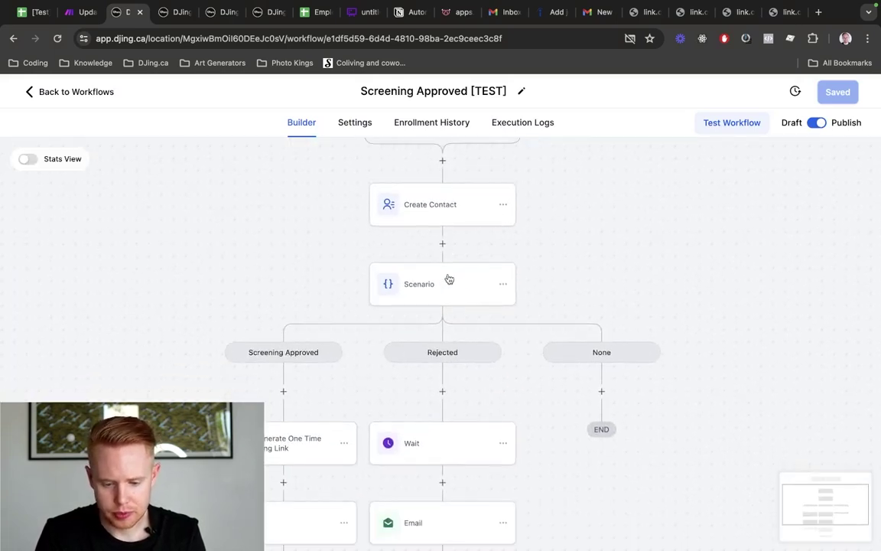
left_click(450, 283)
scroll(474, 338, "down", 5)
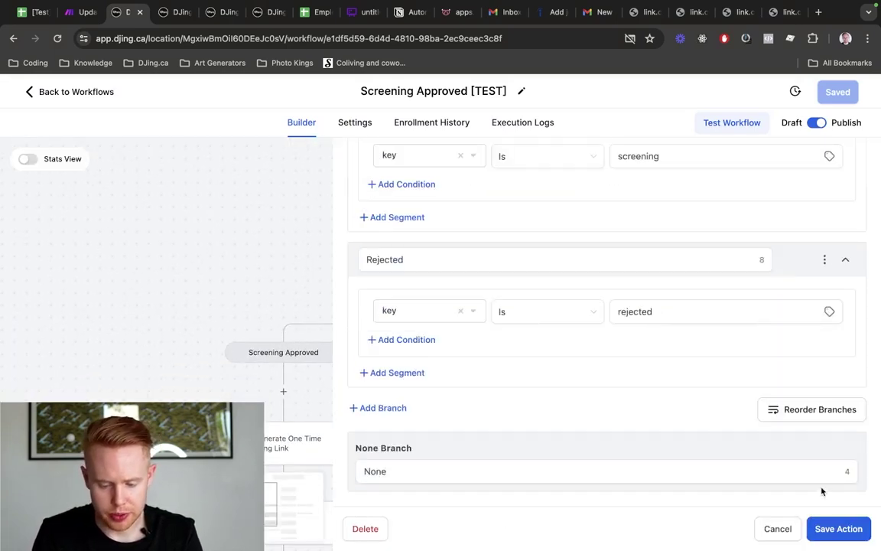
left_click(778, 529)
scroll(686, 272, "up", 2)
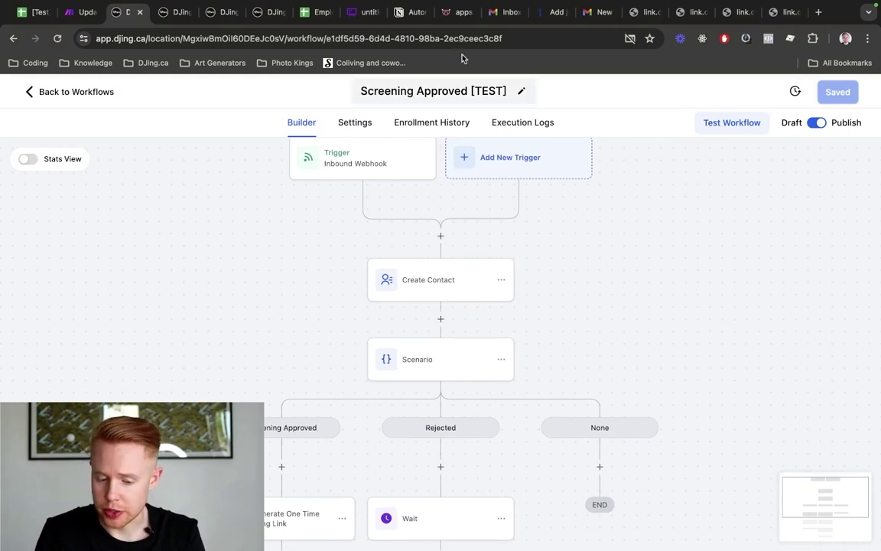
scroll(472, 314, "down", 2)
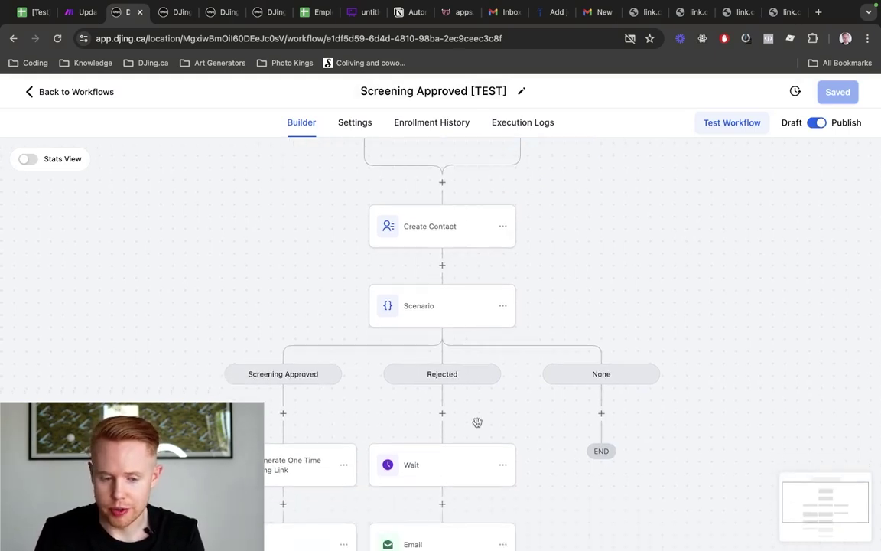
key("super+1")
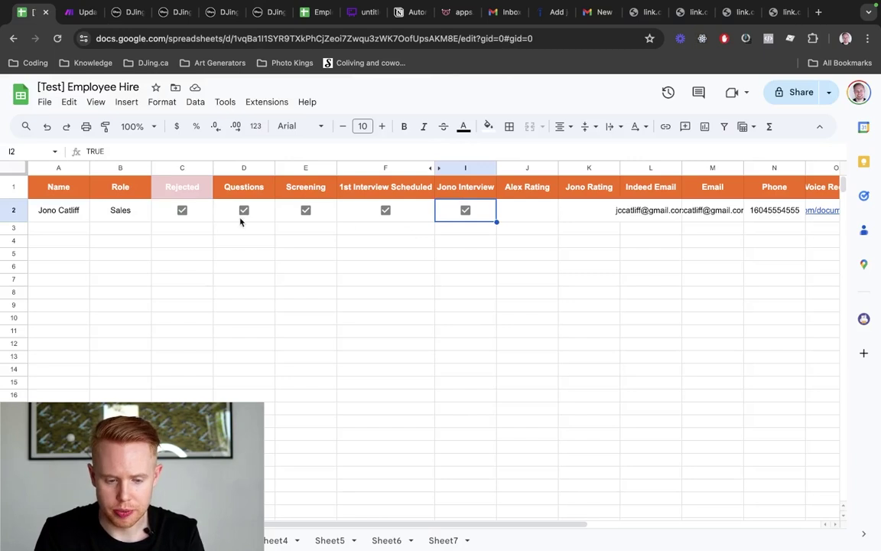
key("super+2")
key("super+3")
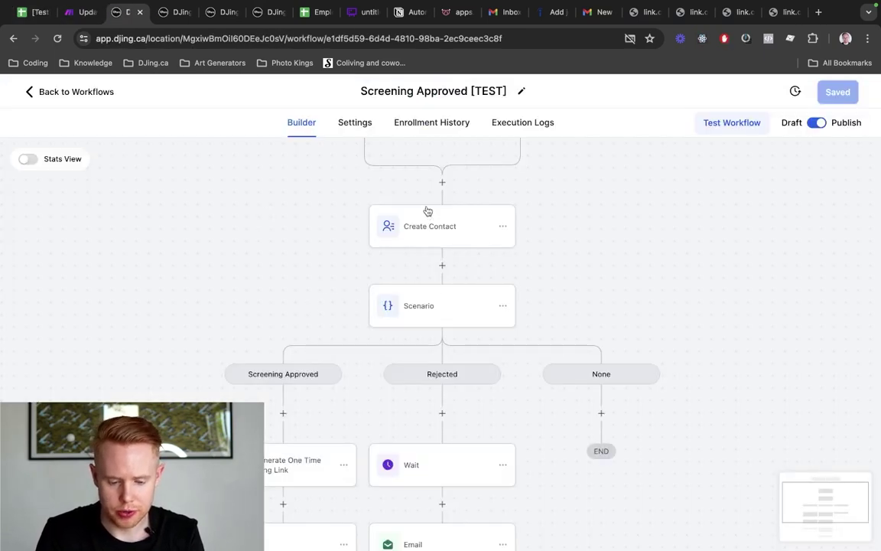
scroll(303, 384, "down", 3)
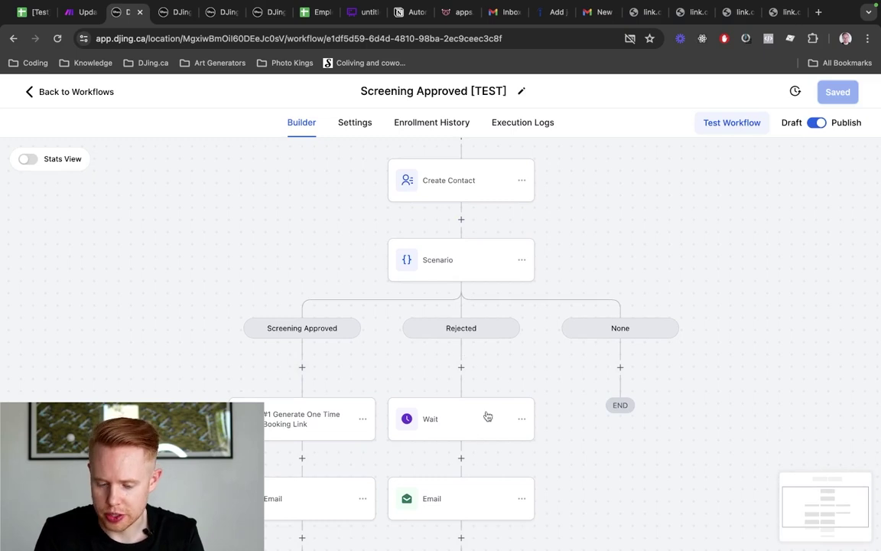
Add a new branch to the Scenario step and name it Hire/Contract
left_click(499, 258)
scroll(554, 301, "down", 5)
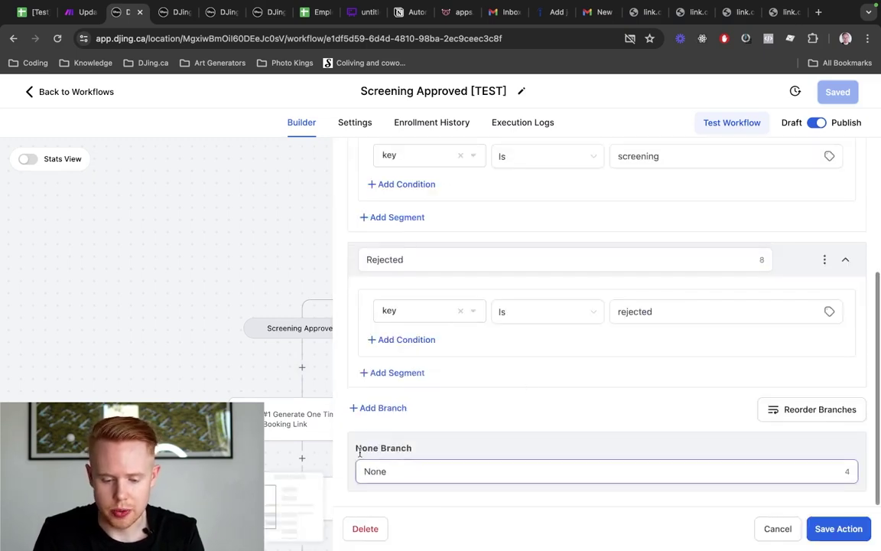
left_click(378, 408)
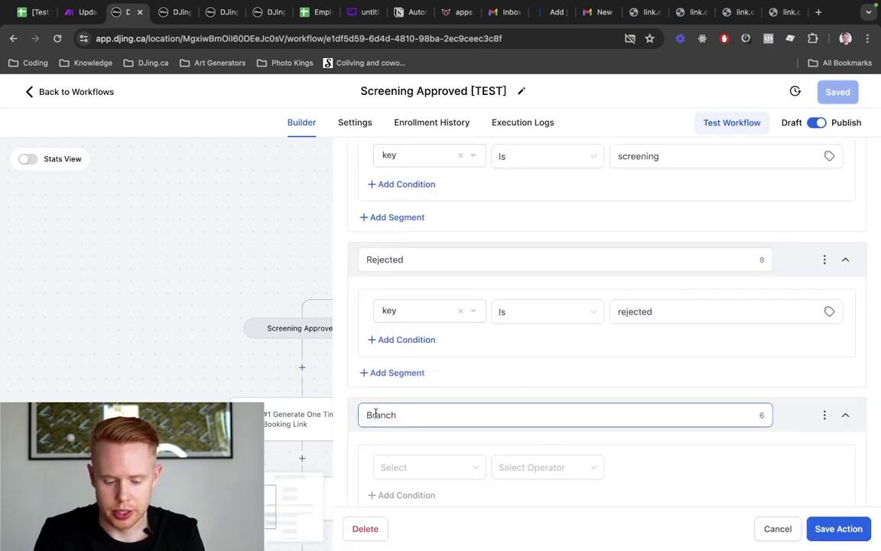
double_click(376, 414)
type("Hire/Cont")
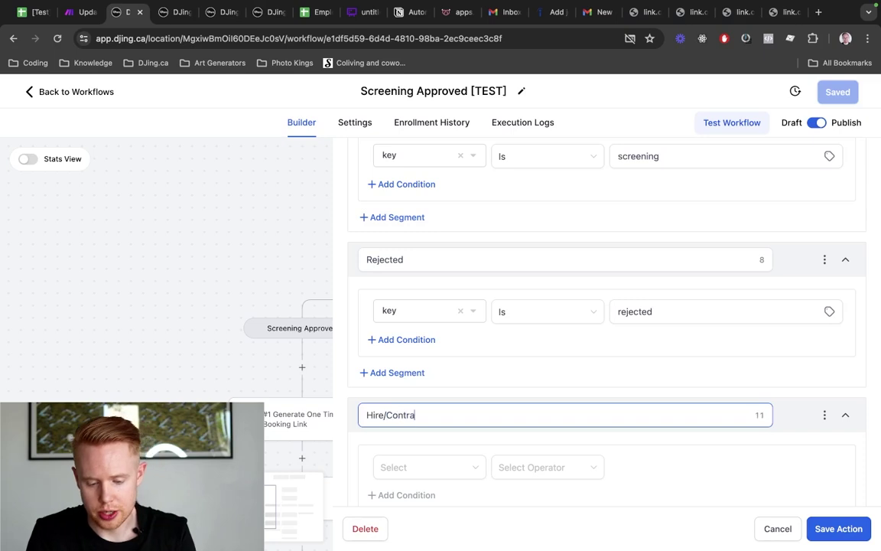
Set the branch condition to Inbound Webhook Trigger key Is
left_click(384, 467)
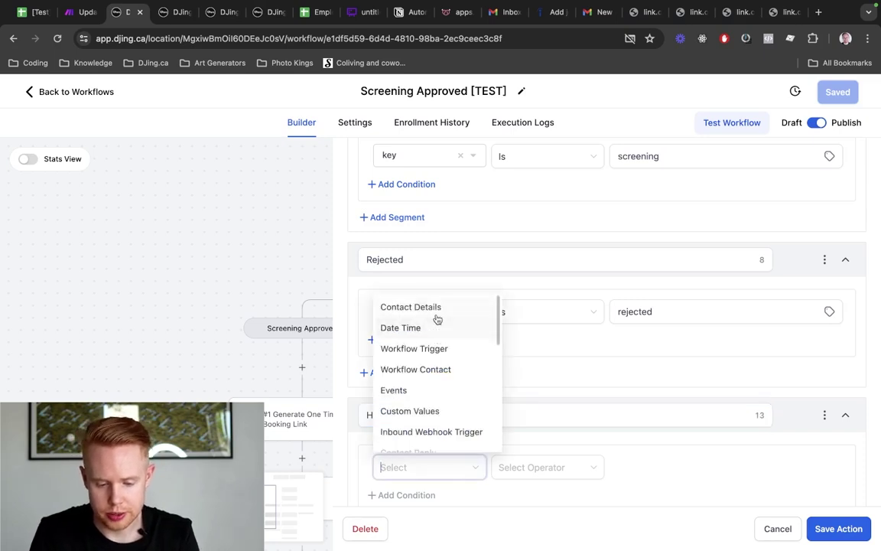
left_click(425, 433)
scroll(575, 392, "down", 4)
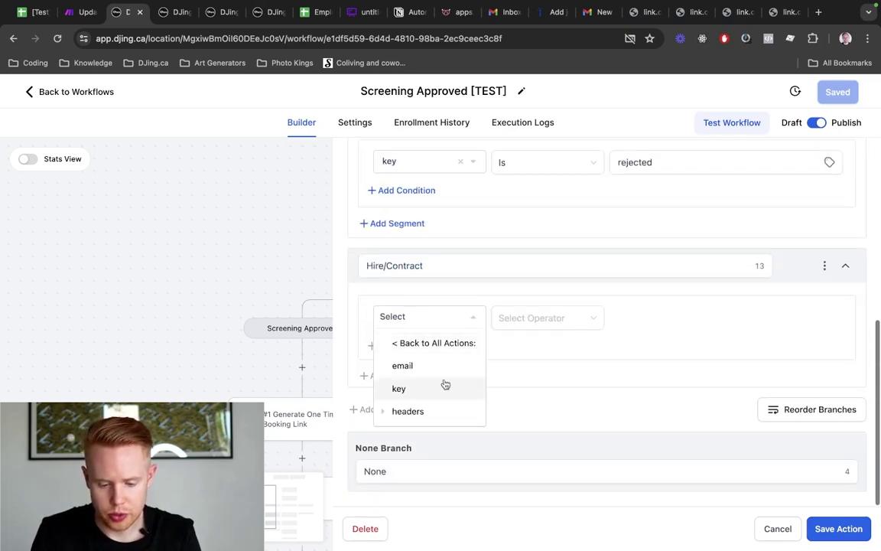
left_click(443, 386)
left_click(521, 318)
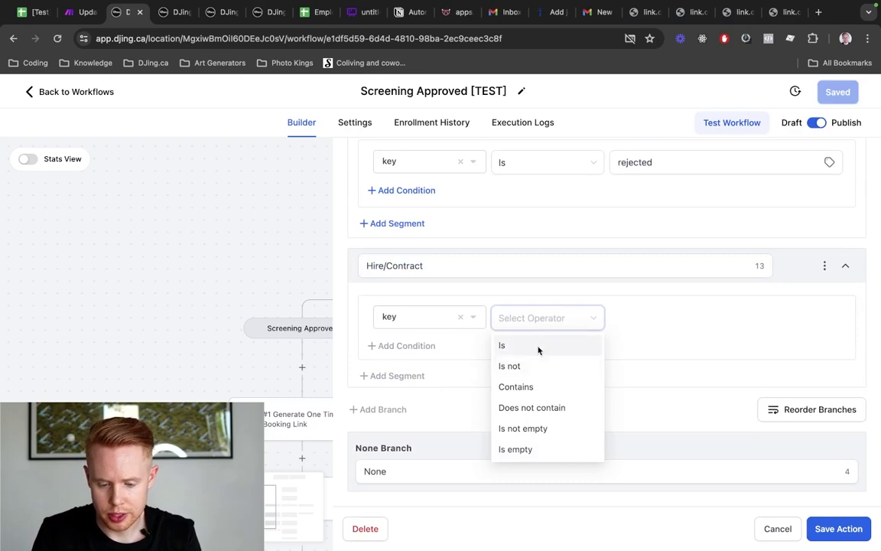
left_click(539, 347)
left_click(680, 318)
Confirm Make's hire request key, enter 'hire' as the condition value and save the branch
key("ctrl+shift+Tab")
key("ctrl+shift+Tab")
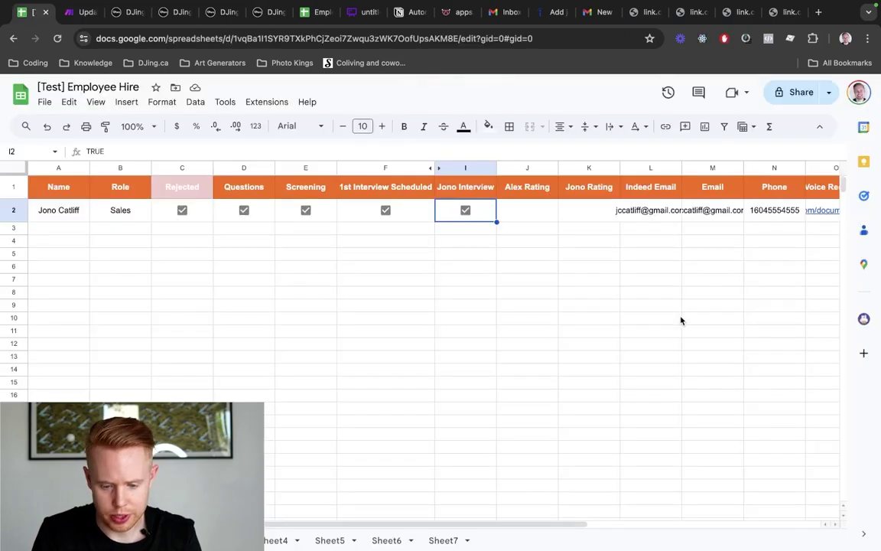
key("ctrl+Tab")
left_click(520, 321)
scroll(650, 310, "down", 5)
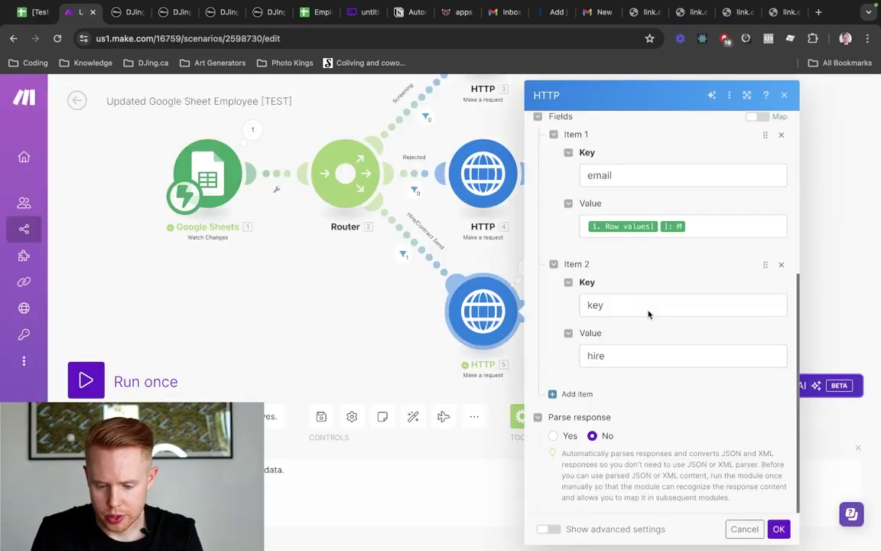
key("ctrl+Tab")
type("hire")
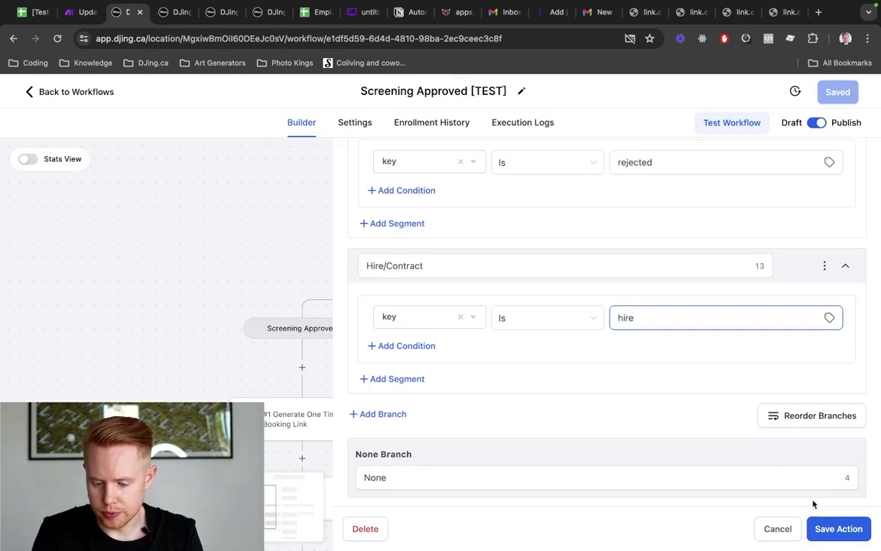
left_click(838, 528)
scroll(572, 349, "down", 2)
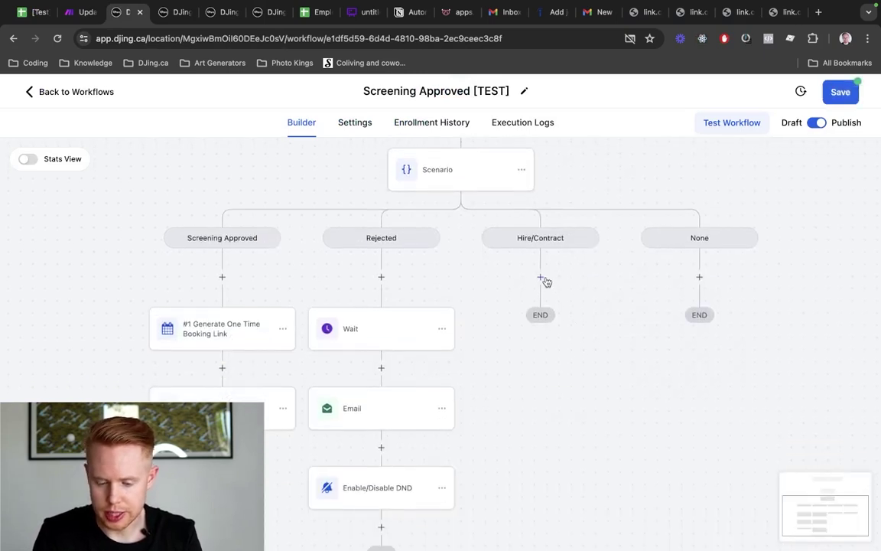
Copy the Screening Approved email step into the Hire/Contract branch
left_click(283, 413)
left_click(326, 457)
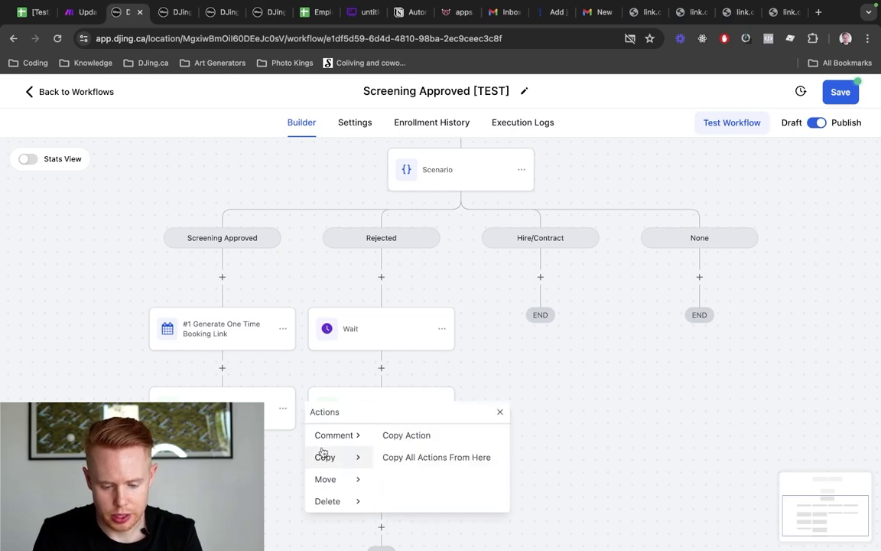
left_click(534, 277)
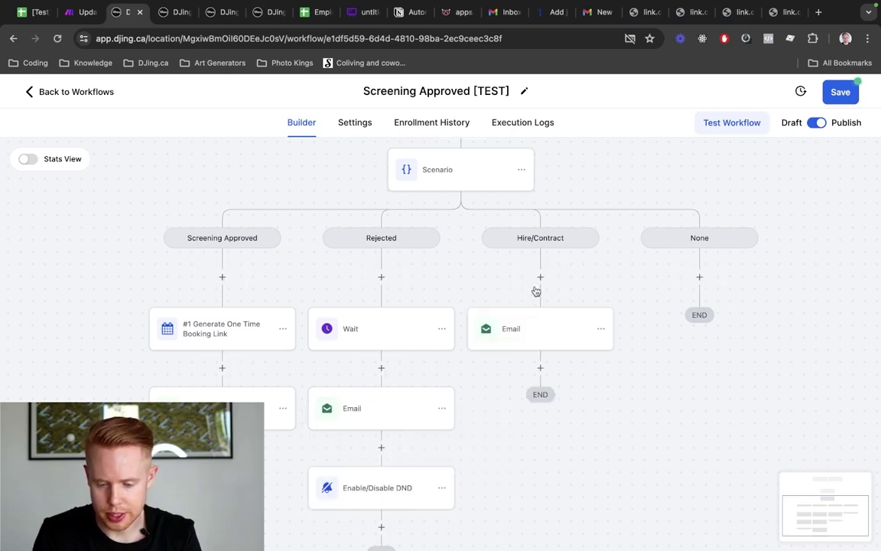
left_click(552, 317)
scroll(616, 330, "down", 3)
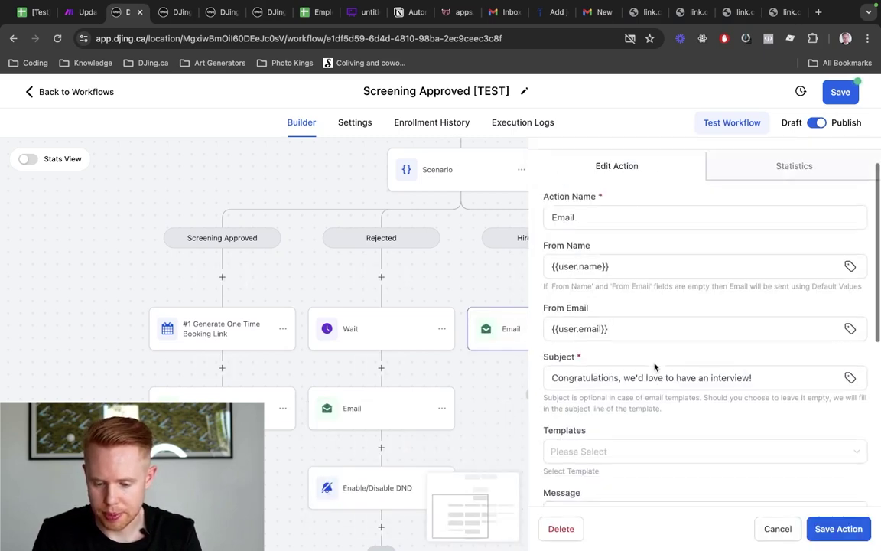
Change its subject to 'Congratulations, we'd love to hire you!' and message promising a contract, then save
key("super+shift+Right")
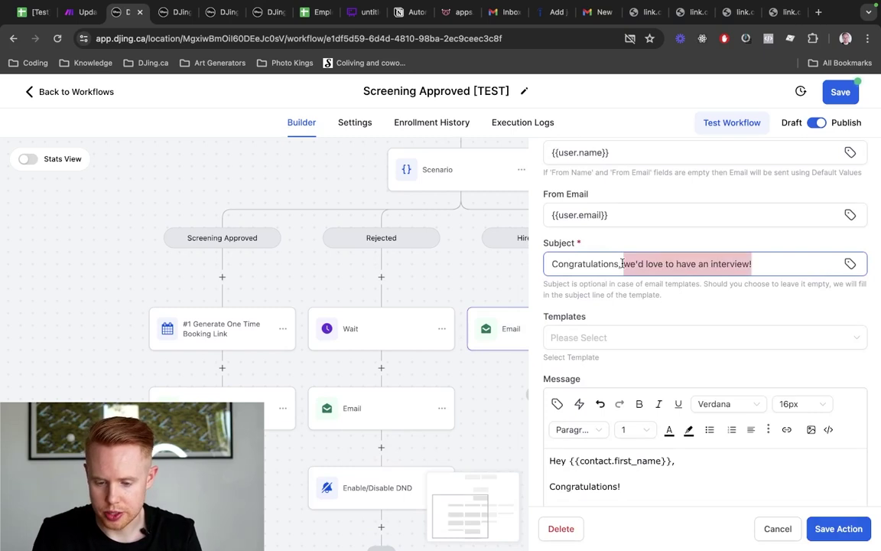
type("we'd love to h")
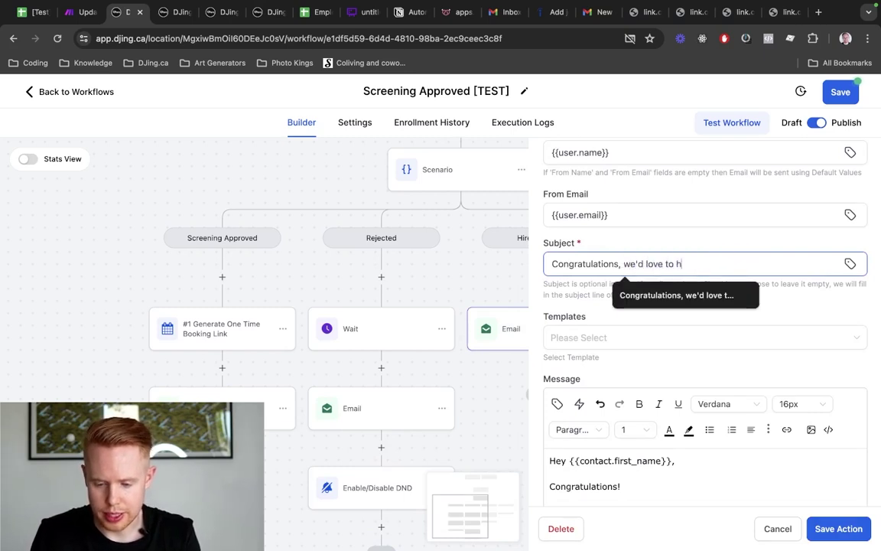
type("ire you!")
scroll(639, 304, "down", 2)
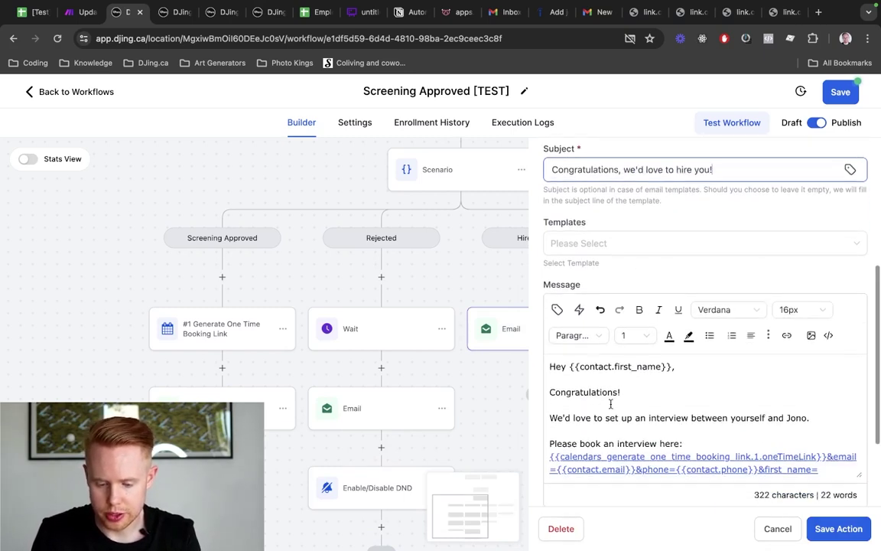
left_click_drag(572, 419, 703, 329)
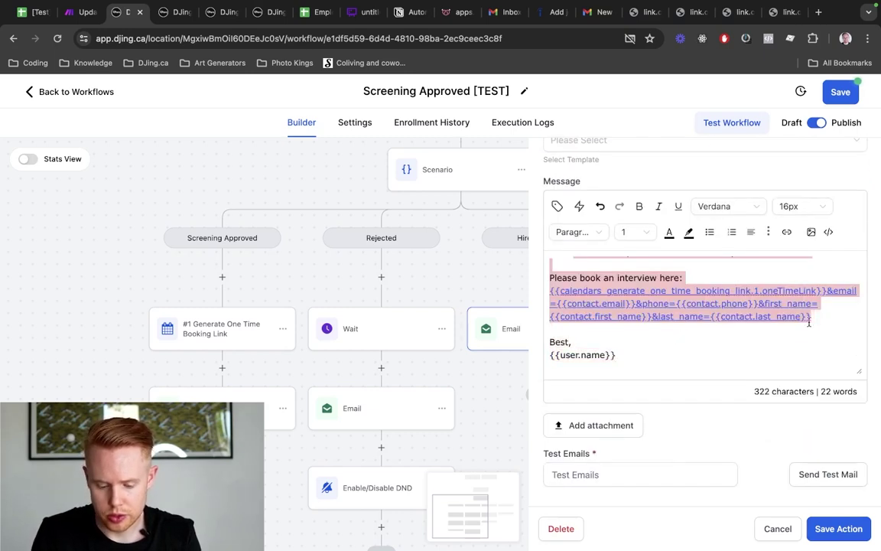
type("we")
key("BackSpace")
type("lov")
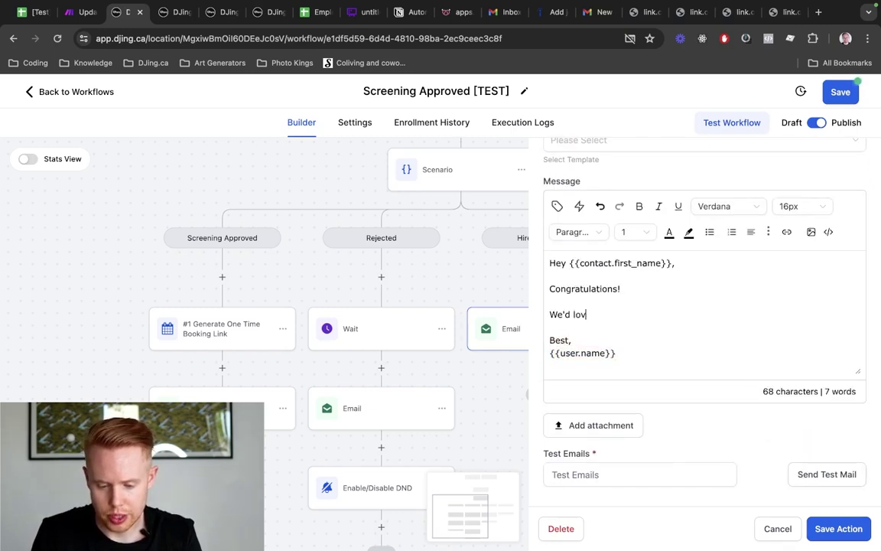
type("e to bring you on boar")
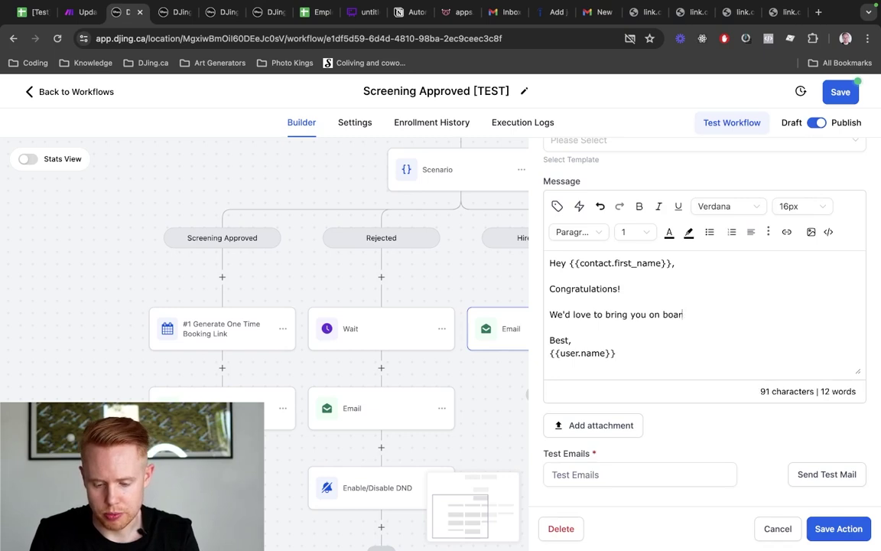
type("d. I'll send over a ")
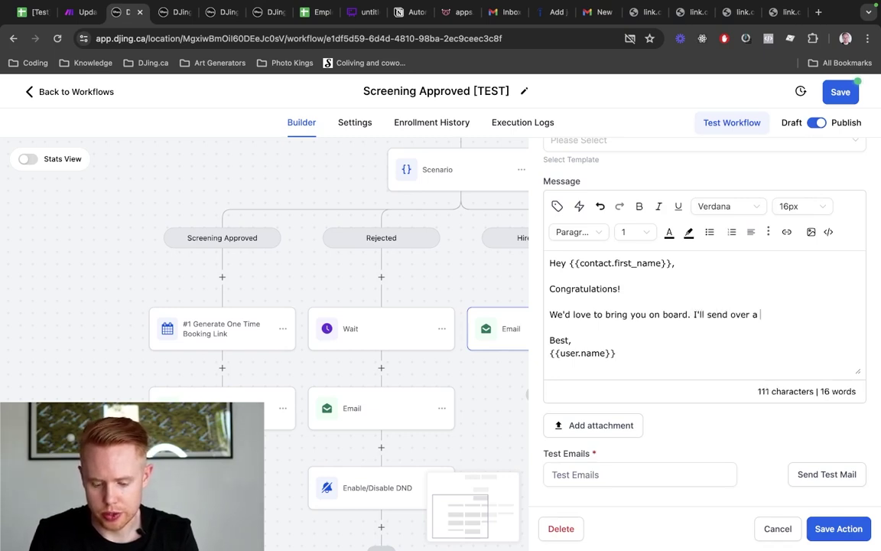
type("contract right now ")
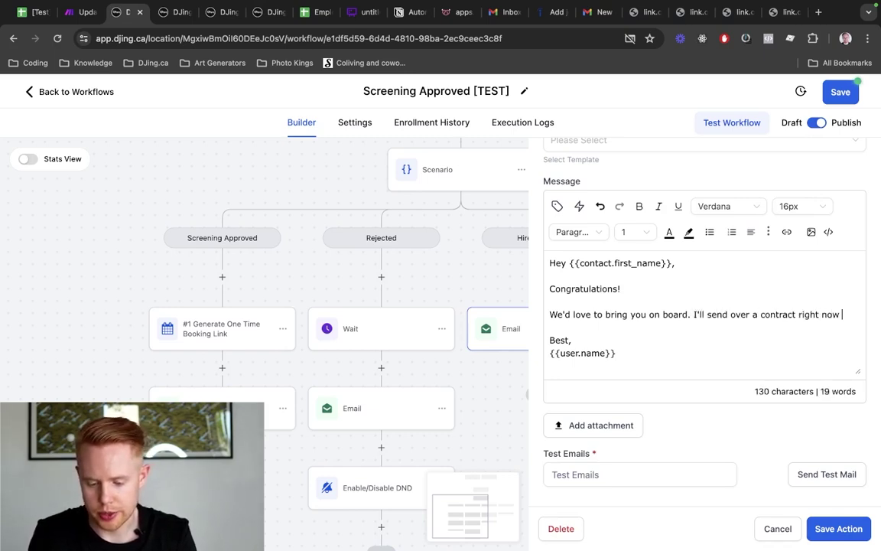
type("for you to sign!")
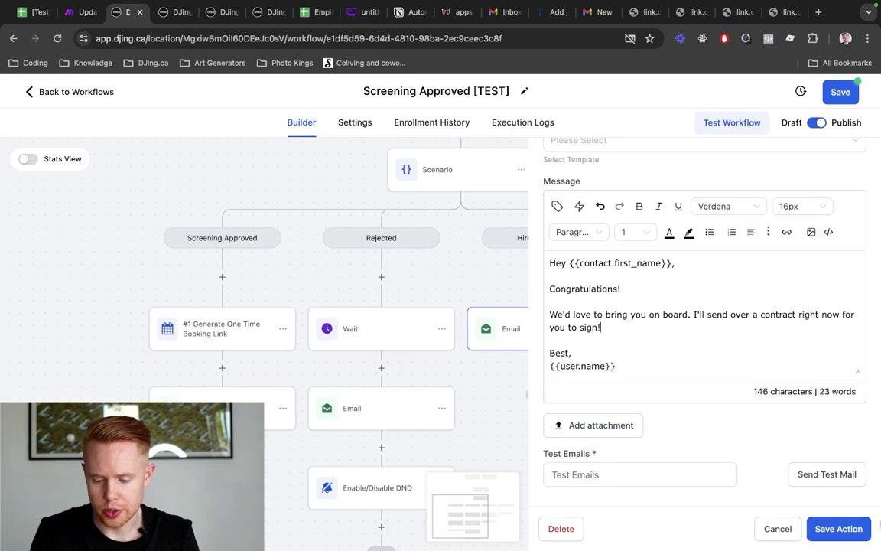
left_click(836, 529)
Add a Send Documents & Contracts step after the hire email
scroll(535, 321, "down", 2)
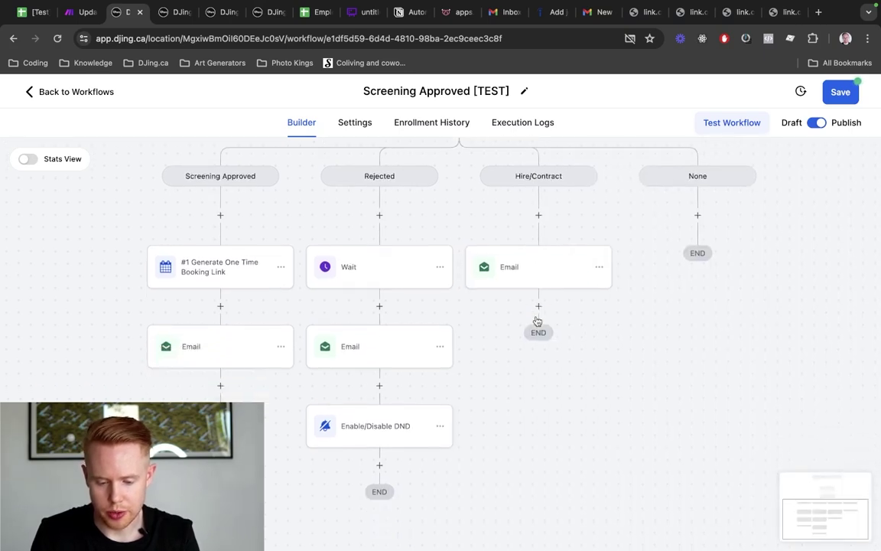
left_click(538, 307)
type("contra")
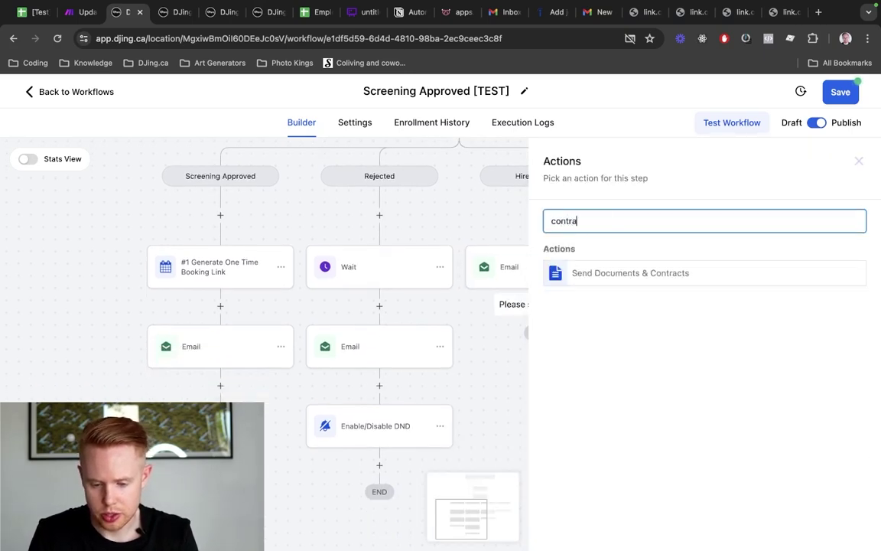
left_click(653, 273)
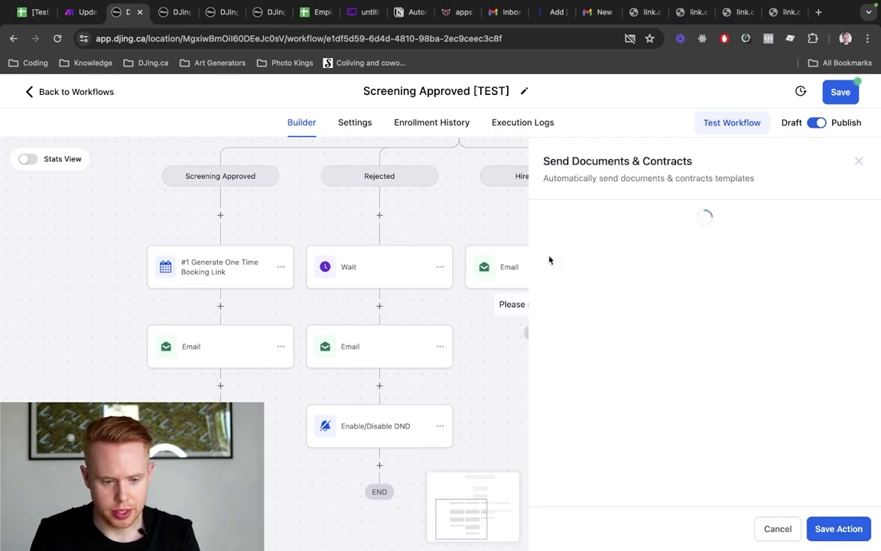
Close the interview calendar details and go to the Employee Appointment form tab
key("ctrl+Tab")
left_click(710, 247)
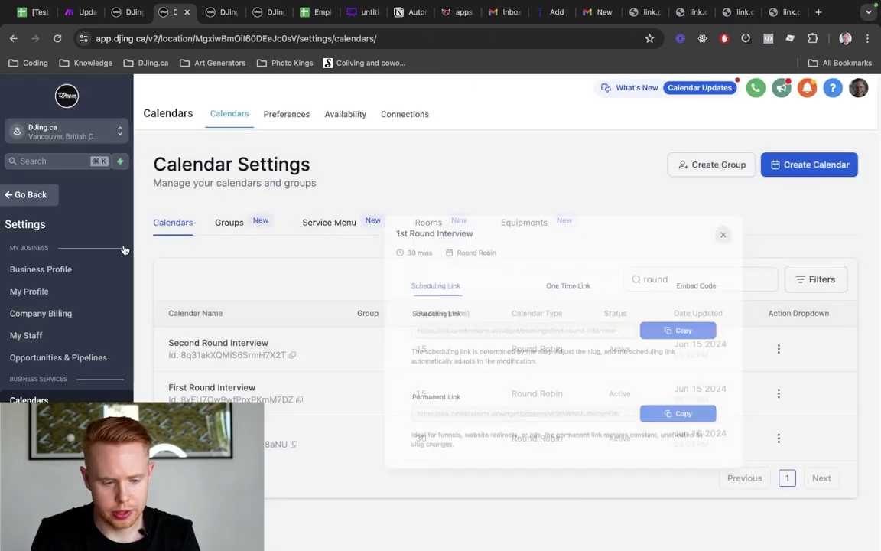
left_click(40, 197)
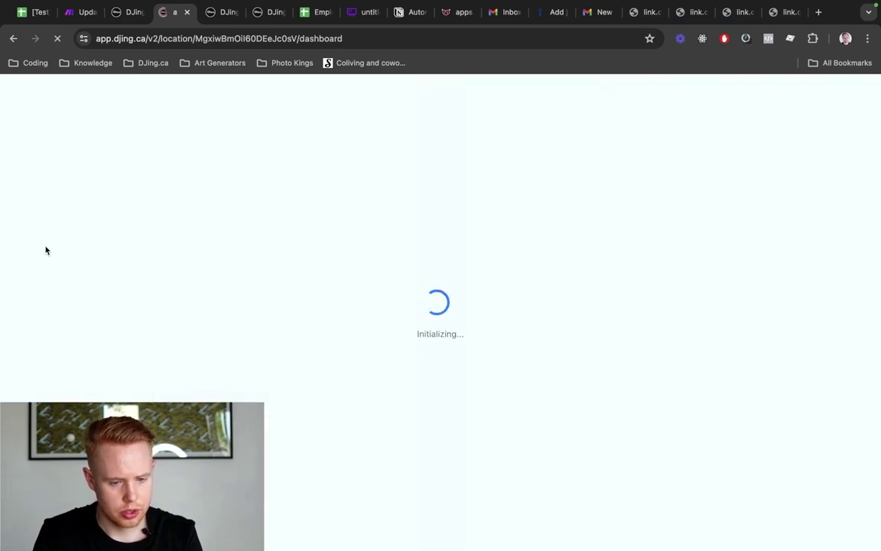
key("ctrl+Tab")
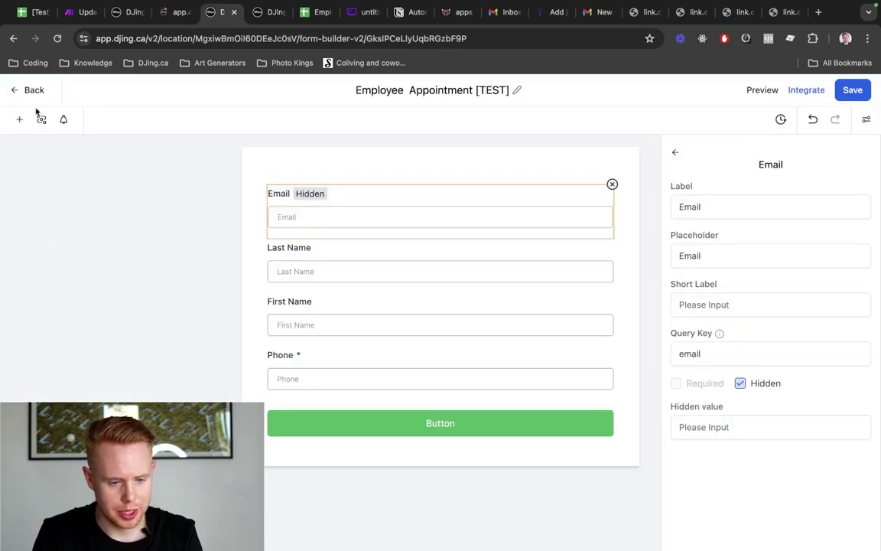
Go to Payments > Documents & Contracts templates and open New Template
left_click(27, 96)
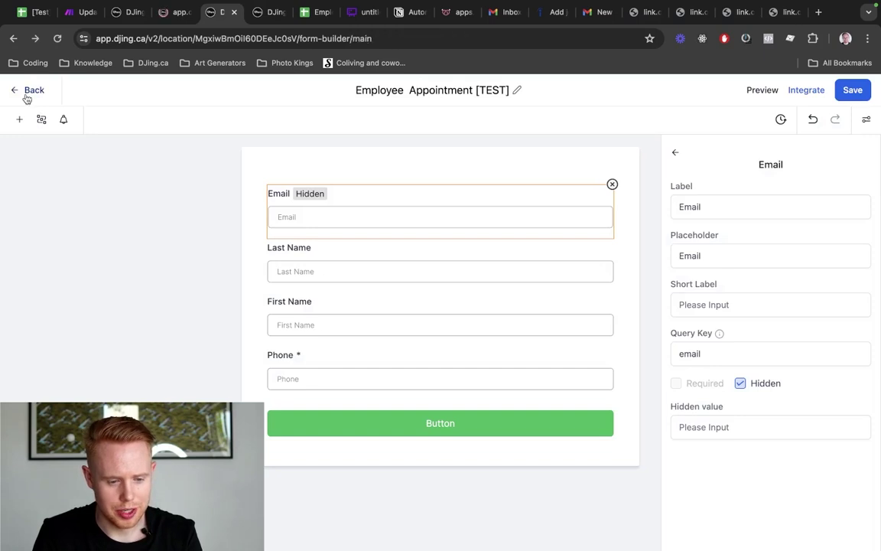
key("ctrl+Tab")
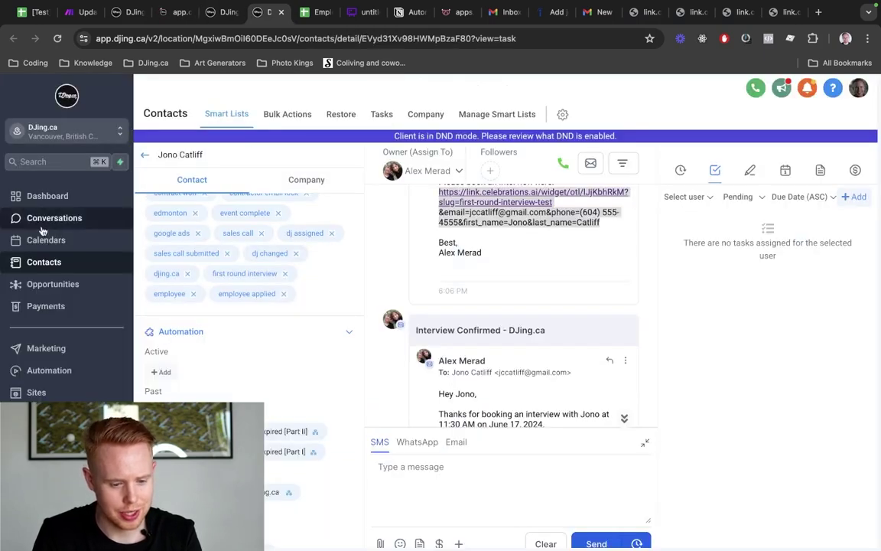
left_click(49, 305)
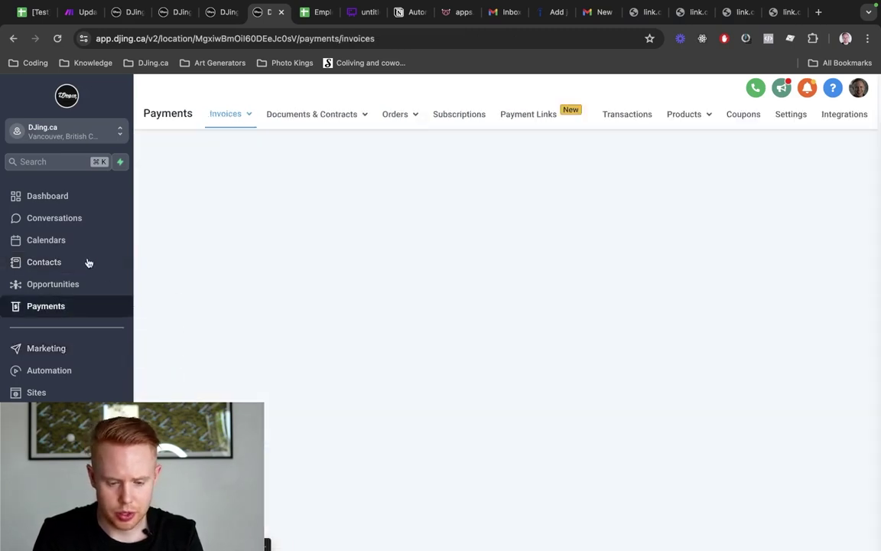
mouse_move(305, 114)
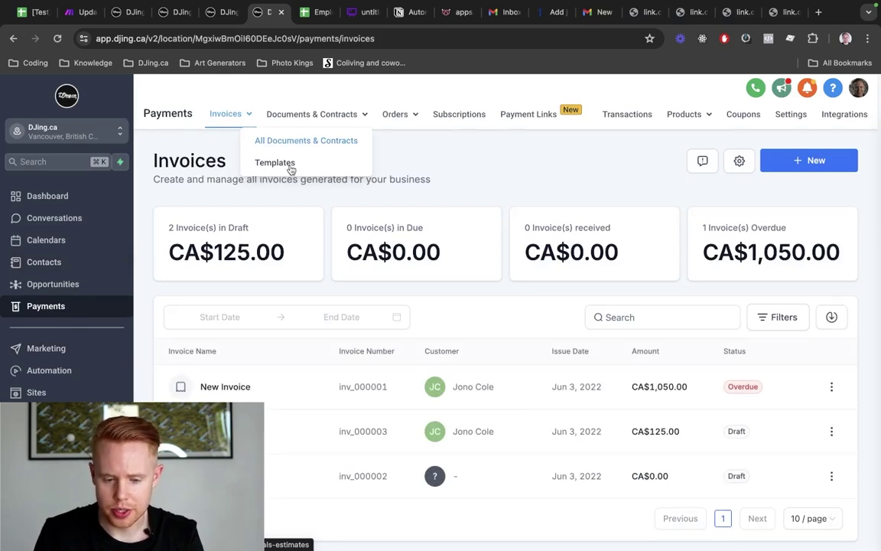
left_click(289, 164)
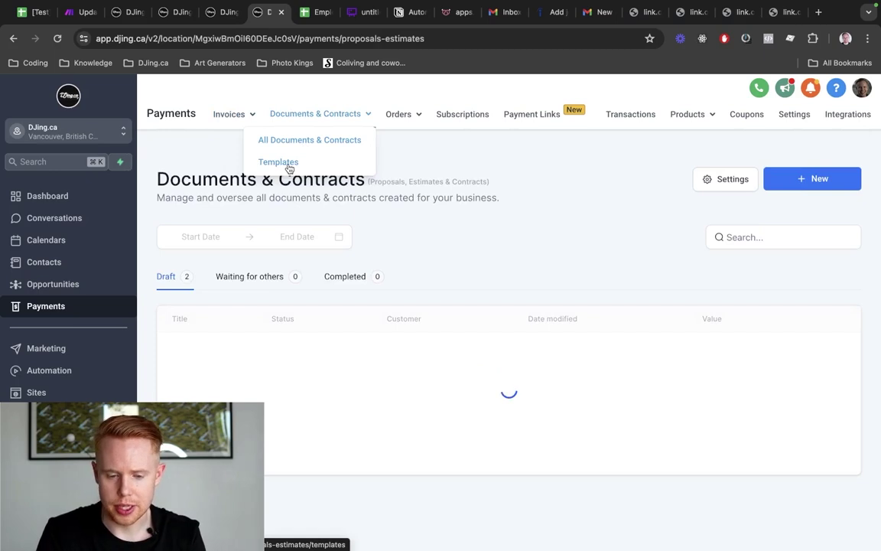
left_click(288, 166)
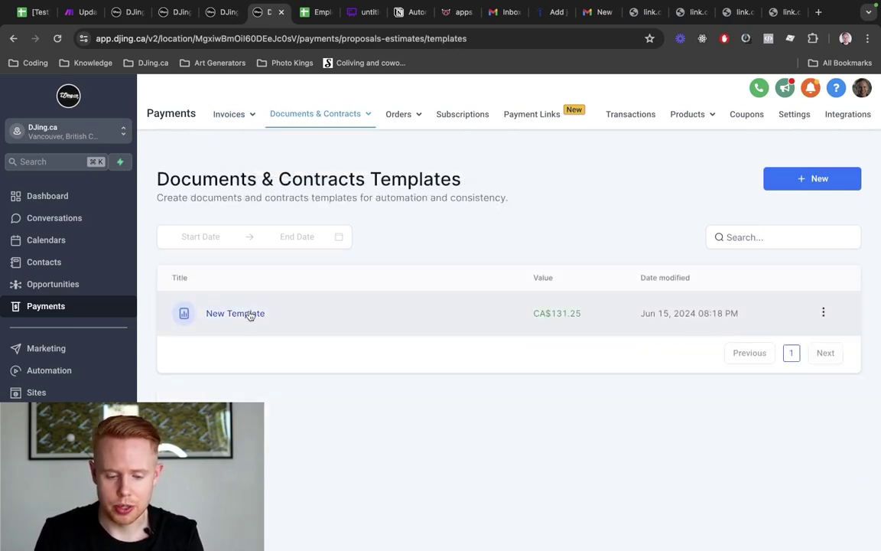
left_click(250, 315)
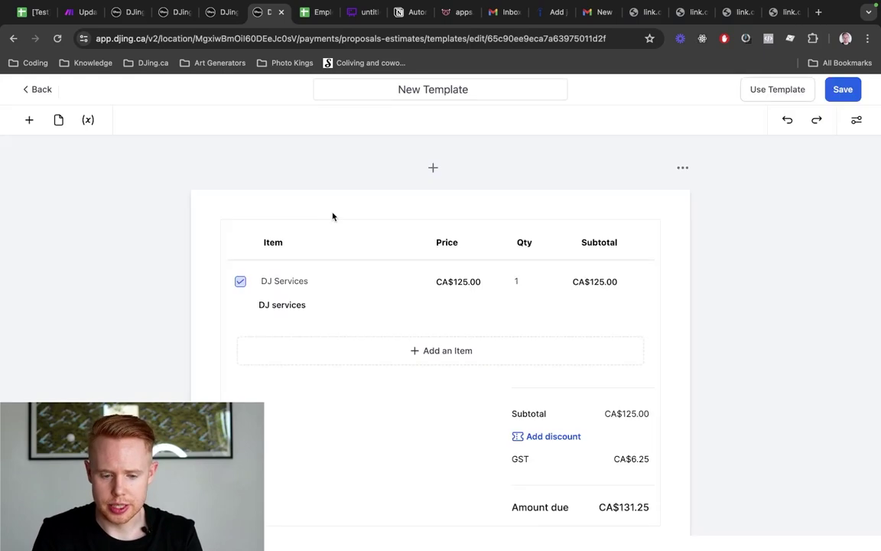
Replace the DJ Services table with text 'We'd love to hire you' and 'Please sign now. Like immediately'
left_click(470, 254)
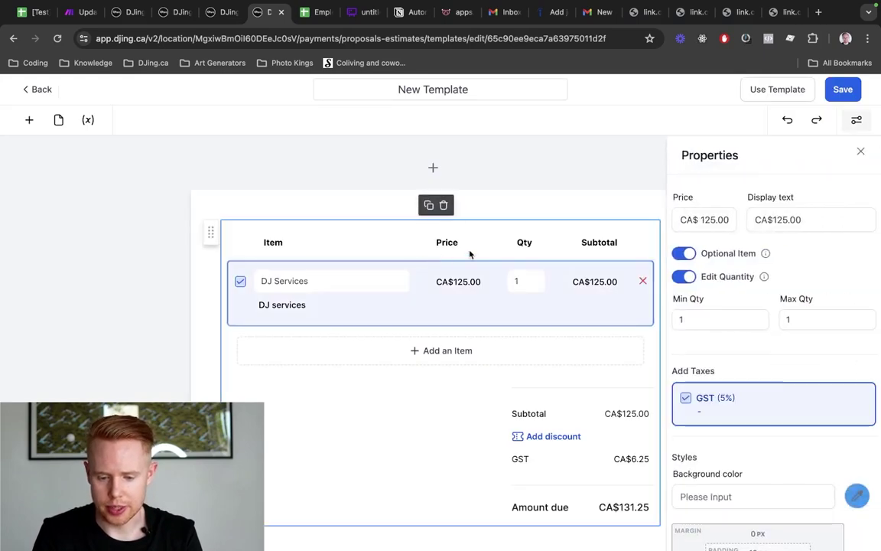
left_click(444, 205)
left_click(29, 119)
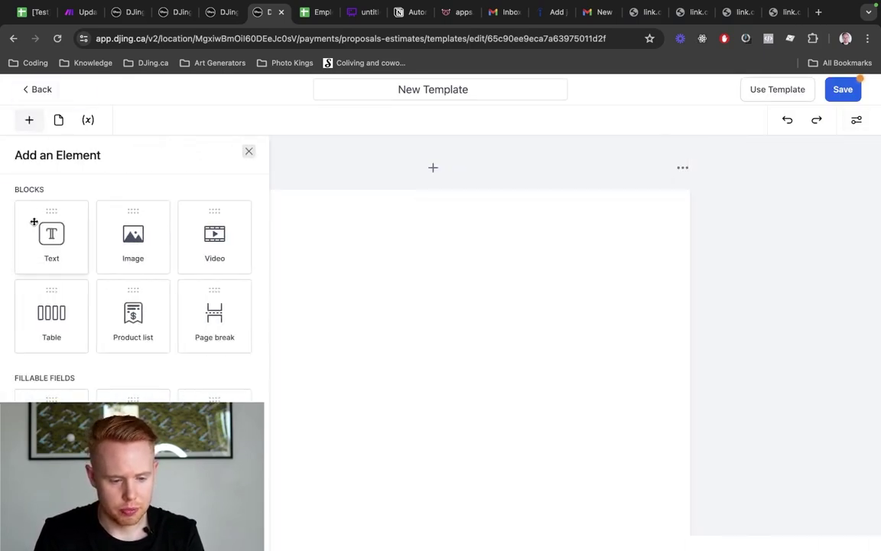
left_click_drag(34, 222, 463, 312)
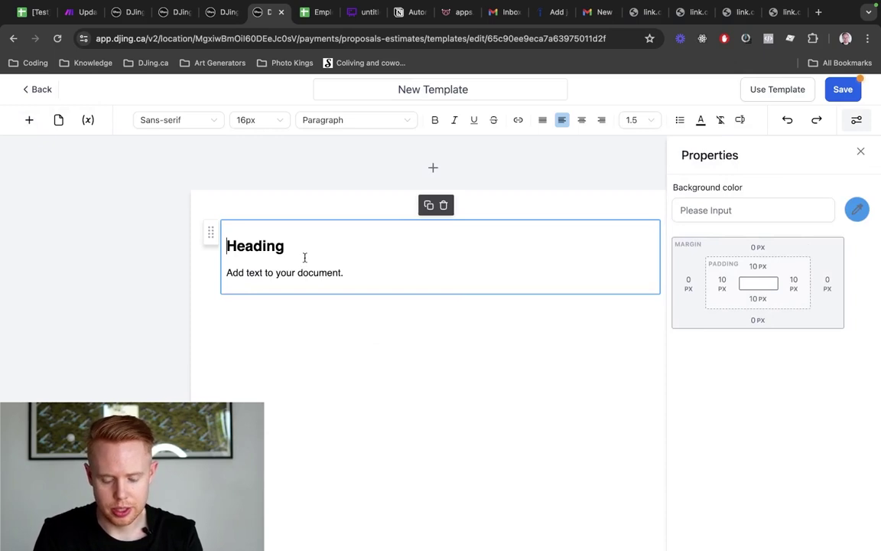
key("ctrl+a")
type("We'd love to hire you")
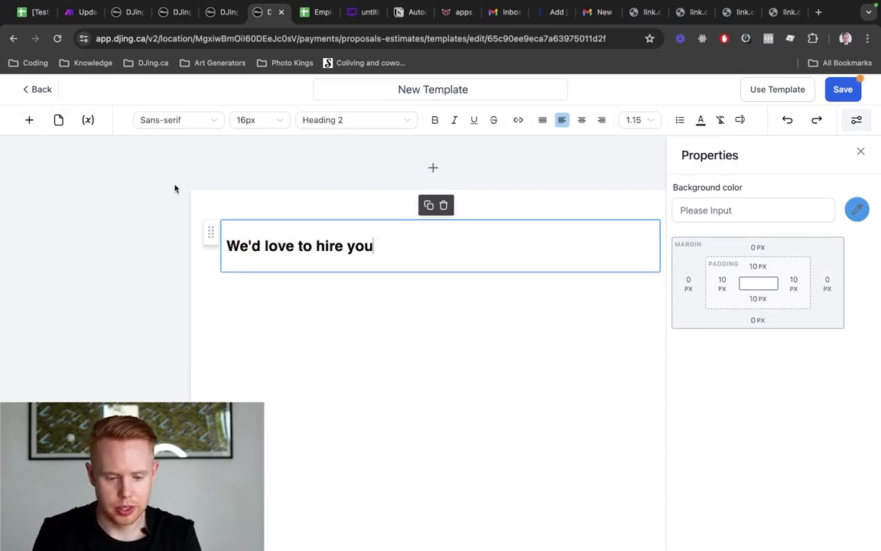
key("Return")
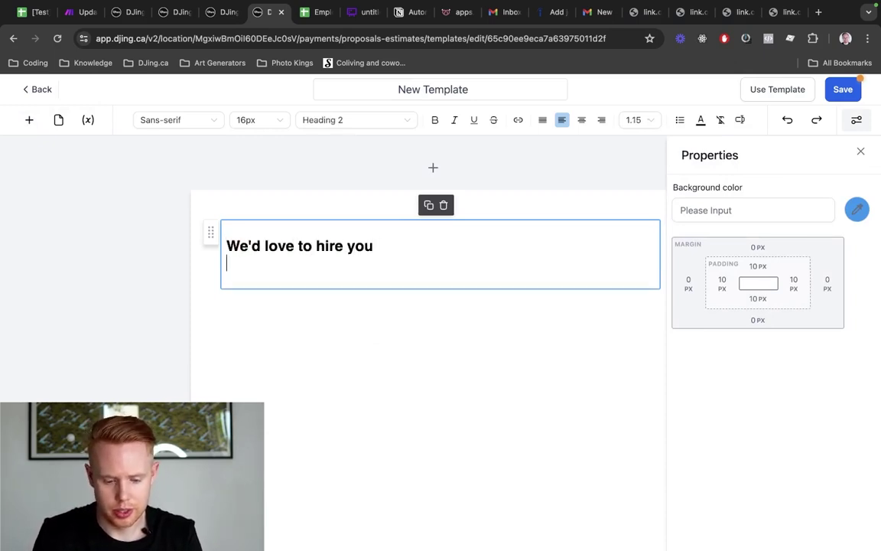
type("Please sign now")
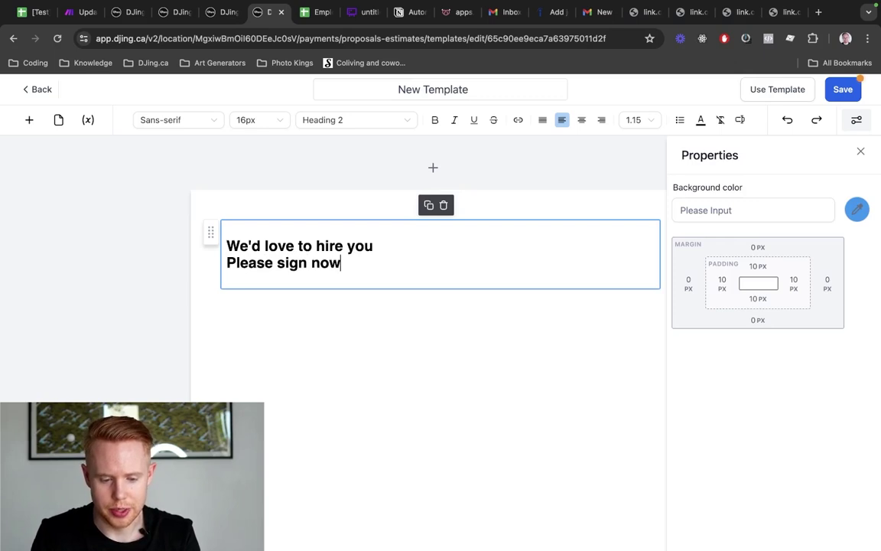
type(". Like immediately")
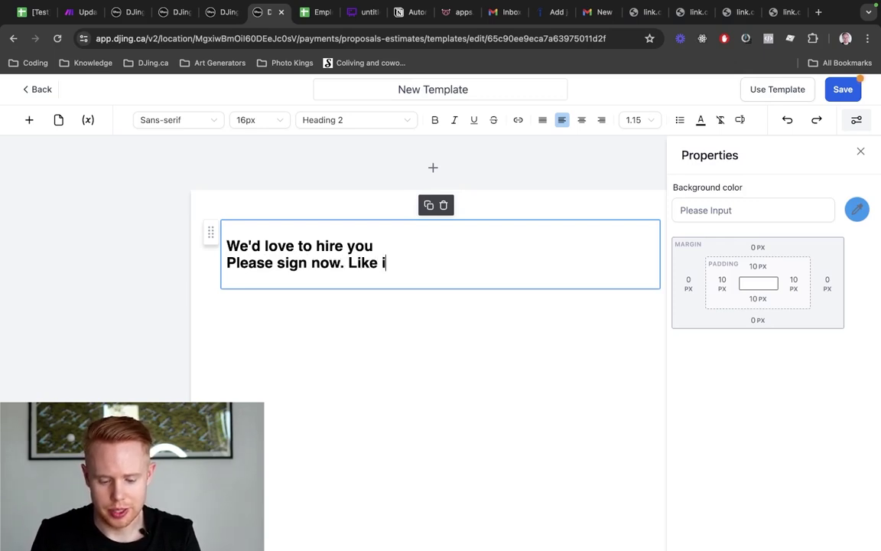
Place a signature field below the hiring message
left_click(29, 120)
mouse_move(51, 417)
left_mouse_down()
mouse_move(437, 421)
mouse_move(393, 364)
mouse_move(283, 353)
left_mouse_up()
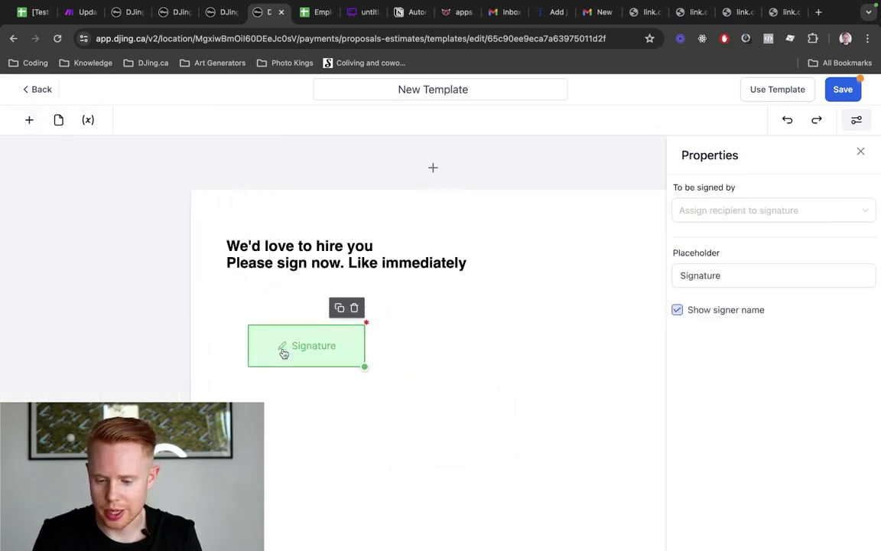
left_click(738, 218)
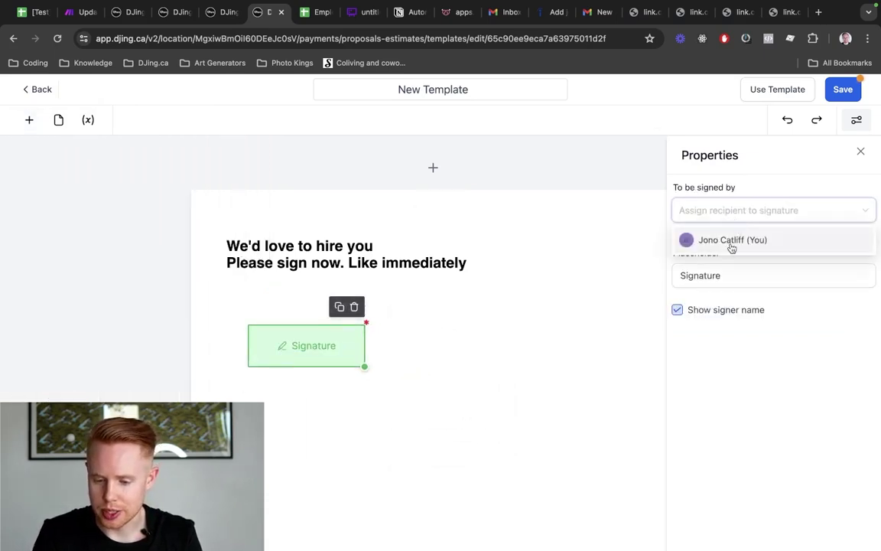
left_click(727, 365)
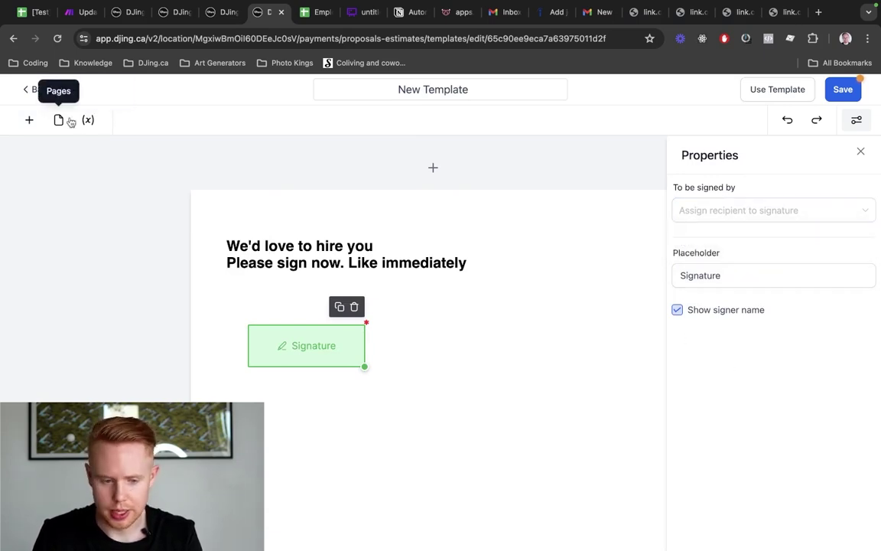
left_click(857, 121)
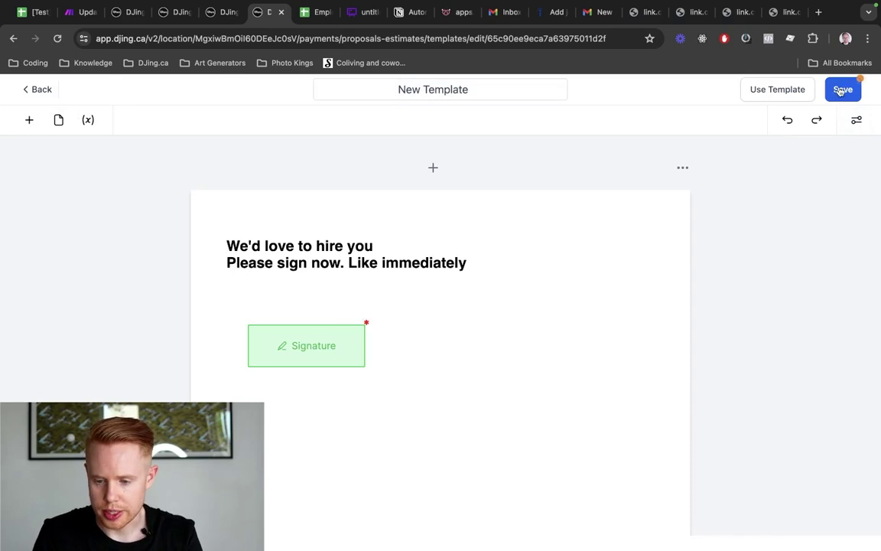
Save the template renamed to 'Hiring template' and return to the workflow
left_click(841, 89)
triple_click(464, 88)
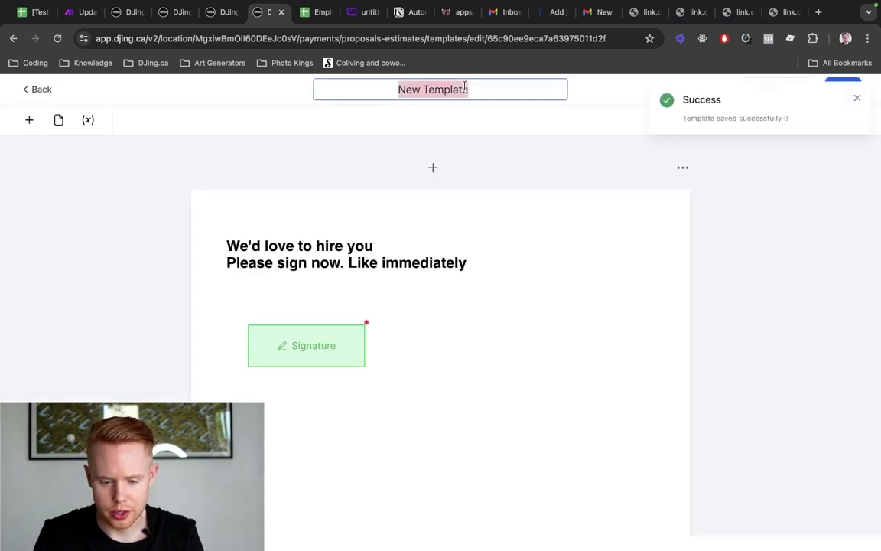
type("Hiring template")
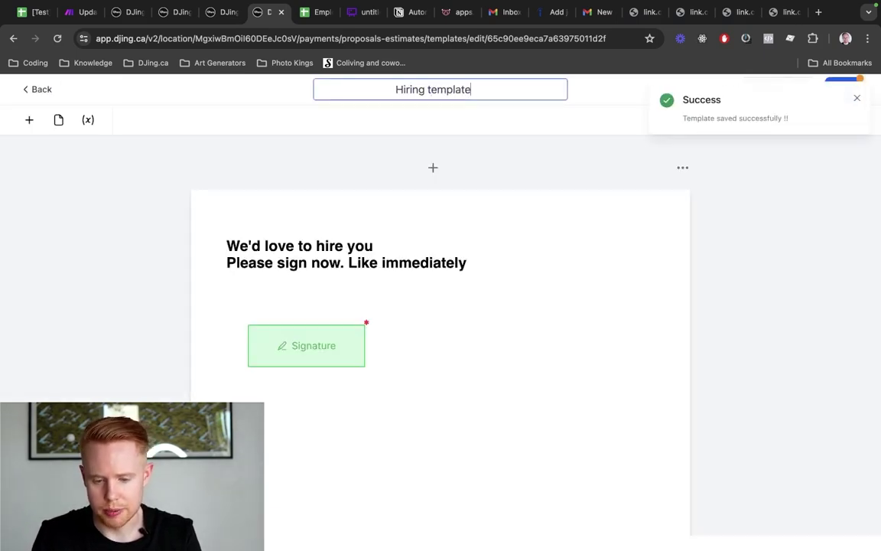
left_click(857, 97)
left_click(854, 96)
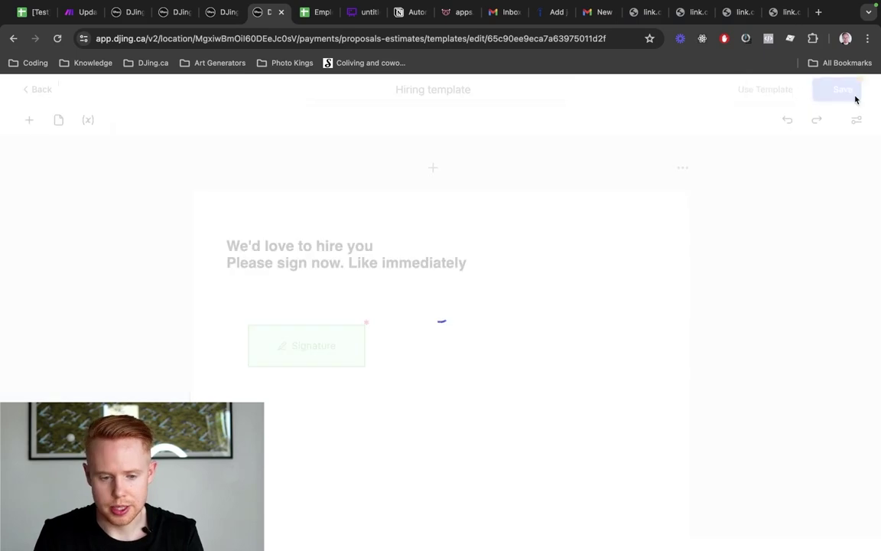
key("ctrl+shift+Tab")
key("ctrl+shift+Tab")
key("ctrl+shift+Tab")
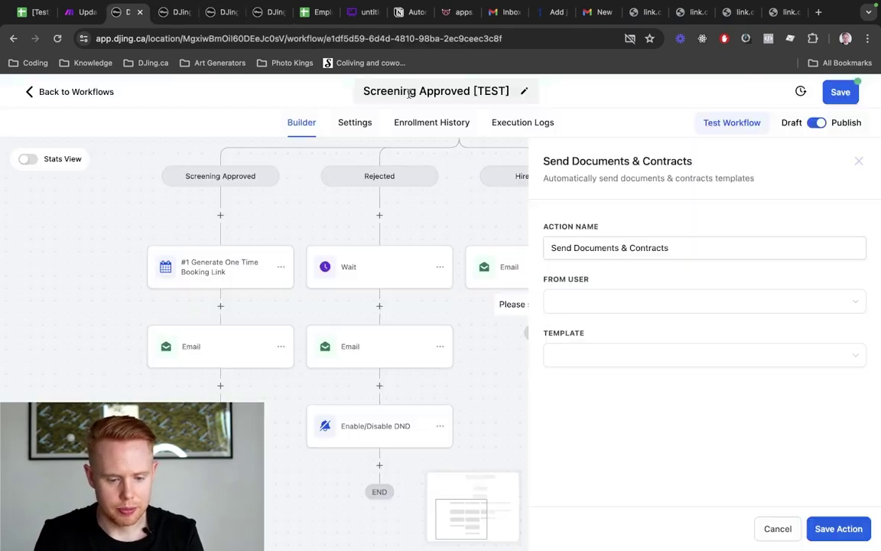
Set the contract step to send the hiring template from the account owner, and save the workflow
left_click(610, 359)
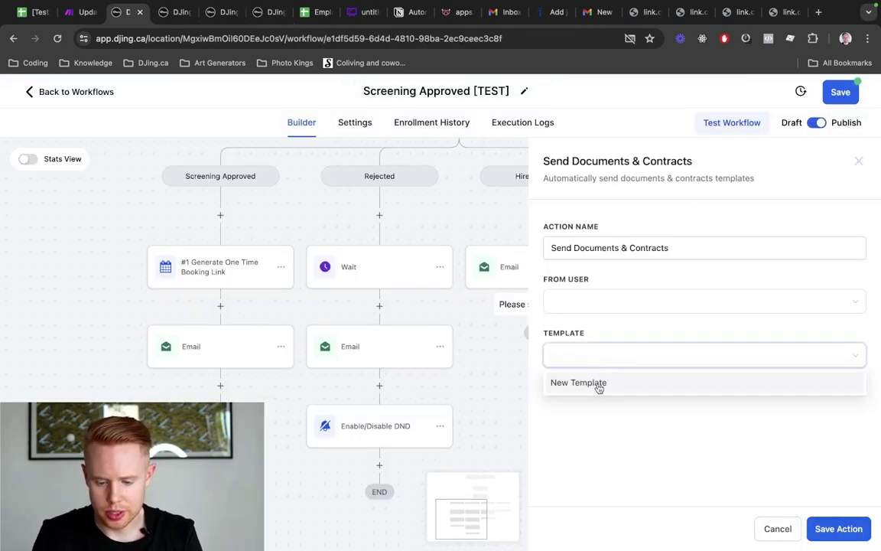
left_click(611, 383)
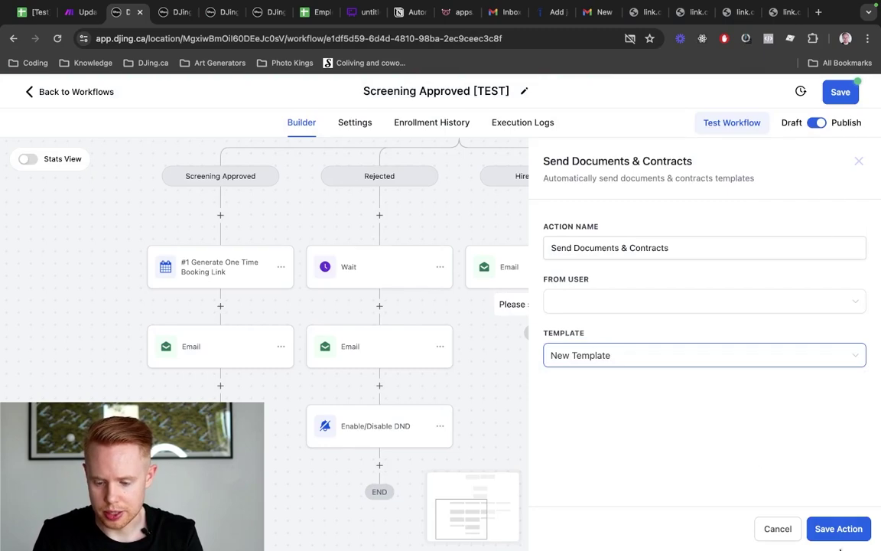
left_click(845, 528)
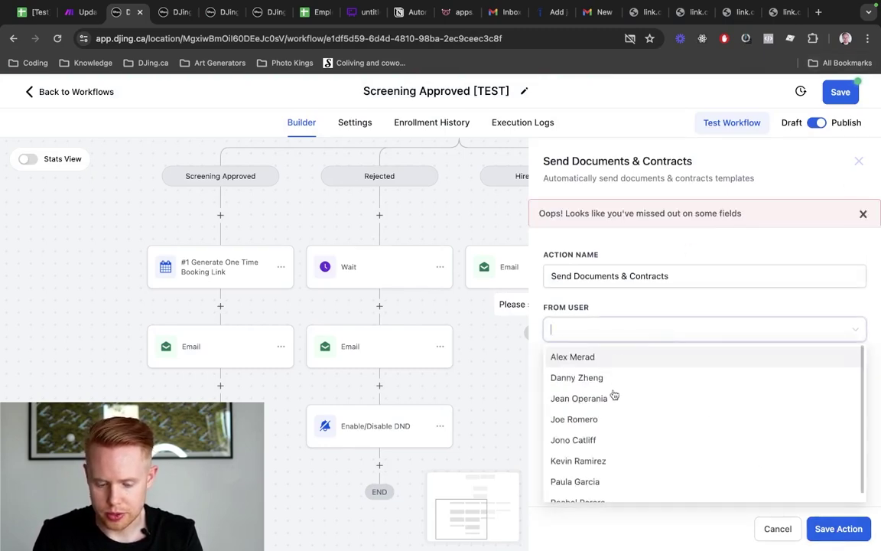
left_click(597, 440)
left_click(598, 439)
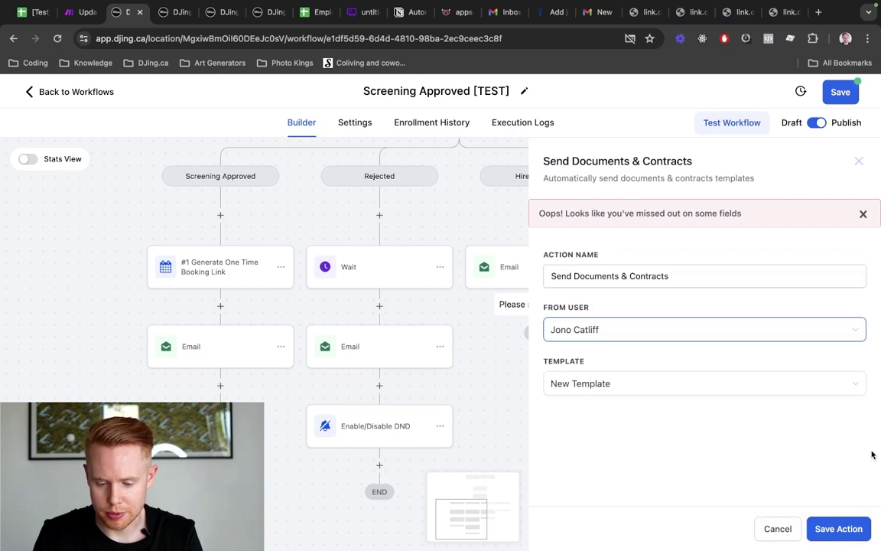
left_click(817, 528)
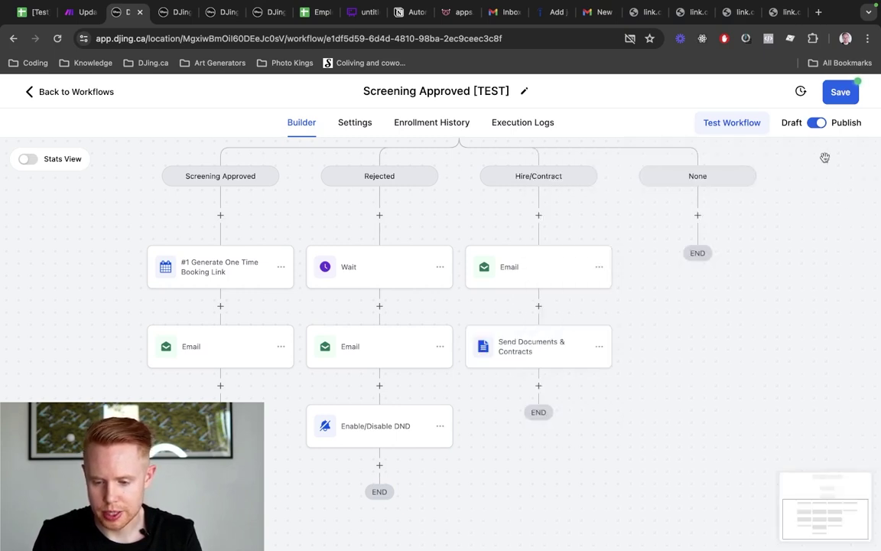
left_click(840, 91)
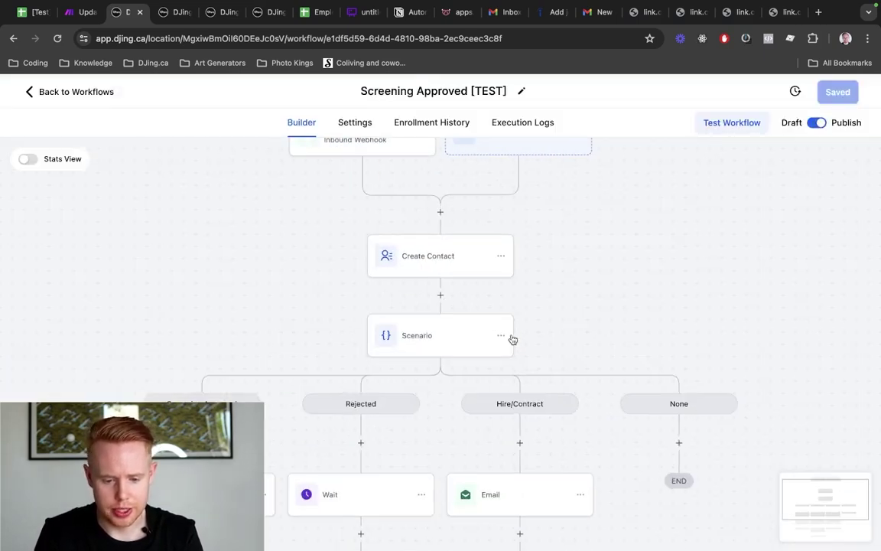
Reopen the Send Documents & Contracts step to verify Hiring template, then go to Make
scroll(511, 338, "down", 4)
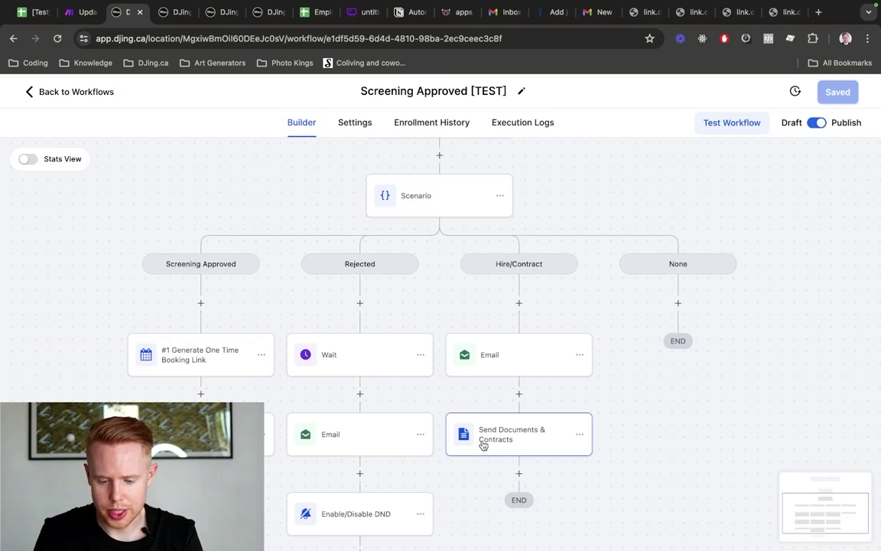
left_click(482, 443)
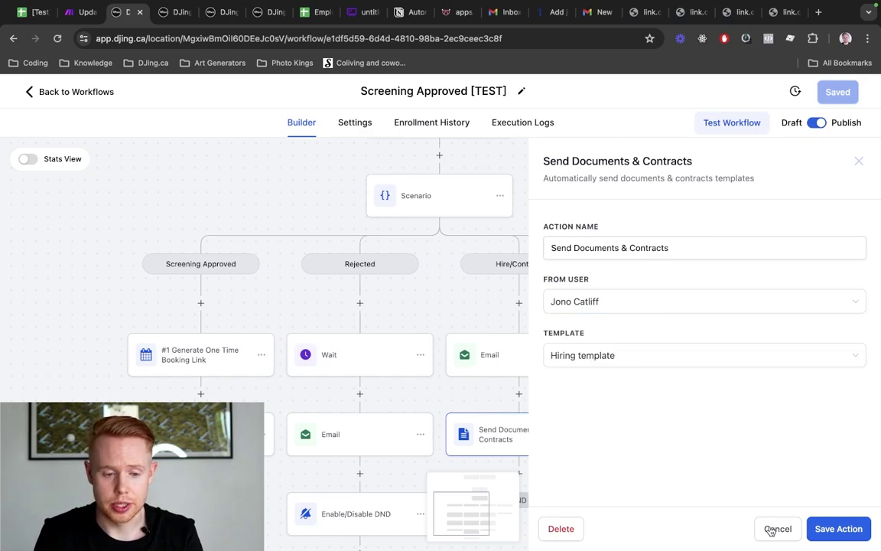
left_click(776, 529)
key("ctrl+shift+Tab")
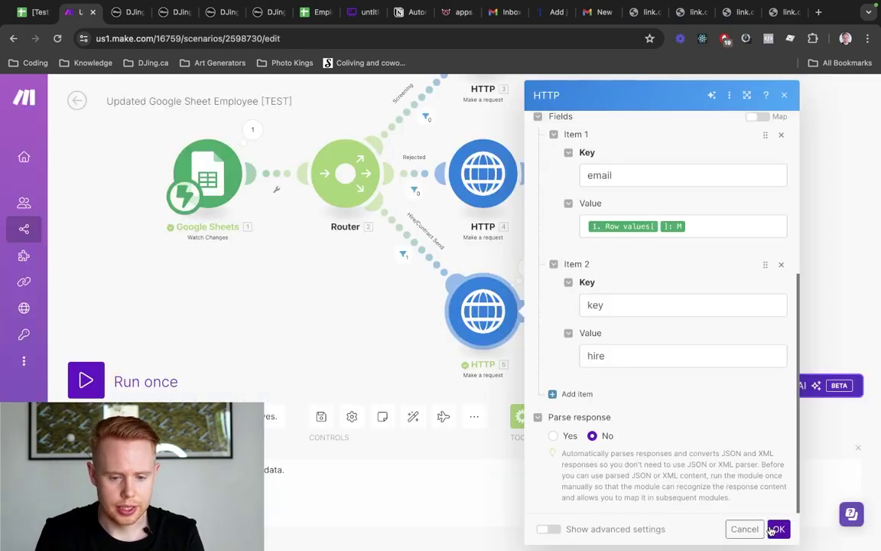
Untick I2, delete Make's old webhook queue data, then re-tick I2 to retrigger
key("ctrl+shift+Tab")
left_click(467, 211)
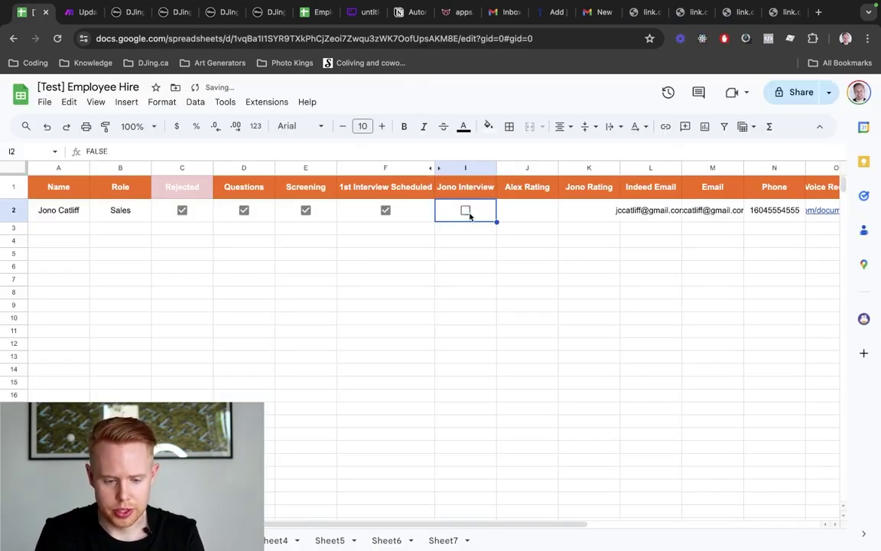
key("ctrl+Tab")
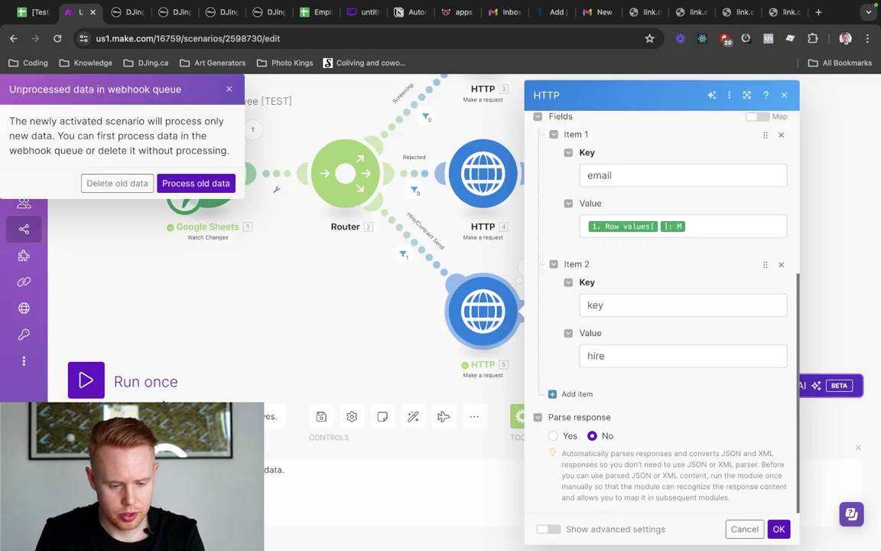
left_click(116, 184)
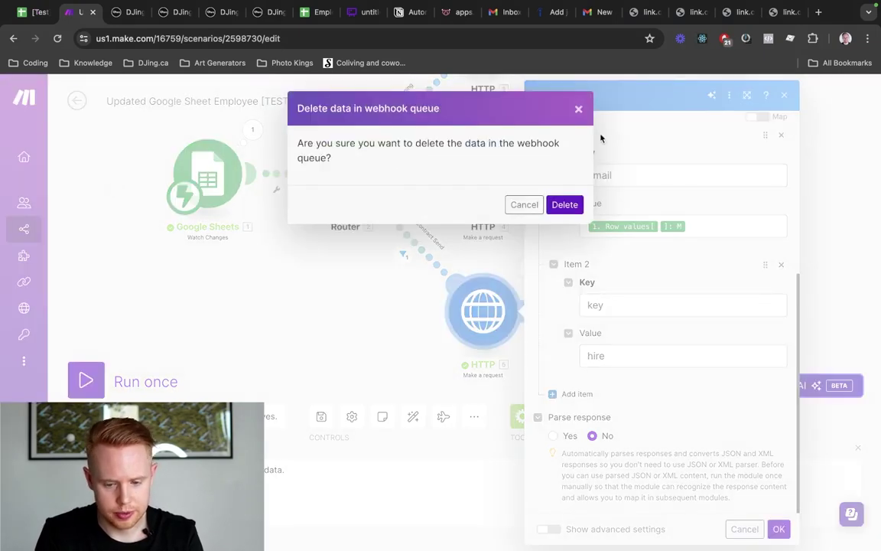
left_click(564, 205)
key("ctrl+shift+Tab")
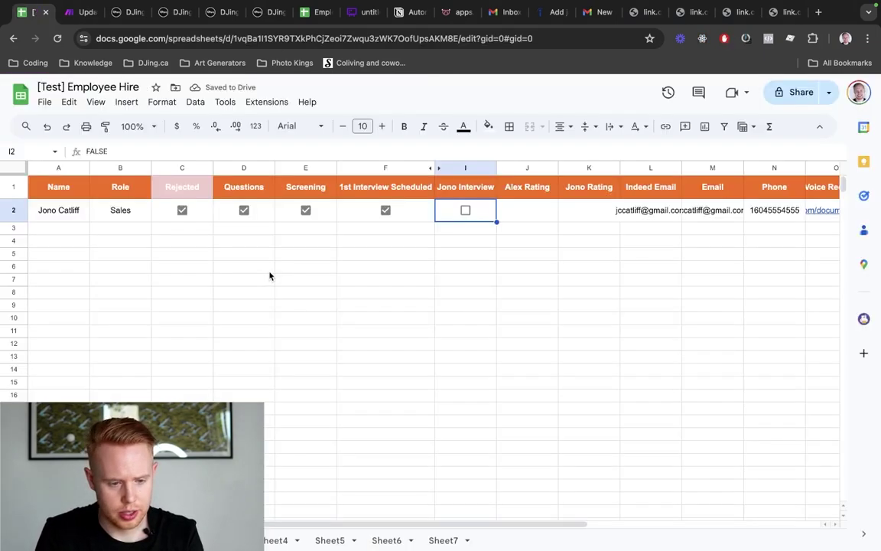
left_click(465, 210)
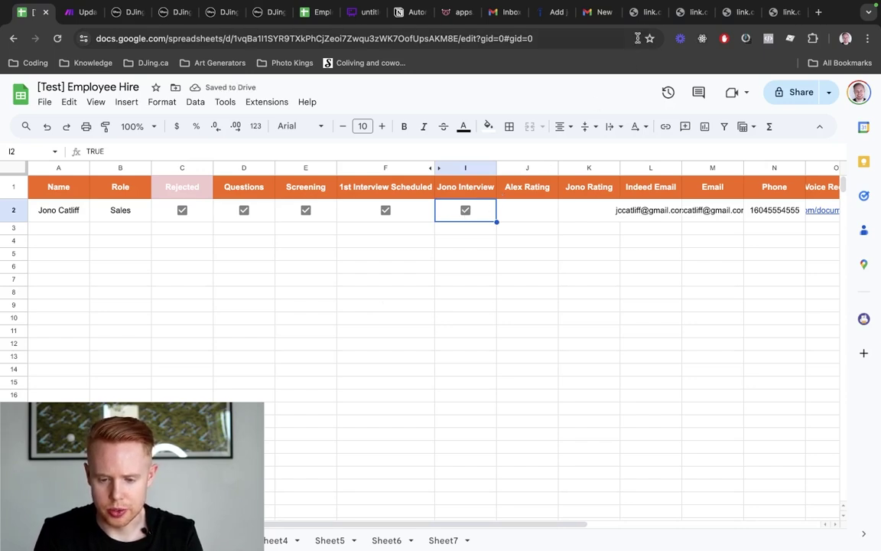
Rename the column I header in I1 to 'Hire'
left_click(453, 186)
type("H")
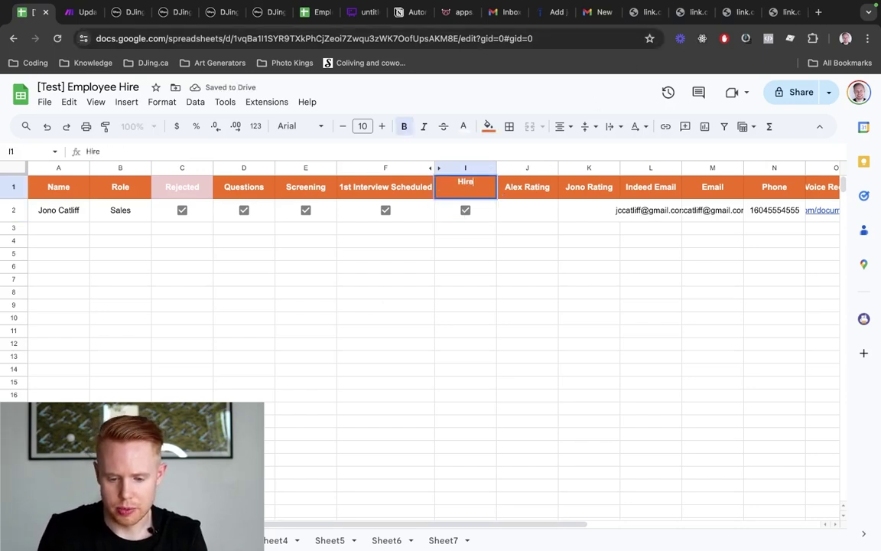
type("ire")
key("Return")
In Gmail's test inbox, find the Hiring template received email and open its document
left_click(508, 13)
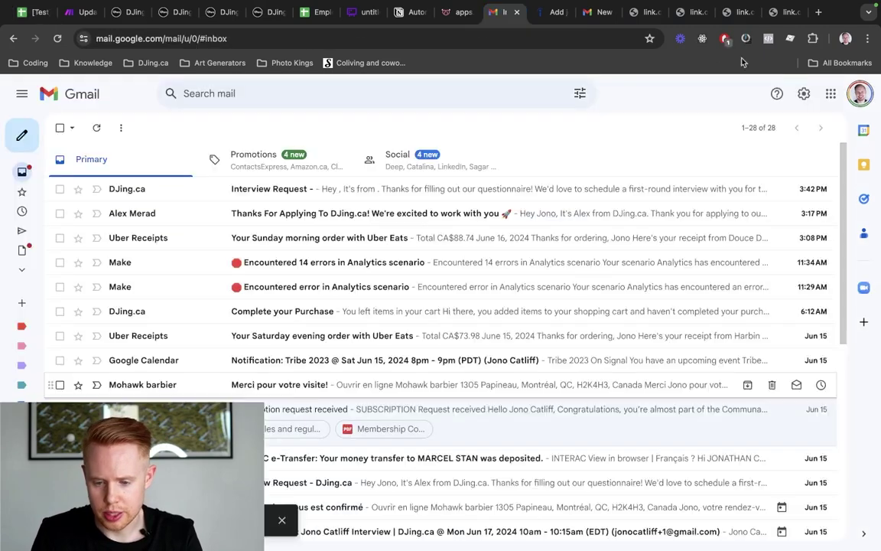
left_click(858, 92)
scroll(722, 409, "down", 5)
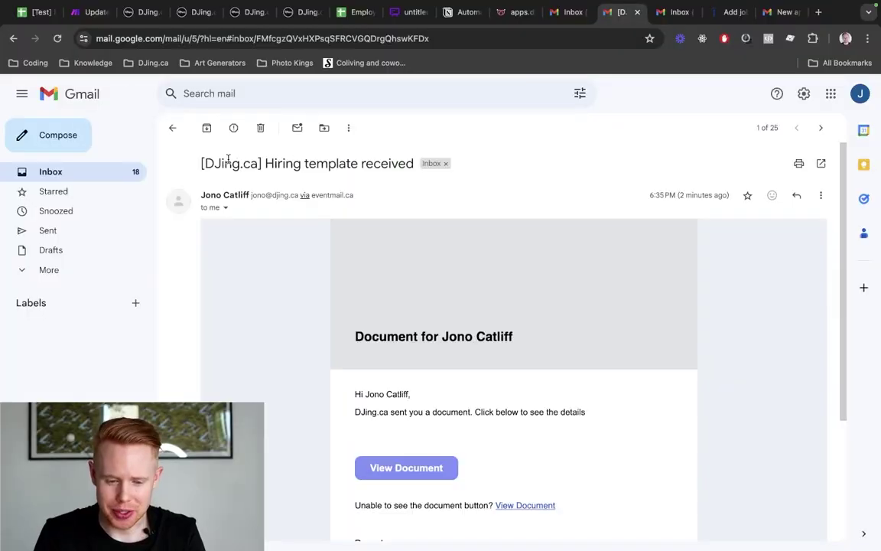
left_click_drag(201, 167, 387, 167)
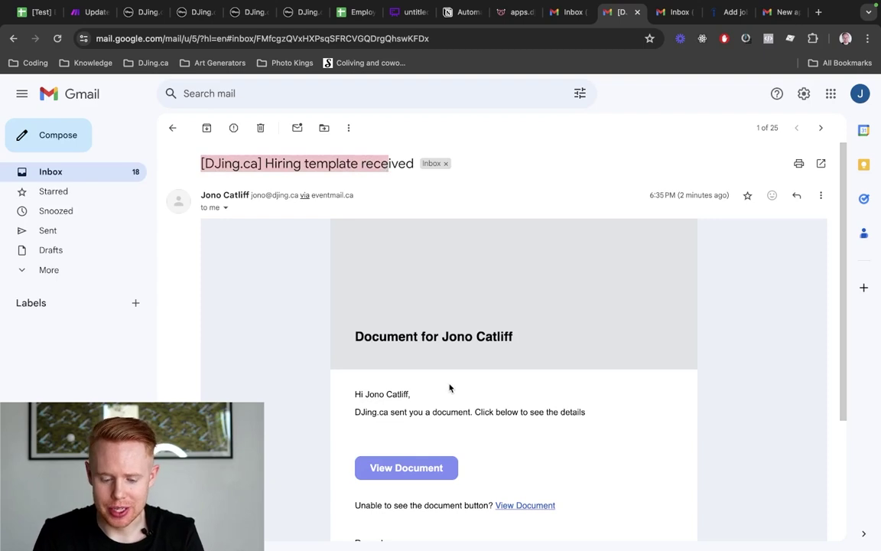
scroll(449, 387, "down", 3)
left_click(437, 337)
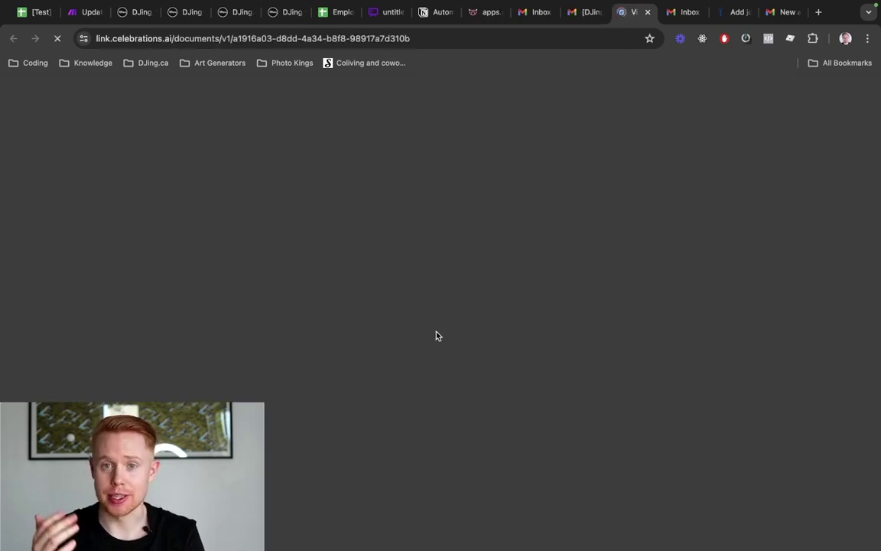